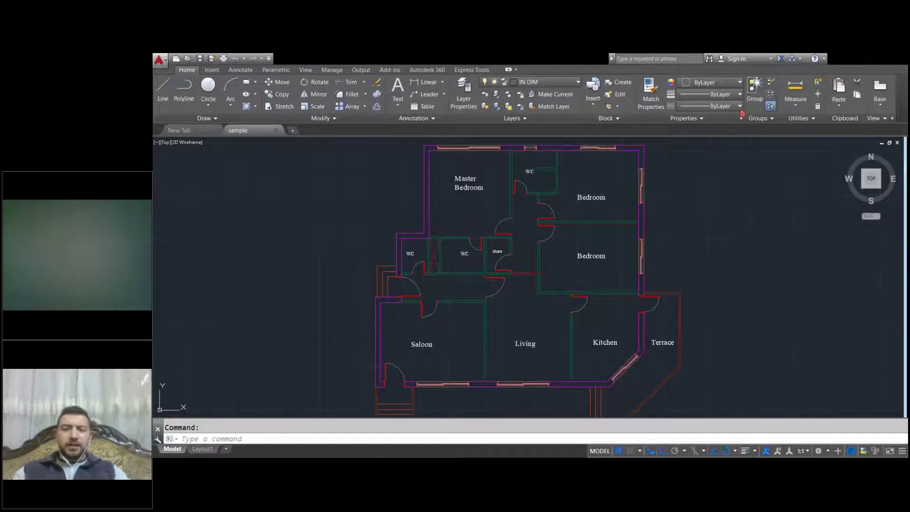
Step: Isolate the outer wall layer ICONIC-A-WALL-OUT1 with LAYISO
{"action": "scroll", "coordinate": [636, 209], "scroll_direction": "down", "scroll_amount": 2}
{"action": "scroll", "coordinate": [659, 183], "scroll_direction": "up", "scroll_amount": 5}
{"action": "scroll", "coordinate": [560, 209], "scroll_direction": "down", "scroll_amount": 6}
{"action": "scroll", "coordinate": [507, 148], "scroll_direction": "up", "scroll_amount": 6}
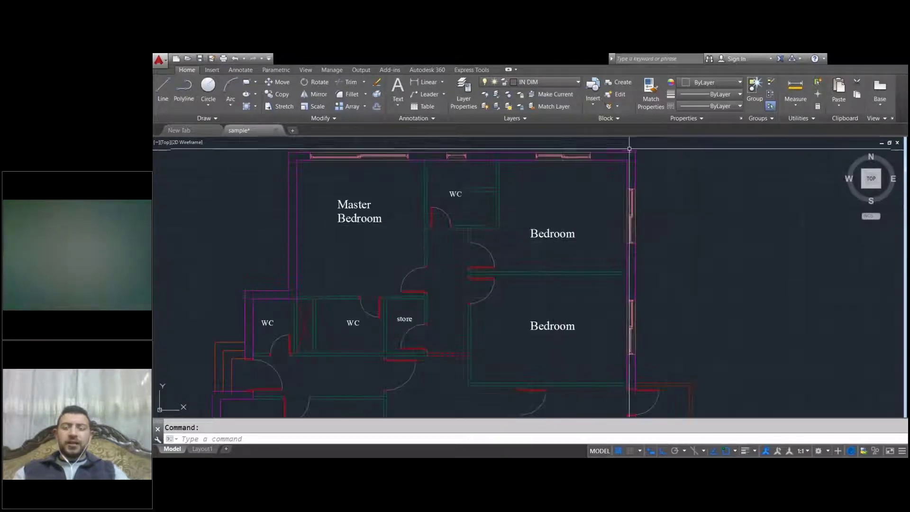
{"action": "scroll", "coordinate": [625, 167], "scroll_direction": "down", "scroll_amount": 2}
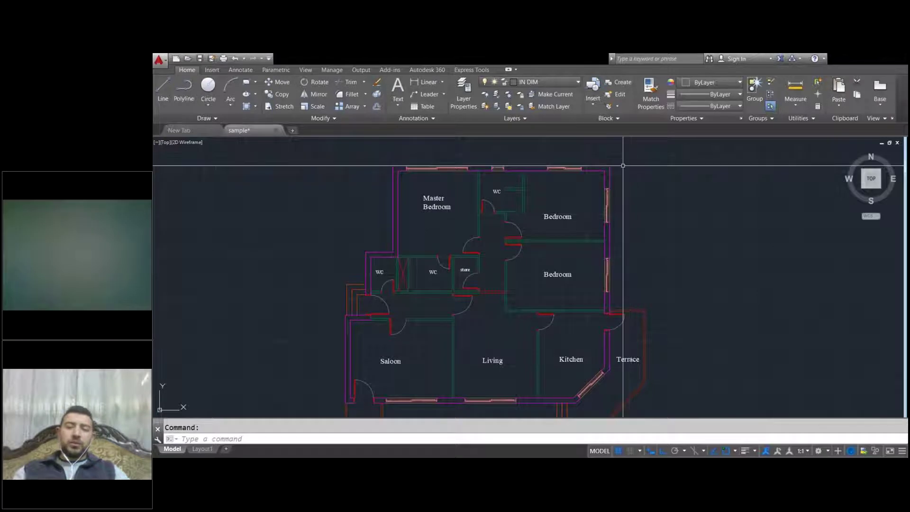
{"action": "left_click", "coordinate": [621, 164]}
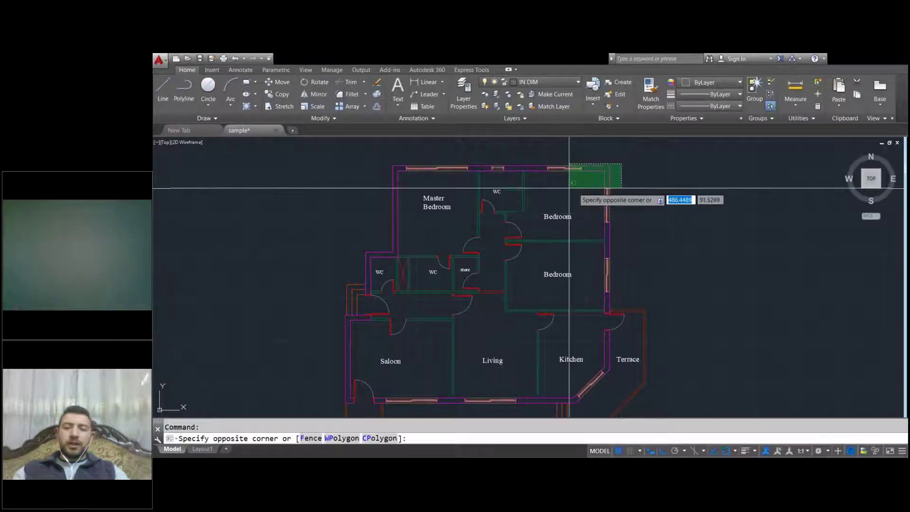
{"action": "left_click", "coordinate": [593, 175]}
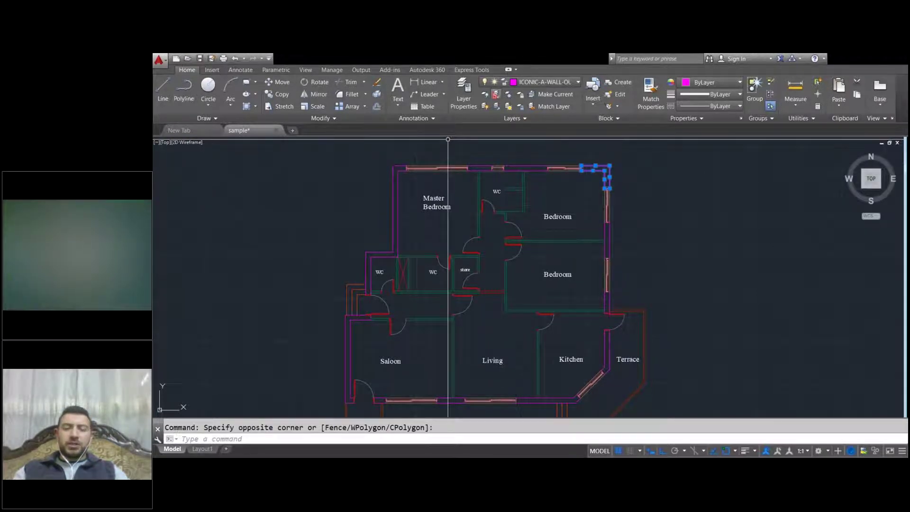
{"action": "left_click", "coordinate": [495, 94]}
Step: Move all 62 outer wall objects 20 units to the right
{"action": "scroll", "coordinate": [525, 200], "scroll_direction": "down", "scroll_amount": 3}
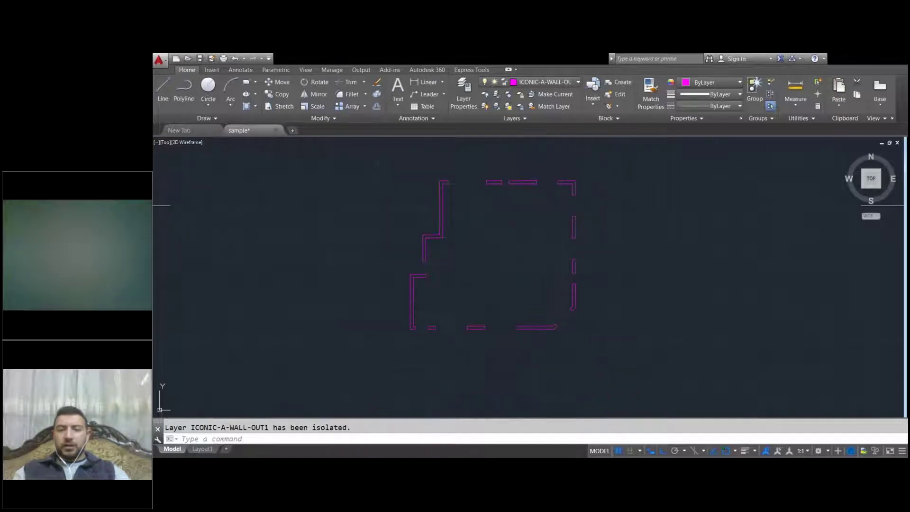
{"action": "scroll", "coordinate": [510, 208], "scroll_direction": "down", "scroll_amount": 2}
{"action": "left_click", "coordinate": [549, 317]}
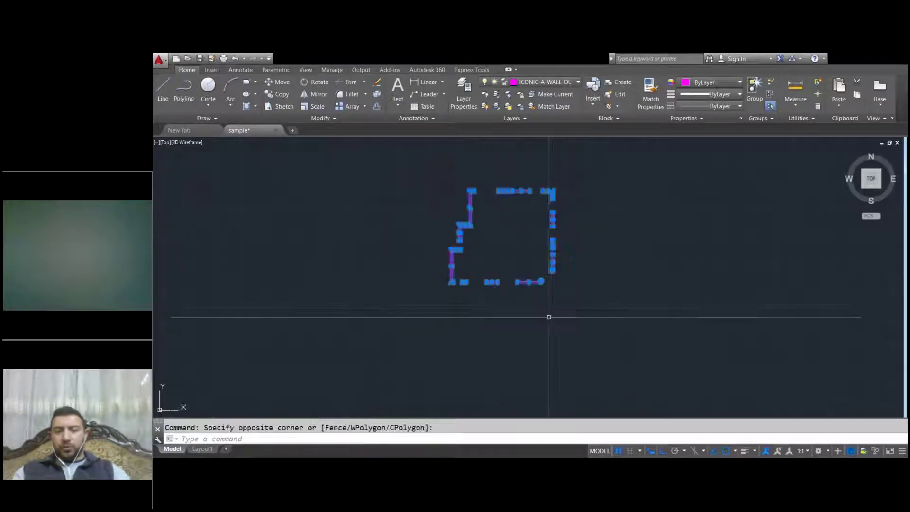
{"action": "left_click", "coordinate": [616, 318]}
{"action": "type", "text": "m"}
{"action": "key", "text": "Return"}
{"action": "left_click", "coordinate": [575, 315]}
{"action": "type", "text": "20"}
{"action": "key", "text": "Return"}
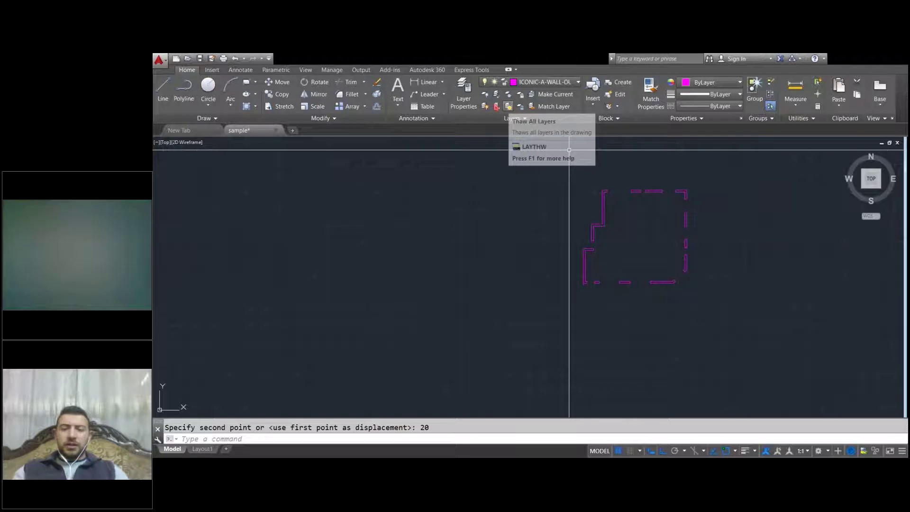
Step: Restore all layers, then isolate the inner wall layer ICONIC-A-WALL-INAL
{"action": "left_click", "coordinate": [496, 106]}
{"action": "scroll", "coordinate": [505, 238], "scroll_direction": "up", "scroll_amount": 4}
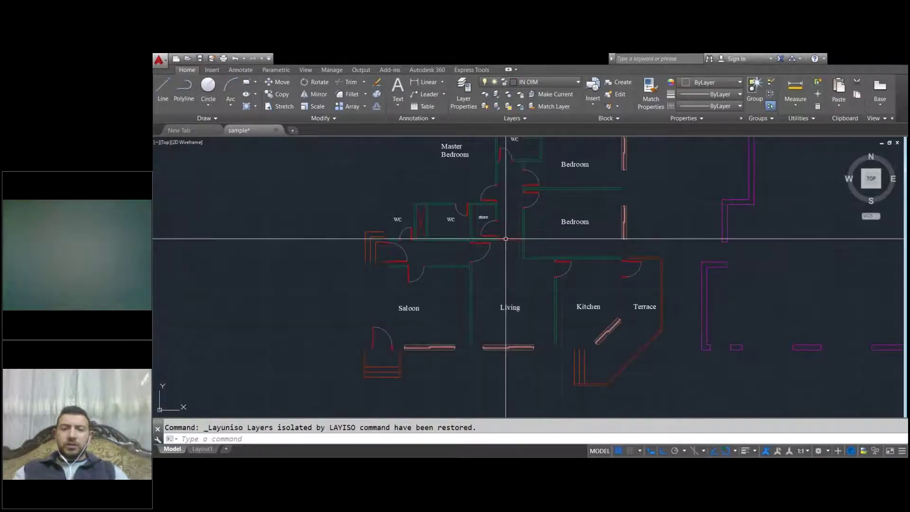
{"action": "left_click", "coordinate": [560, 201]}
{"action": "left_click", "coordinate": [541, 178]}
{"action": "left_click", "coordinate": [496, 94]}
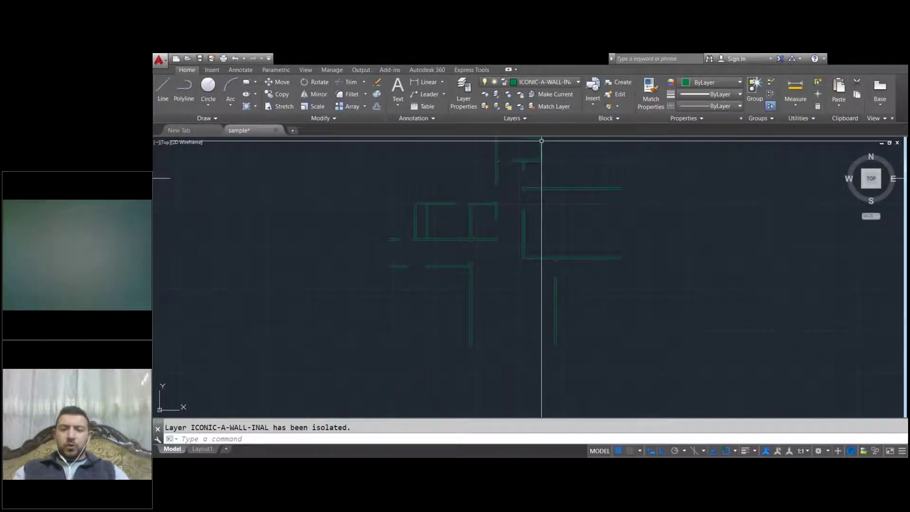
Step: Move all the green inner walls 40 units to the right
{"action": "scroll", "coordinate": [590, 172], "scroll_direction": "down", "scroll_amount": 4}
{"action": "left_click", "coordinate": [589, 172]}
{"action": "left_click", "coordinate": [474, 318]}
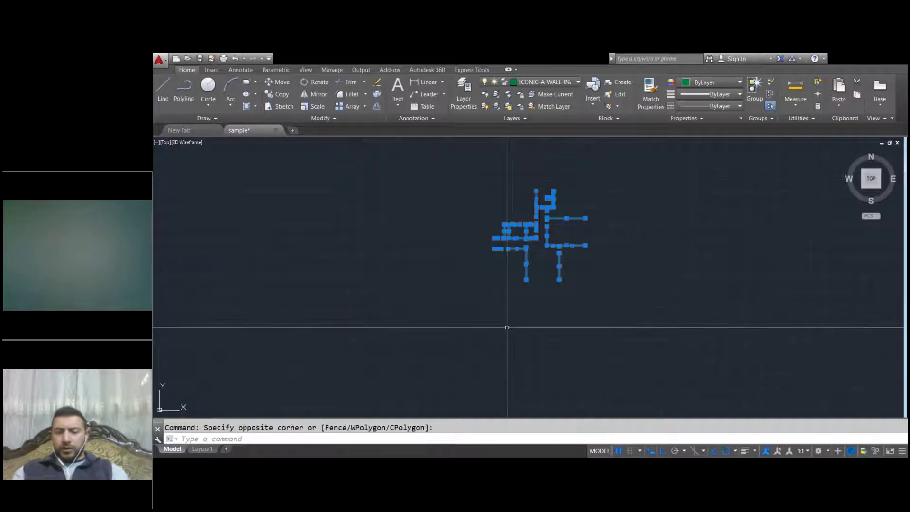
{"action": "type", "text": "m"}
{"action": "key", "text": "Return"}
{"action": "left_click", "coordinate": [507, 327]}
{"action": "type", "text": "40"}
{"action": "key", "text": "Return"}
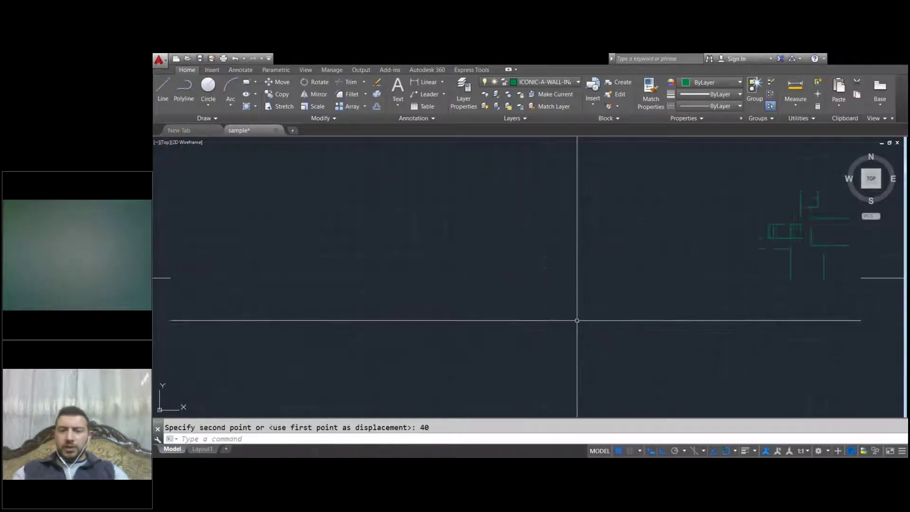
Step: Make all layers visible again with LAYUNISO
{"action": "left_click", "coordinate": [496, 106]}
{"action": "scroll", "coordinate": [527, 258], "scroll_direction": "down", "scroll_amount": 2}
{"action": "scroll", "coordinate": [710, 252], "scroll_direction": "up", "scroll_amount": 2}
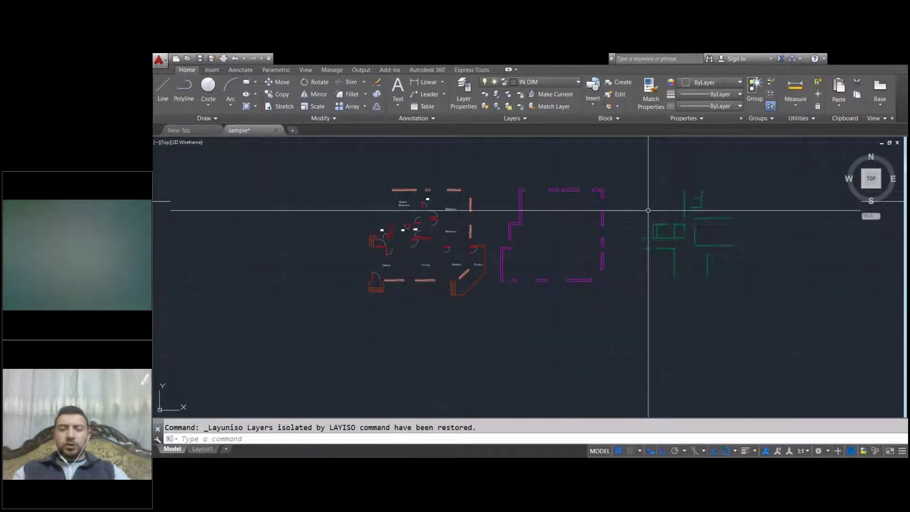
Step: Isolate the door layer ICONIC-A-DOOR using a door near the Bedroom
{"action": "scroll", "coordinate": [346, 232], "scroll_direction": "up", "scroll_amount": 5}
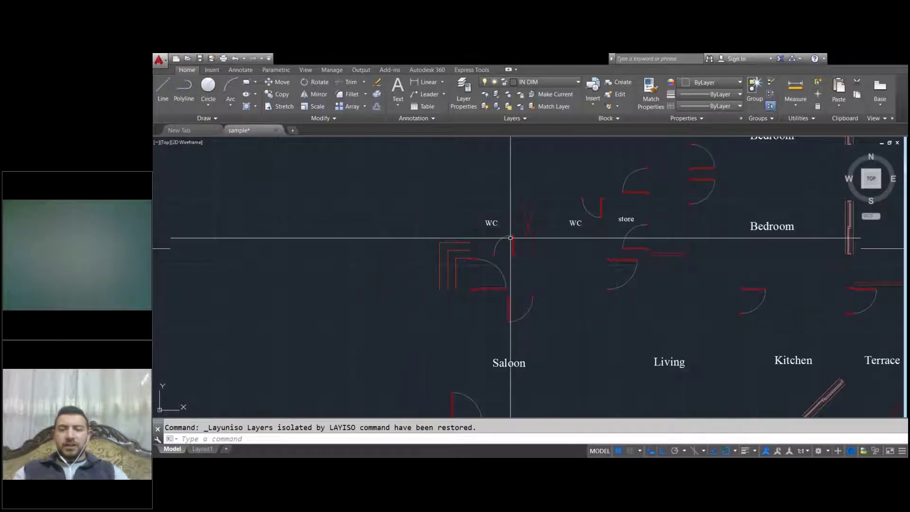
{"action": "scroll", "coordinate": [521, 249], "scroll_direction": "down", "scroll_amount": 4}
{"action": "scroll", "coordinate": [616, 199], "scroll_direction": "up", "scroll_amount": 3}
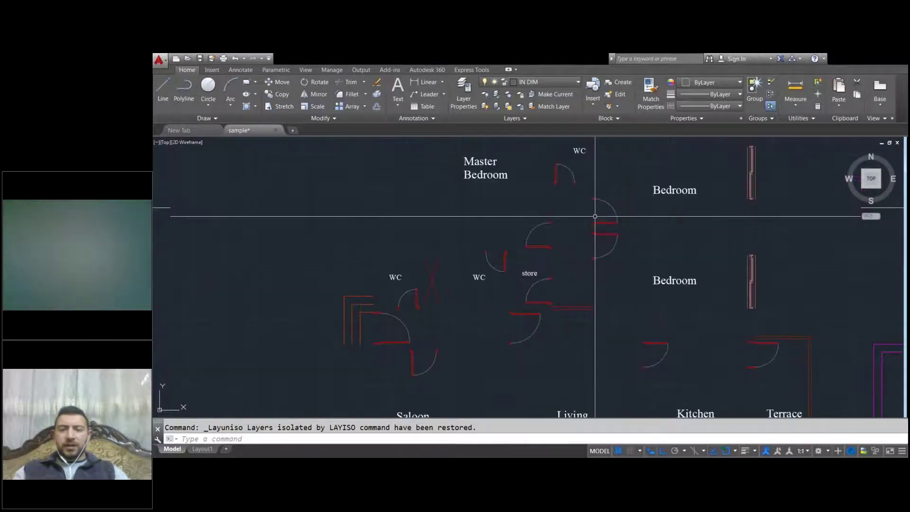
{"action": "left_click", "coordinate": [593, 220]}
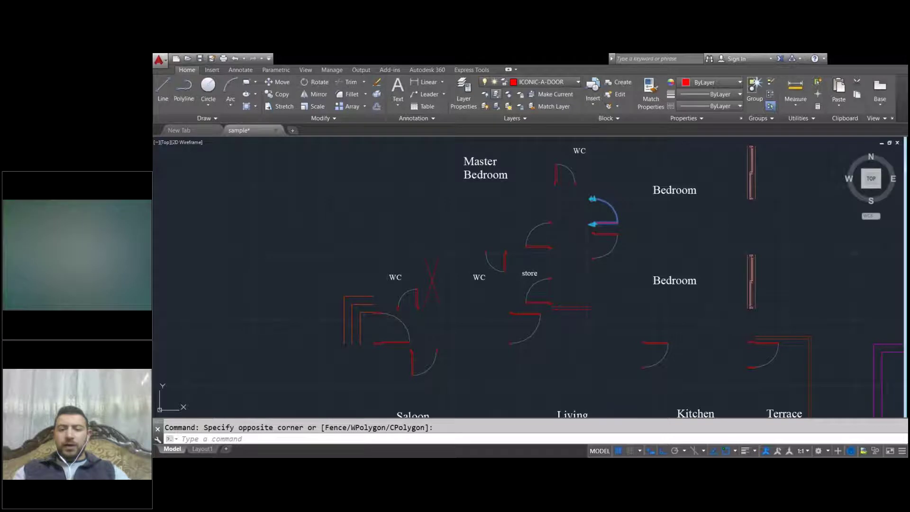
{"action": "left_click", "coordinate": [495, 93]}
Step: Move all the door swings 60 units to the right
{"action": "scroll", "coordinate": [537, 247], "scroll_direction": "down", "scroll_amount": 8}
{"action": "left_click", "coordinate": [609, 199]}
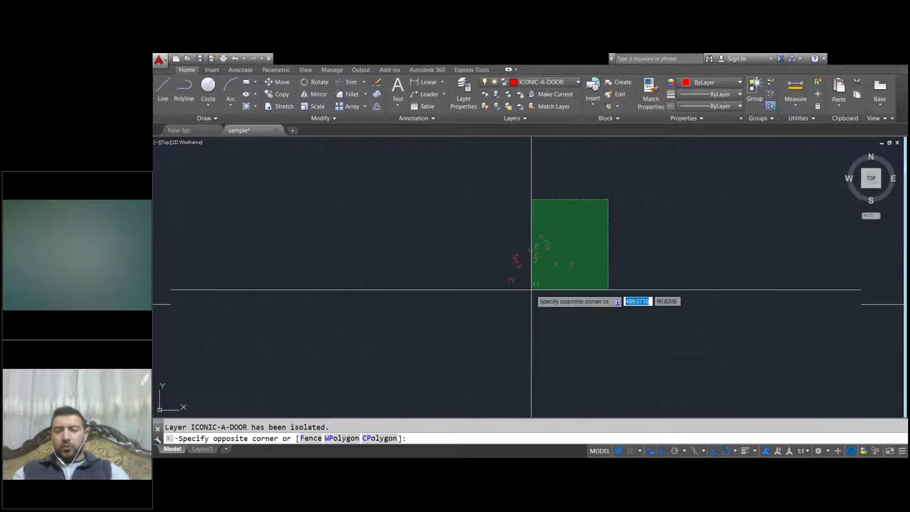
{"action": "left_click", "coordinate": [495, 306]}
{"action": "type", "text": "m"}
{"action": "key", "text": "Return"}
{"action": "left_click", "coordinate": [505, 326]}
{"action": "type", "text": "60"}
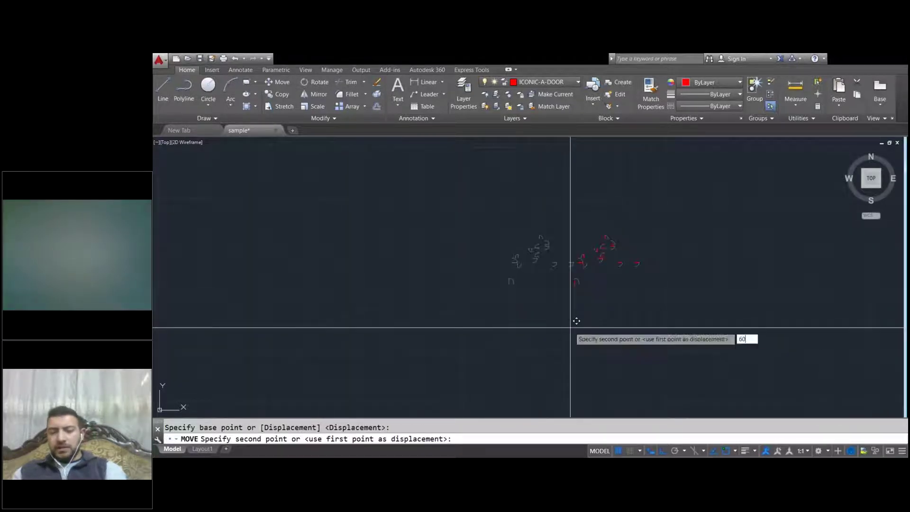
{"action": "key", "text": "Return"}
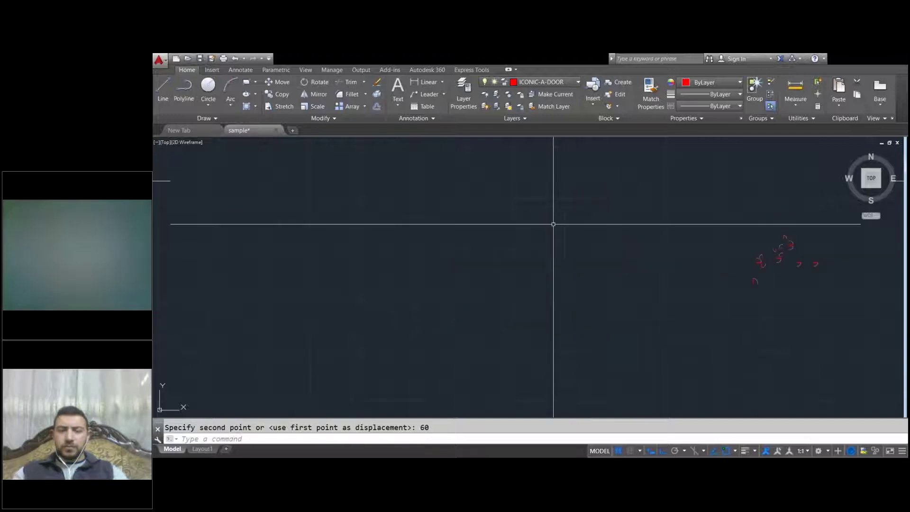
Step: Restore all layers and select the diagonal window by the Kitchen
{"action": "left_click", "coordinate": [496, 106]}
{"action": "scroll", "coordinate": [585, 279], "scroll_direction": "up", "scroll_amount": 6}
{"action": "left_click", "coordinate": [590, 289]}
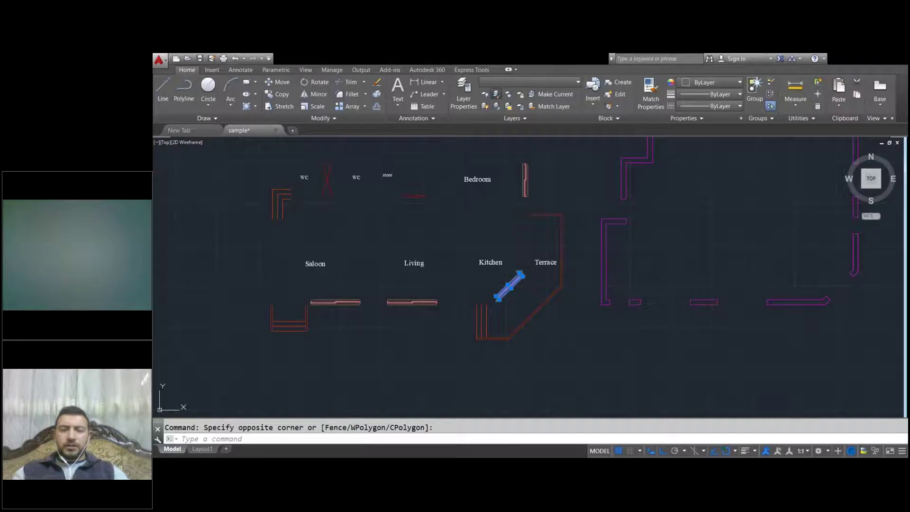
Step: Select the diagonal Kitchen window and all matching windows with Select Similar
{"action": "left_click", "coordinate": [495, 94]}
{"action": "scroll", "coordinate": [573, 254], "scroll_direction": "down", "scroll_amount": 5}
{"action": "left_click", "coordinate": [495, 106]}
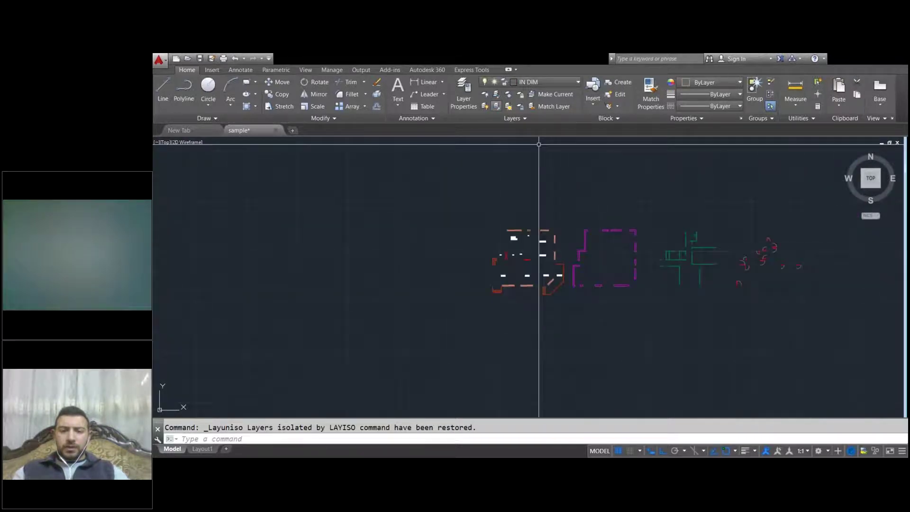
{"action": "scroll", "coordinate": [543, 284], "scroll_direction": "up", "scroll_amount": 7}
{"action": "left_click", "coordinate": [608, 278]}
{"action": "left_click", "coordinate": [575, 254]}
{"action": "right_click", "coordinate": [588, 260]}
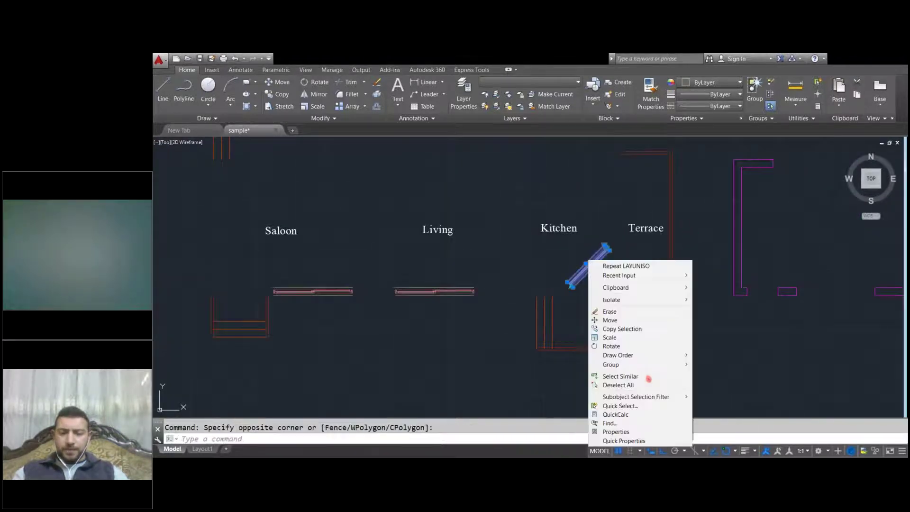
{"action": "left_click", "coordinate": [620, 376]}
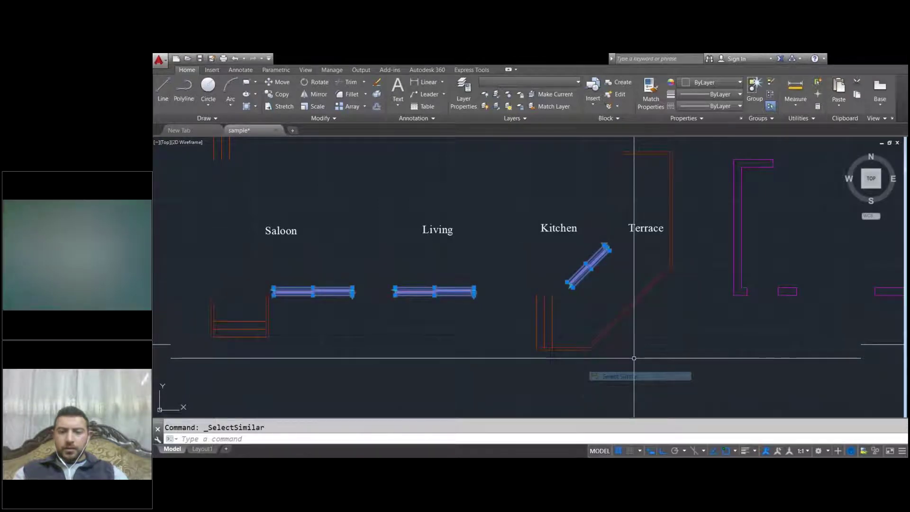
Step: Move the selected windows 80 units to the right
{"action": "scroll", "coordinate": [569, 289], "scroll_direction": "down", "scroll_amount": 5}
{"action": "type", "text": "m"}
{"action": "key", "text": "Return"}
{"action": "left_click", "coordinate": [658, 331]}
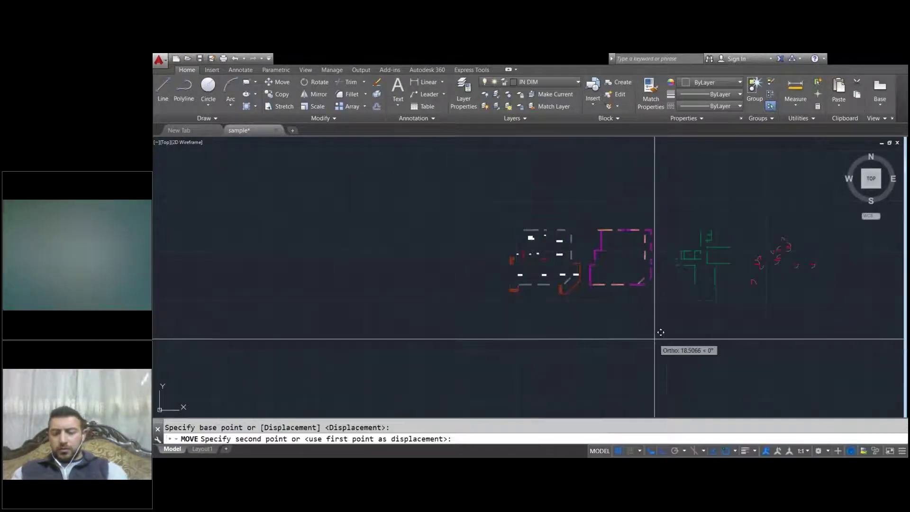
{"action": "type", "text": "80"}
{"action": "key", "text": "Return"}
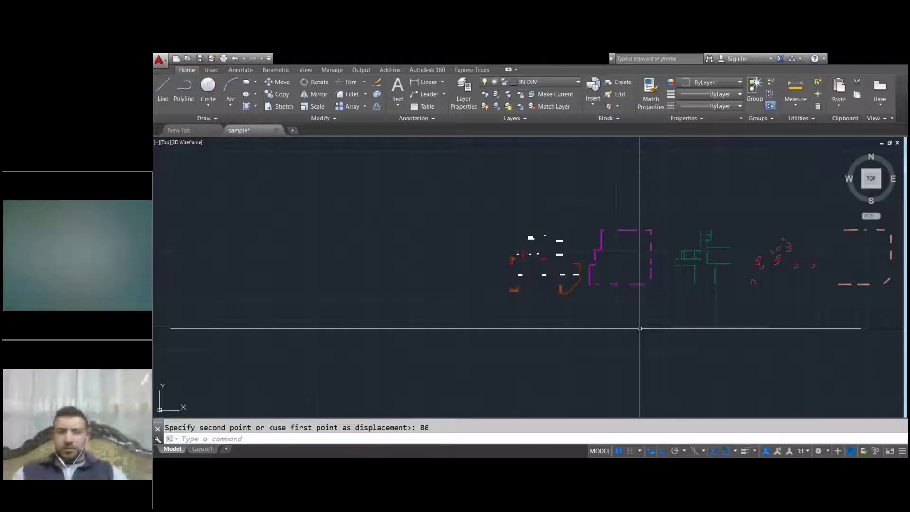
Step: Pan and zoom the view back to the plan and room labels
{"action": "mouse_move", "coordinate": [559, 319]}
{"action": "middle_mouse_down"}
{"action": "mouse_move", "coordinate": [564, 306]}
{"action": "mouse_move", "coordinate": [553, 292]}
{"action": "middle_mouse_up"}
{"action": "scroll", "coordinate": [729, 260], "scroll_direction": "up", "scroll_amount": 3}
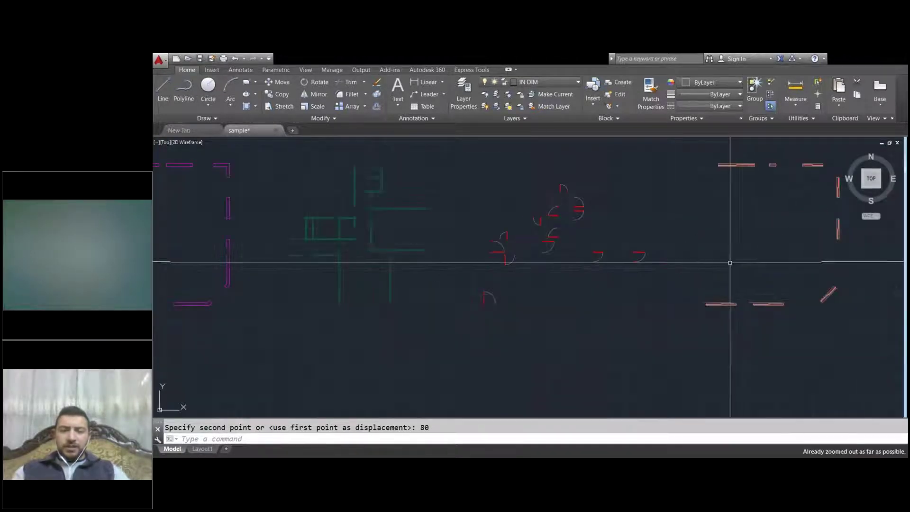
{"action": "middle_click_drag", "start_coordinate": [231, 273], "coordinate": [762, 286]}
{"action": "scroll", "coordinate": [542, 310], "scroll_direction": "up", "scroll_amount": 8}
{"action": "scroll", "coordinate": [620, 300], "scroll_direction": "down", "scroll_amount": 10}
Step: Delete all 11 room labels, including Saloon, Living, Kitchen, Bedrooms, WCs and Store
{"action": "scroll", "coordinate": [622, 300], "scroll_direction": "up", "scroll_amount": 3}
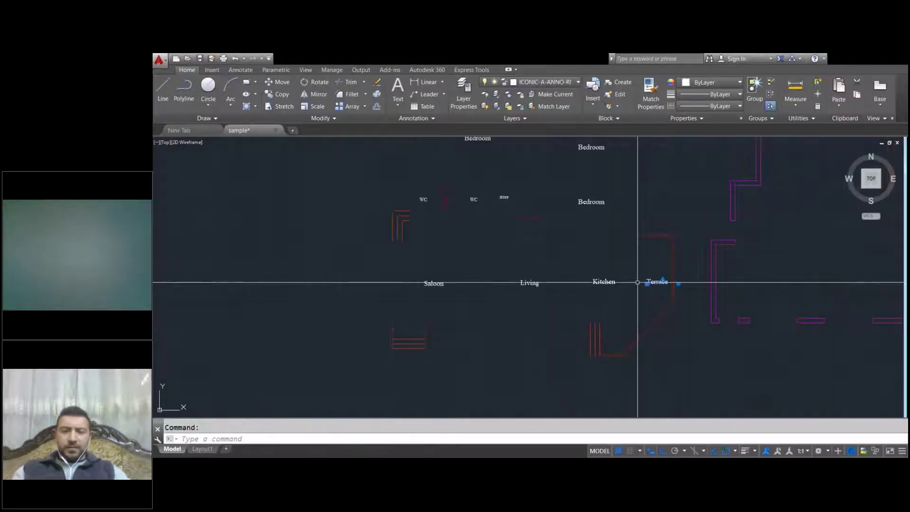
{"action": "left_click", "coordinate": [616, 262]}
{"action": "left_click", "coordinate": [435, 297]}
{"action": "left_click", "coordinate": [599, 189]}
{"action": "left_click", "coordinate": [577, 218]}
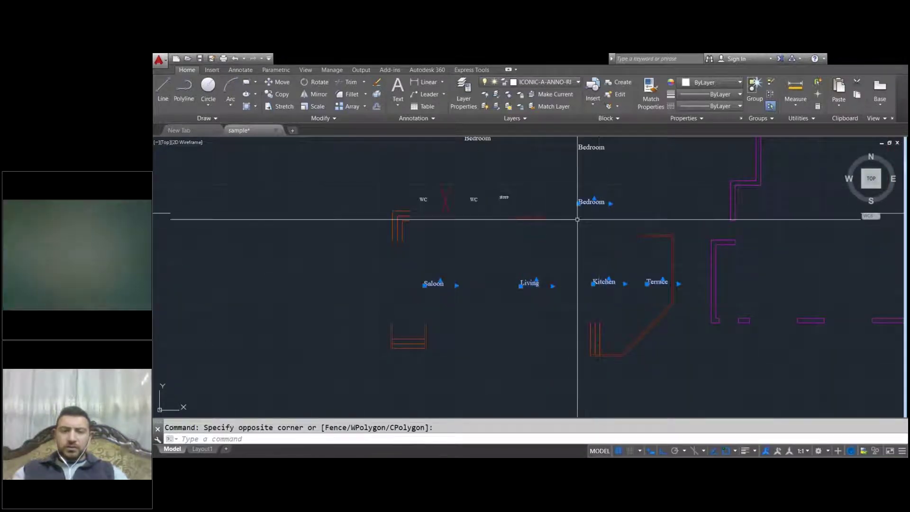
{"action": "middle_click_drag", "start_coordinate": [587, 203], "coordinate": [583, 278]}
{"action": "left_click", "coordinate": [616, 195]}
{"action": "left_click", "coordinate": [451, 251]}
{"action": "left_click", "coordinate": [493, 254]}
{"action": "left_click", "coordinate": [477, 276]}
{"action": "left_click", "coordinate": [498, 271]}
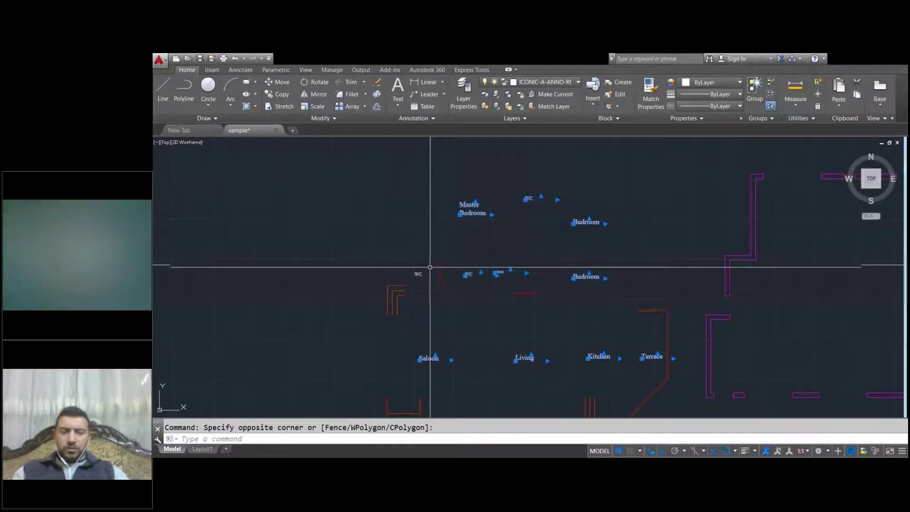
{"action": "left_click", "coordinate": [430, 267]}
{"action": "key", "text": "Delete"}
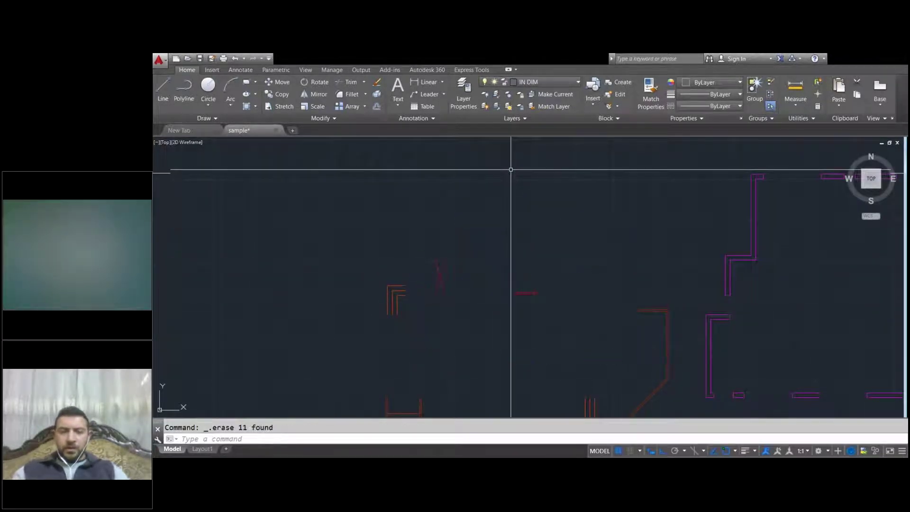
Step: Erase the red double dashed line and the X-shaped dashed lines
{"action": "scroll", "coordinate": [511, 169], "scroll_direction": "down", "scroll_amount": 5}
{"action": "scroll", "coordinate": [583, 183], "scroll_direction": "up", "scroll_amount": 4}
{"action": "scroll", "coordinate": [579, 193], "scroll_direction": "down", "scroll_amount": 1}
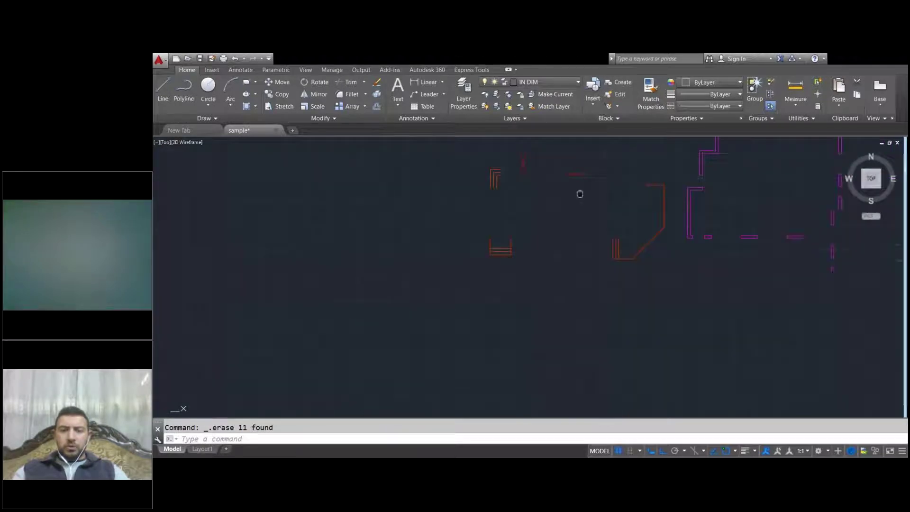
{"action": "middle_click_drag", "start_coordinate": [580, 194], "coordinate": [575, 260]}
{"action": "scroll", "coordinate": [575, 237], "scroll_direction": "up", "scroll_amount": 6}
{"action": "left_click", "coordinate": [598, 227]}
{"action": "left_click", "coordinate": [555, 293]}
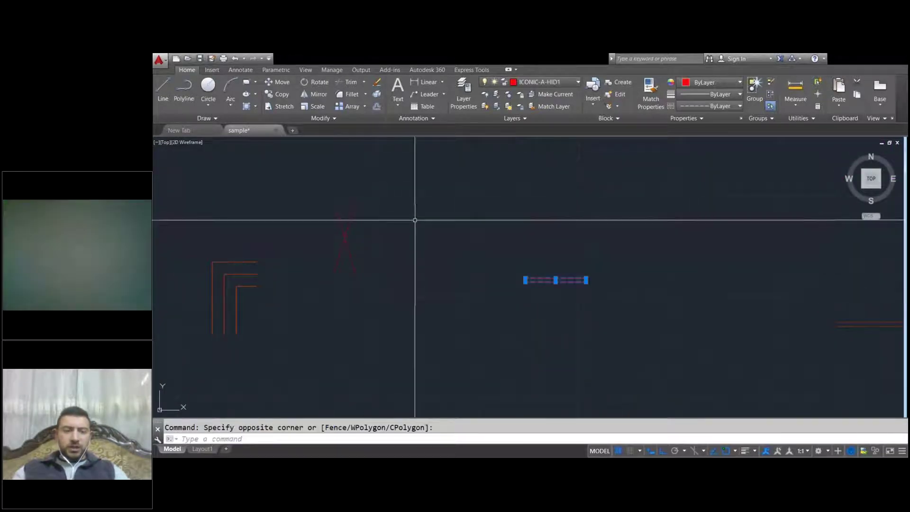
{"action": "left_click", "coordinate": [379, 209]}
{"action": "left_click", "coordinate": [329, 256]}
{"action": "key", "text": "Delete"}
Step: Pan along the plan and zoom out to show the whole drawing
{"action": "scroll", "coordinate": [500, 258], "scroll_direction": "down", "scroll_amount": 2}
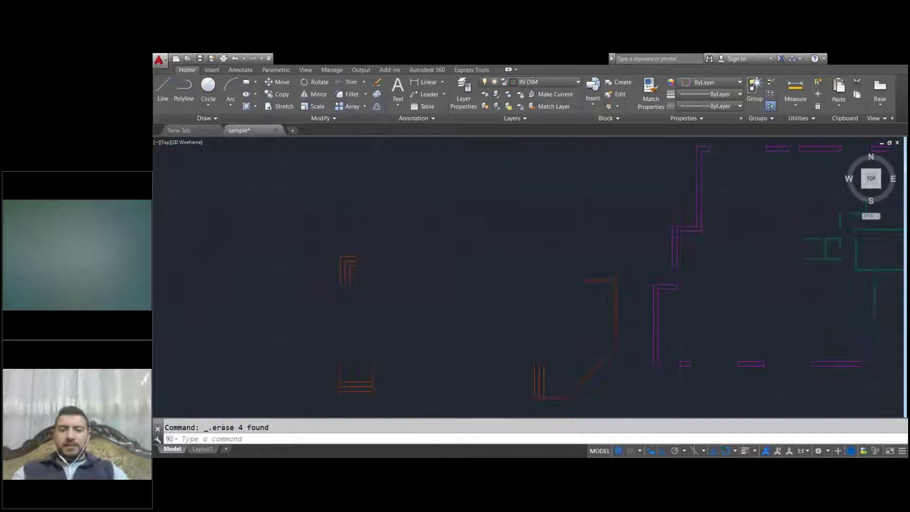
{"action": "scroll", "coordinate": [550, 247], "scroll_direction": "down", "scroll_amount": 3}
{"action": "scroll", "coordinate": [559, 292], "scroll_direction": "up", "scroll_amount": 2}
{"action": "scroll", "coordinate": [583, 290], "scroll_direction": "up", "scroll_amount": 2}
{"action": "middle_click_drag", "start_coordinate": [515, 256], "coordinate": [319, 287]}
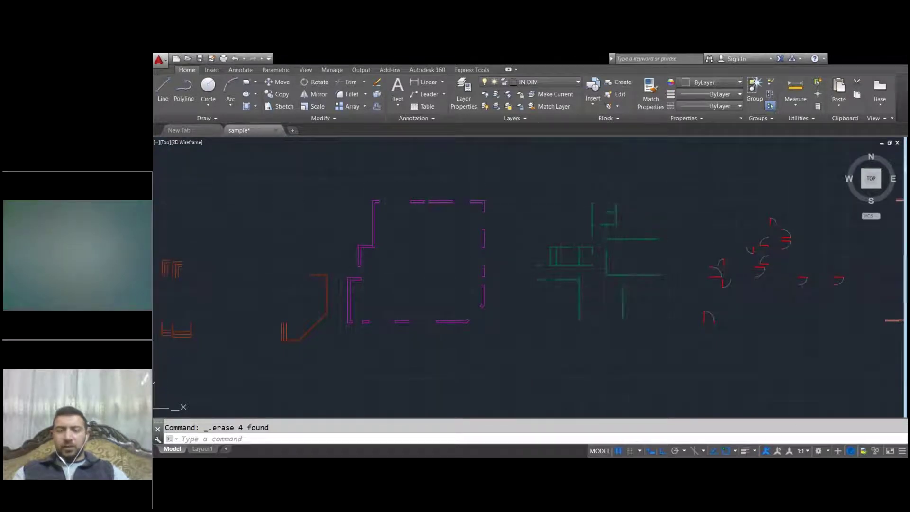
{"action": "middle_click_drag", "start_coordinate": [737, 260], "coordinate": [505, 241]}
{"action": "scroll", "coordinate": [770, 251], "scroll_direction": "down", "scroll_amount": 1}
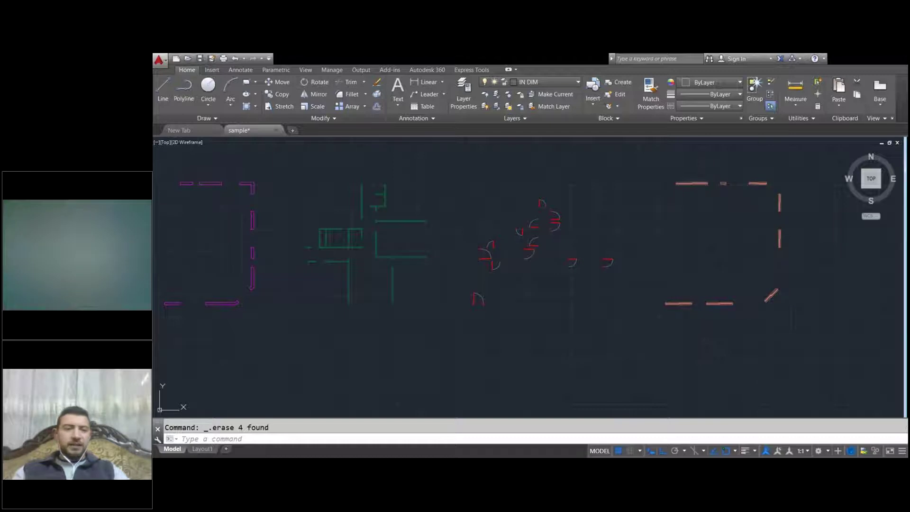
{"action": "middle_click", "coordinate": [406, 157]}
{"action": "middle_click", "coordinate": [406, 158]}
Step: Save the drawing under the new name sample 3 via Save As
{"action": "left_click", "coordinate": [160, 60]}
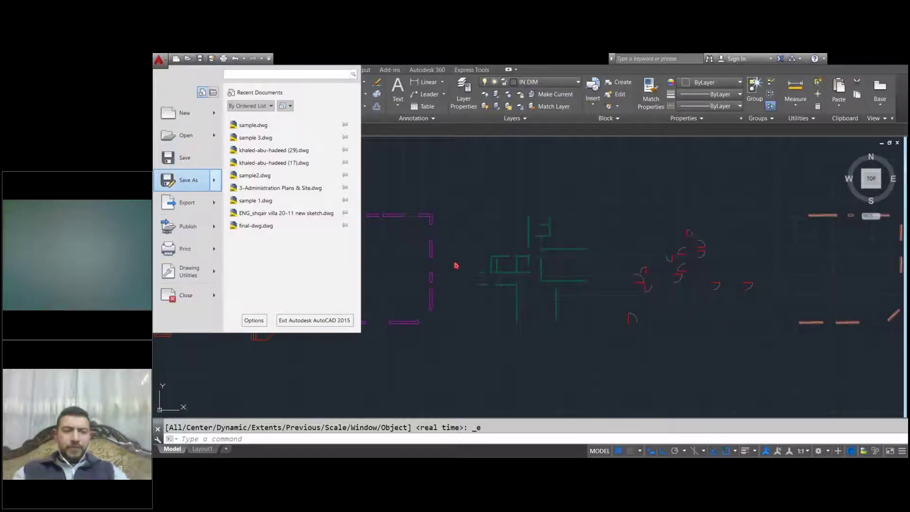
{"action": "left_click", "coordinate": [185, 180]}
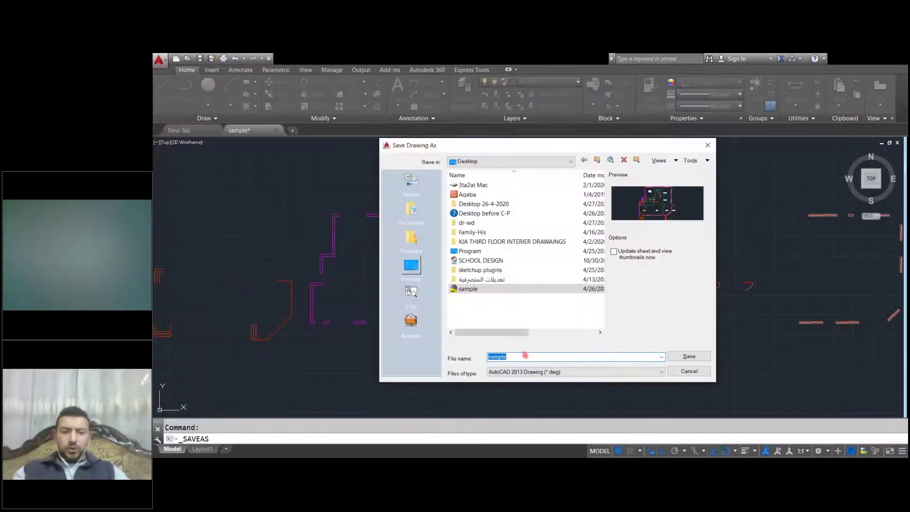
{"action": "type", "text": "3"}
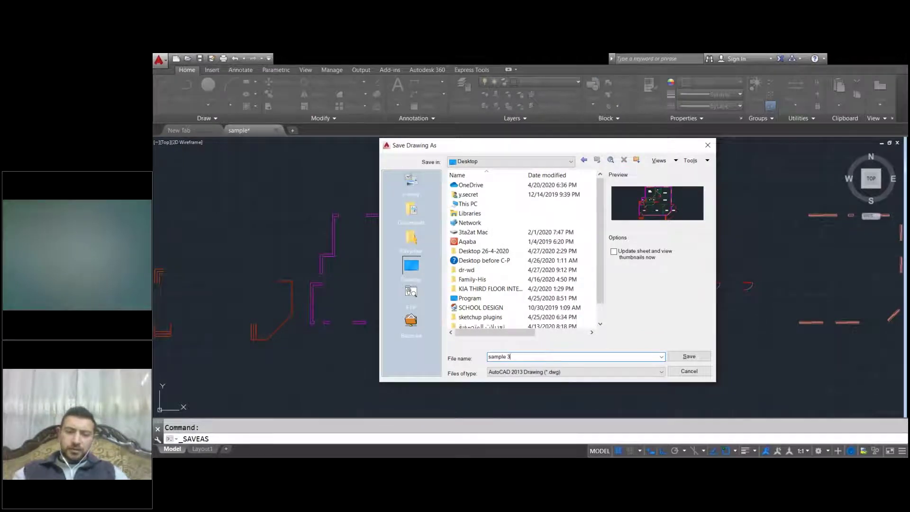
{"action": "key", "text": "Return"}
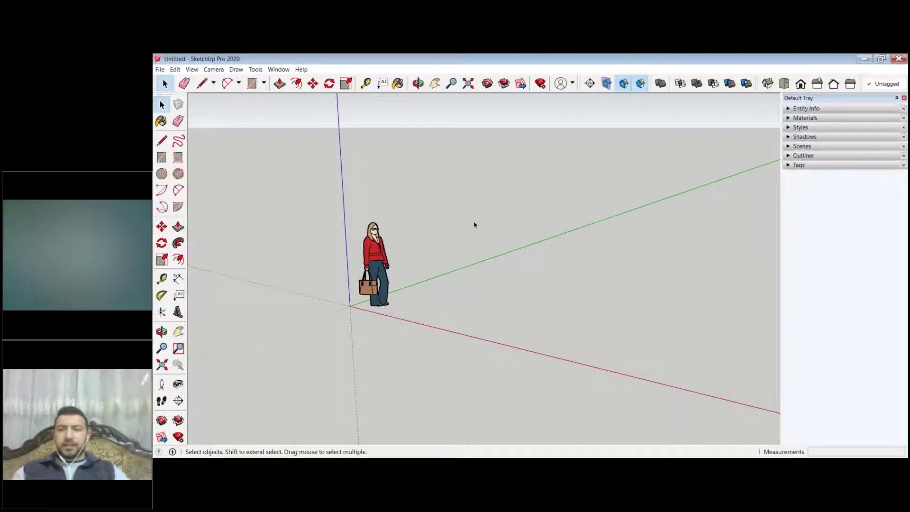
Step: Delete the default standing figure from the SketchUp model
{"action": "scroll", "coordinate": [518, 222], "scroll_direction": "down", "scroll_amount": 1}
{"action": "scroll", "coordinate": [491, 259], "scroll_direction": "down", "scroll_amount": 1}
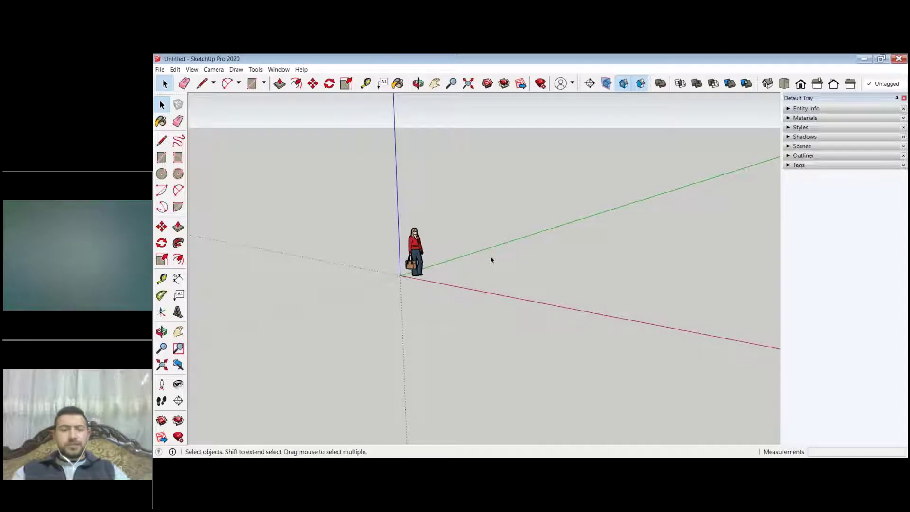
{"action": "scroll", "coordinate": [491, 259], "scroll_direction": "up", "scroll_amount": 2}
{"action": "scroll", "coordinate": [393, 263], "scroll_direction": "down", "scroll_amount": 2}
{"action": "left_click_drag", "start_coordinate": [376, 195], "coordinate": [271, 366]}
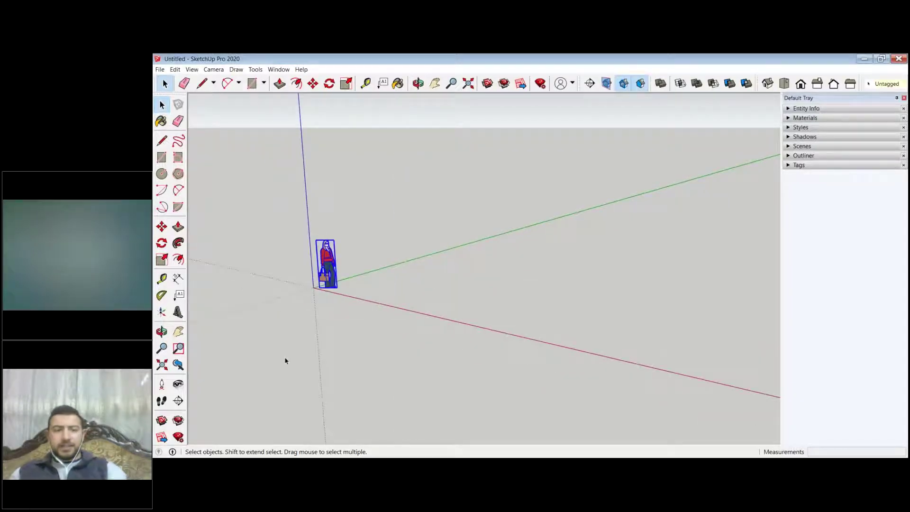
{"action": "key", "text": "Delete"}
{"action": "middle_click_drag", "start_coordinate": [327, 280], "coordinate": [526, 291]}
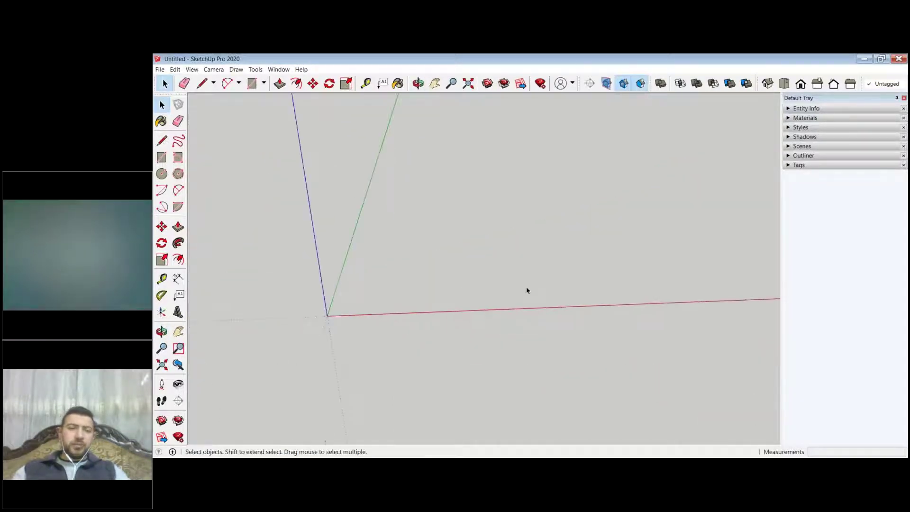
Step: Import the sample 3 drawing and close the import results summary
{"action": "left_click", "coordinate": [161, 69]}
{"action": "left_click", "coordinate": [178, 202]}
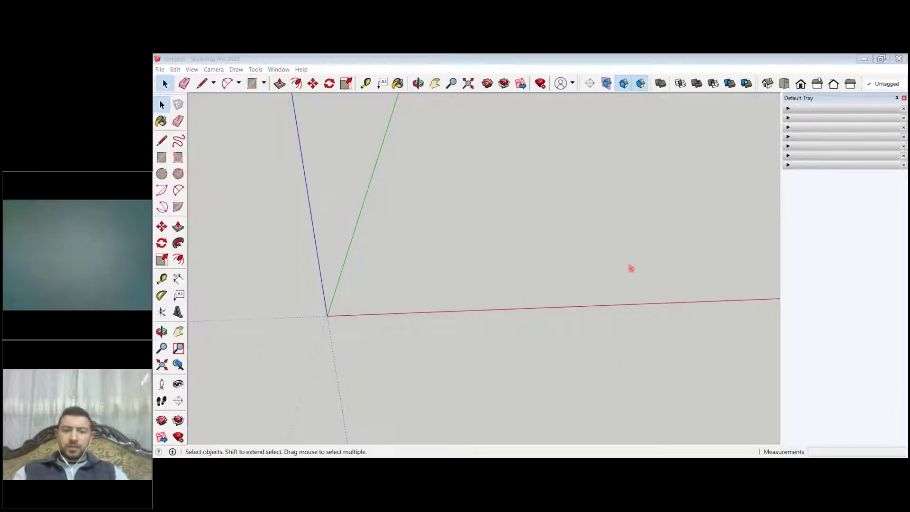
{"action": "scroll", "coordinate": [636, 267], "scroll_direction": "down", "scroll_amount": 2}
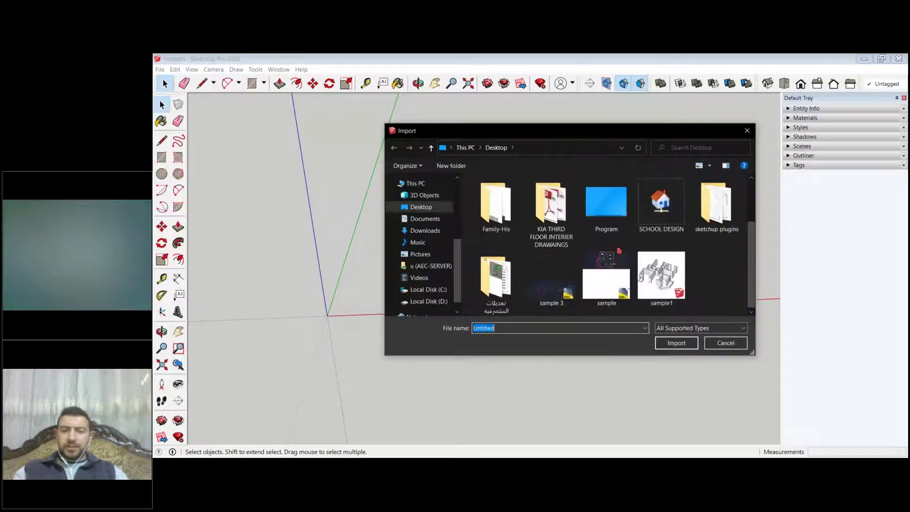
{"action": "left_click", "coordinate": [557, 284]}
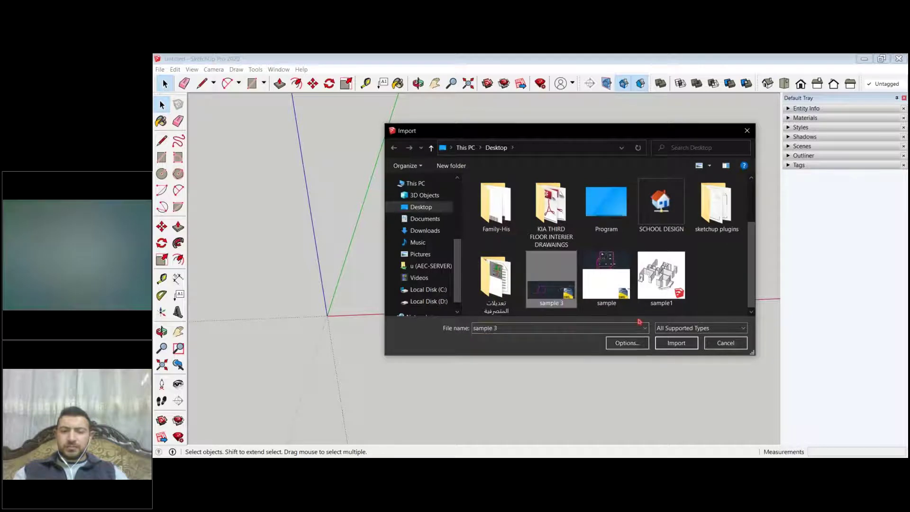
{"action": "left_click", "coordinate": [684, 345]}
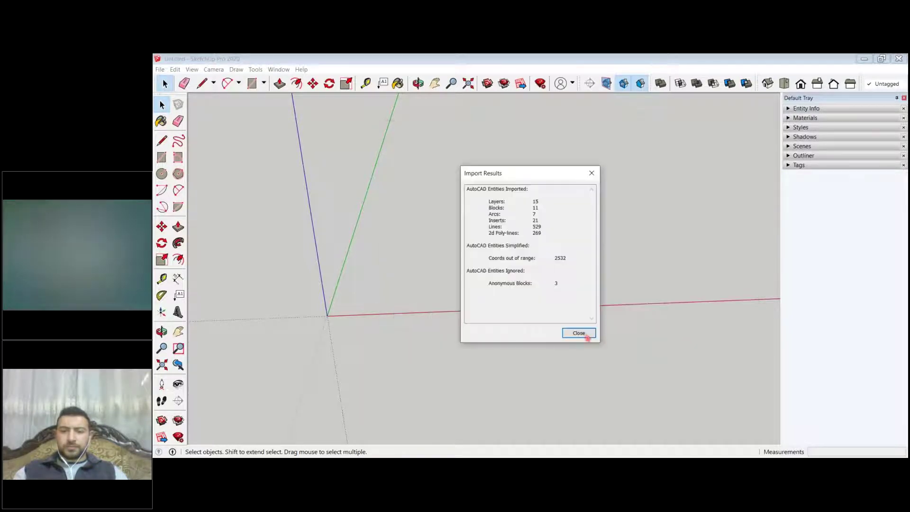
{"action": "left_click", "coordinate": [587, 336]}
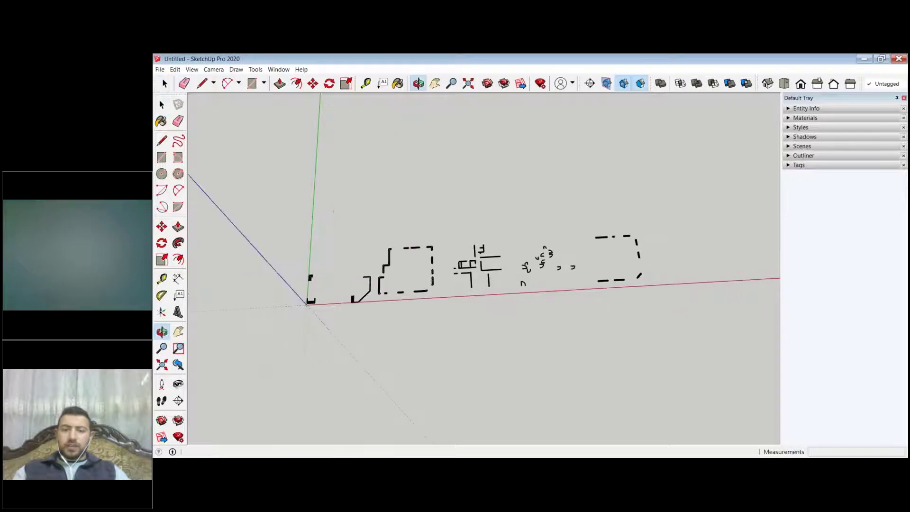
Step: Switch the camera to the Top standard view of the imported plan
{"action": "key", "text": "F2"}
{"action": "scroll", "coordinate": [417, 343], "scroll_direction": "up", "scroll_amount": 5}
{"action": "middle_click_drag", "start_coordinate": [417, 344], "coordinate": [422, 346]}
{"action": "left_click", "coordinate": [784, 83]}
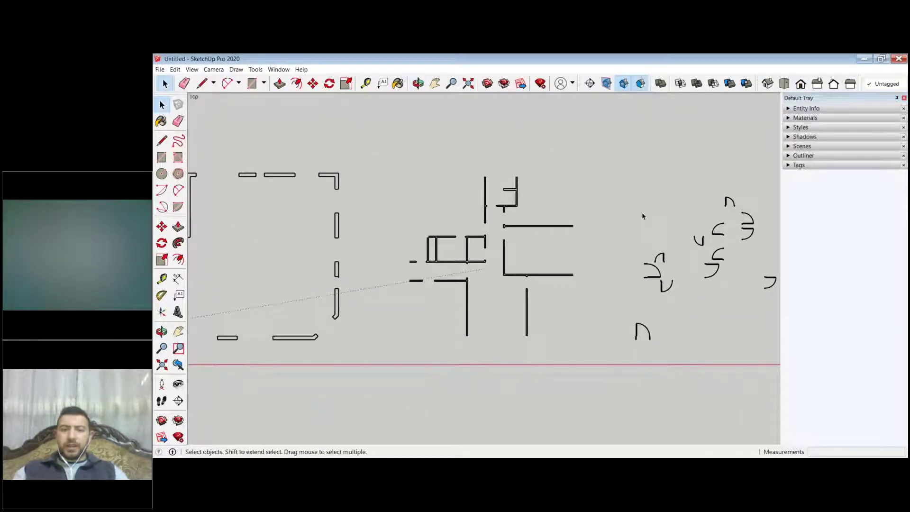
{"action": "scroll", "coordinate": [643, 217], "scroll_direction": "down", "scroll_amount": 3}
{"action": "scroll", "coordinate": [264, 282], "scroll_direction": "up", "scroll_amount": 2}
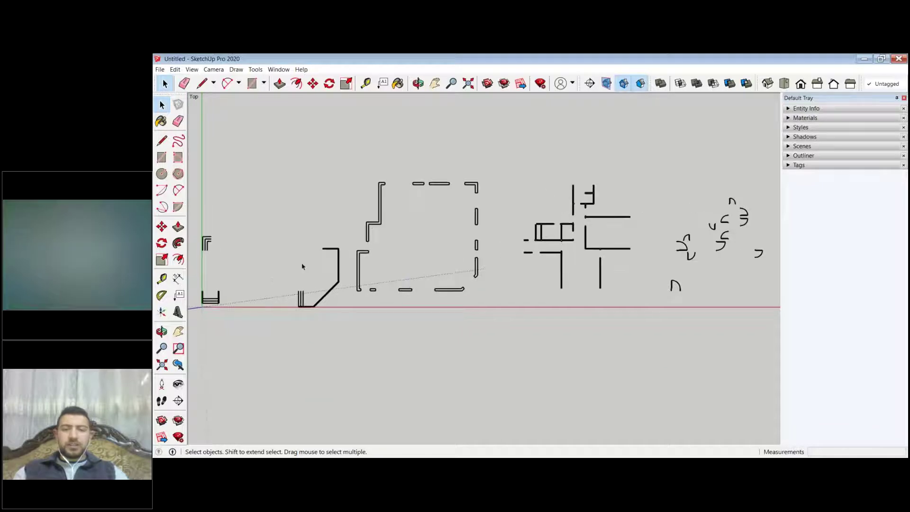
Step: Select the imported plan group and zoom in and out to inspect it
{"action": "left_click", "coordinate": [398, 234]}
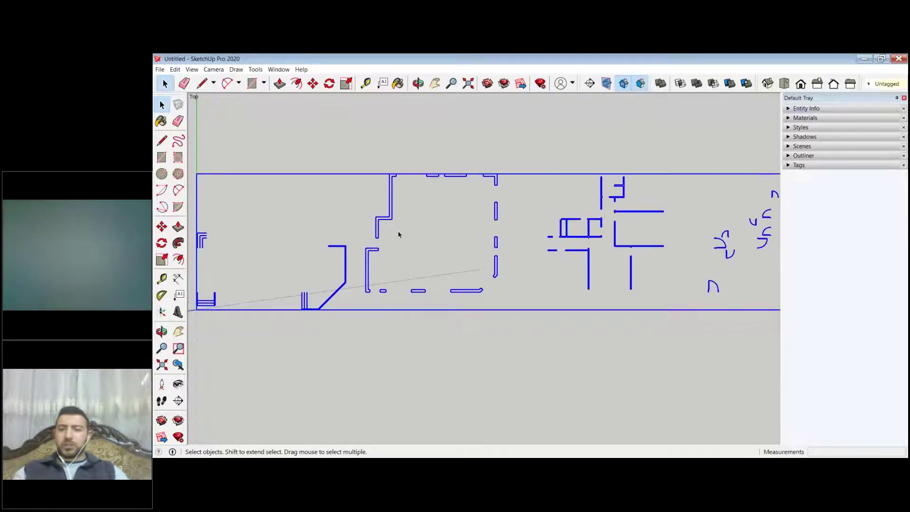
{"action": "scroll", "coordinate": [398, 234], "scroll_direction": "down", "scroll_amount": 1}
{"action": "scroll", "coordinate": [718, 247], "scroll_direction": "up", "scroll_amount": 1}
{"action": "scroll", "coordinate": [391, 238], "scroll_direction": "down", "scroll_amount": 1}
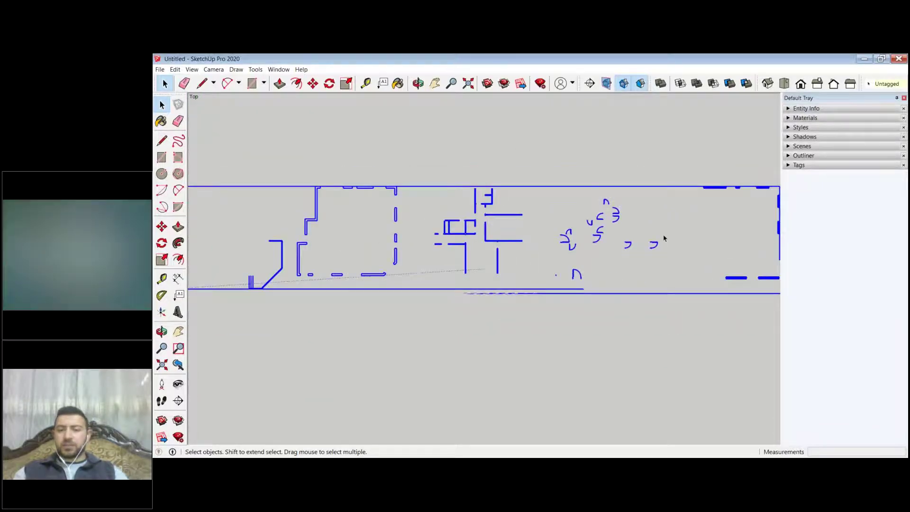
{"action": "scroll", "coordinate": [719, 220], "scroll_direction": "up", "scroll_amount": 3}
{"action": "scroll", "coordinate": [662, 231], "scroll_direction": "down", "scroll_amount": 4}
{"action": "scroll", "coordinate": [679, 230], "scroll_direction": "down", "scroll_amount": 2}
{"action": "scroll", "coordinate": [268, 213], "scroll_direction": "up", "scroll_amount": 2}
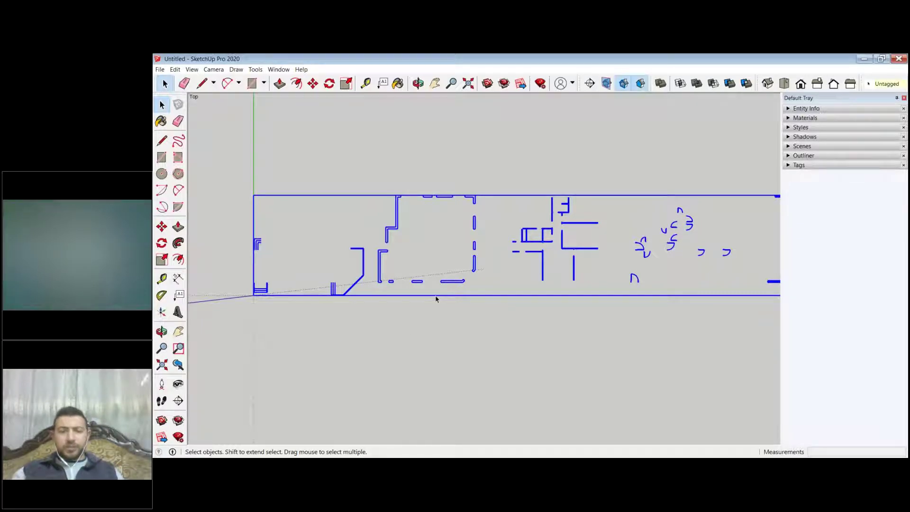
{"action": "left_click", "coordinate": [484, 338]}
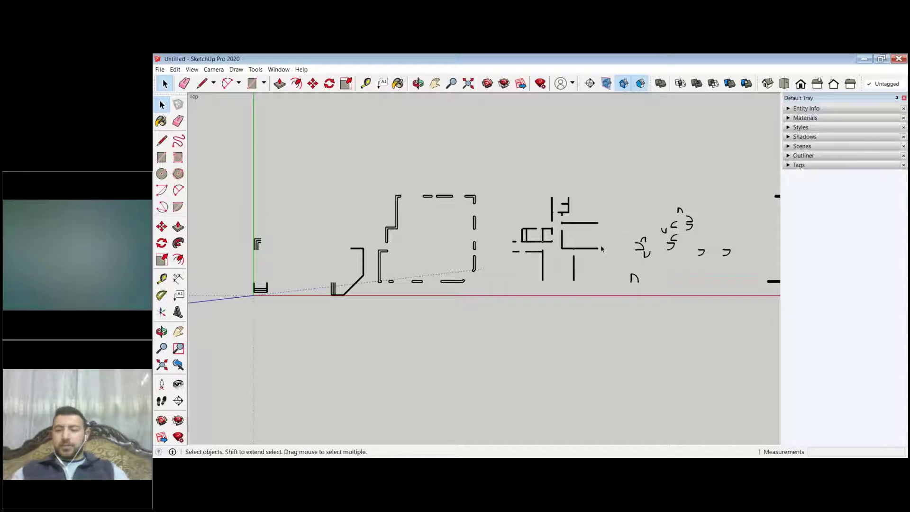
Step: Orbit to a perspective view and open the imported floor-plan group for editing
{"action": "scroll", "coordinate": [600, 246], "scroll_direction": "down", "scroll_amount": 2}
{"action": "mouse_move", "coordinate": [598, 245]}
{"action": "middle_mouse_down"}
{"action": "mouse_move", "coordinate": [536, 291]}
{"action": "mouse_move", "coordinate": [451, 293]}
{"action": "middle_mouse_up"}
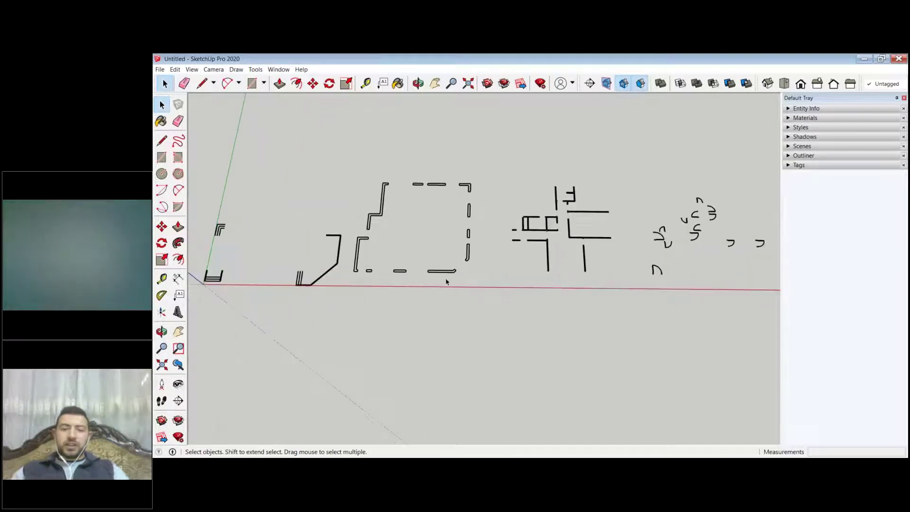
{"action": "left_click", "coordinate": [450, 274]}
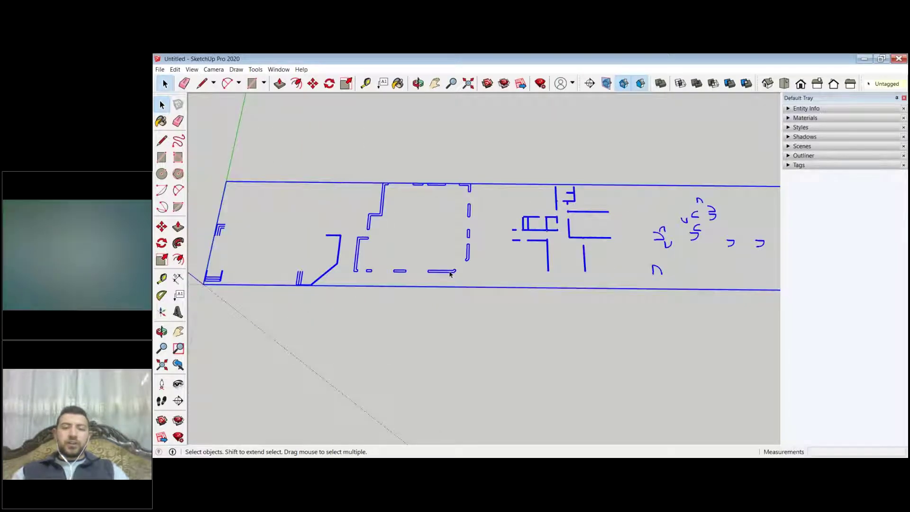
{"action": "double_click", "coordinate": [450, 273]}
{"action": "scroll", "coordinate": [431, 275], "scroll_direction": "up", "scroll_amount": 8}
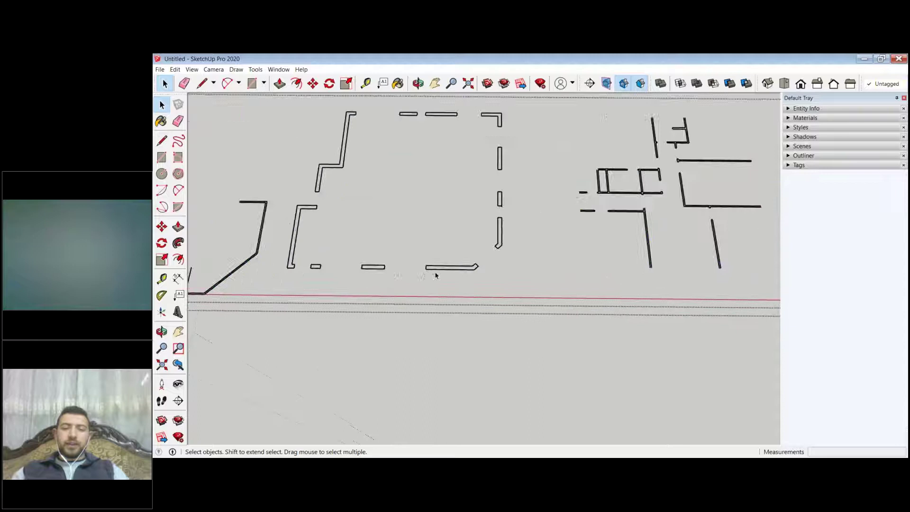
{"action": "scroll", "coordinate": [470, 288], "scroll_direction": "down", "scroll_amount": 10}
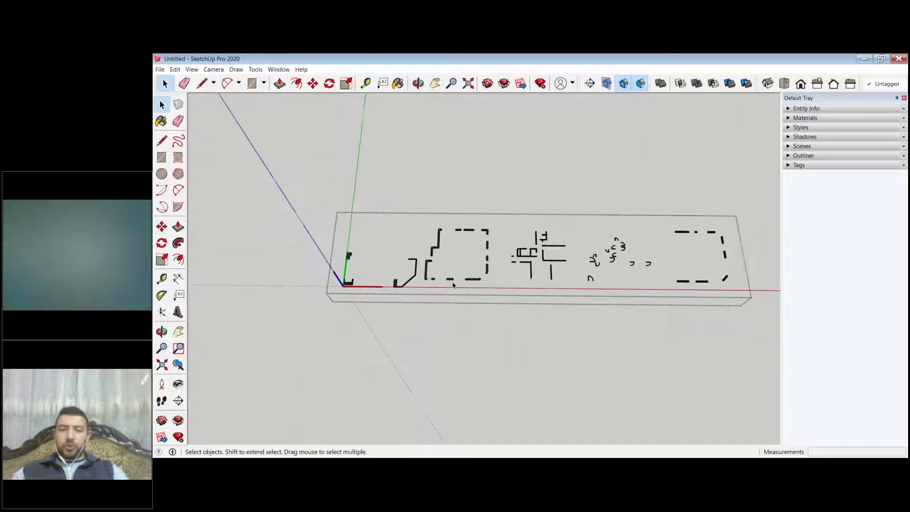
{"action": "scroll", "coordinate": [453, 285], "scroll_direction": "up", "scroll_amount": 8}
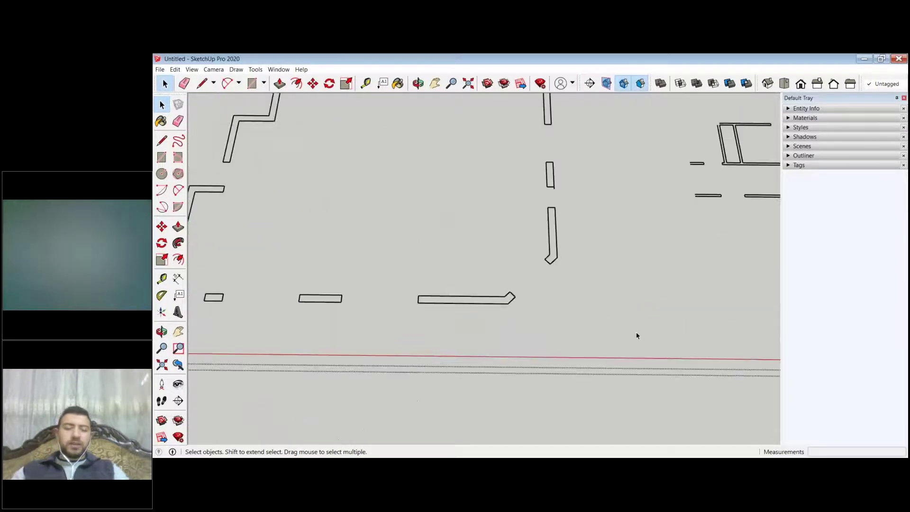
{"action": "scroll", "coordinate": [637, 335], "scroll_direction": "down", "scroll_amount": 3}
{"action": "scroll", "coordinate": [310, 266], "scroll_direction": "up", "scroll_amount": 5}
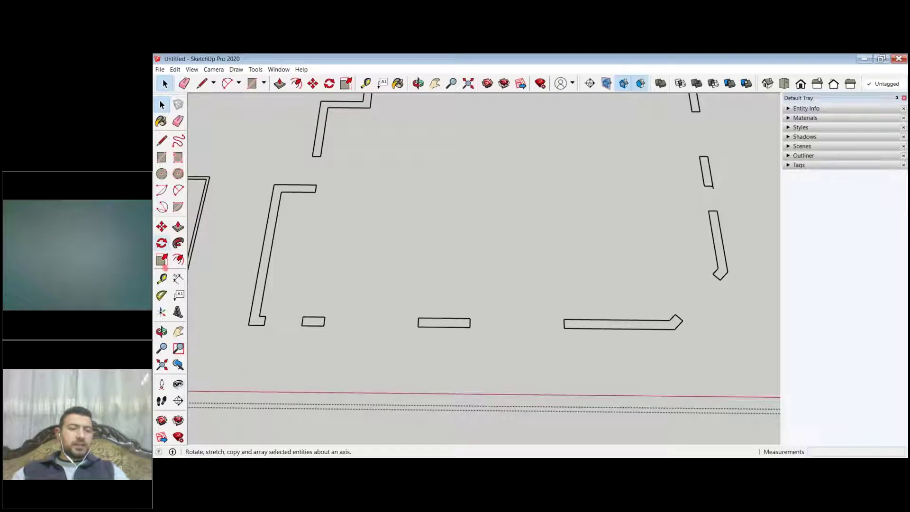
Step: Rescale the whole plan with the Tape Measure to a 0.3 m reference length
{"action": "left_click", "coordinate": [162, 278]}
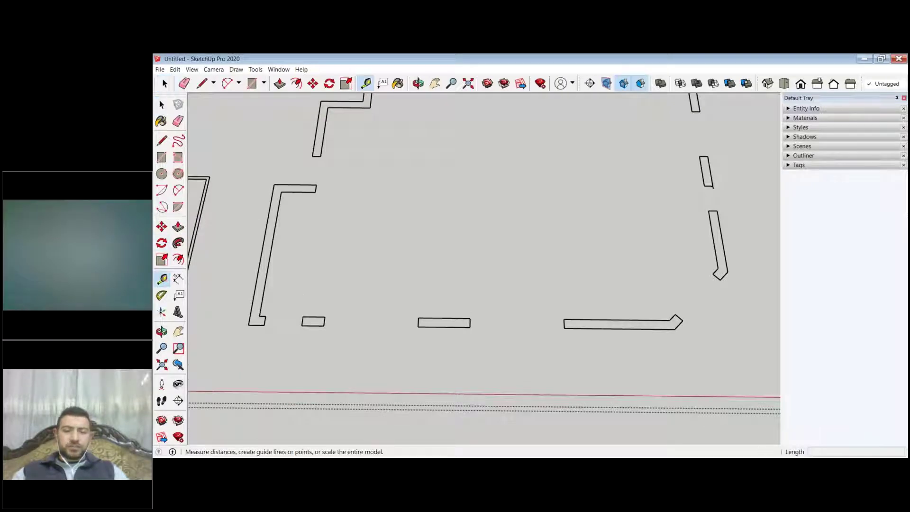
{"action": "scroll", "coordinate": [448, 311], "scroll_direction": "up", "scroll_amount": 3}
{"action": "left_click", "coordinate": [444, 319]}
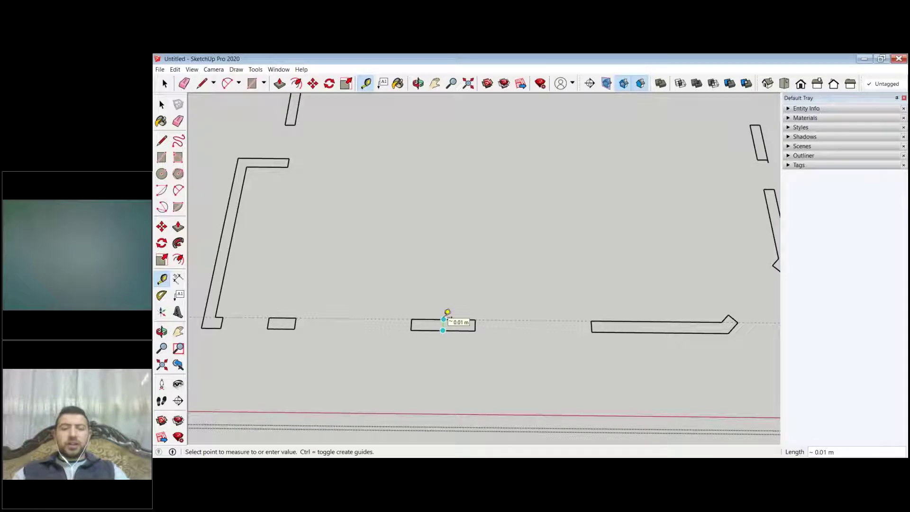
{"action": "key", "text": "Escape"}
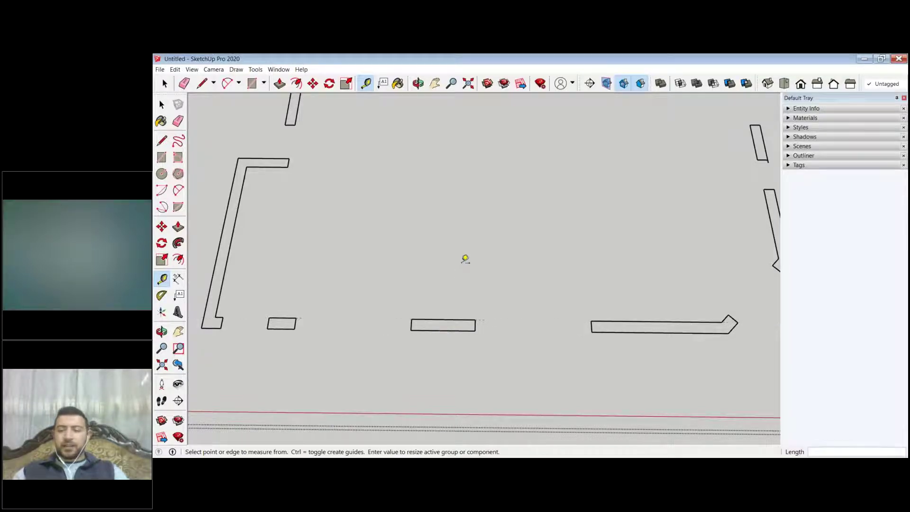
{"action": "type", "text": ".3"}
{"action": "key", "text": "Return"}
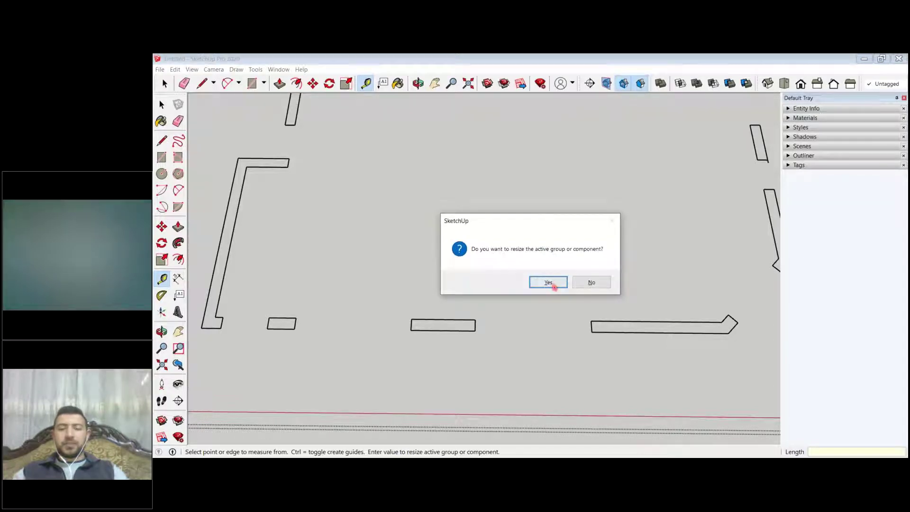
{"action": "left_click", "coordinate": [554, 287]}
Step: Measure a wall to confirm it is now 0.30 m thick, then return to Select
{"action": "scroll", "coordinate": [540, 289], "scroll_direction": "down", "scroll_amount": 2}
{"action": "scroll", "coordinate": [530, 306], "scroll_direction": "down", "scroll_amount": 5}
{"action": "scroll", "coordinate": [550, 301], "scroll_direction": "up", "scroll_amount": 3}
{"action": "scroll", "coordinate": [559, 301], "scroll_direction": "down", "scroll_amount": 2}
{"action": "scroll", "coordinate": [545, 305], "scroll_direction": "up", "scroll_amount": 5}
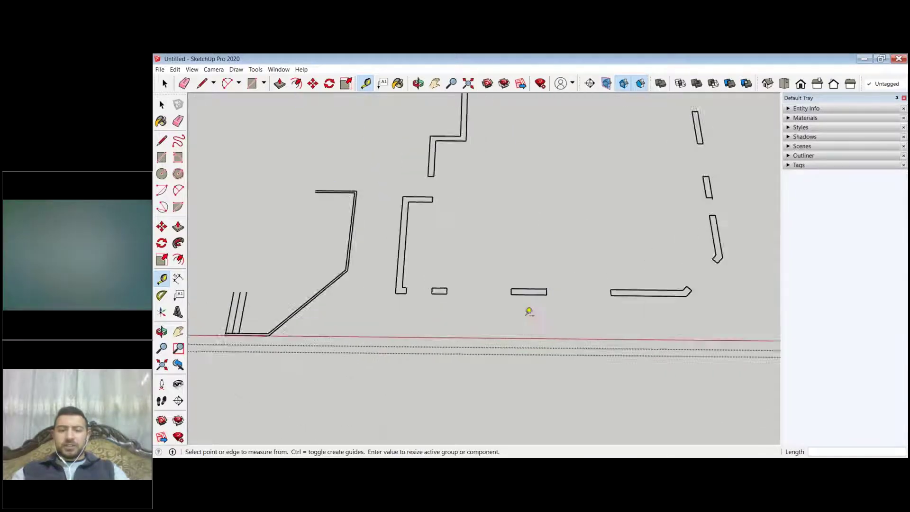
{"action": "left_click", "coordinate": [524, 315]}
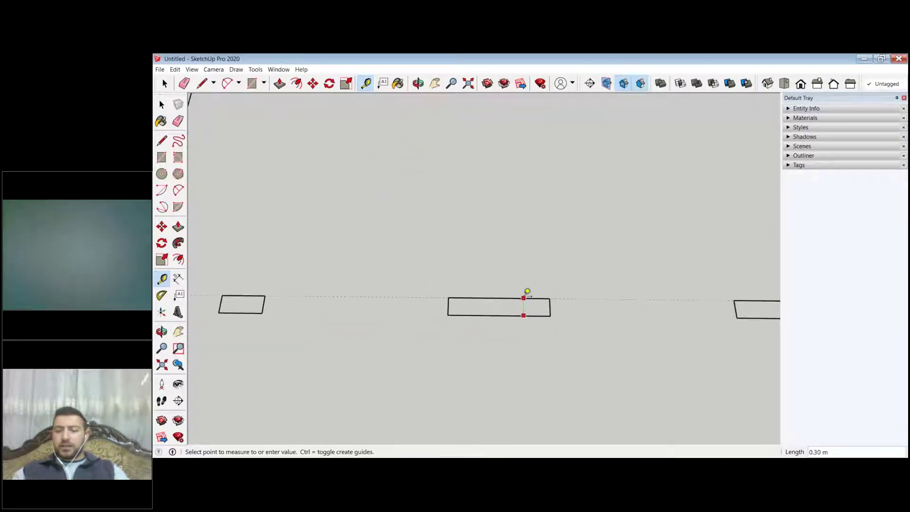
{"action": "key", "text": "Escape"}
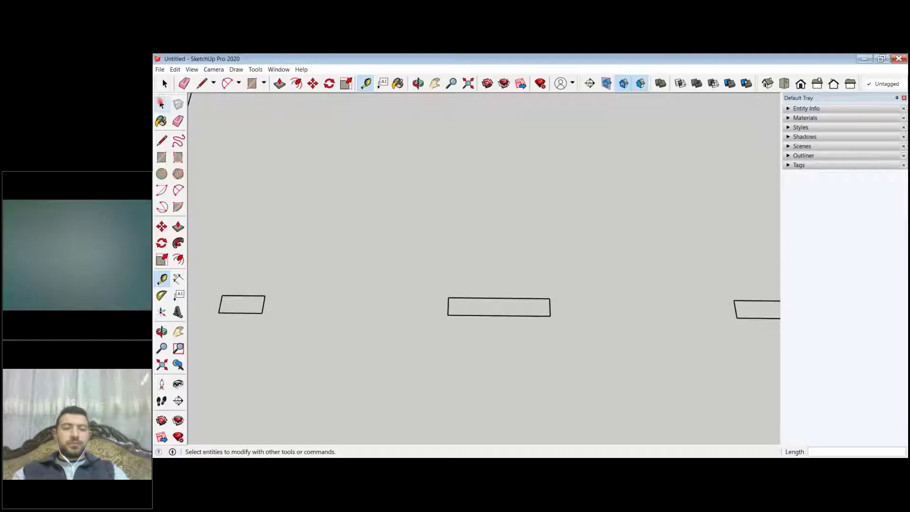
{"action": "left_click", "coordinate": [160, 103]}
{"action": "scroll", "coordinate": [479, 337], "scroll_direction": "down", "scroll_amount": 6}
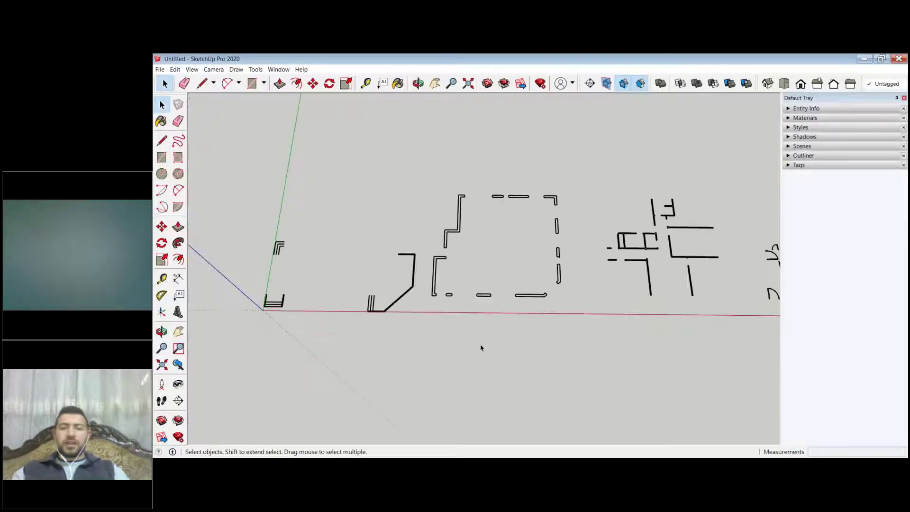
Step: Select the floor plan and start a move, then cancel it and deselect
{"action": "scroll", "coordinate": [543, 334], "scroll_direction": "up", "scroll_amount": 5}
{"action": "left_click", "coordinate": [391, 322]}
{"action": "left_click", "coordinate": [162, 227]}
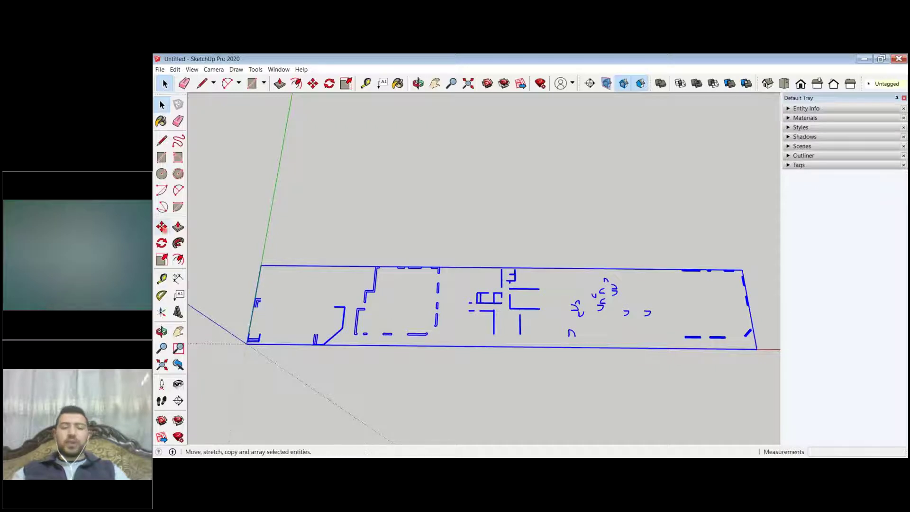
{"action": "key", "text": "space"}
{"action": "scroll", "coordinate": [499, 379], "scroll_direction": "down", "scroll_amount": 3}
{"action": "left_click", "coordinate": [499, 379]}
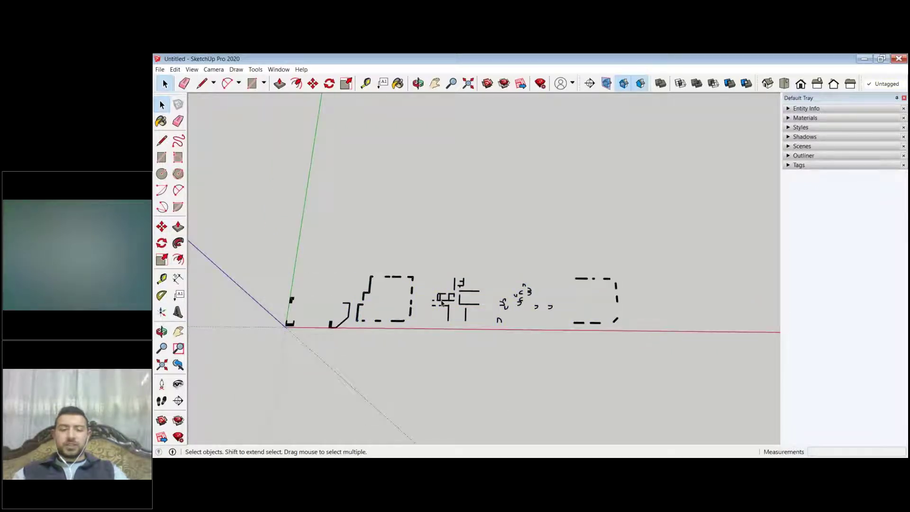
Step: Copy the whole floor plan 30 m along the green axis and deselect it
{"action": "left_click", "coordinate": [445, 299]}
{"action": "key", "text": "m"}
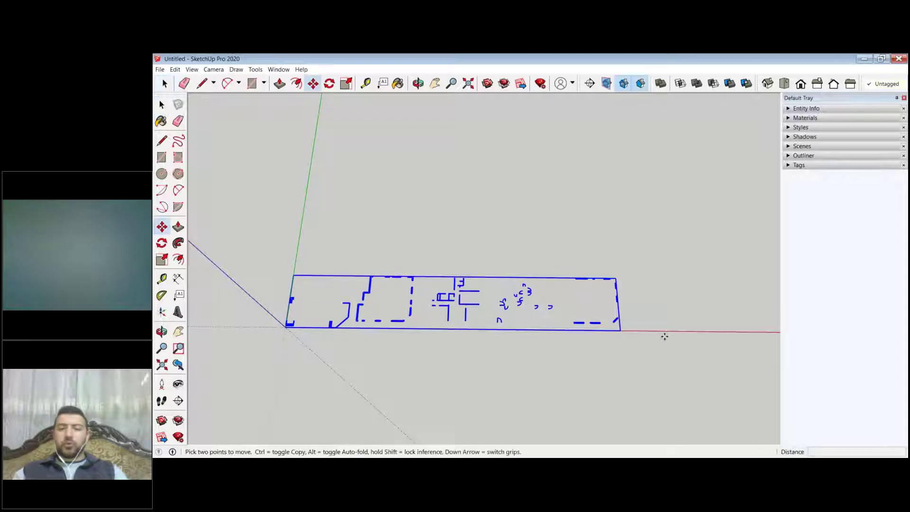
{"action": "left_click", "coordinate": [664, 332]}
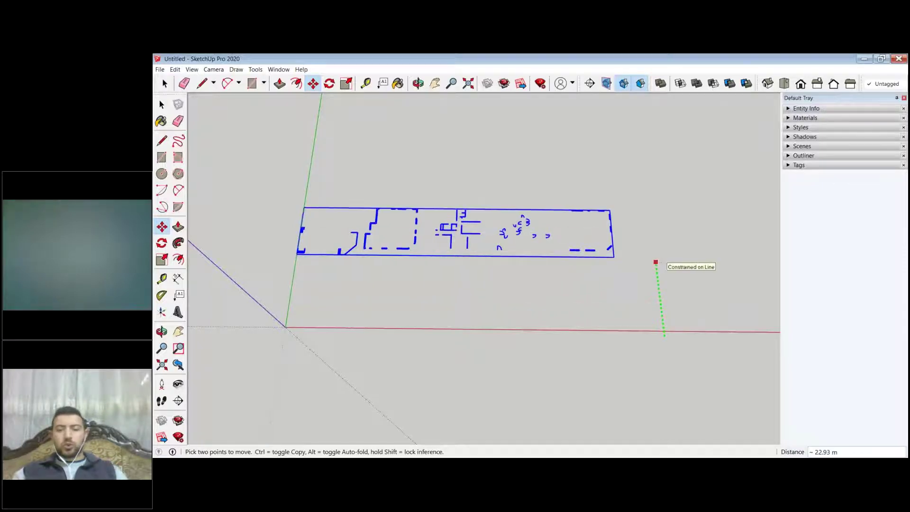
{"action": "key", "text": "ctrl"}
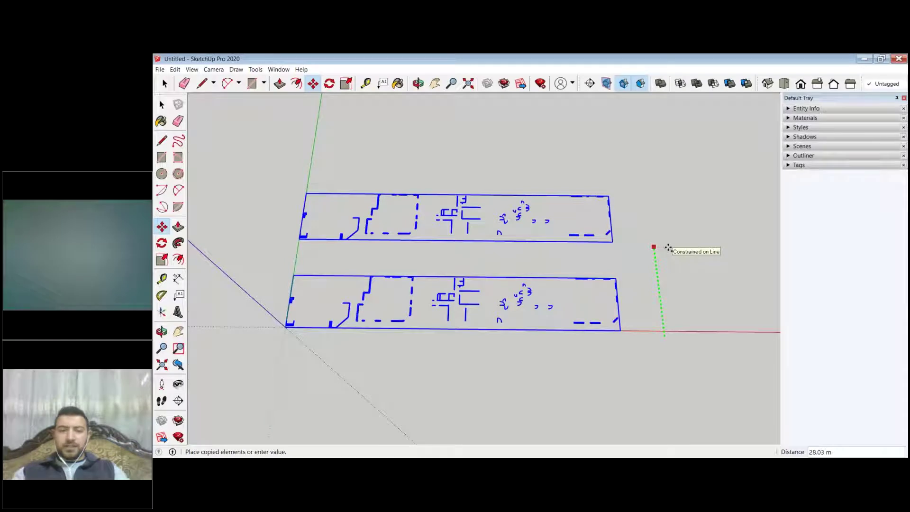
{"action": "type", "text": "30"}
{"action": "key", "text": "Return"}
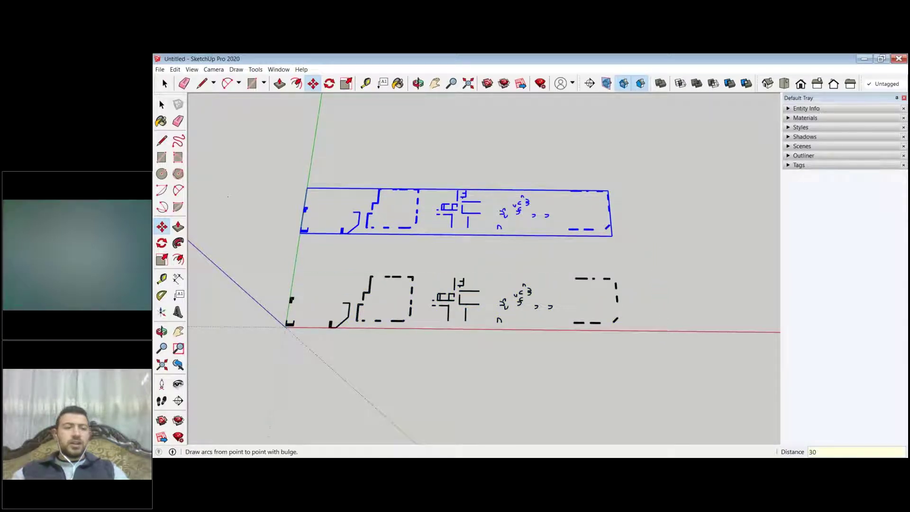
{"action": "left_click", "coordinate": [162, 104]}
{"action": "left_click", "coordinate": [500, 262]}
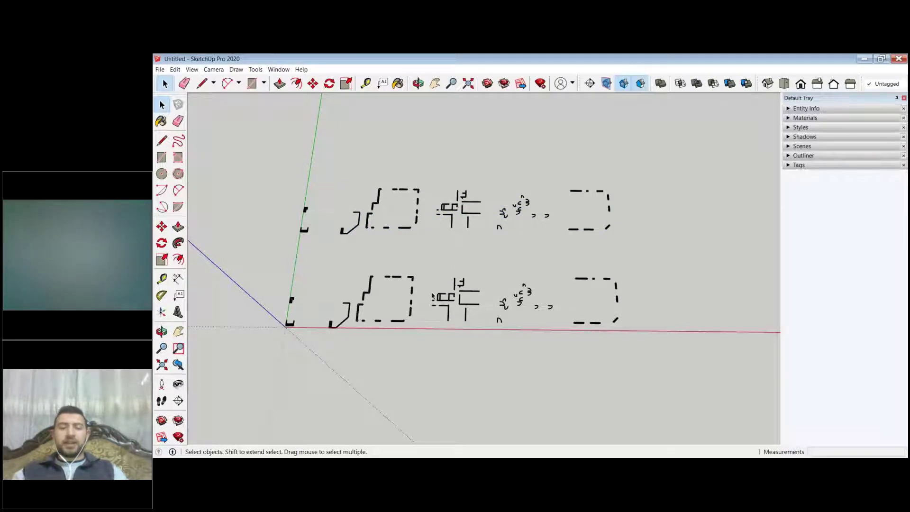
Step: Explode the lower floor-plan group at the origin into loose geometry
{"action": "scroll", "coordinate": [432, 296], "scroll_direction": "up", "scroll_amount": 3}
{"action": "mouse_move", "coordinate": [514, 330]}
{"action": "middle_mouse_down"}
{"action": "mouse_move", "coordinate": [463, 297]}
{"action": "mouse_move", "coordinate": [487, 327]}
{"action": "middle_mouse_up"}
{"action": "scroll", "coordinate": [481, 332], "scroll_direction": "up", "scroll_amount": 3}
{"action": "left_click", "coordinate": [555, 313]}
{"action": "scroll", "coordinate": [555, 313], "scroll_direction": "down", "scroll_amount": 5}
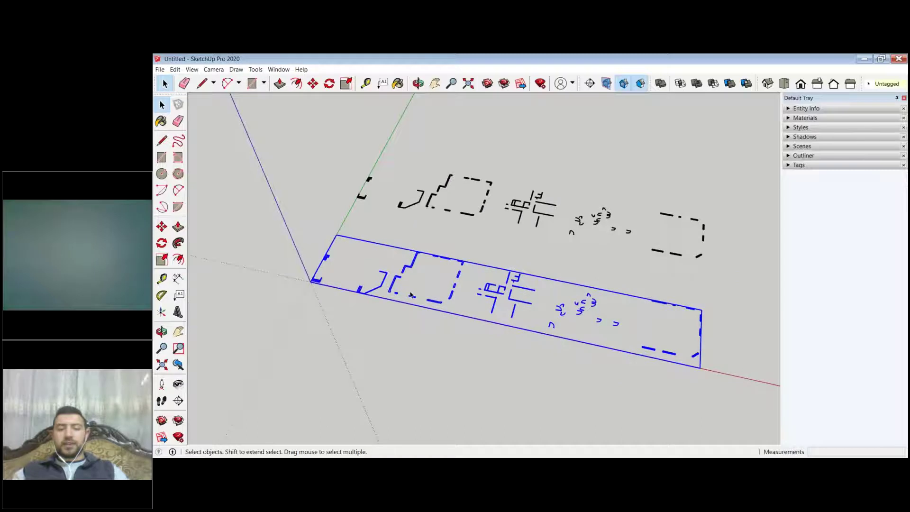
{"action": "scroll", "coordinate": [411, 294], "scroll_direction": "up", "scroll_amount": 2}
{"action": "scroll", "coordinate": [521, 304], "scroll_direction": "up", "scroll_amount": 3}
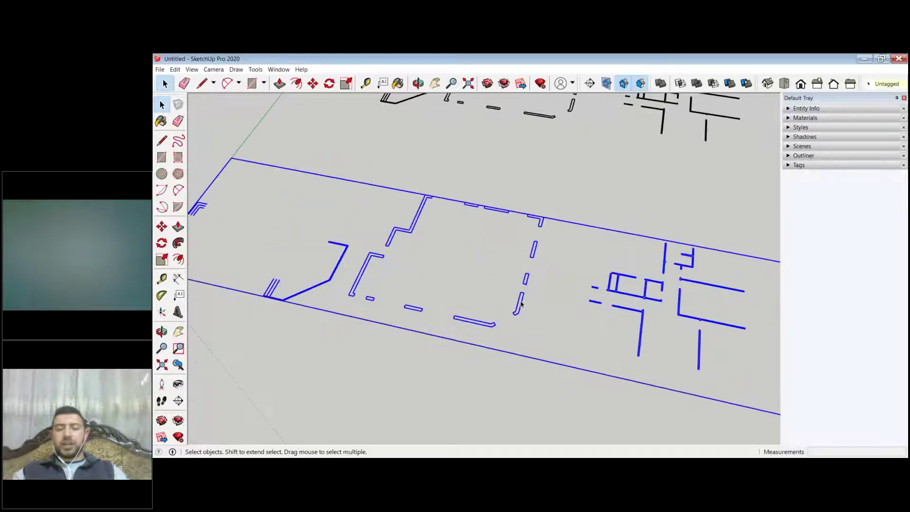
{"action": "right_click", "coordinate": [521, 304]}
{"action": "left_click", "coordinate": [571, 167]}
{"action": "left_click", "coordinate": [414, 320]}
Step: Select a few exploded wall segments to check their tag, then deselect them
{"action": "scroll", "coordinate": [414, 320], "scroll_direction": "down", "scroll_amount": 4}
{"action": "scroll", "coordinate": [446, 319], "scroll_direction": "up", "scroll_amount": 4}
{"action": "left_click", "coordinate": [477, 305]}
{"action": "left_click_drag", "start_coordinate": [433, 317], "coordinate": [514, 227]}
{"action": "left_click", "coordinate": [490, 327]}
{"action": "scroll", "coordinate": [489, 327], "scroll_direction": "down", "scroll_amount": 3}
{"action": "left_click", "coordinate": [512, 276]}
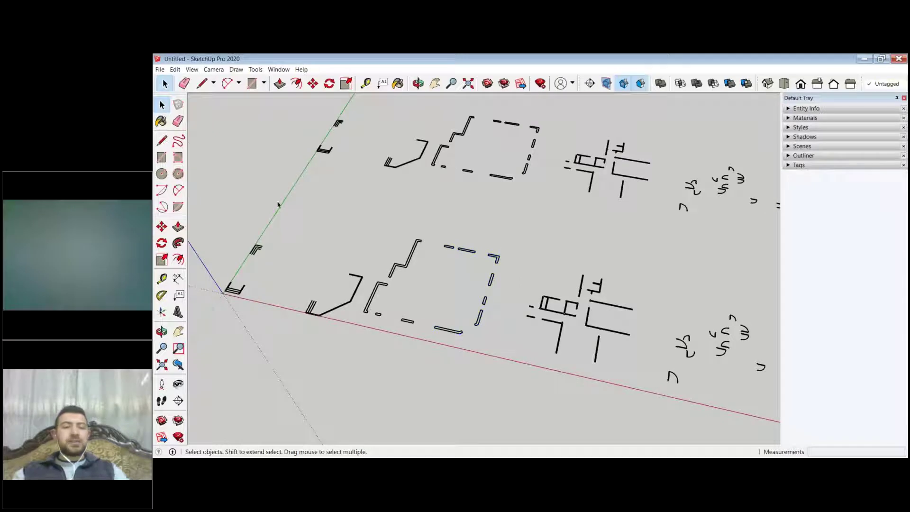
Step: Draw closing lines across the small wall piece and L-shaped wall ends to form faces
{"action": "key", "text": "l"}
{"action": "scroll", "coordinate": [393, 252], "scroll_direction": "up", "scroll_amount": 5}
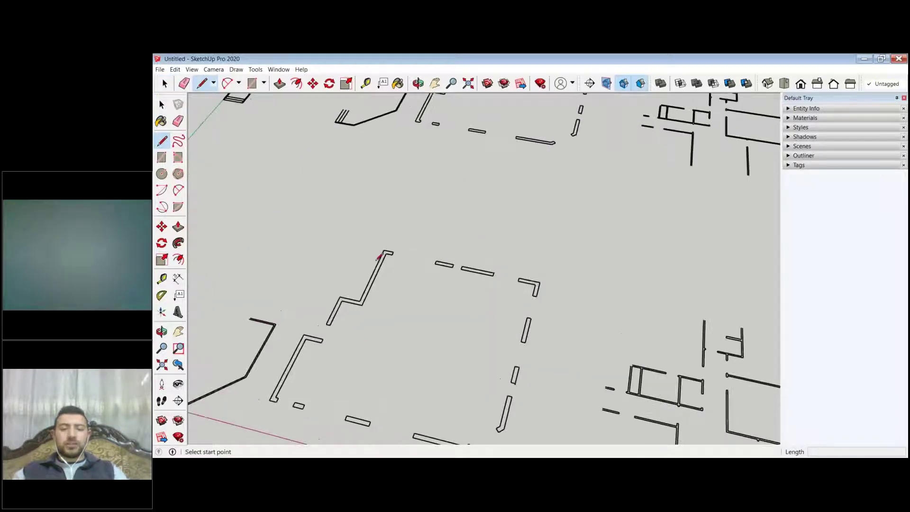
{"action": "left_click", "coordinate": [373, 259]}
{"action": "key", "text": "Escape"}
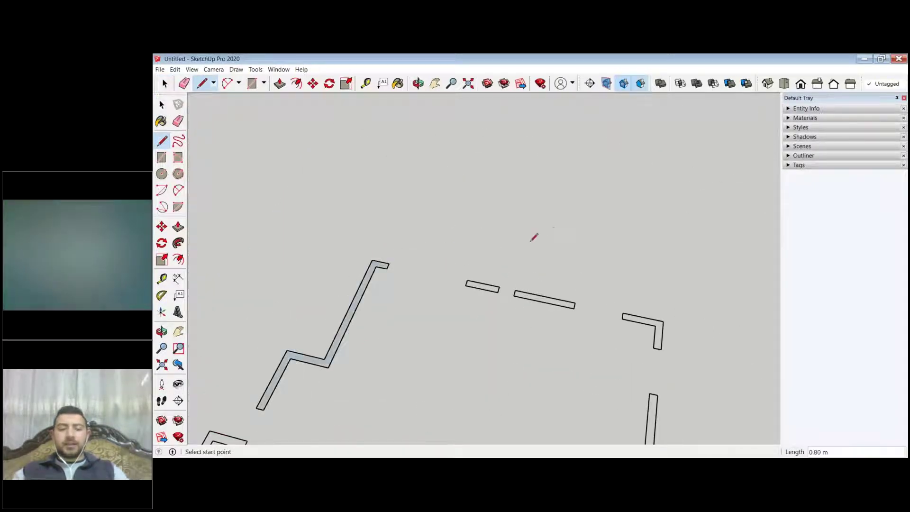
{"action": "scroll", "coordinate": [488, 219], "scroll_direction": "down", "scroll_amount": 3}
{"action": "scroll", "coordinate": [500, 266], "scroll_direction": "up", "scroll_amount": 2}
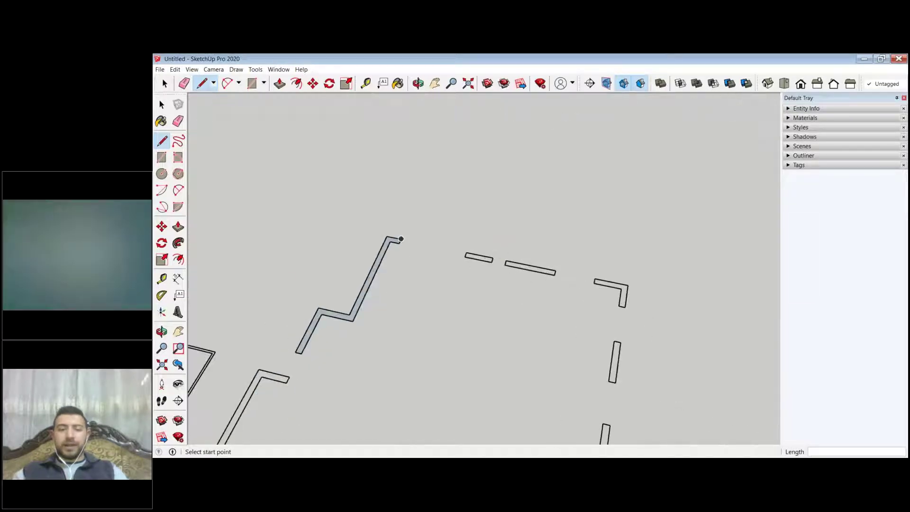
{"action": "left_click", "coordinate": [467, 253]}
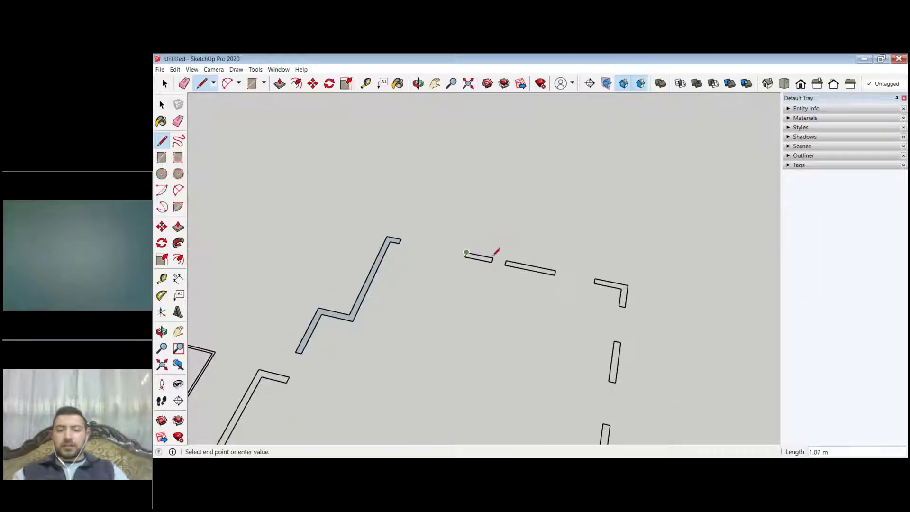
{"action": "left_click", "coordinate": [493, 257]}
{"action": "left_click", "coordinate": [513, 256]}
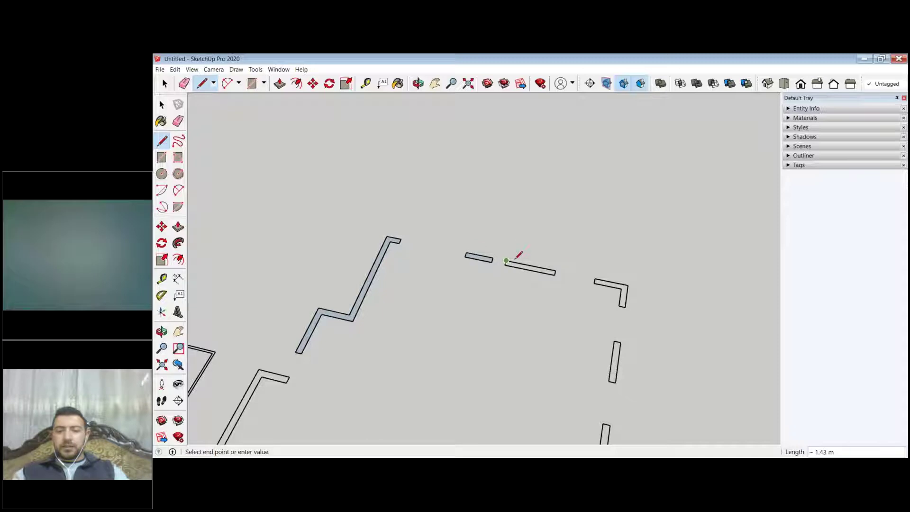
{"action": "key", "text": "Escape"}
{"action": "left_click", "coordinate": [595, 279]}
{"action": "left_click", "coordinate": [628, 285]}
{"action": "key", "text": "Escape"}
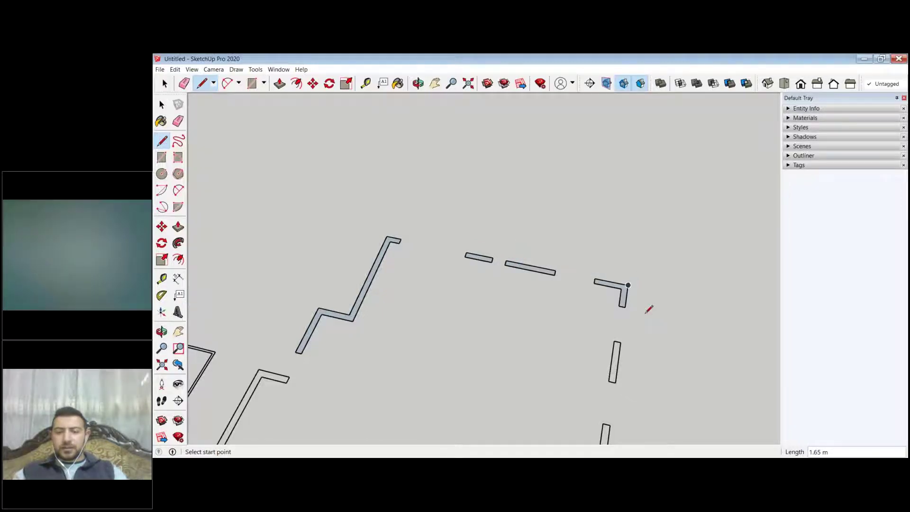
Step: Close the open ends of the right, lower-right and bottom wall pieces into faces
{"action": "scroll", "coordinate": [647, 309], "scroll_direction": "down", "scroll_amount": 3}
{"action": "scroll", "coordinate": [640, 311], "scroll_direction": "up", "scroll_amount": 3}
{"action": "left_click", "coordinate": [628, 318]}
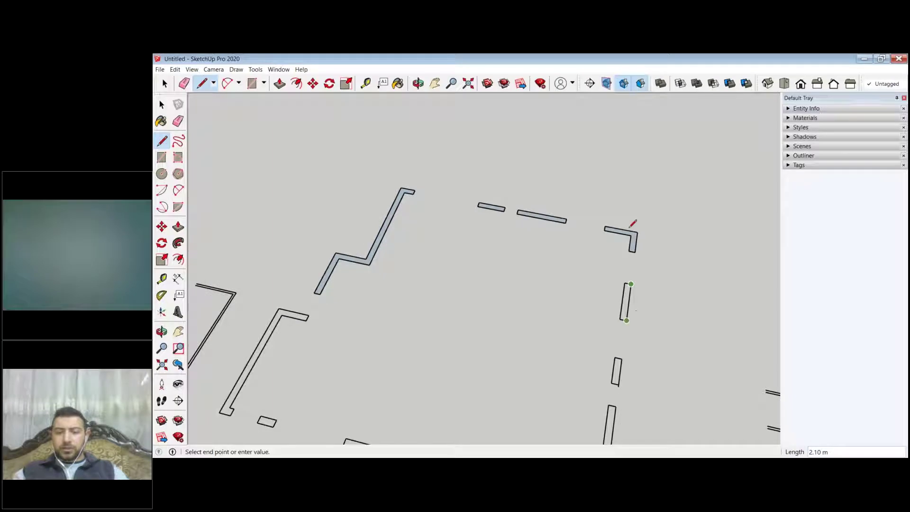
{"action": "scroll", "coordinate": [633, 223], "scroll_direction": "down", "scroll_amount": 3}
{"action": "scroll", "coordinate": [612, 308], "scroll_direction": "up", "scroll_amount": 3}
{"action": "left_click", "coordinate": [611, 322]}
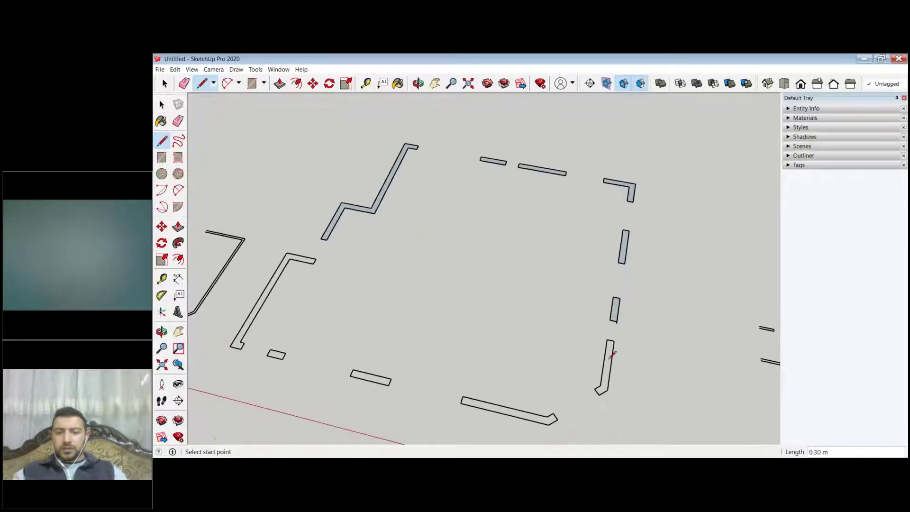
{"action": "left_click", "coordinate": [614, 341]}
{"action": "left_click", "coordinate": [606, 340]}
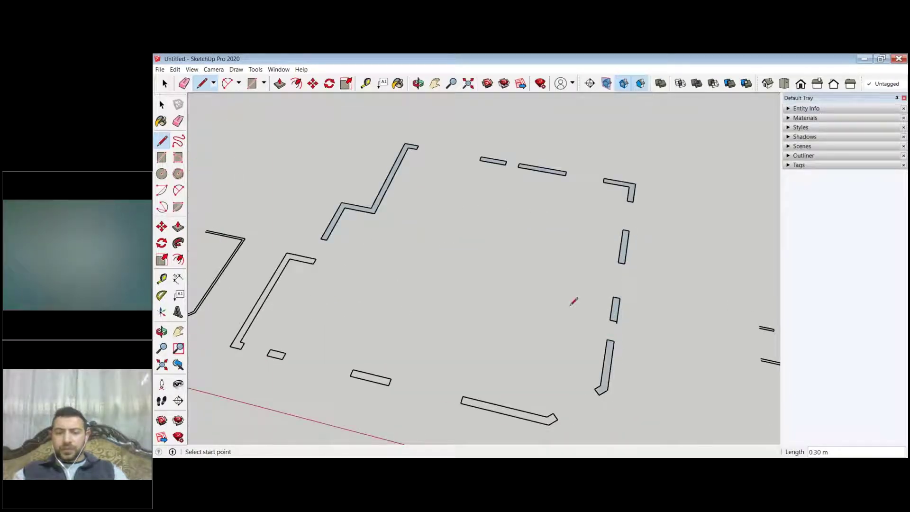
{"action": "scroll", "coordinate": [570, 305], "scroll_direction": "down", "scroll_amount": 2}
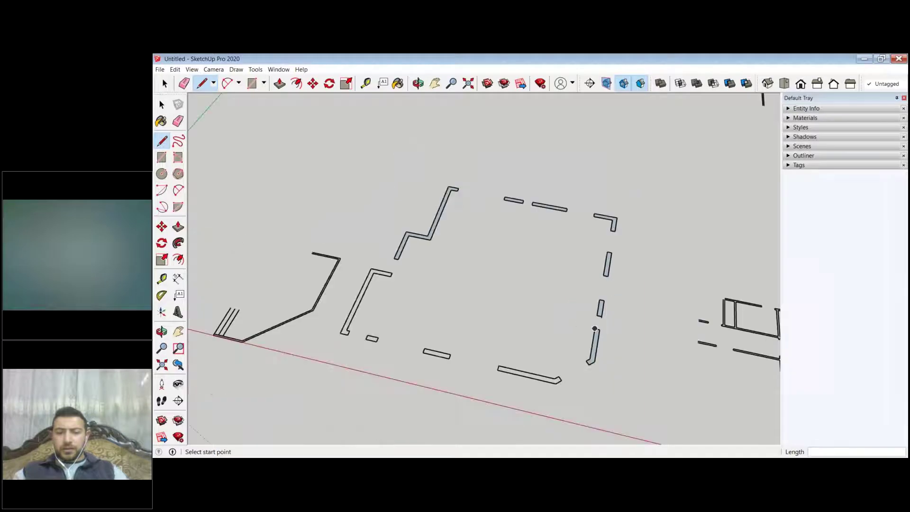
{"action": "scroll", "coordinate": [555, 372], "scroll_direction": "up", "scroll_amount": 2}
{"action": "left_click", "coordinate": [560, 374]}
{"action": "left_click", "coordinate": [564, 380]}
Step: Close the small middle, small and left wall pieces into faces
{"action": "left_click", "coordinate": [400, 341]}
{"action": "left_click", "coordinate": [397, 346]}
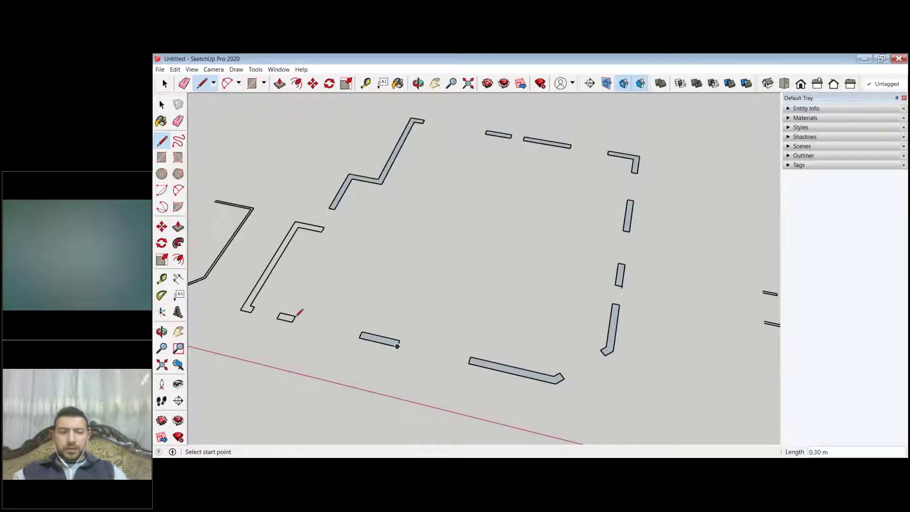
{"action": "left_click", "coordinate": [295, 314]}
{"action": "left_click", "coordinate": [293, 321]}
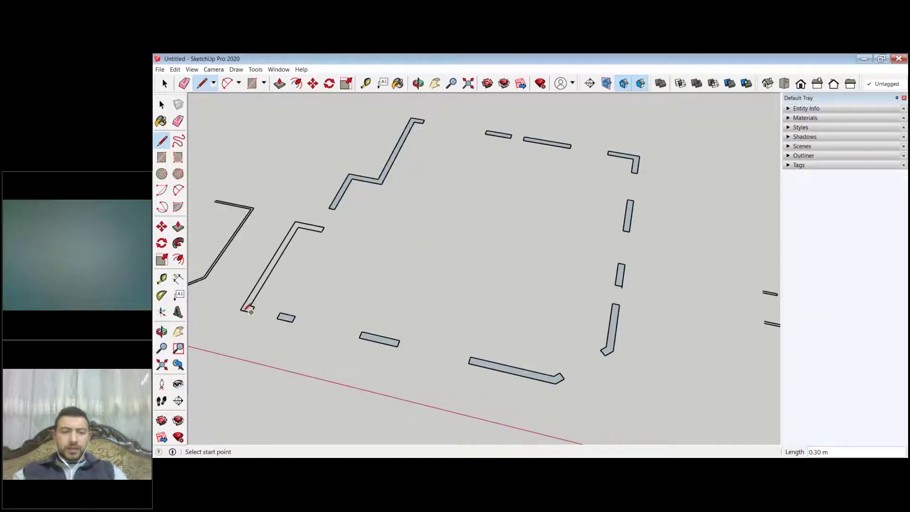
{"action": "left_click", "coordinate": [250, 312]}
{"action": "left_click", "coordinate": [241, 309]}
{"action": "scroll", "coordinate": [451, 266], "scroll_direction": "down", "scroll_amount": 3}
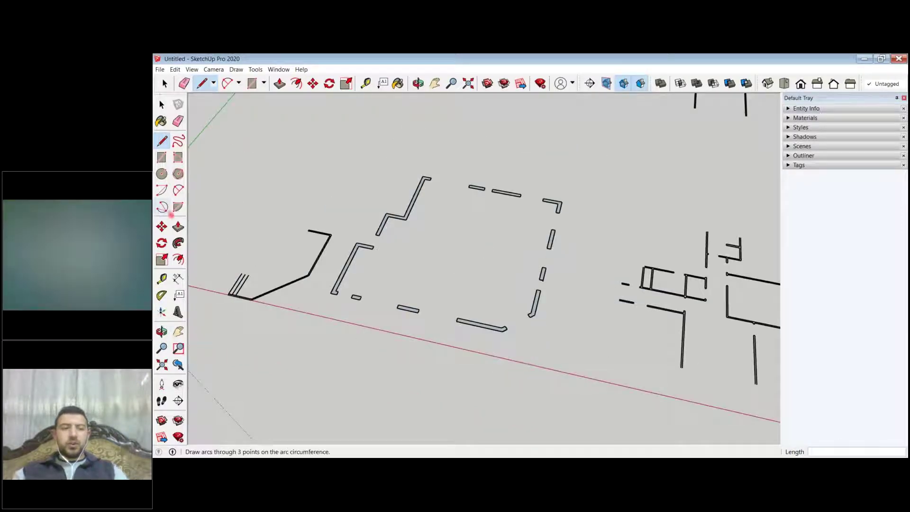
{"action": "left_click", "coordinate": [179, 226]}
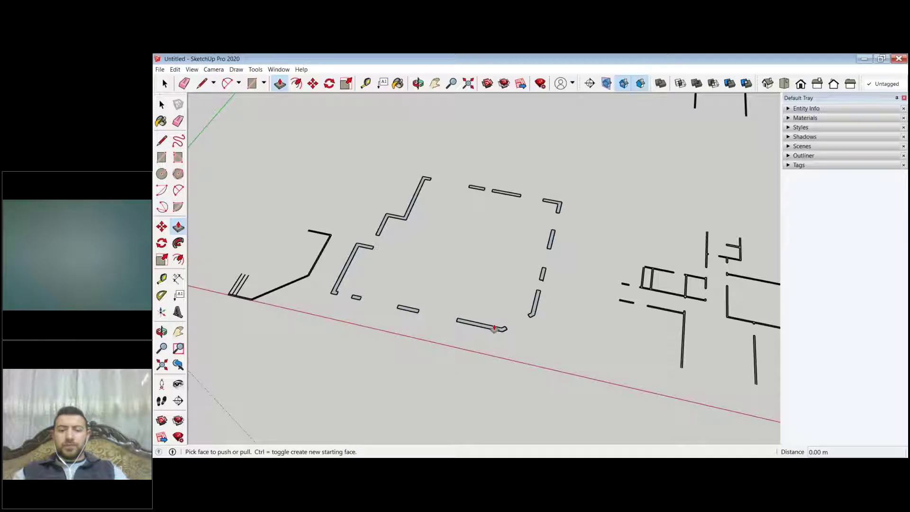
Step: Push/Pull the bottom wall face up to a height of 5 m
{"action": "scroll", "coordinate": [500, 291], "scroll_direction": "up", "scroll_amount": 1}
{"action": "left_click", "coordinate": [477, 334]}
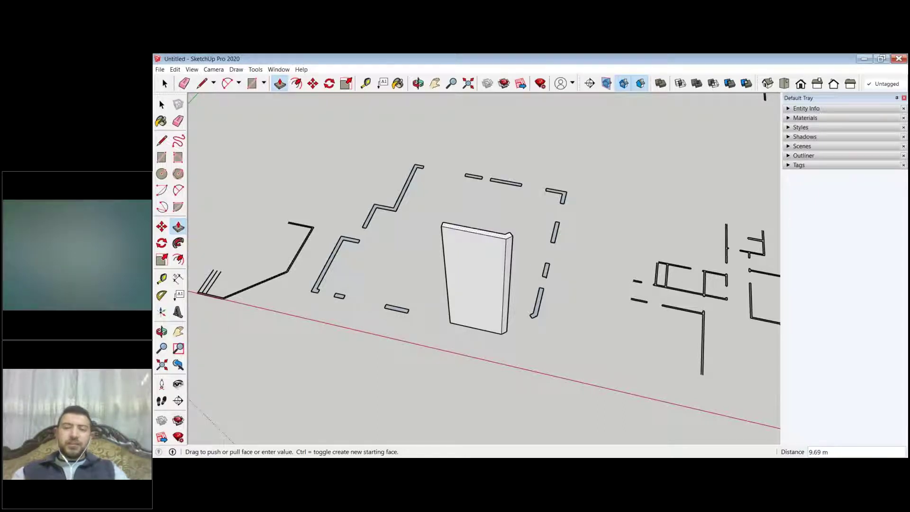
{"action": "type", "text": "5"}
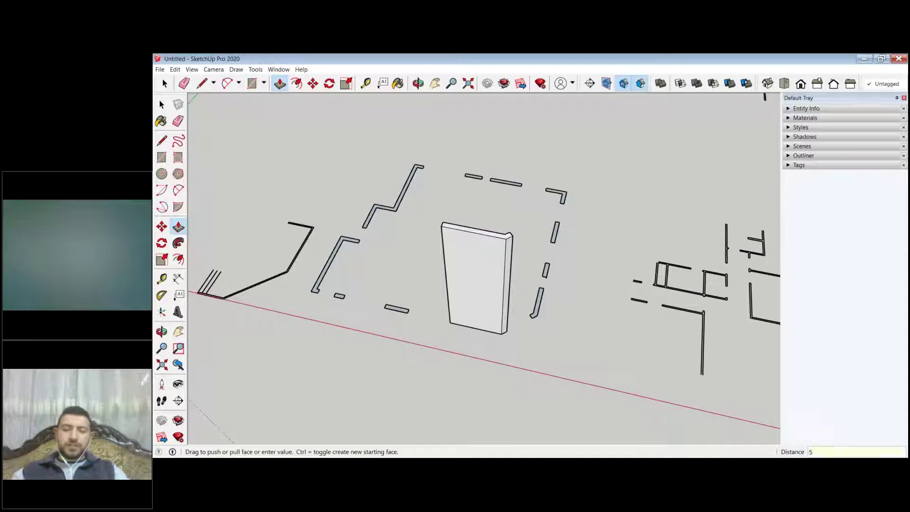
{"action": "key", "text": "Return"}
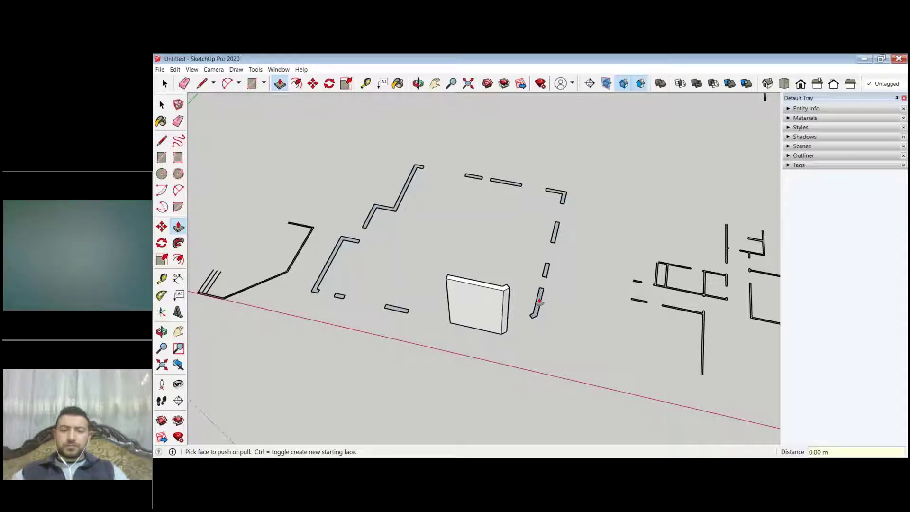
Step: Raise the pieces beside the door, the L-shaped piece and nearby low pieces to 5 m
{"action": "double_click", "coordinate": [539, 302]}
{"action": "middle_click_drag", "start_coordinate": [540, 302], "coordinate": [516, 302]}
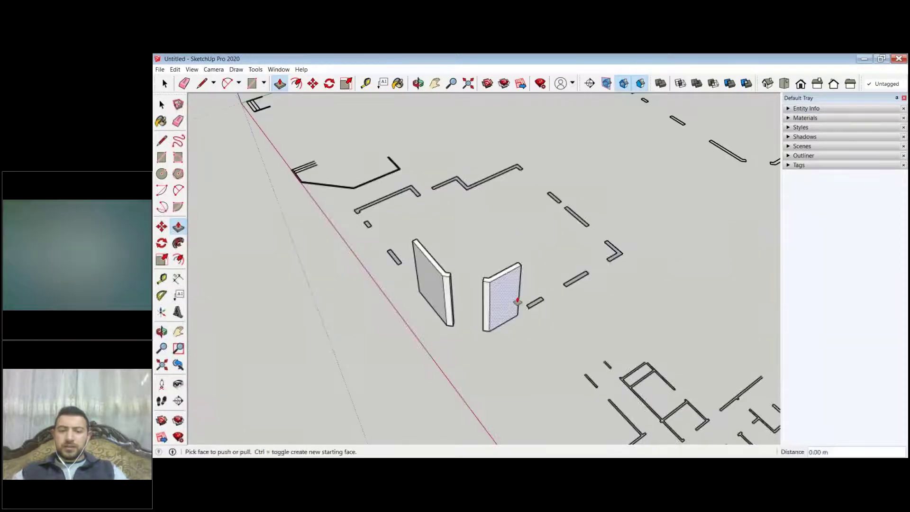
{"action": "double_click", "coordinate": [536, 303]}
{"action": "double_click", "coordinate": [574, 283]}
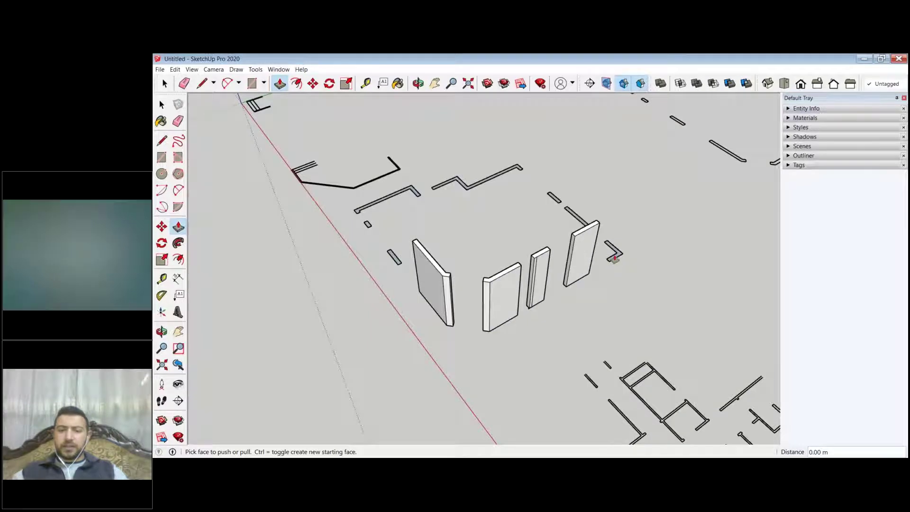
{"action": "double_click", "coordinate": [614, 259]}
{"action": "middle_click_drag", "start_coordinate": [615, 256], "coordinate": [225, 315]}
{"action": "double_click", "coordinate": [568, 391]}
{"action": "double_click", "coordinate": [604, 363]}
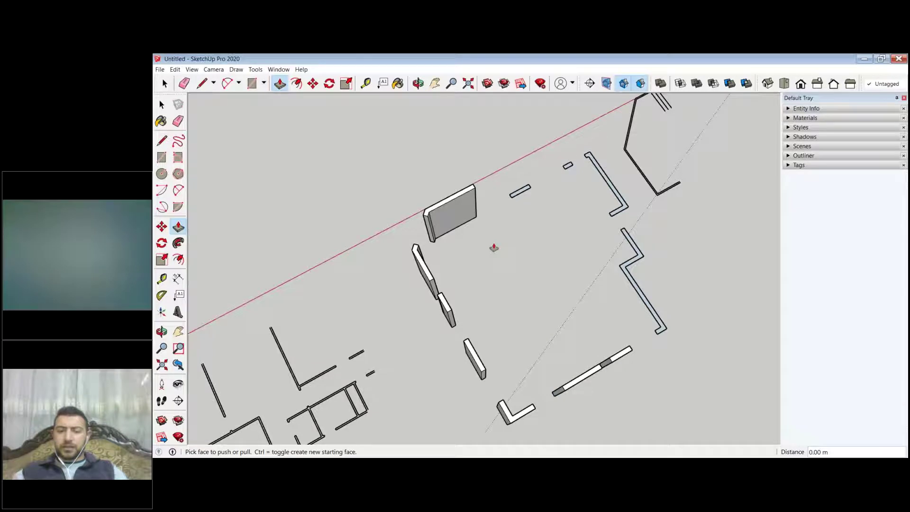
Step: Raise the Z-shaped, L-shaped and small rectangular wall pieces to full height
{"action": "middle_click_drag", "start_coordinate": [494, 248], "coordinate": [667, 377]}
{"action": "double_click", "coordinate": [609, 383]}
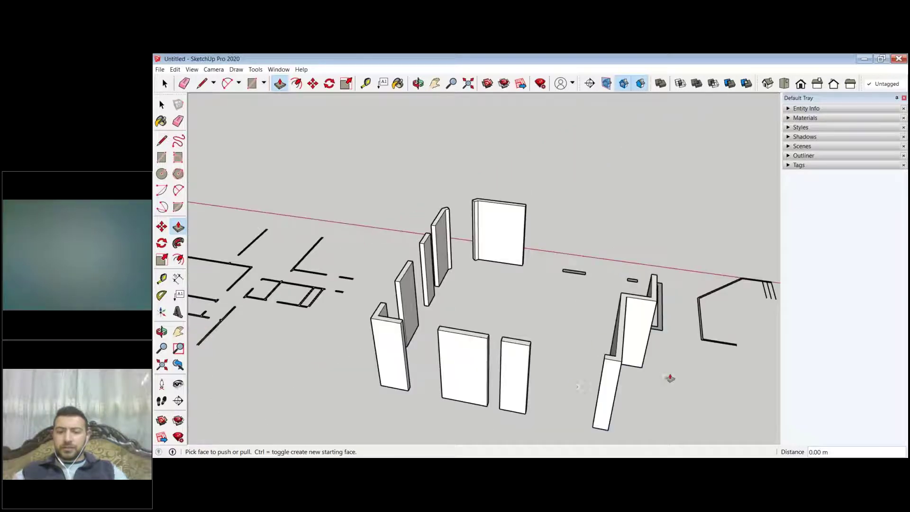
{"action": "middle_click_drag", "start_coordinate": [573, 386], "coordinate": [512, 408]}
{"action": "left_click", "coordinate": [572, 402]}
{"action": "middle_click_drag", "start_coordinate": [332, 394], "coordinate": [334, 405]}
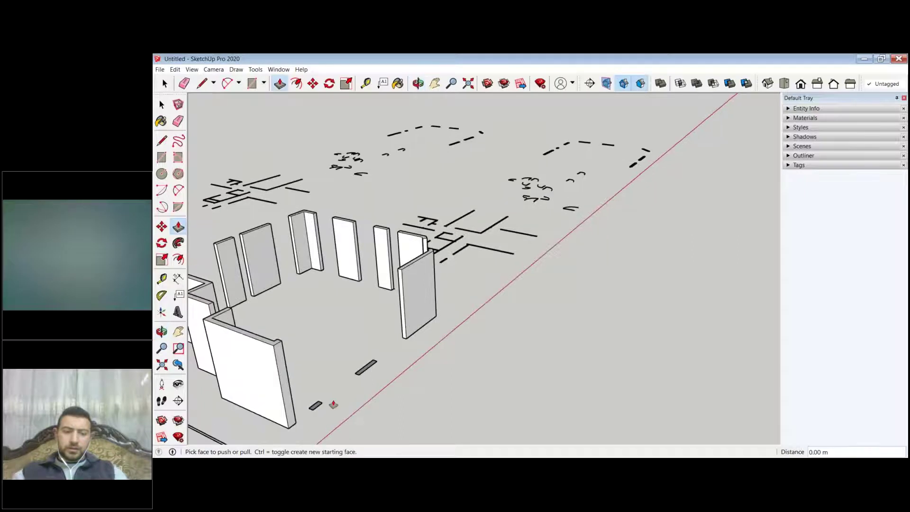
{"action": "double_click", "coordinate": [317, 404]}
{"action": "double_click", "coordinate": [365, 367]}
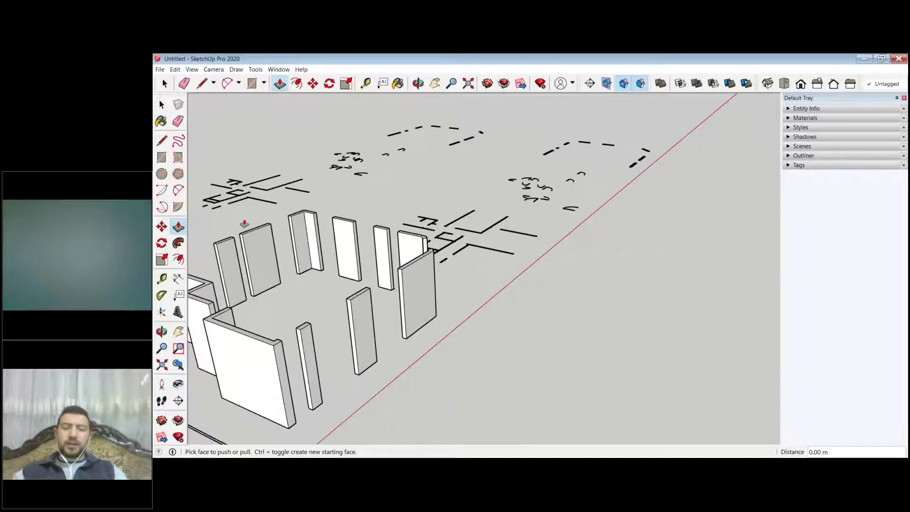
{"action": "scroll", "coordinate": [433, 332], "scroll_direction": "down", "scroll_amount": 2}
{"action": "key", "text": "space"}
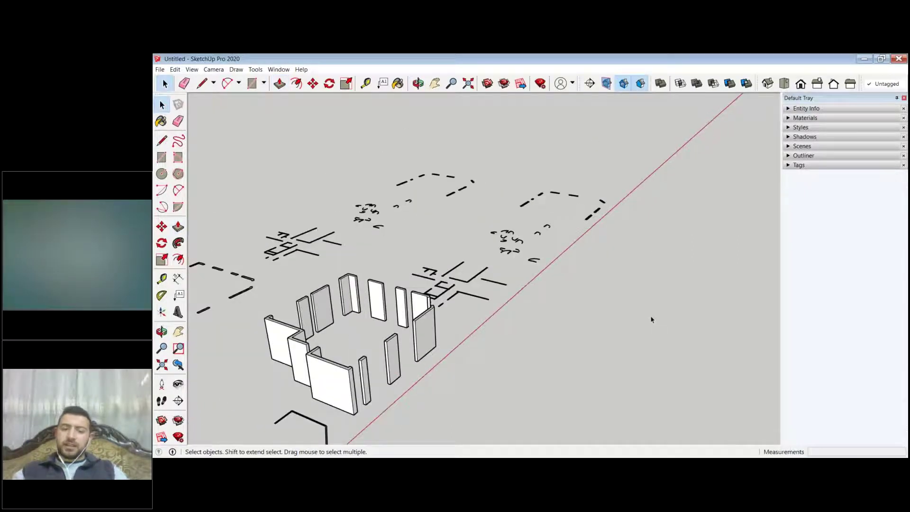
Step: Orbit around the ring of raised walls to locate the thin wall panel
{"action": "middle_click_drag", "start_coordinate": [651, 319], "coordinate": [456, 279]}
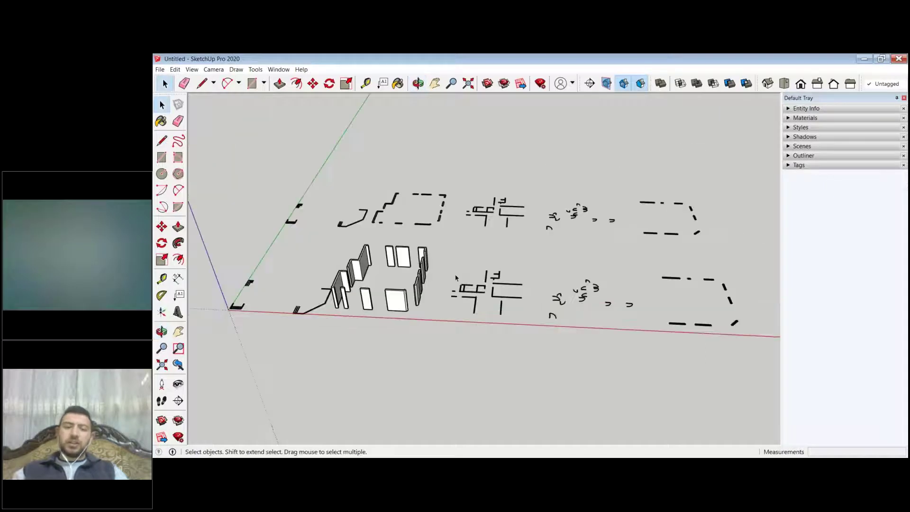
{"action": "middle_click_drag", "start_coordinate": [480, 403], "coordinate": [444, 288]}
{"action": "scroll", "coordinate": [516, 365], "scroll_direction": "down", "scroll_amount": 3}
{"action": "scroll", "coordinate": [517, 365], "scroll_direction": "up", "scroll_amount": 5}
{"action": "middle_click_drag", "start_coordinate": [534, 295], "coordinate": [455, 254]}
{"action": "scroll", "coordinate": [509, 284], "scroll_direction": "up", "scroll_amount": 5}
{"action": "middle_click_drag", "start_coordinate": [509, 285], "coordinate": [417, 272]}
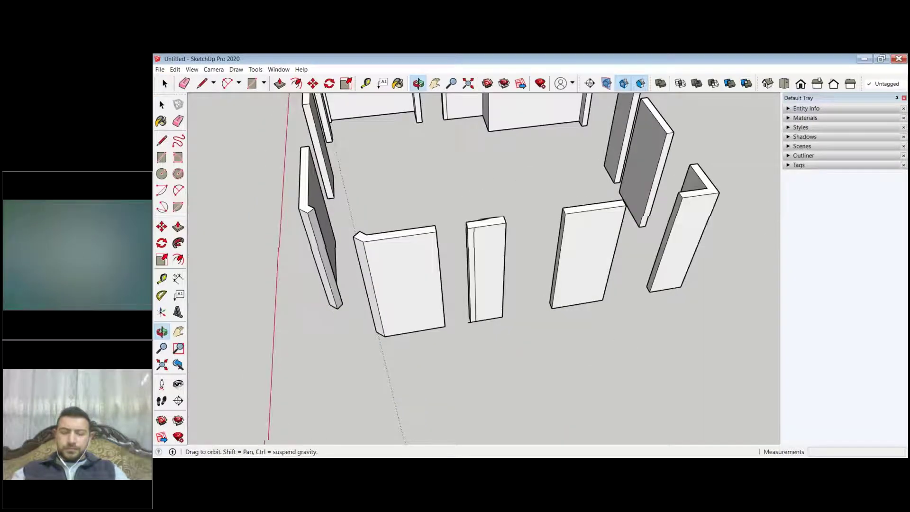
{"action": "scroll", "coordinate": [504, 239], "scroll_direction": "up", "scroll_amount": 3}
{"action": "scroll", "coordinate": [499, 241], "scroll_direction": "down", "scroll_amount": 2}
{"action": "middle_click_drag", "start_coordinate": [499, 242], "coordinate": [533, 235]}
Step: Erase the stray edge line on the thin wall panel and return to Select
{"action": "key", "text": "e"}
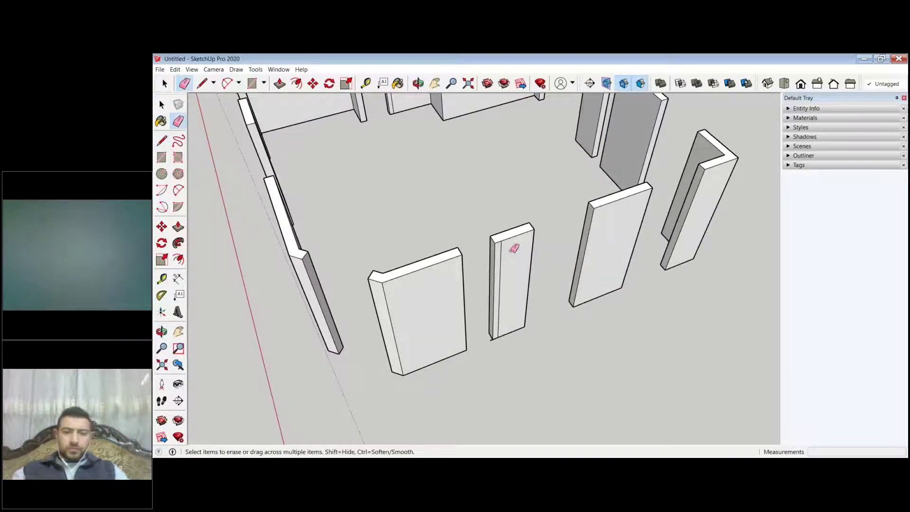
{"action": "scroll", "coordinate": [515, 248], "scroll_direction": "up", "scroll_amount": 2}
{"action": "left_click_drag", "start_coordinate": [505, 246], "coordinate": [499, 378]}
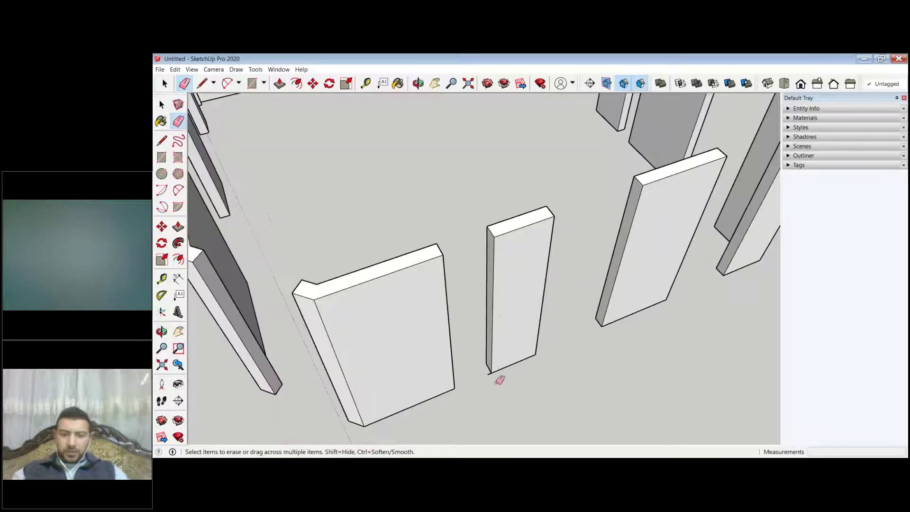
{"action": "scroll", "coordinate": [500, 378], "scroll_direction": "up", "scroll_amount": 5}
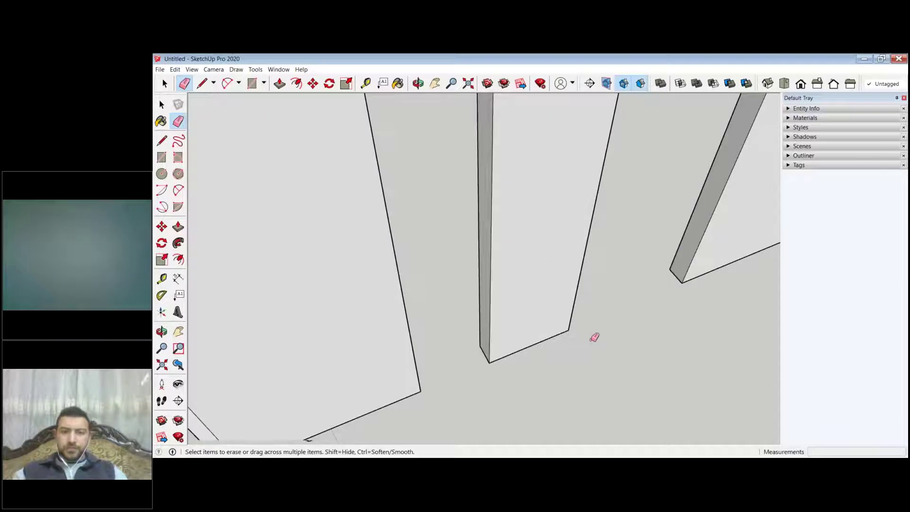
{"action": "scroll", "coordinate": [374, 243], "scroll_direction": "down", "scroll_amount": 10}
{"action": "key", "text": "space"}
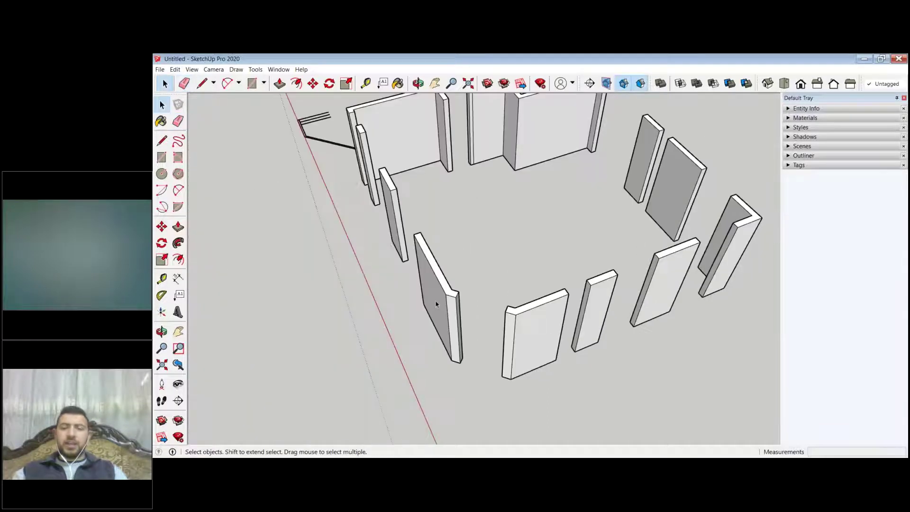
{"action": "scroll", "coordinate": [436, 304], "scroll_direction": "down", "scroll_amount": 3}
{"action": "middle_click_drag", "start_coordinate": [436, 303], "coordinate": [521, 312]}
Step: From Top view, crossing-select all raised walls and make them one group
{"action": "left_click", "coordinate": [784, 84]}
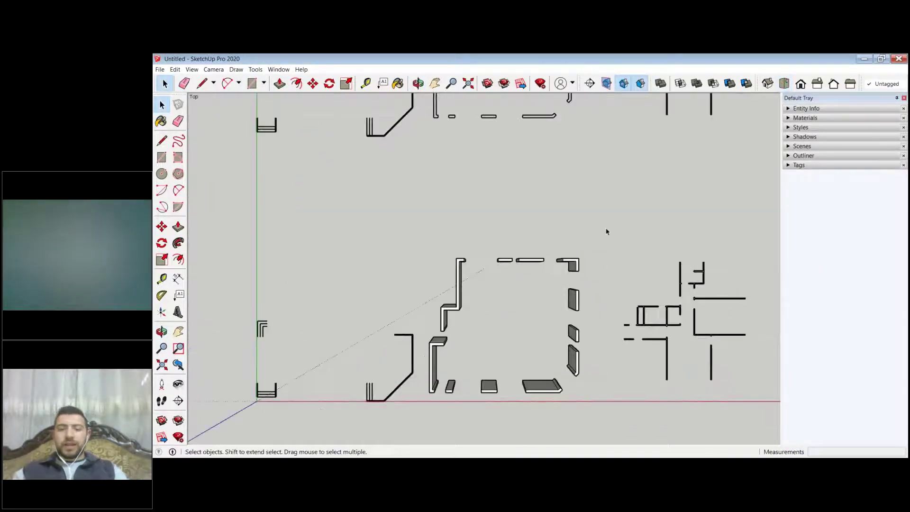
{"action": "left_click_drag", "start_coordinate": [606, 231], "coordinate": [511, 386]}
{"action": "left_click_drag", "start_coordinate": [424, 418], "coordinate": [431, 350]}
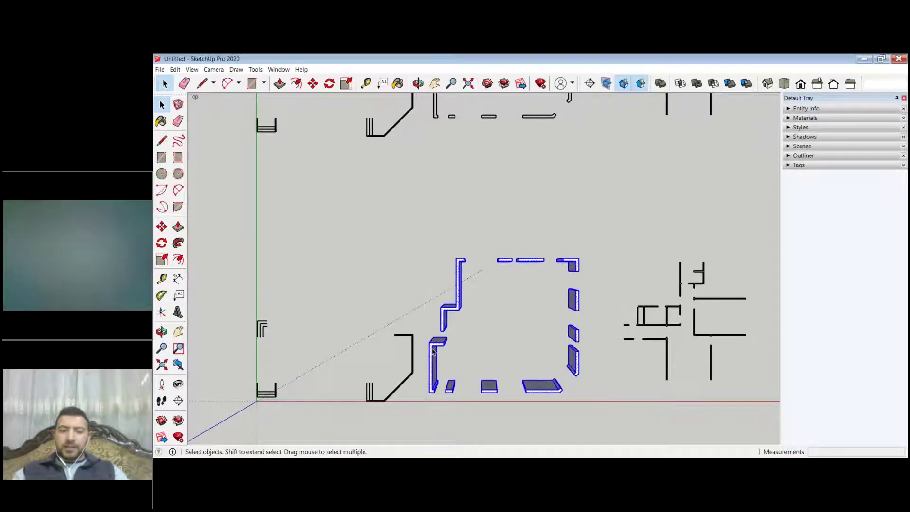
{"action": "right_click", "coordinate": [432, 349]}
{"action": "left_click", "coordinate": [462, 295]}
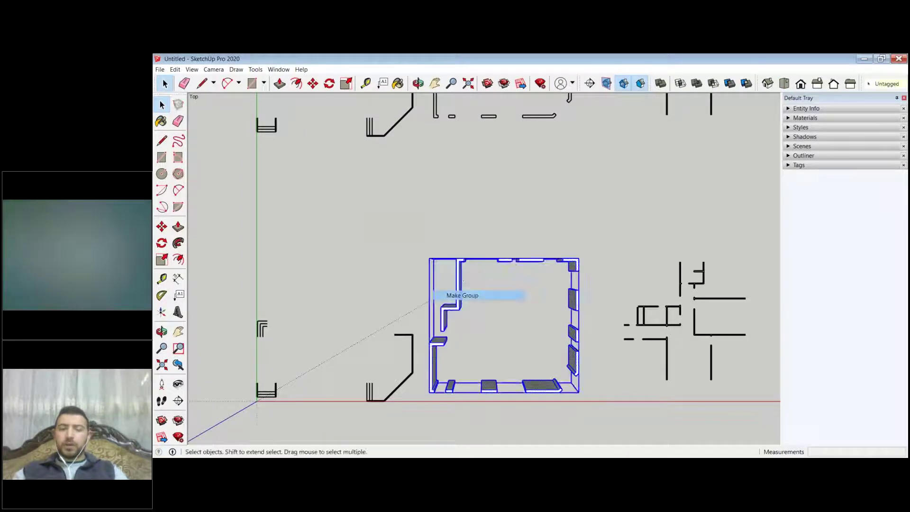
{"action": "left_click", "coordinate": [503, 224]}
Step: Orbit back to perspective and confirm the walls select as a single group
{"action": "scroll", "coordinate": [503, 224], "scroll_direction": "down", "scroll_amount": 3}
{"action": "middle_click_drag", "start_coordinate": [517, 307], "coordinate": [488, 240]}
{"action": "scroll", "coordinate": [526, 289], "scroll_direction": "up", "scroll_amount": 3}
{"action": "left_click", "coordinate": [545, 277]}
{"action": "left_click", "coordinate": [623, 283]}
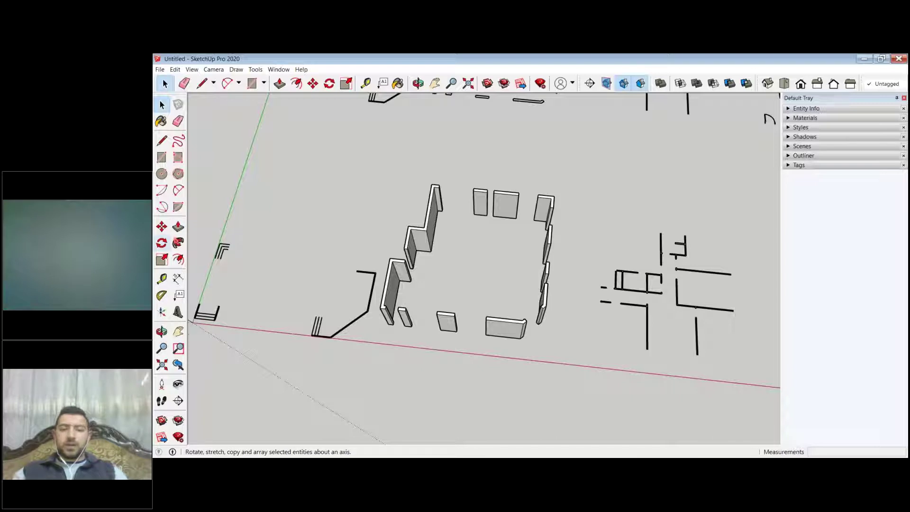
{"action": "left_click", "coordinate": [161, 157]}
{"action": "scroll", "coordinate": [517, 213], "scroll_direction": "up", "scroll_amount": 3}
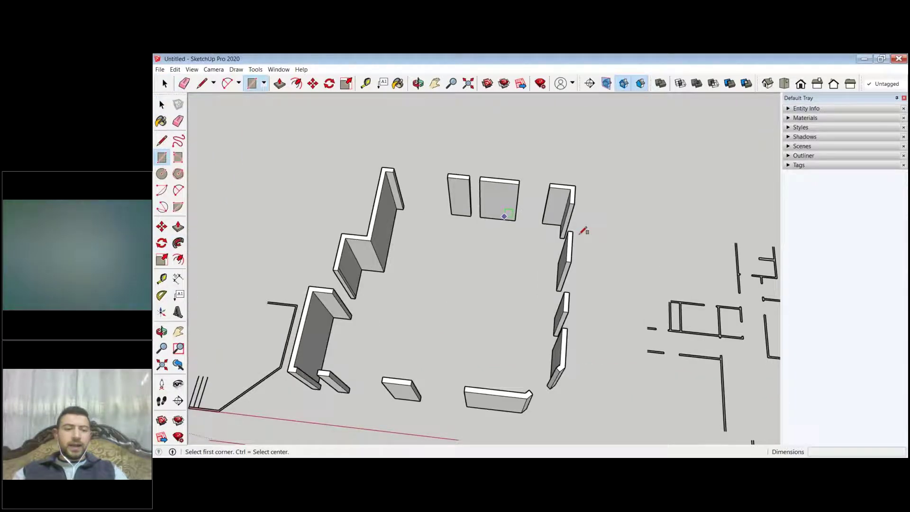
{"action": "scroll", "coordinate": [504, 217], "scroll_direction": "up", "scroll_amount": 5}
{"action": "left_click", "coordinate": [569, 201]}
{"action": "left_click", "coordinate": [488, 241]}
{"action": "left_click", "coordinate": [178, 226]}
{"action": "left_click", "coordinate": [533, 239]}
{"action": "left_click", "coordinate": [532, 213]}
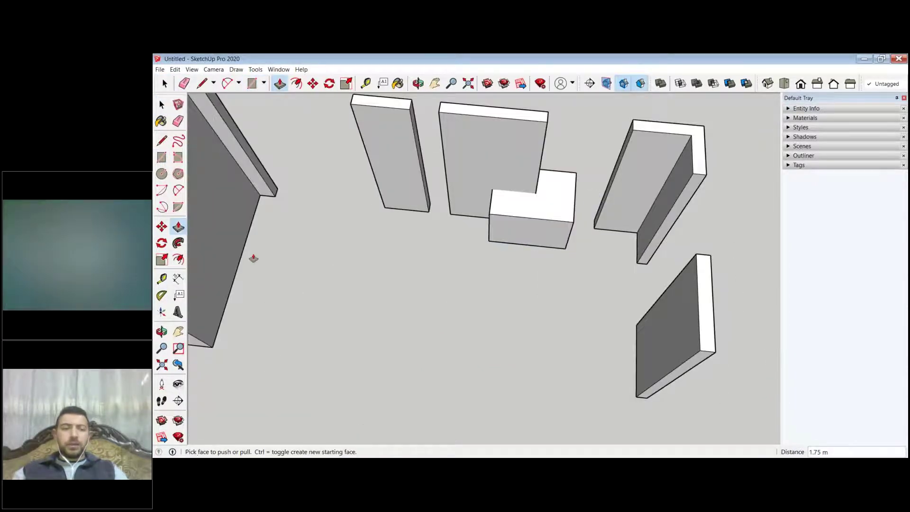
{"action": "key", "text": "space"}
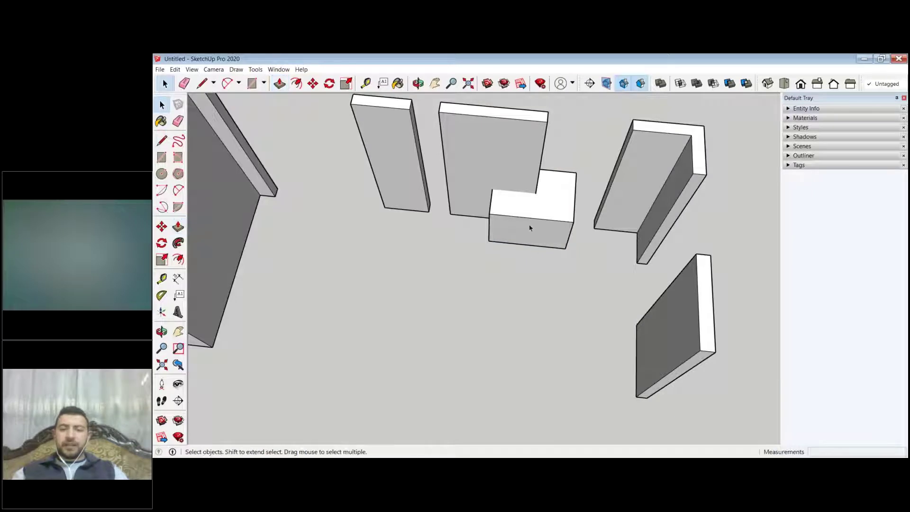
{"action": "triple_click", "coordinate": [529, 228]}
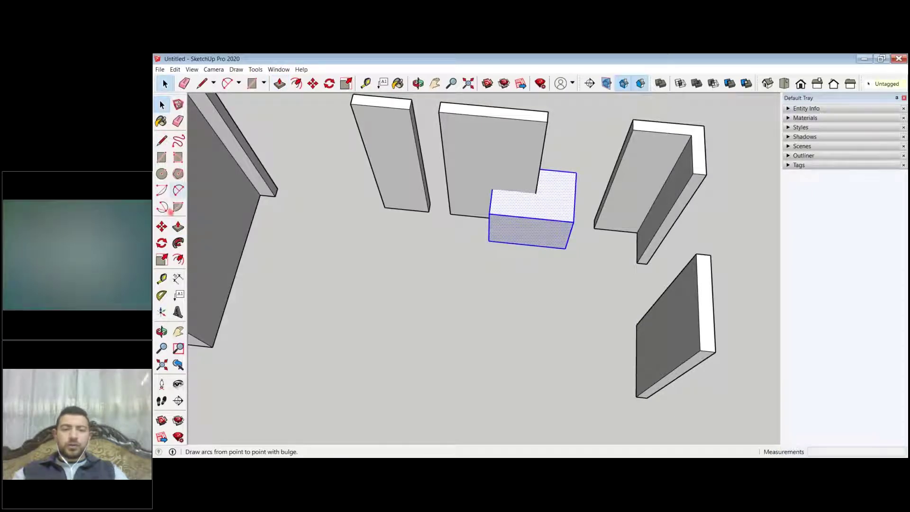
{"action": "left_click", "coordinate": [162, 226]}
{"action": "left_click", "coordinate": [433, 246]}
{"action": "left_click", "coordinate": [410, 327]}
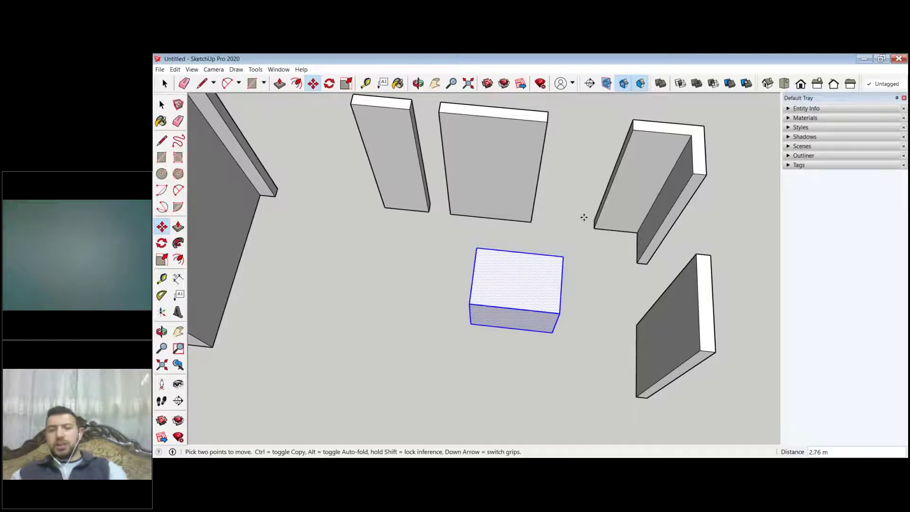
{"action": "key", "text": "Delete"}
{"action": "scroll", "coordinate": [566, 235], "scroll_direction": "down", "scroll_amount": 5}
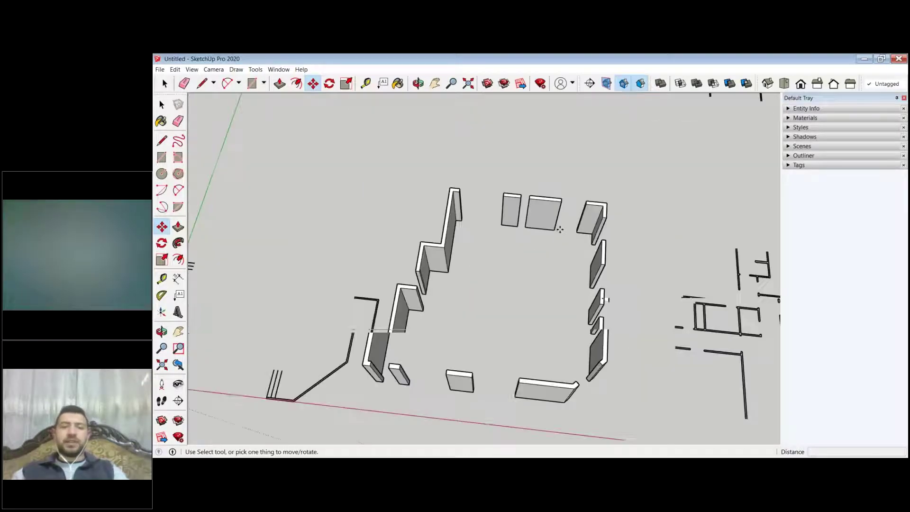
{"action": "scroll", "coordinate": [559, 229], "scroll_direction": "down", "scroll_amount": 2}
{"action": "key", "text": "space"}
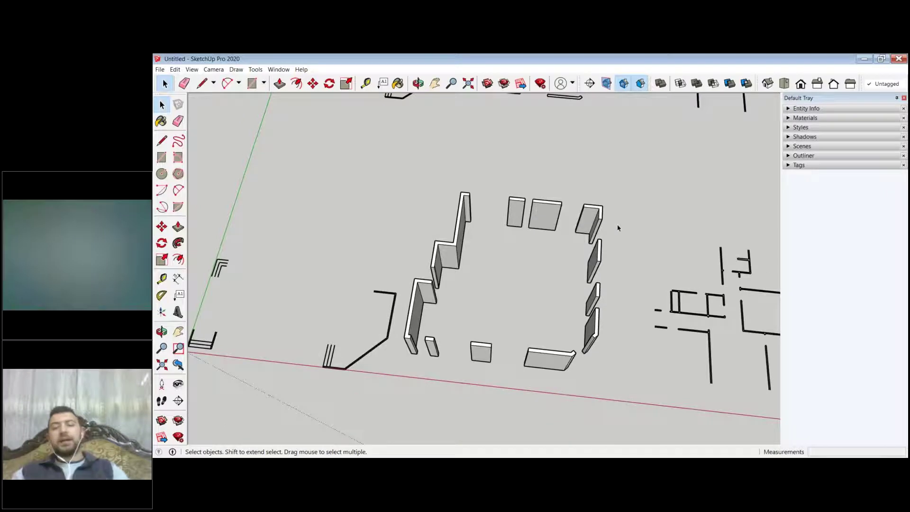
{"action": "scroll", "coordinate": [642, 277], "scroll_direction": "down", "scroll_amount": 2}
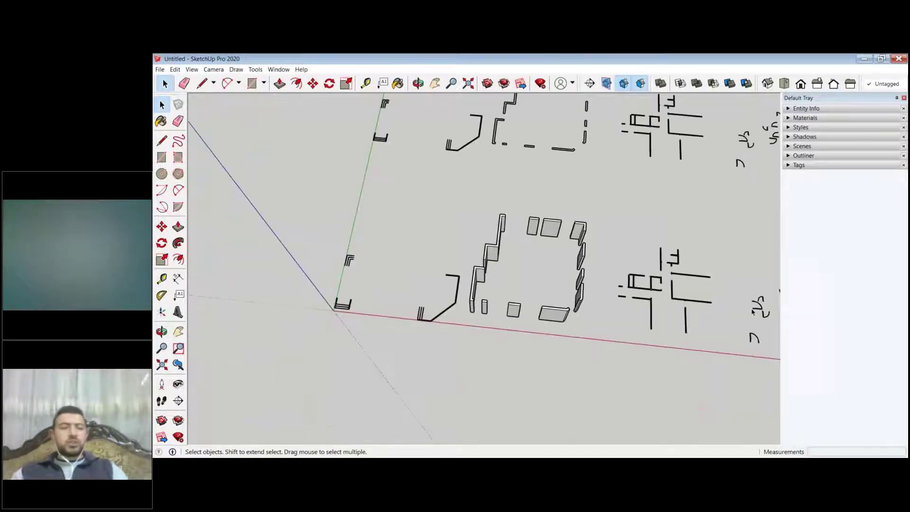
{"action": "key", "text": "l"}
{"action": "scroll", "coordinate": [582, 223], "scroll_direction": "up", "scroll_amount": 3}
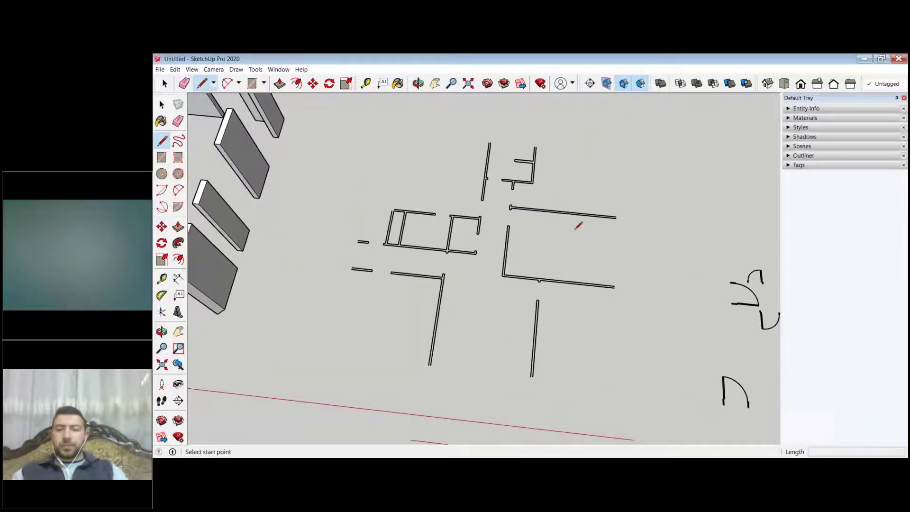
Step: Cap two open wall ends, including the lower one, with 0.1 m lines
{"action": "scroll", "coordinate": [653, 199], "scroll_direction": "up", "scroll_amount": 3}
{"action": "left_click", "coordinate": [648, 206]}
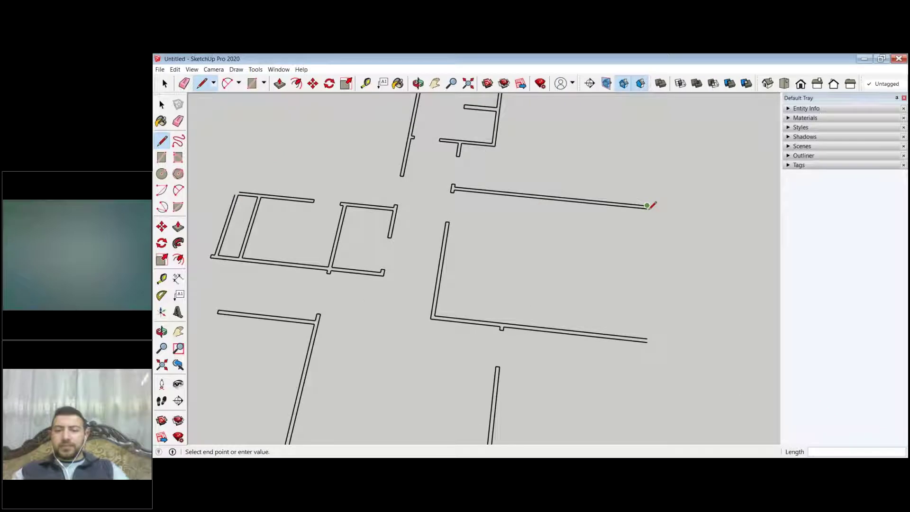
{"action": "key", "text": "Escape"}
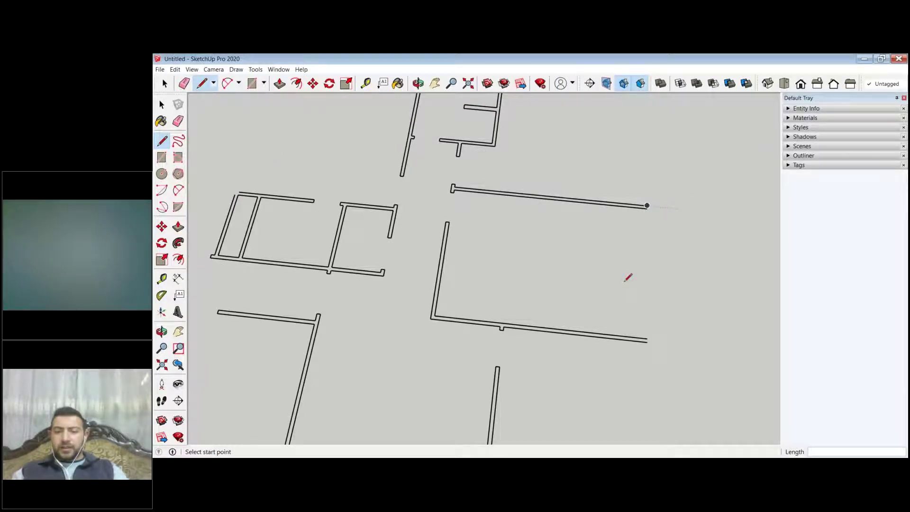
{"action": "middle_click_drag", "start_coordinate": [628, 277], "coordinate": [675, 298]}
{"action": "scroll", "coordinate": [670, 306], "scroll_direction": "up", "scroll_amount": 3}
{"action": "left_click", "coordinate": [671, 305]}
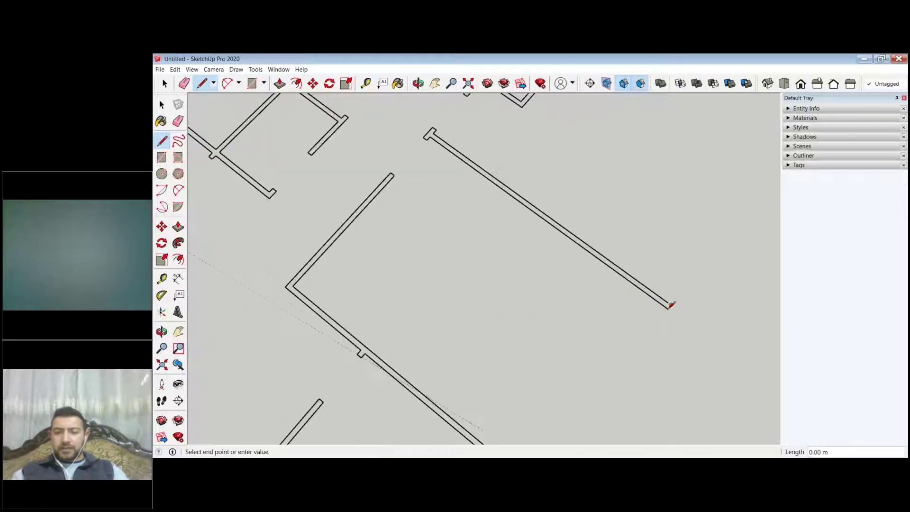
{"action": "type", "text": "0.1"}
{"action": "key", "text": "Return"}
{"action": "scroll", "coordinate": [700, 235], "scroll_direction": "down", "scroll_amount": 2}
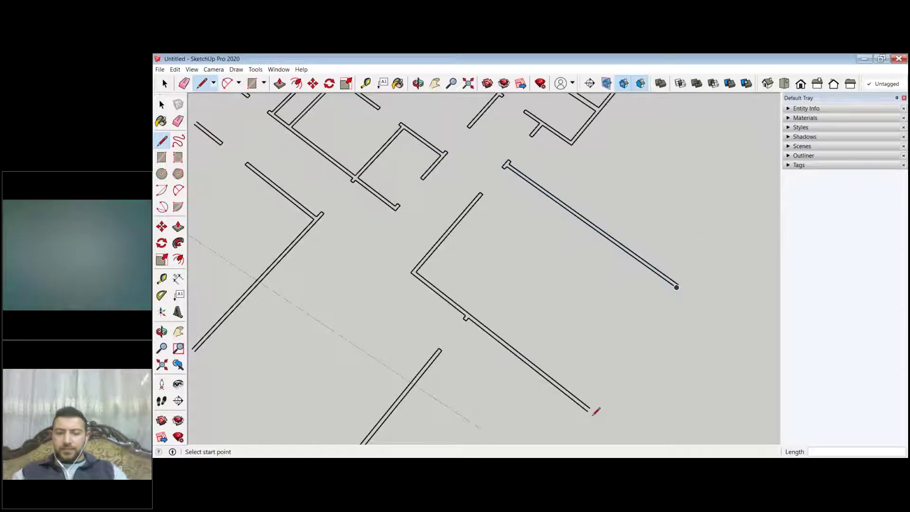
{"action": "scroll", "coordinate": [596, 410], "scroll_direction": "up", "scroll_amount": 2}
{"action": "left_click", "coordinate": [592, 408]}
{"action": "type", "text": "0.1"}
{"action": "key", "text": "Return"}
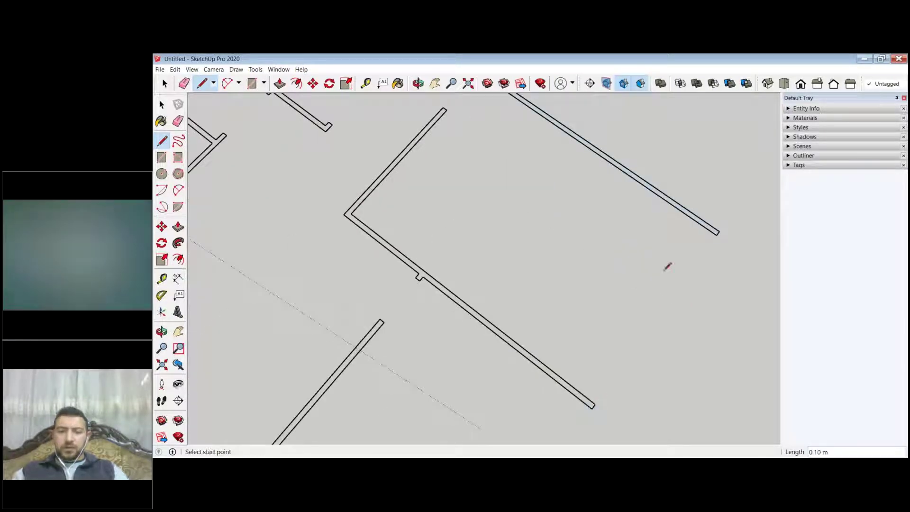
{"action": "scroll", "coordinate": [526, 346], "scroll_direction": "down", "scroll_amount": 2}
{"action": "scroll", "coordinate": [449, 375], "scroll_direction": "up", "scroll_amount": 2}
Step: Close the lower wall end and the stub ends with short edges so their faces fill
{"action": "left_click", "coordinate": [445, 378]}
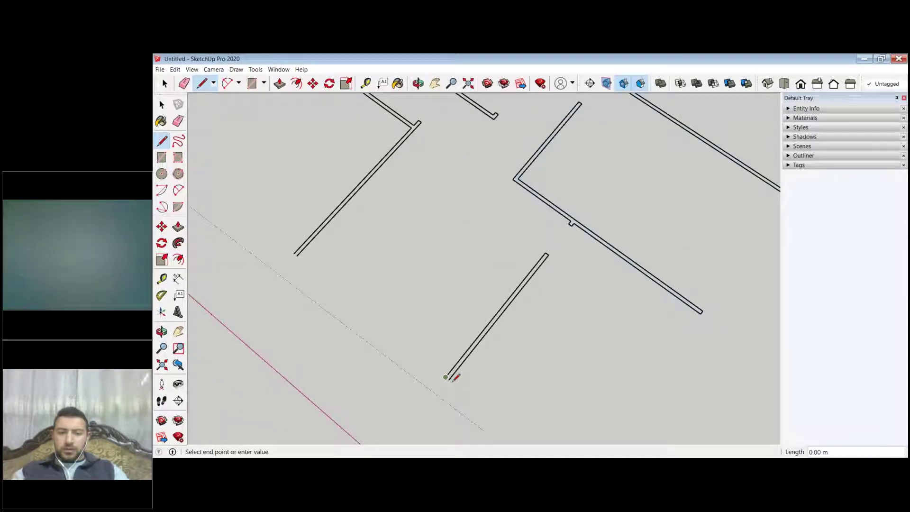
{"action": "key", "text": "Escape"}
{"action": "scroll", "coordinate": [569, 385], "scroll_direction": "down", "scroll_amount": 1}
{"action": "scroll", "coordinate": [358, 286], "scroll_direction": "up", "scroll_amount": 2}
{"action": "left_click", "coordinate": [431, 312]}
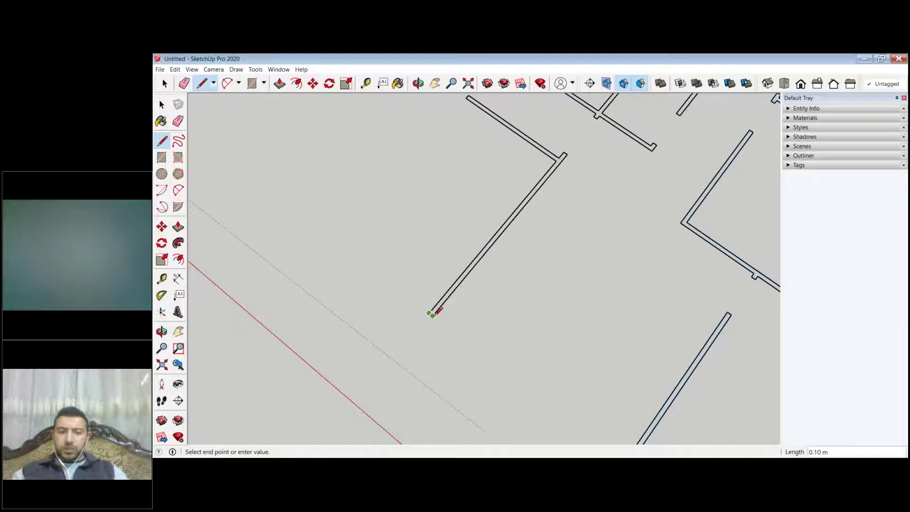
{"action": "left_click", "coordinate": [436, 312]}
{"action": "scroll", "coordinate": [516, 362], "scroll_direction": "down", "scroll_amount": 3}
{"action": "scroll", "coordinate": [479, 211], "scroll_direction": "up", "scroll_amount": 3}
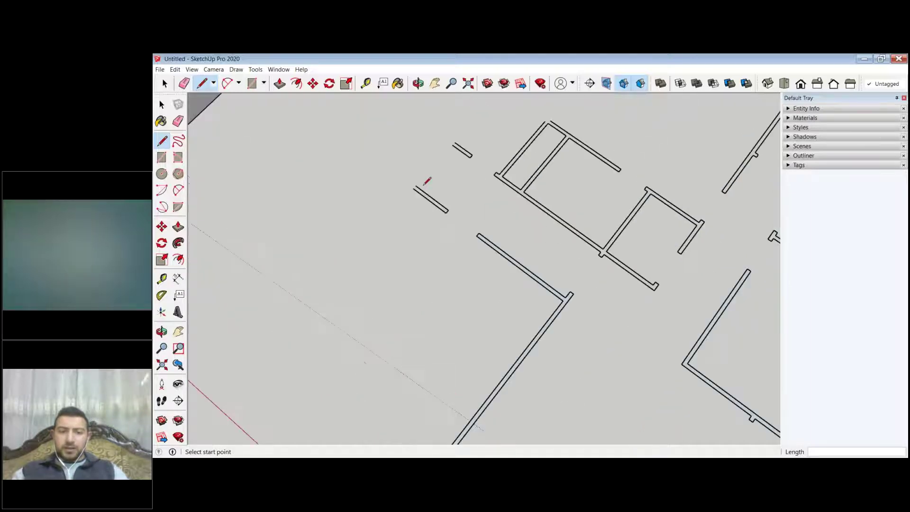
{"action": "left_click", "coordinate": [422, 191]}
{"action": "key", "text": "Escape"}
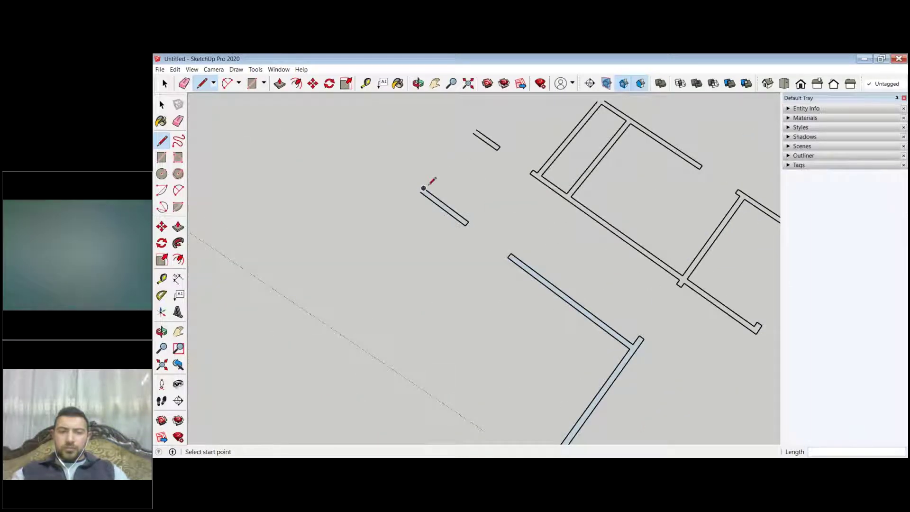
{"action": "left_click", "coordinate": [424, 188]}
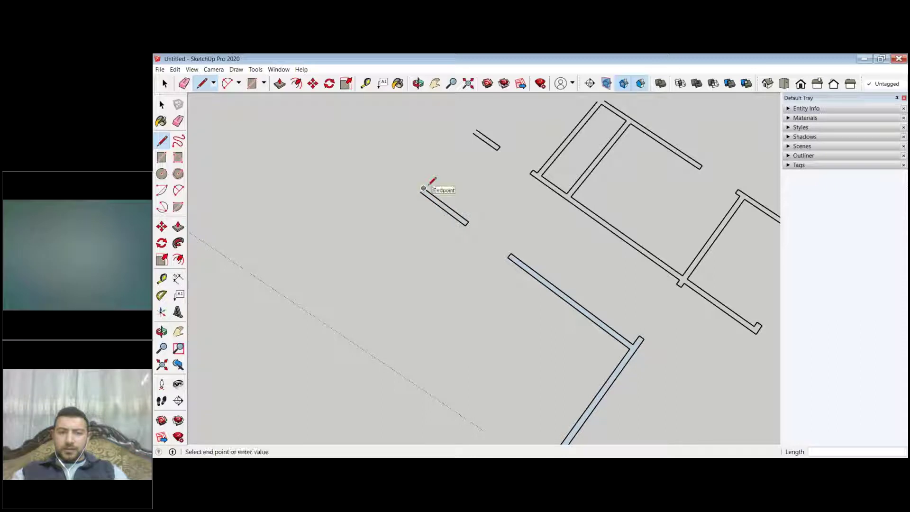
{"action": "scroll", "coordinate": [419, 187], "scroll_direction": "up", "scroll_amount": 4}
{"action": "left_click", "coordinate": [423, 199]}
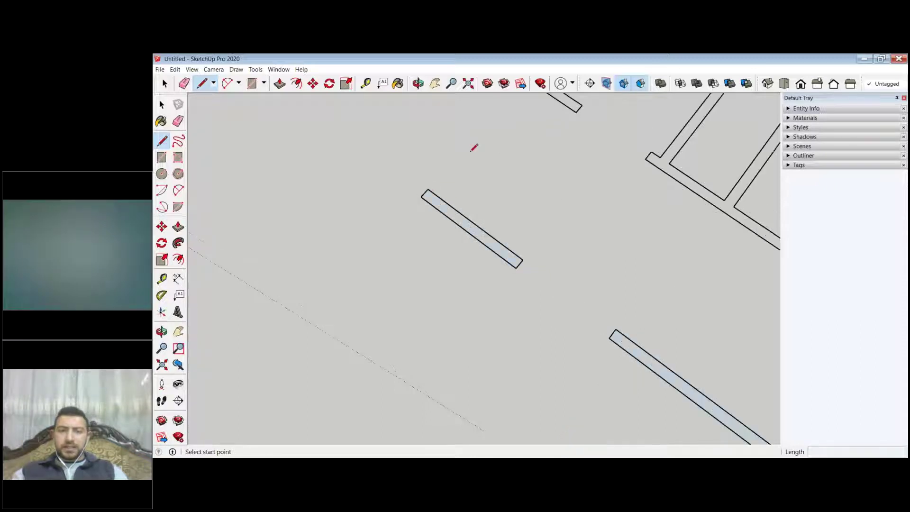
{"action": "scroll", "coordinate": [379, 284], "scroll_direction": "down", "scroll_amount": 4}
{"action": "scroll", "coordinate": [456, 184], "scroll_direction": "up", "scroll_amount": 4}
Step: Close the right wall's open end and the top wall end with 0.10 m lines
{"action": "left_click", "coordinate": [456, 183]}
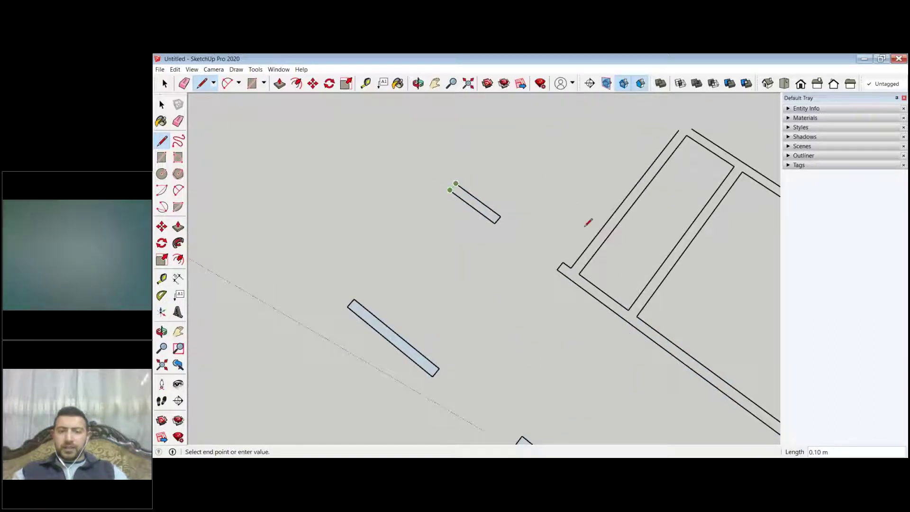
{"action": "key", "text": "Escape"}
{"action": "scroll", "coordinate": [434, 222], "scroll_direction": "down", "scroll_amount": 2}
{"action": "scroll", "coordinate": [435, 219], "scroll_direction": "down", "scroll_amount": 3}
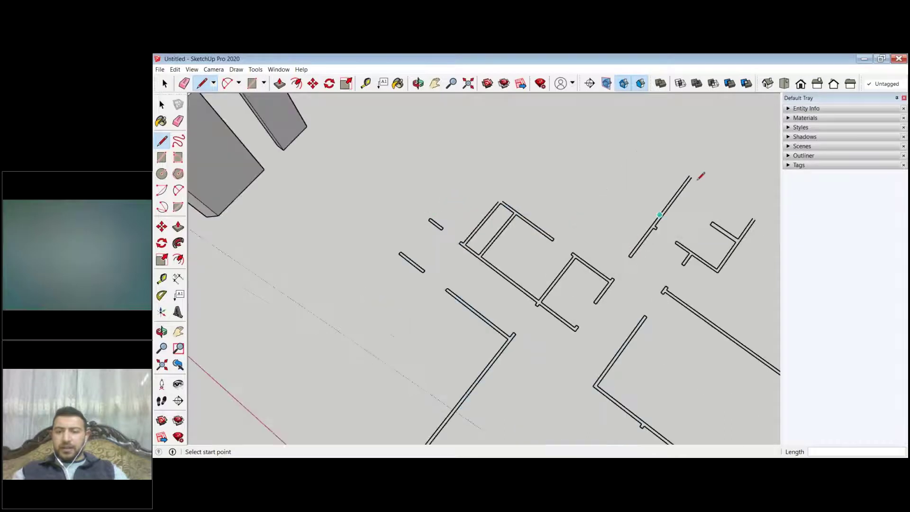
{"action": "scroll", "coordinate": [700, 176], "scroll_direction": "up", "scroll_amount": 2}
{"action": "left_click", "coordinate": [694, 173]}
{"action": "key", "text": "Escape"}
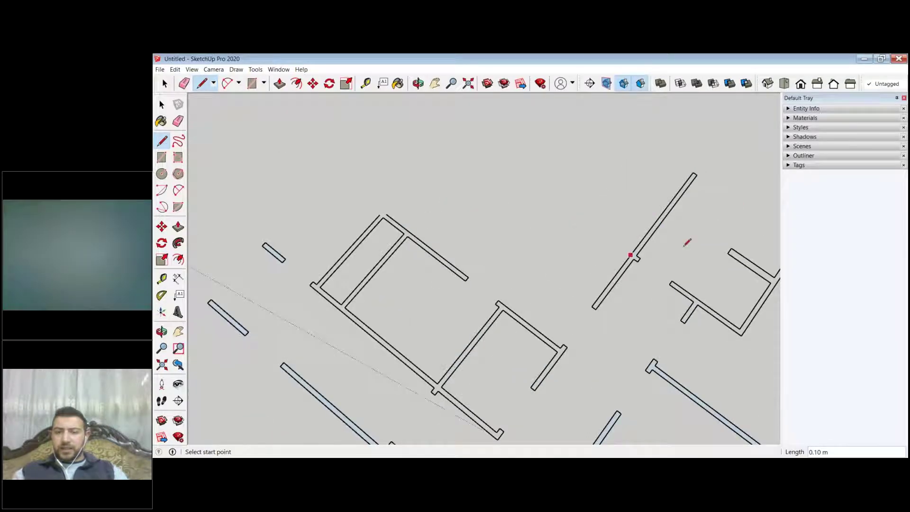
{"action": "scroll", "coordinate": [687, 242], "scroll_direction": "down", "scroll_amount": 1}
{"action": "scroll", "coordinate": [686, 247], "scroll_direction": "up", "scroll_amount": 1}
{"action": "left_click", "coordinate": [686, 223]}
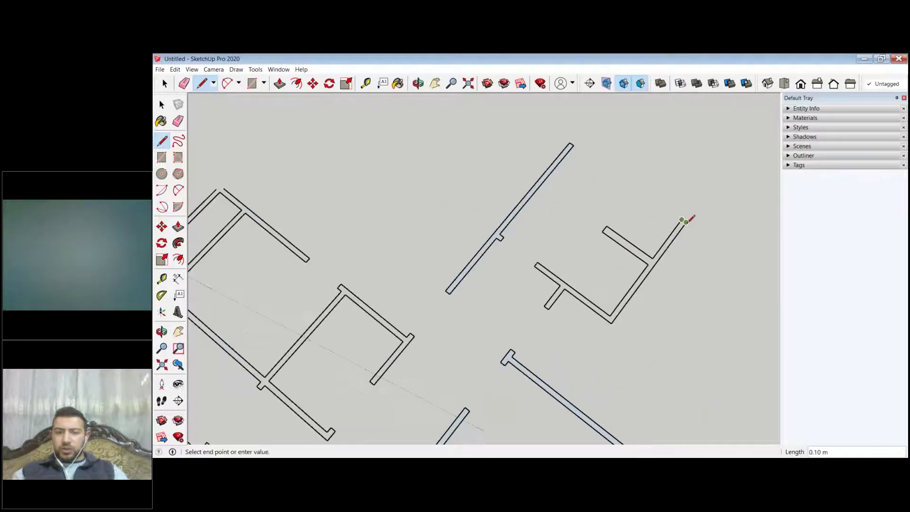
{"action": "left_click", "coordinate": [683, 221]}
{"action": "scroll", "coordinate": [584, 266], "scroll_direction": "down", "scroll_amount": 6}
{"action": "scroll", "coordinate": [484, 205], "scroll_direction": "up", "scroll_amount": 5}
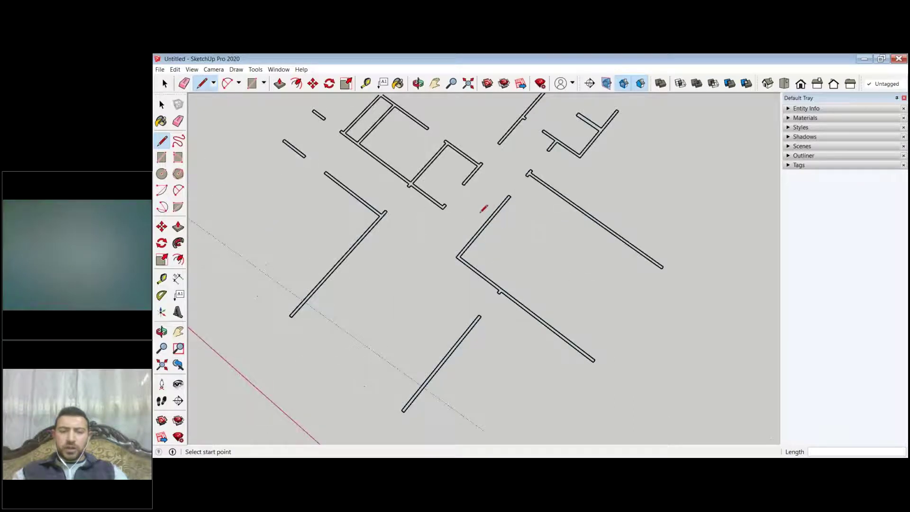
{"action": "scroll", "coordinate": [459, 119], "scroll_direction": "up", "scroll_amount": 2}
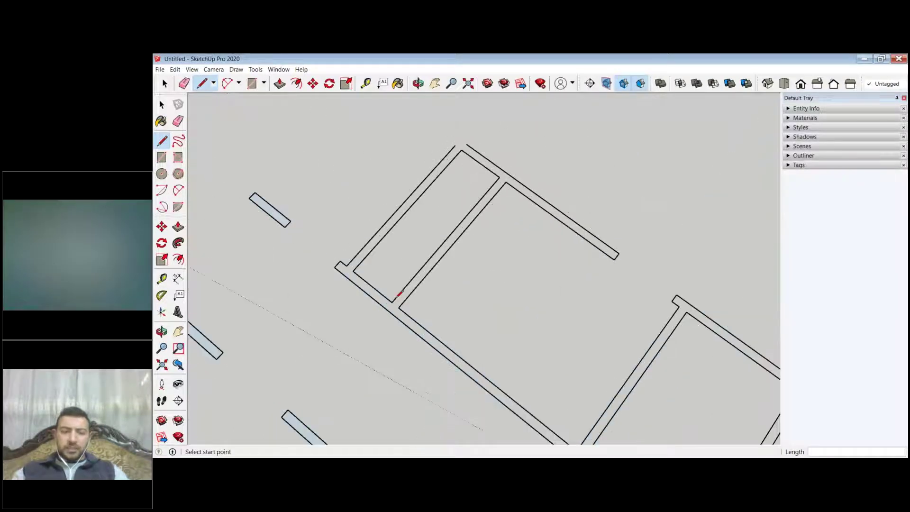
{"action": "left_click", "coordinate": [392, 301]}
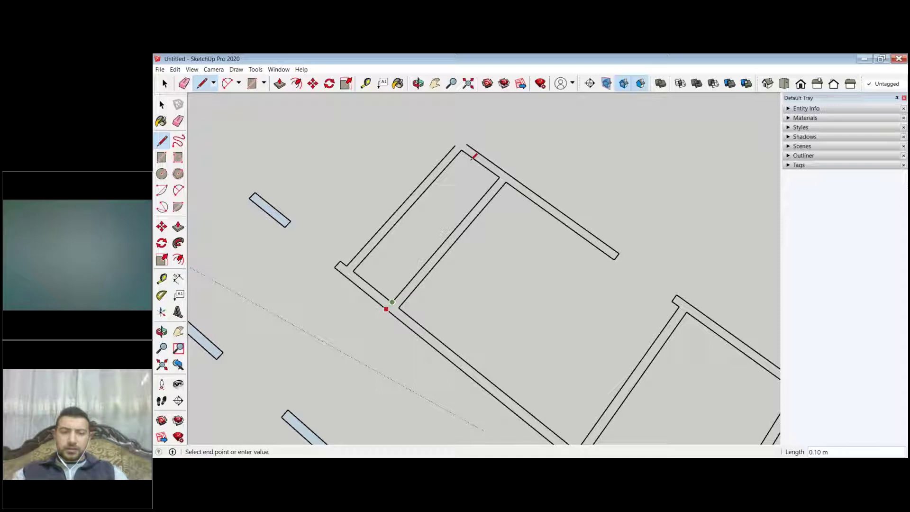
{"action": "key", "text": "Escape"}
{"action": "left_click", "coordinate": [457, 147]}
{"action": "left_click", "coordinate": [466, 144]}
{"action": "left_click", "coordinate": [468, 145]}
{"action": "key", "text": "Escape"}
Step: Pick the Eraser briefly, then change to the Push/Pull tool for raising the faces
{"action": "scroll", "coordinate": [567, 154], "scroll_direction": "down", "scroll_amount": 2}
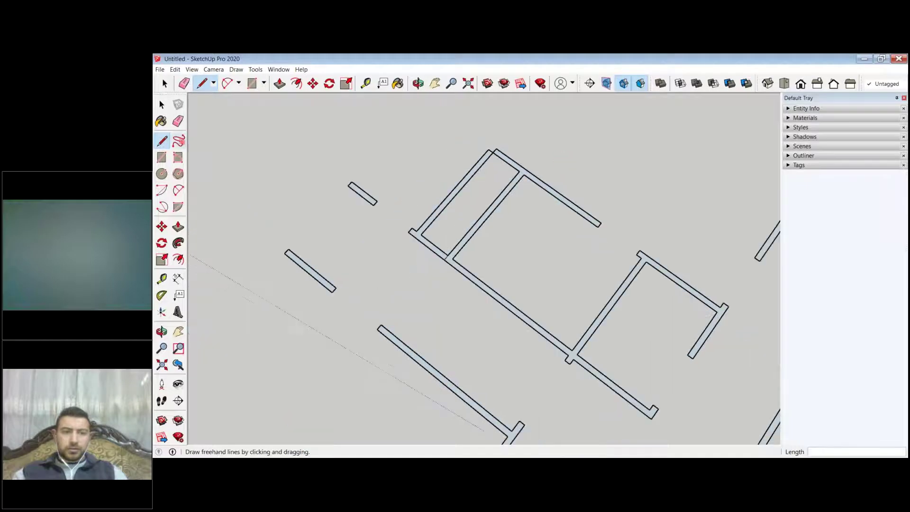
{"action": "left_click", "coordinate": [178, 121]}
{"action": "scroll", "coordinate": [450, 270], "scroll_direction": "up", "scroll_amount": 3}
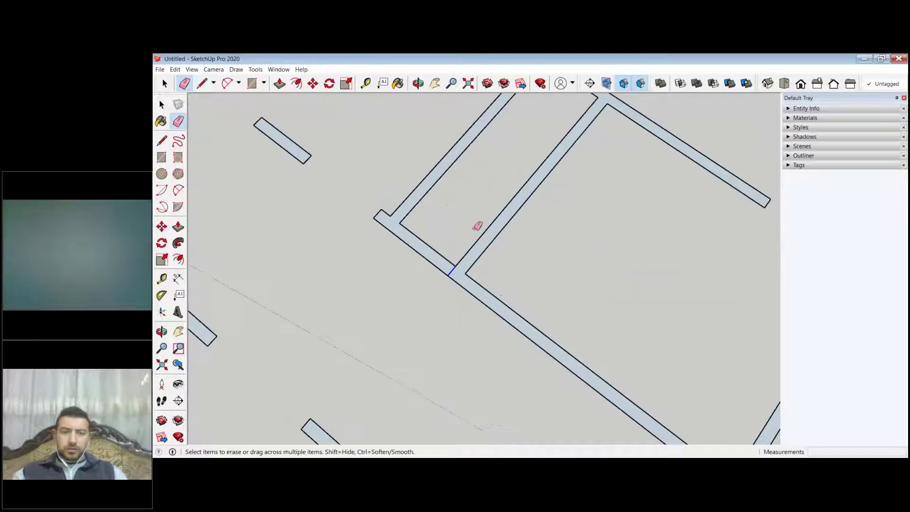
{"action": "scroll", "coordinate": [479, 225], "scroll_direction": "down", "scroll_amount": 3}
{"action": "scroll", "coordinate": [504, 210], "scroll_direction": "down", "scroll_amount": 5}
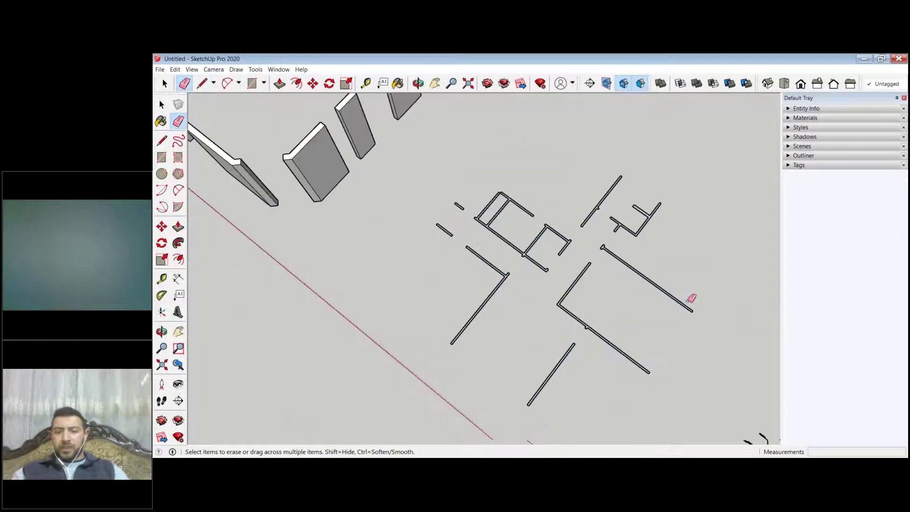
{"action": "scroll", "coordinate": [689, 302], "scroll_direction": "down", "scroll_amount": 1}
{"action": "scroll", "coordinate": [545, 238], "scroll_direction": "down", "scroll_amount": 3}
{"action": "scroll", "coordinate": [587, 304], "scroll_direction": "up", "scroll_amount": 2}
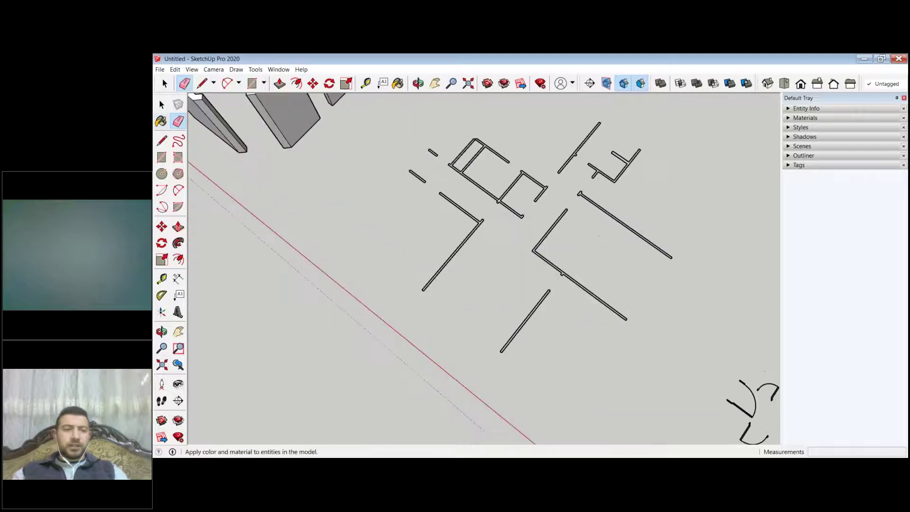
{"action": "left_click", "coordinate": [179, 226]}
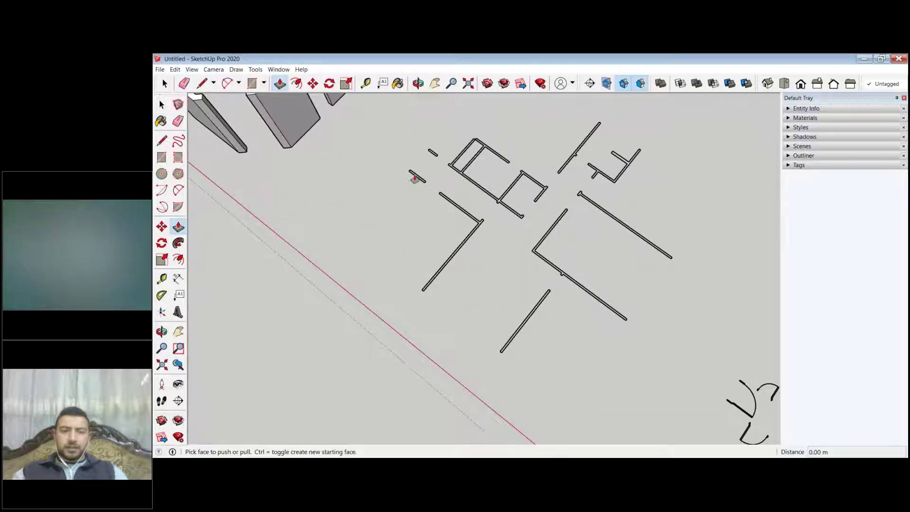
Step: Raise the two small wall faces to 4 m, undoing an unwanted repeat on the thin wall
{"action": "left_click", "coordinate": [416, 176]}
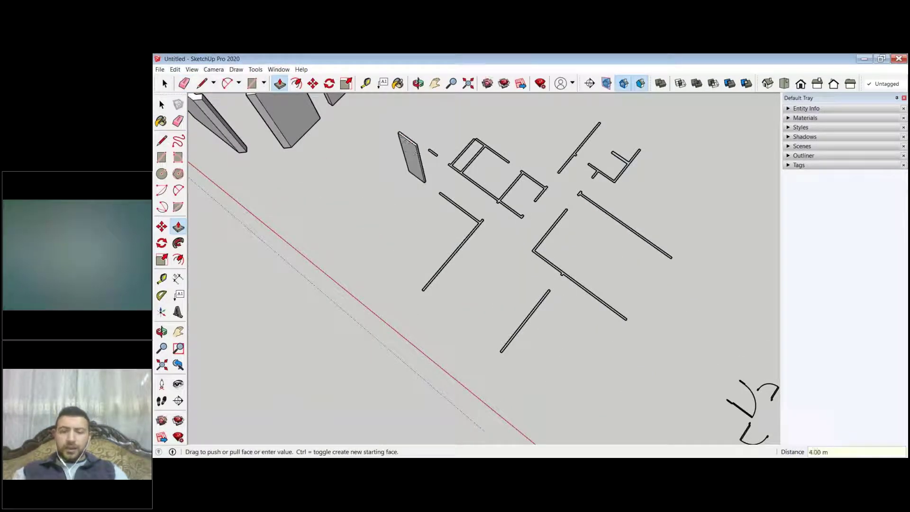
{"action": "left_click", "coordinate": [435, 157]}
{"action": "double_click", "coordinate": [435, 160]}
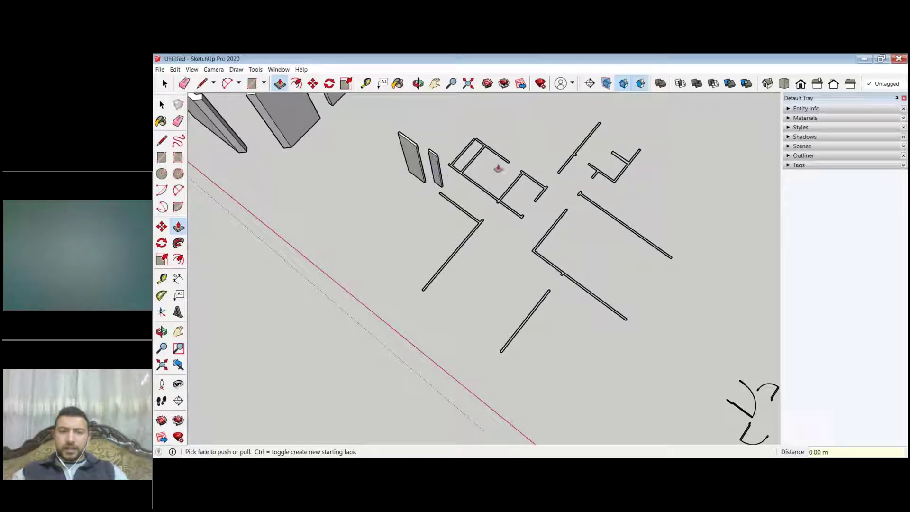
{"action": "middle_click_drag", "start_coordinate": [502, 163], "coordinate": [481, 149]}
{"action": "scroll", "coordinate": [474, 160], "scroll_direction": "up", "scroll_amount": 3}
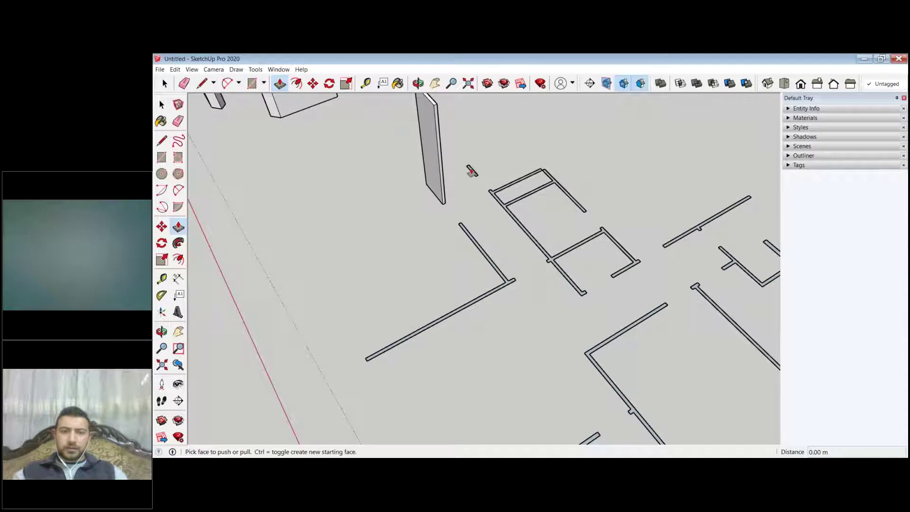
{"action": "left_click", "coordinate": [472, 172]}
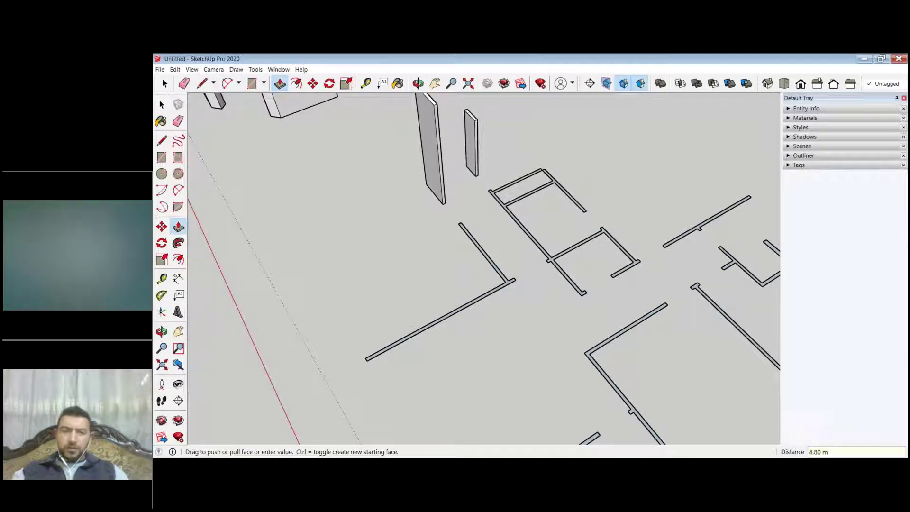
{"action": "double_click", "coordinate": [504, 189]}
{"action": "key", "text": "ctrl+z"}
Step: Extrude the L-shaped outline, the thin floor strip (4 m) and the long diagonal strip
{"action": "left_click", "coordinate": [515, 190]}
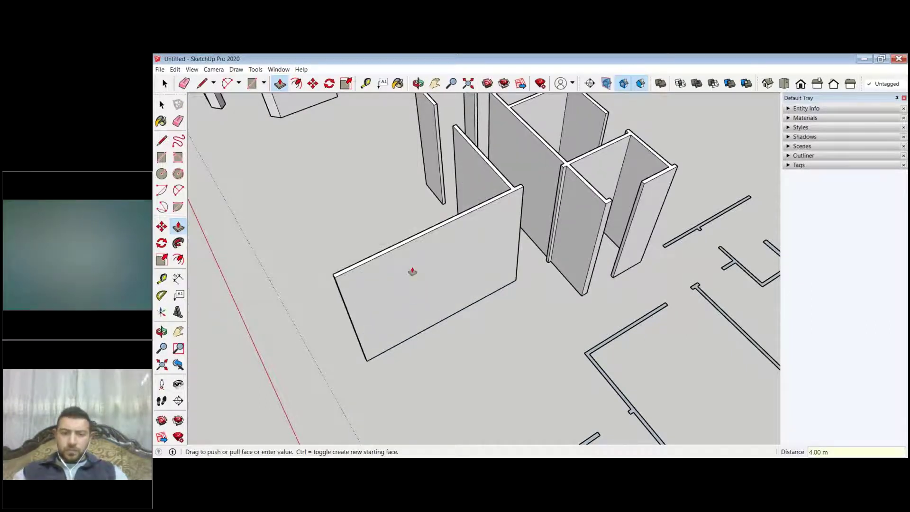
{"action": "scroll", "coordinate": [336, 279], "scroll_direction": "down", "scroll_amount": 2}
{"action": "left_click", "coordinate": [500, 318]}
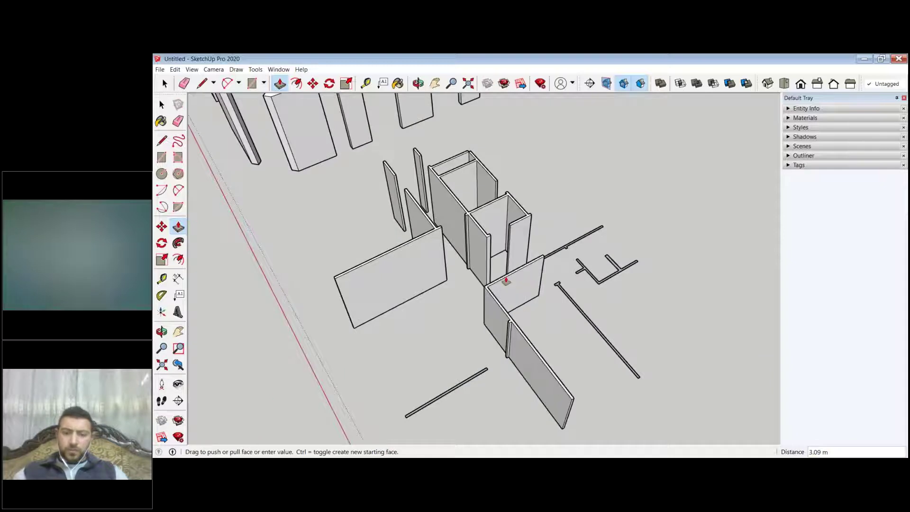
{"action": "left_click", "coordinate": [462, 376]}
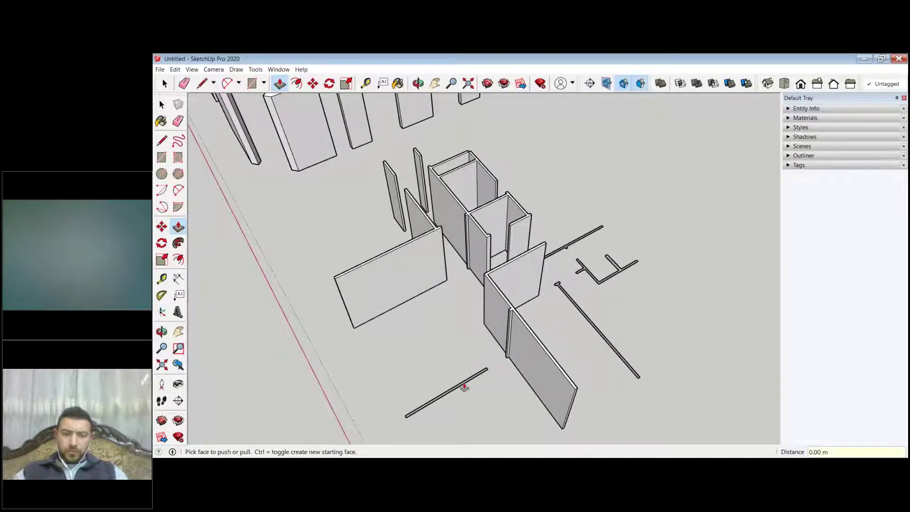
{"action": "left_click", "coordinate": [464, 387]}
{"action": "type", "text": "4"}
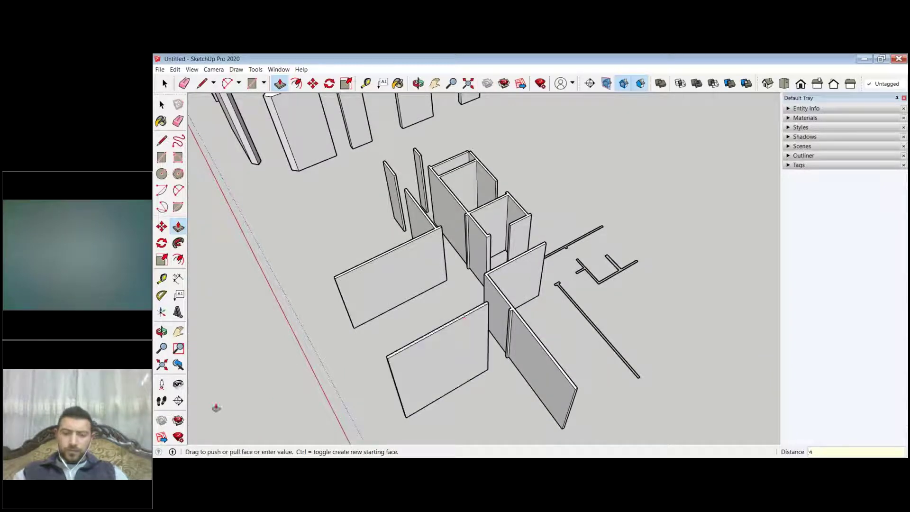
{"action": "key", "text": "Return"}
{"action": "scroll", "coordinate": [233, 413], "scroll_direction": "down", "scroll_amount": 1}
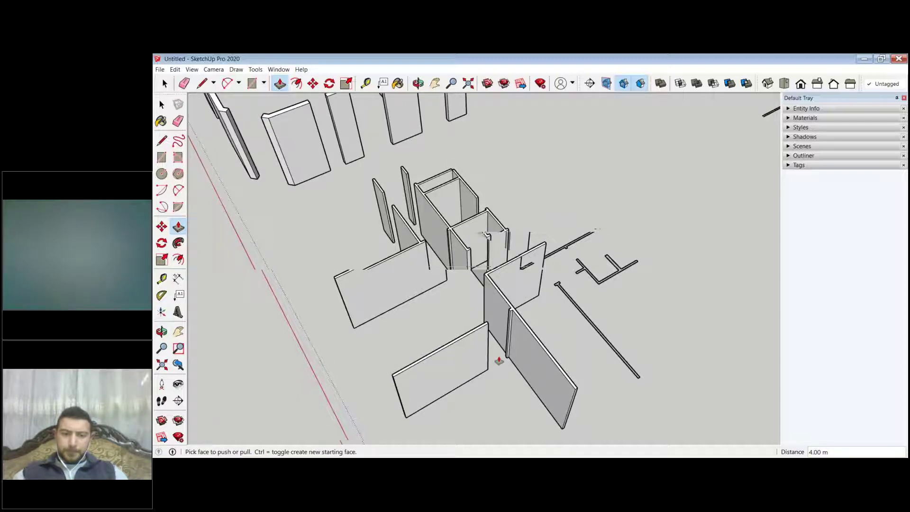
{"action": "middle_click_drag", "start_coordinate": [499, 361], "coordinate": [444, 365]}
{"action": "left_click", "coordinate": [449, 348]}
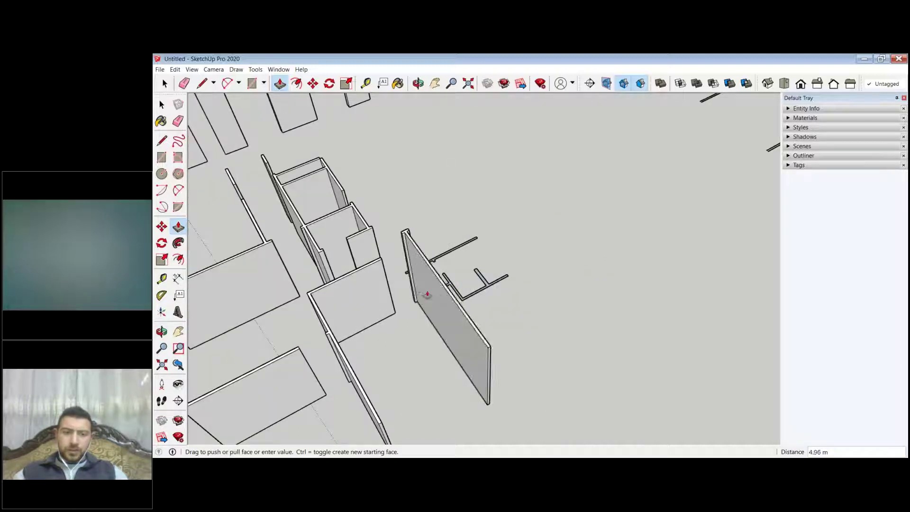
{"action": "left_click", "coordinate": [340, 285]}
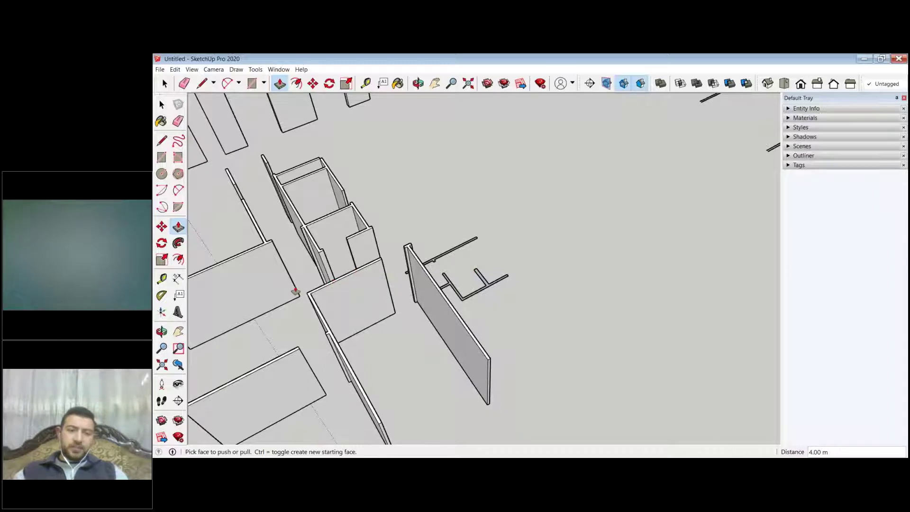
Step: Level the L-shaped wall and thin strip at 4.00 m with the neighbouring walls, then return to Select
{"action": "middle_click_drag", "start_coordinate": [295, 290], "coordinate": [430, 284]}
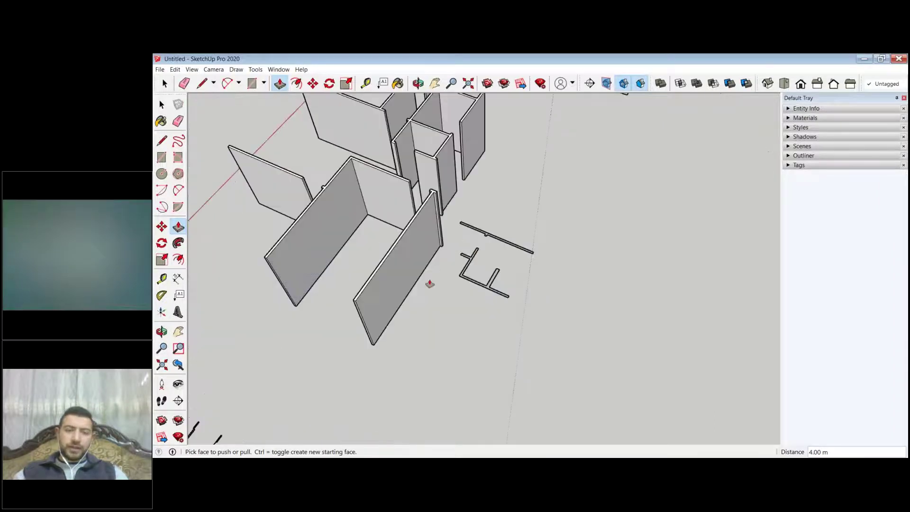
{"action": "scroll", "coordinate": [511, 236], "scroll_direction": "up", "scroll_amount": 3}
{"action": "left_click", "coordinate": [438, 283]}
{"action": "left_click", "coordinate": [320, 203]}
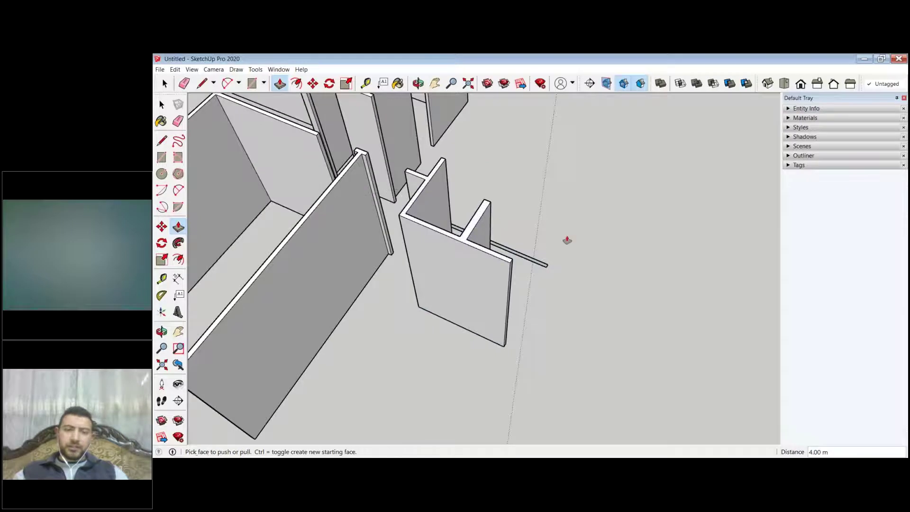
{"action": "middle_click_drag", "start_coordinate": [567, 240], "coordinate": [525, 268]}
{"action": "left_click", "coordinate": [525, 267]}
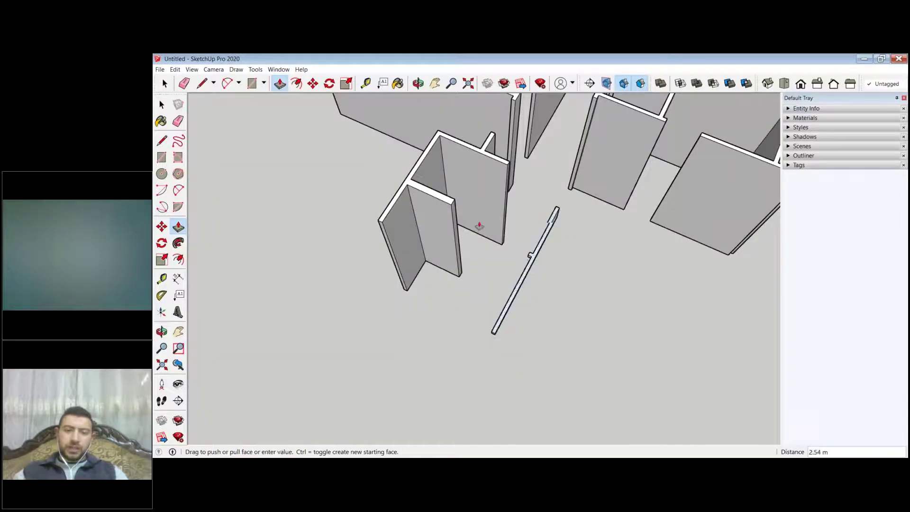
{"action": "left_click", "coordinate": [442, 200]}
{"action": "scroll", "coordinate": [552, 288], "scroll_direction": "down", "scroll_amount": 5}
{"action": "middle_click_drag", "start_coordinate": [552, 287], "coordinate": [548, 332]}
{"action": "key", "text": "space"}
{"action": "scroll", "coordinate": [574, 213], "scroll_direction": "down", "scroll_amount": 3}
Step: Window-select the middle interior walls and make them one group
{"action": "scroll", "coordinate": [588, 265], "scroll_direction": "up", "scroll_amount": 2}
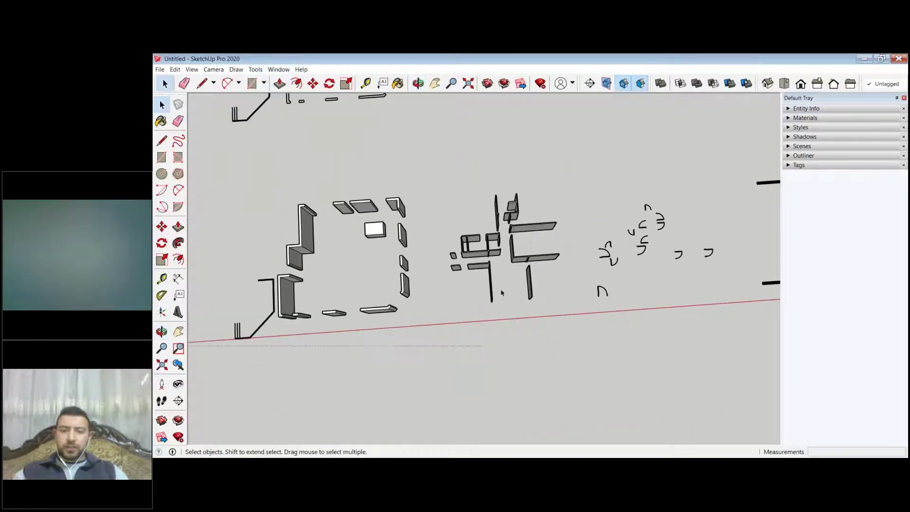
{"action": "left_click_drag", "start_coordinate": [575, 152], "coordinate": [433, 327]}
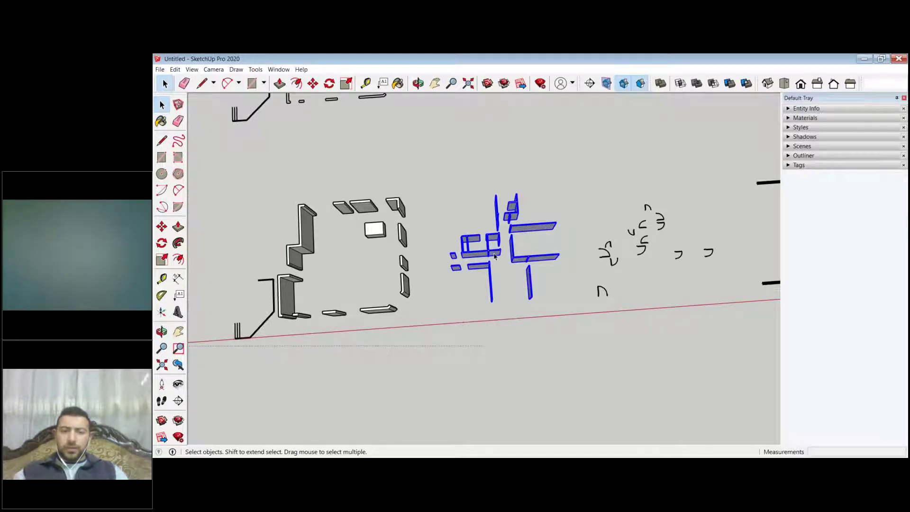
{"action": "right_click", "coordinate": [494, 256]}
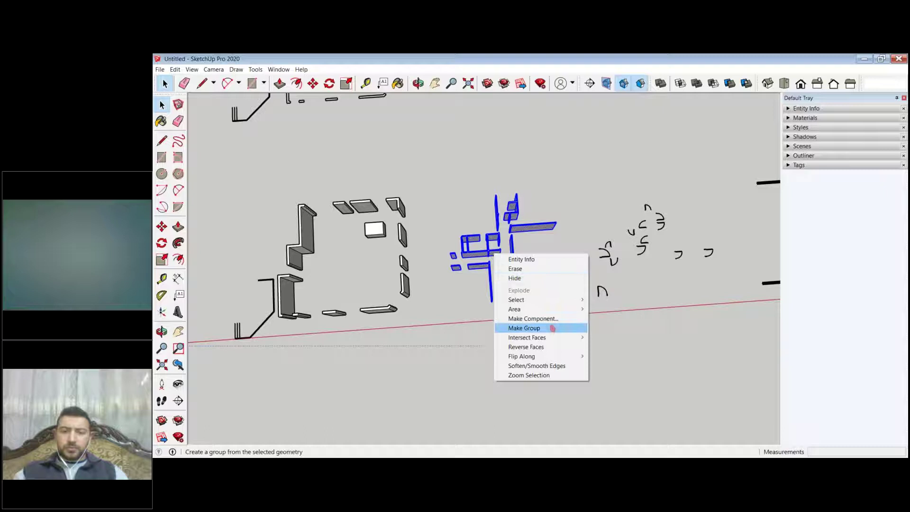
{"action": "left_click", "coordinate": [552, 328]}
{"action": "left_click", "coordinate": [565, 327]}
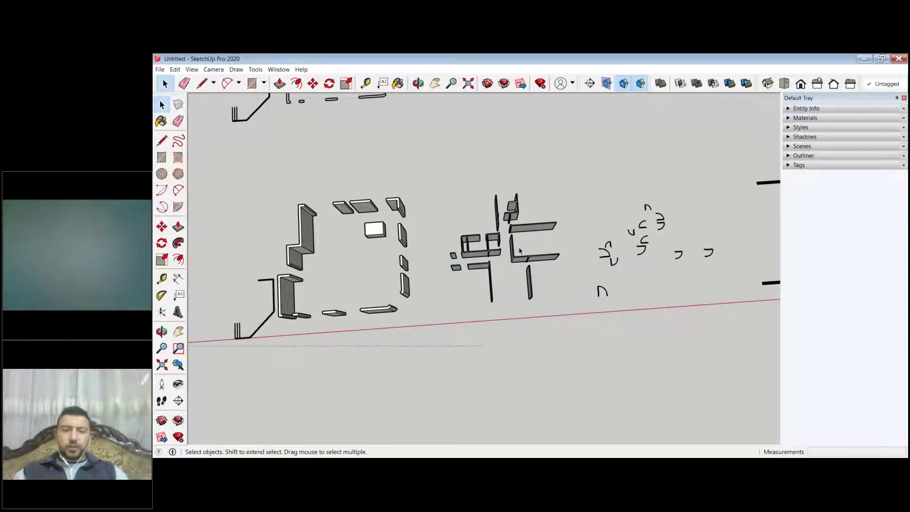
Step: Delete the stray white box from the outer walls and select the right interior-wall group
{"action": "middle_click_drag", "start_coordinate": [520, 251], "coordinate": [501, 228]}
{"action": "left_click", "coordinate": [498, 236]}
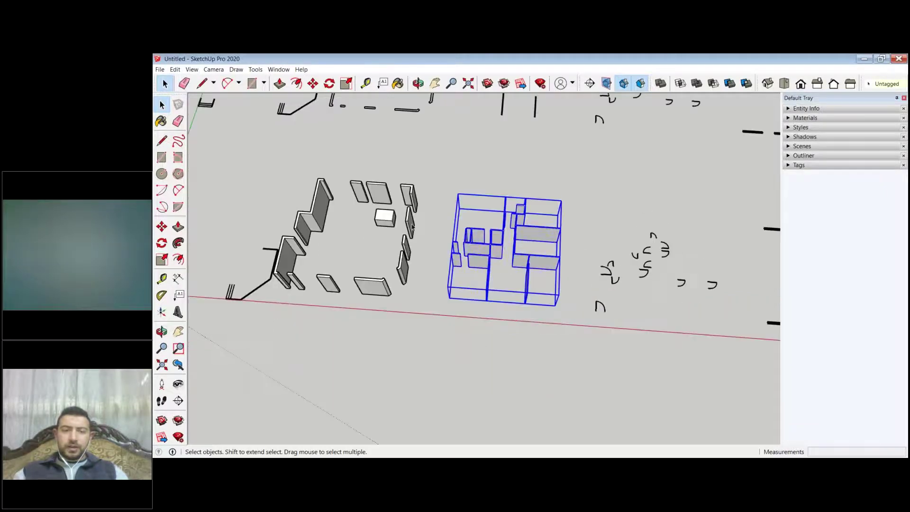
{"action": "left_click", "coordinate": [412, 228]}
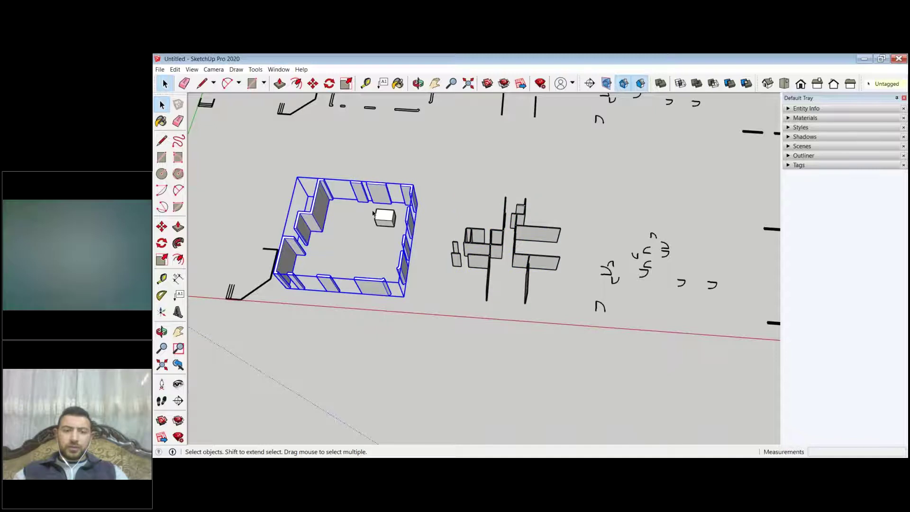
{"action": "scroll", "coordinate": [373, 214], "scroll_direction": "up", "scroll_amount": 4}
{"action": "left_click", "coordinate": [569, 285]}
{"action": "scroll", "coordinate": [377, 216], "scroll_direction": "up", "scroll_amount": 3}
{"action": "left_click", "coordinate": [408, 223]}
{"action": "key", "text": "Delete"}
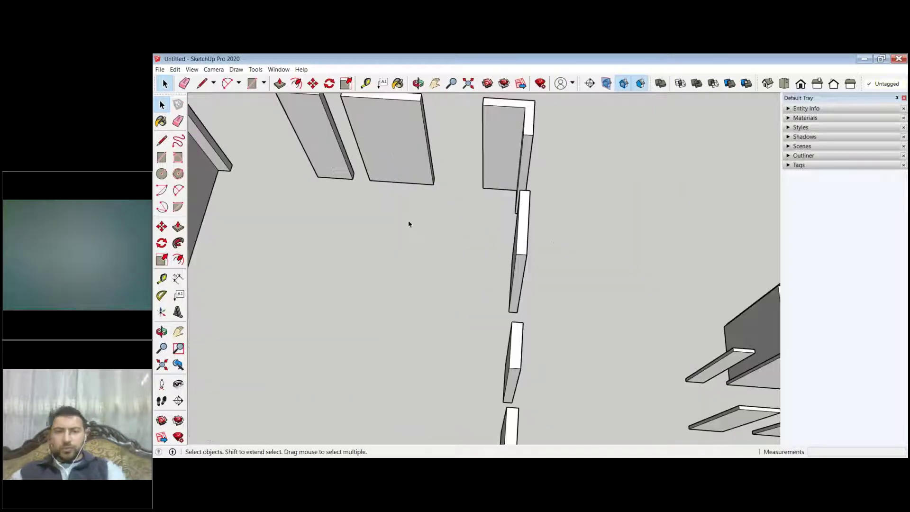
{"action": "scroll", "coordinate": [410, 223], "scroll_direction": "down", "scroll_amount": 3}
{"action": "scroll", "coordinate": [410, 224], "scroll_direction": "down", "scroll_amount": 3}
{"action": "left_click", "coordinate": [574, 248]}
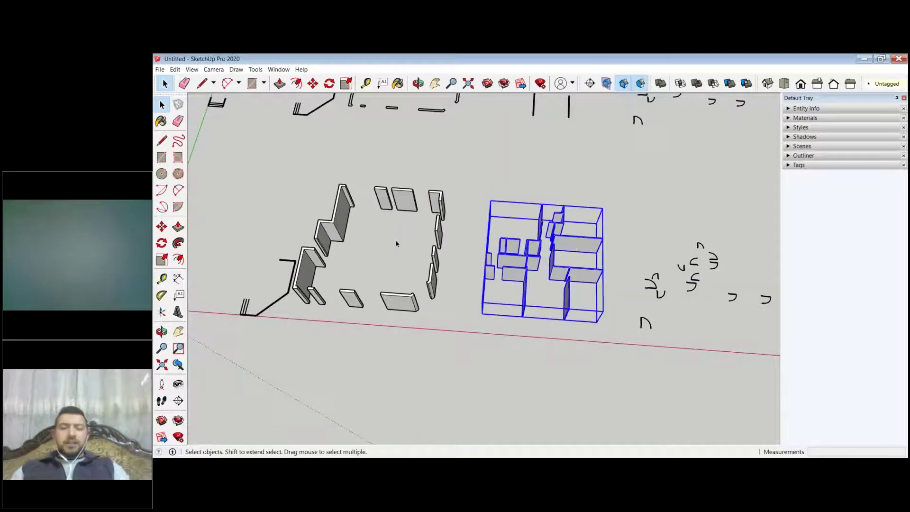
Step: Move-copy the interior-wall group 20 m along the red axis into the outer walls
{"action": "key", "text": "m"}
{"action": "left_click", "coordinate": [162, 226]}
{"action": "left_click", "coordinate": [633, 378]}
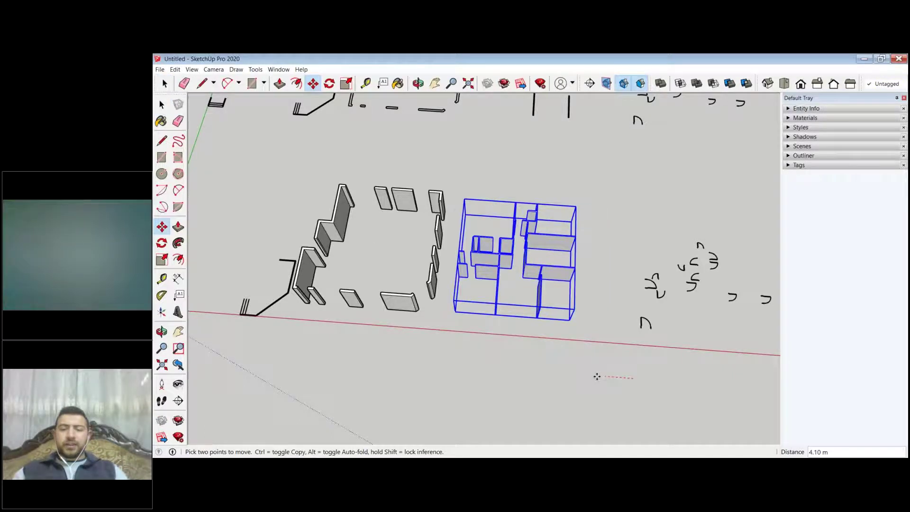
{"action": "key", "text": "ctrl"}
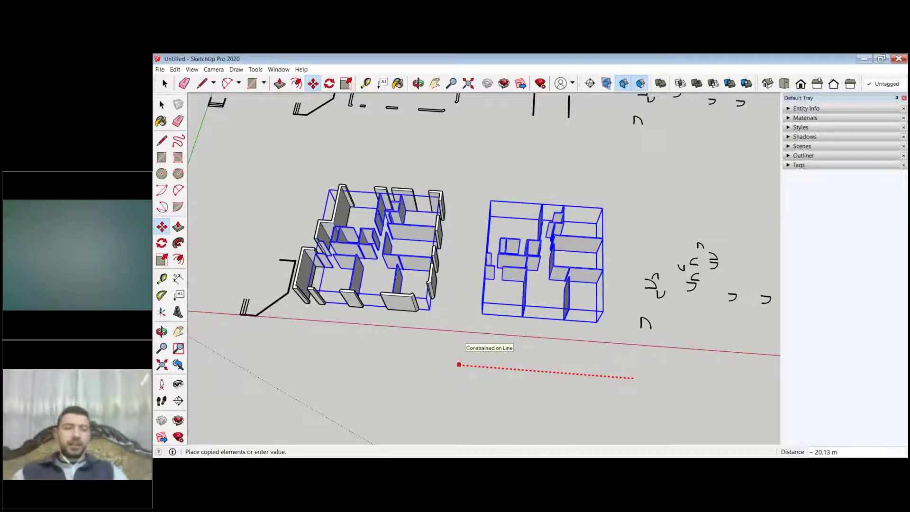
{"action": "type", "text": "20"}
{"action": "key", "text": "Return"}
{"action": "key", "text": "space"}
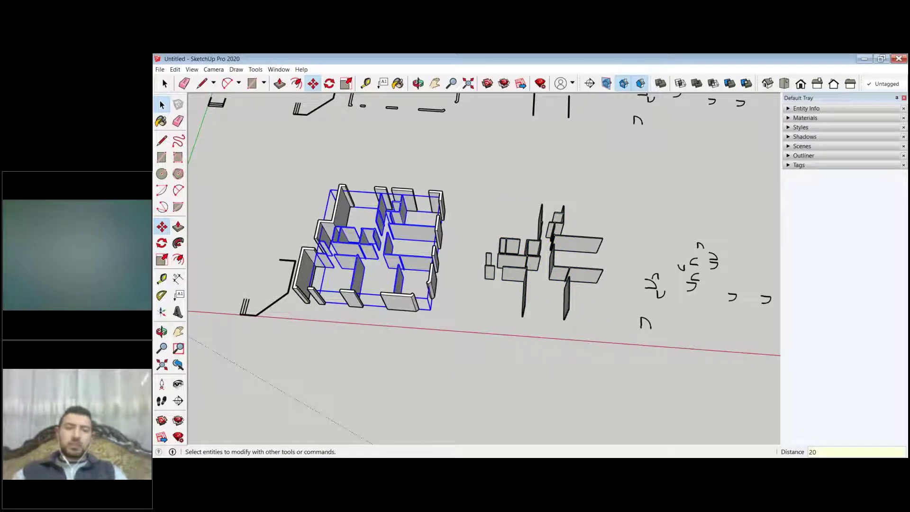
Step: Orbit, zoom and pan around the combined walls to inspect them alongside the door linework
{"action": "left_click", "coordinate": [466, 227]}
{"action": "scroll", "coordinate": [348, 248], "scroll_direction": "up", "scroll_amount": 4}
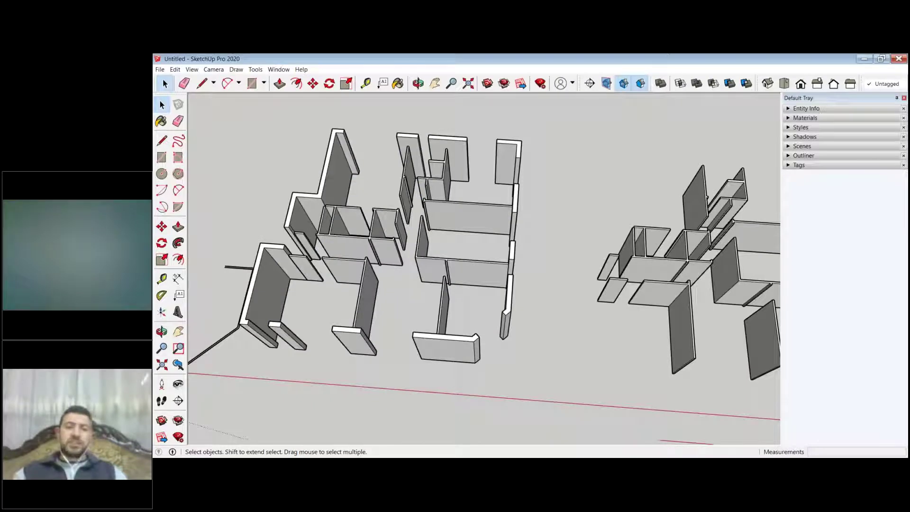
{"action": "middle_click_drag", "start_coordinate": [455, 256], "coordinate": [752, 223]}
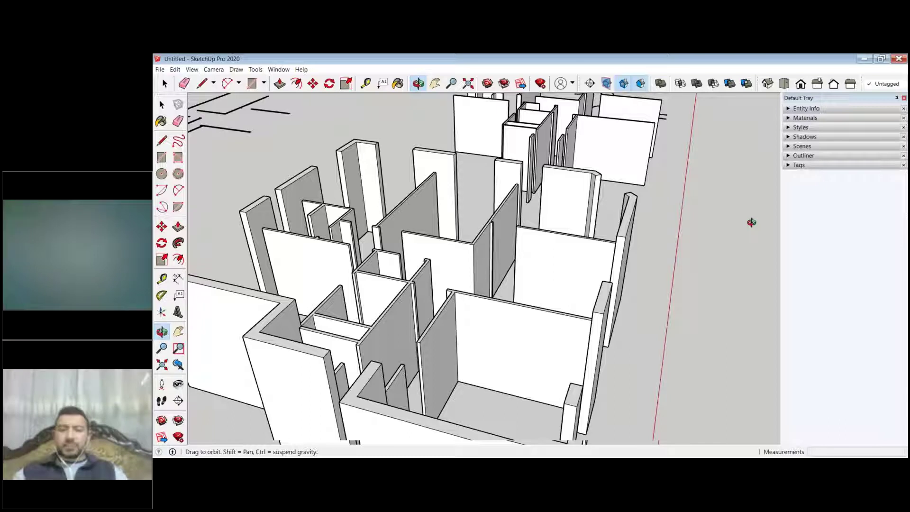
{"action": "left_click_drag", "start_coordinate": [751, 222], "coordinate": [352, 191]}
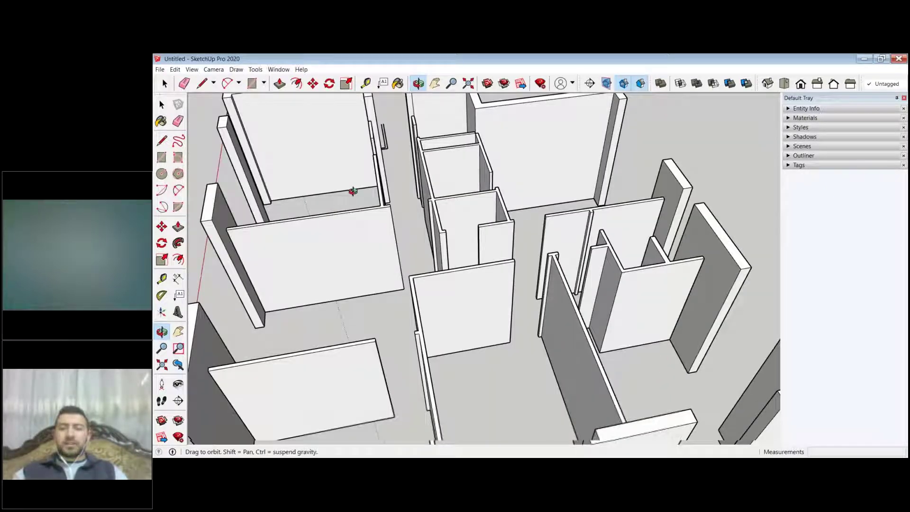
{"action": "middle_click_drag", "start_coordinate": [353, 191], "coordinate": [302, 187]}
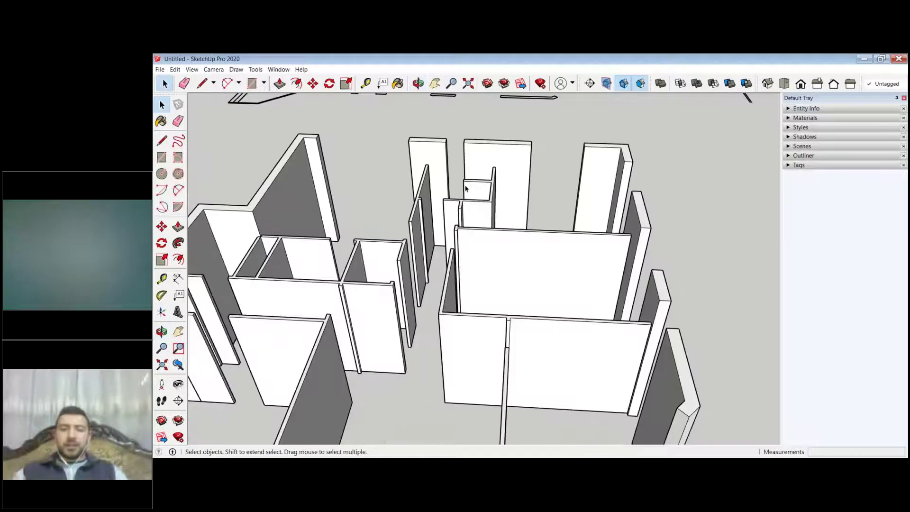
{"action": "scroll", "coordinate": [465, 189], "scroll_direction": "down", "scroll_amount": 2}
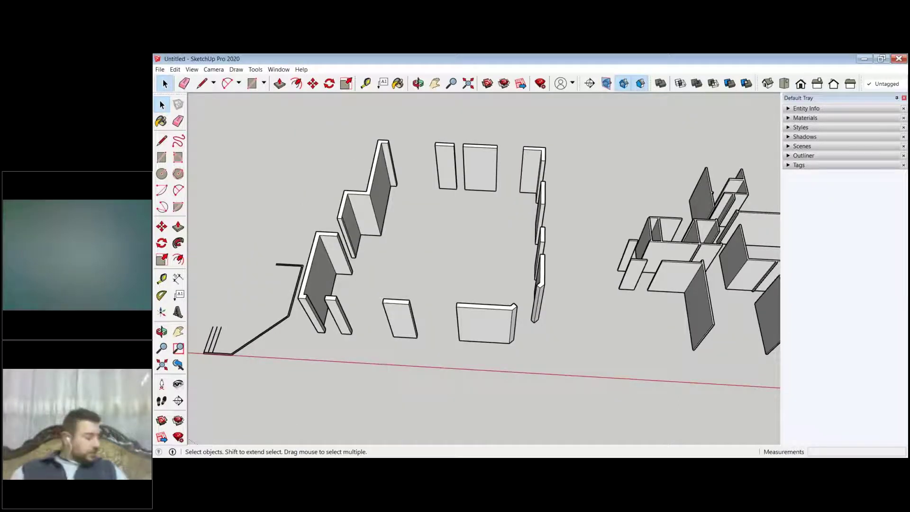
{"action": "middle_click_drag", "start_coordinate": [592, 227], "coordinate": [322, 208], "text": "shift"}
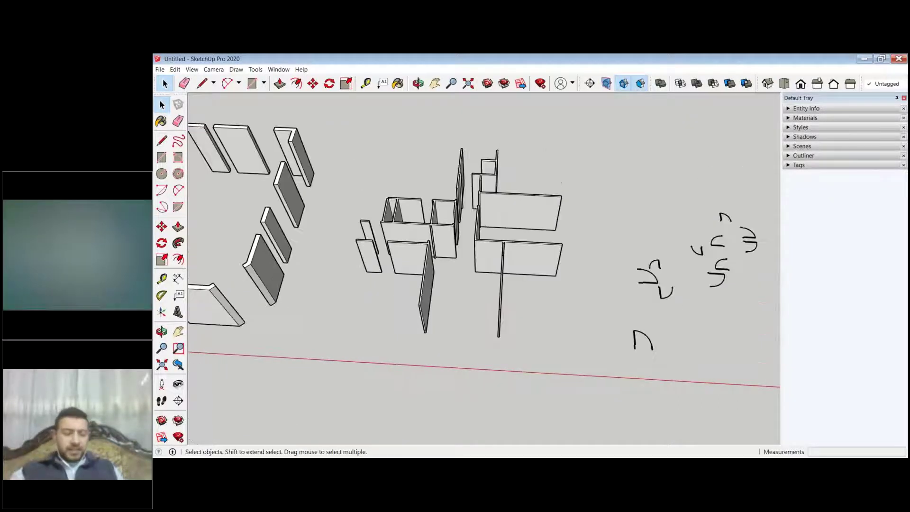
{"action": "scroll", "coordinate": [483, 266], "scroll_direction": "down", "scroll_amount": 5}
{"action": "middle_click_drag", "start_coordinate": [545, 265], "coordinate": [417, 256]}
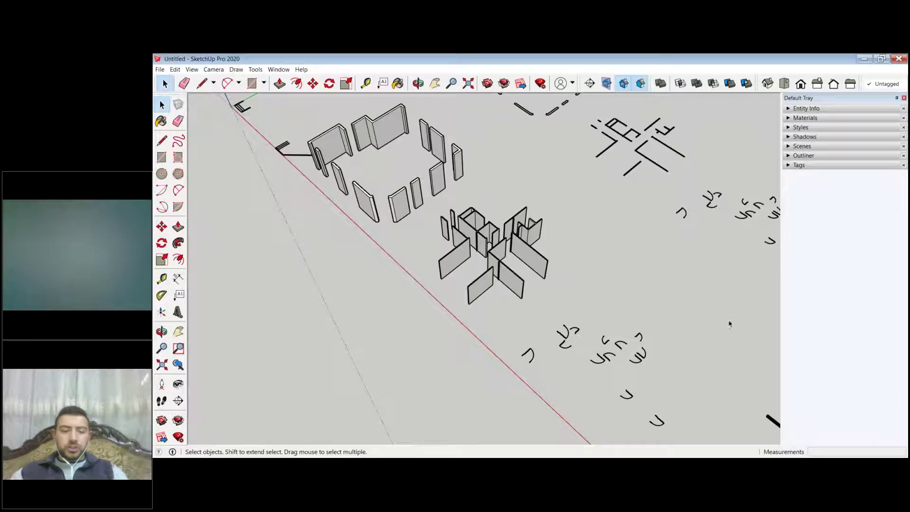
{"action": "left_click", "coordinate": [893, 283]}
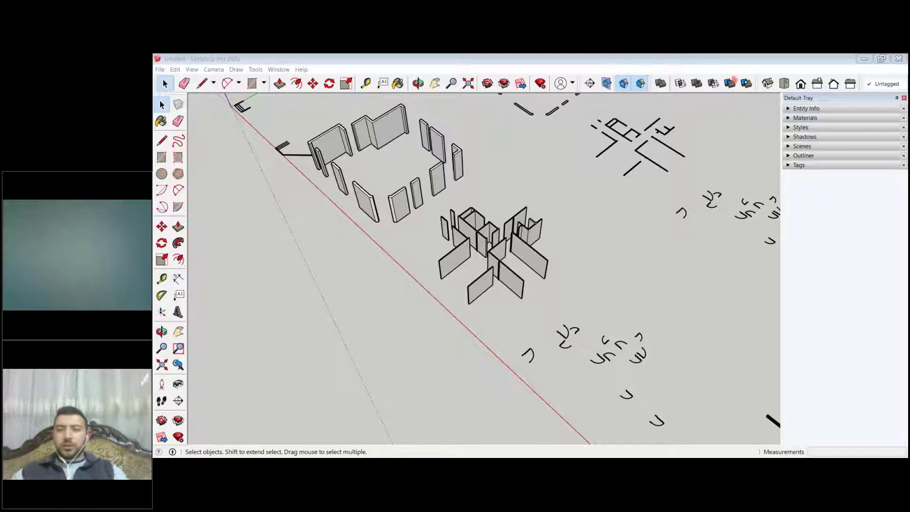
{"action": "left_click", "coordinate": [731, 59]}
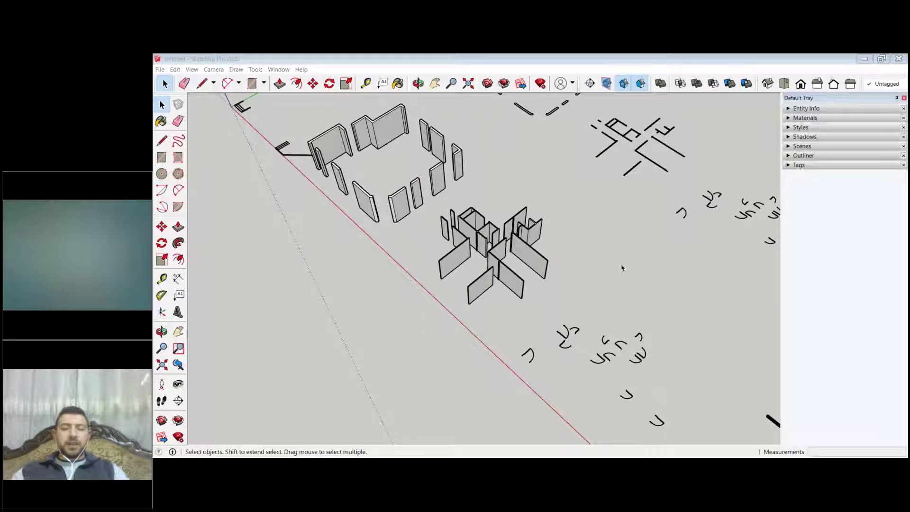
{"action": "scroll", "coordinate": [526, 256], "scroll_direction": "down", "scroll_amount": 3}
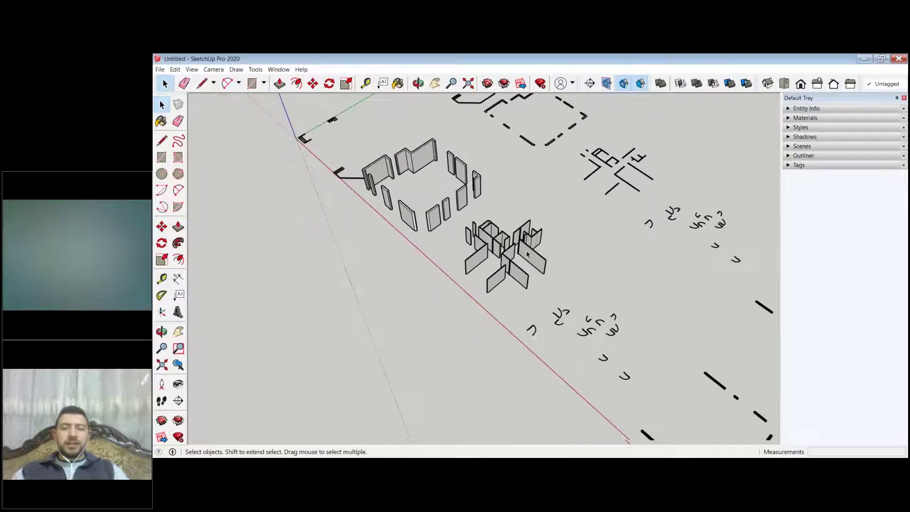
{"action": "scroll", "coordinate": [527, 255], "scroll_direction": "up", "scroll_amount": 4}
{"action": "scroll", "coordinate": [483, 333], "scroll_direction": "down", "scroll_amount": 2}
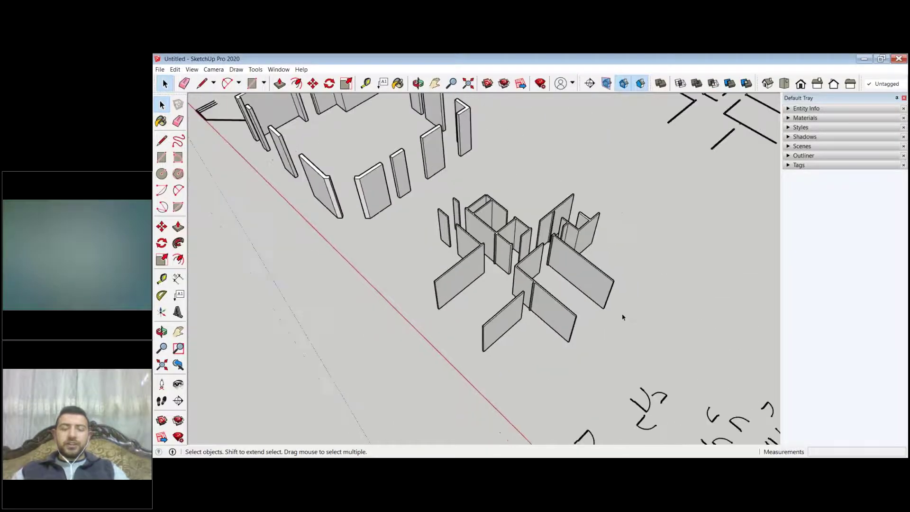
{"action": "scroll", "coordinate": [623, 317], "scroll_direction": "up", "scroll_amount": 3}
{"action": "mouse_move", "coordinate": [623, 317]}
{"action": "middle_mouse_down"}
{"action": "mouse_move", "coordinate": [575, 305]}
{"action": "mouse_move", "coordinate": [574, 291]}
{"action": "middle_mouse_up"}
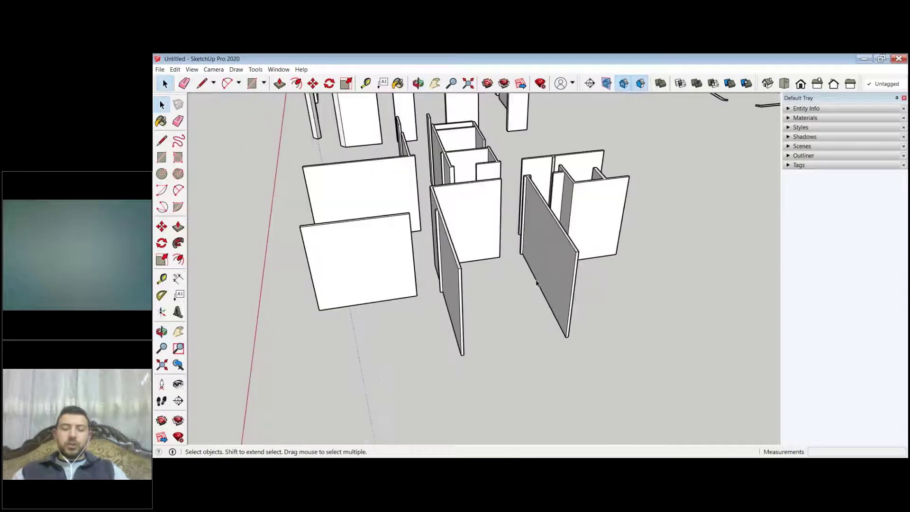
{"action": "scroll", "coordinate": [605, 341], "scroll_direction": "down", "scroll_amount": 3}
{"action": "middle_click_drag", "start_coordinate": [306, 209], "coordinate": [409, 209]}
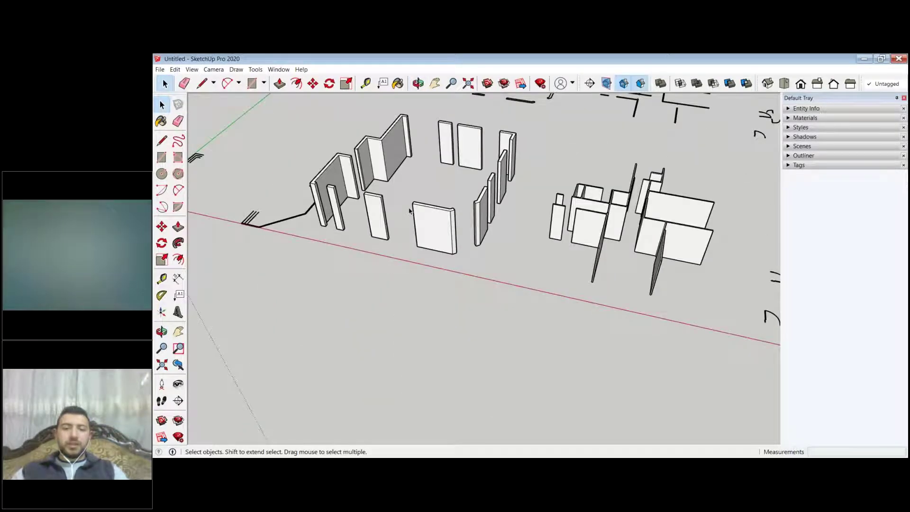
{"action": "scroll", "coordinate": [410, 211], "scroll_direction": "down", "scroll_amount": 3}
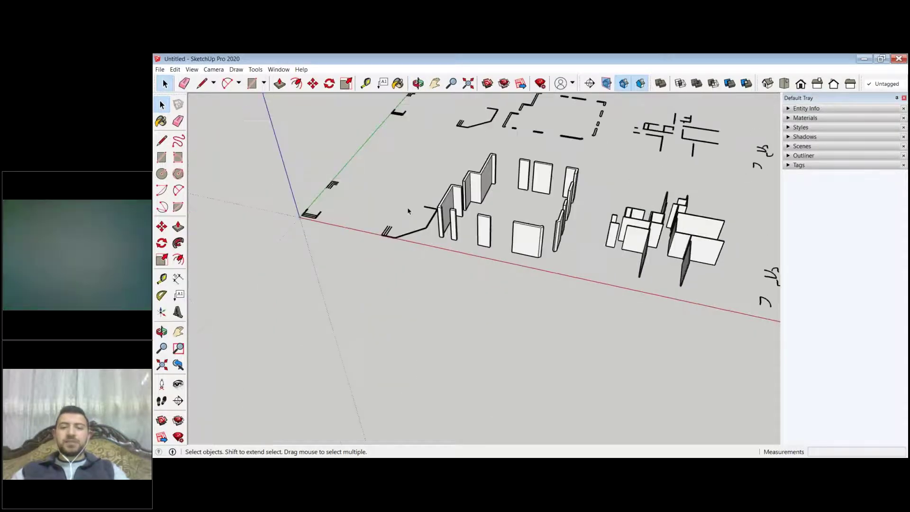
{"action": "scroll", "coordinate": [523, 274], "scroll_direction": "up", "scroll_amount": 6}
{"action": "double_click", "coordinate": [524, 274]}
{"action": "scroll", "coordinate": [524, 274], "scroll_direction": "down", "scroll_amount": 4}
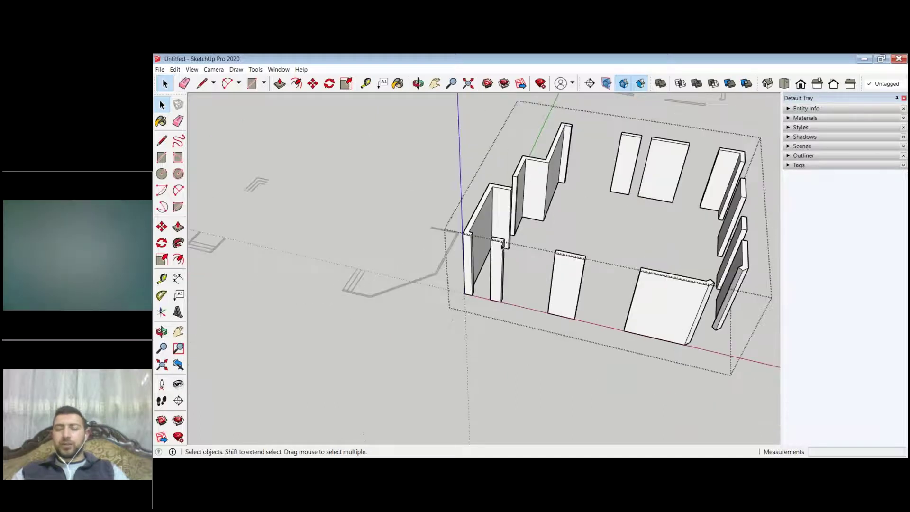
{"action": "scroll", "coordinate": [458, 231], "scroll_direction": "up", "scroll_amount": 1}
{"action": "scroll", "coordinate": [458, 231], "scroll_direction": "up", "scroll_amount": 4}
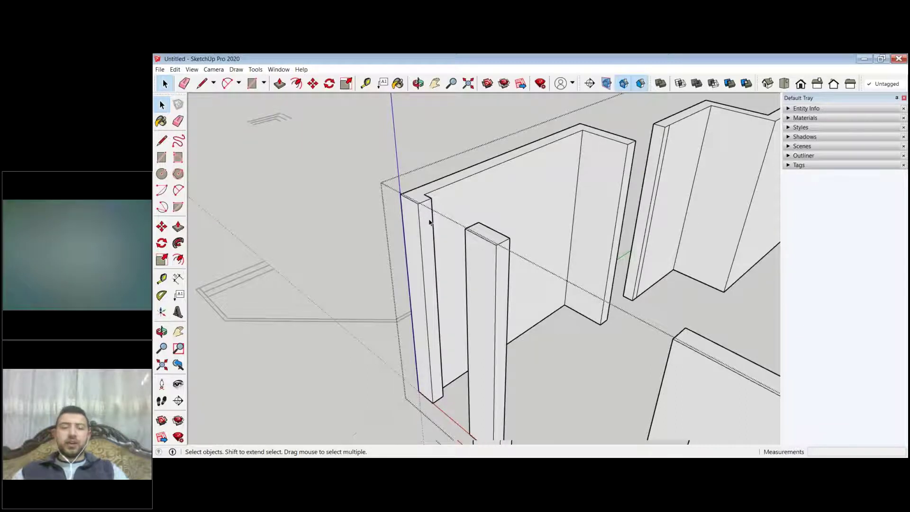
{"action": "scroll", "coordinate": [431, 237], "scroll_direction": "up", "scroll_amount": 1}
{"action": "scroll", "coordinate": [432, 250], "scroll_direction": "down", "scroll_amount": 3}
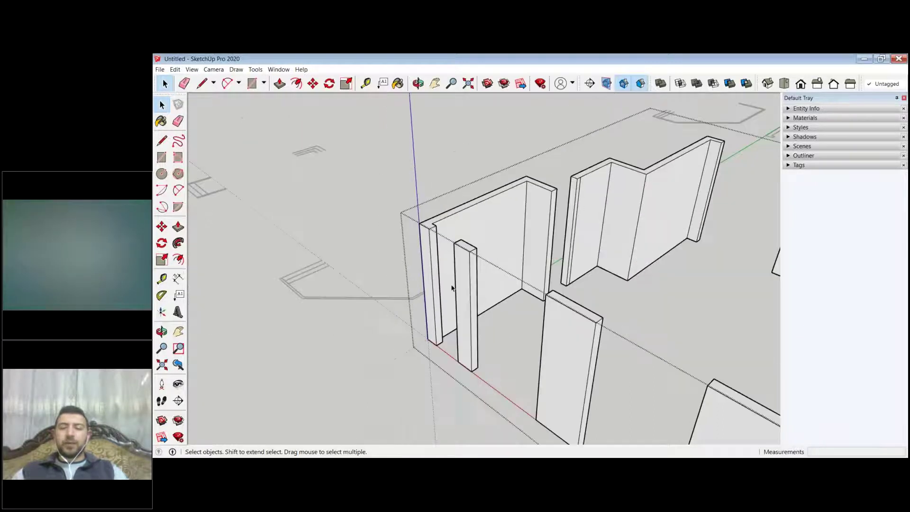
{"action": "scroll", "coordinate": [491, 294], "scroll_direction": "down", "scroll_amount": 5}
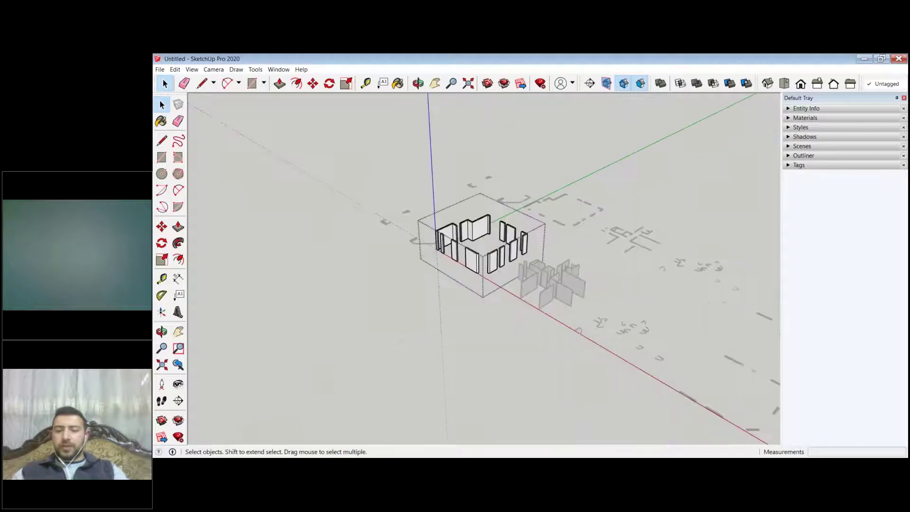
{"action": "scroll", "coordinate": [579, 336], "scroll_direction": "up", "scroll_amount": 2}
{"action": "scroll", "coordinate": [574, 349], "scroll_direction": "up", "scroll_amount": 3}
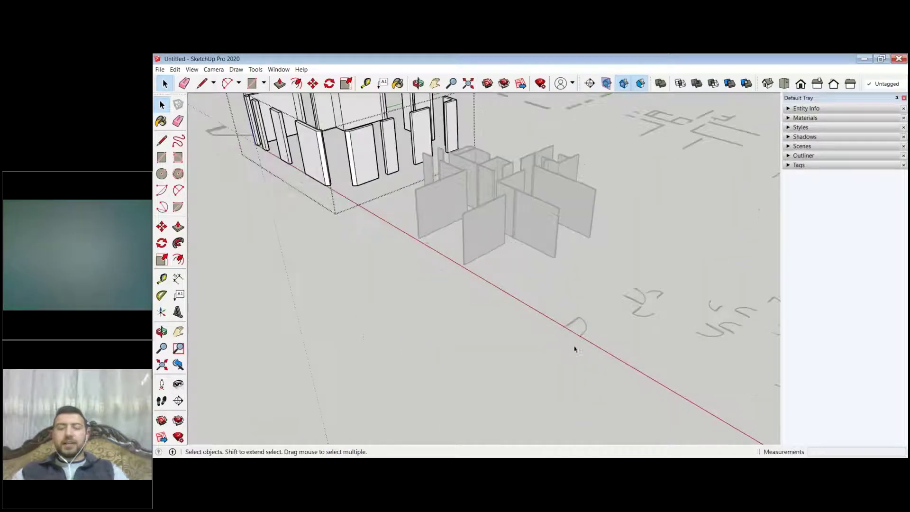
{"action": "scroll", "coordinate": [594, 339], "scroll_direction": "down", "scroll_amount": 3}
{"action": "scroll", "coordinate": [593, 337], "scroll_direction": "up", "scroll_amount": 1}
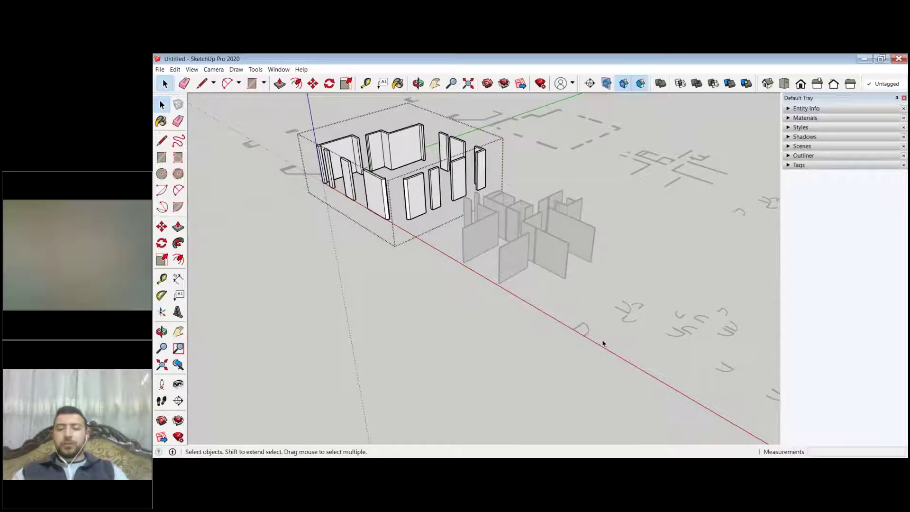
{"action": "scroll", "coordinate": [568, 327], "scroll_direction": "up", "scroll_amount": 1}
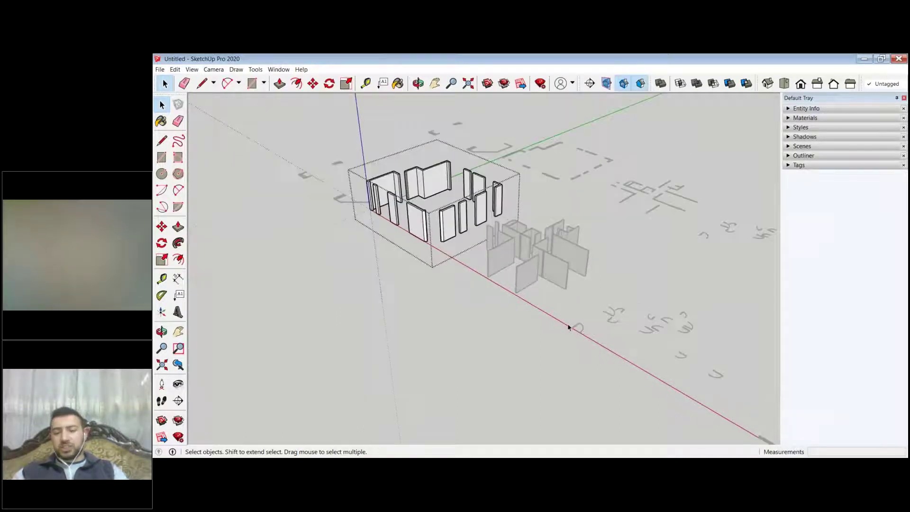
{"action": "scroll", "coordinate": [568, 327], "scroll_direction": "down", "scroll_amount": 2}
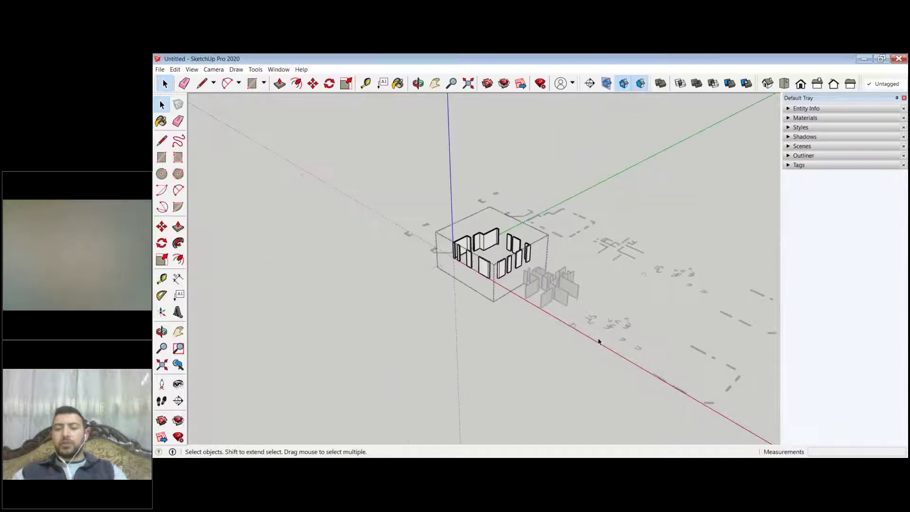
{"action": "scroll", "coordinate": [593, 289], "scroll_direction": "up", "scroll_amount": 1}
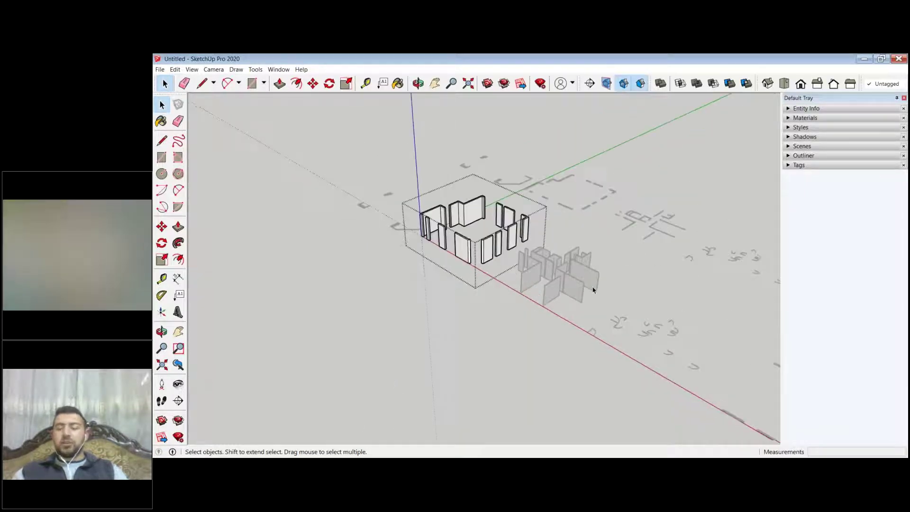
{"action": "scroll", "coordinate": [582, 353], "scroll_direction": "up", "scroll_amount": 1}
{"action": "scroll", "coordinate": [403, 213], "scroll_direction": "up", "scroll_amount": 3}
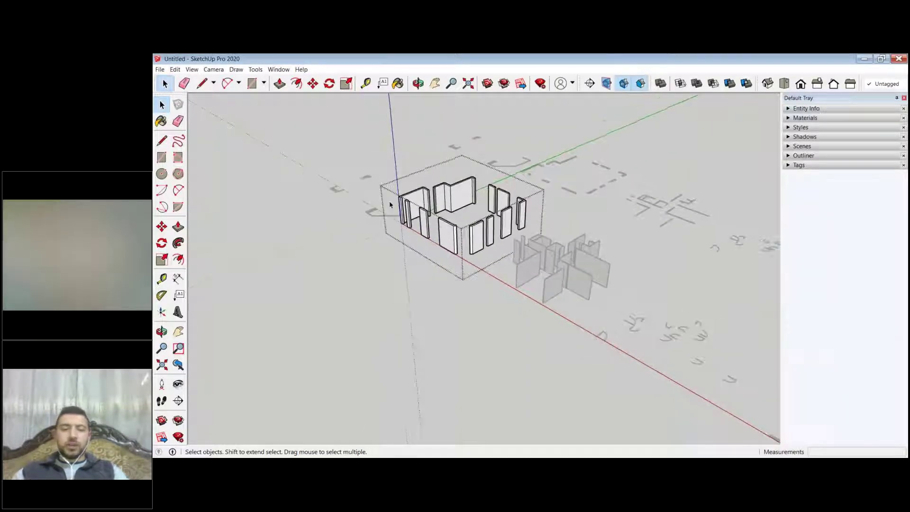
{"action": "scroll", "coordinate": [421, 221], "scroll_direction": "up", "scroll_amount": 6}
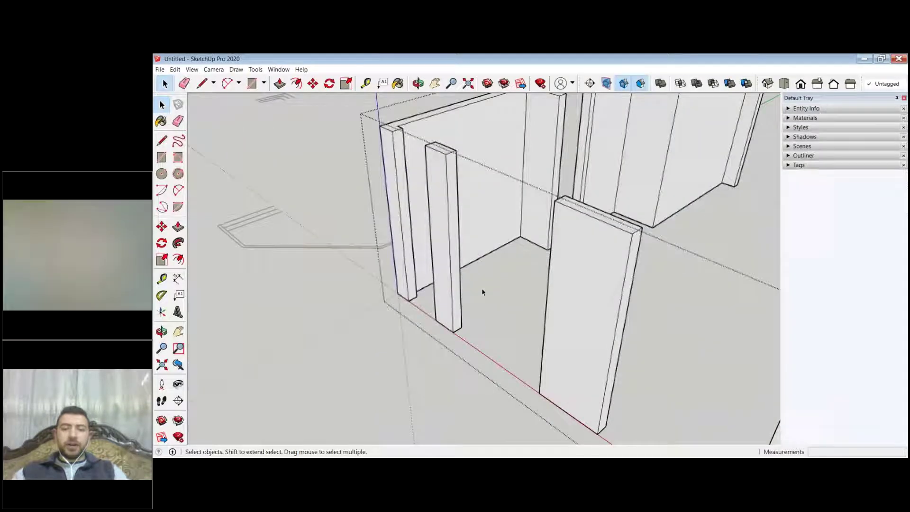
{"action": "scroll", "coordinate": [512, 283], "scroll_direction": "down", "scroll_amount": 4}
{"action": "scroll", "coordinate": [534, 230], "scroll_direction": "up", "scroll_amount": 2}
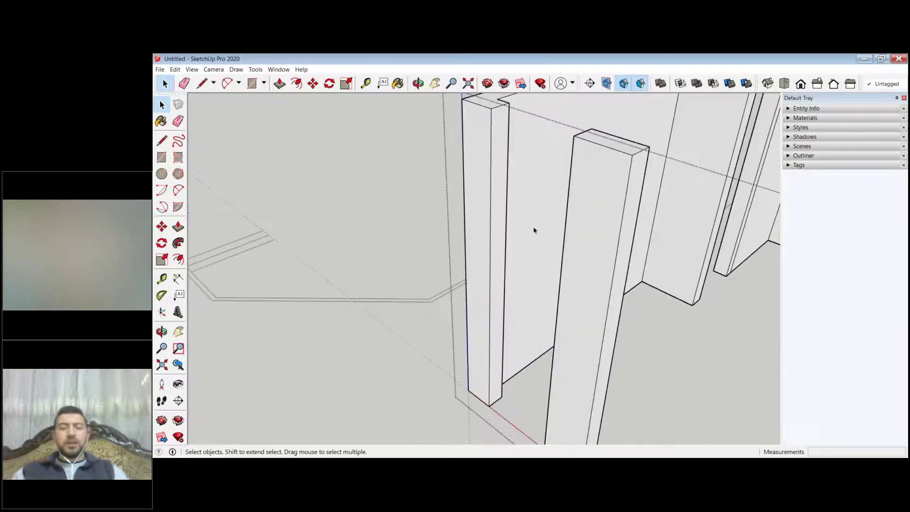
{"action": "scroll", "coordinate": [564, 240], "scroll_direction": "down", "scroll_amount": 2}
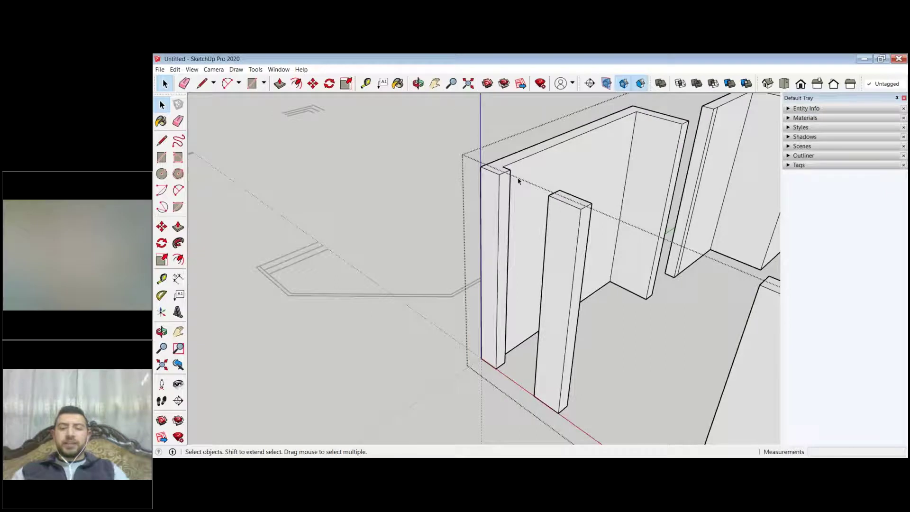
{"action": "scroll", "coordinate": [518, 181], "scroll_direction": "down", "scroll_amount": 1}
Step: Select the short top edge of a wall post, then abandon Move and clear the selection
{"action": "scroll", "coordinate": [517, 180], "scroll_direction": "up", "scroll_amount": 2}
{"action": "left_click", "coordinate": [506, 199]}
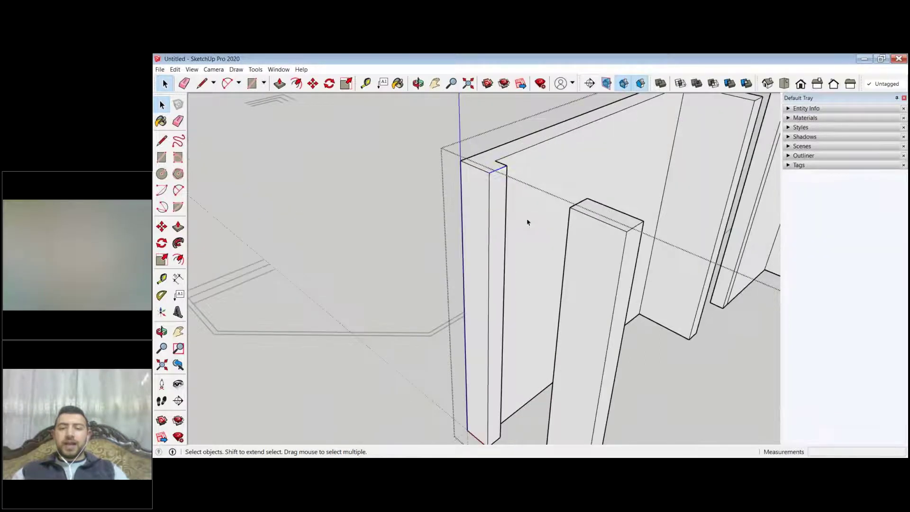
{"action": "left_click", "coordinate": [498, 170]}
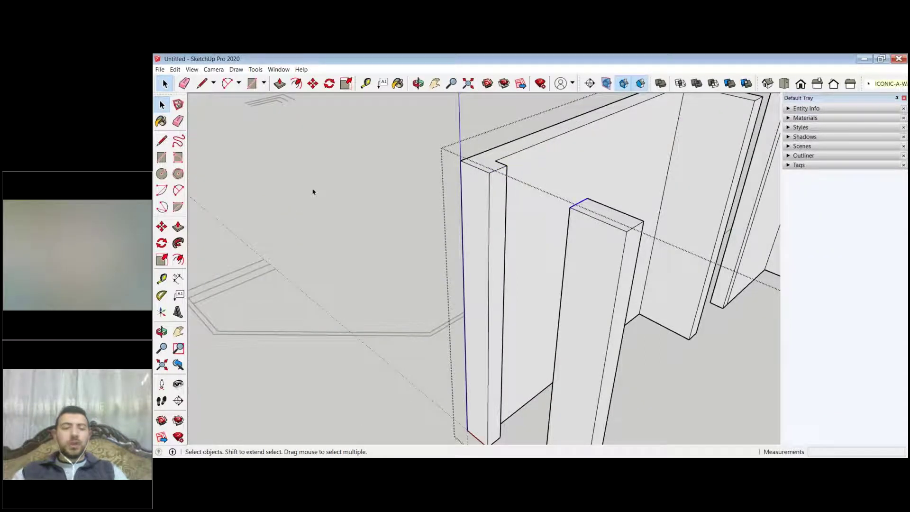
{"action": "key", "text": "m"}
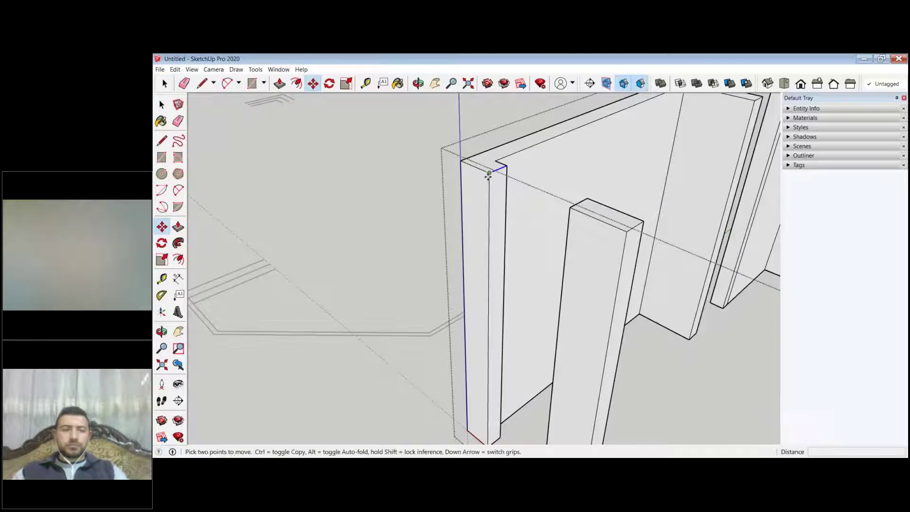
{"action": "left_click", "coordinate": [161, 104]}
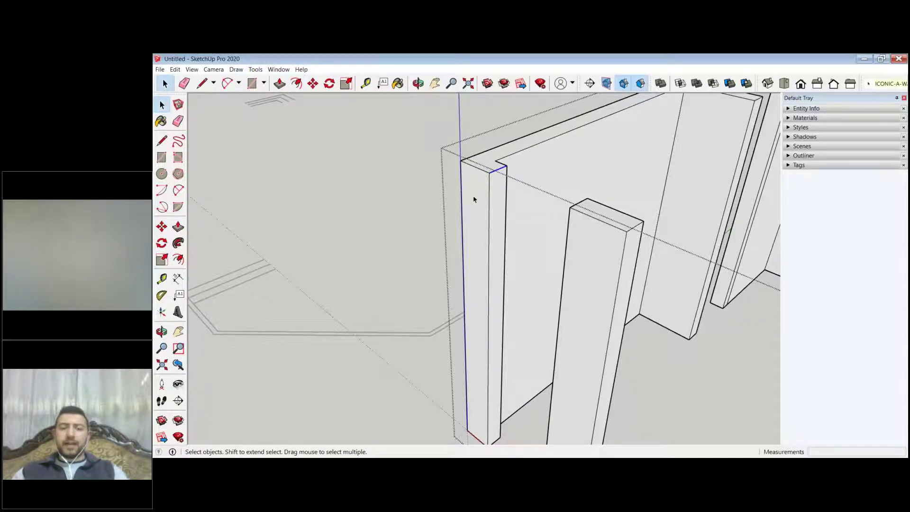
{"action": "left_click", "coordinate": [398, 194]}
{"action": "scroll", "coordinate": [381, 245], "scroll_direction": "down", "scroll_amount": 3}
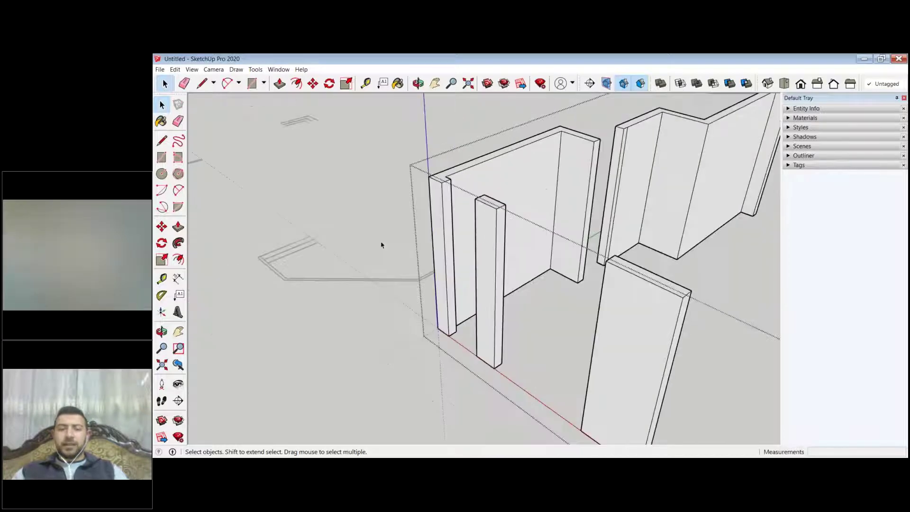
{"action": "scroll", "coordinate": [381, 245], "scroll_direction": "down", "scroll_amount": 3}
{"action": "scroll", "coordinate": [530, 255], "scroll_direction": "up", "scroll_amount": 2}
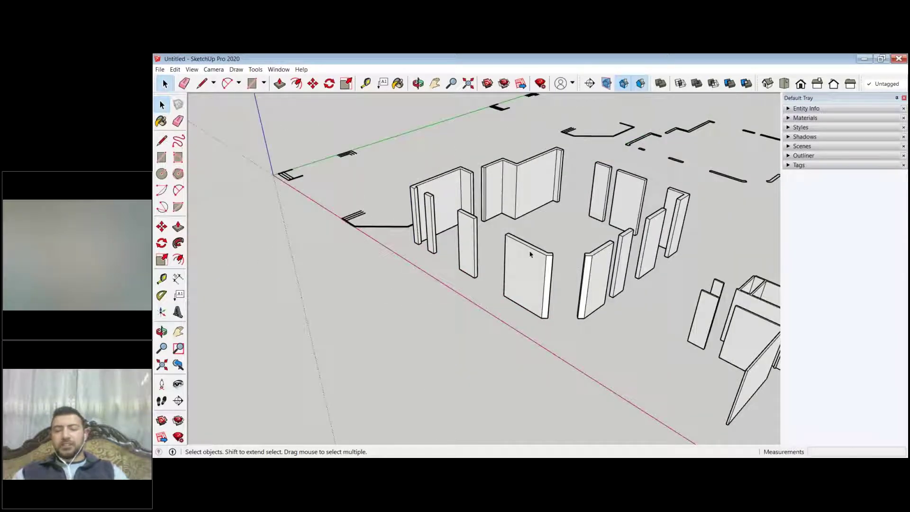
Step: Enter the walls group for editing and pick the short top edge at a wall end for moving
{"action": "double_click", "coordinate": [530, 254]}
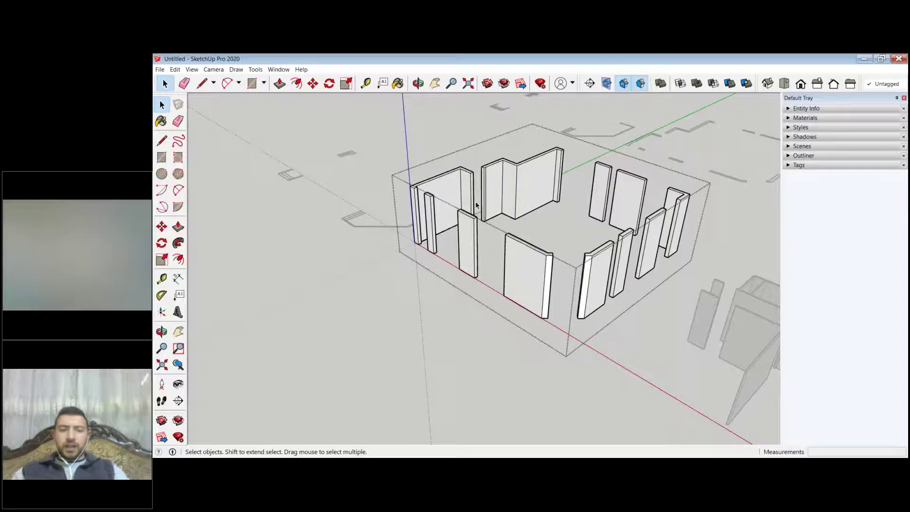
{"action": "scroll", "coordinate": [476, 204], "scroll_direction": "up", "scroll_amount": 2}
{"action": "scroll", "coordinate": [475, 205], "scroll_direction": "up", "scroll_amount": 4}
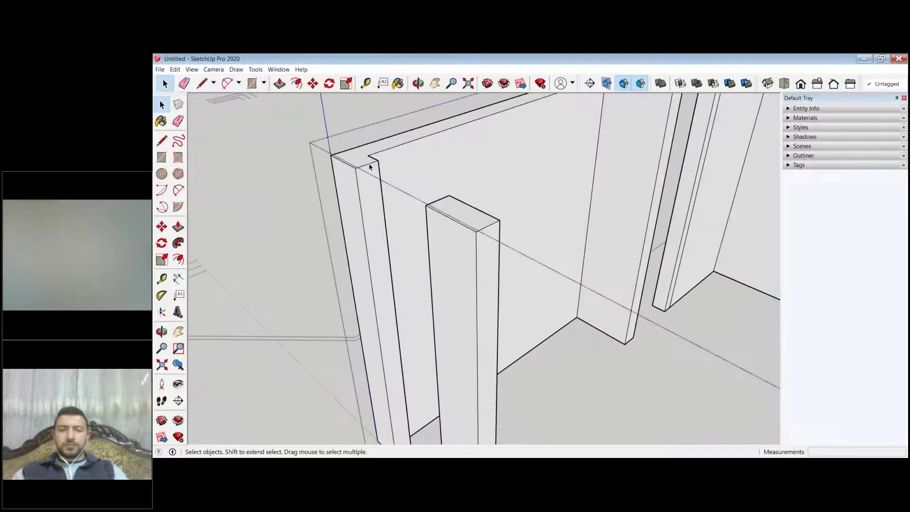
{"action": "scroll", "coordinate": [328, 183], "scroll_direction": "down", "scroll_amount": 3}
{"action": "scroll", "coordinate": [328, 183], "scroll_direction": "down", "scroll_amount": 1}
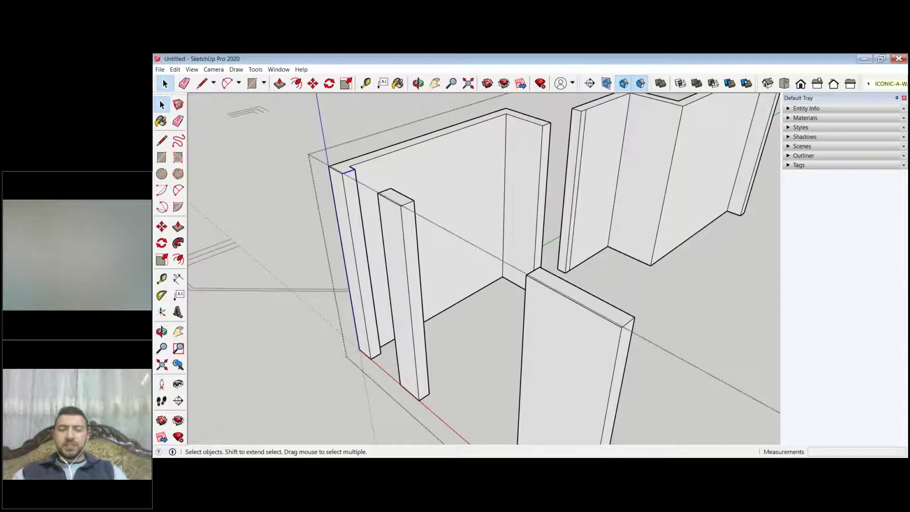
{"action": "middle_click_drag", "start_coordinate": [328, 184], "coordinate": [375, 237]}
{"action": "scroll", "coordinate": [524, 175], "scroll_direction": "up", "scroll_amount": 4}
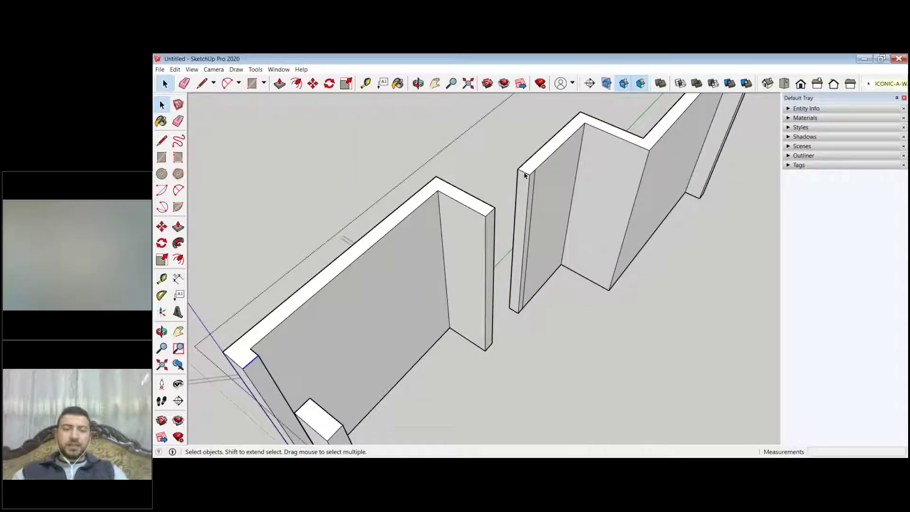
{"action": "left_click", "coordinate": [524, 174]}
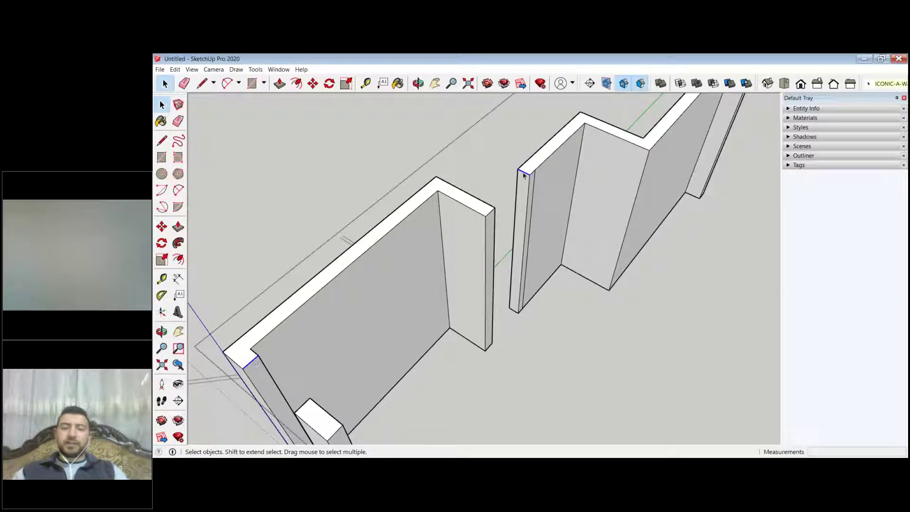
{"action": "left_click", "coordinate": [161, 227]}
Step: Try moving the wall's top corner down the wall, then cancel the copy
{"action": "scroll", "coordinate": [575, 128], "scroll_direction": "down", "scroll_amount": 3}
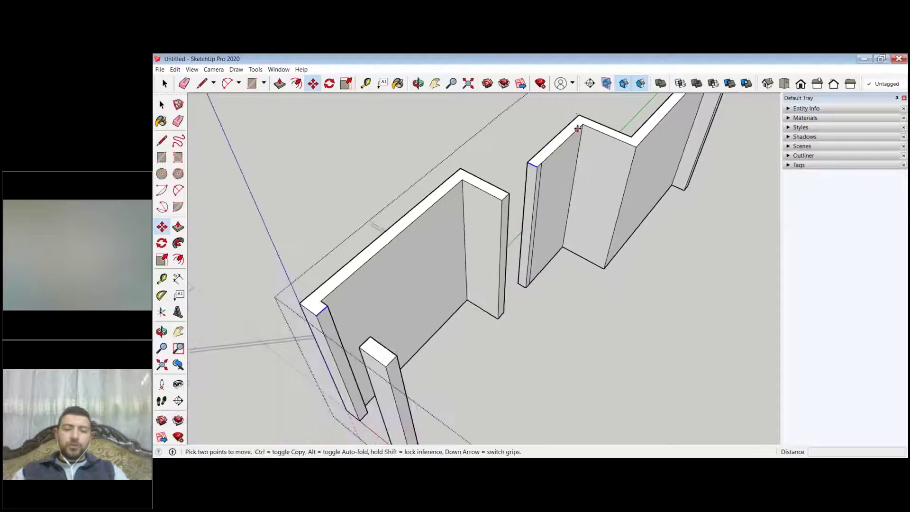
{"action": "scroll", "coordinate": [409, 273], "scroll_direction": "down", "scroll_amount": 2}
{"action": "scroll", "coordinate": [409, 273], "scroll_direction": "up", "scroll_amount": 3}
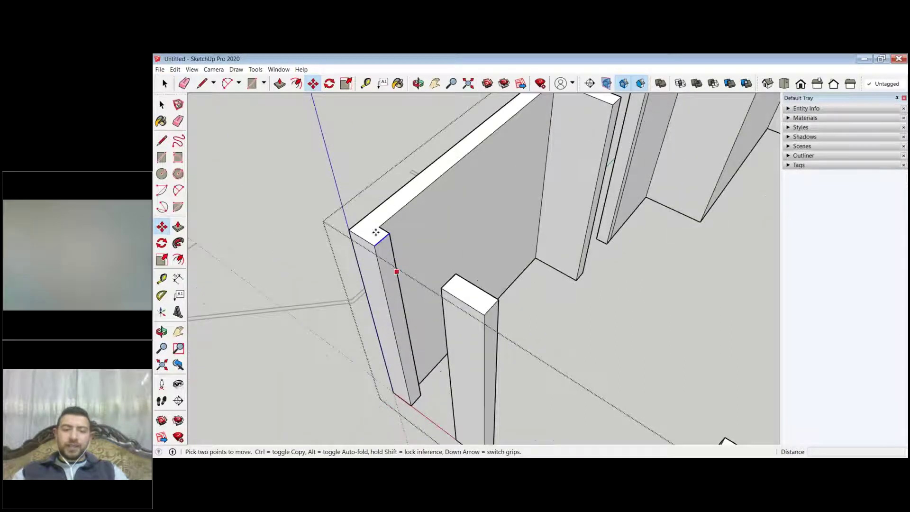
{"action": "left_click", "coordinate": [382, 209]}
{"action": "left_click", "coordinate": [385, 273]}
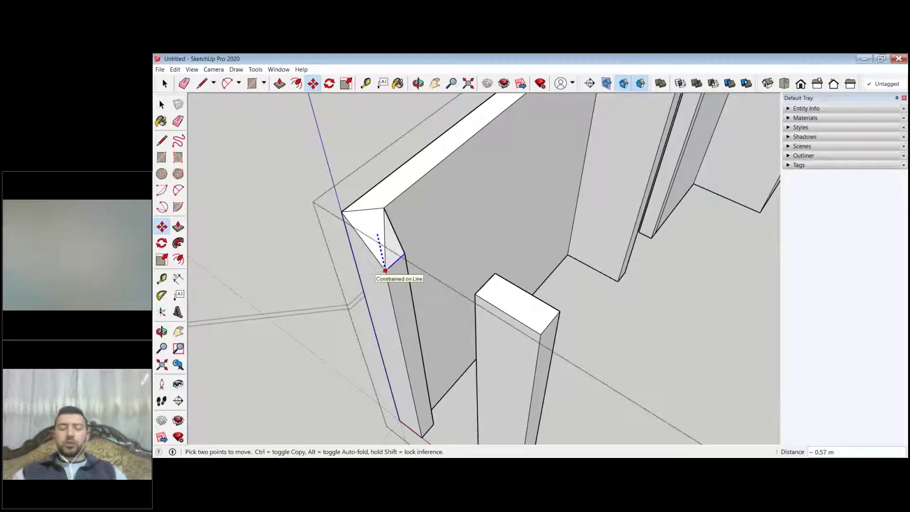
{"action": "key", "text": "ctrl"}
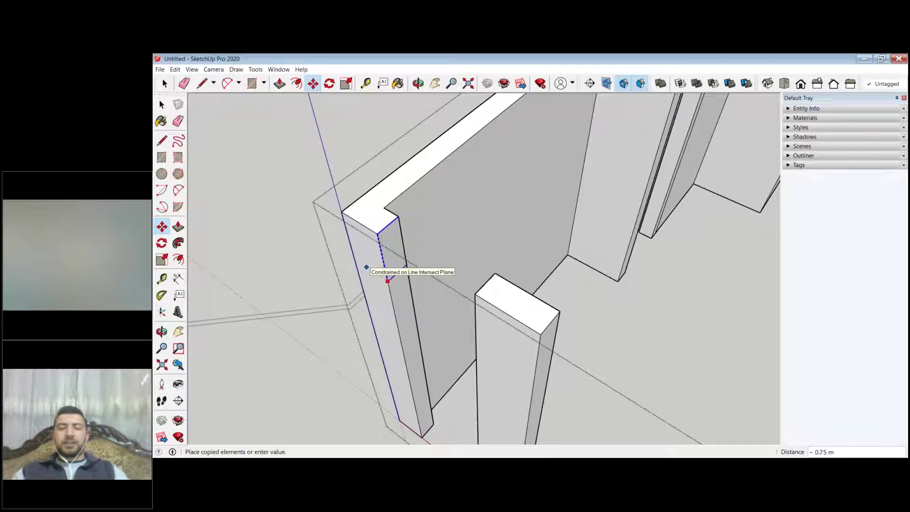
{"action": "key", "text": "Escape"}
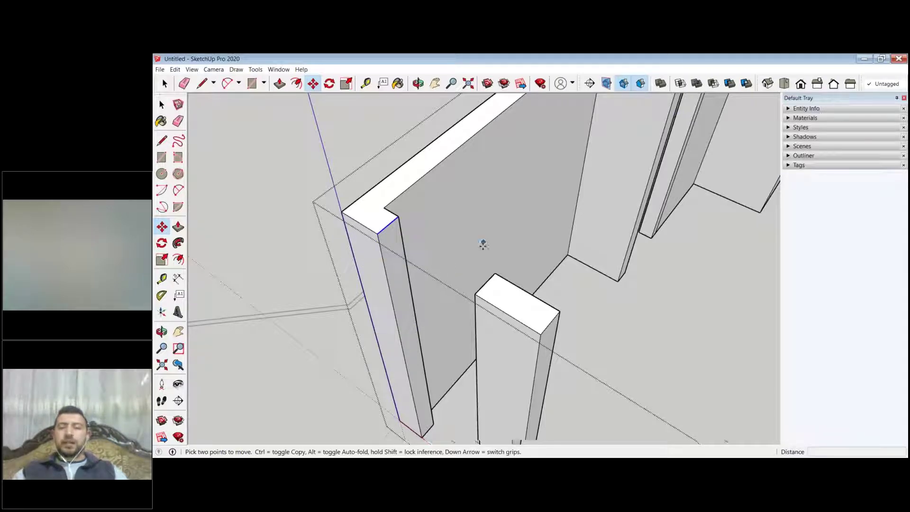
Step: Copy the wall end's top edge 2.8 m down the blue axis
{"action": "scroll", "coordinate": [483, 244], "scroll_direction": "down", "scroll_amount": 2}
{"action": "scroll", "coordinate": [427, 226], "scroll_direction": "down", "scroll_amount": 1}
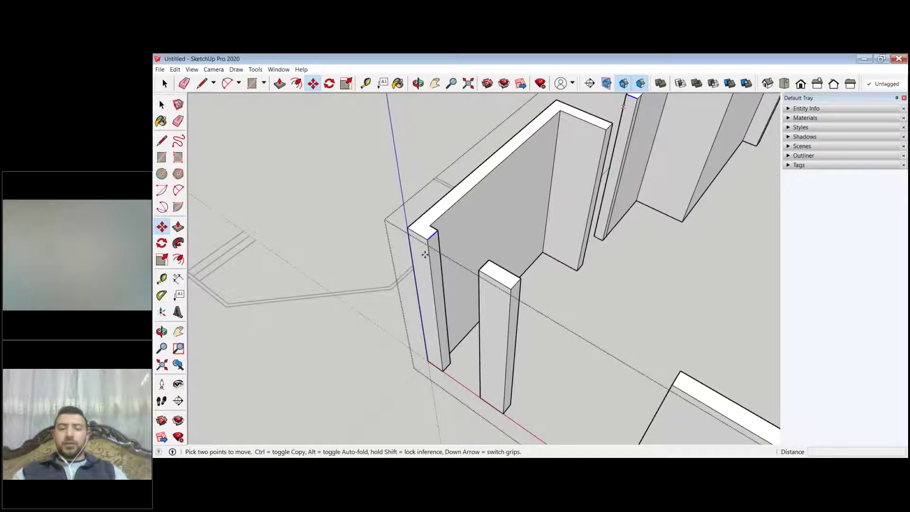
{"action": "scroll", "coordinate": [425, 254], "scroll_direction": "up", "scroll_amount": 2}
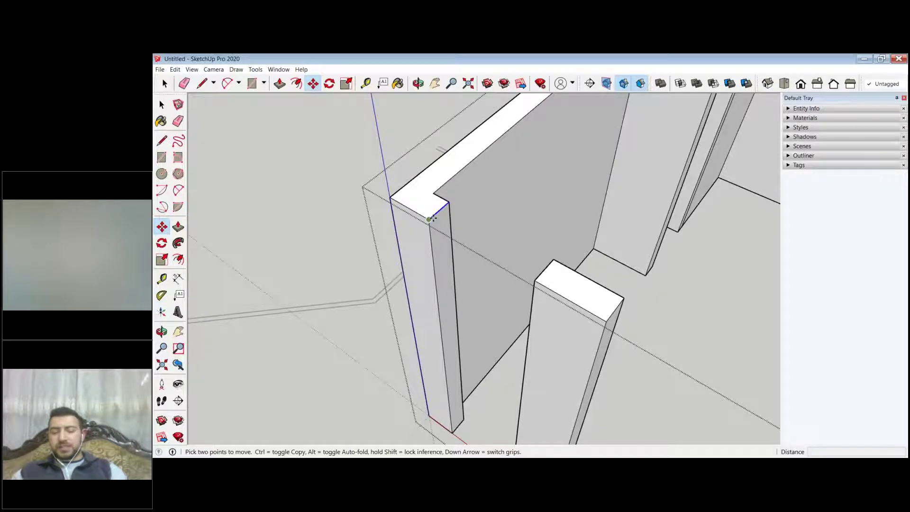
{"action": "left_click", "coordinate": [429, 219]}
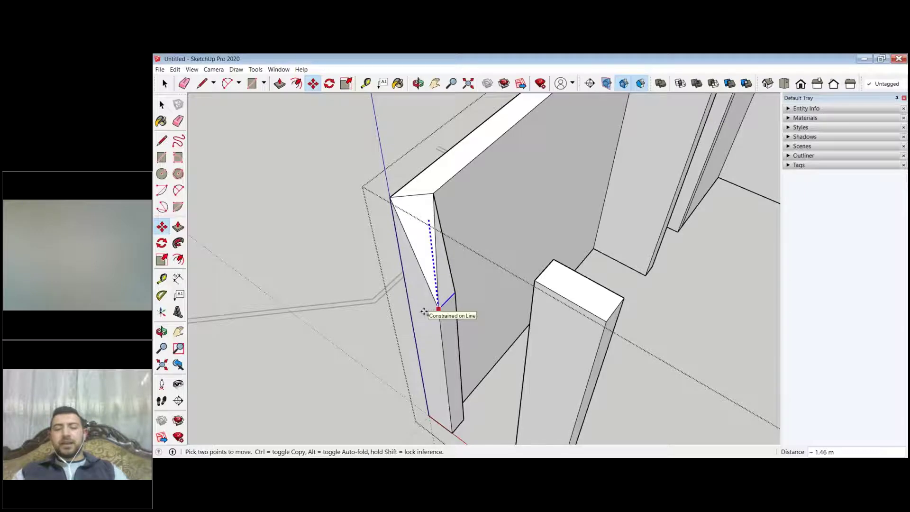
{"action": "key", "text": "ctrl"}
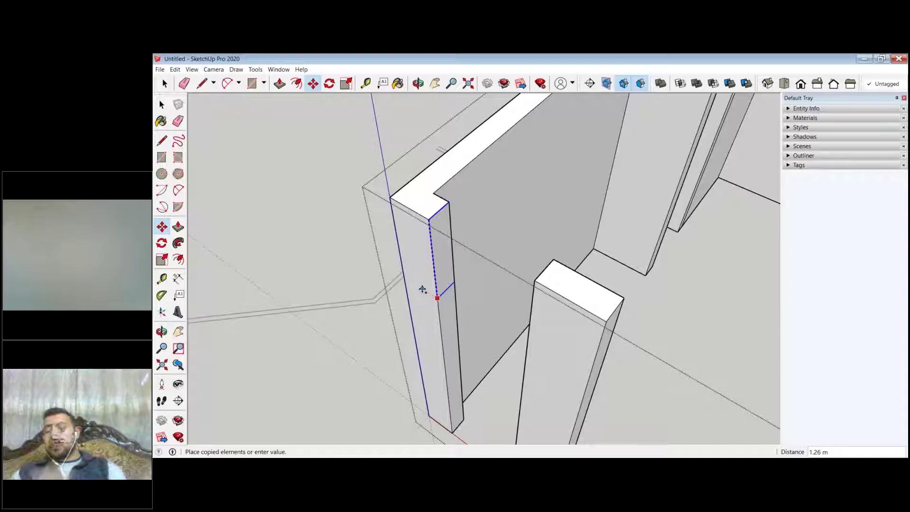
{"action": "type", "text": "2.8"}
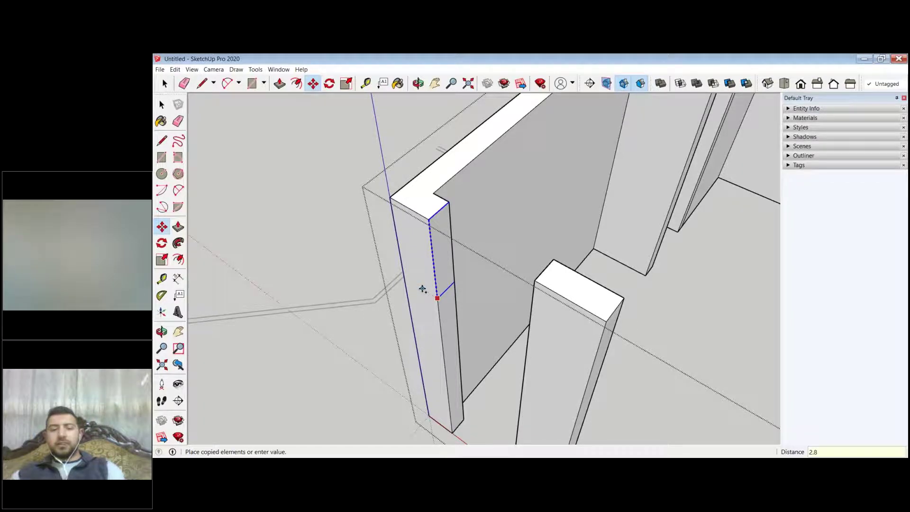
{"action": "key", "text": "Return"}
Step: Push/pull the split wall end's lower face back 1.20 m, opening a doorway under the header
{"action": "scroll", "coordinate": [434, 204], "scroll_direction": "down", "scroll_amount": 2}
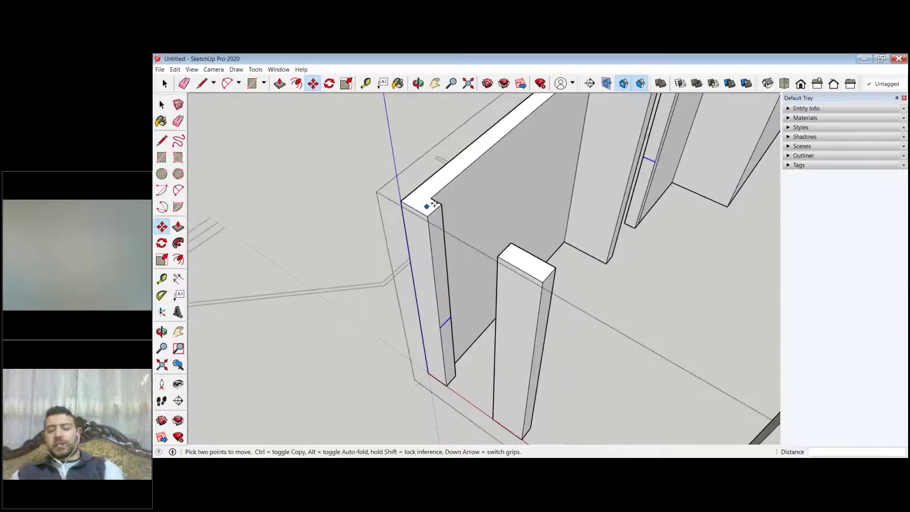
{"action": "scroll", "coordinate": [474, 319], "scroll_direction": "down", "scroll_amount": 3}
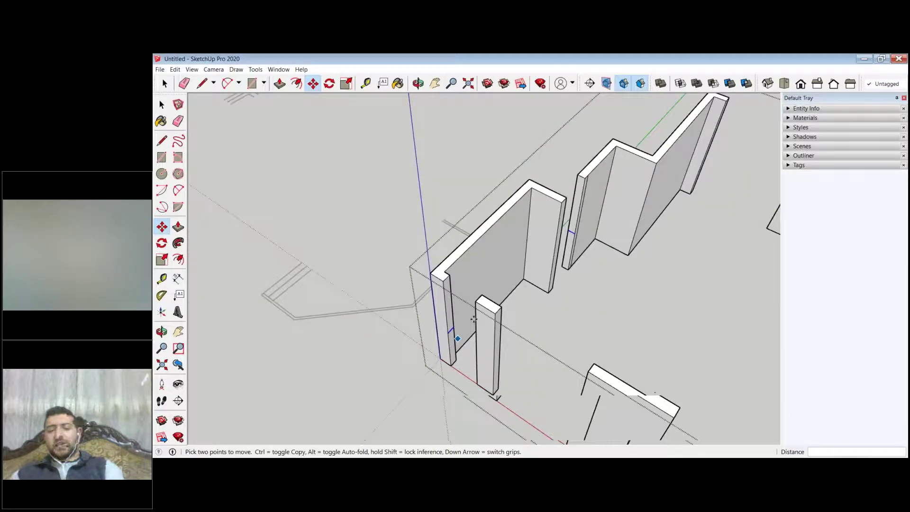
{"action": "scroll", "coordinate": [473, 319], "scroll_direction": "up", "scroll_amount": 3}
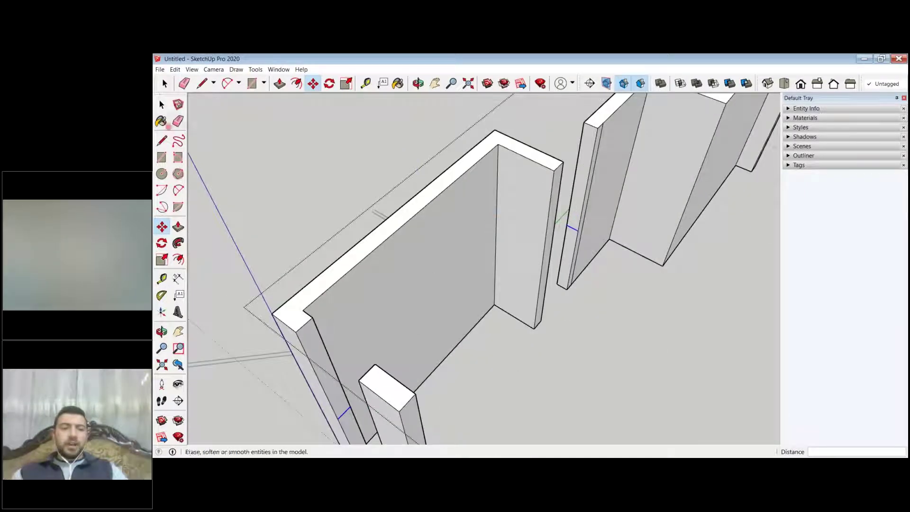
{"action": "left_click", "coordinate": [178, 227]}
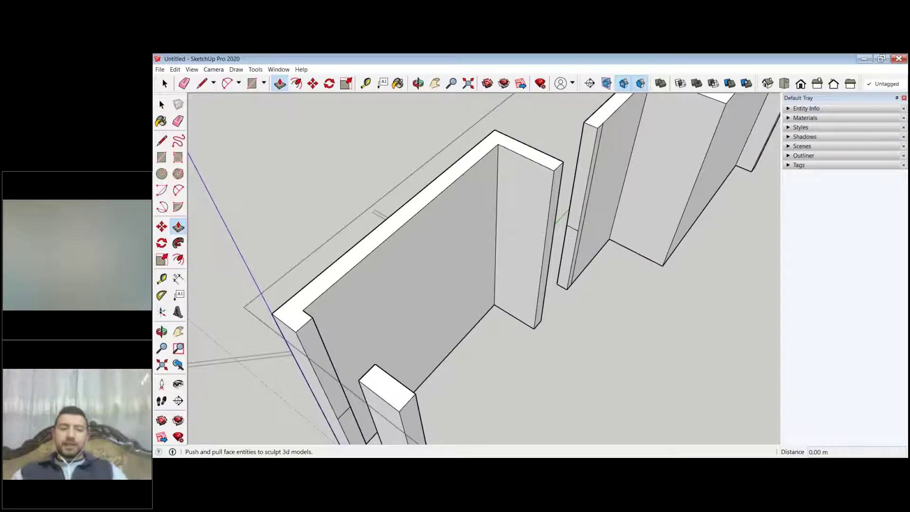
{"action": "scroll", "coordinate": [454, 122], "scroll_direction": "down", "scroll_amount": 1}
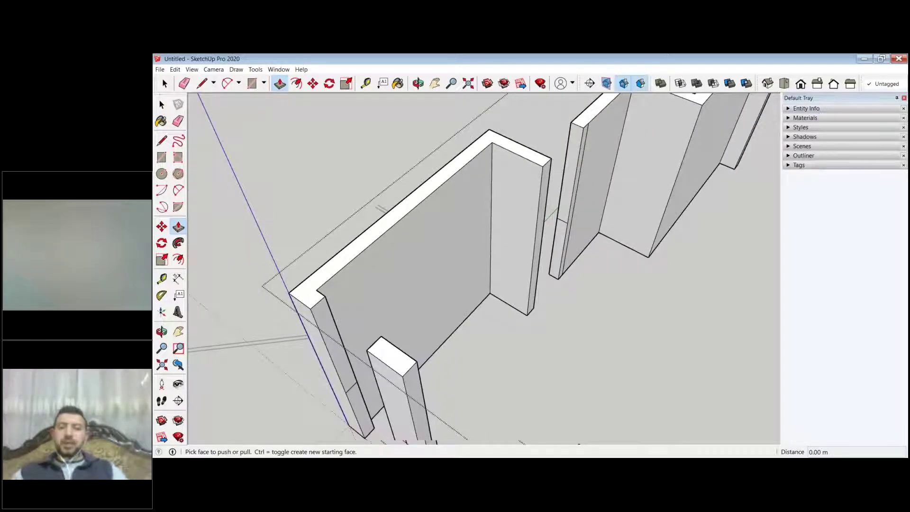
{"action": "scroll", "coordinate": [390, 298], "scroll_direction": "up", "scroll_amount": 3}
{"action": "left_click", "coordinate": [390, 298]}
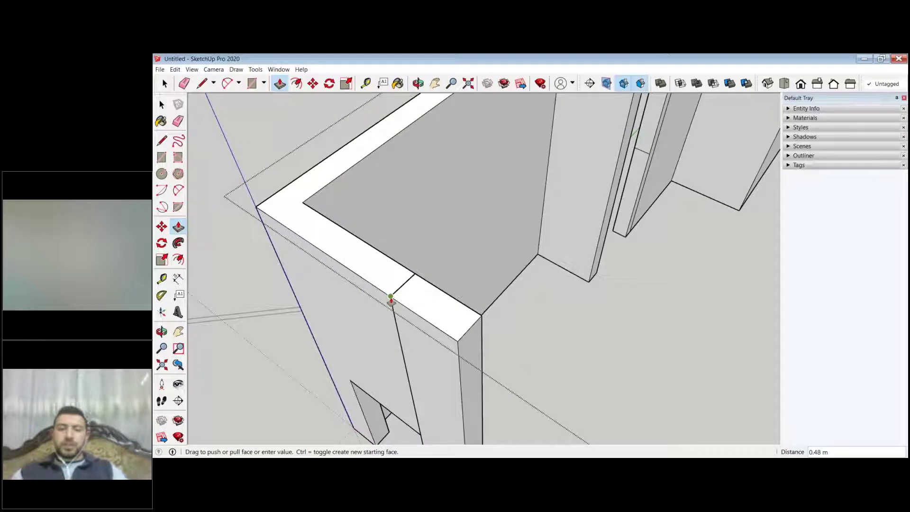
{"action": "left_click", "coordinate": [390, 298]}
{"action": "scroll", "coordinate": [379, 392], "scroll_direction": "down", "scroll_amount": 4}
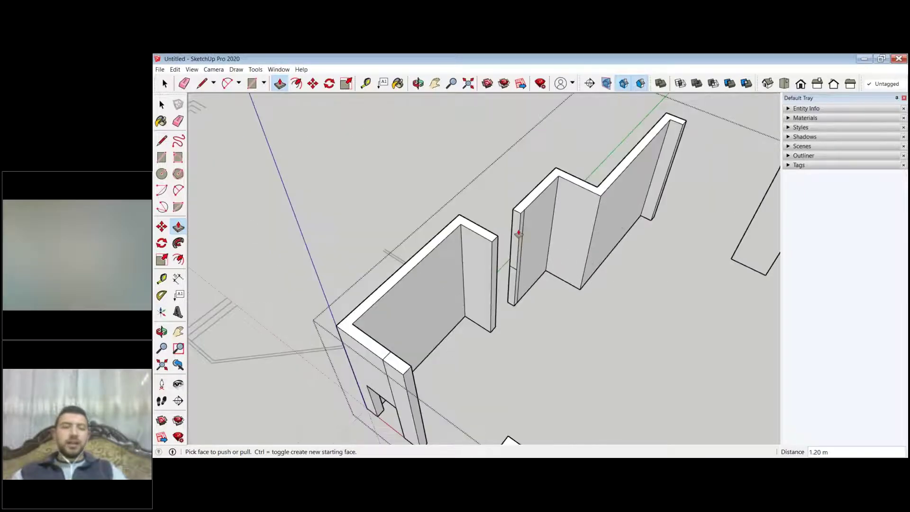
{"action": "scroll", "coordinate": [519, 233], "scroll_direction": "up", "scroll_amount": 3}
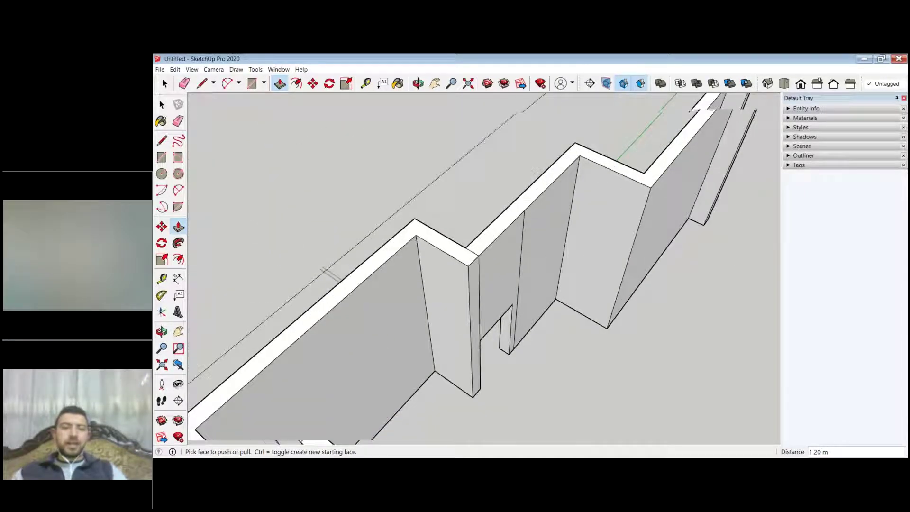
Step: Erase the stray vertical seams beside and above the door opening, then orbit to review
{"action": "scroll", "coordinate": [504, 211], "scroll_direction": "down", "scroll_amount": 3}
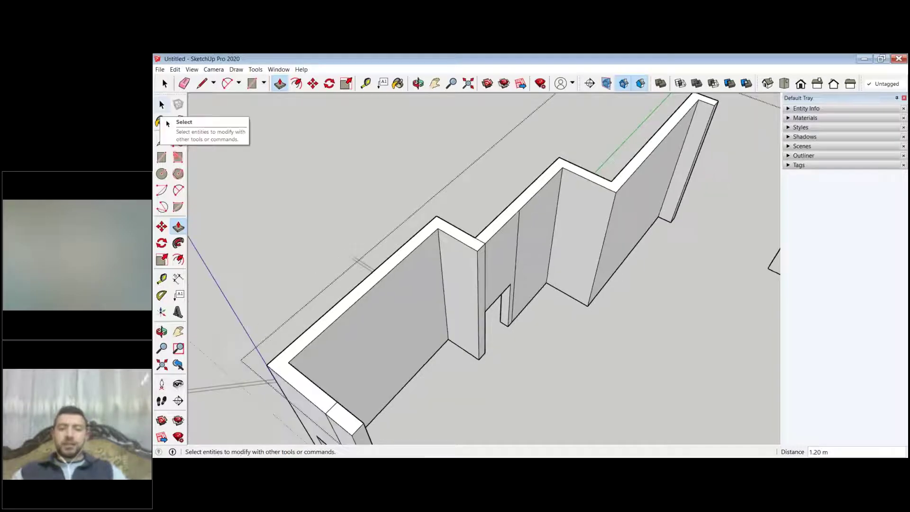
{"action": "left_click", "coordinate": [178, 121]}
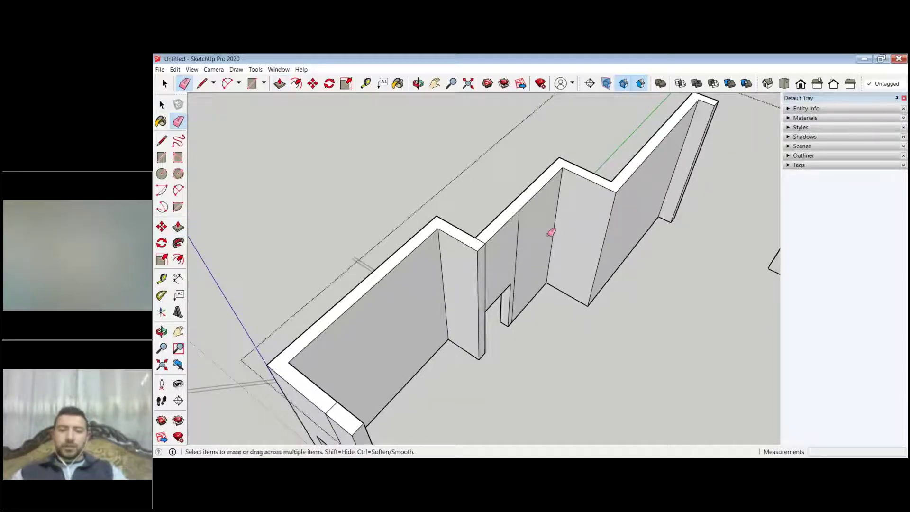
{"action": "scroll", "coordinate": [550, 232], "scroll_direction": "up", "scroll_amount": 3}
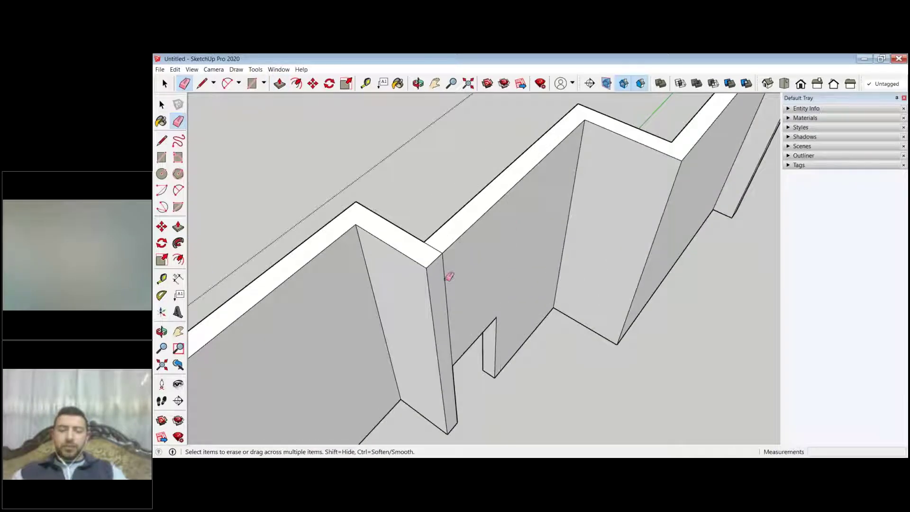
{"action": "left_click", "coordinate": [446, 272]}
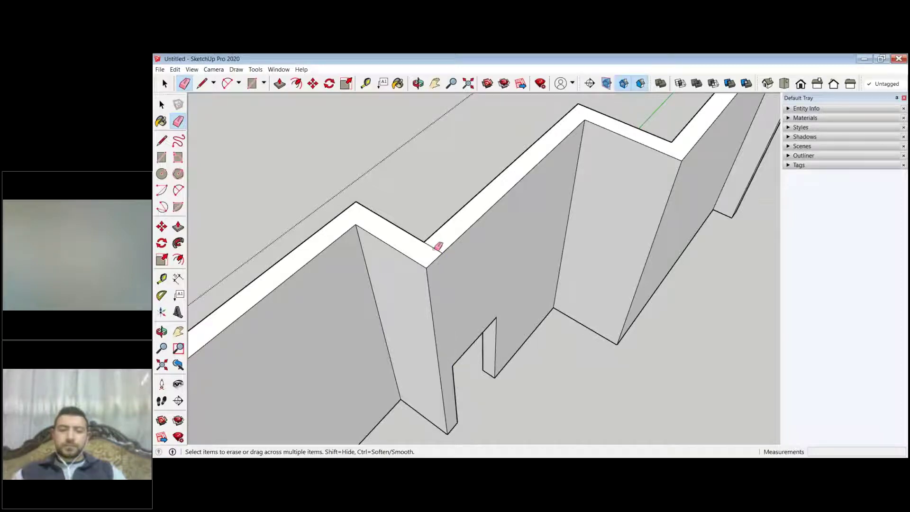
{"action": "scroll", "coordinate": [587, 209], "scroll_direction": "down", "scroll_amount": 5}
{"action": "scroll", "coordinate": [493, 268], "scroll_direction": "up", "scroll_amount": 5}
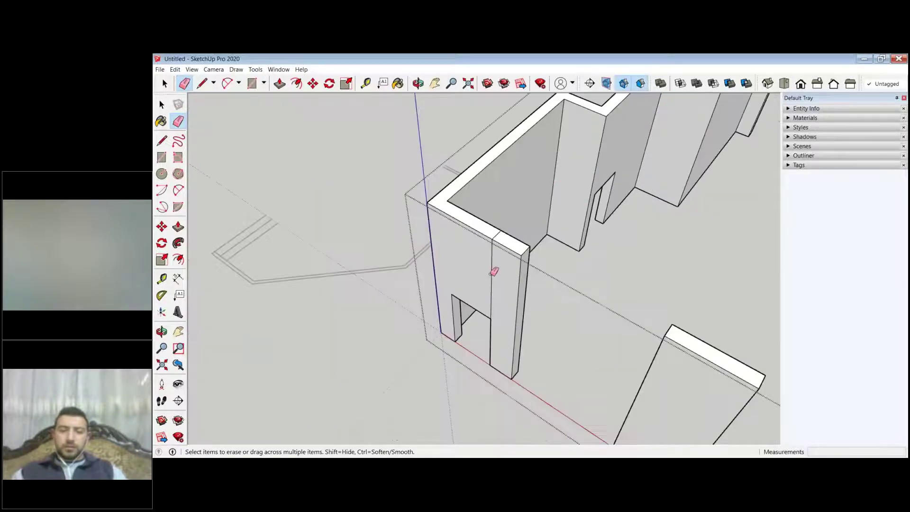
{"action": "left_click", "coordinate": [491, 255]}
{"action": "mouse_move", "coordinate": [513, 225]}
{"action": "middle_mouse_down"}
{"action": "mouse_move", "coordinate": [450, 258]}
{"action": "mouse_move", "coordinate": [379, 237]}
{"action": "middle_mouse_up"}
{"action": "mouse_move", "coordinate": [455, 189]}
{"action": "middle_mouse_down"}
{"action": "mouse_move", "coordinate": [629, 270]}
{"action": "mouse_move", "coordinate": [616, 265]}
{"action": "middle_mouse_up"}
{"action": "mouse_move", "coordinate": [686, 252]}
{"action": "middle_mouse_down"}
{"action": "mouse_move", "coordinate": [561, 246]}
{"action": "mouse_move", "coordinate": [673, 237]}
{"action": "mouse_move", "coordinate": [664, 232]}
{"action": "middle_mouse_up"}
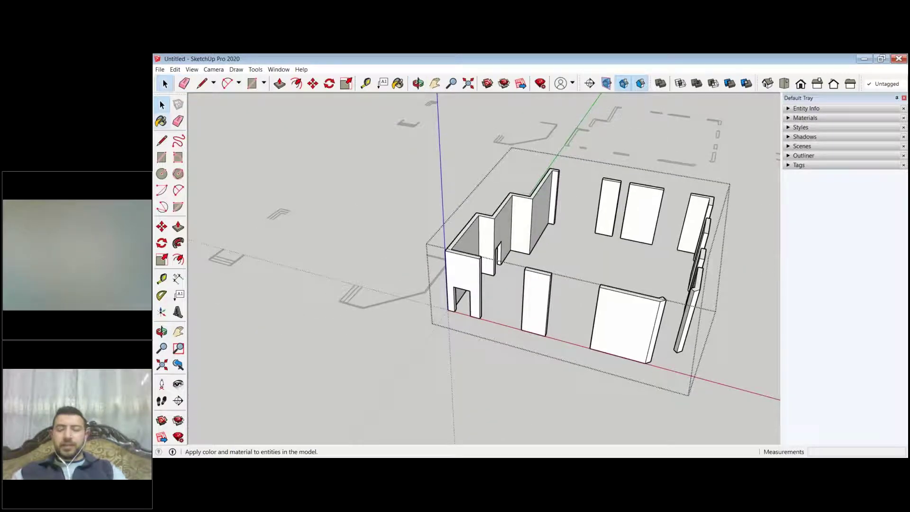
{"action": "scroll", "coordinate": [362, 314], "scroll_direction": "down", "scroll_amount": 5}
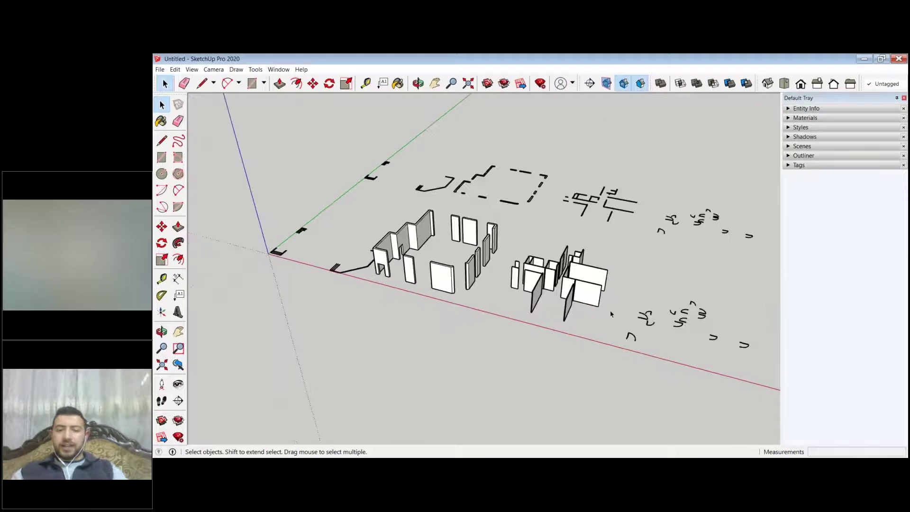
Step: Open the wall group for editing and select its large wall face
{"action": "scroll", "coordinate": [611, 314], "scroll_direction": "up", "scroll_amount": 5}
{"action": "double_click", "coordinate": [605, 304]}
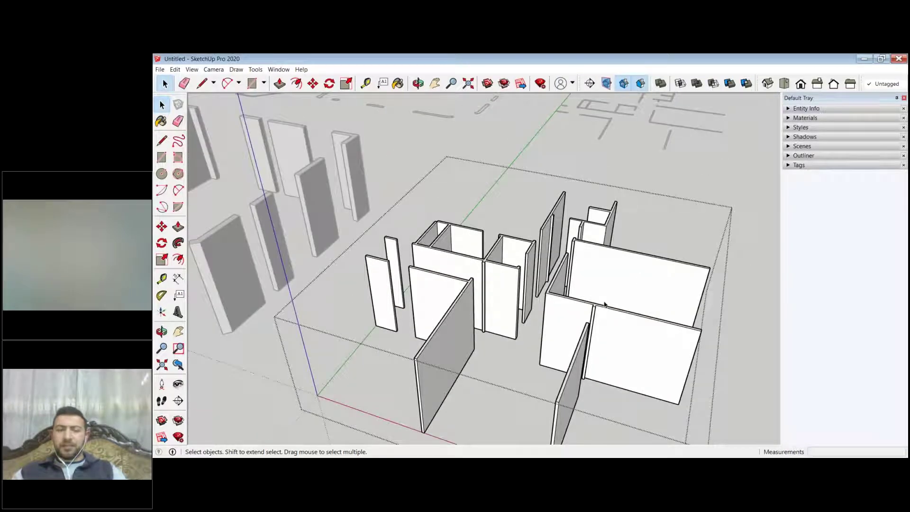
{"action": "middle_click_drag", "start_coordinate": [605, 304], "coordinate": [424, 333]}
{"action": "scroll", "coordinate": [423, 334], "scroll_direction": "up", "scroll_amount": 5}
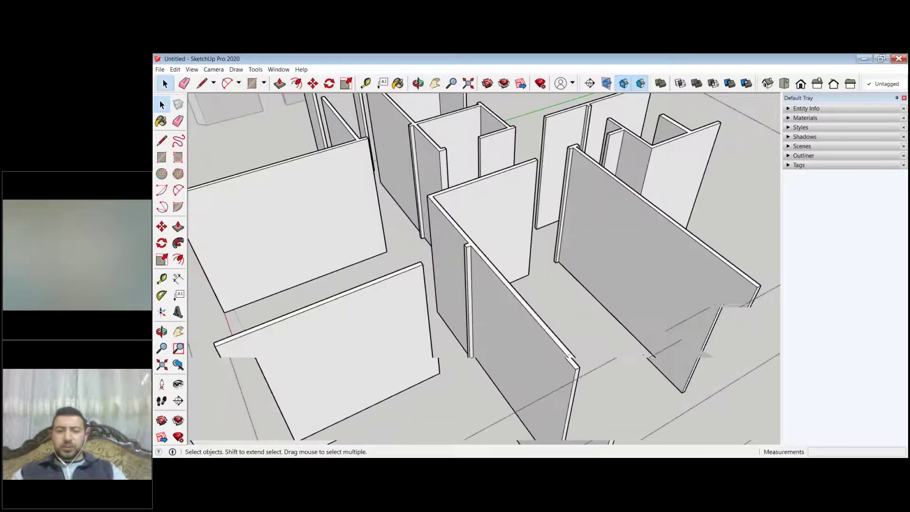
{"action": "scroll", "coordinate": [510, 295], "scroll_direction": "down", "scroll_amount": 5}
{"action": "scroll", "coordinate": [510, 295], "scroll_direction": "up", "scroll_amount": 2}
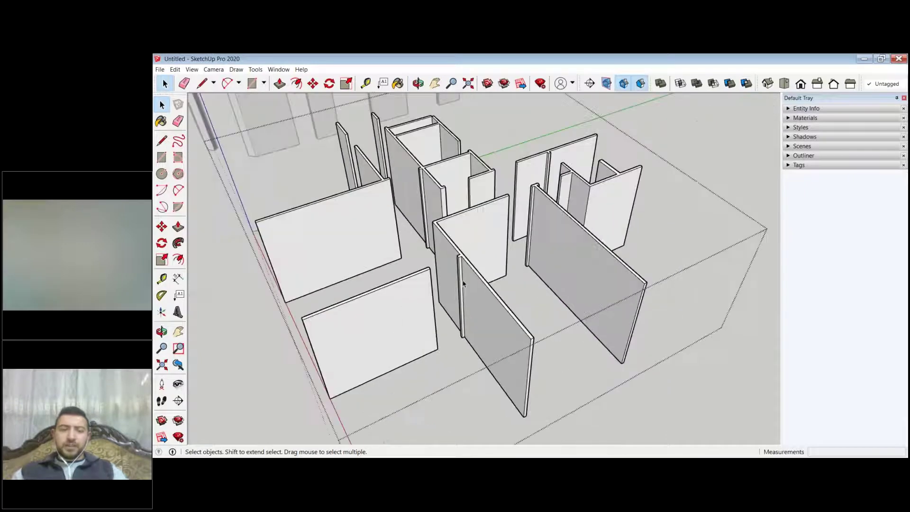
{"action": "scroll", "coordinate": [463, 284], "scroll_direction": "up", "scroll_amount": 5}
{"action": "scroll", "coordinate": [459, 253], "scroll_direction": "down", "scroll_amount": 3}
{"action": "left_click", "coordinate": [484, 270]}
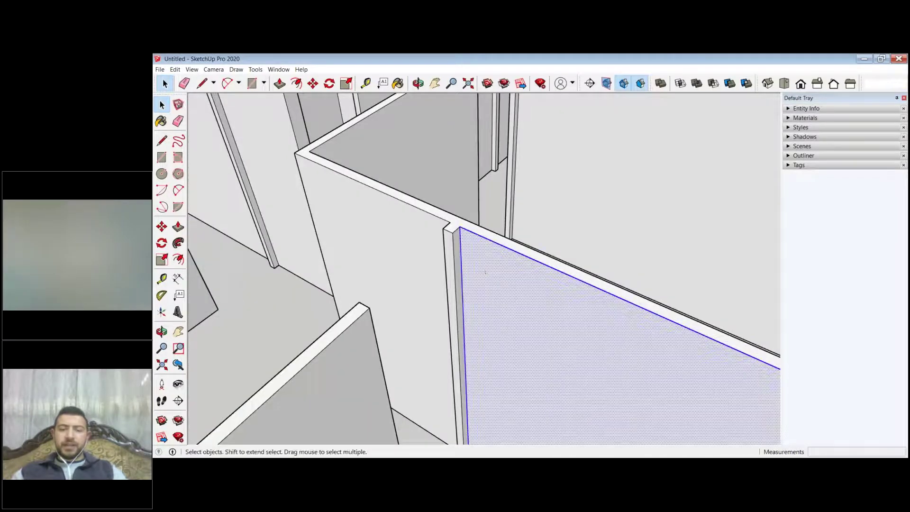
{"action": "scroll", "coordinate": [484, 272], "scroll_direction": "down", "scroll_amount": 5}
{"action": "scroll", "coordinate": [526, 233], "scroll_direction": "down", "scroll_amount": 3}
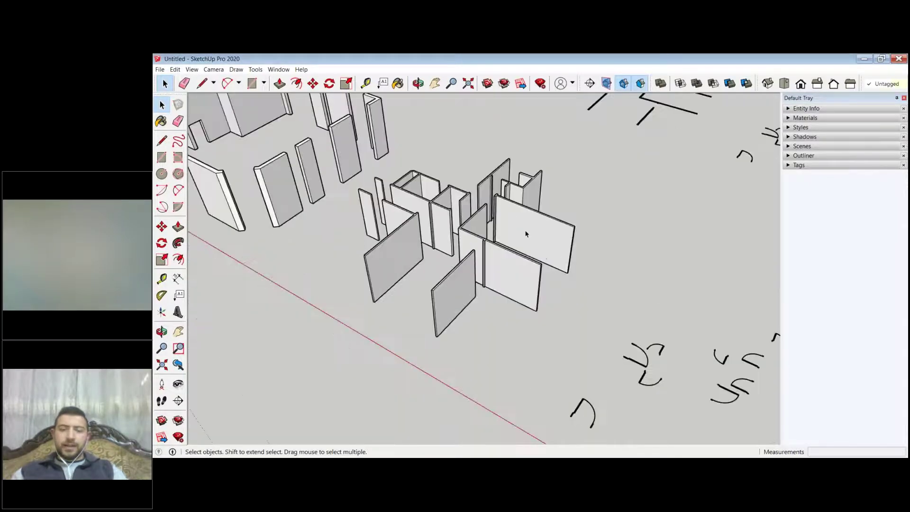
Step: Enter the central wall group for editing and switch to the Move tool
{"action": "double_click", "coordinate": [489, 257]}
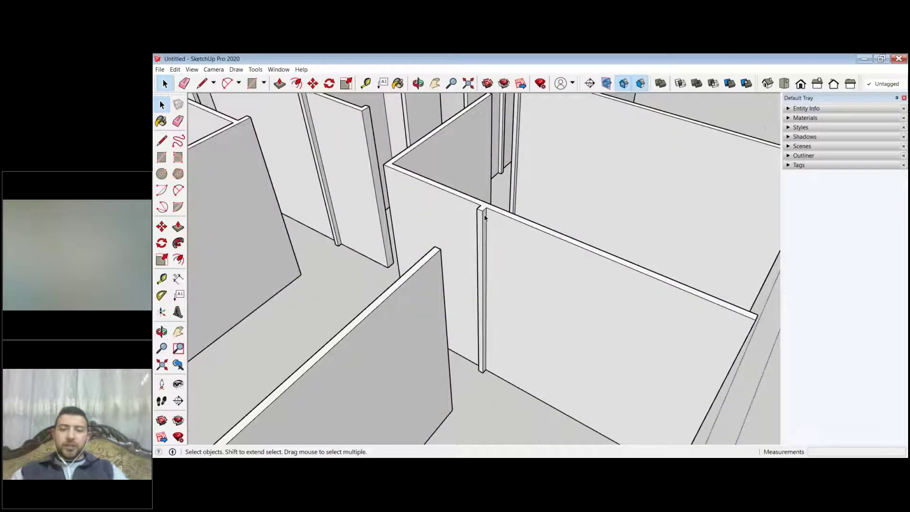
{"action": "scroll", "coordinate": [484, 217], "scroll_direction": "up", "scroll_amount": 3}
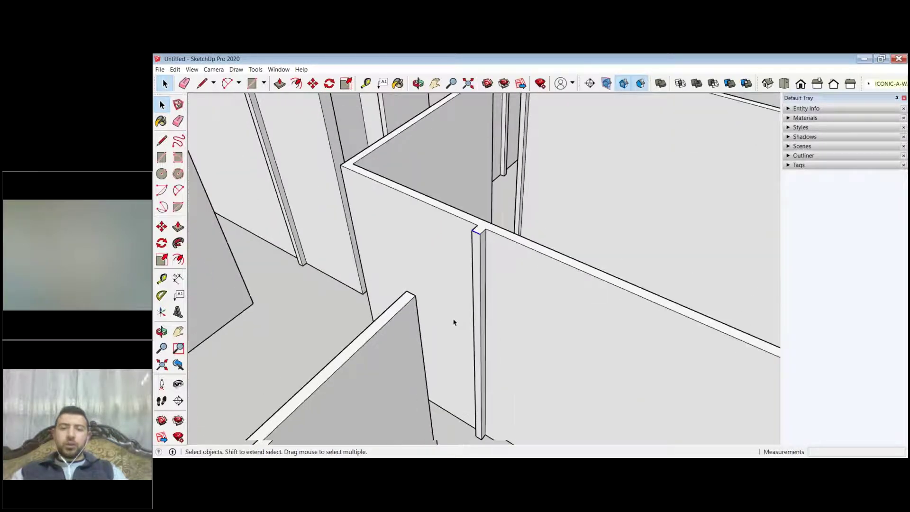
{"action": "scroll", "coordinate": [453, 322], "scroll_direction": "down", "scroll_amount": 2}
{"action": "scroll", "coordinate": [508, 121], "scroll_direction": "up", "scroll_amount": 5}
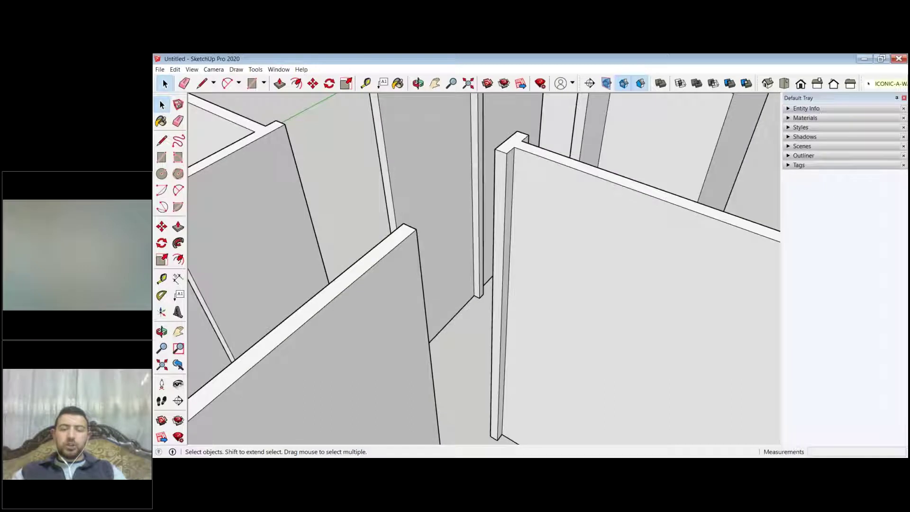
{"action": "scroll", "coordinate": [526, 196], "scroll_direction": "down", "scroll_amount": 3}
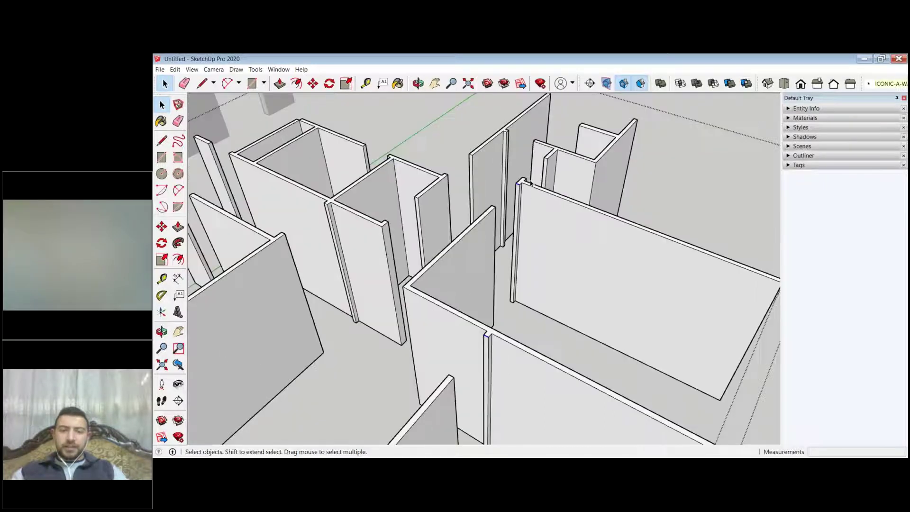
{"action": "scroll", "coordinate": [531, 183], "scroll_direction": "down", "scroll_amount": 3}
{"action": "scroll", "coordinate": [516, 211], "scroll_direction": "up", "scroll_amount": 4}
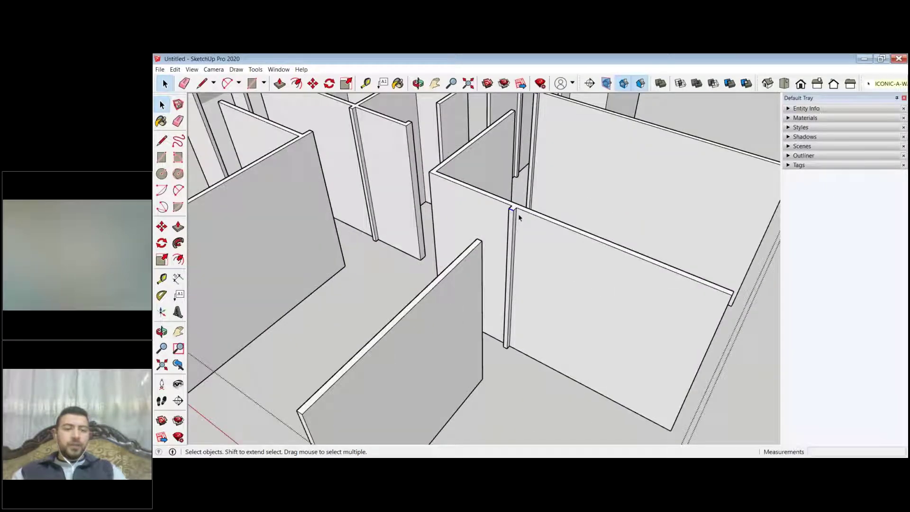
{"action": "left_click", "coordinate": [162, 227]}
{"action": "scroll", "coordinate": [505, 221], "scroll_direction": "up", "scroll_amount": 3}
Step: Copy the junction edge 1.8 m down the wall
{"action": "left_click", "coordinate": [523, 194]}
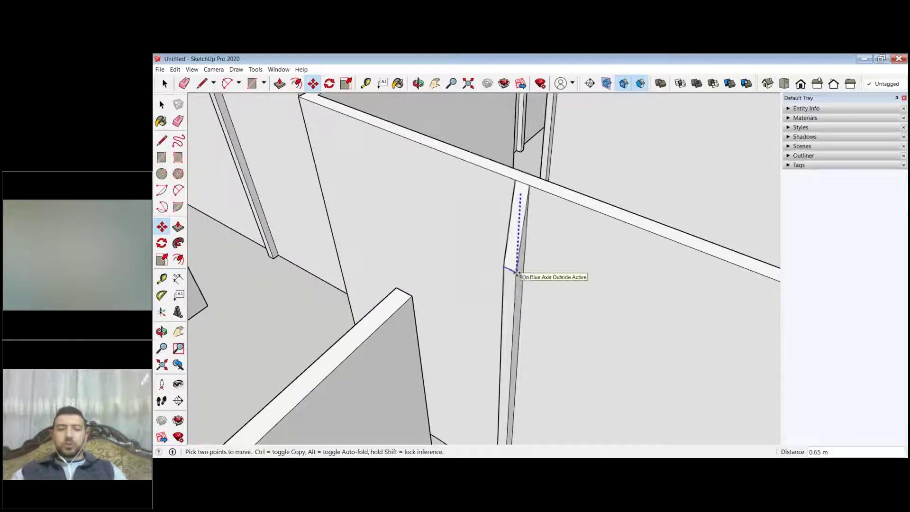
{"action": "key", "text": "ctrl"}
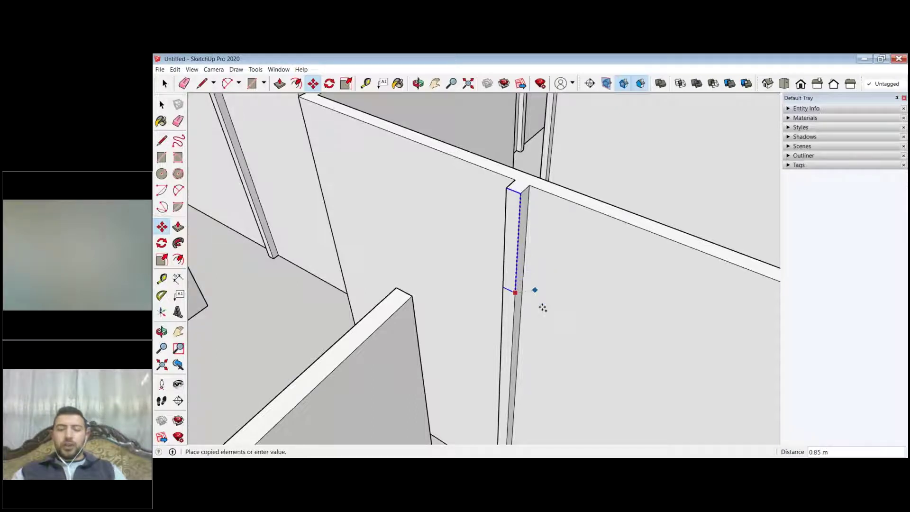
{"action": "type", "text": "1."}
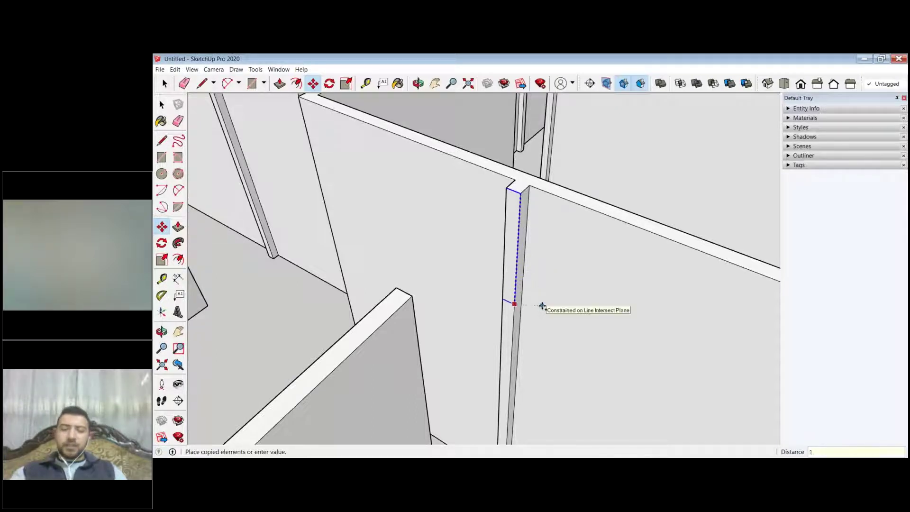
{"action": "type", "text": "8"}
{"action": "key", "text": "Return"}
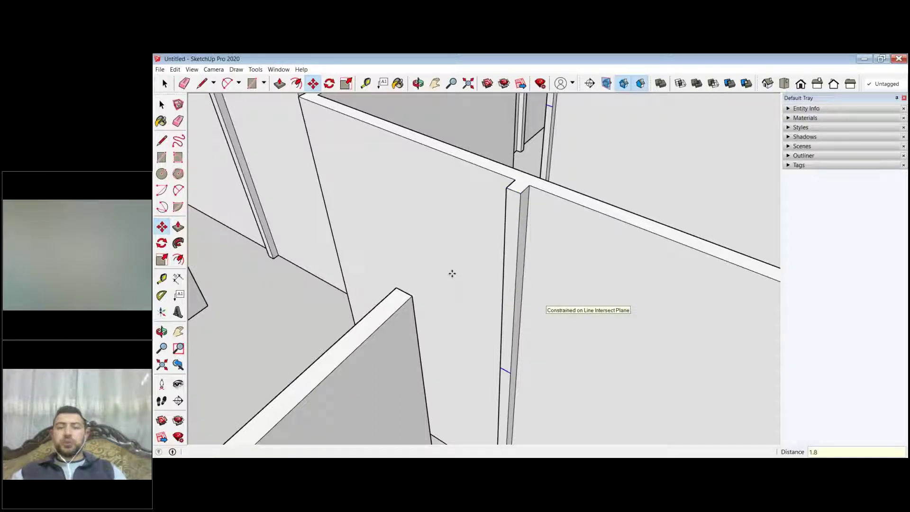
{"action": "scroll", "coordinate": [452, 274], "scroll_direction": "down", "scroll_amount": 2}
{"action": "scroll", "coordinate": [413, 274], "scroll_direction": "down", "scroll_amount": 2}
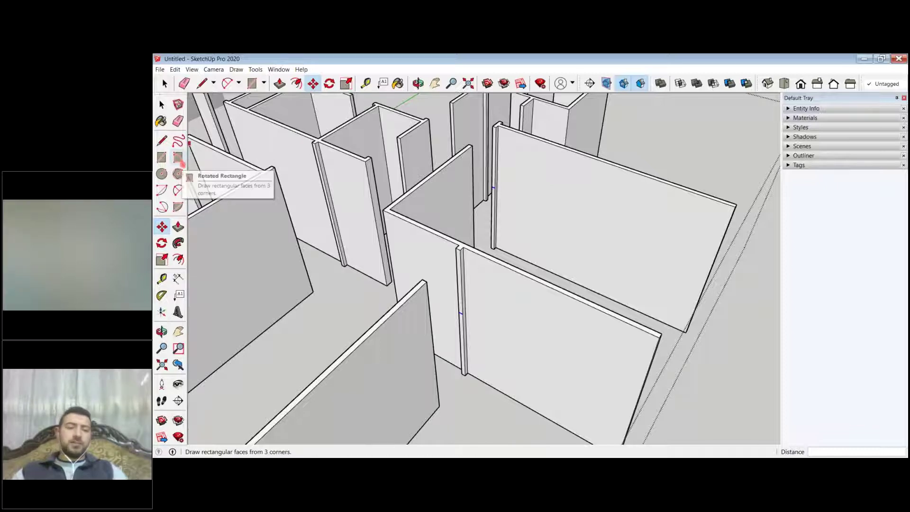
Step: Push/pull the thin wall's end face out until it meets the front wall
{"action": "left_click", "coordinate": [178, 227]}
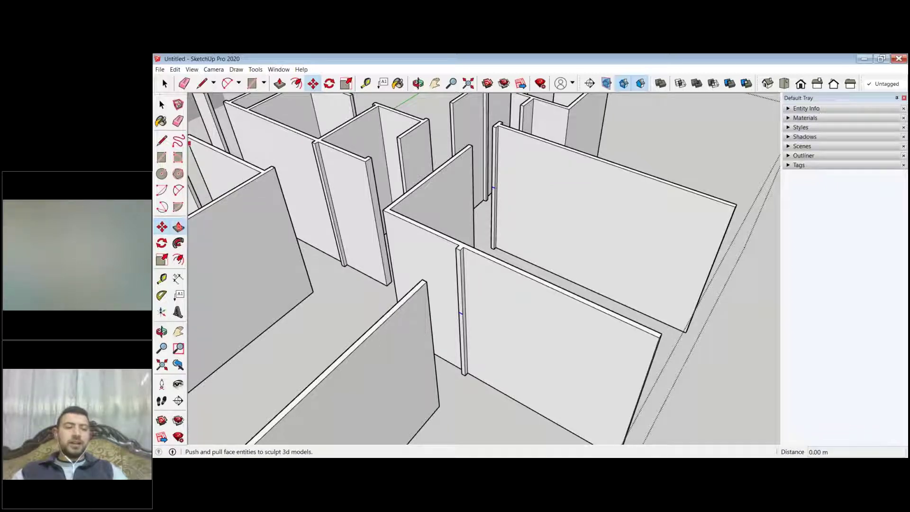
{"action": "scroll", "coordinate": [463, 319], "scroll_direction": "up", "scroll_amount": 5}
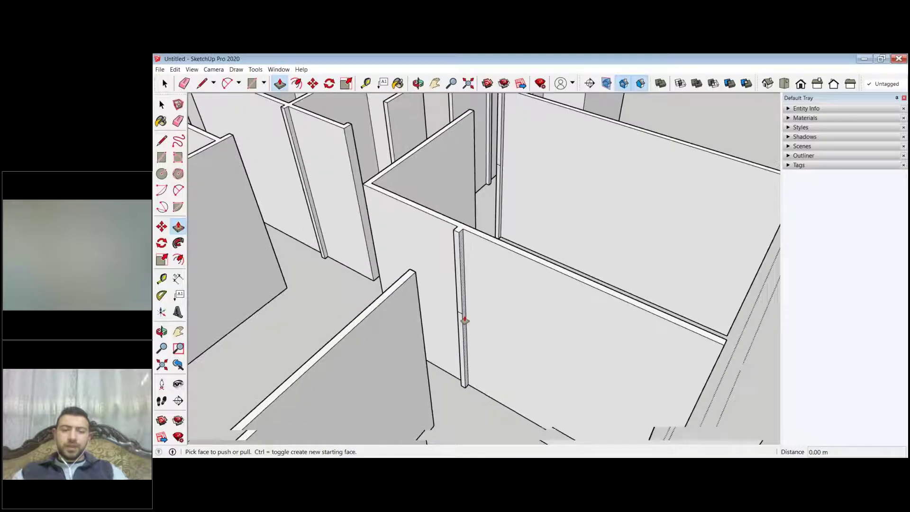
{"action": "left_click", "coordinate": [455, 279]}
{"action": "left_click", "coordinate": [398, 283]}
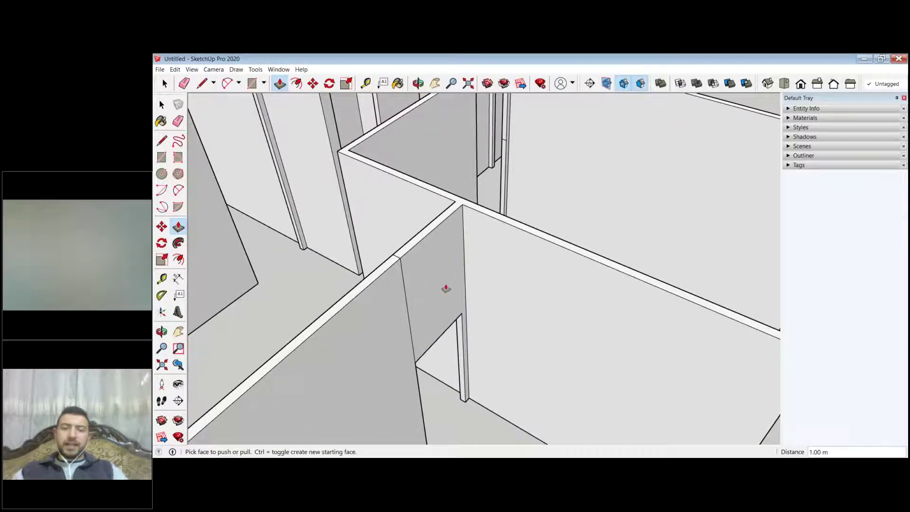
{"action": "scroll", "coordinate": [445, 288], "scroll_direction": "down", "scroll_amount": 3}
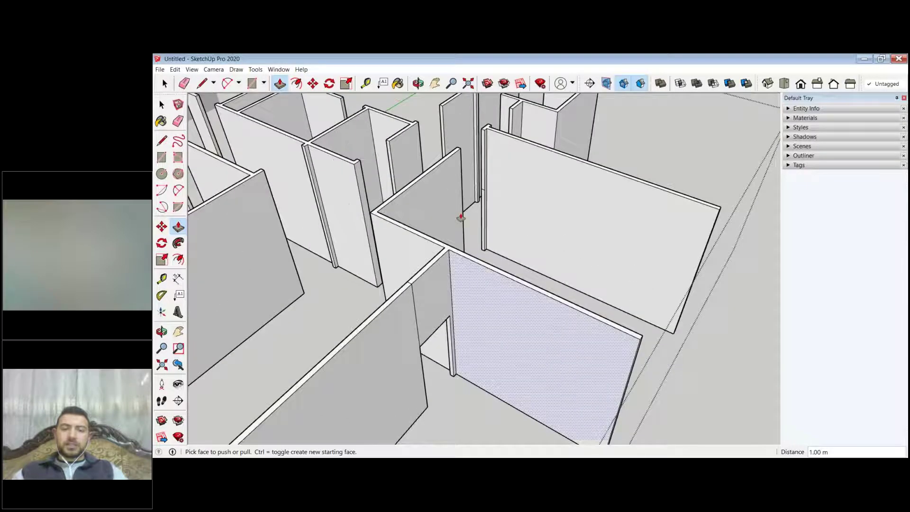
{"action": "scroll", "coordinate": [461, 218], "scroll_direction": "up", "scroll_amount": 3}
Step: Orbit around the walls to inspect the new doorway from several sides
{"action": "key", "text": "l"}
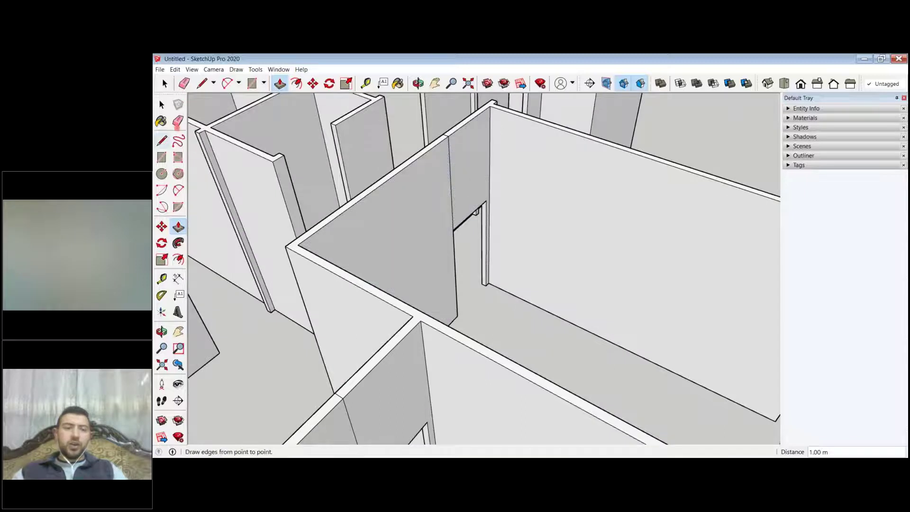
{"action": "key", "text": "e"}
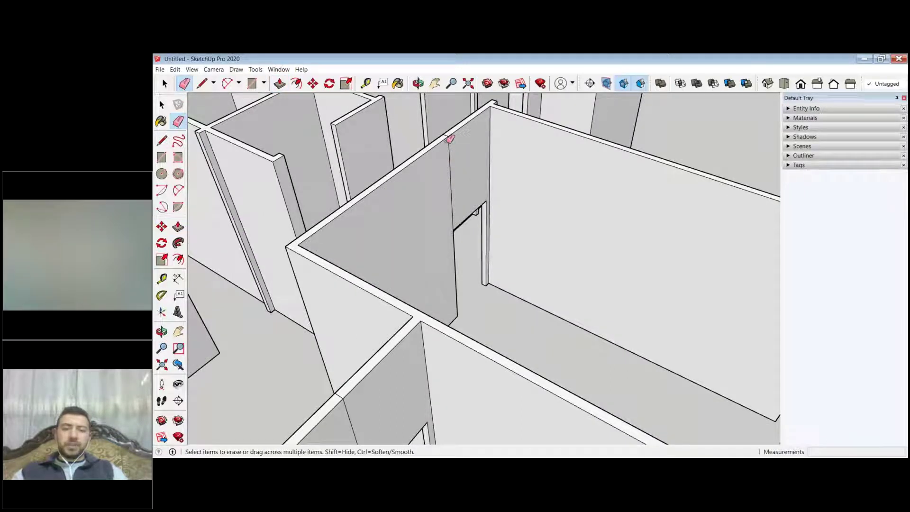
{"action": "middle_click_drag", "start_coordinate": [460, 218], "coordinate": [463, 227]}
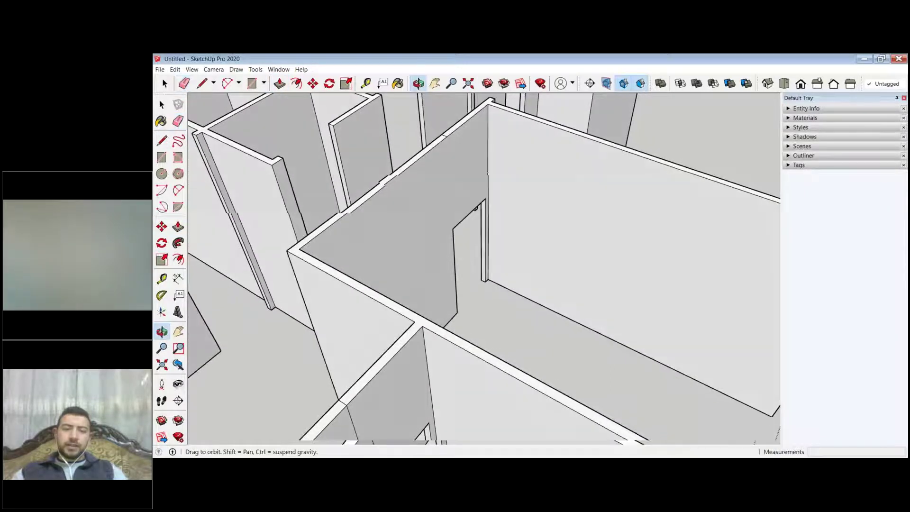
{"action": "mouse_move", "coordinate": [470, 260]}
{"action": "middle_mouse_down"}
{"action": "mouse_move", "coordinate": [355, 214]}
{"action": "mouse_move", "coordinate": [627, 320]}
{"action": "mouse_move", "coordinate": [610, 305]}
{"action": "middle_mouse_up"}
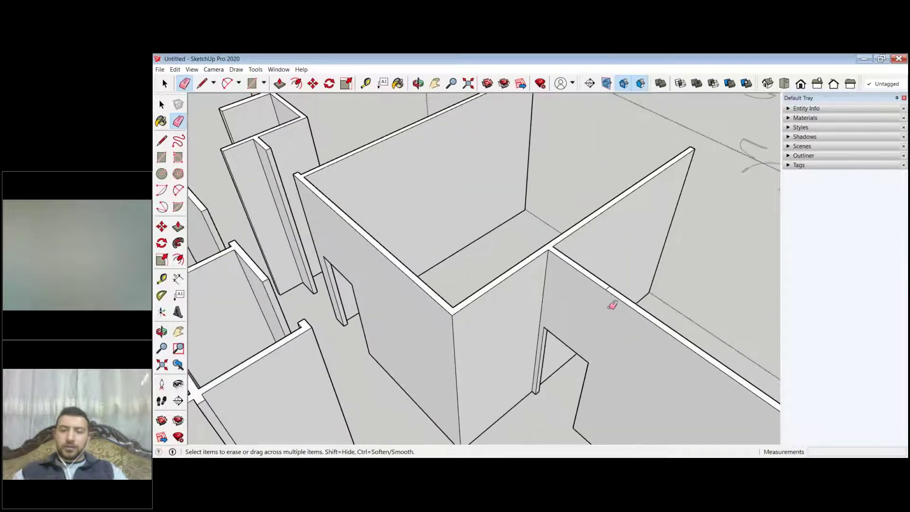
{"action": "mouse_move", "coordinate": [397, 280]}
{"action": "middle_mouse_down"}
{"action": "mouse_move", "coordinate": [563, 270]}
{"action": "mouse_move", "coordinate": [374, 267]}
{"action": "middle_mouse_up"}
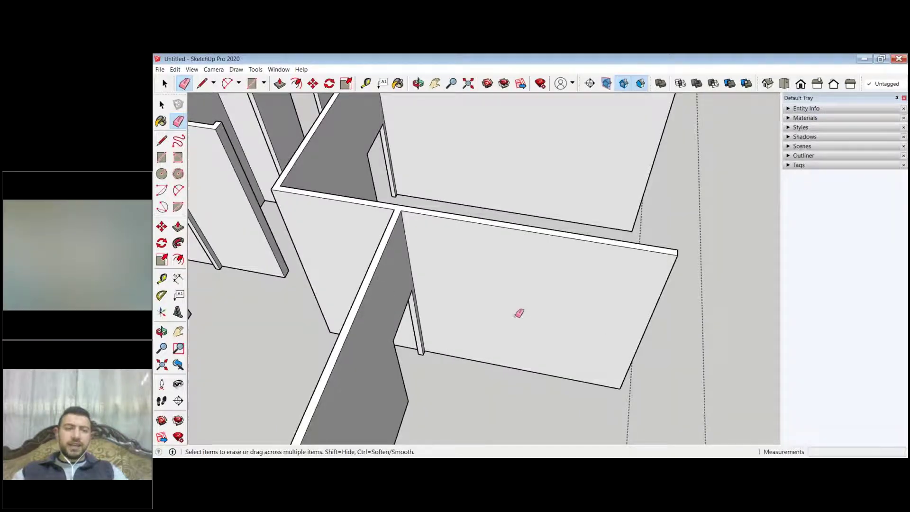
{"action": "scroll", "coordinate": [519, 313], "scroll_direction": "down", "scroll_amount": 3}
{"action": "middle_click_drag", "start_coordinate": [554, 315], "coordinate": [403, 280]}
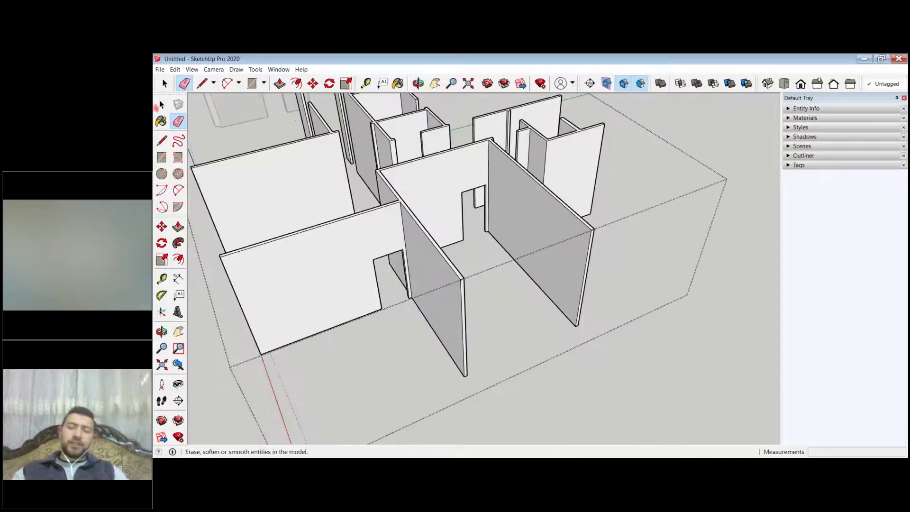
{"action": "left_click", "coordinate": [161, 105]}
{"action": "scroll", "coordinate": [613, 285], "scroll_direction": "down", "scroll_amount": 5}
{"action": "scroll", "coordinate": [544, 289], "scroll_direction": "up", "scroll_amount": 5}
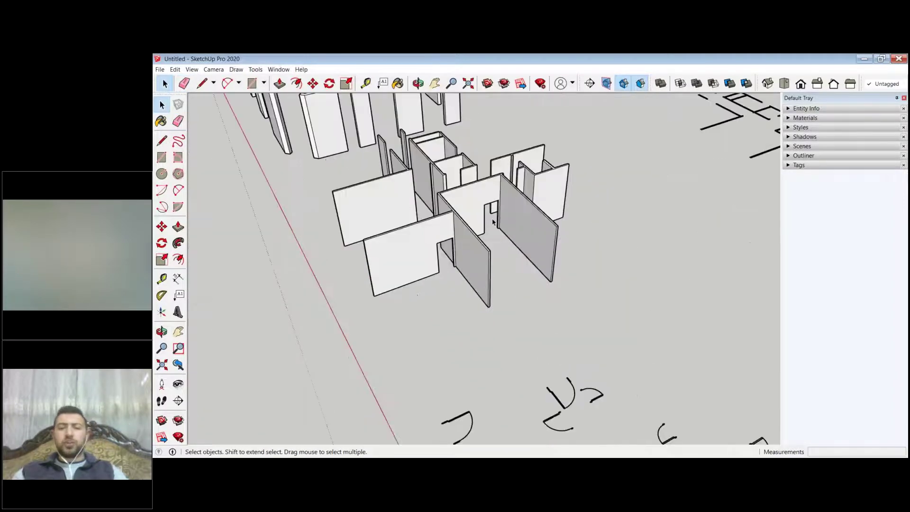
{"action": "scroll", "coordinate": [571, 226], "scroll_direction": "down", "scroll_amount": 2}
{"action": "scroll", "coordinate": [571, 227], "scroll_direction": "up", "scroll_amount": 3}
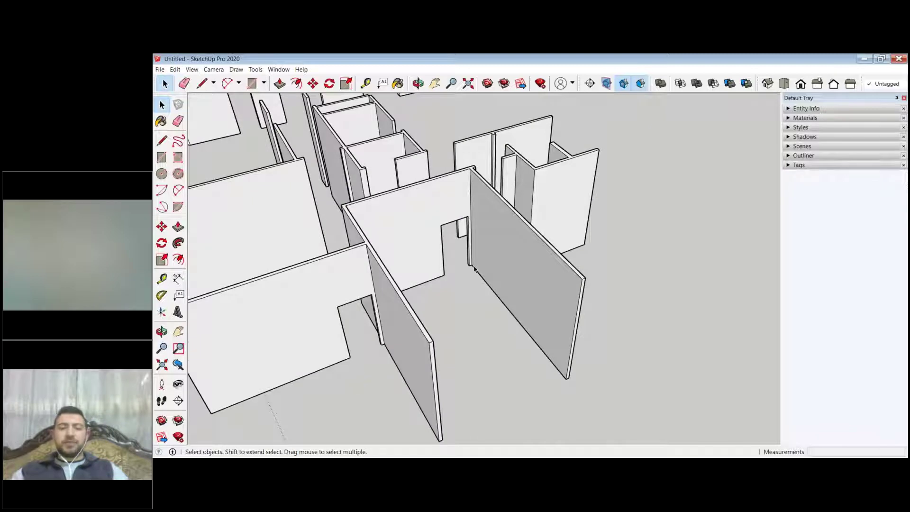
{"action": "scroll", "coordinate": [474, 269], "scroll_direction": "up", "scroll_amount": 2}
{"action": "scroll", "coordinate": [633, 292], "scroll_direction": "down", "scroll_amount": 5}
{"action": "mouse_move", "coordinate": [634, 293]}
{"action": "middle_mouse_down"}
{"action": "mouse_move", "coordinate": [670, 350]}
{"action": "mouse_move", "coordinate": [627, 311]}
{"action": "mouse_move", "coordinate": [636, 285]}
{"action": "middle_mouse_up"}
{"action": "scroll", "coordinate": [465, 304], "scroll_direction": "up", "scroll_amount": 3}
{"action": "middle_click_drag", "start_coordinate": [465, 304], "coordinate": [417, 223]}
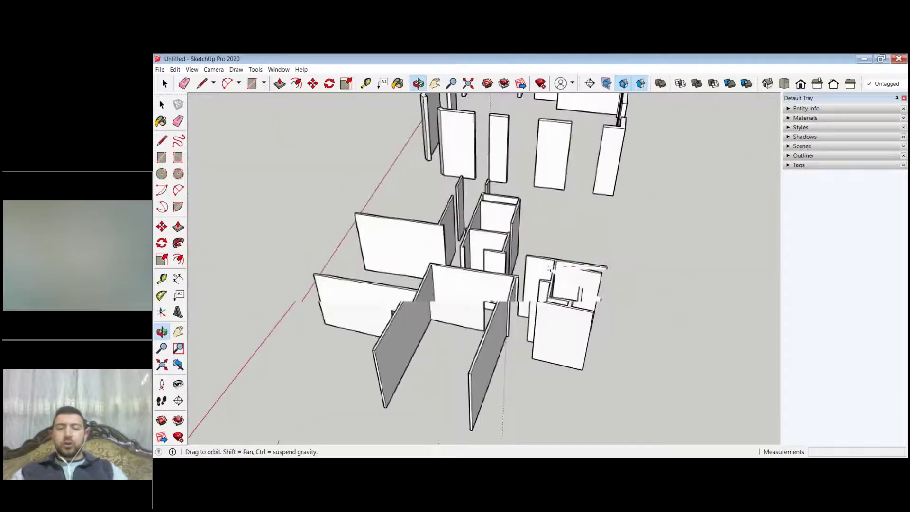
{"action": "middle_click_drag", "start_coordinate": [551, 269], "coordinate": [575, 331]}
Step: Copy the selected wall group 20 m along the red axis, then clear the selection
{"action": "scroll", "coordinate": [575, 329], "scroll_direction": "down", "scroll_amount": 3}
{"action": "left_click", "coordinate": [611, 261]}
{"action": "left_click", "coordinate": [162, 259]}
{"action": "left_click", "coordinate": [162, 227]}
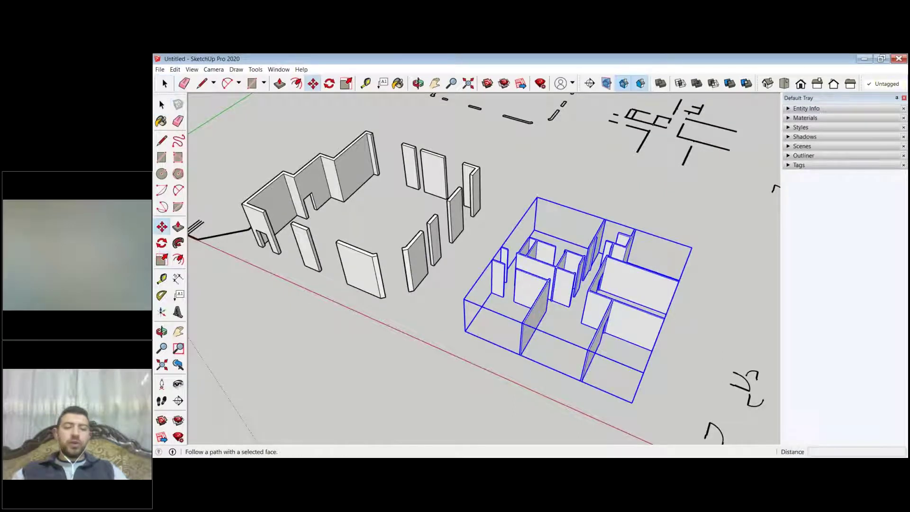
{"action": "left_click", "coordinate": [463, 383]}
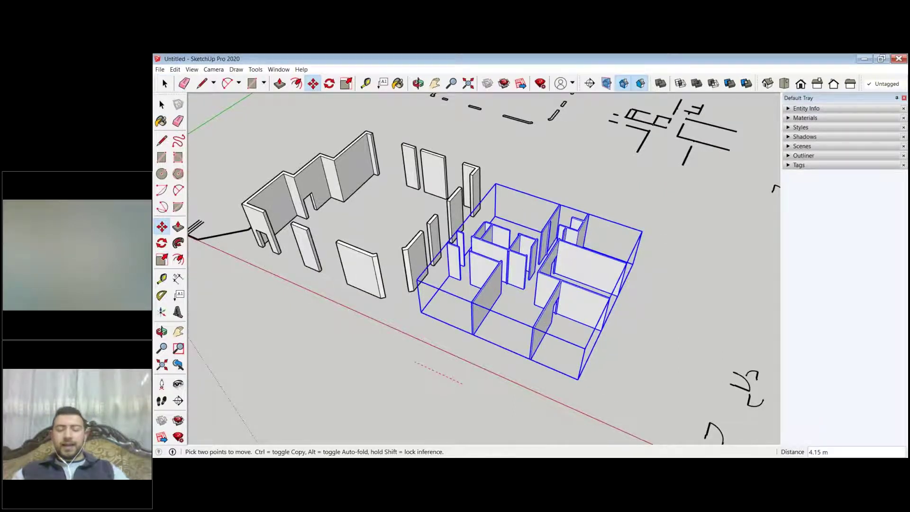
{"action": "key", "text": "ctrl"}
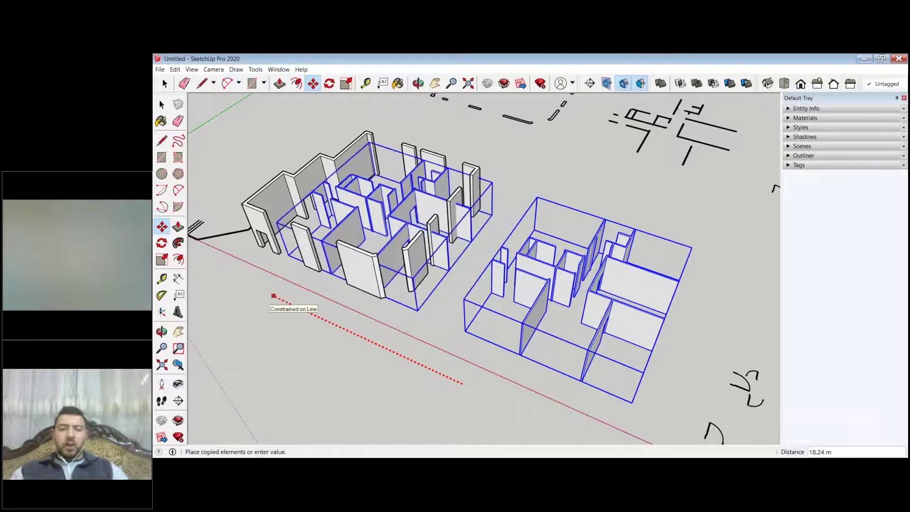
{"action": "type", "text": "20"}
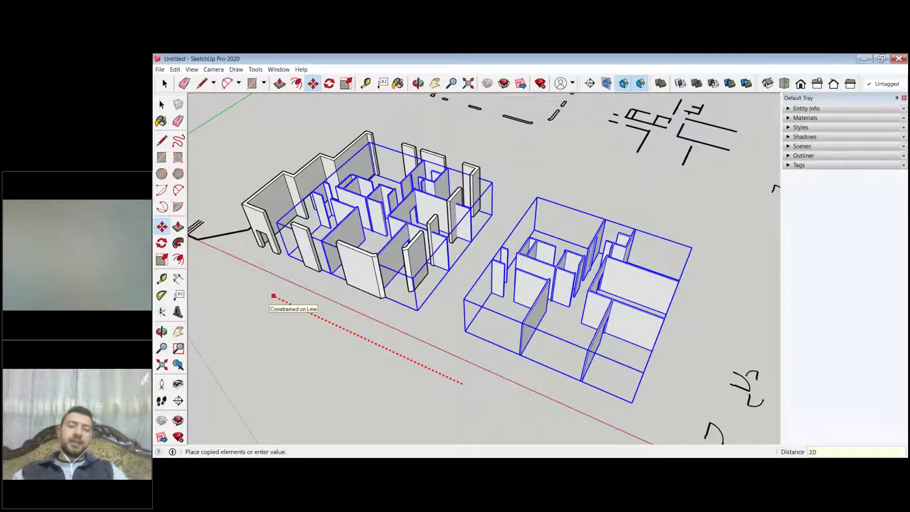
{"action": "key", "text": "Return"}
{"action": "key", "text": "space"}
{"action": "key", "text": "Escape"}
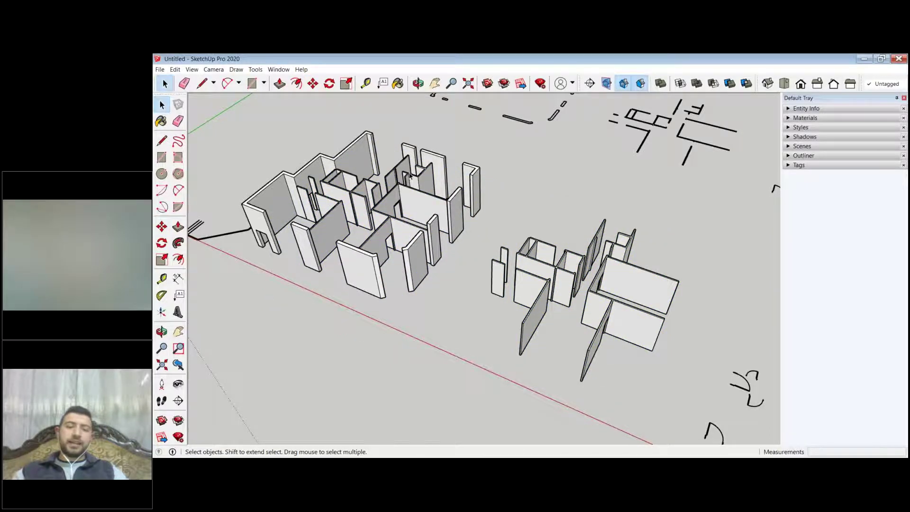
{"action": "scroll", "coordinate": [412, 185], "scroll_direction": "up", "scroll_amount": 3}
{"action": "mouse_move", "coordinate": [415, 190]}
{"action": "middle_mouse_down"}
{"action": "mouse_move", "coordinate": [387, 233]}
{"action": "mouse_move", "coordinate": [431, 212]}
{"action": "middle_mouse_up"}
{"action": "scroll", "coordinate": [588, 331], "scroll_direction": "down", "scroll_amount": 5}
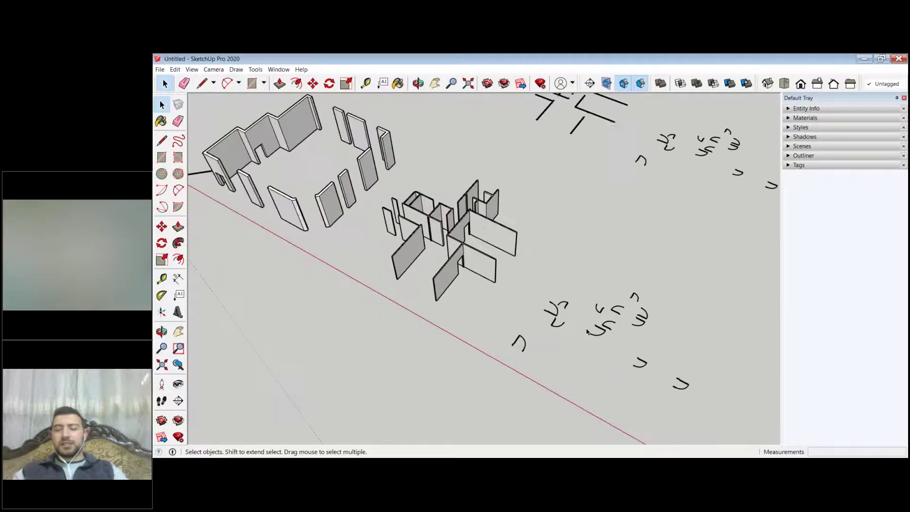
{"action": "middle_click_drag", "start_coordinate": [588, 332], "coordinate": [353, 223]}
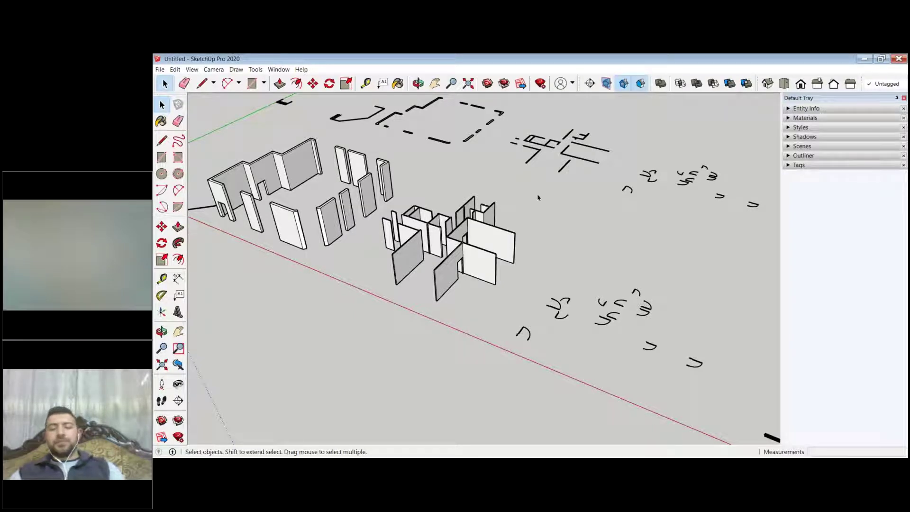
{"action": "scroll", "coordinate": [569, 208], "scroll_direction": "down", "scroll_amount": 2}
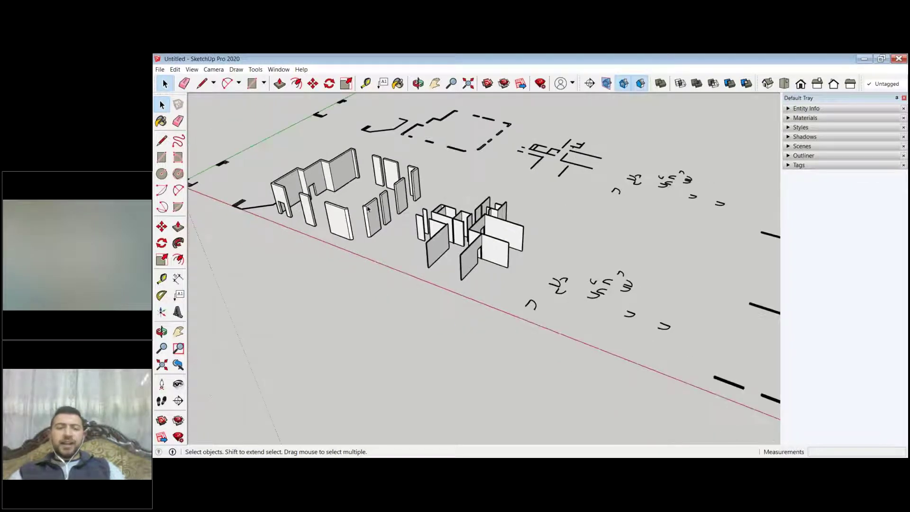
{"action": "scroll", "coordinate": [367, 209], "scroll_direction": "up", "scroll_amount": 3}
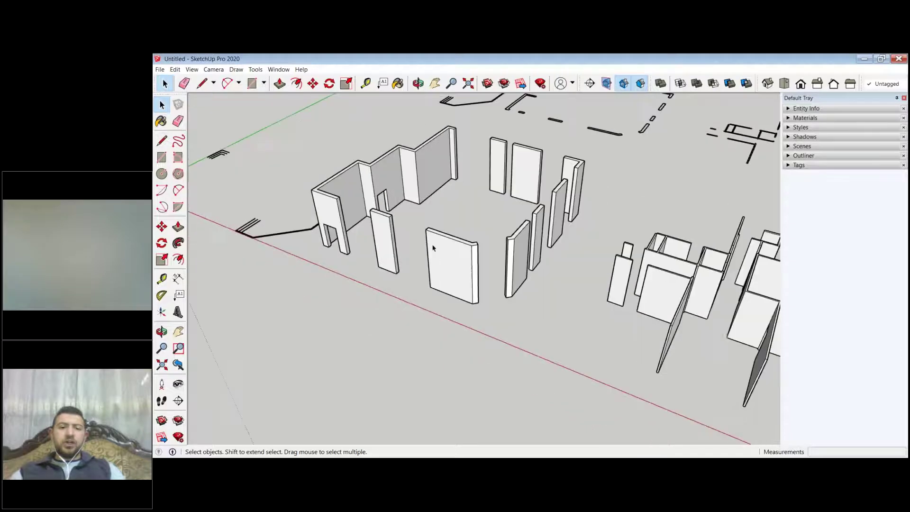
{"action": "scroll", "coordinate": [432, 247], "scroll_direction": "up", "scroll_amount": 2}
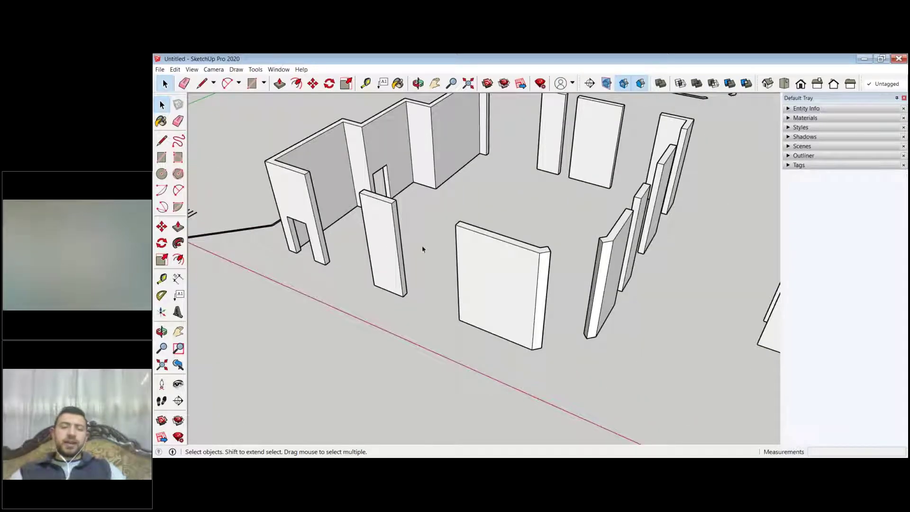
{"action": "double_click", "coordinate": [528, 283]}
{"action": "scroll", "coordinate": [305, 196], "scroll_direction": "up", "scroll_amount": 1}
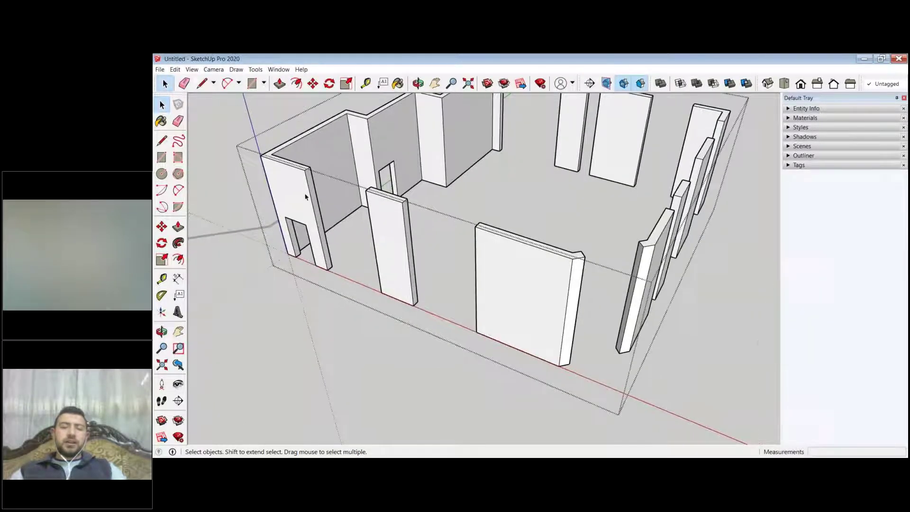
{"action": "middle_click_drag", "start_coordinate": [305, 197], "coordinate": [410, 263], "text": "shift"}
{"action": "scroll", "coordinate": [409, 263], "scroll_direction": "up", "scroll_amount": 2}
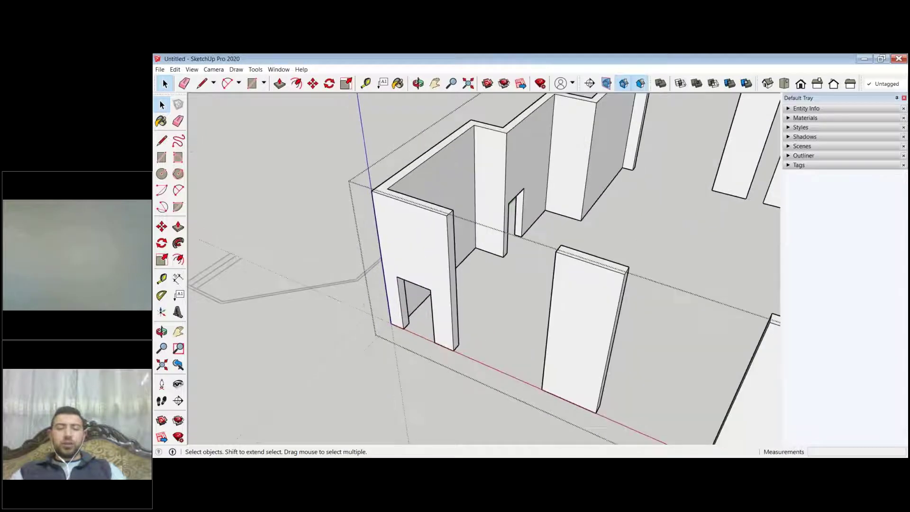
{"action": "left_click", "coordinate": [349, 359]}
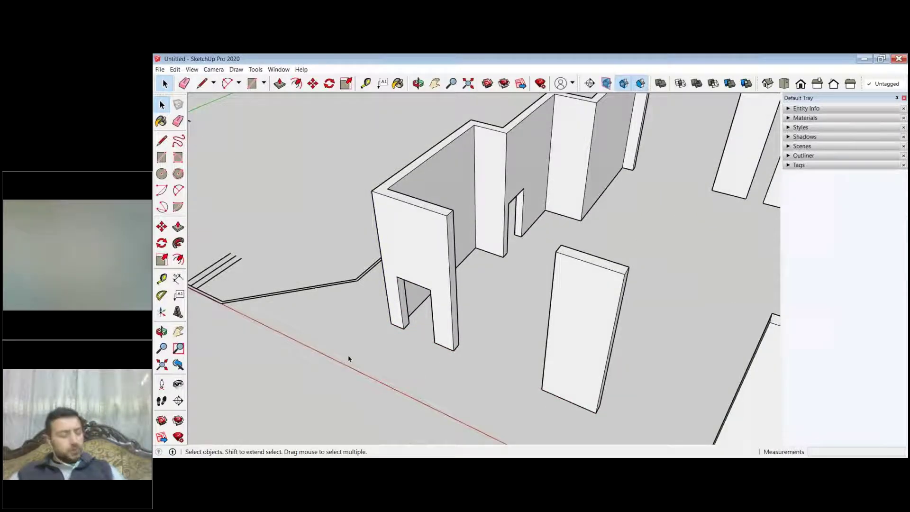
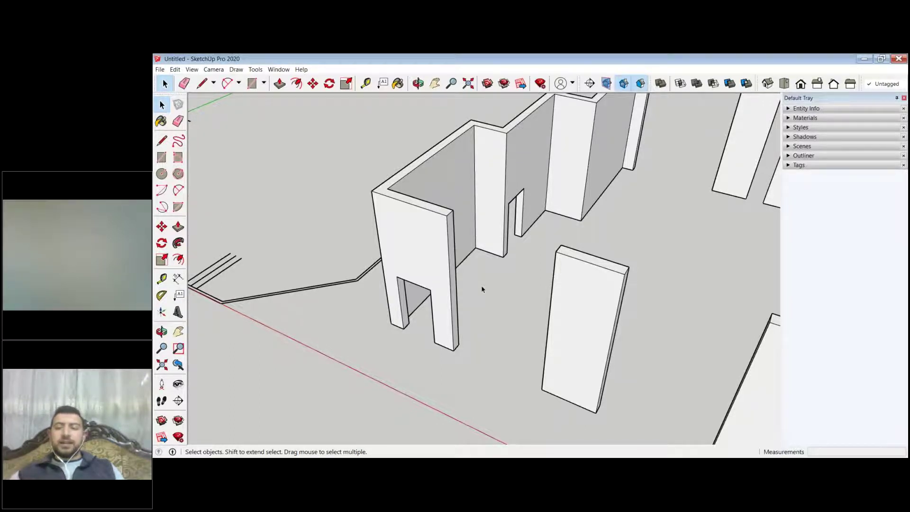
Step: Select the walls group, briefly enter it to pick a wall face, then exit back to the model
{"action": "left_click", "coordinate": [418, 233]}
{"action": "scroll", "coordinate": [422, 246], "scroll_direction": "down", "scroll_amount": 6}
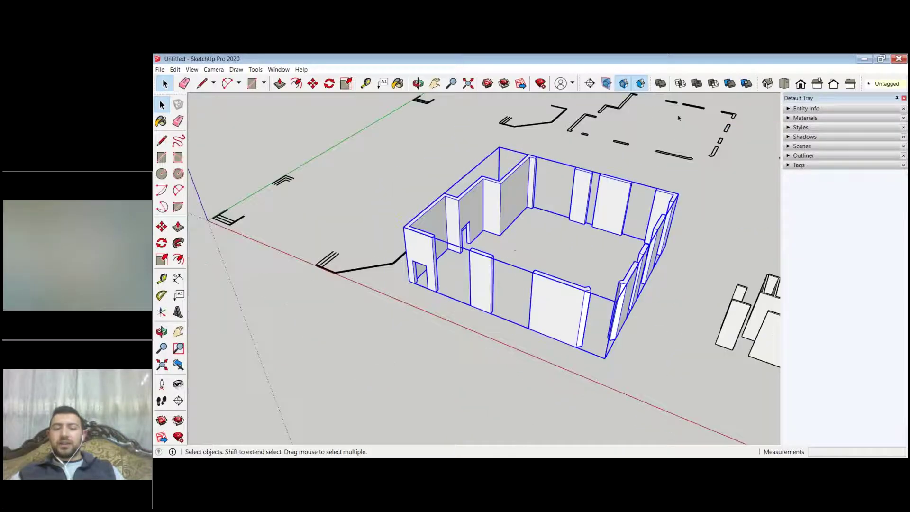
{"action": "left_click", "coordinate": [417, 346]}
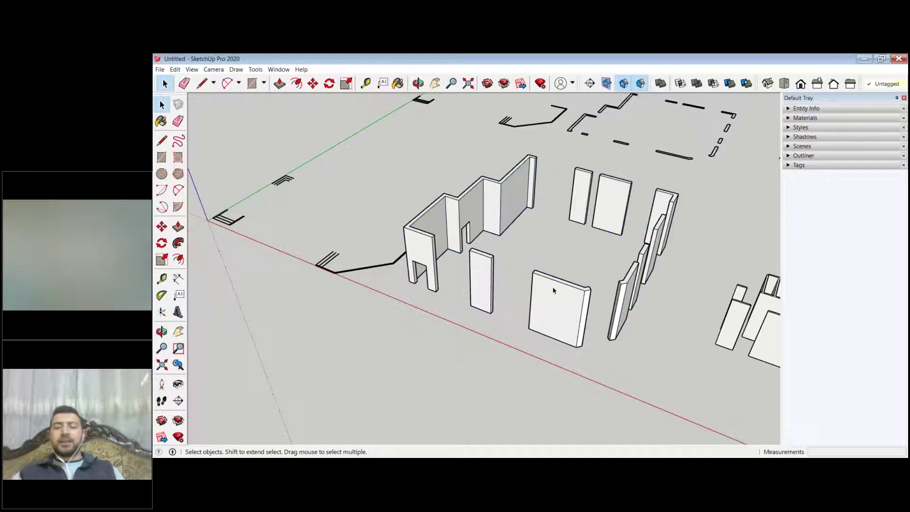
{"action": "left_click", "coordinate": [553, 290]}
{"action": "double_click", "coordinate": [553, 287]}
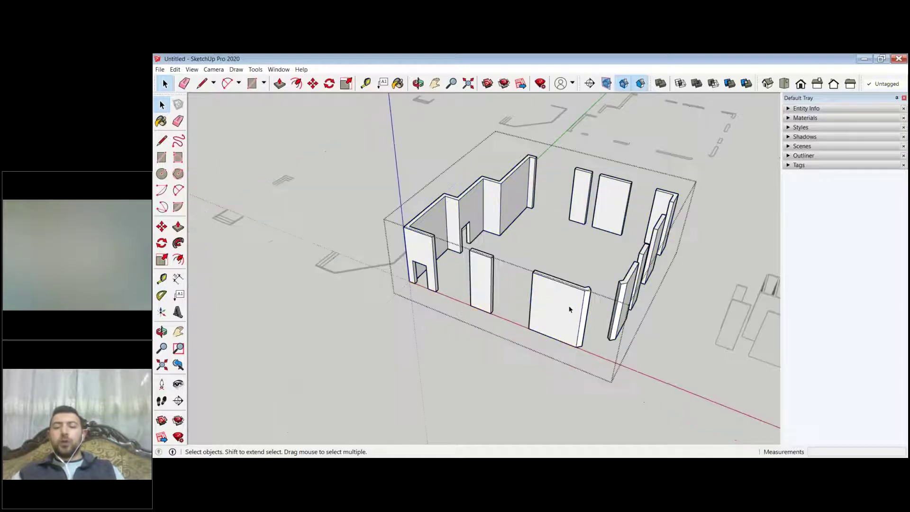
{"action": "left_click", "coordinate": [553, 287]}
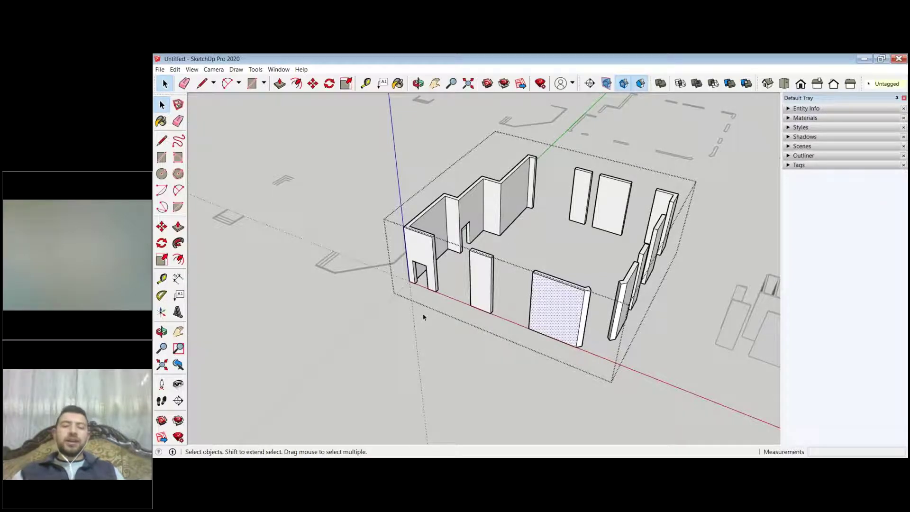
{"action": "left_click", "coordinate": [537, 254]}
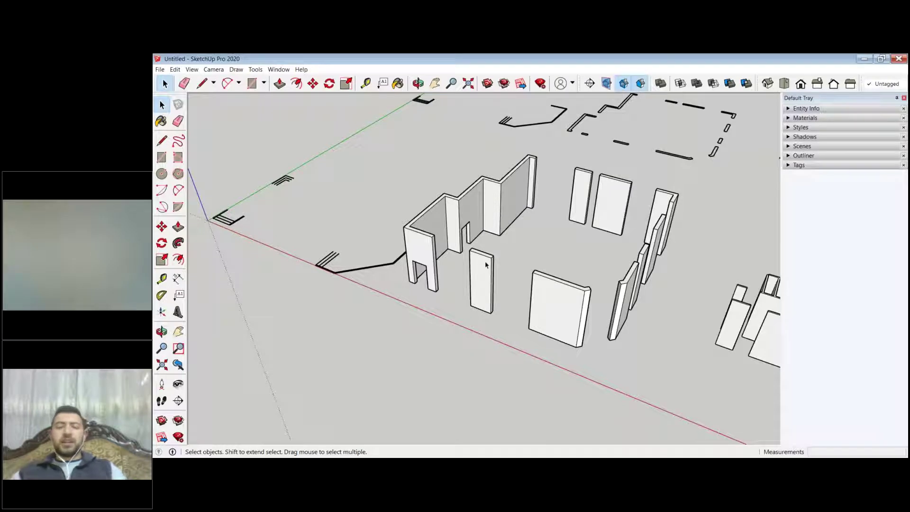
{"action": "scroll", "coordinate": [450, 274], "scroll_direction": "up", "scroll_amount": 2}
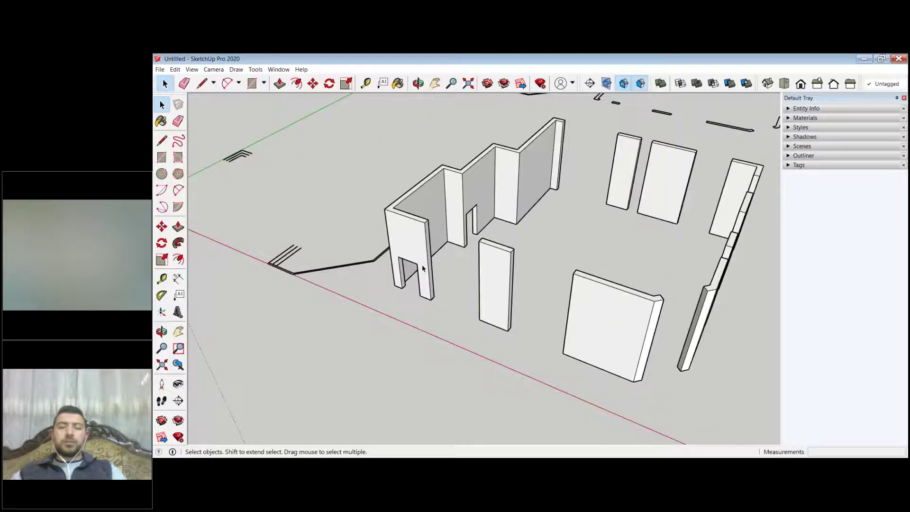
{"action": "scroll", "coordinate": [423, 268], "scroll_direction": "up", "scroll_amount": 2}
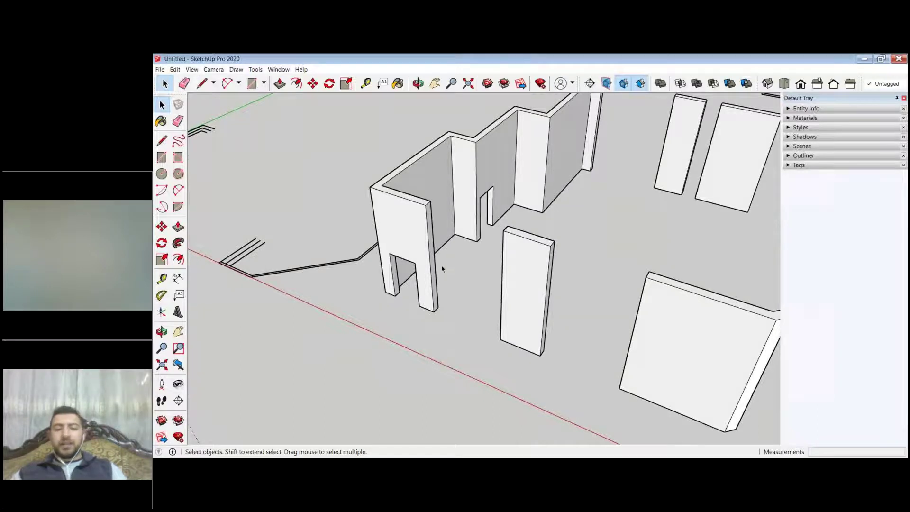
Step: Open the walls group for editing and inspect the wall ends beside the doorways
{"action": "double_click", "coordinate": [417, 240]}
{"action": "scroll", "coordinate": [590, 312], "scroll_direction": "down", "scroll_amount": 3}
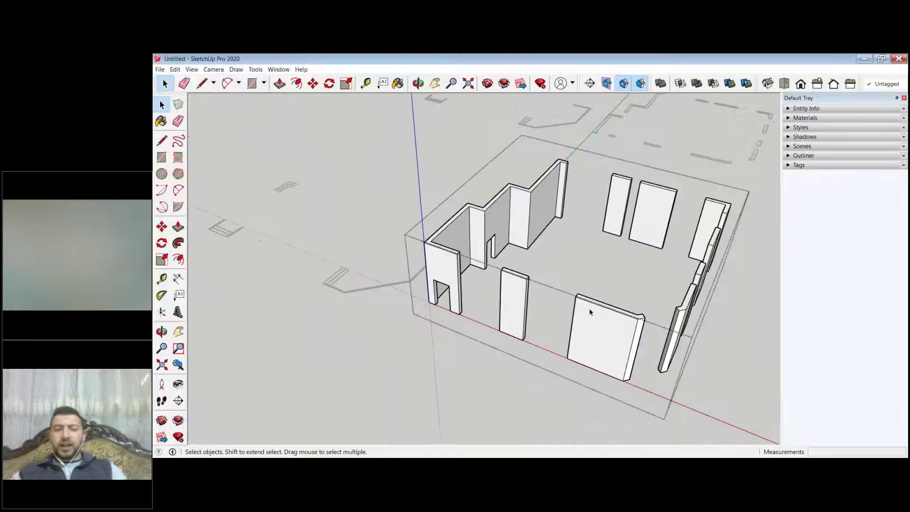
{"action": "scroll", "coordinate": [590, 311], "scroll_direction": "up", "scroll_amount": 5}
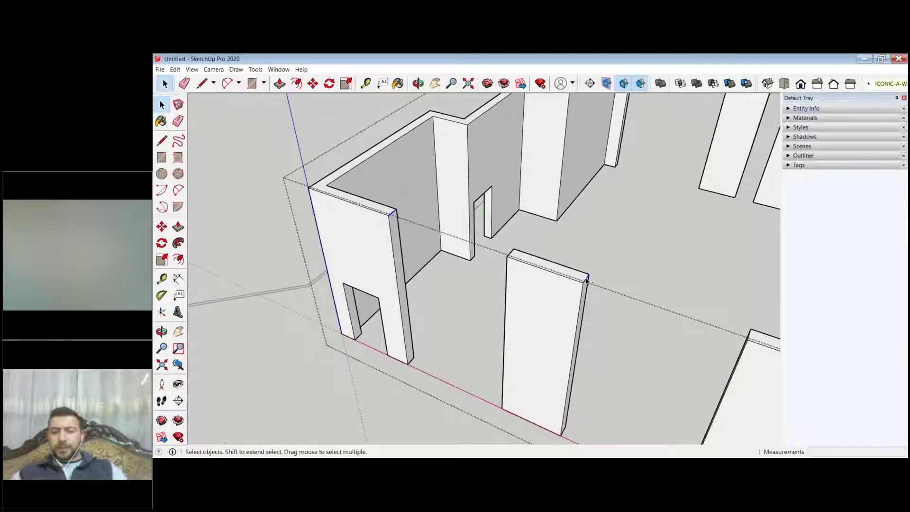
{"action": "scroll", "coordinate": [587, 281], "scroll_direction": "down", "scroll_amount": 5}
{"action": "scroll", "coordinate": [619, 329], "scroll_direction": "up", "scroll_amount": 5}
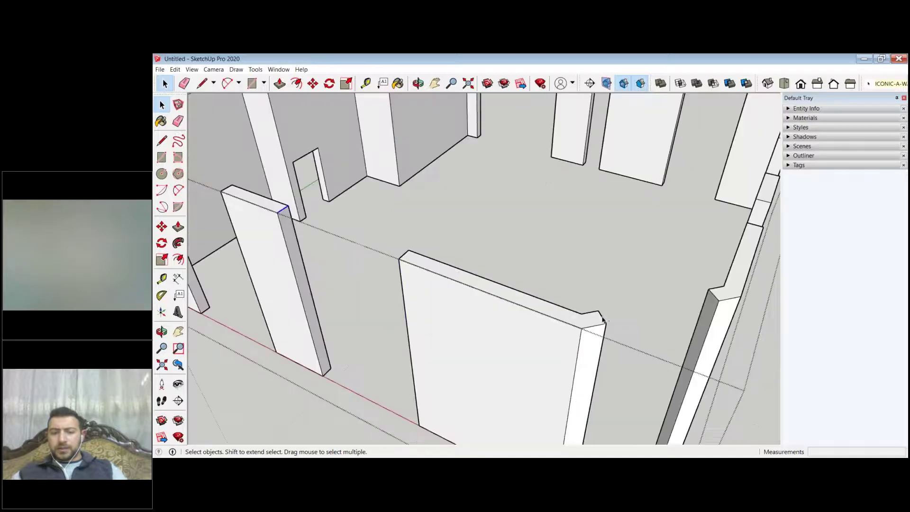
{"action": "scroll", "coordinate": [596, 320], "scroll_direction": "down", "scroll_amount": 3}
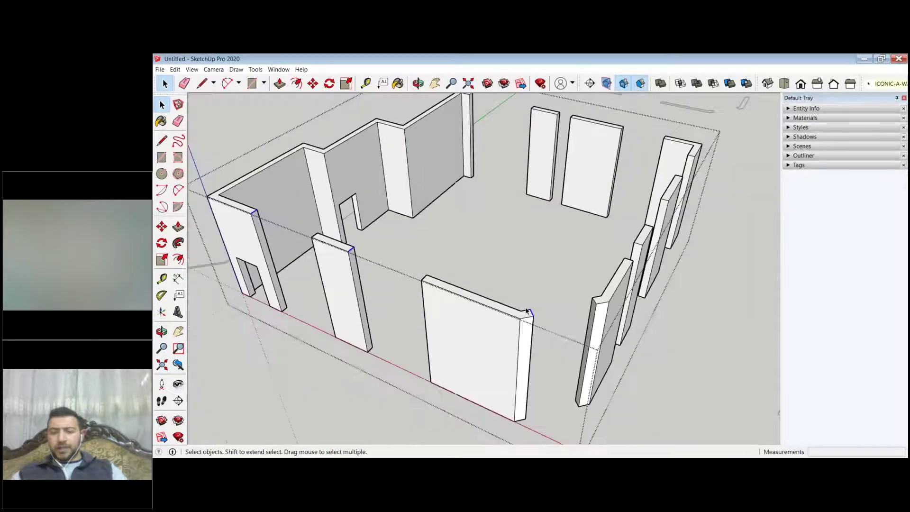
{"action": "scroll", "coordinate": [526, 311], "scroll_direction": "up", "scroll_amount": 2}
{"action": "scroll", "coordinate": [549, 275], "scroll_direction": "up", "scroll_amount": 3}
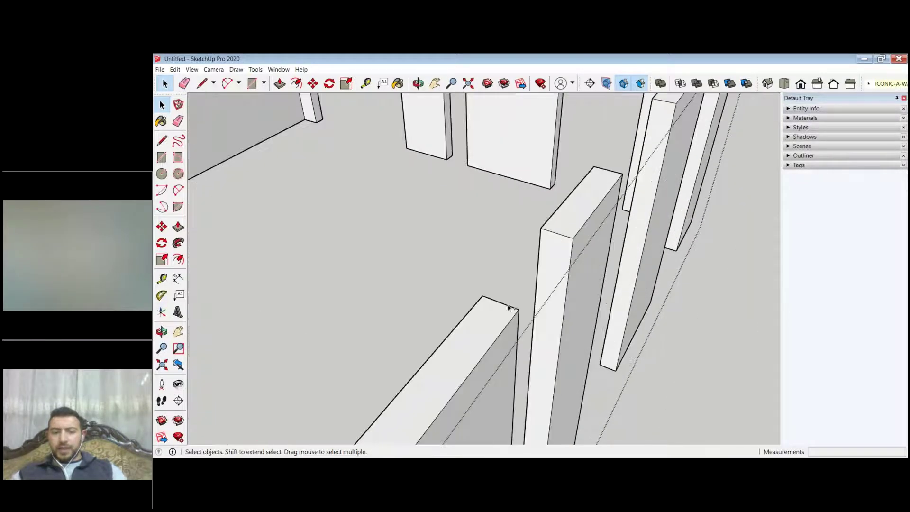
{"action": "scroll", "coordinate": [514, 305], "scroll_direction": "down", "scroll_amount": 1}
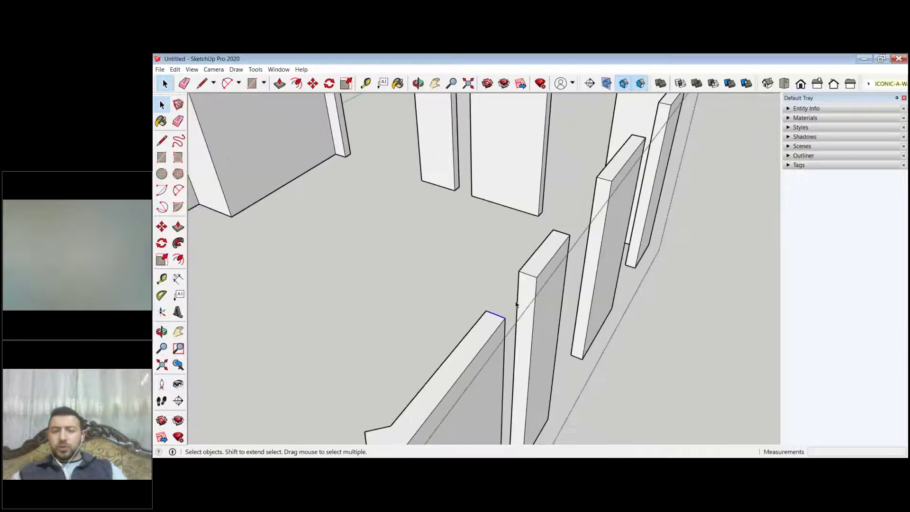
{"action": "scroll", "coordinate": [561, 240], "scroll_direction": "up", "scroll_amount": 2}
{"action": "scroll", "coordinate": [565, 244], "scroll_direction": "down", "scroll_amount": 3}
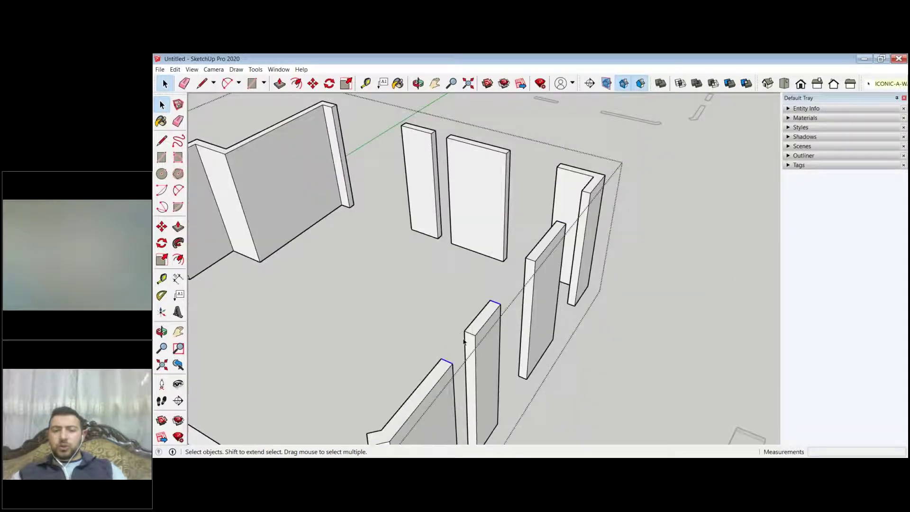
{"action": "scroll", "coordinate": [538, 272], "scroll_direction": "up", "scroll_amount": 2}
{"action": "scroll", "coordinate": [538, 271], "scroll_direction": "down", "scroll_amount": 2}
{"action": "scroll", "coordinate": [493, 294], "scroll_direction": "up", "scroll_amount": 3}
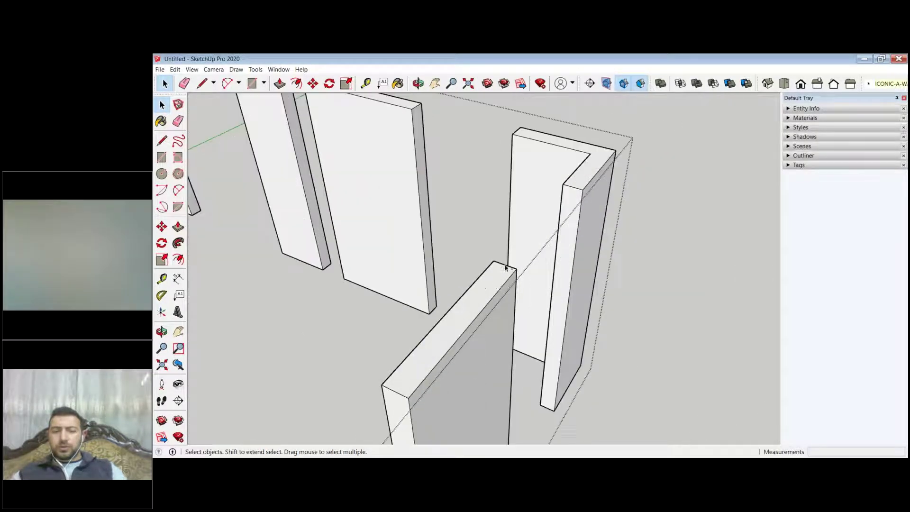
{"action": "scroll", "coordinate": [475, 328], "scroll_direction": "down", "scroll_amount": 1}
{"action": "scroll", "coordinate": [486, 325], "scroll_direction": "down", "scroll_amount": 2}
{"action": "middle_click_drag", "start_coordinate": [487, 325], "coordinate": [293, 308]}
{"action": "scroll", "coordinate": [400, 278], "scroll_direction": "up", "scroll_amount": 3}
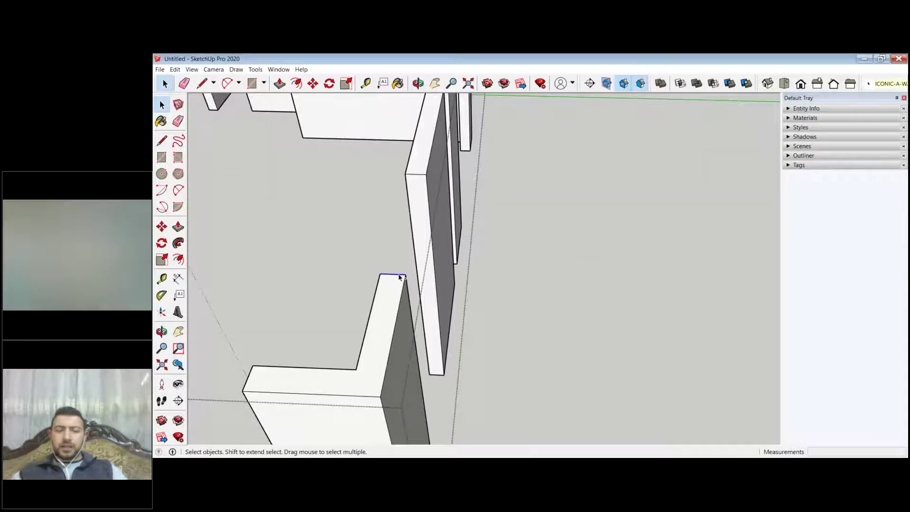
{"action": "scroll", "coordinate": [399, 278], "scroll_direction": "down", "scroll_amount": 3}
{"action": "scroll", "coordinate": [461, 224], "scroll_direction": "up", "scroll_amount": 4}
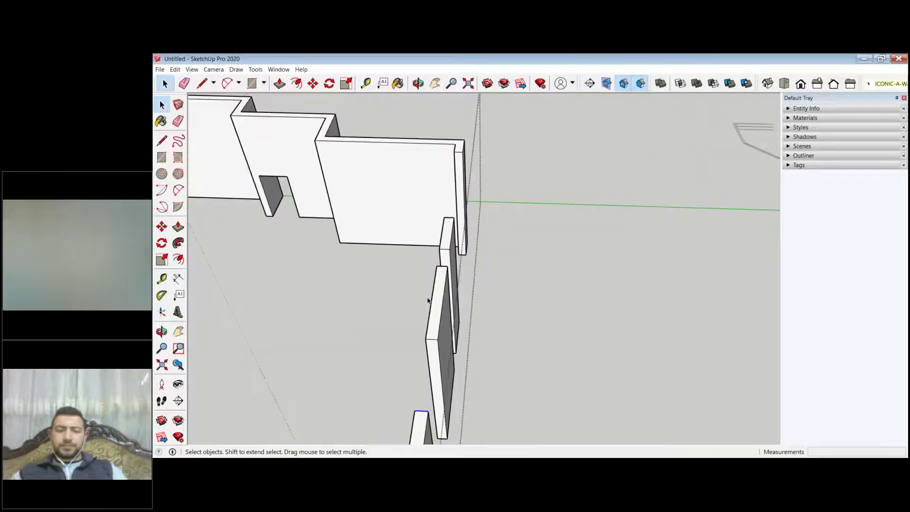
{"action": "scroll", "coordinate": [460, 225], "scroll_direction": "down", "scroll_amount": 3}
{"action": "scroll", "coordinate": [459, 224], "scroll_direction": "up", "scroll_amount": 3}
{"action": "scroll", "coordinate": [459, 223], "scroll_direction": "down", "scroll_amount": 3}
{"action": "scroll", "coordinate": [459, 223], "scroll_direction": "up", "scroll_amount": 3}
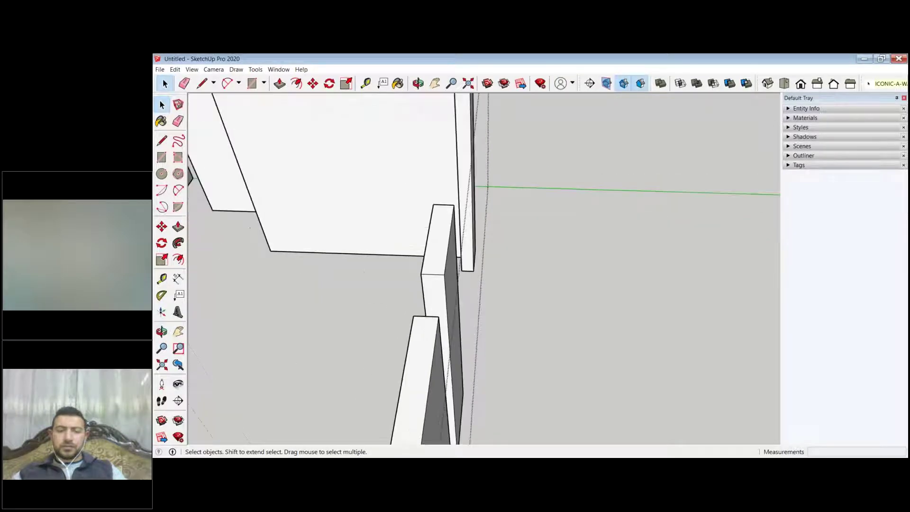
Step: Select the top edge of a wall end and view the walls from other sides
{"action": "left_click", "coordinate": [447, 206]}
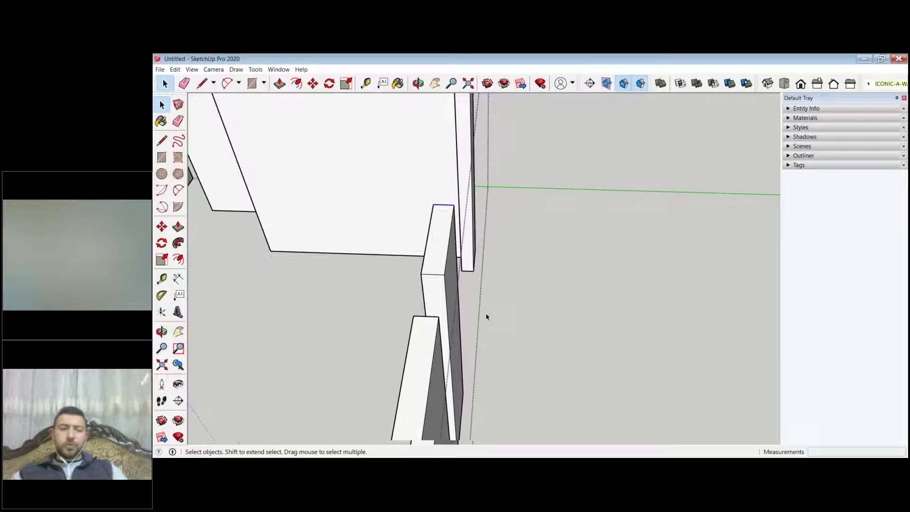
{"action": "middle_click_drag", "start_coordinate": [486, 315], "coordinate": [262, 255]}
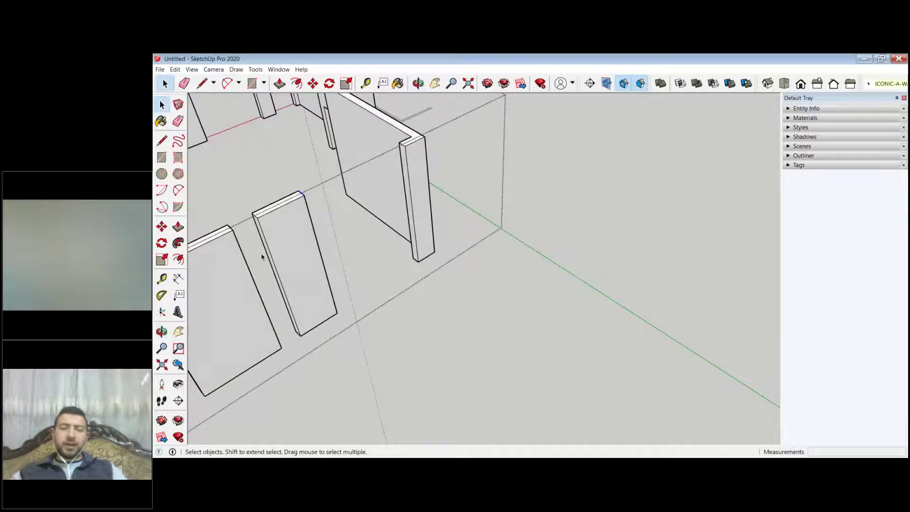
{"action": "scroll", "coordinate": [433, 387], "scroll_direction": "down", "scroll_amount": 3}
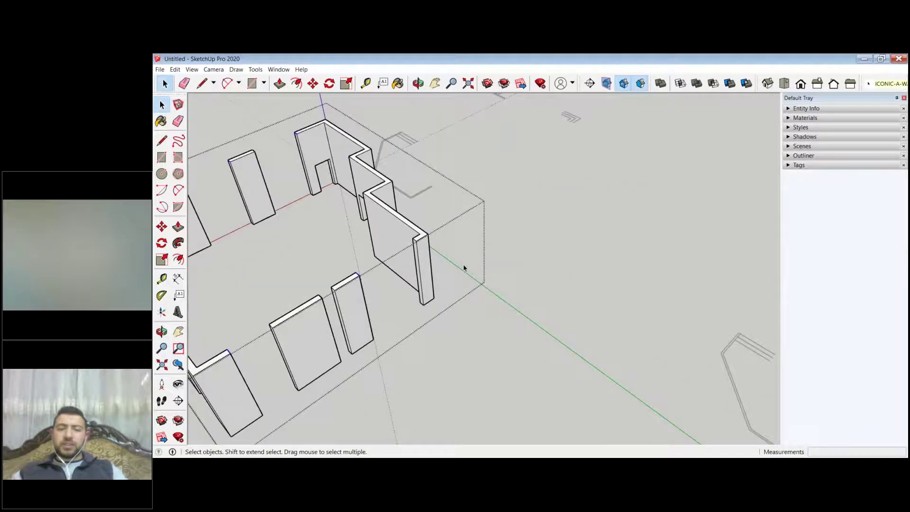
{"action": "scroll", "coordinate": [464, 268], "scroll_direction": "down", "scroll_amount": 3}
{"action": "middle_click_drag", "start_coordinate": [660, 298], "coordinate": [391, 201]}
{"action": "scroll", "coordinate": [390, 201], "scroll_direction": "up", "scroll_amount": 4}
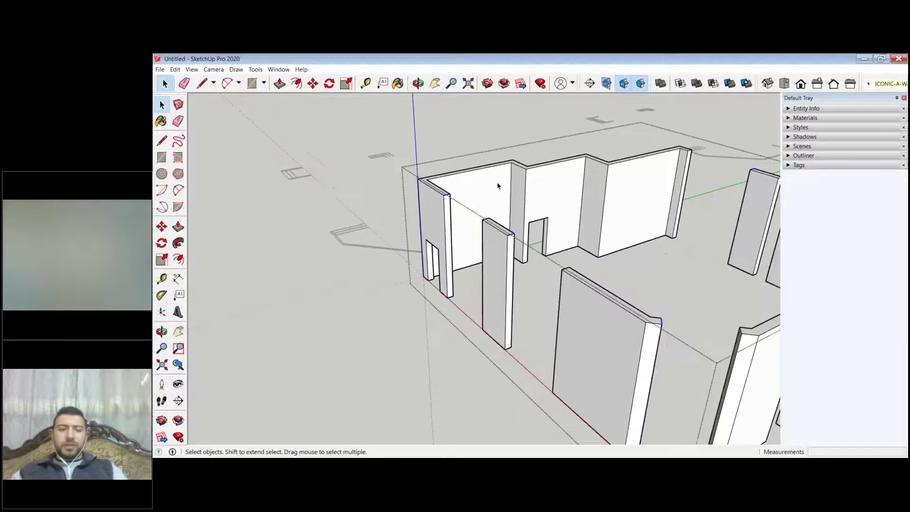
{"action": "scroll", "coordinate": [497, 185], "scroll_direction": "up", "scroll_amount": 5}
{"action": "scroll", "coordinate": [572, 260], "scroll_direction": "down", "scroll_amount": 3}
Step: Copy the wall end's top edge 2.8 m downward with the Move tool
{"action": "left_click", "coordinate": [162, 226]}
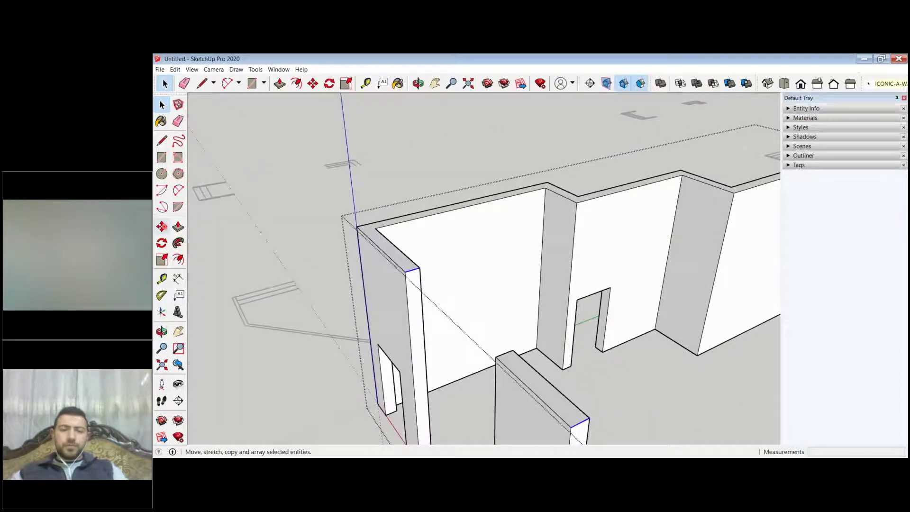
{"action": "left_click", "coordinate": [406, 271]}
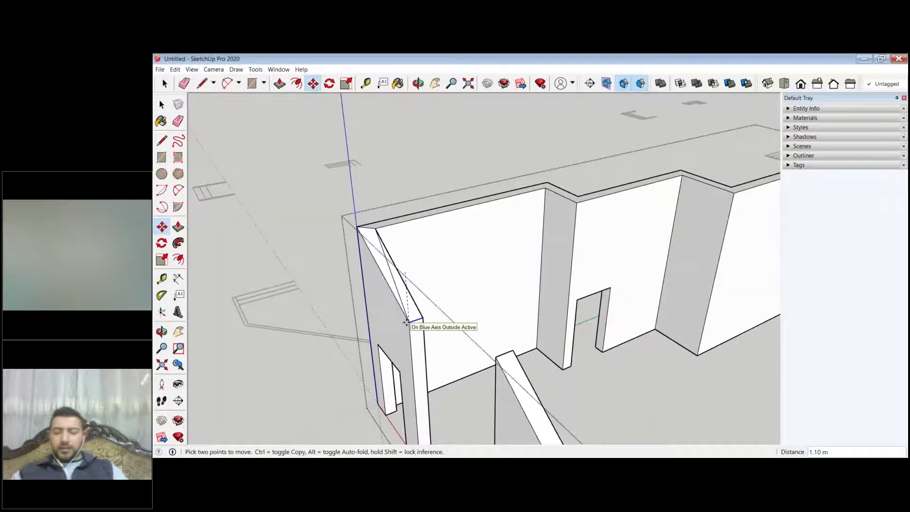
{"action": "left_click", "coordinate": [406, 323]}
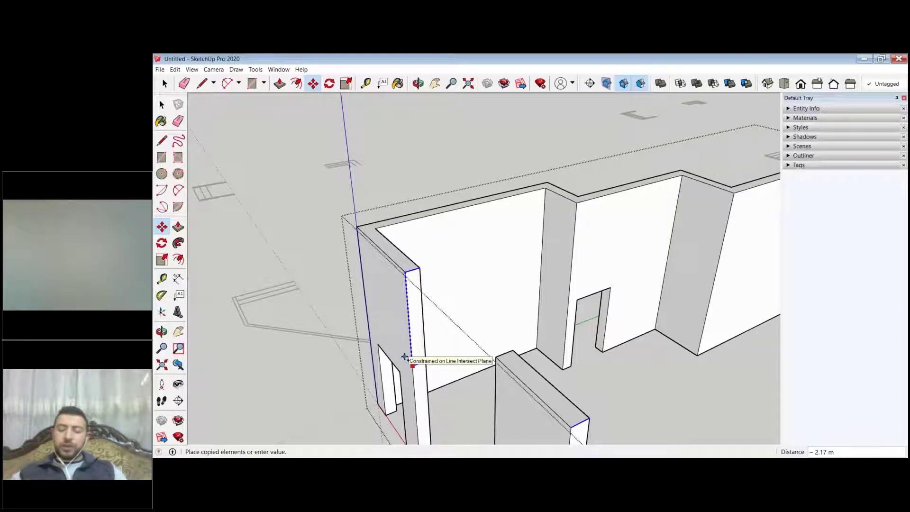
{"action": "type", "text": "2.8"}
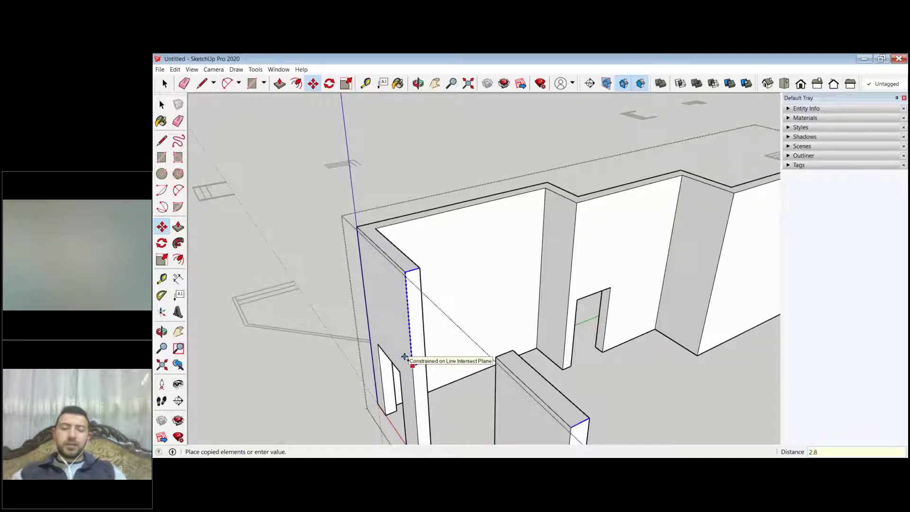
{"action": "key", "text": "Return"}
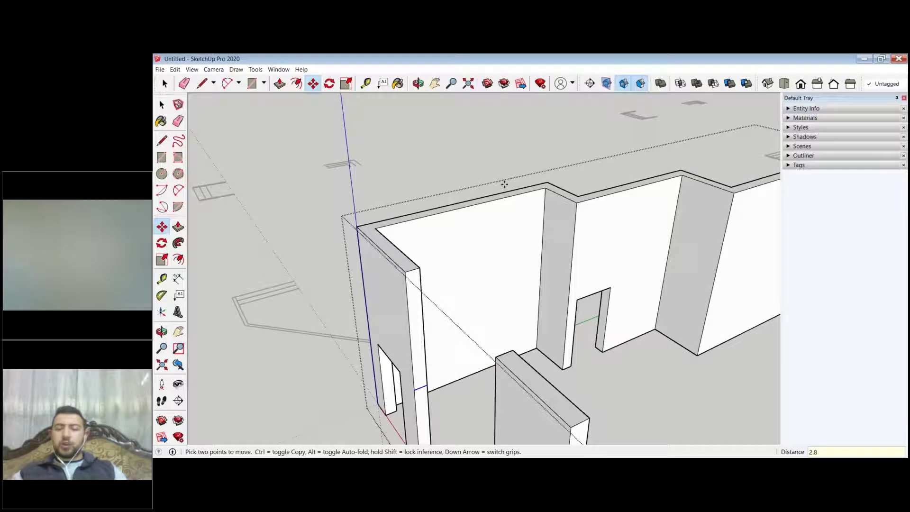
Step: Copy another wall edge 1 m using Move with Ctrl
{"action": "scroll", "coordinate": [504, 184], "scroll_direction": "down", "scroll_amount": 6}
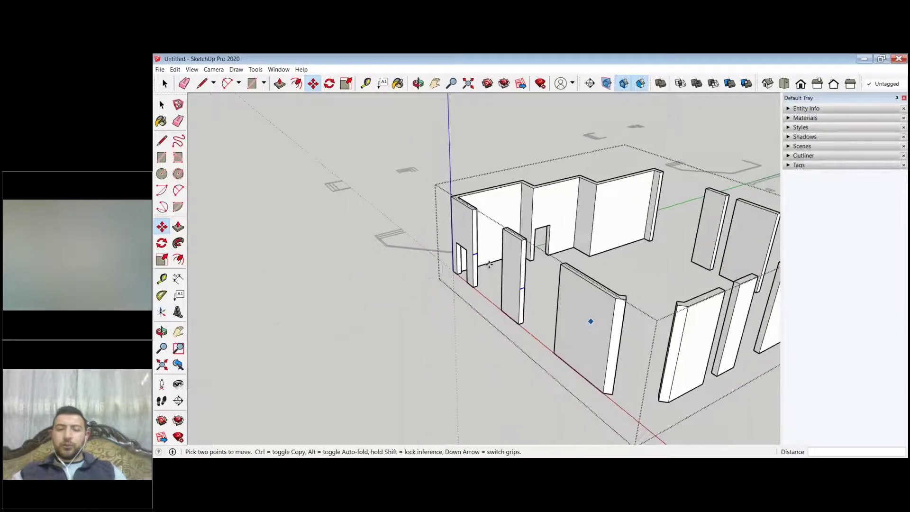
{"action": "scroll", "coordinate": [473, 251], "scroll_direction": "up", "scroll_amount": 6}
{"action": "left_click", "coordinate": [474, 250]}
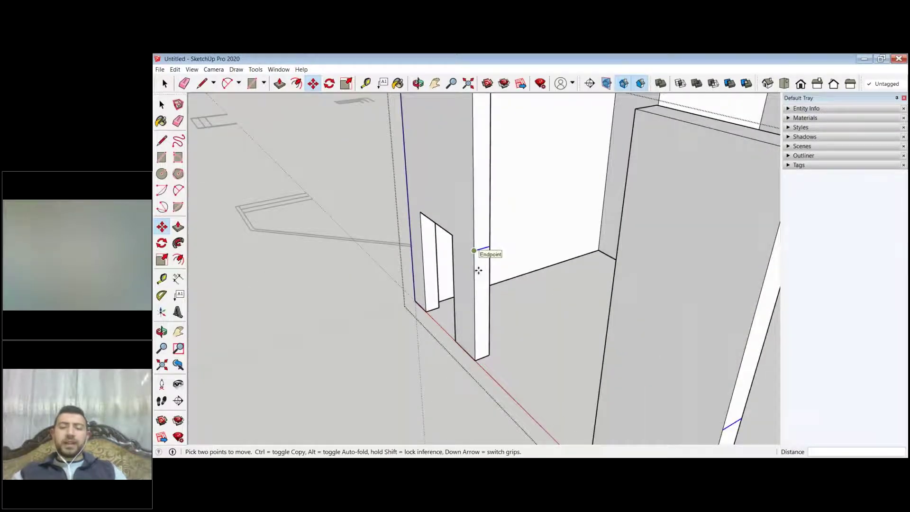
{"action": "key", "text": "ctrl"}
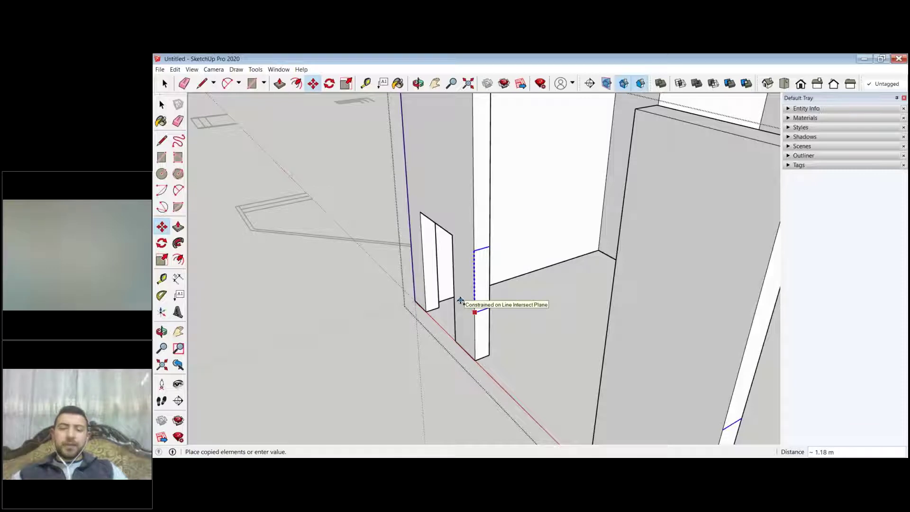
{"action": "type", "text": "1"}
{"action": "key", "text": "Return"}
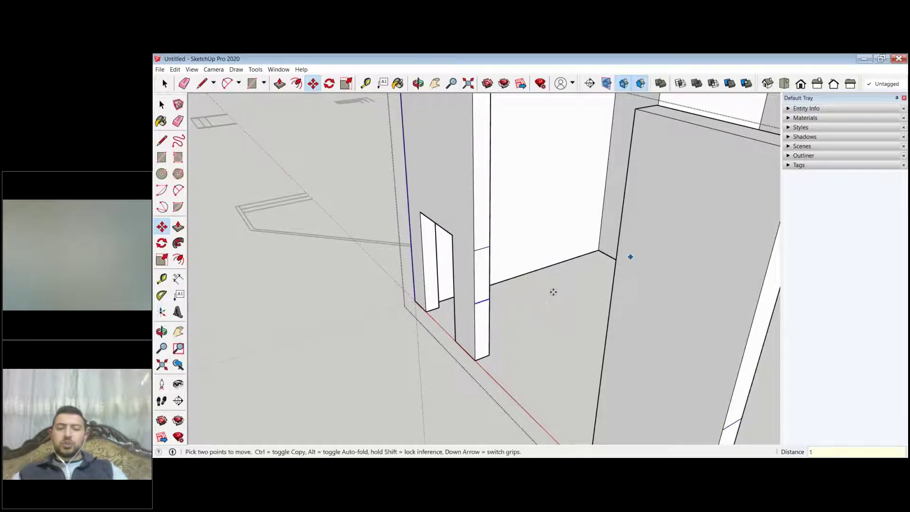
Step: Zoom and orbit out to review the whole room from a new oblique angle
{"action": "scroll", "coordinate": [553, 292], "scroll_direction": "down", "scroll_amount": 5}
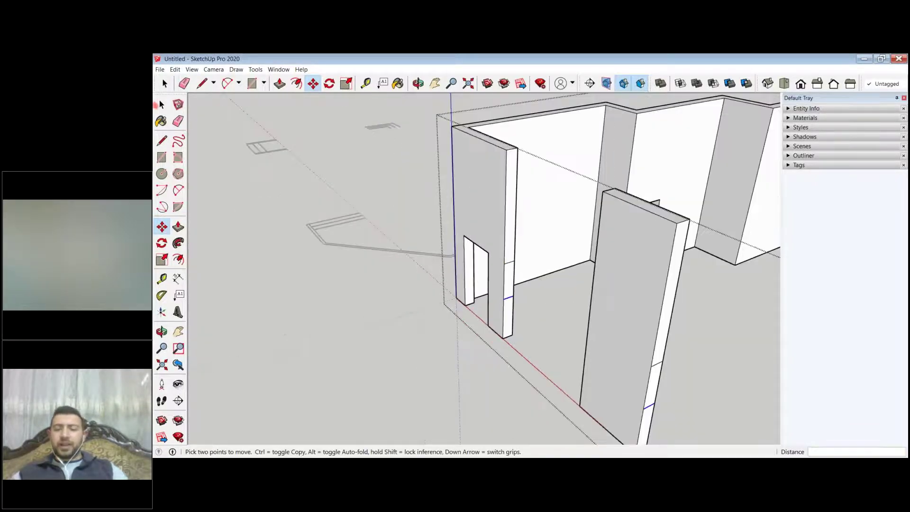
{"action": "scroll", "coordinate": [348, 193], "scroll_direction": "down", "scroll_amount": 1}
{"action": "scroll", "coordinate": [368, 223], "scroll_direction": "down", "scroll_amount": 6}
{"action": "mouse_move", "coordinate": [633, 287]}
{"action": "middle_mouse_down"}
{"action": "mouse_move", "coordinate": [500, 323]}
{"action": "mouse_move", "coordinate": [295, 325]}
{"action": "mouse_move", "coordinate": [433, 300]}
{"action": "mouse_move", "coordinate": [427, 294]}
{"action": "middle_mouse_up"}
{"action": "middle_click_drag", "start_coordinate": [246, 327], "coordinate": [199, 327]}
{"action": "key", "text": "m"}
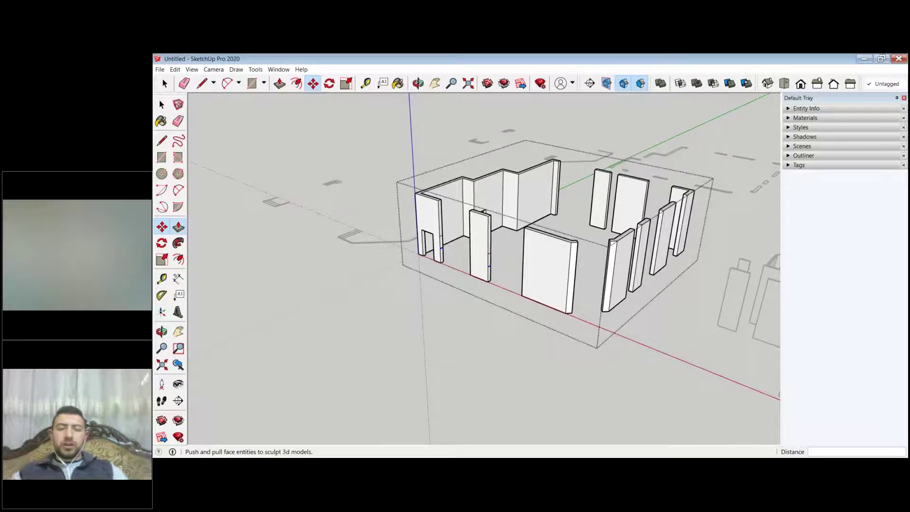
Step: Push/pull the upper wall flush to the pillar and the lower wall, leaving a window opening
{"action": "left_click", "coordinate": [178, 227]}
{"action": "scroll", "coordinate": [468, 197], "scroll_direction": "up", "scroll_amount": 5}
{"action": "left_click", "coordinate": [497, 232]}
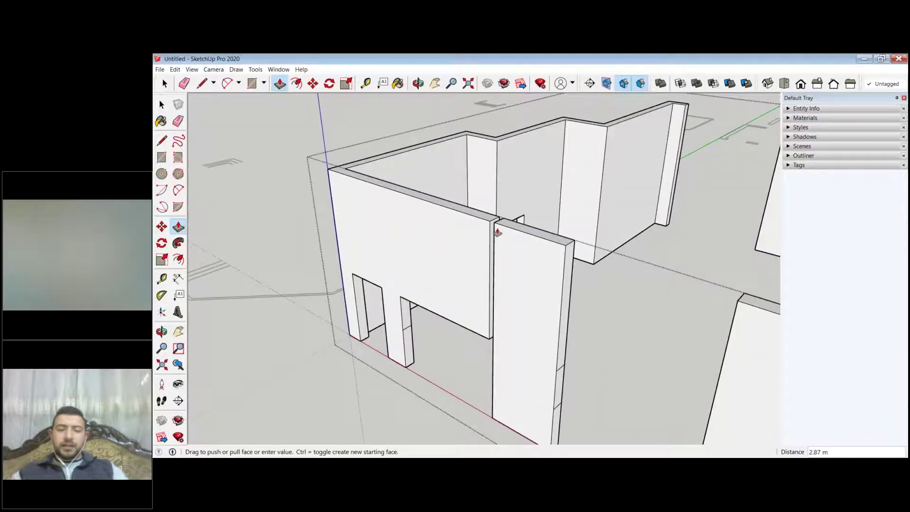
{"action": "left_click", "coordinate": [497, 232]}
{"action": "left_click", "coordinate": [411, 346]}
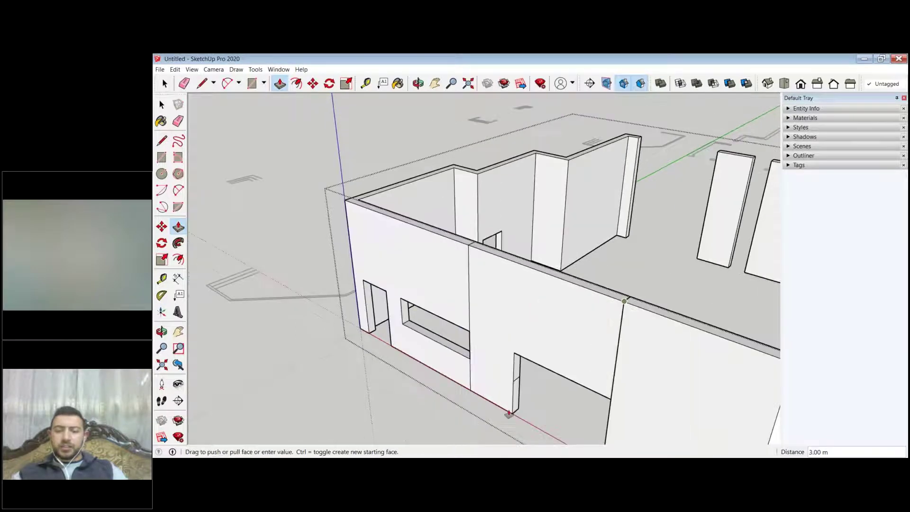
{"action": "left_click", "coordinate": [508, 414]}
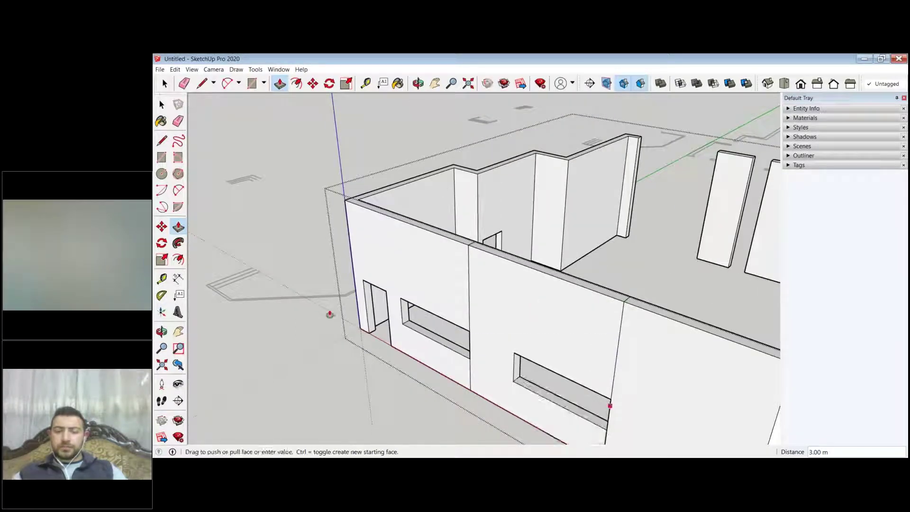
Step: Extend the left wall end faces, pushing one out 2.00 m
{"action": "scroll", "coordinate": [331, 312], "scroll_direction": "down", "scroll_amount": 3}
{"action": "scroll", "coordinate": [542, 361], "scroll_direction": "up", "scroll_amount": 2}
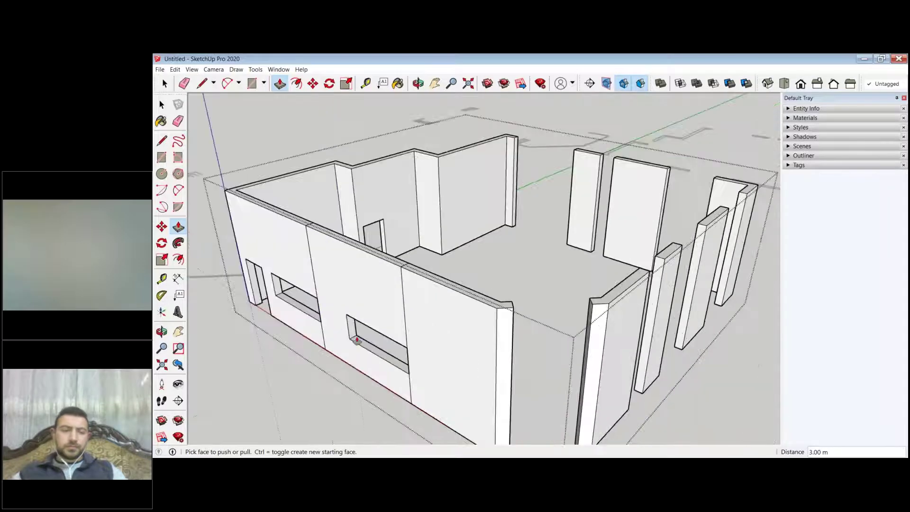
{"action": "middle_click_drag", "start_coordinate": [356, 339], "coordinate": [227, 273]}
{"action": "left_click", "coordinate": [226, 274]}
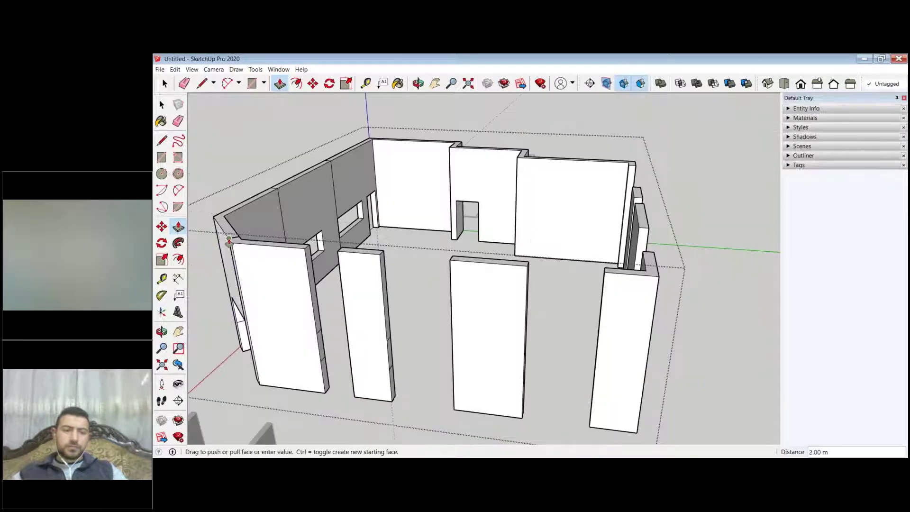
{"action": "left_click", "coordinate": [227, 273]}
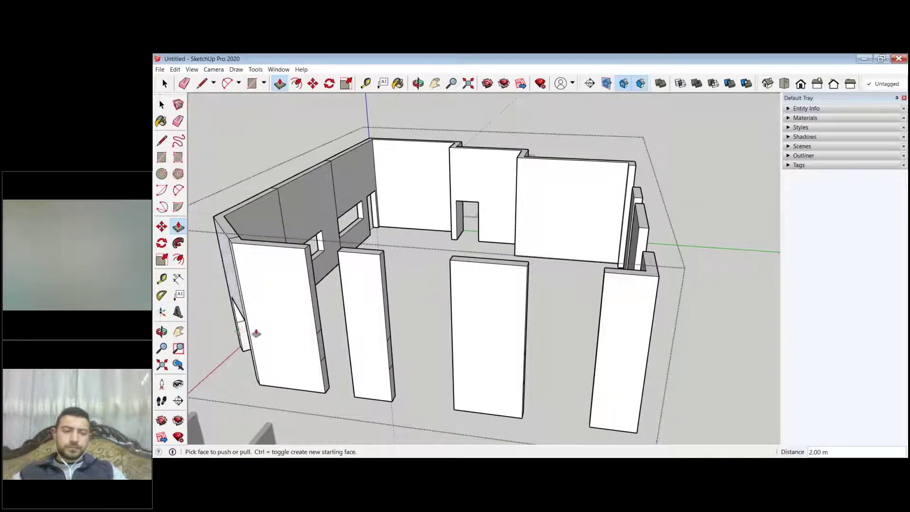
{"action": "key", "text": "o"}
{"action": "middle_click_drag", "start_coordinate": [237, 332], "coordinate": [434, 403]}
{"action": "left_click", "coordinate": [435, 408]}
{"action": "left_click", "coordinate": [434, 408]}
Step: Extend the wall above the door 1.00 m and close the gap below the window
{"action": "middle_click_drag", "start_coordinate": [616, 332], "coordinate": [303, 327]}
{"action": "middle_click_drag", "start_coordinate": [598, 374], "coordinate": [600, 374]}
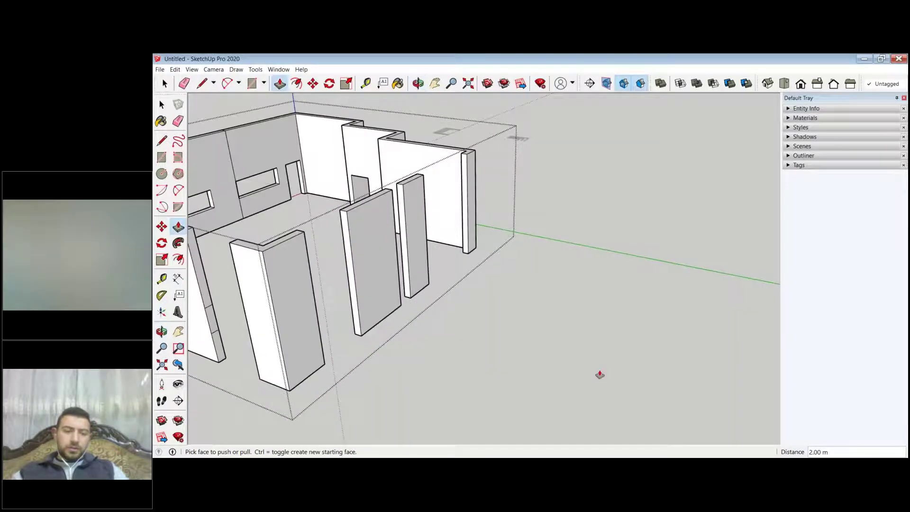
{"action": "scroll", "coordinate": [599, 374], "scroll_direction": "down", "scroll_amount": 3}
{"action": "scroll", "coordinate": [305, 305], "scroll_direction": "up", "scroll_amount": 3}
{"action": "left_click", "coordinate": [299, 288]}
{"action": "left_click", "coordinate": [310, 287]}
{"action": "left_click", "coordinate": [303, 348]}
{"action": "left_click", "coordinate": [319, 342]}
Step: Extend upper and lower walls to the next pillar, leaving a window, and bridge over the door opening
{"action": "left_click", "coordinate": [340, 313]}
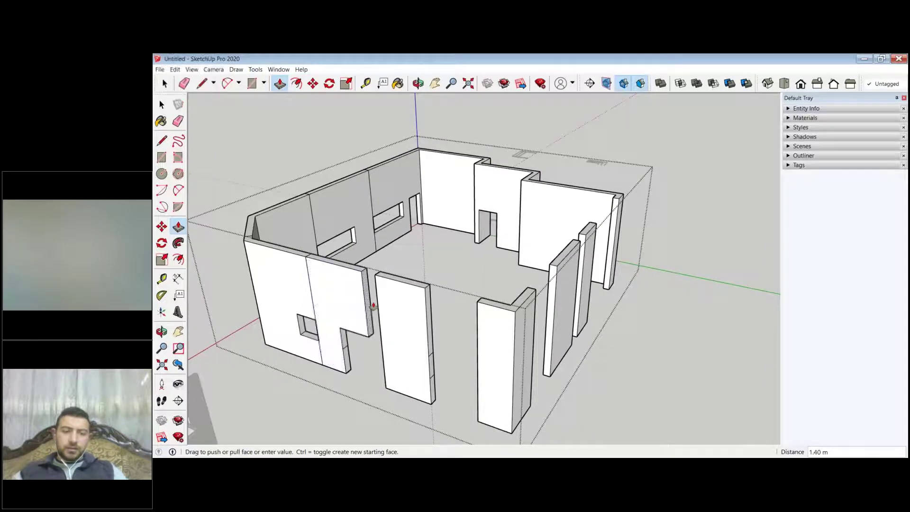
{"action": "left_click", "coordinate": [377, 302]}
{"action": "left_click", "coordinate": [347, 362]}
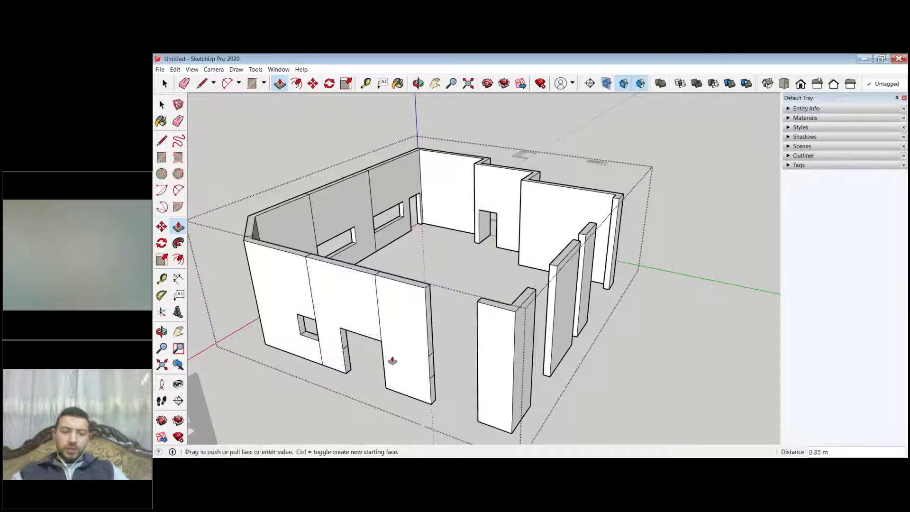
{"action": "left_click", "coordinate": [391, 360]}
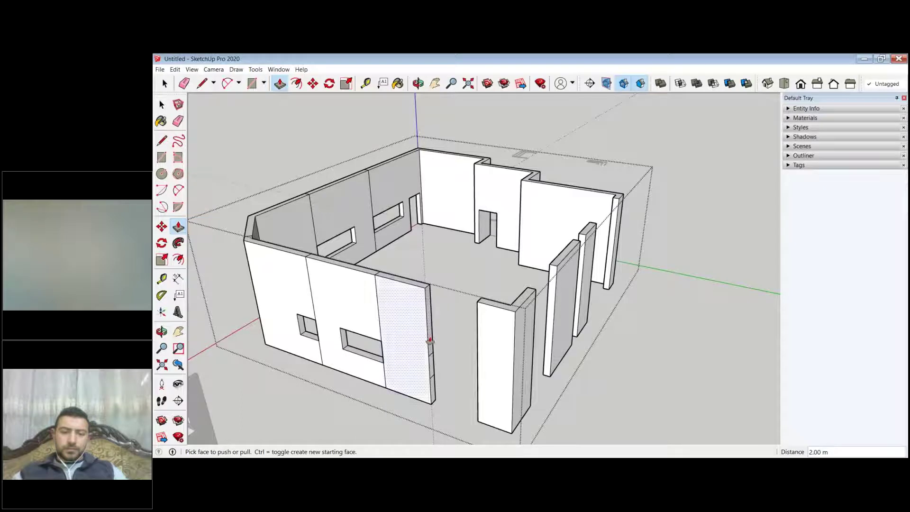
{"action": "left_click", "coordinate": [429, 340]}
{"action": "left_click", "coordinate": [437, 380]}
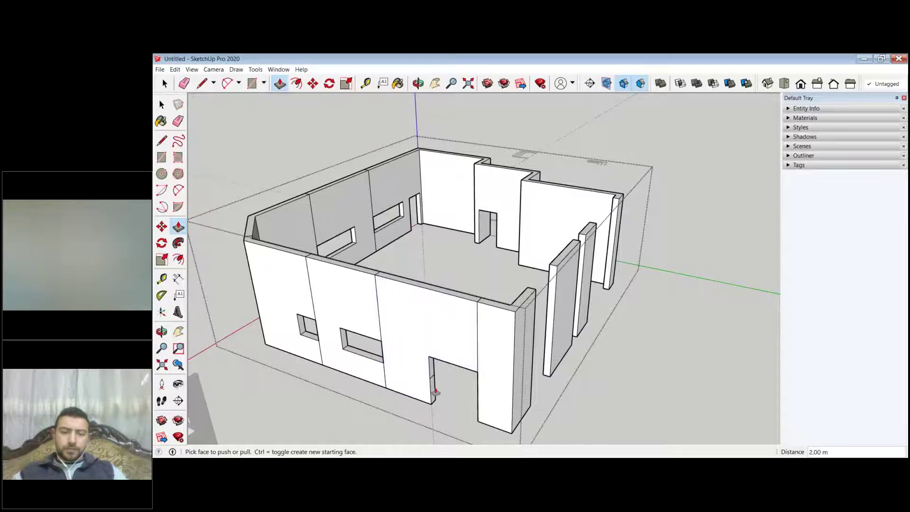
{"action": "left_click", "coordinate": [435, 391]}
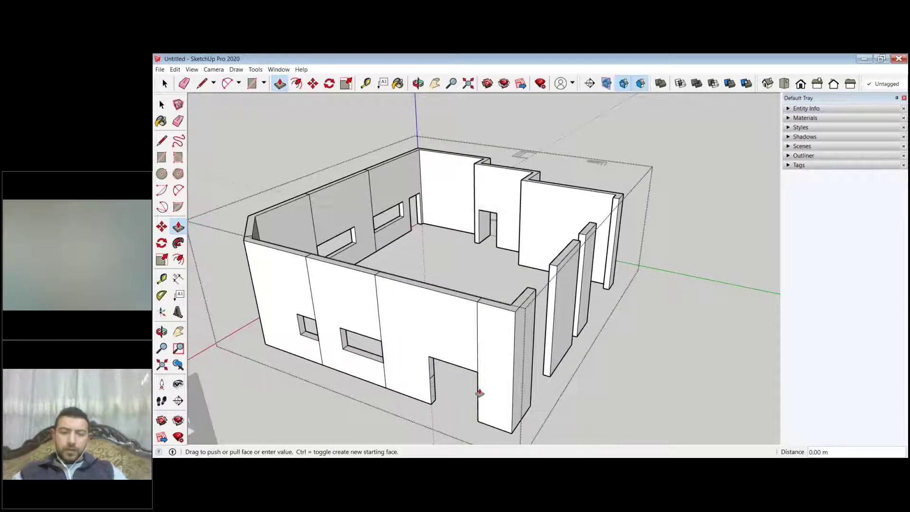
Step: Extend the front-left upper wall 2.00 m and raise the doorway bottom into a window sill
{"action": "middle_click_drag", "start_coordinate": [478, 390], "coordinate": [496, 422]}
{"action": "scroll", "coordinate": [555, 315], "scroll_direction": "down", "scroll_amount": 3}
{"action": "scroll", "coordinate": [555, 314], "scroll_direction": "up", "scroll_amount": 2}
{"action": "middle_click_drag", "start_coordinate": [740, 303], "coordinate": [625, 309]}
{"action": "scroll", "coordinate": [626, 310], "scroll_direction": "down", "scroll_amount": 2}
{"action": "scroll", "coordinate": [291, 243], "scroll_direction": "up", "scroll_amount": 4}
{"action": "left_click", "coordinate": [273, 259]}
{"action": "left_click", "coordinate": [338, 273]}
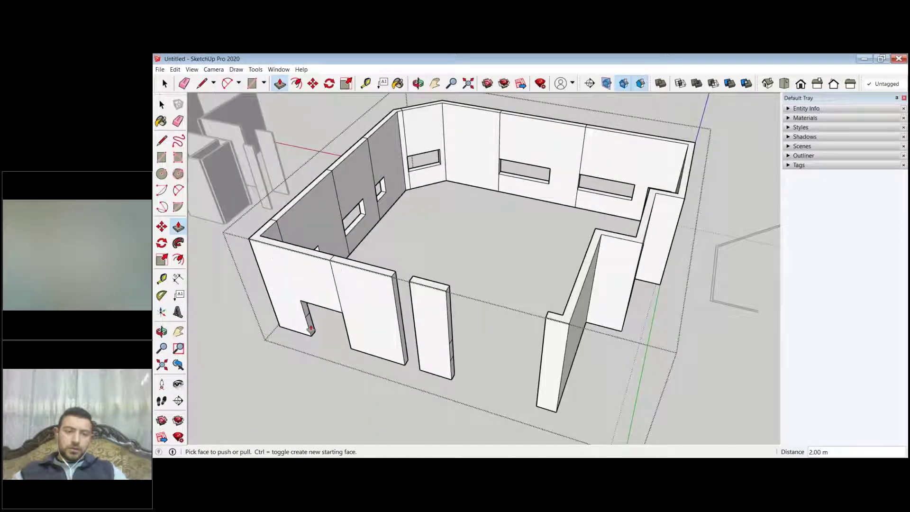
{"action": "left_click", "coordinate": [311, 328]}
{"action": "left_click", "coordinate": [342, 319]}
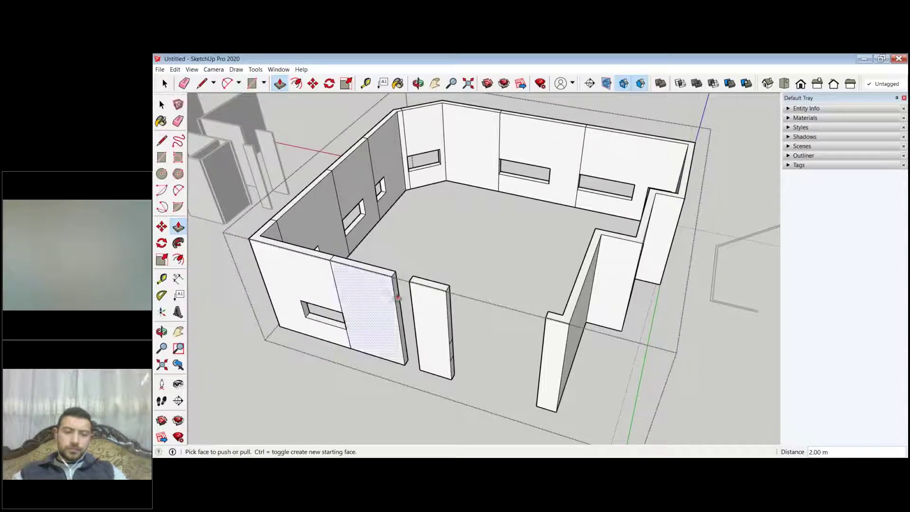
Step: Extrude a 3.60 m wall across the gap and raise its sill into a window opening
{"action": "left_click", "coordinate": [524, 326]}
{"action": "left_click", "coordinate": [460, 376]}
{"action": "left_click", "coordinate": [460, 376]}
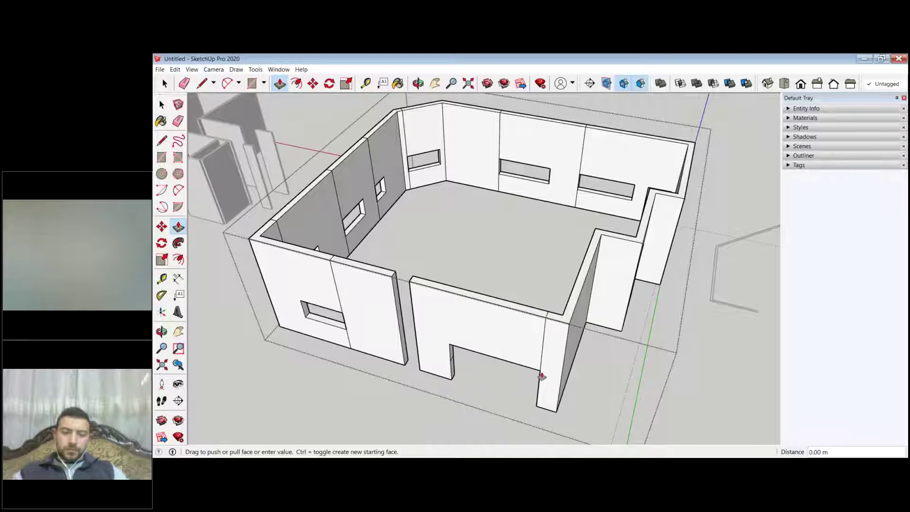
{"action": "left_click", "coordinate": [602, 391]}
Step: Zoom in on the last front-wall gap and start a Move copy of its end edge
{"action": "scroll", "coordinate": [601, 391], "scroll_direction": "down", "scroll_amount": 3}
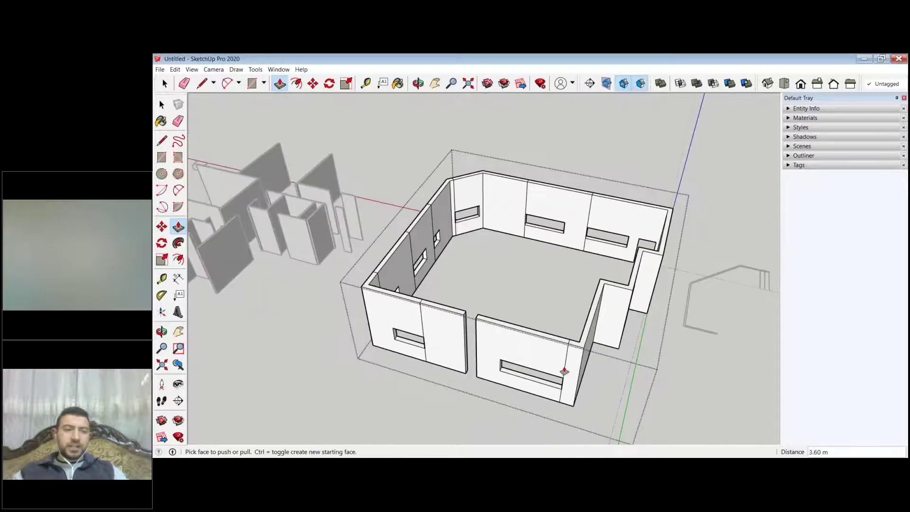
{"action": "key", "text": "space"}
{"action": "scroll", "coordinate": [450, 327], "scroll_direction": "up", "scroll_amount": 3}
{"action": "scroll", "coordinate": [485, 276], "scroll_direction": "up", "scroll_amount": 2}
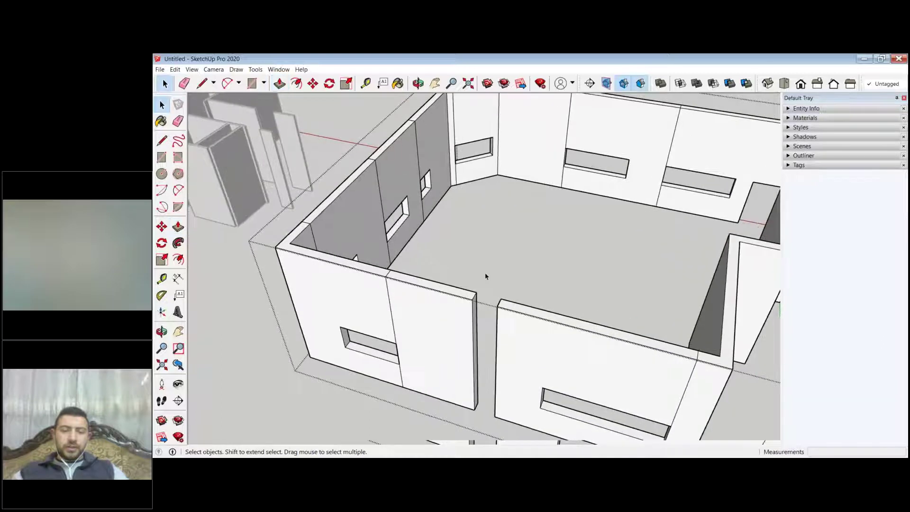
{"action": "scroll", "coordinate": [485, 276], "scroll_direction": "up", "scroll_amount": 2}
{"action": "scroll", "coordinate": [462, 331], "scroll_direction": "down", "scroll_amount": 2}
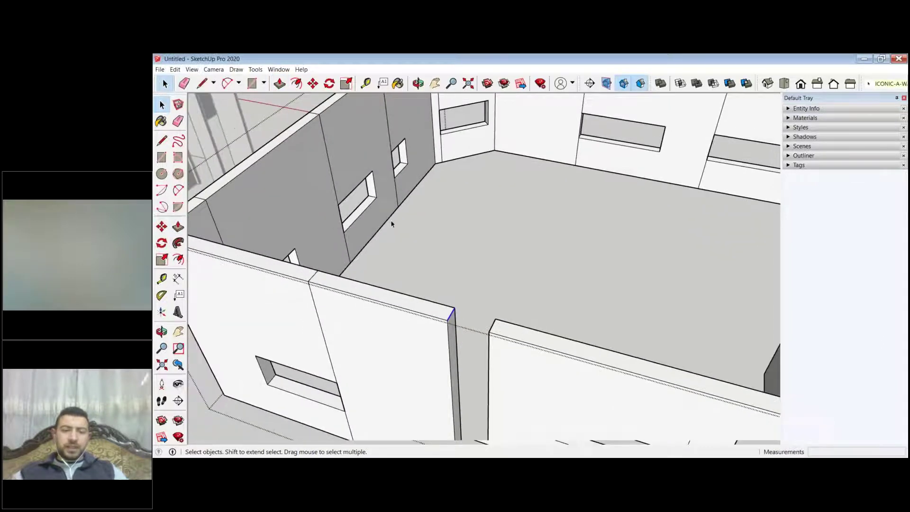
{"action": "scroll", "coordinate": [446, 313], "scroll_direction": "down", "scroll_amount": 1}
{"action": "scroll", "coordinate": [426, 280], "scroll_direction": "down", "scroll_amount": 1}
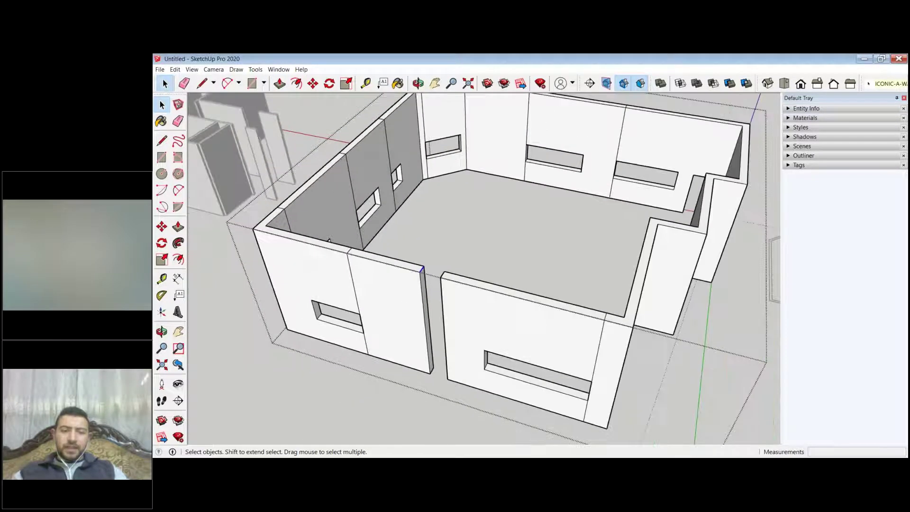
{"action": "scroll", "coordinate": [413, 280], "scroll_direction": "up", "scroll_amount": 2}
{"action": "key", "text": "m"}
{"action": "key", "text": "ctrl"}
{"action": "left_click", "coordinate": [428, 268]}
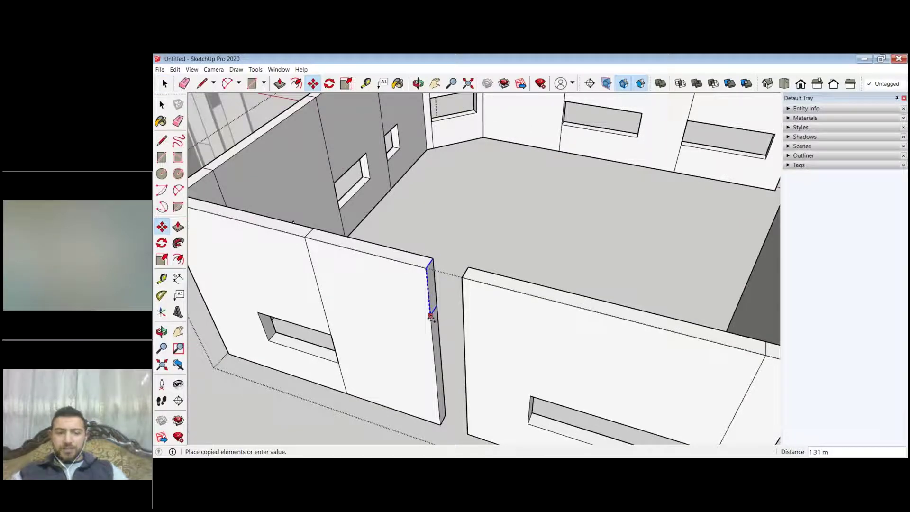
Step: Copy the end edge 2.8 m down, then another copy 0.7 m lower
{"action": "type", "text": "2.8"}
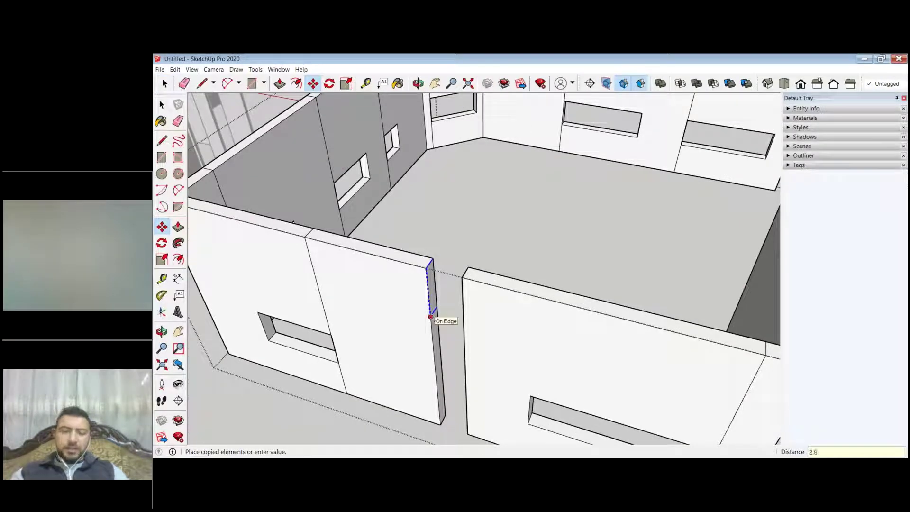
{"action": "key", "text": "Return"}
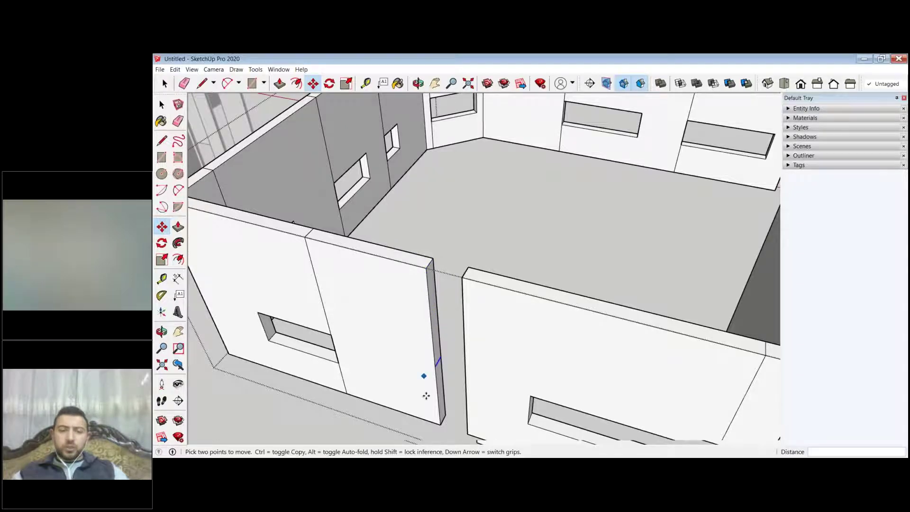
{"action": "scroll", "coordinate": [426, 396], "scroll_direction": "up", "scroll_amount": 2}
{"action": "left_click", "coordinate": [425, 396]}
{"action": "scroll", "coordinate": [425, 396], "scroll_direction": "up", "scroll_amount": 4}
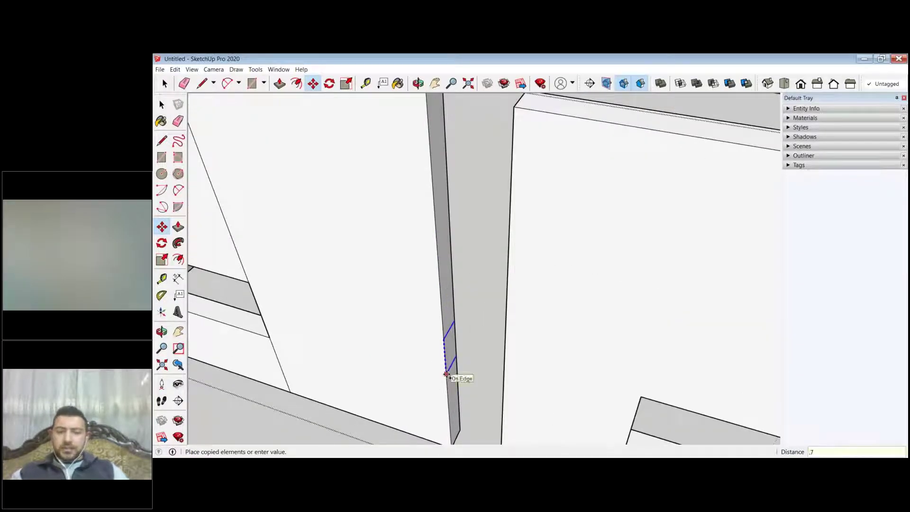
{"action": "type", "text": ".7"}
{"action": "key", "text": "Return"}
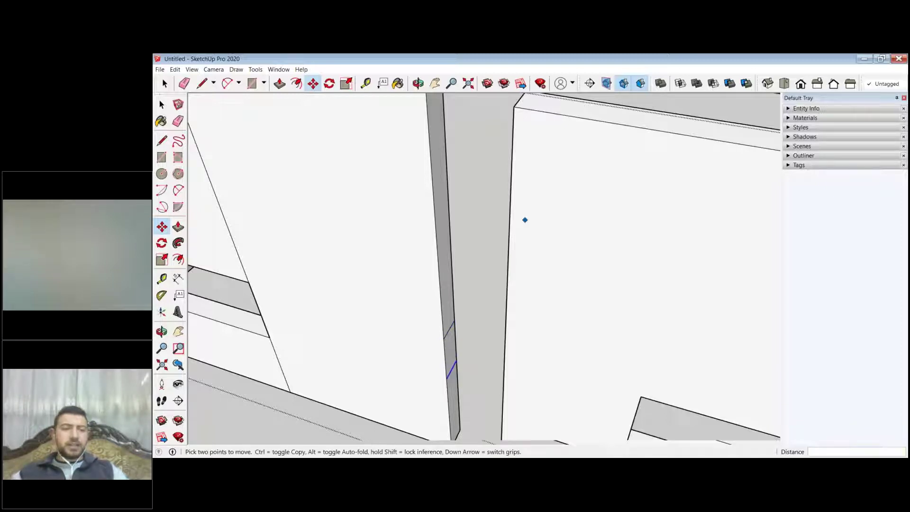
{"action": "scroll", "coordinate": [524, 219], "scroll_direction": "down", "scroll_amount": 4}
Step: Push/pull the upper part flush to the right panel and the lower part 0.70 m
{"action": "key", "text": "p"}
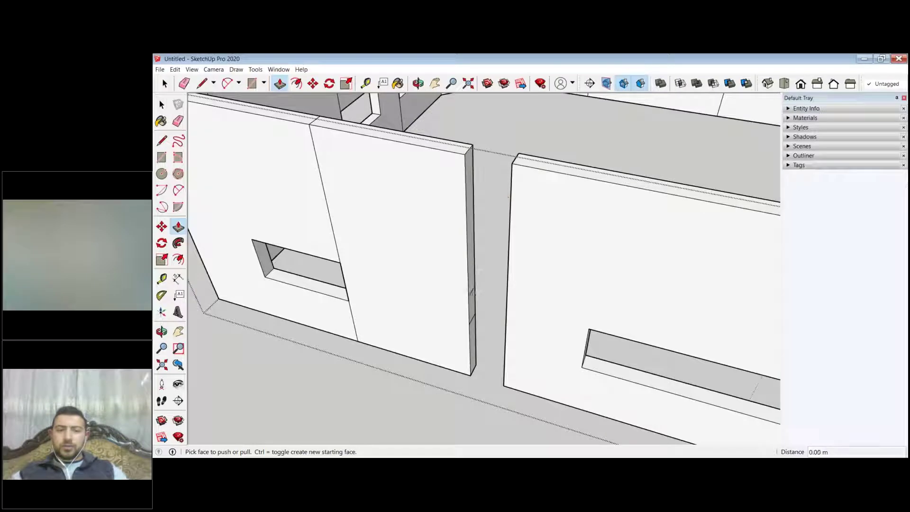
{"action": "left_click", "coordinate": [471, 203]}
{"action": "left_click", "coordinate": [512, 171]}
{"action": "left_click", "coordinate": [475, 323]}
{"action": "left_click", "coordinate": [506, 326]}
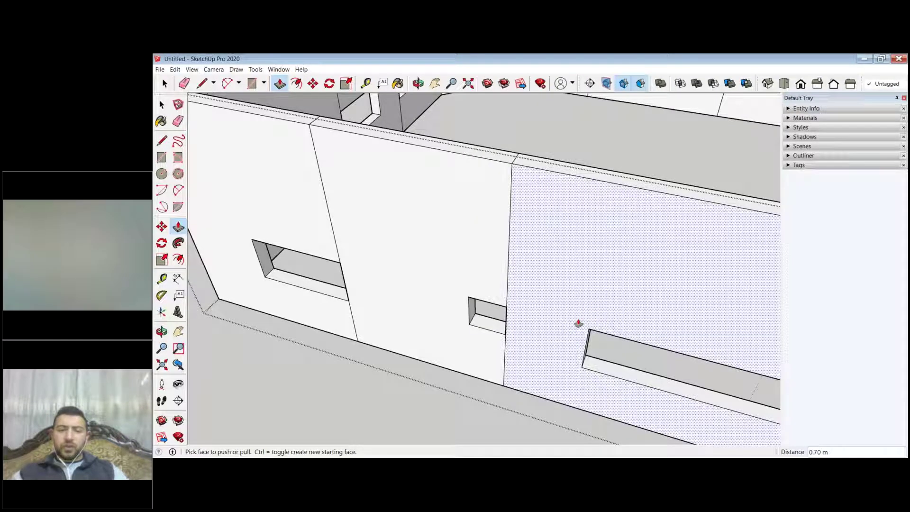
{"action": "scroll", "coordinate": [578, 324], "scroll_direction": "down", "scroll_amount": 5}
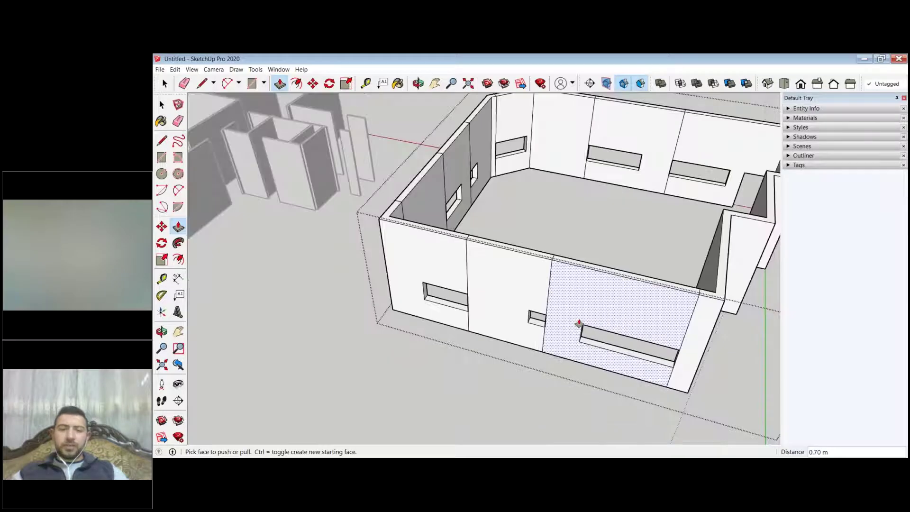
{"action": "mouse_move", "coordinate": [579, 323]}
{"action": "middle_mouse_down"}
{"action": "mouse_move", "coordinate": [425, 134]}
{"action": "mouse_move", "coordinate": [233, 137]}
{"action": "mouse_move", "coordinate": [178, 121]}
{"action": "middle_mouse_up"}
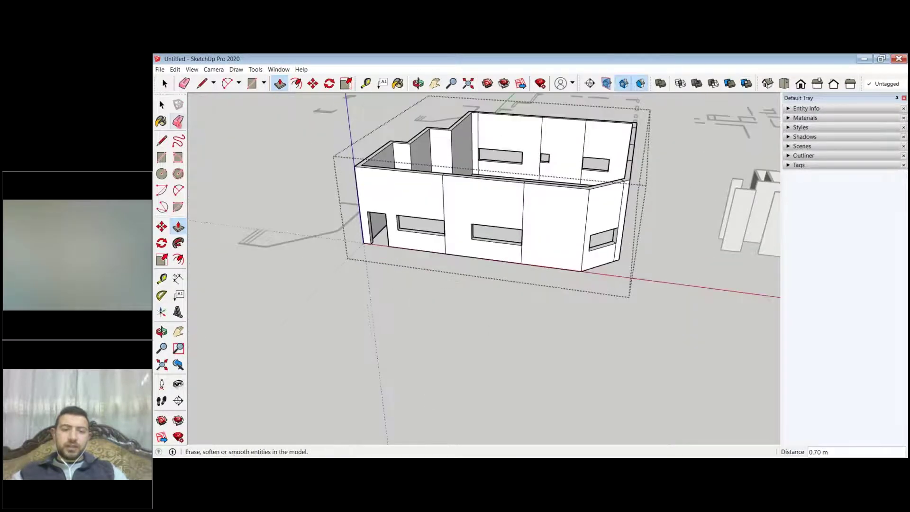
Step: Erase the two stray vertical edges on the right wall, then return to the Select tool
{"action": "left_click", "coordinate": [179, 121]}
{"action": "scroll", "coordinate": [386, 252], "scroll_direction": "up", "scroll_amount": 5}
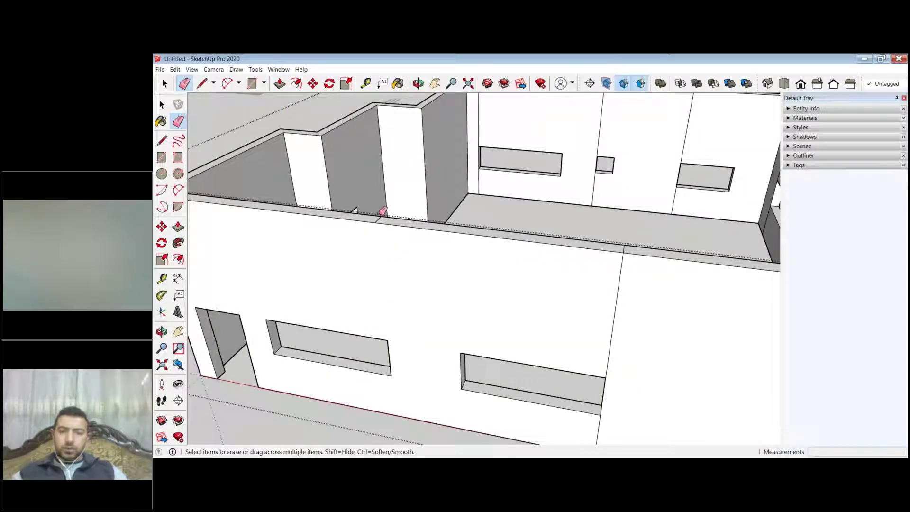
{"action": "left_click", "coordinate": [623, 289]}
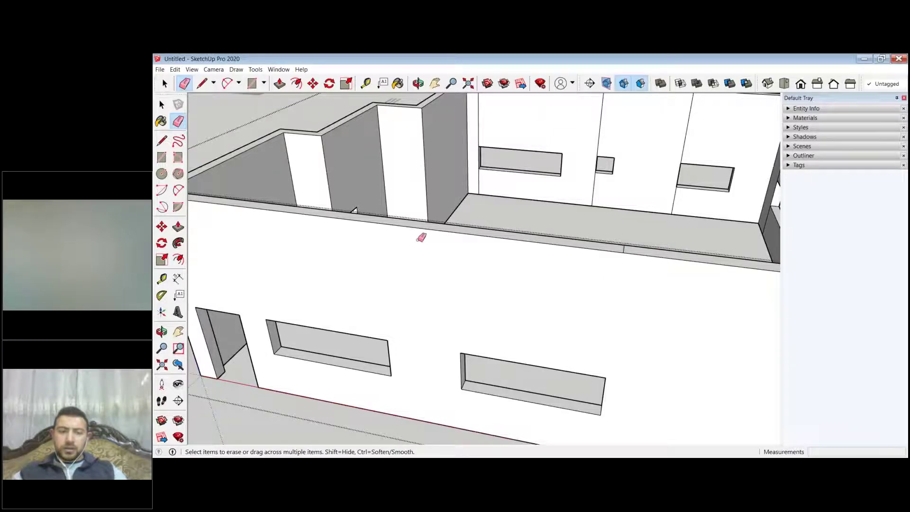
{"action": "scroll", "coordinate": [420, 237], "scroll_direction": "down", "scroll_amount": 5}
{"action": "middle_click_drag", "start_coordinate": [420, 237], "coordinate": [420, 199]}
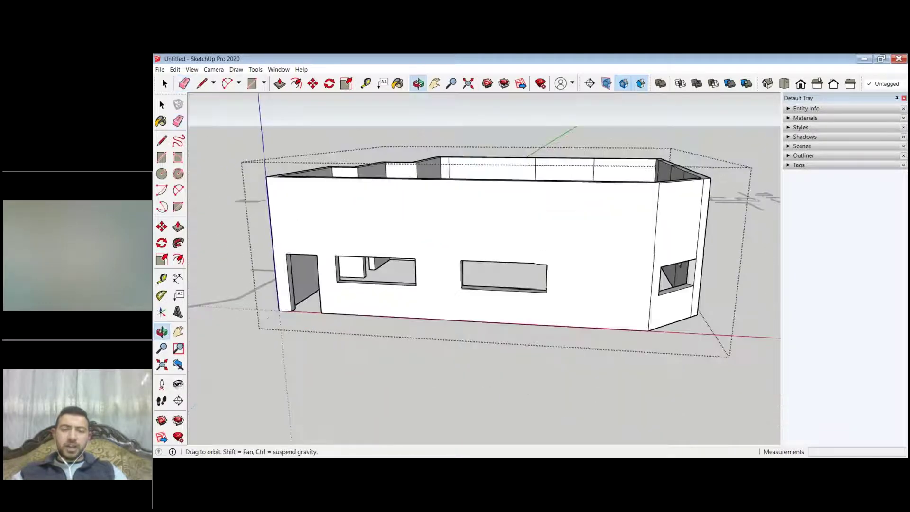
{"action": "middle_click_drag", "start_coordinate": [474, 247], "coordinate": [646, 234]}
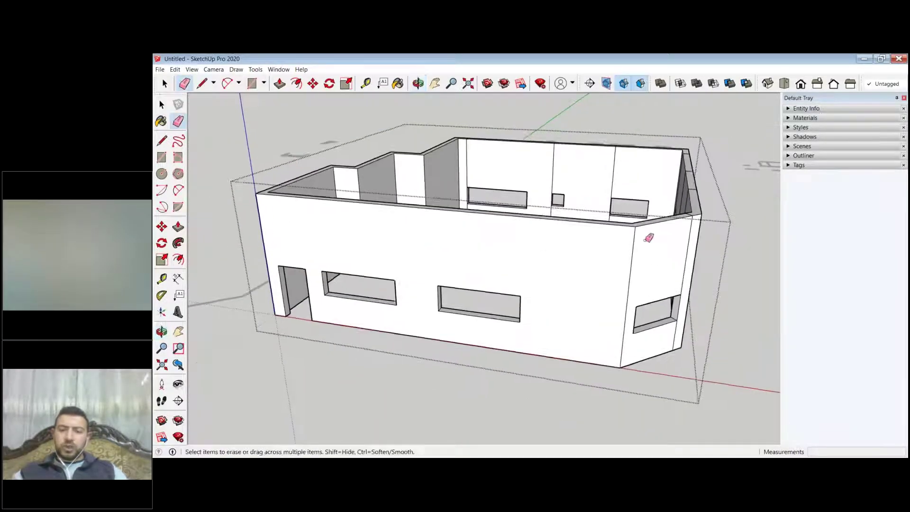
{"action": "left_click", "coordinate": [691, 247]}
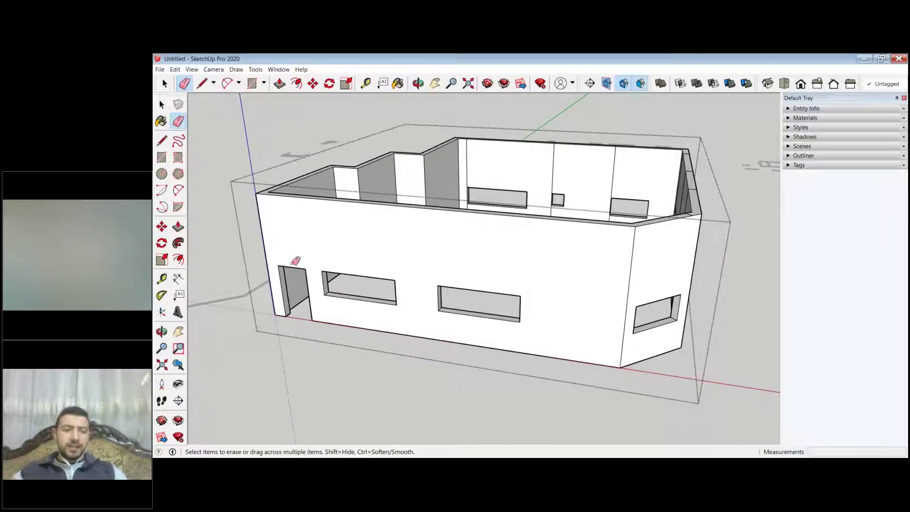
{"action": "left_click", "coordinate": [161, 105]}
{"action": "scroll", "coordinate": [377, 351], "scroll_direction": "down", "scroll_amount": 5}
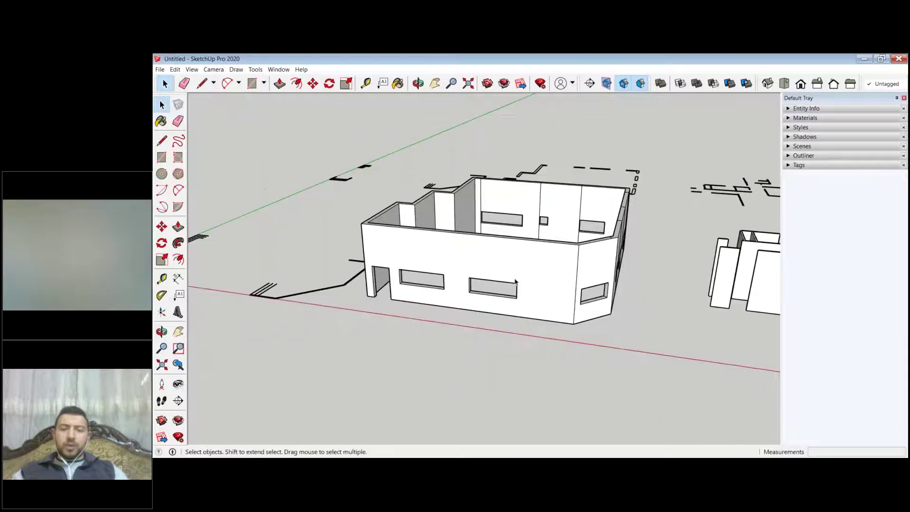
{"action": "left_click", "coordinate": [522, 260]}
{"action": "middle_click_drag", "start_coordinate": [523, 262], "coordinate": [394, 305]}
{"action": "scroll", "coordinate": [403, 303], "scroll_direction": "down", "scroll_amount": 3}
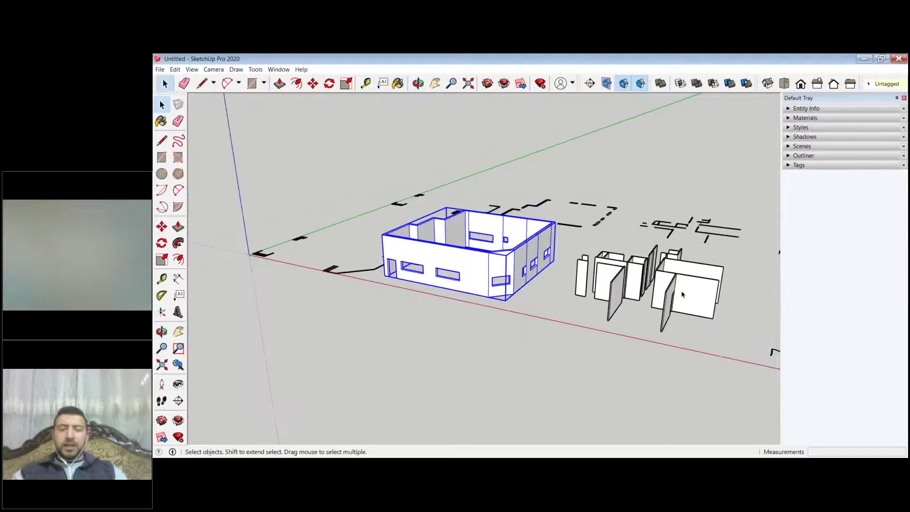
{"action": "scroll", "coordinate": [682, 294], "scroll_direction": "up", "scroll_amount": 3}
{"action": "left_click", "coordinate": [394, 340]}
{"action": "scroll", "coordinate": [394, 340], "scroll_direction": "down", "scroll_amount": 1}
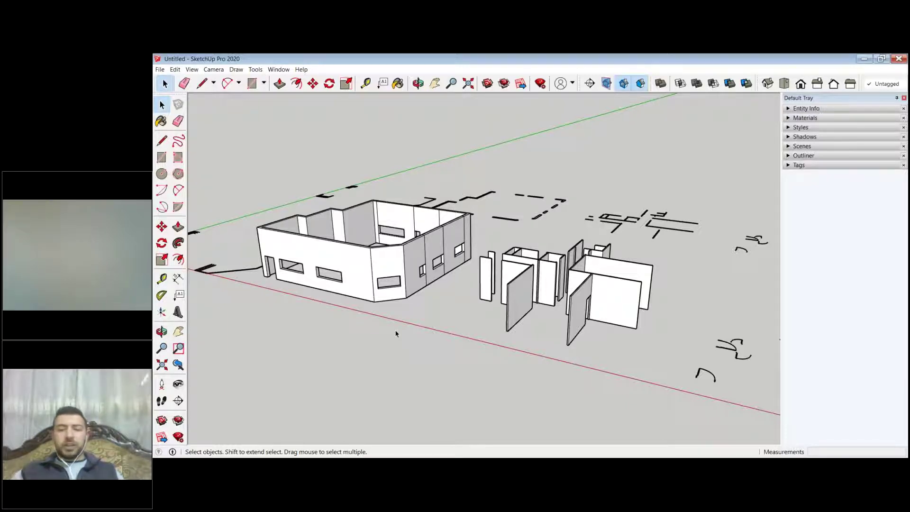
{"action": "scroll", "coordinate": [564, 248], "scroll_direction": "down", "scroll_amount": 1}
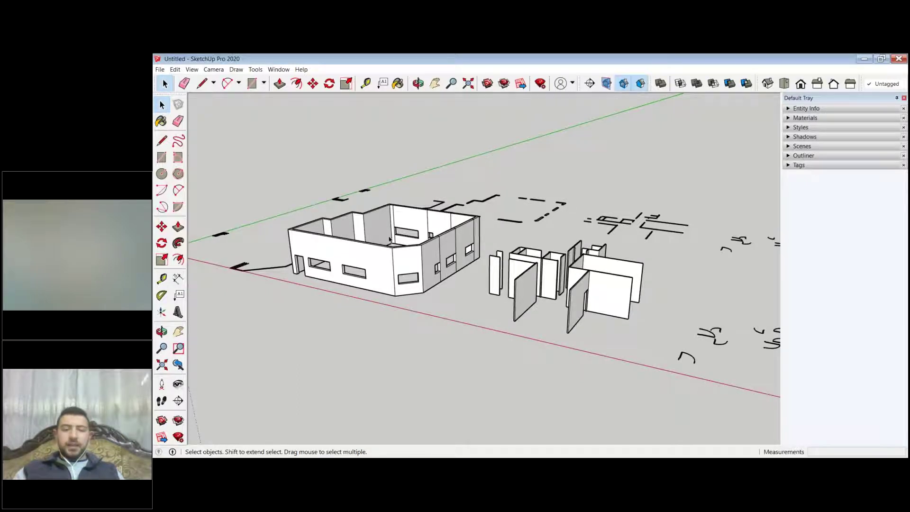
{"action": "scroll", "coordinate": [390, 239], "scroll_direction": "down", "scroll_amount": 3}
{"action": "scroll", "coordinate": [427, 256], "scroll_direction": "up", "scroll_amount": 3}
{"action": "scroll", "coordinate": [427, 263], "scroll_direction": "up", "scroll_amount": 4}
{"action": "left_click", "coordinate": [523, 272]}
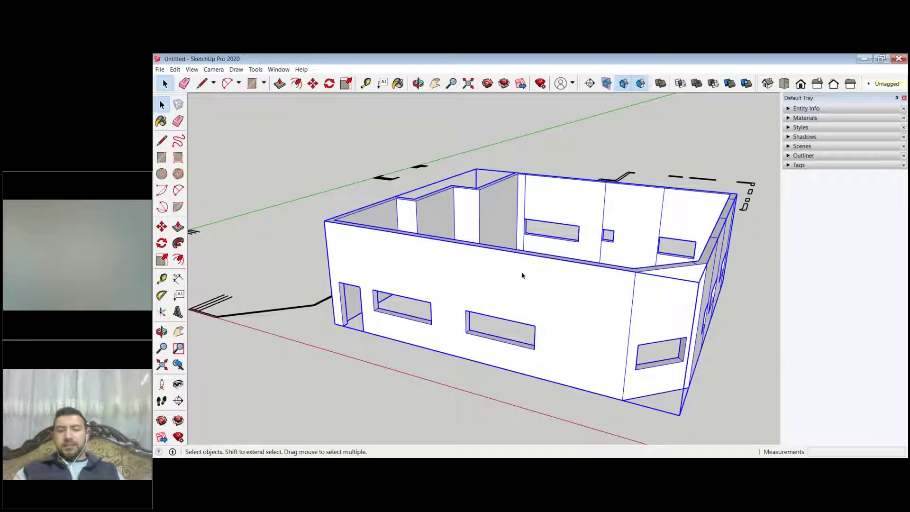
{"action": "double_click", "coordinate": [522, 275]}
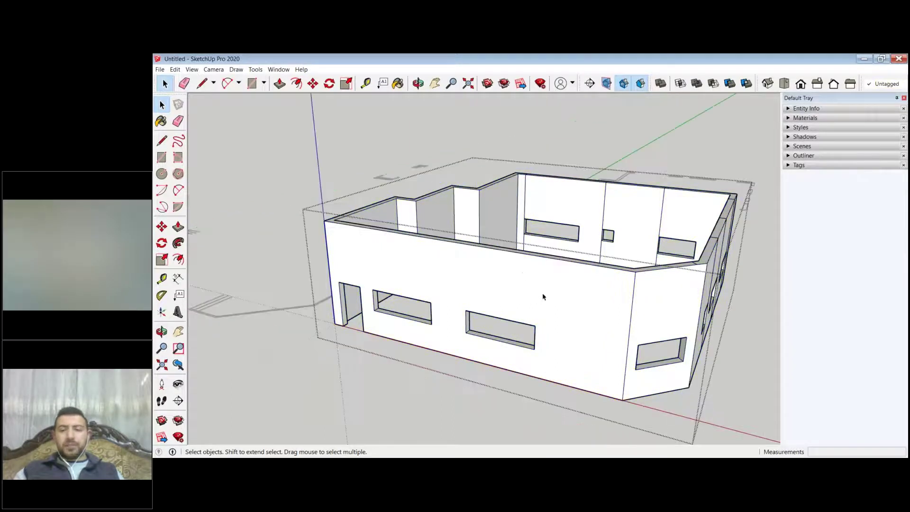
{"action": "left_click", "coordinate": [543, 297]}
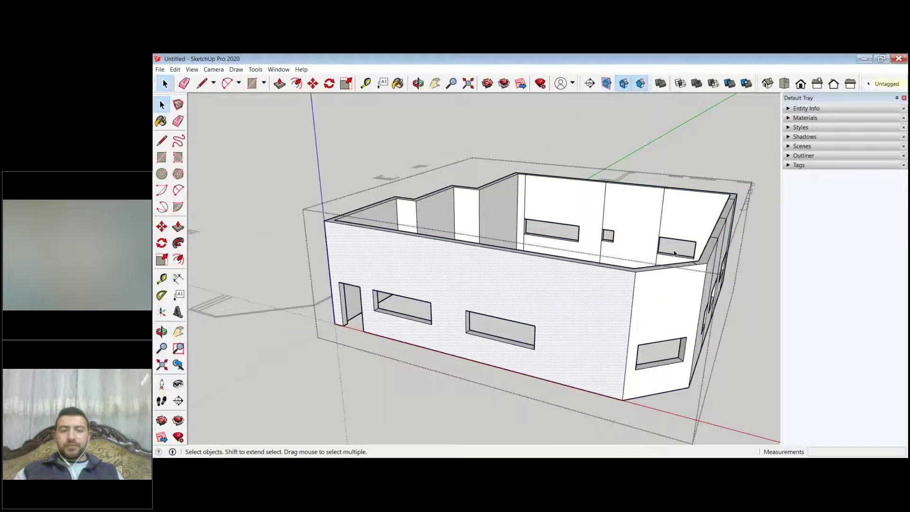
{"action": "middle_click_drag", "start_coordinate": [674, 253], "coordinate": [620, 307]}
{"action": "scroll", "coordinate": [481, 236], "scroll_direction": "down", "scroll_amount": 4}
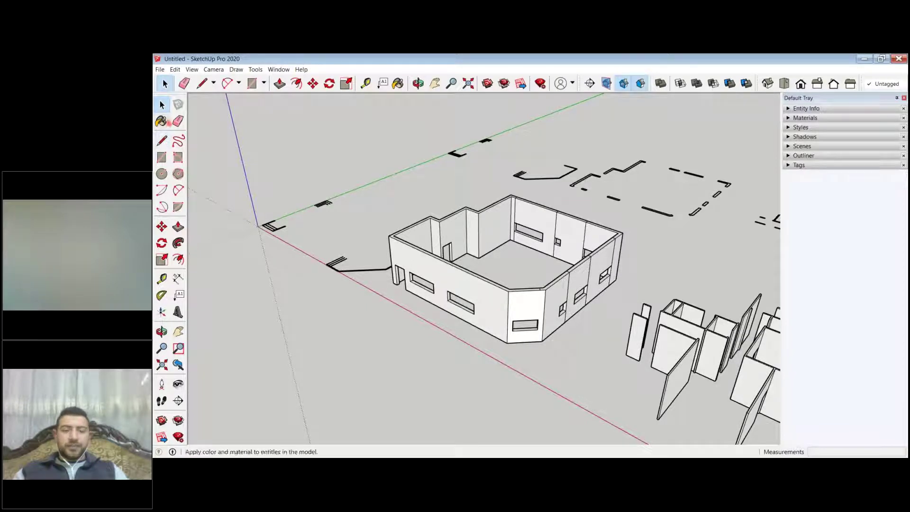
Step: Open the house walls group and draw a 1,2,2 door rectangle on the front wall's bottom edge
{"action": "scroll", "coordinate": [496, 322], "scroll_direction": "up", "scroll_amount": 2}
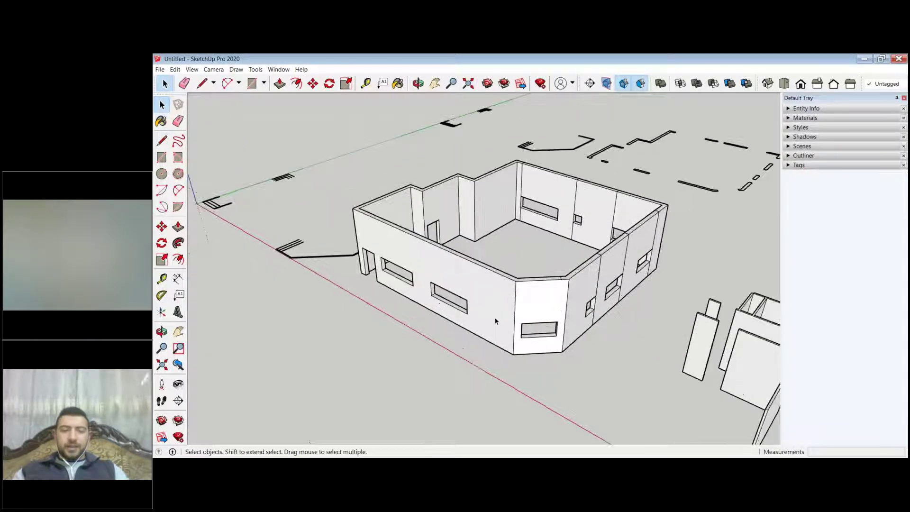
{"action": "scroll", "coordinate": [496, 322], "scroll_direction": "up", "scroll_amount": 3}
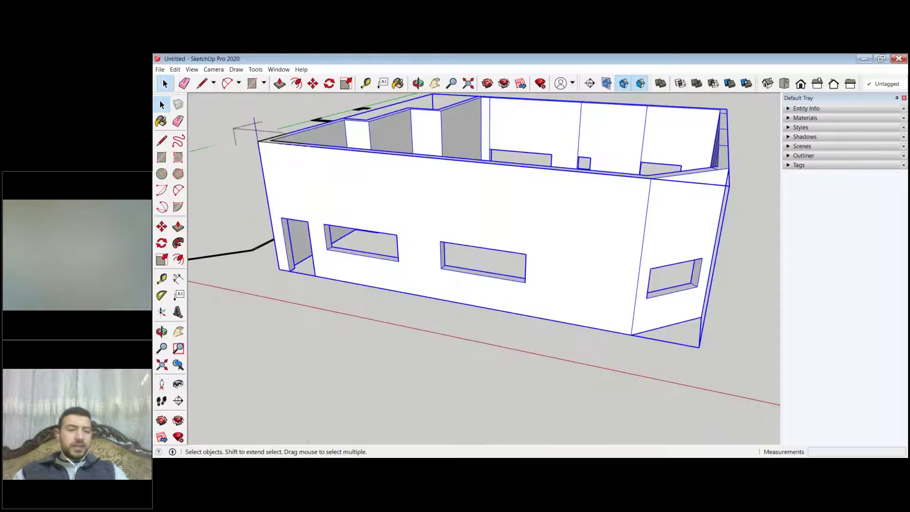
{"action": "double_click", "coordinate": [498, 208]}
{"action": "left_click", "coordinate": [162, 158]}
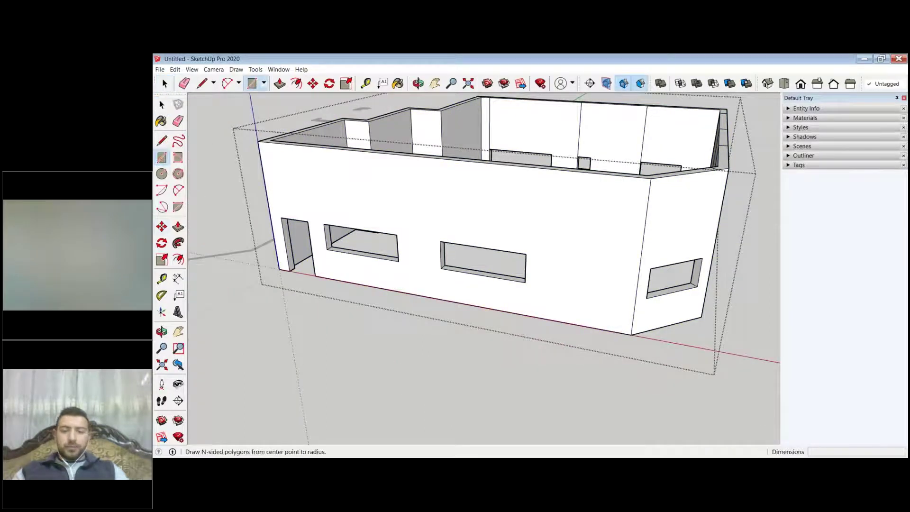
{"action": "scroll", "coordinate": [570, 315], "scroll_direction": "up", "scroll_amount": 2}
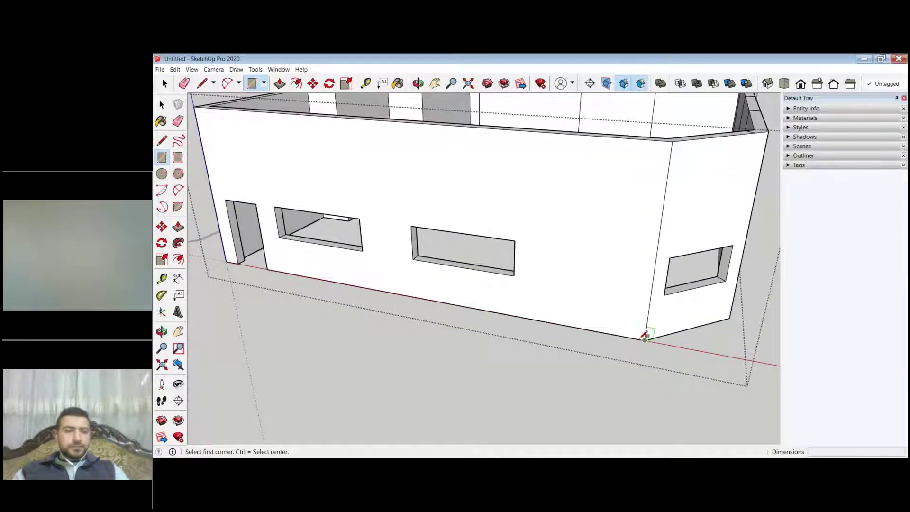
{"action": "left_click", "coordinate": [528, 317]}
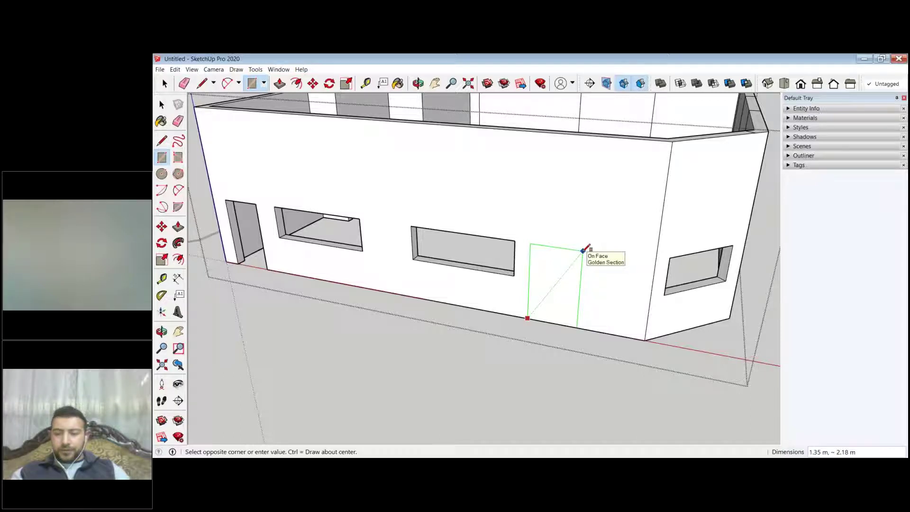
{"action": "type", "text": "1,"}
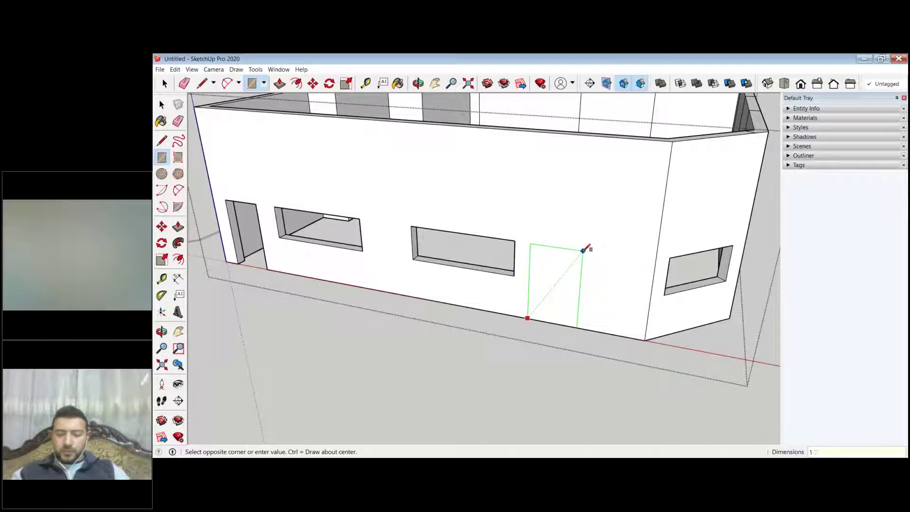
{"action": "type", "text": "2,2"}
{"action": "key", "text": "Return"}
Step: Push the trial door rectangle 0.30 m into the front wall
{"action": "scroll", "coordinate": [579, 253], "scroll_direction": "up", "scroll_amount": 1}
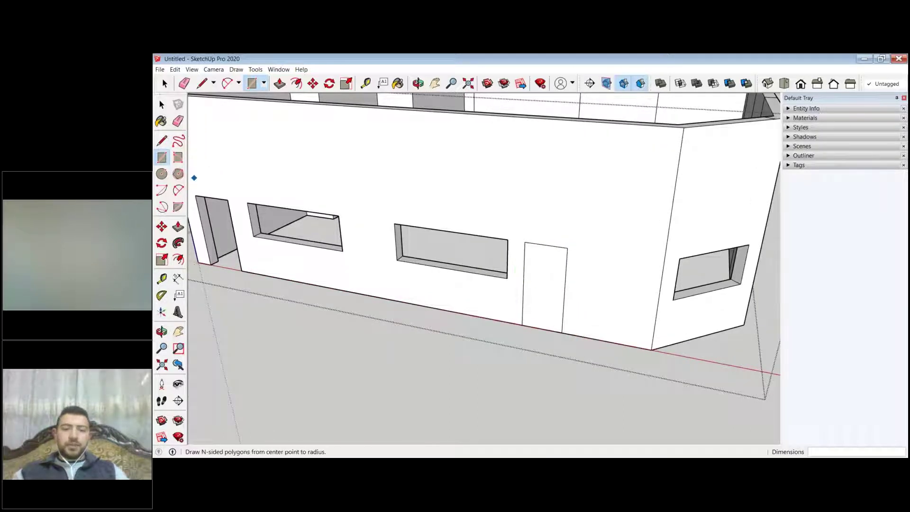
{"action": "left_click", "coordinate": [178, 227]}
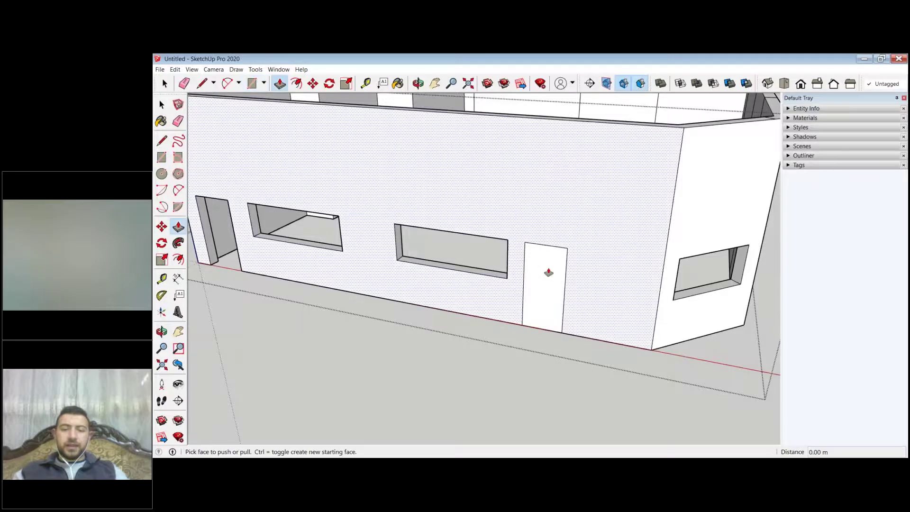
{"action": "left_click", "coordinate": [543, 294]}
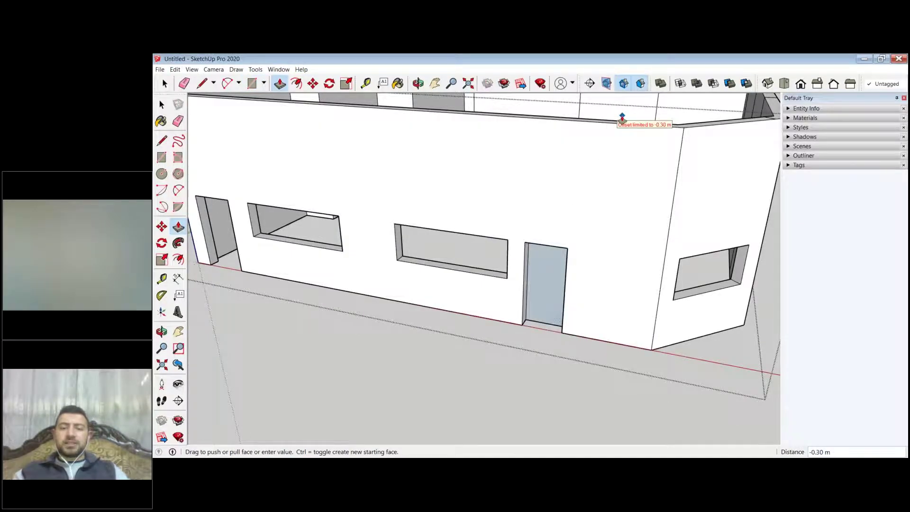
{"action": "left_click", "coordinate": [622, 117]}
{"action": "middle_click_drag", "start_coordinate": [622, 117], "coordinate": [528, 301]}
{"action": "left_click", "coordinate": [577, 235]}
Step: Discard the trial cut and redraw the 1,2,2 door rectangle on the wall's bottom edge
{"action": "key", "text": "r"}
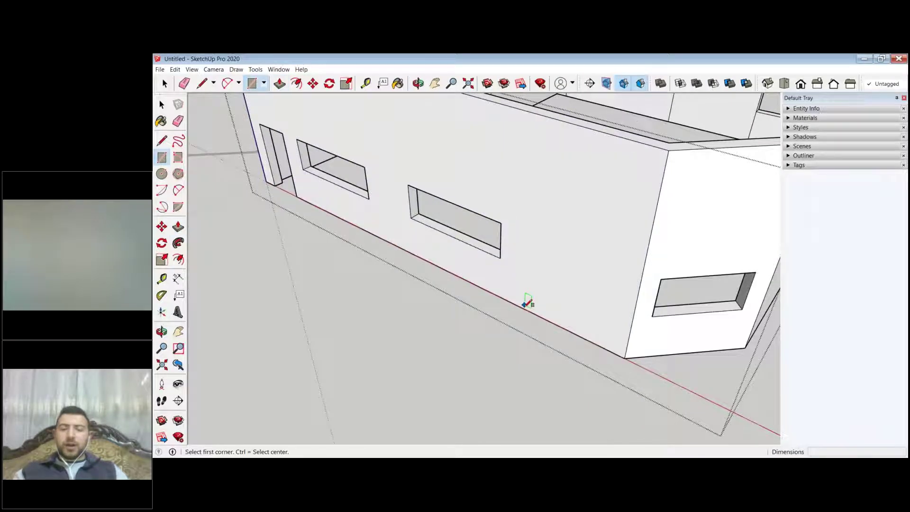
{"action": "left_click", "coordinate": [523, 308]}
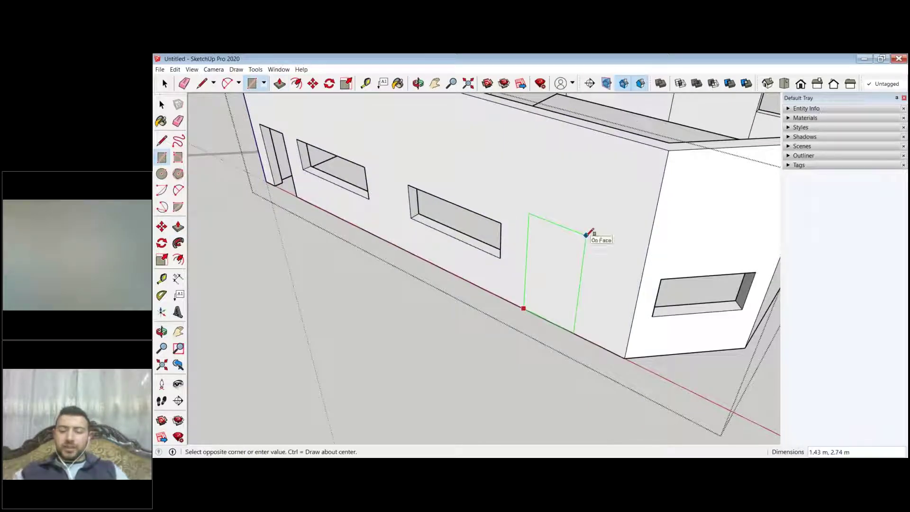
{"action": "type", "text": "1,2,"}
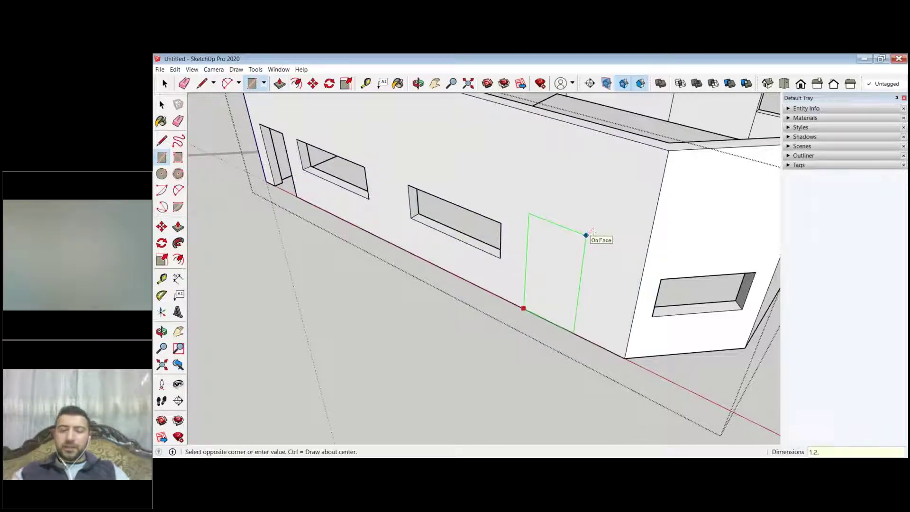
{"action": "type", "text": "2"}
{"action": "key", "text": "Return"}
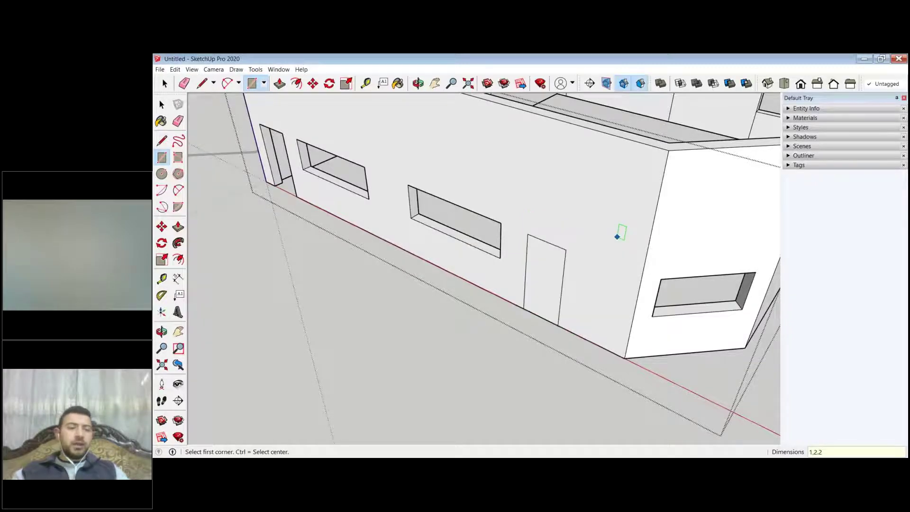
Step: Push the door face 0.30 m through the wall and check the doorway from inside and outside
{"action": "left_click", "coordinate": [176, 230]}
{"action": "left_click", "coordinate": [549, 258]}
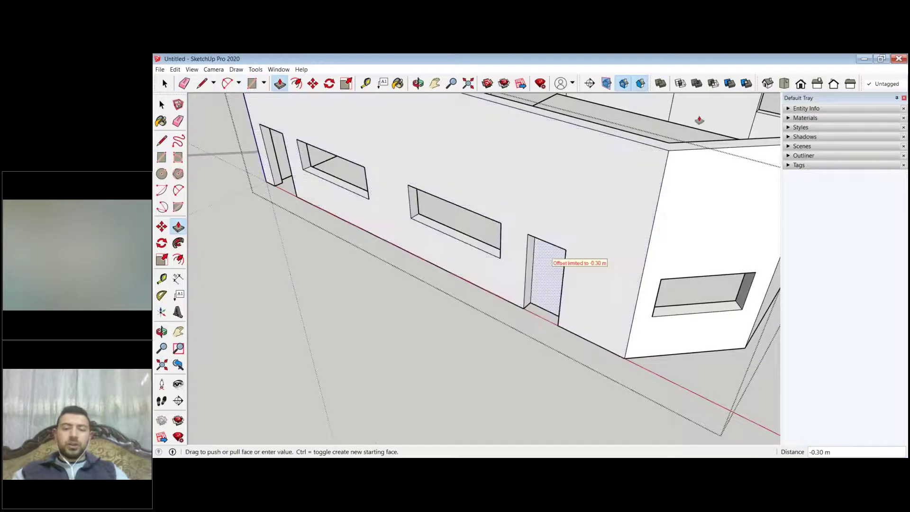
{"action": "middle_click_drag", "start_coordinate": [699, 116], "coordinate": [503, 208]}
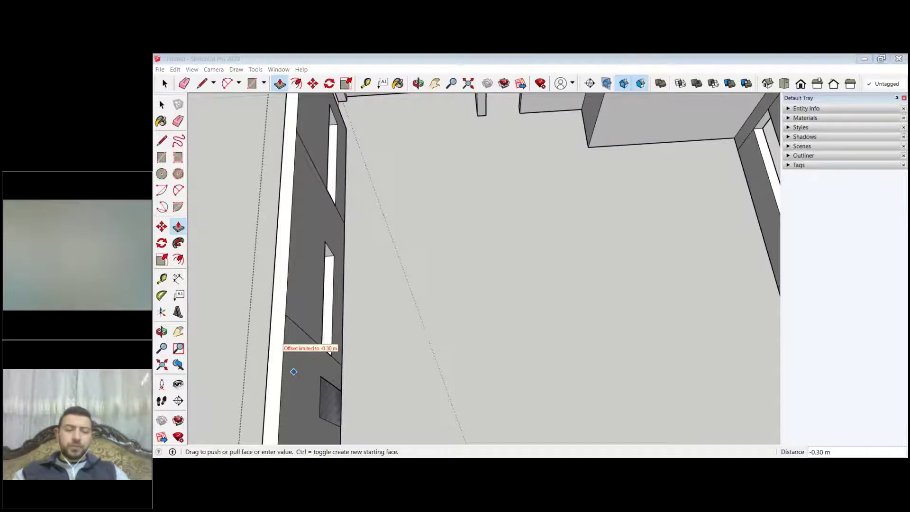
{"action": "middle_click_drag", "start_coordinate": [293, 372], "coordinate": [366, 414]}
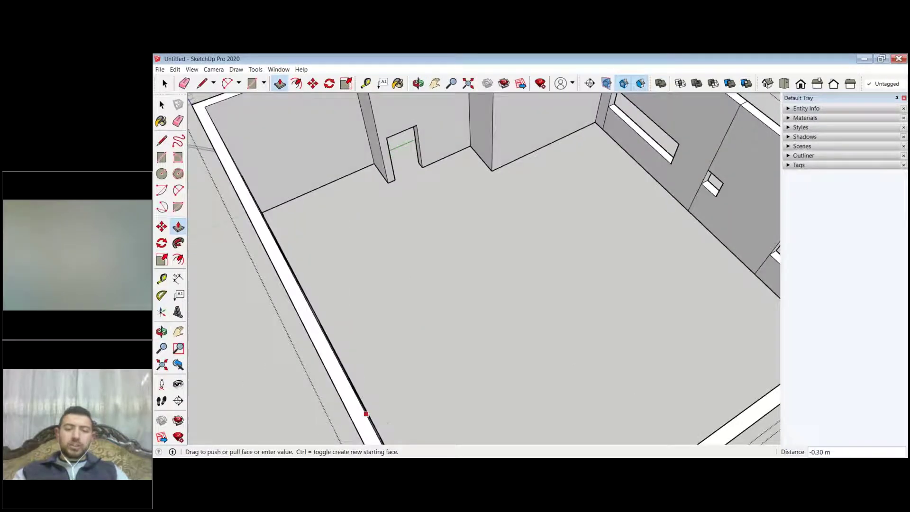
{"action": "left_click", "coordinate": [366, 414]}
{"action": "scroll", "coordinate": [510, 308], "scroll_direction": "down", "scroll_amount": 2}
{"action": "middle_click_drag", "start_coordinate": [368, 346], "coordinate": [602, 194]}
{"action": "scroll", "coordinate": [541, 289], "scroll_direction": "up", "scroll_amount": 4}
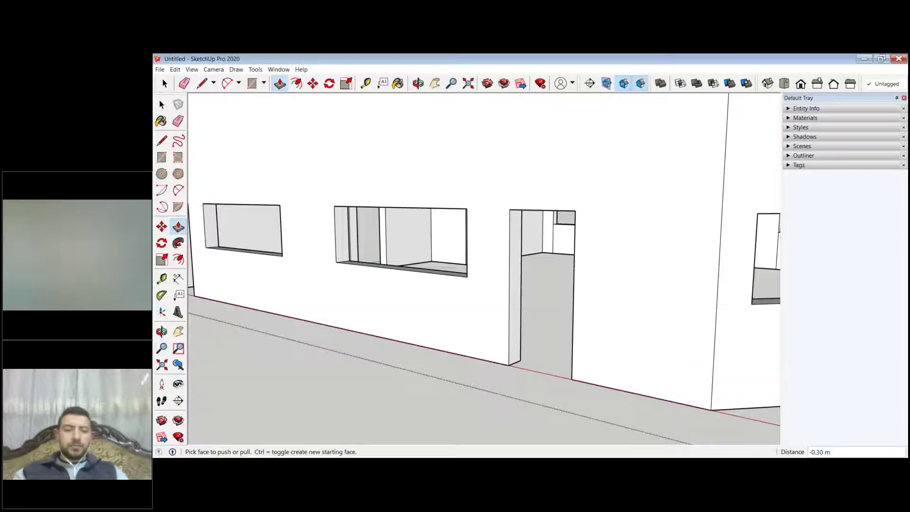
{"action": "scroll", "coordinate": [526, 312], "scroll_direction": "down", "scroll_amount": 5}
{"action": "middle_click_drag", "start_coordinate": [526, 311], "coordinate": [509, 379]}
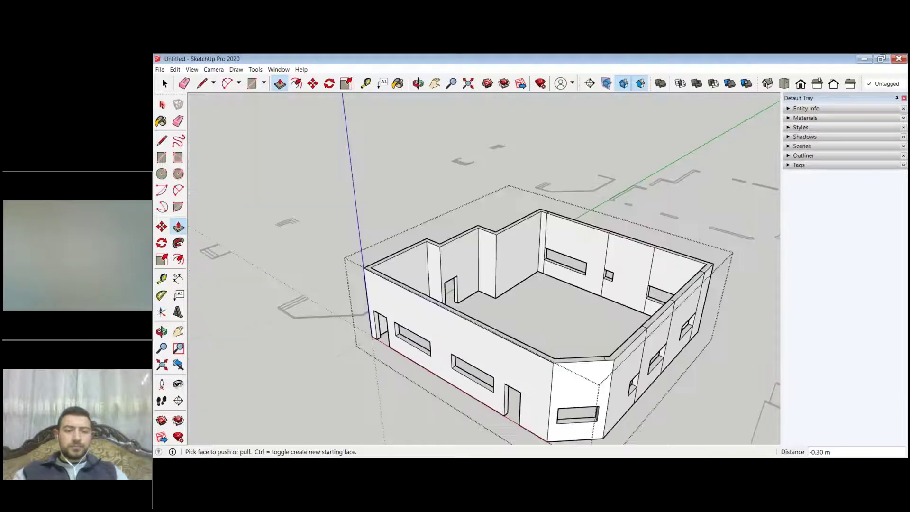
{"action": "key", "text": "space"}
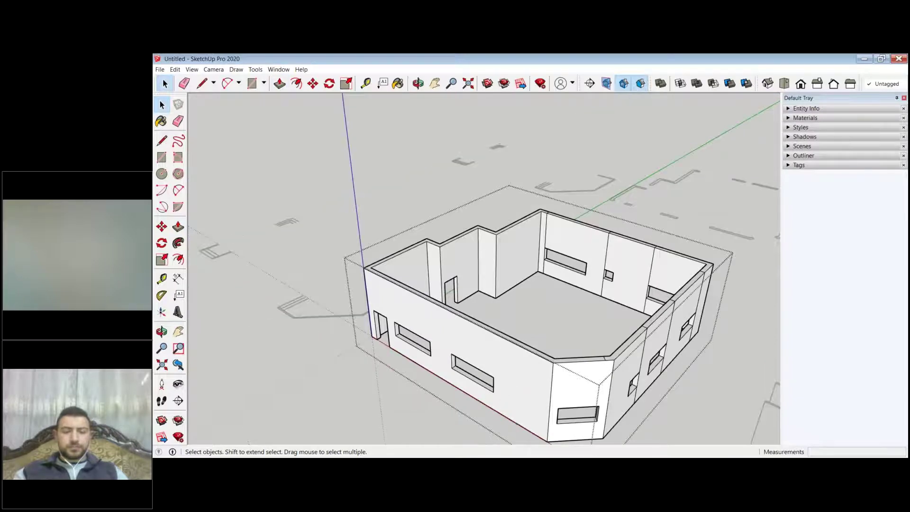
Step: Exit the house walls group, orbit slightly, and select the walled house group
{"action": "left_click", "coordinate": [361, 145]}
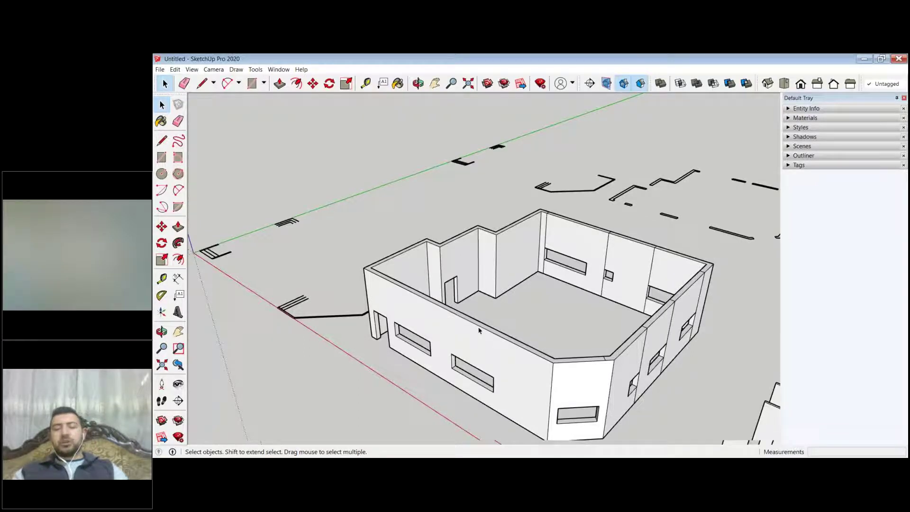
{"action": "middle_click_drag", "start_coordinate": [479, 330], "coordinate": [405, 258]}
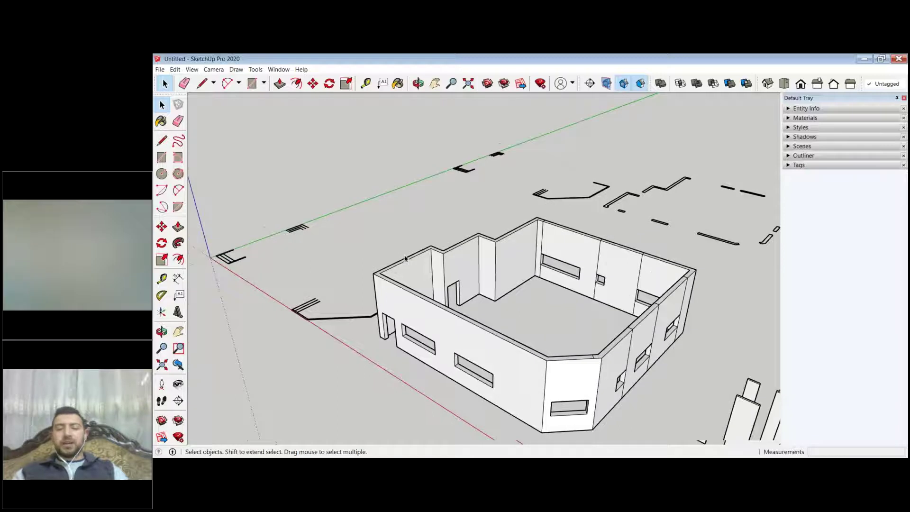
{"action": "scroll", "coordinate": [405, 258], "scroll_direction": "down", "scroll_amount": 3}
{"action": "left_click", "coordinate": [491, 318]}
Step: Copy the house group with Move plus Ctrl, snapping the copy onto the top of the walls
{"action": "scroll", "coordinate": [491, 319], "scroll_direction": "up", "scroll_amount": 2}
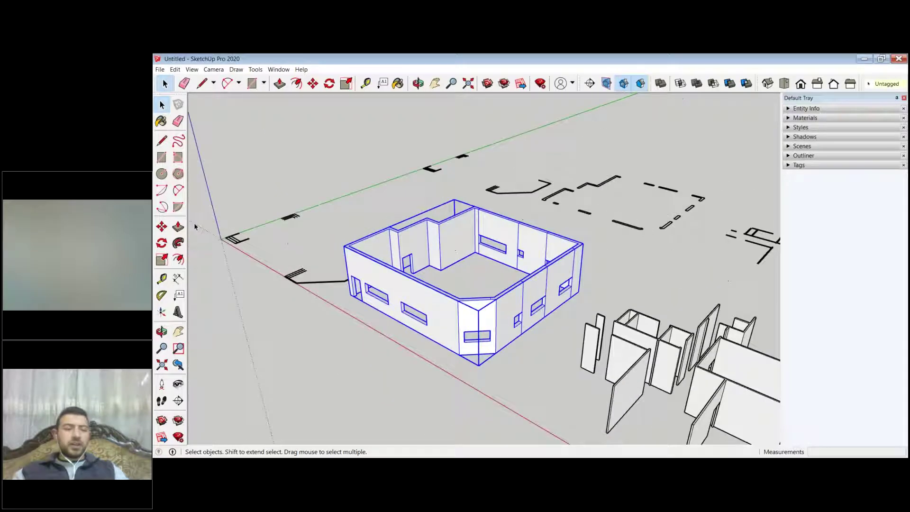
{"action": "key", "text": "m"}
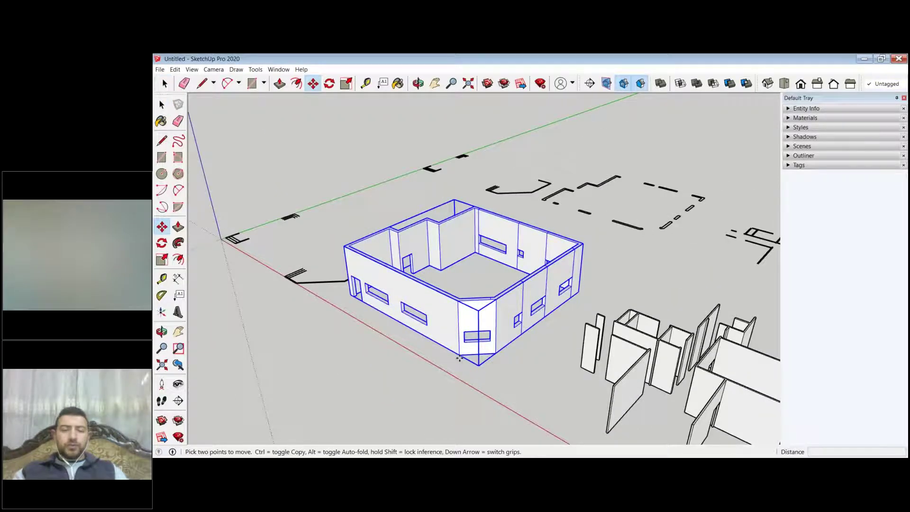
{"action": "scroll", "coordinate": [460, 358], "scroll_direction": "up", "scroll_amount": 2}
{"action": "left_click", "coordinate": [459, 357]}
{"action": "key", "text": "ctrl"}
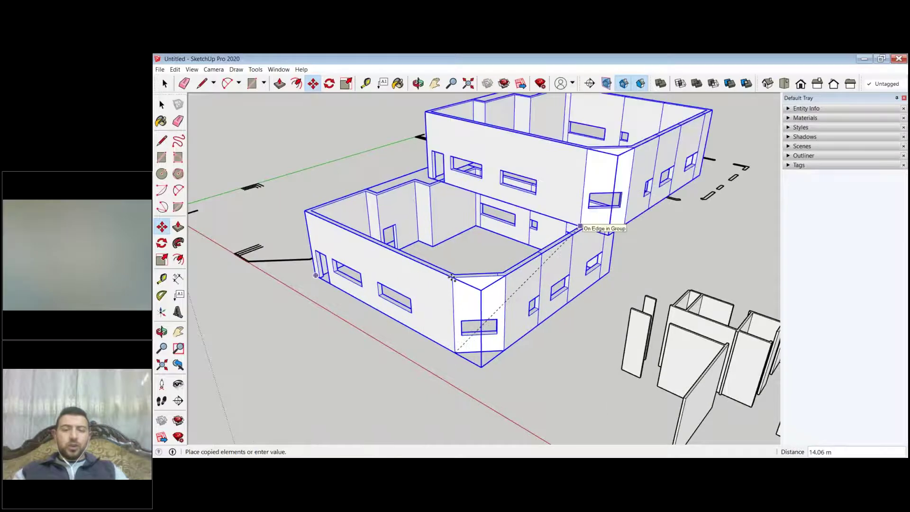
{"action": "scroll", "coordinate": [452, 278], "scroll_direction": "up", "scroll_amount": 3}
{"action": "left_click", "coordinate": [453, 279]}
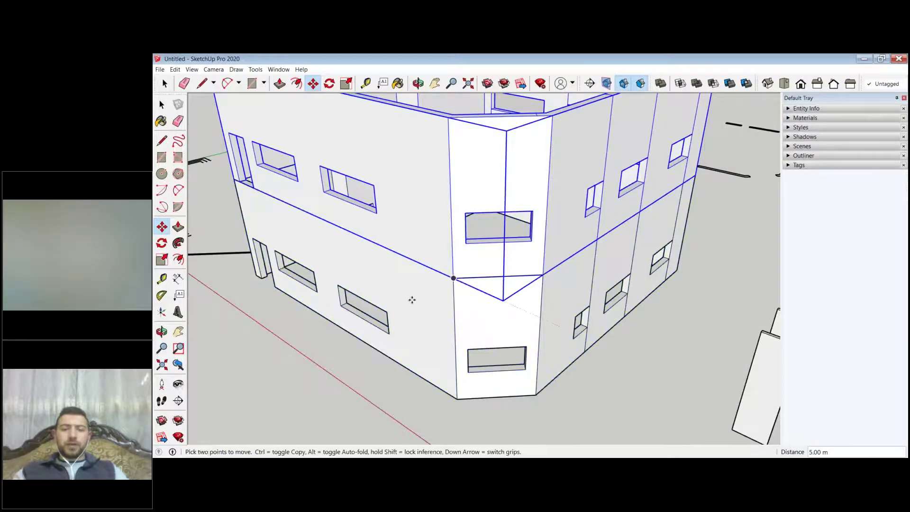
Step: Deselect and orbit around to inspect the two-storey building from several sides
{"action": "scroll", "coordinate": [412, 300], "scroll_direction": "down", "scroll_amount": 5}
{"action": "middle_click_drag", "start_coordinate": [412, 300], "coordinate": [570, 328]}
{"action": "key", "text": "space"}
{"action": "left_click", "coordinate": [569, 327]}
{"action": "middle_click_drag", "start_coordinate": [379, 284], "coordinate": [153, 380]}
{"action": "middle_click_drag", "start_coordinate": [361, 327], "coordinate": [320, 243]}
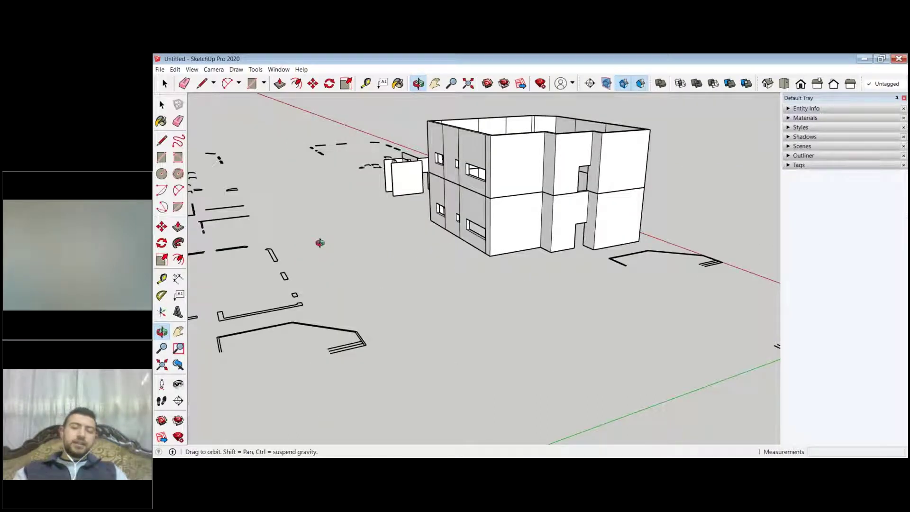
Step: Try Solid Tools Union on the building, then undo back to the single-storey house
{"action": "left_click_drag", "start_coordinate": [320, 243], "coordinate": [318, 243]}
{"action": "middle_click_drag", "start_coordinate": [318, 242], "coordinate": [520, 293]}
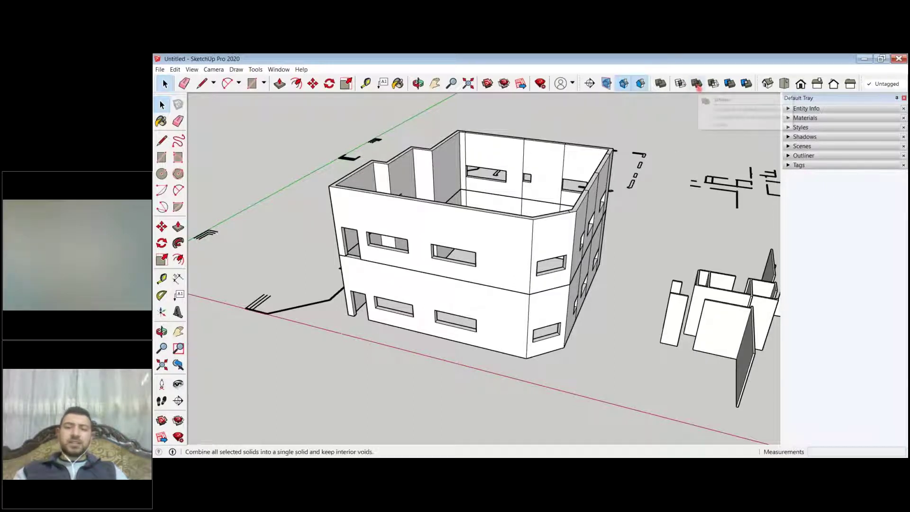
{"action": "left_click", "coordinate": [698, 84]}
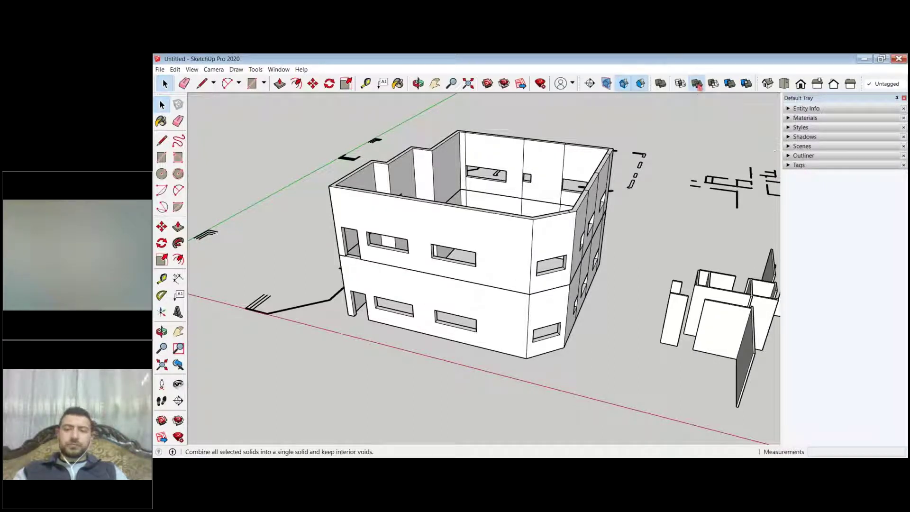
{"action": "left_click", "coordinate": [508, 260]}
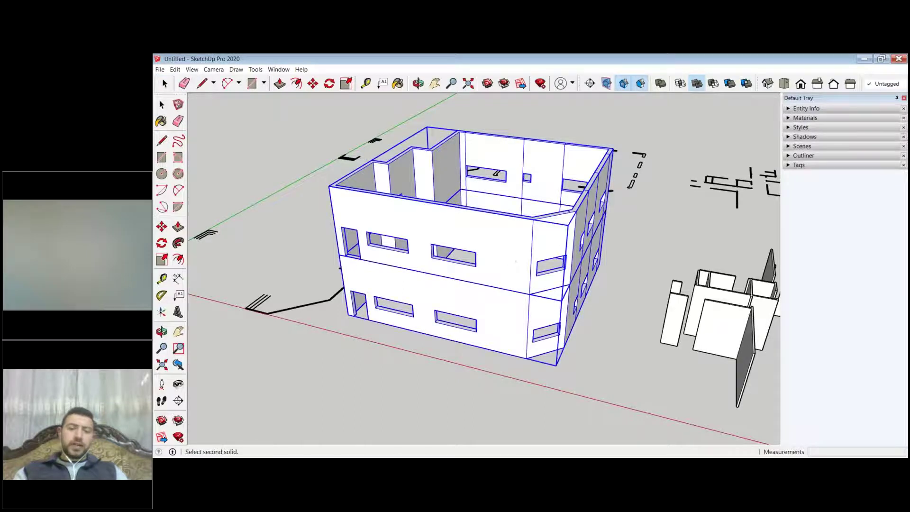
{"action": "key", "text": "ctrl+z"}
{"action": "key", "text": "ctrl+z"}
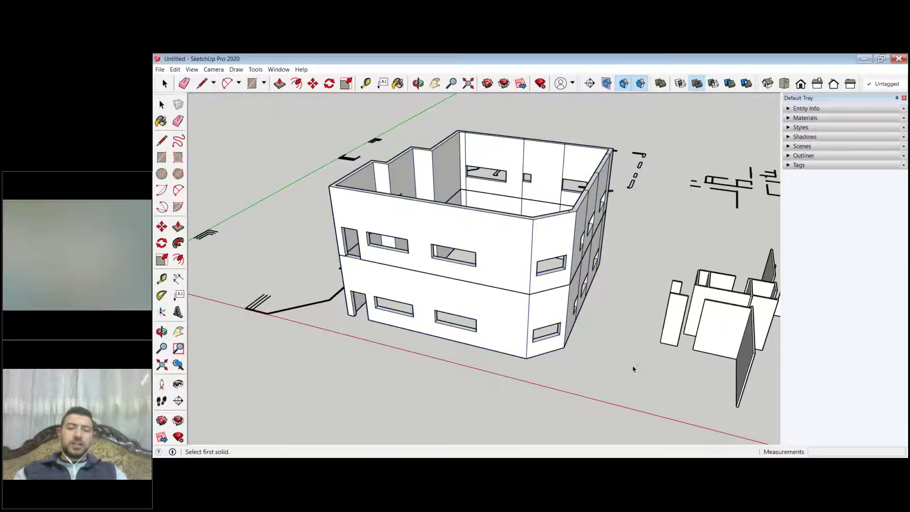
{"action": "key", "text": "space"}
{"action": "scroll", "coordinate": [408, 279], "scroll_direction": "down", "scroll_amount": 3}
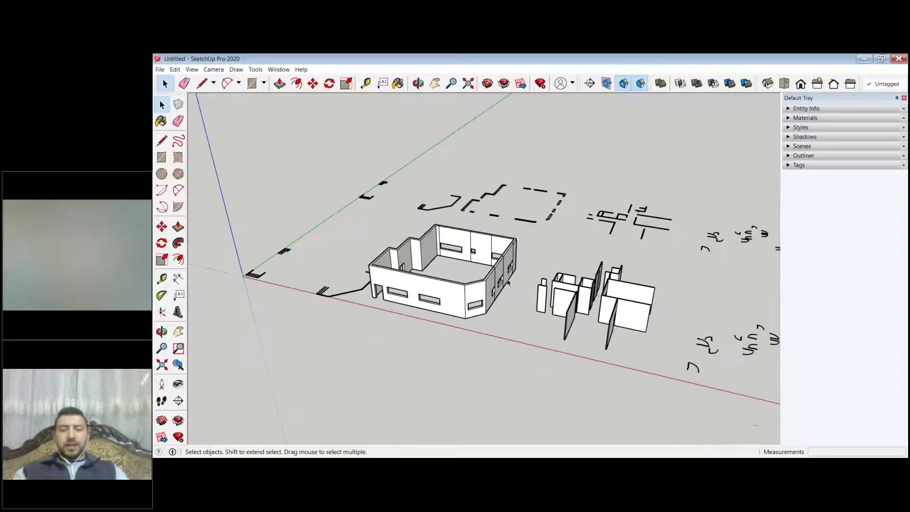
{"action": "middle_click_drag", "start_coordinate": [508, 282], "coordinate": [381, 275]}
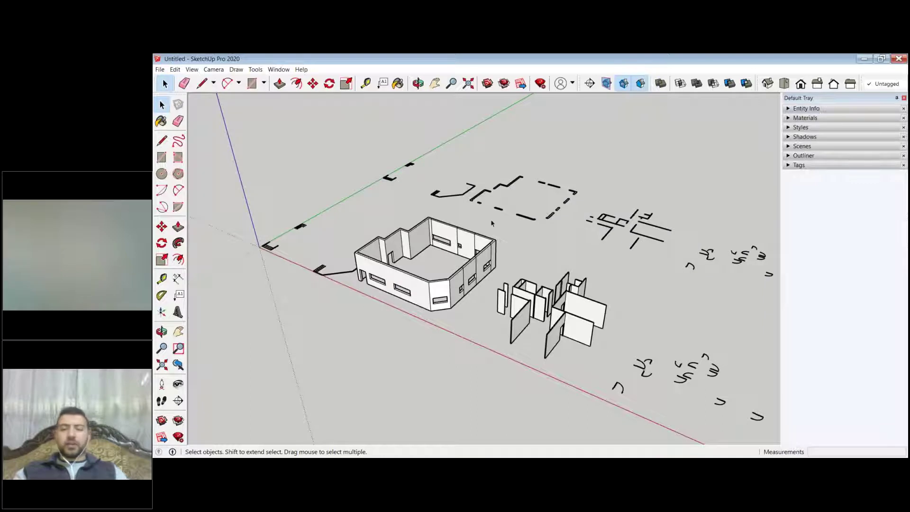
{"action": "scroll", "coordinate": [493, 223], "scroll_direction": "down", "scroll_amount": 3}
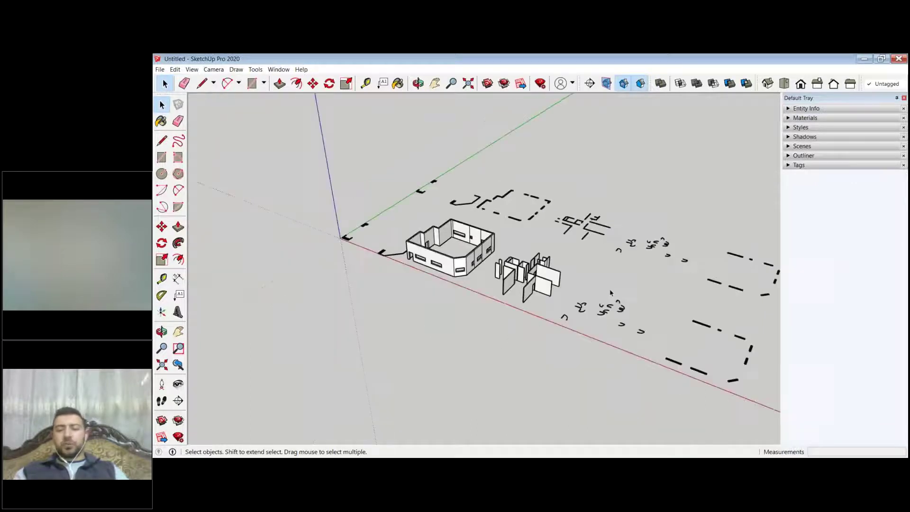
{"action": "scroll", "coordinate": [662, 327], "scroll_direction": "up", "scroll_amount": 2}
{"action": "scroll", "coordinate": [663, 327], "scroll_direction": "down", "scroll_amount": 3}
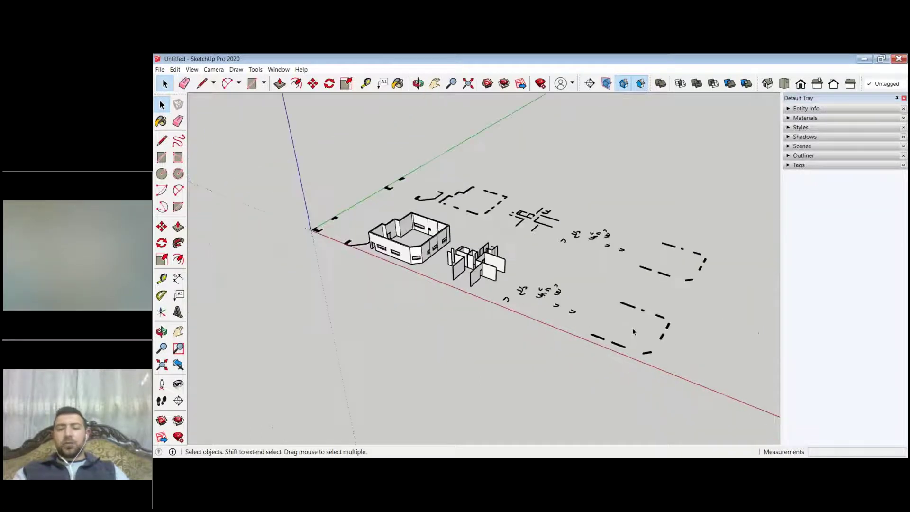
{"action": "scroll", "coordinate": [531, 297], "scroll_direction": "up", "scroll_amount": 2}
{"action": "scroll", "coordinate": [531, 298], "scroll_direction": "up", "scroll_amount": 3}
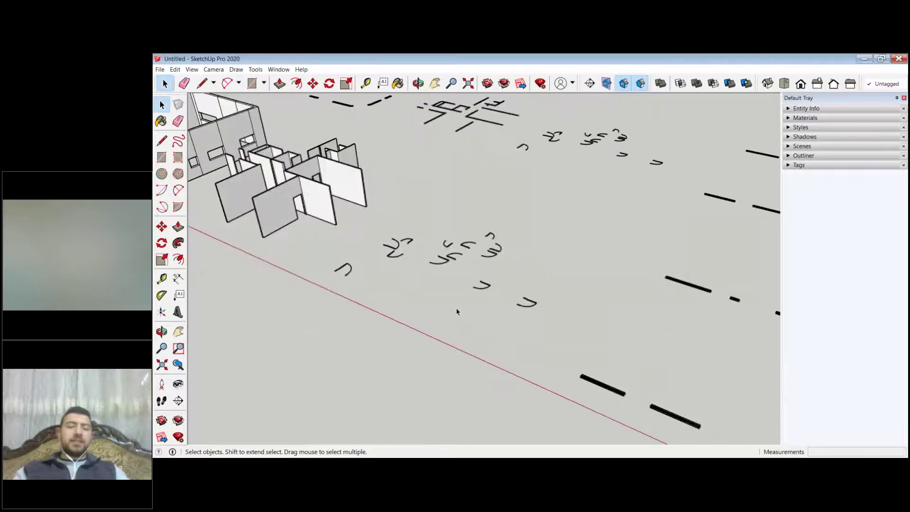
{"action": "scroll", "coordinate": [466, 298], "scroll_direction": "down", "scroll_amount": 2}
{"action": "scroll", "coordinate": [426, 289], "scroll_direction": "up", "scroll_amount": 2}
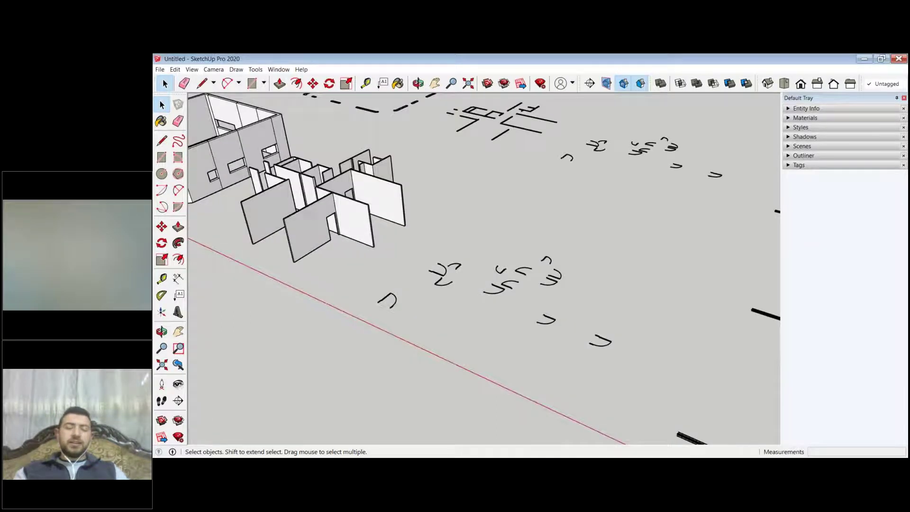
{"action": "scroll", "coordinate": [406, 309], "scroll_direction": "up", "scroll_amount": 2}
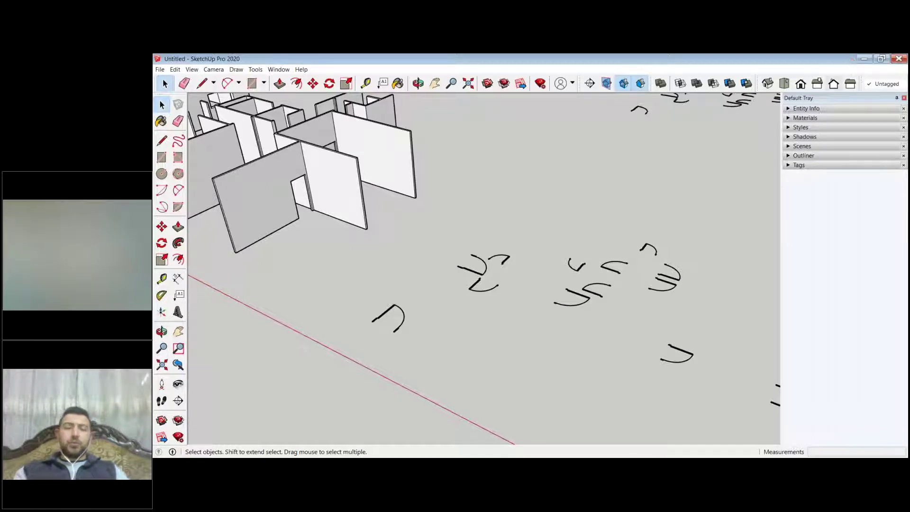
{"action": "scroll", "coordinate": [579, 254], "scroll_direction": "down", "scroll_amount": 1}
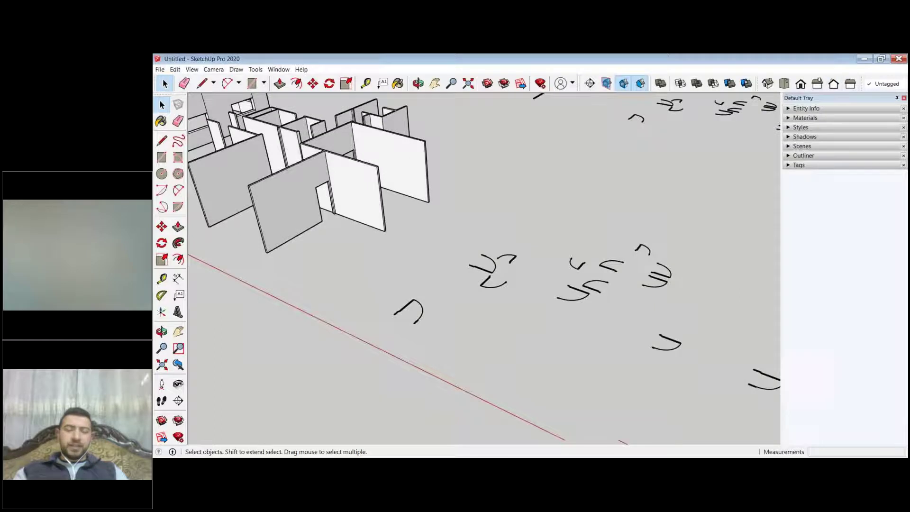
{"action": "scroll", "coordinate": [576, 253], "scroll_direction": "down", "scroll_amount": 1}
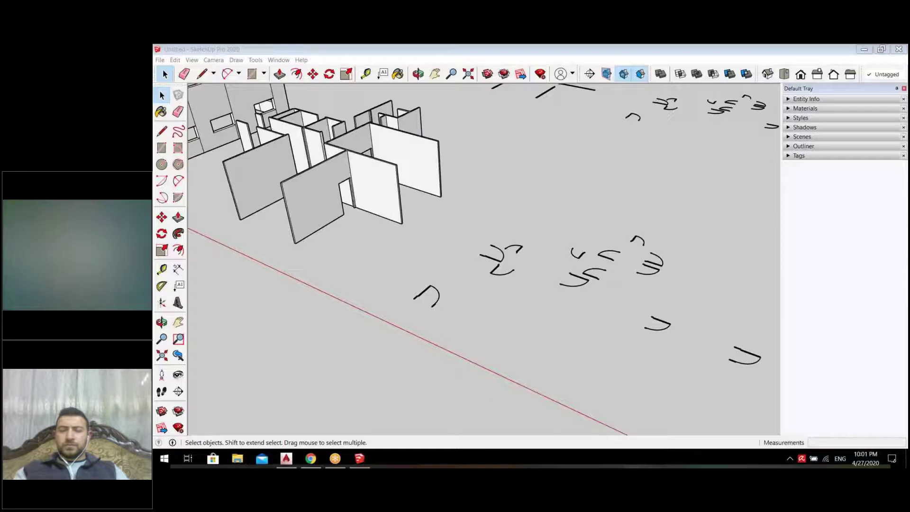
Step: Minimize SketchUp and look through the dr-wd folder of door and window models
{"action": "left_click", "coordinate": [864, 49]}
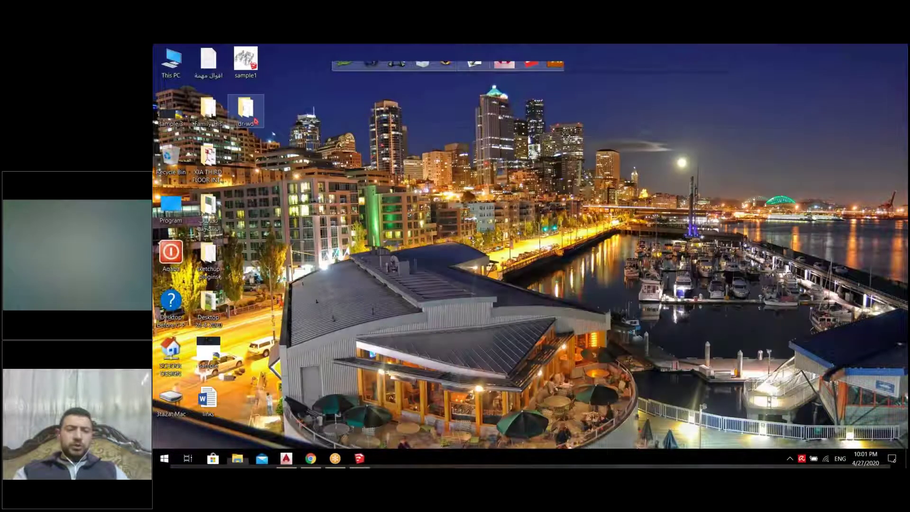
{"action": "double_click", "coordinate": [245, 108]}
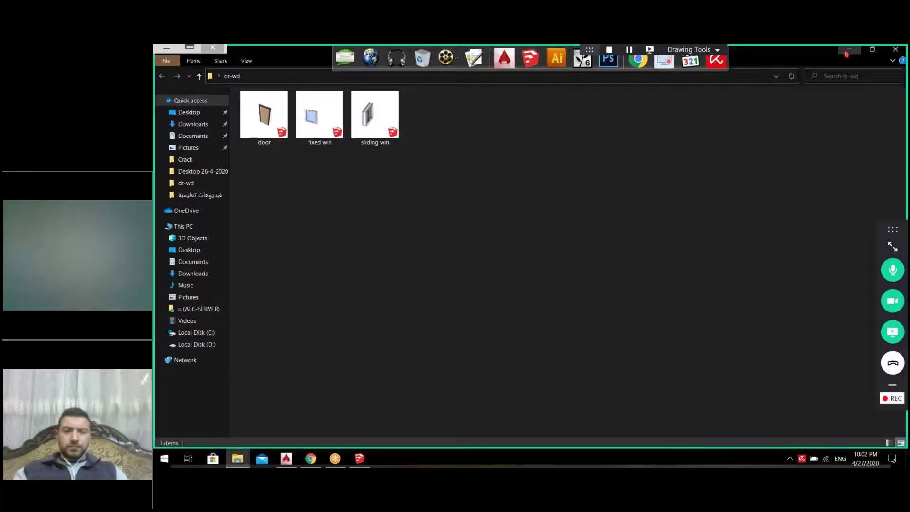
{"action": "left_click", "coordinate": [848, 51]}
Step: Launch a second SketchUp 2020 from the Program folder, dismissing the welcome window
{"action": "double_click", "coordinate": [172, 209]}
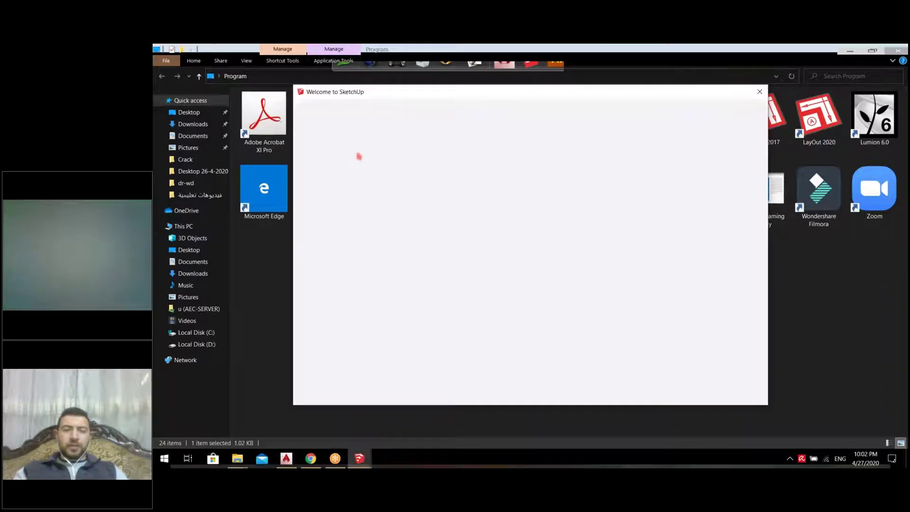
{"action": "left_click", "coordinate": [428, 183]}
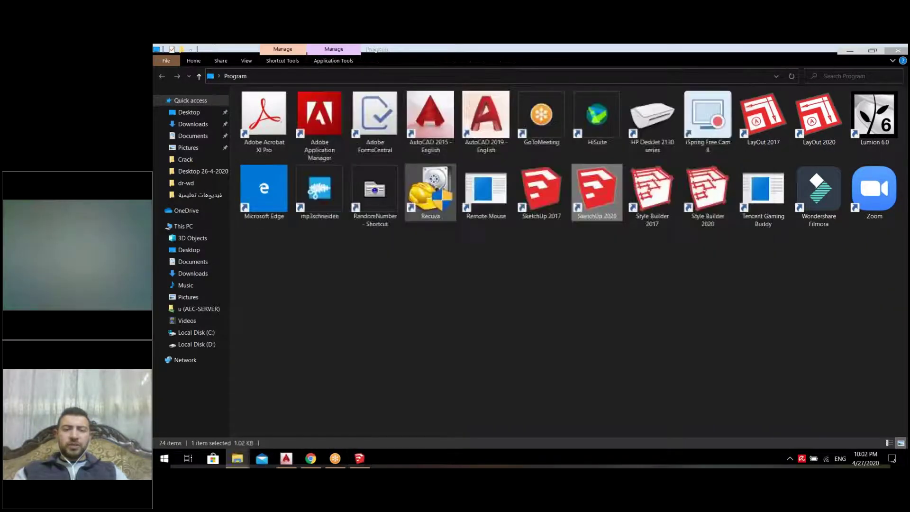
{"action": "double_click", "coordinate": [606, 189]}
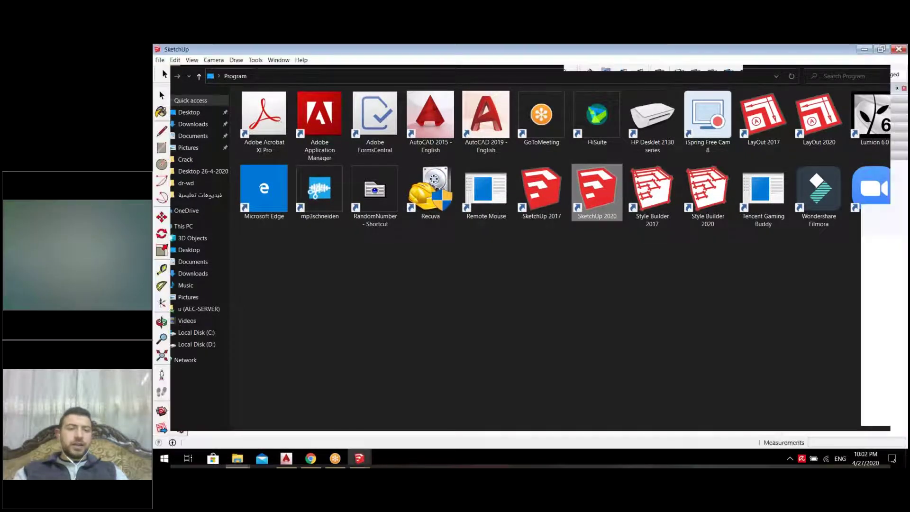
{"action": "left_click", "coordinate": [160, 60]}
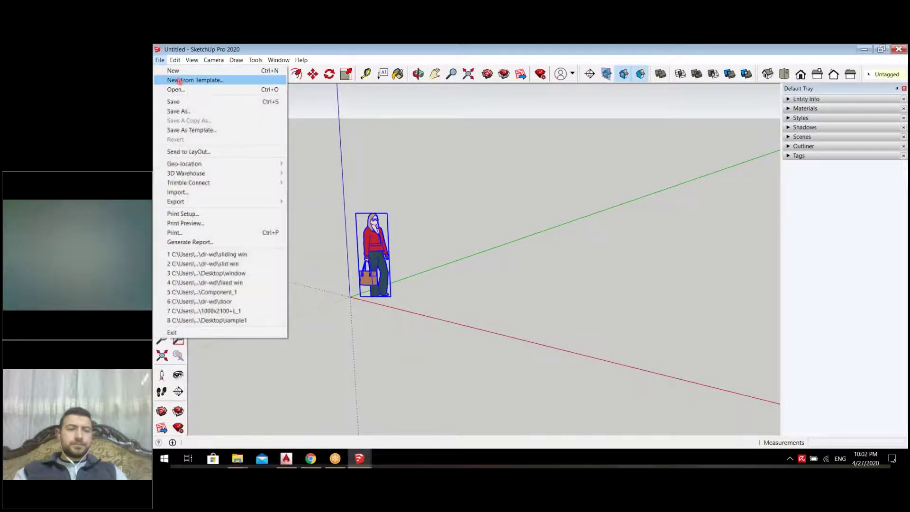
Step: Open the door model from Desktop > dr-wd, accepting the version notice
{"action": "left_click", "coordinate": [175, 90]}
{"action": "left_click", "coordinate": [420, 197]}
{"action": "scroll", "coordinate": [607, 245], "scroll_direction": "down", "scroll_amount": 3}
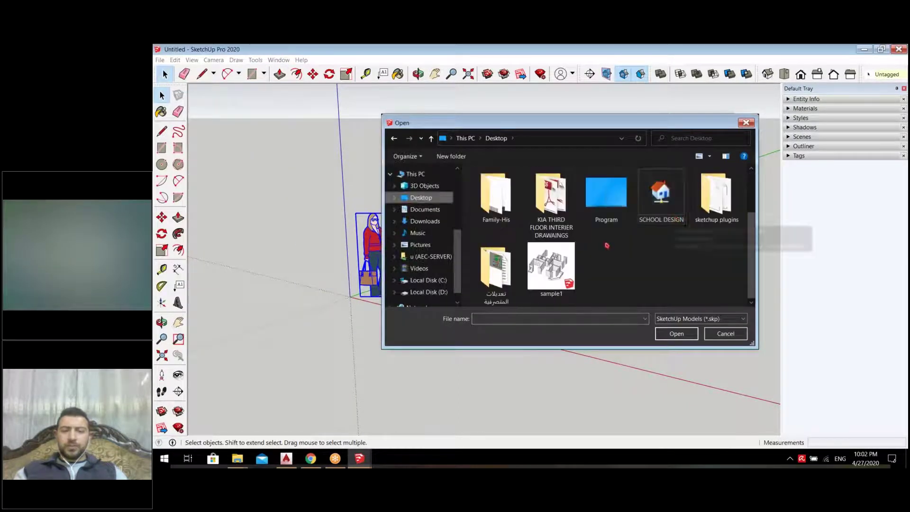
{"action": "scroll", "coordinate": [717, 204], "scroll_direction": "up", "scroll_amount": 1}
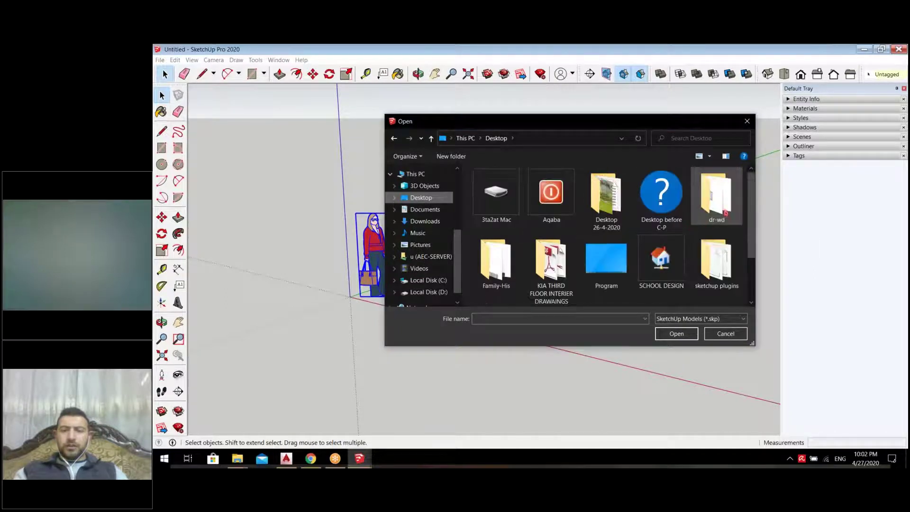
{"action": "double_click", "coordinate": [725, 213]}
{"action": "double_click", "coordinate": [521, 185]}
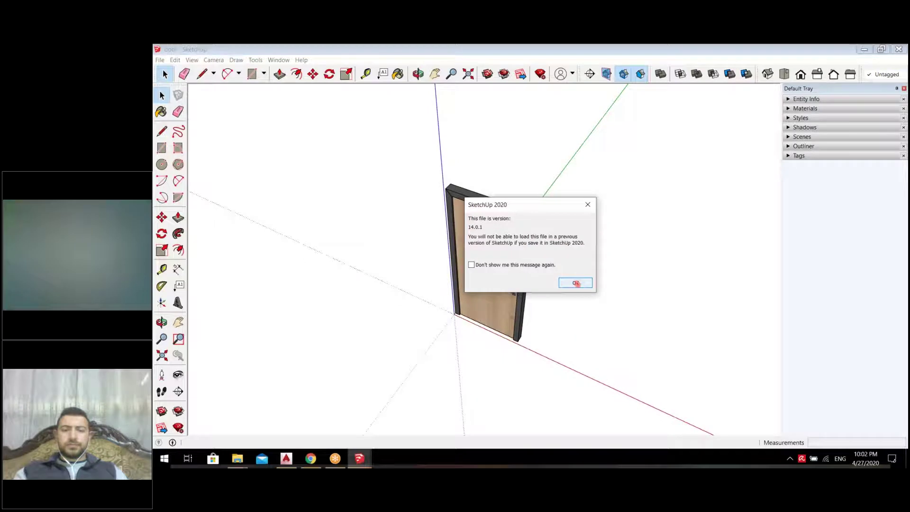
{"action": "left_click", "coordinate": [577, 283]}
Step: Orbit around the wood door to inspect its edge and top
{"action": "scroll", "coordinate": [556, 206], "scroll_direction": "down", "scroll_amount": 3}
{"action": "middle_click_drag", "start_coordinate": [556, 206], "coordinate": [585, 242]}
{"action": "scroll", "coordinate": [521, 235], "scroll_direction": "up", "scroll_amount": 3}
{"action": "scroll", "coordinate": [510, 236], "scroll_direction": "up", "scroll_amount": 2}
{"action": "middle_click_drag", "start_coordinate": [510, 236], "coordinate": [579, 268]}
{"action": "scroll", "coordinate": [597, 278], "scroll_direction": "up", "scroll_amount": 1}
{"action": "scroll", "coordinate": [680, 246], "scroll_direction": "down", "scroll_amount": 3}
{"action": "middle_click_drag", "start_coordinate": [681, 246], "coordinate": [650, 169]}
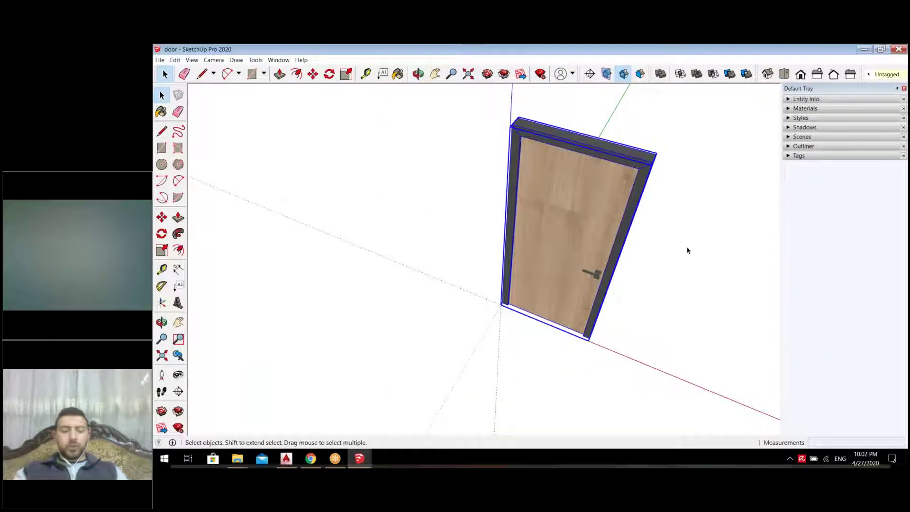
Step: Paste the copied door into the Untitled house model and drop it at the wall corner
{"action": "mouse_move", "coordinate": [359, 459]}
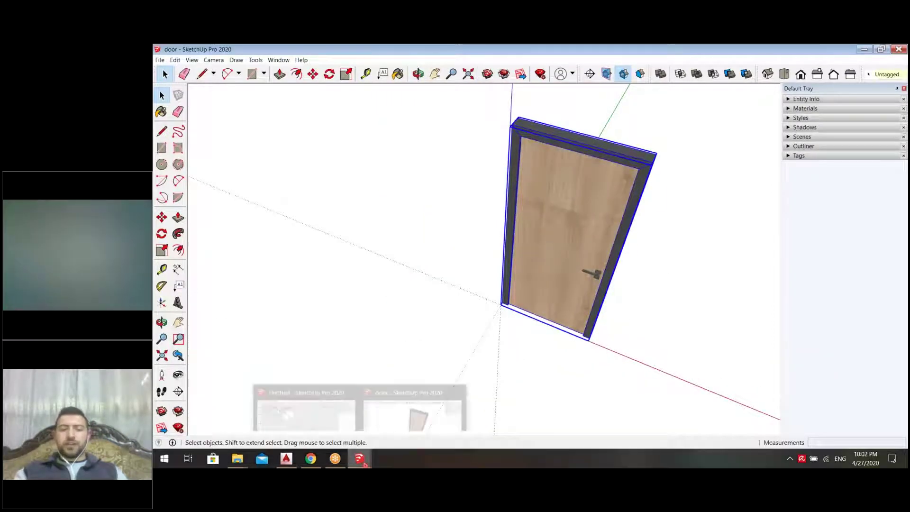
{"action": "left_click", "coordinate": [304, 410]}
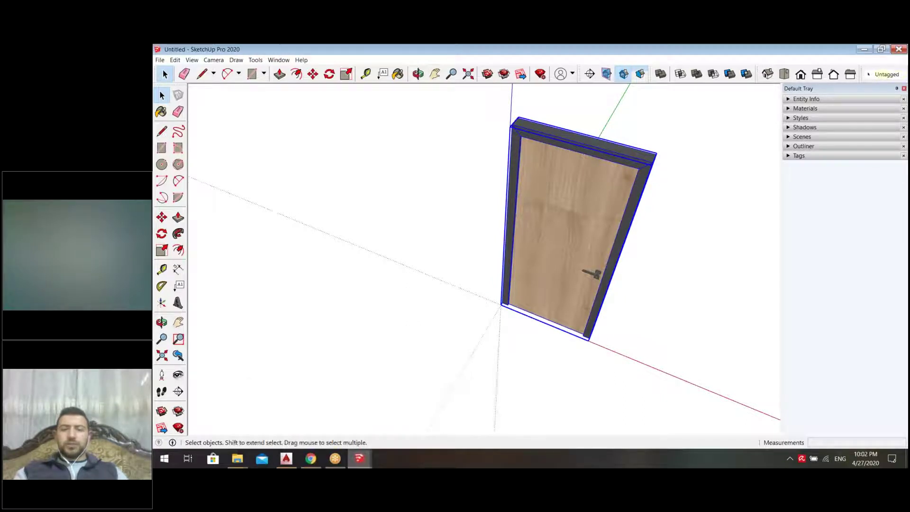
{"action": "key", "text": "ctrl+v"}
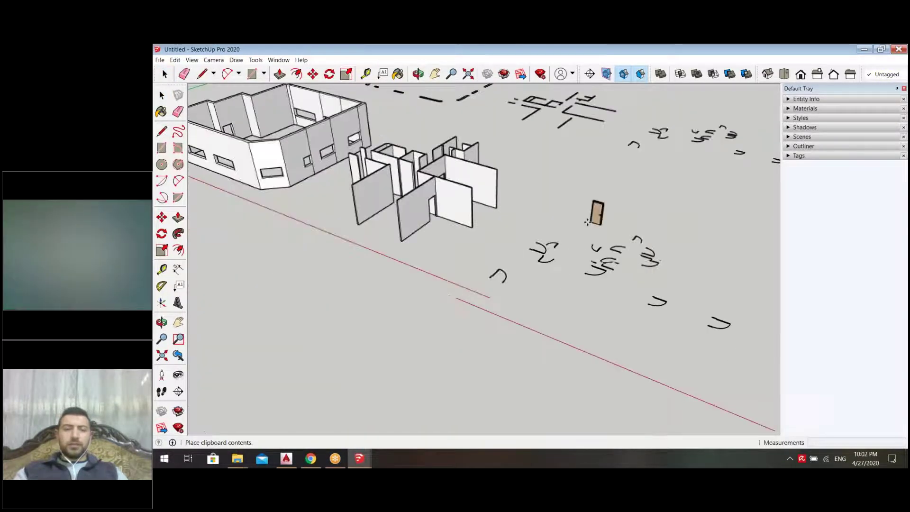
{"action": "scroll", "coordinate": [587, 221], "scroll_direction": "down", "scroll_amount": 2}
{"action": "scroll", "coordinate": [231, 183], "scroll_direction": "up", "scroll_amount": 5}
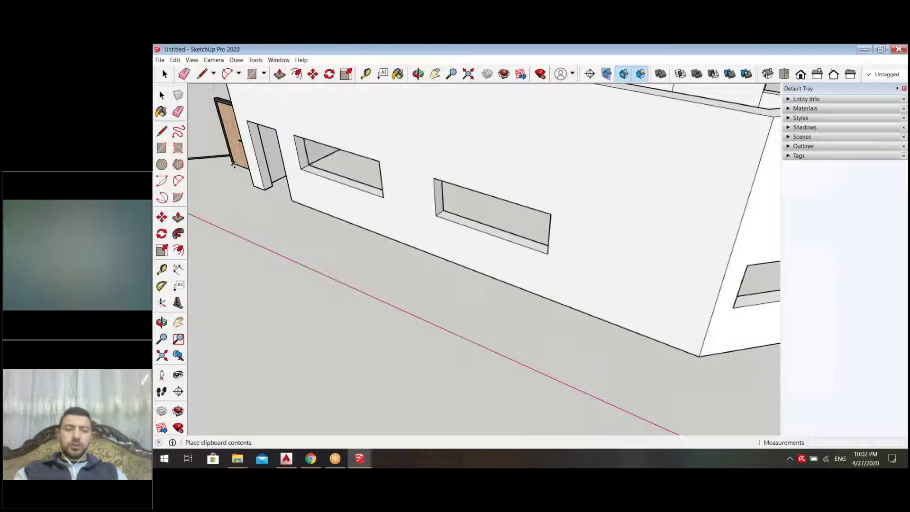
{"action": "scroll", "coordinate": [234, 164], "scroll_direction": "up", "scroll_amount": 4}
{"action": "scroll", "coordinate": [286, 219], "scroll_direction": "up", "scroll_amount": 3}
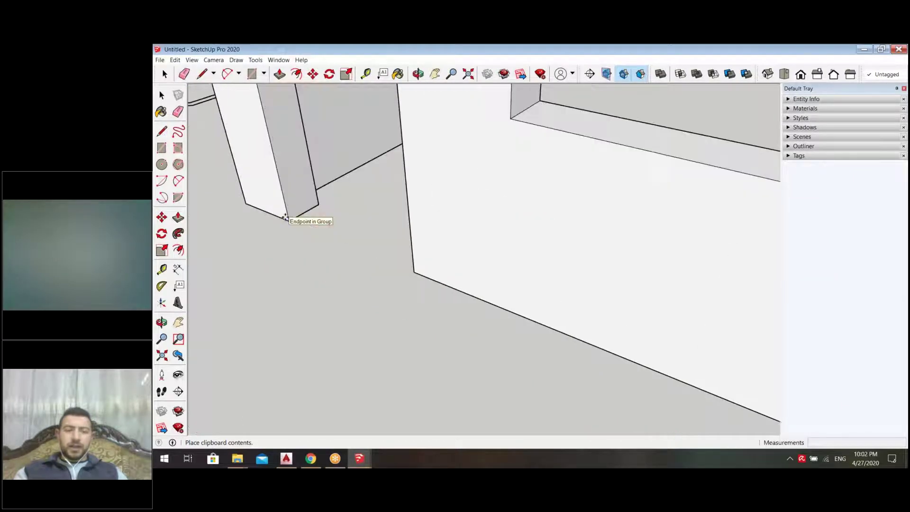
{"action": "left_click", "coordinate": [284, 218]}
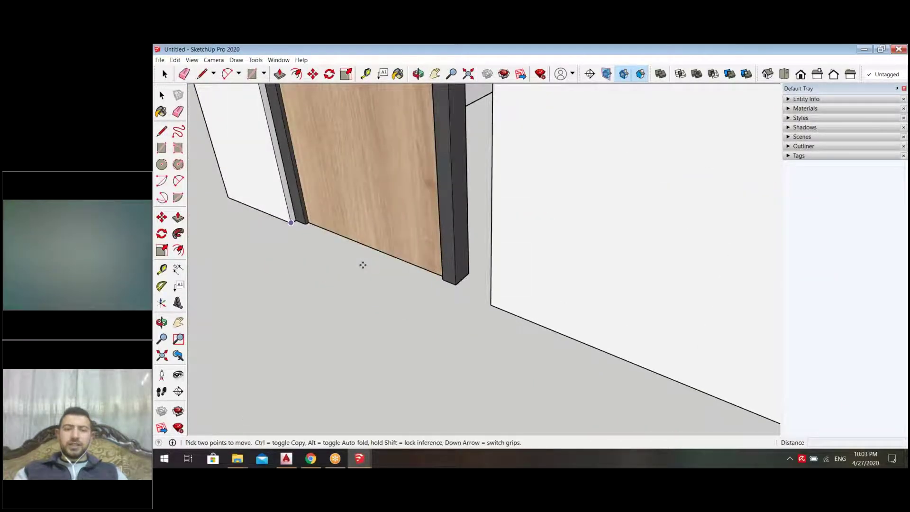
Step: Zoom out and orbit to check the door in the front doorway, then deselect it
{"action": "scroll", "coordinate": [362, 264], "scroll_direction": "down", "scroll_amount": 5}
{"action": "scroll", "coordinate": [483, 318], "scroll_direction": "down", "scroll_amount": 8}
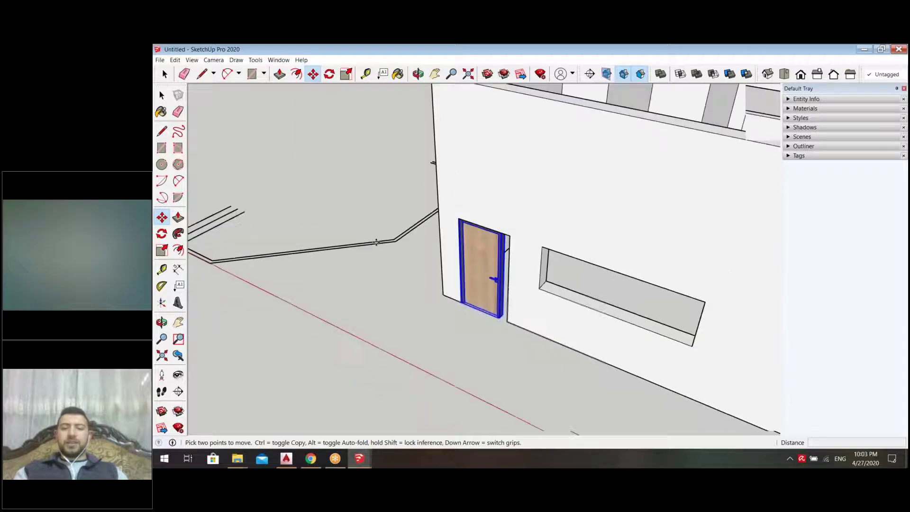
{"action": "middle_click_drag", "start_coordinate": [414, 252], "coordinate": [381, 235]}
{"action": "scroll", "coordinate": [380, 237], "scroll_direction": "down", "scroll_amount": 5}
{"action": "scroll", "coordinate": [395, 242], "scroll_direction": "down", "scroll_amount": 3}
{"action": "scroll", "coordinate": [571, 297], "scroll_direction": "down", "scroll_amount": 3}
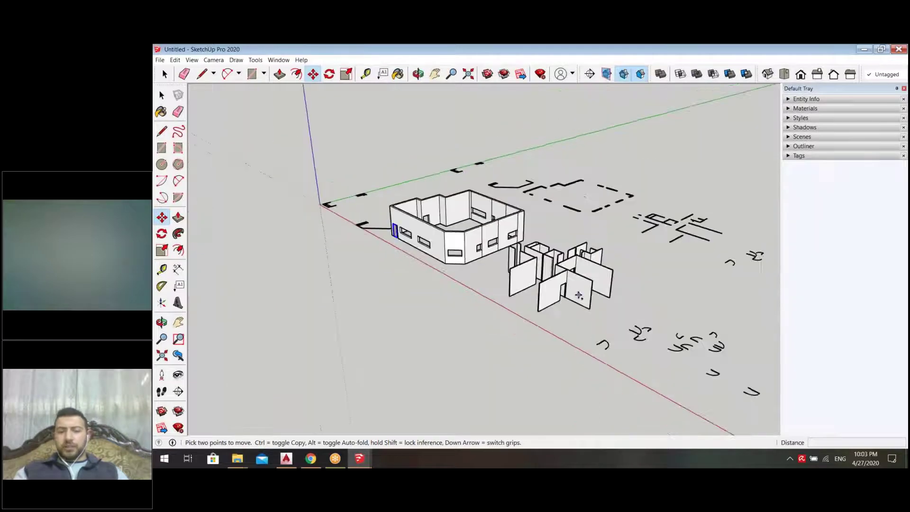
{"action": "scroll", "coordinate": [571, 297], "scroll_direction": "up", "scroll_amount": 3}
{"action": "key", "text": "Escape"}
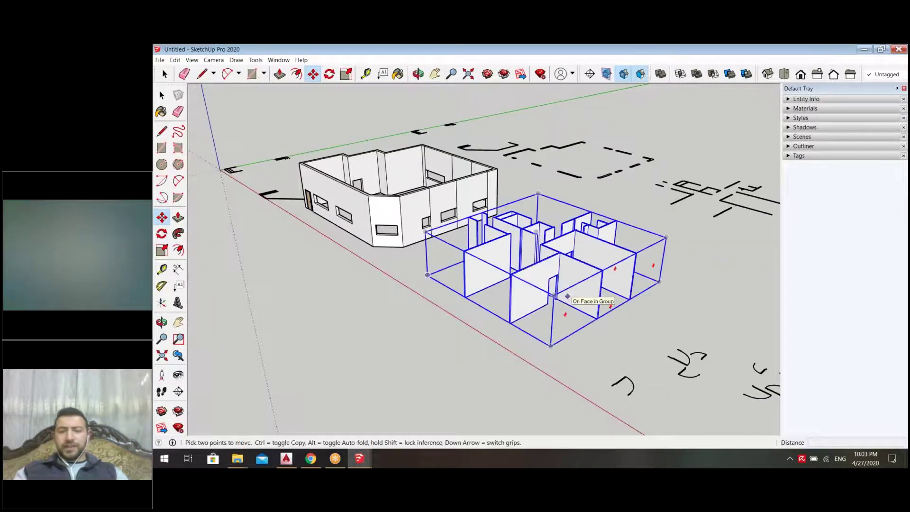
Step: Paste another door copy and place it at the interior wall corner
{"action": "key", "text": "ctrl+v"}
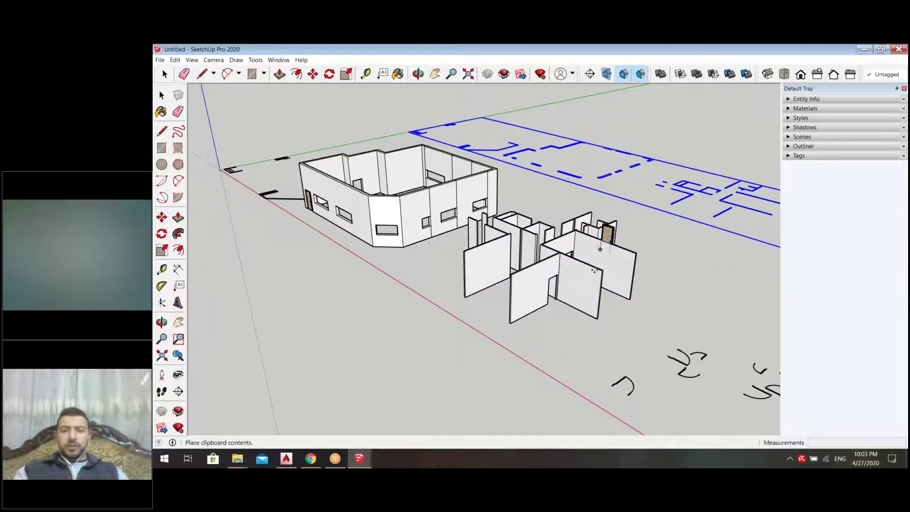
{"action": "scroll", "coordinate": [549, 292], "scroll_direction": "up", "scroll_amount": 1}
{"action": "scroll", "coordinate": [548, 294], "scroll_direction": "up", "scroll_amount": 2}
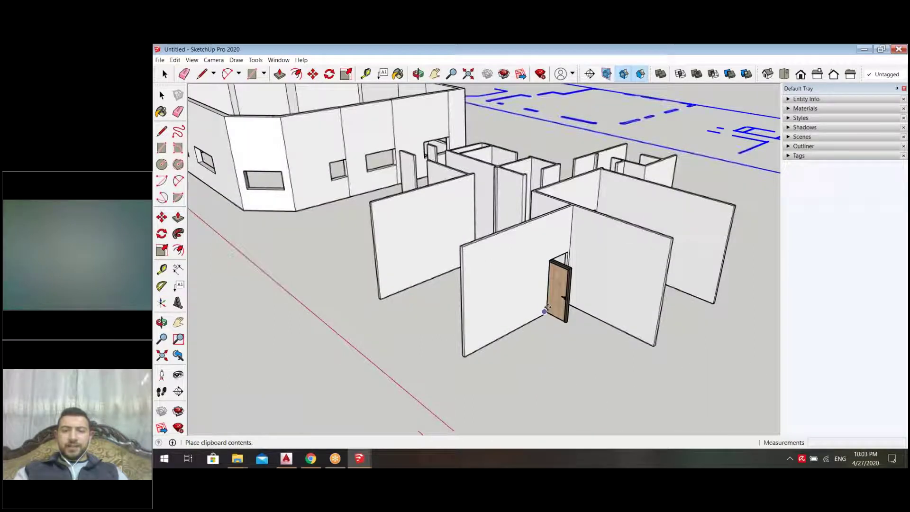
{"action": "scroll", "coordinate": [547, 308], "scroll_direction": "up", "scroll_amount": 6}
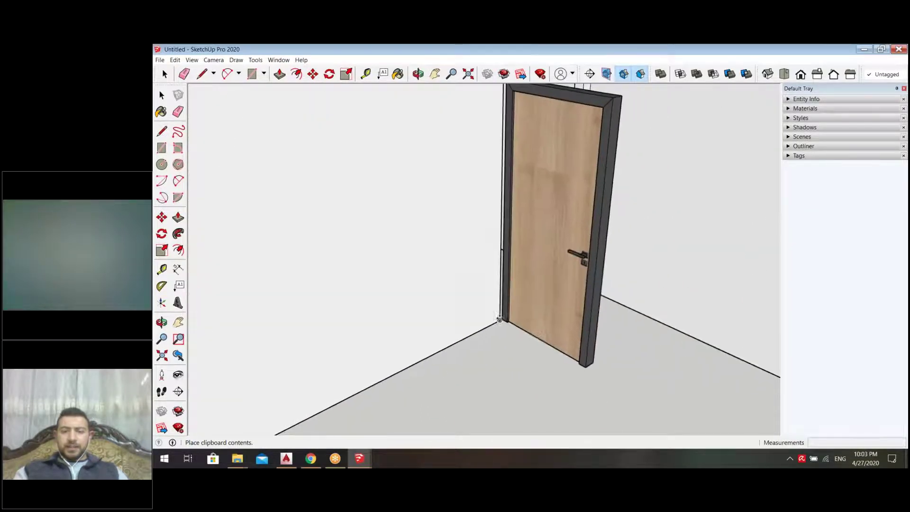
{"action": "scroll", "coordinate": [500, 317], "scroll_direction": "up", "scroll_amount": 5}
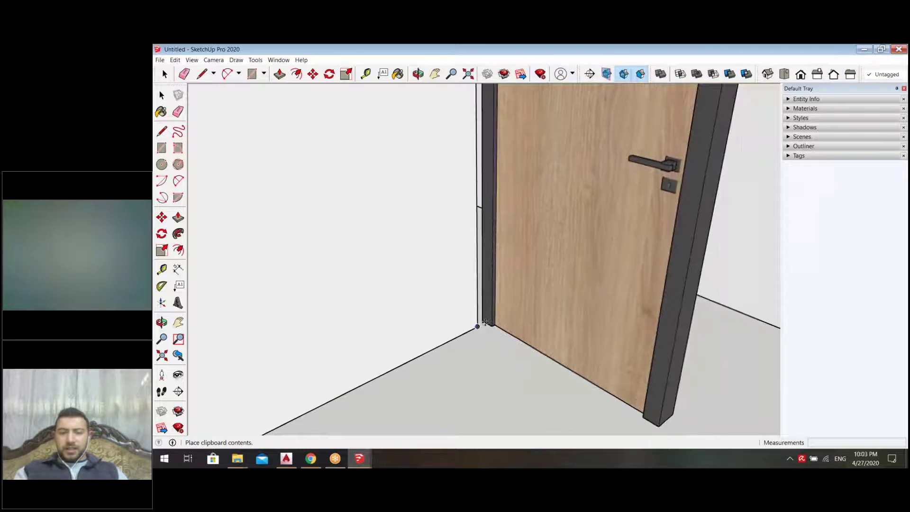
{"action": "left_click", "coordinate": [479, 325]}
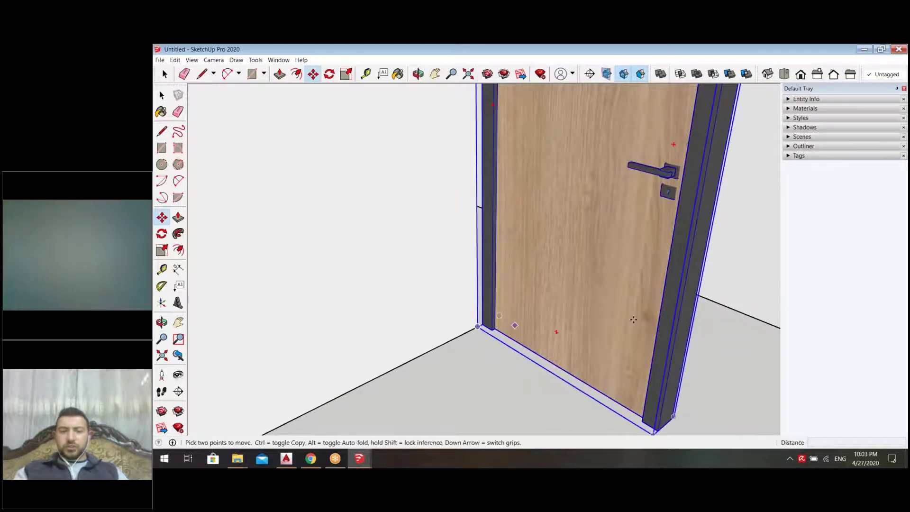
{"action": "scroll", "coordinate": [449, 349], "scroll_direction": "down", "scroll_amount": 5}
{"action": "scroll", "coordinate": [474, 308], "scroll_direction": "down", "scroll_amount": 3}
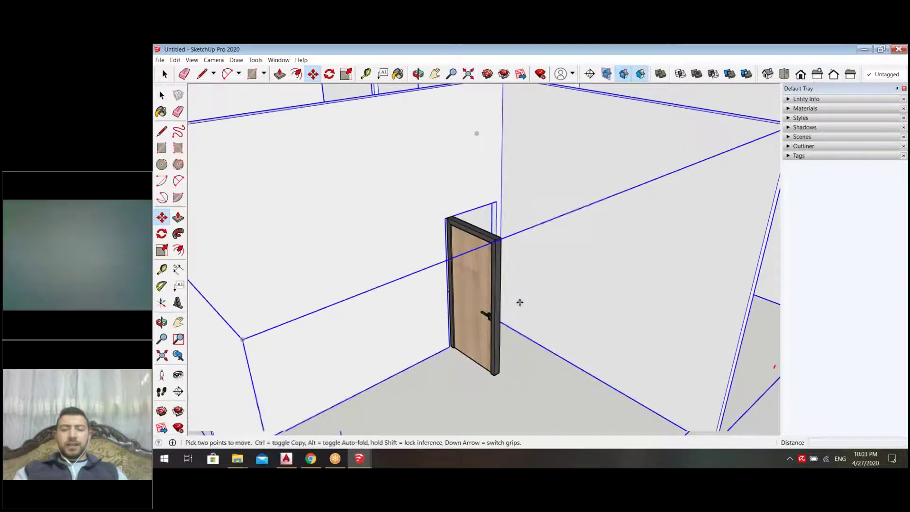
{"action": "scroll", "coordinate": [526, 302], "scroll_direction": "down", "scroll_amount": 5}
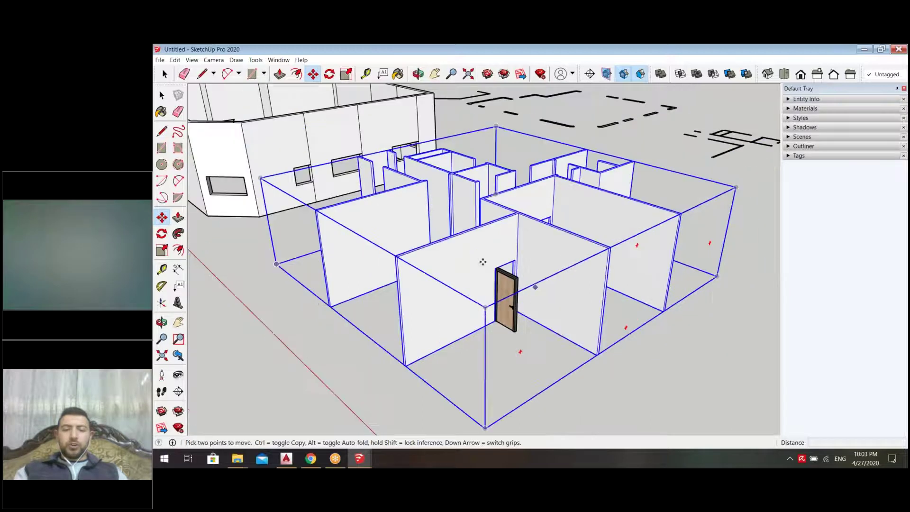
{"action": "scroll", "coordinate": [493, 270], "scroll_direction": "up", "scroll_amount": 5}
{"action": "left_click", "coordinate": [161, 95]}
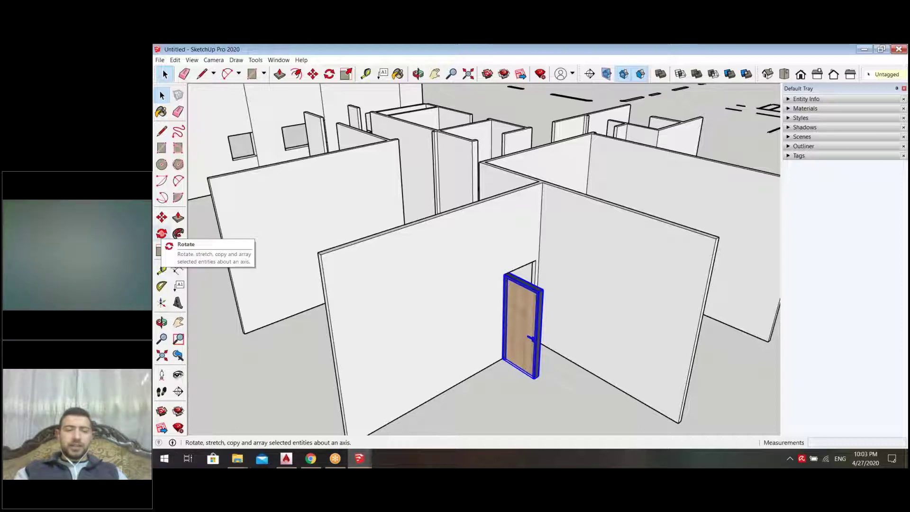
Step: Rotate the door 90° about its base corner so it sits flush in the wall
{"action": "left_click", "coordinate": [162, 234]}
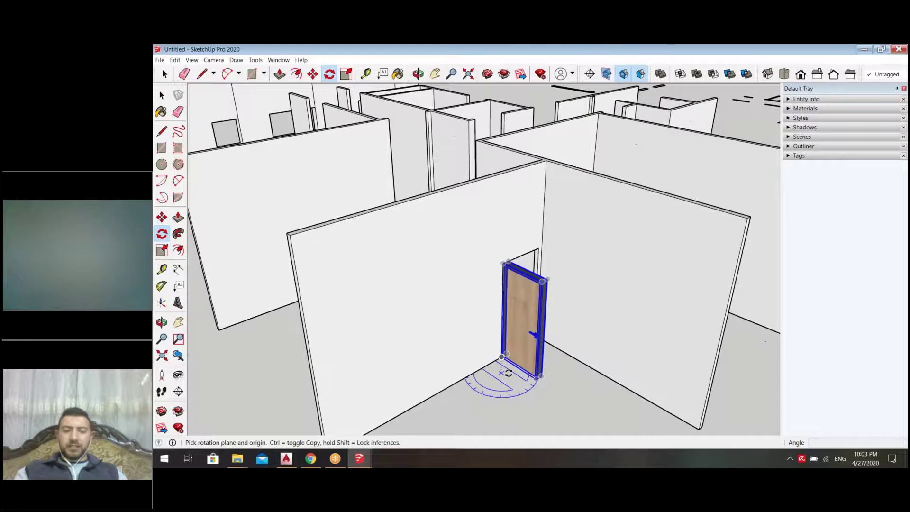
{"action": "scroll", "coordinate": [510, 373], "scroll_direction": "up", "scroll_amount": 8}
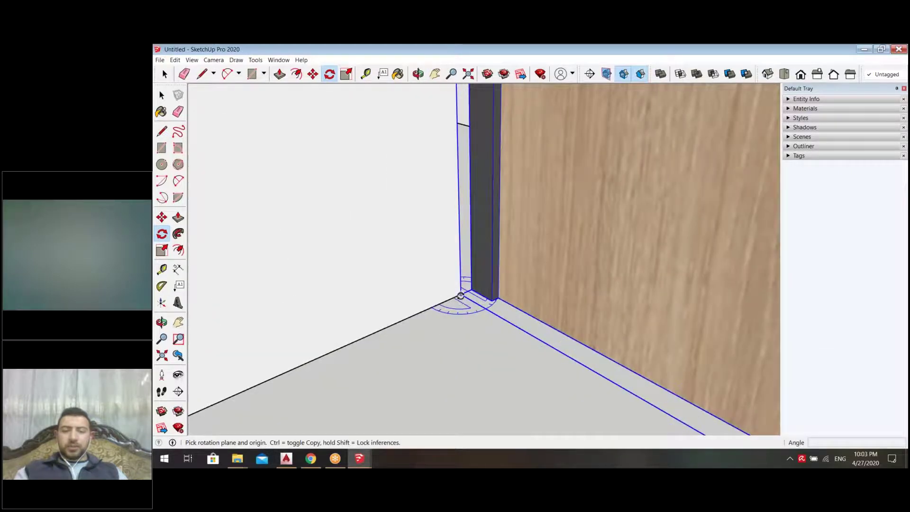
{"action": "left_click", "coordinate": [460, 294]}
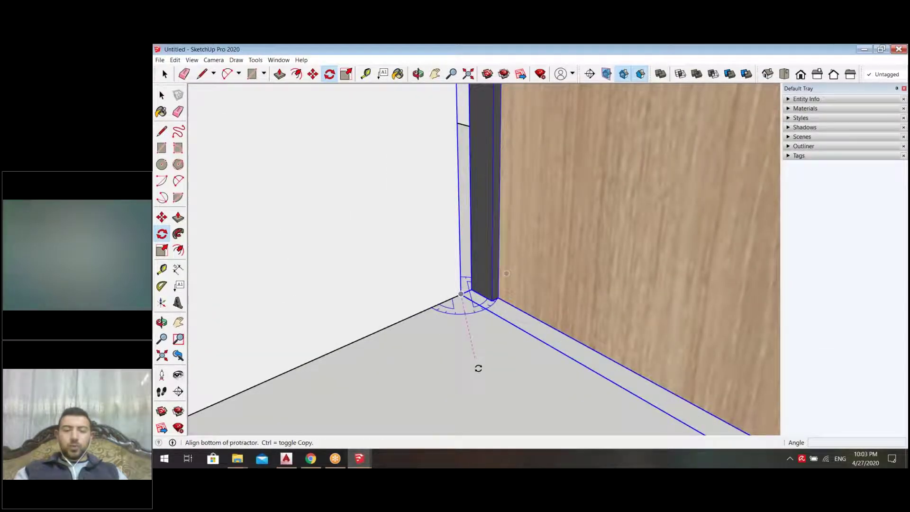
{"action": "scroll", "coordinate": [484, 364], "scroll_direction": "down", "scroll_amount": 8}
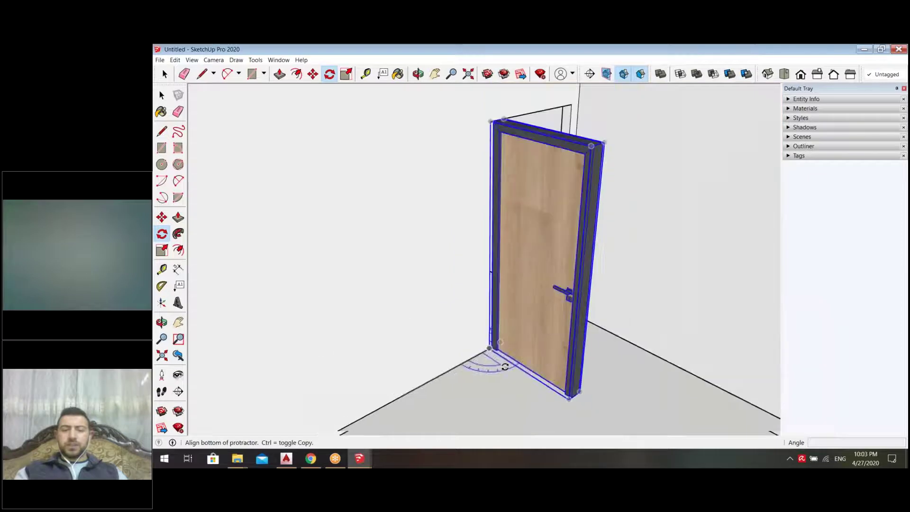
{"action": "left_click", "coordinate": [452, 425]}
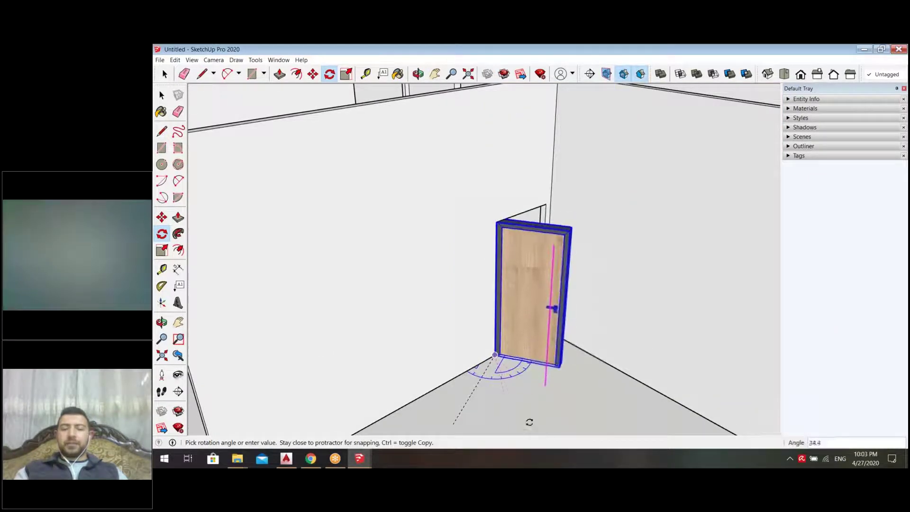
{"action": "left_click", "coordinate": [565, 383]}
{"action": "key", "text": "space"}
Step: Orbit around the rotated door to inspect its fit in the opening
{"action": "scroll", "coordinate": [487, 350], "scroll_direction": "down", "scroll_amount": 4}
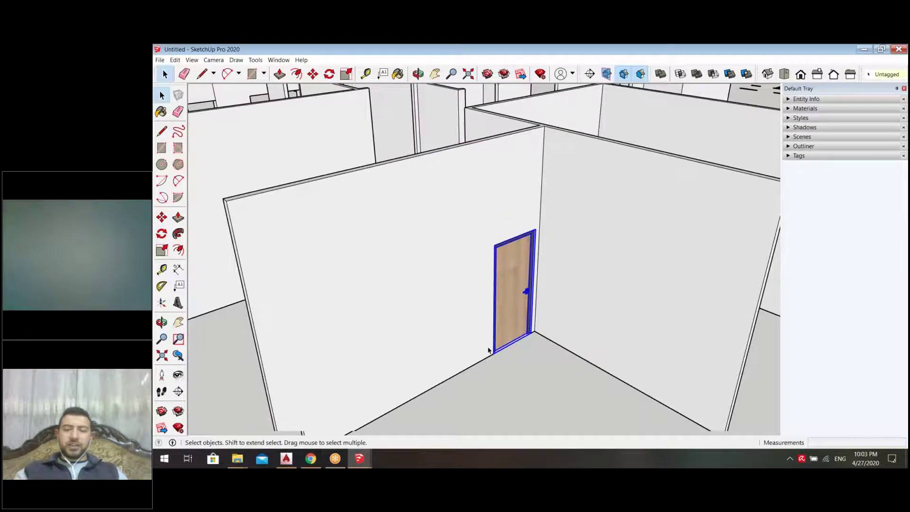
{"action": "middle_click_drag", "start_coordinate": [525, 381], "coordinate": [436, 345]}
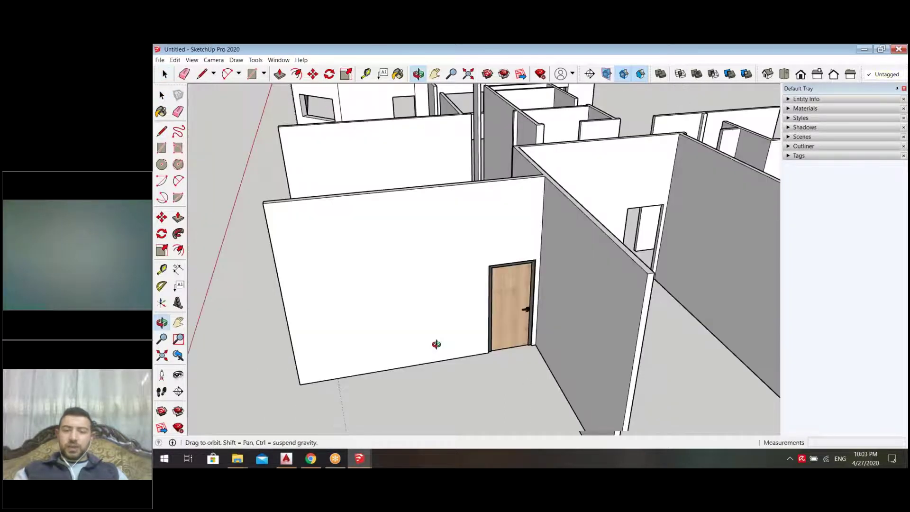
{"action": "scroll", "coordinate": [533, 315], "scroll_direction": "up", "scroll_amount": 6}
{"action": "middle_click_drag", "start_coordinate": [626, 151], "coordinate": [545, 320]}
{"action": "scroll", "coordinate": [614, 318], "scroll_direction": "down", "scroll_amount": 6}
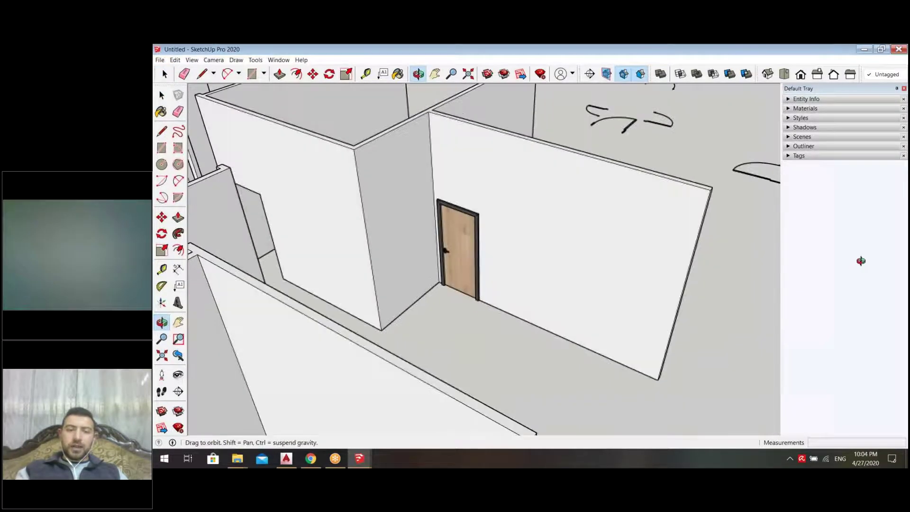
{"action": "key", "text": "space"}
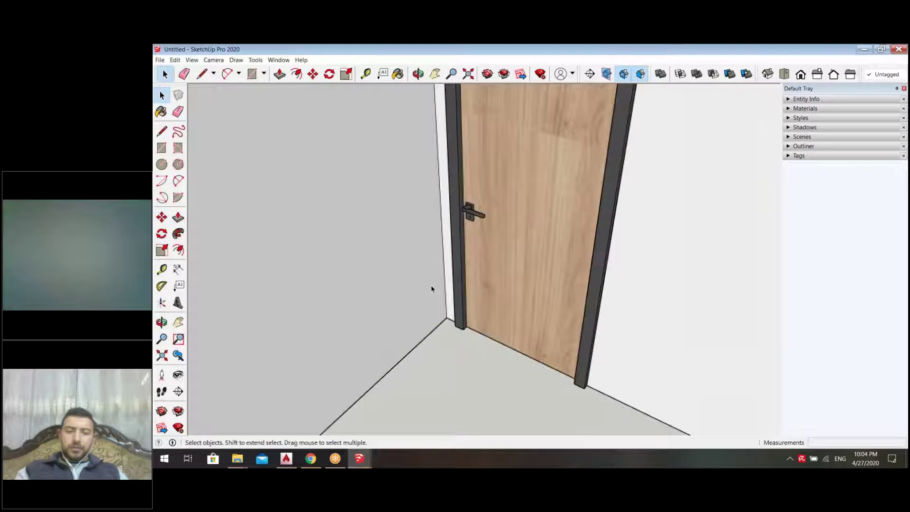
{"action": "key", "text": "o"}
{"action": "left_click_drag", "start_coordinate": [553, 369], "coordinate": [471, 398]}
{"action": "key", "text": "space"}
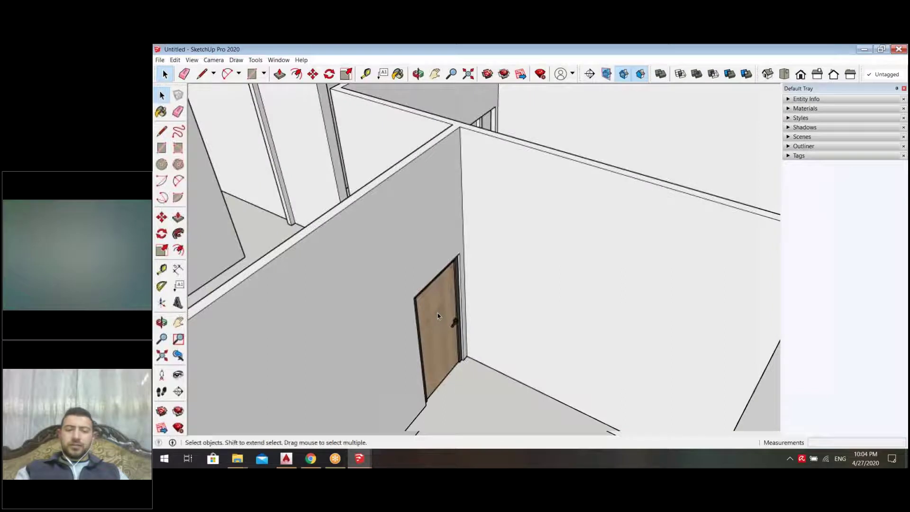
Step: Move the interior door so its corner snaps exactly onto the wall corner
{"action": "left_click", "coordinate": [438, 316]}
{"action": "scroll", "coordinate": [438, 316], "scroll_direction": "up", "scroll_amount": 3}
{"action": "middle_click_drag", "start_coordinate": [236, 335], "coordinate": [512, 362]}
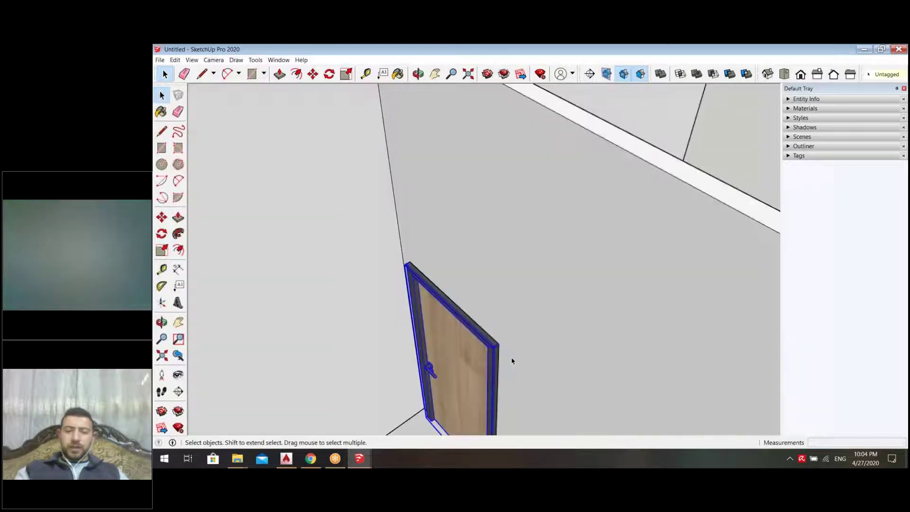
{"action": "scroll", "coordinate": [512, 361], "scroll_direction": "up", "scroll_amount": 3}
{"action": "left_click", "coordinate": [162, 217]}
{"action": "left_click", "coordinate": [261, 137]}
{"action": "scroll", "coordinate": [284, 132], "scroll_direction": "up", "scroll_amount": 3}
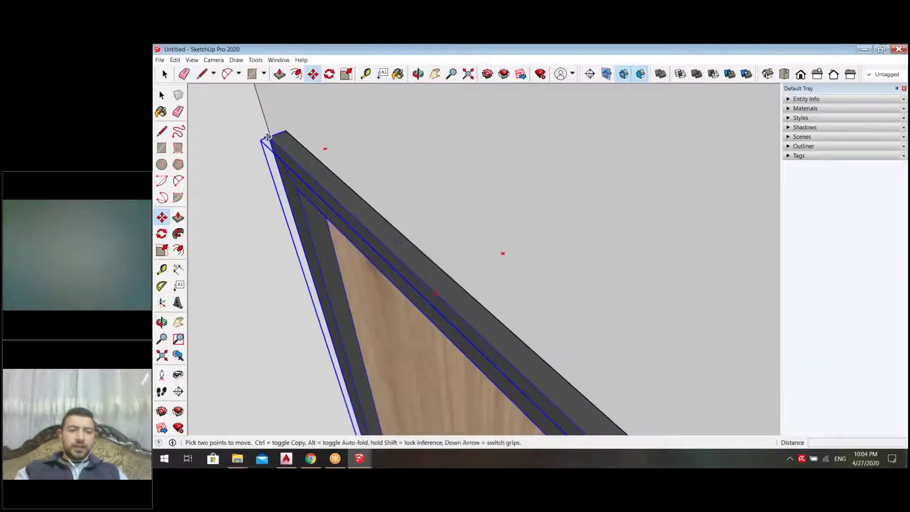
{"action": "left_click", "coordinate": [285, 131]}
{"action": "scroll", "coordinate": [439, 195], "scroll_direction": "down", "scroll_amount": 3}
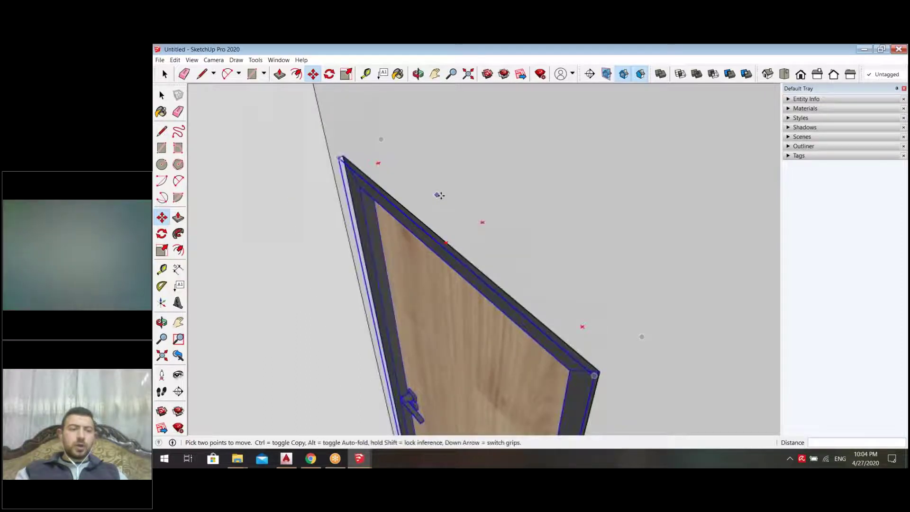
{"action": "left_click", "coordinate": [162, 95]}
Step: Deselect the door and orbit around its foot to check the fit
{"action": "scroll", "coordinate": [447, 110], "scroll_direction": "down", "scroll_amount": 4}
{"action": "left_click", "coordinate": [427, 319]}
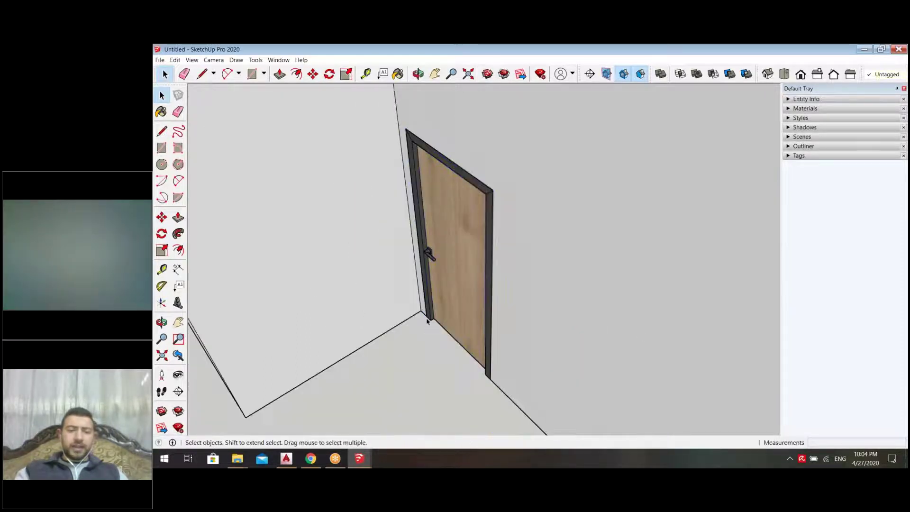
{"action": "scroll", "coordinate": [426, 322], "scroll_direction": "up", "scroll_amount": 2}
{"action": "scroll", "coordinate": [427, 321], "scroll_direction": "up", "scroll_amount": 3}
{"action": "middle_click_drag", "start_coordinate": [437, 325], "coordinate": [308, 181]}
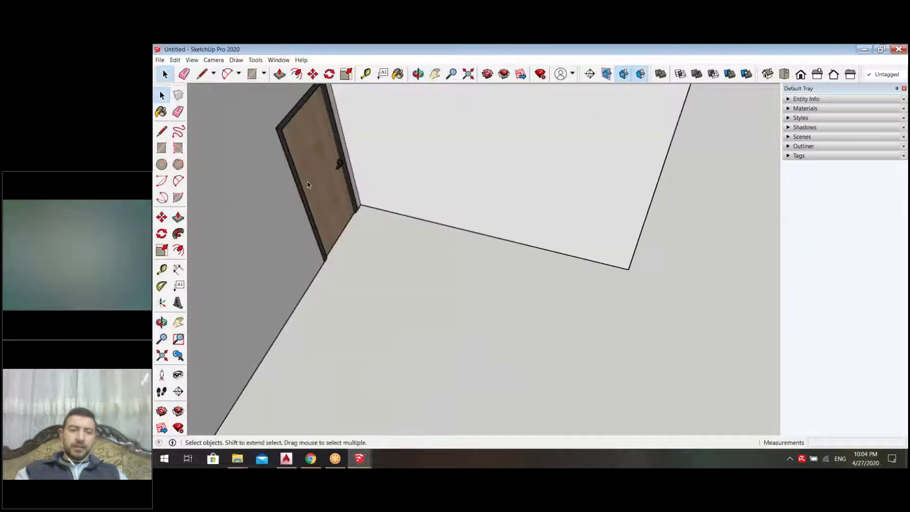
{"action": "scroll", "coordinate": [321, 234], "scroll_direction": "up", "scroll_amount": 5}
{"action": "middle_click_drag", "start_coordinate": [406, 299], "coordinate": [440, 304]}
{"action": "scroll", "coordinate": [440, 304], "scroll_direction": "down", "scroll_amount": 5}
{"action": "middle_click_drag", "start_coordinate": [564, 284], "coordinate": [501, 292]}
{"action": "scroll", "coordinate": [489, 200], "scroll_direction": "up", "scroll_amount": 3}
Step: Move the interior door out of the wall and paste a copy at the wall corner
{"action": "scroll", "coordinate": [501, 292], "scroll_direction": "down", "scroll_amount": 10}
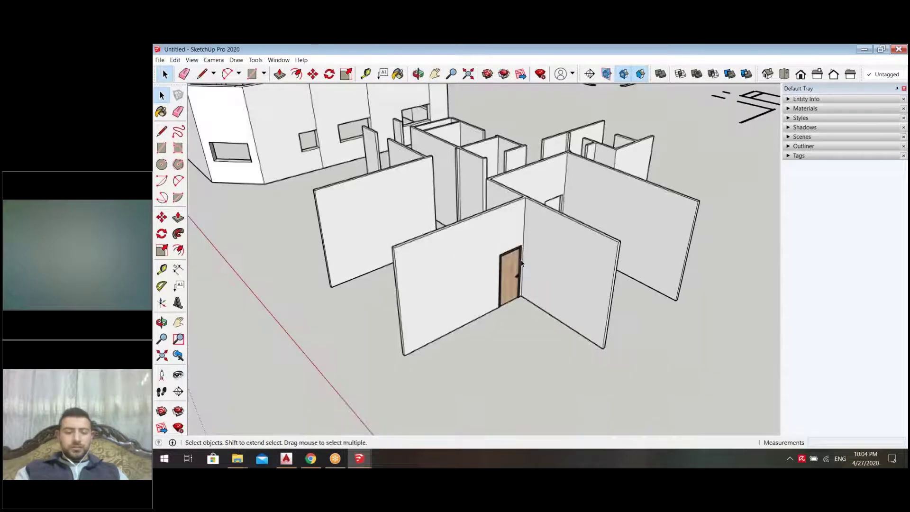
{"action": "left_click", "coordinate": [510, 277]}
{"action": "key", "text": "m"}
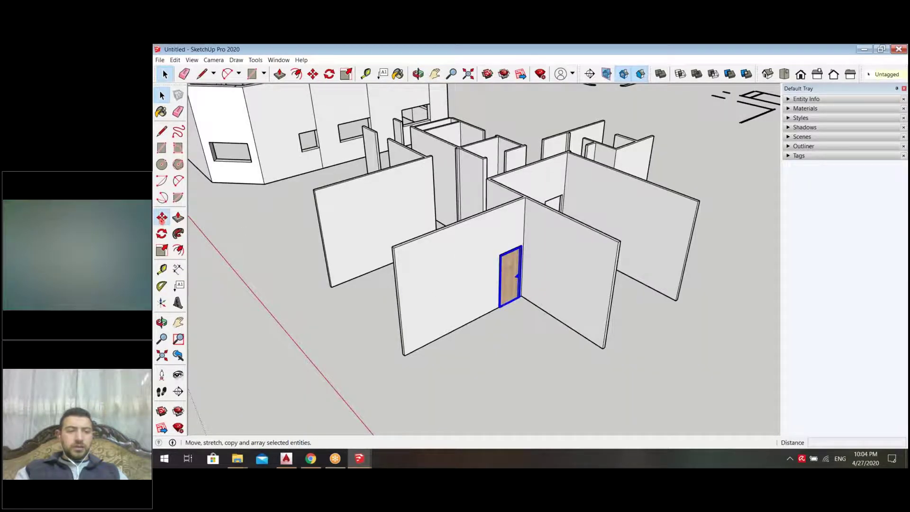
{"action": "left_click", "coordinate": [500, 309]}
{"action": "left_click", "coordinate": [533, 366]}
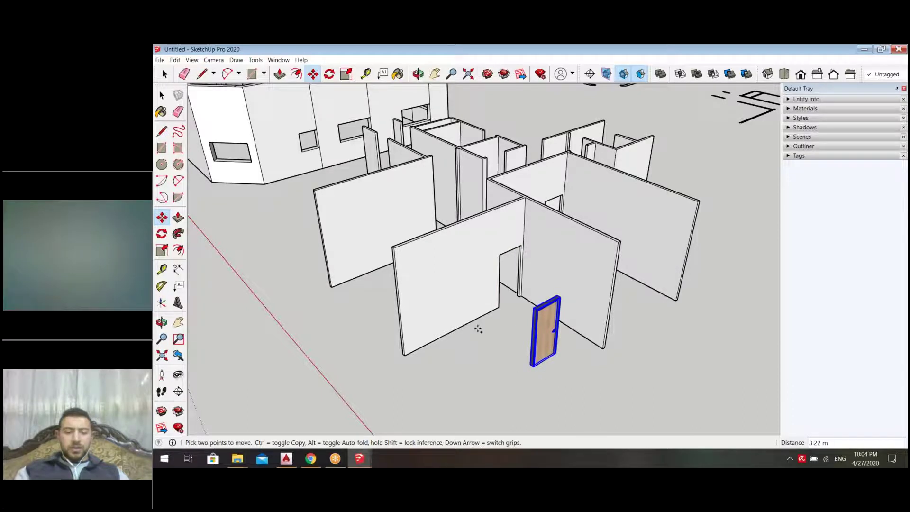
{"action": "key", "text": "ctrl+c"}
{"action": "key", "text": "ctrl+v"}
{"action": "scroll", "coordinate": [501, 295], "scroll_direction": "up", "scroll_amount": 2}
{"action": "scroll", "coordinate": [500, 295], "scroll_direction": "up", "scroll_amount": 6}
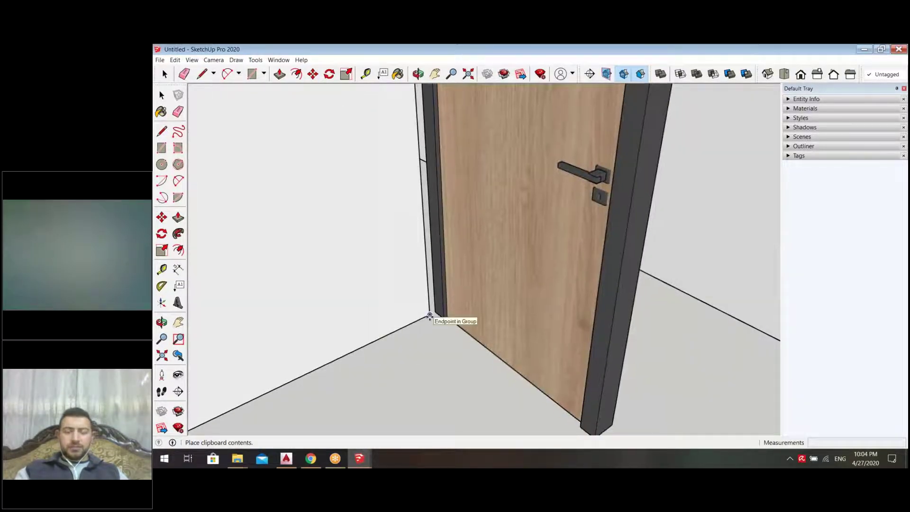
{"action": "left_click", "coordinate": [477, 328]}
Step: Rotate the door 90° about its bottom corner, aligned to its base edge
{"action": "key", "text": "m"}
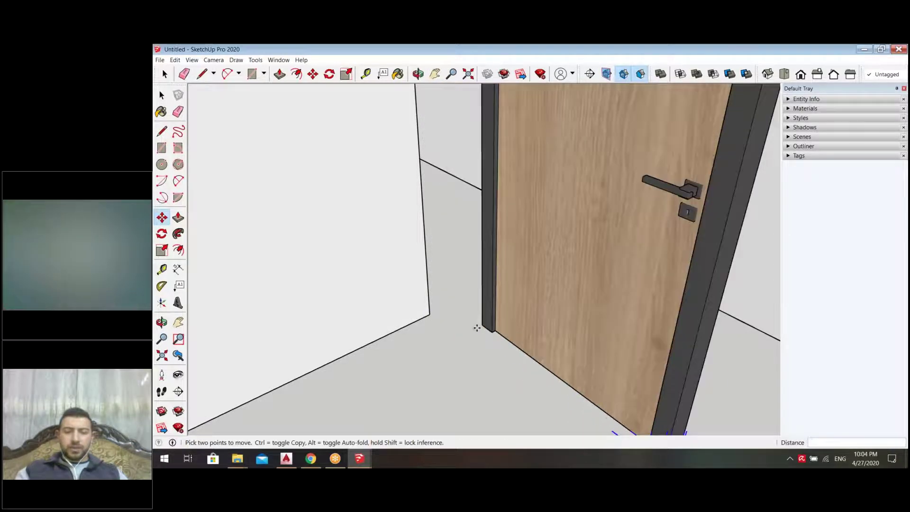
{"action": "scroll", "coordinate": [477, 328], "scroll_direction": "down", "scroll_amount": 5}
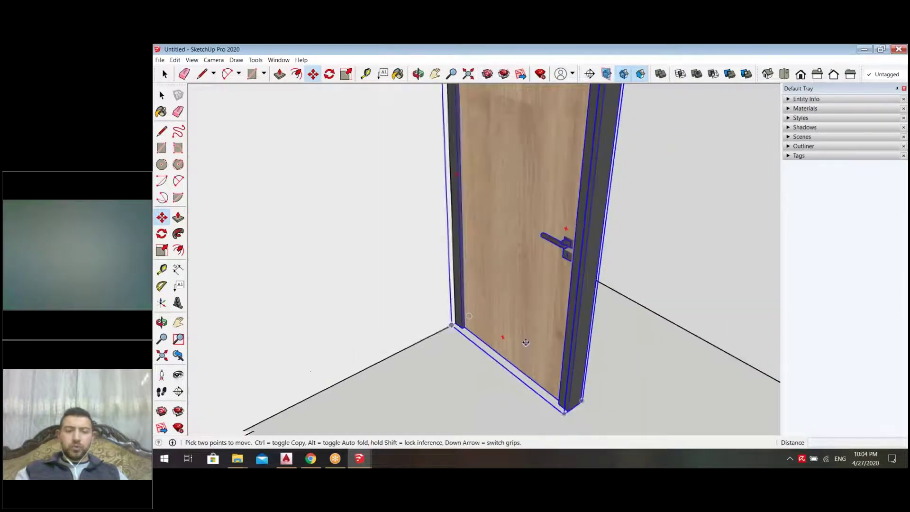
{"action": "key", "text": "q"}
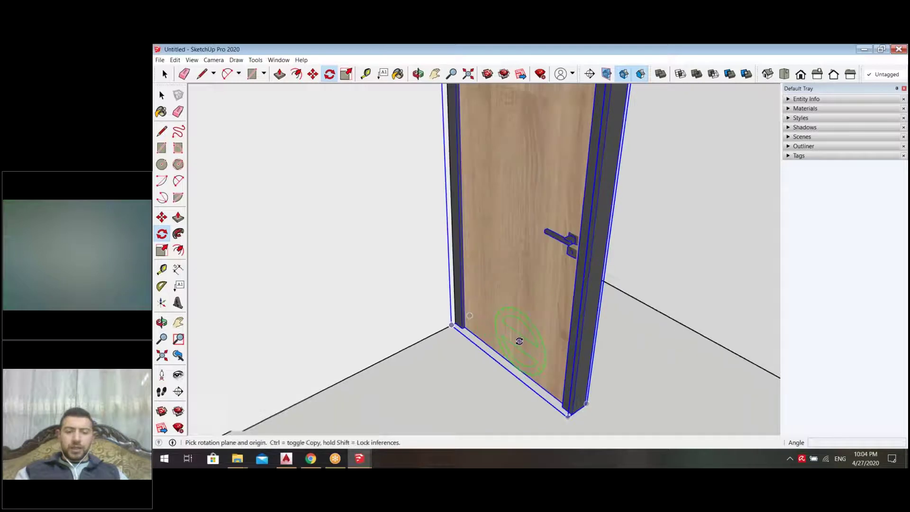
{"action": "scroll", "coordinate": [460, 329], "scroll_direction": "up", "scroll_amount": 5}
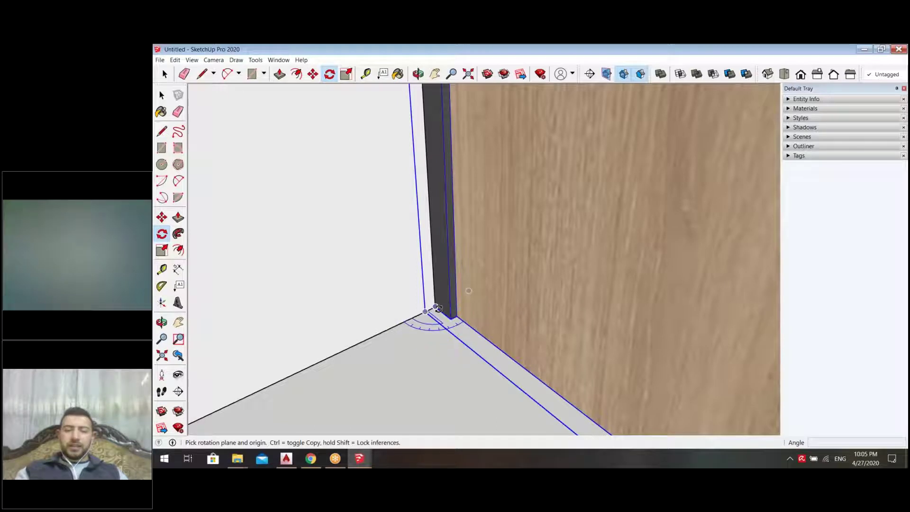
{"action": "left_click", "coordinate": [435, 308]}
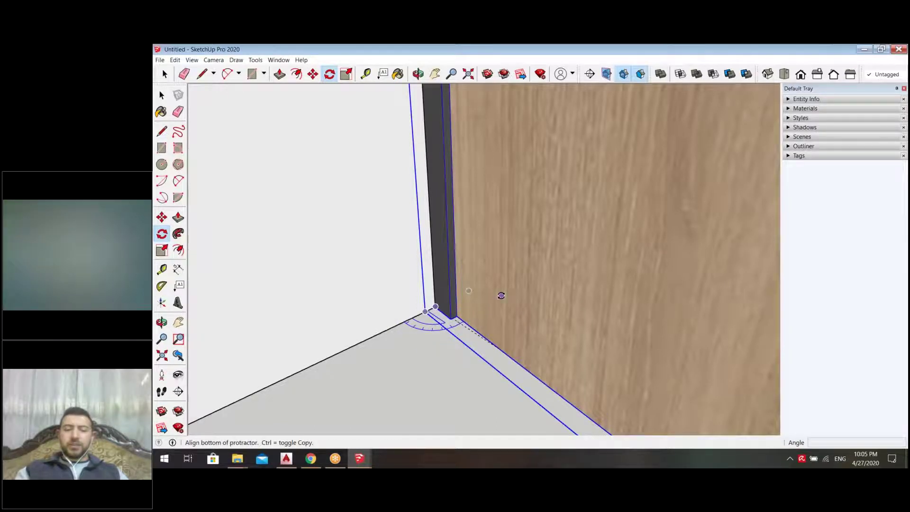
{"action": "scroll", "coordinate": [502, 294], "scroll_direction": "down", "scroll_amount": 5}
{"action": "left_click", "coordinate": [455, 413]}
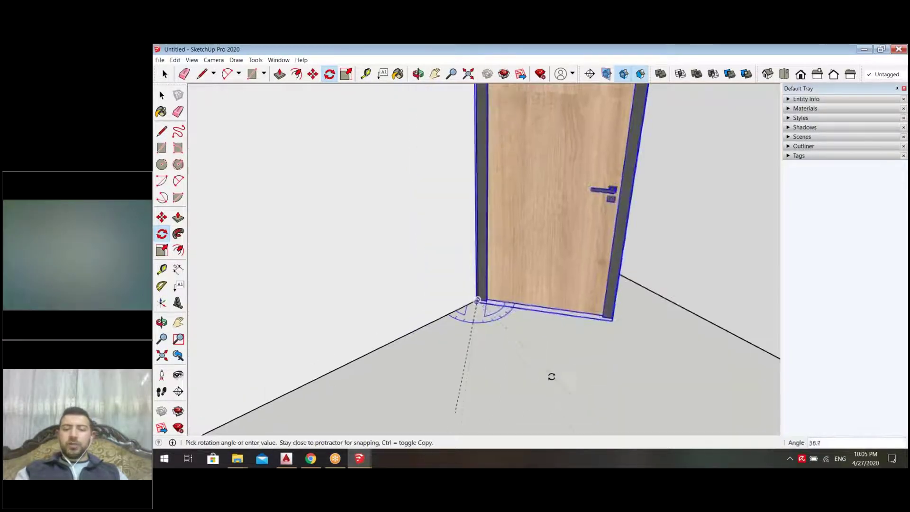
{"action": "key", "text": "Return"}
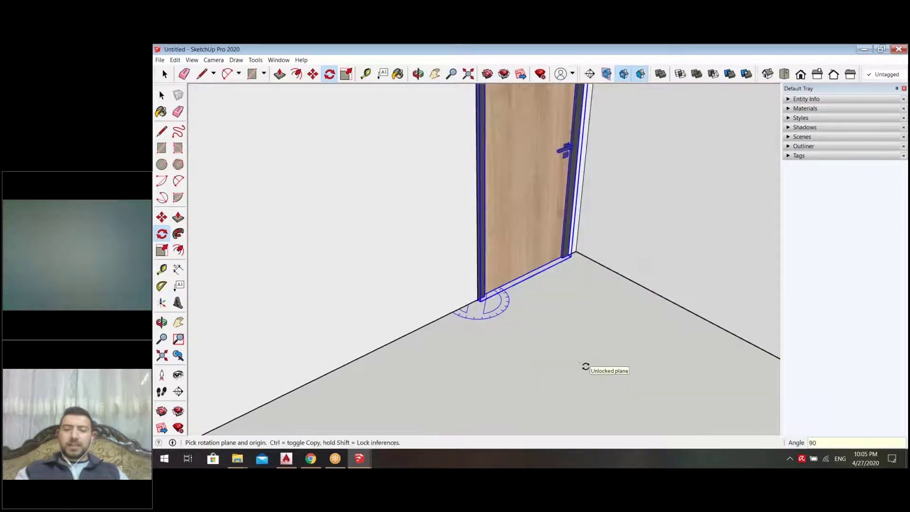
Step: Move the rotated door by its top corner into the wall opening's corner
{"action": "middle_click_drag", "start_coordinate": [524, 376], "coordinate": [515, 157]}
{"action": "scroll", "coordinate": [515, 156], "scroll_direction": "up", "scroll_amount": 6}
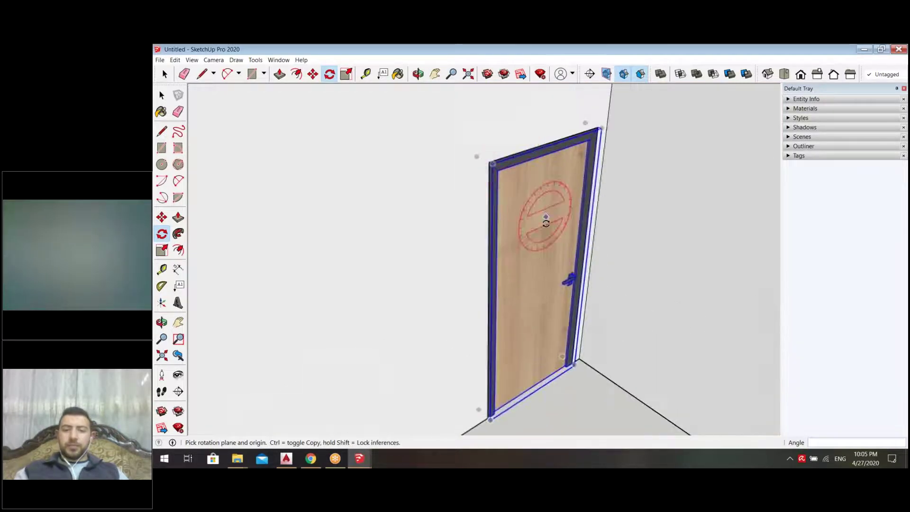
{"action": "left_click", "coordinate": [161, 217]}
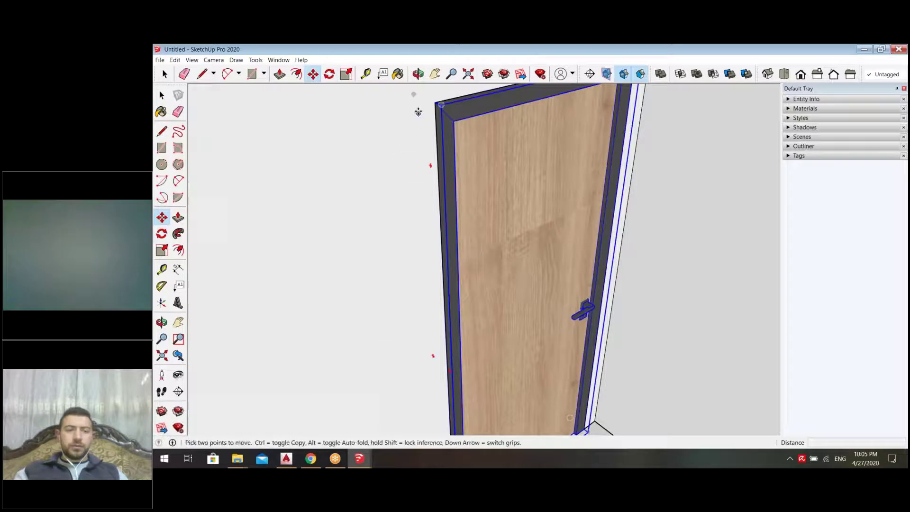
{"action": "scroll", "coordinate": [446, 104], "scroll_direction": "up", "scroll_amount": 2}
{"action": "scroll", "coordinate": [624, 176], "scroll_direction": "down", "scroll_amount": 5}
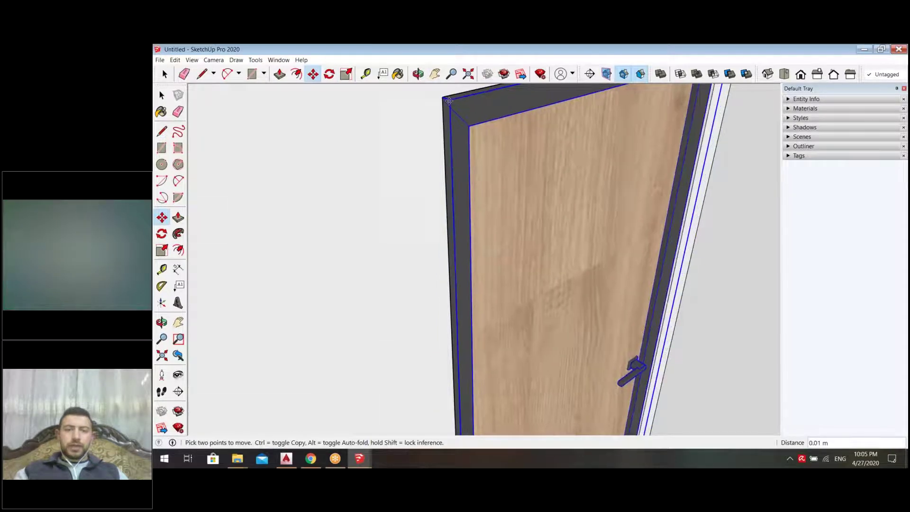
{"action": "scroll", "coordinate": [590, 183], "scroll_direction": "up", "scroll_amount": 6}
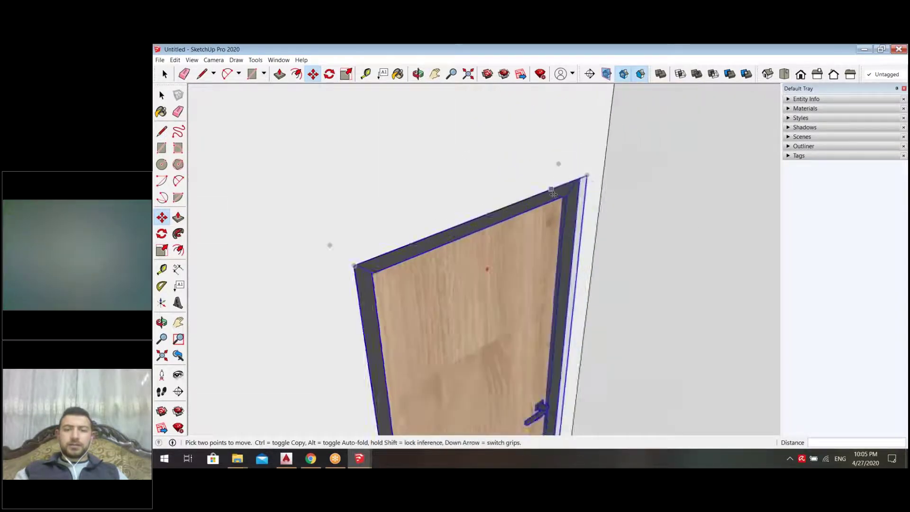
{"action": "middle_click_drag", "start_coordinate": [571, 188], "coordinate": [589, 148]}
{"action": "left_click", "coordinate": [580, 171]}
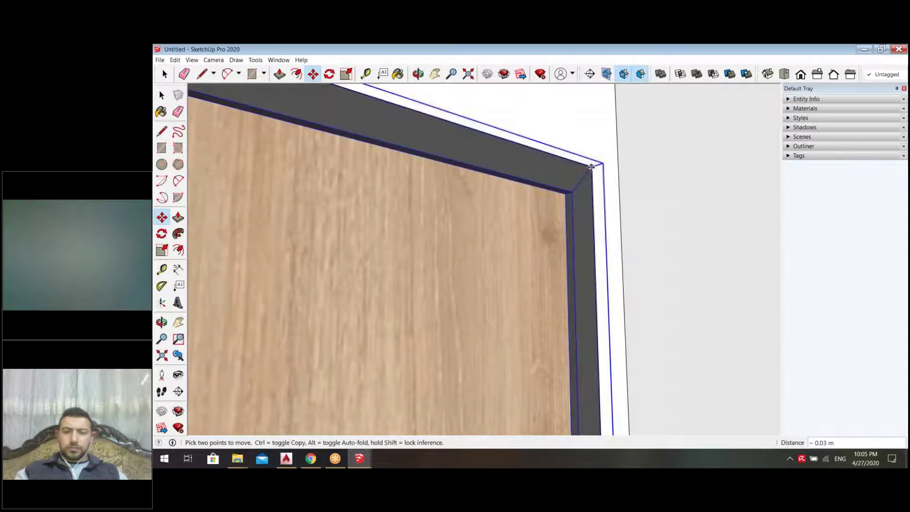
{"action": "left_click", "coordinate": [592, 167]}
{"action": "scroll", "coordinate": [577, 229], "scroll_direction": "down", "scroll_amount": 3}
{"action": "middle_click_drag", "start_coordinate": [534, 228], "coordinate": [534, 228]}
Step: Delete the leftover free-standing door and review the door in the wall
{"action": "scroll", "coordinate": [588, 216], "scroll_direction": "down", "scroll_amount": 6}
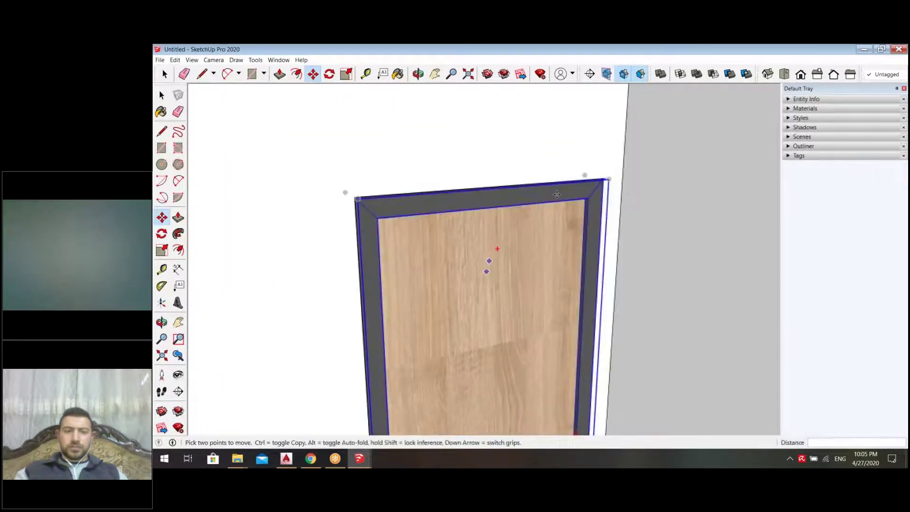
{"action": "scroll", "coordinate": [587, 215], "scroll_direction": "down", "scroll_amount": 1}
{"action": "key", "text": "space"}
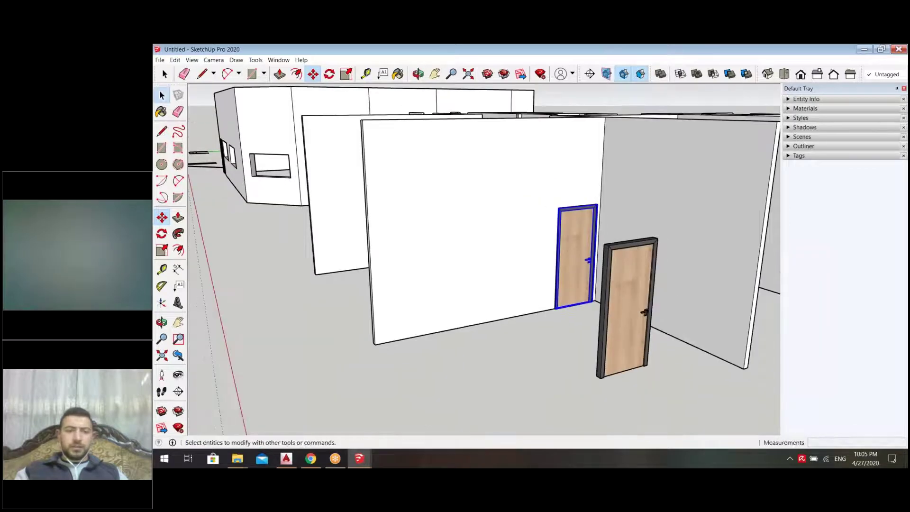
{"action": "left_click", "coordinate": [630, 288]}
{"action": "key", "text": "Delete"}
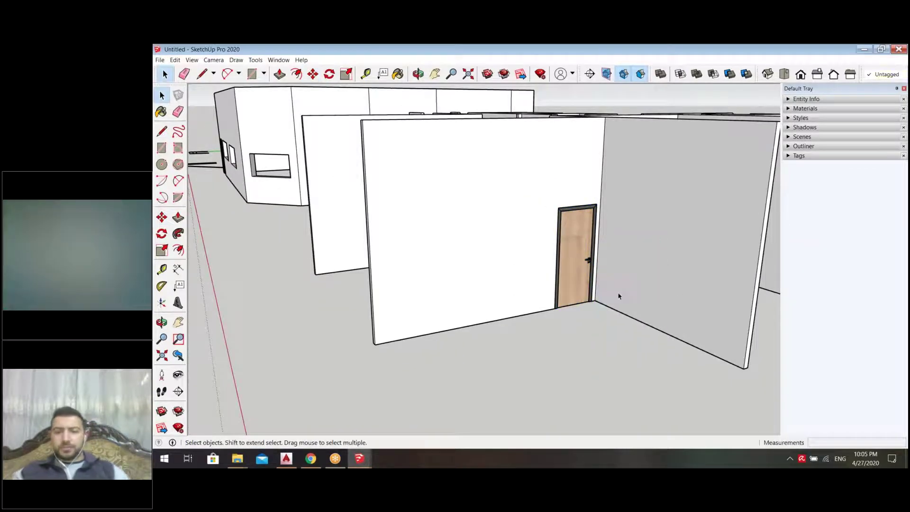
{"action": "scroll", "coordinate": [573, 215], "scroll_direction": "up", "scroll_amount": 5}
{"action": "middle_click_drag", "start_coordinate": [560, 218], "coordinate": [758, 284]}
Step: Copy the wall door with Move plus Ctrl, snapping its top corner into the neighbouring room's opening
{"action": "scroll", "coordinate": [637, 340], "scroll_direction": "down", "scroll_amount": 8}
{"action": "scroll", "coordinate": [657, 249], "scroll_direction": "up", "scroll_amount": 5}
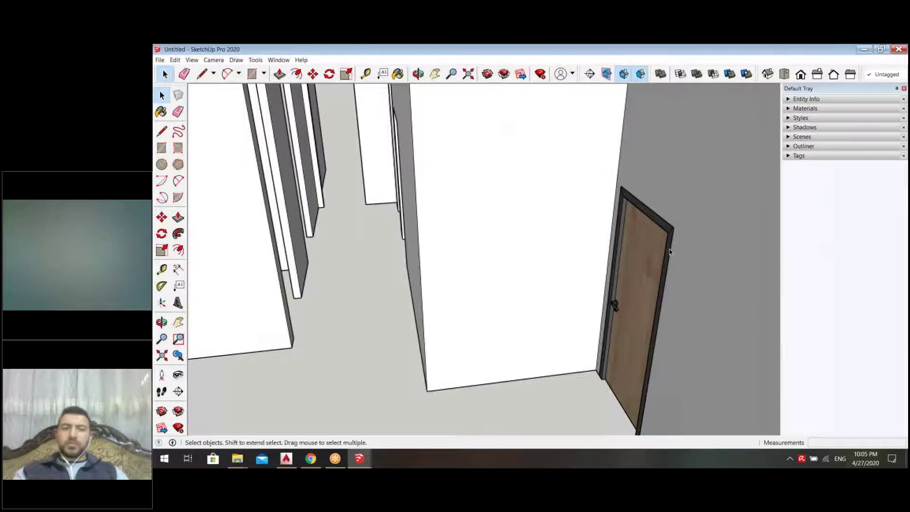
{"action": "scroll", "coordinate": [669, 249], "scroll_direction": "down", "scroll_amount": 5}
{"action": "left_click", "coordinate": [161, 217]}
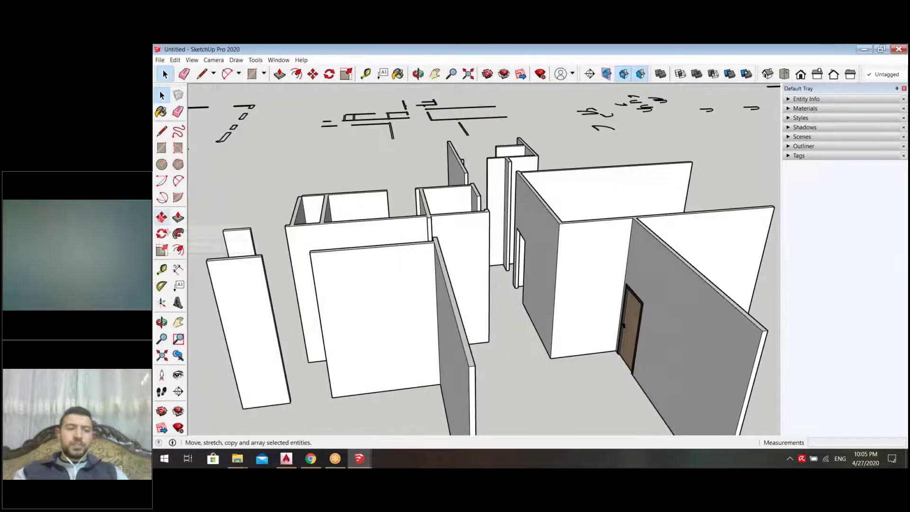
{"action": "left_click", "coordinate": [629, 327]}
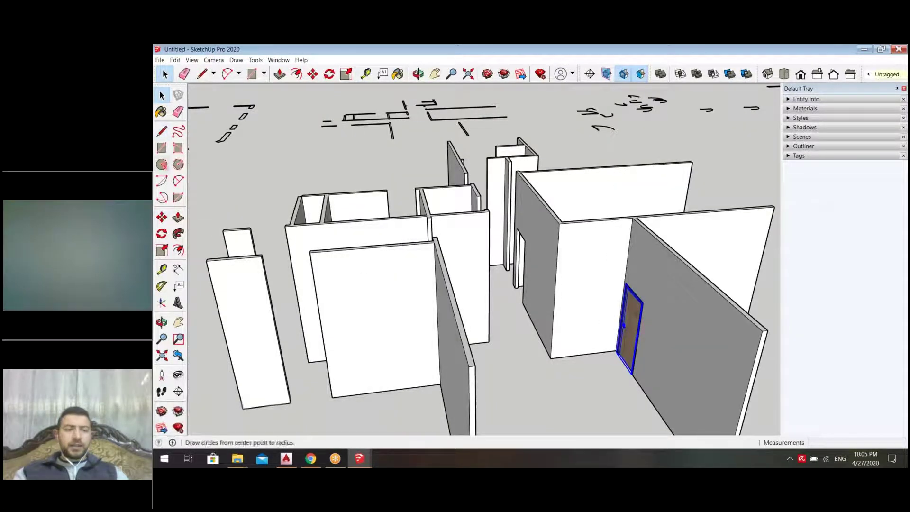
{"action": "key", "text": "m"}
{"action": "scroll", "coordinate": [615, 310], "scroll_direction": "up", "scroll_amount": 6}
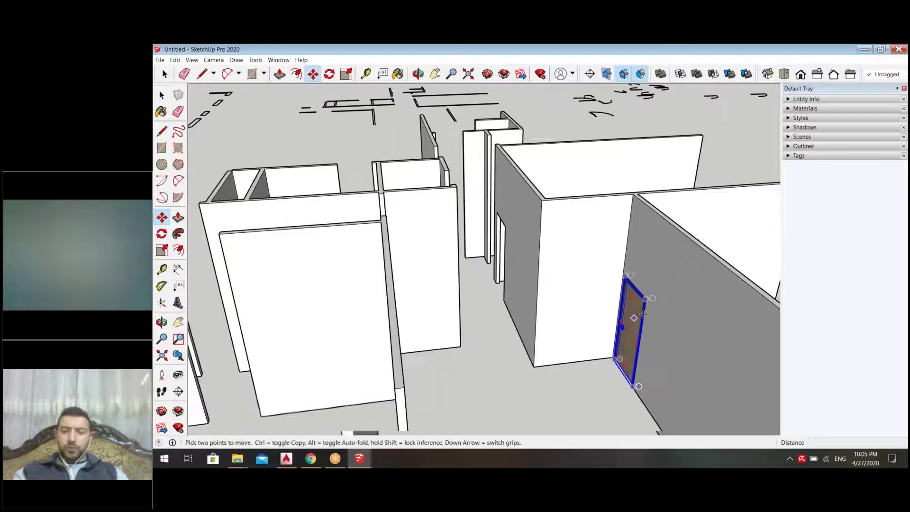
{"action": "key", "text": "o"}
{"action": "left_click_drag", "start_coordinate": [692, 217], "coordinate": [337, 219]}
{"action": "middle_click_drag", "start_coordinate": [337, 219], "coordinate": [304, 225]}
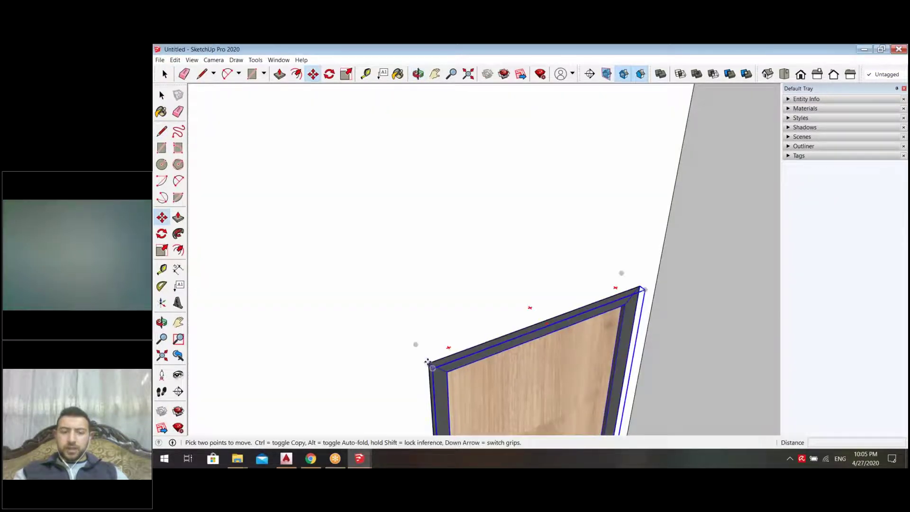
{"action": "left_click", "coordinate": [428, 364]}
{"action": "key", "text": "ctrl"}
{"action": "scroll", "coordinate": [467, 337], "scroll_direction": "down", "scroll_amount": 2}
{"action": "scroll", "coordinate": [468, 338], "scroll_direction": "down", "scroll_amount": 8}
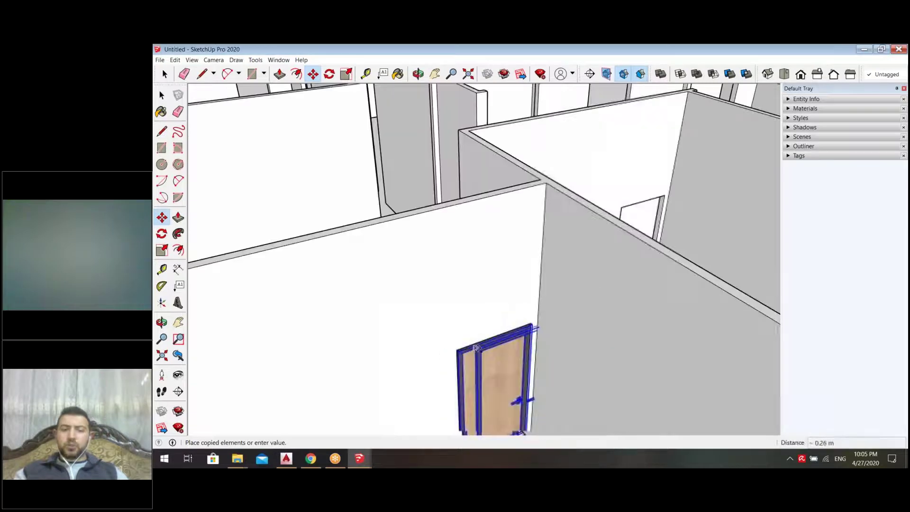
{"action": "scroll", "coordinate": [556, 266], "scroll_direction": "up", "scroll_amount": 8}
{"action": "left_click", "coordinate": [538, 312]}
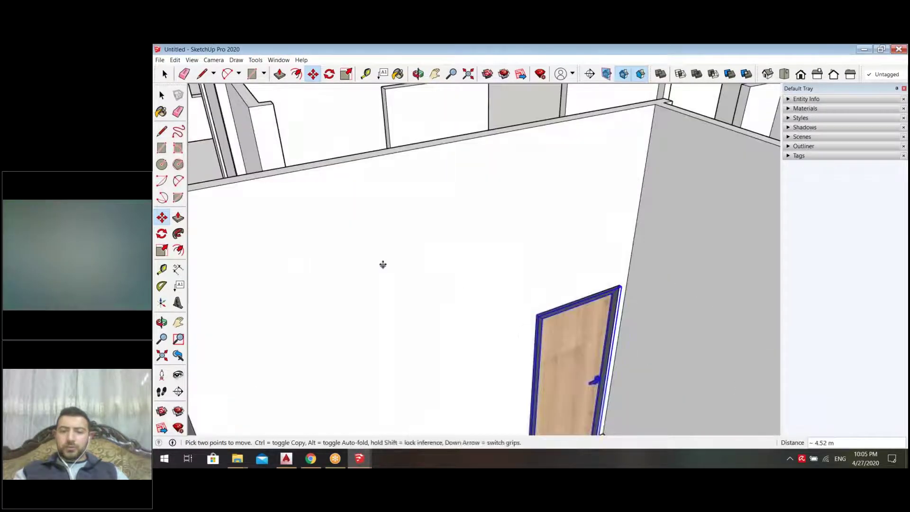
Step: Inspect the new door's top from several angles, then reselect it
{"action": "scroll", "coordinate": [383, 264], "scroll_direction": "down", "scroll_amount": 1}
{"action": "scroll", "coordinate": [383, 263], "scroll_direction": "down", "scroll_amount": 3}
{"action": "left_click", "coordinate": [162, 95]}
{"action": "left_click", "coordinate": [496, 420]}
{"action": "scroll", "coordinate": [499, 379], "scroll_direction": "up", "scroll_amount": 5}
{"action": "scroll", "coordinate": [496, 360], "scroll_direction": "up", "scroll_amount": 3}
{"action": "middle_click_drag", "start_coordinate": [496, 360], "coordinate": [571, 386]}
{"action": "scroll", "coordinate": [571, 386], "scroll_direction": "down", "scroll_amount": 6}
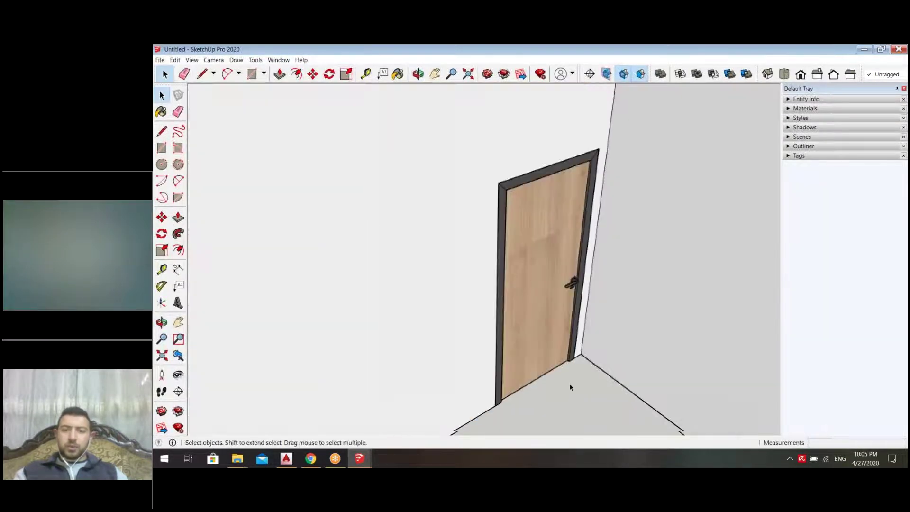
{"action": "scroll", "coordinate": [562, 229], "scroll_direction": "up", "scroll_amount": 7}
{"action": "middle_click_drag", "start_coordinate": [562, 229], "coordinate": [563, 230]}
{"action": "middle_click_drag", "start_coordinate": [571, 427], "coordinate": [490, 226]}
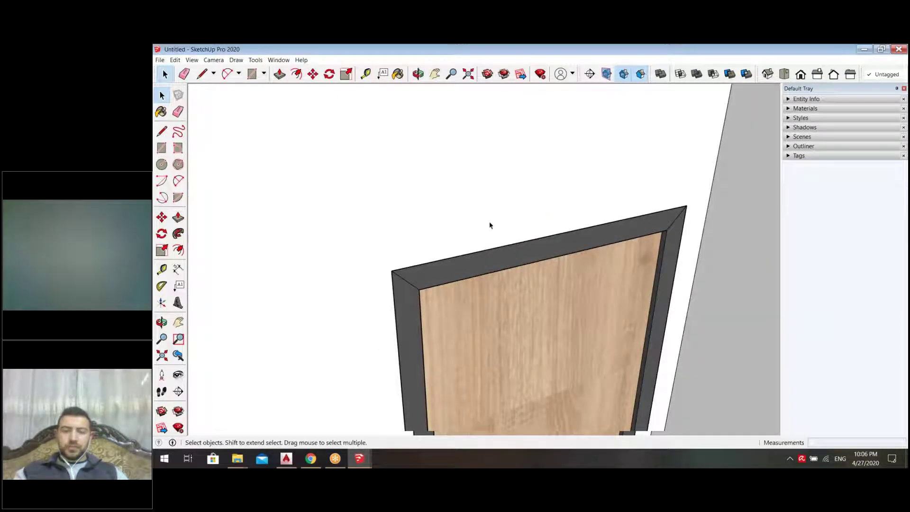
{"action": "scroll", "coordinate": [490, 225], "scroll_direction": "down", "scroll_amount": 6}
{"action": "scroll", "coordinate": [390, 260], "scroll_direction": "up", "scroll_amount": 5}
{"action": "scroll", "coordinate": [390, 261], "scroll_direction": "up", "scroll_amount": 2}
{"action": "left_click", "coordinate": [493, 327]}
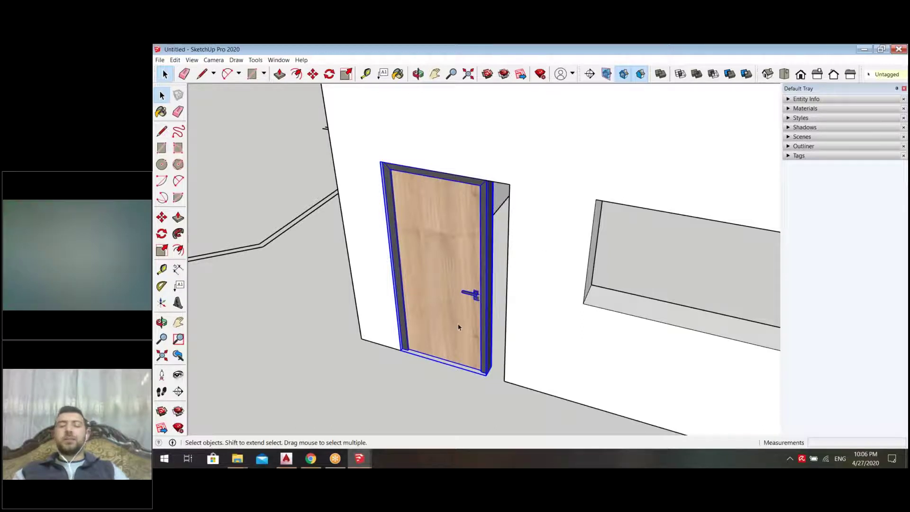
Step: Scale the door's width by 1.20 so it fills the wall opening
{"action": "key", "text": "s"}
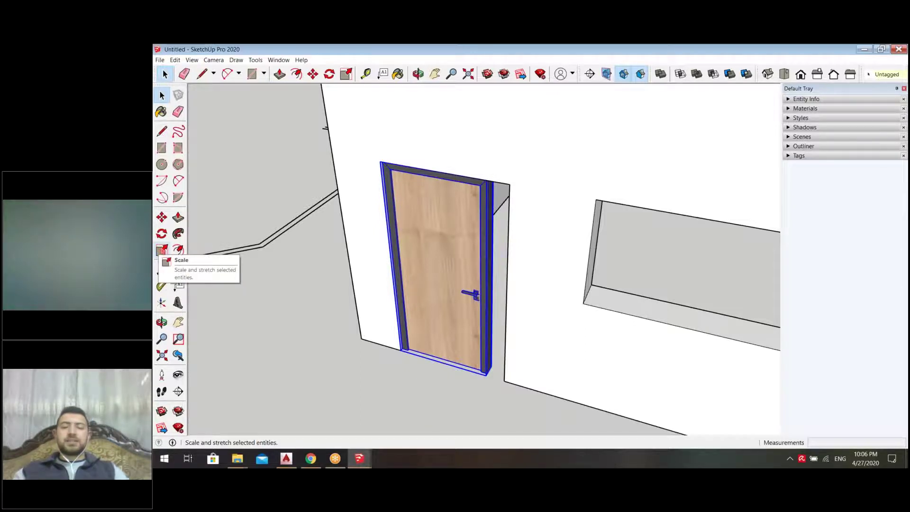
{"action": "left_click", "coordinate": [162, 250]}
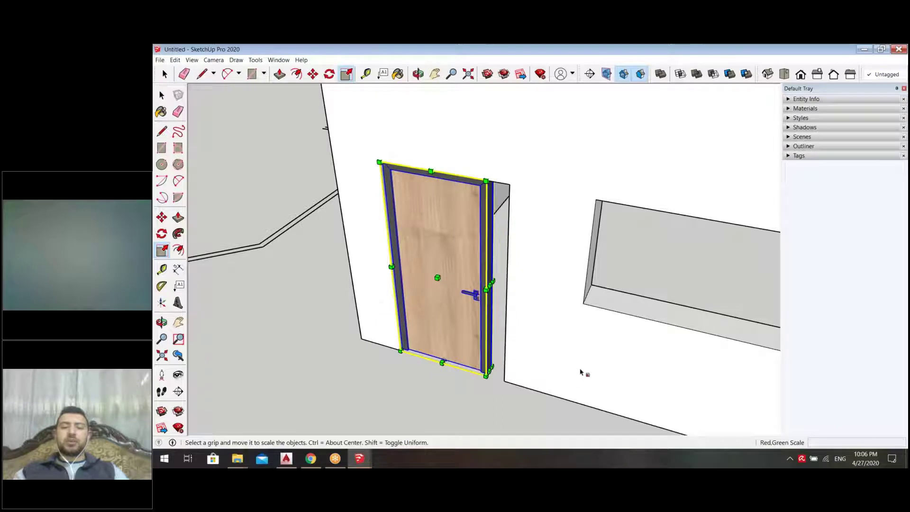
{"action": "key", "text": "o"}
{"action": "left_click_drag", "start_coordinate": [552, 335], "coordinate": [523, 340]}
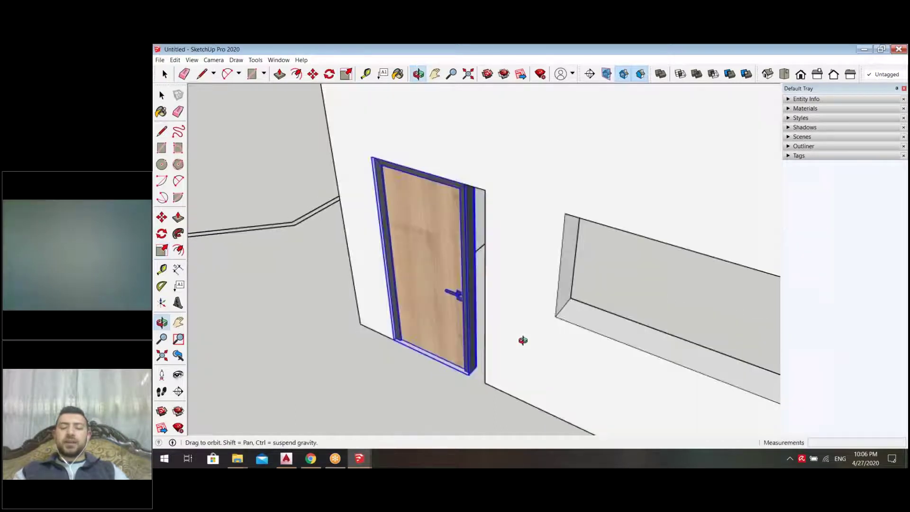
{"action": "key", "text": "s"}
{"action": "scroll", "coordinate": [479, 284], "scroll_direction": "up", "scroll_amount": 3}
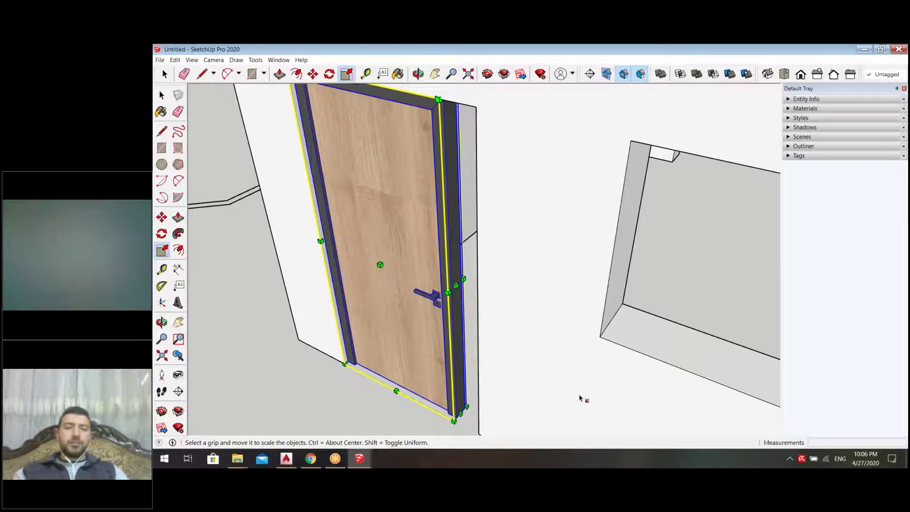
{"action": "scroll", "coordinate": [579, 394], "scroll_direction": "down", "scroll_amount": 3}
{"action": "scroll", "coordinate": [491, 239], "scroll_direction": "up", "scroll_amount": 2}
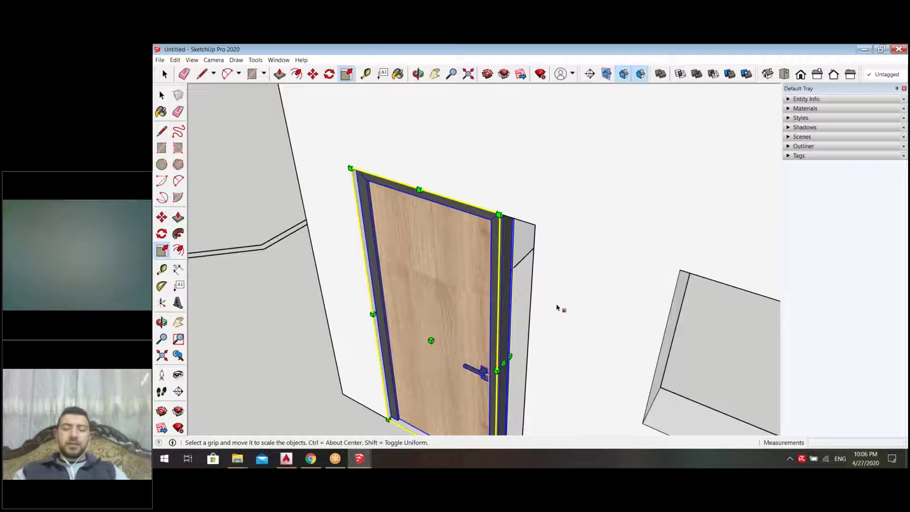
{"action": "scroll", "coordinate": [559, 309], "scroll_direction": "down", "scroll_amount": 3}
{"action": "scroll", "coordinate": [540, 354], "scroll_direction": "up", "scroll_amount": 5}
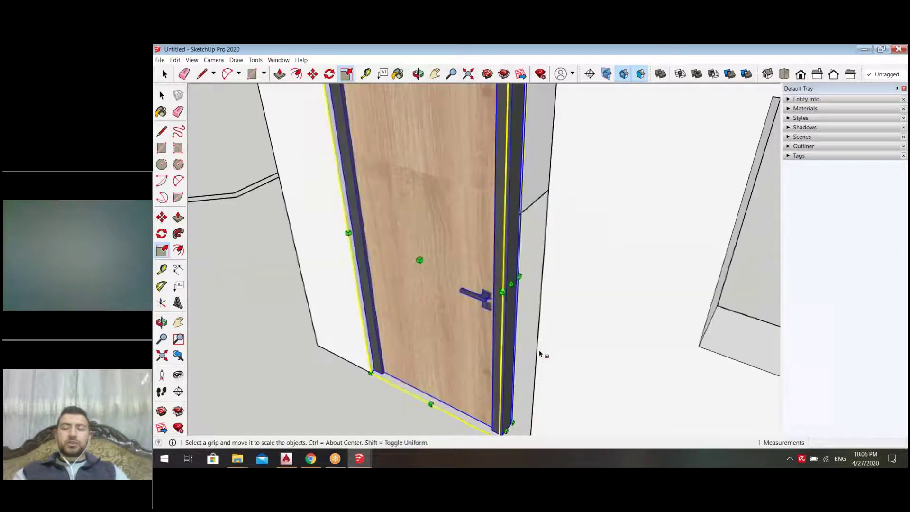
{"action": "mouse_move", "coordinate": [542, 321]}
{"action": "middle_mouse_down"}
{"action": "mouse_move", "coordinate": [585, 317]}
{"action": "mouse_move", "coordinate": [576, 288]}
{"action": "middle_mouse_up"}
{"action": "scroll", "coordinate": [575, 288], "scroll_direction": "up", "scroll_amount": 1}
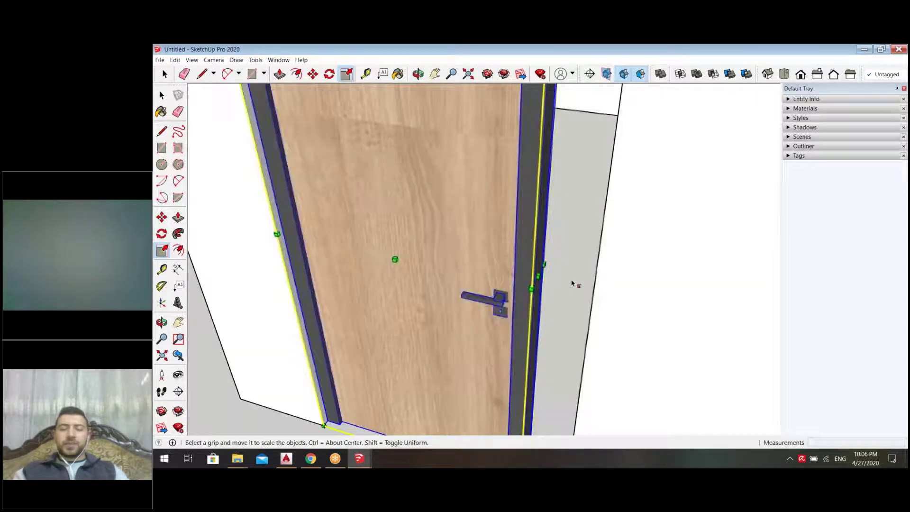
{"action": "middle_click_drag", "start_coordinate": [622, 320], "coordinate": [473, 280]}
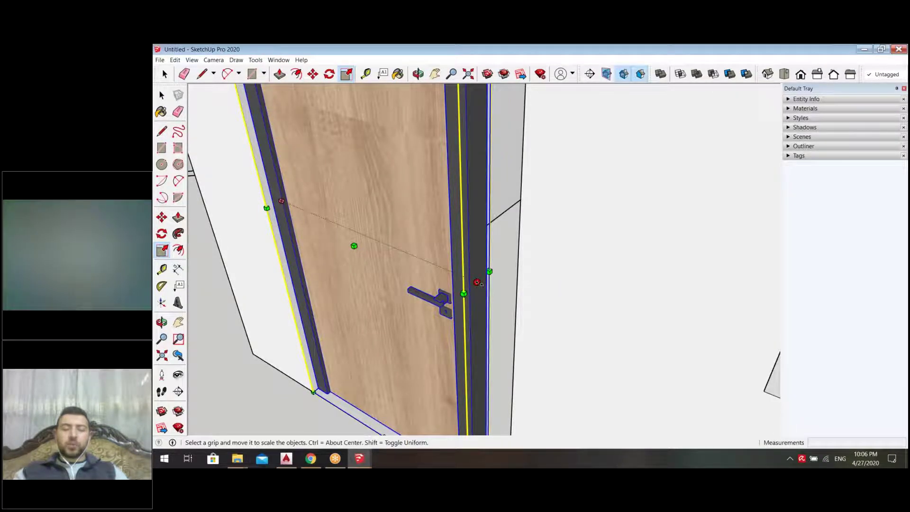
{"action": "left_click", "coordinate": [479, 282]}
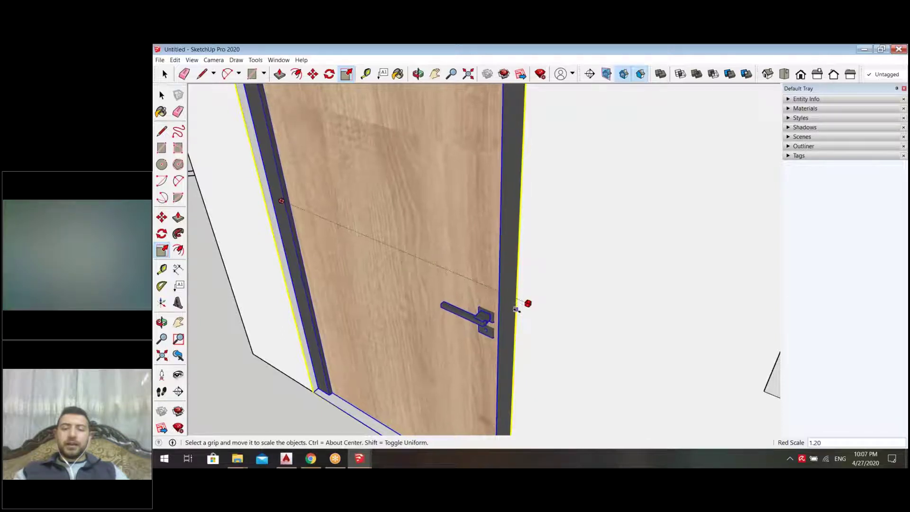
{"action": "left_click", "coordinate": [516, 316]}
{"action": "key", "text": "space"}
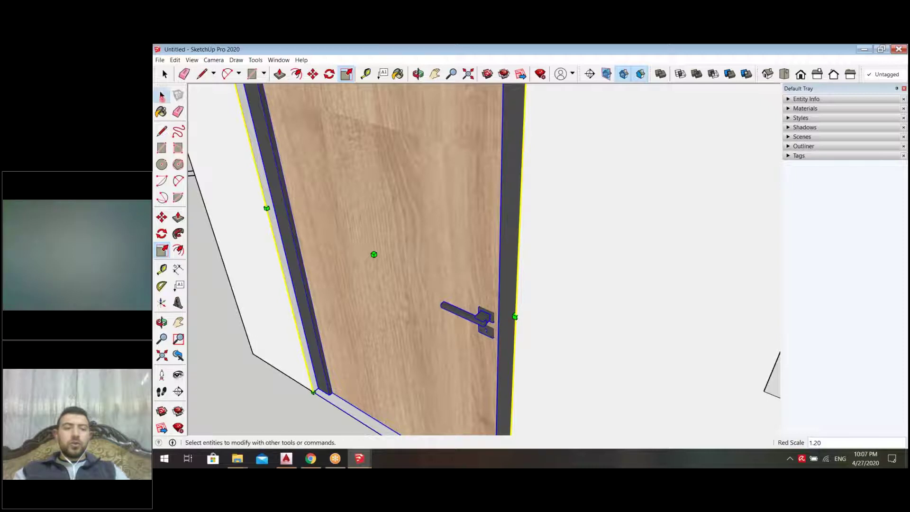
Step: Orbit and zoom around the resized door to check it among the surrounding walls
{"action": "left_click", "coordinate": [226, 368]}
{"action": "middle_click_drag", "start_coordinate": [458, 271], "coordinate": [361, 194]}
{"action": "scroll", "coordinate": [597, 321], "scroll_direction": "down", "scroll_amount": 6}
{"action": "scroll", "coordinate": [410, 180], "scroll_direction": "up", "scroll_amount": 3}
{"action": "left_click", "coordinate": [409, 181]}
{"action": "middle_click_drag", "start_coordinate": [404, 174], "coordinate": [374, 285]}
{"action": "scroll", "coordinate": [388, 145], "scroll_direction": "down", "scroll_amount": 2}
{"action": "scroll", "coordinate": [339, 355], "scroll_direction": "down", "scroll_amount": 3}
{"action": "scroll", "coordinate": [517, 364], "scroll_direction": "down", "scroll_amount": 2}
{"action": "scroll", "coordinate": [516, 364], "scroll_direction": "up", "scroll_amount": 8}
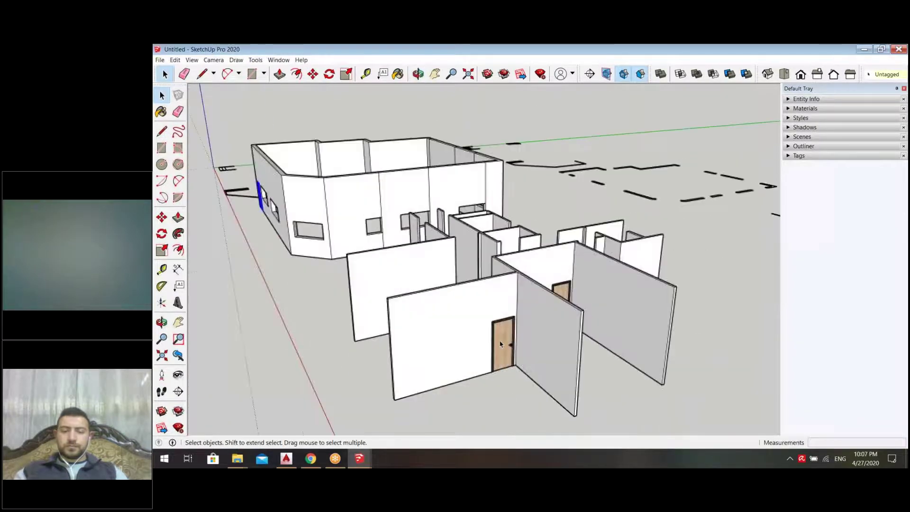
{"action": "scroll", "coordinate": [518, 332], "scroll_direction": "down", "scroll_amount": 3}
{"action": "mouse_move", "coordinate": [518, 331]}
{"action": "middle_mouse_down"}
{"action": "mouse_move", "coordinate": [748, 325]}
{"action": "mouse_move", "coordinate": [687, 372]}
{"action": "mouse_move", "coordinate": [478, 373]}
{"action": "mouse_move", "coordinate": [258, 340]}
{"action": "mouse_move", "coordinate": [503, 327]}
{"action": "middle_mouse_up"}
{"action": "scroll", "coordinate": [503, 327], "scroll_direction": "down", "scroll_amount": 3}
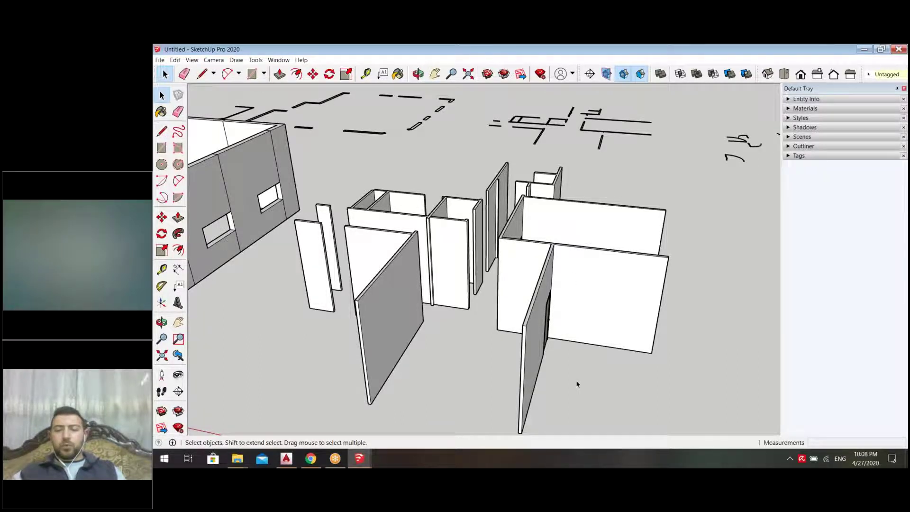
{"action": "scroll", "coordinate": [578, 390], "scroll_direction": "down", "scroll_amount": 5}
Step: Move the wooden door out of the front wall to a new spot
{"action": "left_click", "coordinate": [524, 349]}
{"action": "left_click", "coordinate": [161, 217]}
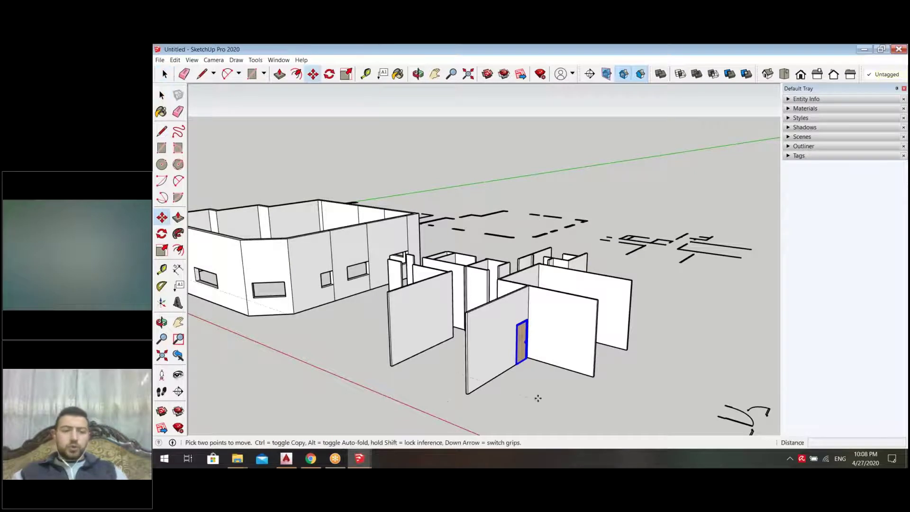
{"action": "left_click", "coordinate": [538, 400]}
{"action": "left_click", "coordinate": [597, 419]}
{"action": "scroll", "coordinate": [571, 369], "scroll_direction": "up", "scroll_amount": 8}
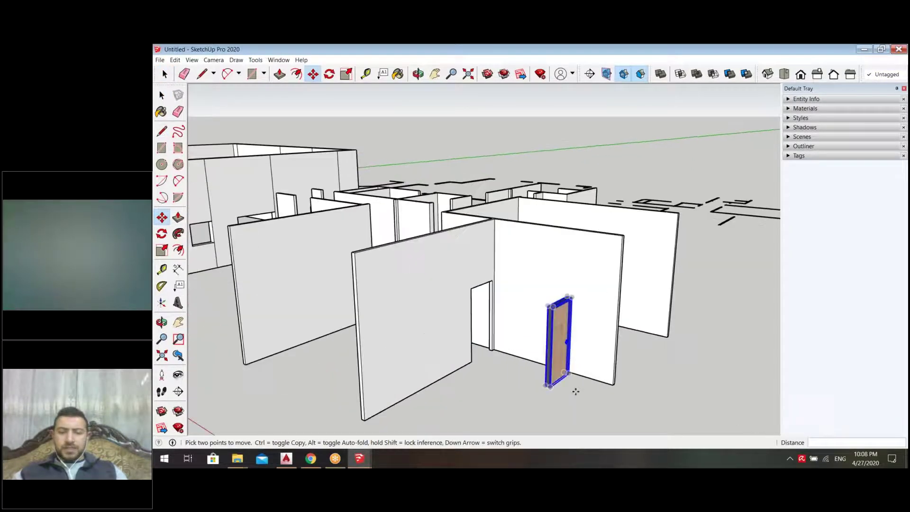
{"action": "key", "text": "space"}
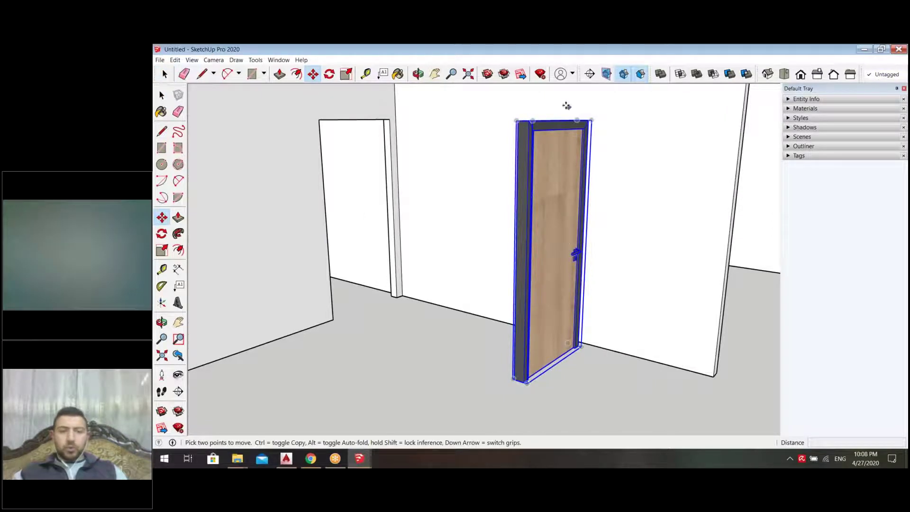
Step: Snap the door by its top corner flush into the new wall opening
{"action": "middle_click_drag", "start_coordinate": [549, 116], "coordinate": [490, 194]}
{"action": "scroll", "coordinate": [490, 195], "scroll_direction": "up", "scroll_amount": 3}
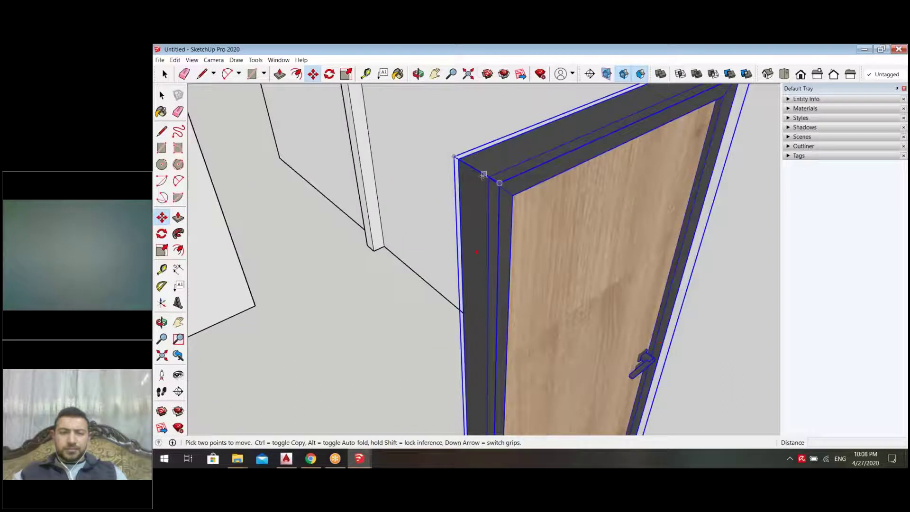
{"action": "middle_click_drag", "start_coordinate": [504, 161], "coordinate": [595, 195]}
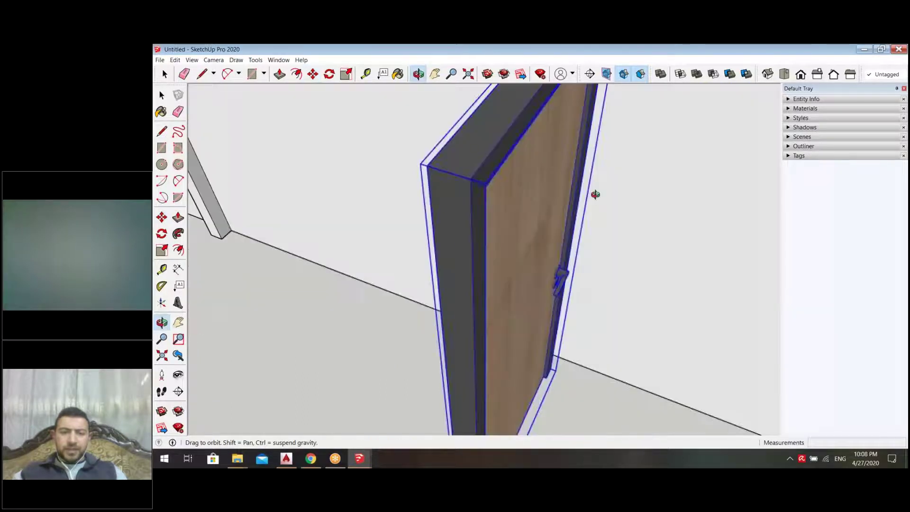
{"action": "left_click", "coordinate": [427, 166]}
{"action": "scroll", "coordinate": [670, 264], "scroll_direction": "down", "scroll_amount": 2}
{"action": "scroll", "coordinate": [389, 189], "scroll_direction": "down", "scroll_amount": 3}
{"action": "middle_click_drag", "start_coordinate": [388, 189], "coordinate": [548, 268]}
{"action": "left_click", "coordinate": [564, 266]}
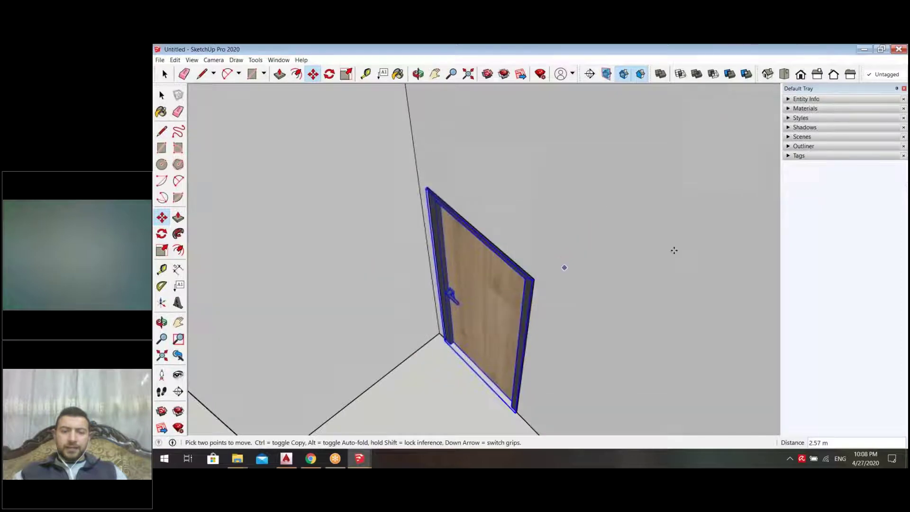
{"action": "middle_click_drag", "start_coordinate": [703, 251], "coordinate": [417, 272]}
{"action": "left_click", "coordinate": [161, 95]}
{"action": "left_click", "coordinate": [644, 331]}
{"action": "scroll", "coordinate": [644, 332], "scroll_direction": "down", "scroll_amount": 2}
{"action": "middle_click_drag", "start_coordinate": [644, 331], "coordinate": [784, 370]}
{"action": "key", "text": "space"}
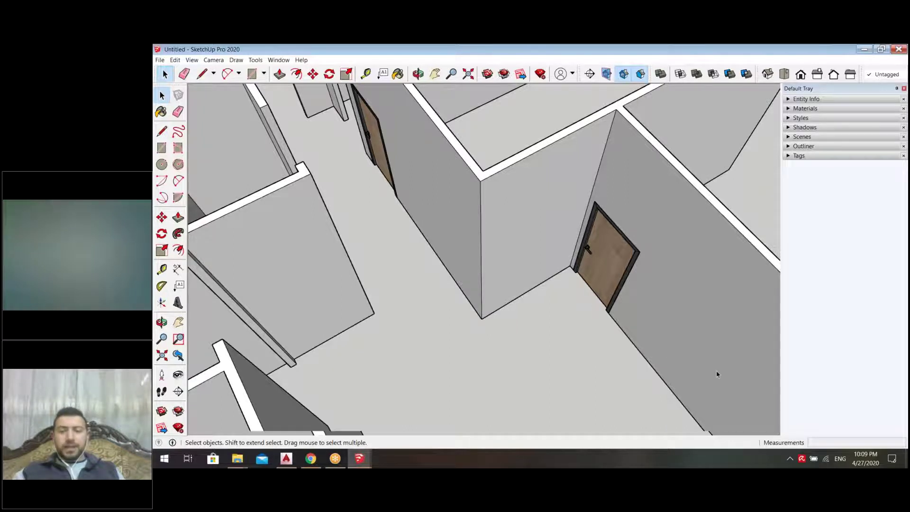
{"action": "scroll", "coordinate": [710, 370], "scroll_direction": "down", "scroll_amount": 2}
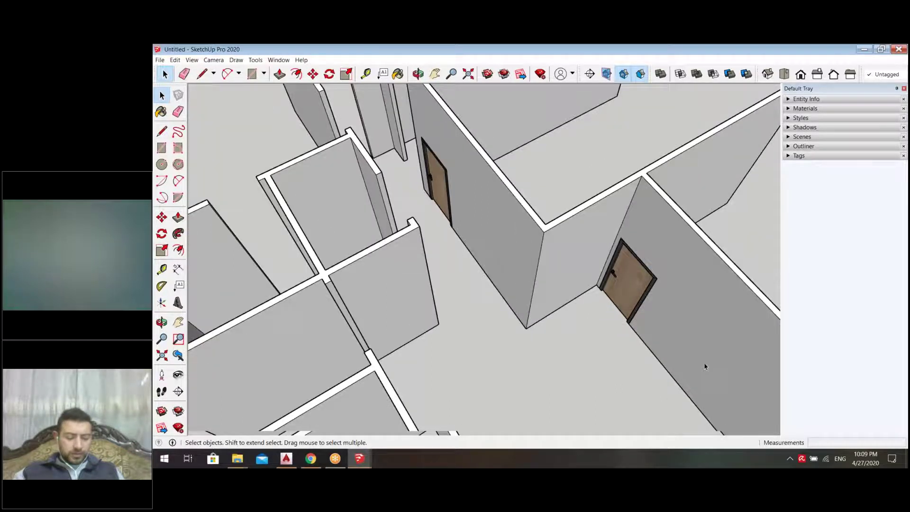
{"action": "middle_click_drag", "start_coordinate": [704, 366], "coordinate": [550, 244]}
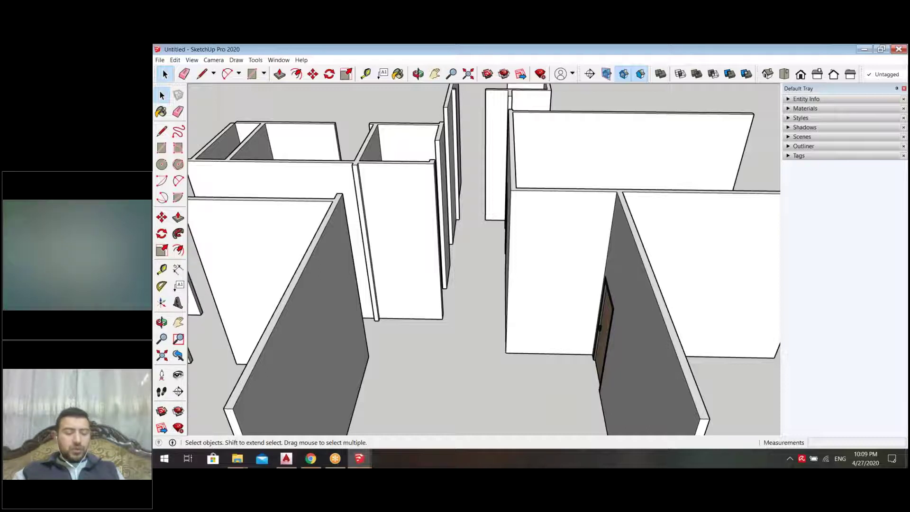
{"action": "middle_click_drag", "start_coordinate": [644, 232], "coordinate": [557, 311]}
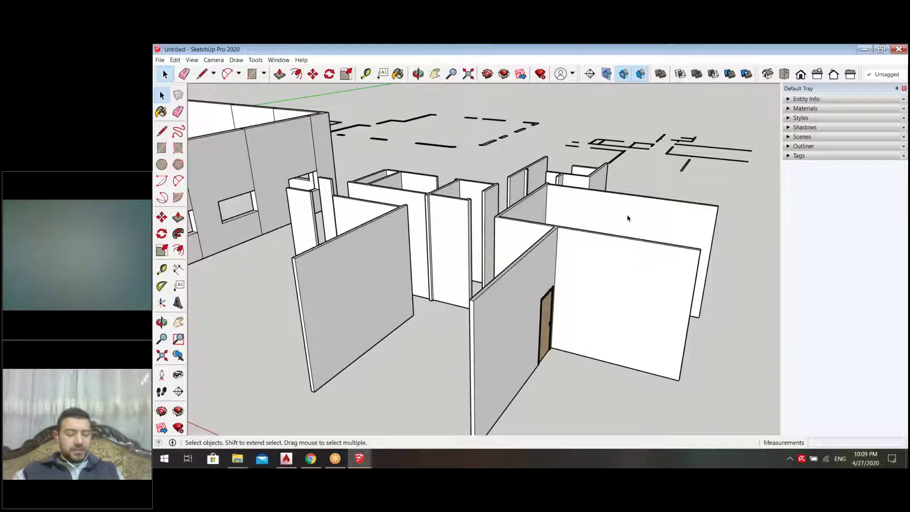
Step: Zoom and orbit around the building to inspect the doors
{"action": "scroll", "coordinate": [700, 208], "scroll_direction": "down", "scroll_amount": 6}
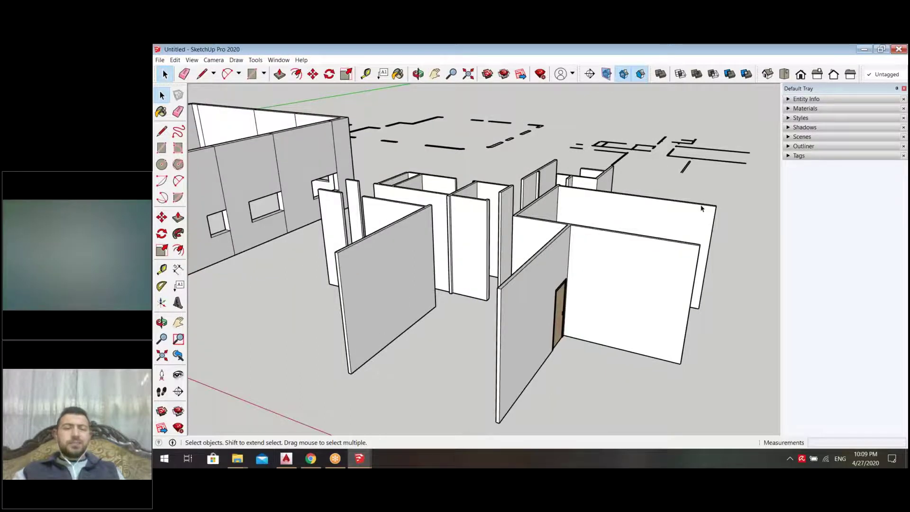
{"action": "scroll", "coordinate": [358, 194], "scroll_direction": "up", "scroll_amount": 3}
{"action": "scroll", "coordinate": [357, 194], "scroll_direction": "up", "scroll_amount": 6}
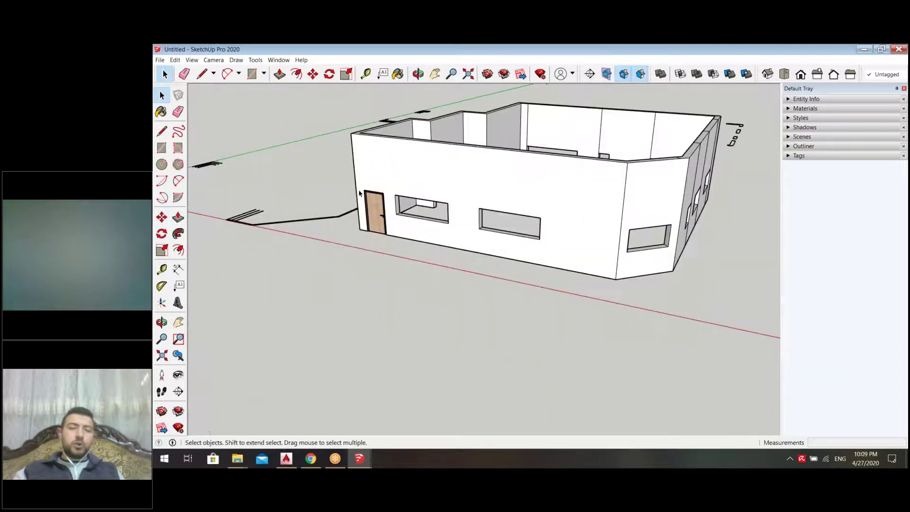
{"action": "scroll", "coordinate": [438, 257], "scroll_direction": "up", "scroll_amount": 5}
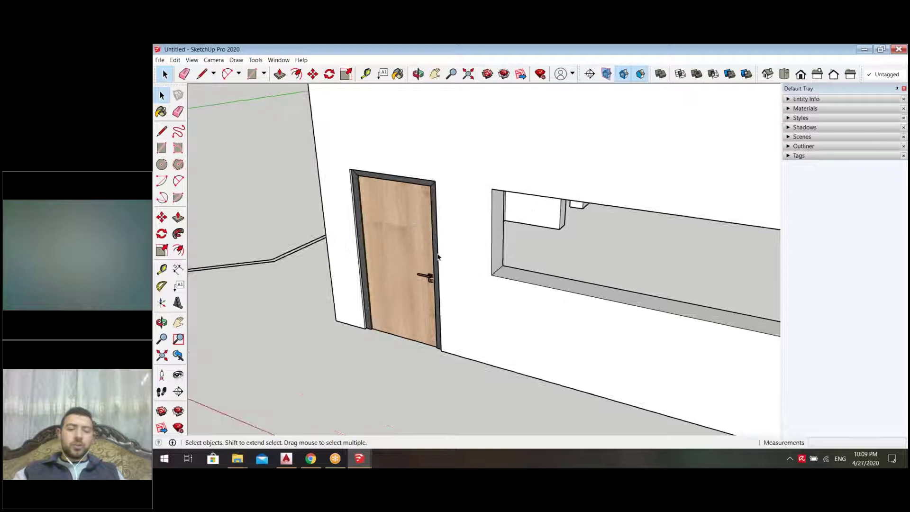
{"action": "middle_click_drag", "start_coordinate": [438, 258], "coordinate": [513, 260]}
{"action": "scroll", "coordinate": [507, 282], "scroll_direction": "up", "scroll_amount": 3}
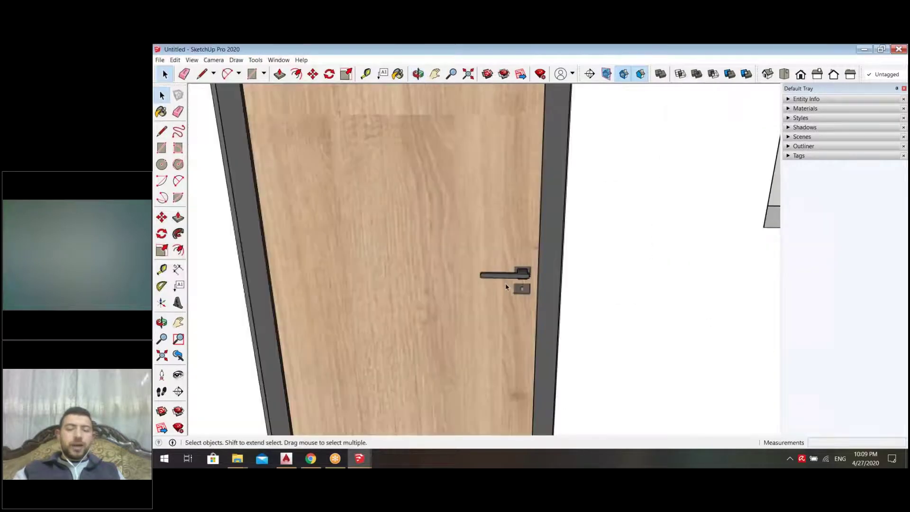
{"action": "scroll", "coordinate": [488, 280], "scroll_direction": "up", "scroll_amount": 1}
{"action": "scroll", "coordinate": [486, 279], "scroll_direction": "down", "scroll_amount": 1}
{"action": "scroll", "coordinate": [485, 278], "scroll_direction": "down", "scroll_amount": 3}
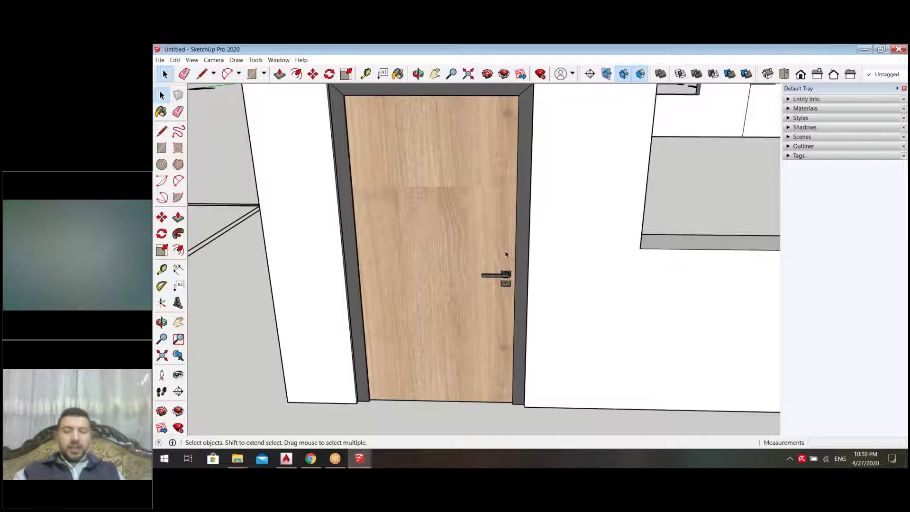
{"action": "scroll", "coordinate": [505, 254], "scroll_direction": "down", "scroll_amount": 1}
{"action": "scroll", "coordinate": [505, 253], "scroll_direction": "down", "scroll_amount": 2}
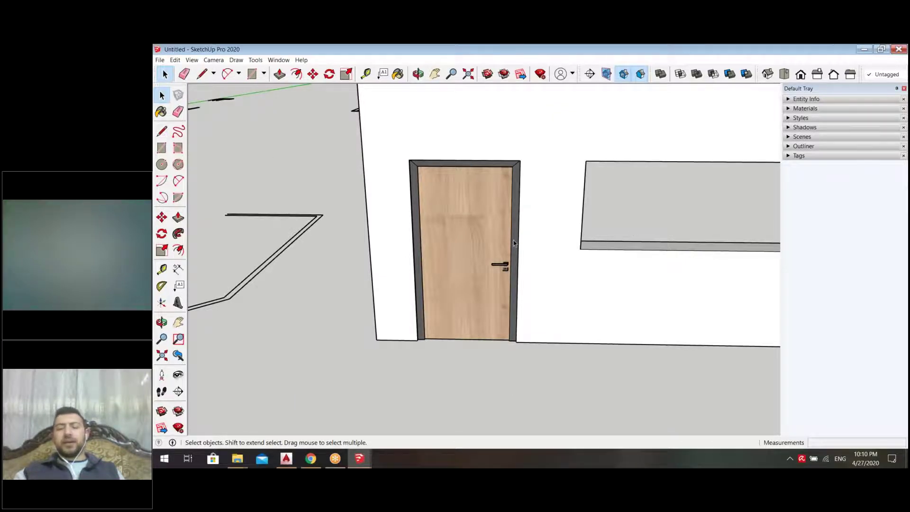
{"action": "scroll", "coordinate": [503, 266], "scroll_direction": "down", "scroll_amount": 4}
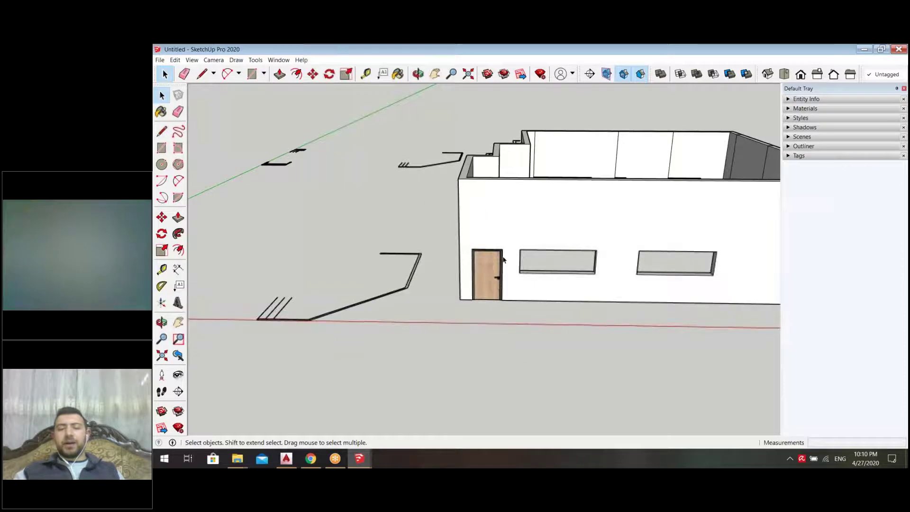
{"action": "scroll", "coordinate": [497, 283], "scroll_direction": "up", "scroll_amount": 3}
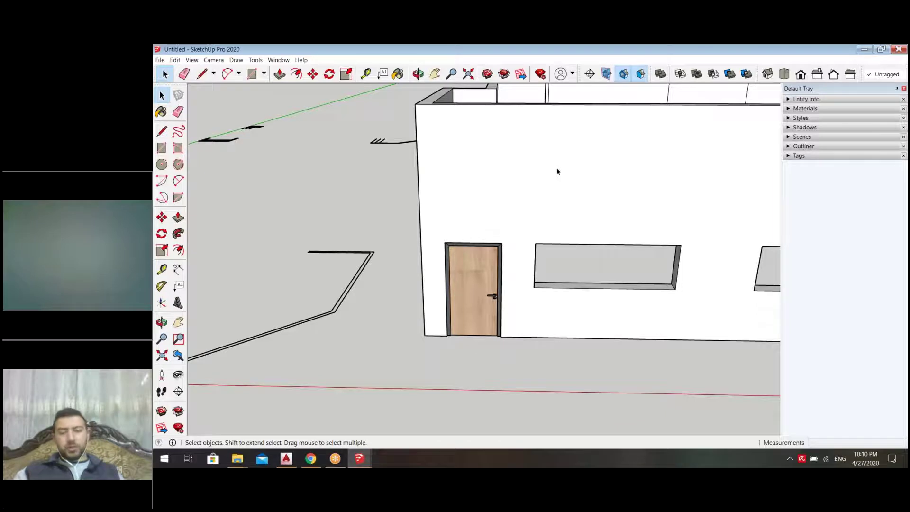
{"action": "scroll", "coordinate": [557, 172], "scroll_direction": "down", "scroll_amount": 10}
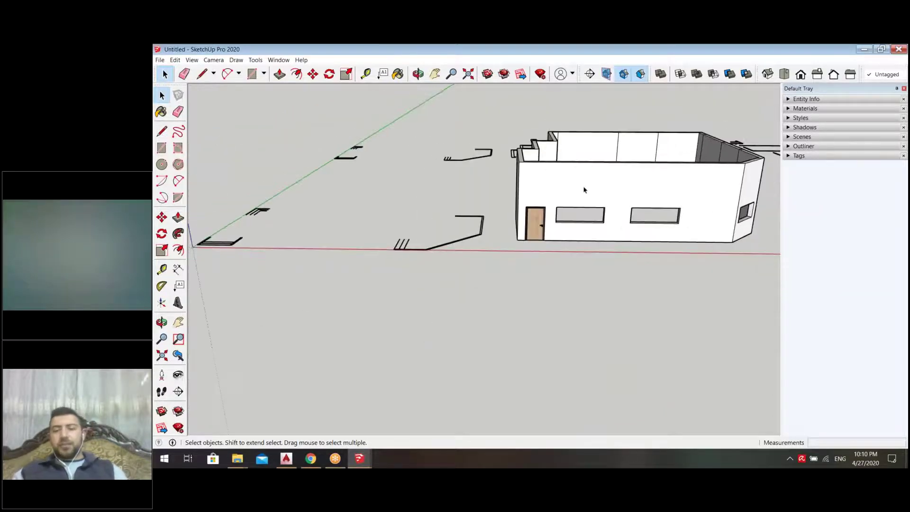
{"action": "middle_click_drag", "start_coordinate": [583, 185], "coordinate": [531, 199]}
{"action": "scroll", "coordinate": [528, 196], "scroll_direction": "down", "scroll_amount": 5}
{"action": "scroll", "coordinate": [683, 214], "scroll_direction": "up", "scroll_amount": 4}
{"action": "scroll", "coordinate": [672, 216], "scroll_direction": "up", "scroll_amount": 10}
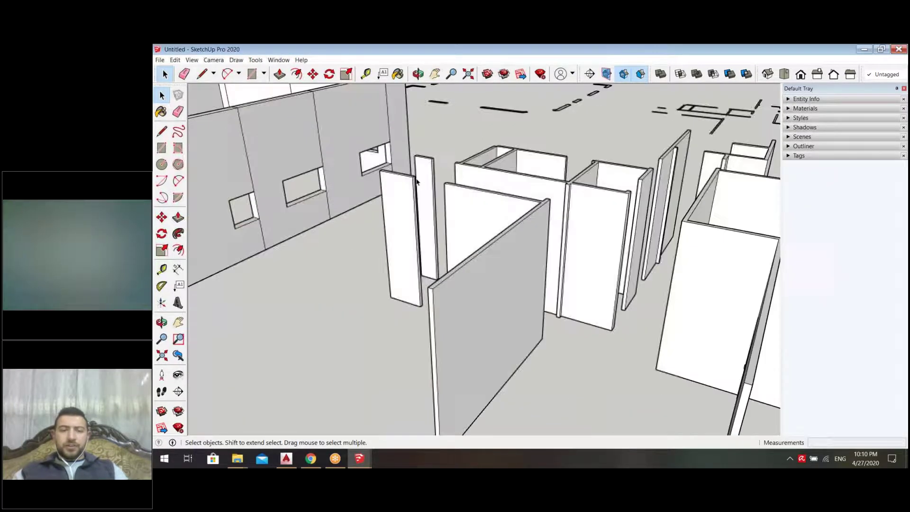
{"action": "scroll", "coordinate": [421, 182], "scroll_direction": "down", "scroll_amount": 6}
{"action": "scroll", "coordinate": [585, 300], "scroll_direction": "up", "scroll_amount": 8}
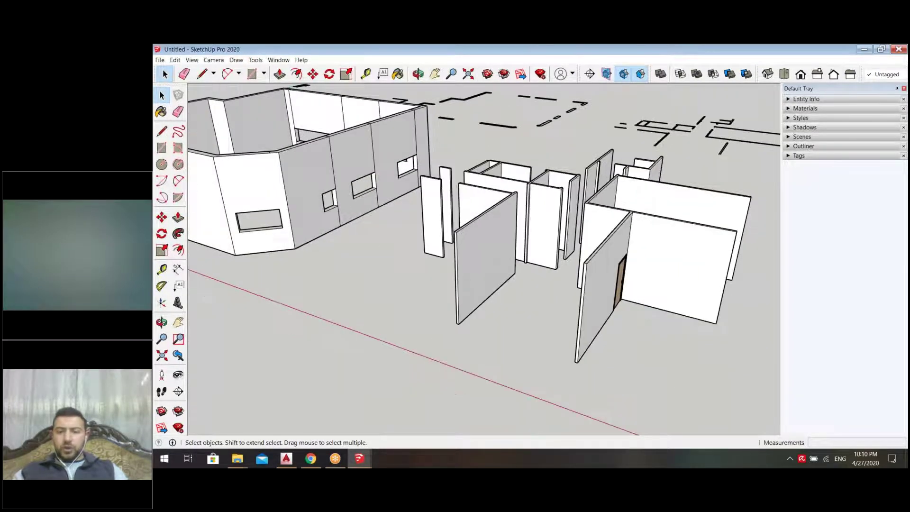
Step: Select the wooden door in the interior wall and delete it
{"action": "left_click", "coordinate": [585, 300]}
{"action": "middle_click_drag", "start_coordinate": [585, 299], "coordinate": [615, 308]}
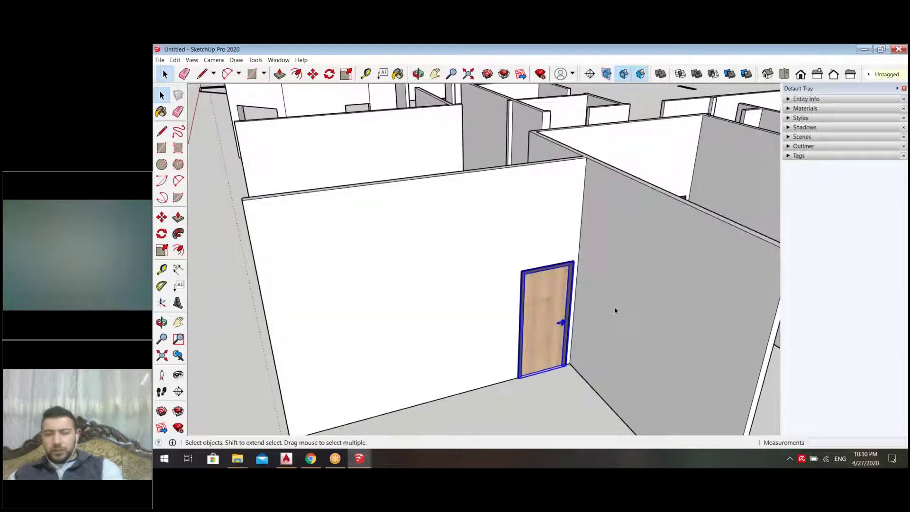
{"action": "scroll", "coordinate": [615, 309], "scroll_direction": "up", "scroll_amount": 2}
{"action": "key", "text": "Delete"}
{"action": "scroll", "coordinate": [526, 242], "scroll_direction": "up", "scroll_amount": 3}
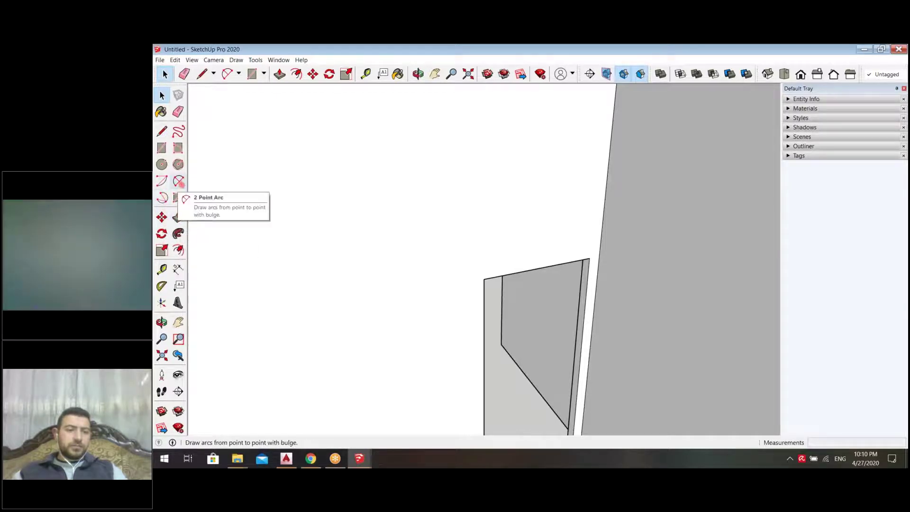
Step: Draw a two-point arc between the opening's top corners to form the arched top
{"action": "left_click", "coordinate": [179, 180]}
{"action": "left_click", "coordinate": [589, 258]}
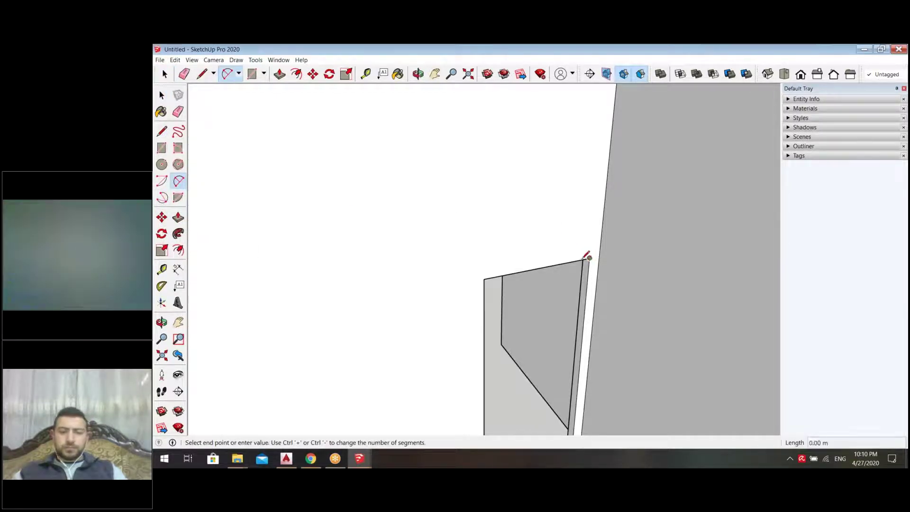
{"action": "left_click", "coordinate": [483, 279]}
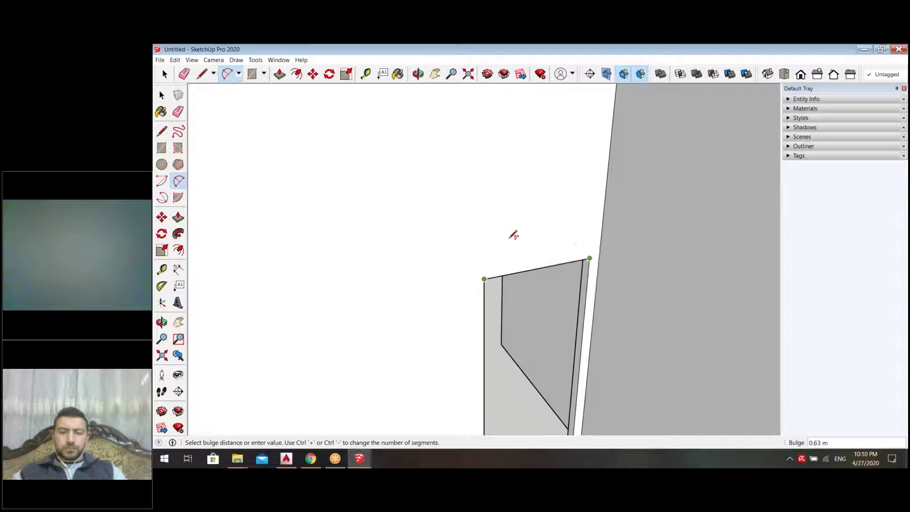
{"action": "left_click", "coordinate": [550, 232]}
{"action": "scroll", "coordinate": [420, 237], "scroll_direction": "down", "scroll_amount": 3}
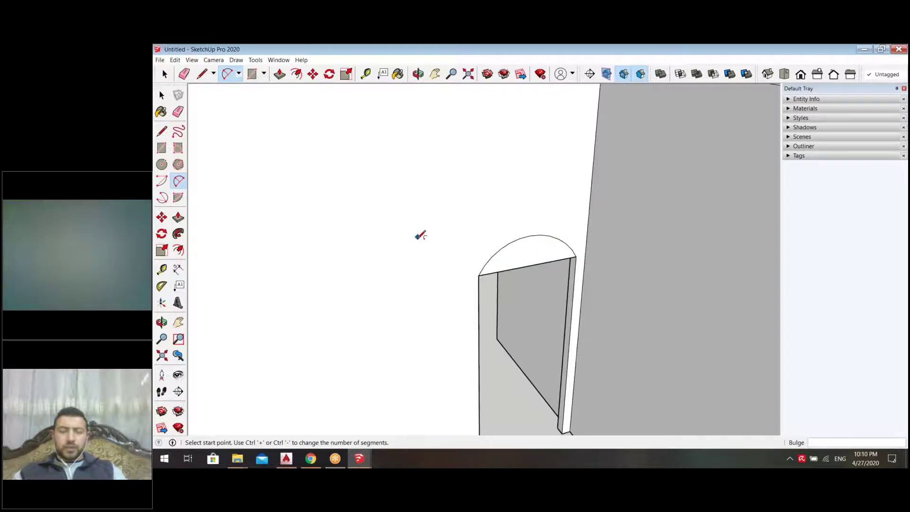
{"action": "scroll", "coordinate": [421, 237], "scroll_direction": "down", "scroll_amount": 2}
Step: Push/Pull the arch face through the wall and orbit to check the cut
{"action": "left_click", "coordinate": [178, 217]}
{"action": "key", "text": "o"}
{"action": "left_click_drag", "start_coordinate": [396, 115], "coordinate": [404, 138]}
{"action": "middle_click_drag", "start_coordinate": [404, 138], "coordinate": [396, 163]}
{"action": "scroll", "coordinate": [437, 250], "scroll_direction": "down", "scroll_amount": 1}
{"action": "scroll", "coordinate": [462, 246], "scroll_direction": "up", "scroll_amount": 5}
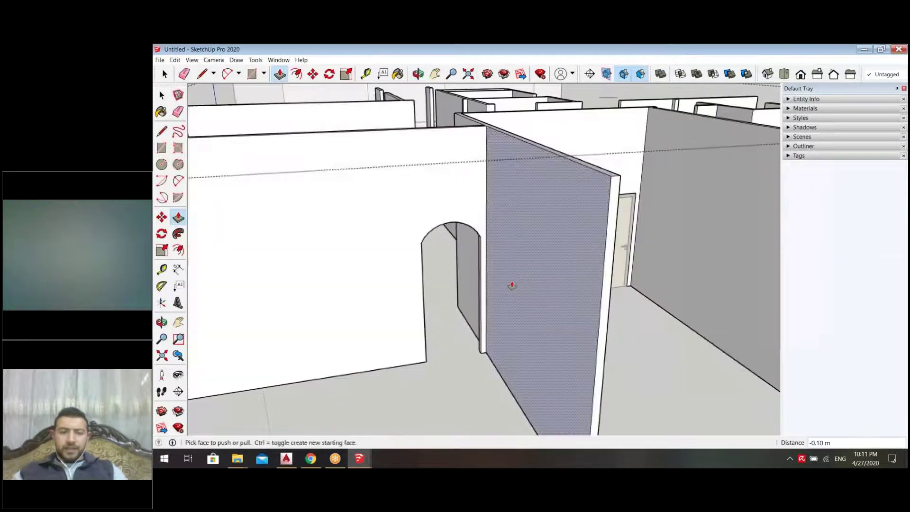
{"action": "scroll", "coordinate": [401, 262], "scroll_direction": "up", "scroll_amount": 2}
{"action": "key", "text": "space"}
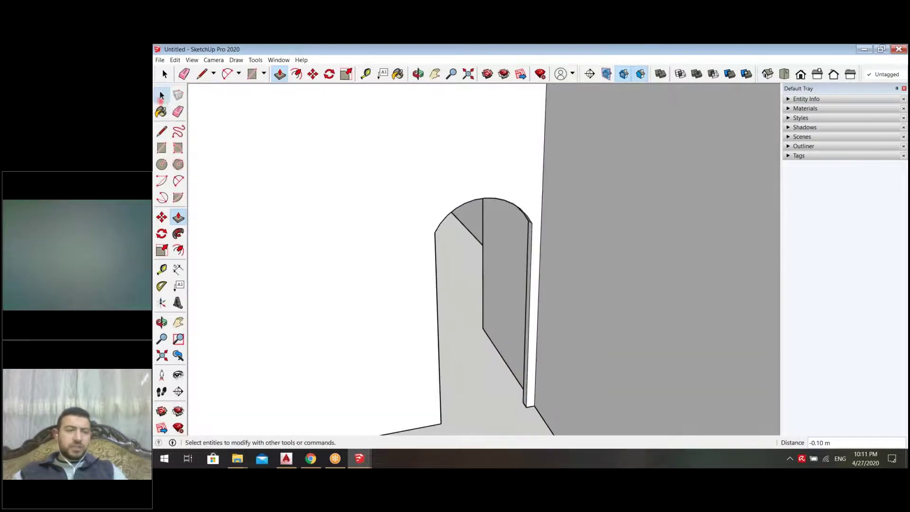
Step: Select the arch's left edge, curved top edge and right edge
{"action": "left_click", "coordinate": [438, 244]}
{"action": "left_click", "coordinate": [449, 217], "text": "shift"}
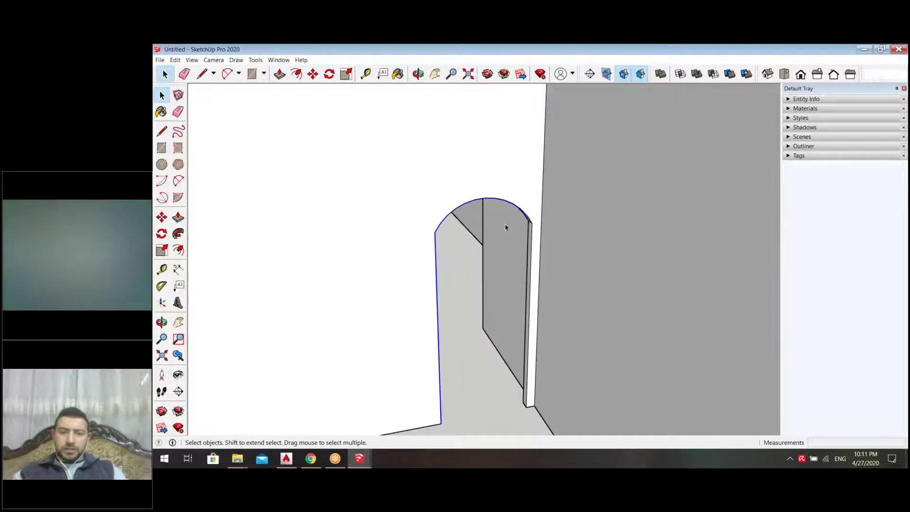
{"action": "left_click", "coordinate": [531, 245], "text": "shift"}
{"action": "scroll", "coordinate": [559, 274], "scroll_direction": "down", "scroll_amount": 3}
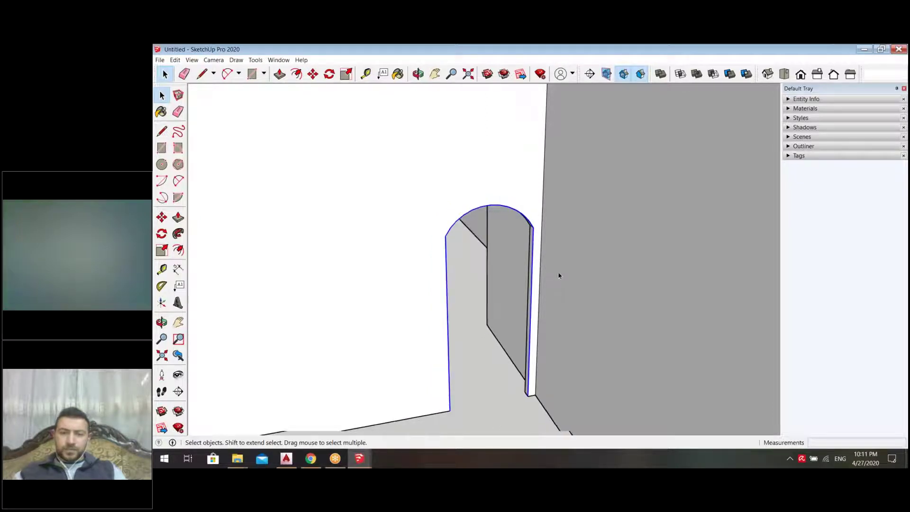
{"action": "scroll", "coordinate": [560, 275], "scroll_direction": "down", "scroll_amount": 3}
{"action": "middle_click_drag", "start_coordinate": [560, 275], "coordinate": [614, 290]}
{"action": "scroll", "coordinate": [611, 279], "scroll_direction": "up", "scroll_amount": 5}
{"action": "scroll", "coordinate": [598, 237], "scroll_direction": "down", "scroll_amount": 5}
{"action": "scroll", "coordinate": [592, 225], "scroll_direction": "down", "scroll_amount": 3}
Step: Copy the selected arch outline 1.5 m along the wall
{"action": "key", "text": "m"}
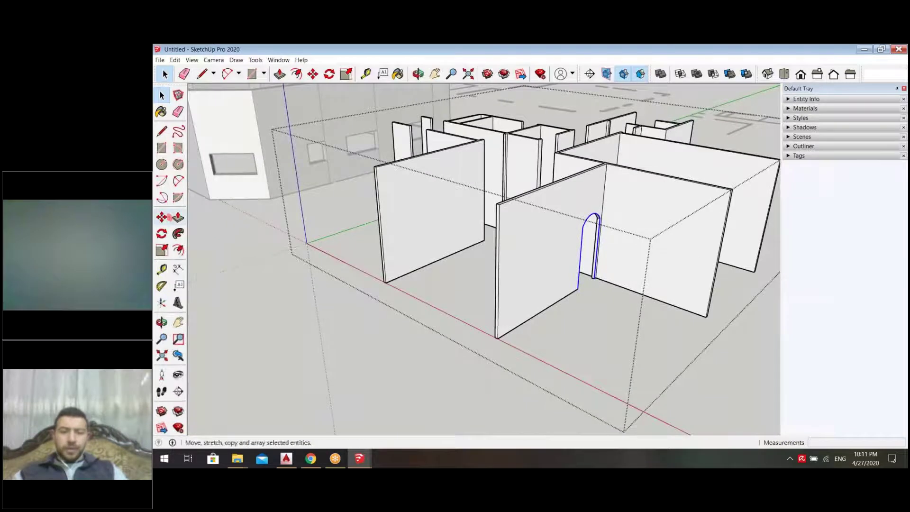
{"action": "key", "text": "ctrl"}
{"action": "left_click", "coordinate": [570, 331]}
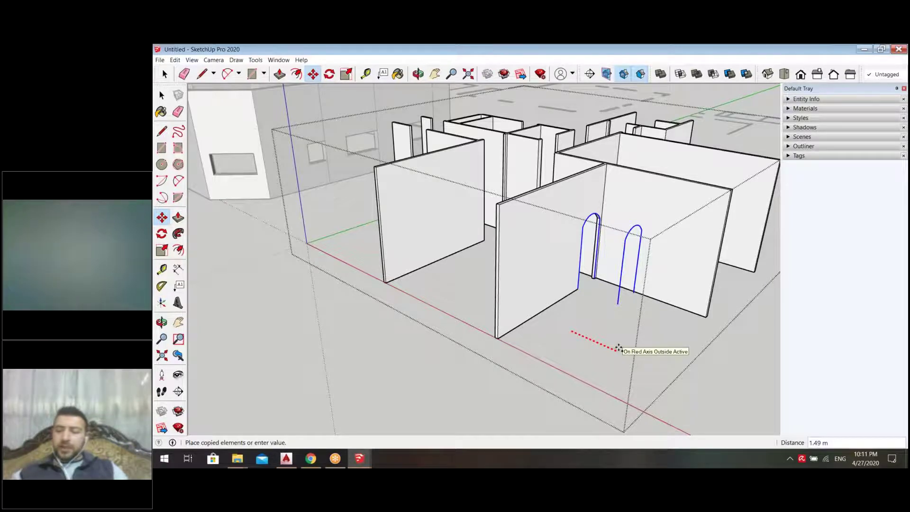
{"action": "type", "text": "1.5"}
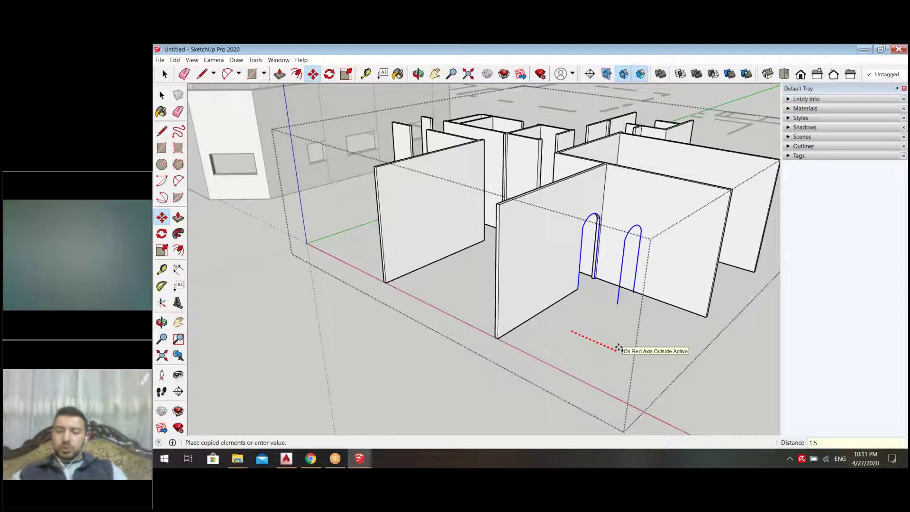
{"action": "key", "text": "Return"}
Step: Draw a line across the copied arch's bottom to close it into a face
{"action": "key", "text": "l"}
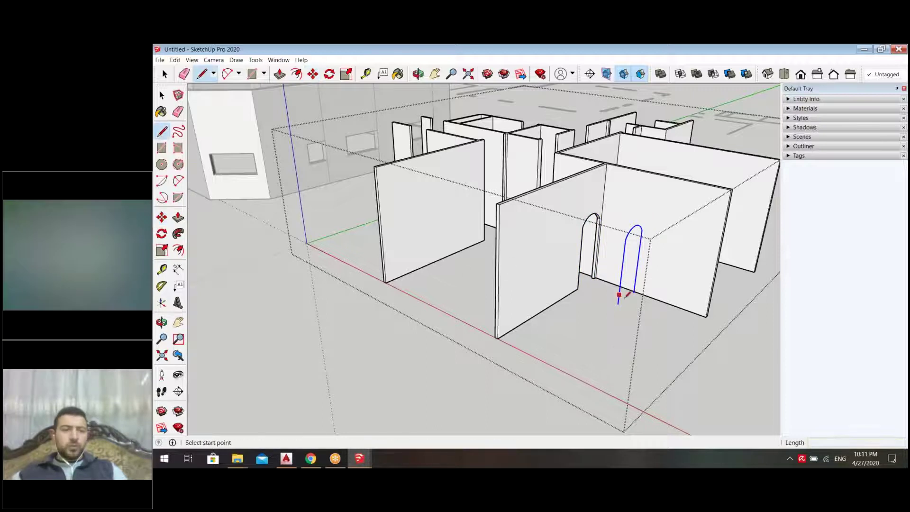
{"action": "scroll", "coordinate": [648, 315], "scroll_direction": "up", "scroll_amount": 5}
{"action": "left_click", "coordinate": [618, 266]}
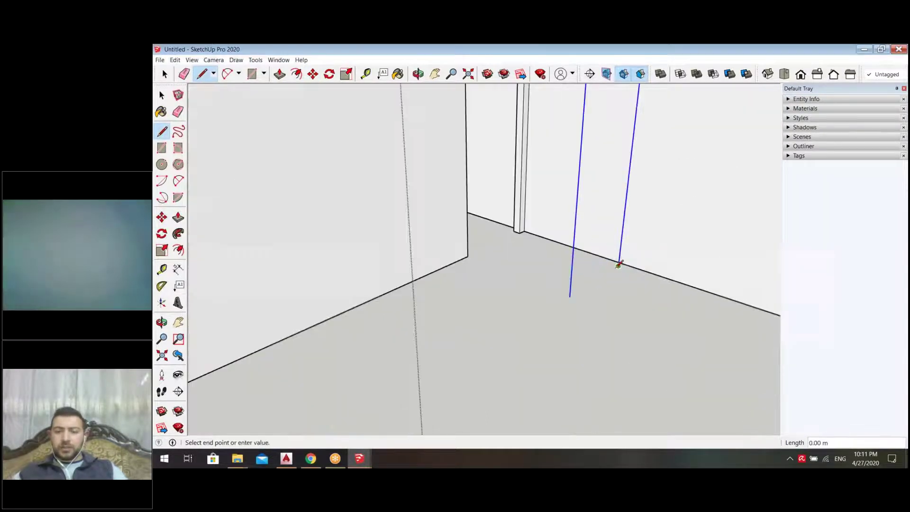
{"action": "left_click", "coordinate": [570, 296]}
{"action": "key", "text": "o"}
{"action": "mouse_move", "coordinate": [706, 296]}
{"action": "left_mouse_down"}
{"action": "mouse_move", "coordinate": [570, 346]}
{"action": "mouse_move", "coordinate": [617, 335]}
{"action": "left_mouse_up"}
{"action": "key", "text": "l"}
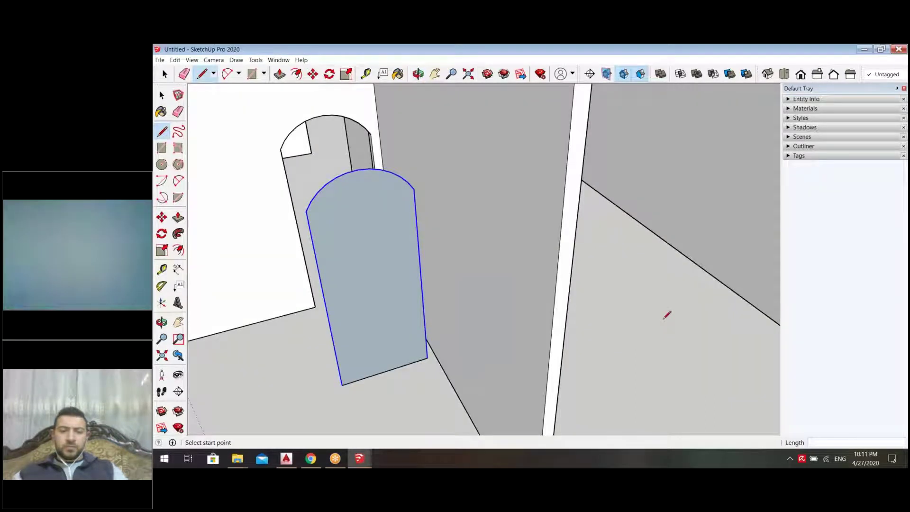
{"action": "middle_click_drag", "start_coordinate": [666, 314], "coordinate": [215, 209]}
Step: Extrude the arch face 0.05 m into a door panel and make it a group
{"action": "left_click", "coordinate": [178, 217]}
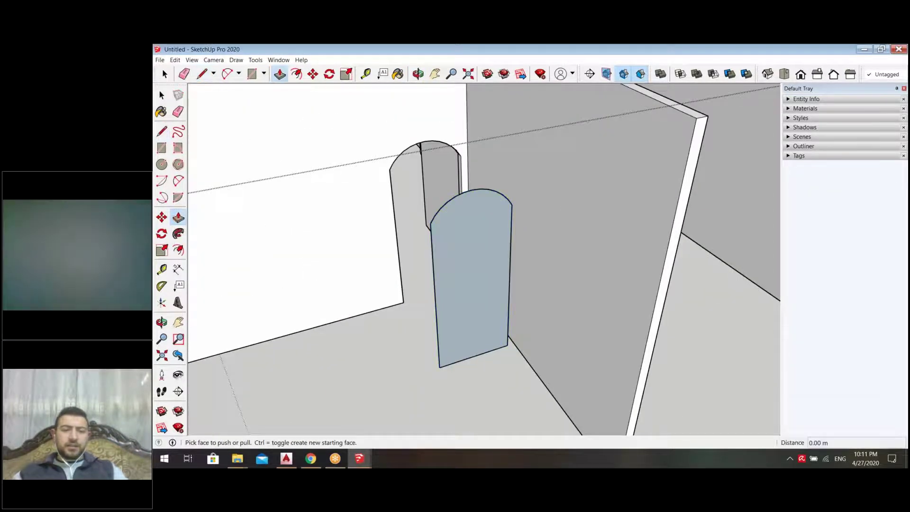
{"action": "left_click", "coordinate": [467, 296]}
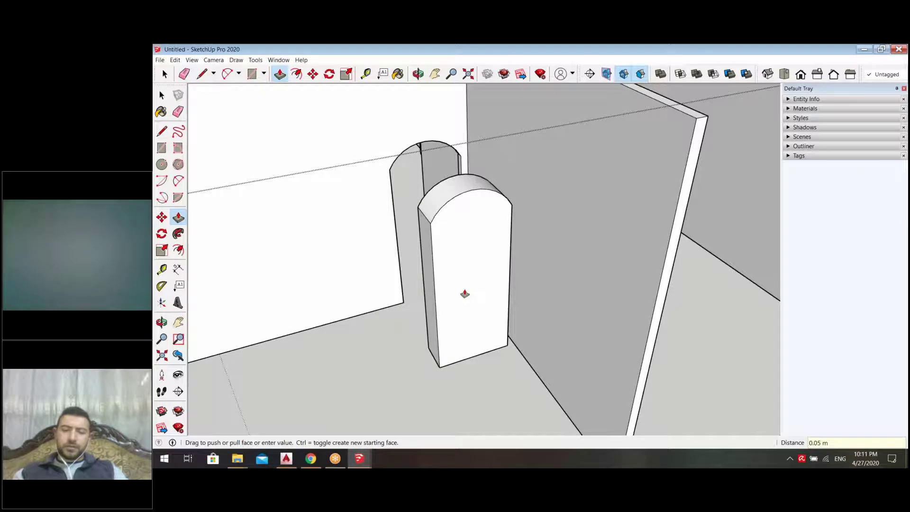
{"action": "left_click", "coordinate": [513, 273]}
{"action": "left_click", "coordinate": [162, 96]}
{"action": "double_click", "coordinate": [465, 264]}
{"action": "right_click", "coordinate": [466, 261]}
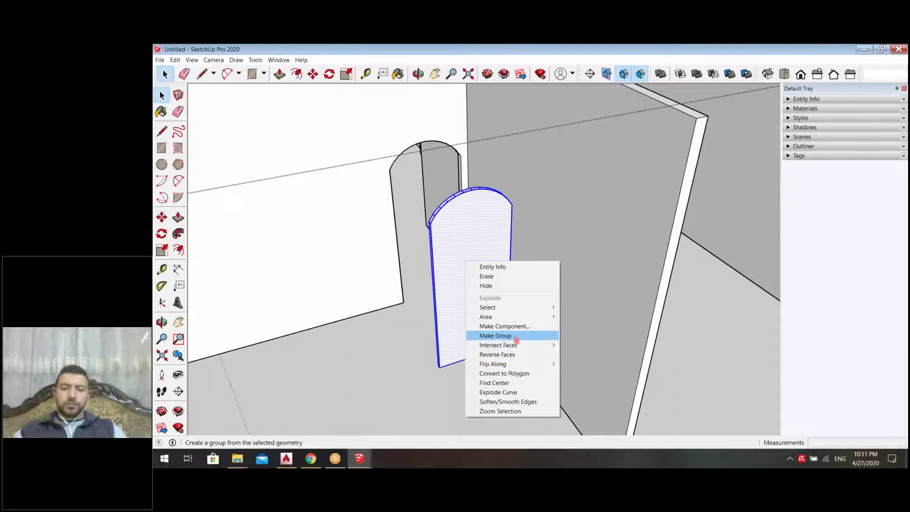
{"action": "left_click", "coordinate": [498, 336]}
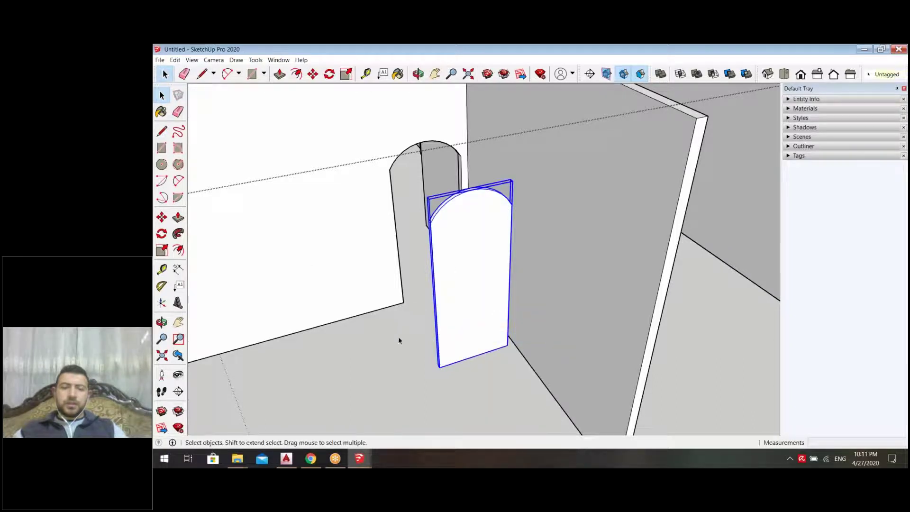
{"action": "left_click", "coordinate": [177, 270]}
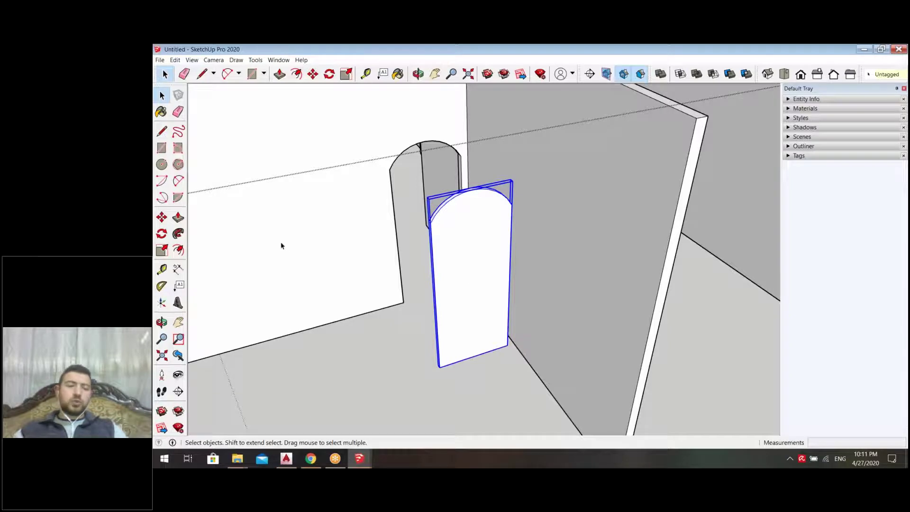
Step: Move the door panel 1.5 m into the arched wall opening and fine-tune its position
{"action": "left_click", "coordinate": [162, 217]}
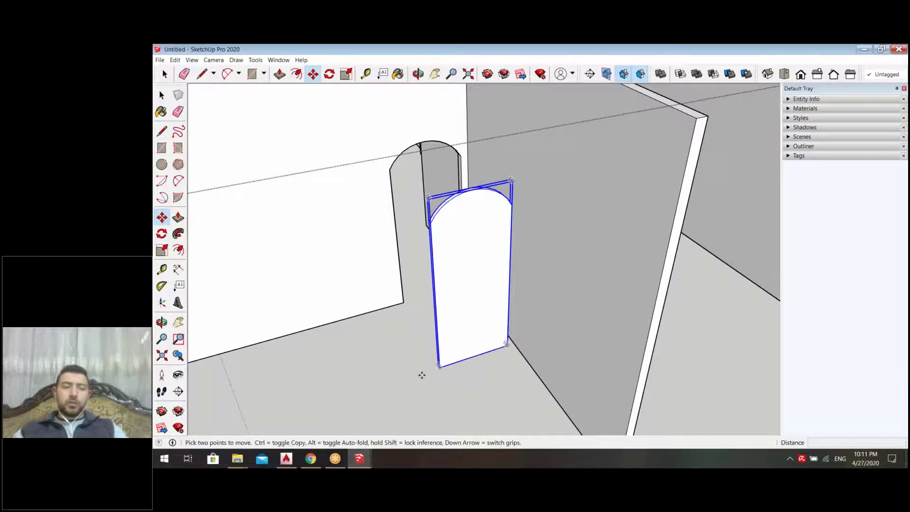
{"action": "left_click", "coordinate": [422, 375]}
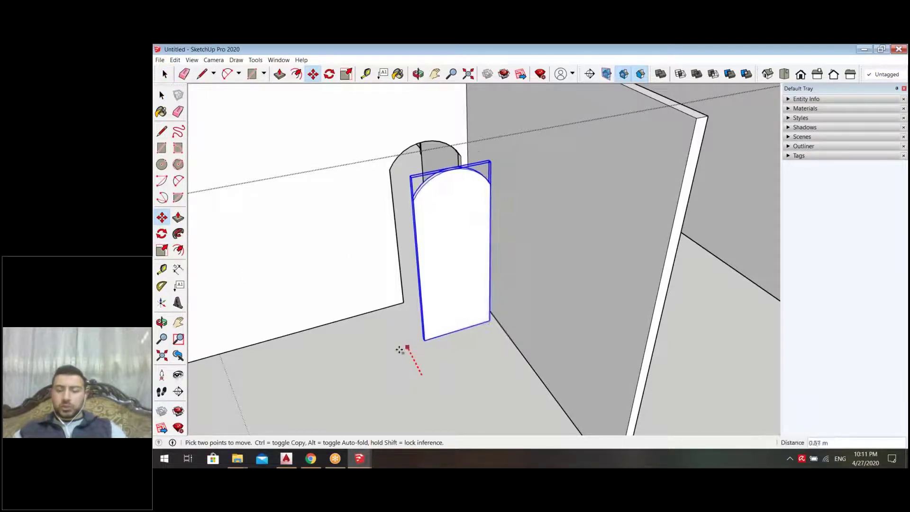
{"action": "type", "text": "1.5"}
{"action": "key", "text": "Return"}
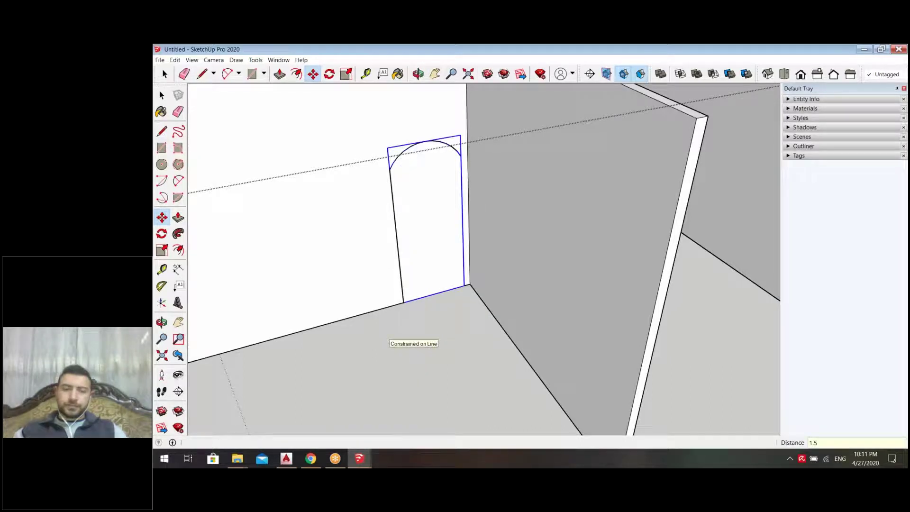
{"action": "middle_click_drag", "start_coordinate": [404, 272], "coordinate": [405, 273]}
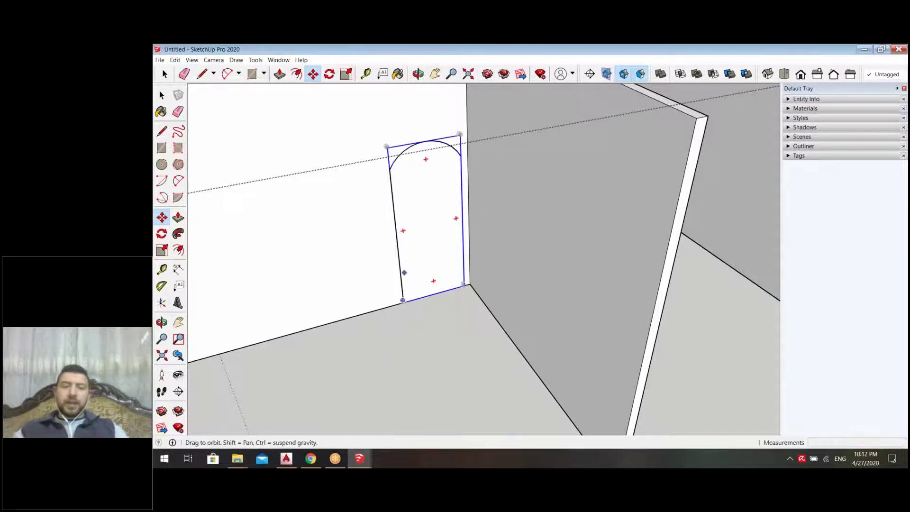
{"action": "middle_click_drag", "start_coordinate": [374, 342], "coordinate": [479, 341]}
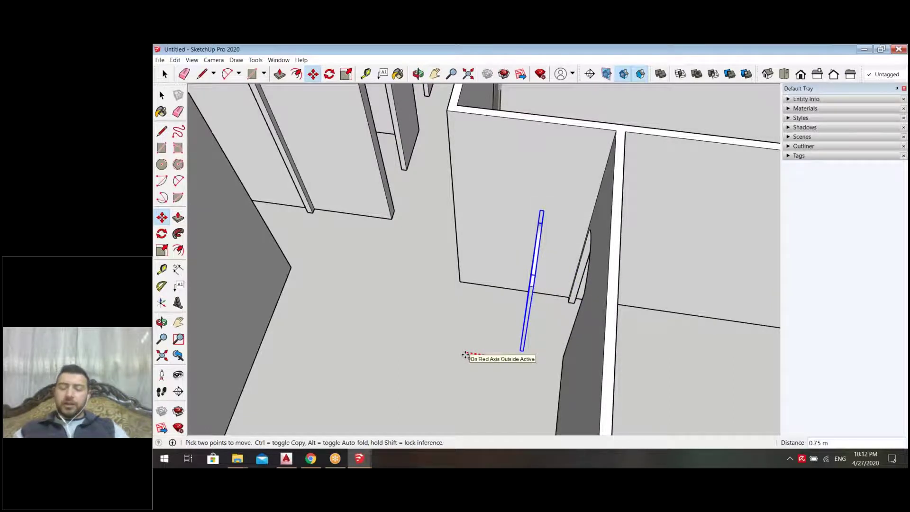
{"action": "type", "text": ".025"}
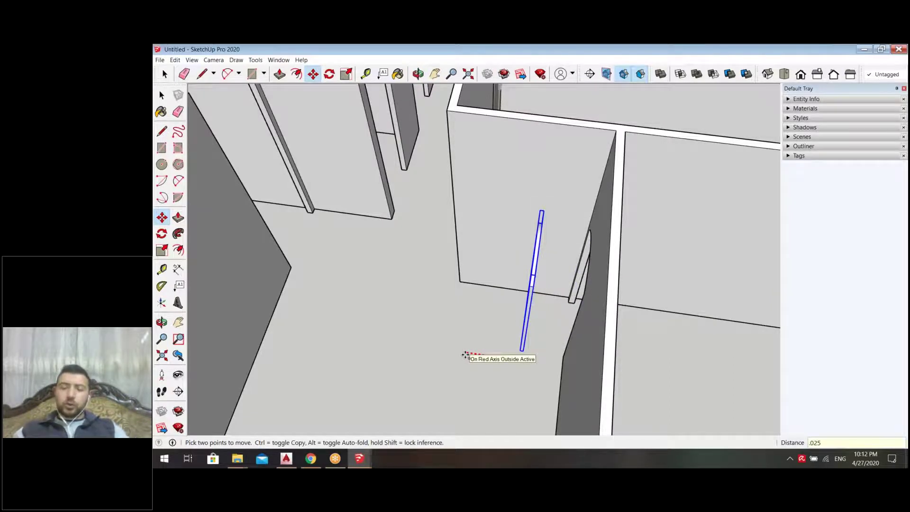
{"action": "key", "text": "Return"}
Step: Orbit around to check the door panel sits in the arched opening
{"action": "middle_click_drag", "start_coordinate": [589, 283], "coordinate": [455, 408]}
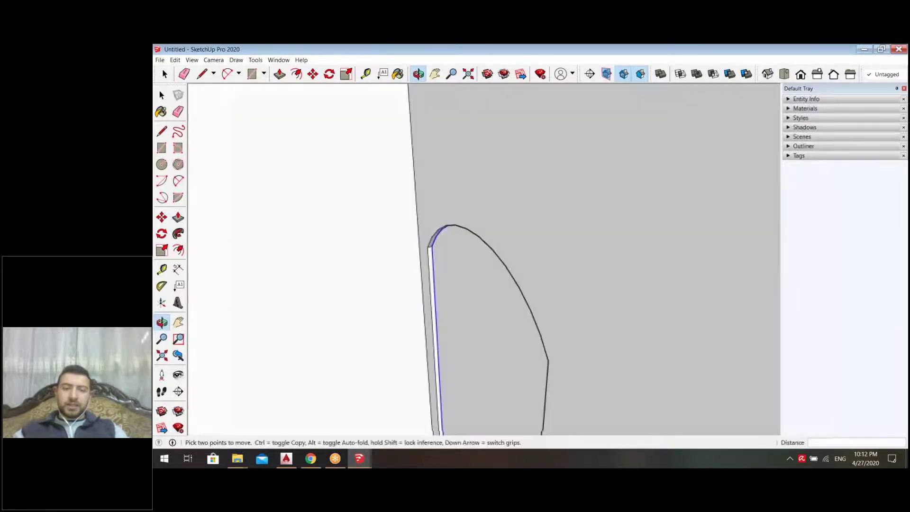
{"action": "scroll", "coordinate": [380, 376], "scroll_direction": "down", "scroll_amount": 6}
{"action": "middle_click_drag", "start_coordinate": [516, 331], "coordinate": [325, 248]}
{"action": "scroll", "coordinate": [354, 304], "scroll_direction": "down", "scroll_amount": 4}
{"action": "scroll", "coordinate": [342, 326], "scroll_direction": "up", "scroll_amount": 8}
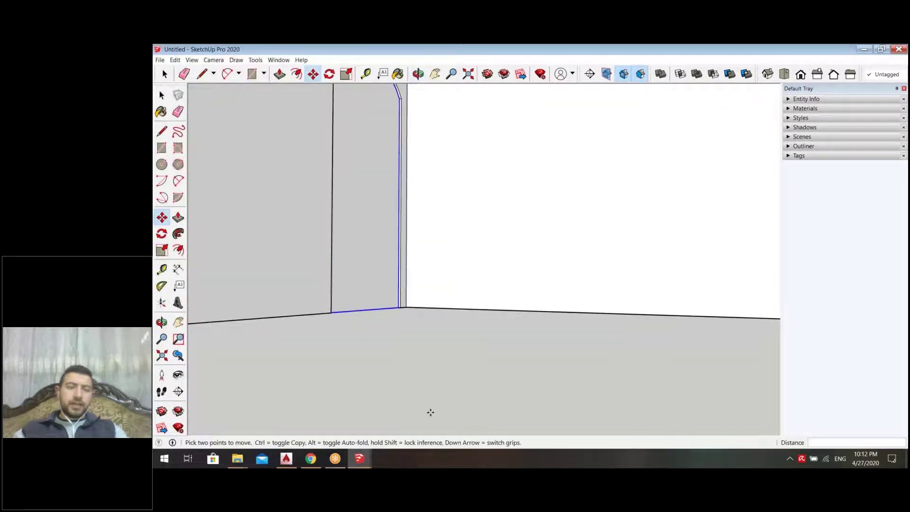
{"action": "scroll", "coordinate": [430, 412], "scroll_direction": "down", "scroll_amount": 2}
{"action": "scroll", "coordinate": [314, 93], "scroll_direction": "up", "scroll_amount": 5}
{"action": "scroll", "coordinate": [370, 181], "scroll_direction": "down", "scroll_amount": 4}
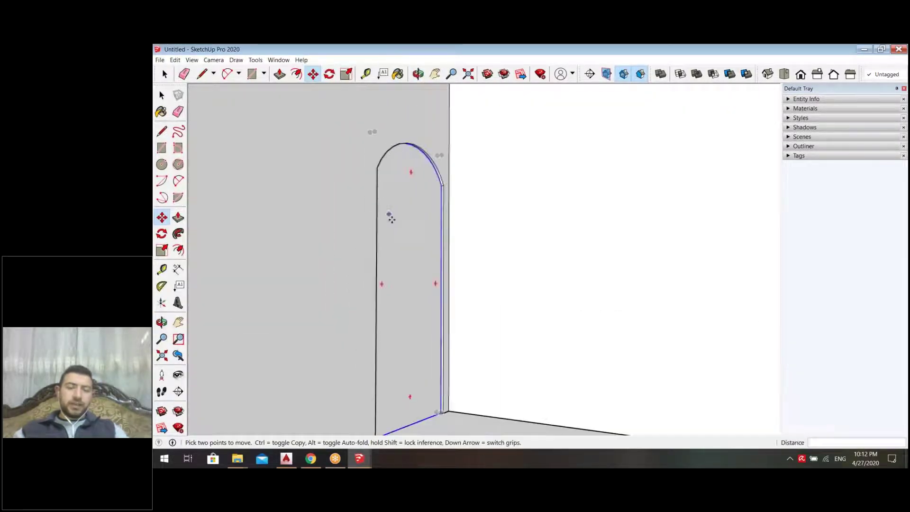
{"action": "scroll", "coordinate": [392, 220], "scroll_direction": "down", "scroll_amount": 3}
{"action": "middle_click_drag", "start_coordinate": [412, 191], "coordinate": [494, 340]}
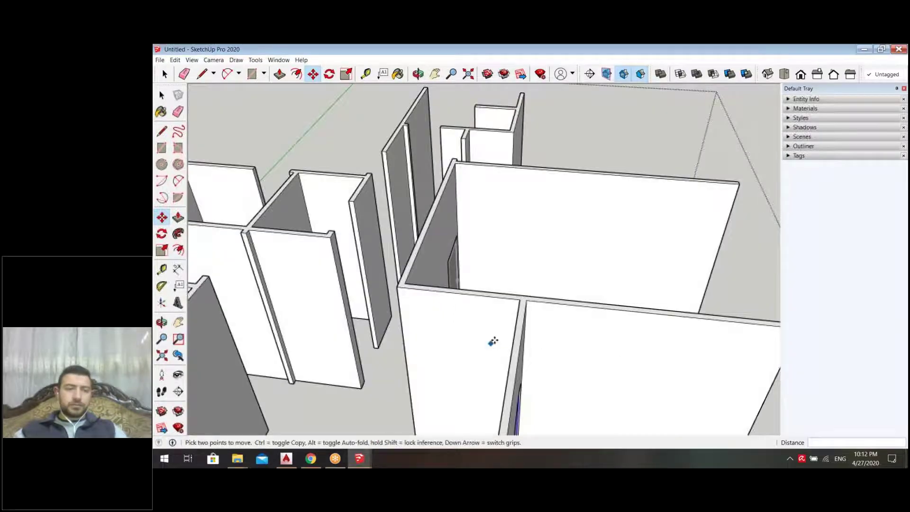
{"action": "key", "text": "space"}
{"action": "scroll", "coordinate": [509, 262], "scroll_direction": "down", "scroll_amount": 5}
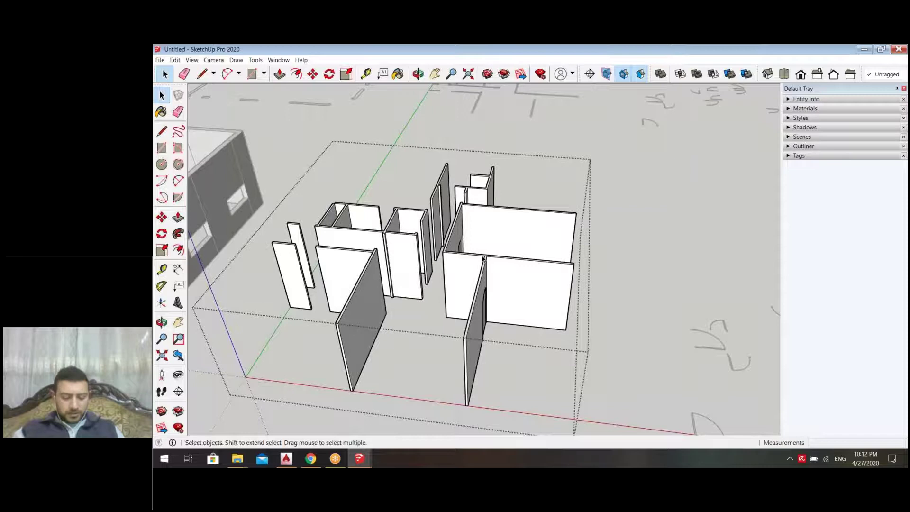
Step: Exit group editing and zoom to view the finished house
{"action": "left_click", "coordinate": [651, 274]}
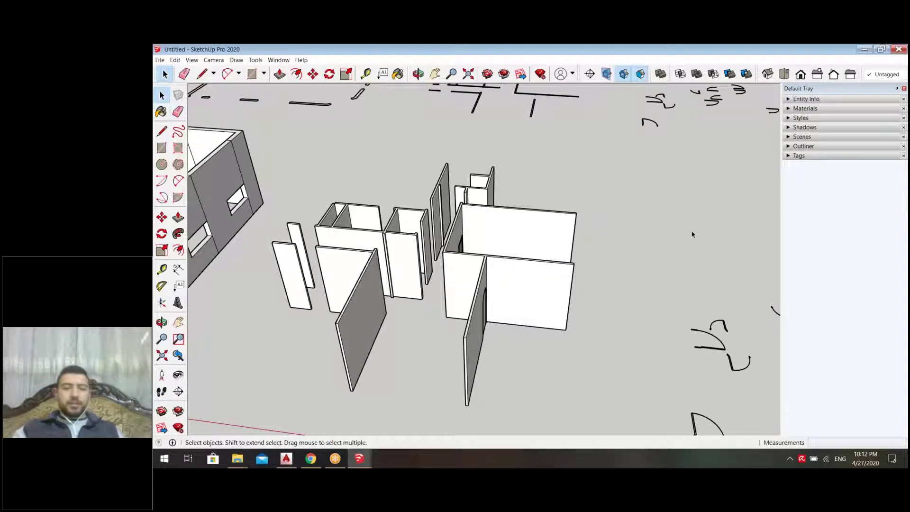
{"action": "scroll", "coordinate": [691, 263], "scroll_direction": "down", "scroll_amount": 3}
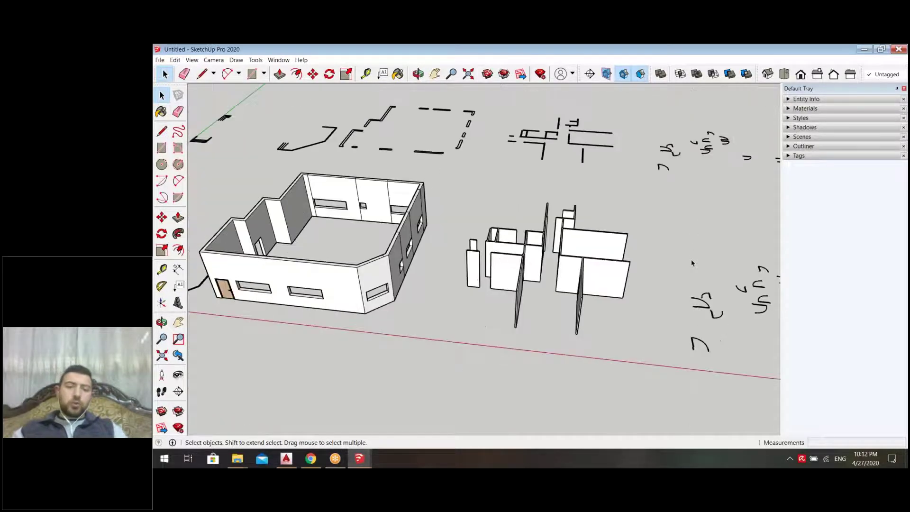
{"action": "scroll", "coordinate": [692, 263], "scroll_direction": "down", "scroll_amount": 3}
{"action": "scroll", "coordinate": [423, 264], "scroll_direction": "up", "scroll_amount": 2}
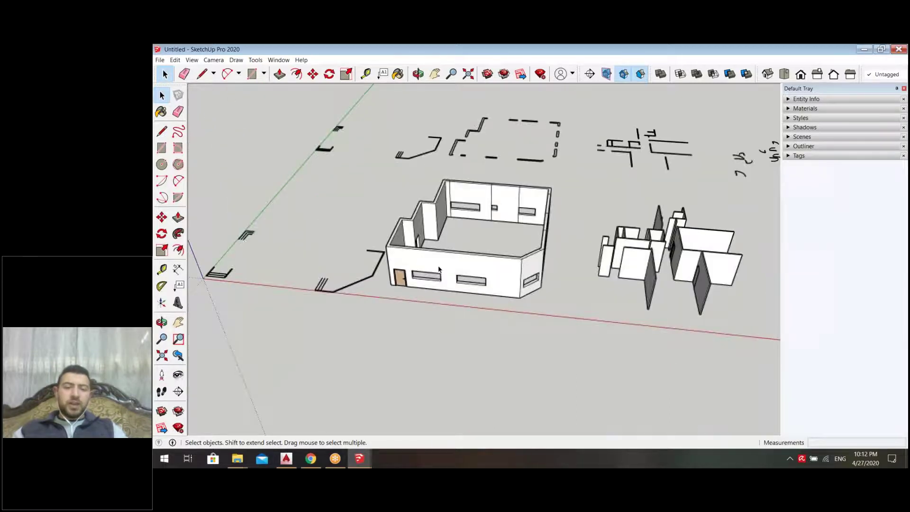
{"action": "scroll", "coordinate": [424, 264], "scroll_direction": "up", "scroll_amount": 4}
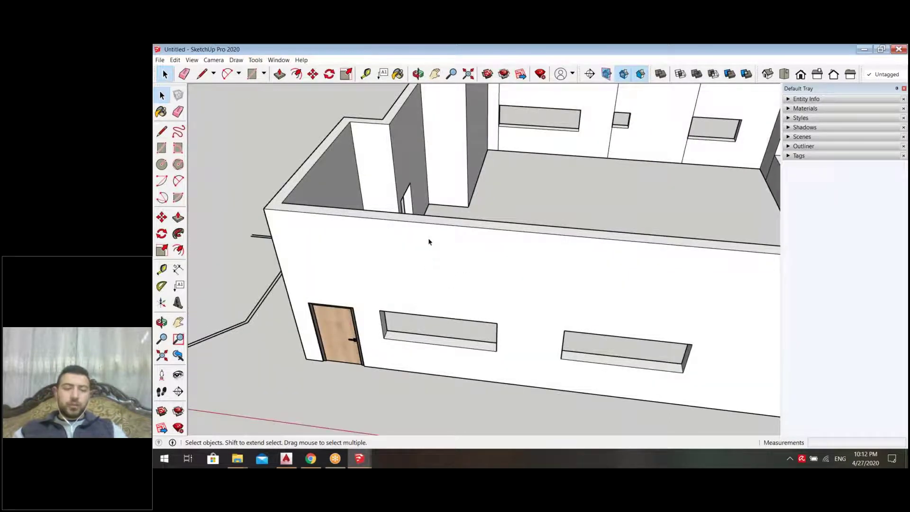
Step: Switch to the separate door model window and close it
{"action": "mouse_move", "coordinate": [360, 458]}
{"action": "left_click", "coordinate": [405, 427]}
{"action": "left_click", "coordinate": [457, 386]}
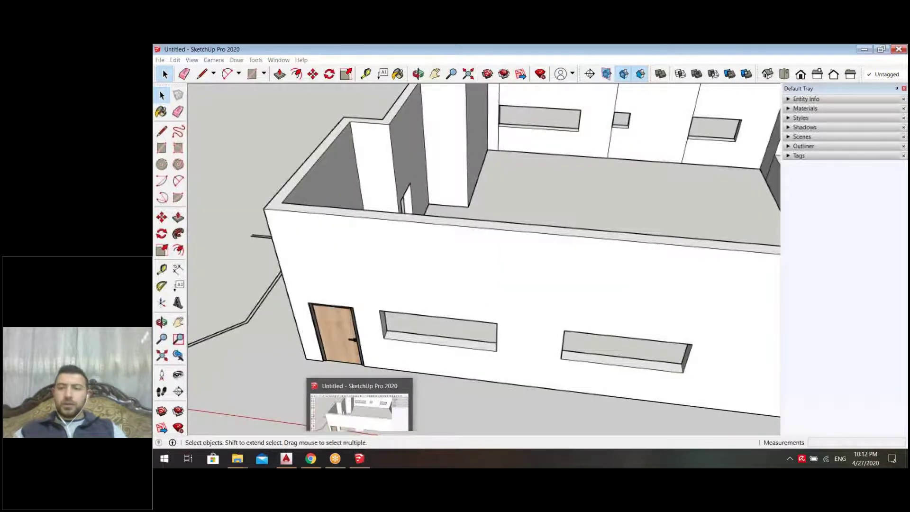
Step: Open the sliding win model from the Desktop dr-wd folder
{"action": "left_click", "coordinate": [863, 49]}
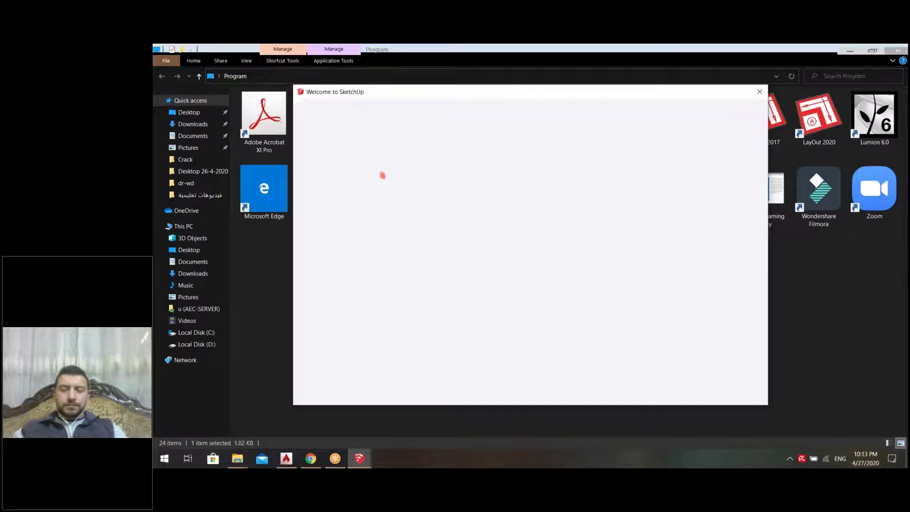
{"action": "left_click", "coordinate": [383, 176]}
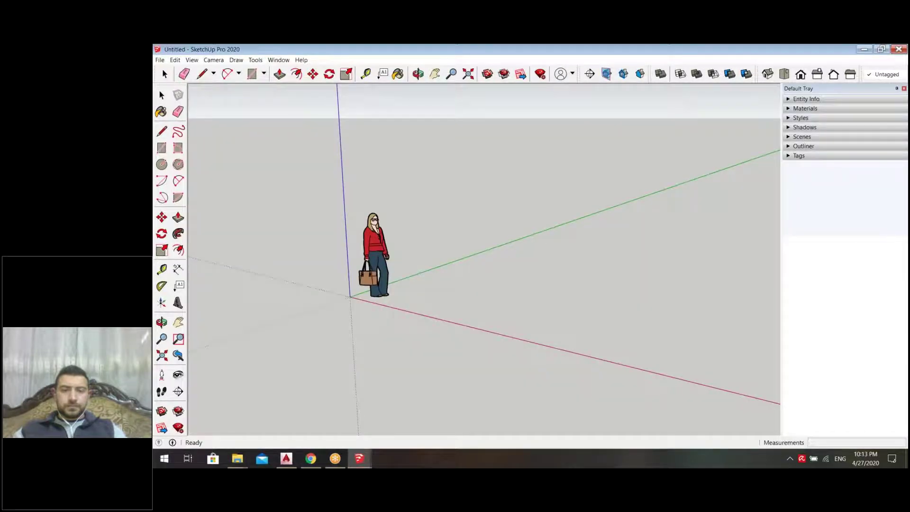
{"action": "left_click", "coordinate": [421, 198]}
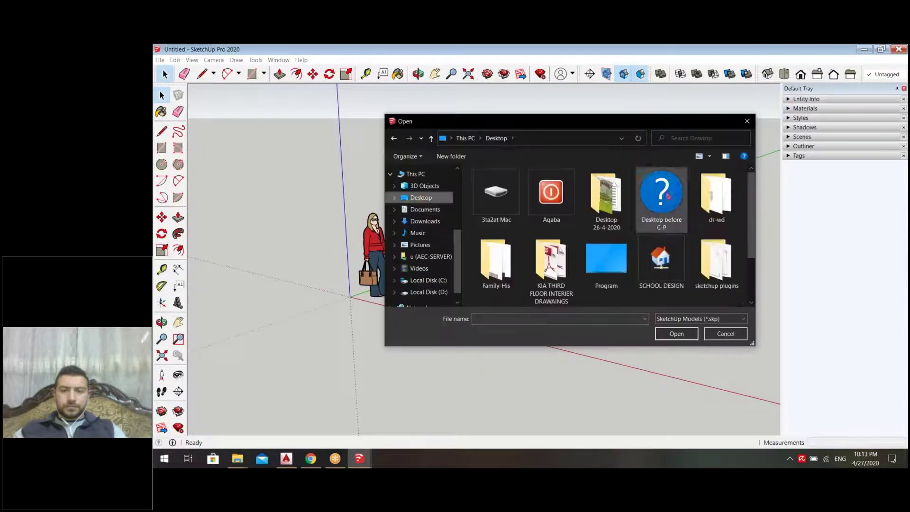
{"action": "double_click", "coordinate": [715, 194]}
{"action": "double_click", "coordinate": [563, 206]}
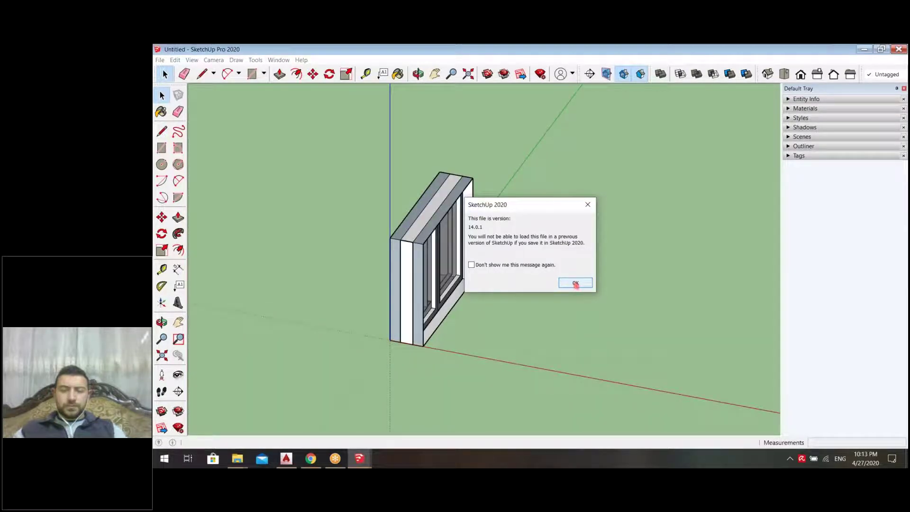
Step: Dismiss the version message, select the whole sliding window model, and return to the Untitled house
{"action": "left_click", "coordinate": [575, 285]}
{"action": "scroll", "coordinate": [574, 284], "scroll_direction": "down", "scroll_amount": 3}
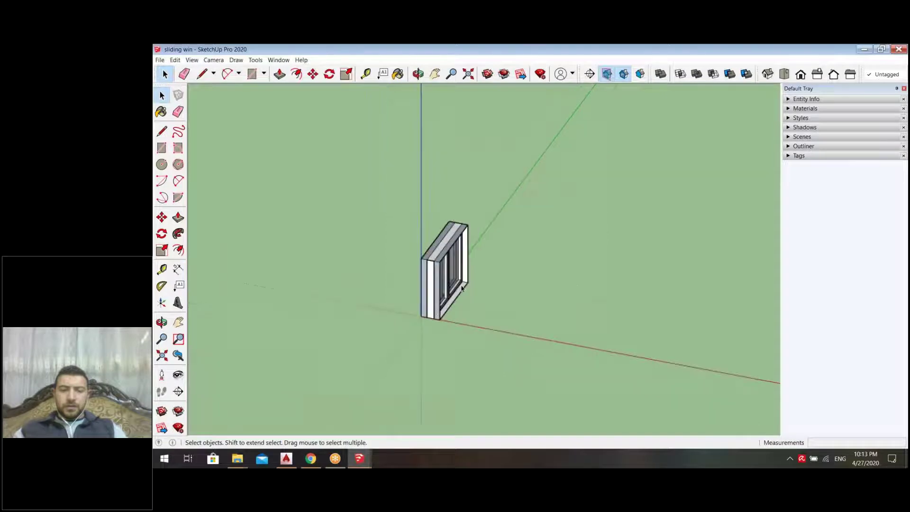
{"action": "scroll", "coordinate": [552, 277], "scroll_direction": "up", "scroll_amount": 3}
{"action": "key", "text": "ctrl+a"}
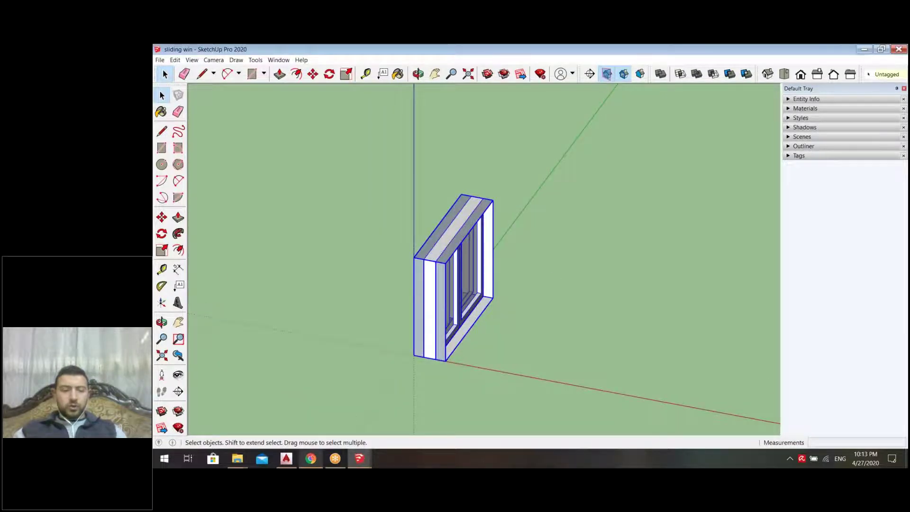
{"action": "mouse_move", "coordinate": [335, 458]}
{"action": "left_click", "coordinate": [305, 417]}
Step: Paste the sliding window and place it in the front wall opening
{"action": "key", "text": "ctrl+v"}
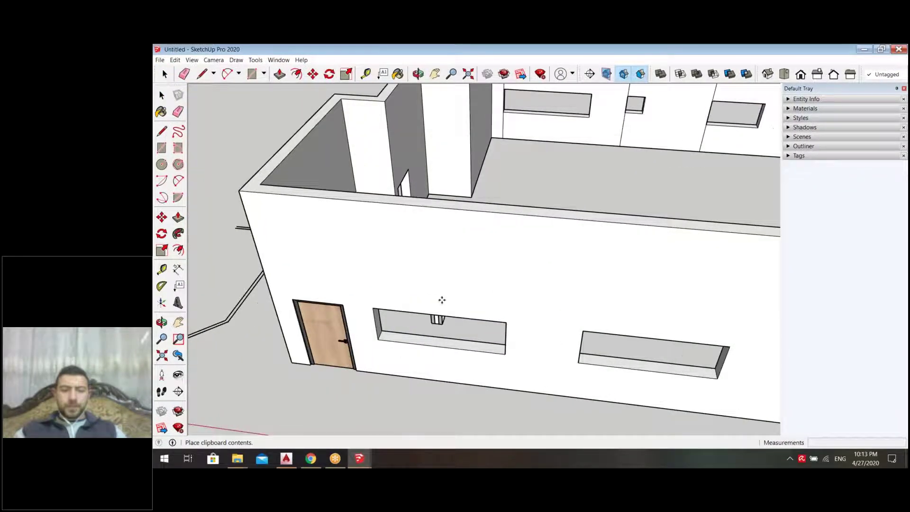
{"action": "scroll", "coordinate": [437, 315], "scroll_direction": "down", "scroll_amount": 5}
{"action": "middle_click_drag", "start_coordinate": [620, 311], "coordinate": [650, 321]}
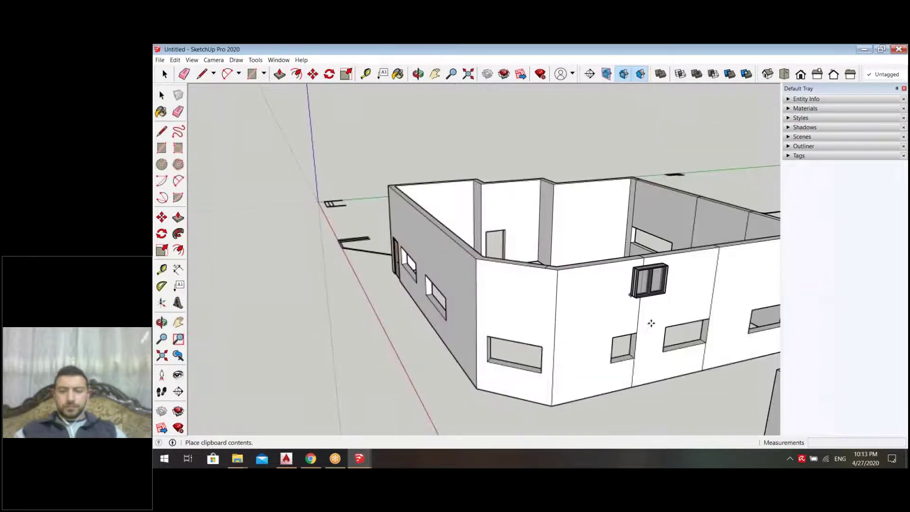
{"action": "scroll", "coordinate": [650, 321], "scroll_direction": "up", "scroll_amount": 6}
{"action": "middle_click_drag", "start_coordinate": [638, 225], "coordinate": [666, 275]}
{"action": "scroll", "coordinate": [654, 274], "scroll_direction": "down", "scroll_amount": 5}
{"action": "scroll", "coordinate": [493, 233], "scroll_direction": "up", "scroll_amount": 4}
{"action": "left_click", "coordinate": [521, 237]}
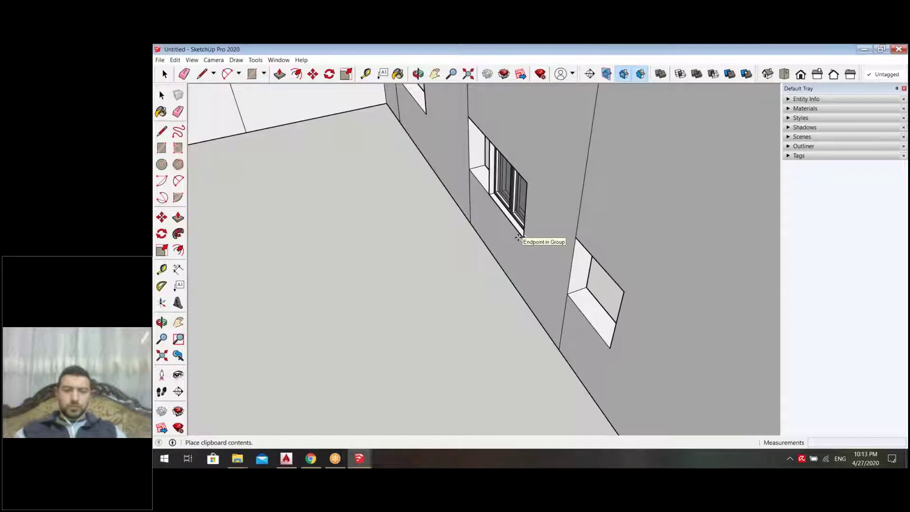
Step: Orbit around the outside of the wall to face the placed sliding window
{"action": "key", "text": "m"}
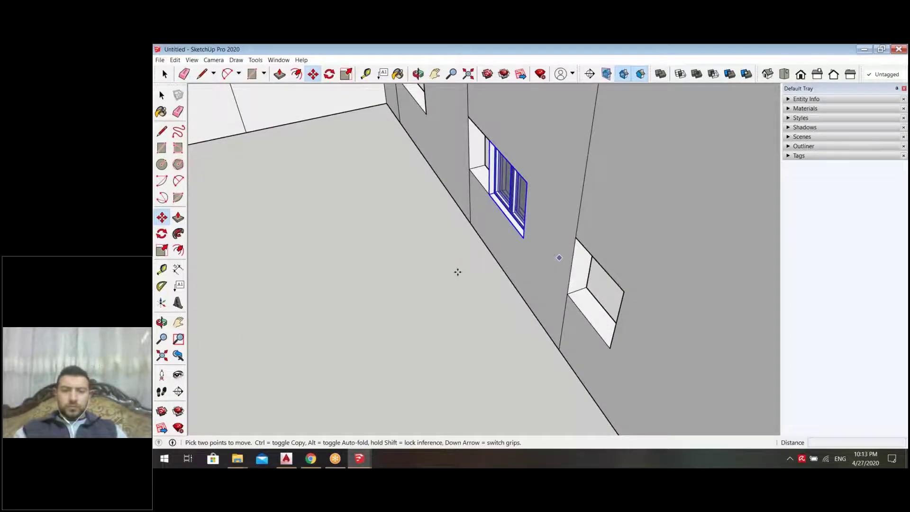
{"action": "scroll", "coordinate": [458, 271], "scroll_direction": "down", "scroll_amount": 4}
{"action": "middle_click_drag", "start_coordinate": [523, 226], "coordinate": [420, 171]}
{"action": "scroll", "coordinate": [427, 232], "scroll_direction": "up", "scroll_amount": 4}
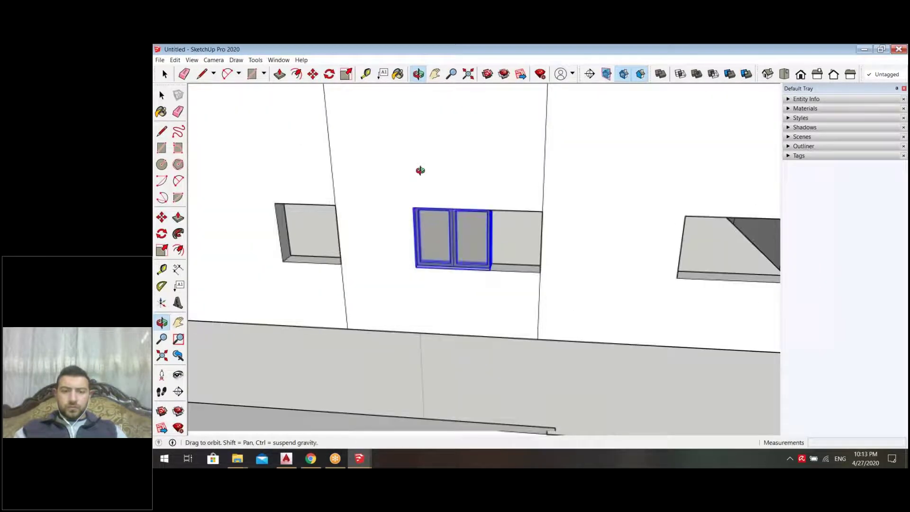
{"action": "scroll", "coordinate": [484, 294], "scroll_direction": "up", "scroll_amount": 5}
{"action": "scroll", "coordinate": [489, 276], "scroll_direction": "down", "scroll_amount": 2}
{"action": "middle_click_drag", "start_coordinate": [490, 277], "coordinate": [501, 345]}
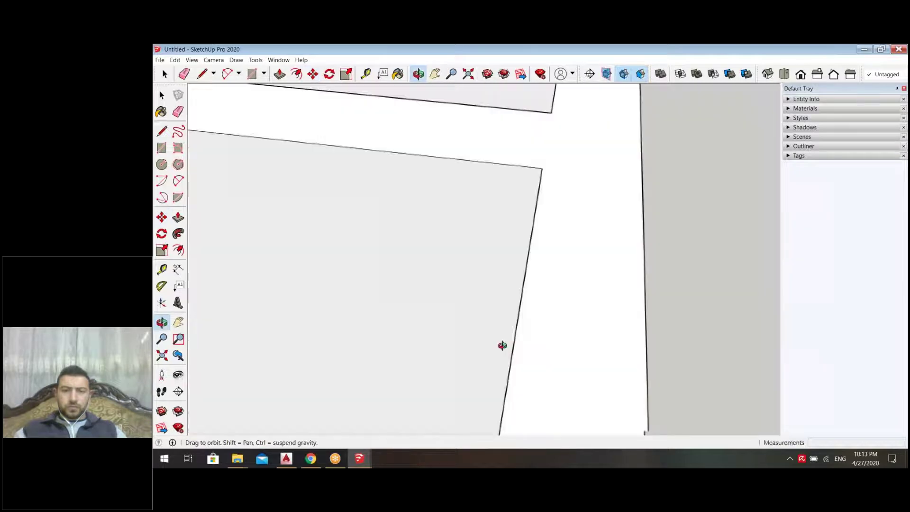
{"action": "scroll", "coordinate": [451, 304], "scroll_direction": "down", "scroll_amount": 3}
{"action": "scroll", "coordinate": [455, 317], "scroll_direction": "down", "scroll_amount": 5}
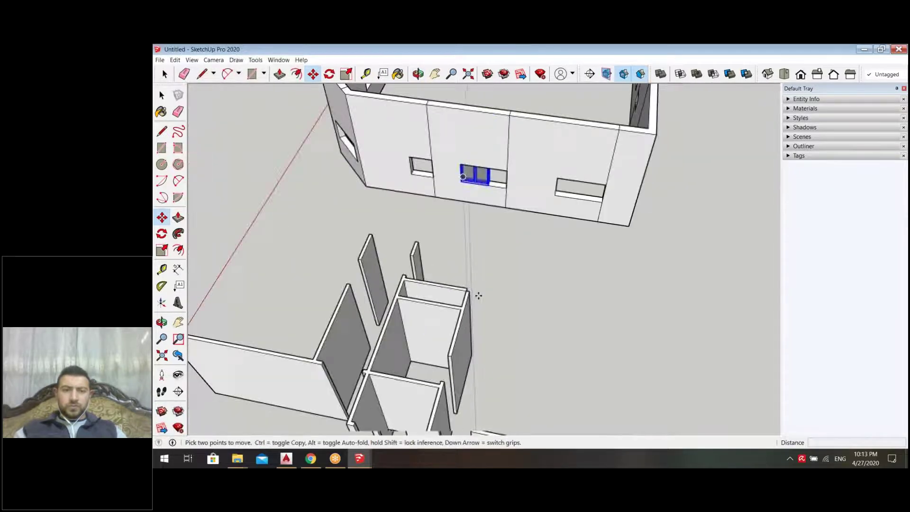
{"action": "scroll", "coordinate": [508, 183], "scroll_direction": "up", "scroll_amount": 6}
{"action": "middle_click_drag", "start_coordinate": [513, 195], "coordinate": [488, 207]}
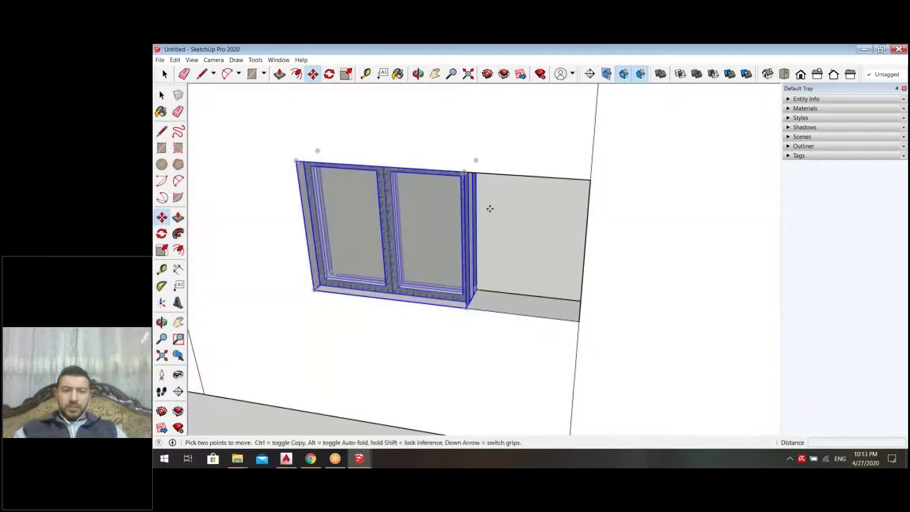
{"action": "scroll", "coordinate": [488, 207], "scroll_direction": "up", "scroll_amount": 5}
{"action": "scroll", "coordinate": [542, 219], "scroll_direction": "down", "scroll_amount": 5}
{"action": "scroll", "coordinate": [518, 238], "scroll_direction": "up", "scroll_amount": 2}
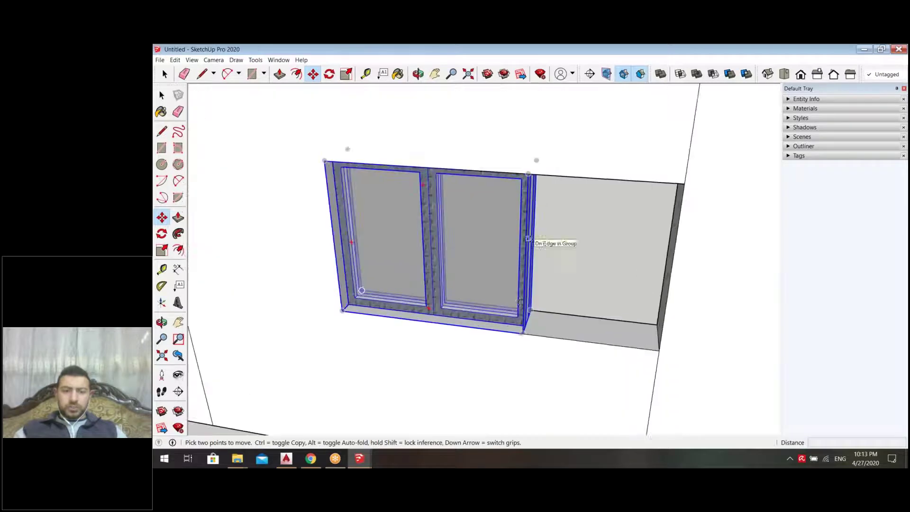
{"action": "middle_click_drag", "start_coordinate": [519, 302], "coordinate": [508, 329]}
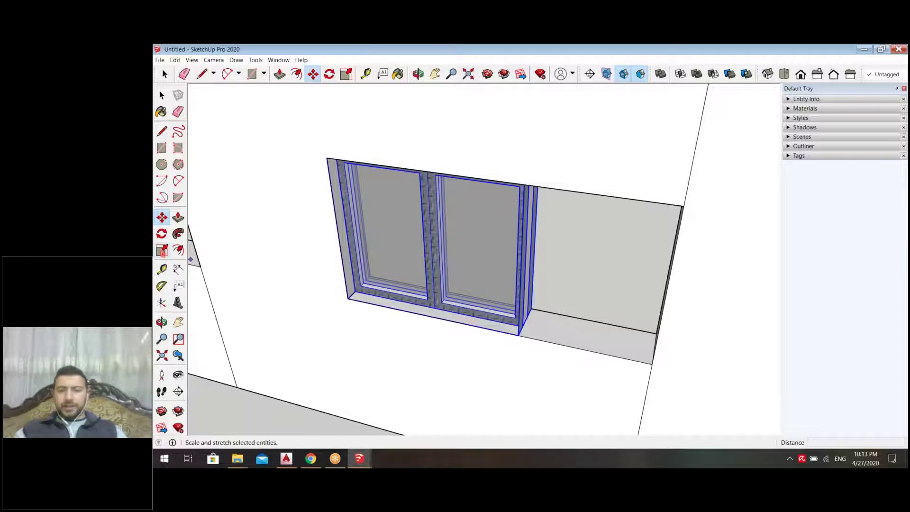
Step: Scale the window about 1.69 times wider so it spans the full opening
{"action": "left_click", "coordinate": [162, 251]}
{"action": "left_click_drag", "start_coordinate": [529, 254], "coordinate": [678, 261]}
{"action": "left_click", "coordinate": [162, 95]}
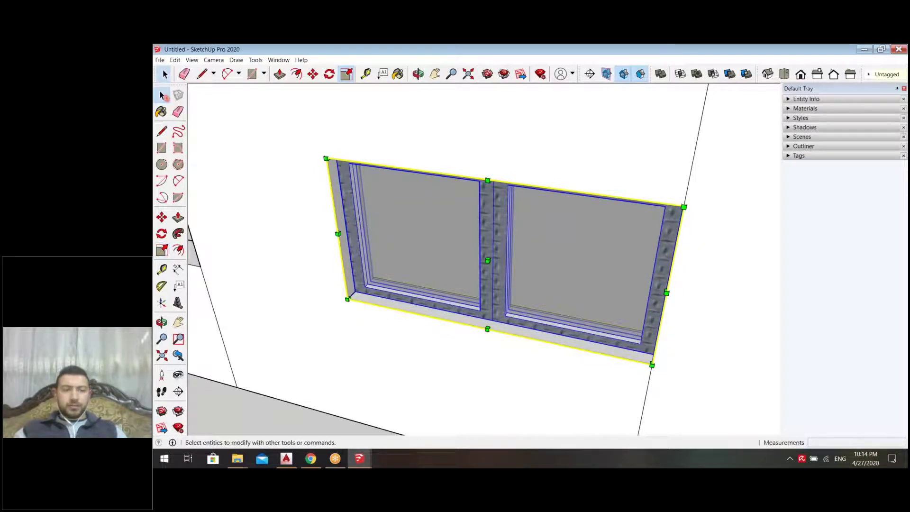
{"action": "left_click", "coordinate": [363, 337]}
{"action": "middle_click_drag", "start_coordinate": [363, 338], "coordinate": [337, 320]}
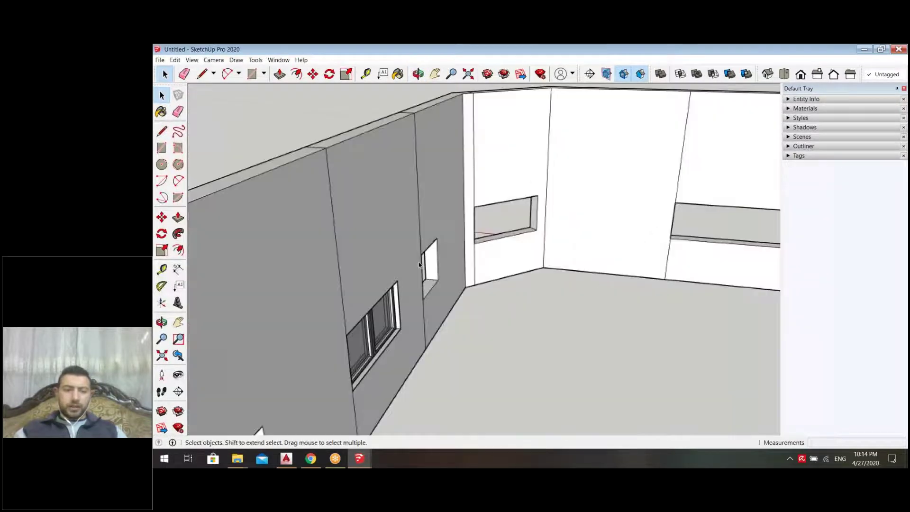
Step: Bring the sliding win model window to the front after viewing the walls low
{"action": "middle_click_drag", "start_coordinate": [419, 265], "coordinate": [622, 260]}
{"action": "left_click", "coordinate": [359, 458]}
{"action": "left_click", "coordinate": [413, 420]}
Step: Open fixed win from the dr-wd folder and select its window component
{"action": "left_click", "coordinate": [159, 62]}
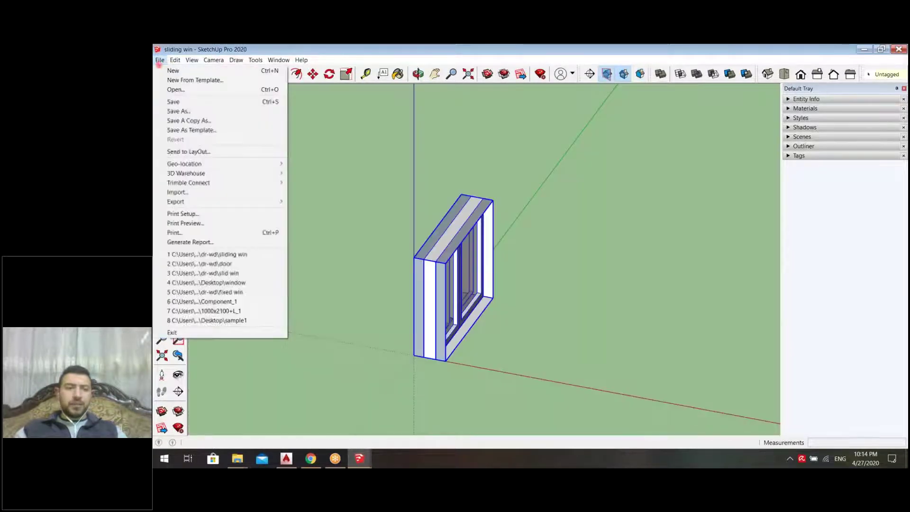
{"action": "left_click", "coordinate": [175, 89]}
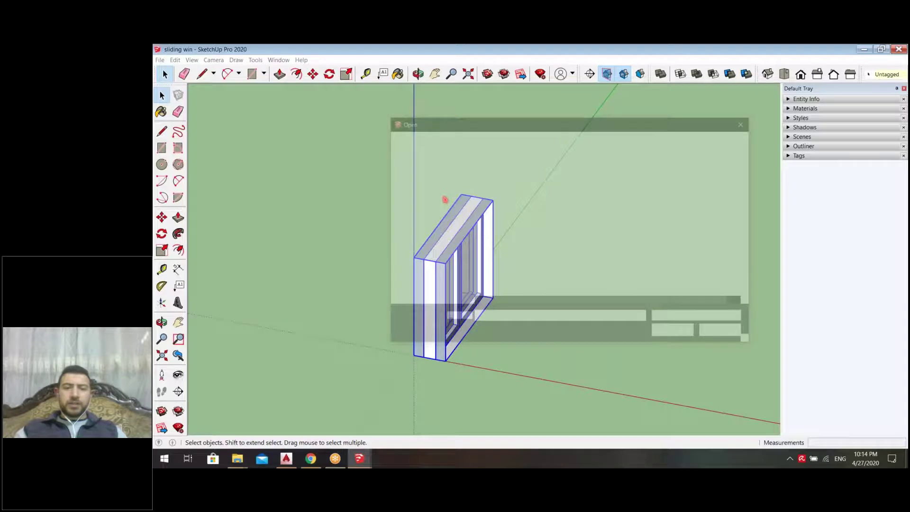
{"action": "left_click", "coordinate": [525, 198]}
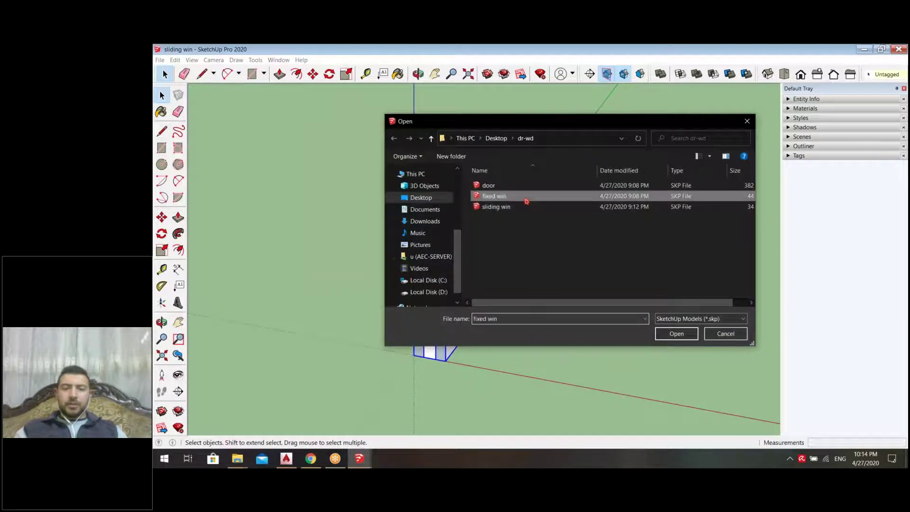
{"action": "double_click", "coordinate": [525, 198]}
{"action": "key", "text": "Return"}
{"action": "left_click", "coordinate": [457, 256]}
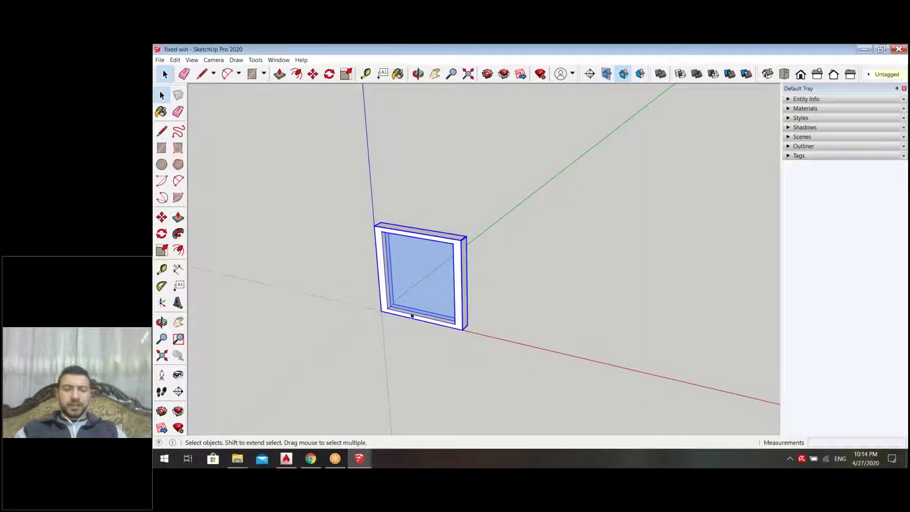
Step: Paste the fixed window into the Untitled house model and drop it near the small opening
{"action": "mouse_move", "coordinate": [359, 462]}
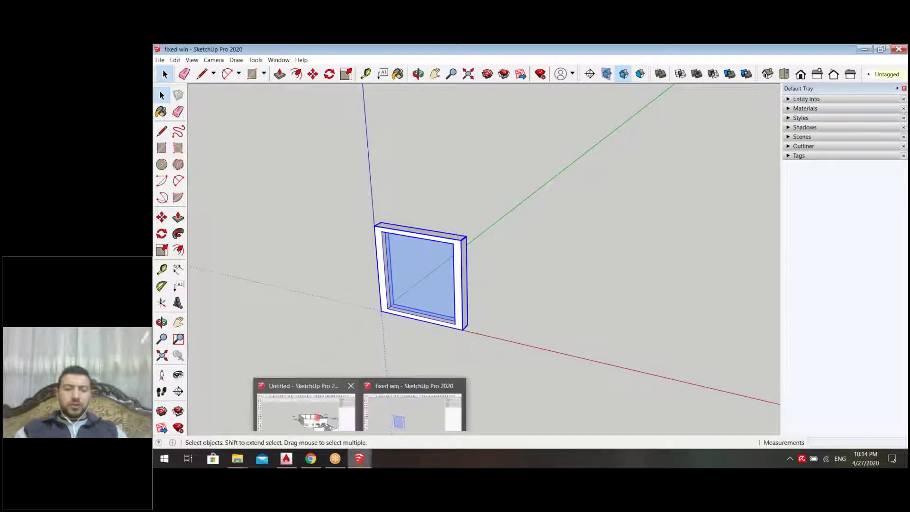
{"action": "left_click", "coordinate": [308, 408]}
{"action": "key", "text": "ctrl+v"}
{"action": "middle_click_drag", "start_coordinate": [710, 239], "coordinate": [419, 301]}
{"action": "scroll", "coordinate": [426, 339], "scroll_direction": "up", "scroll_amount": 5}
{"action": "scroll", "coordinate": [425, 350], "scroll_direction": "up", "scroll_amount": 5}
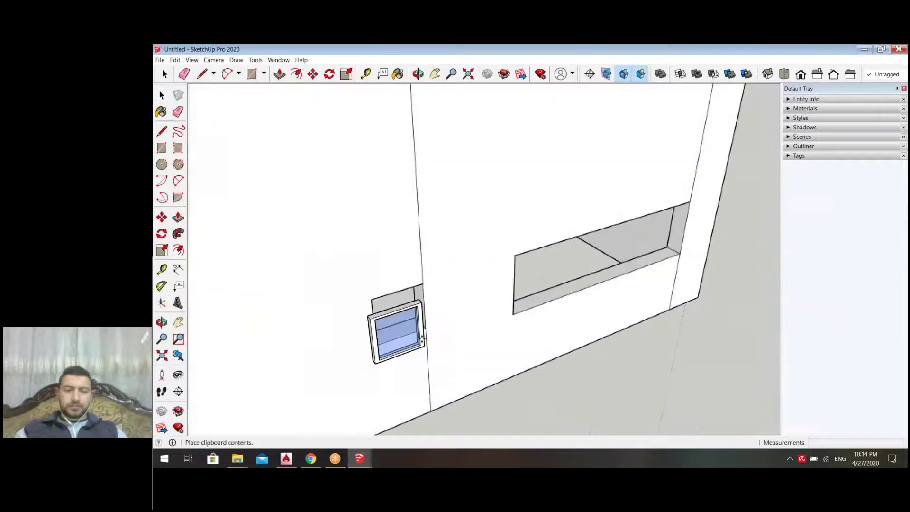
{"action": "left_click", "coordinate": [549, 352]}
Step: Move the window from its corner to the opening's corner, offset by 0.1 m
{"action": "key", "text": "m"}
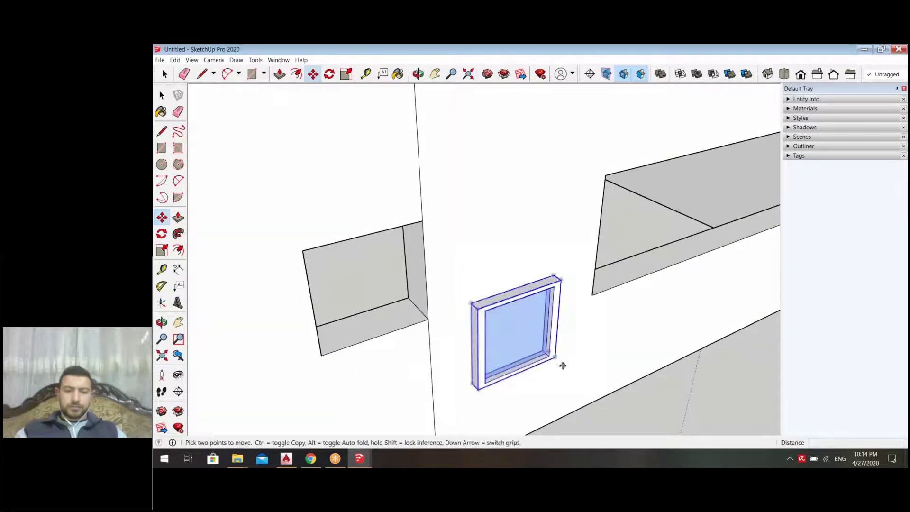
{"action": "left_click", "coordinate": [553, 358]}
{"action": "left_click", "coordinate": [428, 318]}
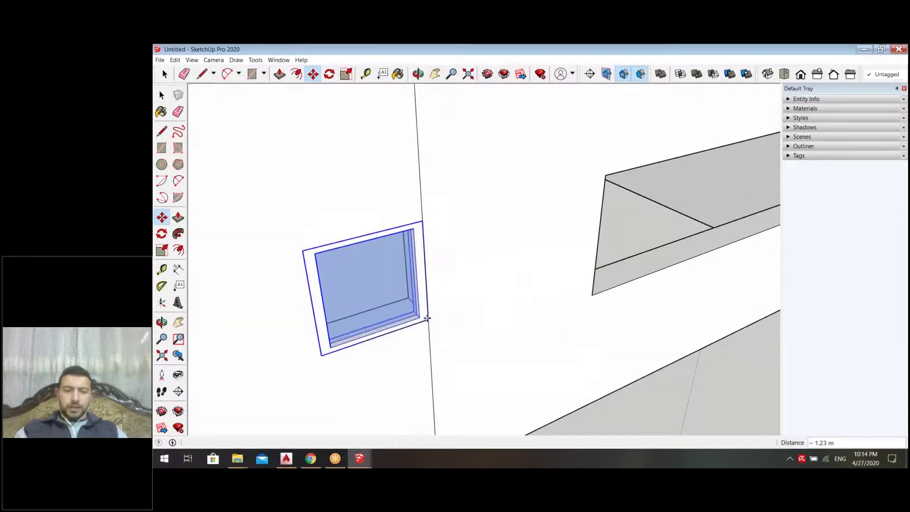
{"action": "scroll", "coordinate": [533, 308], "scroll_direction": "down", "scroll_amount": 4}
{"action": "scroll", "coordinate": [534, 306], "scroll_direction": "down", "scroll_amount": 5}
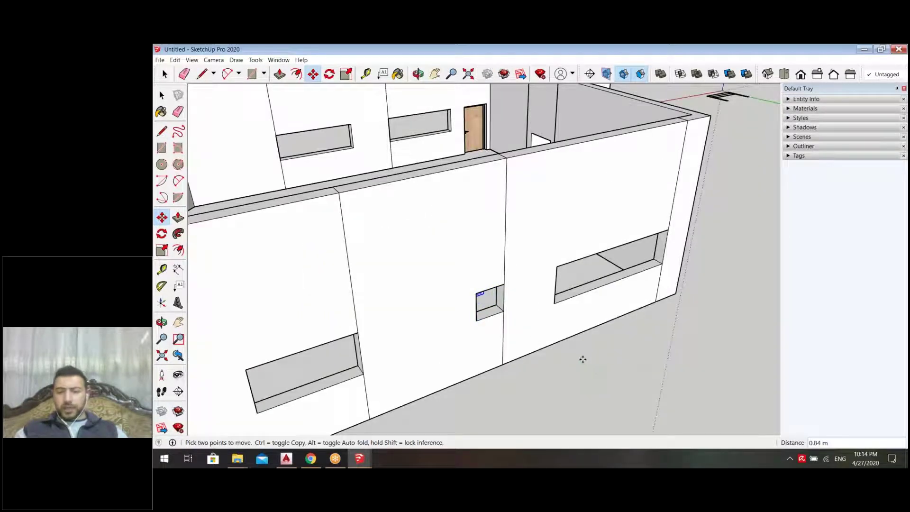
{"action": "type", "text": ".1"}
{"action": "key", "text": "Return"}
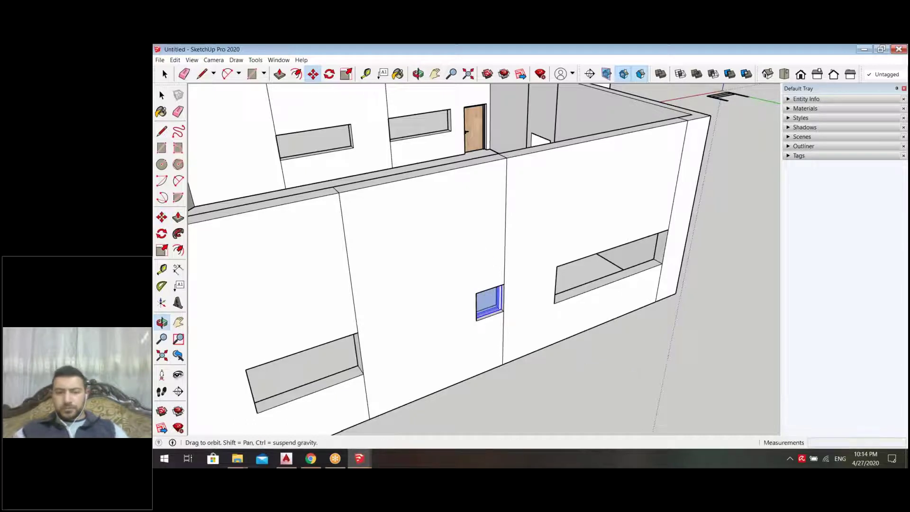
Step: Deselect the window and orbit around the house to check it in the opening
{"action": "middle_click_drag", "start_coordinate": [476, 248], "coordinate": [497, 277]}
{"action": "scroll", "coordinate": [469, 289], "scroll_direction": "up", "scroll_amount": 3}
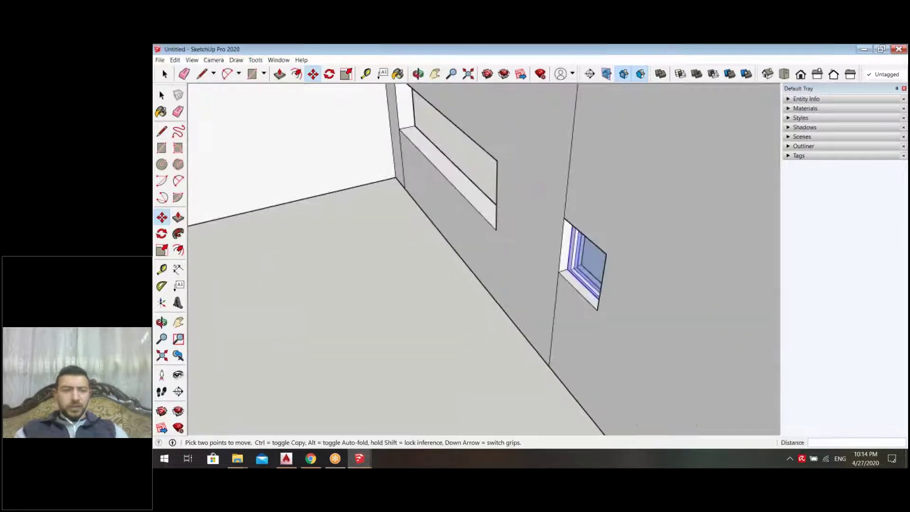
{"action": "left_click", "coordinate": [162, 95]}
{"action": "left_click", "coordinate": [533, 327]}
{"action": "middle_click_drag", "start_coordinate": [522, 324], "coordinate": [452, 345]}
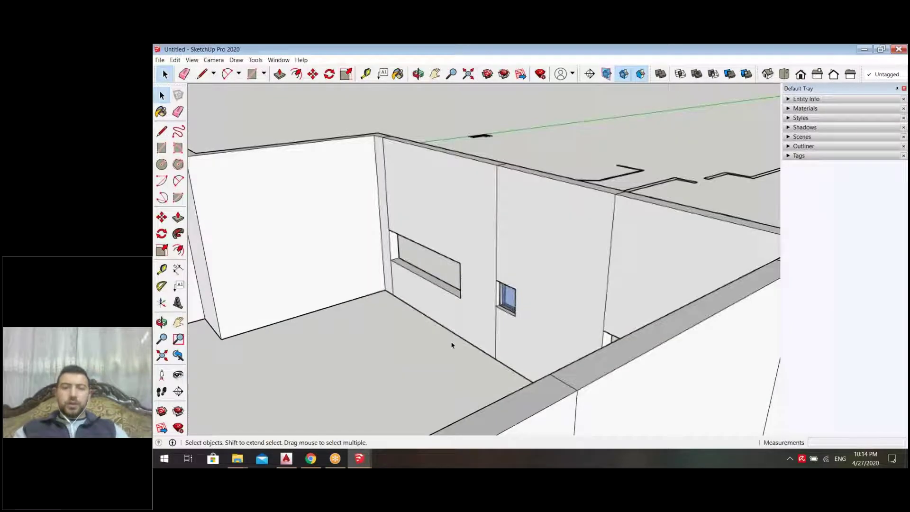
{"action": "scroll", "coordinate": [452, 345], "scroll_direction": "down", "scroll_amount": 5}
{"action": "middle_click_drag", "start_coordinate": [587, 280], "coordinate": [593, 331]}
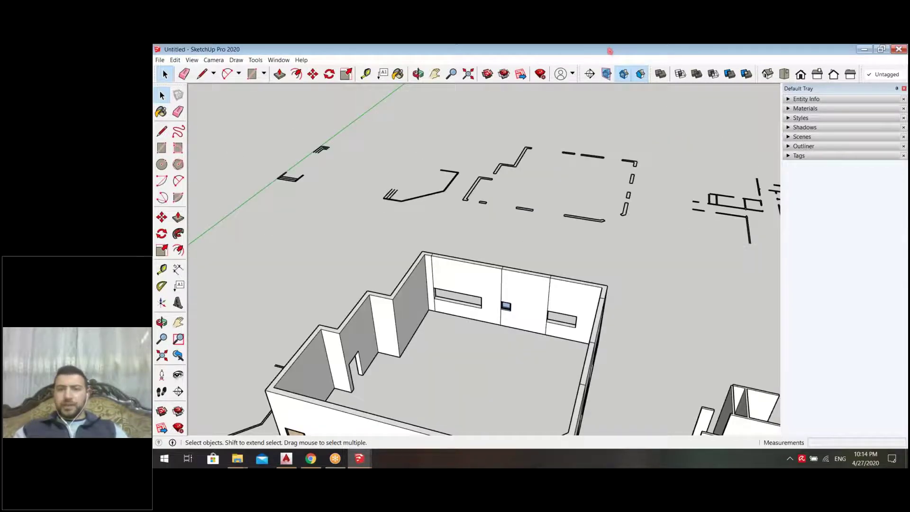
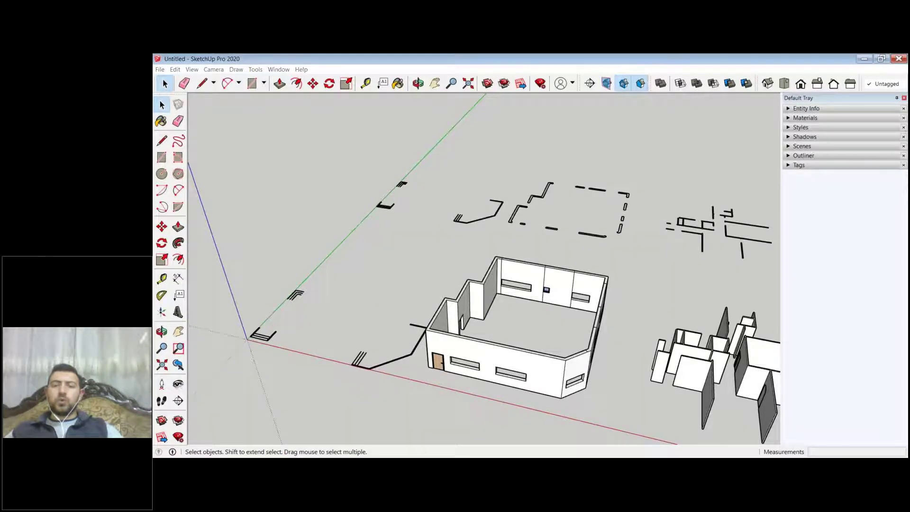
Step: Select the house model and move it clear along the green axis
{"action": "middle_click_drag", "start_coordinate": [588, 256], "coordinate": [644, 286]}
{"action": "scroll", "coordinate": [644, 287], "scroll_direction": "down", "scroll_amount": 4}
{"action": "middle_click_drag", "start_coordinate": [578, 334], "coordinate": [613, 362]}
{"action": "scroll", "coordinate": [613, 361], "scroll_direction": "up", "scroll_amount": 3}
{"action": "left_click", "coordinate": [607, 360]}
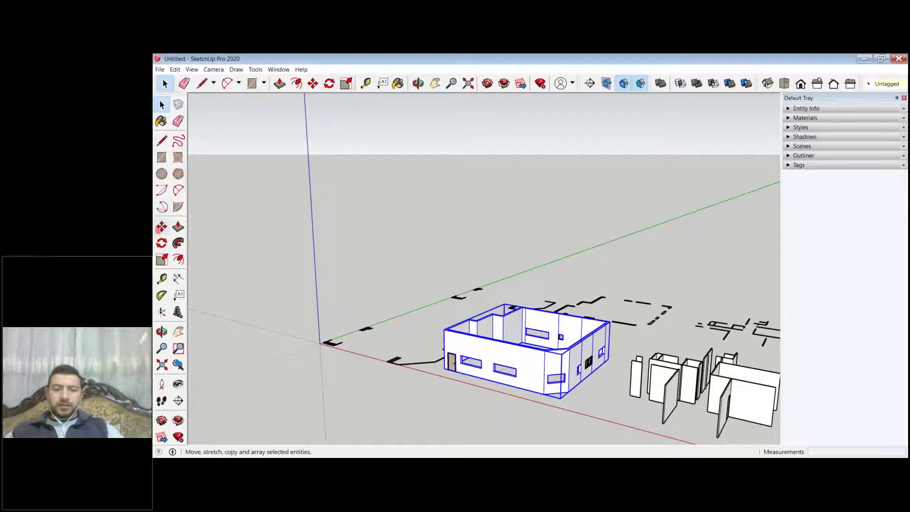
{"action": "left_click", "coordinate": [162, 227]}
{"action": "left_click", "coordinate": [498, 381]}
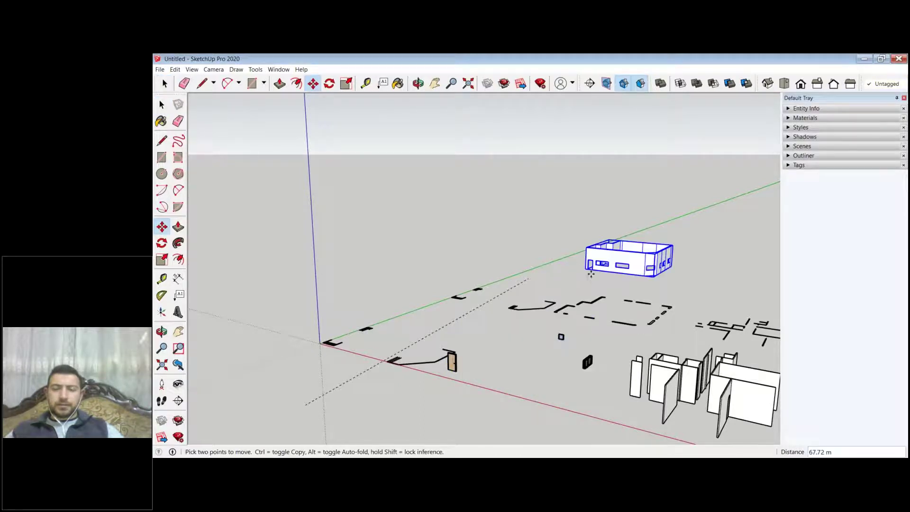
{"action": "left_click", "coordinate": [671, 269]}
Step: Crossing-select the scattered leftover plan pieces and delete them
{"action": "middle_click_drag", "start_coordinate": [599, 338], "coordinate": [720, 270]}
{"action": "key", "text": "space"}
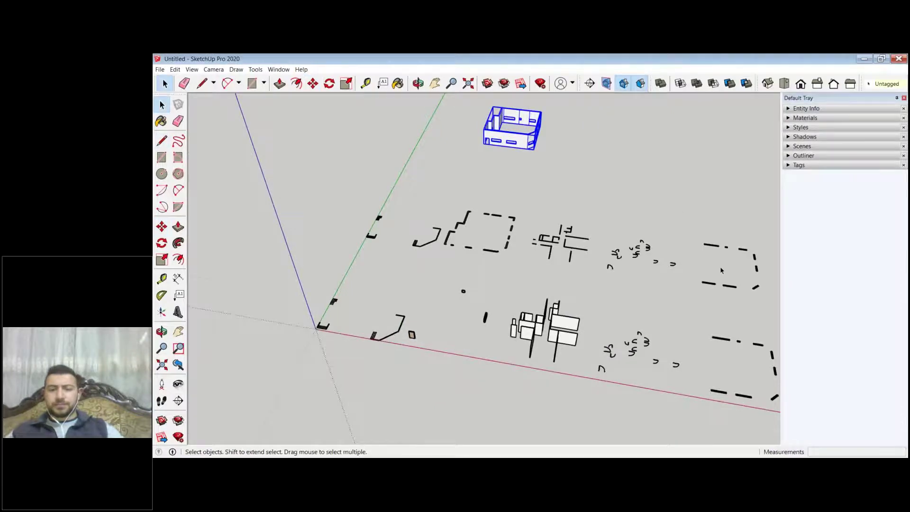
{"action": "scroll", "coordinate": [512, 281], "scroll_direction": "down", "scroll_amount": 3}
{"action": "left_click_drag", "start_coordinate": [719, 242], "coordinate": [315, 380]}
{"action": "key", "text": "Delete"}
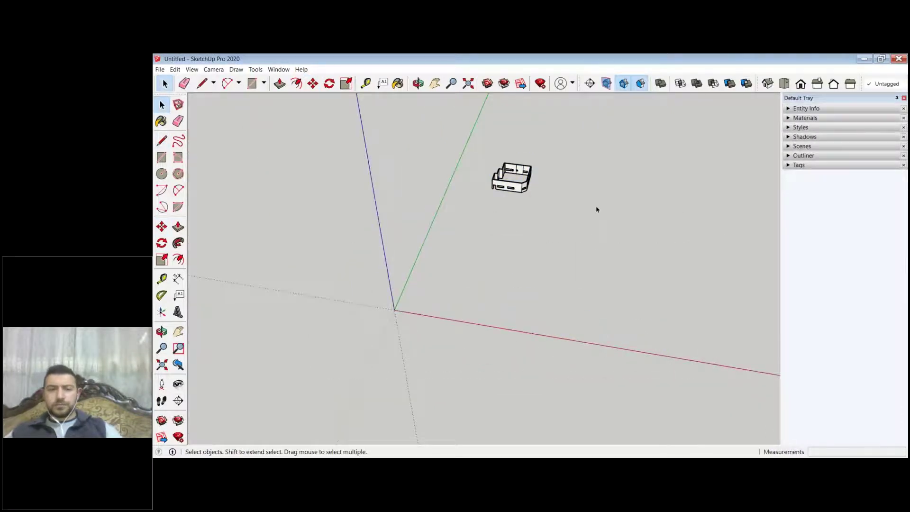
Step: Select the whole house model, delete it, and zoom out to the empty axes
{"action": "scroll", "coordinate": [504, 192], "scroll_direction": "up", "scroll_amount": 5}
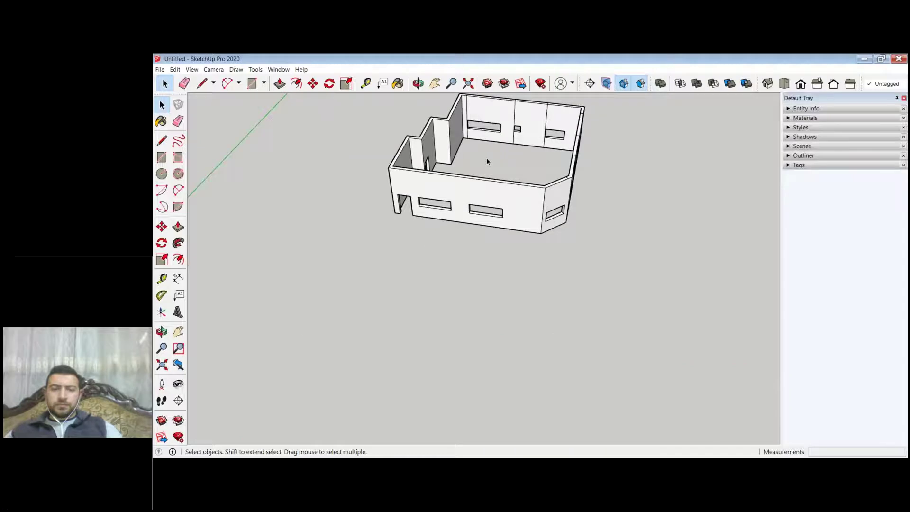
{"action": "scroll", "coordinate": [523, 267], "scroll_direction": "up", "scroll_amount": 5}
{"action": "middle_click_drag", "start_coordinate": [532, 303], "coordinate": [532, 303]}
{"action": "scroll", "coordinate": [487, 319], "scroll_direction": "up", "scroll_amount": 3}
{"action": "scroll", "coordinate": [532, 264], "scroll_direction": "down", "scroll_amount": 4}
{"action": "left_click", "coordinate": [536, 262]}
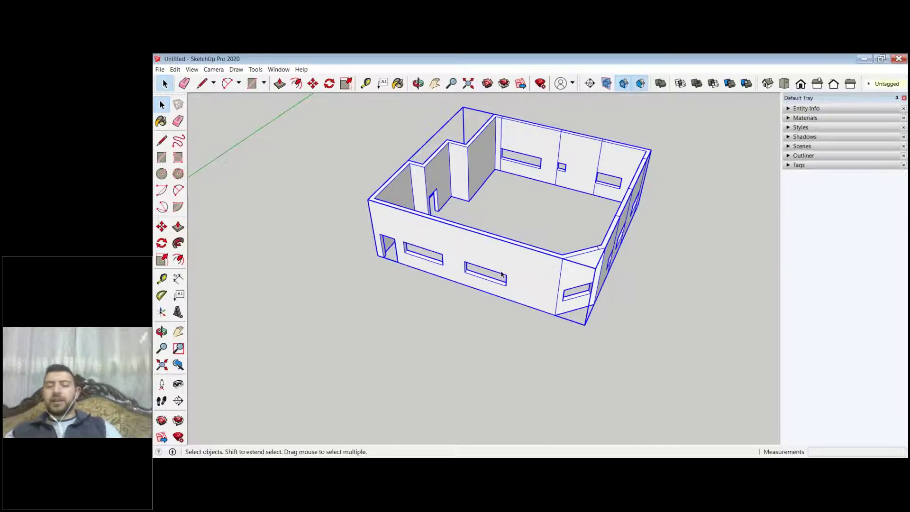
{"action": "scroll", "coordinate": [601, 286], "scroll_direction": "down", "scroll_amount": 5}
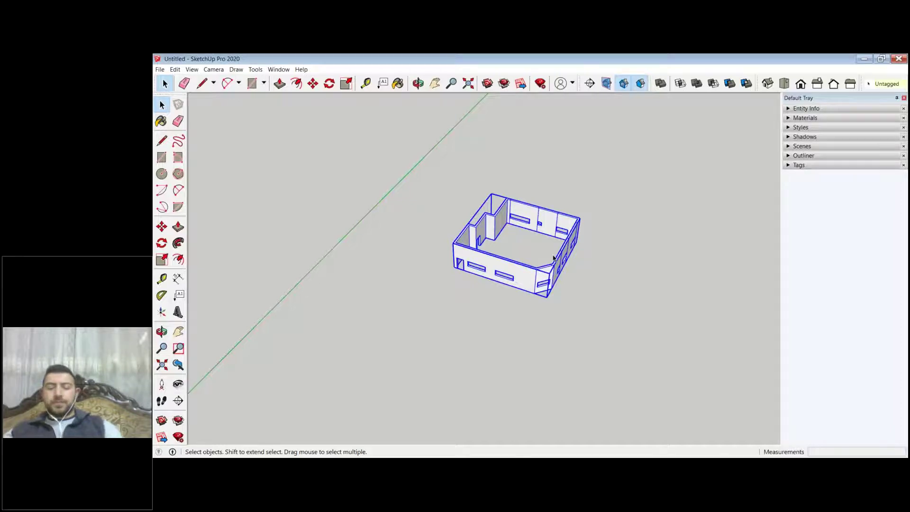
{"action": "key", "text": "Delete"}
{"action": "scroll", "coordinate": [559, 256], "scroll_direction": "down", "scroll_amount": 1}
{"action": "scroll", "coordinate": [560, 256], "scroll_direction": "down", "scroll_amount": 5}
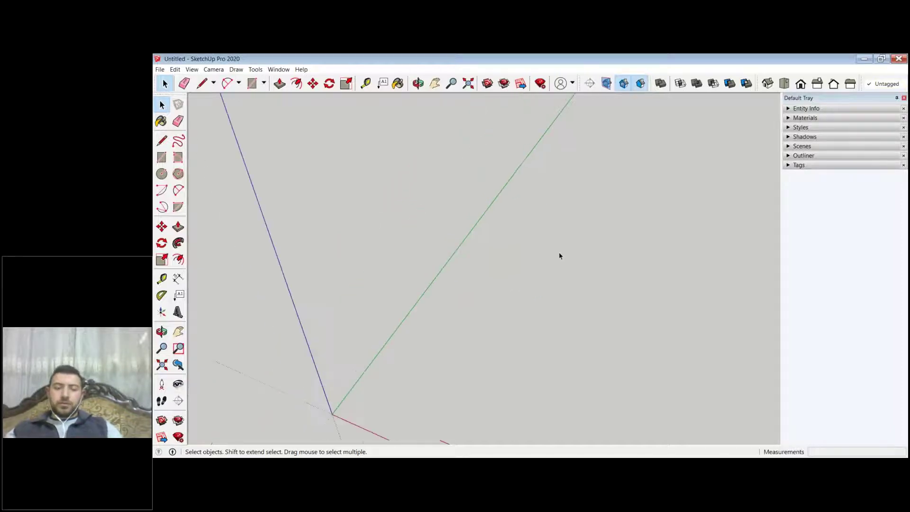
Step: Draw a rectangle from the axes origin and push it up 29.22 m into a box
{"action": "middle_click_drag", "start_coordinate": [518, 410], "coordinate": [542, 368], "text": "shift"}
{"action": "left_click", "coordinate": [161, 157]}
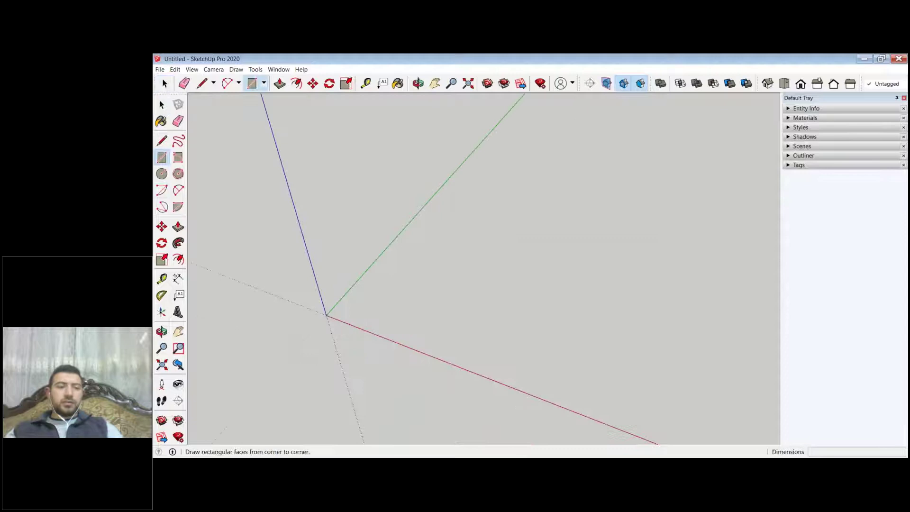
{"action": "left_click", "coordinate": [326, 314]}
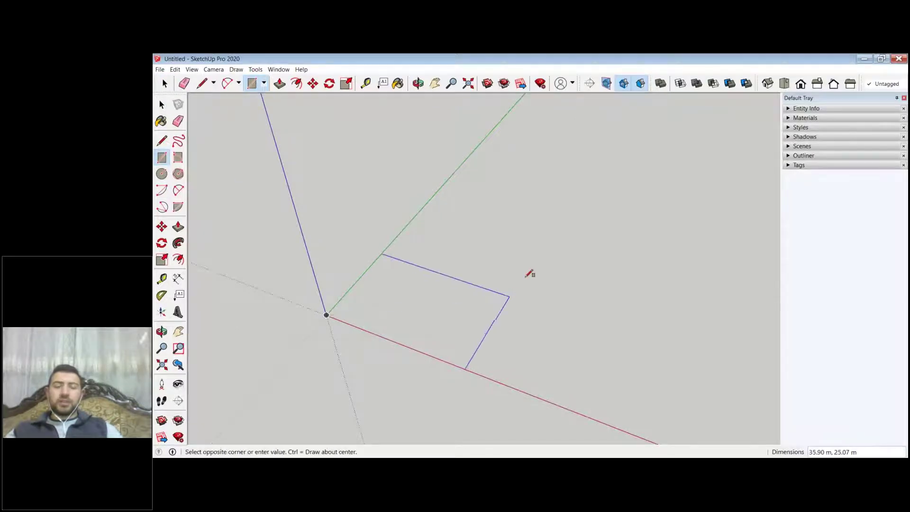
{"action": "left_click", "coordinate": [558, 277]}
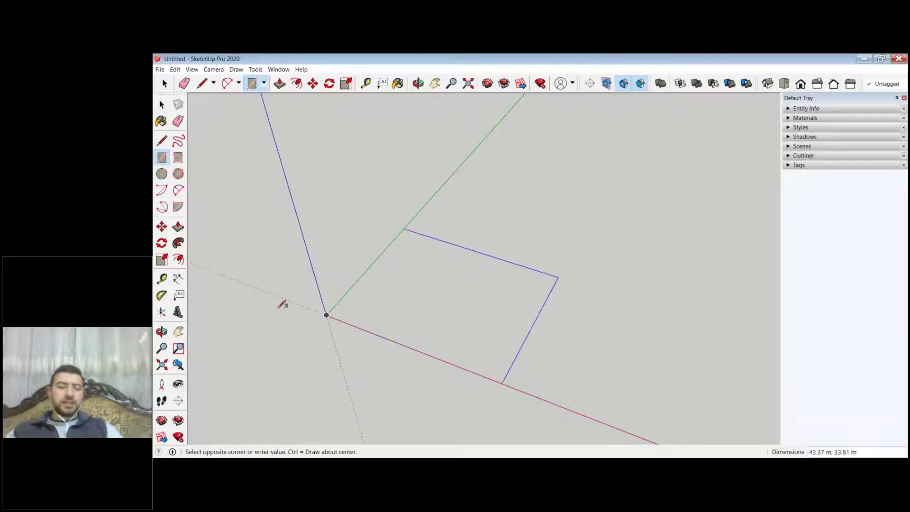
{"action": "key", "text": "p"}
{"action": "left_click", "coordinate": [443, 306]}
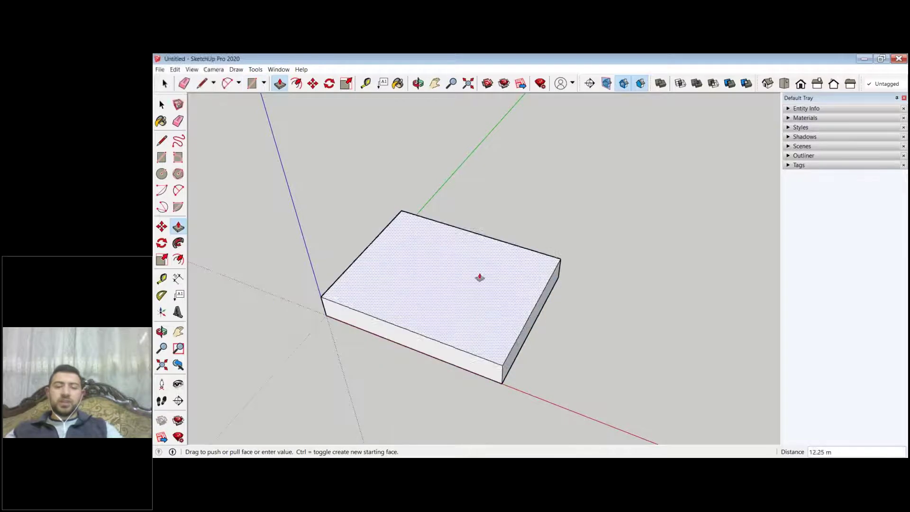
{"action": "left_click", "coordinate": [526, 315]}
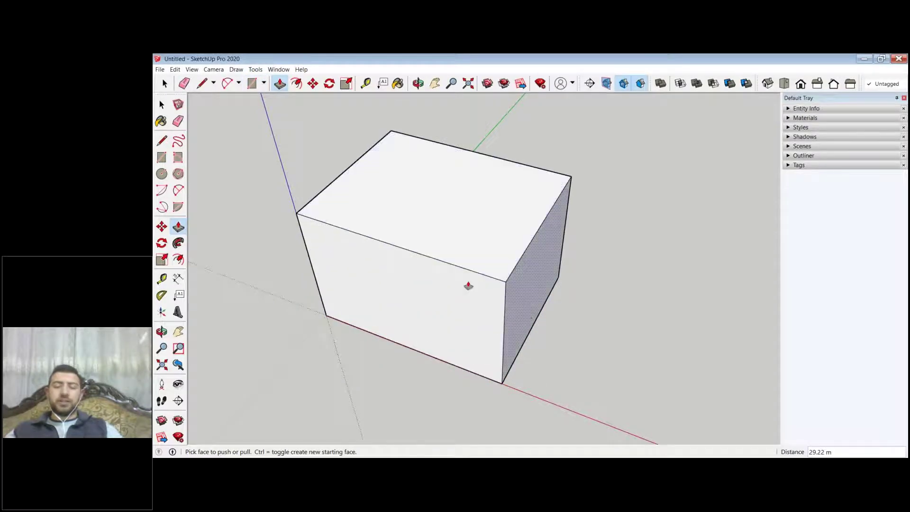
Step: Orbit to inspect the new box and select it with all its faces
{"action": "middle_click_drag", "start_coordinate": [468, 286], "coordinate": [542, 345]}
{"action": "scroll", "coordinate": [576, 336], "scroll_direction": "down", "scroll_amount": 2}
{"action": "scroll", "coordinate": [576, 336], "scroll_direction": "down", "scroll_amount": 1}
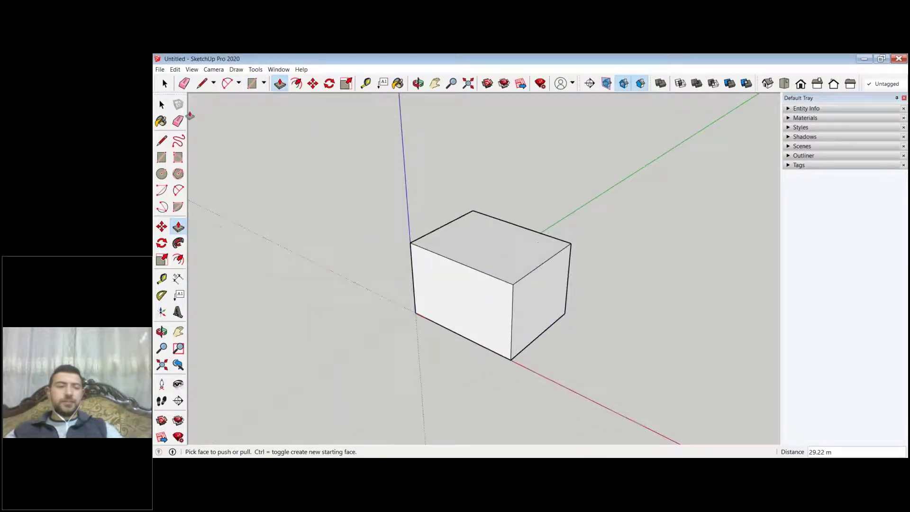
{"action": "left_click", "coordinate": [161, 105]}
{"action": "triple_click", "coordinate": [487, 239]}
{"action": "left_click", "coordinate": [616, 239]}
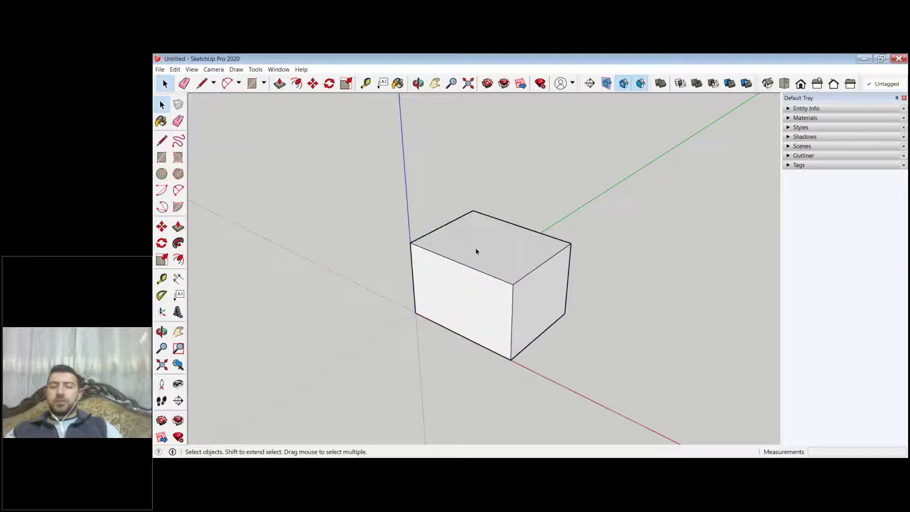
{"action": "scroll", "coordinate": [476, 251], "scroll_direction": "down", "scroll_amount": 2}
{"action": "scroll", "coordinate": [490, 225], "scroll_direction": "up", "scroll_amount": 3}
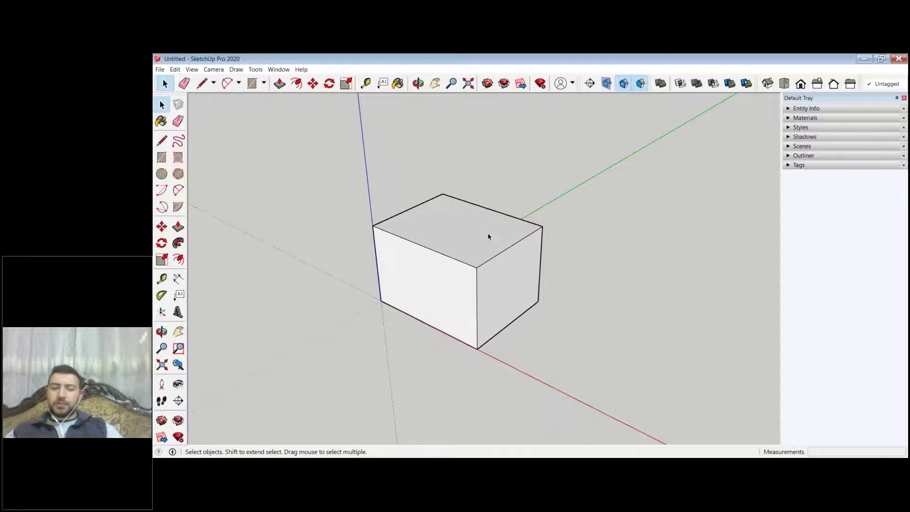
{"action": "triple_click", "coordinate": [488, 236]}
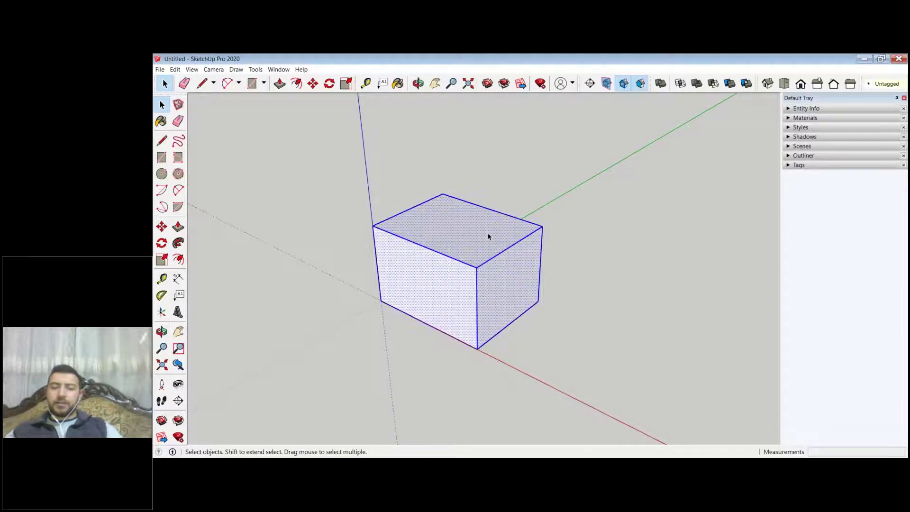
Step: Copy the selected box with Move and Ctrl, placing it further along the red axis
{"action": "right_click", "coordinate": [489, 236]}
{"action": "left_click", "coordinate": [448, 248]}
{"action": "triple_click", "coordinate": [450, 250]}
{"action": "left_click", "coordinate": [162, 207]}
{"action": "left_click", "coordinate": [161, 226]}
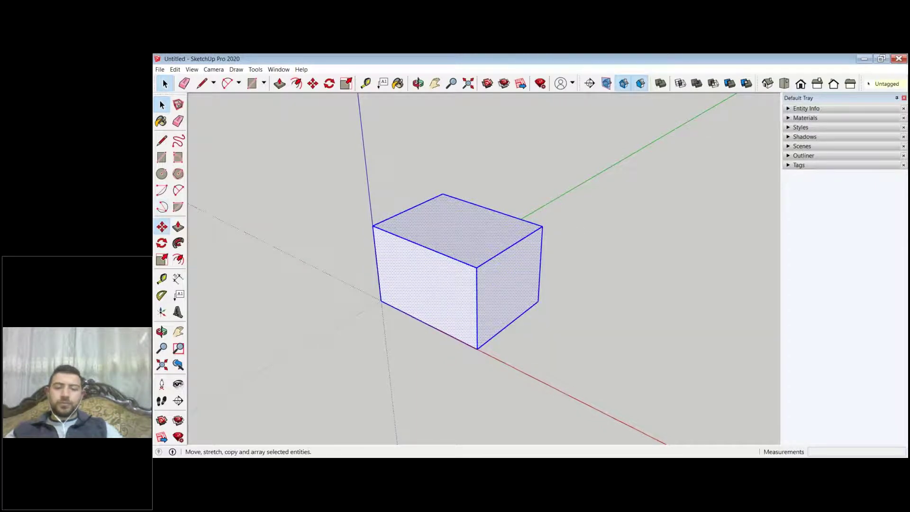
{"action": "scroll", "coordinate": [418, 300], "scroll_direction": "down", "scroll_amount": 3}
{"action": "left_click", "coordinate": [396, 295]}
{"action": "key", "text": "ctrl"}
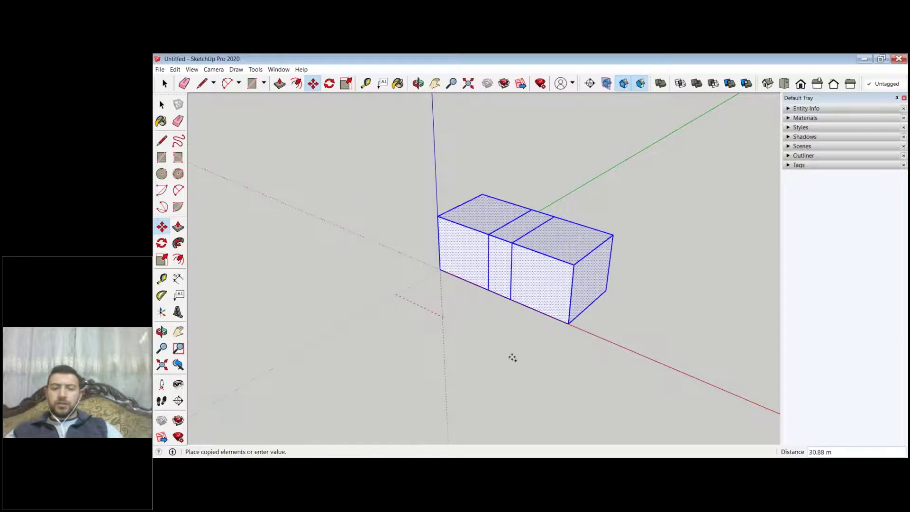
{"action": "left_click", "coordinate": [541, 372]}
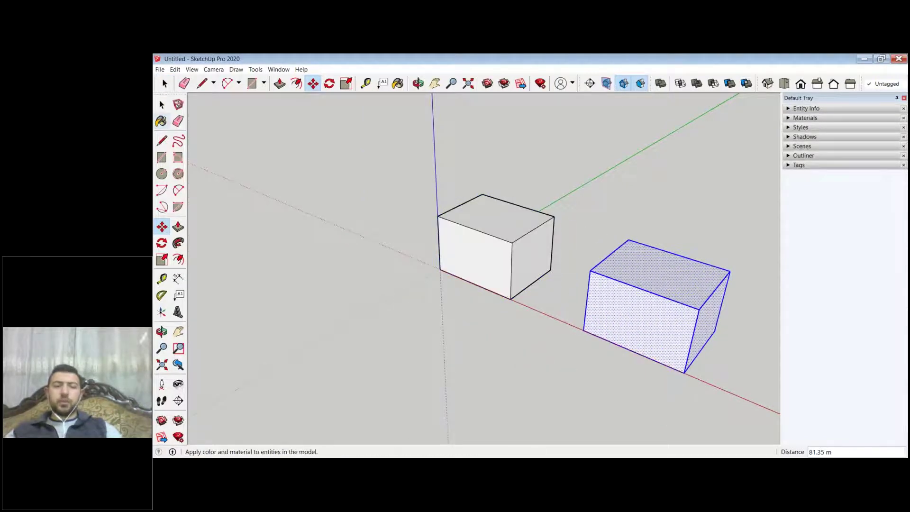
Step: Click the top faces of both boxes to check them, then clear the selection
{"action": "left_click", "coordinate": [162, 104]}
{"action": "left_click", "coordinate": [505, 240]}
{"action": "left_click", "coordinate": [687, 288]}
{"action": "left_click", "coordinate": [515, 237]}
{"action": "left_click", "coordinate": [497, 296]}
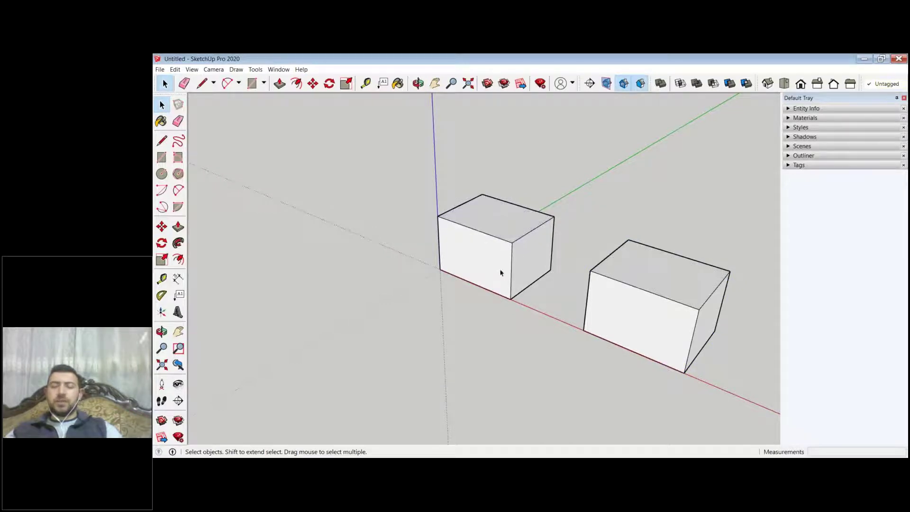
Step: Make the left box a component named Component#1
{"action": "triple_click", "coordinate": [507, 232]}
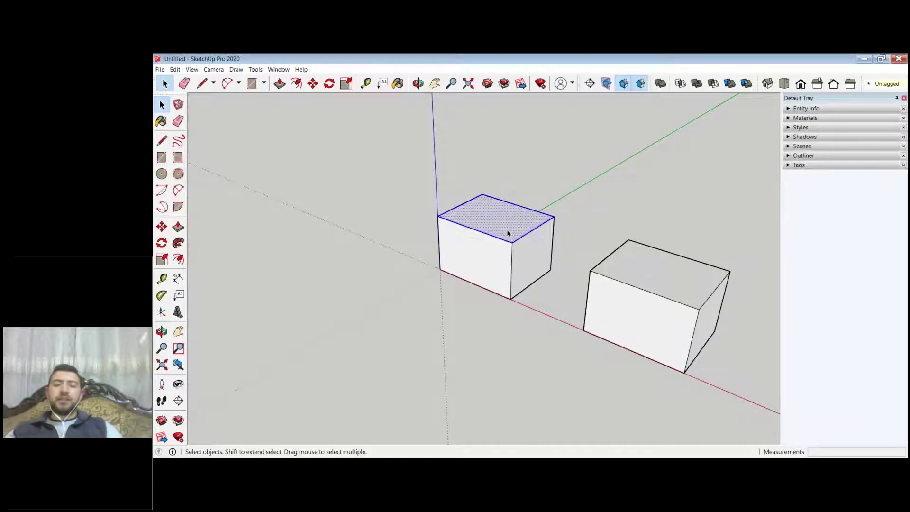
{"action": "right_click", "coordinate": [507, 230]}
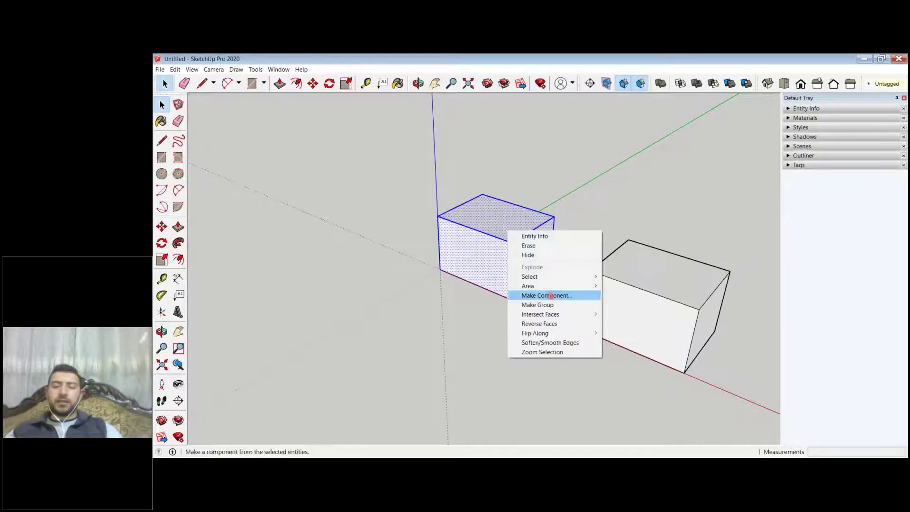
{"action": "left_click", "coordinate": [545, 295]}
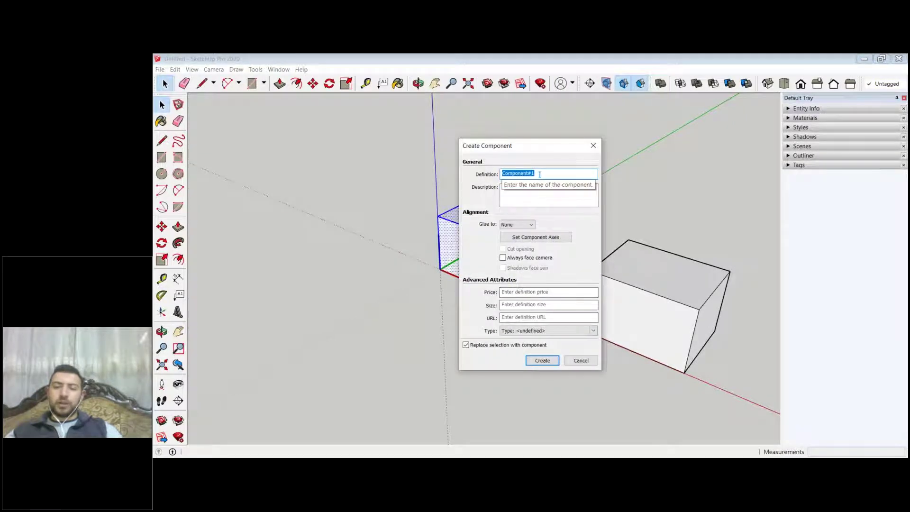
{"action": "left_click", "coordinate": [545, 358]}
Step: Make the right box into a group
{"action": "triple_click", "coordinate": [641, 266]}
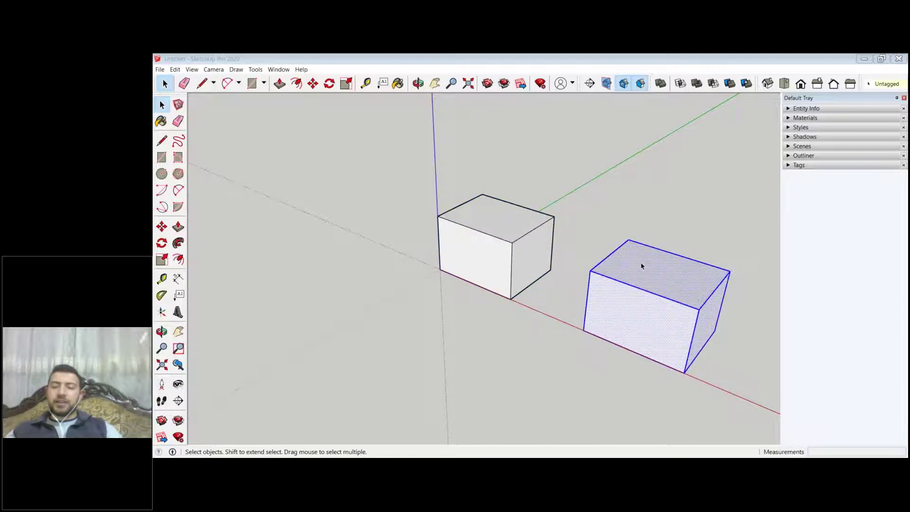
{"action": "right_click", "coordinate": [641, 266]}
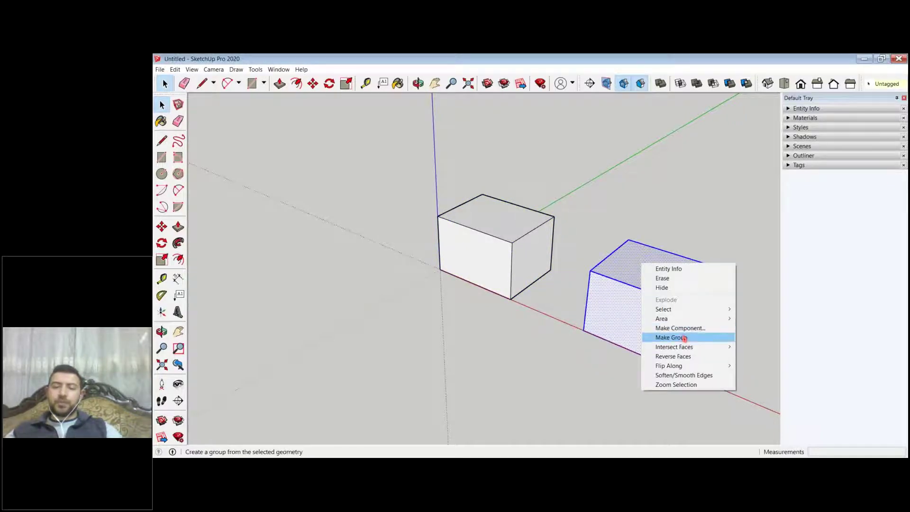
{"action": "left_click", "coordinate": [685, 338]}
{"action": "scroll", "coordinate": [385, 309], "scroll_direction": "down", "scroll_amount": 6}
Step: Select both boxes and copy them further along the green axis with Move and Ctrl
{"action": "left_click", "coordinate": [445, 264]}
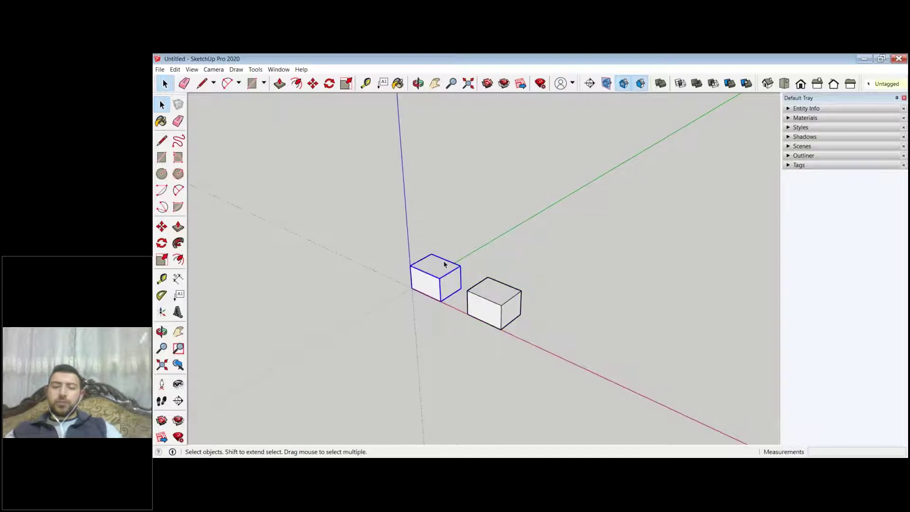
{"action": "left_click", "coordinate": [493, 290]}
{"action": "left_click", "coordinate": [442, 270]}
{"action": "left_click", "coordinate": [492, 291]}
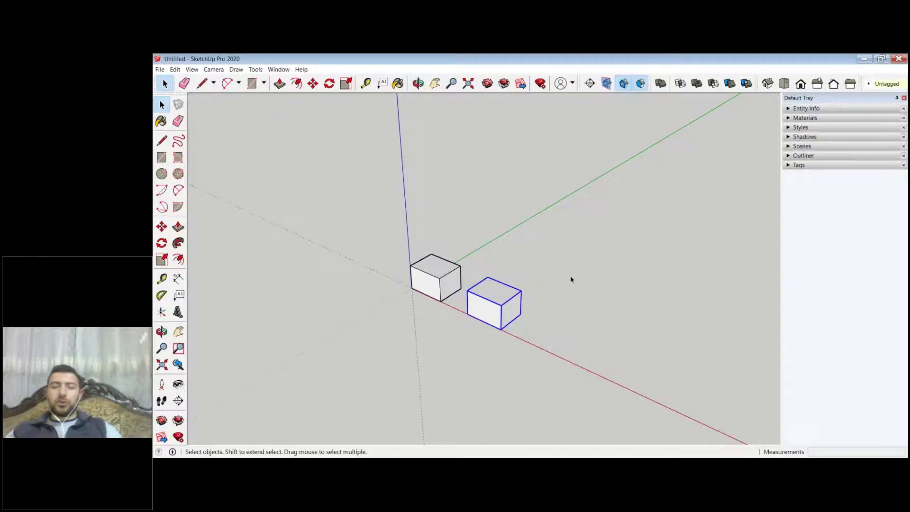
{"action": "left_click", "coordinate": [582, 231]}
{"action": "left_click_drag", "start_coordinate": [591, 191], "coordinate": [386, 362]}
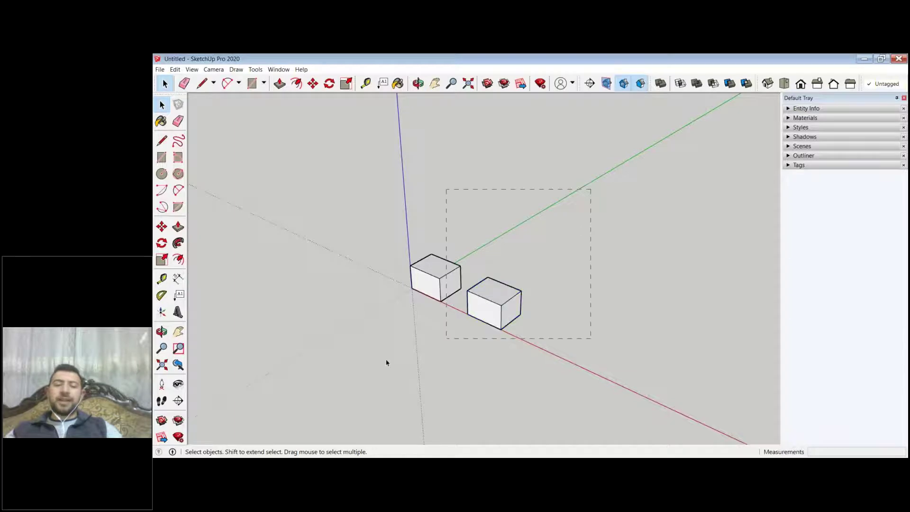
{"action": "left_click", "coordinate": [313, 84]}
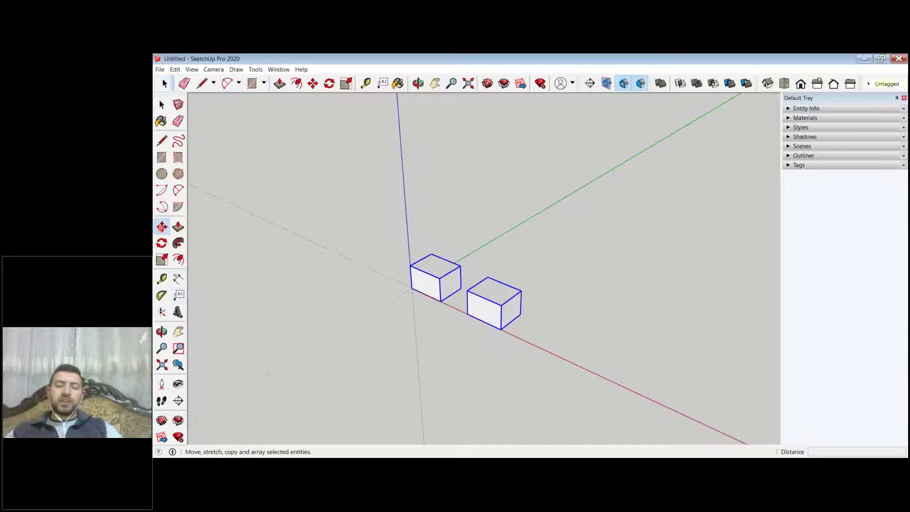
{"action": "left_click", "coordinate": [315, 386]}
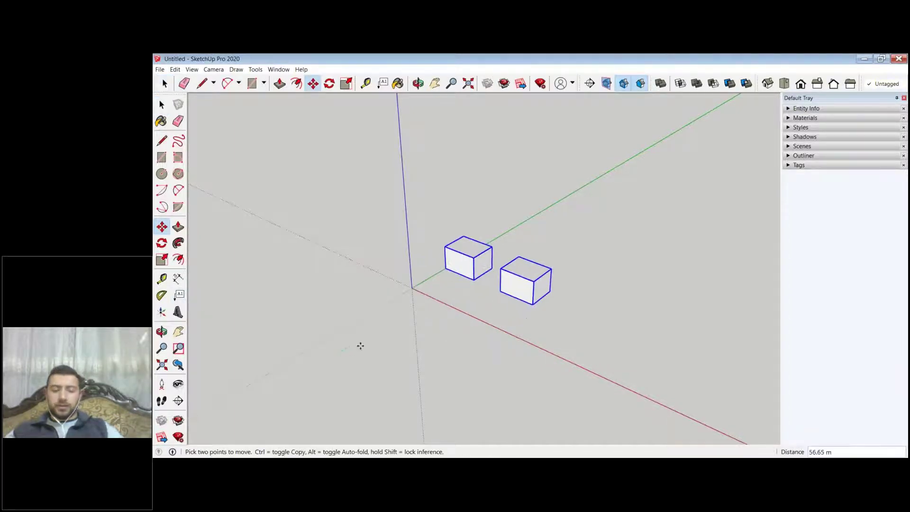
{"action": "key", "text": "ctrl"}
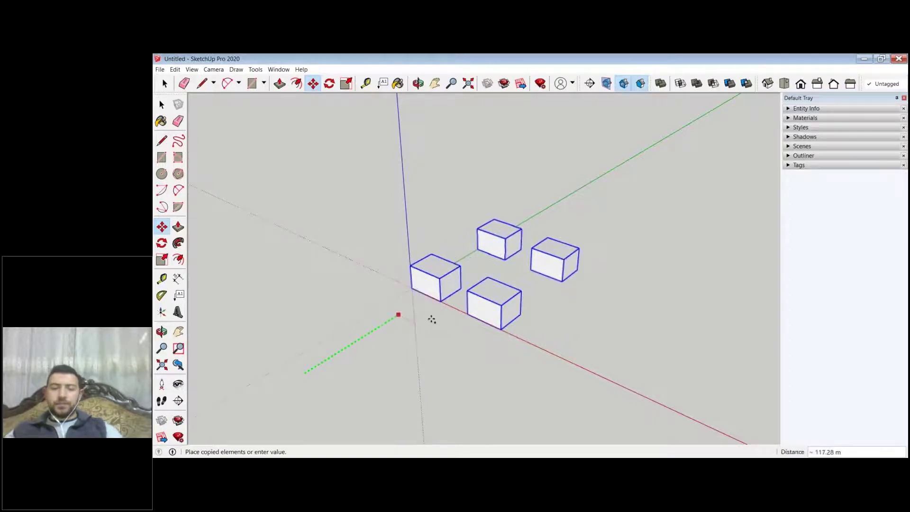
{"action": "left_click", "coordinate": [409, 307]}
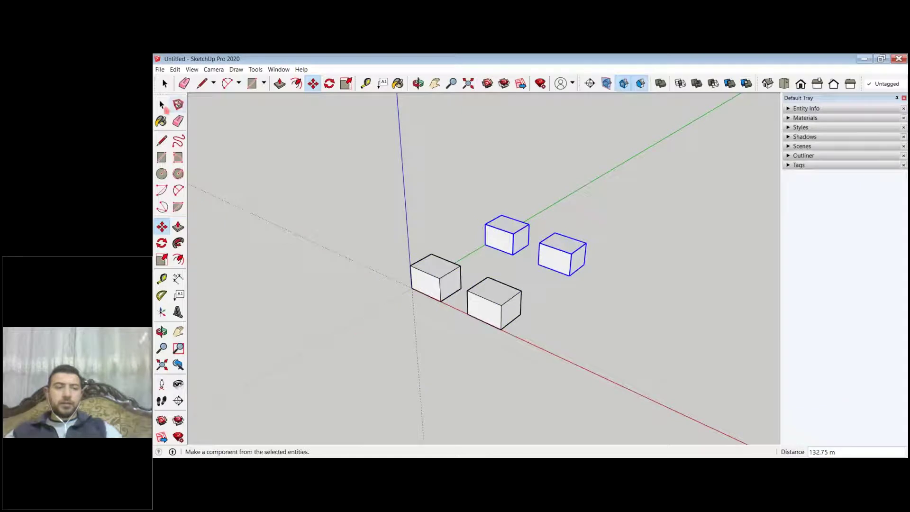
Step: Click each of the four boxes in turn to confirm each selects as one object
{"action": "key", "text": "space"}
{"action": "left_click", "coordinate": [472, 252]}
{"action": "left_click", "coordinate": [498, 240]}
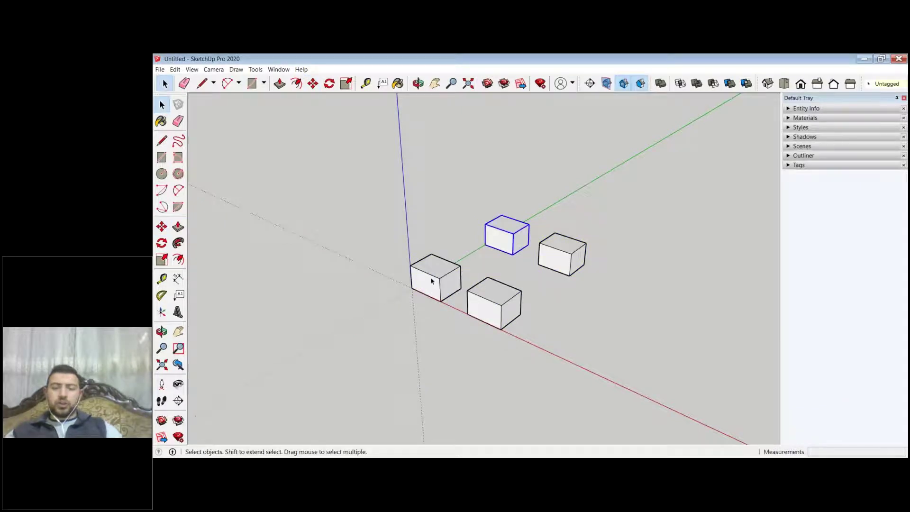
{"action": "left_click", "coordinate": [432, 279]}
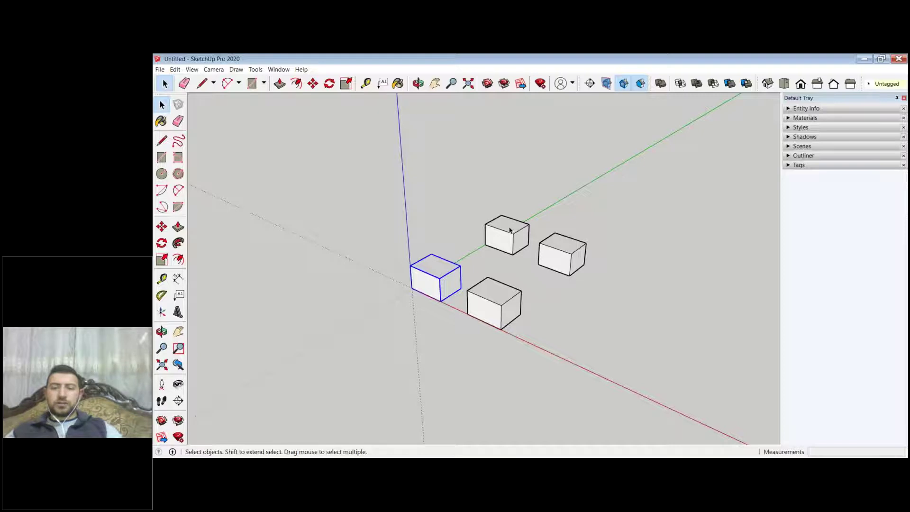
{"action": "left_click", "coordinate": [795, 268]}
{"action": "left_click", "coordinate": [504, 237]}
{"action": "left_click", "coordinate": [441, 271]}
{"action": "left_click", "coordinate": [496, 299]}
{"action": "left_click", "coordinate": [559, 261]}
{"action": "left_click", "coordinate": [499, 300]}
{"action": "left_click", "coordinate": [583, 254]}
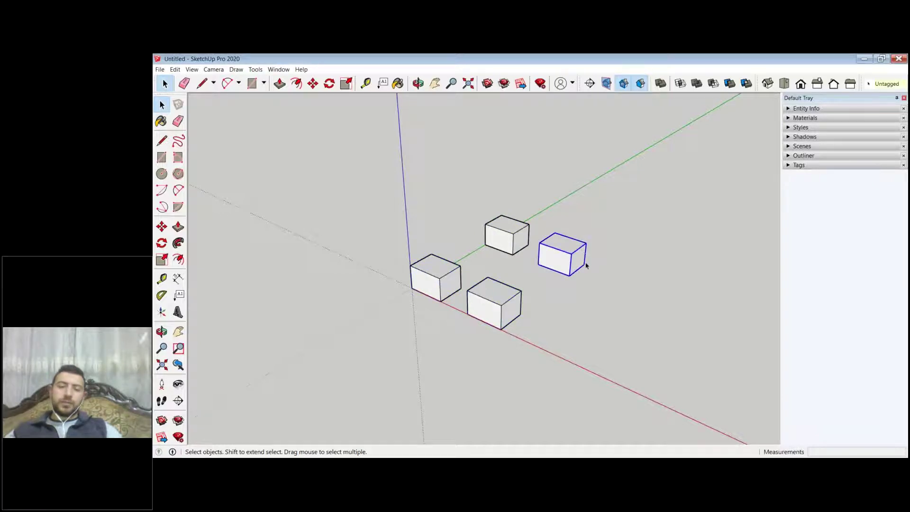
{"action": "left_click", "coordinate": [519, 288]}
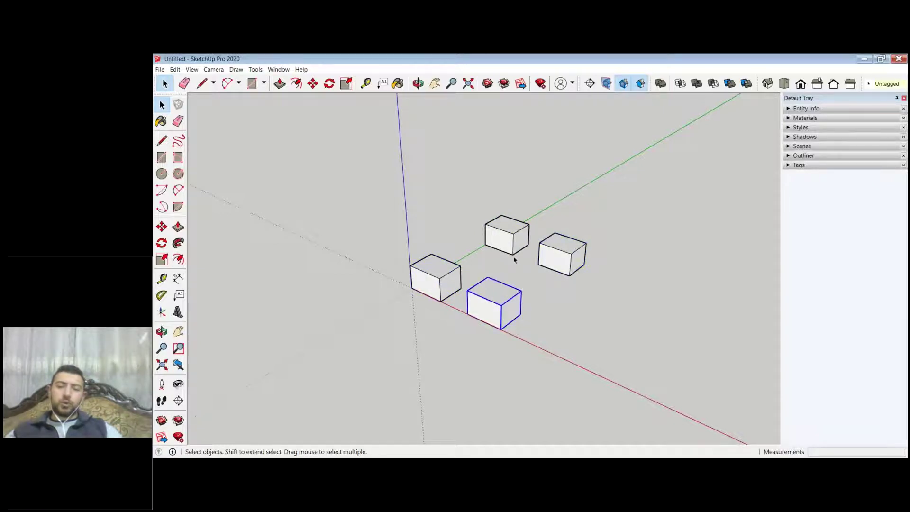
{"action": "left_click", "coordinate": [508, 238]}
{"action": "left_click", "coordinate": [451, 280]}
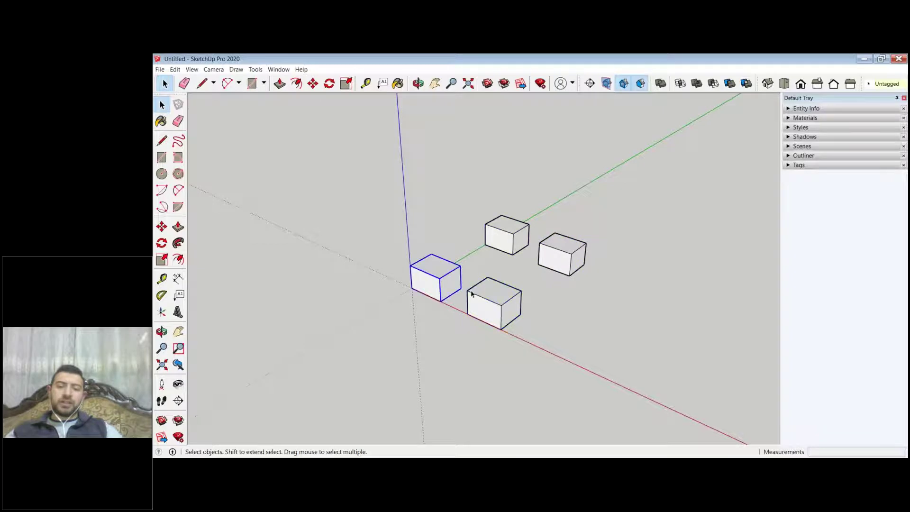
{"action": "left_click", "coordinate": [547, 288]}
Step: Zoom in and recheck the right, front, origin and back boxes, then deselect
{"action": "scroll", "coordinate": [602, 256], "scroll_direction": "up", "scroll_amount": 2}
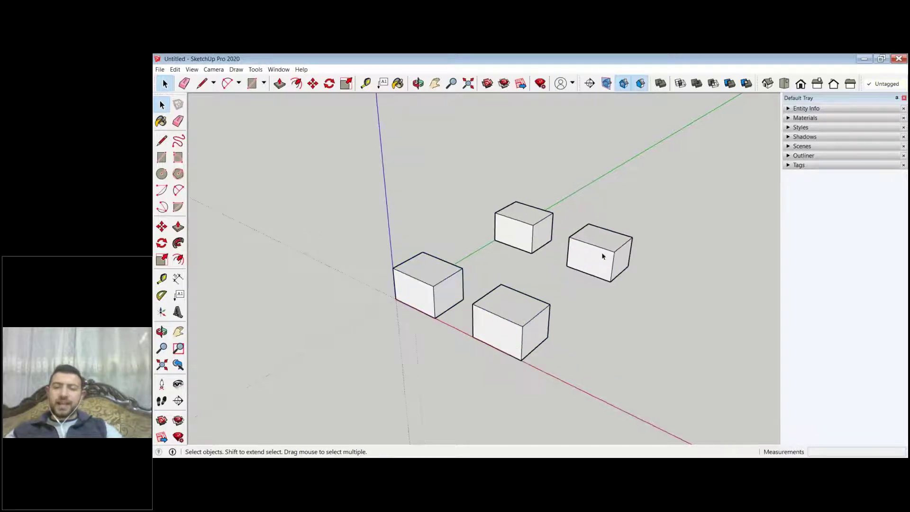
{"action": "left_click", "coordinate": [602, 256]}
{"action": "left_click", "coordinate": [500, 303]}
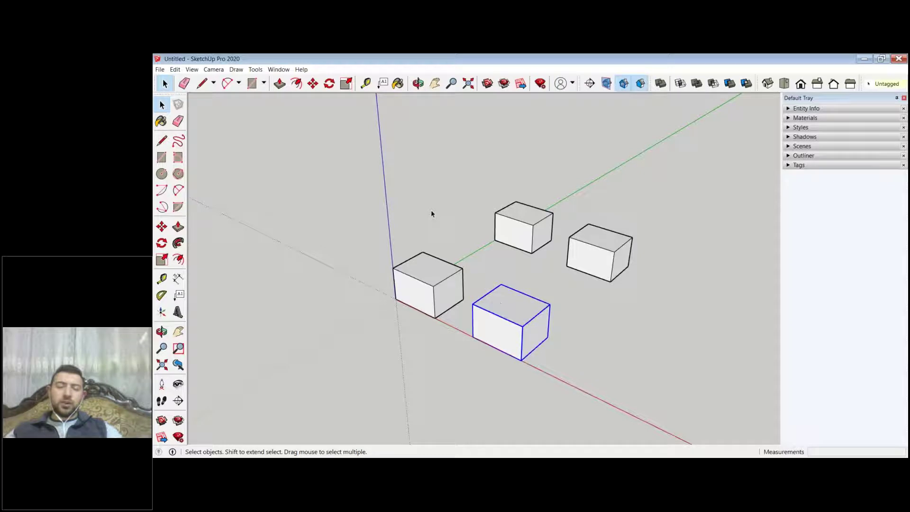
{"action": "left_click", "coordinate": [436, 265]}
{"action": "left_click", "coordinate": [520, 207]}
{"action": "left_click", "coordinate": [514, 294]}
{"action": "left_click", "coordinate": [615, 226]}
{"action": "left_click", "coordinate": [602, 244]}
{"action": "left_click", "coordinate": [507, 264]}
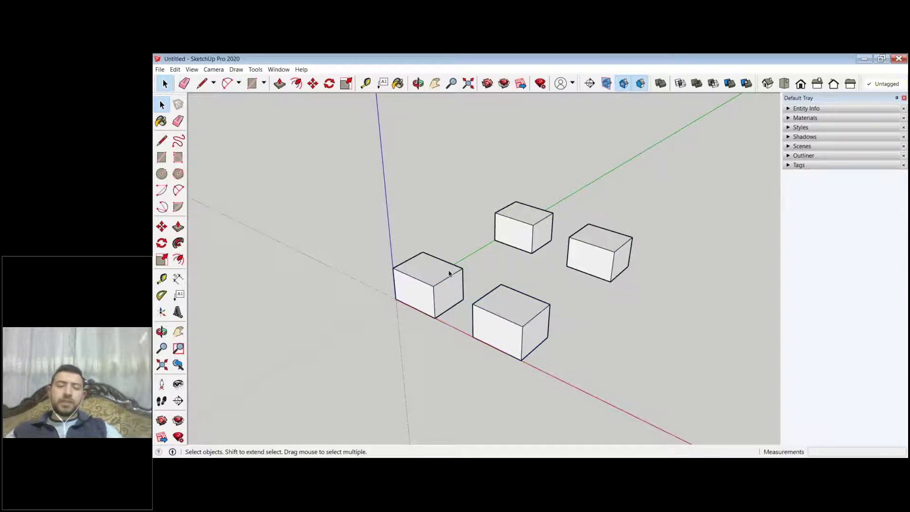
{"action": "scroll", "coordinate": [416, 286], "scroll_direction": "up", "scroll_amount": 4}
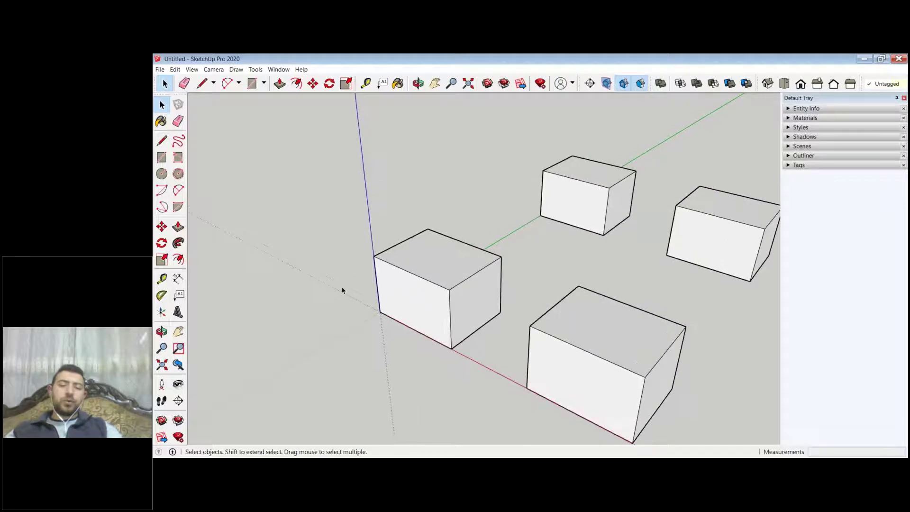
Step: Inside the origin component, draw a rectangle on its front face and push it in 2.88 m
{"action": "double_click", "coordinate": [411, 288]}
{"action": "scroll", "coordinate": [343, 289], "scroll_direction": "up", "scroll_amount": 1}
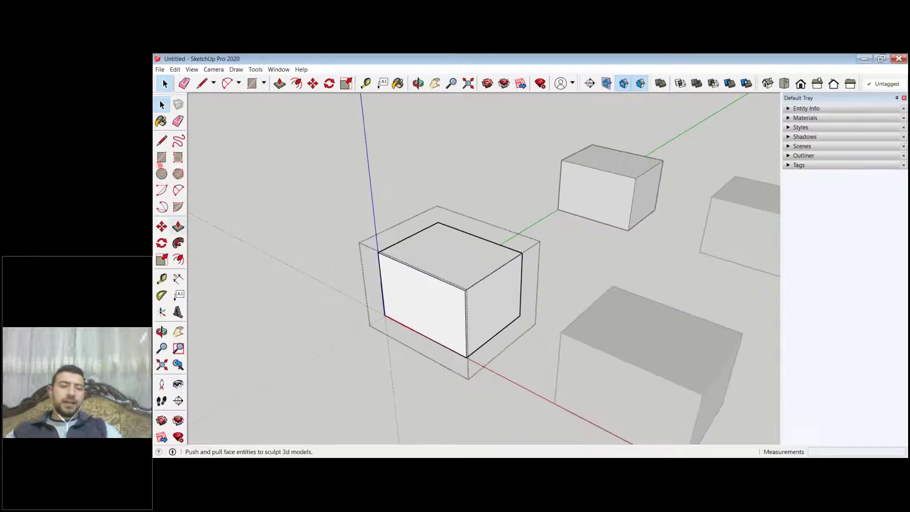
{"action": "key", "text": "r"}
{"action": "left_click", "coordinate": [401, 284]}
{"action": "left_click", "coordinate": [438, 322]}
{"action": "key", "text": "p"}
{"action": "key", "text": "r"}
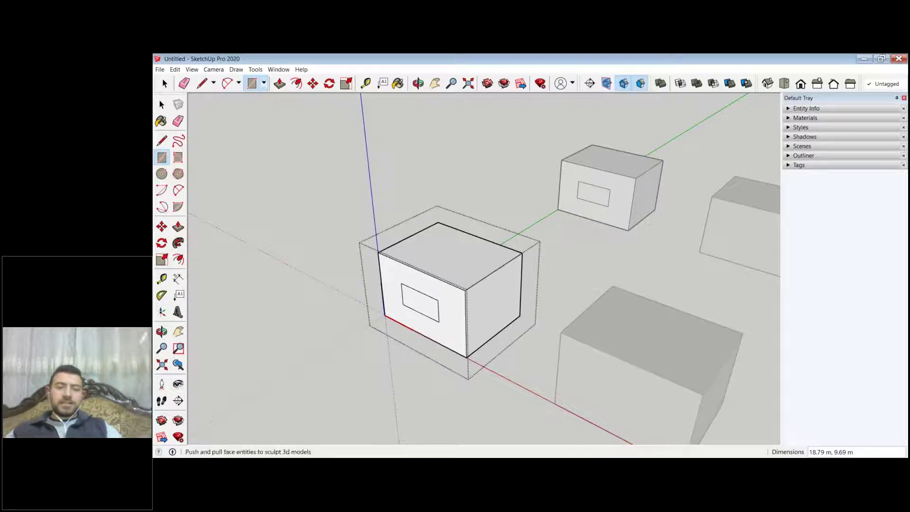
{"action": "left_click", "coordinate": [178, 227]}
{"action": "left_click", "coordinate": [422, 311]}
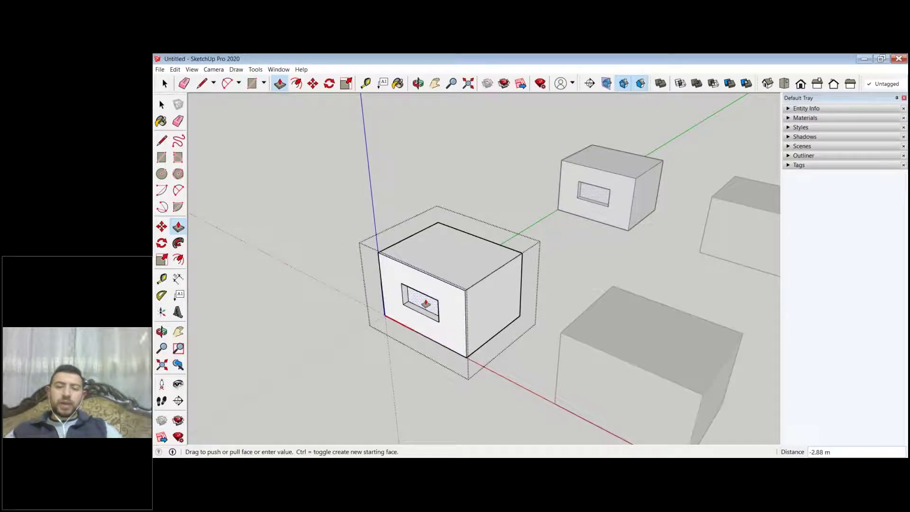
{"action": "left_click", "coordinate": [425, 303]}
Step: Exit the component edit and zoom to see the opening repeated on its copy
{"action": "left_click", "coordinate": [162, 105]}
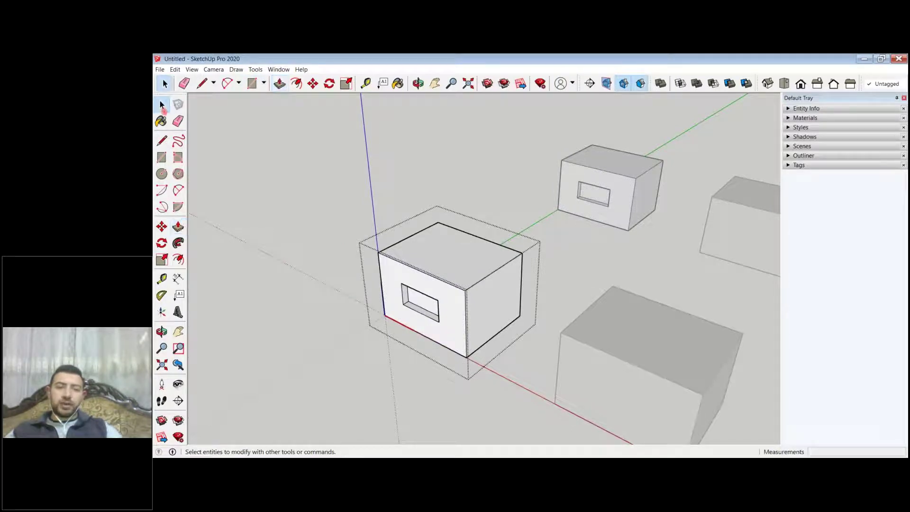
{"action": "left_click", "coordinate": [363, 335]}
{"action": "scroll", "coordinate": [388, 313], "scroll_direction": "down", "scroll_amount": 3}
{"action": "scroll", "coordinate": [502, 247], "scroll_direction": "up", "scroll_amount": 3}
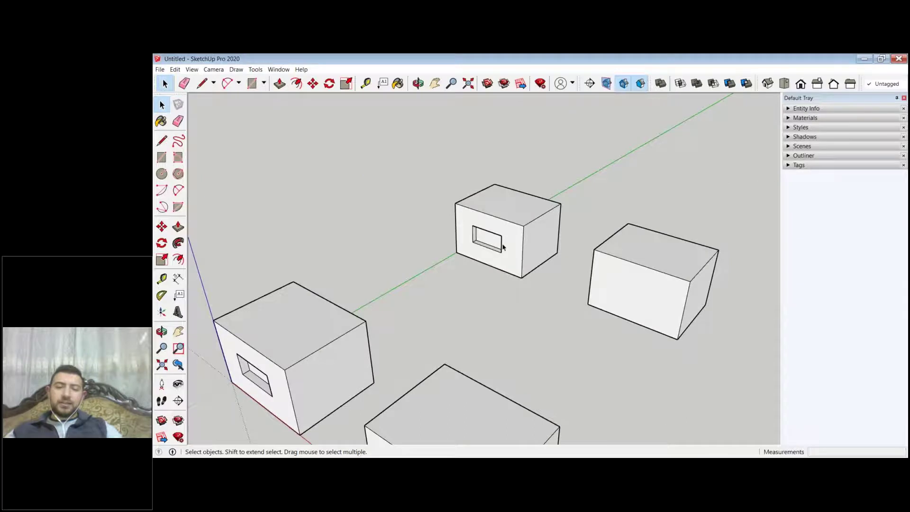
{"action": "scroll", "coordinate": [503, 247], "scroll_direction": "down", "scroll_amount": 4}
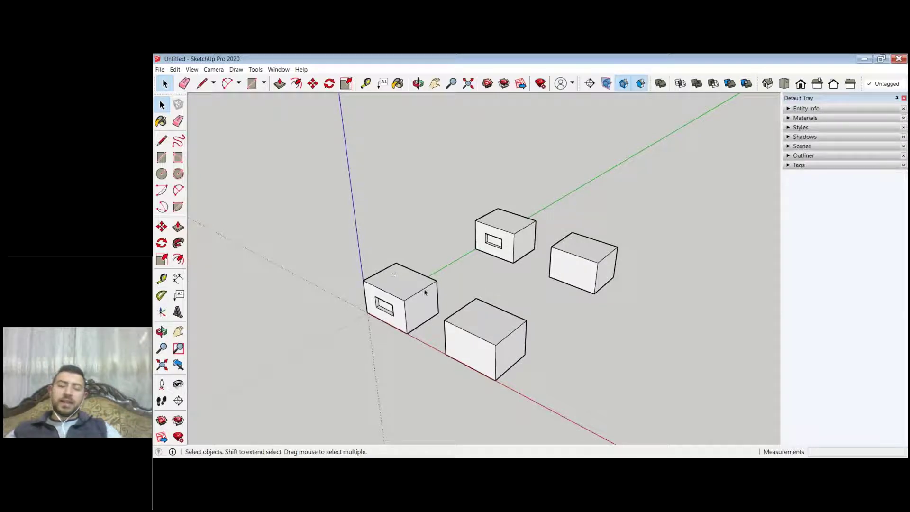
{"action": "scroll", "coordinate": [425, 292], "scroll_direction": "up", "scroll_amount": 2}
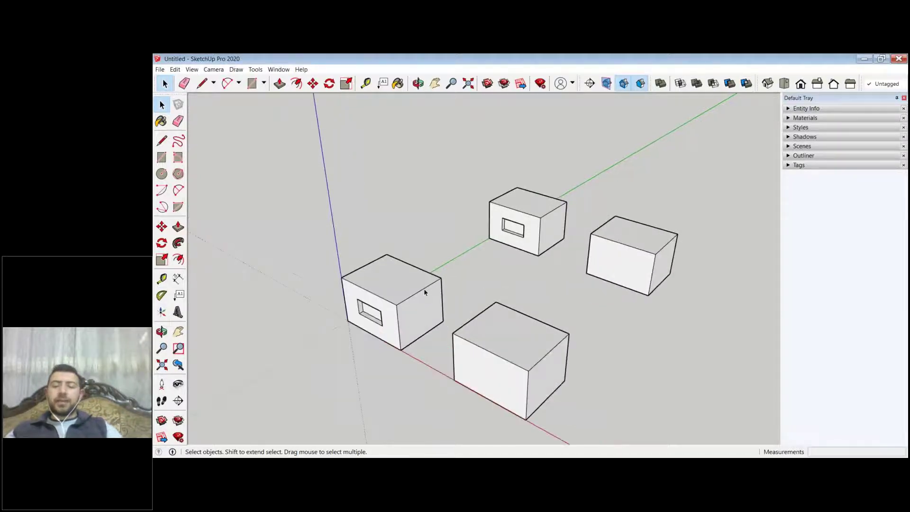
Step: Inside the front group box, draw a rectangle on its face and pull it out 14.86 m
{"action": "double_click", "coordinate": [497, 371]}
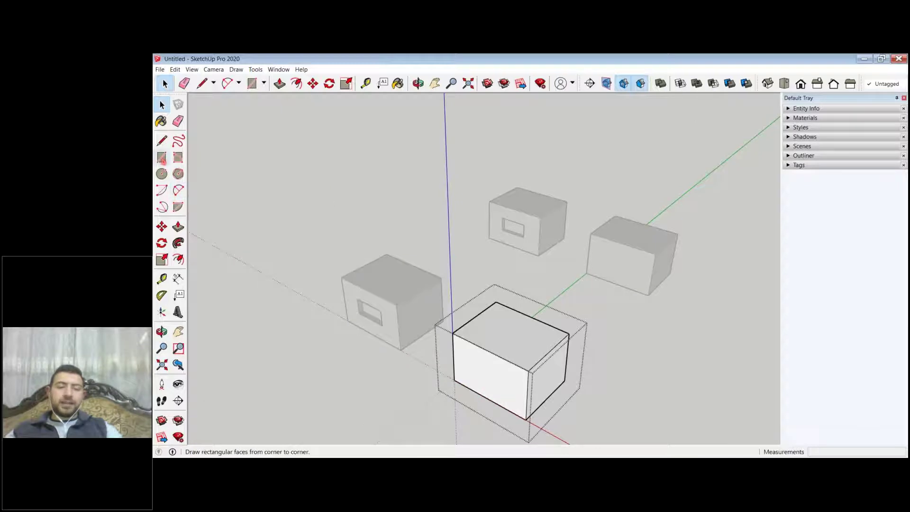
{"action": "left_click", "coordinate": [162, 157]}
{"action": "left_click", "coordinate": [472, 365]}
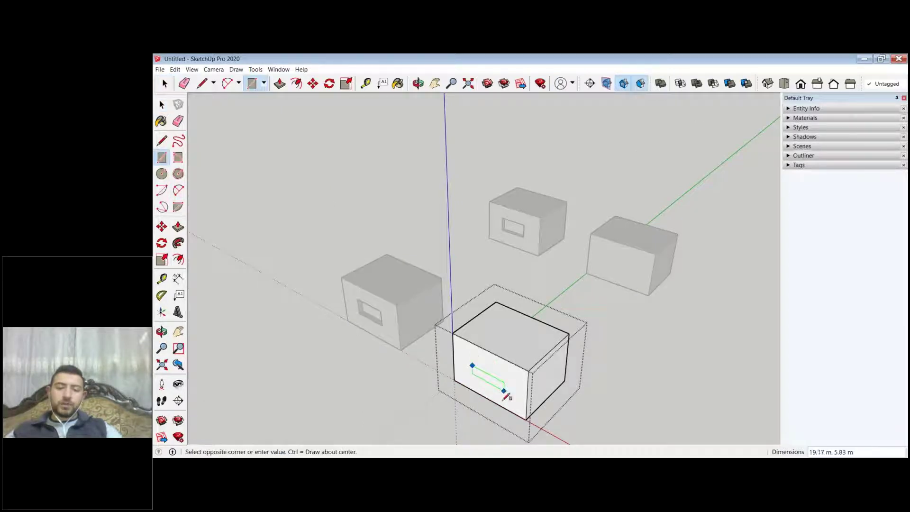
{"action": "left_click", "coordinate": [506, 393]}
{"action": "key", "text": "p"}
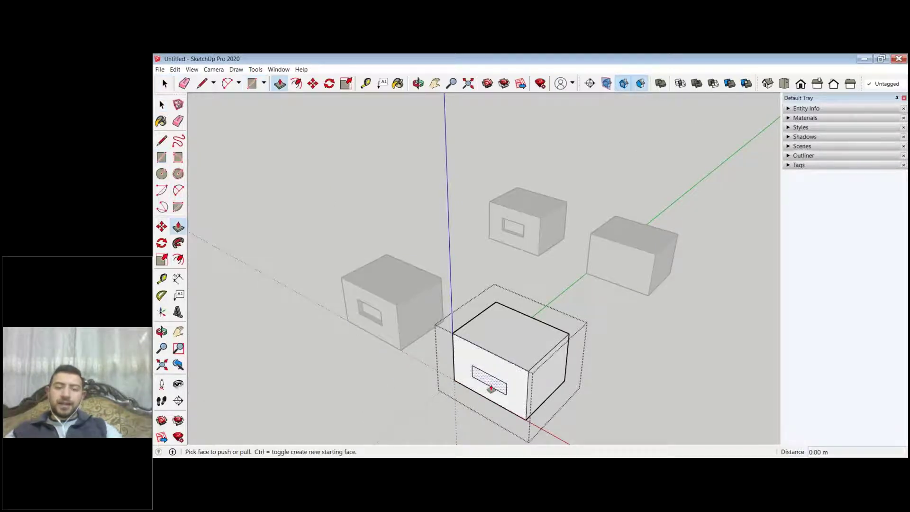
{"action": "left_click", "coordinate": [493, 386]}
{"action": "left_click", "coordinate": [491, 381]}
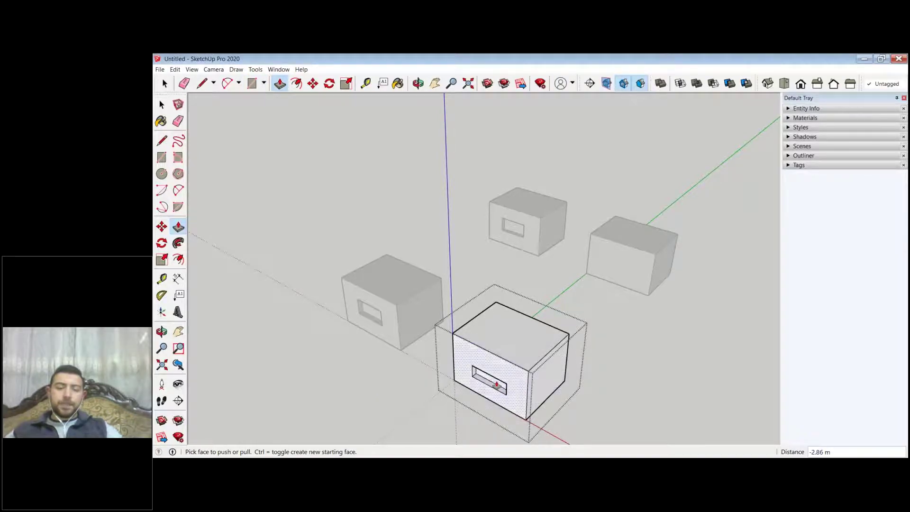
{"action": "left_click", "coordinate": [496, 383]}
{"action": "left_click", "coordinate": [467, 399]}
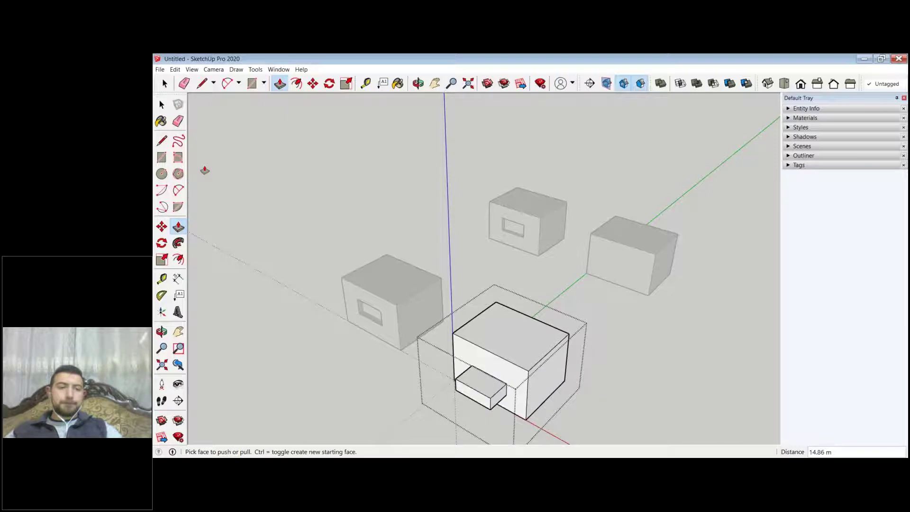
Step: Exit the group edit and select the front box with its protruding block
{"action": "left_click", "coordinate": [162, 105]}
{"action": "left_click", "coordinate": [162, 104]}
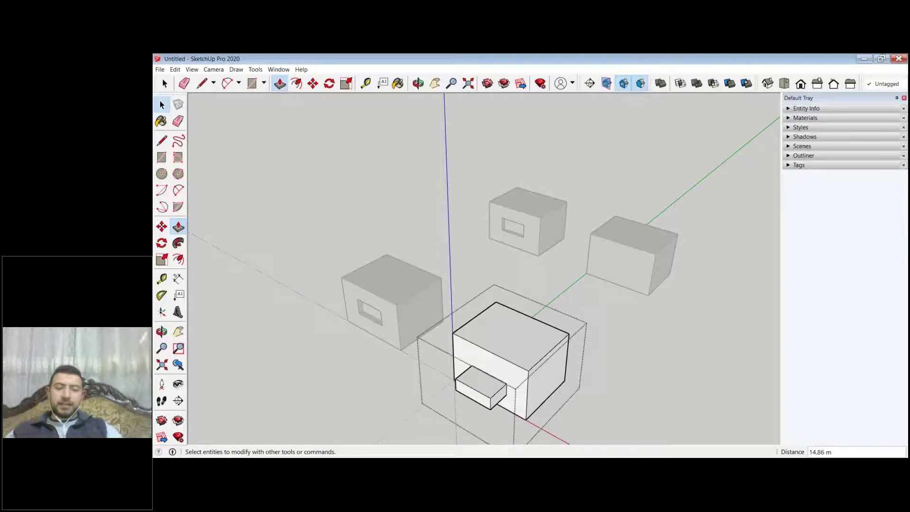
{"action": "left_click", "coordinate": [407, 228]}
{"action": "scroll", "coordinate": [527, 339], "scroll_direction": "down", "scroll_amount": 2}
{"action": "left_click", "coordinate": [524, 353]}
{"action": "scroll", "coordinate": [588, 296], "scroll_direction": "up", "scroll_amount": 1}
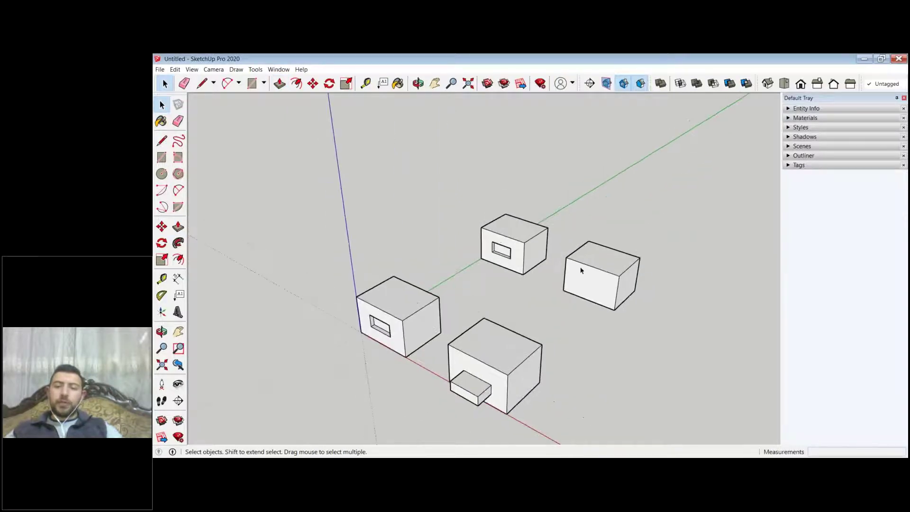
Step: Click the right, back and origin boxes in turn to check their selections
{"action": "left_click", "coordinate": [611, 279]}
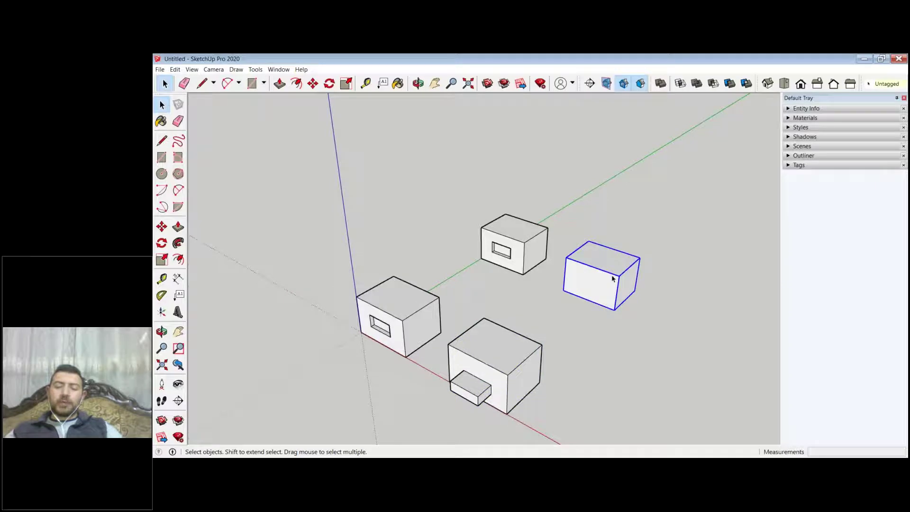
{"action": "left_click", "coordinate": [495, 246]}
{"action": "left_click", "coordinate": [402, 315]}
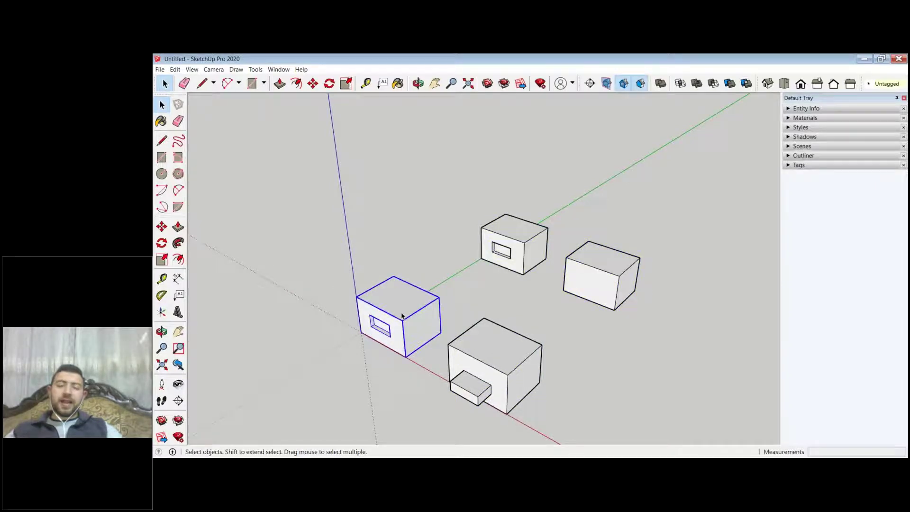
{"action": "scroll", "coordinate": [417, 322], "scroll_direction": "up", "scroll_amount": 2}
Step: In the origin component, pull a small rectangle on its right face out into a short block
{"action": "double_click", "coordinate": [432, 328]}
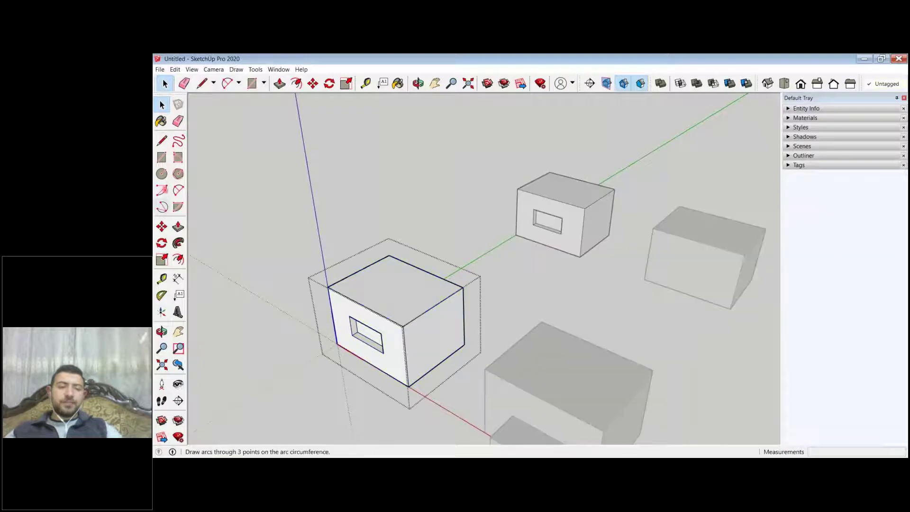
{"action": "key", "text": "r"}
{"action": "left_click", "coordinate": [446, 318]}
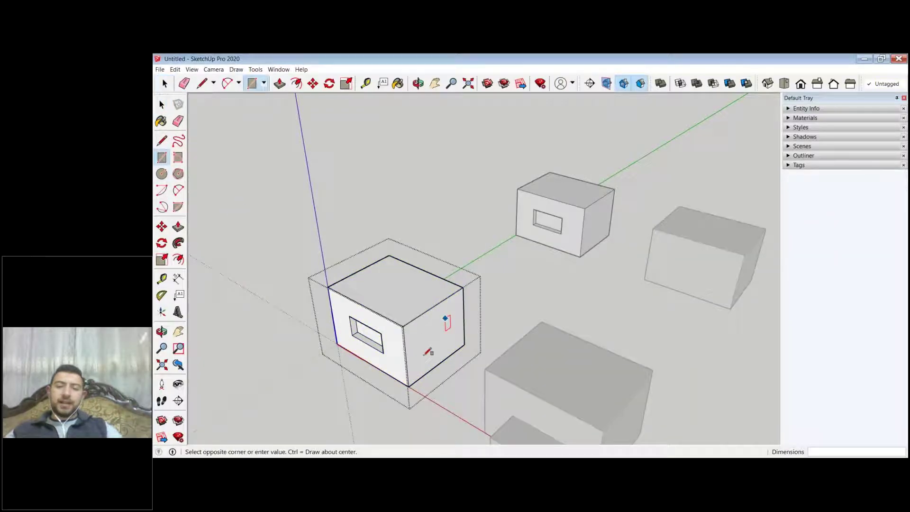
{"action": "key", "text": "p"}
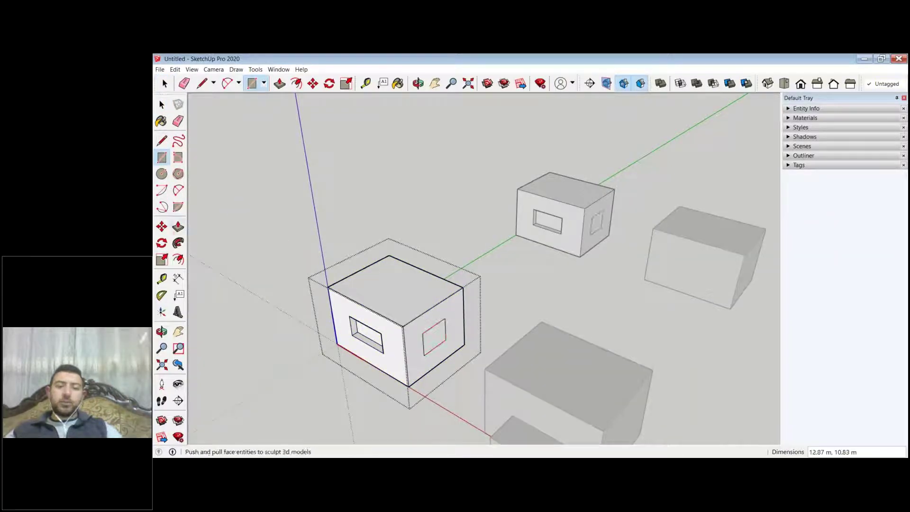
{"action": "left_click", "coordinate": [433, 339]}
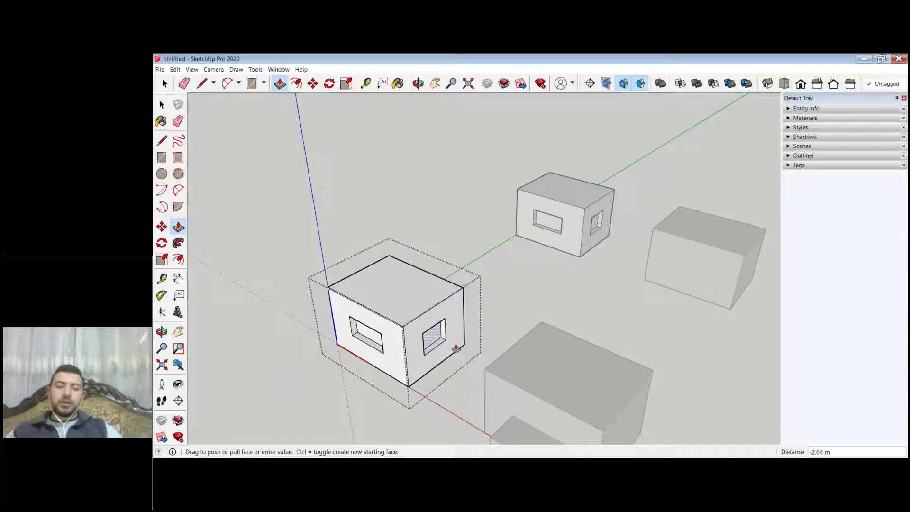
{"action": "left_click", "coordinate": [161, 104]}
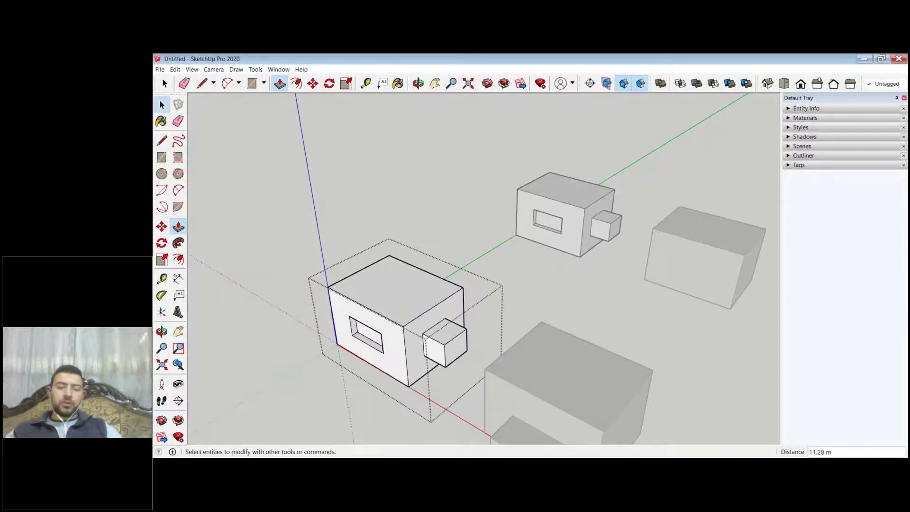
{"action": "left_click", "coordinate": [515, 307]}
{"action": "scroll", "coordinate": [553, 302], "scroll_direction": "down", "scroll_amount": 5}
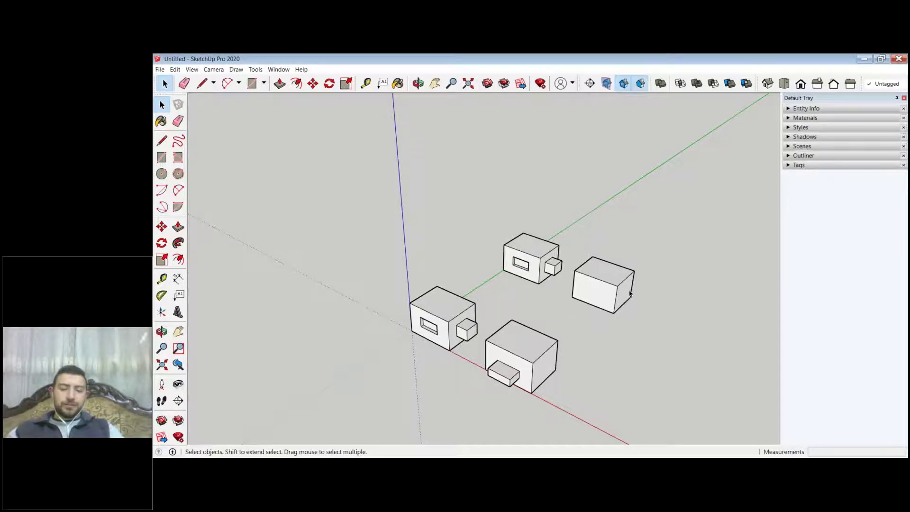
Step: Delete the front-right, right-back and back-left boxes, leaving one windowed box
{"action": "middle_click_drag", "start_coordinate": [631, 294], "coordinate": [675, 277]}
{"action": "left_click", "coordinate": [571, 323]}
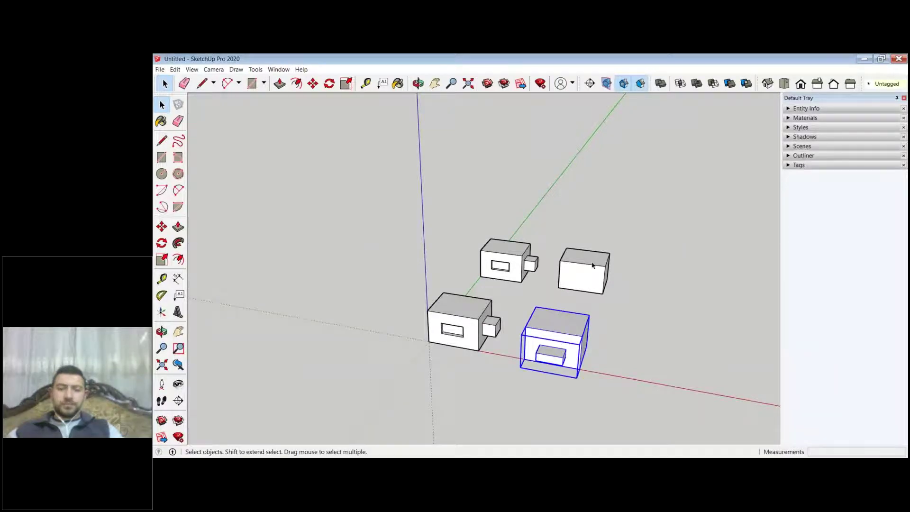
{"action": "left_click", "coordinate": [593, 265], "text": "shift"}
{"action": "left_click", "coordinate": [504, 249], "text": "shift"}
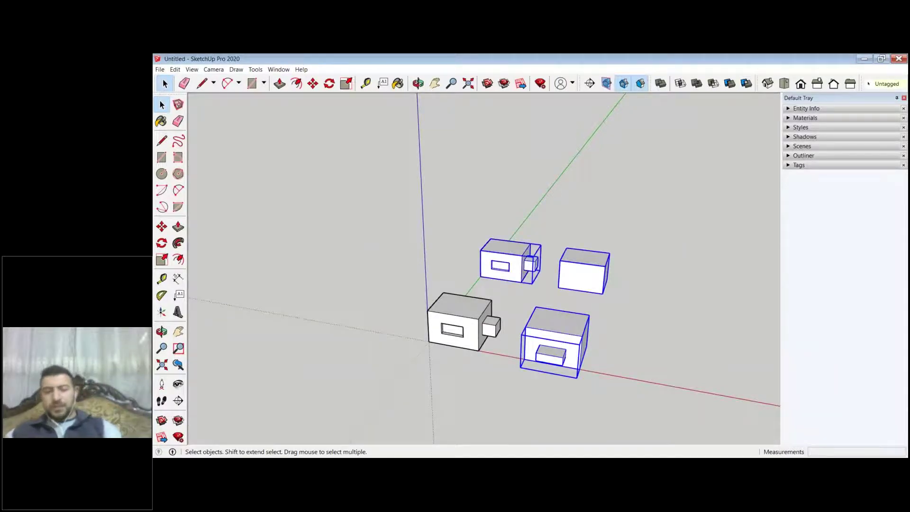
{"action": "key", "text": "Delete"}
{"action": "scroll", "coordinate": [628, 313], "scroll_direction": "down", "scroll_amount": 2}
{"action": "scroll", "coordinate": [629, 316], "scroll_direction": "up", "scroll_amount": 3}
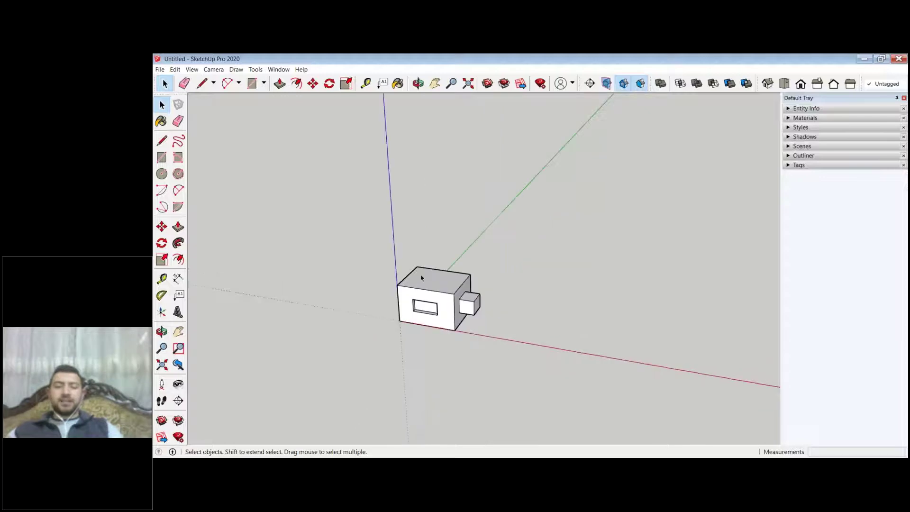
Step: Copy the remaining box 100 along the red axis
{"action": "key", "text": "ctrl+a"}
{"action": "key", "text": "m"}
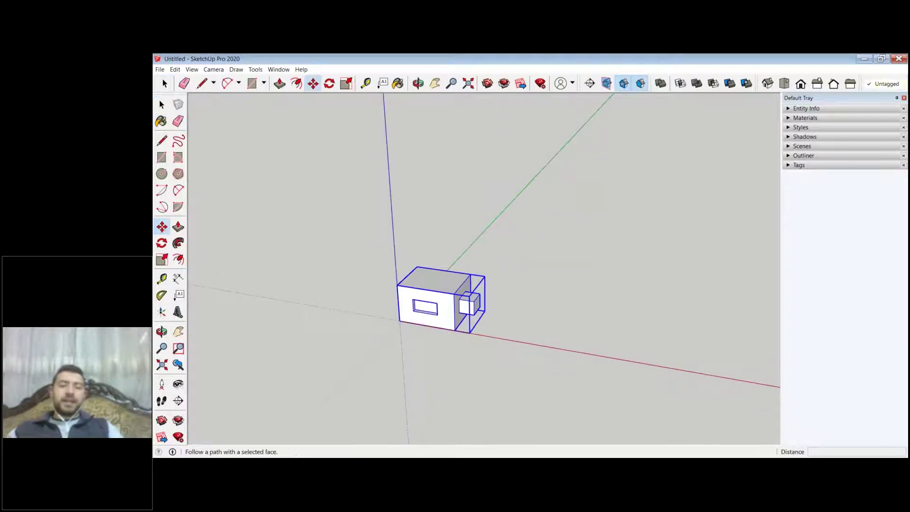
{"action": "left_click", "coordinate": [421, 354]}
{"action": "key", "text": "ctrl"}
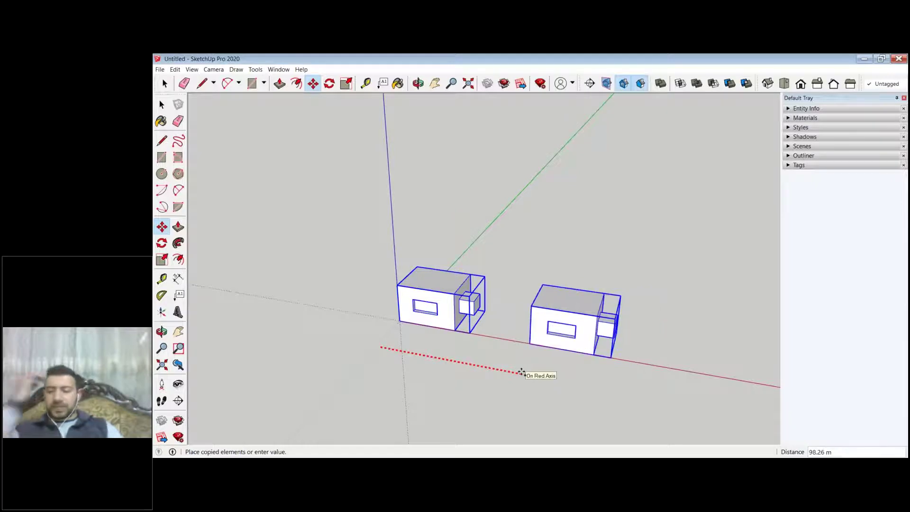
{"action": "type", "text": "100"}
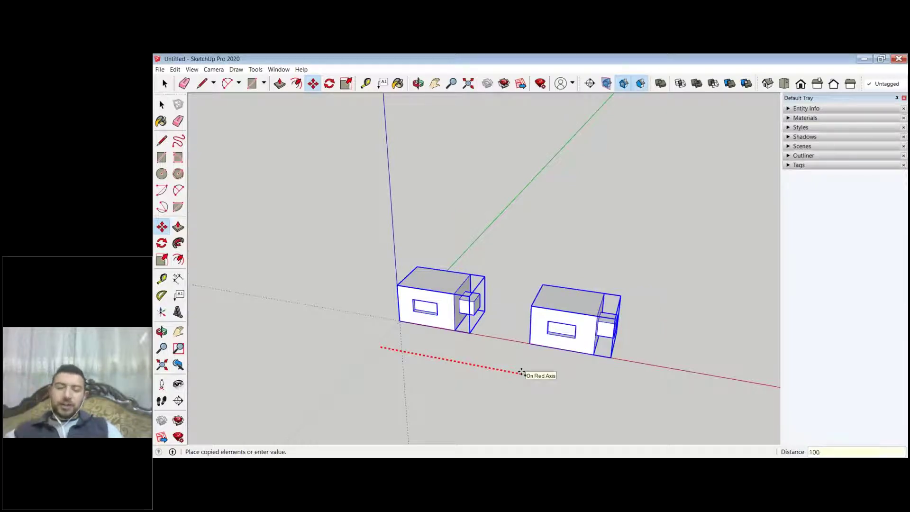
{"action": "key", "text": "Return"}
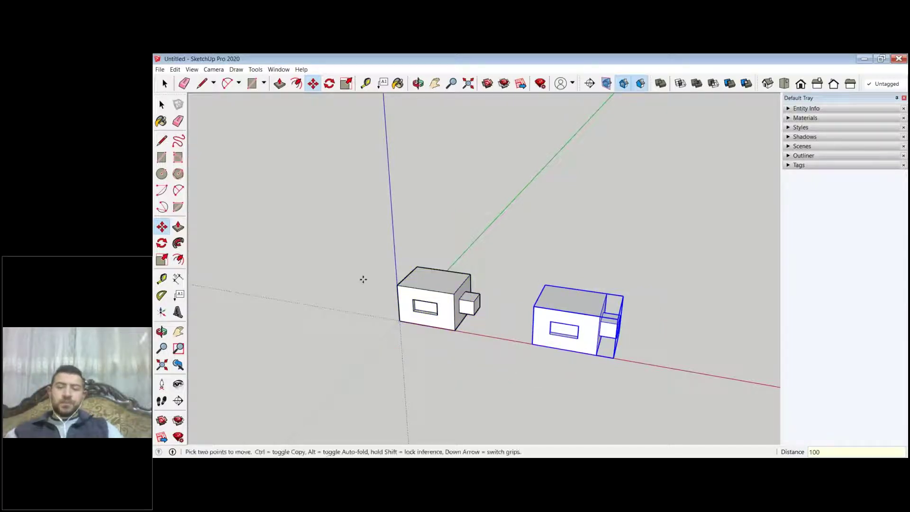
{"action": "scroll", "coordinate": [363, 279], "scroll_direction": "down", "scroll_amount": 3}
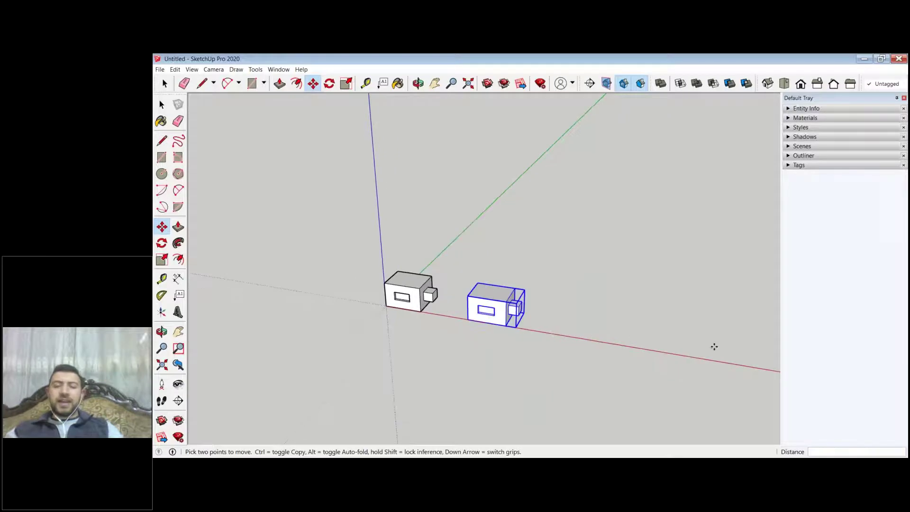
{"action": "scroll", "coordinate": [714, 346], "scroll_direction": "up", "scroll_amount": 2}
{"action": "scroll", "coordinate": [526, 334], "scroll_direction": "down", "scroll_amount": 1}
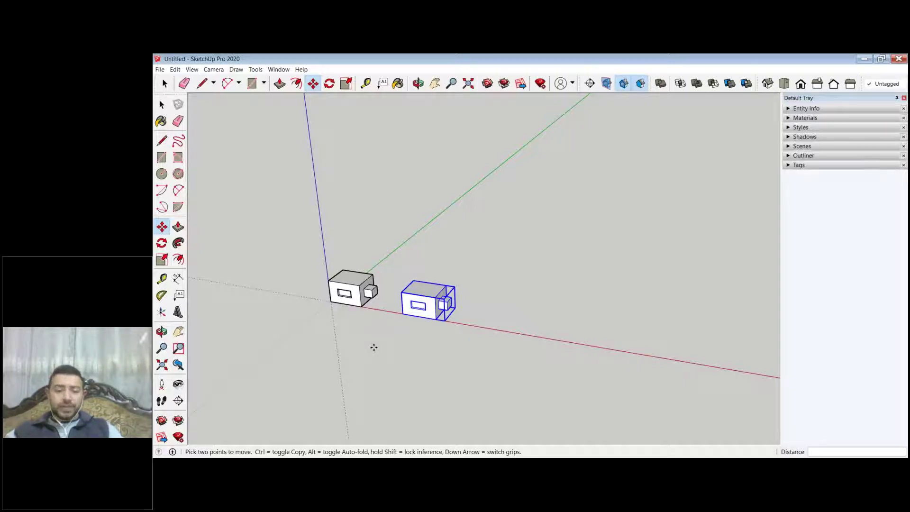
Step: Try x3, x5 and x10 arrays along red, then settle back on a single copy (x1)
{"action": "type", "text": "x"}
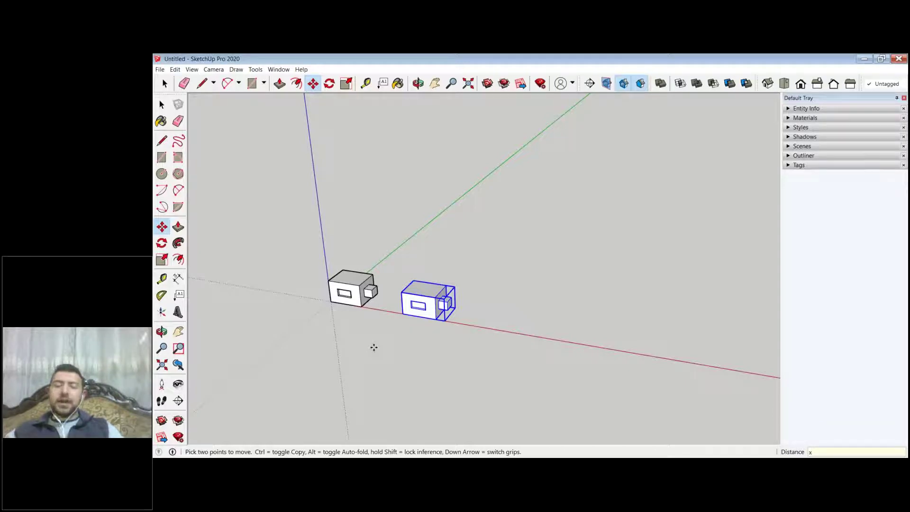
{"action": "type", "text": "3"}
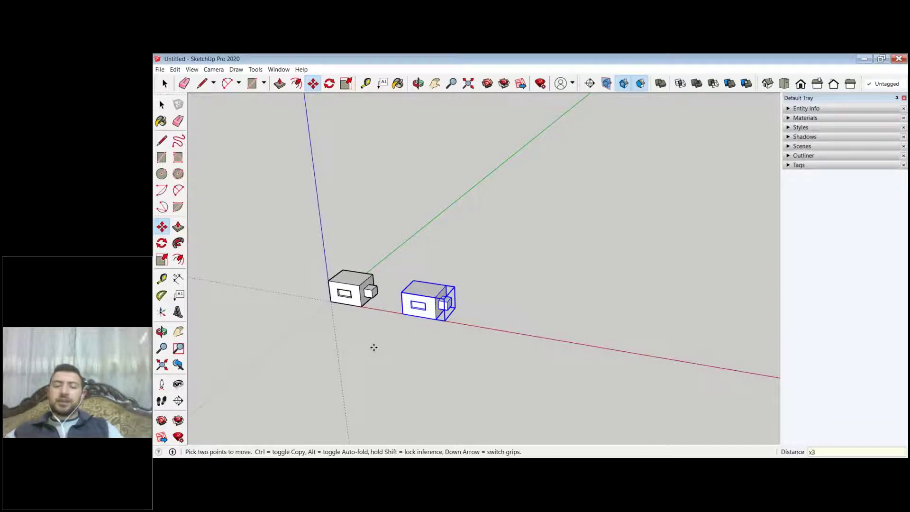
{"action": "key", "text": "Return"}
{"action": "key", "text": "ctrl+t"}
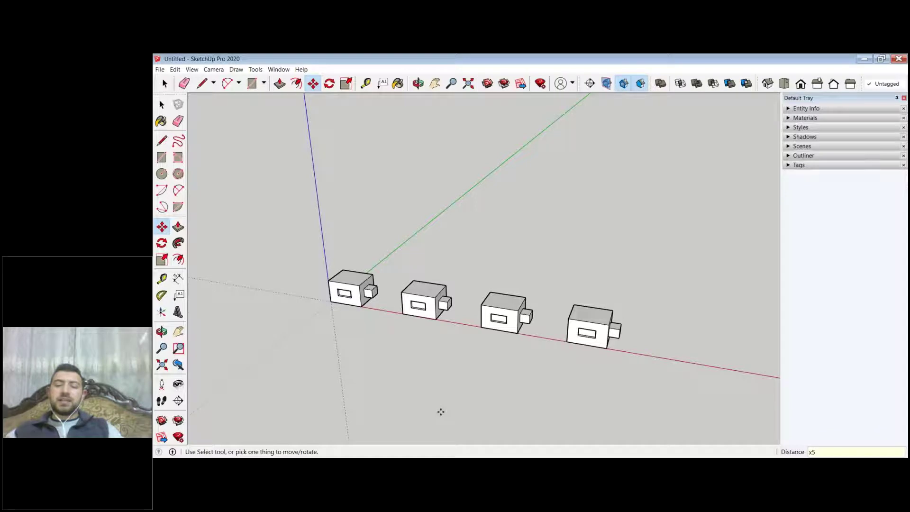
{"action": "key", "text": "Return"}
{"action": "scroll", "coordinate": [401, 370], "scroll_direction": "down", "scroll_amount": 1}
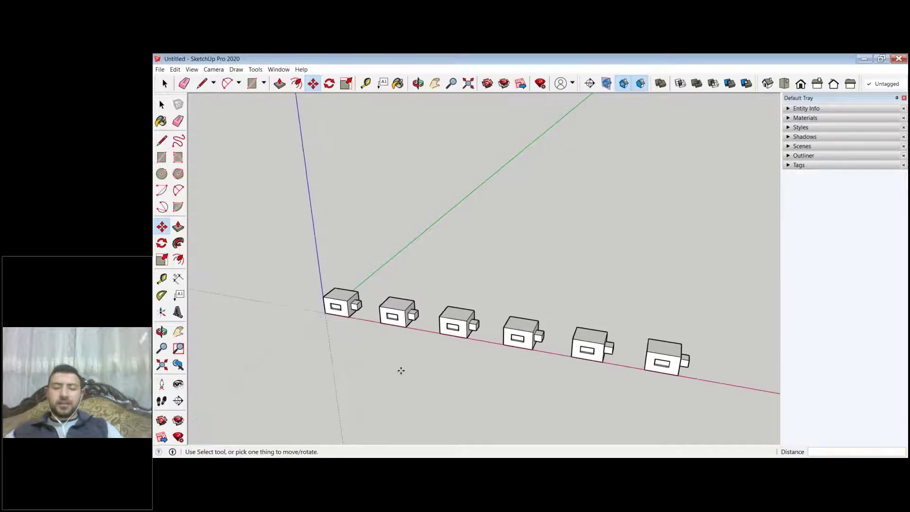
{"action": "type", "text": "x10"}
{"action": "key", "text": "Return"}
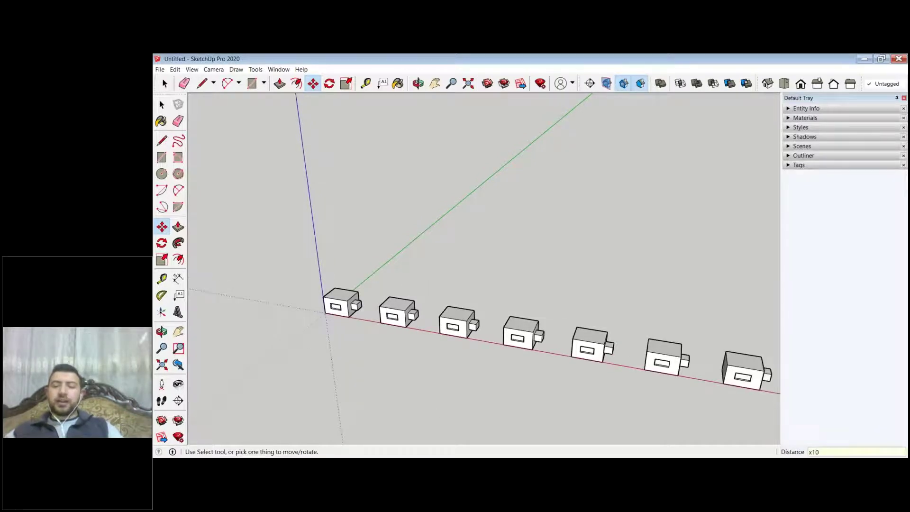
{"action": "scroll", "coordinate": [252, 330], "scroll_direction": "down", "scroll_amount": 3}
{"action": "type", "text": "x1"}
{"action": "key", "text": "Return"}
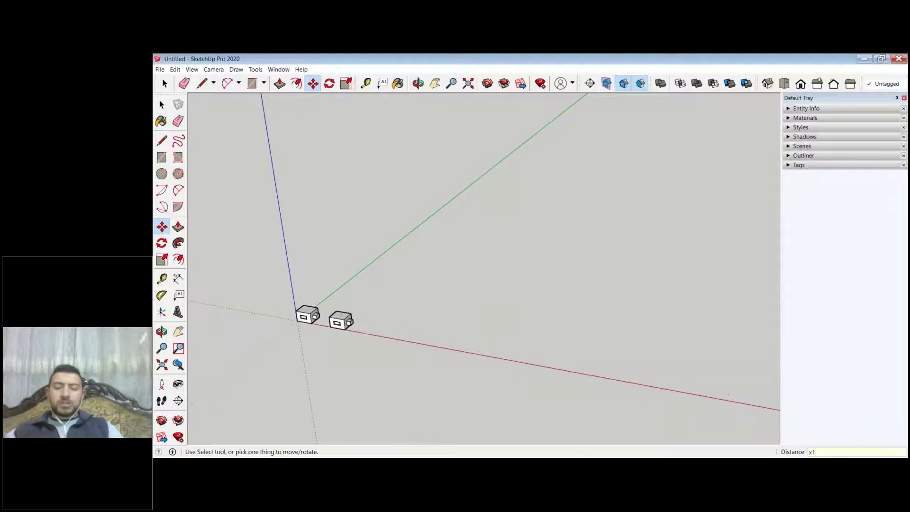
{"action": "scroll", "coordinate": [272, 318], "scroll_direction": "up", "scroll_amount": 3}
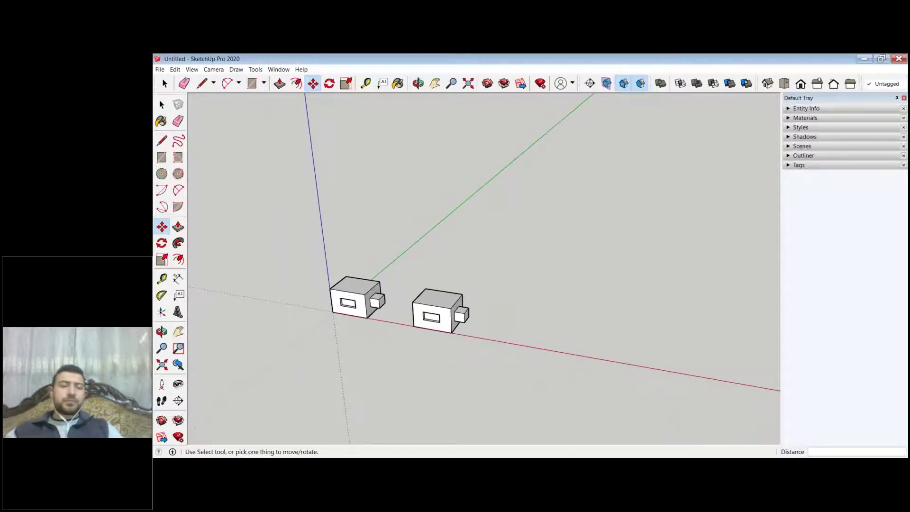
{"action": "key", "text": "space"}
Step: Copy the second box 100 along green, try x5, then reduce the array to x2
{"action": "left_click", "coordinate": [445, 317]}
{"action": "key", "text": "m"}
{"action": "left_click", "coordinate": [505, 384]}
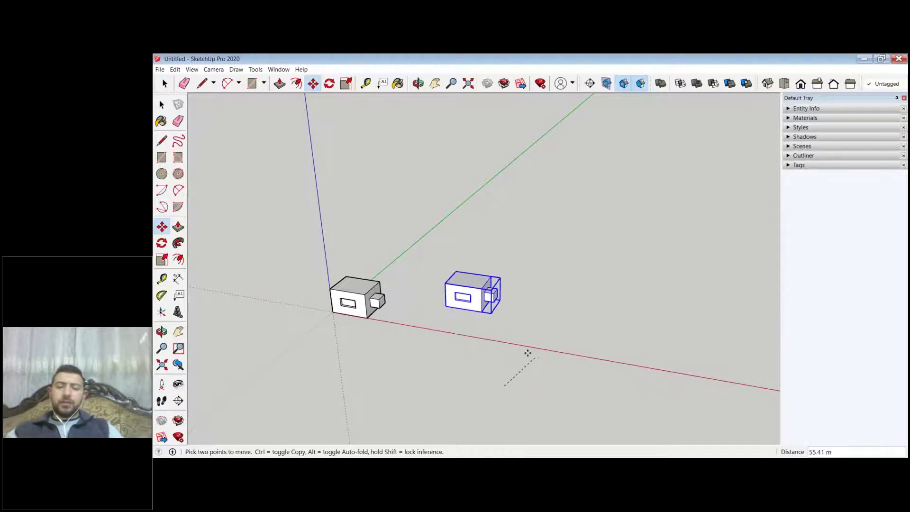
{"action": "key", "text": "ctrl"}
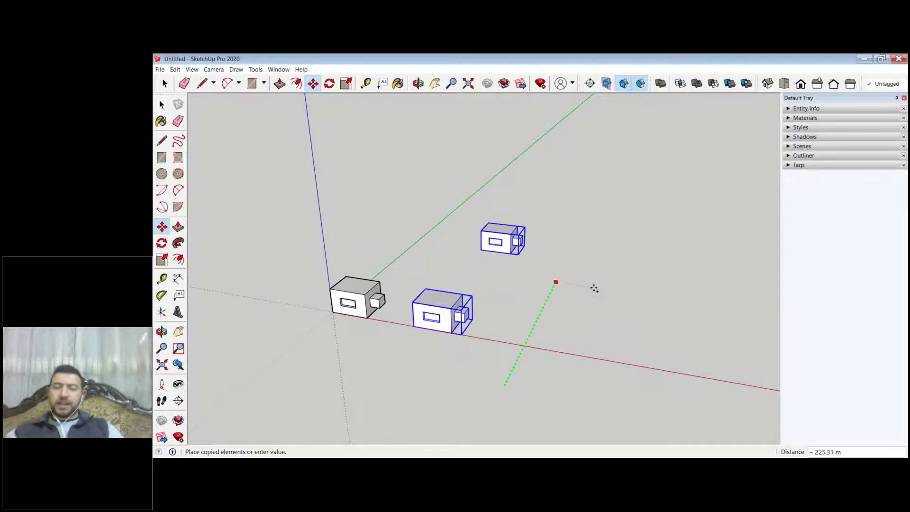
{"action": "type", "text": "10"}
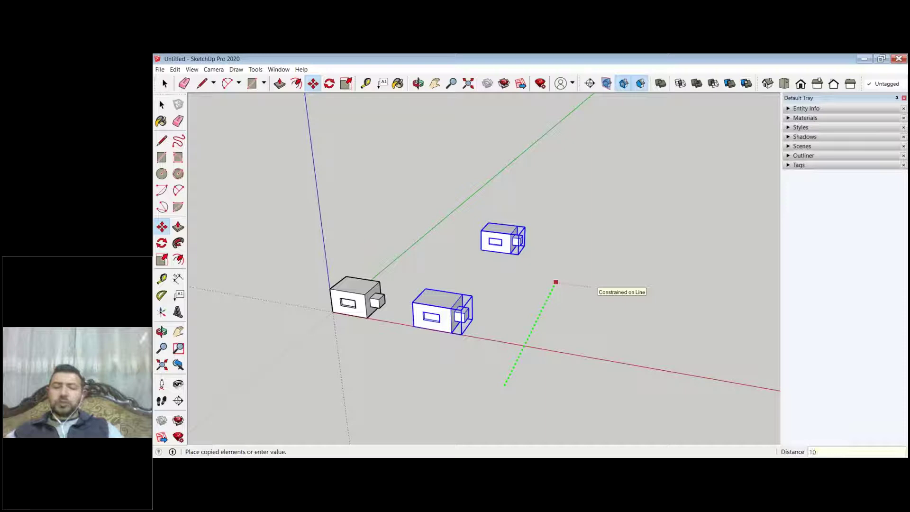
{"action": "type", "text": "0"}
{"action": "key", "text": "Return"}
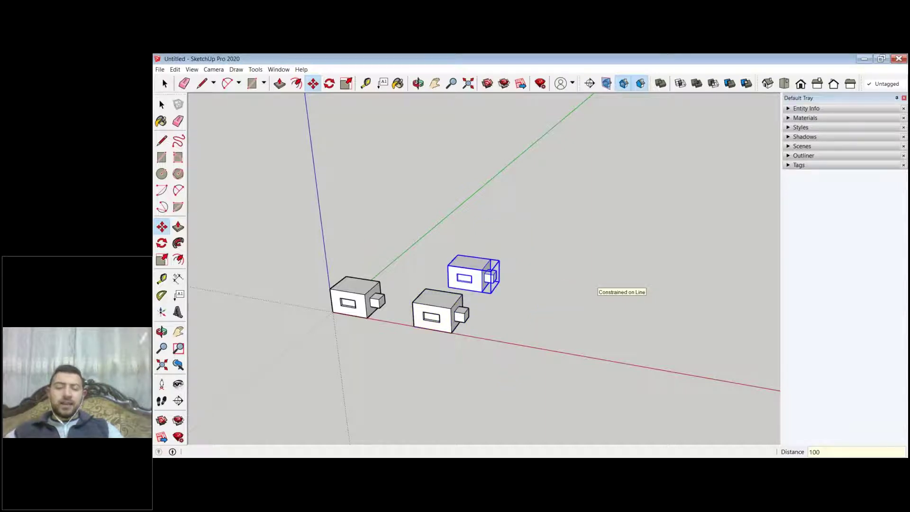
{"action": "type", "text": "x5"}
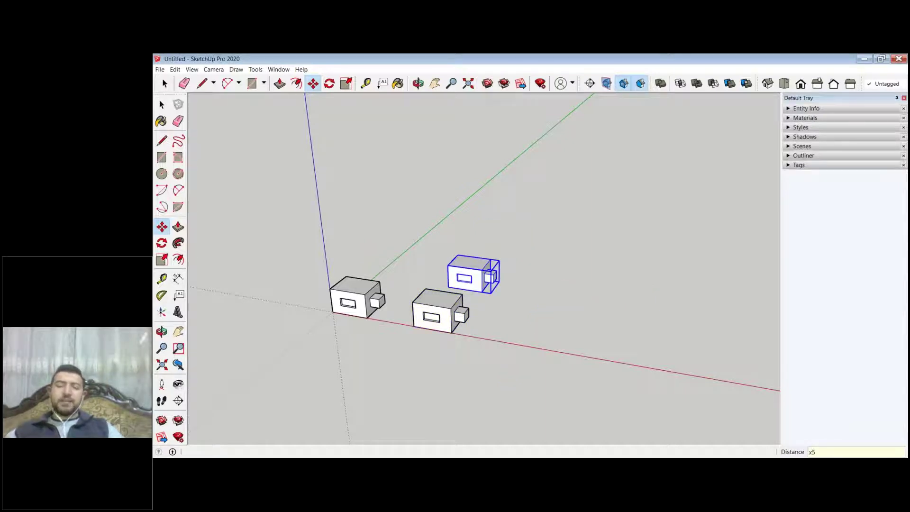
{"action": "key", "text": "Return"}
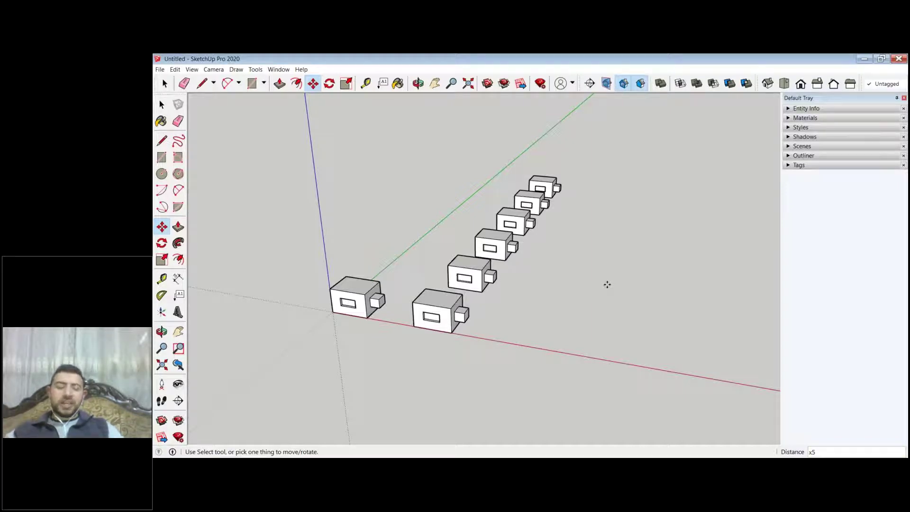
{"action": "key", "text": "BackSpace"}
{"action": "type", "text": "2"}
{"action": "key", "text": "Return"}
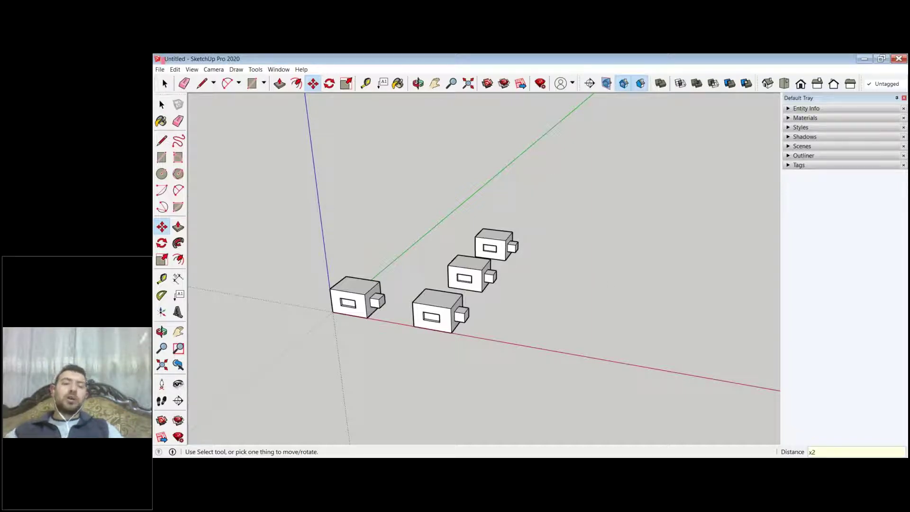
{"action": "left_click", "coordinate": [161, 105]}
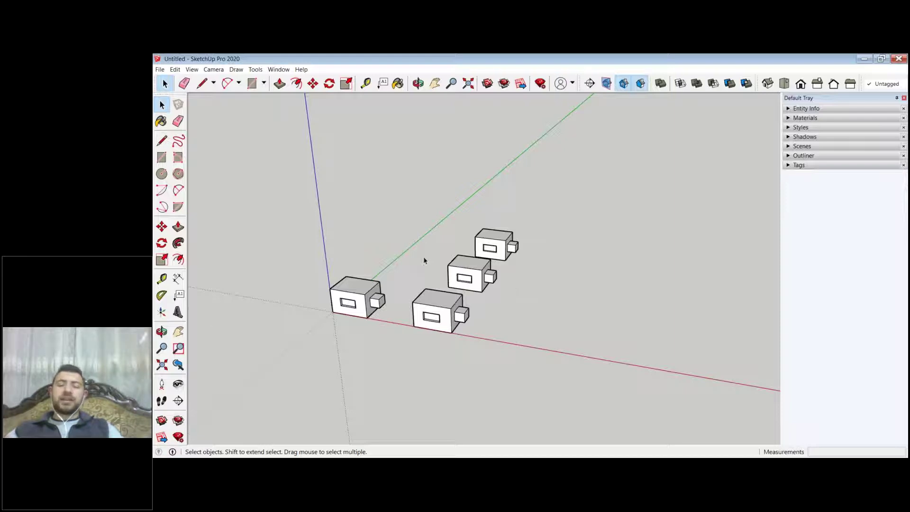
{"action": "scroll", "coordinate": [550, 239], "scroll_direction": "down", "scroll_amount": 3}
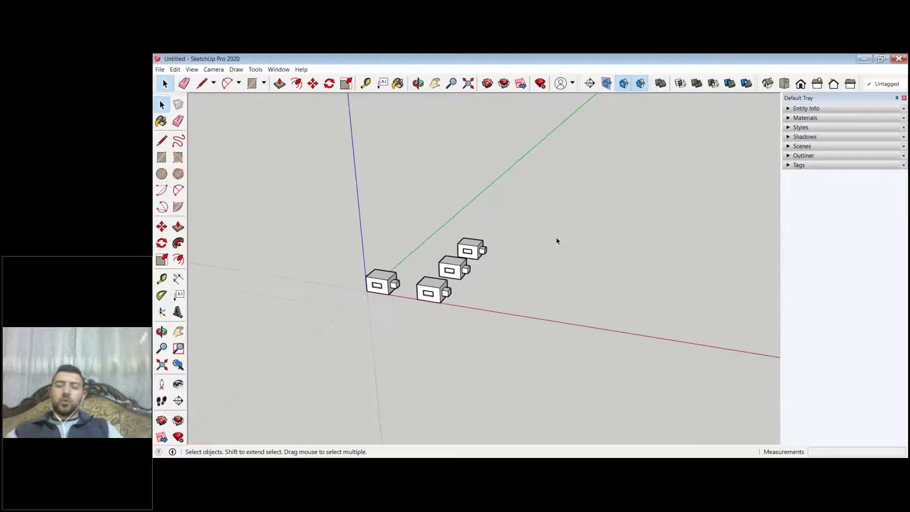
{"action": "scroll", "coordinate": [557, 241], "scroll_direction": "up", "scroll_amount": 3}
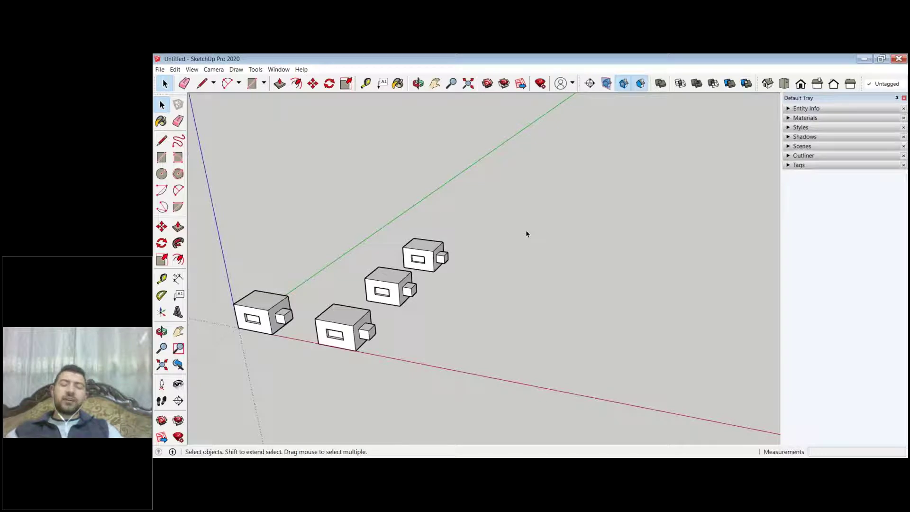
{"action": "scroll", "coordinate": [528, 232], "scroll_direction": "down", "scroll_amount": 4}
{"action": "middle_click_drag", "start_coordinate": [544, 225], "coordinate": [417, 332]}
{"action": "scroll", "coordinate": [579, 240], "scroll_direction": "up", "scroll_amount": 3}
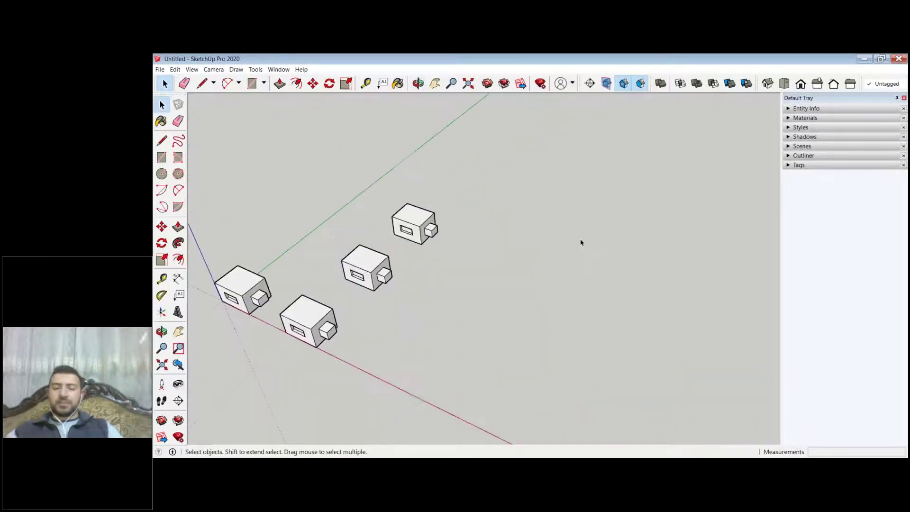
{"action": "scroll", "coordinate": [505, 216], "scroll_direction": "down", "scroll_amount": 2}
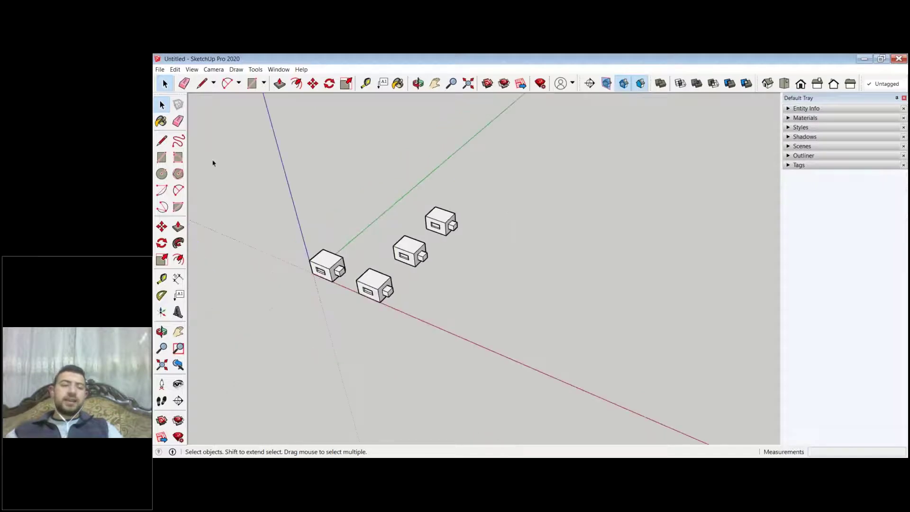
{"action": "left_click", "coordinate": [177, 206]}
{"action": "key", "text": "space"}
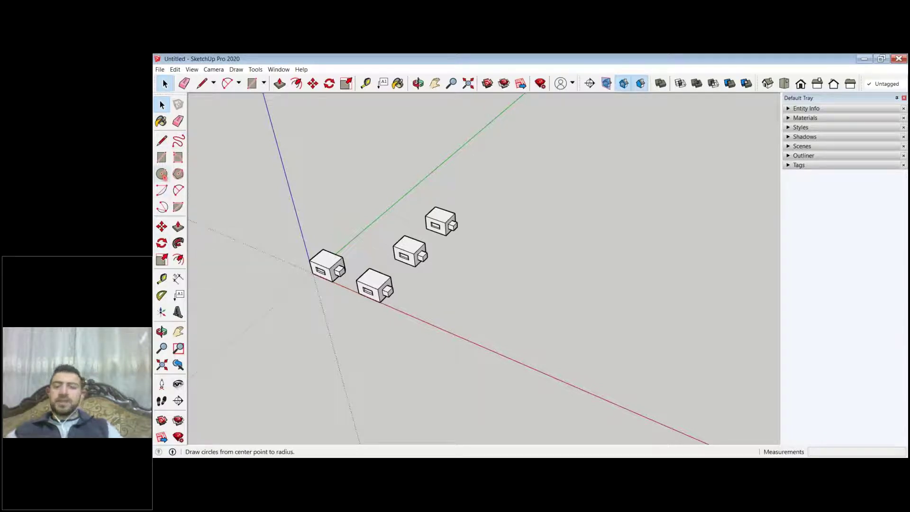
Step: Draw a large circle of radius 187.91 m to the right of the boxes
{"action": "left_click", "coordinate": [161, 174]}
{"action": "left_click", "coordinate": [611, 232]}
{"action": "left_click", "coordinate": [715, 244]}
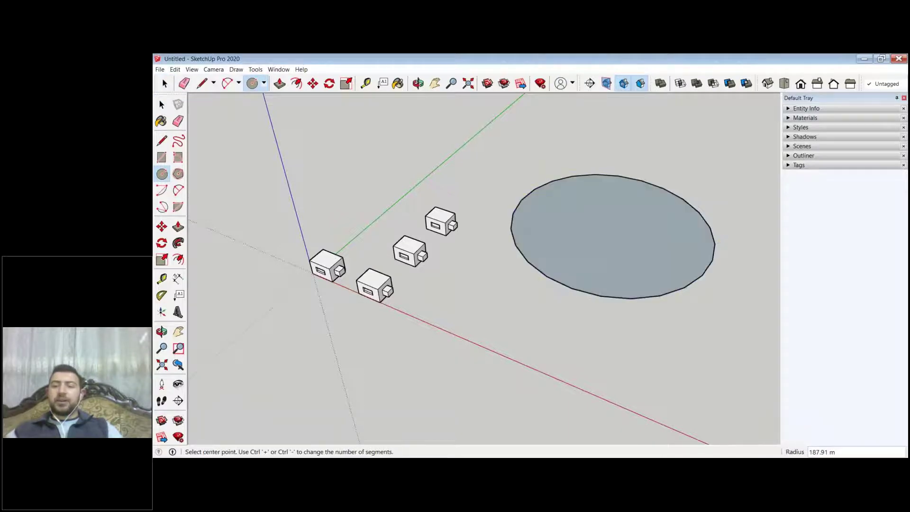
{"action": "scroll", "coordinate": [749, 248], "scroll_direction": "down", "scroll_amount": 1}
{"action": "middle_click_drag", "start_coordinate": [749, 248], "coordinate": [787, 249]}
{"action": "scroll", "coordinate": [565, 211], "scroll_direction": "up", "scroll_amount": 5}
{"action": "mouse_move", "coordinate": [566, 211]}
{"action": "middle_mouse_down"}
{"action": "mouse_move", "coordinate": [577, 224]}
{"action": "mouse_move", "coordinate": [569, 219]}
{"action": "middle_mouse_up"}
{"action": "scroll", "coordinate": [549, 219], "scroll_direction": "up", "scroll_amount": 5}
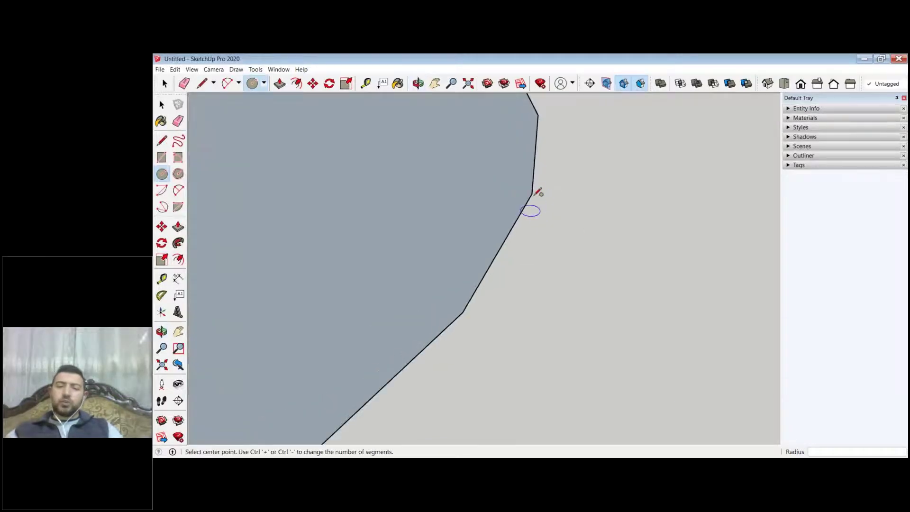
{"action": "scroll", "coordinate": [645, 257], "scroll_direction": "down", "scroll_amount": 5}
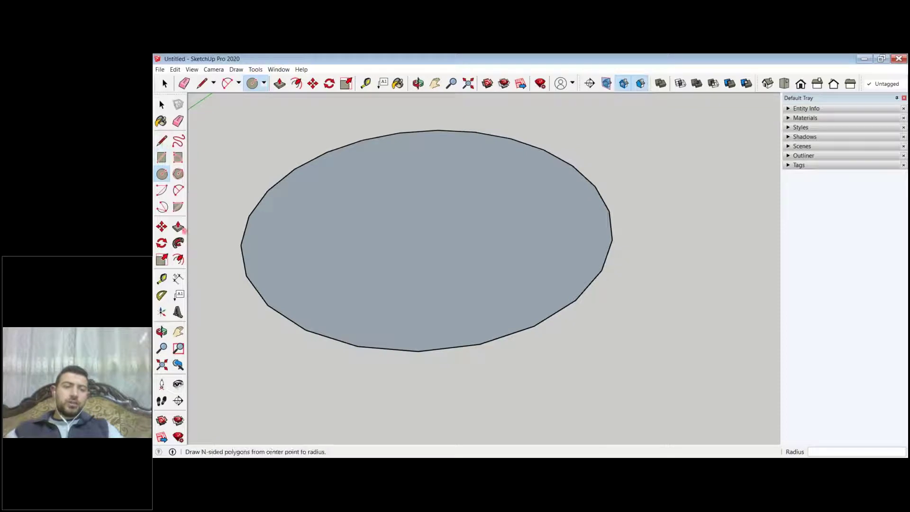
Step: Push/Pull the circle up 235.95 m into a tall cylinder
{"action": "left_click", "coordinate": [178, 226]}
{"action": "left_click", "coordinate": [442, 207]}
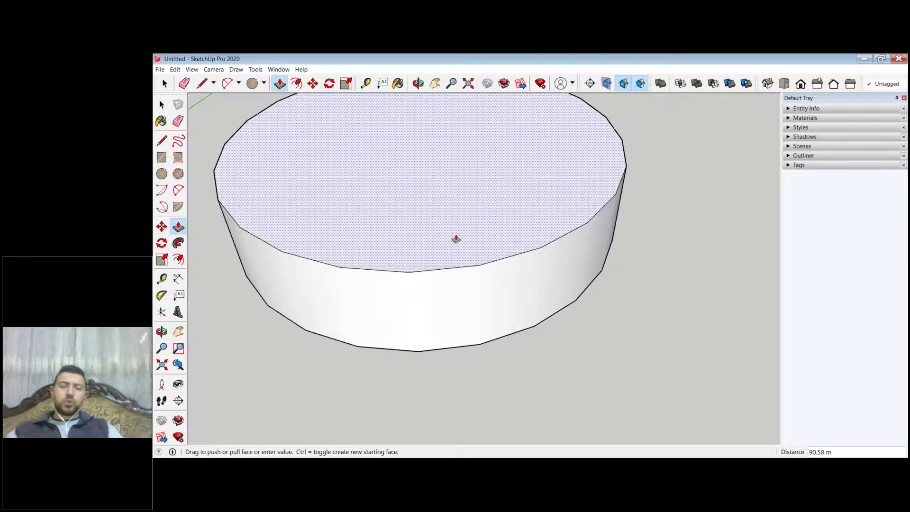
{"action": "scroll", "coordinate": [463, 238], "scroll_direction": "down", "scroll_amount": 5}
{"action": "left_click", "coordinate": [450, 162]}
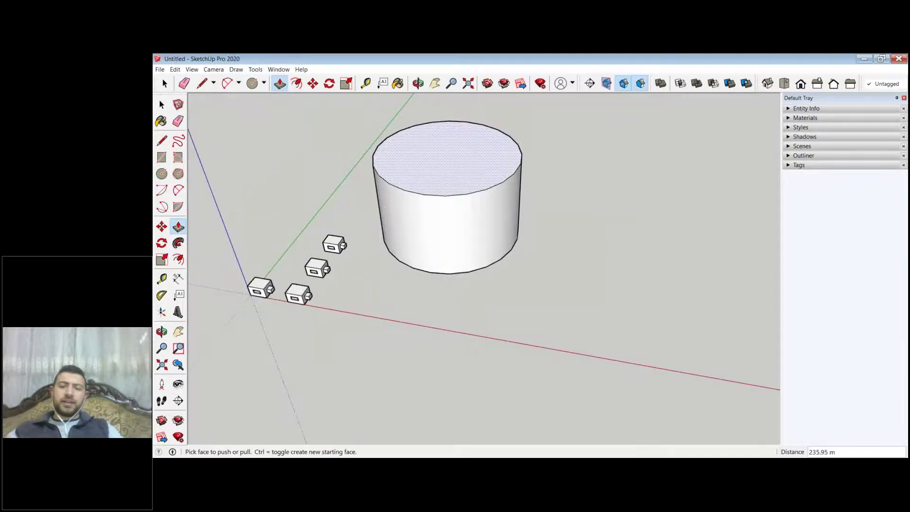
{"action": "scroll", "coordinate": [447, 236], "scroll_direction": "up", "scroll_amount": 5}
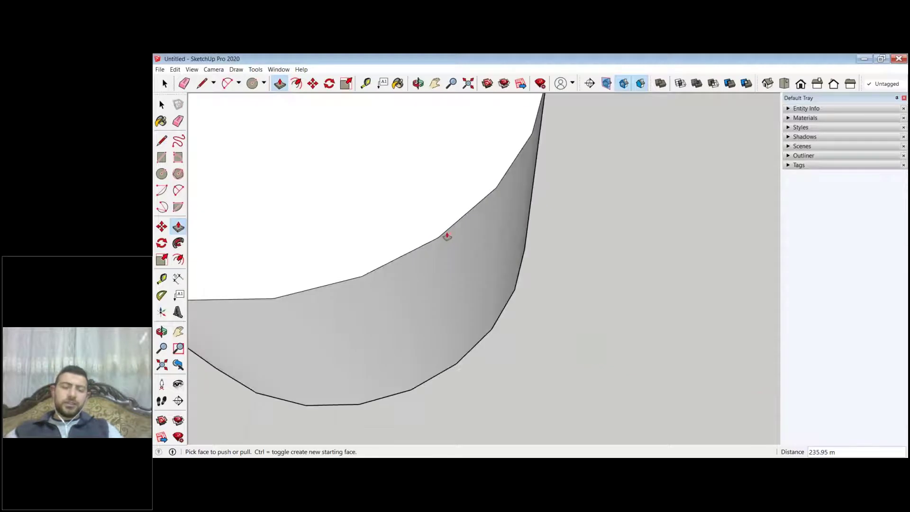
{"action": "scroll", "coordinate": [440, 240], "scroll_direction": "down", "scroll_amount": 10}
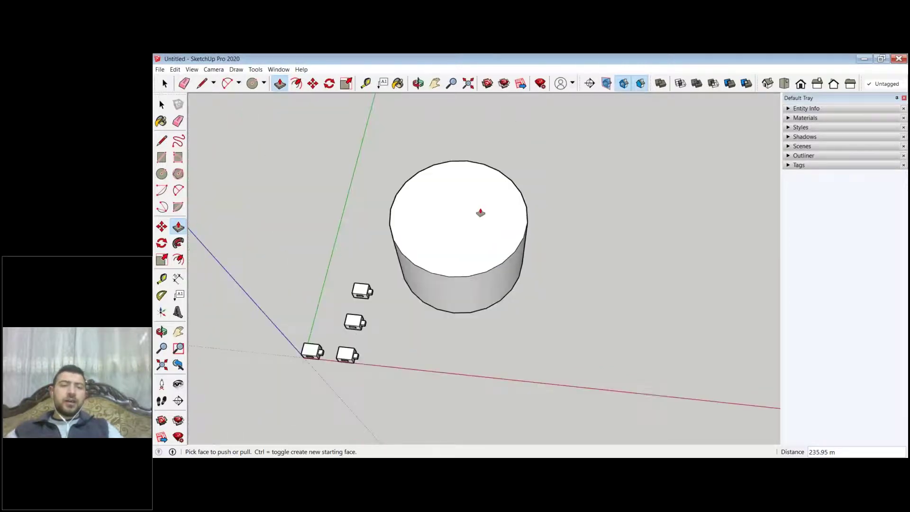
Step: Turn on Show Hidden Geometry and push one of the cylinder's side facets outward
{"action": "left_click", "coordinate": [177, 69]}
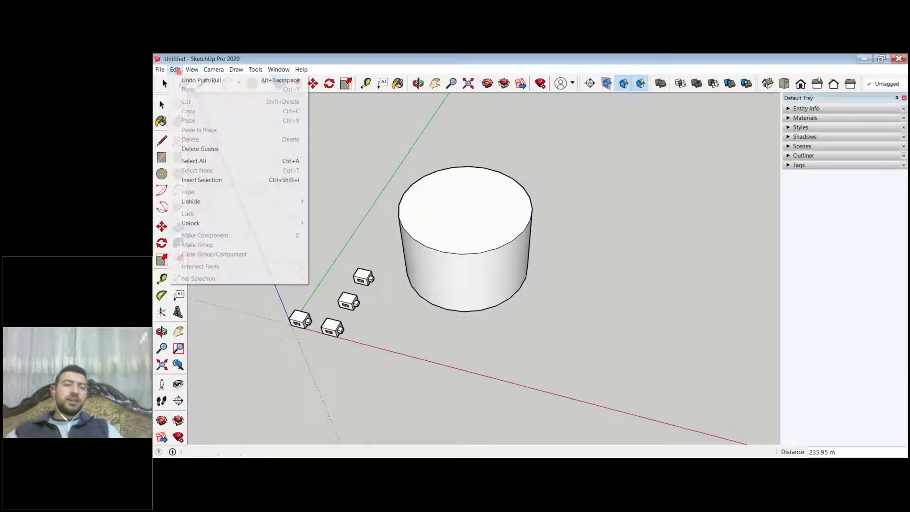
{"action": "mouse_move", "coordinate": [191, 70]}
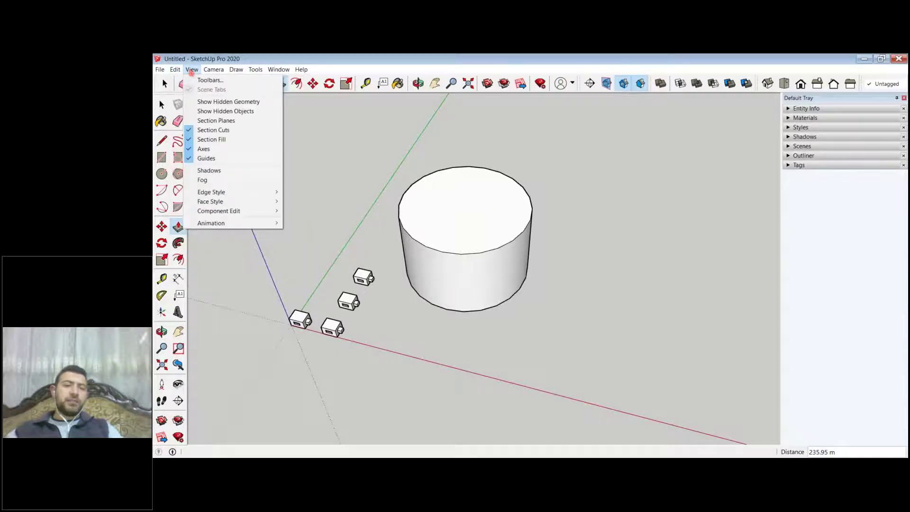
{"action": "left_click", "coordinate": [203, 103]}
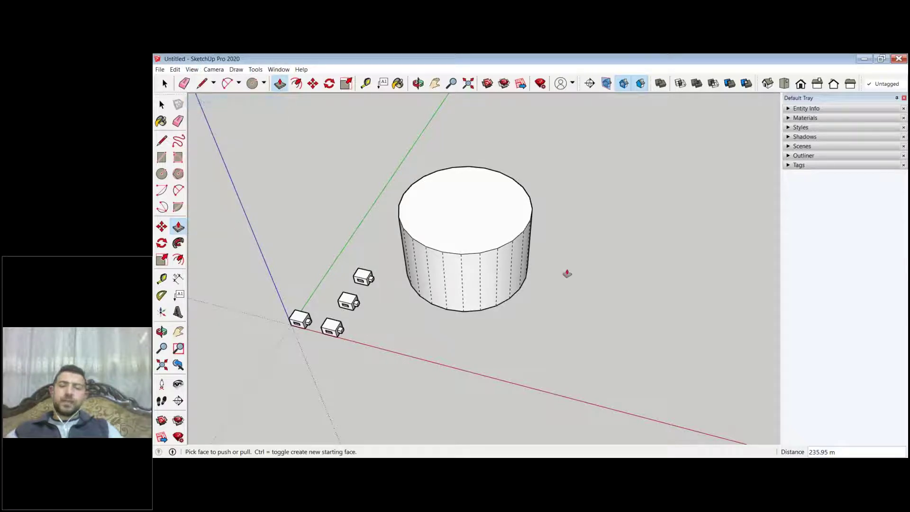
{"action": "middle_click_drag", "start_coordinate": [533, 231], "coordinate": [522, 256]}
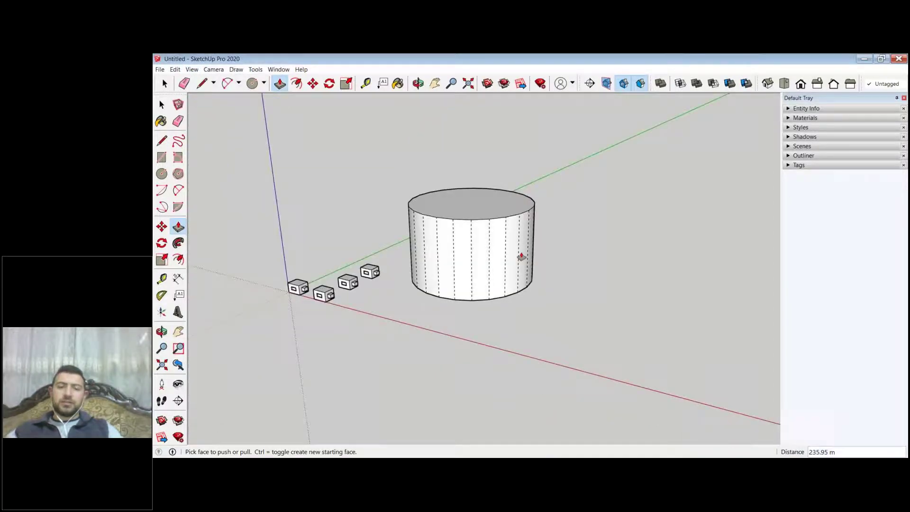
{"action": "scroll", "coordinate": [517, 246], "scroll_direction": "up", "scroll_amount": 5}
{"action": "left_click_drag", "start_coordinate": [450, 265], "coordinate": [468, 296]}
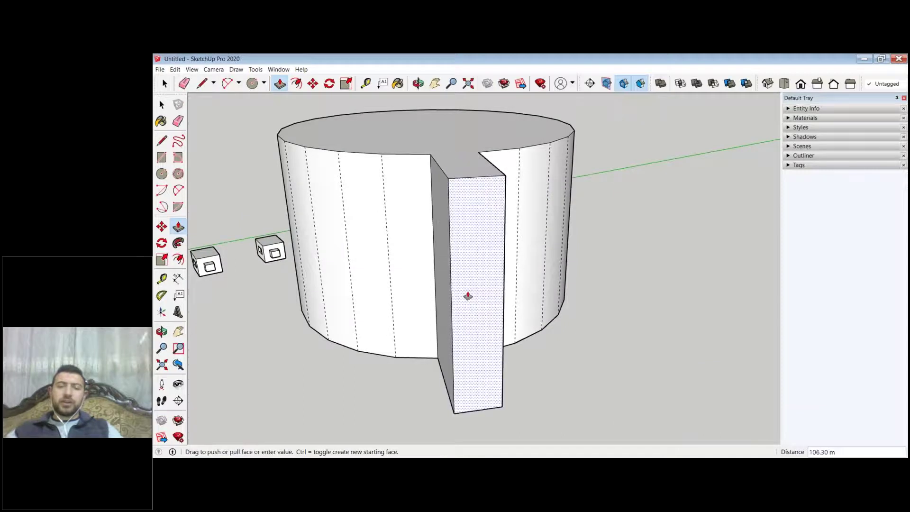
Step: Turn Show Hidden Geometry off and undo the extrusion back to a flat circle
{"action": "middle_click_drag", "start_coordinate": [468, 296], "coordinate": [611, 265]}
{"action": "scroll", "coordinate": [616, 259], "scroll_direction": "down", "scroll_amount": 4}
{"action": "middle_click_drag", "start_coordinate": [559, 224], "coordinate": [559, 241]}
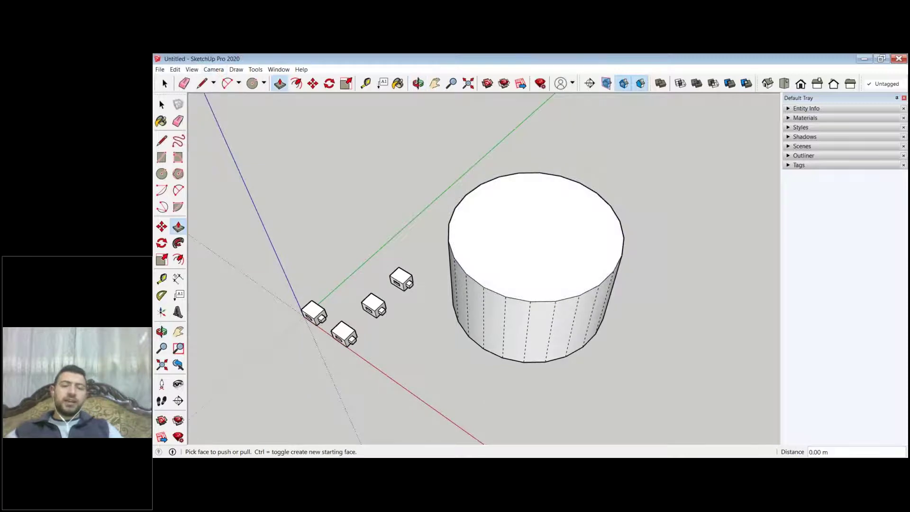
{"action": "left_click", "coordinate": [191, 70]}
{"action": "left_click", "coordinate": [221, 101]}
{"action": "key", "text": "ctrl+z"}
{"action": "scroll", "coordinate": [558, 165], "scroll_direction": "down", "scroll_amount": 2}
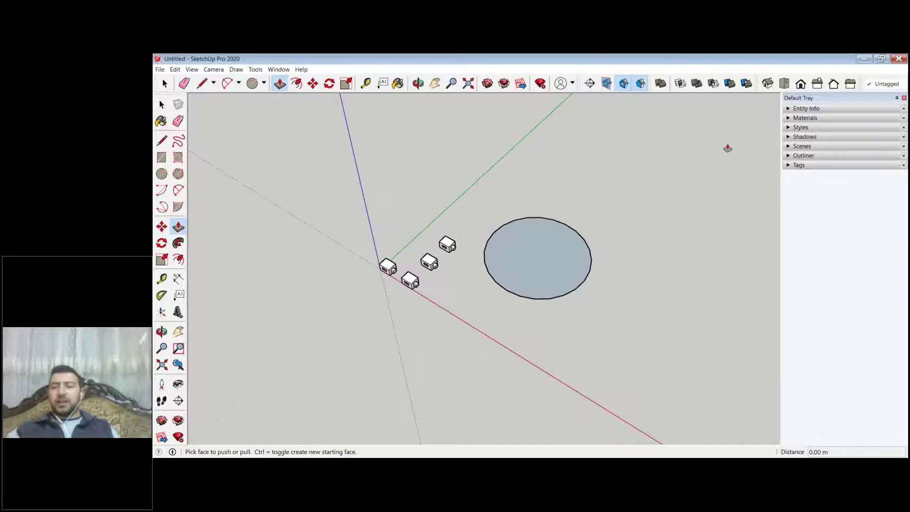
{"action": "left_click", "coordinate": [893, 260]}
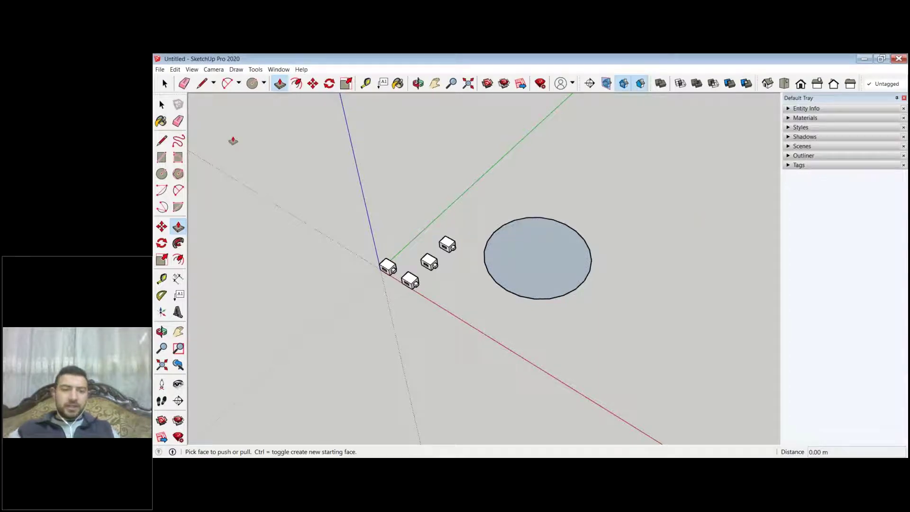
{"action": "key", "text": "space"}
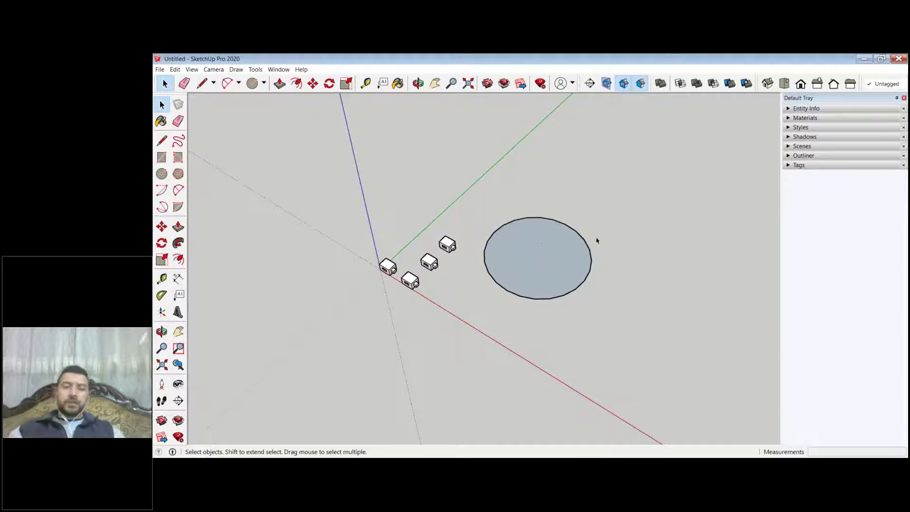
Step: Copy the red-axis box 100 along the red axis, locking direction with the Right arrow
{"action": "scroll", "coordinate": [604, 241], "scroll_direction": "down", "scroll_amount": 1}
{"action": "scroll", "coordinate": [604, 241], "scroll_direction": "down", "scroll_amount": 1}
{"action": "scroll", "coordinate": [454, 279], "scroll_direction": "up", "scroll_amount": 3}
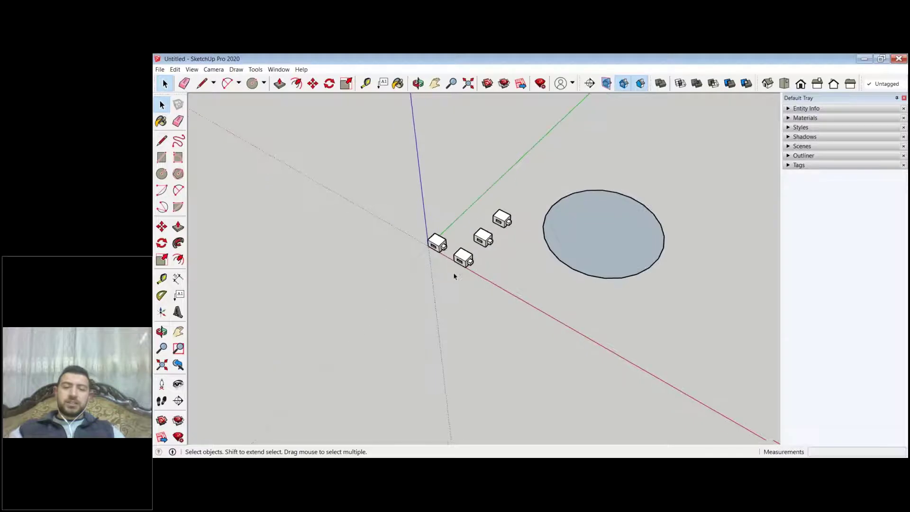
{"action": "scroll", "coordinate": [467, 248], "scroll_direction": "up", "scroll_amount": 2}
{"action": "left_click", "coordinate": [467, 248]}
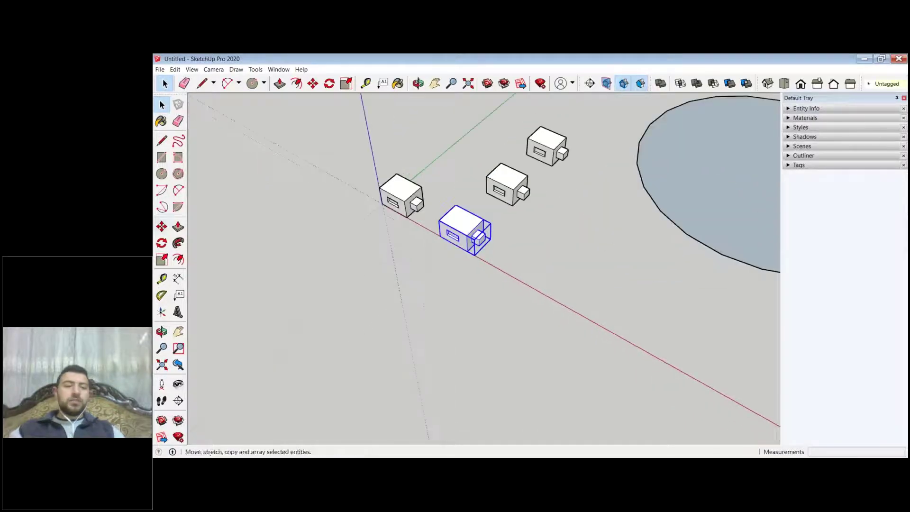
{"action": "key", "text": "m"}
{"action": "left_click", "coordinate": [413, 255]}
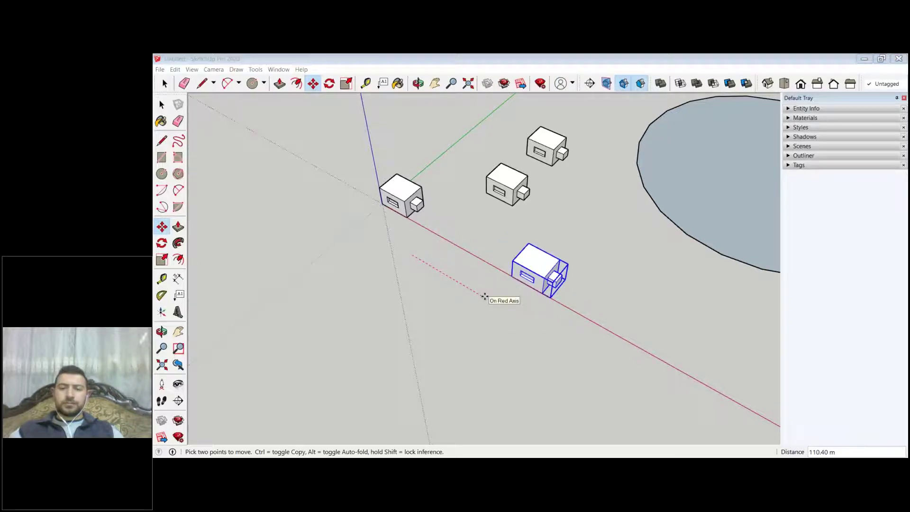
{"action": "left_click", "coordinate": [462, 282]}
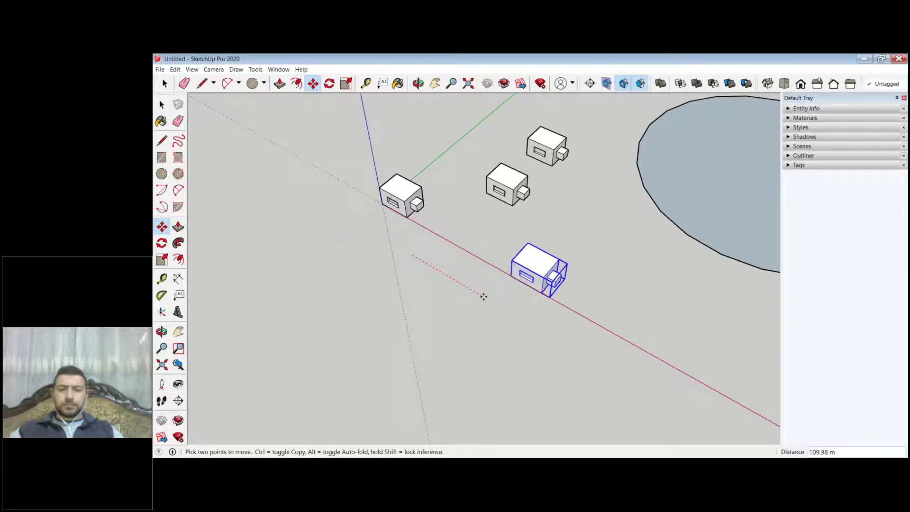
{"action": "key", "text": "ctrl"}
{"action": "left_click", "coordinate": [484, 296]}
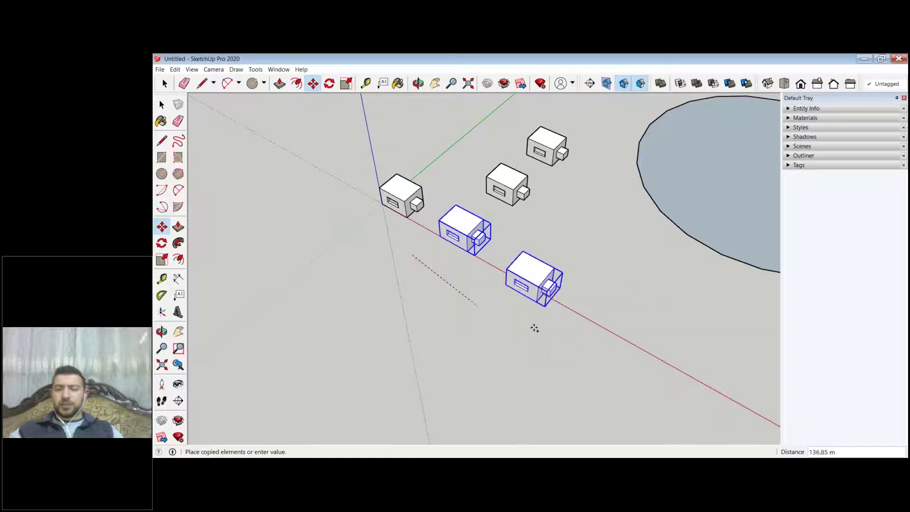
{"action": "key", "text": "Right"}
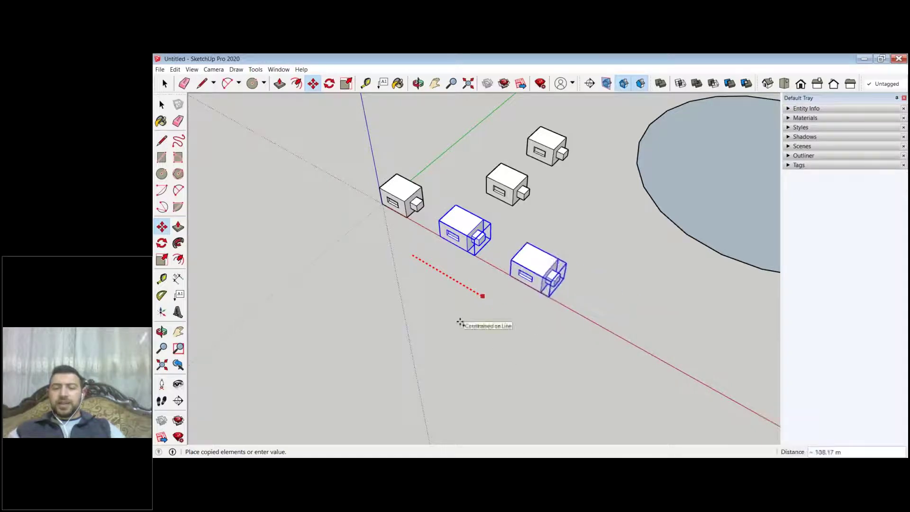
{"action": "key", "text": "alt+Tab"}
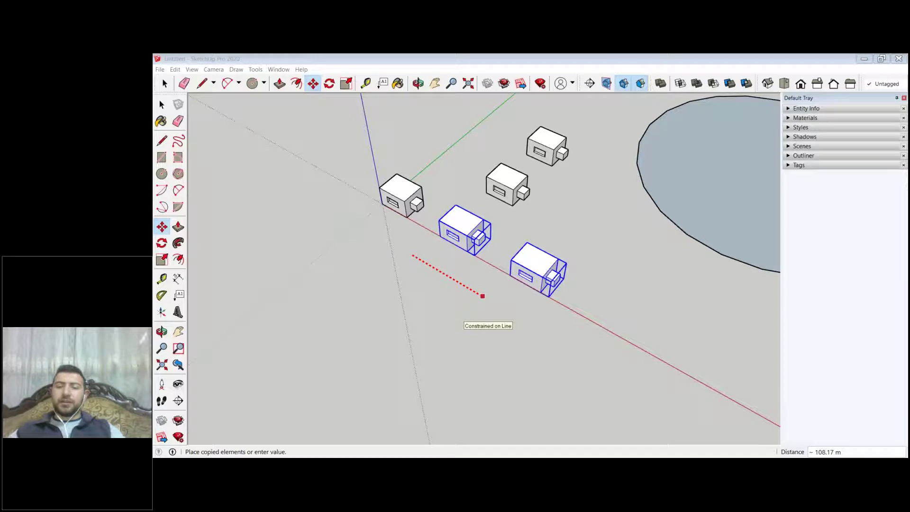
{"action": "key", "text": "alt+Tab"}
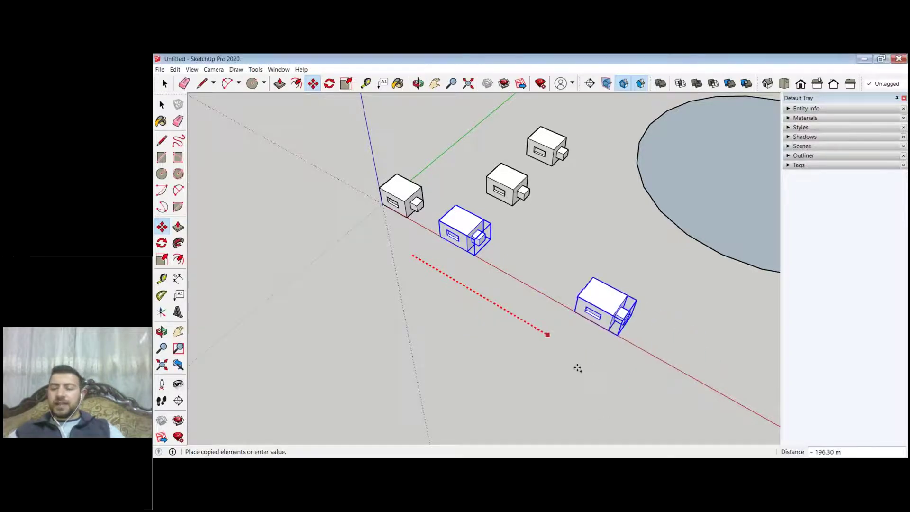
{"action": "type", "text": "10"}
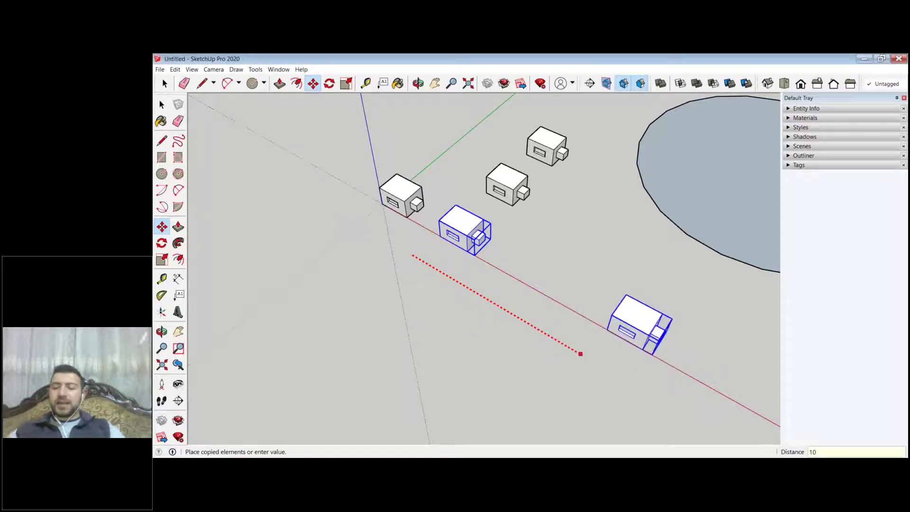
{"action": "type", "text": "0"}
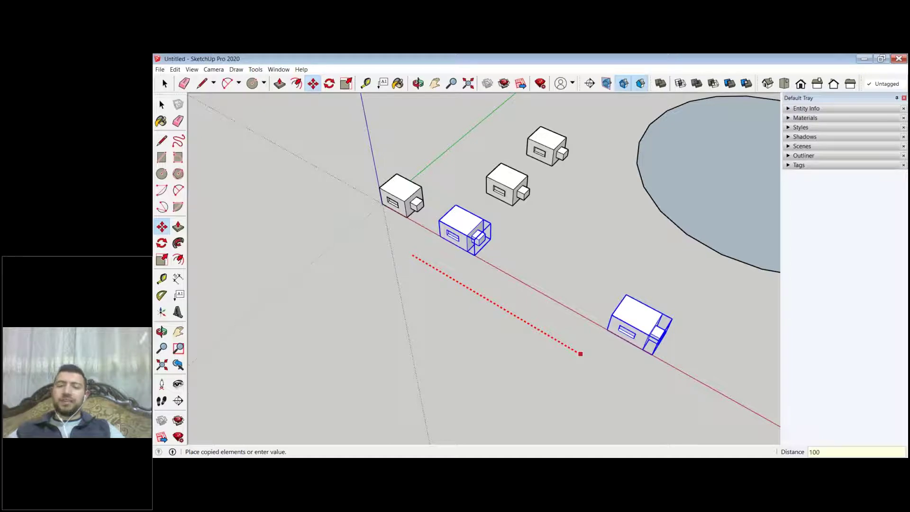
{"action": "key", "text": "Return"}
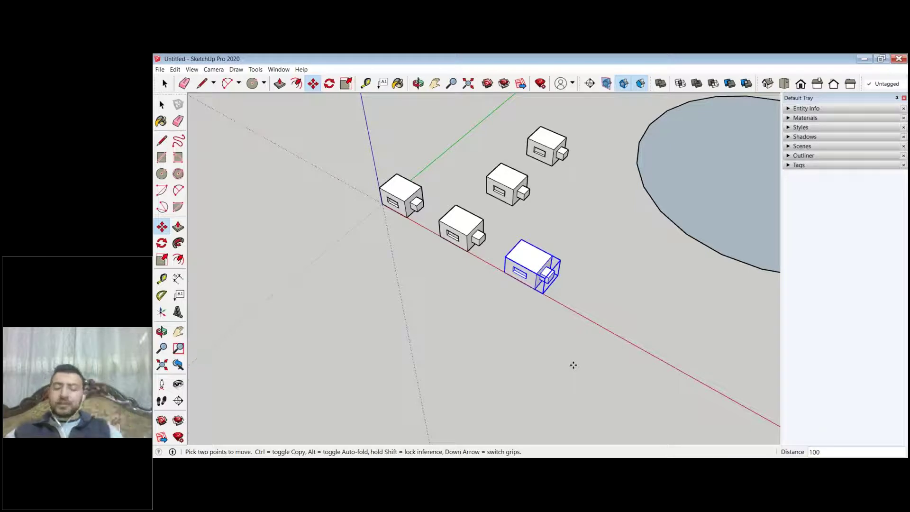
Step: Try x2 and x3 arrays, then enter 5/5, bunching the copies beside the origin box
{"action": "type", "text": "x2"}
{"action": "key", "text": "Return"}
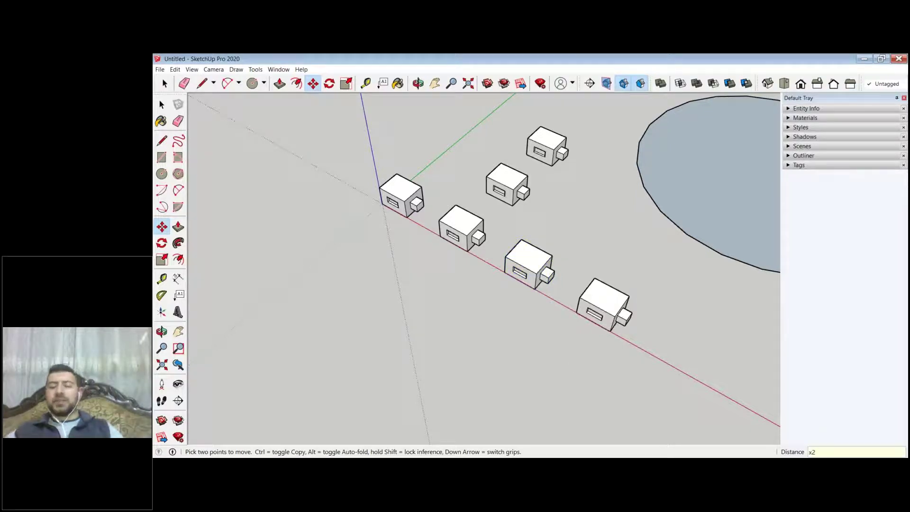
{"action": "type", "text": "x3"}
{"action": "key", "text": "Return"}
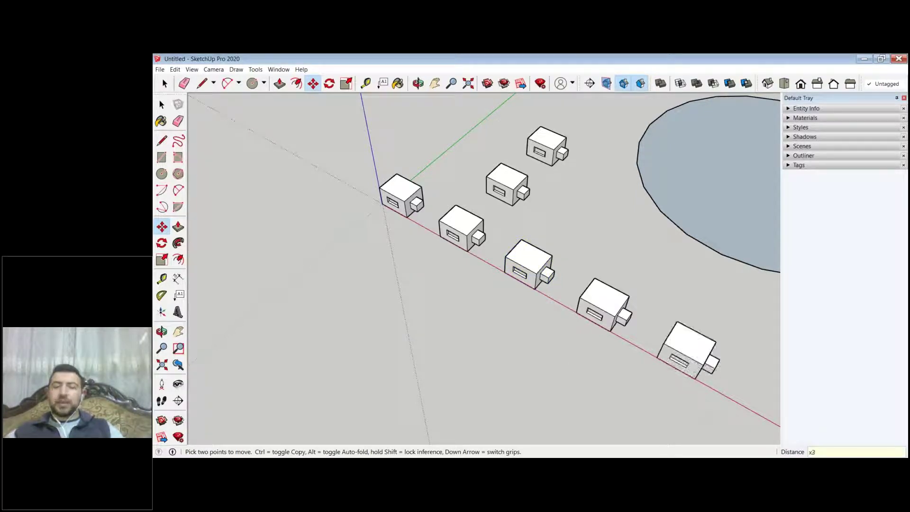
{"action": "scroll", "coordinate": [504, 339], "scroll_direction": "down", "scroll_amount": 3}
{"action": "type", "text": "5"}
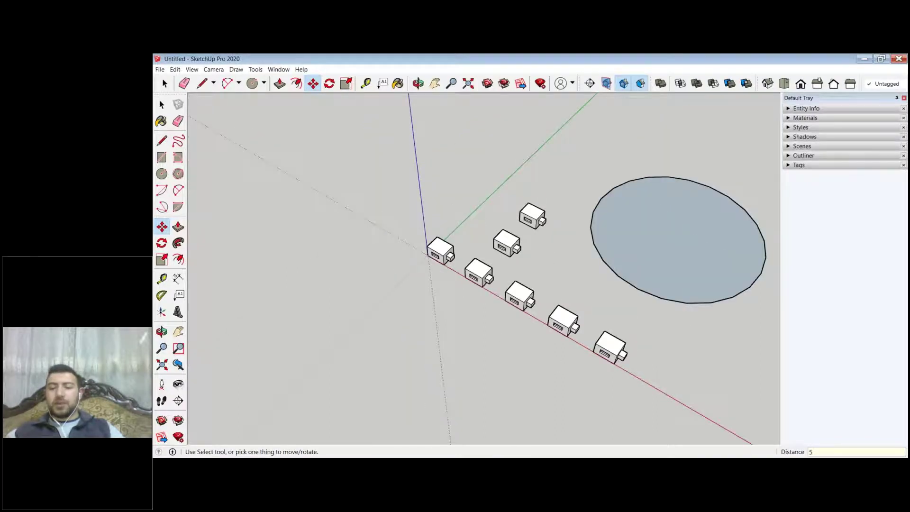
{"action": "type", "text": "/5"}
{"action": "key", "text": "Return"}
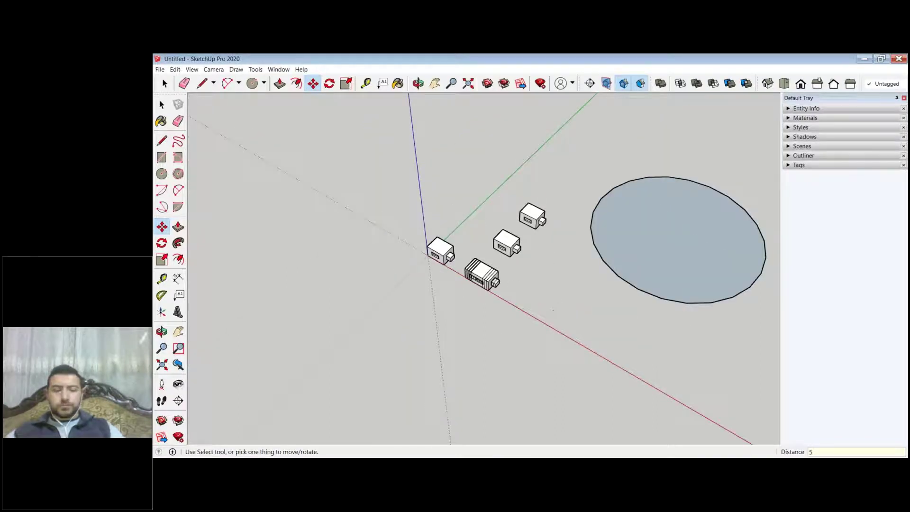
Step: Undo the stacked copies, then copy one box 100 away and array it x5
{"action": "key", "text": "ctrl+z"}
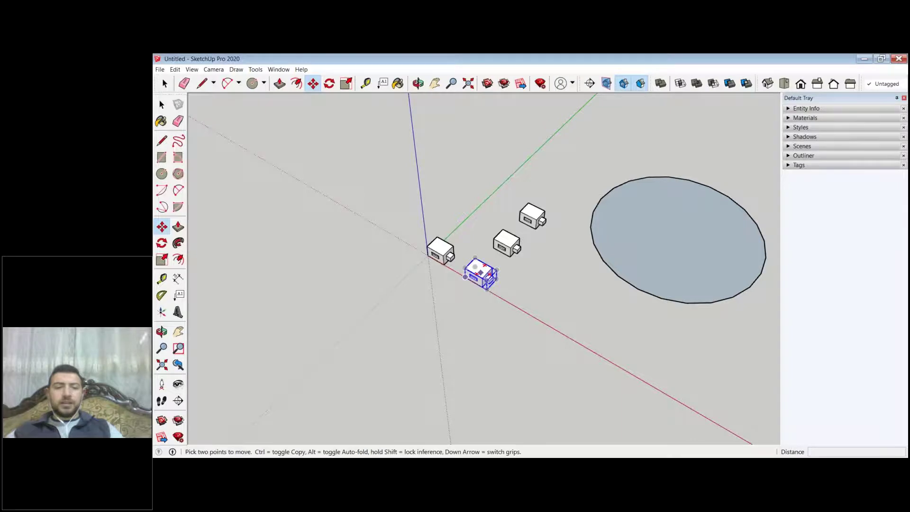
{"action": "scroll", "coordinate": [481, 272], "scroll_direction": "up", "scroll_amount": 1}
{"action": "key", "text": "space"}
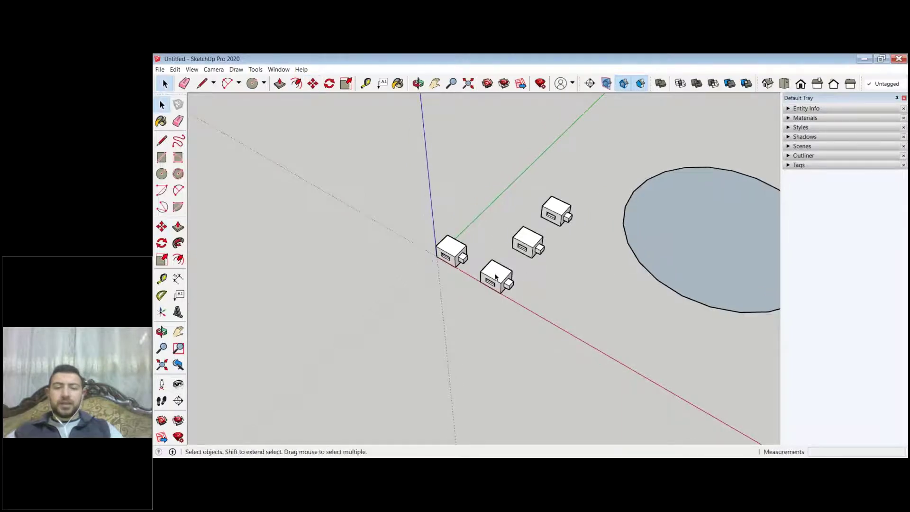
{"action": "left_click", "coordinate": [496, 277]}
{"action": "left_click", "coordinate": [162, 227]}
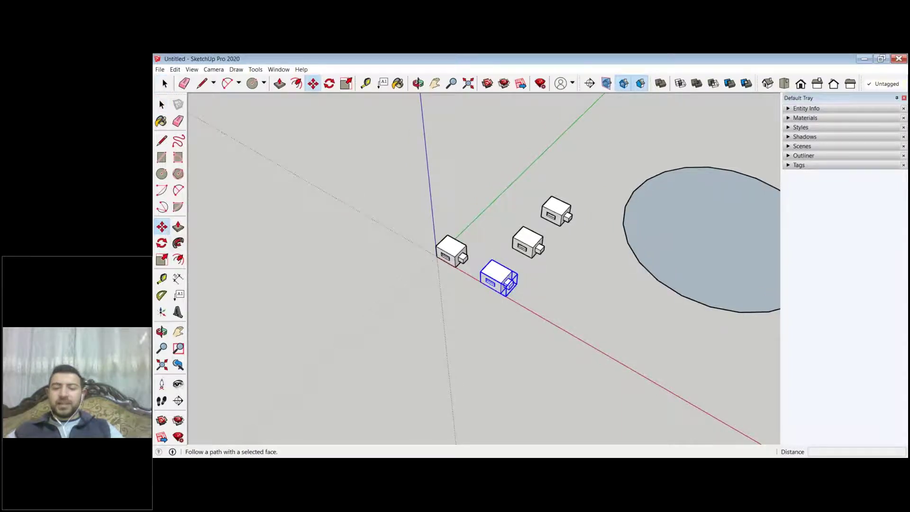
{"action": "left_click", "coordinate": [566, 307]}
{"action": "key", "text": "ctrl"}
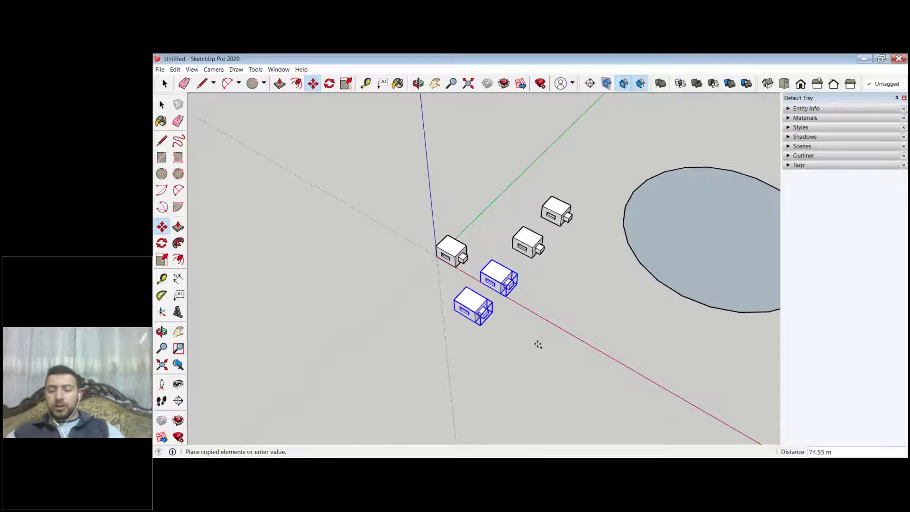
{"action": "type", "text": "100"}
{"action": "key", "text": "Return"}
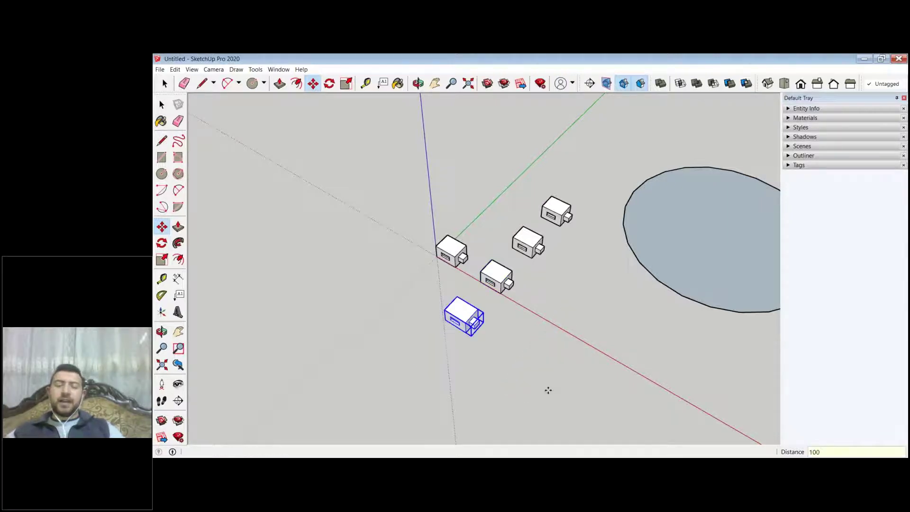
{"action": "type", "text": "x5"}
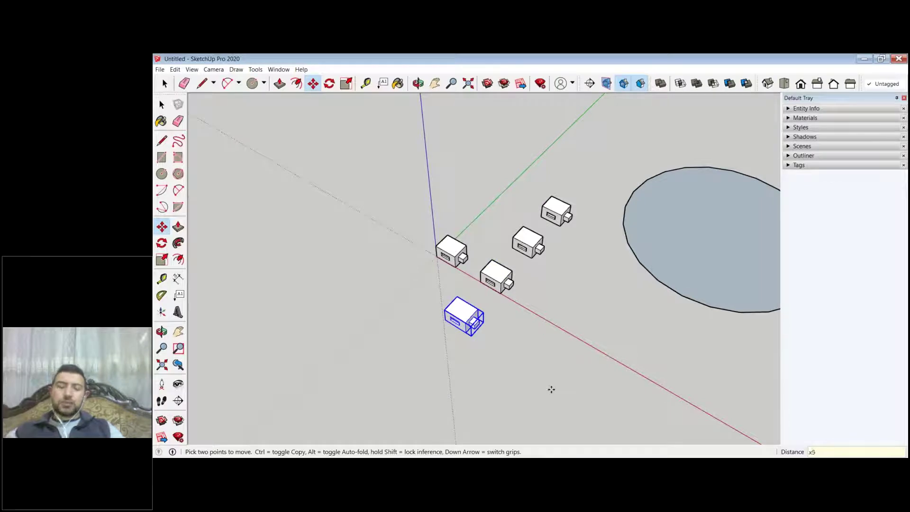
{"action": "key", "text": "Return"}
Step: Orbit so the boxes form a column and window-select all nine small boxes
{"action": "scroll", "coordinate": [589, 328], "scroll_direction": "down", "scroll_amount": 3}
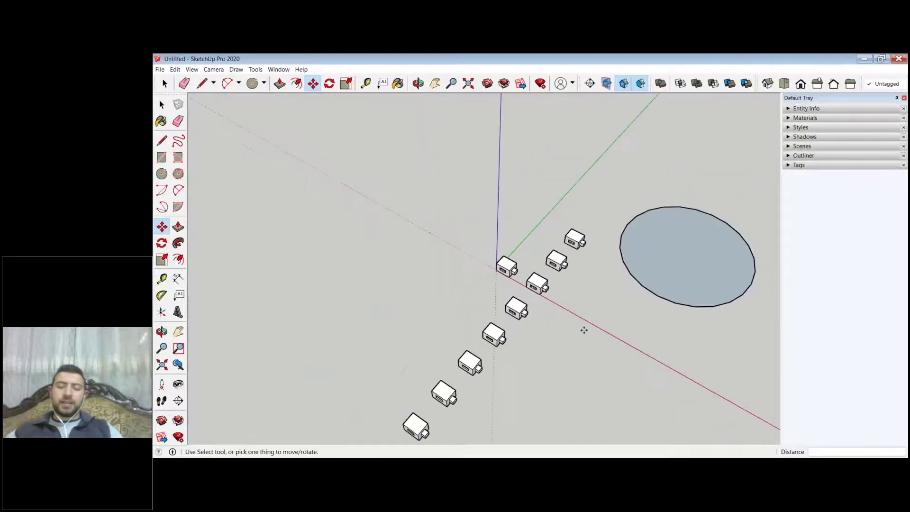
{"action": "left_click", "coordinate": [161, 105]}
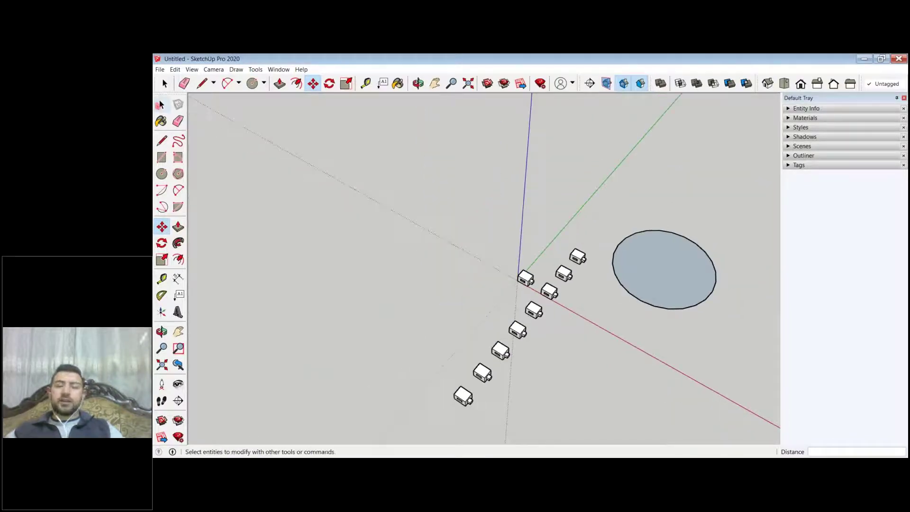
{"action": "middle_click_drag", "start_coordinate": [535, 310], "coordinate": [662, 335]}
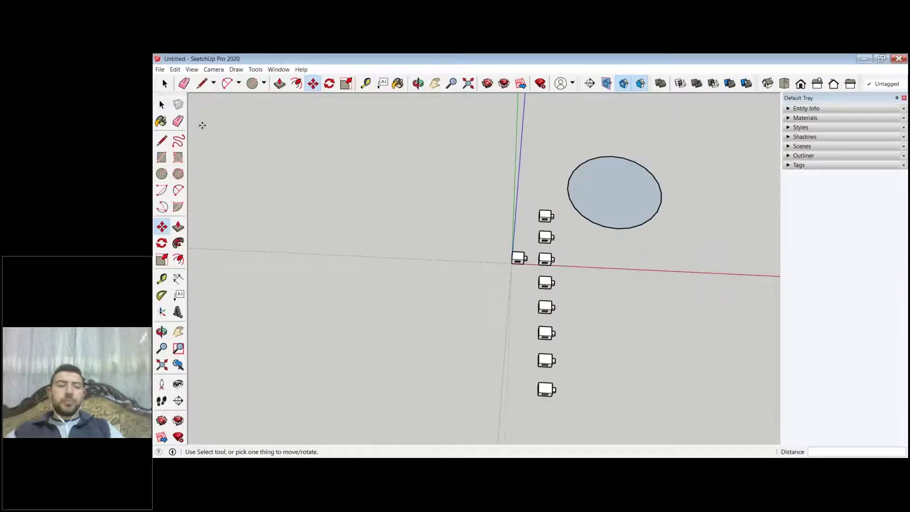
{"action": "key", "text": "space"}
{"action": "left_click_drag", "start_coordinate": [562, 203], "coordinate": [454, 426]}
Step: Delete the selected boxes and bring the first circle into view
{"action": "key", "text": "Delete"}
{"action": "scroll", "coordinate": [670, 215], "scroll_direction": "up", "scroll_amount": 3}
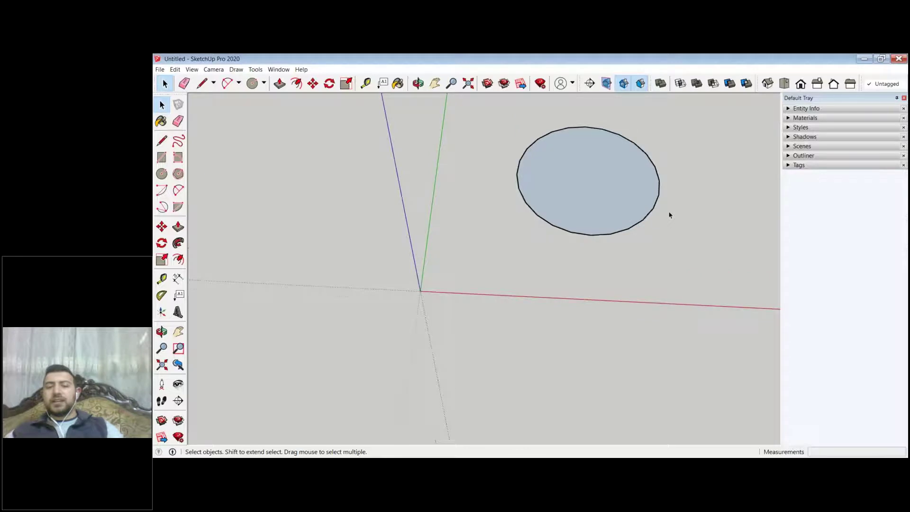
{"action": "middle_click_drag", "start_coordinate": [669, 216], "coordinate": [503, 388]}
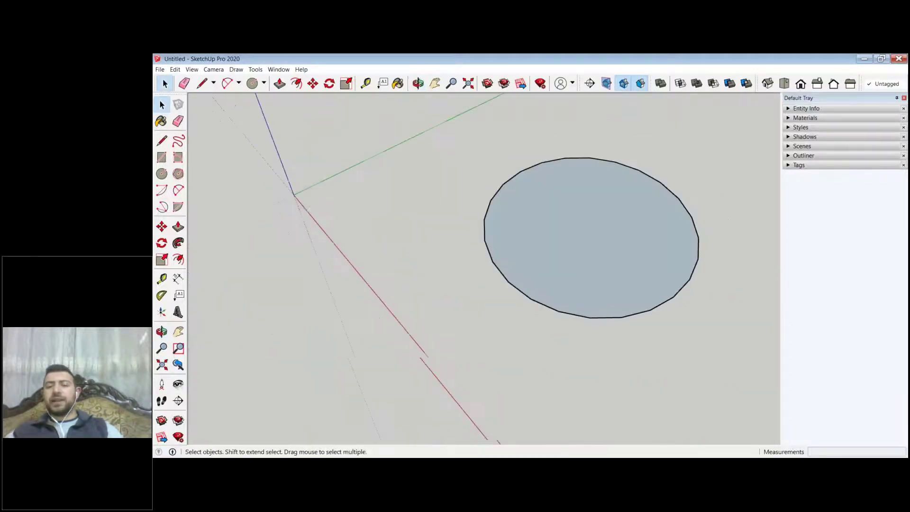
{"action": "middle_click_drag", "start_coordinate": [643, 267], "coordinate": [518, 298], "text": "shift"}
{"action": "scroll", "coordinate": [518, 299], "scroll_direction": "up", "scroll_amount": 3}
{"action": "scroll", "coordinate": [518, 298], "scroll_direction": "down", "scroll_amount": 3}
{"action": "middle_click_drag", "start_coordinate": [607, 308], "coordinate": [578, 241]}
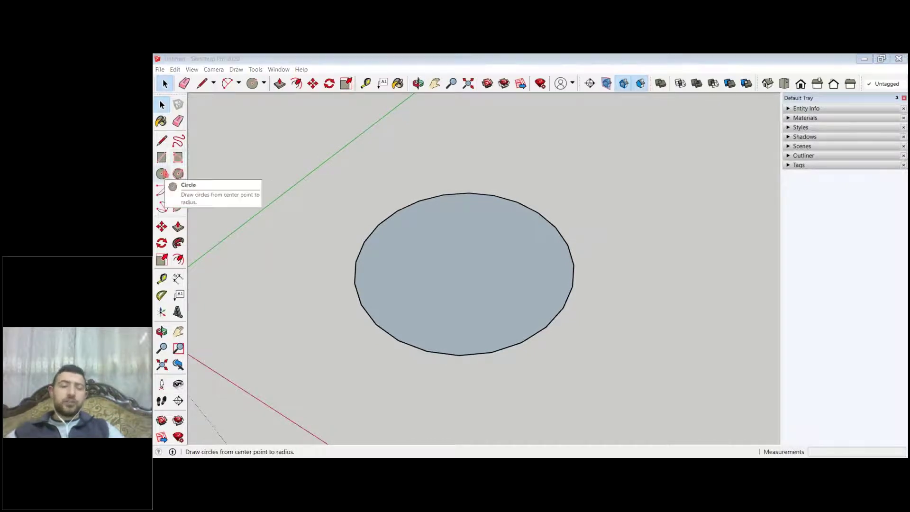
Step: Start a circle right of the first, enter radius 80, then undo it
{"action": "left_click", "coordinate": [162, 174]}
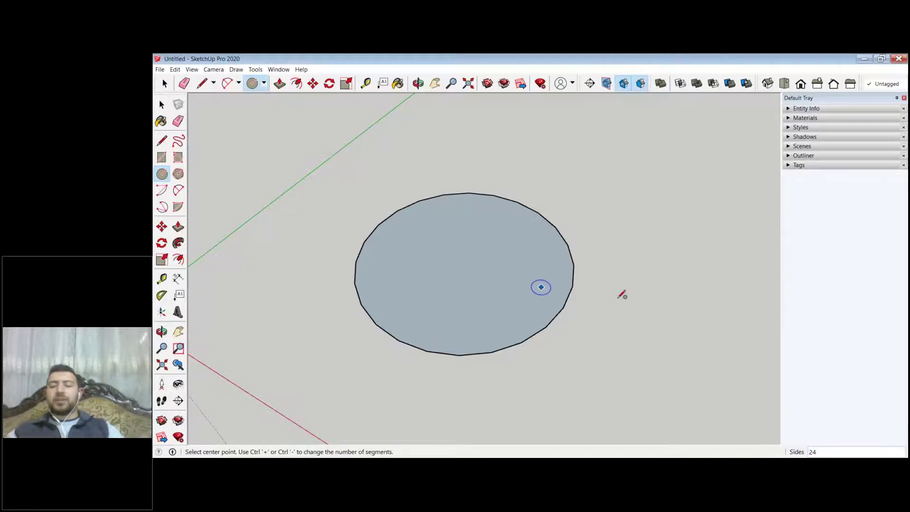
{"action": "scroll", "coordinate": [504, 240], "scroll_direction": "down", "scroll_amount": 3}
{"action": "scroll", "coordinate": [621, 268], "scroll_direction": "up", "scroll_amount": 2}
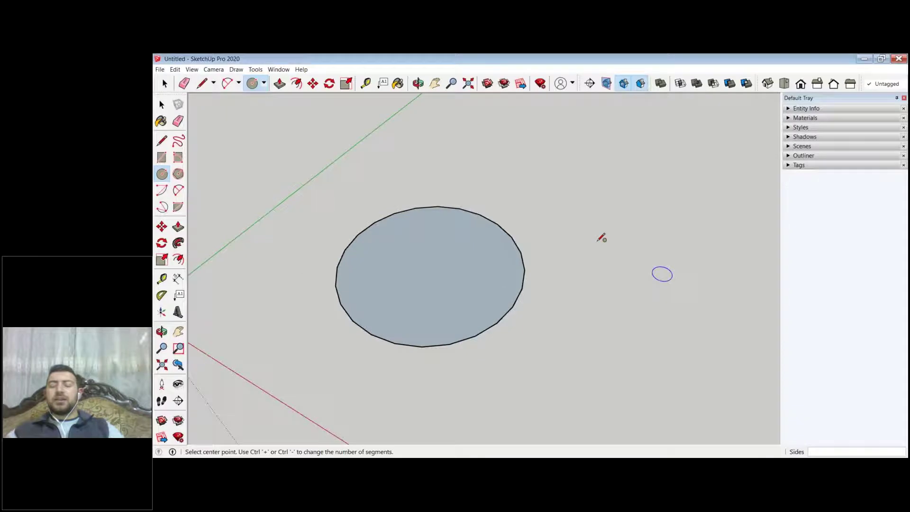
{"action": "scroll", "coordinate": [601, 242], "scroll_direction": "up", "scroll_amount": 1}
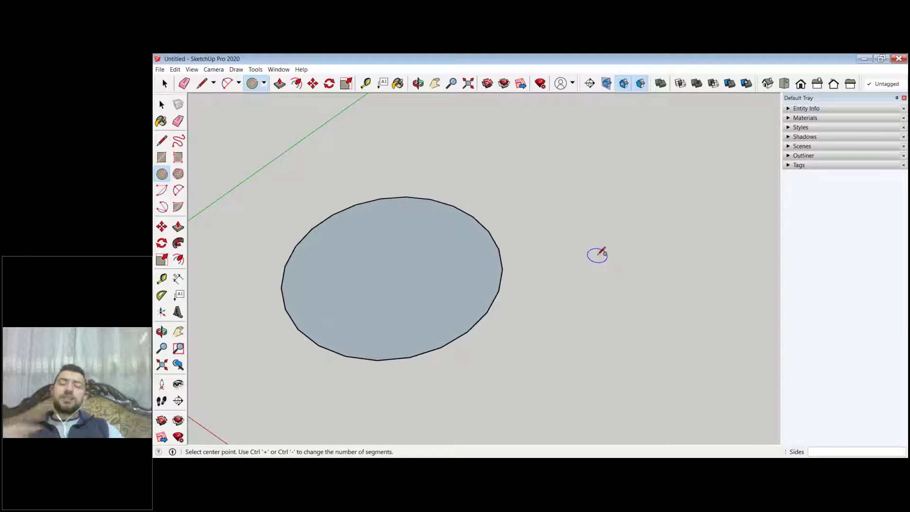
{"action": "scroll", "coordinate": [469, 260], "scroll_direction": "down", "scroll_amount": 2}
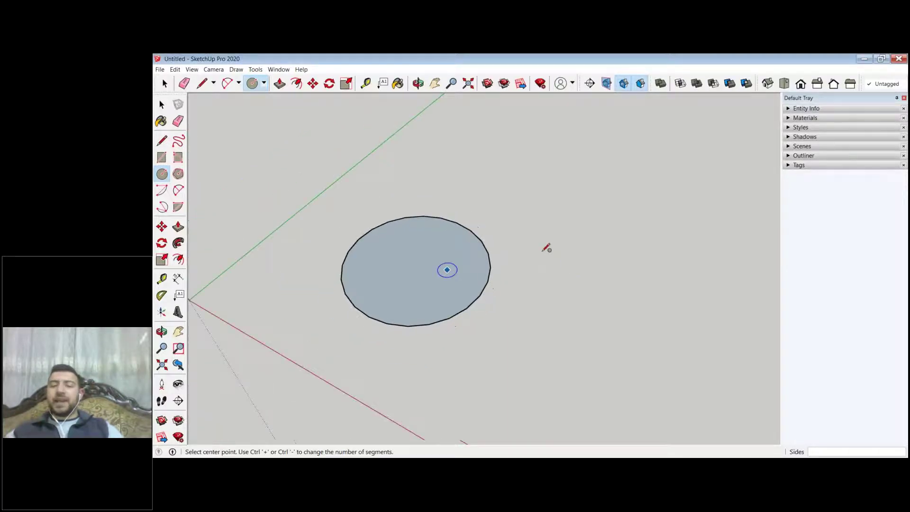
{"action": "middle_click_drag", "start_coordinate": [614, 241], "coordinate": [553, 247], "text": "shift"}
{"action": "left_click", "coordinate": [557, 246]}
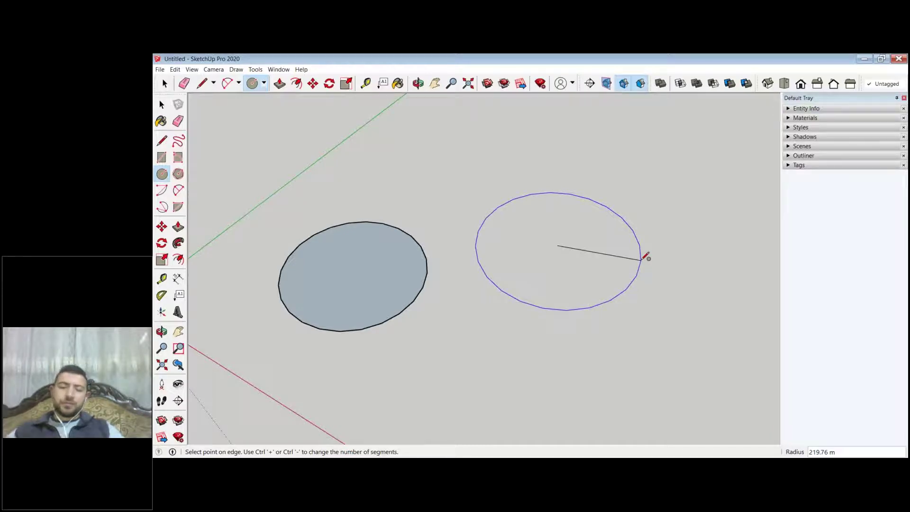
{"action": "type", "text": "80"}
{"action": "key", "text": "Return"}
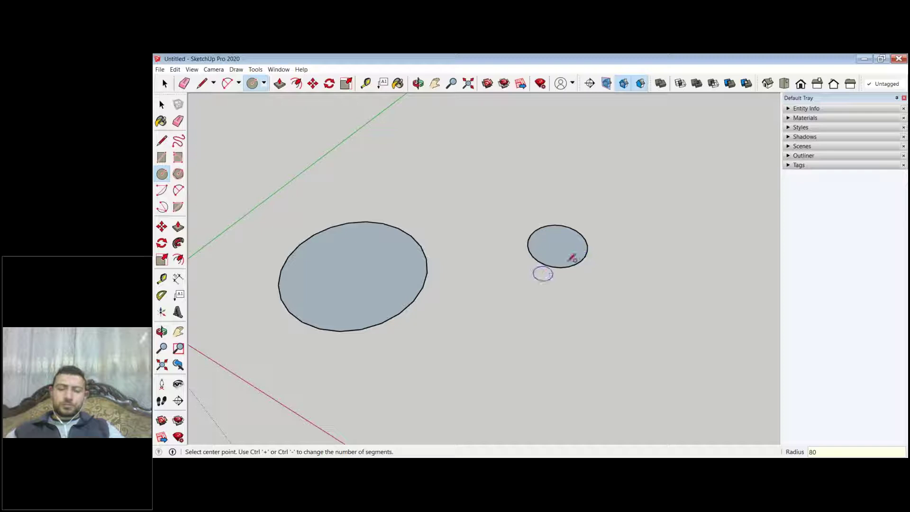
{"action": "key", "text": "ctrl+z"}
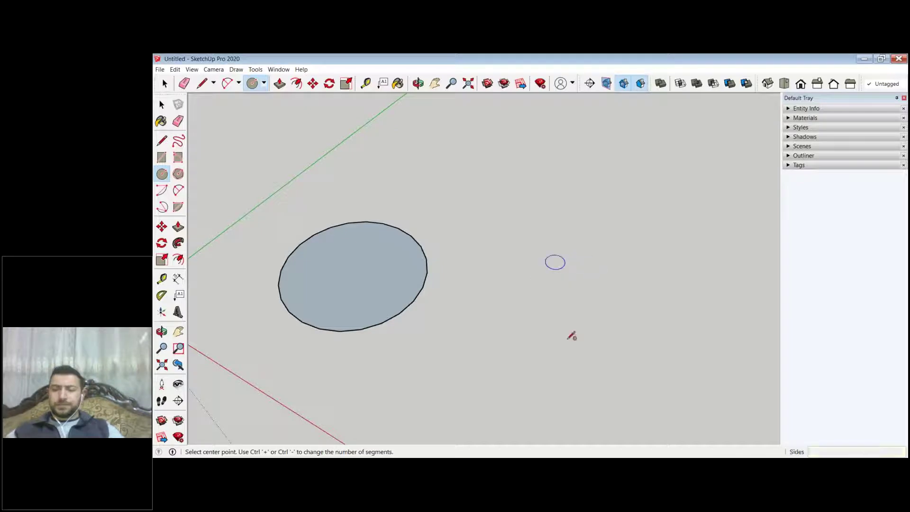
Step: Set 80 sides and draw the second circle beside the first
{"action": "scroll", "coordinate": [570, 335], "scroll_direction": "down", "scroll_amount": 1}
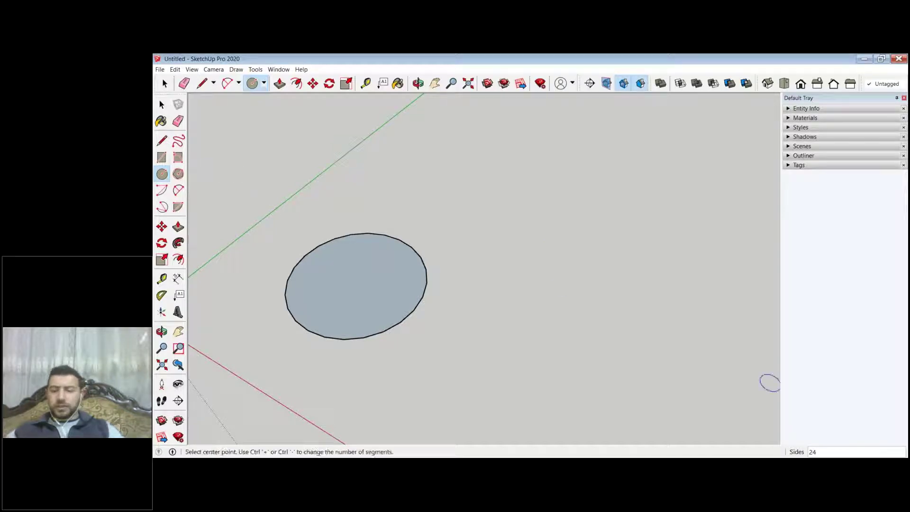
{"action": "type", "text": "80"}
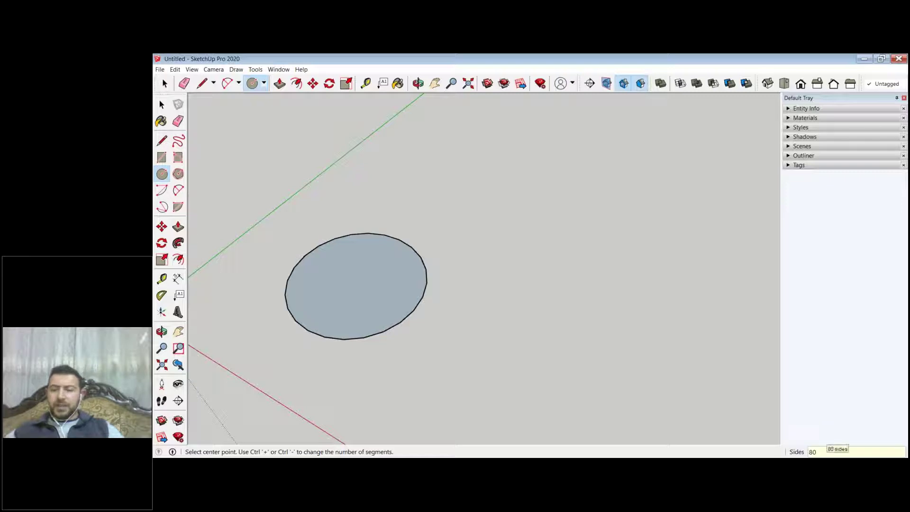
{"action": "left_click", "coordinate": [524, 255]}
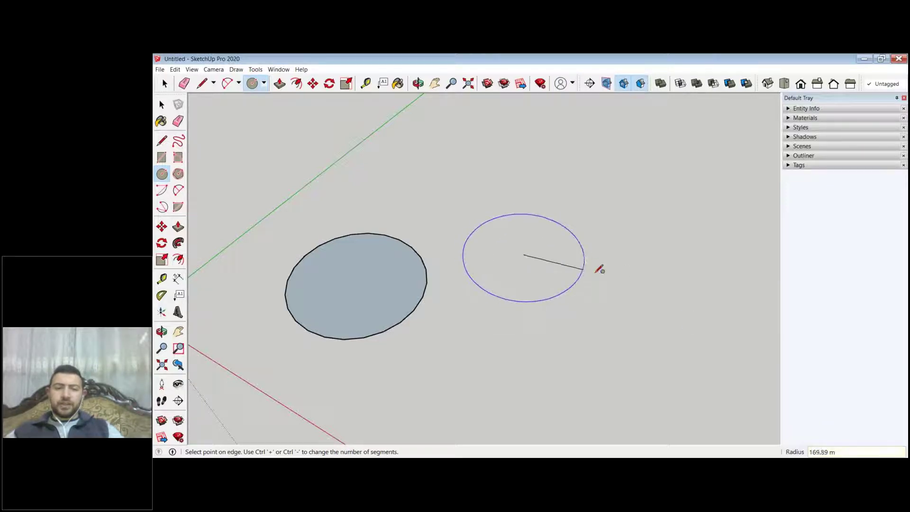
{"action": "left_click", "coordinate": [618, 330]}
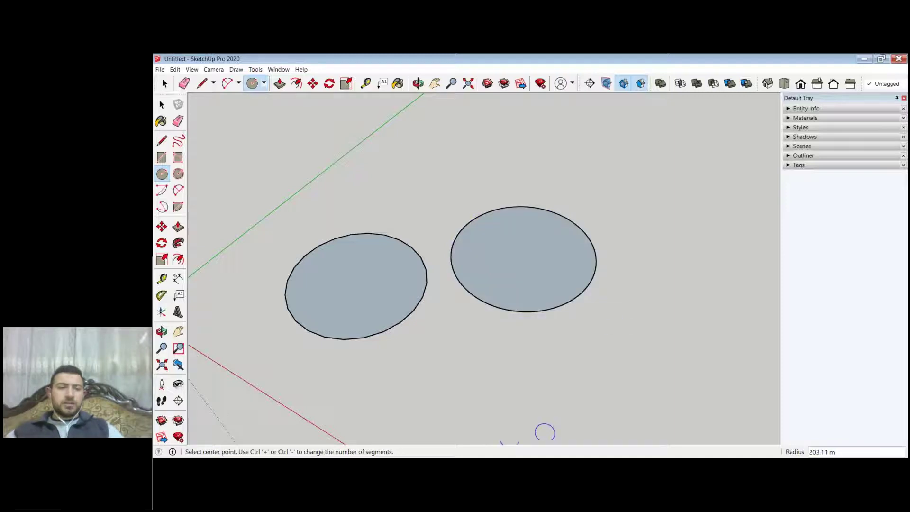
{"action": "key", "text": "space"}
{"action": "scroll", "coordinate": [416, 258], "scroll_direction": "up", "scroll_amount": 2}
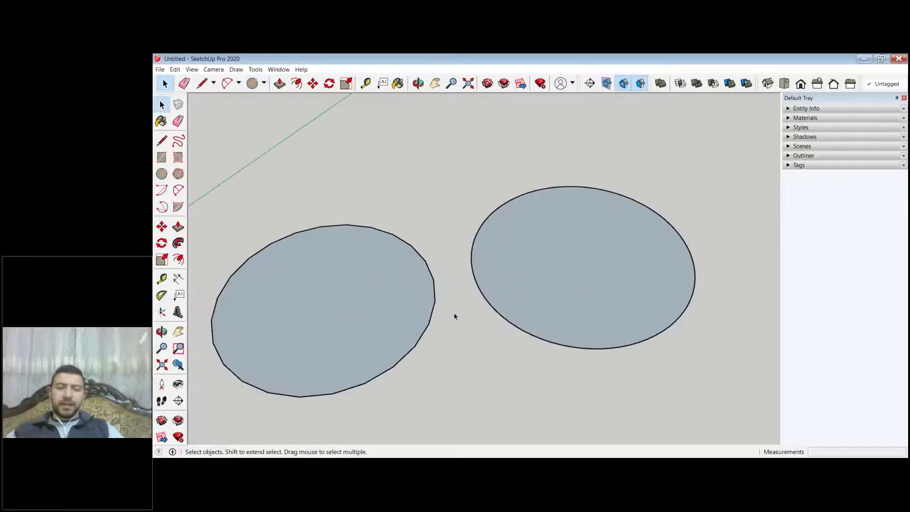
{"action": "scroll", "coordinate": [490, 264], "scroll_direction": "up", "scroll_amount": 5}
{"action": "mouse_move", "coordinate": [490, 264]}
{"action": "middle_mouse_down"}
{"action": "mouse_move", "coordinate": [425, 268]}
{"action": "mouse_move", "coordinate": [732, 305]}
{"action": "mouse_move", "coordinate": [339, 339]}
{"action": "mouse_move", "coordinate": [190, 275]}
{"action": "mouse_move", "coordinate": [180, 294]}
{"action": "mouse_move", "coordinate": [496, 341]}
{"action": "middle_mouse_up"}
{"action": "scroll", "coordinate": [497, 342], "scroll_direction": "down", "scroll_amount": 5}
{"action": "middle_click_drag", "start_coordinate": [676, 426], "coordinate": [465, 333]}
{"action": "scroll", "coordinate": [497, 342], "scroll_direction": "up", "scroll_amount": 3}
{"action": "scroll", "coordinate": [455, 321], "scroll_direction": "down", "scroll_amount": 3}
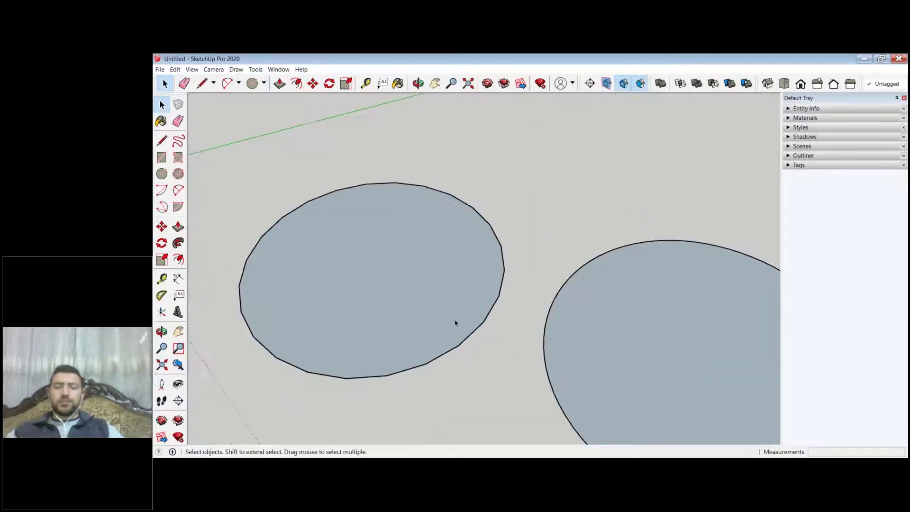
{"action": "scroll", "coordinate": [455, 321], "scroll_direction": "down", "scroll_amount": 3}
{"action": "key", "text": "p"}
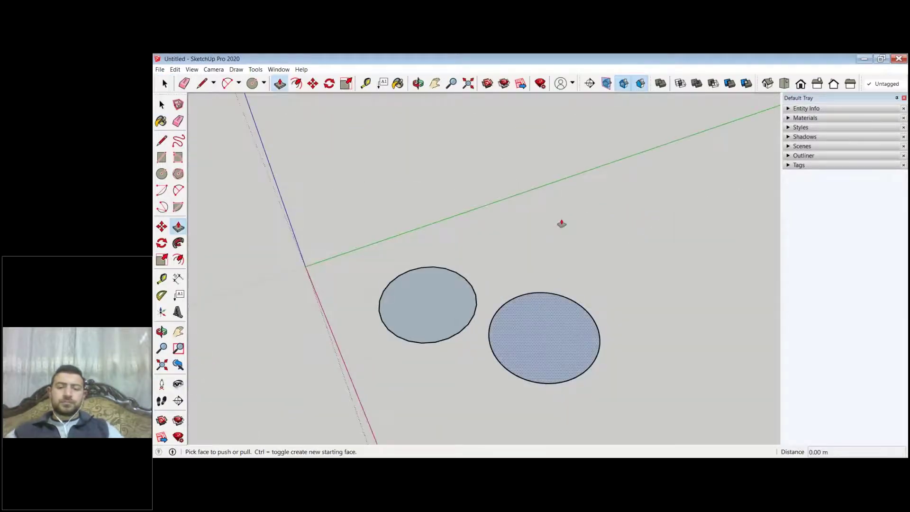
{"action": "left_click", "coordinate": [561, 223]}
{"action": "left_click", "coordinate": [447, 284]}
{"action": "left_click", "coordinate": [448, 218]}
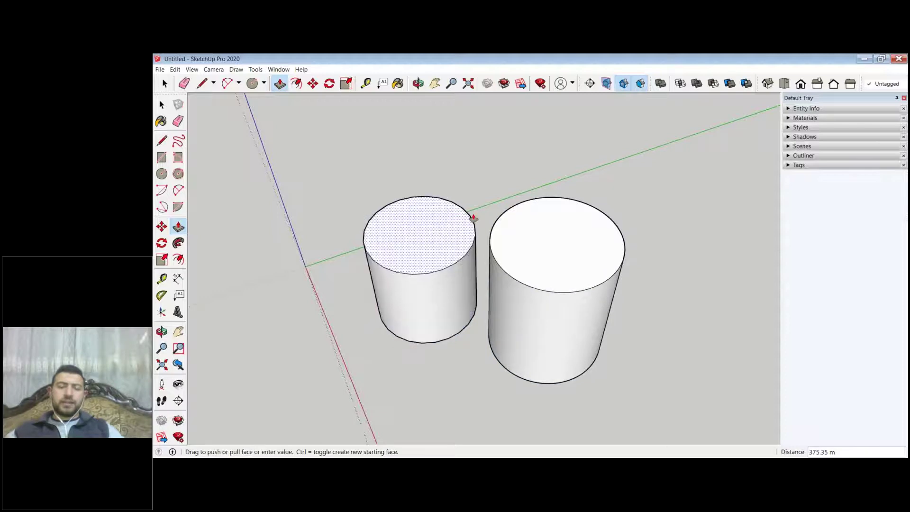
{"action": "left_click", "coordinate": [192, 69]}
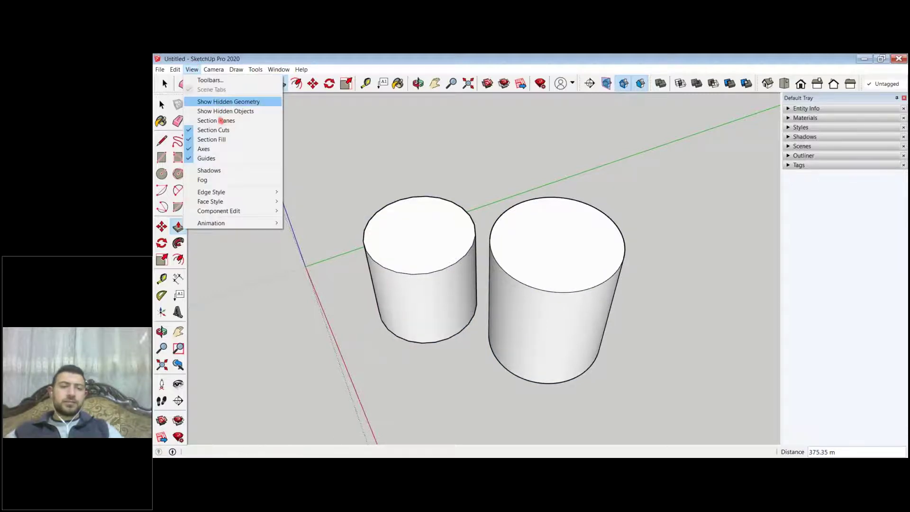
{"action": "left_click", "coordinate": [224, 102]}
{"action": "middle_click_drag", "start_coordinate": [543, 285], "coordinate": [633, 314]}
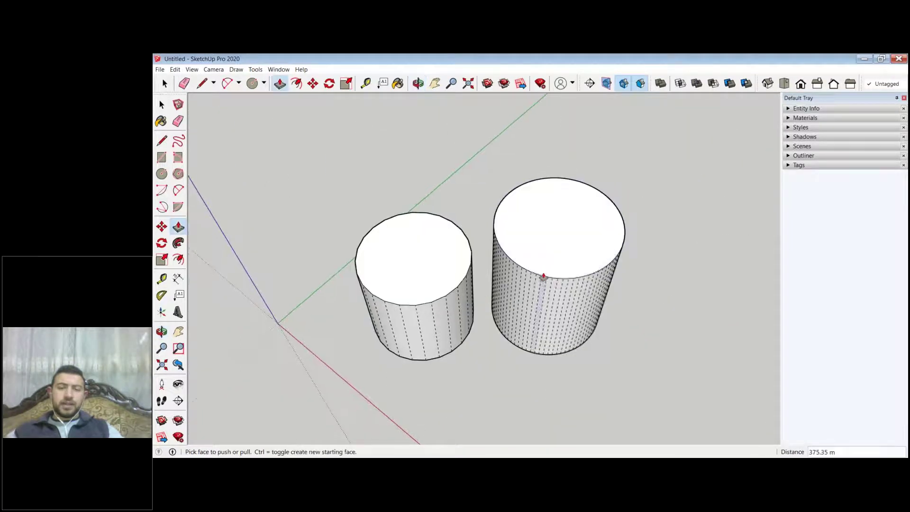
{"action": "scroll", "coordinate": [542, 279], "scroll_direction": "up", "scroll_amount": 3}
{"action": "key", "text": "space"}
Step: Undo the extra extrusion, add a 360-sided circle at right, and begin pulling up the left circle
{"action": "key", "text": "ctrl+z"}
{"action": "key", "text": "ctrl+z"}
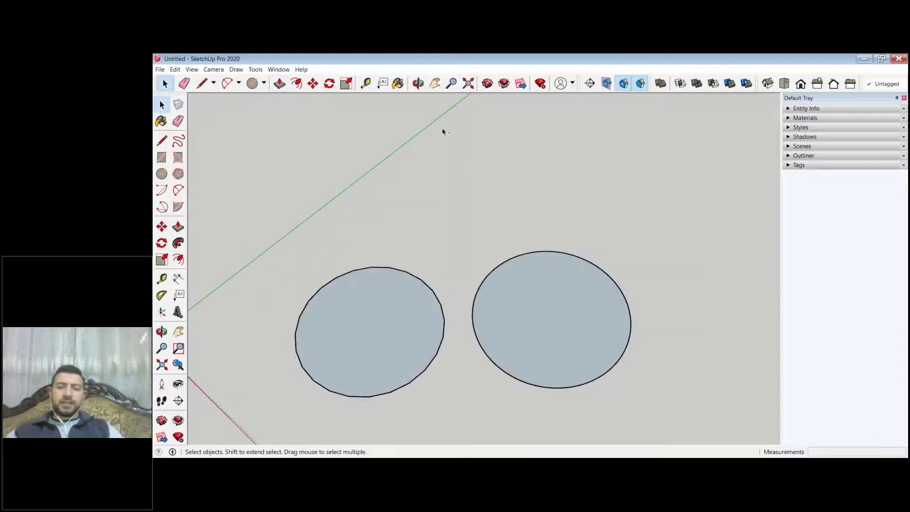
{"action": "scroll", "coordinate": [469, 201], "scroll_direction": "down", "scroll_amount": 2}
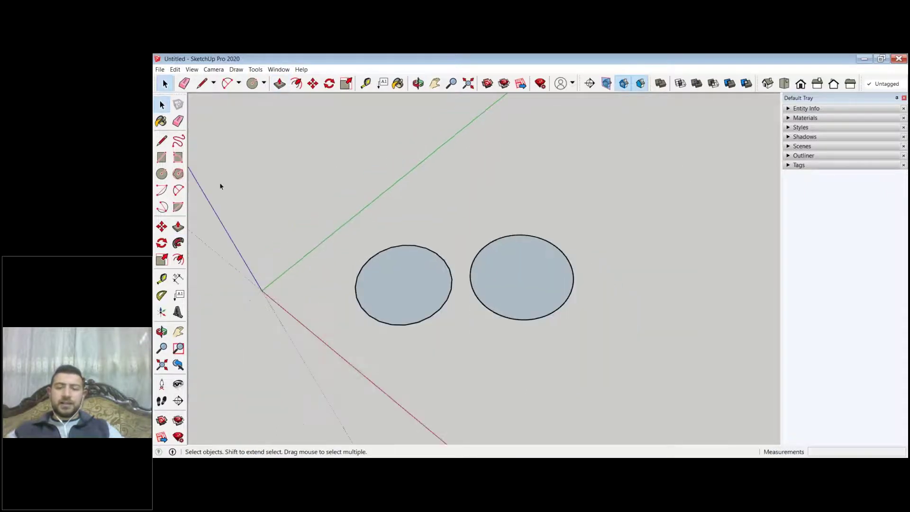
{"action": "left_click", "coordinate": [161, 173]}
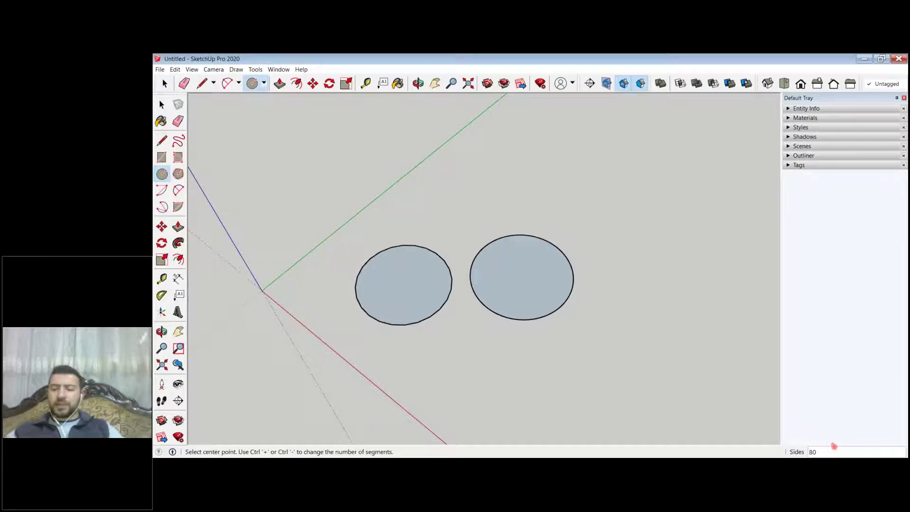
{"action": "type", "text": "360"}
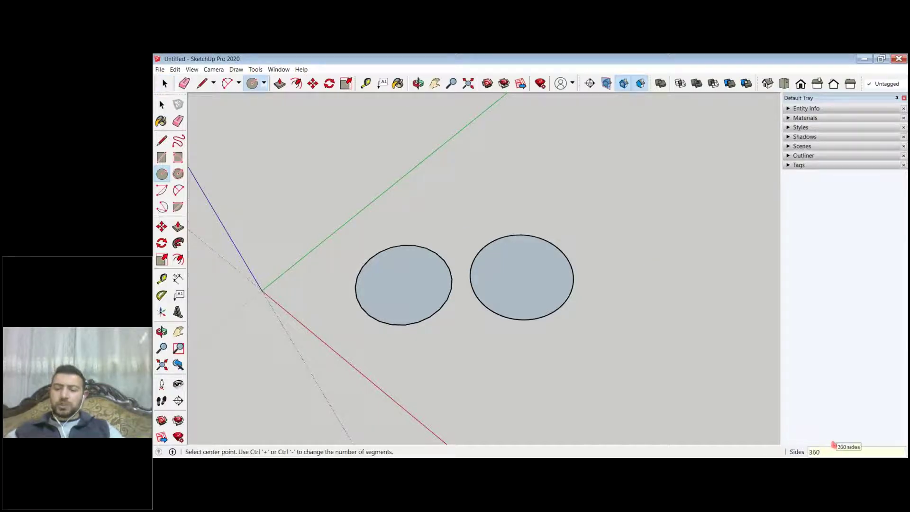
{"action": "left_click", "coordinate": [662, 264]}
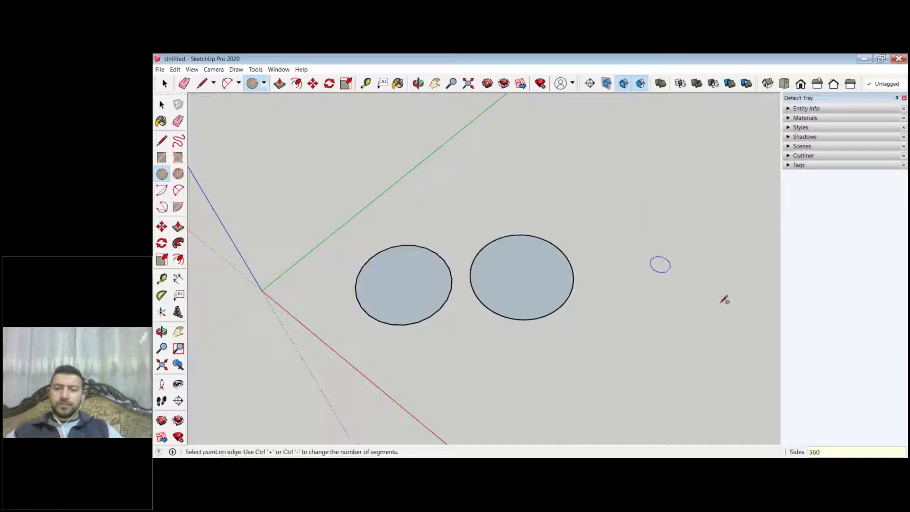
{"action": "left_click", "coordinate": [634, 308]}
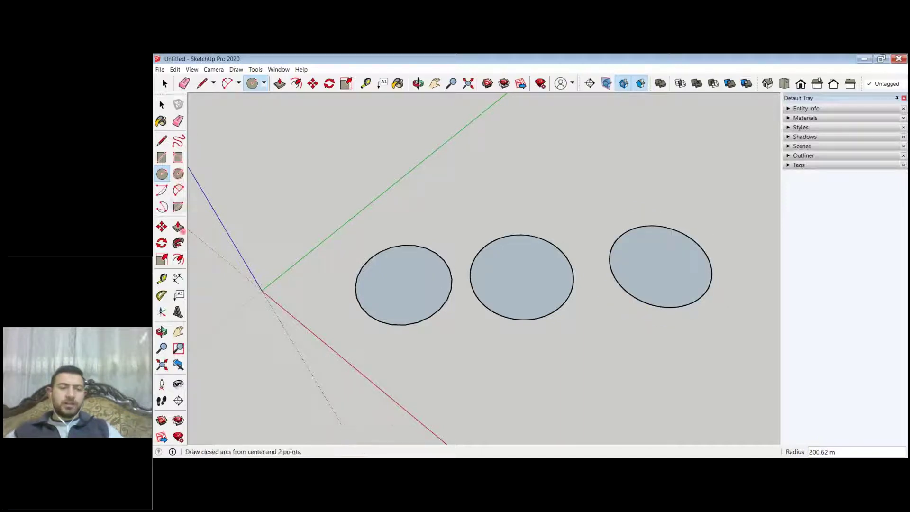
{"action": "left_click", "coordinate": [178, 226]}
{"action": "left_click", "coordinate": [403, 284]}
Step: Raise the middle and right circles to the left cylinder's height with Push/Pull
{"action": "left_click", "coordinate": [393, 213]}
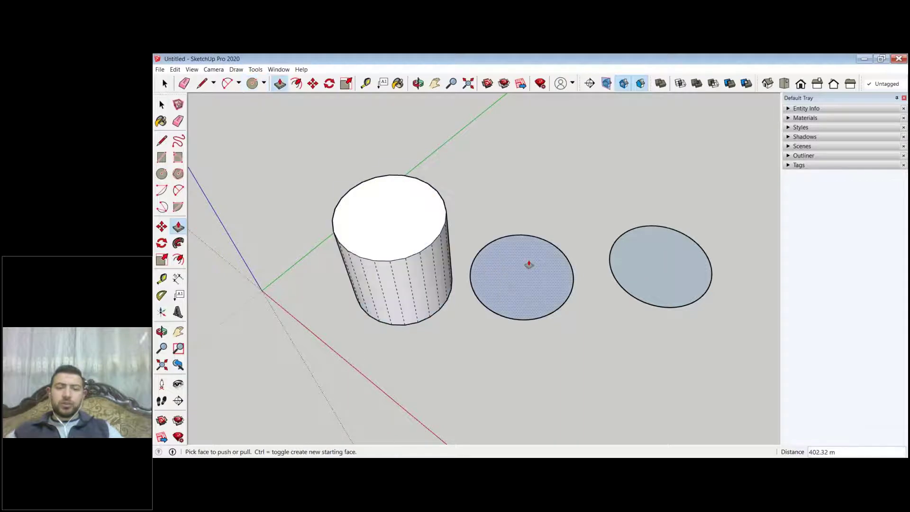
{"action": "double_click", "coordinate": [529, 264]}
{"action": "double_click", "coordinate": [641, 267]}
{"action": "middle_click_drag", "start_coordinate": [641, 266], "coordinate": [672, 269]}
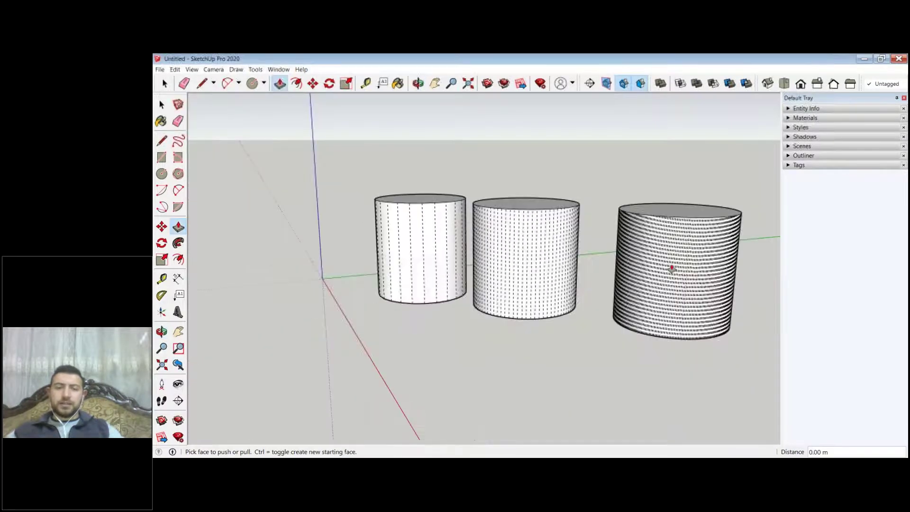
{"action": "scroll", "coordinate": [469, 256], "scroll_direction": "up", "scroll_amount": 5}
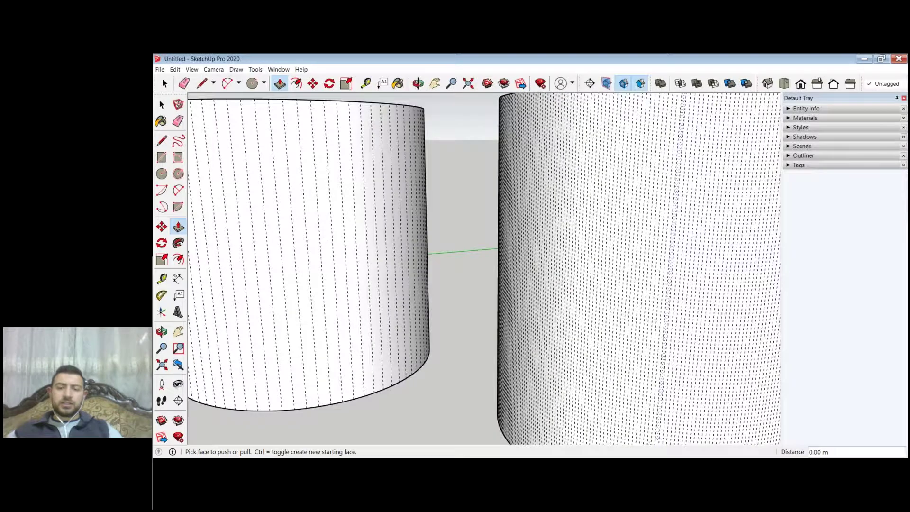
{"action": "scroll", "coordinate": [469, 256], "scroll_direction": "down", "scroll_amount": 5}
{"action": "middle_click_drag", "start_coordinate": [646, 304], "coordinate": [616, 265]}
Step: Turn off Show Hidden Geometry so the cylinders' facet edges disappear, and view them
{"action": "left_click", "coordinate": [192, 69]}
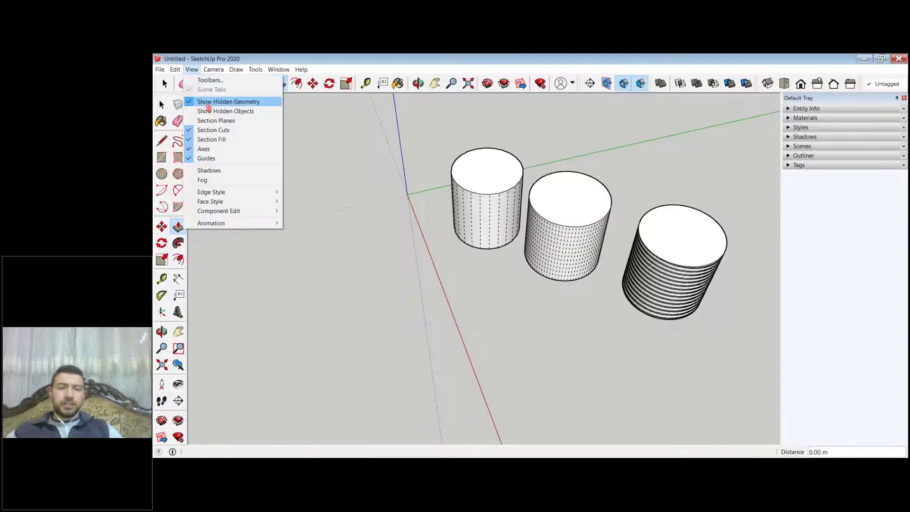
{"action": "left_click", "coordinate": [223, 98]}
{"action": "middle_click_drag", "start_coordinate": [539, 133], "coordinate": [540, 100]}
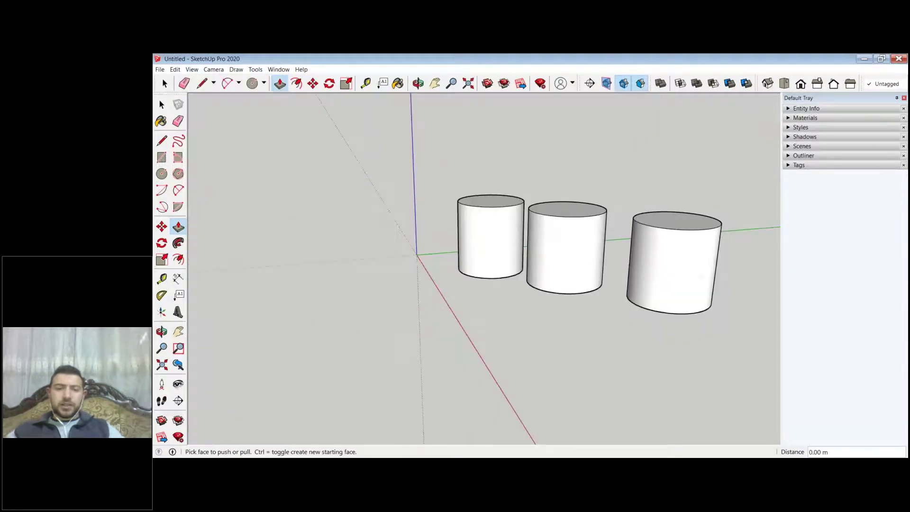
{"action": "scroll", "coordinate": [696, 225], "scroll_direction": "up", "scroll_amount": 3}
{"action": "middle_click_drag", "start_coordinate": [695, 225], "coordinate": [641, 301]}
{"action": "scroll", "coordinate": [641, 300], "scroll_direction": "down", "scroll_amount": 3}
{"action": "scroll", "coordinate": [370, 251], "scroll_direction": "up", "scroll_amount": 6}
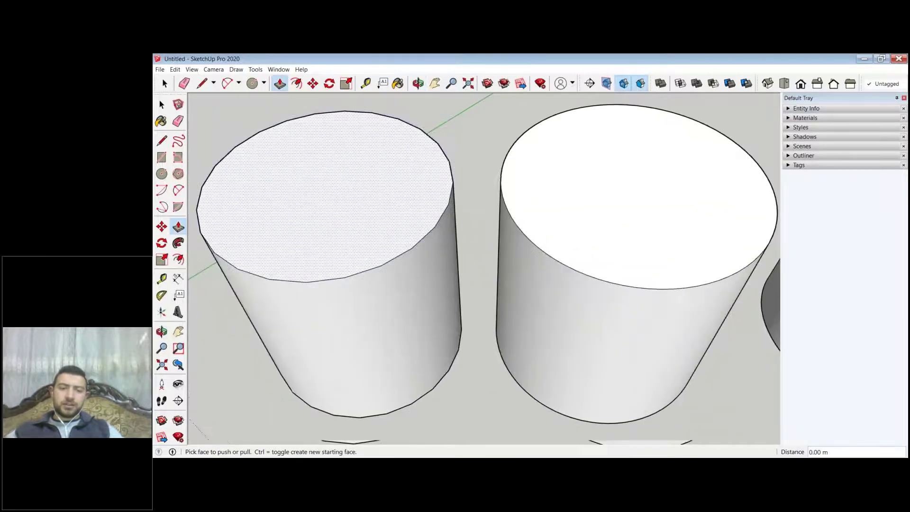
{"action": "middle_click_drag", "start_coordinate": [516, 275], "coordinate": [597, 211]}
Step: Compare the 24-, 80- and 360-sided cylinders, then box-select all three
{"action": "scroll", "coordinate": [266, 309], "scroll_direction": "down", "scroll_amount": 4}
{"action": "scroll", "coordinate": [662, 205], "scroll_direction": "up", "scroll_amount": 4}
{"action": "middle_click_drag", "start_coordinate": [662, 205], "coordinate": [500, 233]}
{"action": "scroll", "coordinate": [499, 234], "scroll_direction": "down", "scroll_amount": 4}
{"action": "middle_click_drag", "start_coordinate": [351, 232], "coordinate": [426, 403]}
{"action": "scroll", "coordinate": [427, 403], "scroll_direction": "down", "scroll_amount": 3}
{"action": "key", "text": "space"}
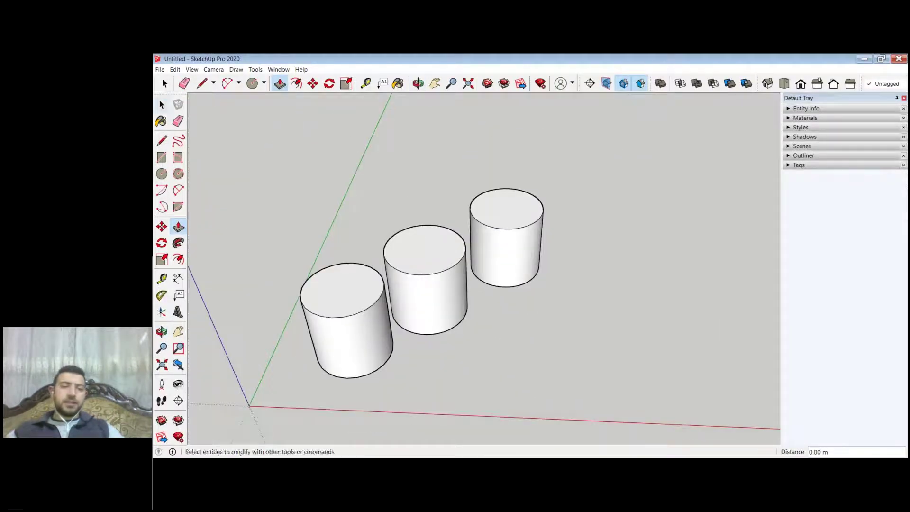
{"action": "left_click_drag", "start_coordinate": [588, 157], "coordinate": [259, 390]}
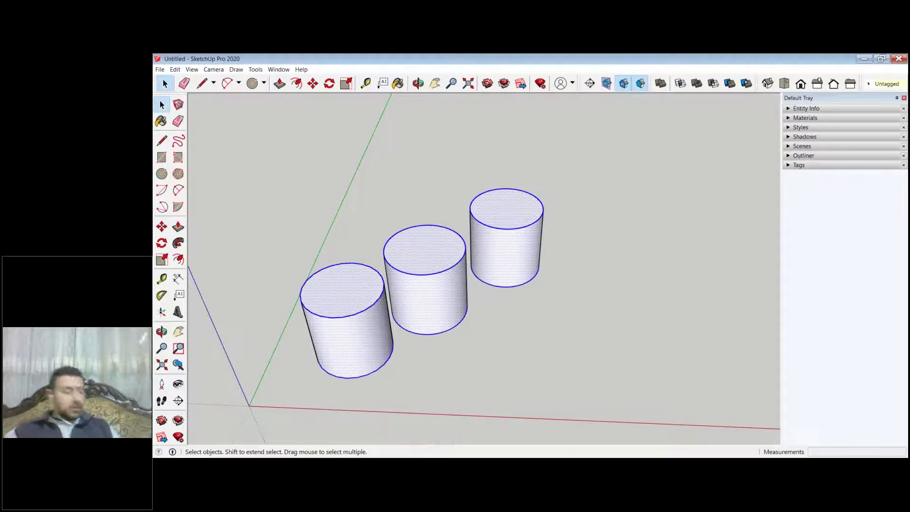
Step: Delete the three selected cylinders
{"action": "key", "text": "Delete"}
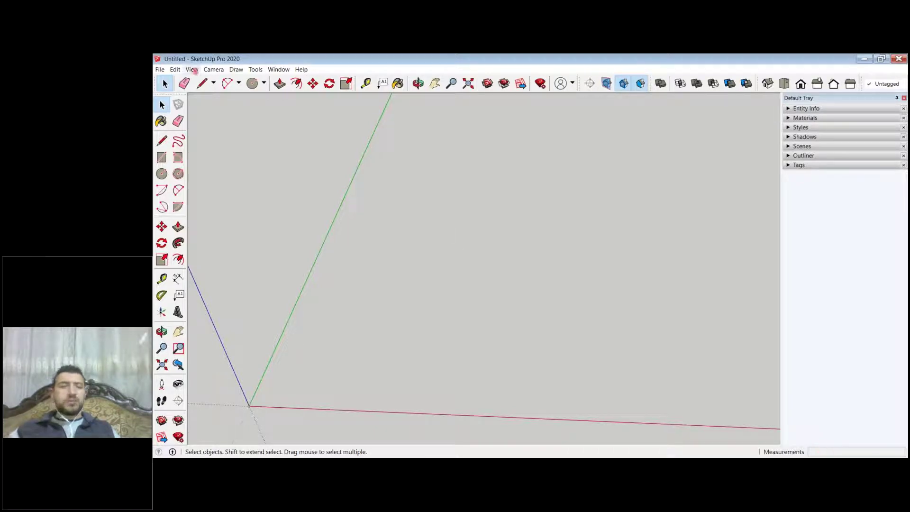
Step: Draw a 24-sided circle face on the ground plane near the axes
{"action": "left_click", "coordinate": [193, 70]}
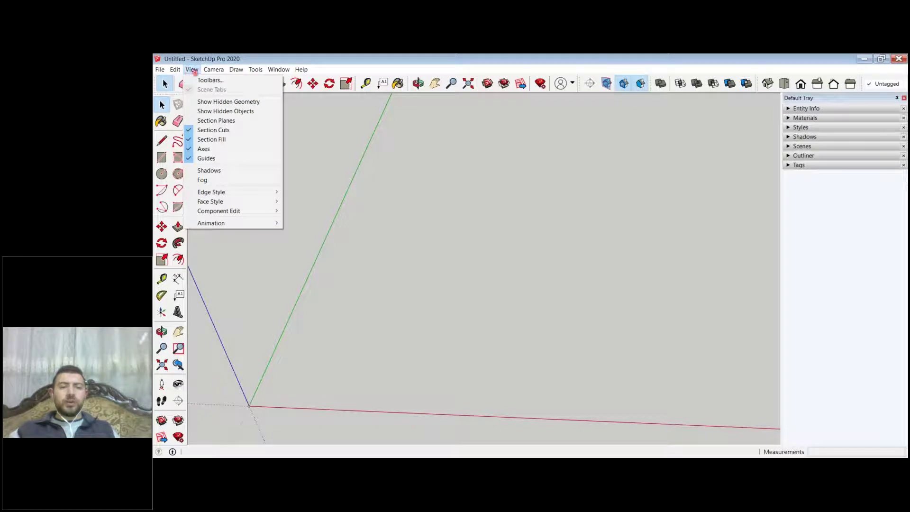
{"action": "left_click", "coordinate": [599, 332]}
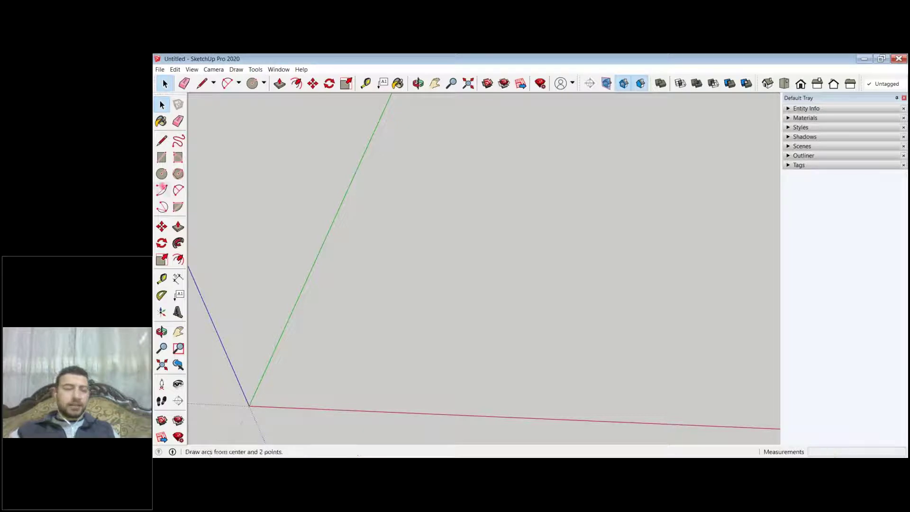
{"action": "left_click", "coordinate": [162, 173]}
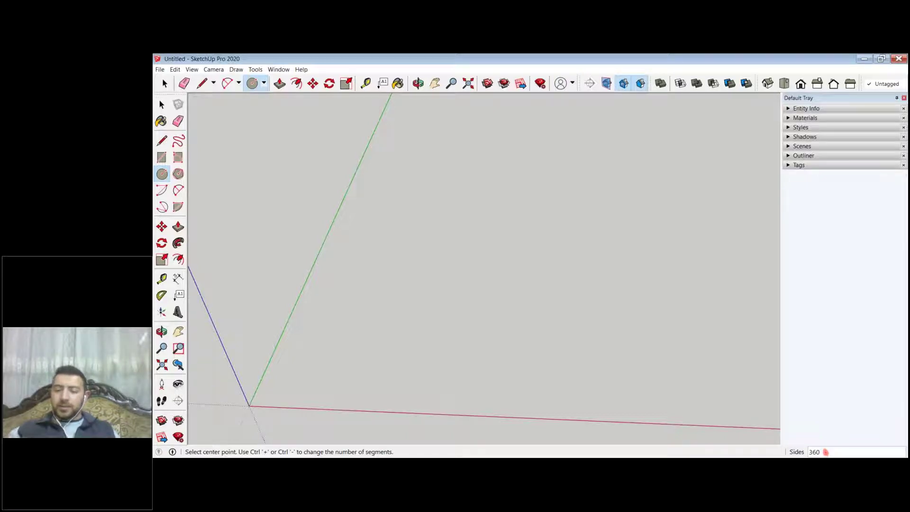
{"action": "type", "text": "24"}
{"action": "key", "text": "Return"}
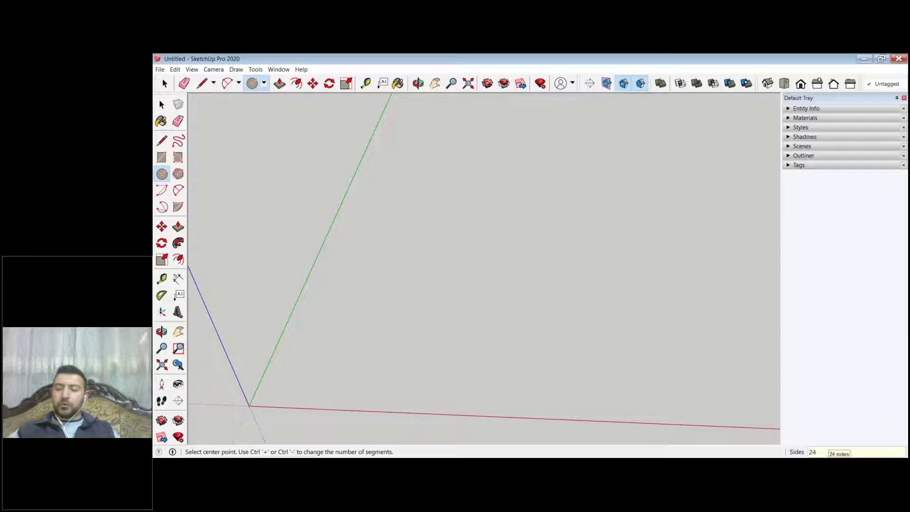
{"action": "left_click", "coordinate": [449, 260]}
{"action": "left_click", "coordinate": [517, 261]}
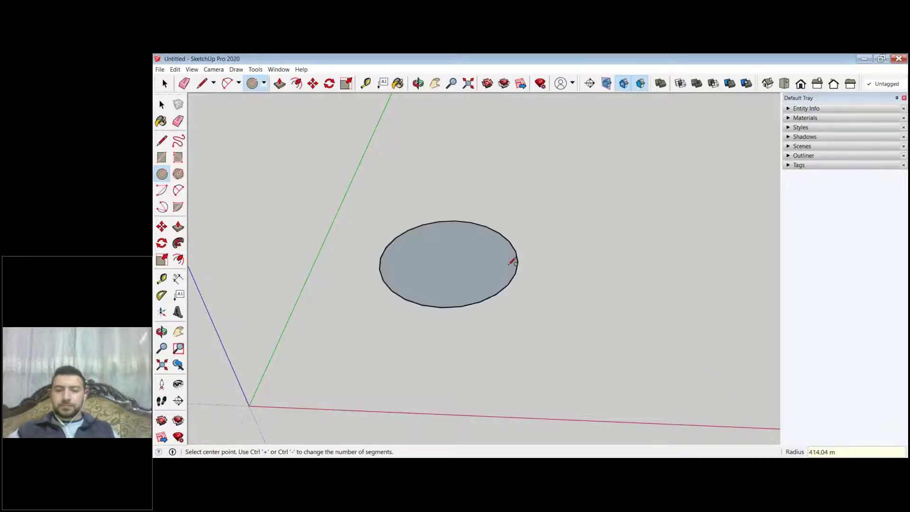
{"action": "left_click", "coordinate": [160, 105]}
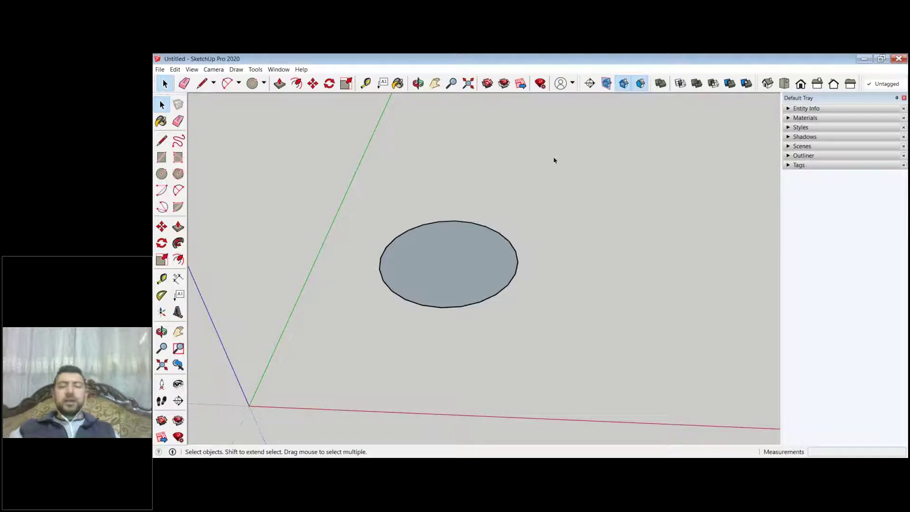
Step: Select everything and delete the 24-sided circle
{"action": "key", "text": "ctrl+a"}
{"action": "key", "text": "Delete"}
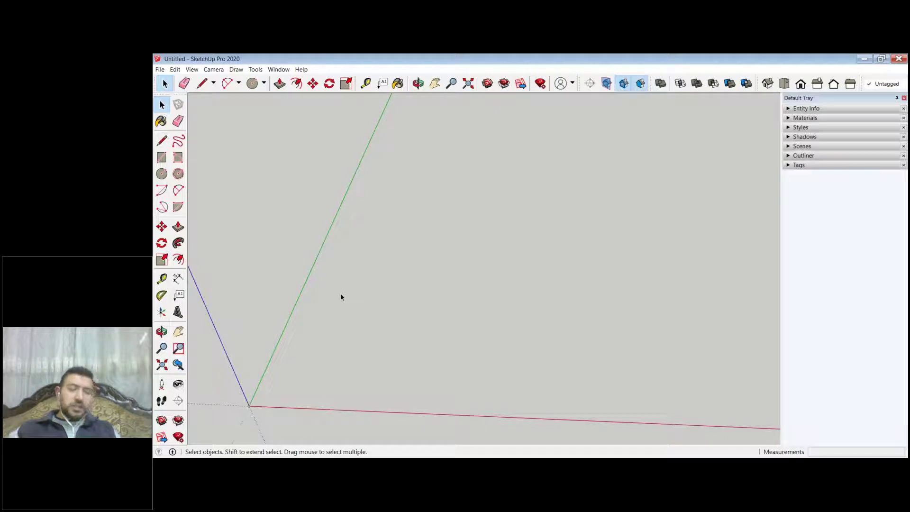
Step: Draw a circle with a 20 m radius
{"action": "left_click", "coordinate": [161, 174]}
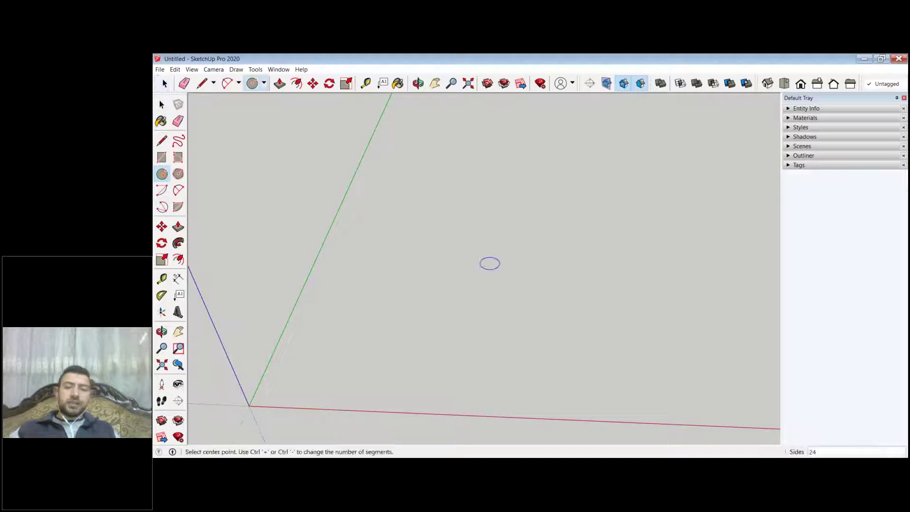
{"action": "left_click", "coordinate": [490, 263]}
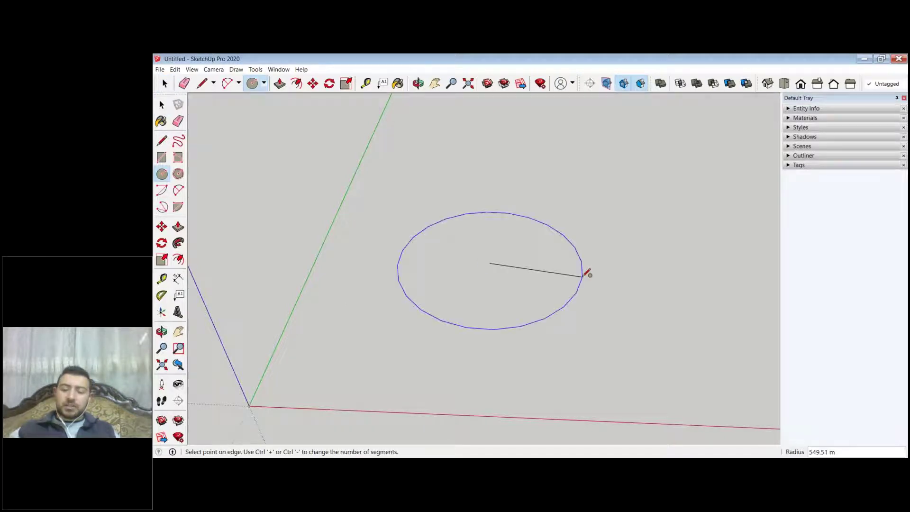
{"action": "type", "text": "20"}
{"action": "key", "text": "Return"}
{"action": "scroll", "coordinate": [493, 261], "scroll_direction": "up", "scroll_amount": 10}
Step: Try a line from the circle's centre to its edge, cancel it, and select the whole circle
{"action": "left_click", "coordinate": [162, 105]}
{"action": "left_click", "coordinate": [162, 140]}
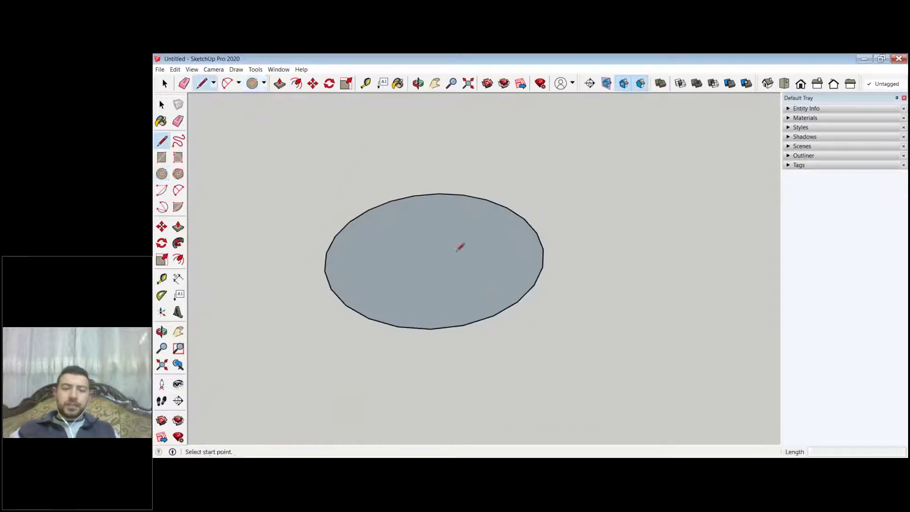
{"action": "left_click", "coordinate": [543, 258]}
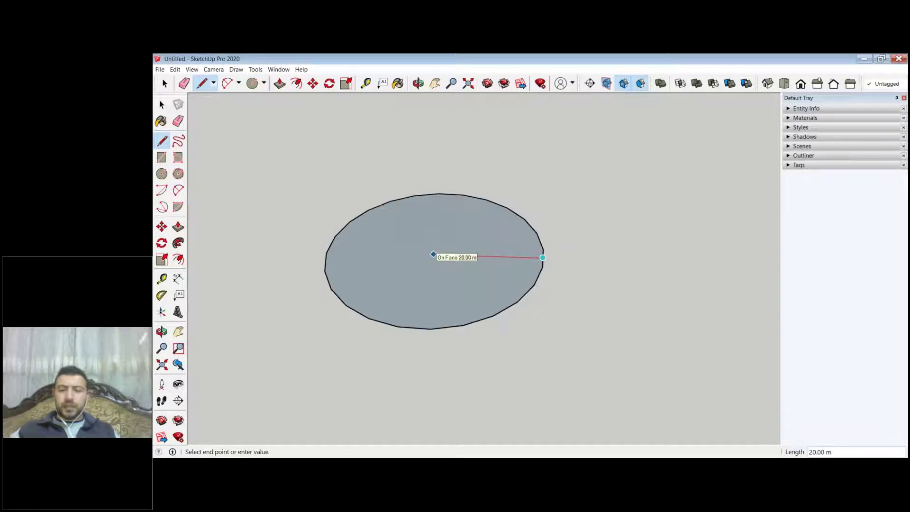
{"action": "left_click", "coordinate": [161, 105]}
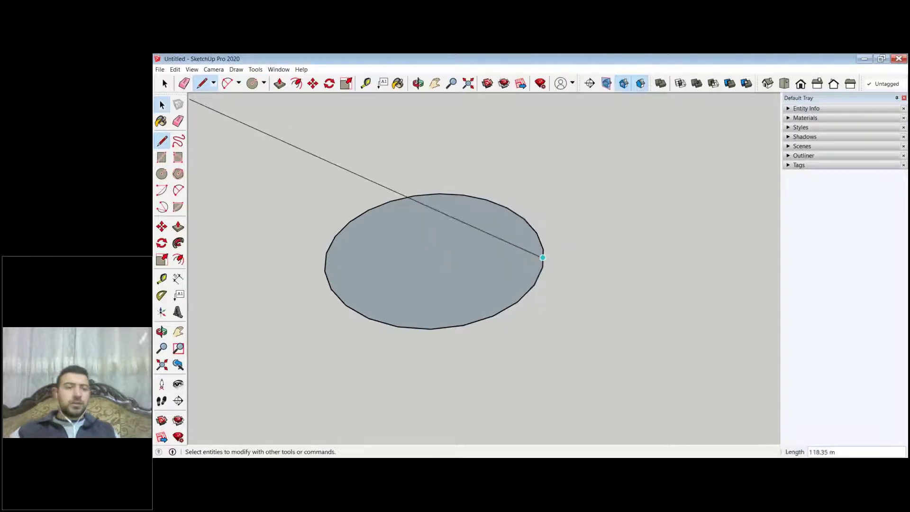
{"action": "left_click_drag", "start_coordinate": [524, 171], "coordinate": [501, 206]}
{"action": "key", "text": "ctrl+a"}
{"action": "key", "text": "Delete"}
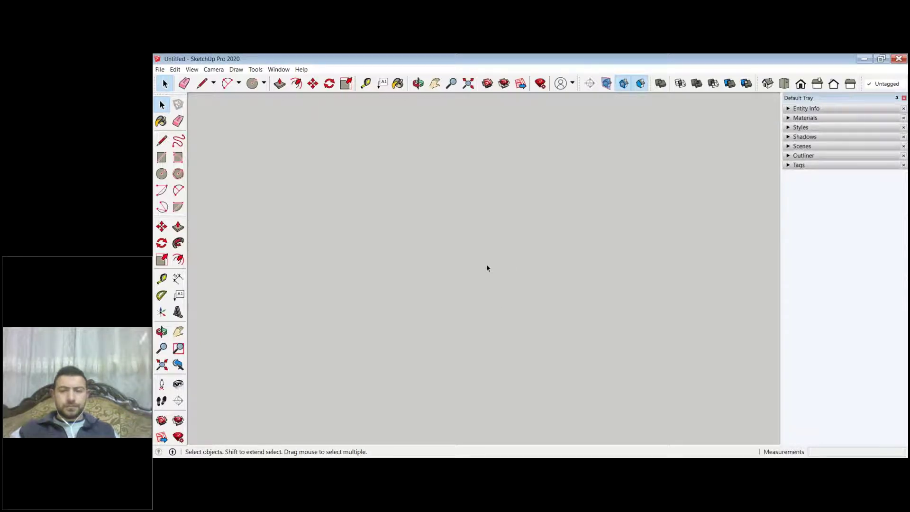
{"action": "scroll", "coordinate": [489, 262], "scroll_direction": "down", "scroll_amount": 4}
{"action": "scroll", "coordinate": [523, 251], "scroll_direction": "down", "scroll_amount": 8}
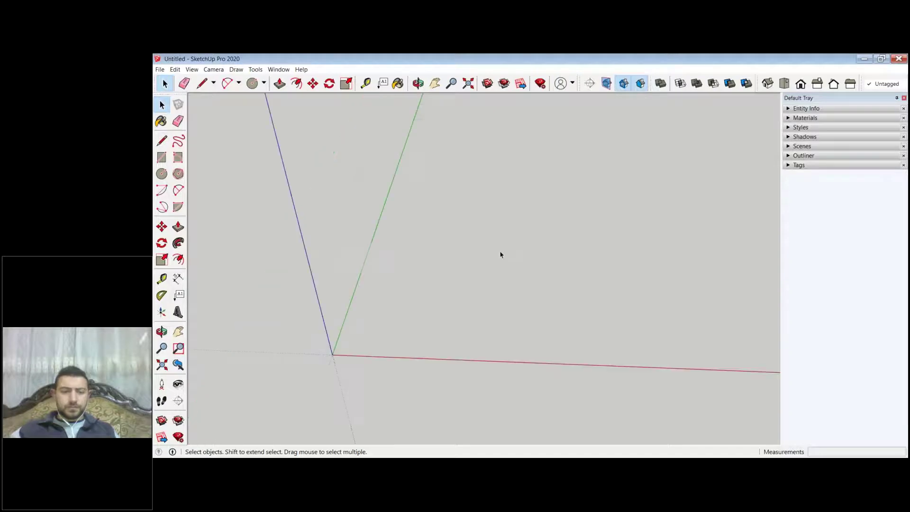
{"action": "scroll", "coordinate": [523, 251], "scroll_direction": "down", "scroll_amount": 1}
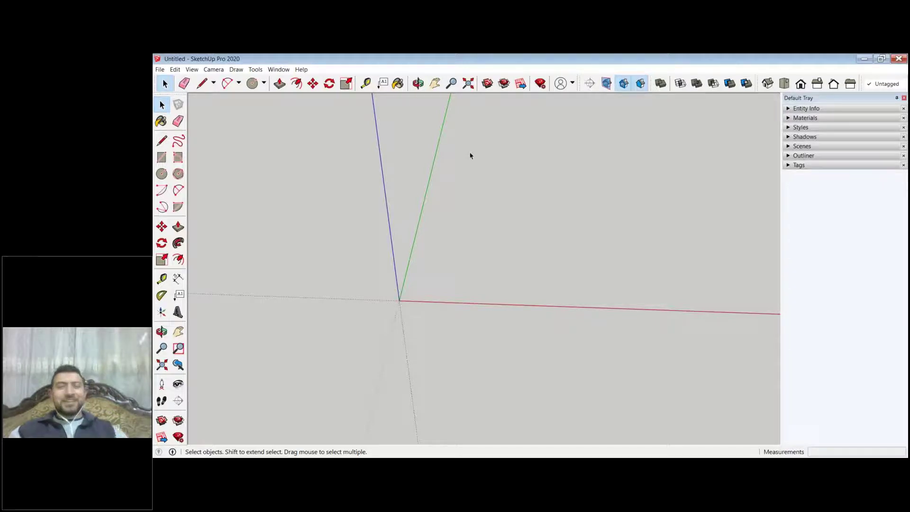
{"action": "scroll", "coordinate": [488, 189], "scroll_direction": "down", "scroll_amount": 1}
{"action": "scroll", "coordinate": [521, 156], "scroll_direction": "up", "scroll_amount": 3}
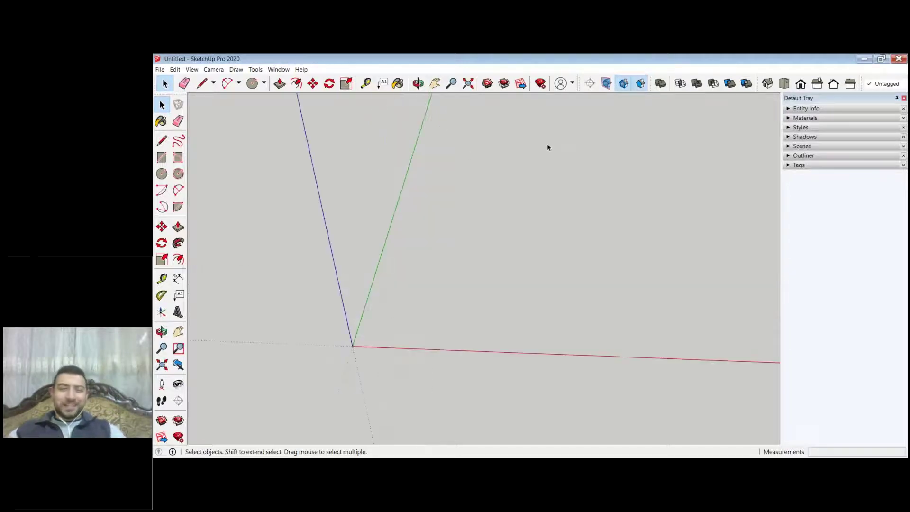
{"action": "scroll", "coordinate": [437, 172], "scroll_direction": "up", "scroll_amount": 2}
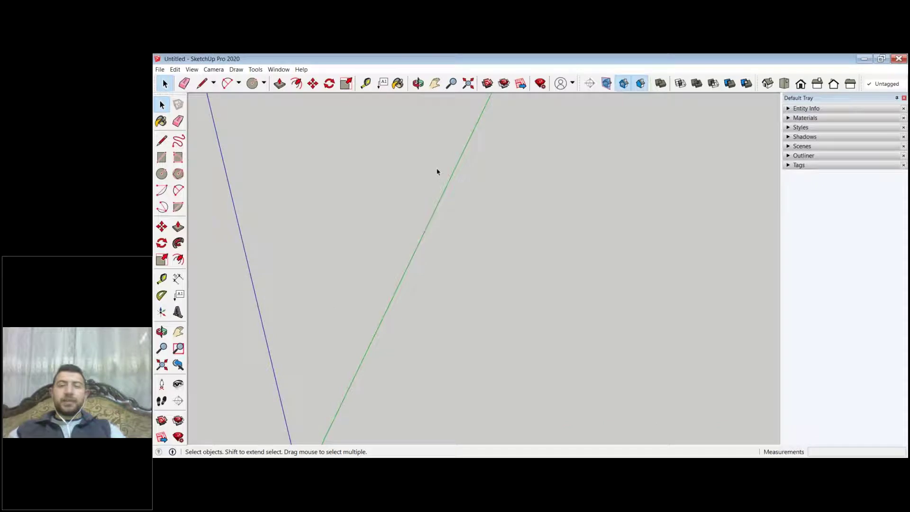
{"action": "scroll", "coordinate": [436, 171], "scroll_direction": "down", "scroll_amount": 2}
{"action": "scroll", "coordinate": [559, 215], "scroll_direction": "up", "scroll_amount": 1}
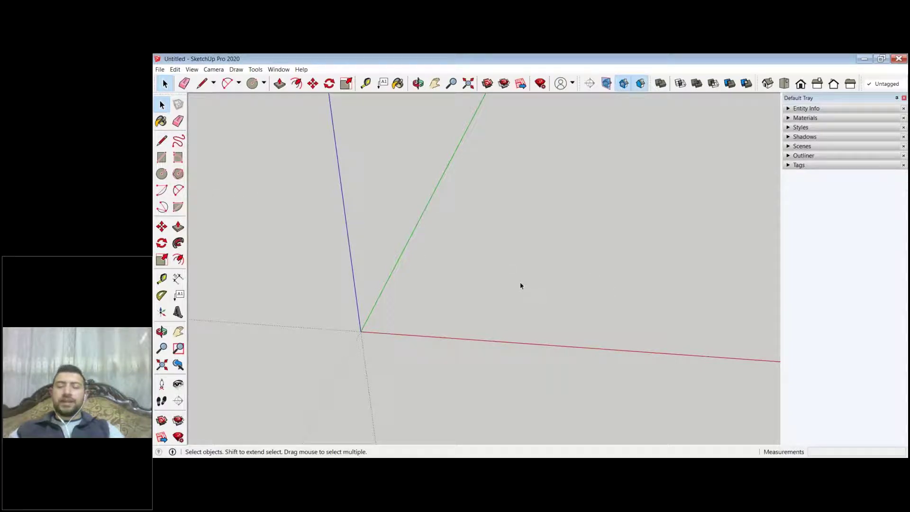
{"action": "scroll", "coordinate": [407, 218], "scroll_direction": "down", "scroll_amount": 1}
{"action": "scroll", "coordinate": [249, 209], "scroll_direction": "down", "scroll_amount": 1}
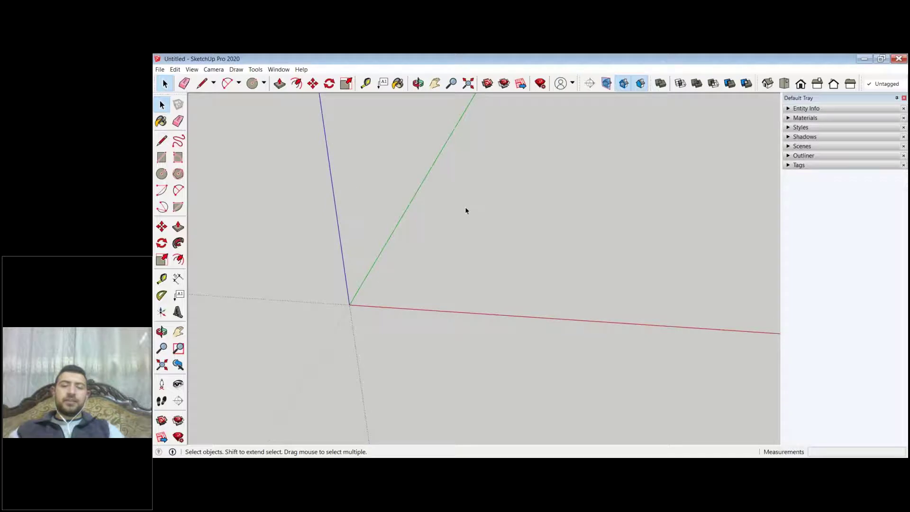
{"action": "scroll", "coordinate": [466, 211], "scroll_direction": "up", "scroll_amount": 3}
{"action": "scroll", "coordinate": [513, 232], "scroll_direction": "down", "scroll_amount": 2}
{"action": "middle_click_drag", "start_coordinate": [536, 232], "coordinate": [484, 197]}
{"action": "scroll", "coordinate": [484, 197], "scroll_direction": "up", "scroll_amount": 3}
Step: Draw a 10,10 rectangle from a first corner point in the view
{"action": "left_click", "coordinate": [162, 156]}
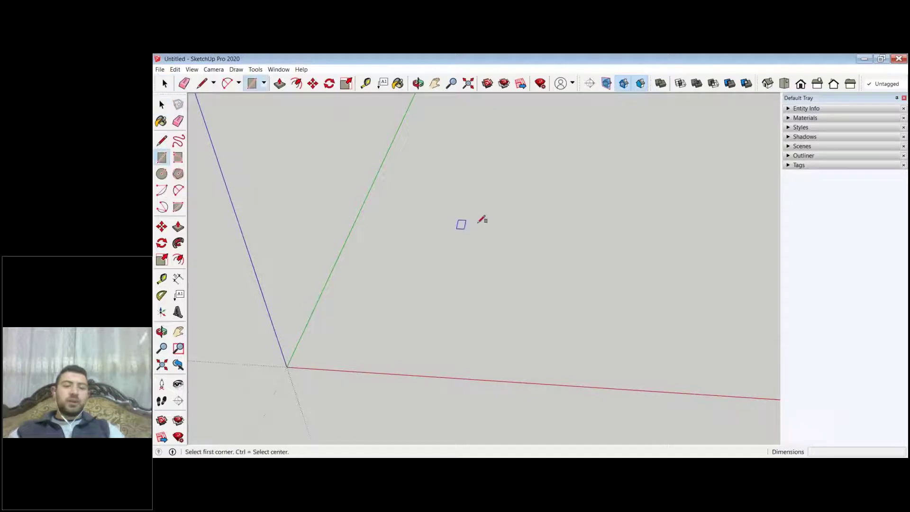
{"action": "left_click", "coordinate": [570, 228]}
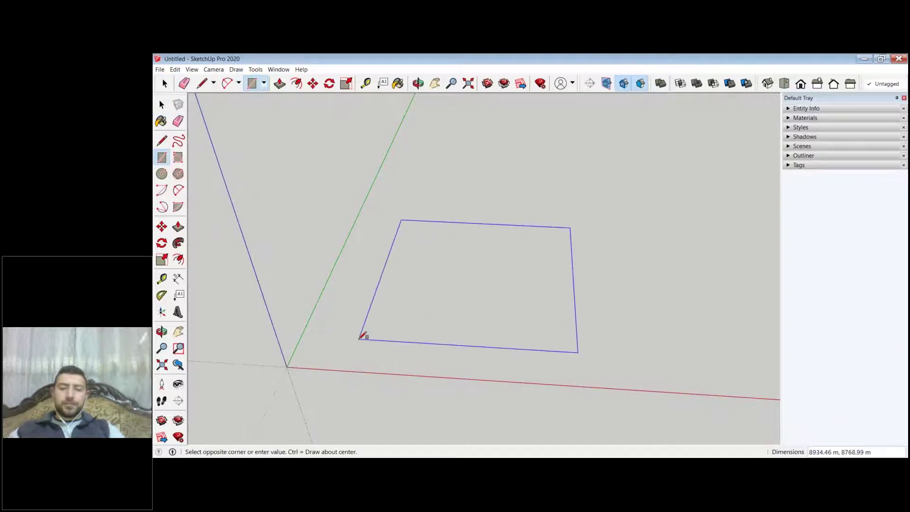
{"action": "type", "text": "10,10"}
{"action": "key", "text": "Return"}
{"action": "scroll", "coordinate": [530, 281], "scroll_direction": "down", "scroll_amount": 5}
{"action": "scroll", "coordinate": [532, 280], "scroll_direction": "up", "scroll_amount": 3}
{"action": "scroll", "coordinate": [340, 316], "scroll_direction": "down", "scroll_amount": 2}
{"action": "scroll", "coordinate": [334, 321], "scroll_direction": "down", "scroll_amount": 5}
{"action": "scroll", "coordinate": [399, 333], "scroll_direction": "down", "scroll_amount": 6}
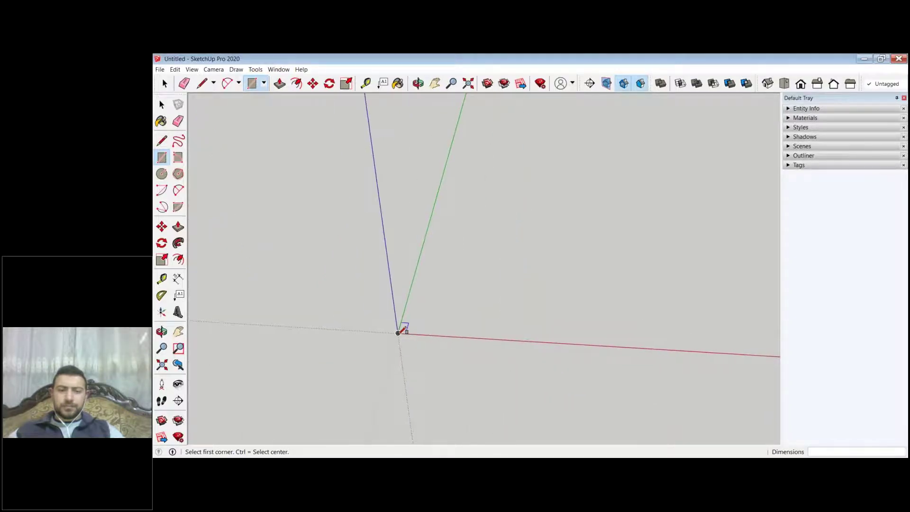
{"action": "key", "text": "space"}
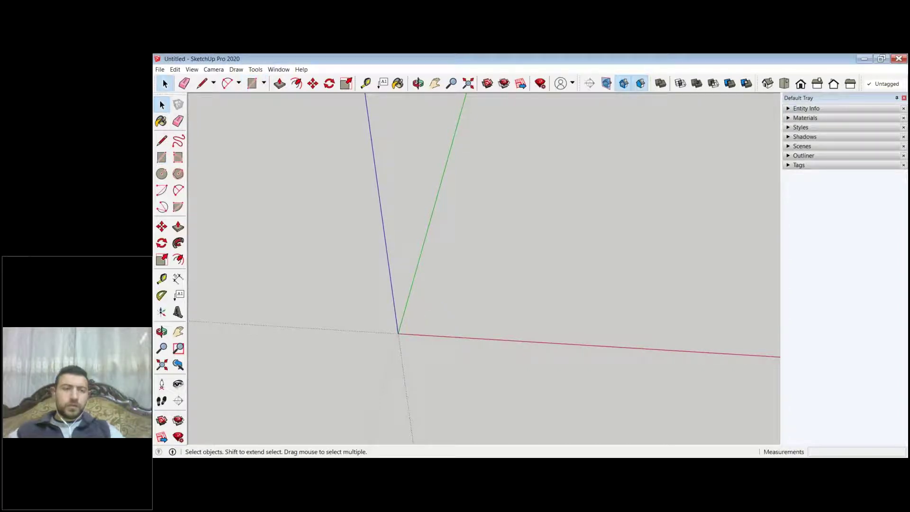
Step: Redraw the 10,10 rectangle anchored at the axis origin
{"action": "left_click", "coordinate": [162, 158]}
{"action": "left_click", "coordinate": [398, 333]}
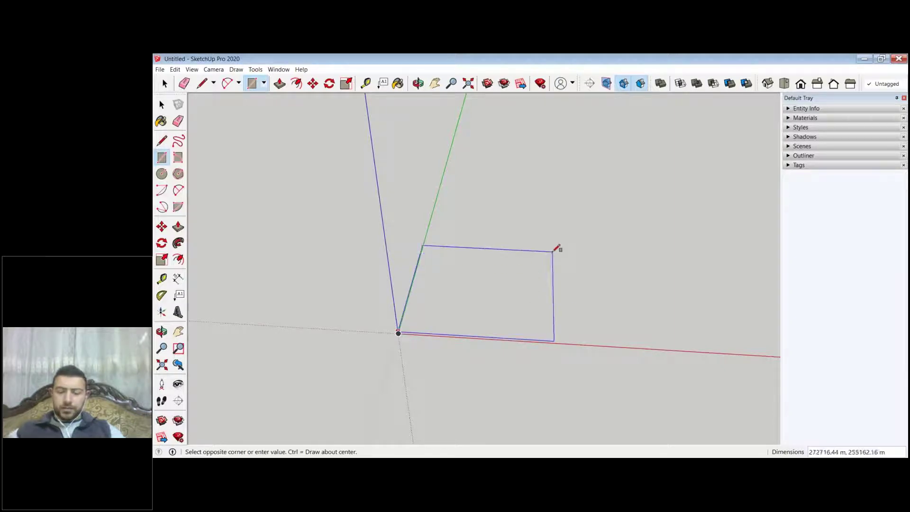
{"action": "type", "text": "10,10"}
{"action": "key", "text": "Return"}
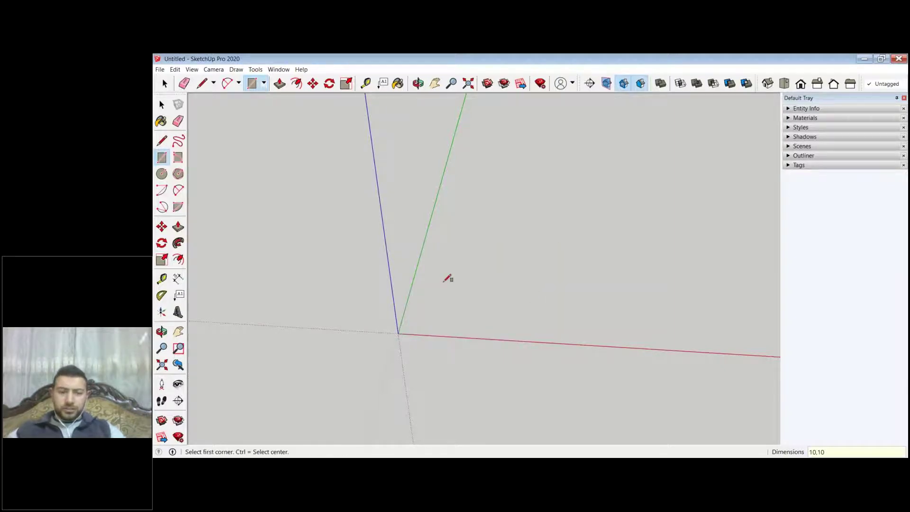
{"action": "scroll", "coordinate": [406, 332], "scroll_direction": "up", "scroll_amount": 6}
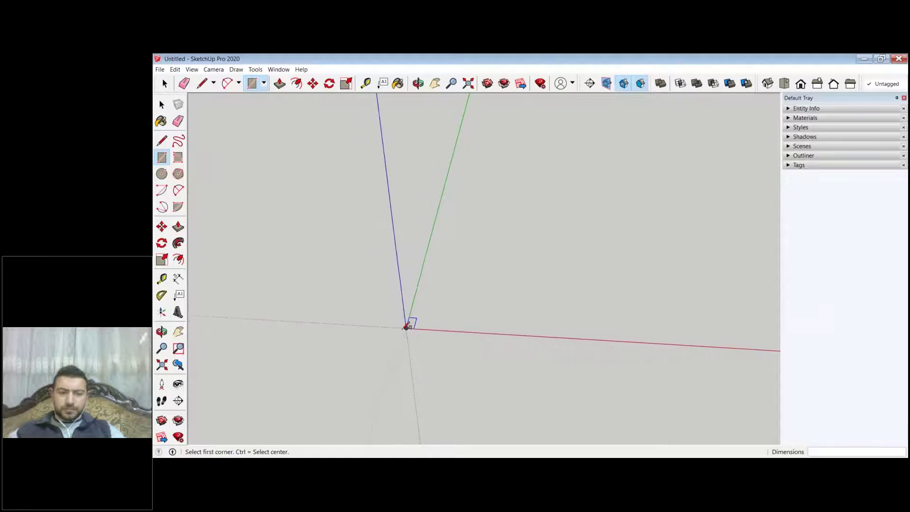
{"action": "scroll", "coordinate": [427, 322], "scroll_direction": "up", "scroll_amount": 2}
{"action": "middle_click_drag", "start_coordinate": [417, 302], "coordinate": [449, 309]}
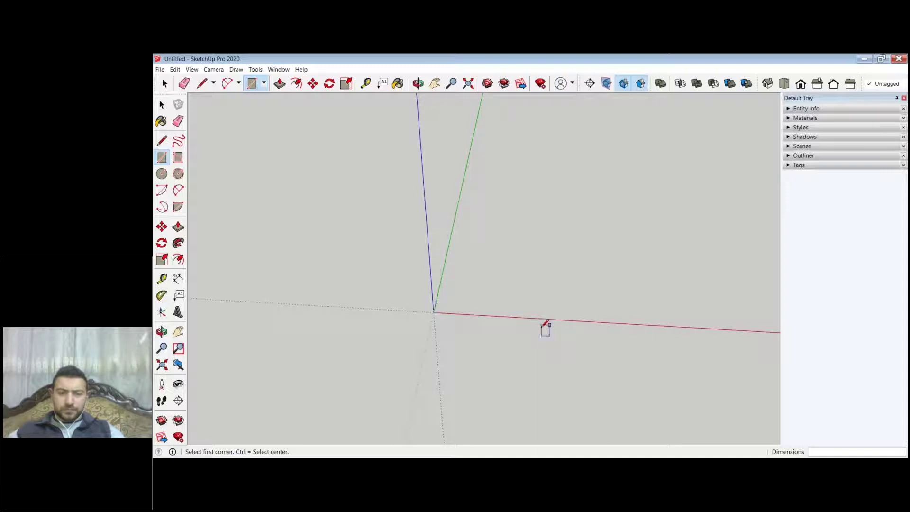
{"action": "left_click", "coordinate": [433, 312]}
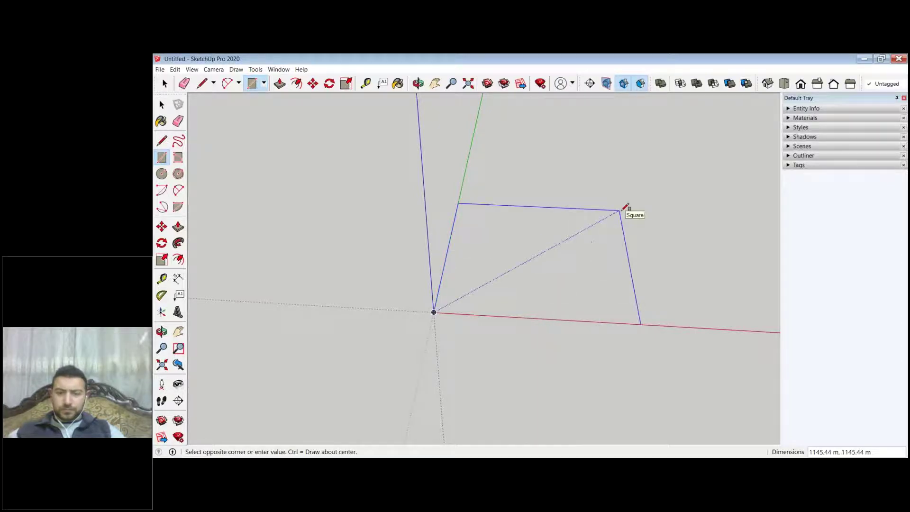
{"action": "key", "text": "Escape"}
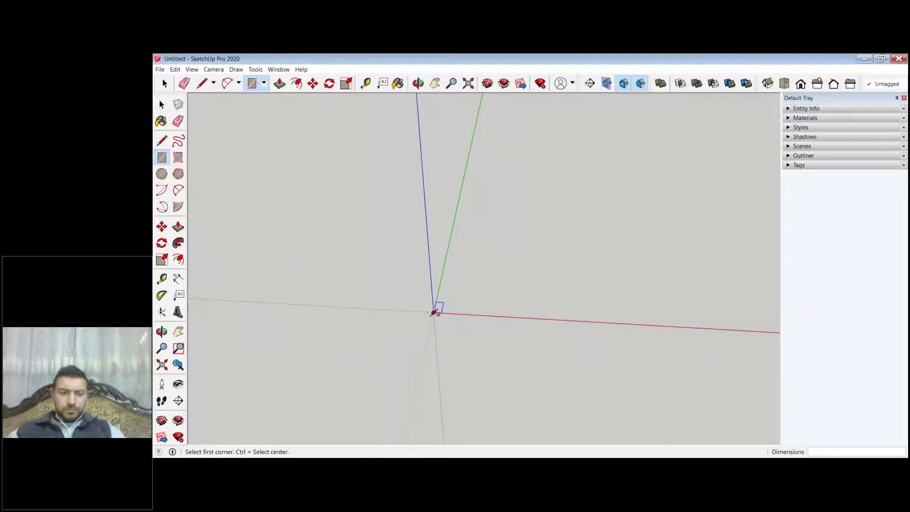
{"action": "middle_click", "coordinate": [492, 300]}
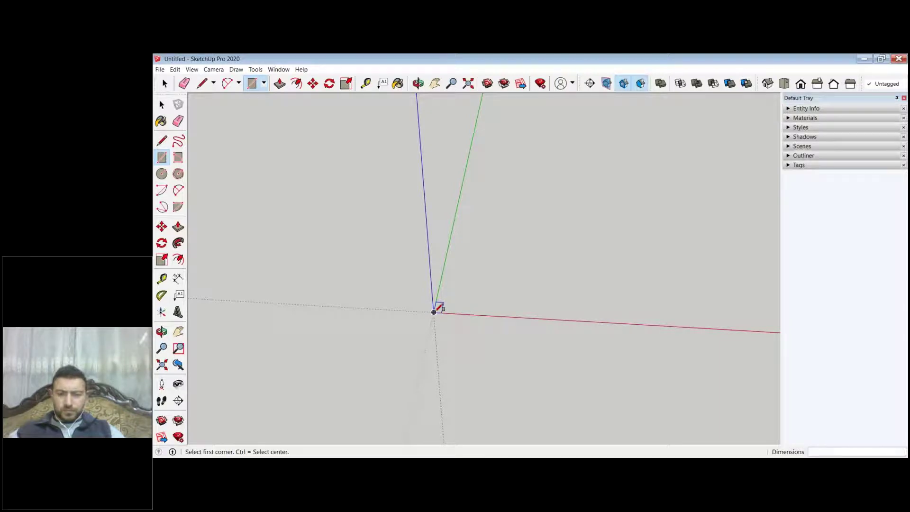
{"action": "left_click", "coordinate": [434, 312]}
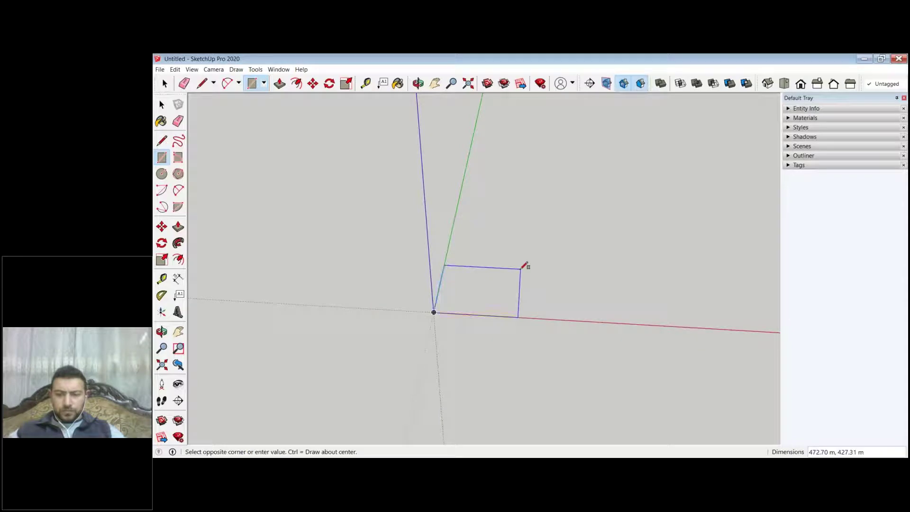
{"action": "key", "text": "Escape"}
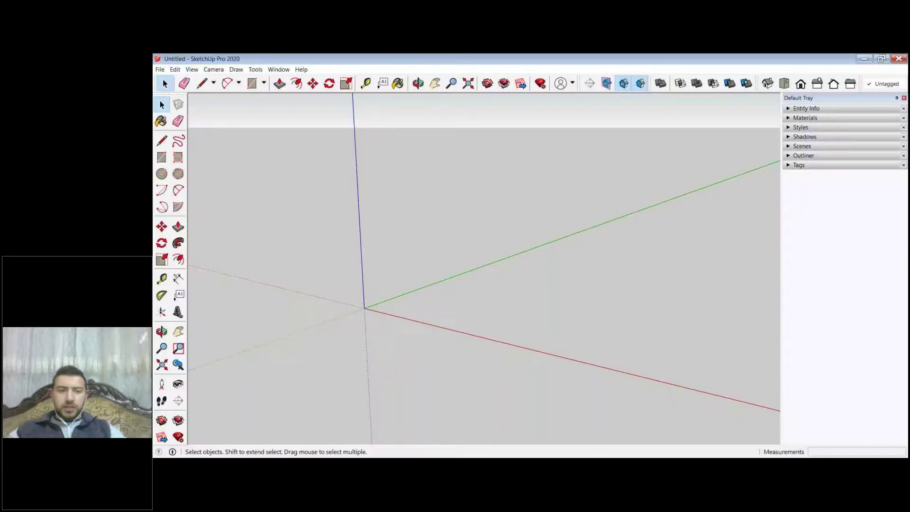
Step: Draw a 10,10 square face anchored at the origin and orbit to view it
{"action": "middle_click_drag", "start_coordinate": [285, 265], "coordinate": [330, 304]}
{"action": "key", "text": "r"}
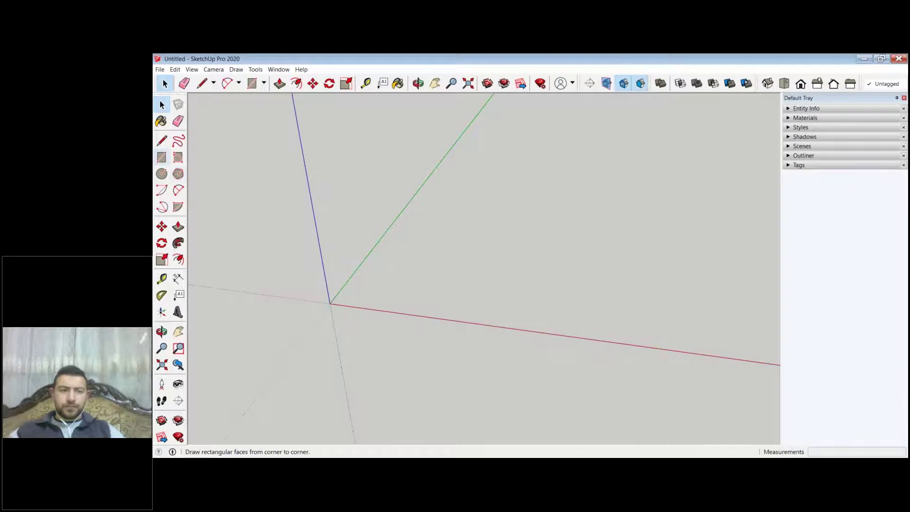
{"action": "left_click", "coordinate": [161, 157]}
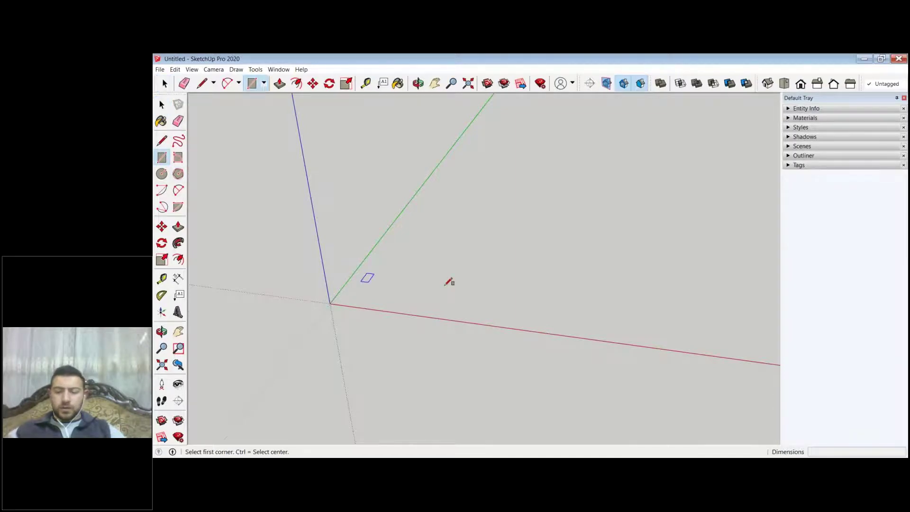
{"action": "left_click", "coordinate": [330, 303]}
{"action": "type", "text": "10,10"}
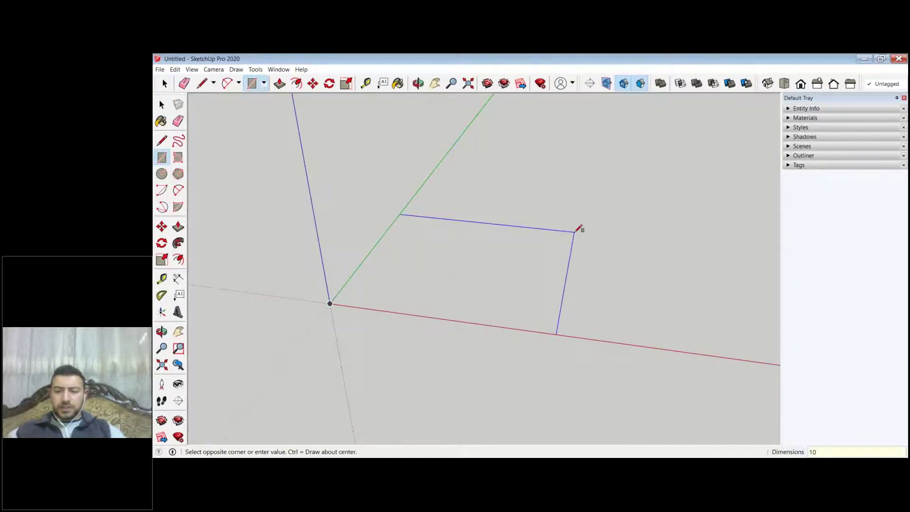
{"action": "key", "text": "Return"}
{"action": "scroll", "coordinate": [544, 268], "scroll_direction": "down", "scroll_amount": 2}
{"action": "middle_click_drag", "start_coordinate": [544, 268], "coordinate": [609, 292]}
{"action": "key", "text": "space"}
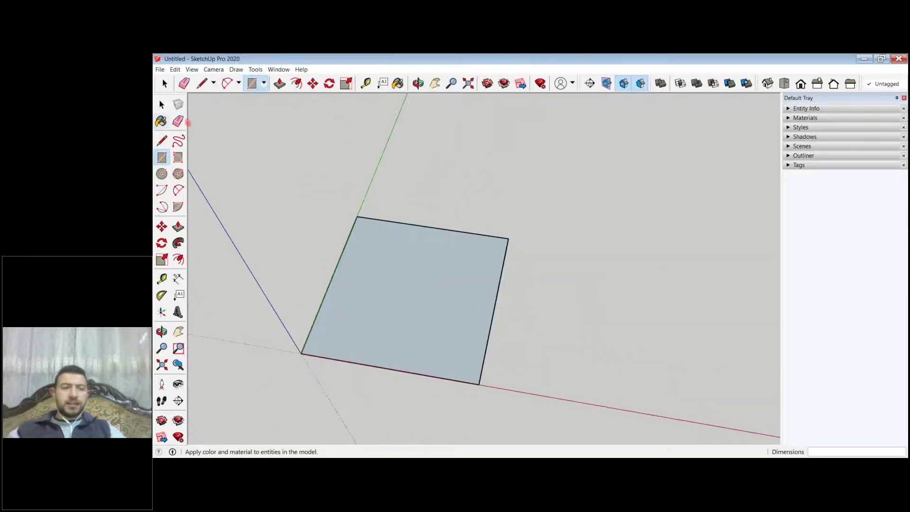
{"action": "middle_click_drag", "start_coordinate": [531, 332], "coordinate": [260, 178]}
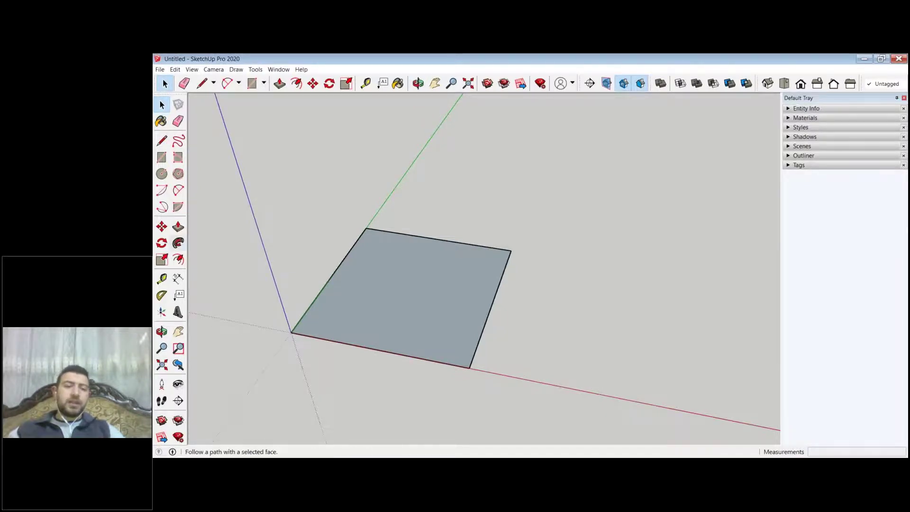
Step: Offset the square's edges inward by 3, then undo that offset
{"action": "left_click", "coordinate": [179, 259]}
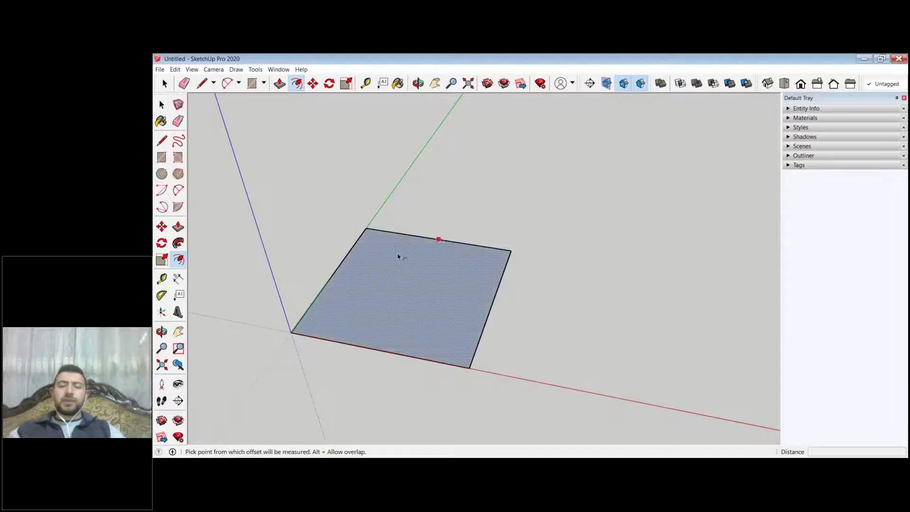
{"action": "left_click", "coordinate": [451, 315]}
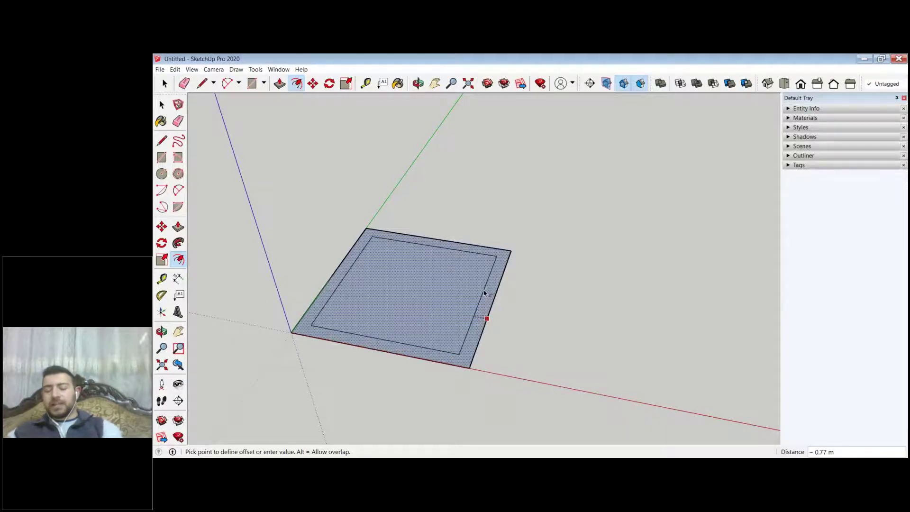
{"action": "type", "text": "3"}
{"action": "key", "text": "Return"}
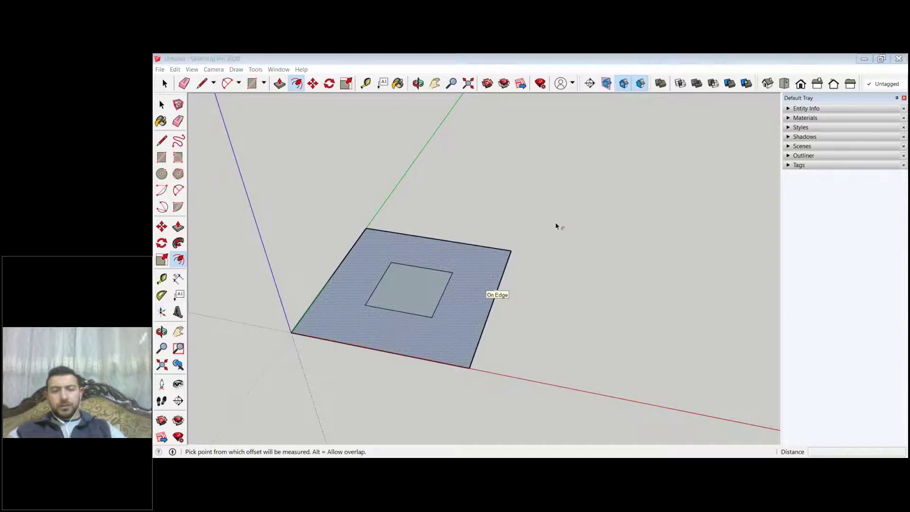
{"action": "key", "text": "ctrl+z"}
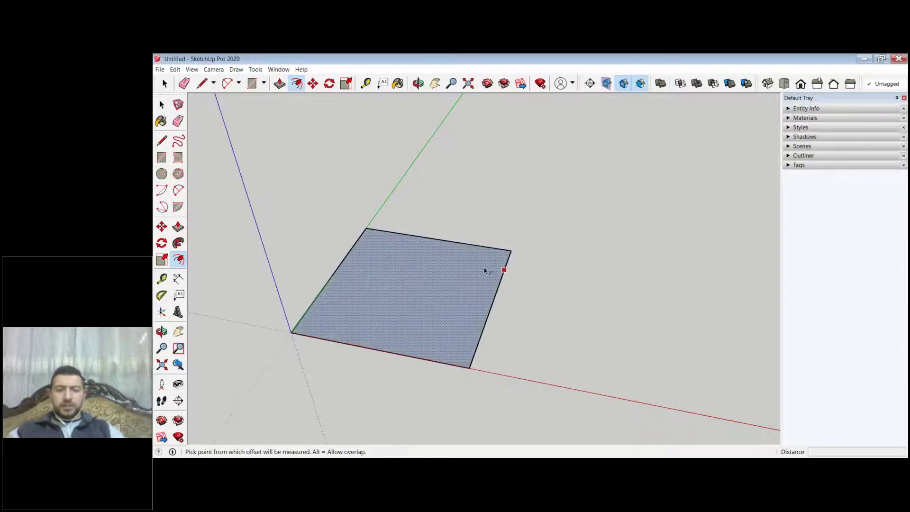
Step: Offset the square face's edges 0.3 inward to form a thin border strip
{"action": "key", "text": "Escape"}
{"action": "left_click", "coordinate": [477, 284]}
{"action": "left_click", "coordinate": [477, 284]}
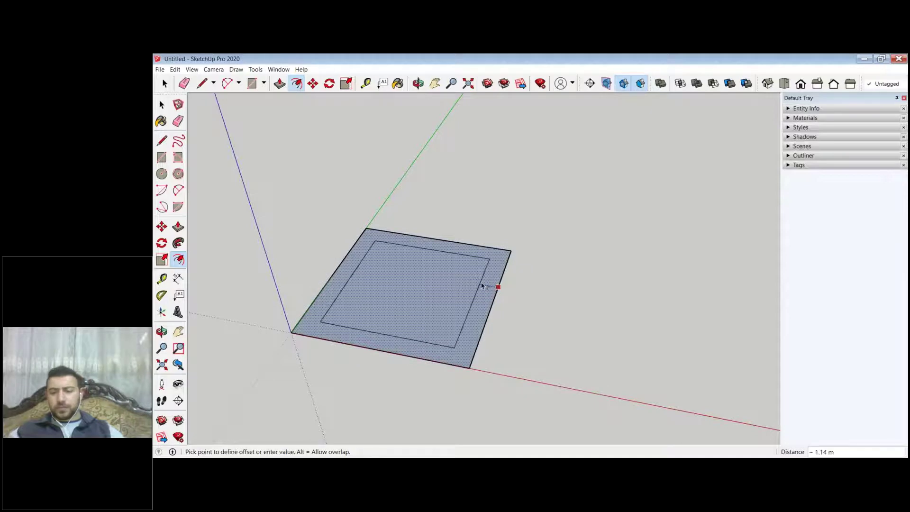
{"action": "type", "text": ".3"}
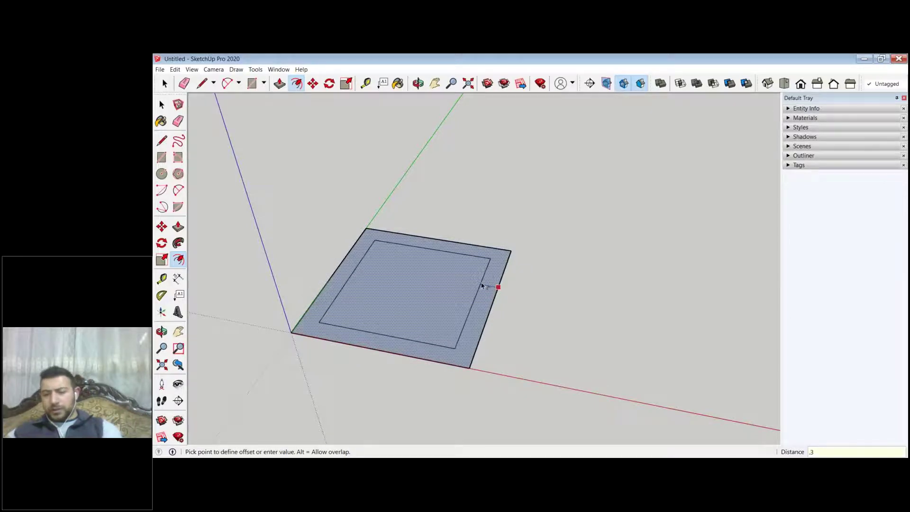
{"action": "key", "text": "Return"}
{"action": "key", "text": "space"}
Step: Push/Pull the border ring up 1 m into tray walls
{"action": "middle_click_drag", "start_coordinate": [452, 272], "coordinate": [429, 284]}
{"action": "left_click", "coordinate": [178, 227]}
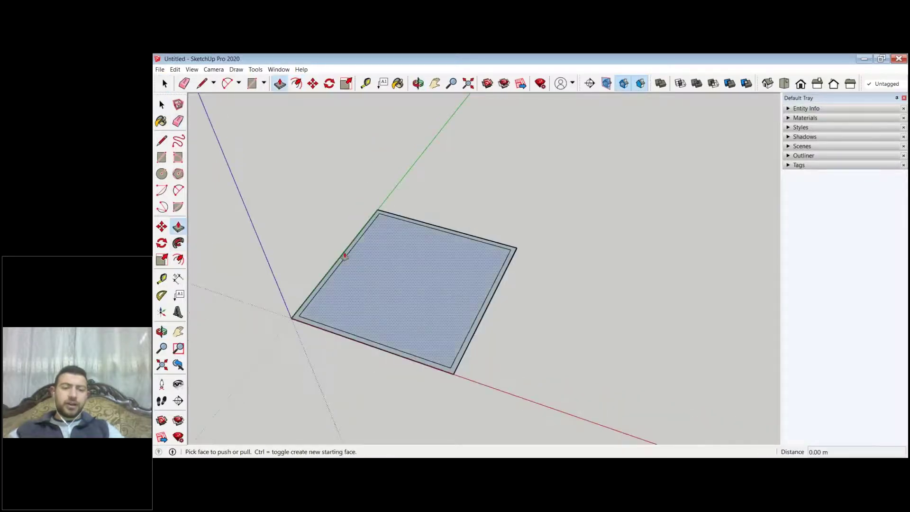
{"action": "left_click", "coordinate": [343, 228]}
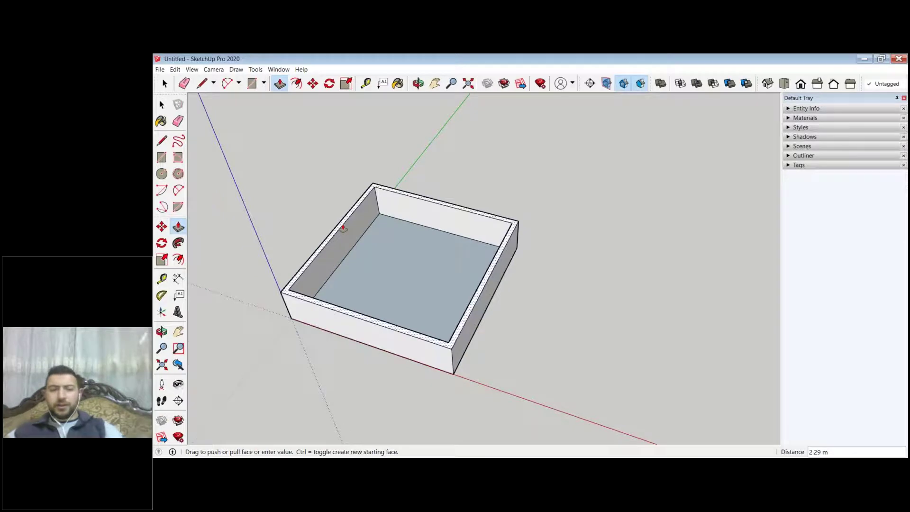
{"action": "type", "text": "1"}
{"action": "key", "text": "Return"}
{"action": "scroll", "coordinate": [637, 181], "scroll_direction": "up", "scroll_amount": 3}
{"action": "key", "text": "space"}
Step: Orbit around the tray to view its 1 m walls from lower angles
{"action": "middle_click_drag", "start_coordinate": [609, 230], "coordinate": [595, 283]}
{"action": "scroll", "coordinate": [595, 283], "scroll_direction": "up", "scroll_amount": 2}
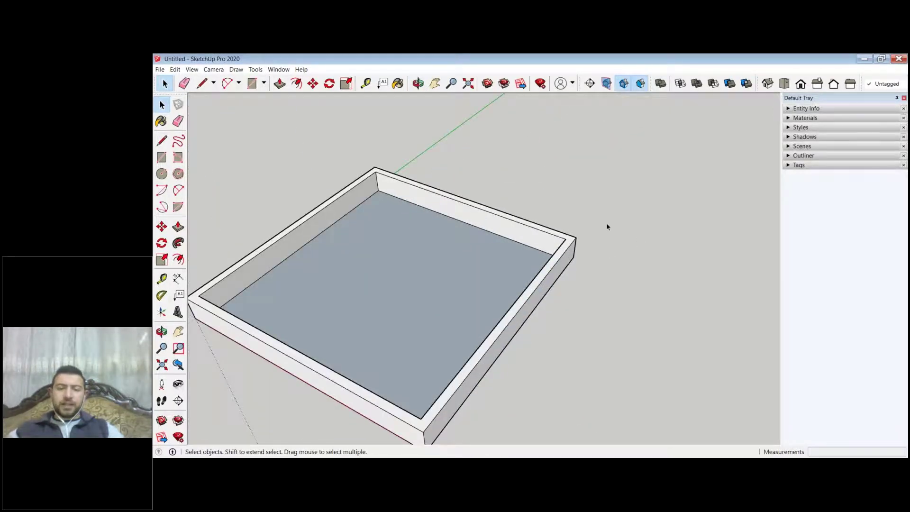
{"action": "scroll", "coordinate": [607, 227], "scroll_direction": "down", "scroll_amount": 2}
{"action": "middle_click_drag", "start_coordinate": [605, 258], "coordinate": [539, 290]}
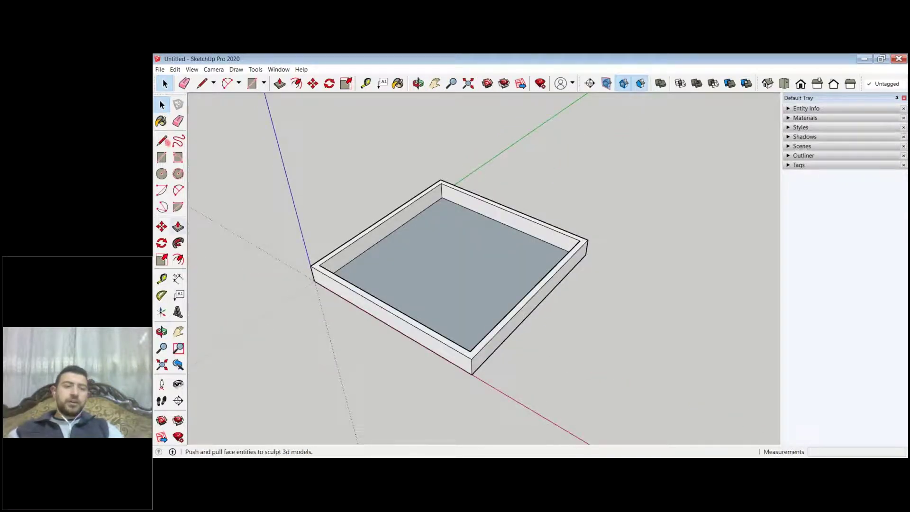
{"action": "left_click", "coordinate": [162, 141]}
{"action": "scroll", "coordinate": [645, 237], "scroll_direction": "up", "scroll_amount": 3}
{"action": "middle_click_drag", "start_coordinate": [646, 249], "coordinate": [486, 251]}
{"action": "scroll", "coordinate": [599, 258], "scroll_direction": "up", "scroll_amount": 2}
{"action": "scroll", "coordinate": [450, 228], "scroll_direction": "up", "scroll_amount": 1}
Step: Draw a first stepped profile outline from the tray's outer top corner, then undo it
{"action": "left_click", "coordinate": [451, 225]}
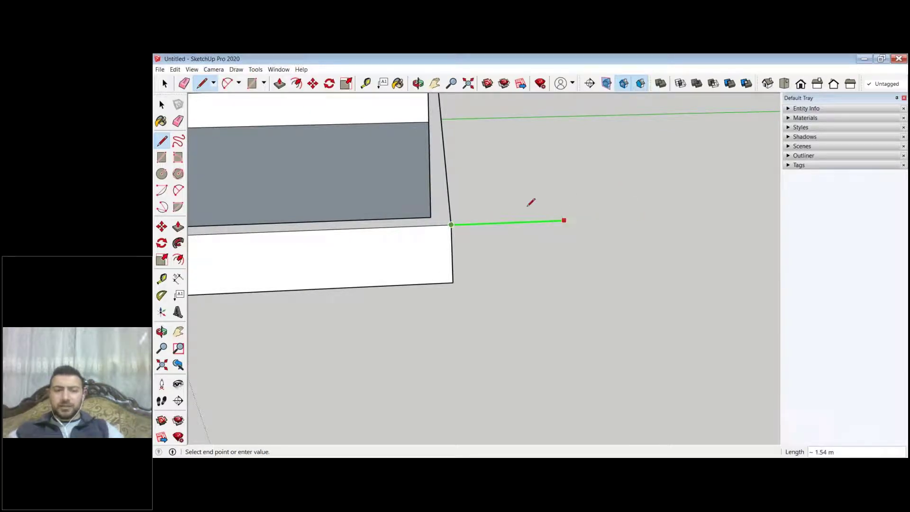
{"action": "left_click", "coordinate": [502, 223]}
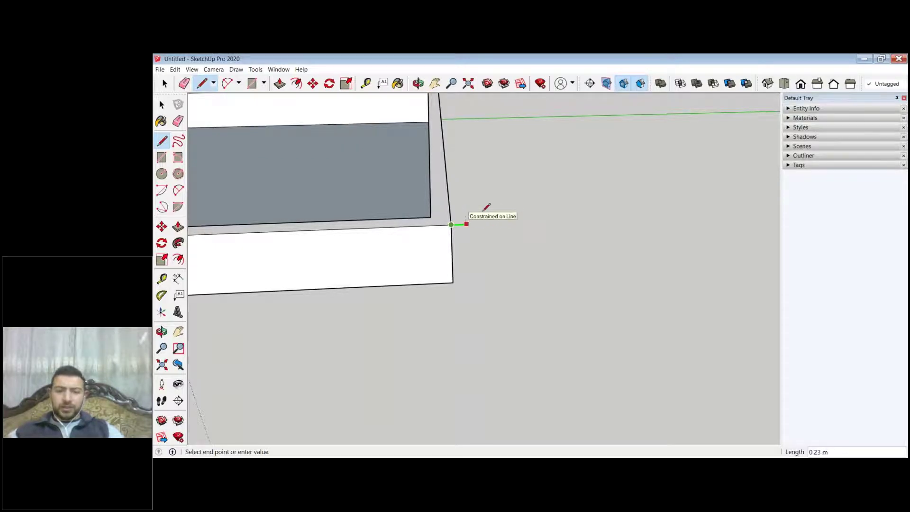
{"action": "left_click", "coordinate": [498, 222]}
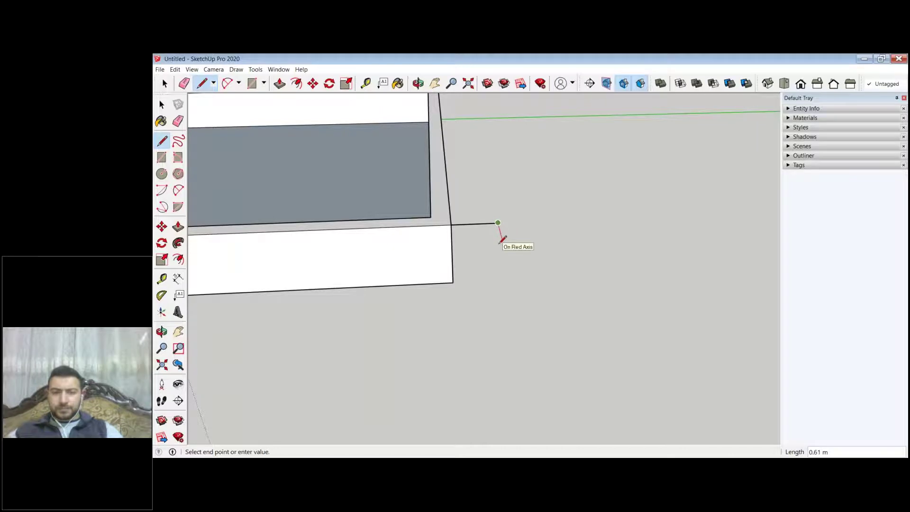
{"action": "left_click", "coordinate": [498, 234]}
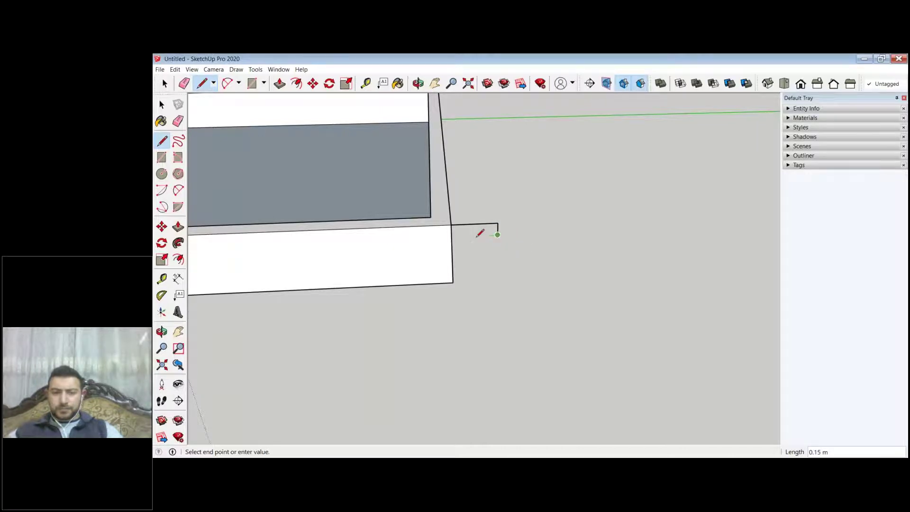
{"action": "left_click", "coordinate": [477, 236]}
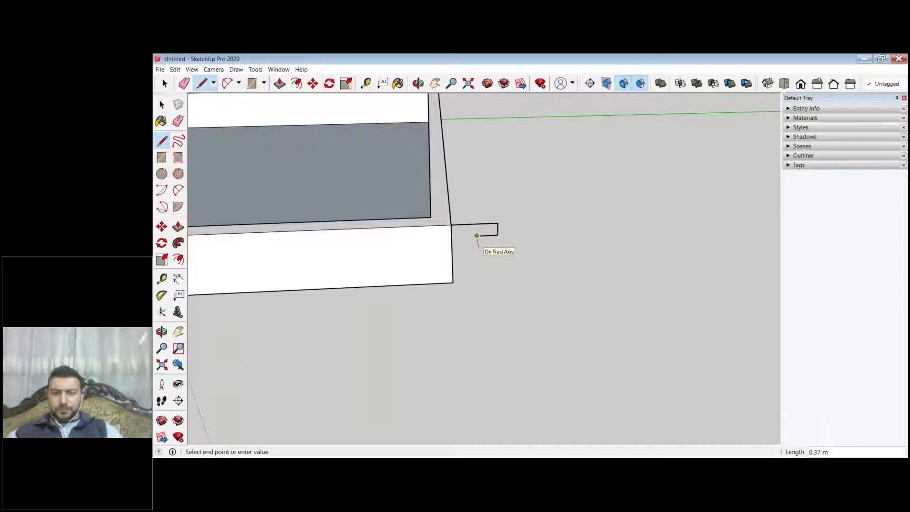
{"action": "left_click", "coordinate": [477, 247]}
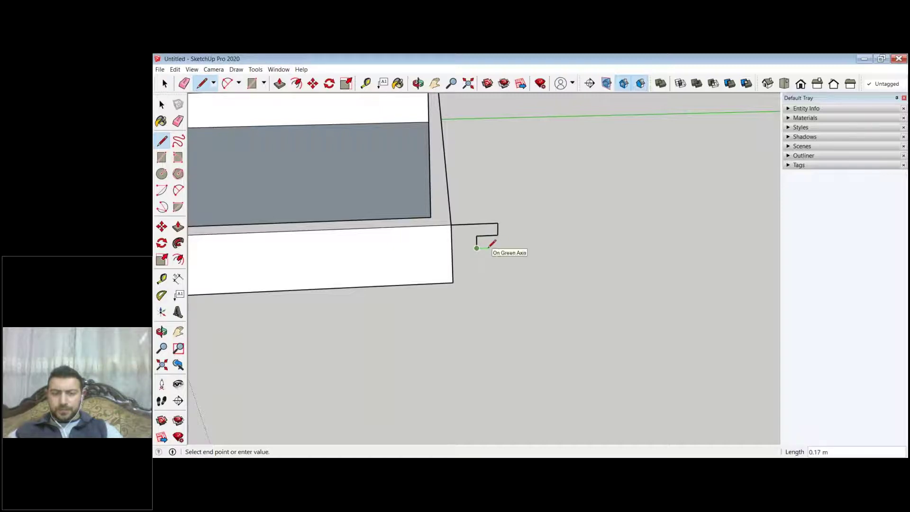
{"action": "left_click", "coordinate": [487, 248]}
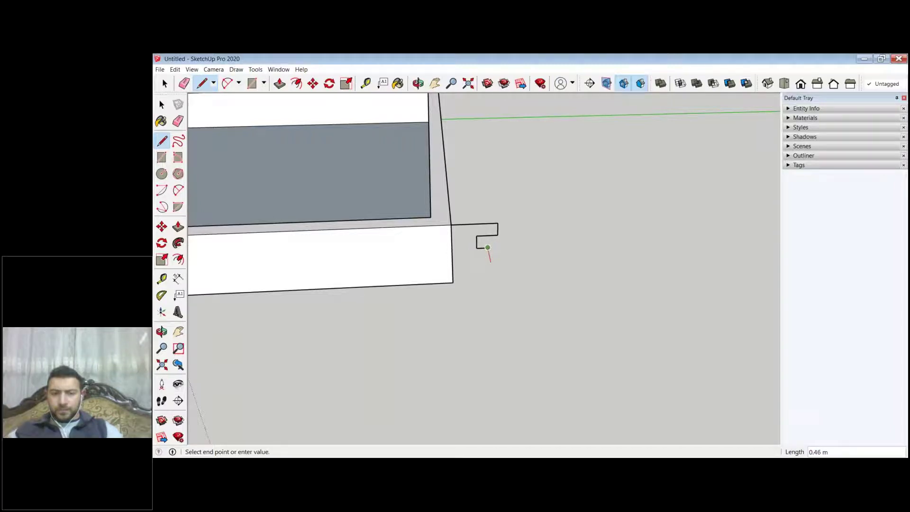
{"action": "left_click", "coordinate": [488, 263]}
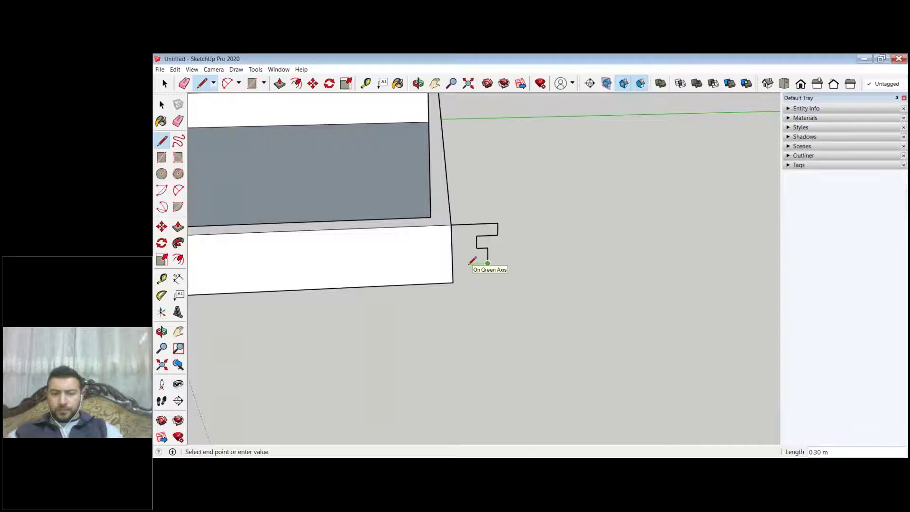
{"action": "left_click", "coordinate": [468, 263]}
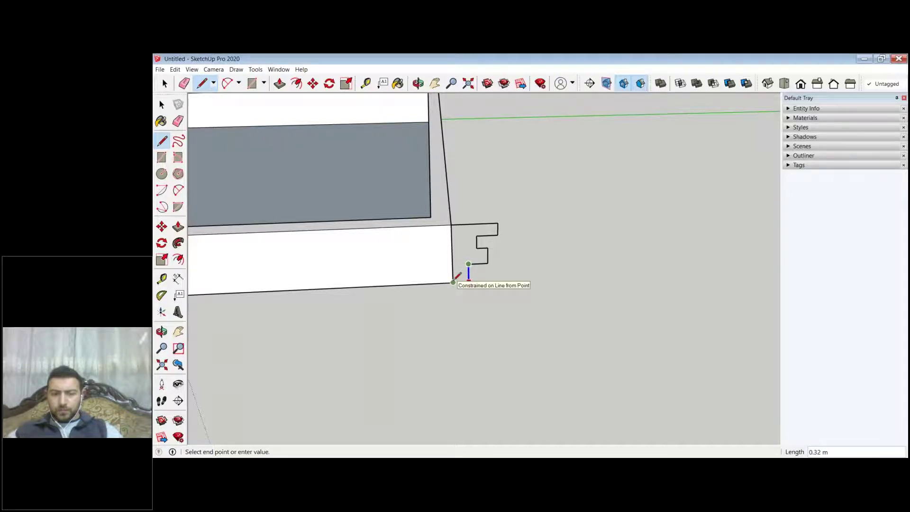
{"action": "key", "text": "Escape"}
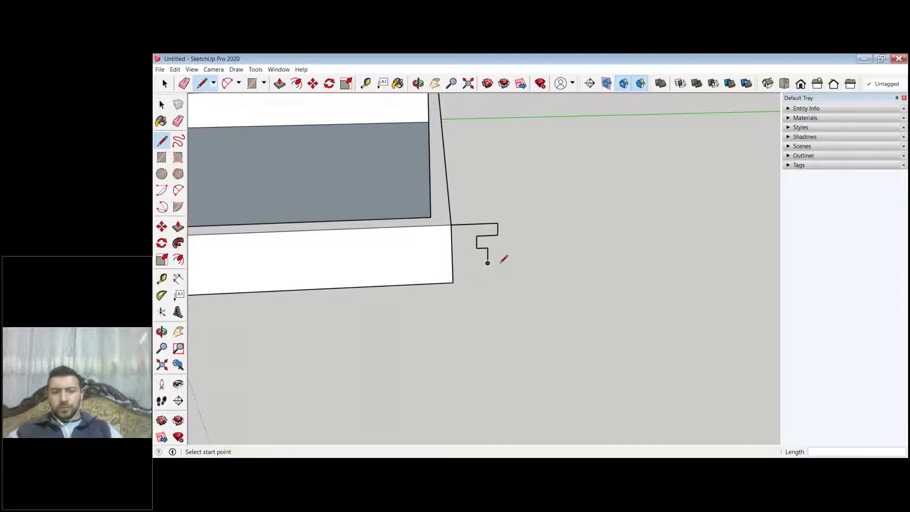
{"action": "key", "text": "ctrl+z"}
{"action": "key", "text": "ctrl+z"}
{"action": "key", "text": "ctrl+z"}
{"action": "key", "text": "ctrl+z"}
{"action": "key", "text": "ctrl+z"}
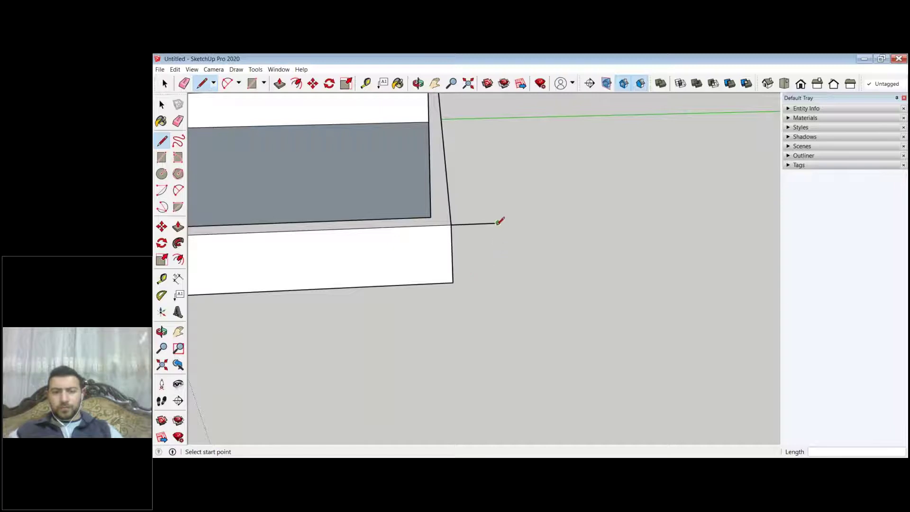
{"action": "key", "text": "ctrl+z"}
Step: Restart the profile's top edge at the rim corner, then cancel and undo it
{"action": "left_click", "coordinate": [451, 224]}
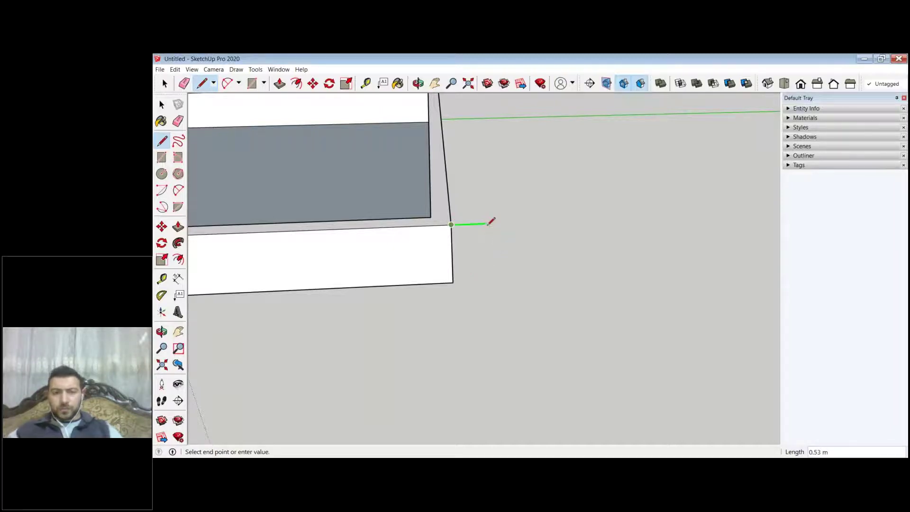
{"action": "left_click", "coordinate": [486, 223]}
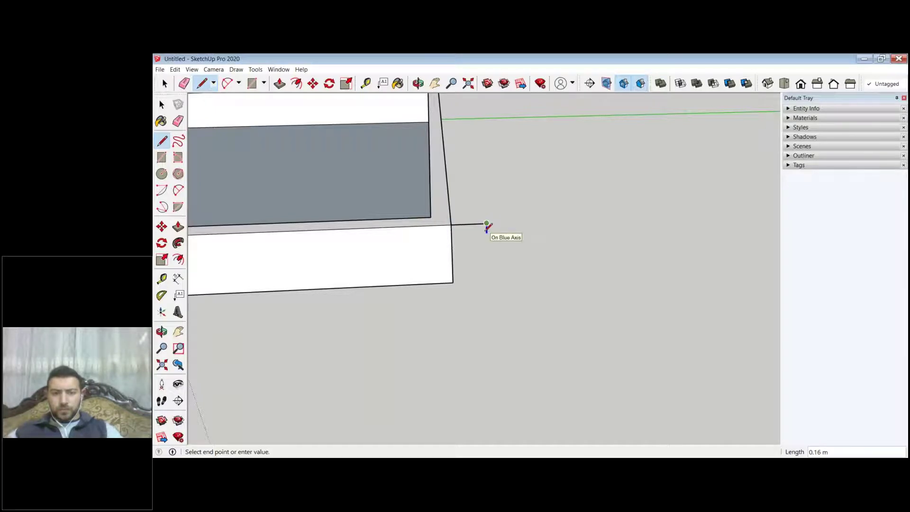
{"action": "scroll", "coordinate": [486, 231], "scroll_direction": "up", "scroll_amount": 2}
{"action": "scroll", "coordinate": [488, 223], "scroll_direction": "up", "scroll_amount": 2}
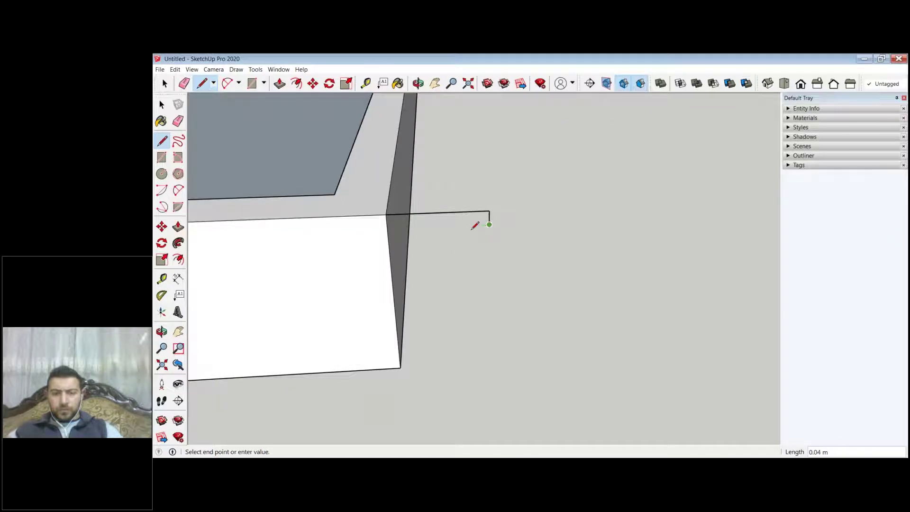
{"action": "key", "text": "Escape"}
{"action": "key", "text": "ctrl+z"}
Step: Draw the two-step profile from the rim corner, closing it back at the tray wall
{"action": "left_click", "coordinate": [386, 214]}
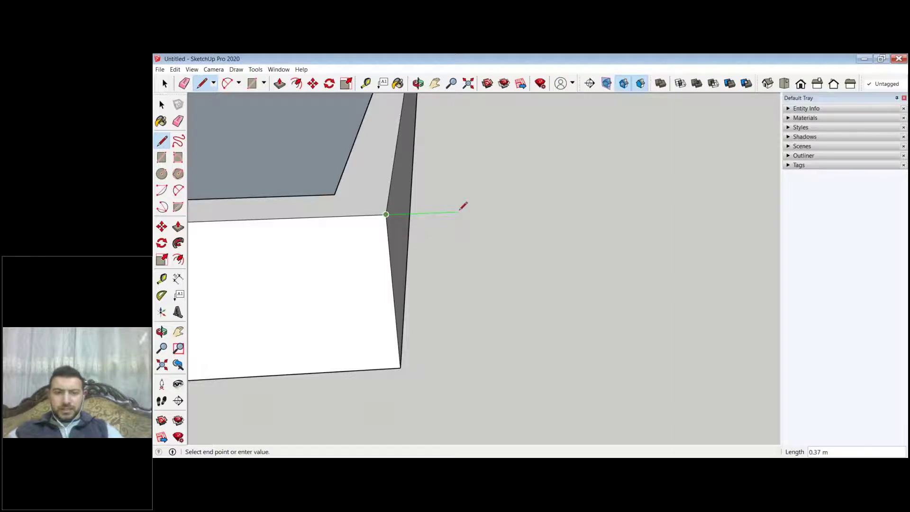
{"action": "left_click", "coordinate": [466, 211]}
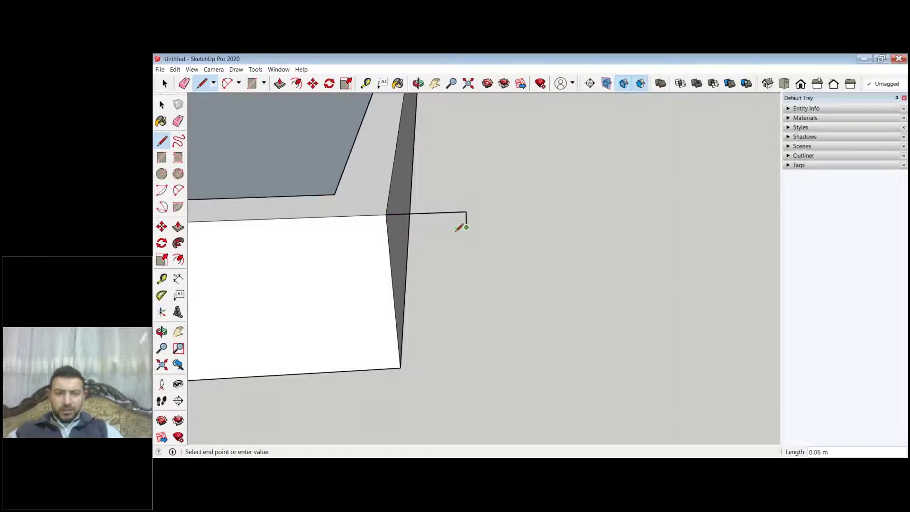
{"action": "left_click", "coordinate": [445, 228]}
{"action": "left_click", "coordinate": [446, 243]}
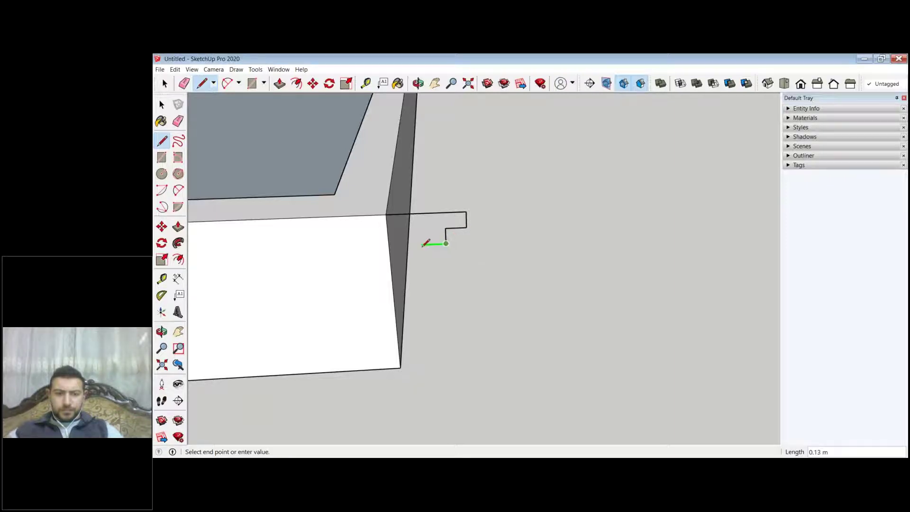
{"action": "left_click", "coordinate": [421, 243]}
{"action": "left_click", "coordinate": [421, 259]}
{"action": "left_click", "coordinate": [391, 260]}
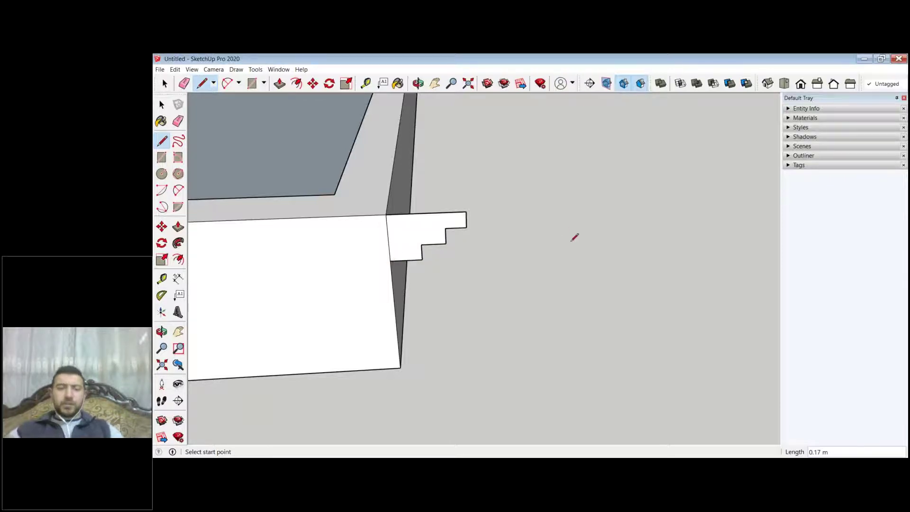
{"action": "scroll", "coordinate": [575, 235], "scroll_direction": "down", "scroll_amount": 3}
{"action": "scroll", "coordinate": [599, 264], "scroll_direction": "down", "scroll_amount": 2}
{"action": "scroll", "coordinate": [599, 264], "scroll_direction": "up", "scroll_amount": 1}
Step: Select two adjacent top edges of the tray's rim at the profile corner as the path
{"action": "key", "text": "space"}
{"action": "scroll", "coordinate": [560, 280], "scroll_direction": "up", "scroll_amount": 3}
{"action": "scroll", "coordinate": [574, 297], "scroll_direction": "up", "scroll_amount": 1}
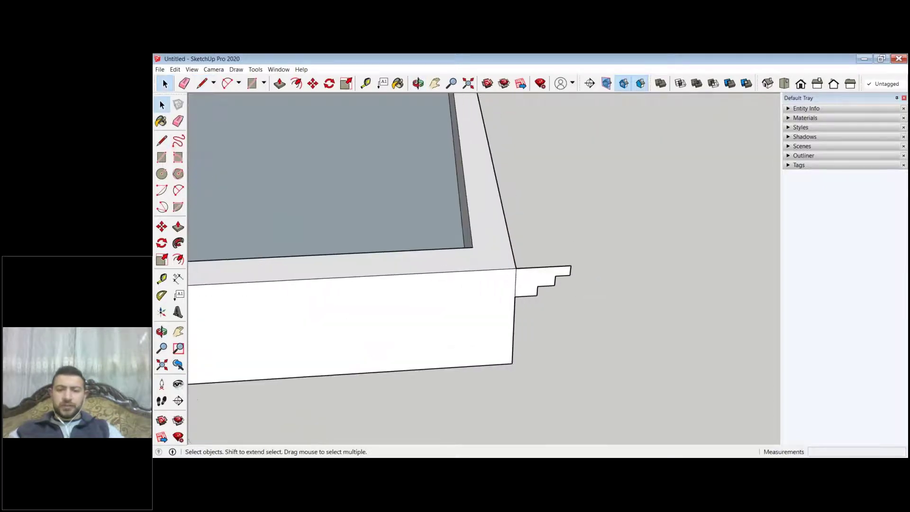
{"action": "middle_click_drag", "start_coordinate": [542, 322], "coordinate": [505, 291]}
{"action": "left_click", "coordinate": [505, 291]}
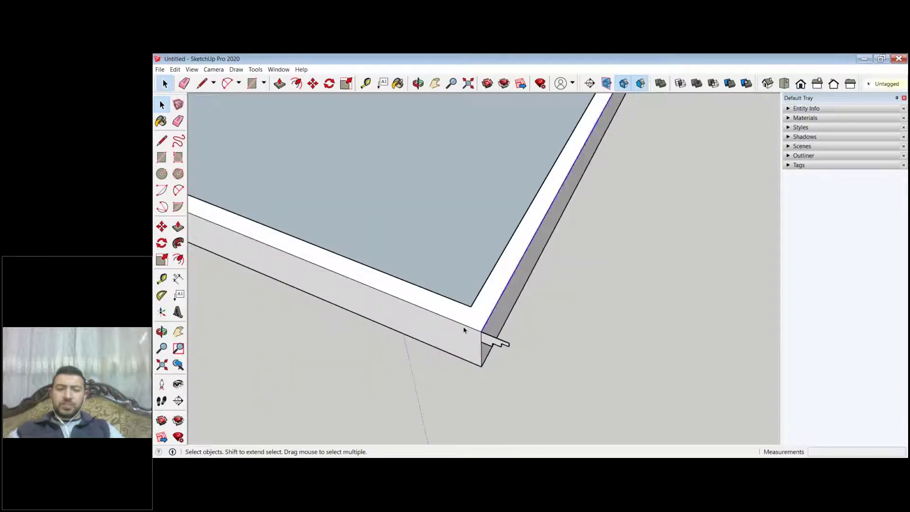
{"action": "left_click", "coordinate": [467, 324], "text": "shift"}
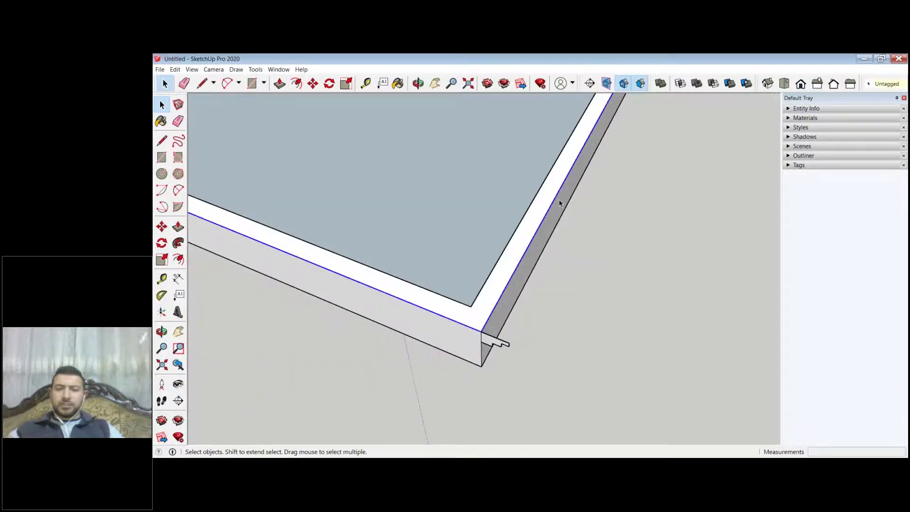
Step: Add another rim top edge from the far side to the path selection
{"action": "scroll", "coordinate": [559, 203], "scroll_direction": "down", "scroll_amount": 3}
{"action": "middle_click_drag", "start_coordinate": [591, 149], "coordinate": [702, 191]}
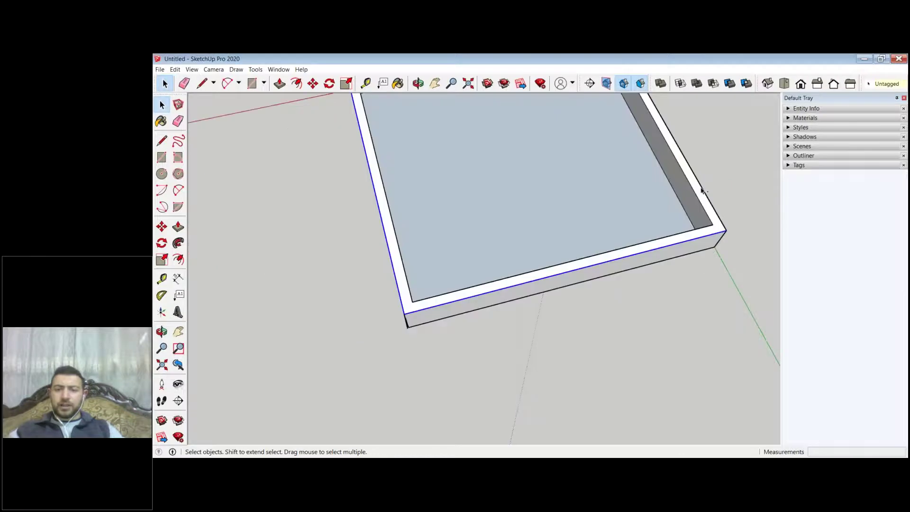
{"action": "left_click", "coordinate": [701, 190], "text": "shift"}
{"action": "scroll", "coordinate": [604, 283], "scroll_direction": "down", "scroll_amount": 4}
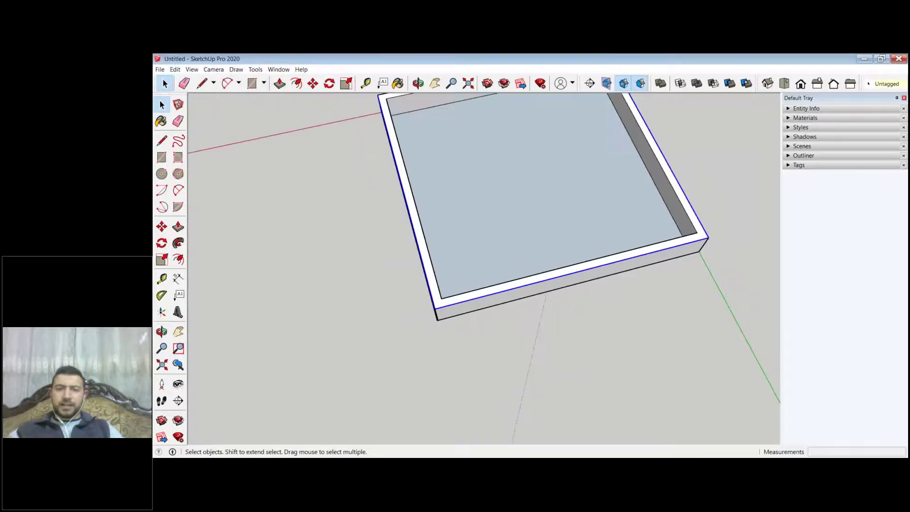
{"action": "scroll", "coordinate": [612, 170], "scroll_direction": "down", "scroll_amount": 3}
{"action": "scroll", "coordinate": [503, 194], "scroll_direction": "up", "scroll_amount": 3}
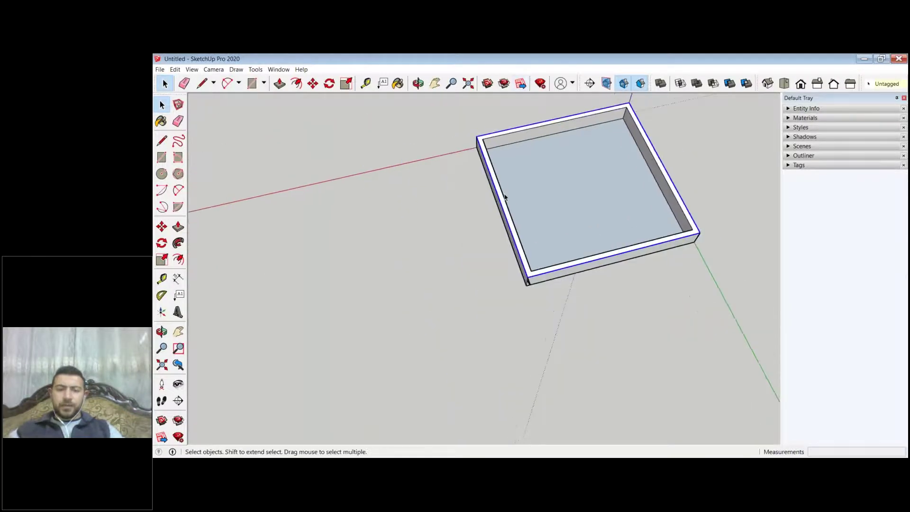
{"action": "middle_click_drag", "start_coordinate": [496, 289], "coordinate": [543, 268]}
{"action": "scroll", "coordinate": [544, 271], "scroll_direction": "down", "scroll_amount": 3}
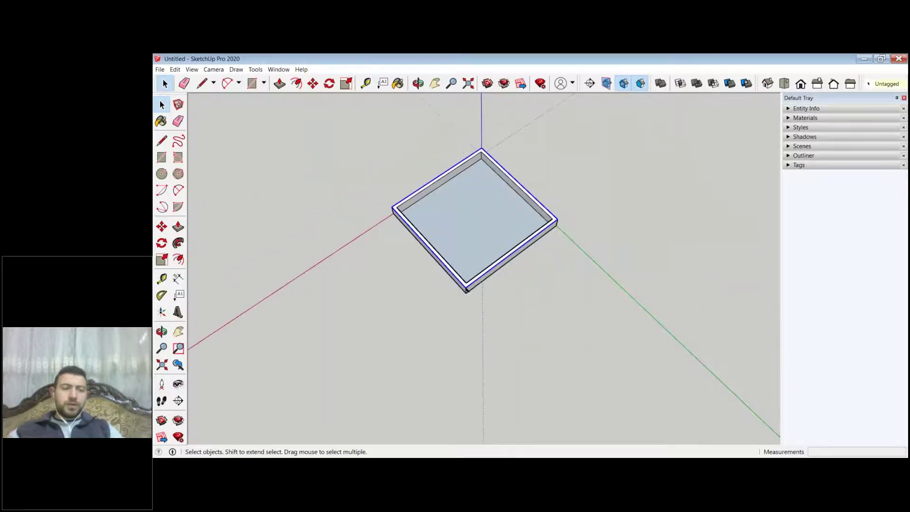
{"action": "scroll", "coordinate": [467, 166], "scroll_direction": "up", "scroll_amount": 3}
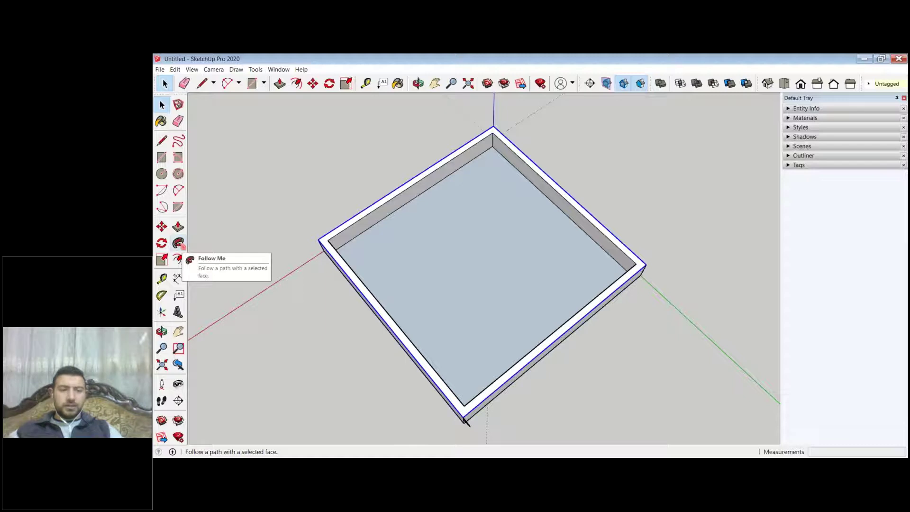
{"action": "left_click", "coordinate": [179, 244]}
{"action": "middle_click_drag", "start_coordinate": [464, 420], "coordinate": [525, 313]}
{"action": "scroll", "coordinate": [525, 313], "scroll_direction": "up", "scroll_amount": 4}
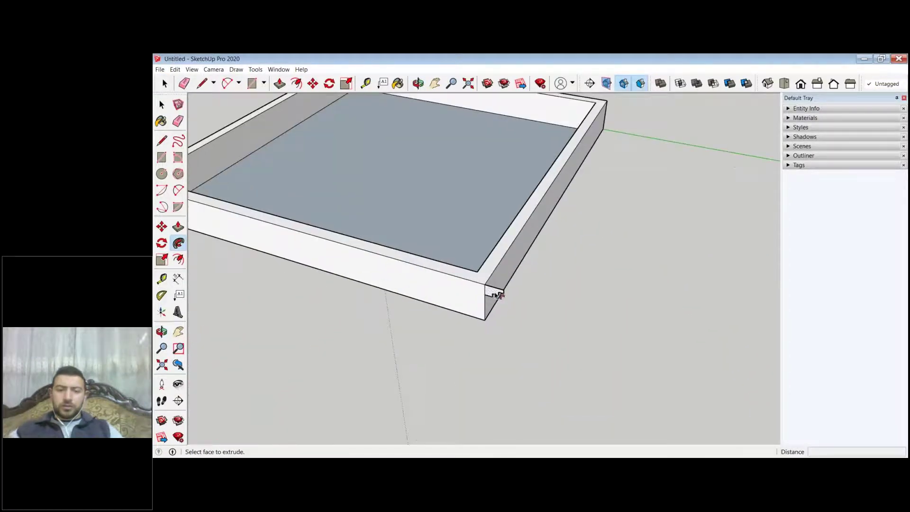
{"action": "left_click_drag", "start_coordinate": [495, 295], "coordinate": [574, 307]}
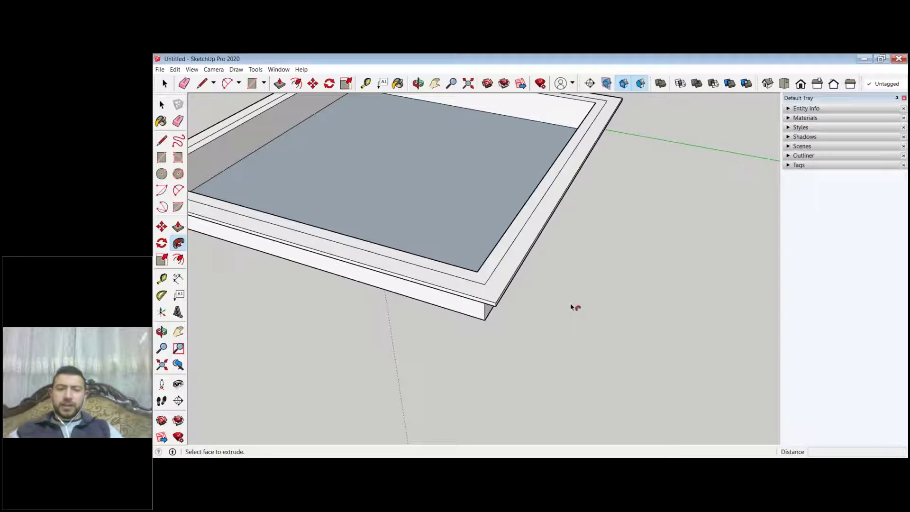
{"action": "middle_click_drag", "start_coordinate": [574, 307], "coordinate": [208, 308]}
{"action": "middle_click_drag", "start_coordinate": [205, 270], "coordinate": [566, 243]}
{"action": "scroll", "coordinate": [564, 244], "scroll_direction": "down", "scroll_amount": 3}
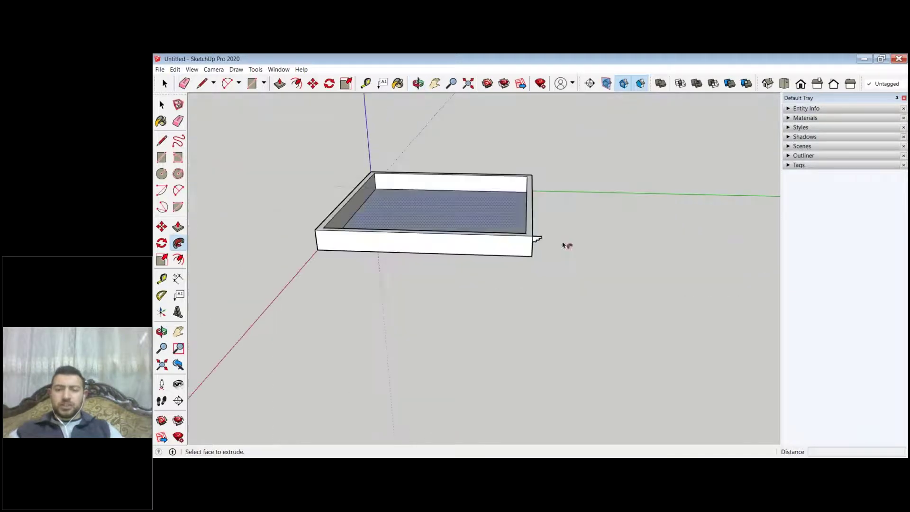
{"action": "scroll", "coordinate": [545, 234], "scroll_direction": "up", "scroll_amount": 5}
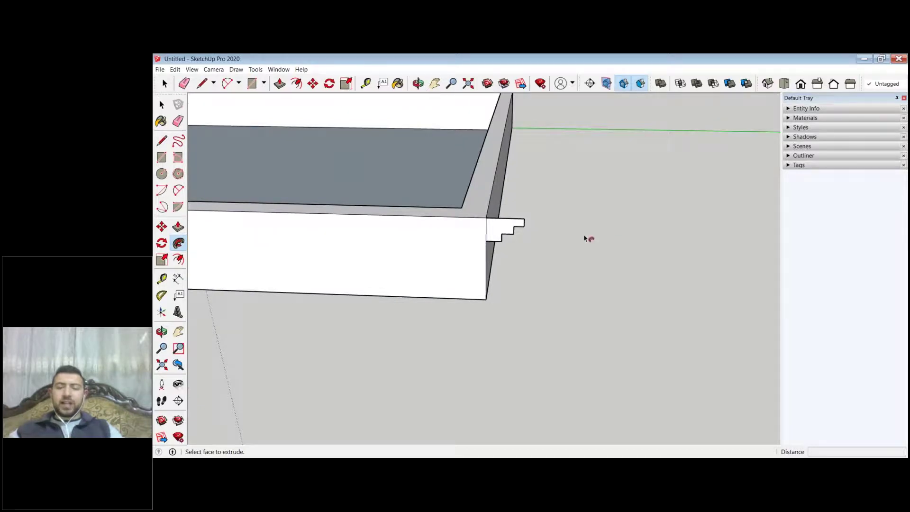
{"action": "scroll", "coordinate": [587, 238], "scroll_direction": "down", "scroll_amount": 2}
{"action": "scroll", "coordinate": [521, 227], "scroll_direction": "down", "scroll_amount": 2}
{"action": "key", "text": "space"}
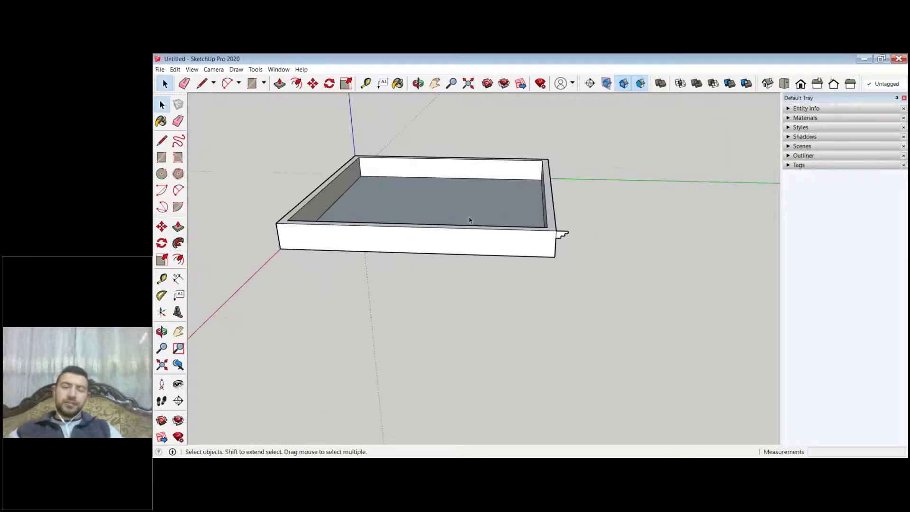
{"action": "middle_click_drag", "start_coordinate": [469, 219], "coordinate": [537, 192]}
{"action": "scroll", "coordinate": [583, 325], "scroll_direction": "up", "scroll_amount": 3}
{"action": "scroll", "coordinate": [528, 344], "scroll_direction": "down", "scroll_amount": 4}
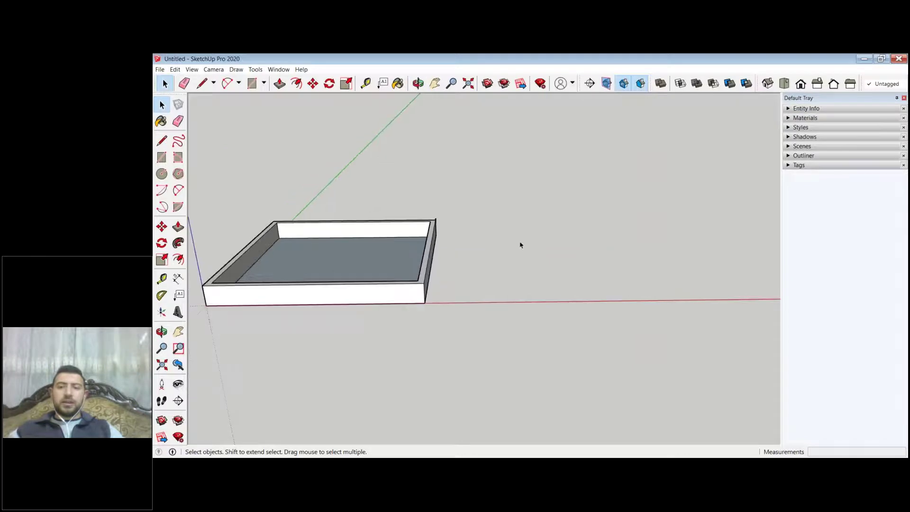
{"action": "scroll", "coordinate": [520, 243], "scroll_direction": "up", "scroll_amount": 4}
{"action": "key", "text": "l"}
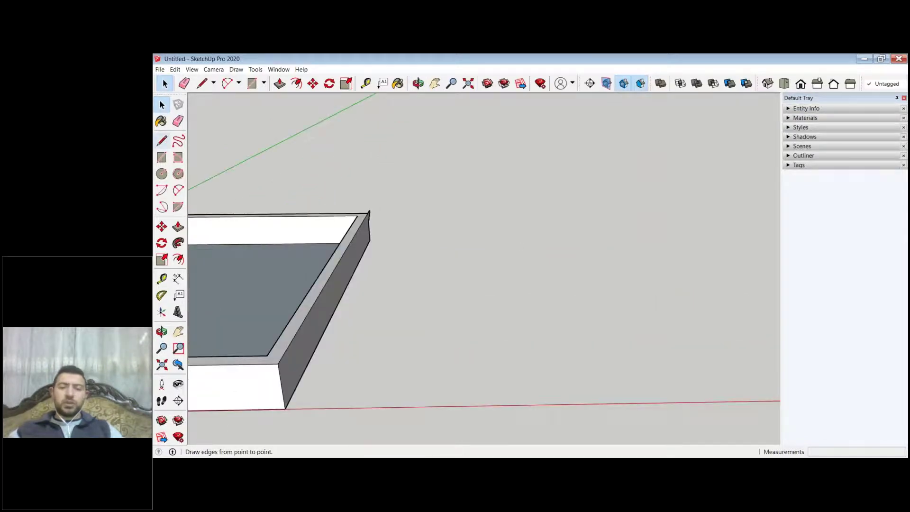
Step: Start a Line profile on the ground beside the tray with a tall vertical edge and short top edge
{"action": "left_click", "coordinate": [162, 141]}
{"action": "scroll", "coordinate": [509, 277], "scroll_direction": "down", "scroll_amount": 3}
{"action": "middle_click_drag", "start_coordinate": [509, 277], "coordinate": [511, 255]}
{"action": "middle_click_drag", "start_coordinate": [510, 180], "coordinate": [504, 223]}
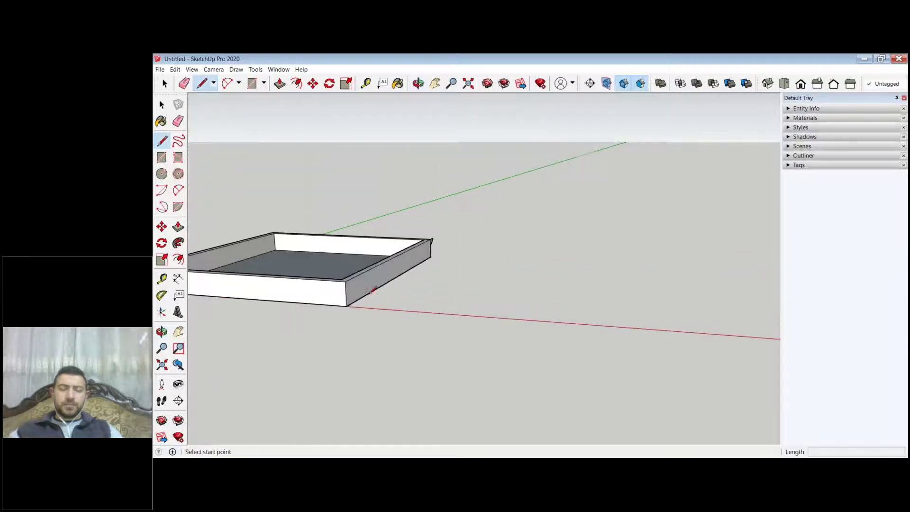
{"action": "scroll", "coordinate": [600, 295], "scroll_direction": "down", "scroll_amount": 2}
{"action": "middle_click_drag", "start_coordinate": [398, 297], "coordinate": [360, 331]}
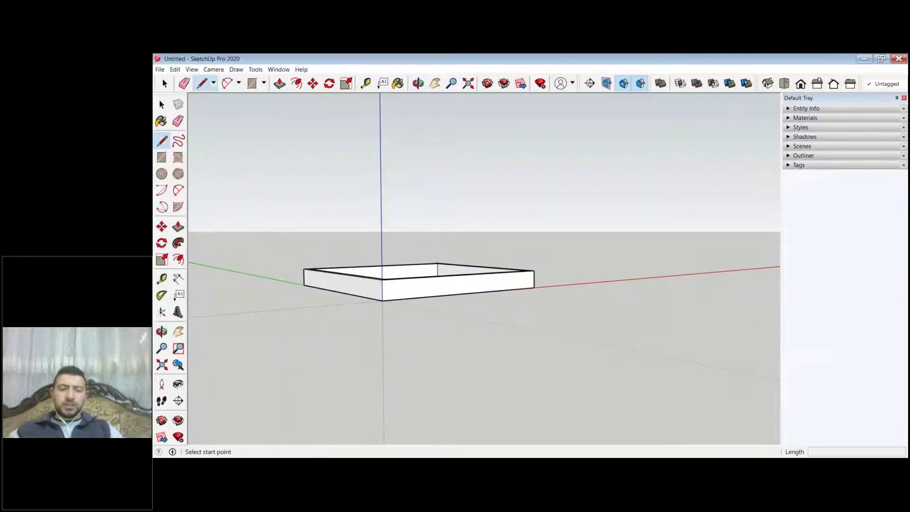
{"action": "middle_click_drag", "start_coordinate": [613, 308], "coordinate": [605, 280]}
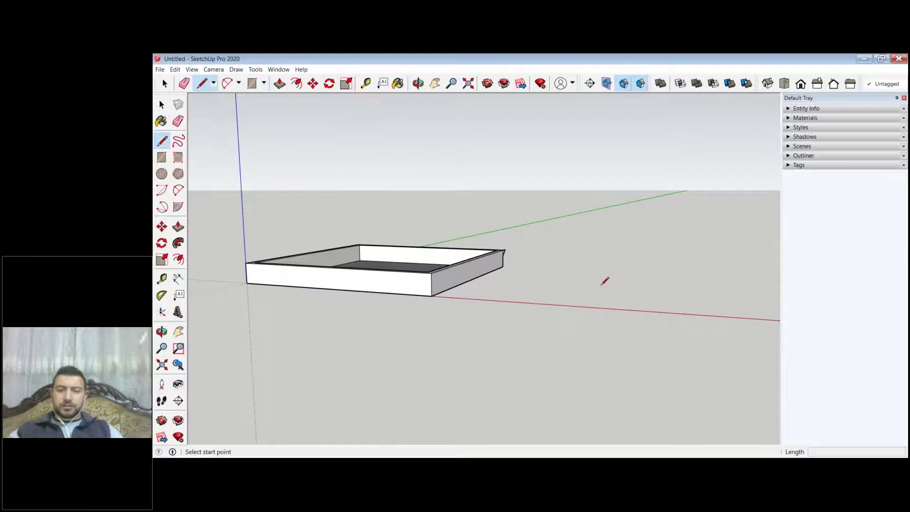
{"action": "left_click", "coordinate": [590, 307]}
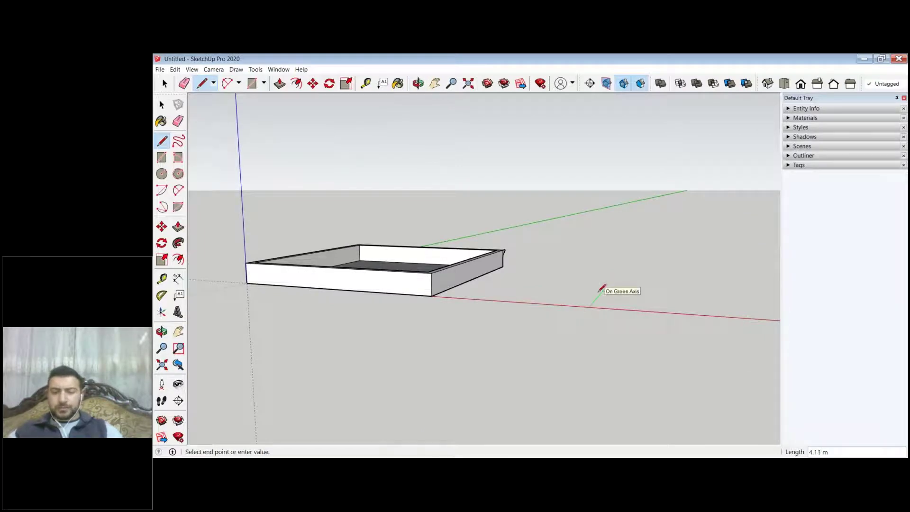
{"action": "scroll", "coordinate": [595, 287], "scroll_direction": "up", "scroll_amount": 2}
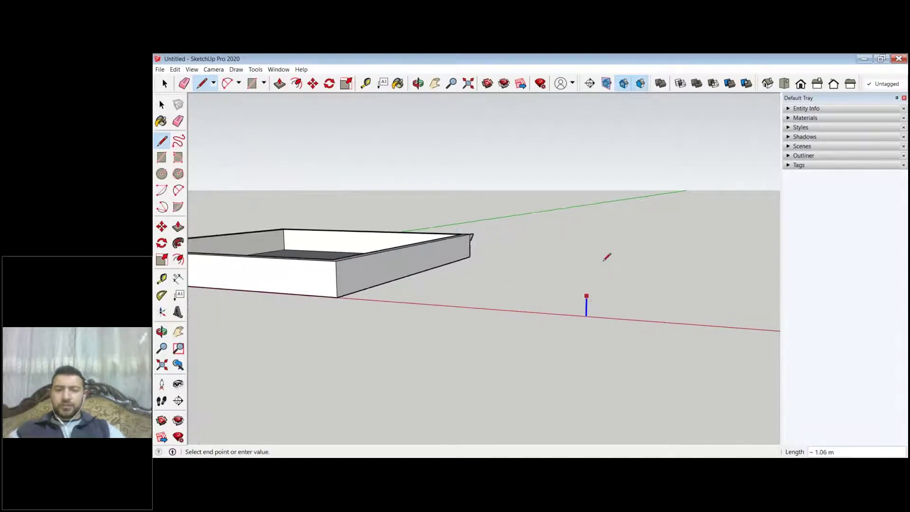
{"action": "left_click", "coordinate": [590, 169]}
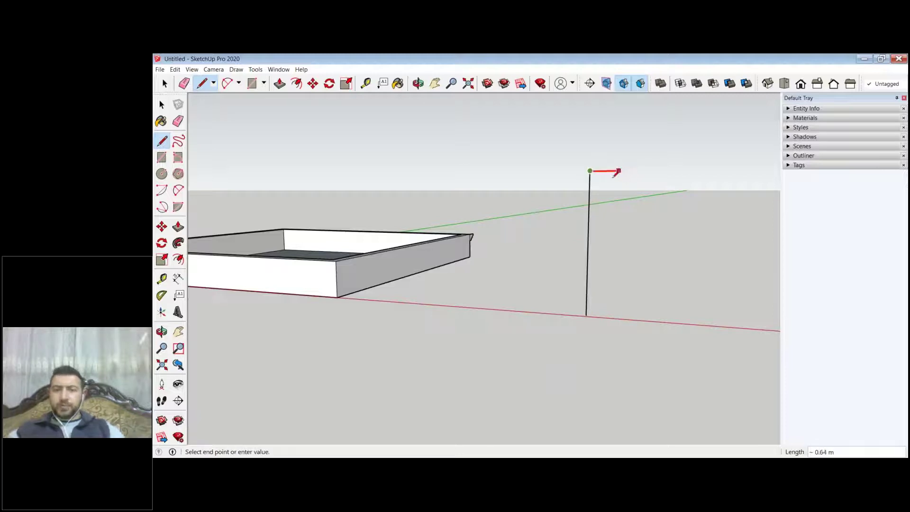
{"action": "left_click", "coordinate": [610, 171]}
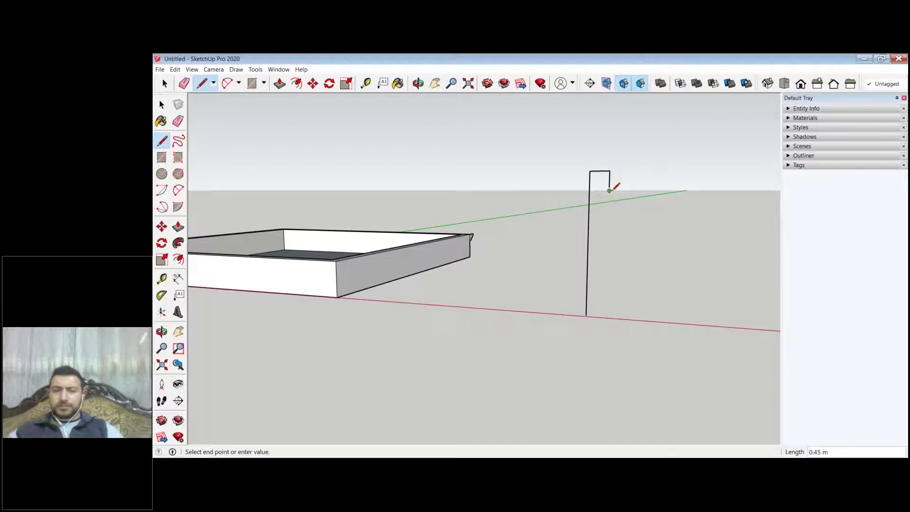
Step: Draw the upper notch, the first outward step and the next notch down the profile's side
{"action": "left_click", "coordinate": [609, 190]}
{"action": "left_click", "coordinate": [596, 191]}
{"action": "left_click", "coordinate": [596, 204]}
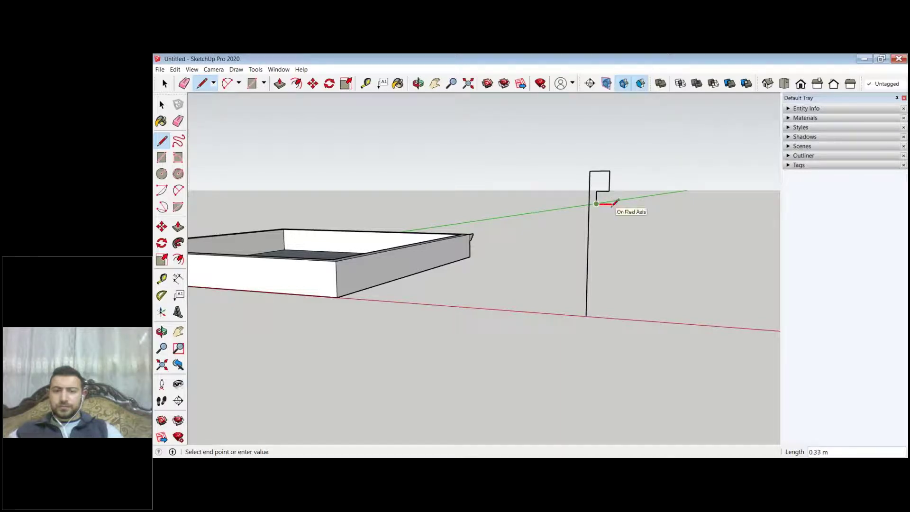
{"action": "left_click", "coordinate": [619, 204]}
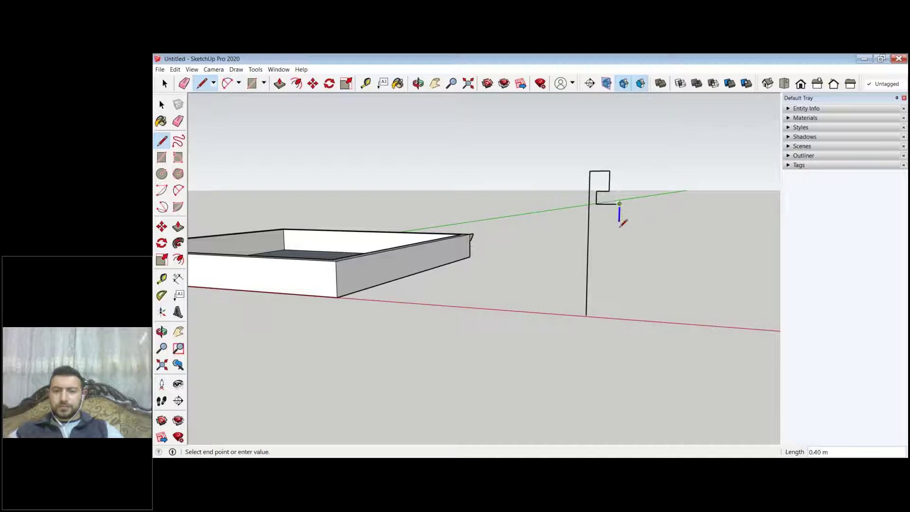
{"action": "left_click", "coordinate": [619, 228]}
{"action": "left_click", "coordinate": [599, 228]}
{"action": "left_click", "coordinate": [599, 247]}
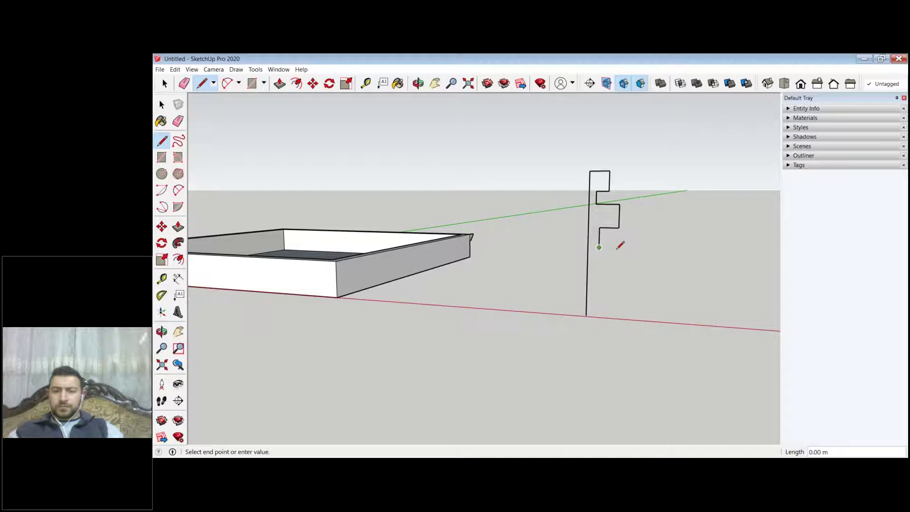
Step: Draw the second step, the lower notch, the small lower step and the bottom notch edges
{"action": "left_click", "coordinate": [617, 248]}
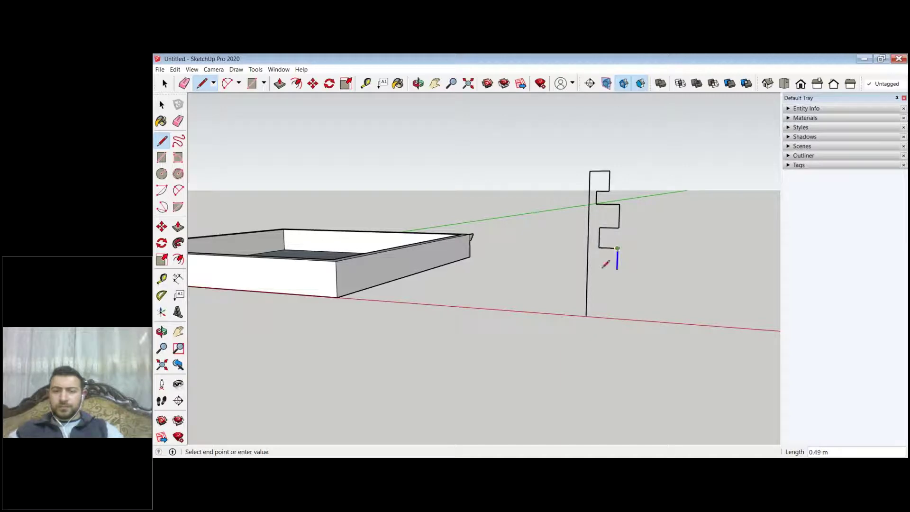
{"action": "left_click", "coordinate": [605, 264]}
{"action": "left_click", "coordinate": [593, 270]}
{"action": "left_click", "coordinate": [594, 288]}
{"action": "left_click", "coordinate": [605, 290]}
{"action": "left_click", "coordinate": [606, 301]}
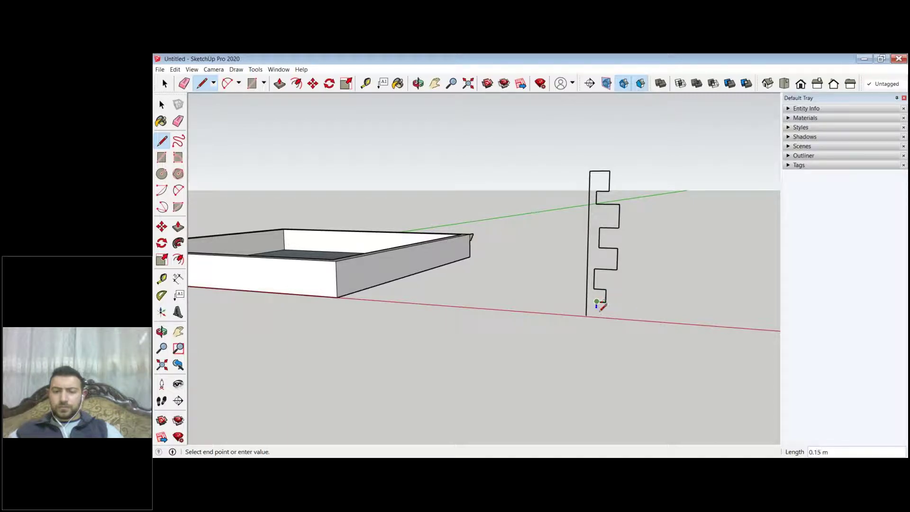
{"action": "left_click", "coordinate": [604, 311]}
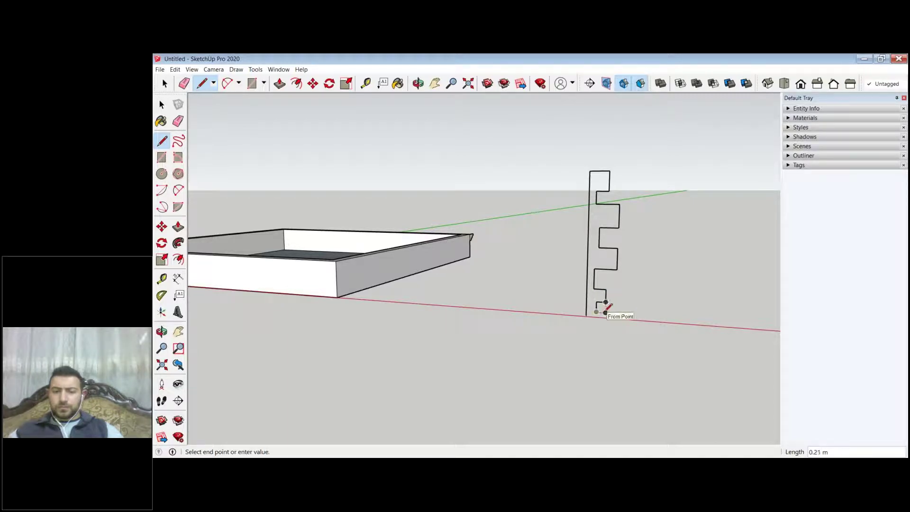
{"action": "left_click", "coordinate": [605, 313]}
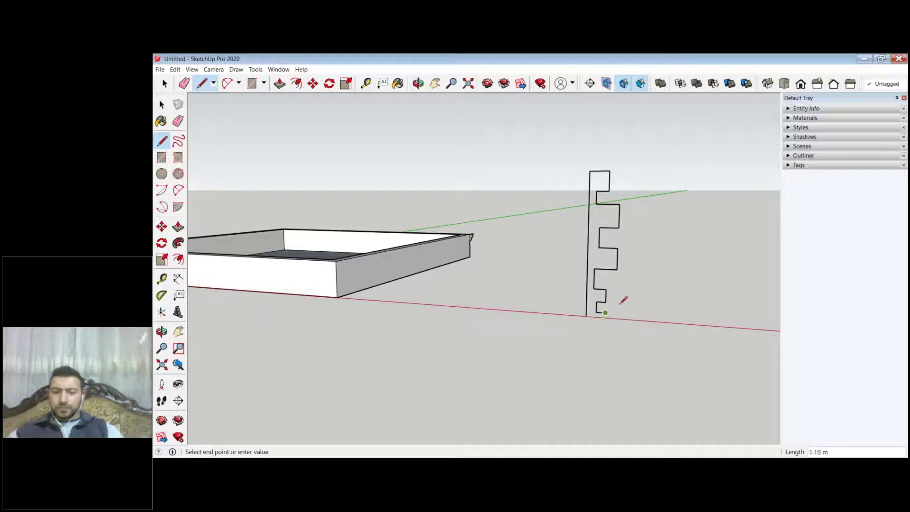
Step: Draw the final vertical segment to the ground, closing the stepped profile into a face
{"action": "scroll", "coordinate": [624, 303], "scroll_direction": "up", "scroll_amount": 2}
{"action": "middle_click_drag", "start_coordinate": [638, 339], "coordinate": [634, 386]}
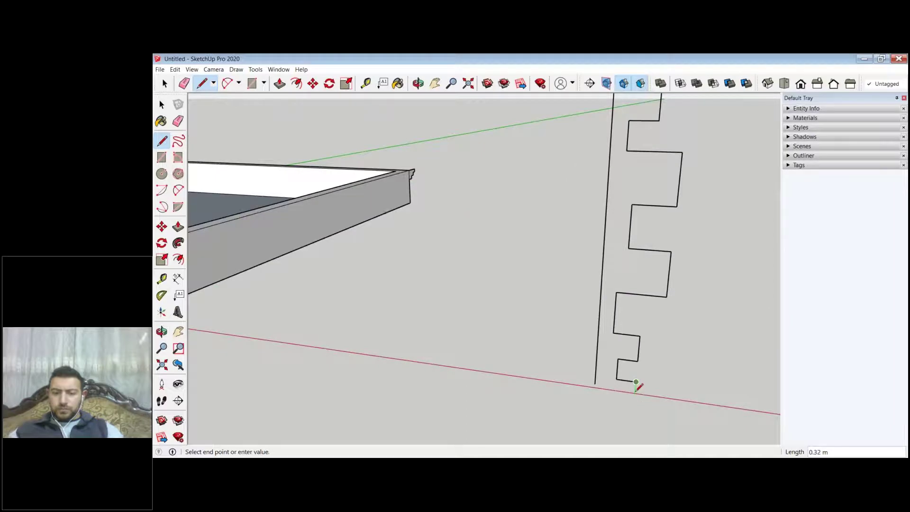
{"action": "left_click", "coordinate": [599, 378]}
{"action": "left_click", "coordinate": [597, 381]}
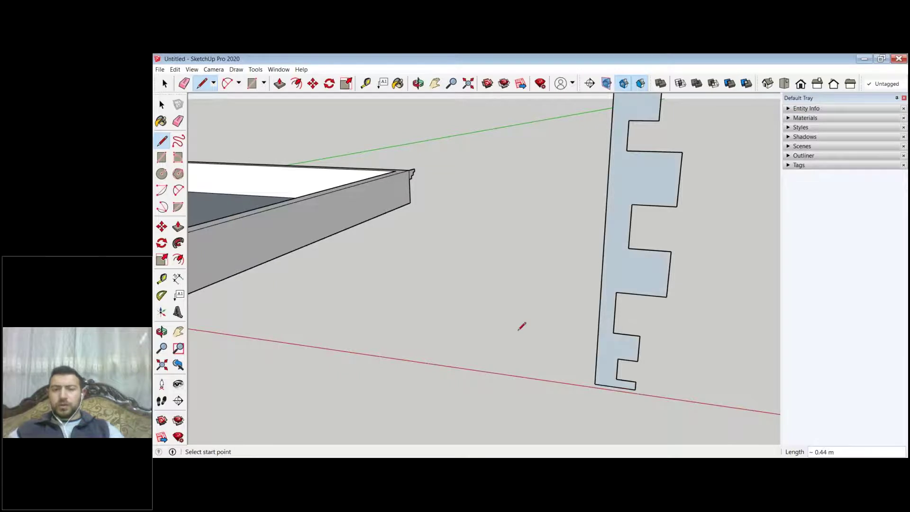
{"action": "scroll", "coordinate": [522, 326], "scroll_direction": "down", "scroll_amount": 3}
Step: Centre a flat Circle on the ground at the stepped profile's bottom corner, after one cancelled attempt
{"action": "middle_click_drag", "start_coordinate": [601, 195], "coordinate": [616, 220]}
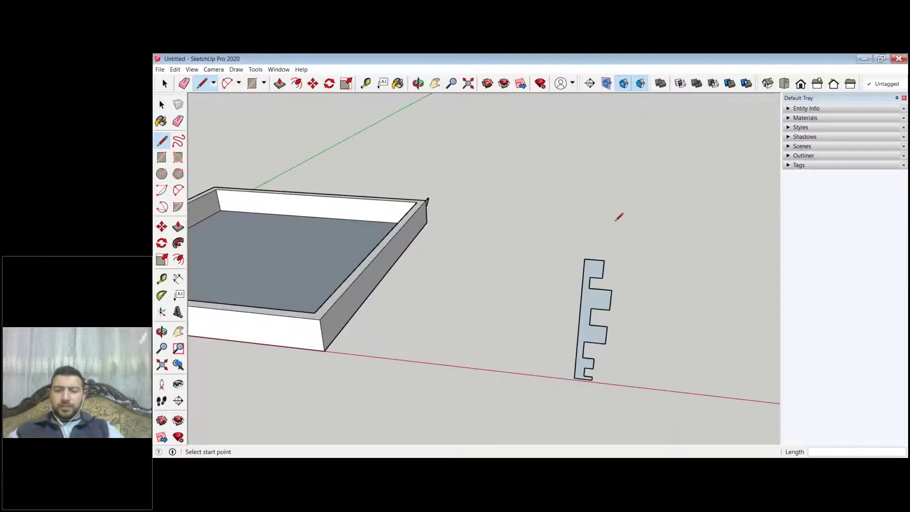
{"action": "scroll", "coordinate": [644, 248], "scroll_direction": "up", "scroll_amount": 2}
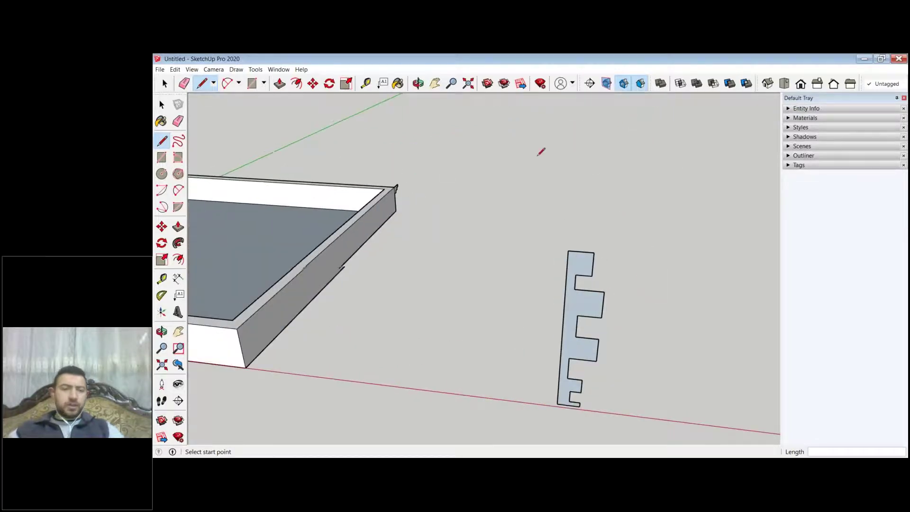
{"action": "scroll", "coordinate": [396, 187], "scroll_direction": "down", "scroll_amount": 2}
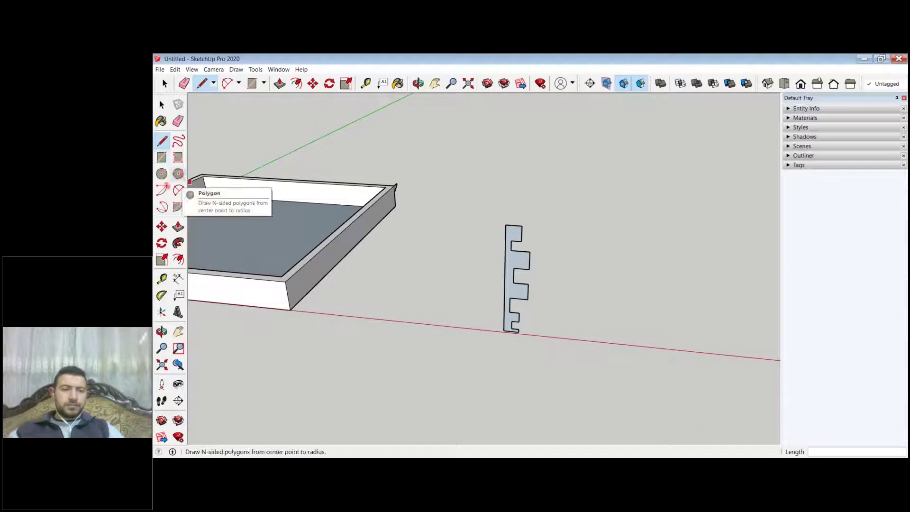
{"action": "left_click", "coordinate": [162, 174]}
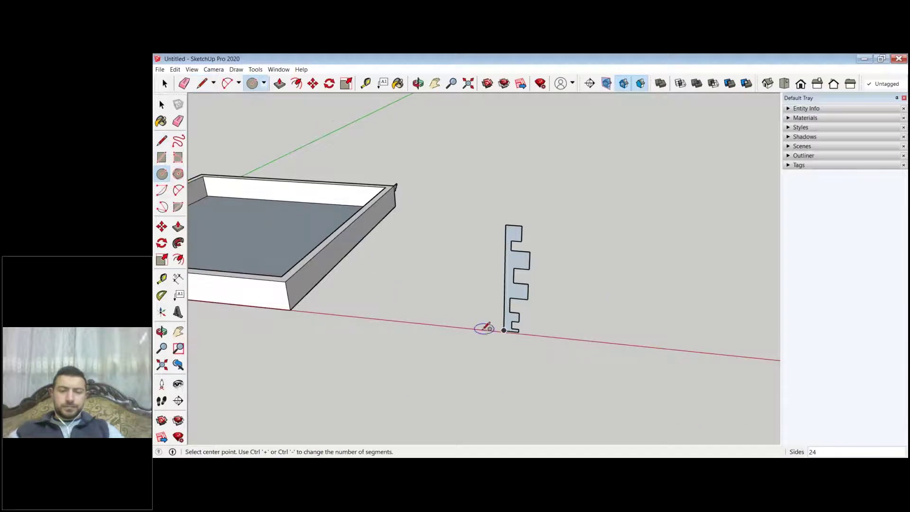
{"action": "scroll", "coordinate": [488, 328], "scroll_direction": "up", "scroll_amount": 3}
{"action": "scroll", "coordinate": [519, 333], "scroll_direction": "up", "scroll_amount": 2}
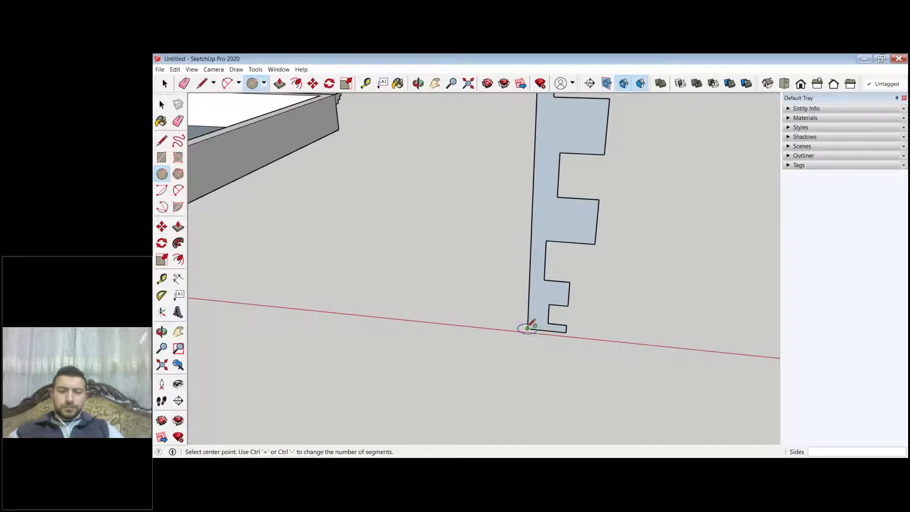
{"action": "left_click", "coordinate": [527, 328]}
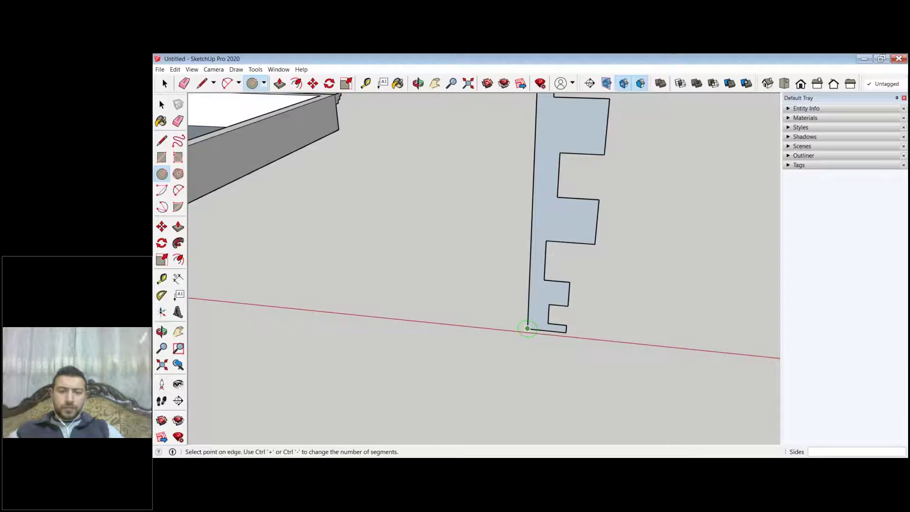
{"action": "key", "text": "Escape"}
{"action": "left_click", "coordinate": [527, 328]}
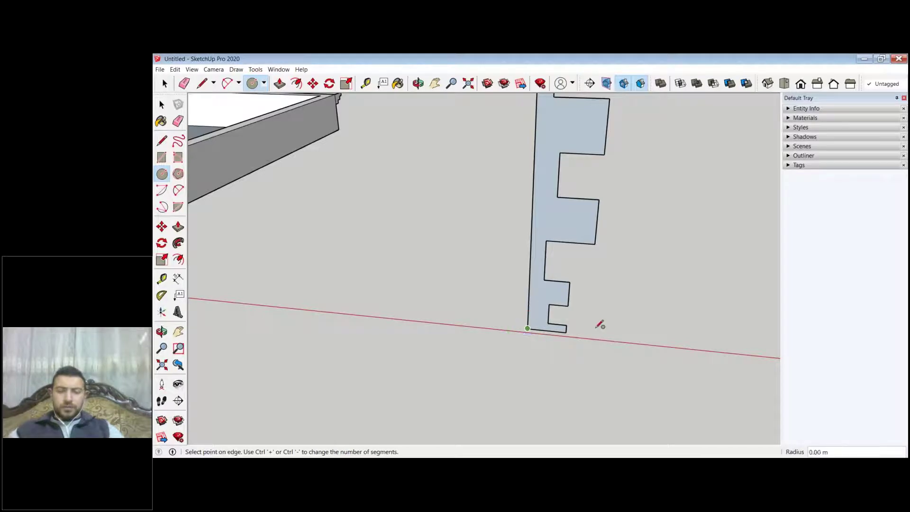
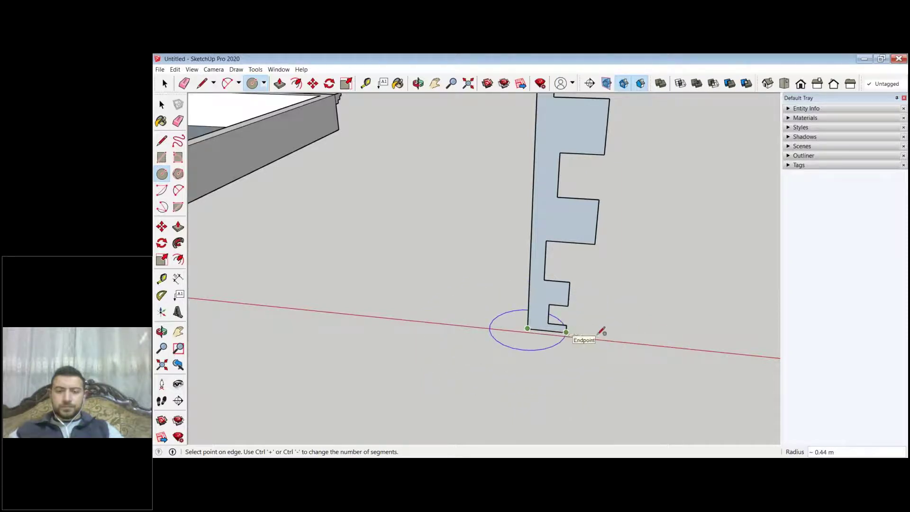
Step: Finish the roughly 1.09 m ground circle at the profile's base corner and return to Select
{"action": "left_click", "coordinate": [625, 336]}
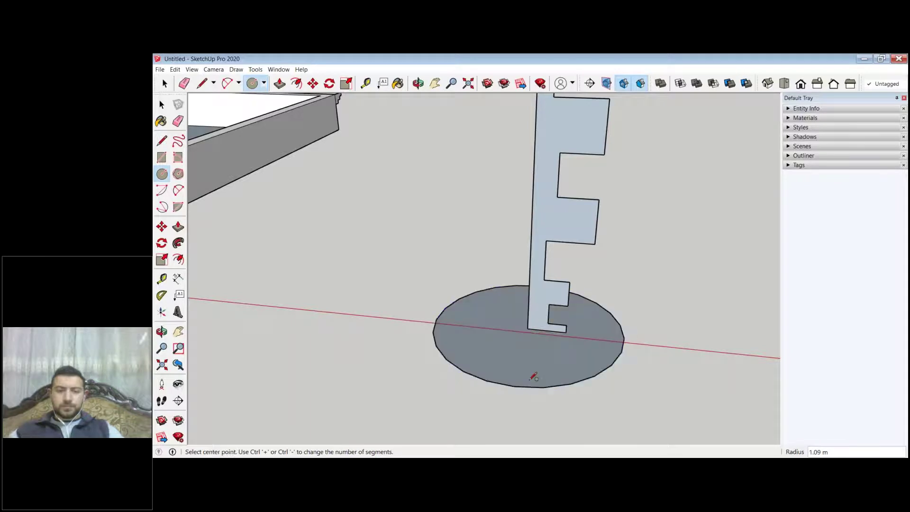
{"action": "scroll", "coordinate": [533, 374], "scroll_direction": "down", "scroll_amount": 3}
{"action": "key", "text": "space"}
{"action": "left_click", "coordinate": [162, 105]}
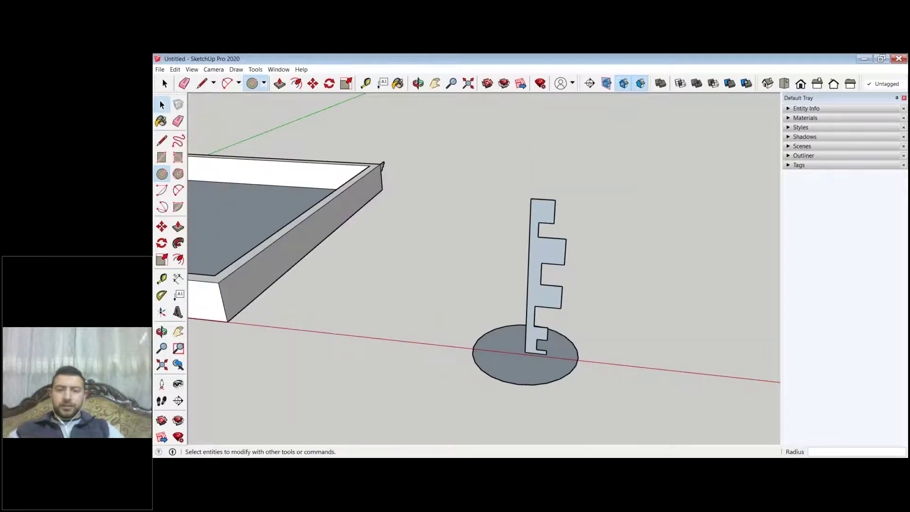
Step: Try a Follow Me sweep of the key profile around the circle, then undo it
{"action": "left_click", "coordinate": [556, 256]}
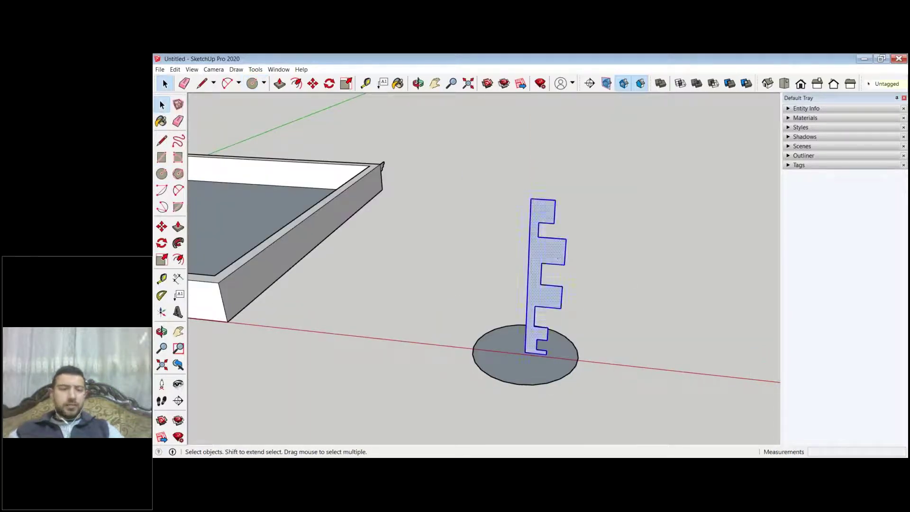
{"action": "left_click", "coordinate": [178, 243]}
{"action": "left_click", "coordinate": [178, 243]}
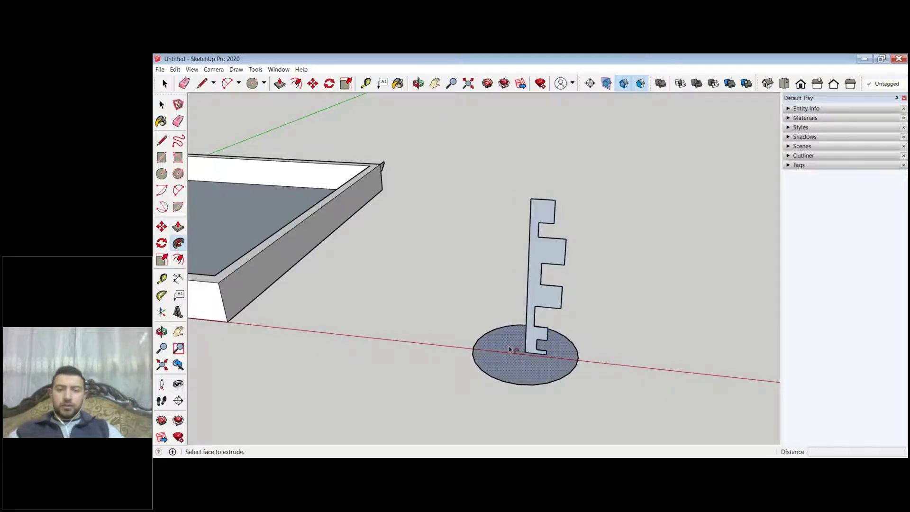
{"action": "left_click", "coordinate": [509, 349]}
{"action": "middle_click_drag", "start_coordinate": [512, 319], "coordinate": [479, 319]}
{"action": "key", "text": "ctrl+z"}
Step: Select the ground circle as the path and revolve the key profile around it
{"action": "scroll", "coordinate": [578, 309], "scroll_direction": "up", "scroll_amount": 2}
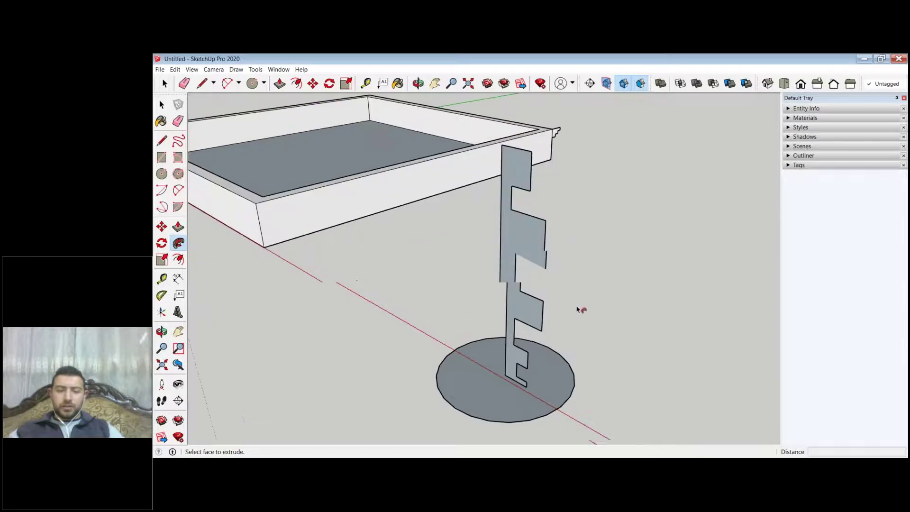
{"action": "scroll", "coordinate": [577, 309], "scroll_direction": "up", "scroll_amount": 2}
{"action": "scroll", "coordinate": [539, 383], "scroll_direction": "down", "scroll_amount": 2}
{"action": "scroll", "coordinate": [540, 382], "scroll_direction": "up", "scroll_amount": 1}
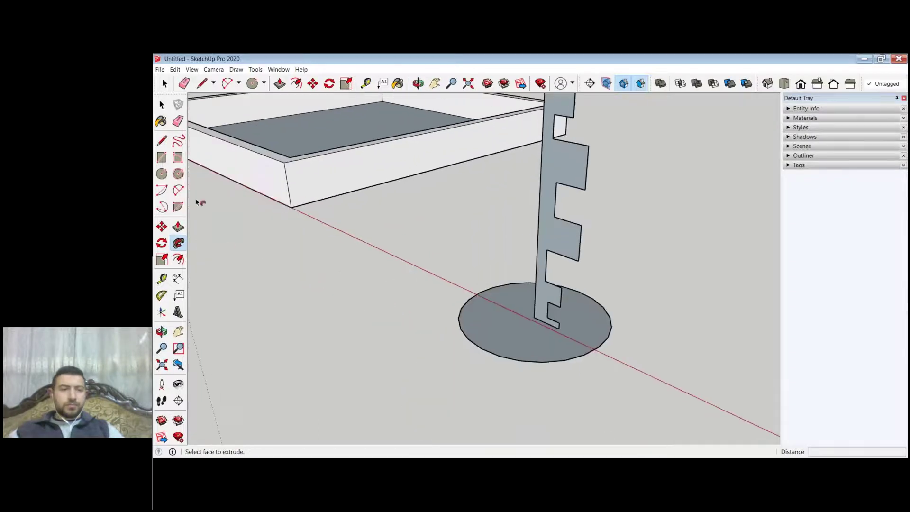
{"action": "left_click", "coordinate": [162, 105]}
{"action": "left_click", "coordinate": [510, 334]}
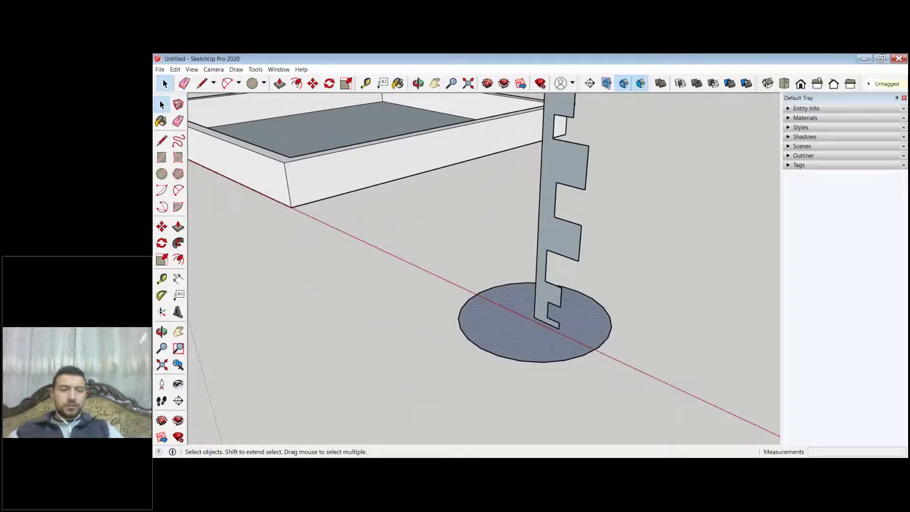
{"action": "left_click", "coordinate": [178, 243]}
{"action": "left_click", "coordinate": [564, 232]}
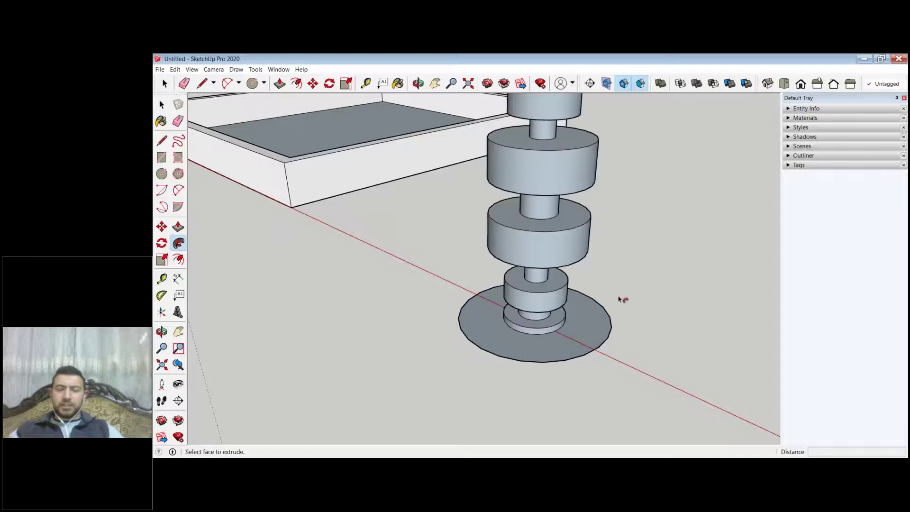
{"action": "middle_click_drag", "start_coordinate": [621, 298], "coordinate": [602, 313]}
{"action": "middle_click_drag", "start_coordinate": [693, 300], "coordinate": [602, 309]}
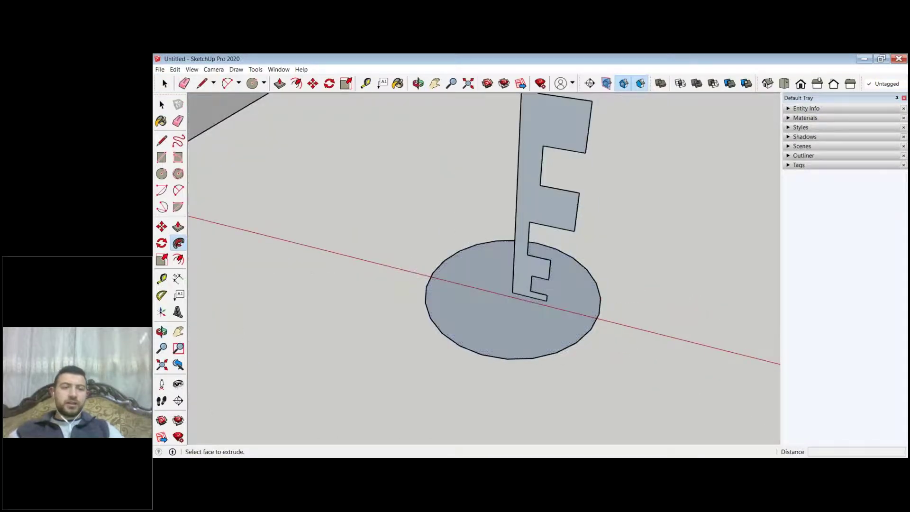
Step: Revolve the key profile again along the circle into the stacked-disc column and inspect it
{"action": "key", "text": "space"}
{"action": "left_click", "coordinate": [498, 300]}
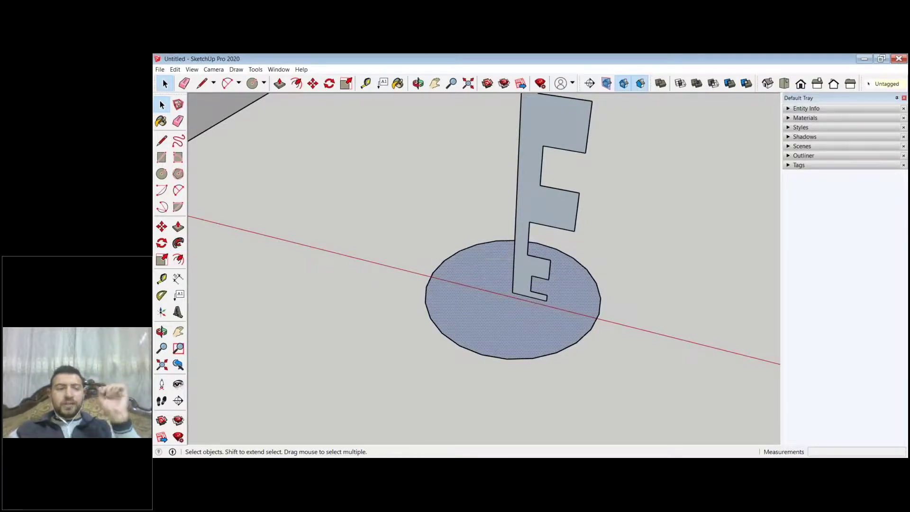
{"action": "left_click", "coordinate": [178, 243]}
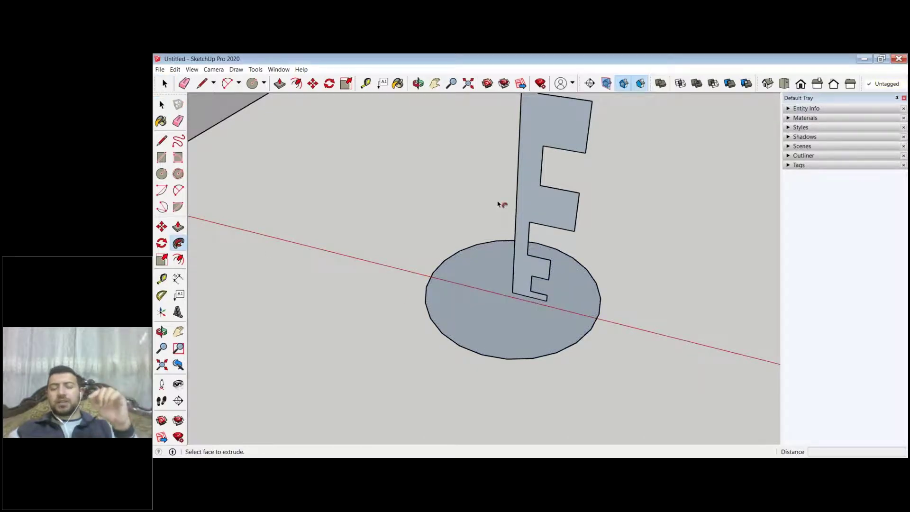
{"action": "left_click", "coordinate": [541, 197]}
{"action": "scroll", "coordinate": [581, 340], "scroll_direction": "down", "scroll_amount": 1}
{"action": "middle_click_drag", "start_coordinate": [553, 299], "coordinate": [571, 344]}
{"action": "scroll", "coordinate": [526, 322], "scroll_direction": "down", "scroll_amount": 6}
{"action": "scroll", "coordinate": [572, 343], "scroll_direction": "up", "scroll_amount": 4}
{"action": "scroll", "coordinate": [408, 299], "scroll_direction": "up", "scroll_amount": 2}
{"action": "scroll", "coordinate": [391, 297], "scroll_direction": "up", "scroll_amount": 3}
{"action": "middle_click_drag", "start_coordinate": [393, 294], "coordinate": [609, 317]}
{"action": "scroll", "coordinate": [631, 326], "scroll_direction": "down", "scroll_amount": 5}
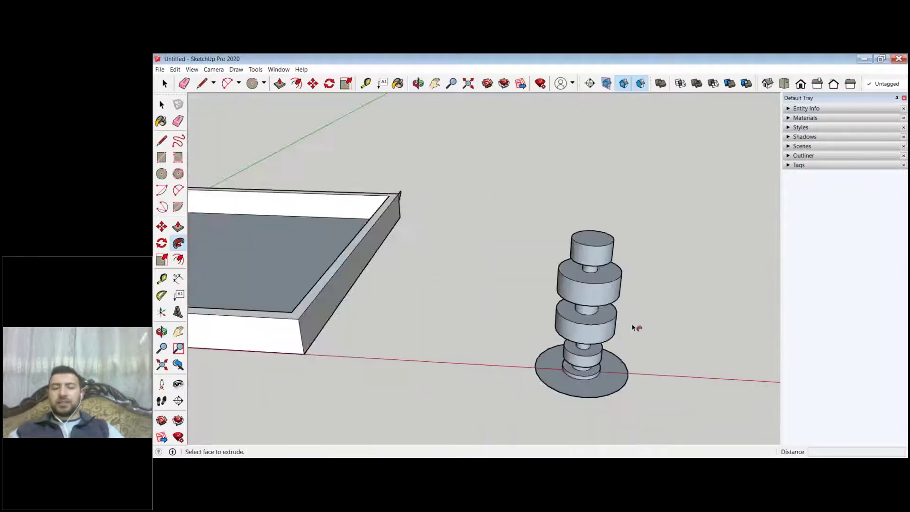
{"action": "scroll", "coordinate": [637, 330], "scroll_direction": "up", "scroll_amount": 1}
{"action": "scroll", "coordinate": [640, 335], "scroll_direction": "down", "scroll_amount": 2}
Step: Clear the selection and pick the tray's front and back-left top edges as the path
{"action": "left_click", "coordinate": [161, 103]}
{"action": "left_click_drag", "start_coordinate": [650, 230], "coordinate": [681, 304]}
{"action": "middle_click_drag", "start_coordinate": [638, 329], "coordinate": [545, 384]}
{"action": "scroll", "coordinate": [441, 265], "scroll_direction": "up", "scroll_amount": 4}
{"action": "middle_click_drag", "start_coordinate": [483, 237], "coordinate": [381, 96]}
{"action": "scroll", "coordinate": [475, 201], "scroll_direction": "down", "scroll_amount": 5}
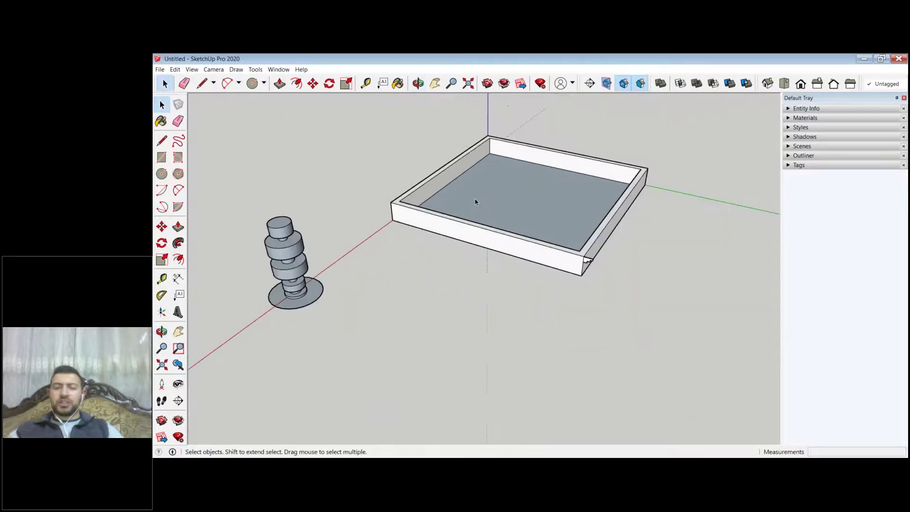
{"action": "scroll", "coordinate": [541, 290], "scroll_direction": "up", "scroll_amount": 6}
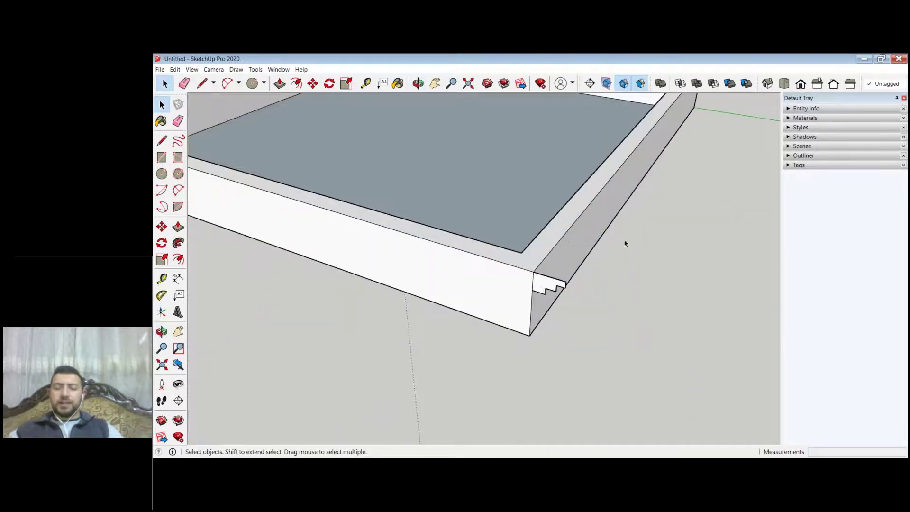
{"action": "middle_click_drag", "start_coordinate": [624, 243], "coordinate": [555, 312]}
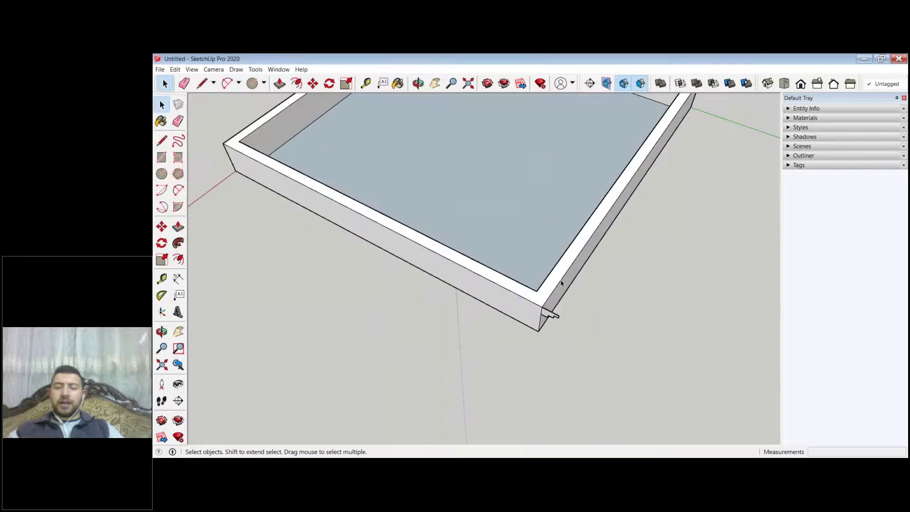
{"action": "left_click", "coordinate": [517, 296], "text": "shift"}
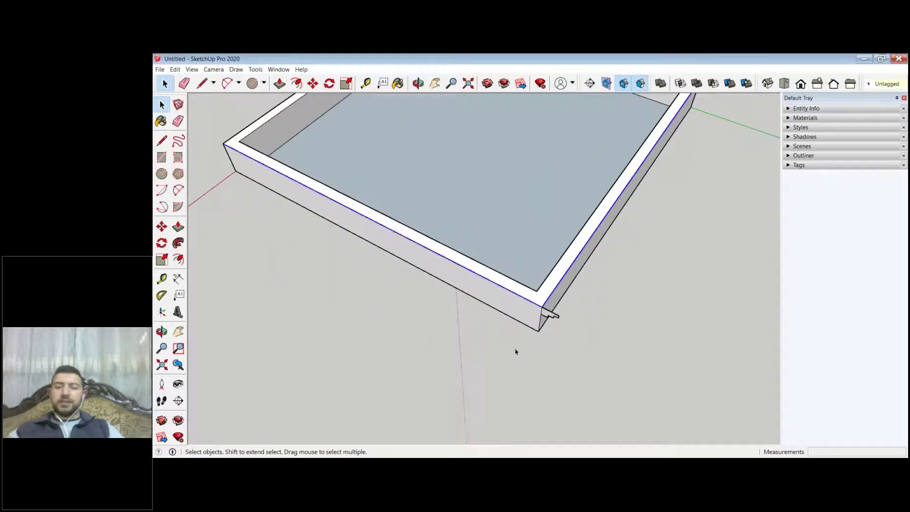
{"action": "scroll", "coordinate": [515, 351], "scroll_direction": "down", "scroll_amount": 4}
{"action": "scroll", "coordinate": [555, 127], "scroll_direction": "up", "scroll_amount": 3}
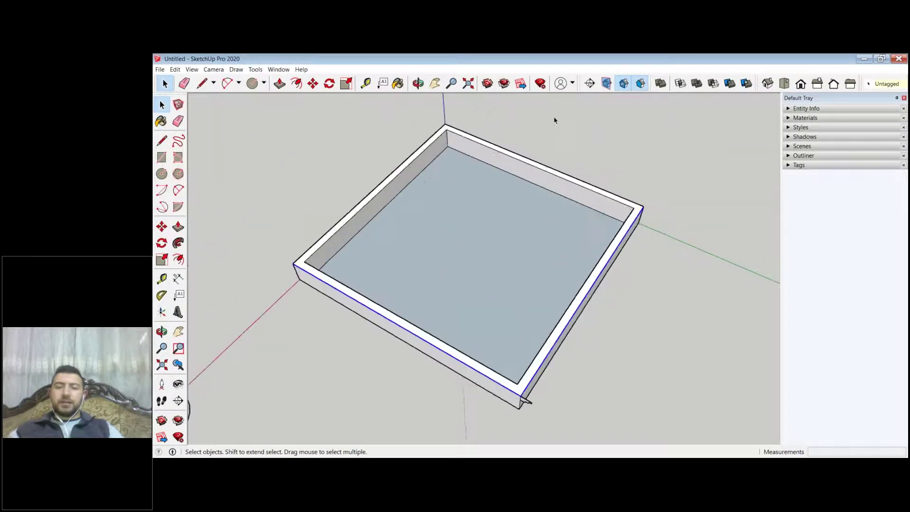
{"action": "left_click", "coordinate": [398, 156], "text": "shift"}
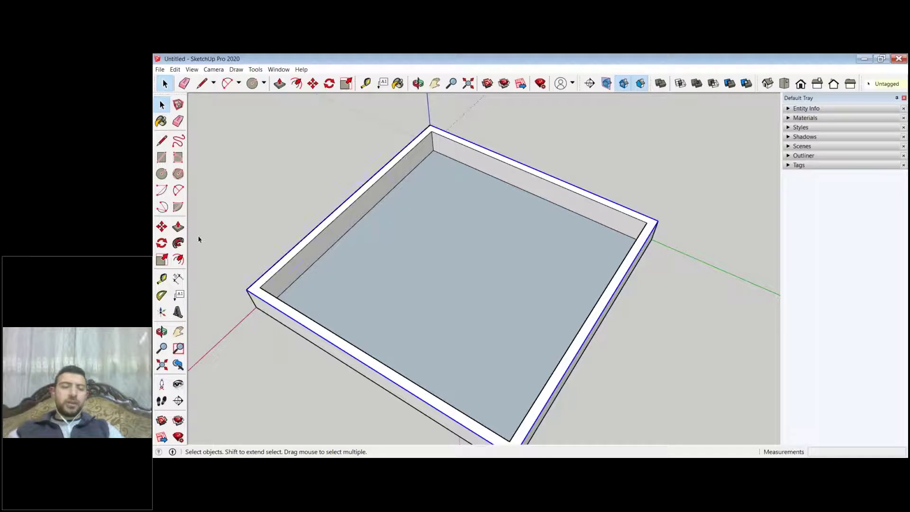
Step: Run the stepped profile along the selected edges with Follow Me and inspect the molding corner
{"action": "left_click", "coordinate": [178, 242]}
{"action": "scroll", "coordinate": [585, 325], "scroll_direction": "down", "scroll_amount": 3}
{"action": "scroll", "coordinate": [564, 290], "scroll_direction": "up", "scroll_amount": 8}
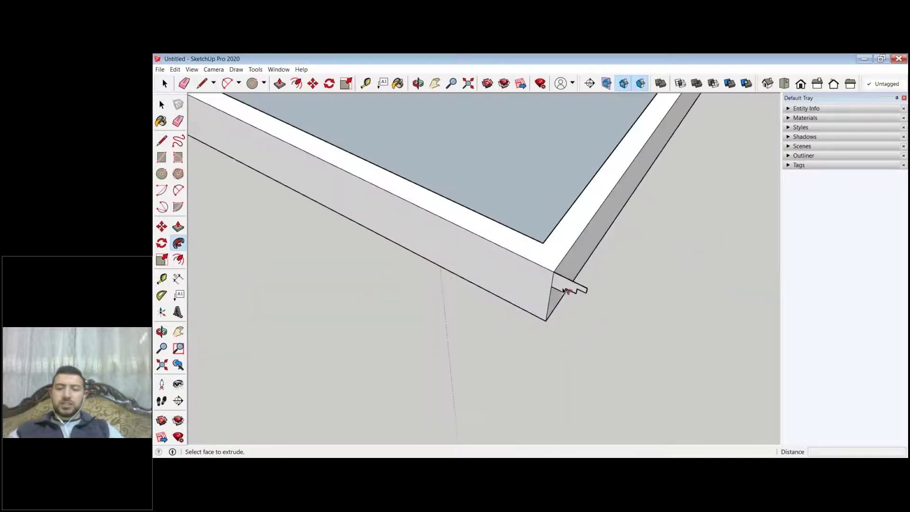
{"action": "left_click", "coordinate": [564, 290]}
{"action": "scroll", "coordinate": [553, 358], "scroll_direction": "down", "scroll_amount": 5}
{"action": "middle_click_drag", "start_coordinate": [554, 114], "coordinate": [555, 111]}
{"action": "scroll", "coordinate": [548, 250], "scroll_direction": "up", "scroll_amount": 3}
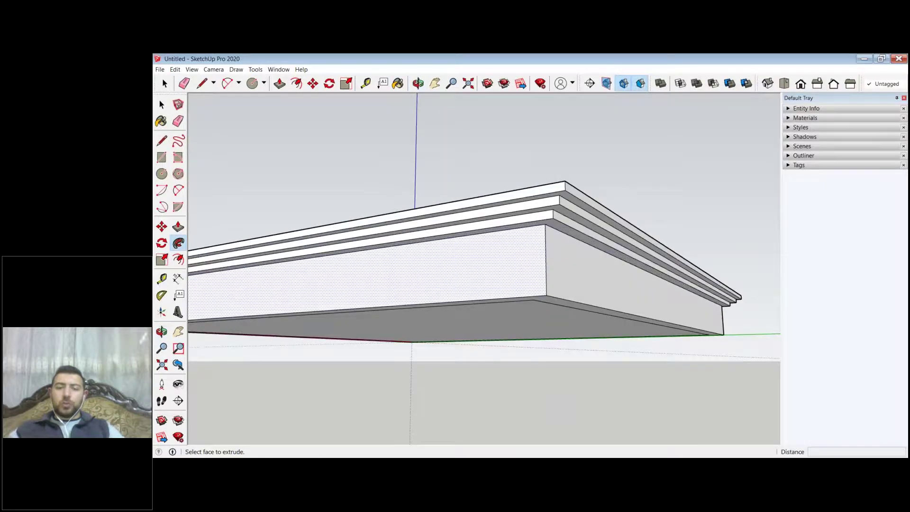
{"action": "scroll", "coordinate": [587, 219], "scroll_direction": "up", "scroll_amount": 5}
{"action": "middle_click_drag", "start_coordinate": [588, 219], "coordinate": [739, 249]}
{"action": "scroll", "coordinate": [740, 249], "scroll_direction": "down", "scroll_amount": 3}
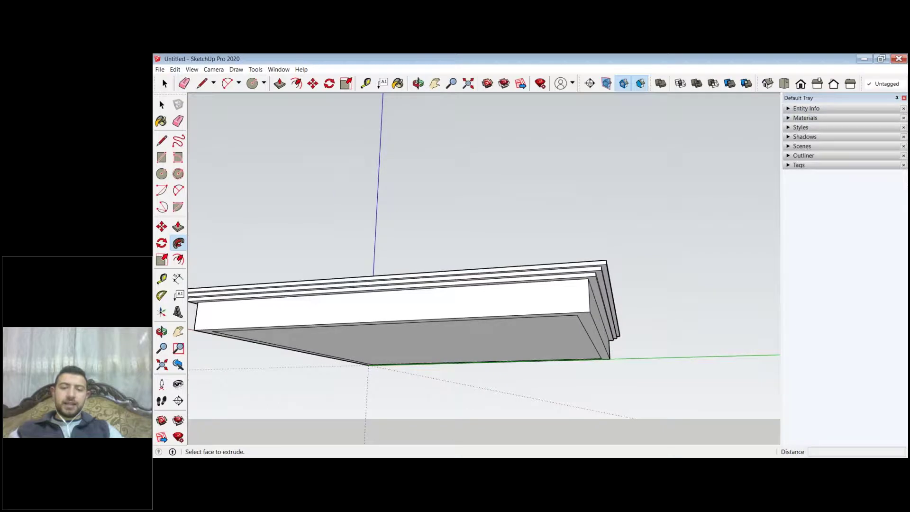
{"action": "middle_click_drag", "start_coordinate": [361, 285], "coordinate": [455, 294]}
{"action": "middle_click_drag", "start_coordinate": [388, 280], "coordinate": [420, 328]}
{"action": "scroll", "coordinate": [420, 322], "scroll_direction": "down", "scroll_amount": 4}
{"action": "middle_click_drag", "start_coordinate": [514, 292], "coordinate": [536, 329]}
{"action": "scroll", "coordinate": [537, 329], "scroll_direction": "down", "scroll_amount": 2}
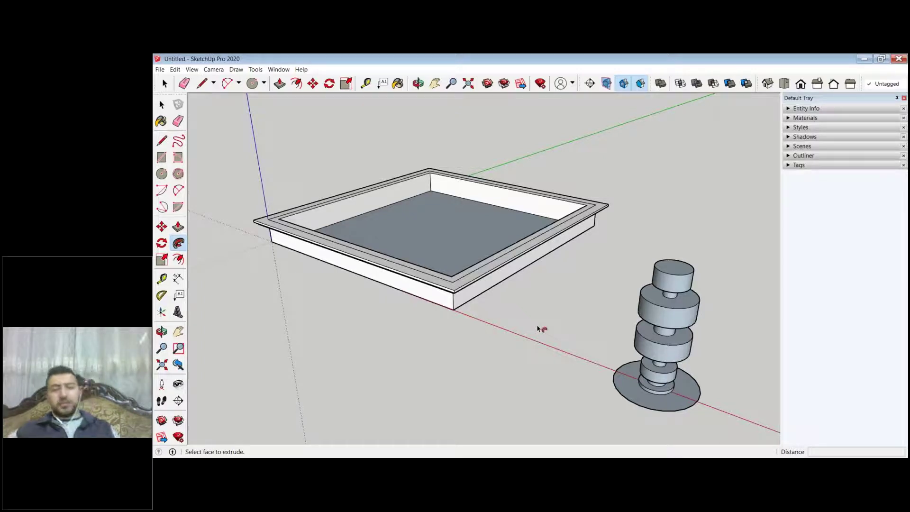
Step: Select everything and delete the tray and column, centring the origin in view
{"action": "left_click", "coordinate": [161, 104]}
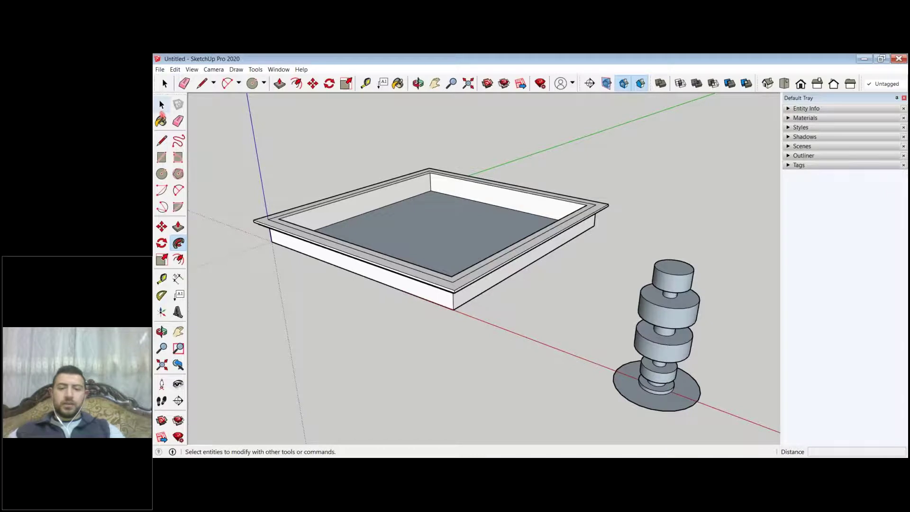
{"action": "scroll", "coordinate": [417, 278], "scroll_direction": "down", "scroll_amount": 4}
{"action": "key", "text": "ctrl+a"}
{"action": "key", "text": "Delete"}
{"action": "scroll", "coordinate": [408, 360], "scroll_direction": "up", "scroll_amount": 5}
{"action": "scroll", "coordinate": [598, 339], "scroll_direction": "down", "scroll_amount": 3}
{"action": "scroll", "coordinate": [355, 337], "scroll_direction": "down", "scroll_amount": 2}
{"action": "middle_click_drag", "start_coordinate": [354, 332], "coordinate": [254, 240]}
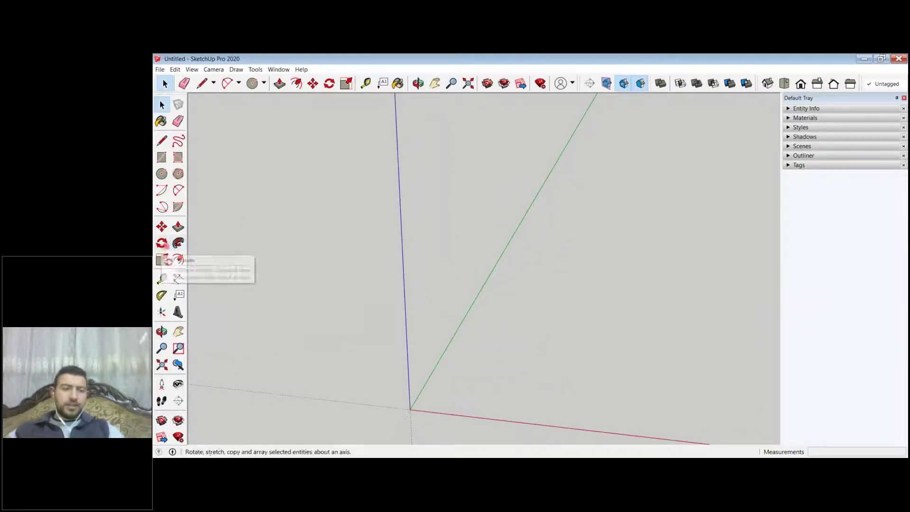
Step: Draw a test circle near the origin, then undo it
{"action": "left_click", "coordinate": [161, 173]}
{"action": "left_click", "coordinate": [543, 369]}
{"action": "left_click", "coordinate": [657, 372]}
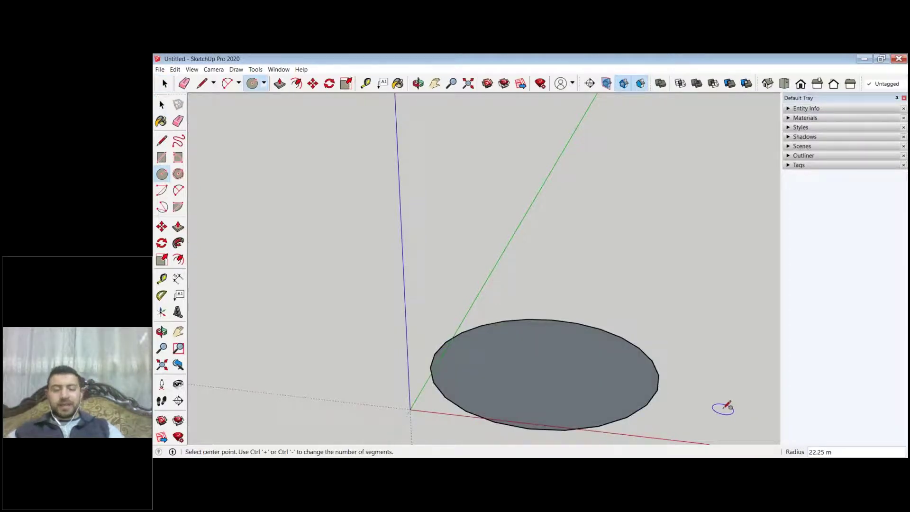
{"action": "key", "text": "ctrl+z"}
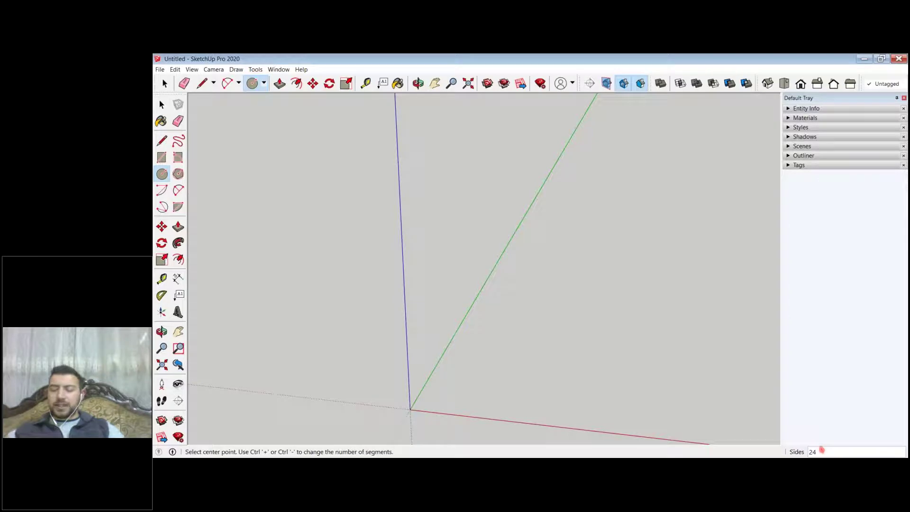
Step: Draw a 300-sided ground circle and a vertical edge rising from its centre
{"action": "type", "text": "00"}
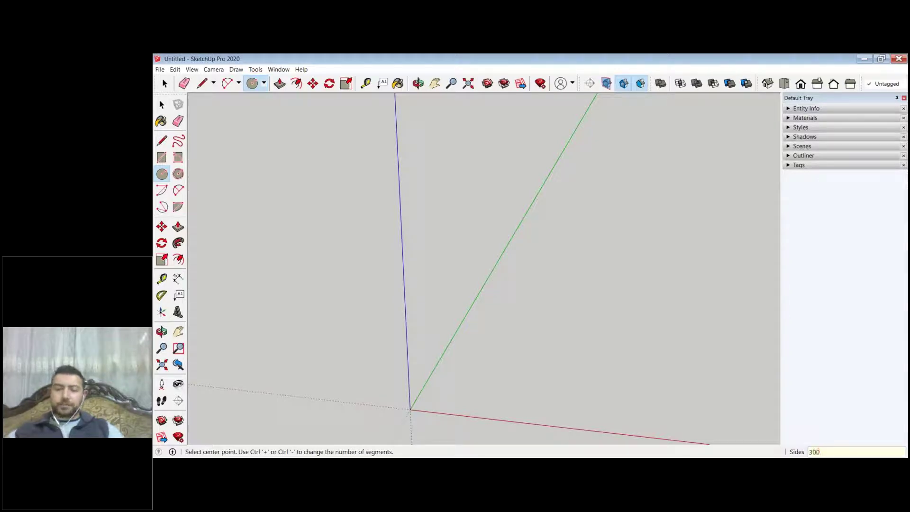
{"action": "left_click", "coordinate": [539, 372]}
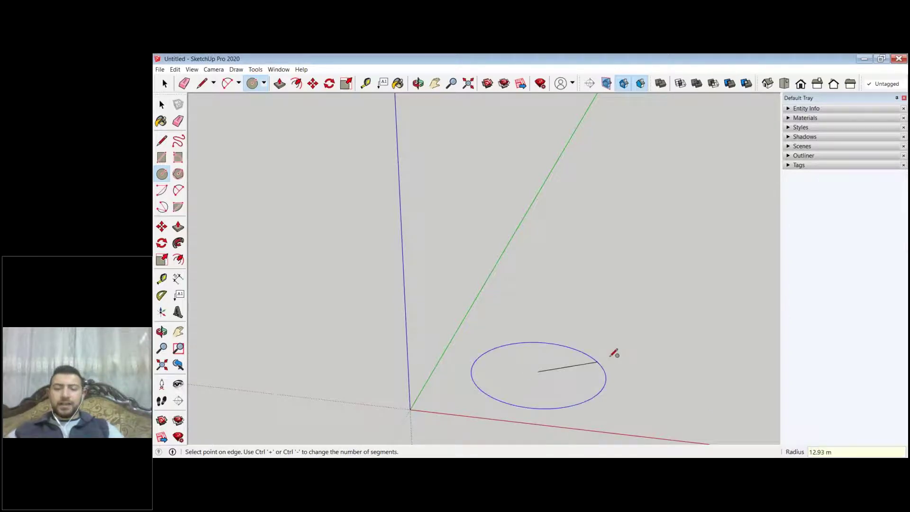
{"action": "left_click", "coordinate": [646, 331]}
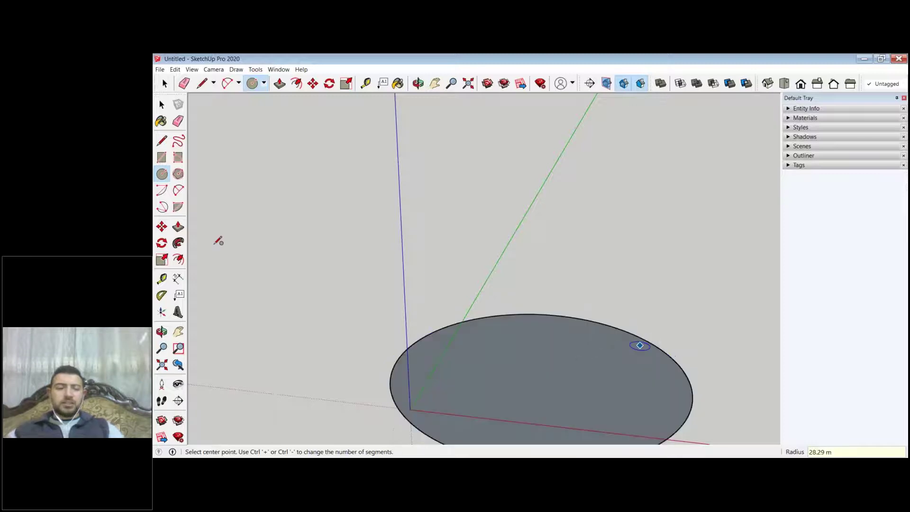
{"action": "left_click", "coordinate": [161, 141]}
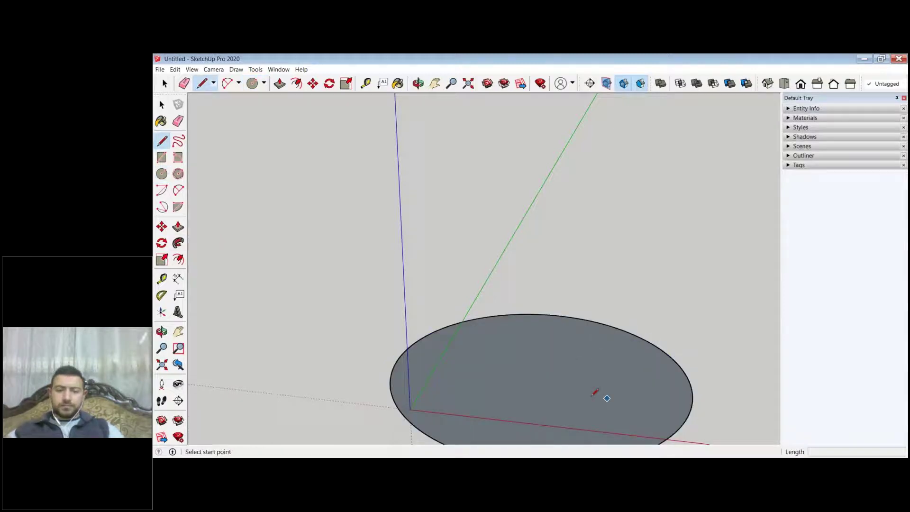
{"action": "left_click", "coordinate": [538, 371]}
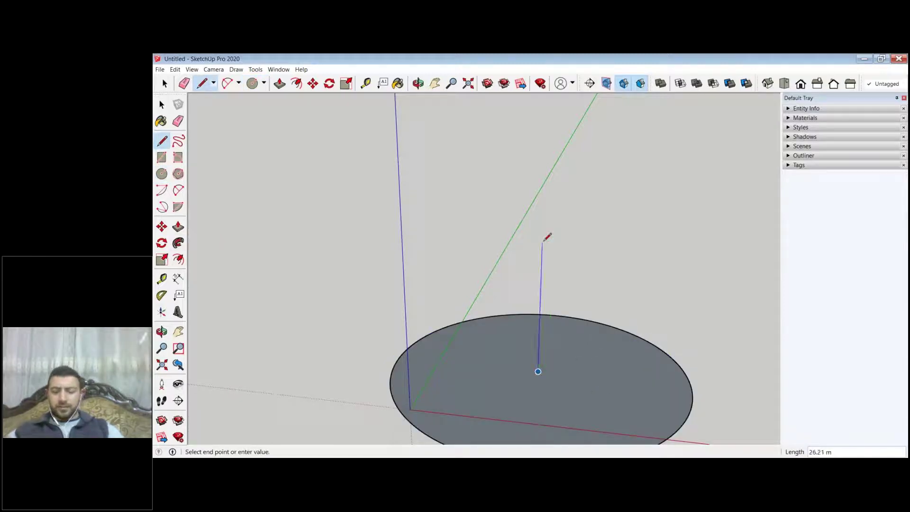
{"action": "key", "text": "shift"}
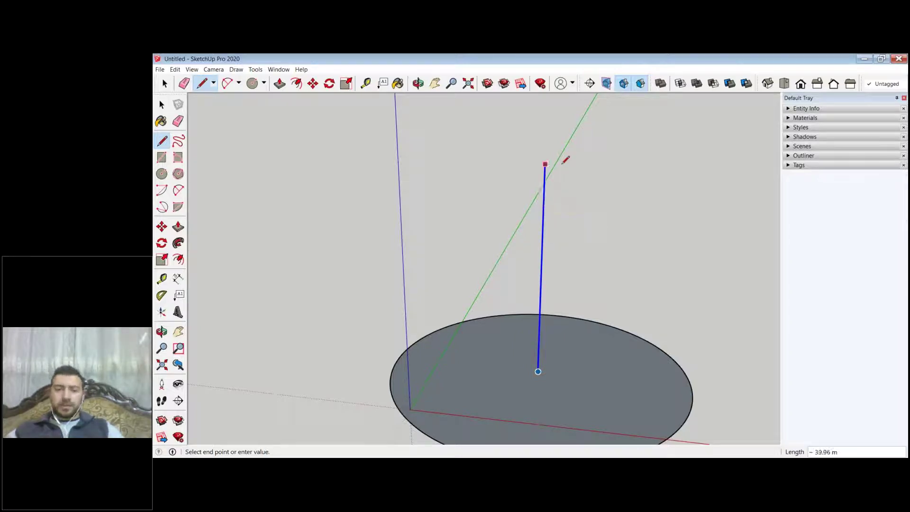
{"action": "left_click", "coordinate": [642, 197]}
{"action": "key", "text": "Escape"}
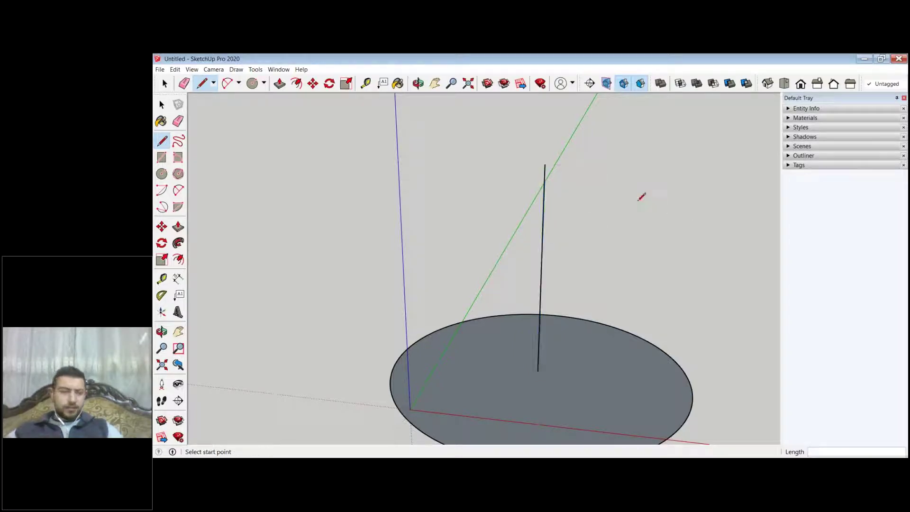
Step: Undo the vertical edge and orbit to look down on the circle
{"action": "left_click", "coordinate": [163, 175]}
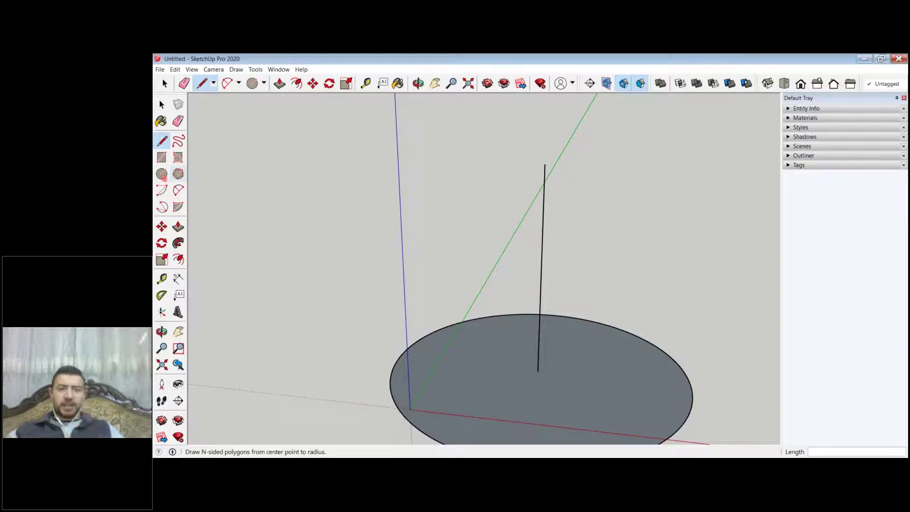
{"action": "scroll", "coordinate": [581, 240], "scroll_direction": "down", "scroll_amount": 1}
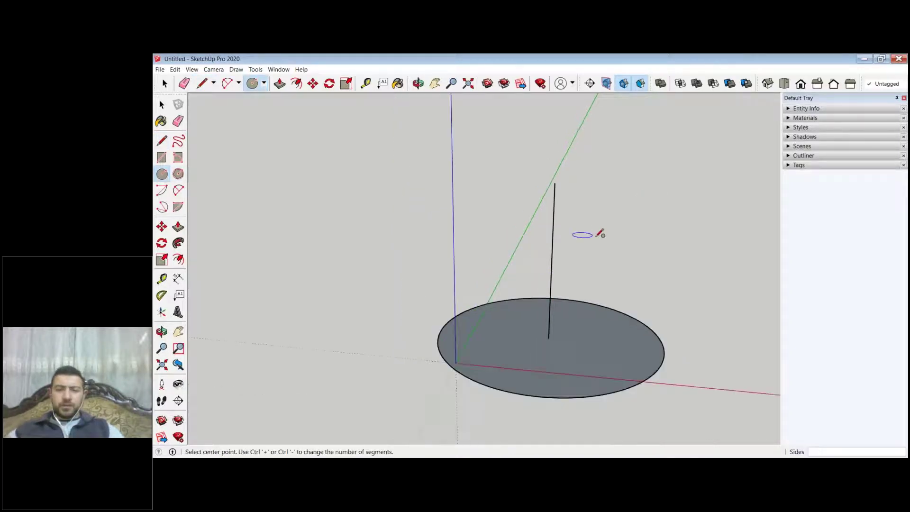
{"action": "key", "text": "space"}
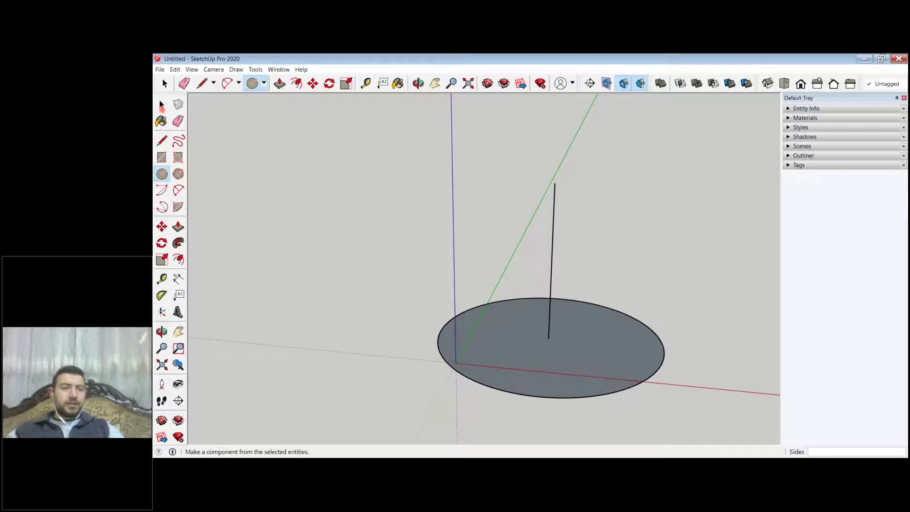
{"action": "key", "text": "ctrl+z"}
{"action": "scroll", "coordinate": [682, 333], "scroll_direction": "down", "scroll_amount": 1}
{"action": "scroll", "coordinate": [633, 325], "scroll_direction": "up", "scroll_amount": 3}
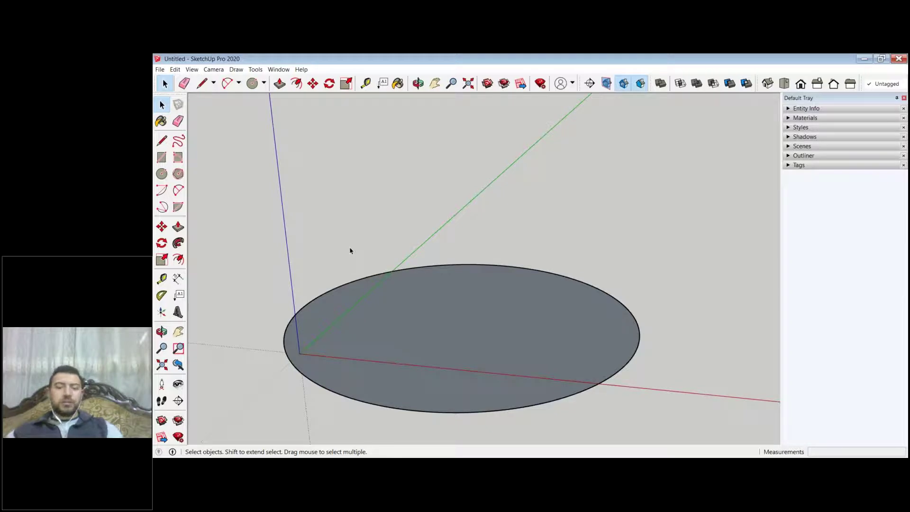
{"action": "middle_click_drag", "start_coordinate": [350, 251], "coordinate": [190, 228]}
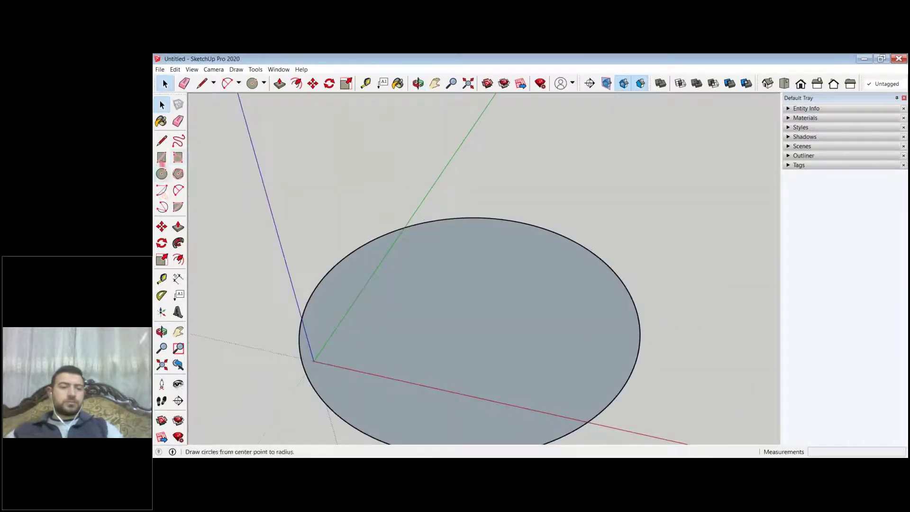
Step: Redraw the vertical line above the circle centre, cancelling a circle attempt at its top
{"action": "left_click", "coordinate": [162, 140]}
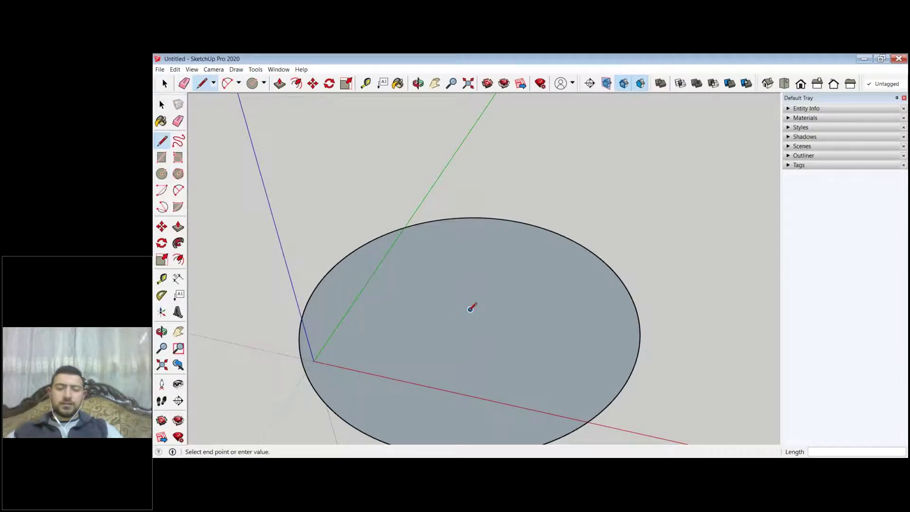
{"action": "left_click", "coordinate": [467, 104]}
{"action": "key", "text": "Escape"}
{"action": "middle_click_drag", "start_coordinate": [548, 150], "coordinate": [317, 160]}
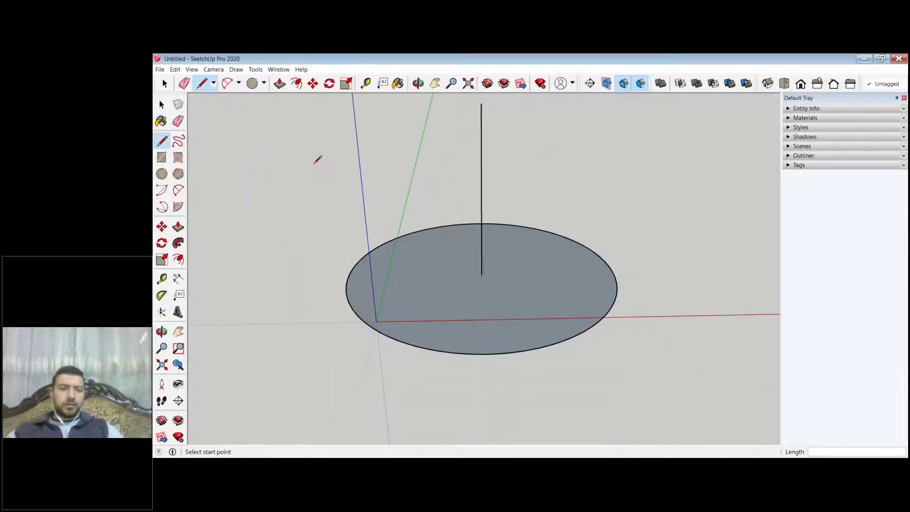
{"action": "left_click", "coordinate": [162, 175]}
{"action": "left_click", "coordinate": [480, 135]}
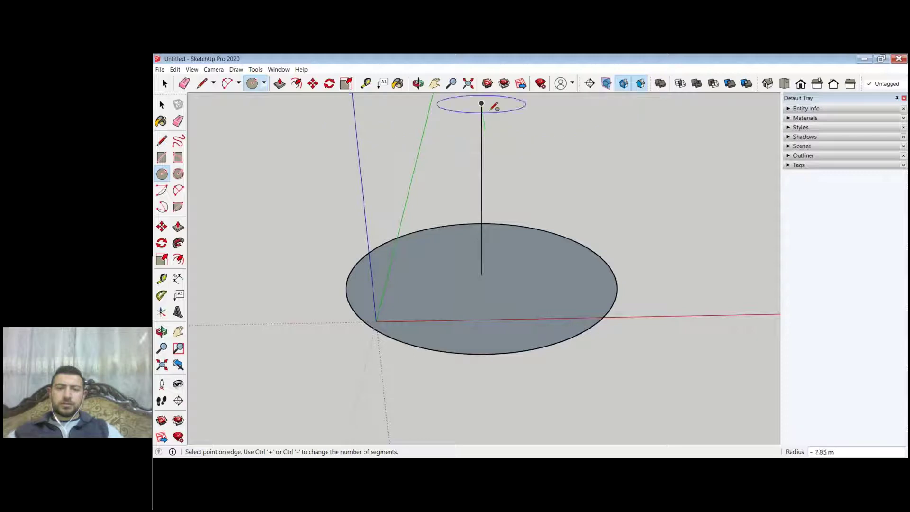
{"action": "key", "text": "Escape"}
Step: Draw the horizontal top edge and hypotenuse to close the upright right-triangle face
{"action": "key", "text": "l"}
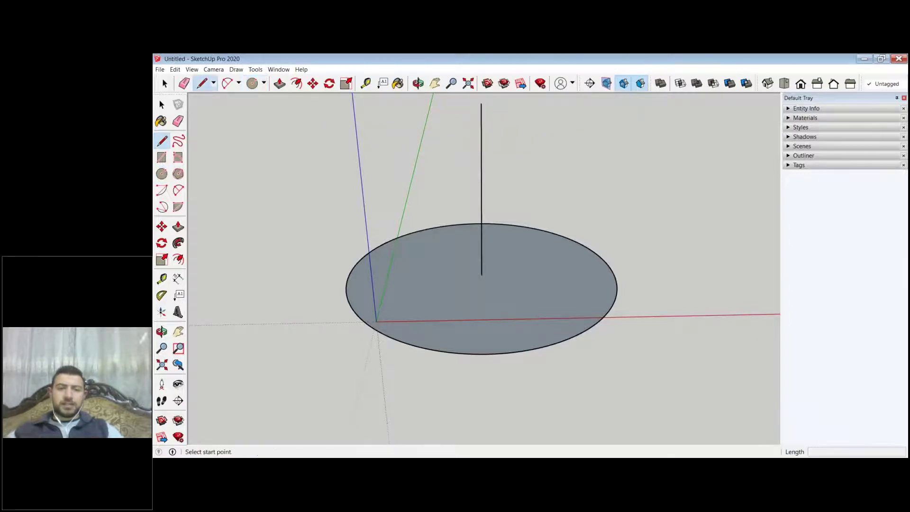
{"action": "left_click", "coordinate": [481, 103]}
{"action": "left_click", "coordinate": [647, 102]}
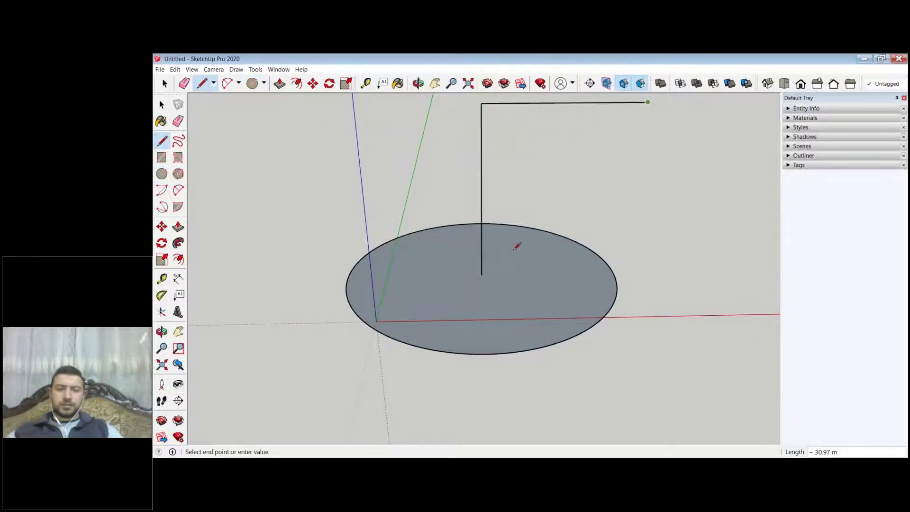
{"action": "left_click", "coordinate": [483, 273]}
{"action": "scroll", "coordinate": [553, 147], "scroll_direction": "down", "scroll_amount": 2}
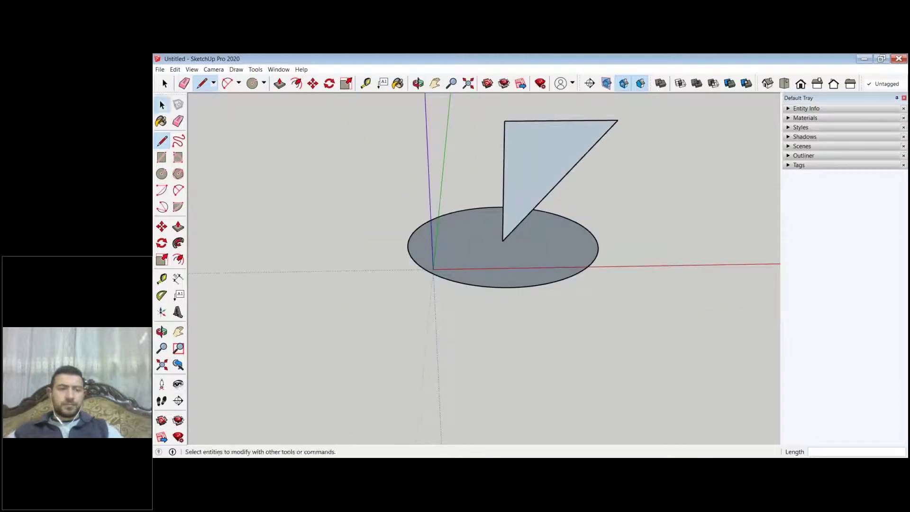
{"action": "left_click", "coordinate": [162, 104]}
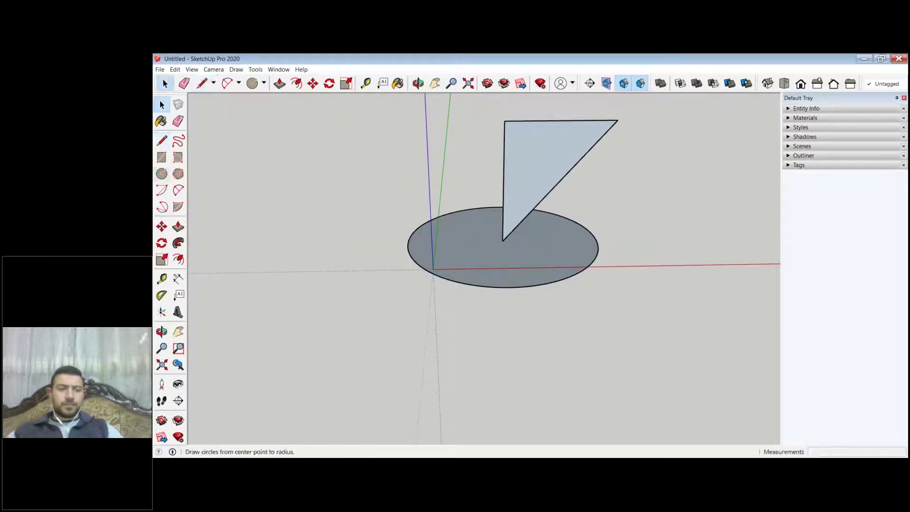
Step: Draw an upright circle of radius 30 centred on the triangle's top corner
{"action": "left_click", "coordinate": [162, 174]}
{"action": "left_click", "coordinate": [504, 121]}
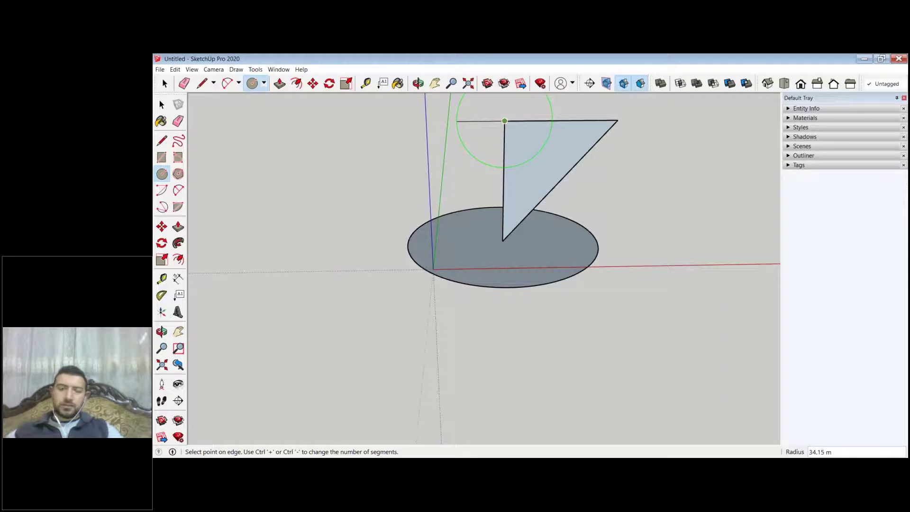
{"action": "type", "text": "30"}
{"action": "key", "text": "Return"}
Step: Erase the triangle edges, radius and connecting vertical line, then select the ground circle face
{"action": "left_click", "coordinate": [178, 121]}
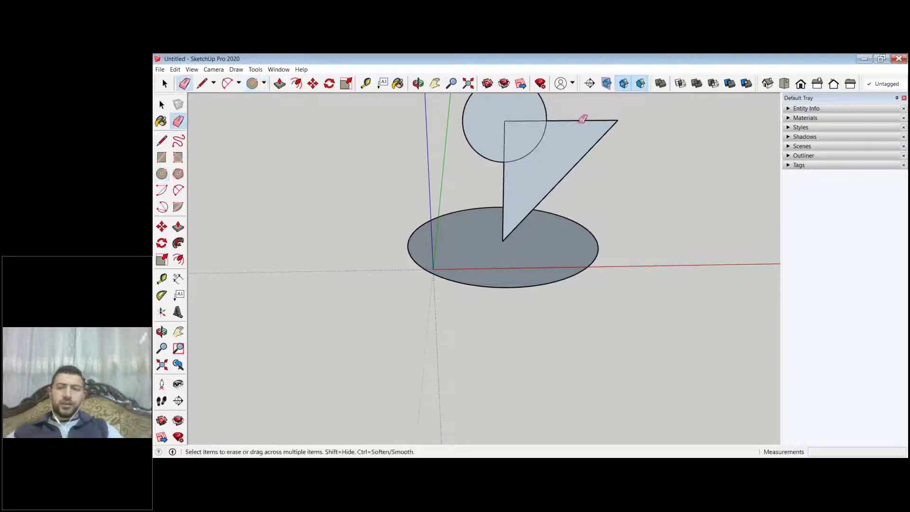
{"action": "left_click", "coordinate": [579, 122]}
{"action": "left_click_drag", "start_coordinate": [596, 142], "coordinate": [511, 179]}
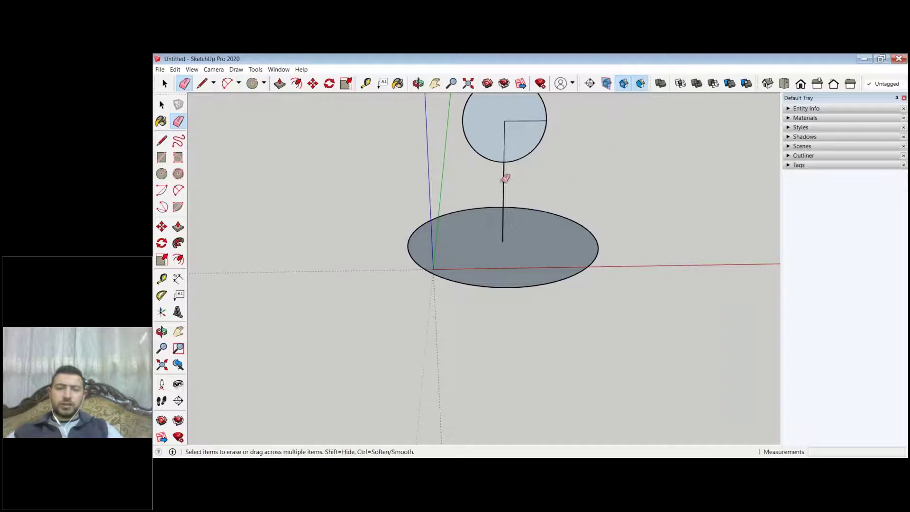
{"action": "left_click", "coordinate": [505, 138]}
{"action": "left_click_drag", "start_coordinate": [524, 119], "coordinate": [507, 178]}
{"action": "left_click", "coordinate": [505, 178]}
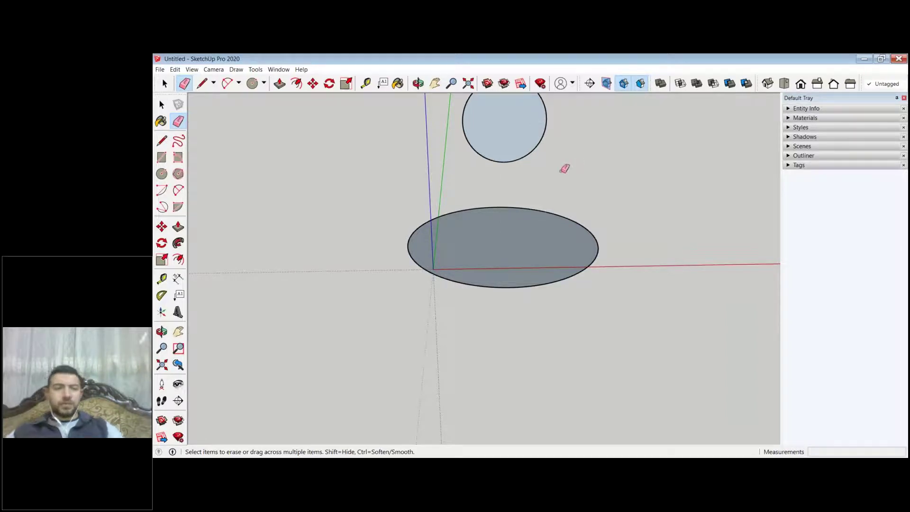
{"action": "left_click", "coordinate": [161, 105]}
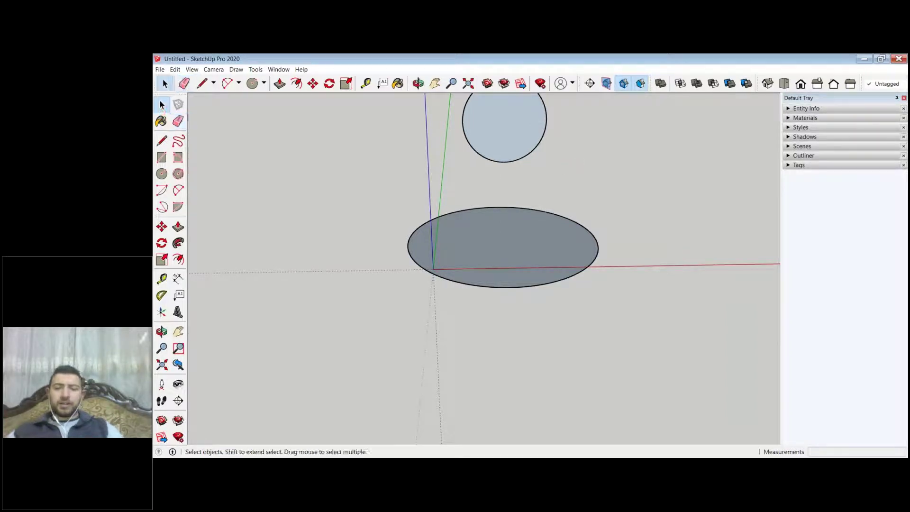
{"action": "mouse_move", "coordinate": [331, 246]}
{"action": "middle_mouse_down"}
{"action": "mouse_move", "coordinate": [291, 280]}
{"action": "mouse_move", "coordinate": [593, 287]}
{"action": "mouse_move", "coordinate": [382, 303]}
{"action": "mouse_move", "coordinate": [421, 215]}
{"action": "mouse_move", "coordinate": [531, 230]}
{"action": "middle_mouse_up"}
{"action": "left_click", "coordinate": [532, 231]}
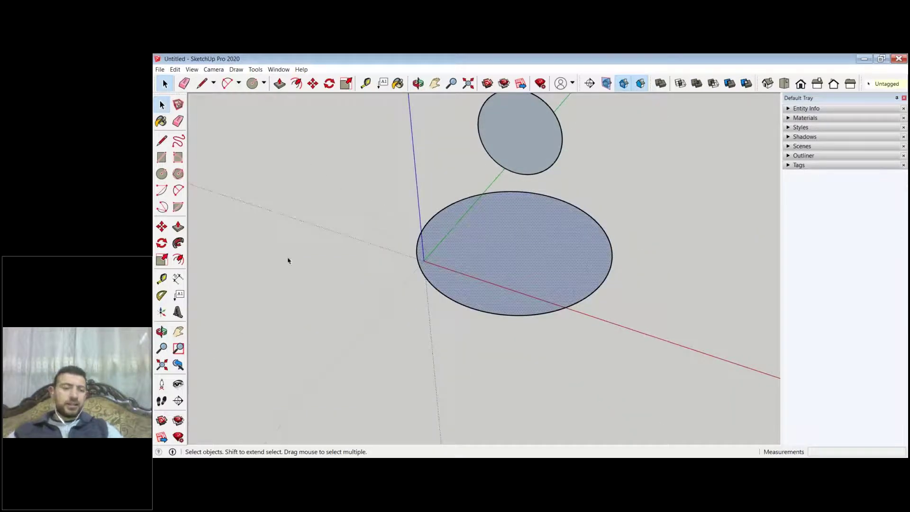
Step: Activate the Push/Pull tool with the P shortcut
{"action": "key", "text": "p"}
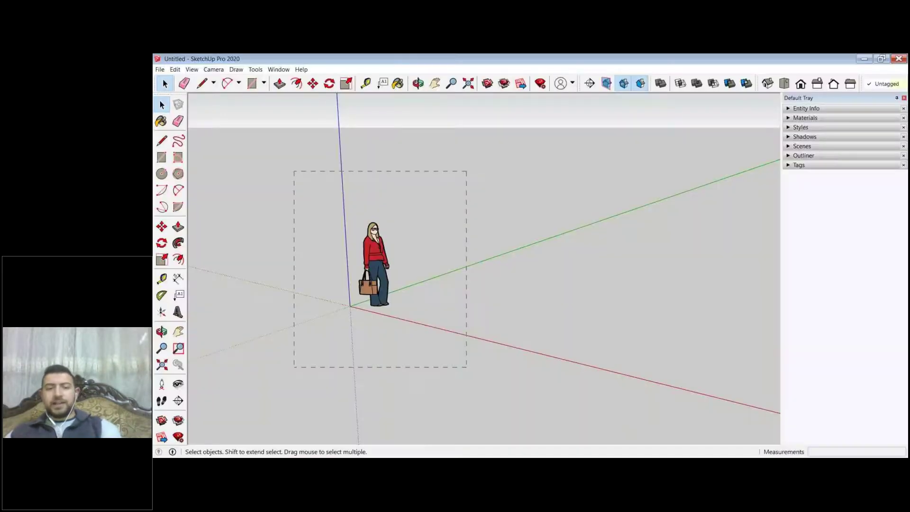
Step: Delete the scale figure and draw a 24-sided ground circle centred on the origin
{"action": "left_click_drag", "start_coordinate": [294, 366], "coordinate": [295, 366]}
{"action": "key", "text": "Delete"}
{"action": "middle_click_drag", "start_coordinate": [331, 284], "coordinate": [331, 255]}
{"action": "scroll", "coordinate": [331, 255], "scroll_direction": "up", "scroll_amount": 2}
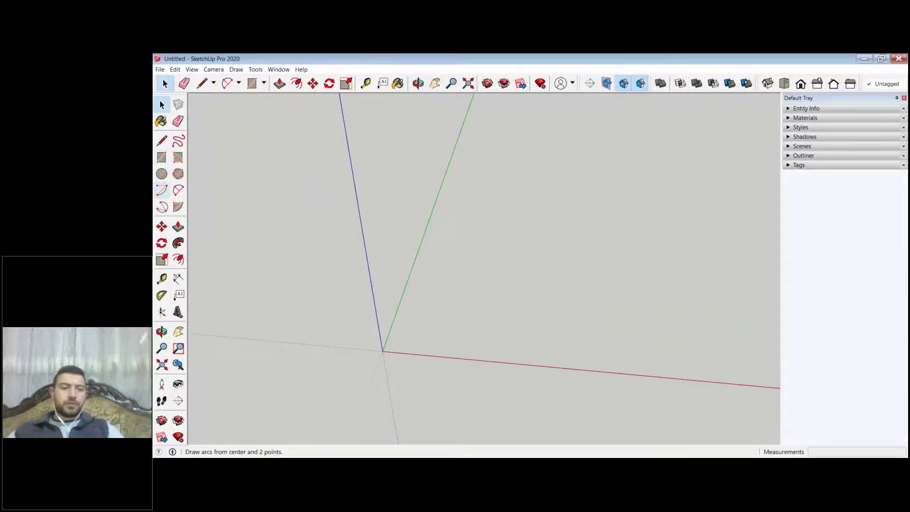
{"action": "left_click", "coordinate": [161, 174]}
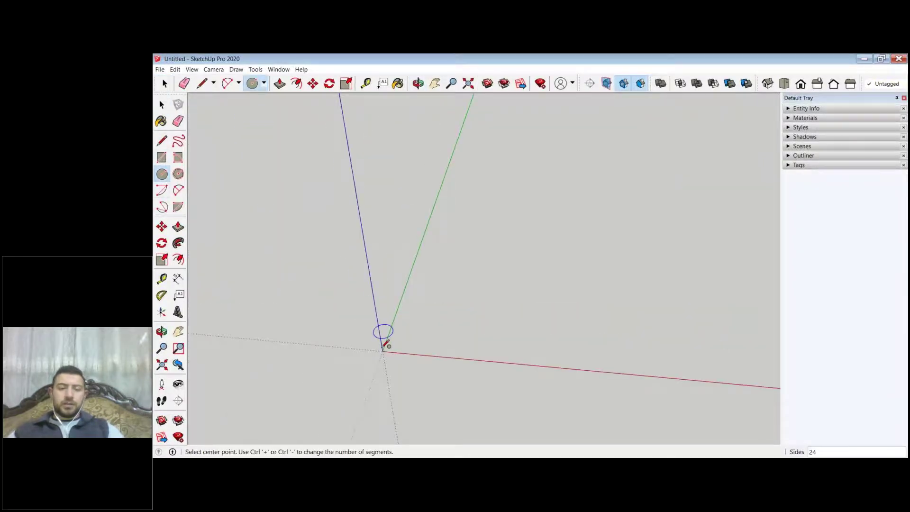
{"action": "left_click", "coordinate": [383, 351]}
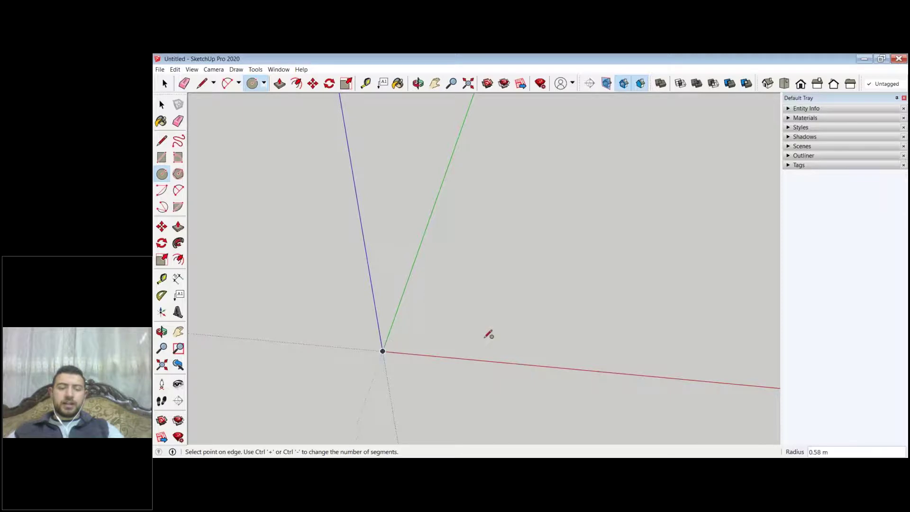
{"action": "left_click", "coordinate": [576, 309]}
{"action": "scroll", "coordinate": [577, 313], "scroll_direction": "down", "scroll_amount": 1}
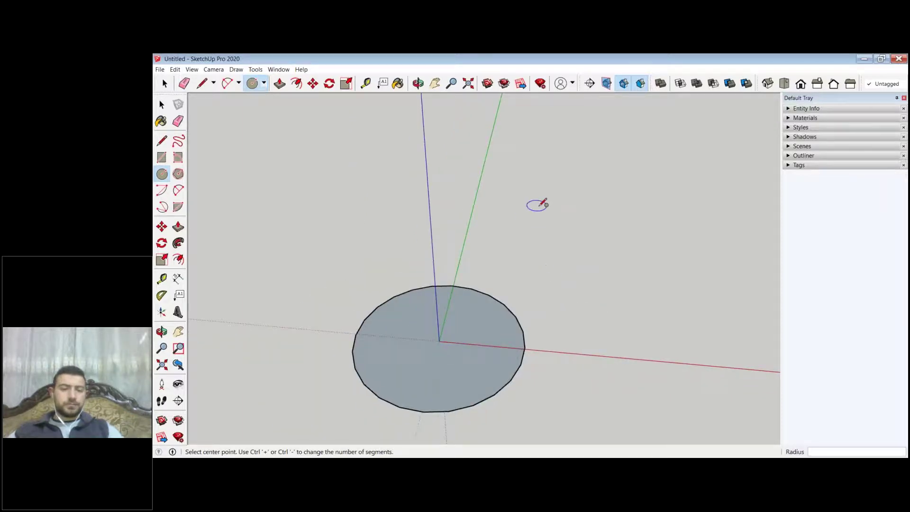
Step: Draw a vertical line rising from the circle's centre along the blue axis
{"action": "key", "text": "l"}
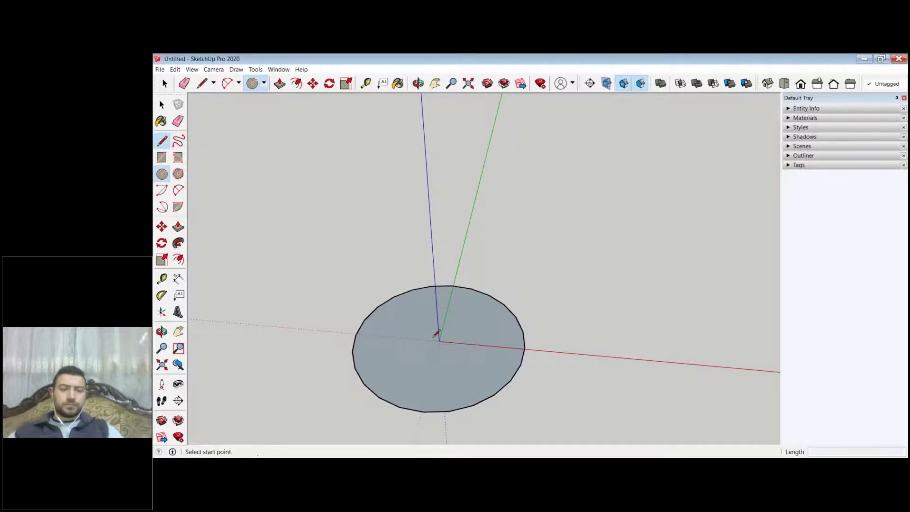
{"action": "left_click", "coordinate": [446, 315]}
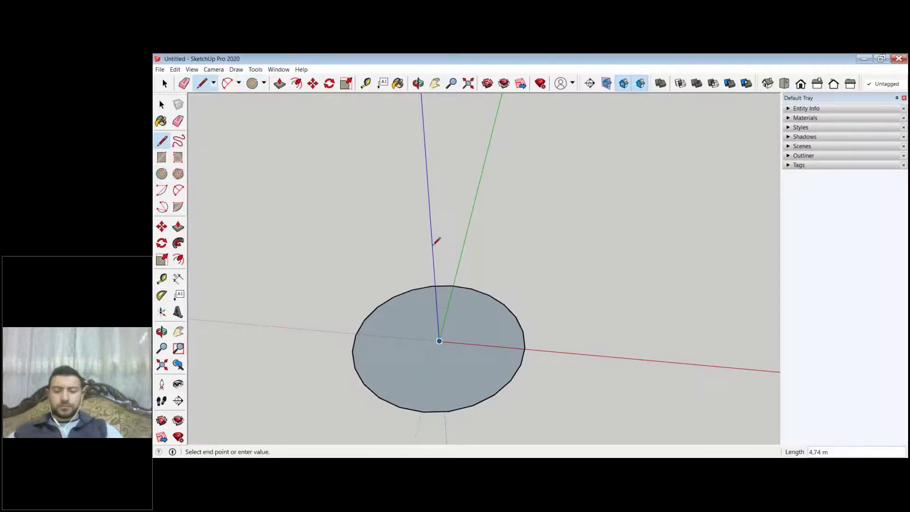
{"action": "left_click", "coordinate": [436, 235]}
{"action": "key", "text": "Escape"}
{"action": "middle_click_drag", "start_coordinate": [508, 268], "coordinate": [493, 209]}
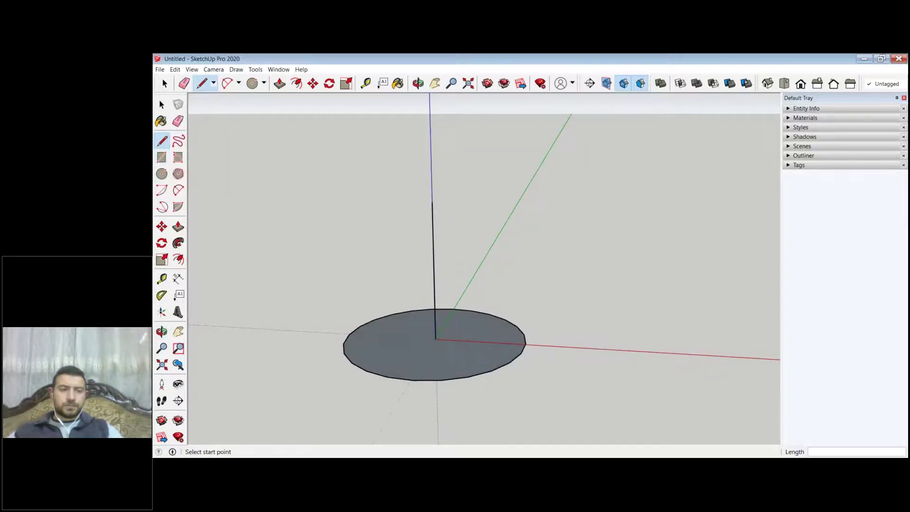
Step: Draw a helper triangle from the vertical line's top and centre an upright circle on its top vertex
{"action": "left_click", "coordinate": [433, 201]}
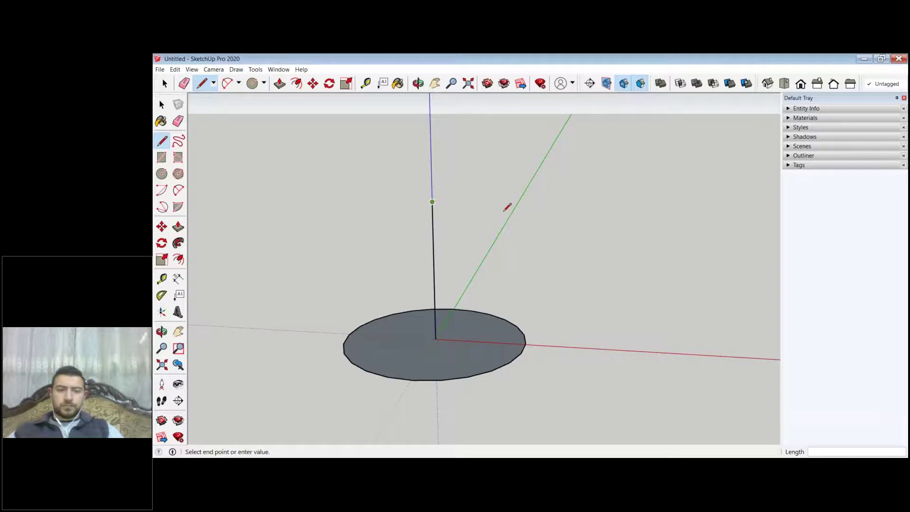
{"action": "left_click", "coordinate": [509, 204]}
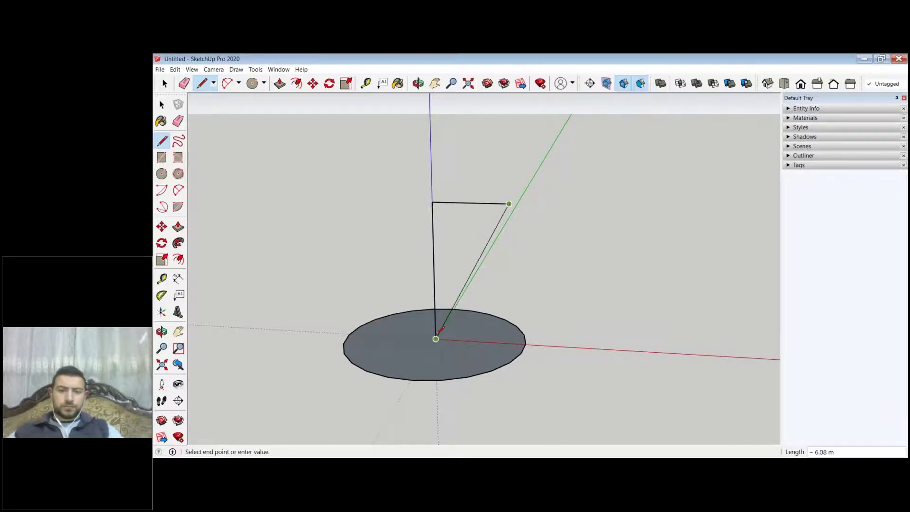
{"action": "left_click", "coordinate": [435, 339]}
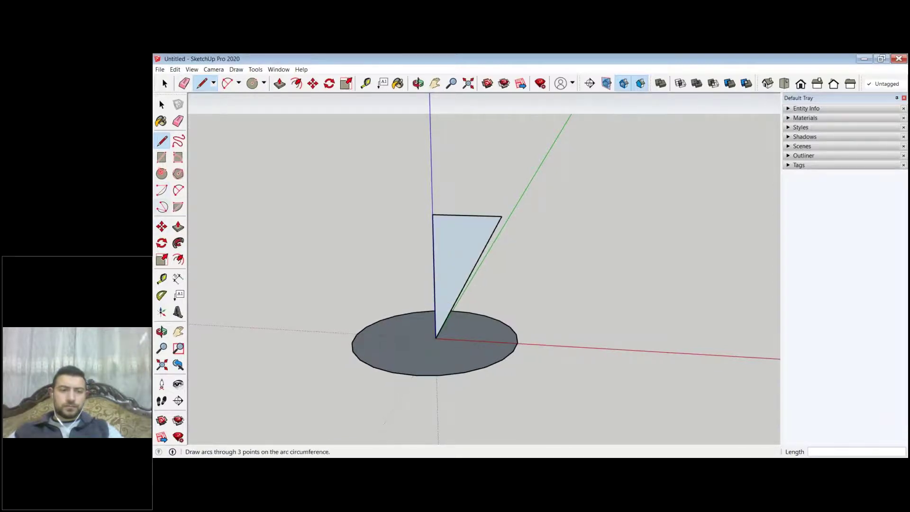
{"action": "left_click", "coordinate": [162, 173]}
{"action": "left_click", "coordinate": [433, 214]}
{"action": "left_click", "coordinate": [457, 259]}
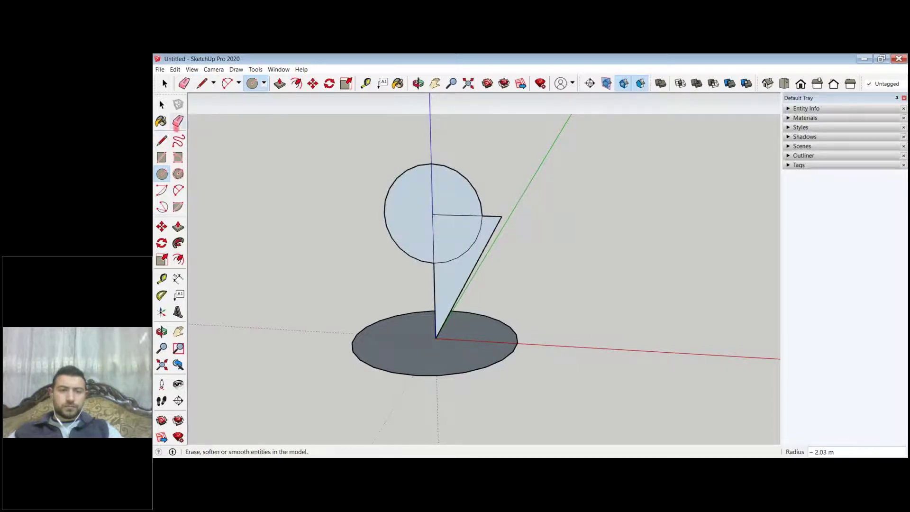
Step: Erase the triangle, the circle's radius line and the vertical helper edges
{"action": "left_click", "coordinate": [178, 122]}
{"action": "mouse_move", "coordinate": [499, 217]}
{"action": "left_mouse_down"}
{"action": "mouse_move", "coordinate": [497, 230]}
{"action": "mouse_move", "coordinate": [437, 233]}
{"action": "left_mouse_up"}
{"action": "left_click", "coordinate": [435, 284]}
{"action": "left_click", "coordinate": [436, 233]}
{"action": "scroll", "coordinate": [439, 293], "scroll_direction": "down", "scroll_amount": 1}
{"action": "scroll", "coordinate": [392, 320], "scroll_direction": "up", "scroll_amount": 2}
{"action": "key", "text": "space"}
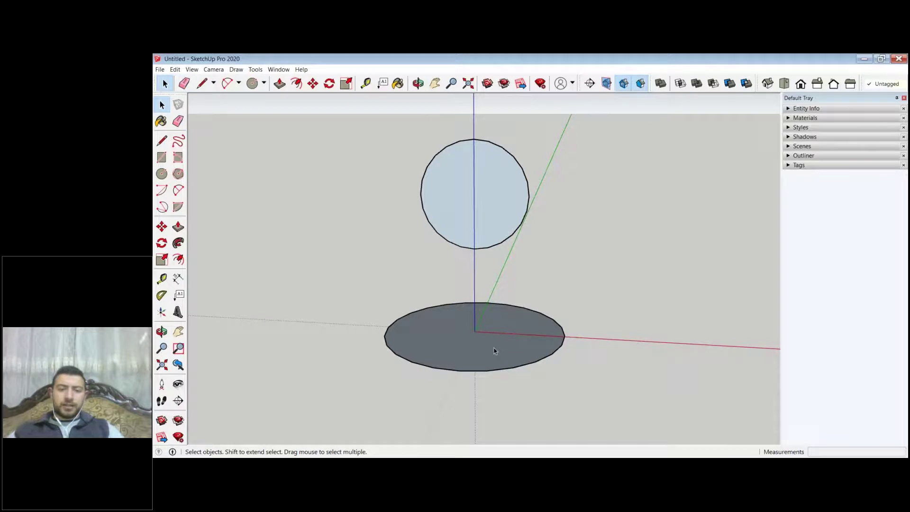
Step: Sweep the upright circle around the ground disk with Follow Me and inspect the resulting sphere
{"action": "left_click", "coordinate": [494, 351]}
{"action": "middle_click_drag", "start_coordinate": [494, 351], "coordinate": [474, 394]}
{"action": "left_click", "coordinate": [178, 243]}
{"action": "left_click", "coordinate": [438, 203]}
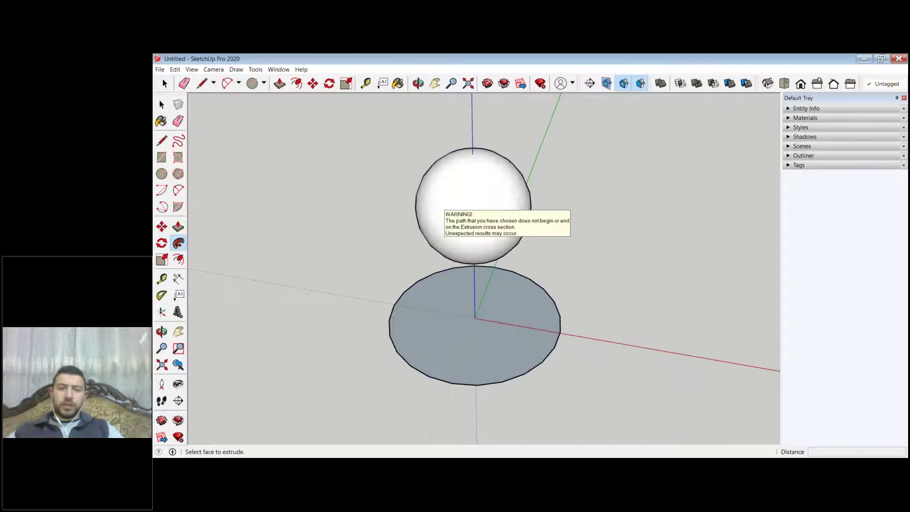
{"action": "middle_click_drag", "start_coordinate": [441, 208], "coordinate": [420, 313]}
{"action": "scroll", "coordinate": [471, 268], "scroll_direction": "up", "scroll_amount": 3}
{"action": "scroll", "coordinate": [402, 150], "scroll_direction": "up", "scroll_amount": 2}
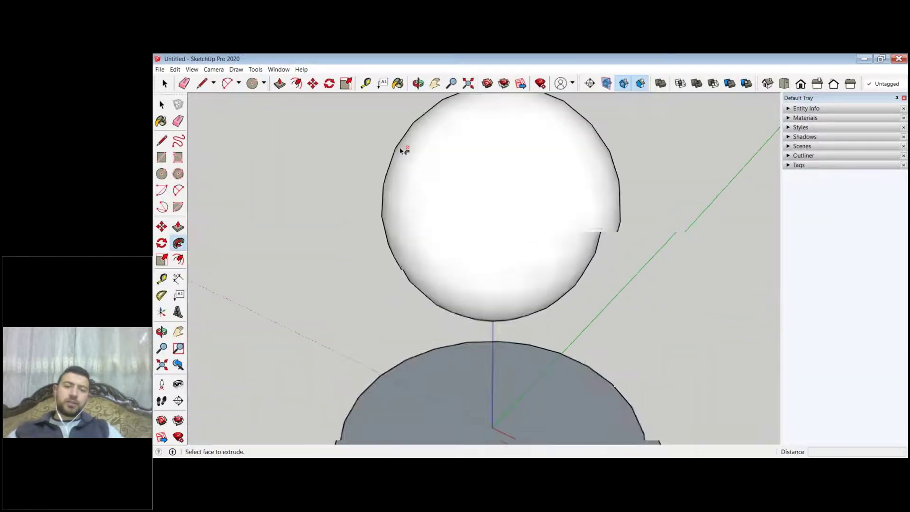
{"action": "middle_click_drag", "start_coordinate": [486, 300], "coordinate": [522, 303]}
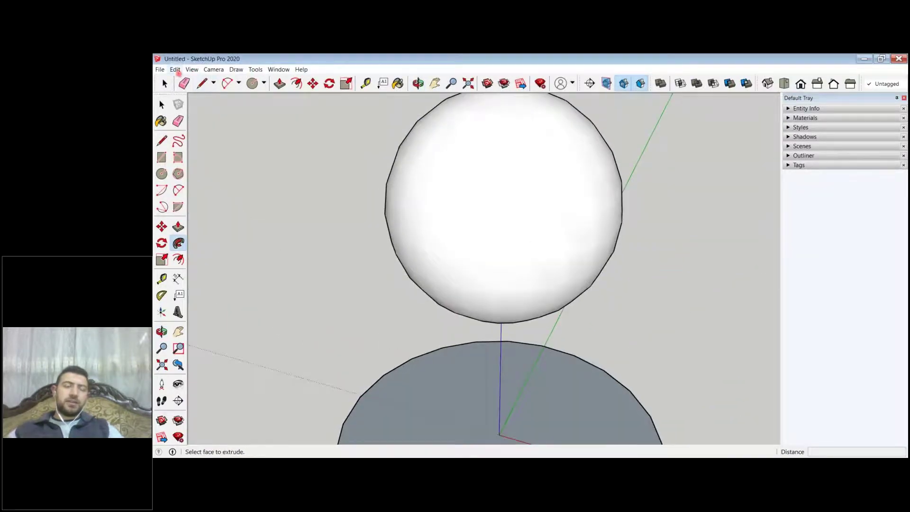
{"action": "scroll", "coordinate": [534, 252], "scroll_direction": "down", "scroll_amount": 5}
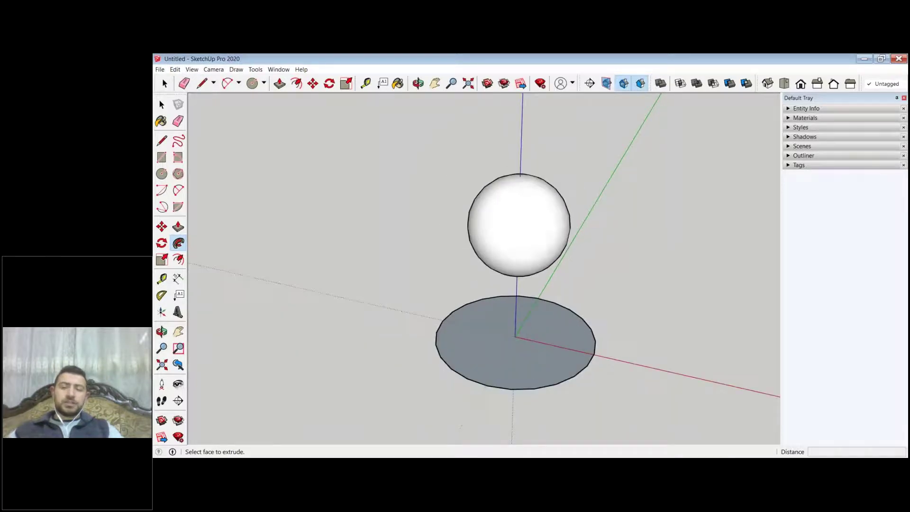
Step: Undo the sphere, then crossing-select the upright circle and delete it
{"action": "key", "text": "ctrl+z"}
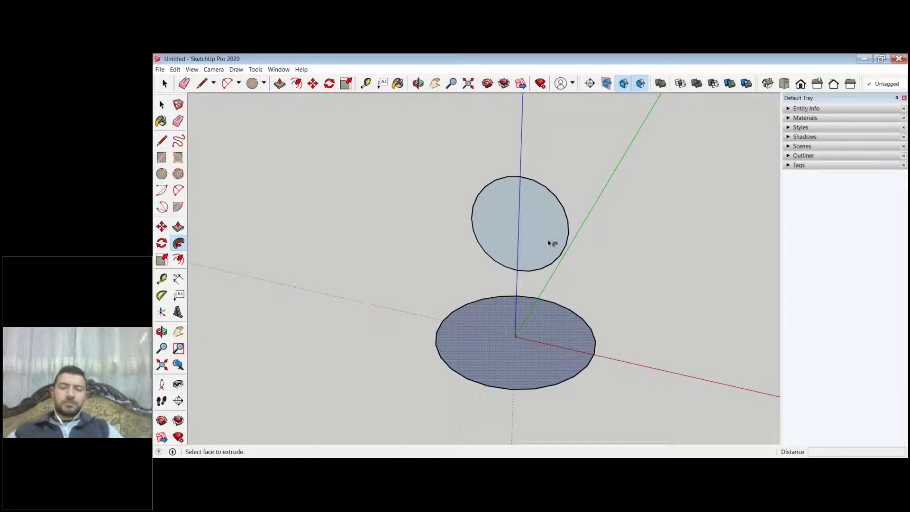
{"action": "left_click", "coordinate": [162, 105]}
{"action": "left_click_drag", "start_coordinate": [594, 141], "coordinate": [429, 277]}
{"action": "key", "text": "Delete"}
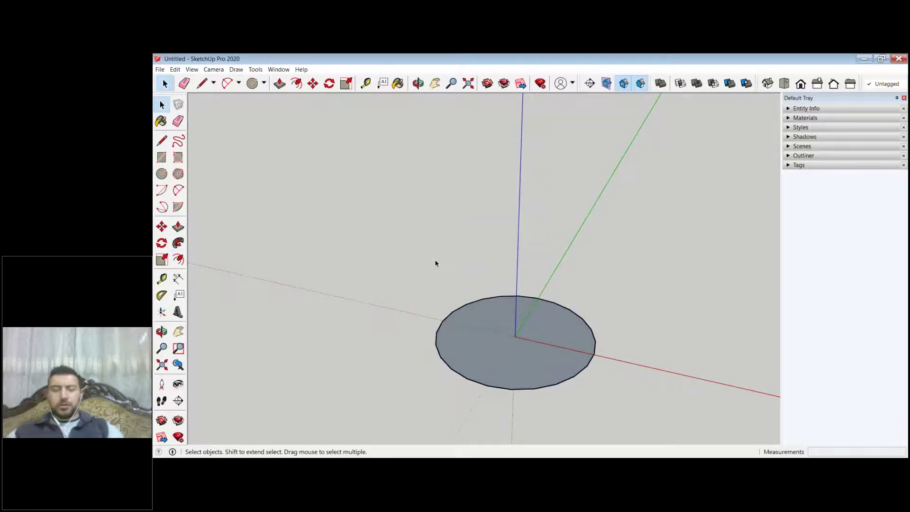
Step: Draw a right triangle from the disk's centre up the blue axis, down to the rim, and back
{"action": "scroll", "coordinate": [497, 285], "scroll_direction": "down", "scroll_amount": 3}
{"action": "scroll", "coordinate": [526, 301], "scroll_direction": "up", "scroll_amount": 3}
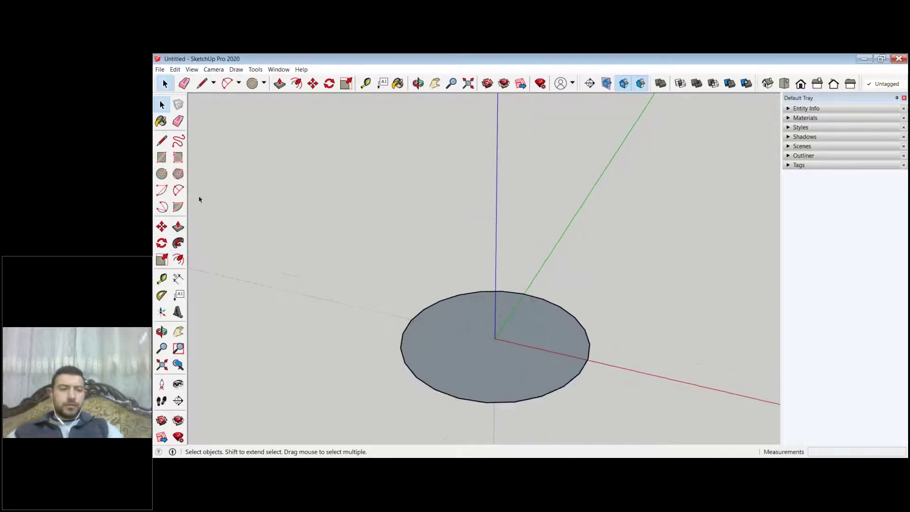
{"action": "left_click", "coordinate": [162, 173]}
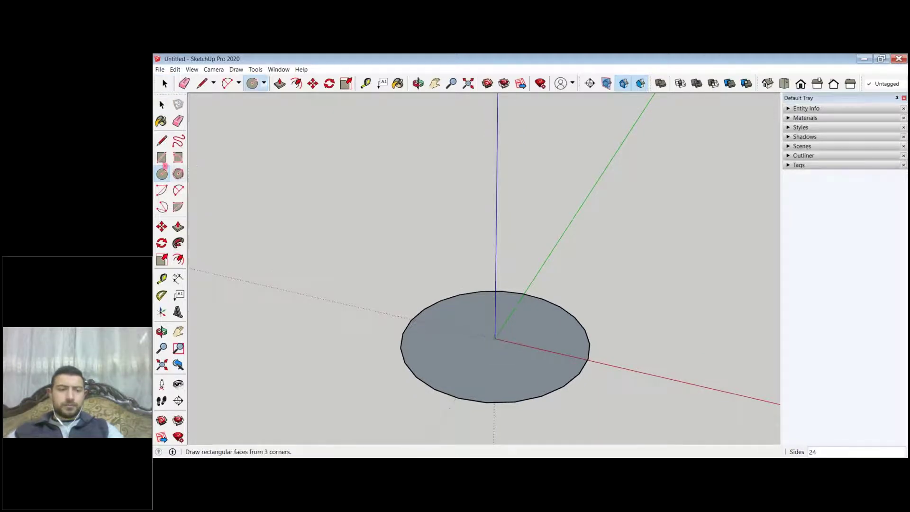
{"action": "key", "text": "l"}
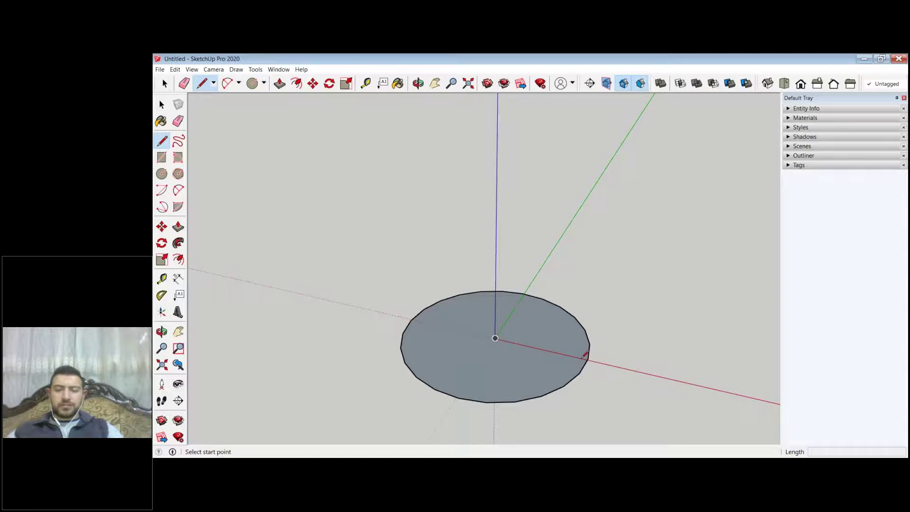
{"action": "left_click", "coordinate": [494, 338]}
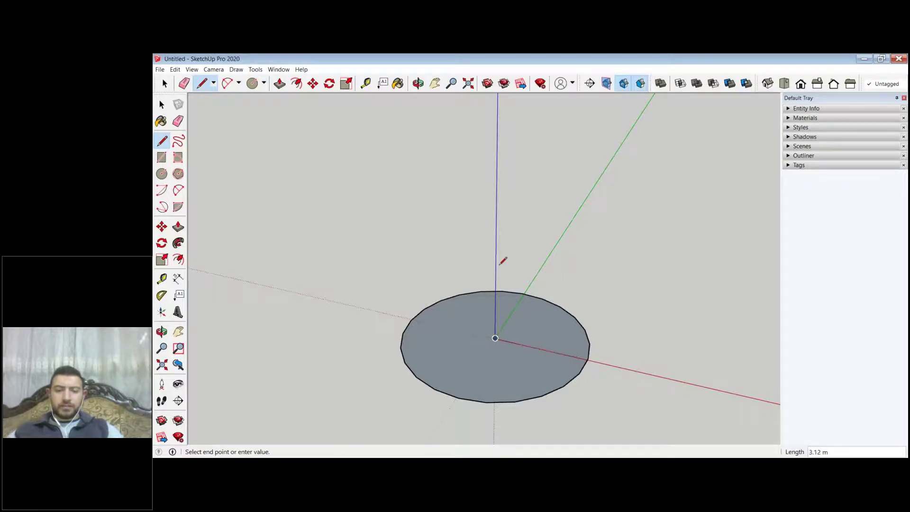
{"action": "left_click", "coordinate": [511, 246]}
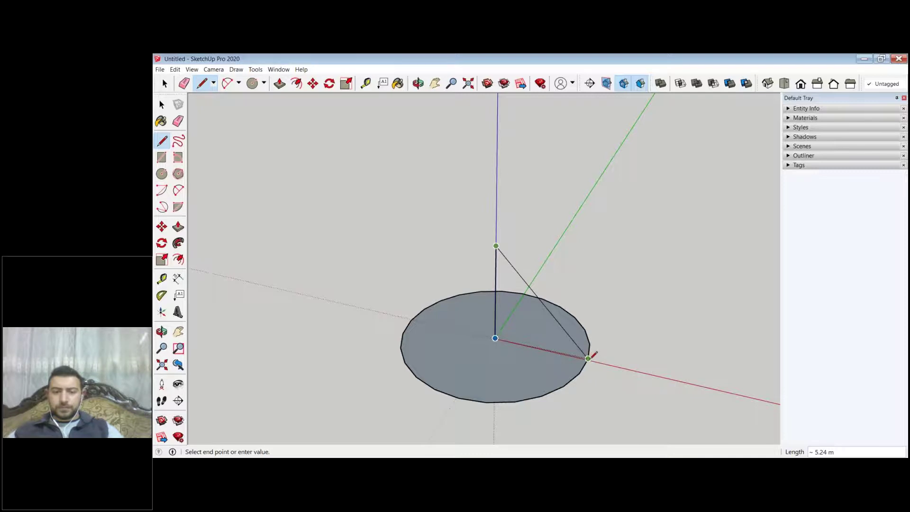
{"action": "left_click", "coordinate": [588, 359]}
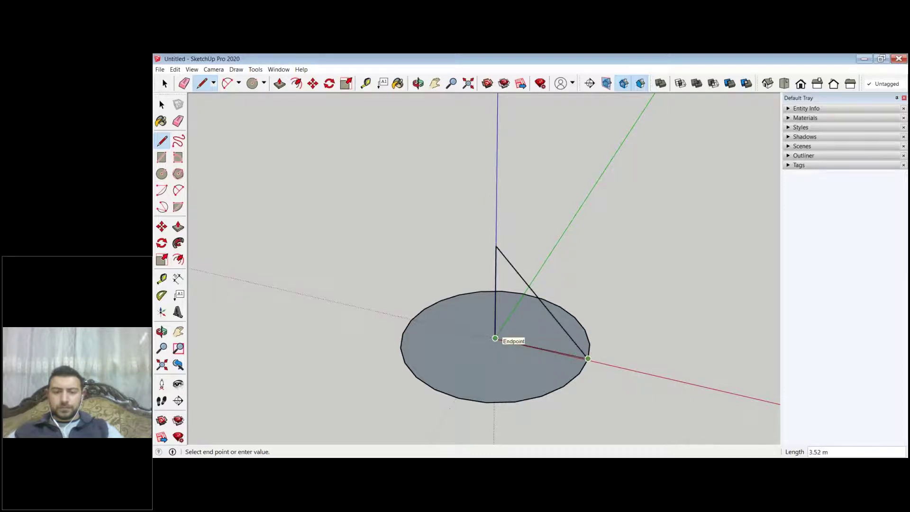
{"action": "left_click", "coordinate": [495, 338]}
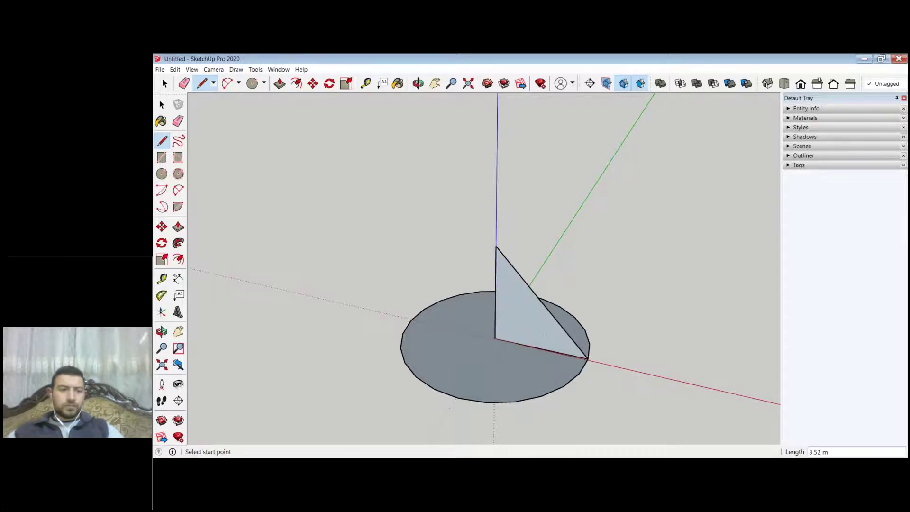
{"action": "left_click", "coordinate": [165, 175]}
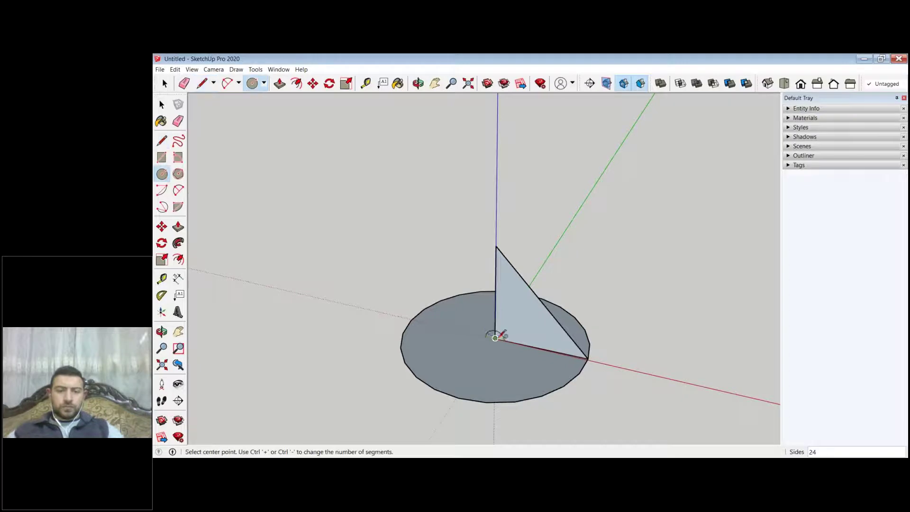
Step: Draw an upright circle of 2.55 m radius centred on the disk's centre
{"action": "left_click", "coordinate": [495, 338]}
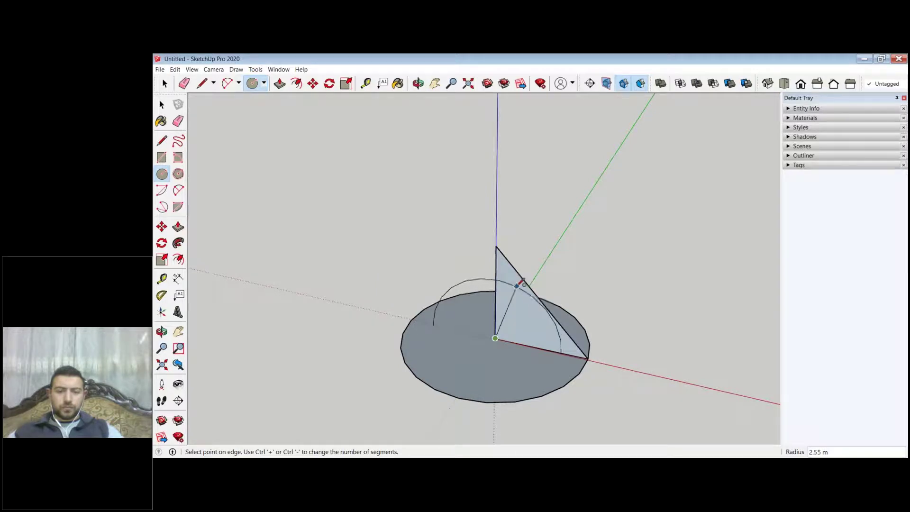
{"action": "left_click", "coordinate": [516, 286]}
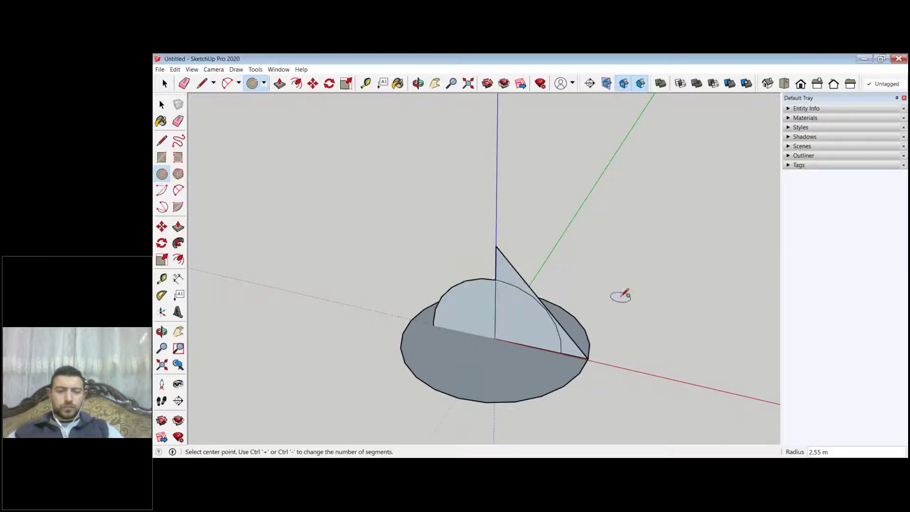
{"action": "key", "text": "space"}
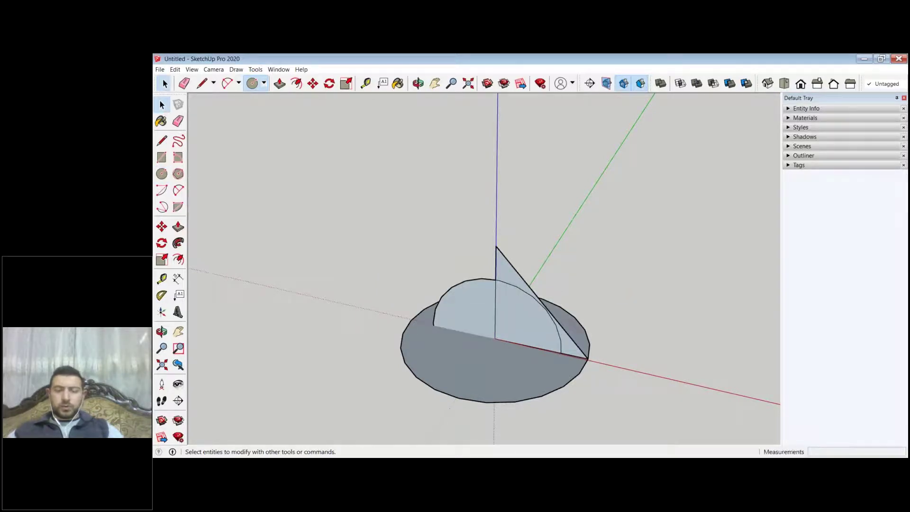
{"action": "left_click", "coordinate": [576, 352]}
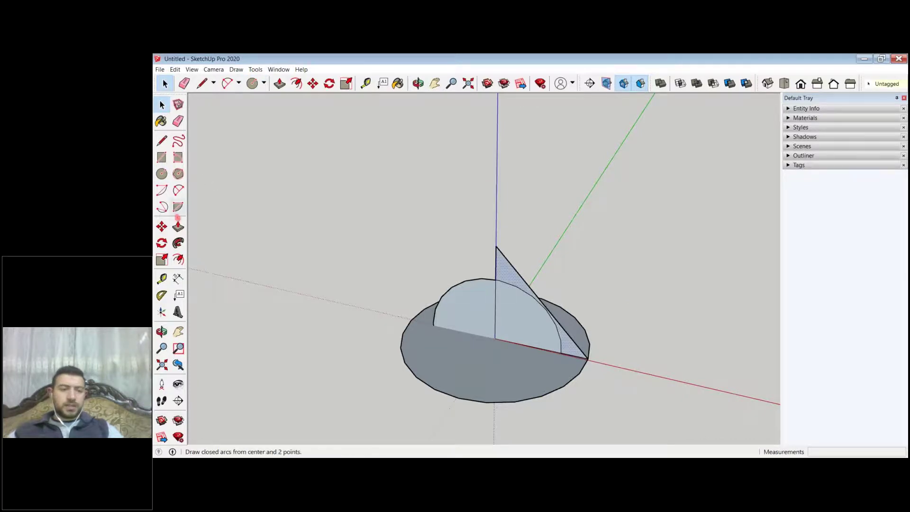
Step: Erase the triangle's sloped and vertical edges and check the remaining profile from several angles
{"action": "left_click", "coordinate": [178, 121]}
{"action": "left_click", "coordinate": [499, 254]}
{"action": "left_click", "coordinate": [497, 258]}
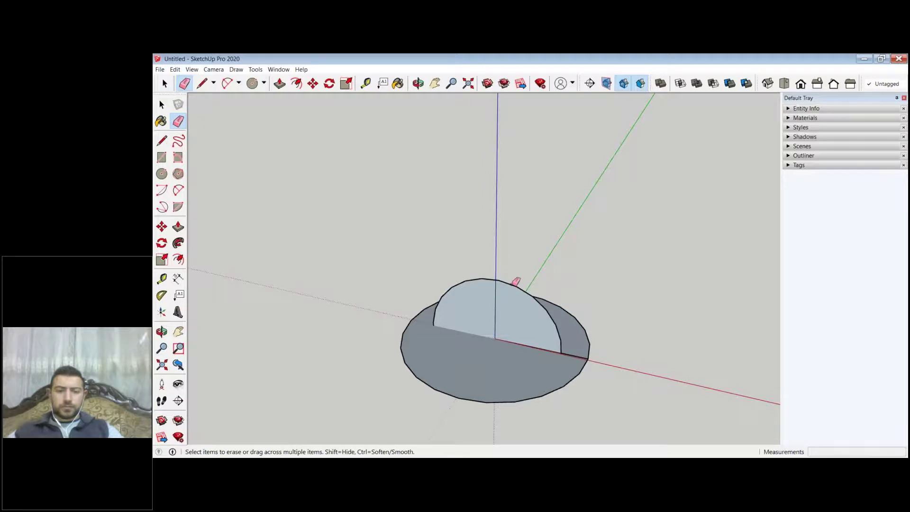
{"action": "mouse_move", "coordinate": [515, 282]}
{"action": "middle_mouse_down"}
{"action": "mouse_move", "coordinate": [416, 306]}
{"action": "mouse_move", "coordinate": [538, 341]}
{"action": "mouse_move", "coordinate": [559, 369]}
{"action": "middle_mouse_up"}
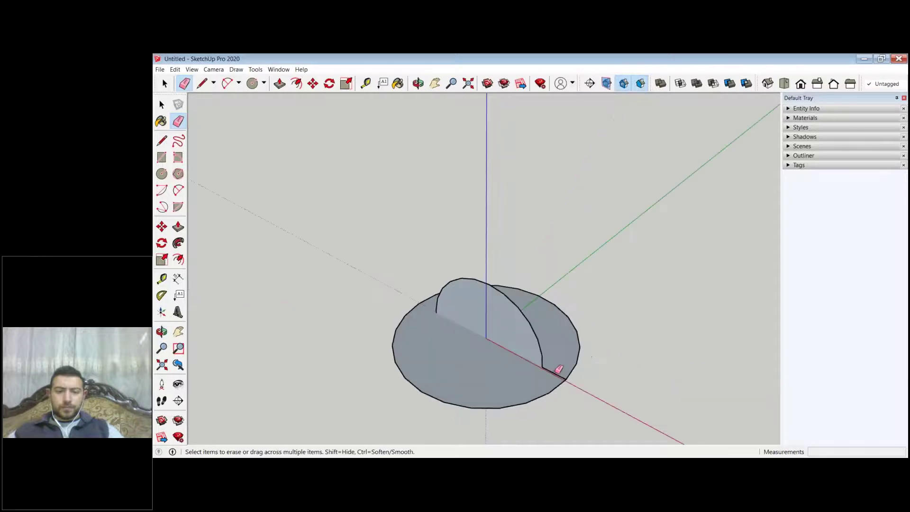
{"action": "middle_click_drag", "start_coordinate": [441, 369], "coordinate": [725, 327]}
{"action": "middle_click_drag", "start_coordinate": [337, 428], "coordinate": [337, 366]}
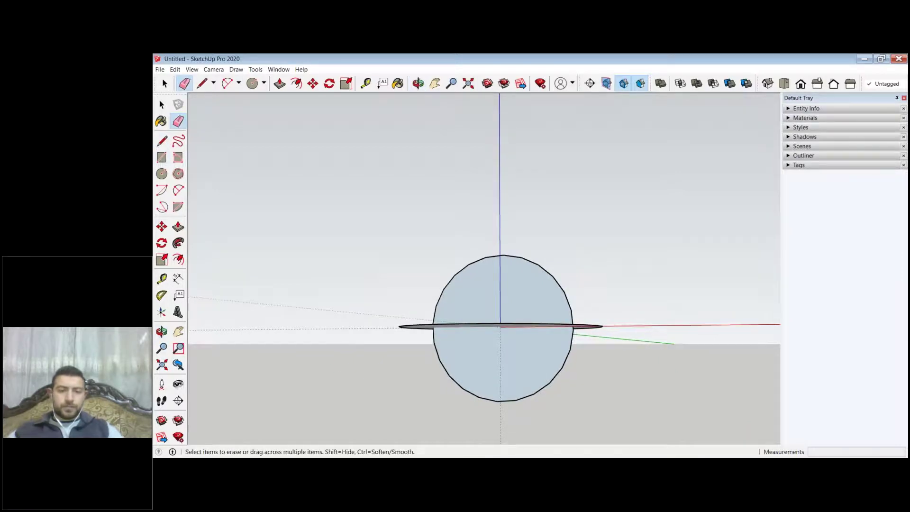
{"action": "middle_click_drag", "start_coordinate": [502, 360], "coordinate": [528, 406]}
Step: Draw base lines across the disk, from rim to rim and from the centre along the red axis
{"action": "key", "text": "l"}
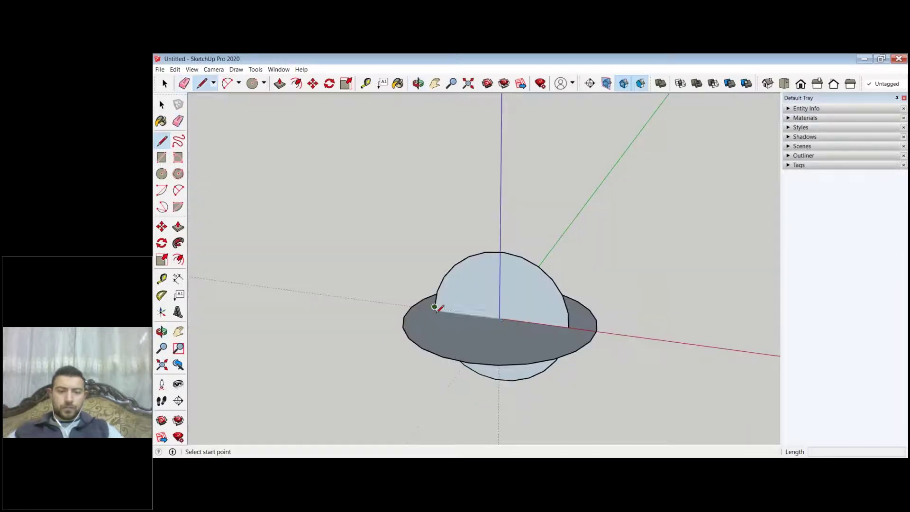
{"action": "left_click", "coordinate": [435, 307]}
{"action": "left_click", "coordinate": [569, 326]}
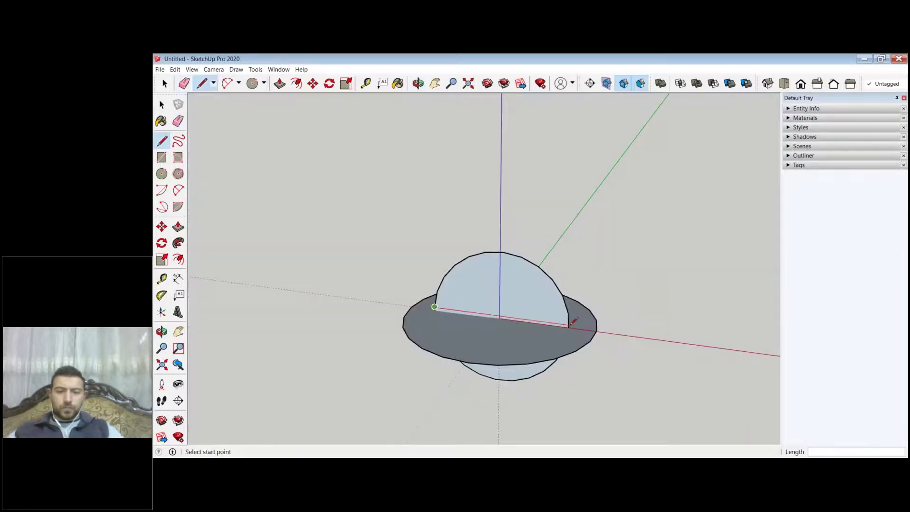
{"action": "left_click", "coordinate": [499, 318]}
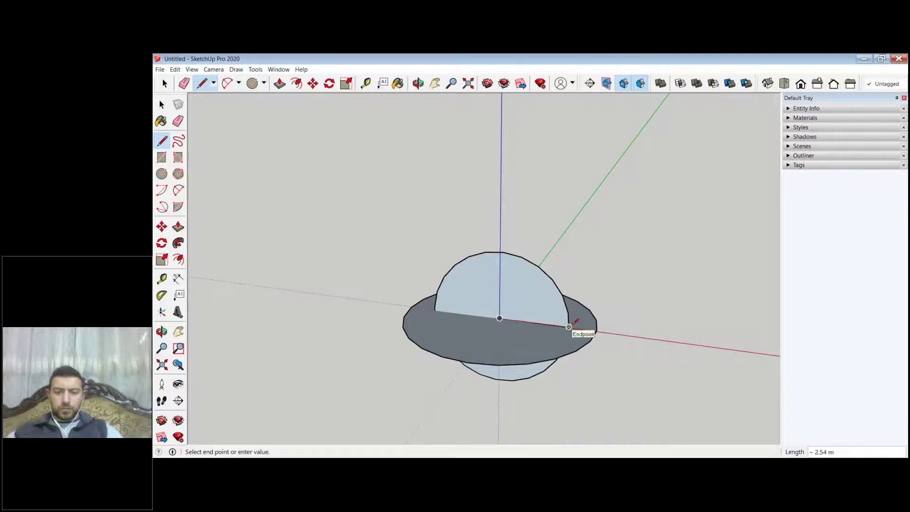
{"action": "left_click", "coordinate": [570, 327]}
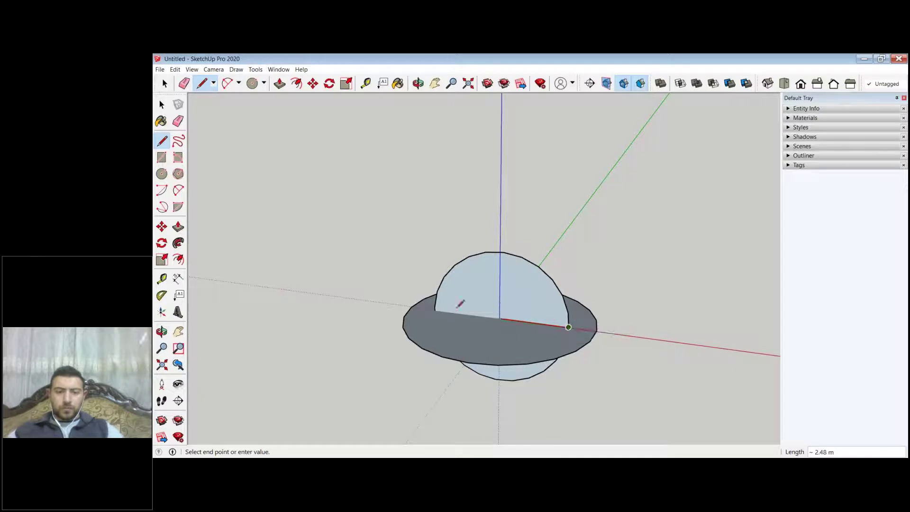
{"action": "left_click", "coordinate": [436, 308]}
{"action": "key", "text": "Escape"}
Step: Erase the upright circle, undo that, and reselect the circle face from a level view
{"action": "left_click", "coordinate": [178, 121]}
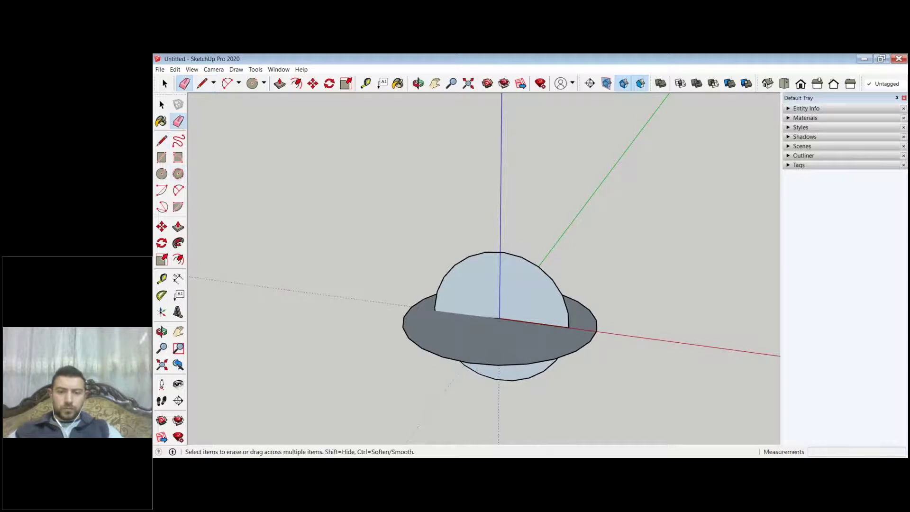
{"action": "mouse_move", "coordinate": [548, 414]}
{"action": "middle_mouse_down"}
{"action": "mouse_move", "coordinate": [549, 362]}
{"action": "mouse_move", "coordinate": [473, 317]}
{"action": "middle_mouse_up"}
{"action": "left_click", "coordinate": [548, 363]}
{"action": "key", "text": "ctrl+z"}
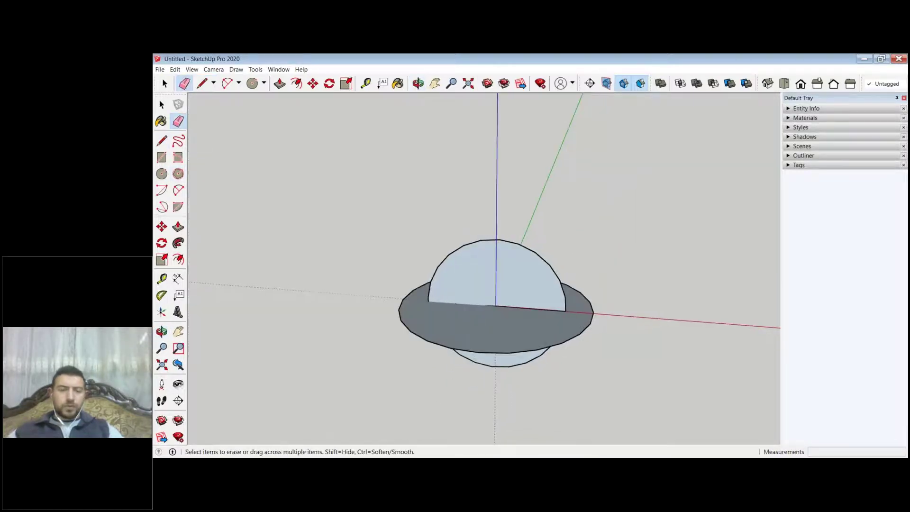
{"action": "left_click", "coordinate": [161, 121]}
{"action": "left_click", "coordinate": [161, 105]}
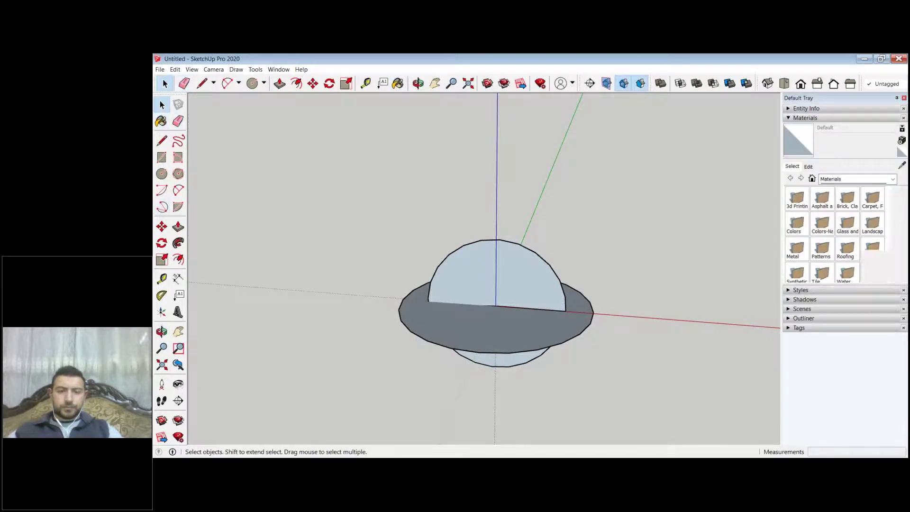
{"action": "left_click", "coordinate": [489, 265]}
{"action": "scroll", "coordinate": [524, 319], "scroll_direction": "up", "scroll_amount": 2}
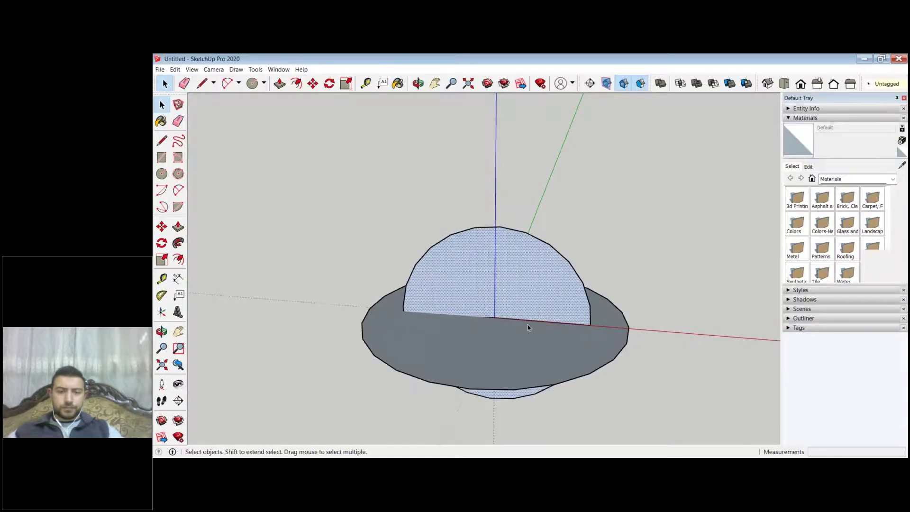
{"action": "middle_click_drag", "start_coordinate": [528, 326], "coordinate": [522, 271]}
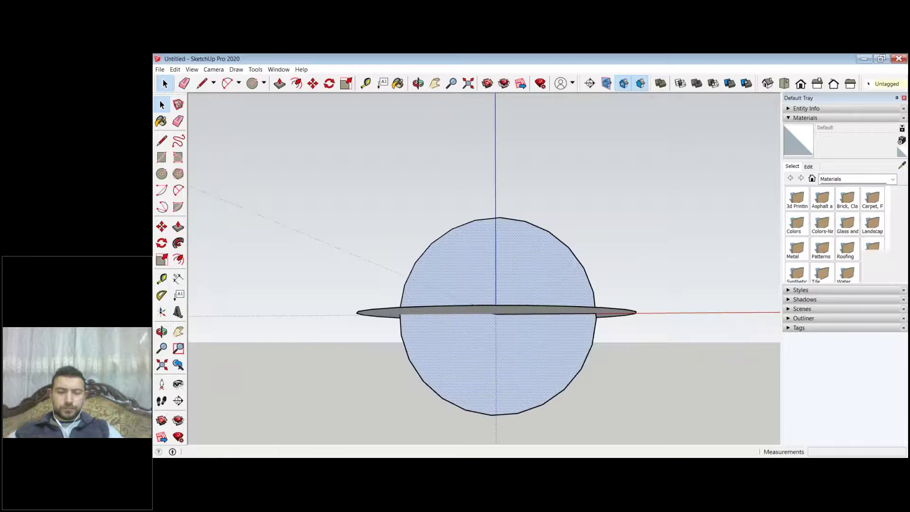
{"action": "middle_click_drag", "start_coordinate": [528, 400], "coordinate": [521, 443]}
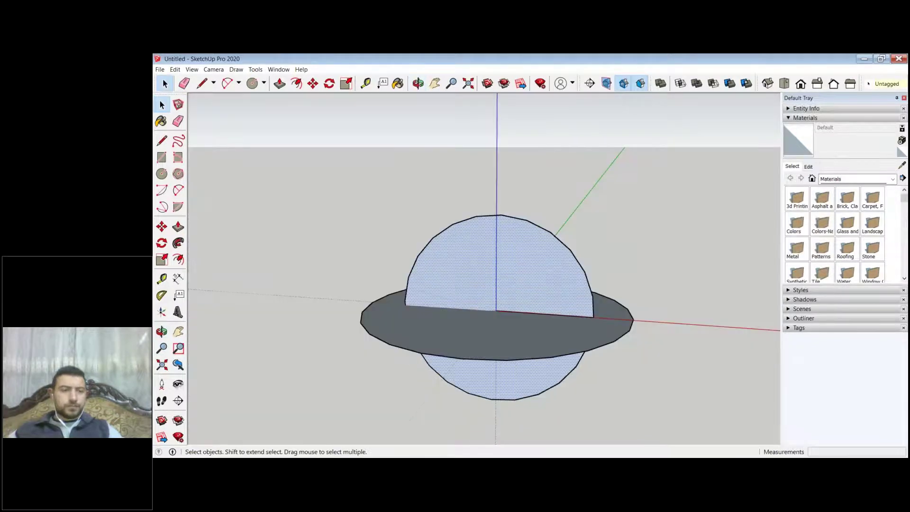
Step: Select the origin-to-rim edge and the sphere's faces while orbiting to check the geometry
{"action": "left_click", "coordinate": [499, 312]}
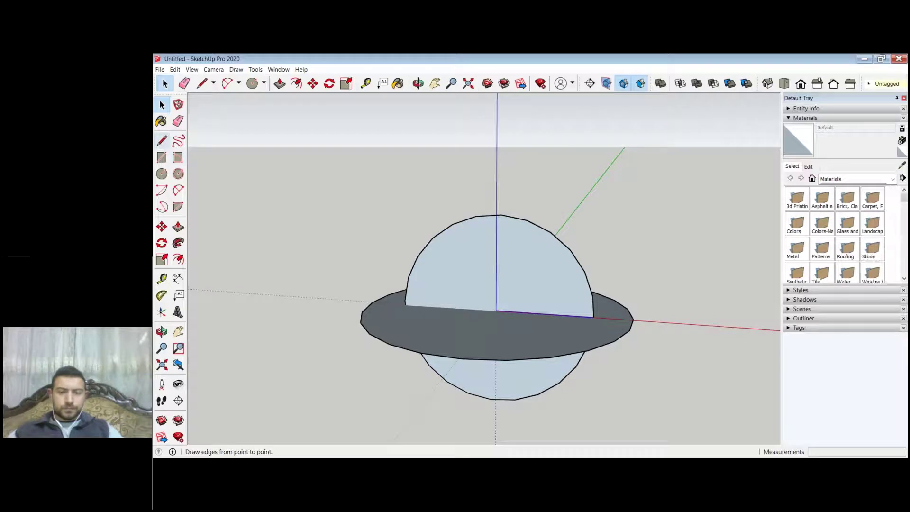
{"action": "left_click", "coordinate": [161, 140]}
{"action": "left_click", "coordinate": [406, 297]}
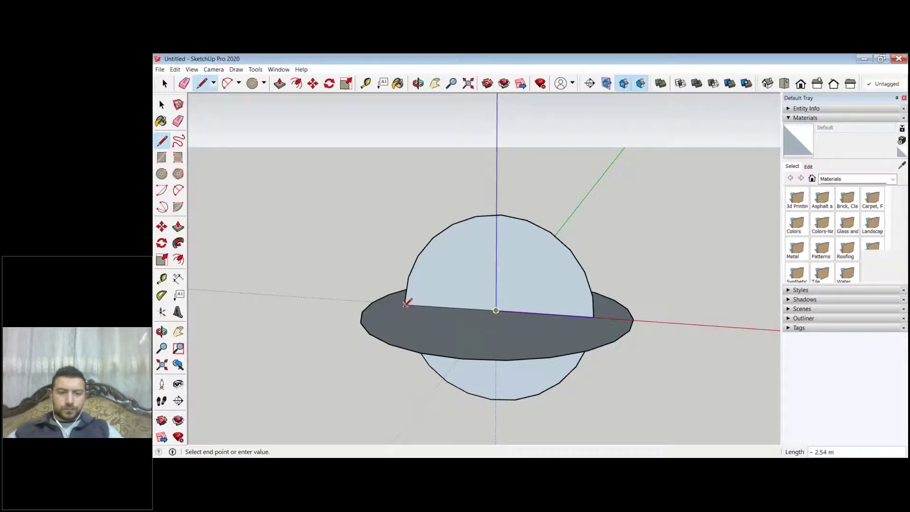
{"action": "key", "text": "o"}
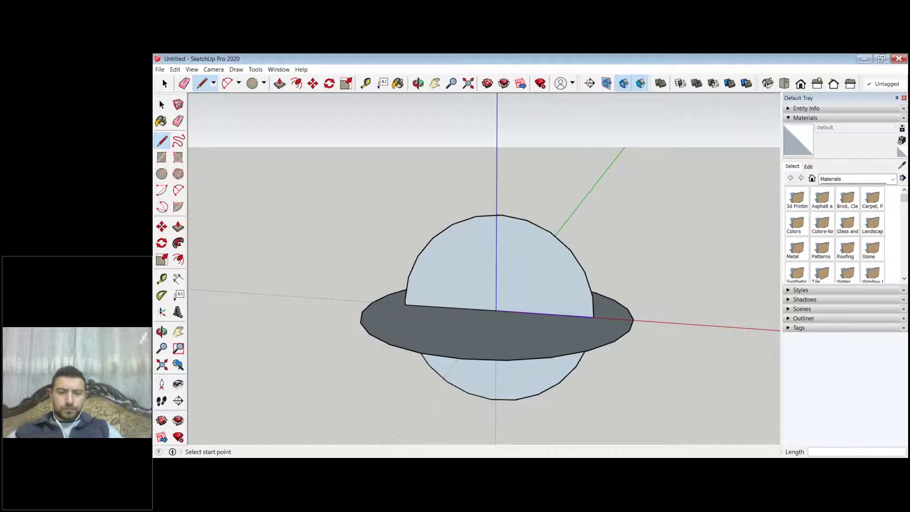
{"action": "left_click_drag", "start_coordinate": [528, 289], "coordinate": [527, 256]}
{"action": "key", "text": "space"}
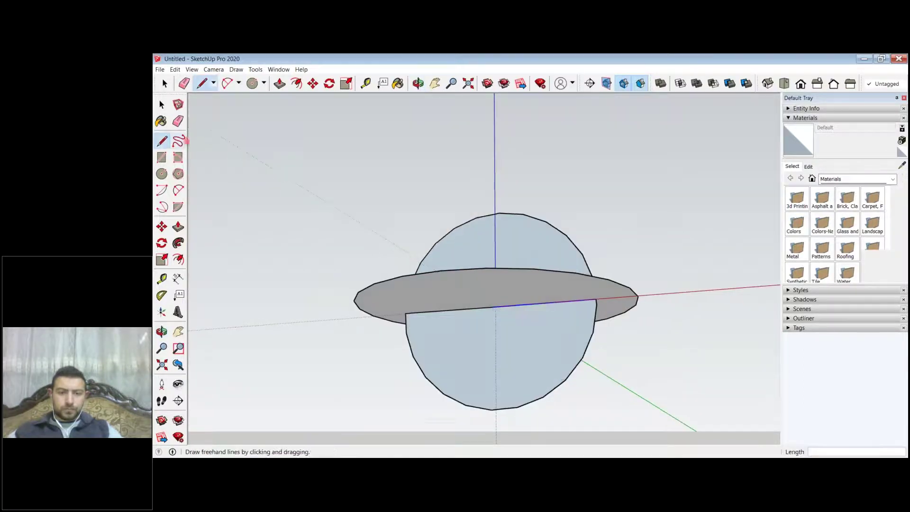
{"action": "left_click", "coordinate": [537, 344]}
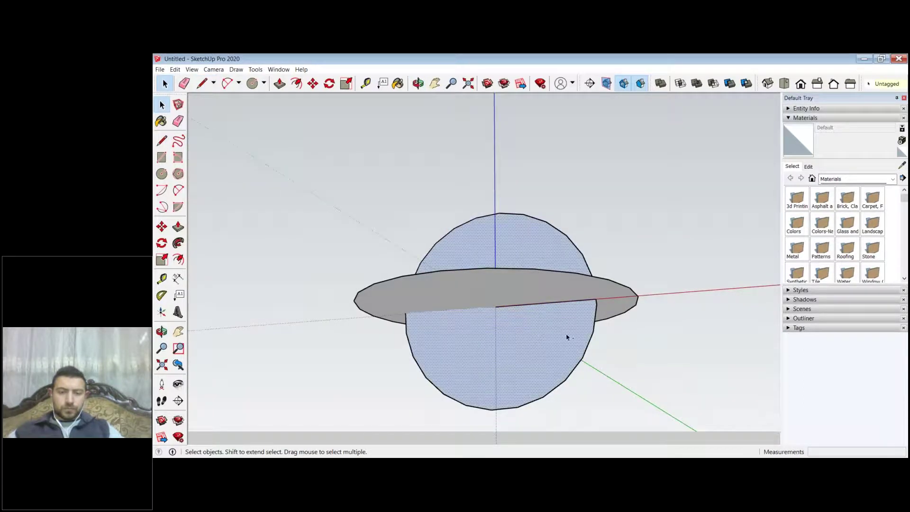
{"action": "middle_click_drag", "start_coordinate": [568, 382], "coordinate": [569, 434]}
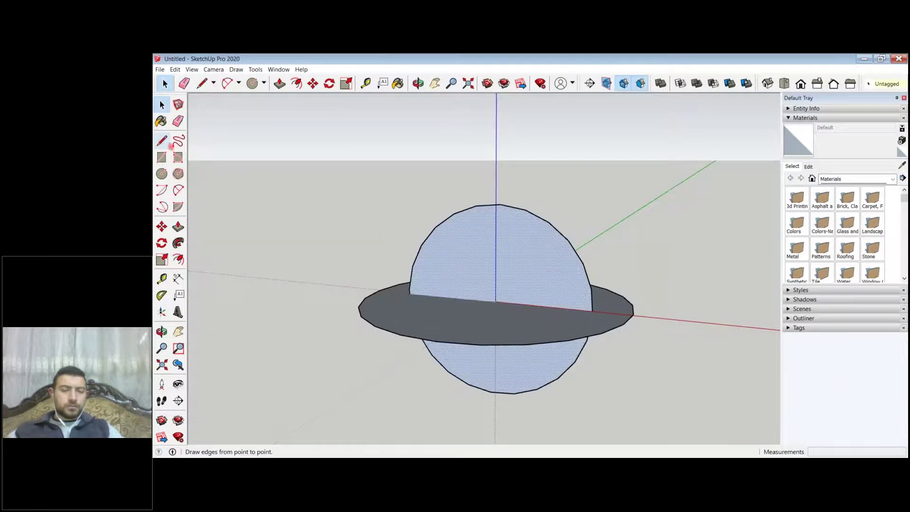
{"action": "key", "text": "space"}
Step: Draw edges from the axis origin to the sphere's top point and to its right edge
{"action": "key", "text": "l"}
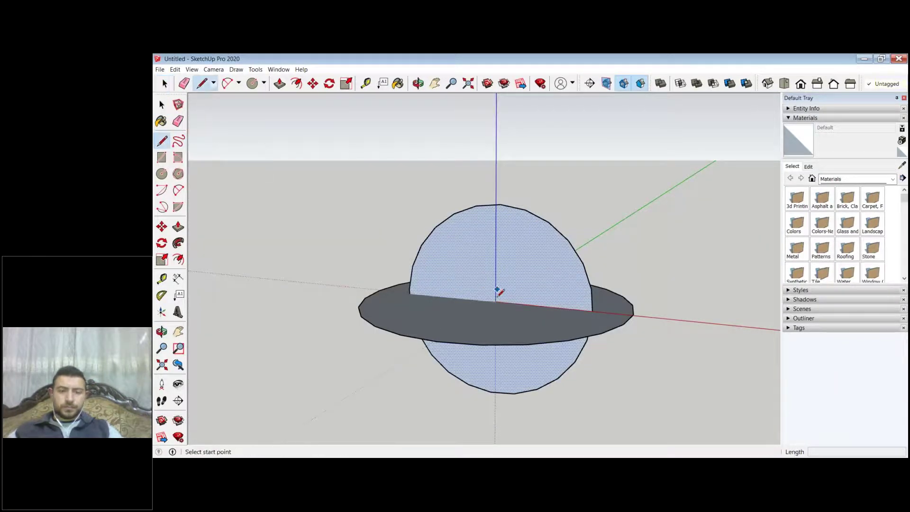
{"action": "left_click", "coordinate": [495, 301]}
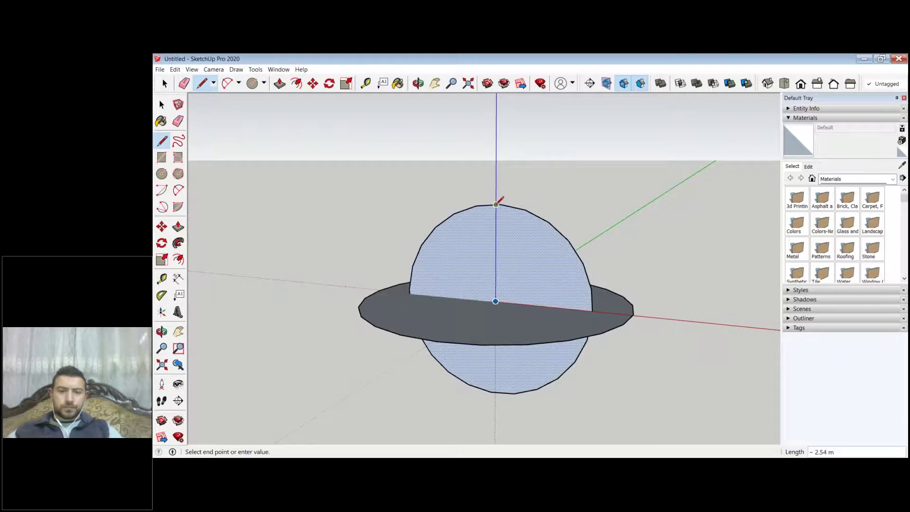
{"action": "left_click", "coordinate": [497, 205]}
{"action": "key", "text": "Escape"}
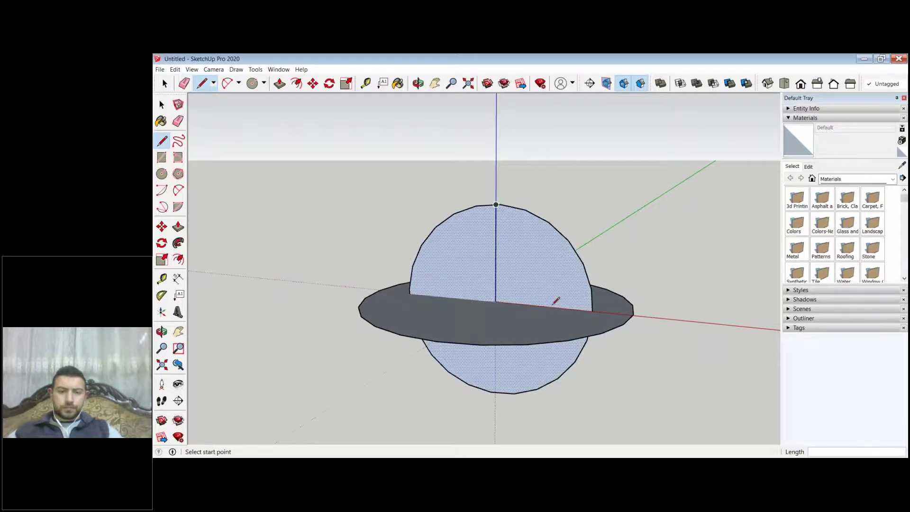
{"action": "left_click", "coordinate": [495, 300]}
{"action": "left_click", "coordinate": [592, 311]}
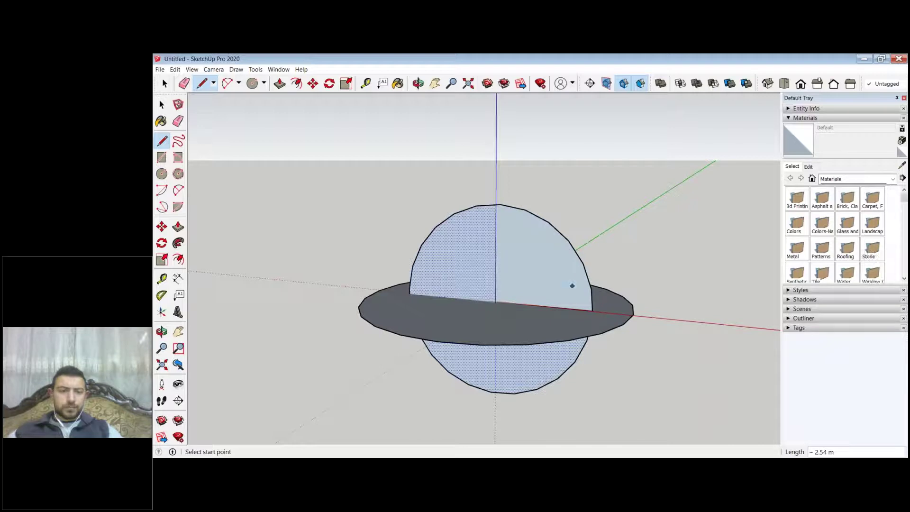
{"action": "left_click", "coordinate": [179, 121]}
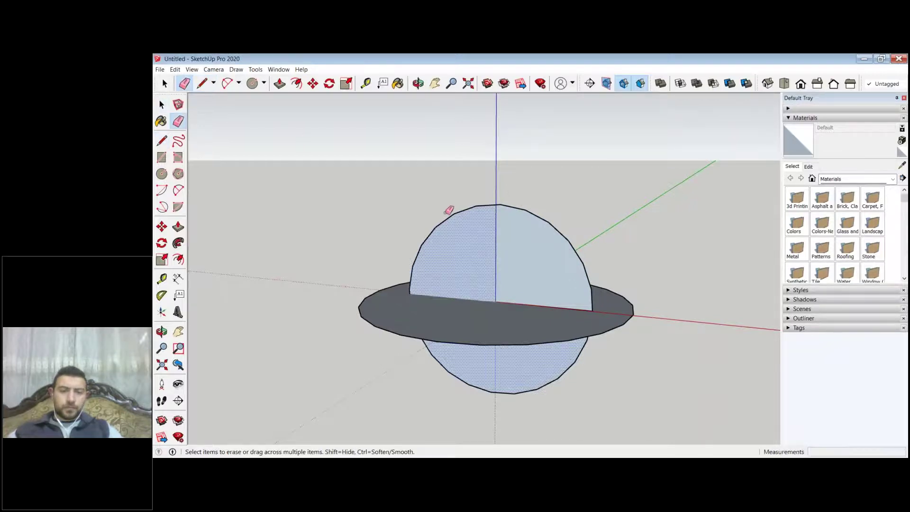
Step: Erase the sphere's left half and lower hemisphere, leaving only the quarter-circle profile
{"action": "left_click", "coordinate": [450, 210]}
{"action": "scroll", "coordinate": [612, 327], "scroll_direction": "down", "scroll_amount": 1}
{"action": "mouse_move", "coordinate": [576, 319]}
{"action": "middle_mouse_down"}
{"action": "mouse_move", "coordinate": [237, 309]}
{"action": "mouse_move", "coordinate": [619, 311]}
{"action": "mouse_move", "coordinate": [514, 403]}
{"action": "middle_mouse_up"}
{"action": "middle_click_drag", "start_coordinate": [836, 405], "coordinate": [850, 373]}
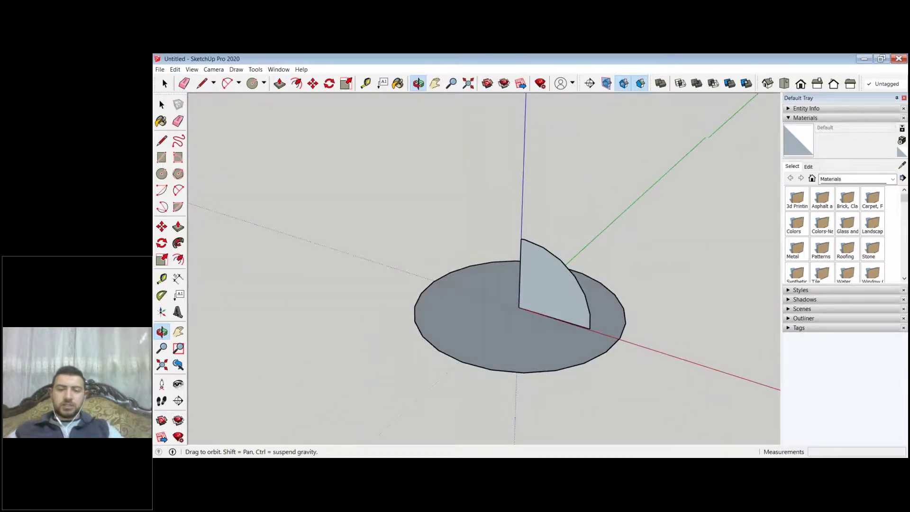
{"action": "scroll", "coordinate": [637, 396], "scroll_direction": "down", "scroll_amount": 2}
{"action": "middle_click_drag", "start_coordinate": [637, 395], "coordinate": [545, 420]}
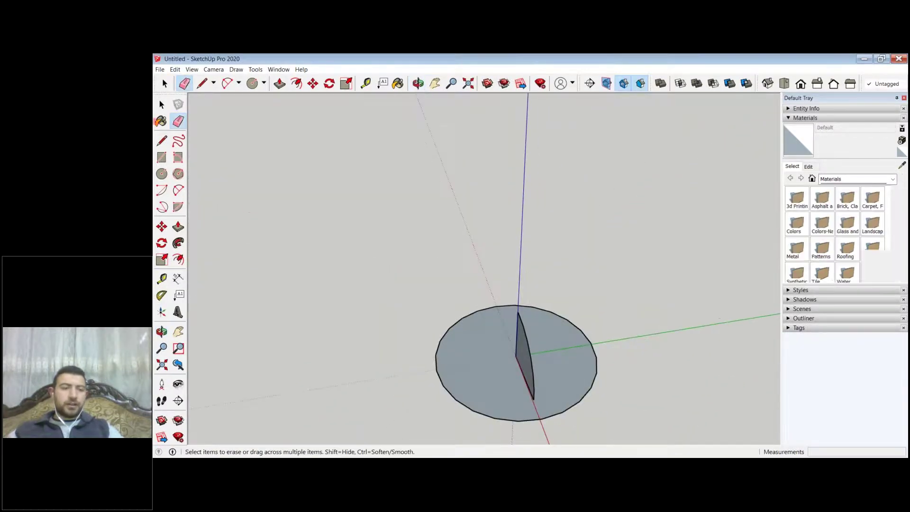
Step: Follow Me the quarter-circle profile around the selected disc face into a dome, then select the brim
{"action": "left_click", "coordinate": [162, 105]}
{"action": "left_click", "coordinate": [469, 351]}
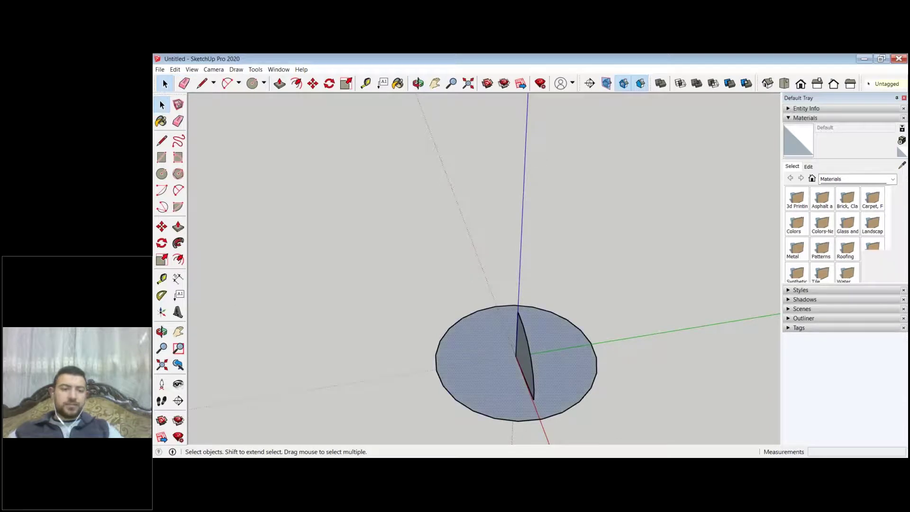
{"action": "left_click", "coordinate": [178, 243]}
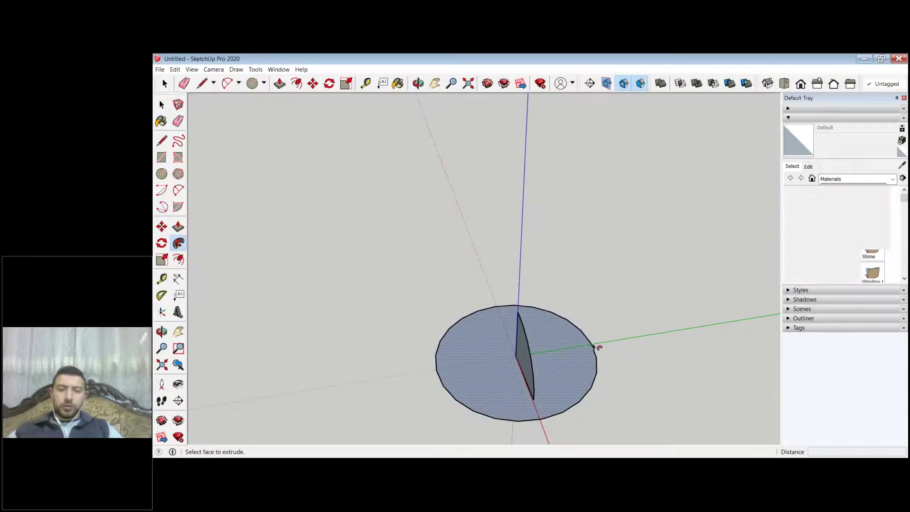
{"action": "middle_click_drag", "start_coordinate": [593, 347], "coordinate": [565, 345]}
{"action": "left_click", "coordinate": [564, 345]}
{"action": "middle_click_drag", "start_coordinate": [626, 301], "coordinate": [465, 382]}
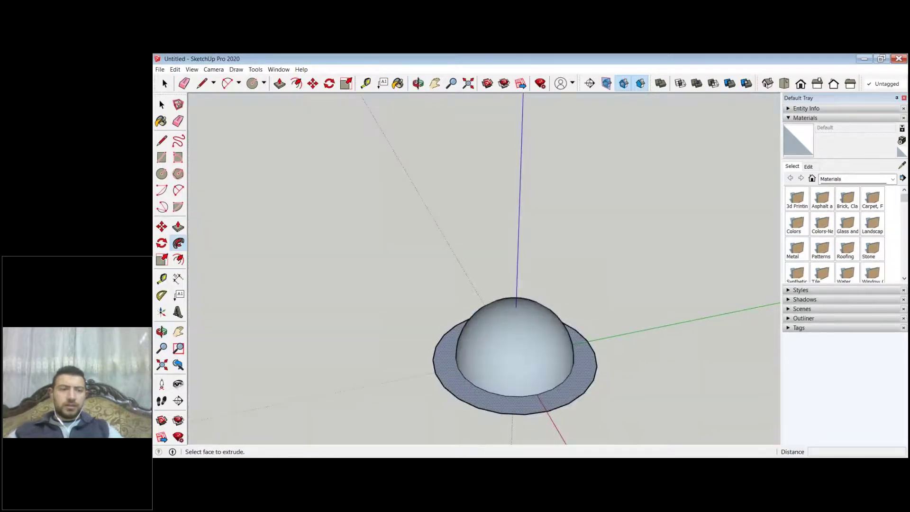
{"action": "key", "text": "space"}
{"action": "left_click", "coordinate": [437, 356]}
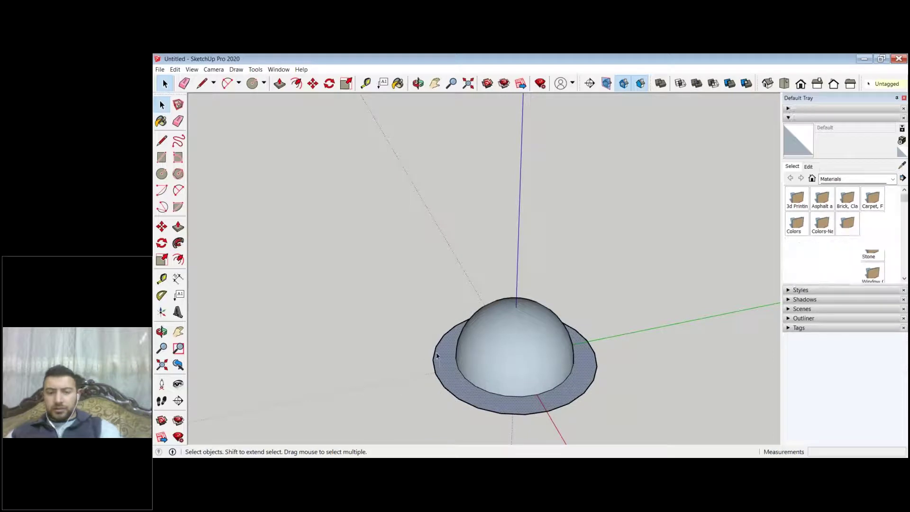
Step: Delete the brim face and its outer circular edge, then view the dome from the side
{"action": "key", "text": "Delete"}
{"action": "left_click", "coordinate": [439, 379]}
{"action": "key", "text": "Delete"}
{"action": "middle_click_drag", "start_coordinate": [526, 322], "coordinate": [739, 408]}
{"action": "scroll", "coordinate": [580, 214], "scroll_direction": "up", "scroll_amount": 5}
{"action": "scroll", "coordinate": [580, 237], "scroll_direction": "down", "scroll_amount": 2}
{"action": "middle_click_drag", "start_coordinate": [462, 184], "coordinate": [576, 246]}
{"action": "scroll", "coordinate": [577, 246], "scroll_direction": "down", "scroll_amount": 4}
Step: Undo back to the disc and quarter profile, then sweep the profile around the disc again with Follow Me
{"action": "key", "text": "ctrl+z"}
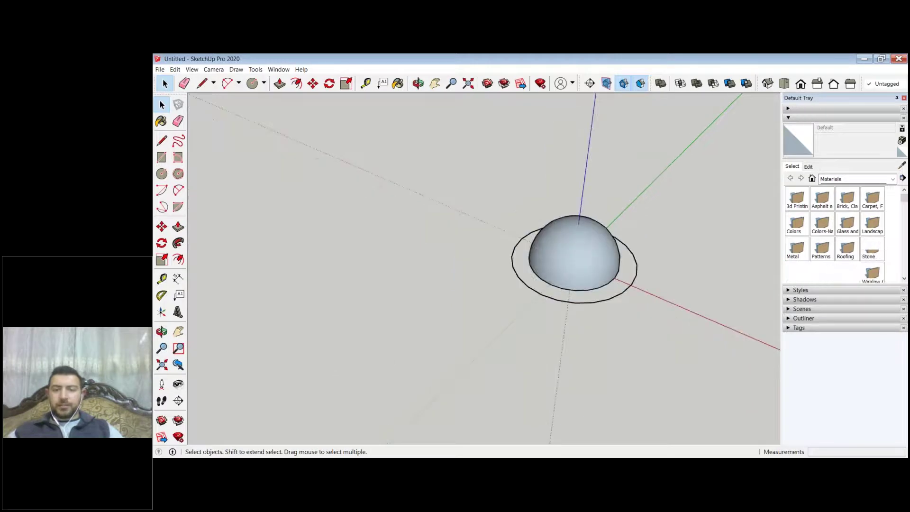
{"action": "key", "text": "ctrl+z"}
{"action": "scroll", "coordinate": [611, 270], "scroll_direction": "up", "scroll_amount": 3}
{"action": "middle_click_drag", "start_coordinate": [447, 270], "coordinate": [529, 252]}
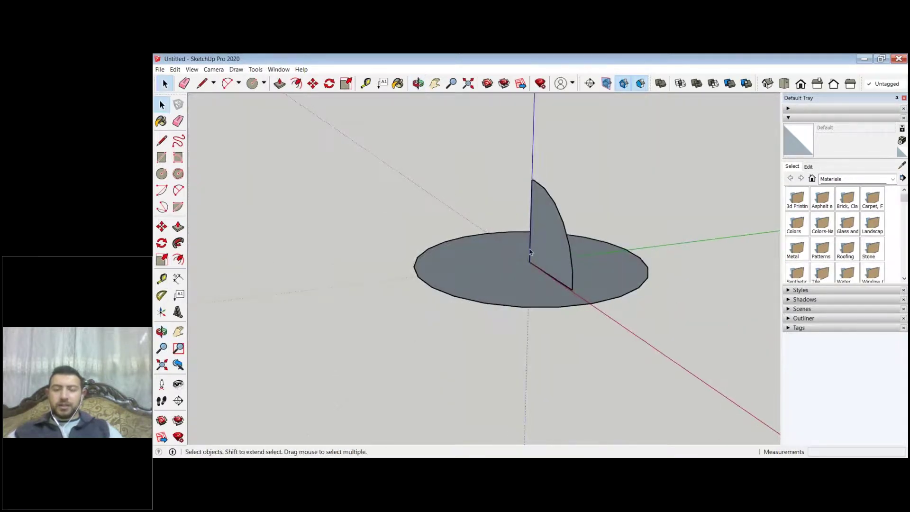
{"action": "scroll", "coordinate": [530, 252], "scroll_direction": "up", "scroll_amount": 2}
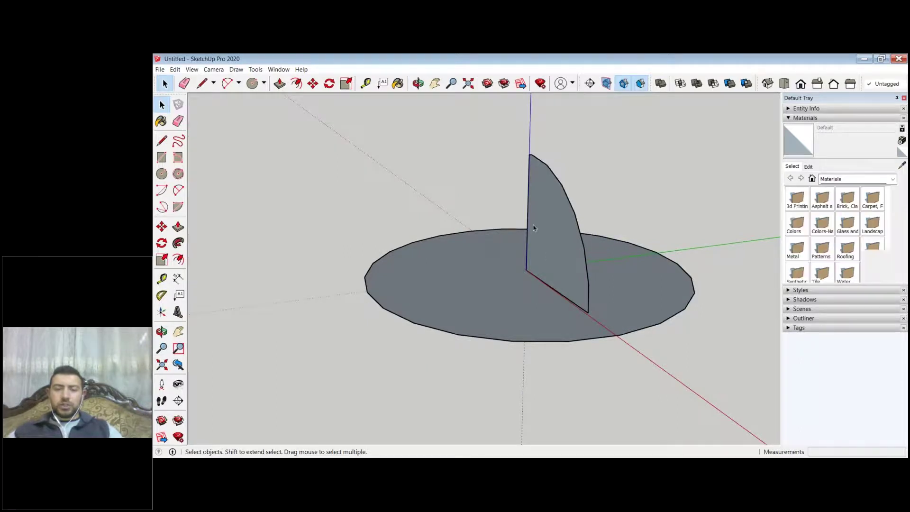
{"action": "scroll", "coordinate": [499, 237], "scroll_direction": "down", "scroll_amount": 2}
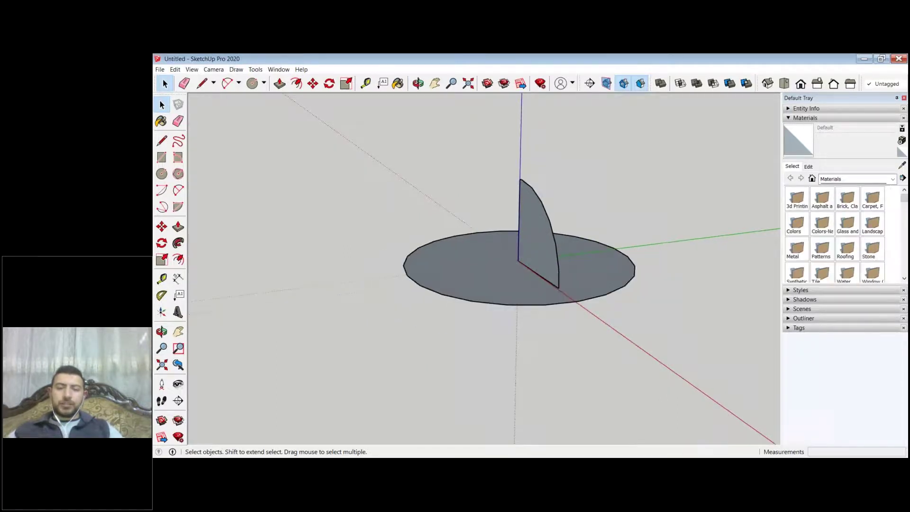
{"action": "middle_click_drag", "start_coordinate": [500, 237], "coordinate": [473, 248]}
{"action": "left_click", "coordinate": [473, 248]}
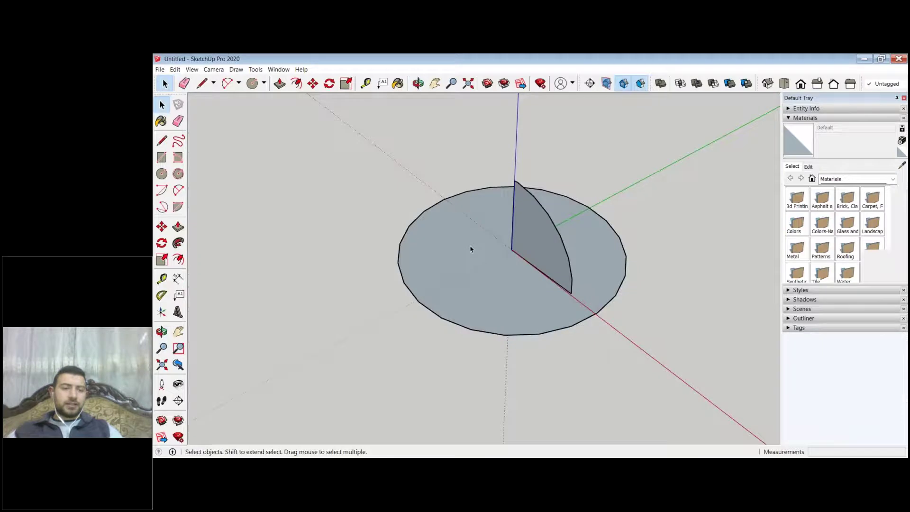
{"action": "left_click", "coordinate": [179, 243]}
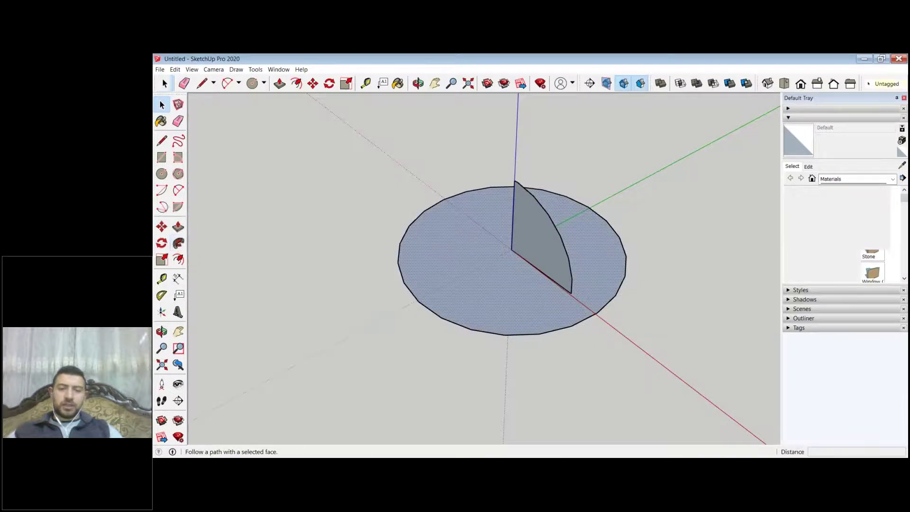
{"action": "left_click", "coordinate": [540, 242]}
{"action": "middle_click_drag", "start_coordinate": [540, 242], "coordinate": [608, 355]}
Step: Delete the flat ring face and outer circle outline, leaving the hollow hemisphere seen from below
{"action": "key", "text": "space"}
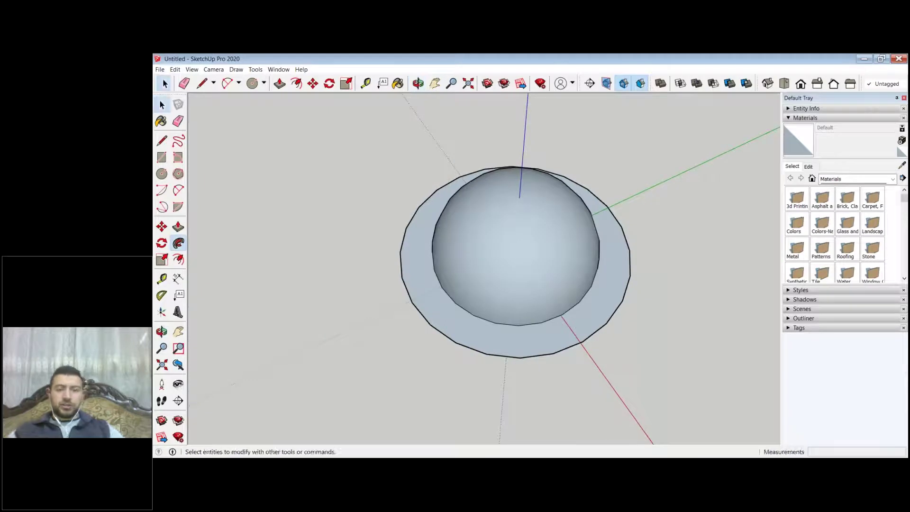
{"action": "left_click", "coordinate": [502, 343]}
{"action": "key", "text": "Delete"}
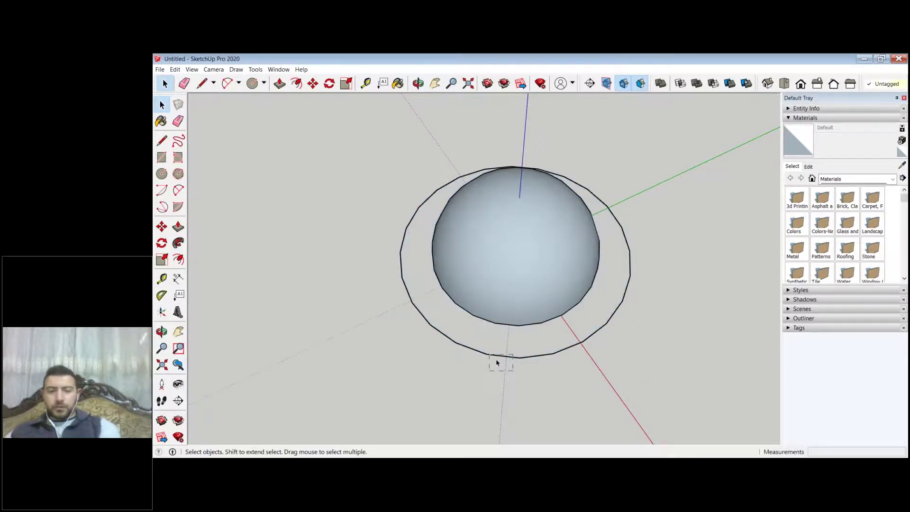
{"action": "left_click_drag", "start_coordinate": [496, 360], "coordinate": [489, 354]}
{"action": "key", "text": "Delete"}
{"action": "scroll", "coordinate": [499, 347], "scroll_direction": "down", "scroll_amount": 1}
{"action": "middle_click_drag", "start_coordinate": [478, 379], "coordinate": [573, 349]}
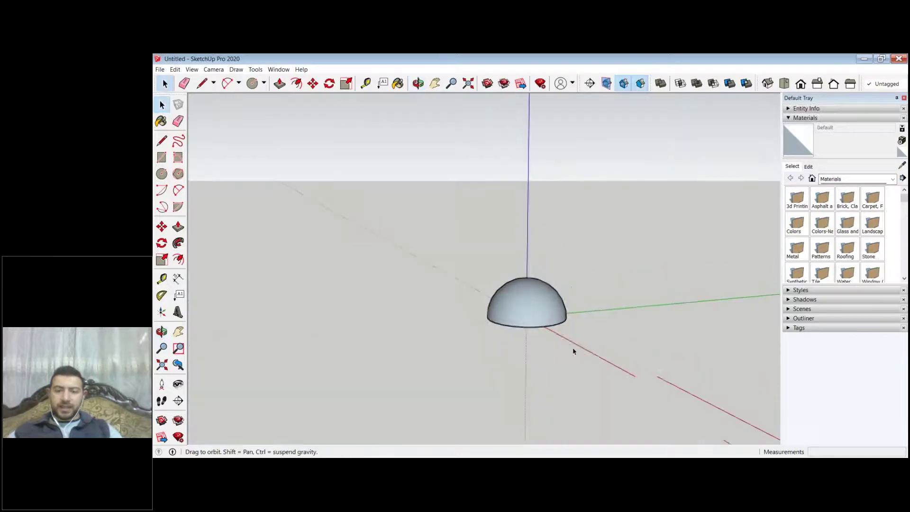
Step: Zoom and orbit around the finished dome to inspect it from several angles
{"action": "scroll", "coordinate": [497, 270], "scroll_direction": "up", "scroll_amount": 5}
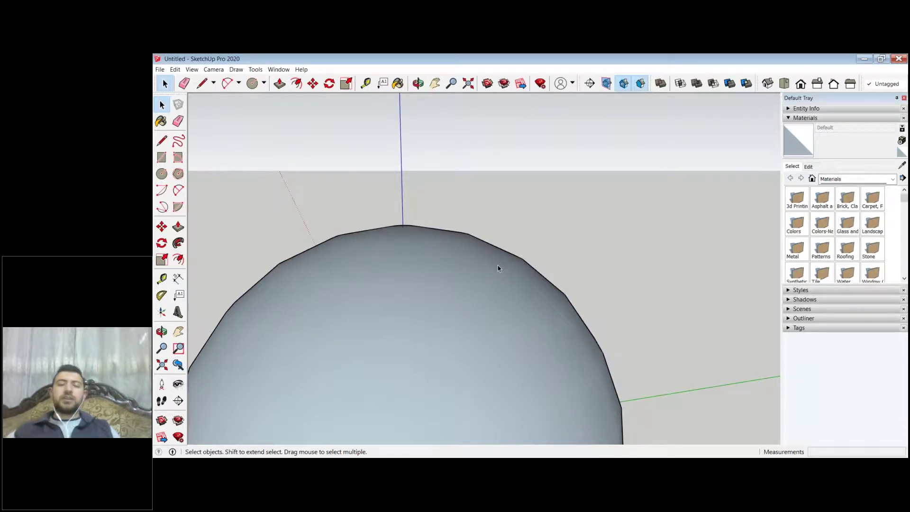
{"action": "scroll", "coordinate": [527, 286], "scroll_direction": "down", "scroll_amount": 5}
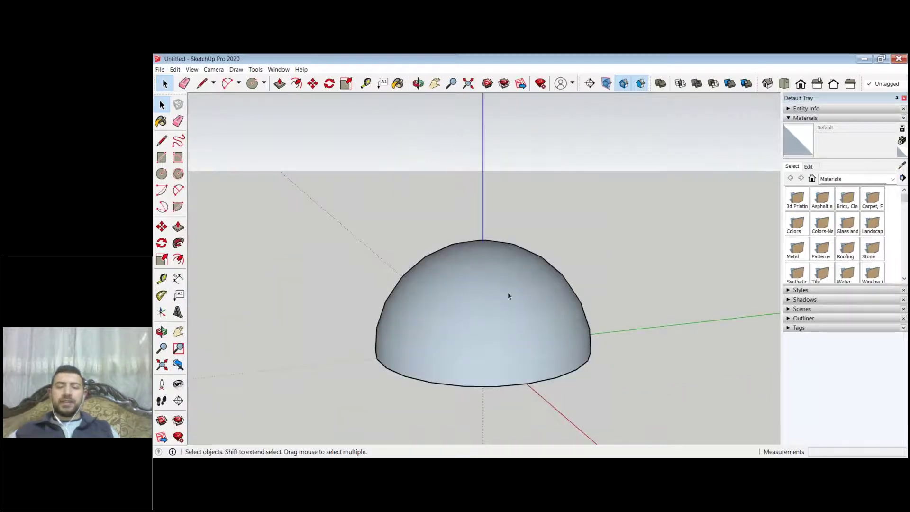
{"action": "scroll", "coordinate": [508, 291], "scroll_direction": "up", "scroll_amount": 1}
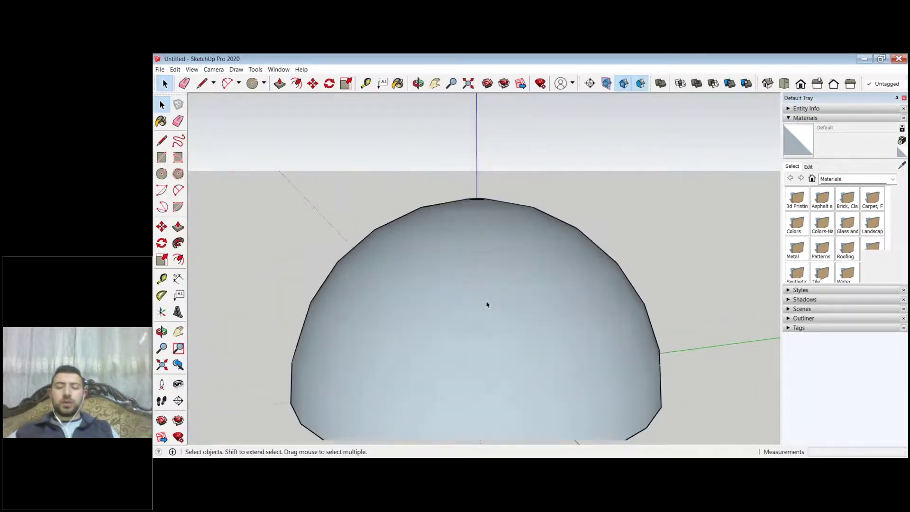
{"action": "scroll", "coordinate": [485, 305], "scroll_direction": "down", "scroll_amount": 1}
{"action": "scroll", "coordinate": [353, 331], "scroll_direction": "up", "scroll_amount": 1}
{"action": "scroll", "coordinate": [364, 324], "scroll_direction": "down", "scroll_amount": 2}
{"action": "scroll", "coordinate": [364, 324], "scroll_direction": "down", "scroll_amount": 1}
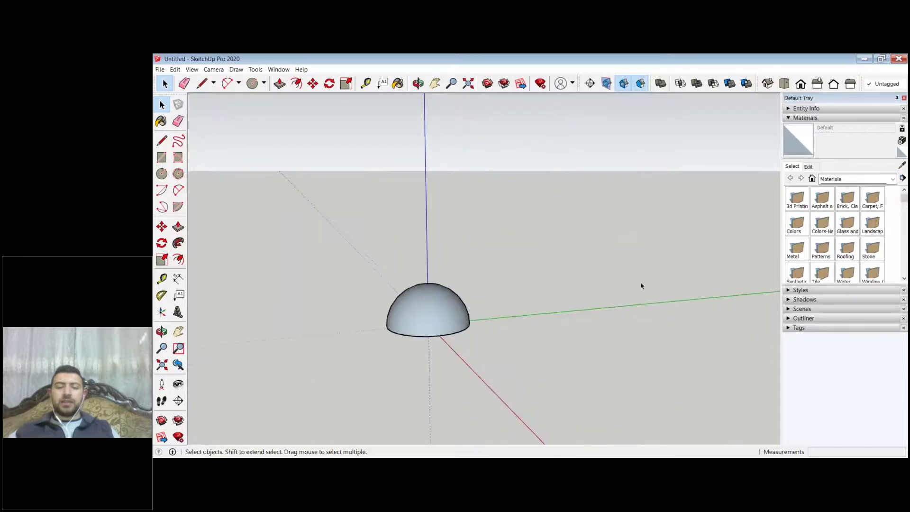
{"action": "scroll", "coordinate": [605, 344], "scroll_direction": "down", "scroll_amount": 3}
{"action": "middle_click_drag", "start_coordinate": [595, 400], "coordinate": [331, 243]}
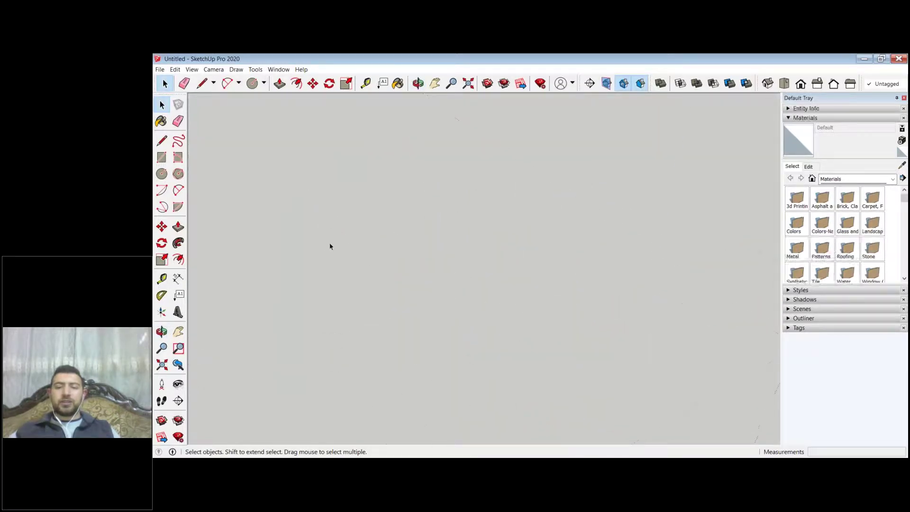
{"action": "scroll", "coordinate": [593, 293], "scroll_direction": "up", "scroll_amount": 10}
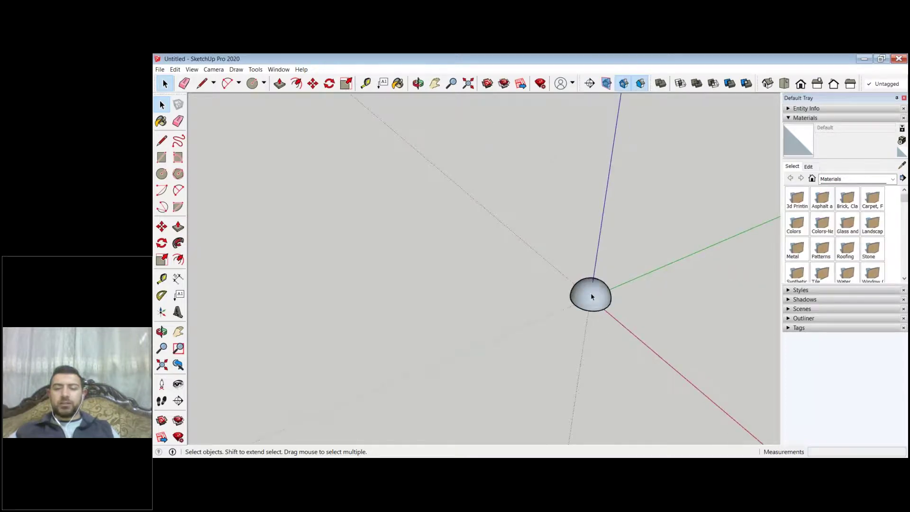
{"action": "scroll", "coordinate": [529, 292], "scroll_direction": "down", "scroll_amount": 5}
{"action": "middle_click_drag", "start_coordinate": [586, 253], "coordinate": [624, 196]}
{"action": "scroll", "coordinate": [702, 284], "scroll_direction": "down", "scroll_amount": 4}
{"action": "scroll", "coordinate": [701, 284], "scroll_direction": "up", "scroll_amount": 5}
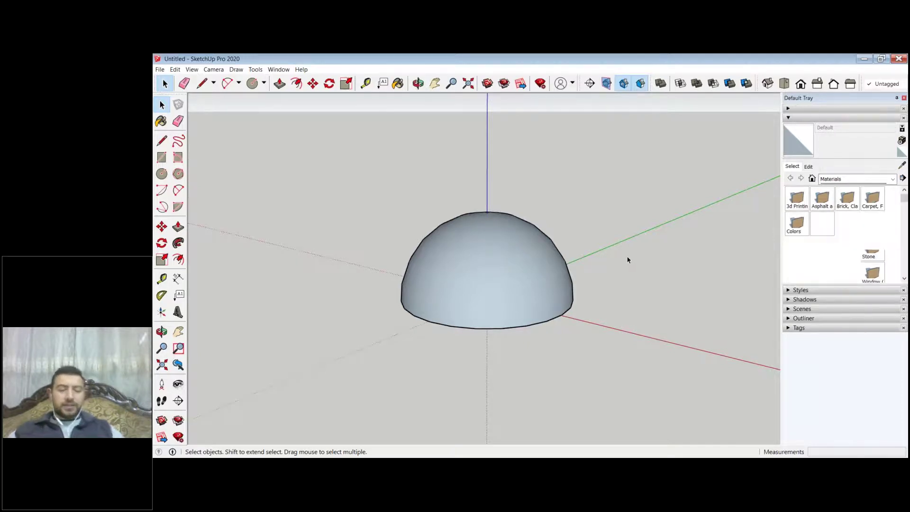
Step: Undo the Follow Me sweep to bring back the flat disk and quarter-circle profile
{"action": "key", "text": "ctrl+z"}
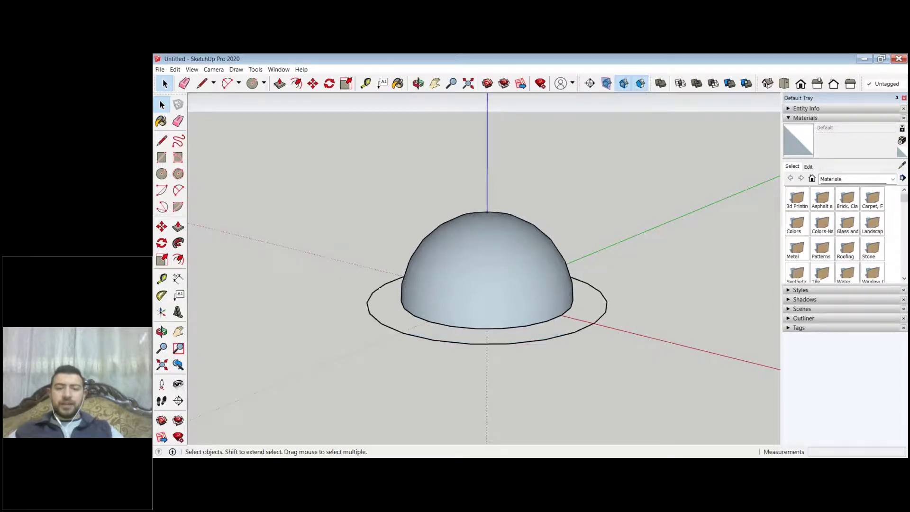
{"action": "key", "text": "ctrl+z"}
{"action": "scroll", "coordinate": [481, 232], "scroll_direction": "up", "scroll_amount": 3}
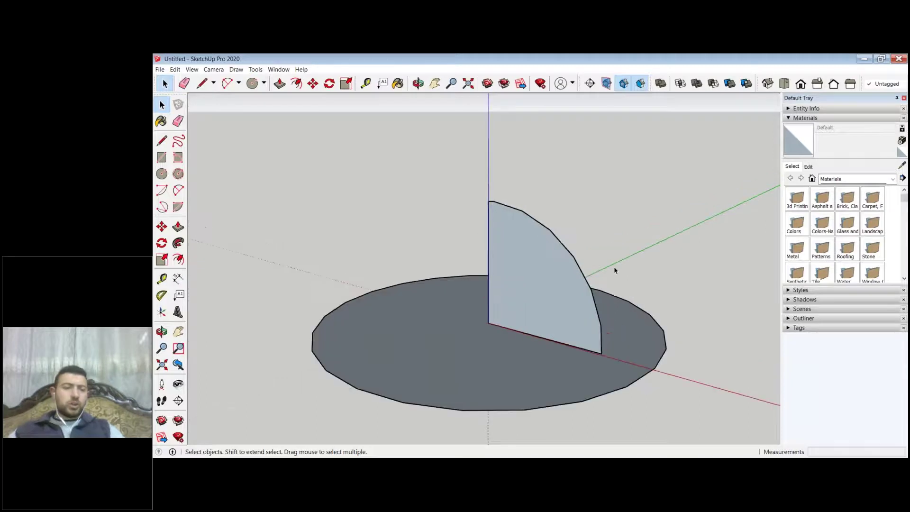
{"action": "middle_click_drag", "start_coordinate": [613, 266], "coordinate": [645, 257]}
{"action": "key", "text": "space"}
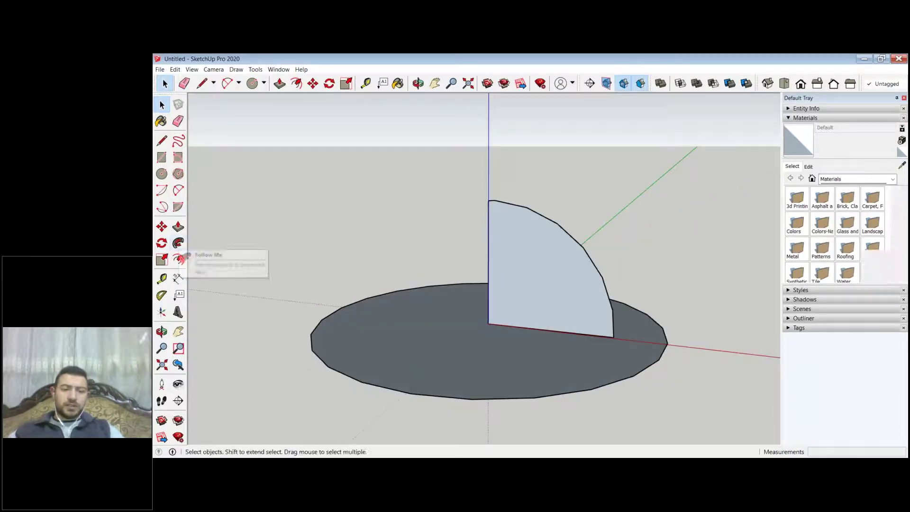
{"action": "middle_click_drag", "start_coordinate": [570, 239], "coordinate": [533, 303]}
Step: Offset the profile face's edges inward by 0.1, then again by 0.2
{"action": "key", "text": "f"}
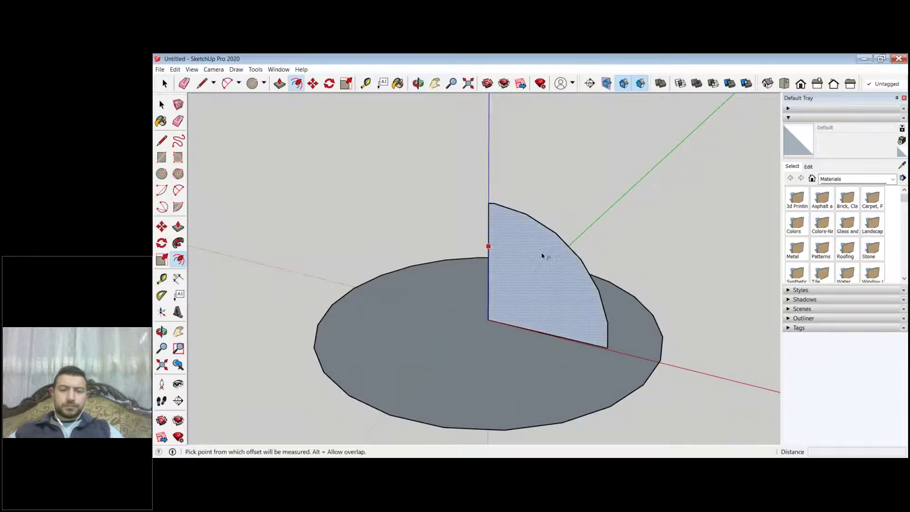
{"action": "left_click", "coordinate": [541, 256]}
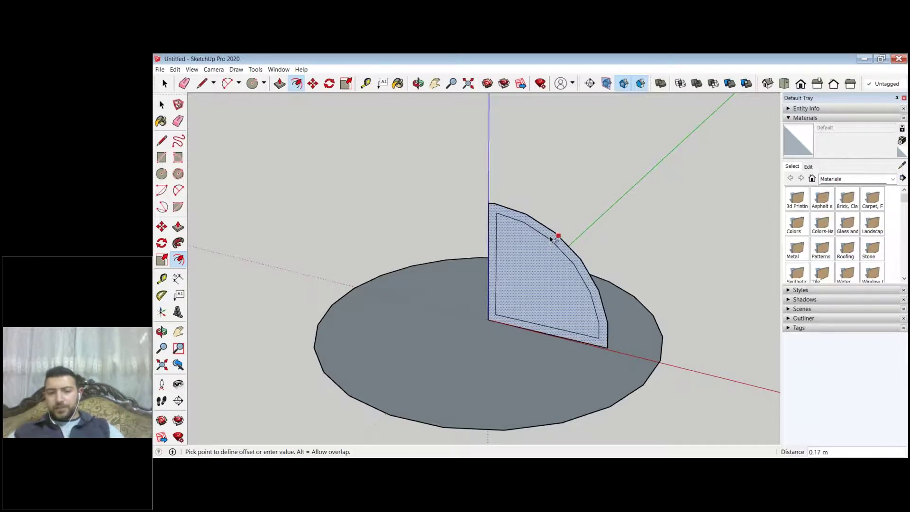
{"action": "type", "text": ".1"}
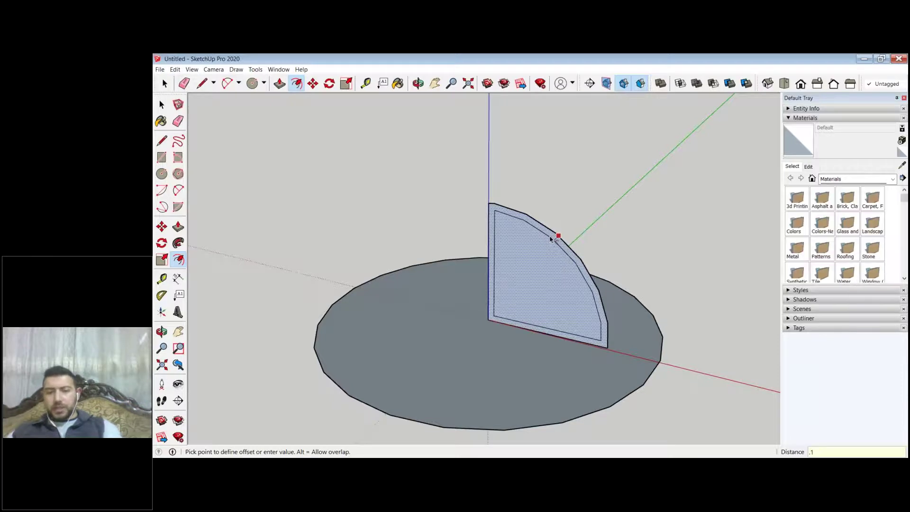
{"action": "key", "text": "Return"}
{"action": "scroll", "coordinate": [544, 291], "scroll_direction": "up", "scroll_amount": 3}
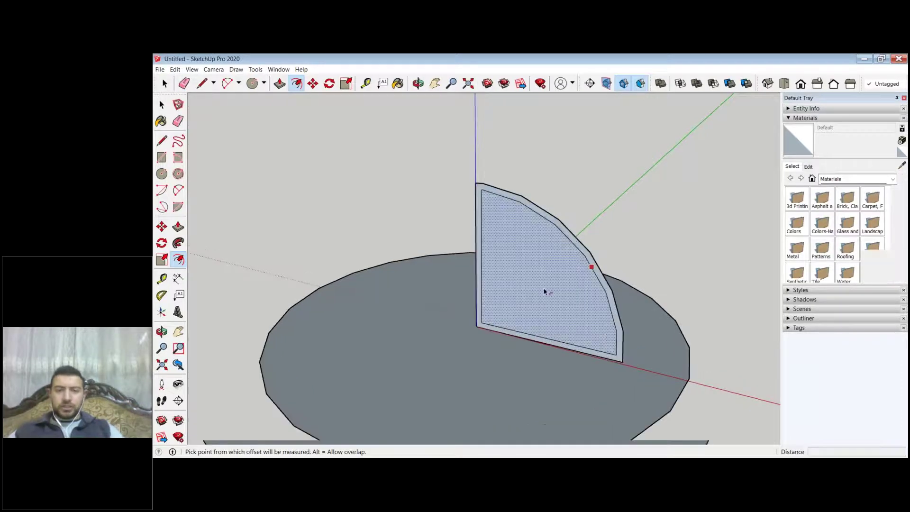
{"action": "left_click", "coordinate": [551, 226]}
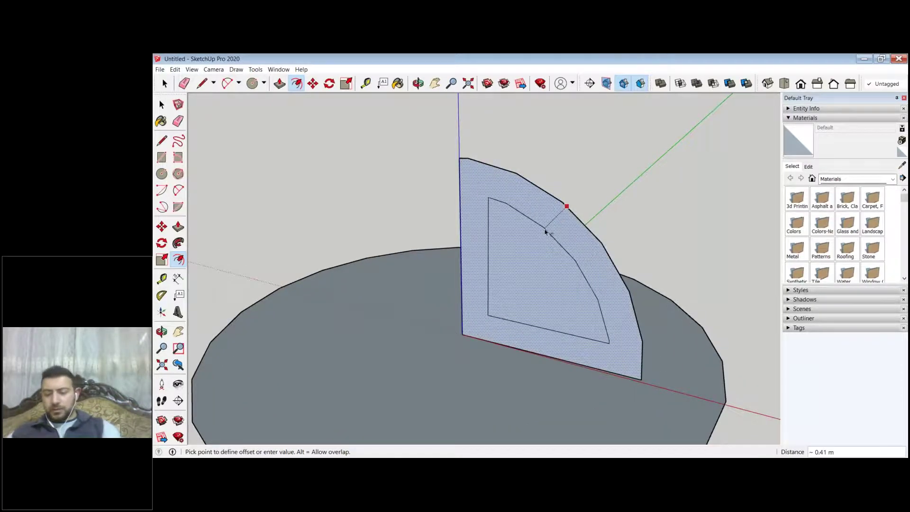
{"action": "type", "text": ".2"}
{"action": "key", "text": "Return"}
{"action": "key", "text": "Escape"}
{"action": "left_click", "coordinate": [162, 141]}
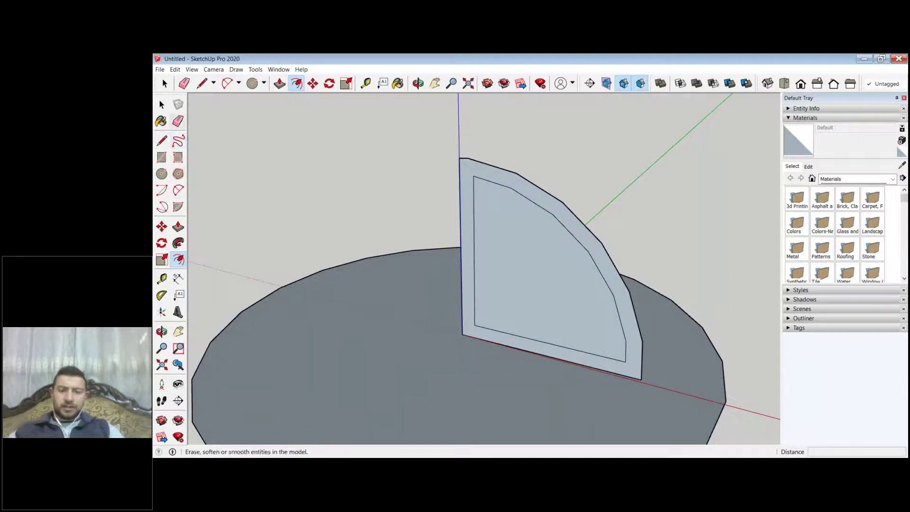
{"action": "left_click", "coordinate": [178, 121]}
{"action": "scroll", "coordinate": [551, 338], "scroll_direction": "up", "scroll_amount": 2}
Step: Erase the inner outline's bottom edge and remove the short leftover bottom segment
{"action": "left_click", "coordinate": [549, 337]}
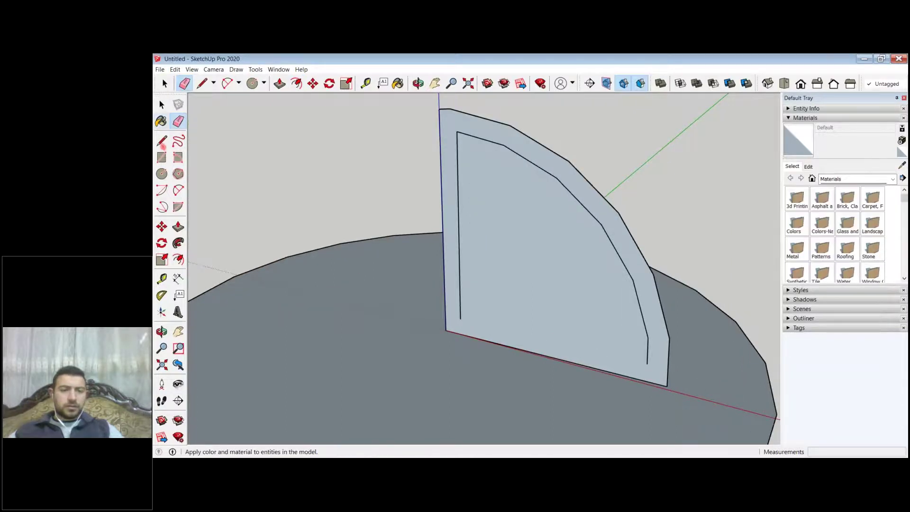
{"action": "left_click", "coordinate": [161, 140]}
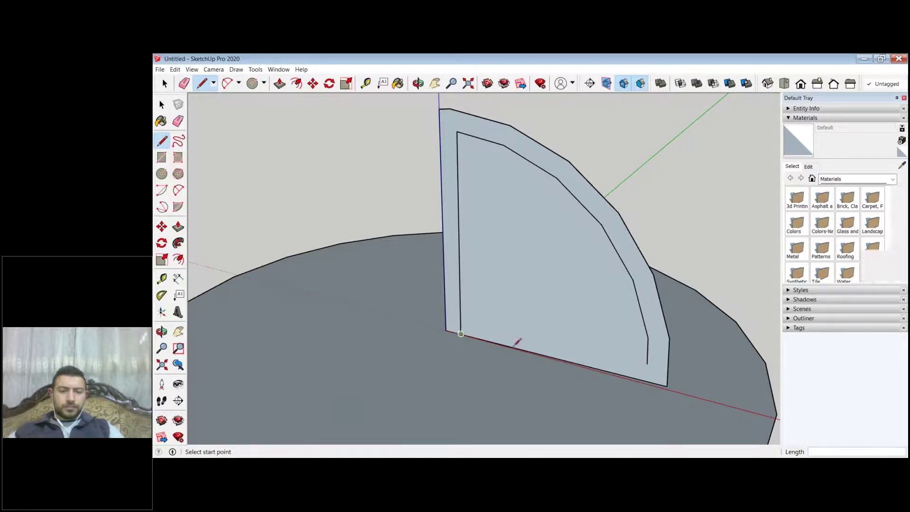
{"action": "key", "text": "space"}
{"action": "left_click", "coordinate": [636, 294]}
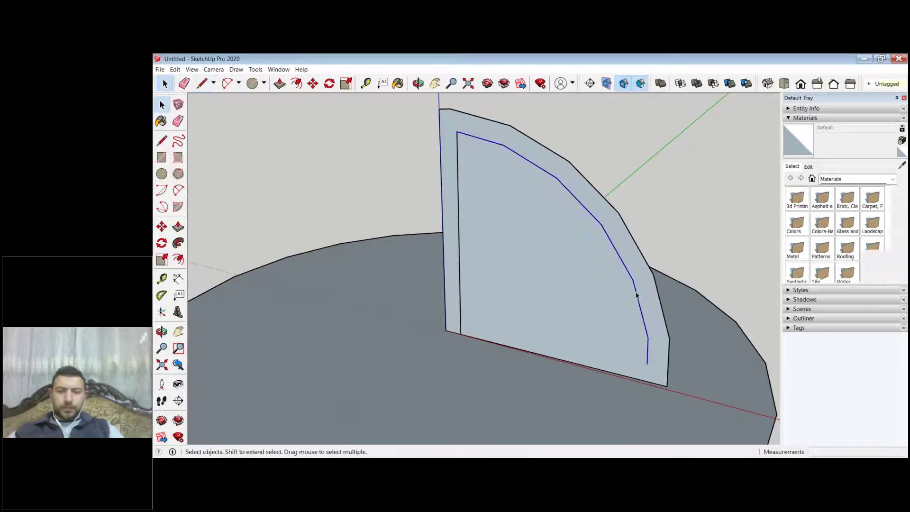
{"action": "scroll", "coordinate": [648, 369], "scroll_direction": "up", "scroll_amount": 2}
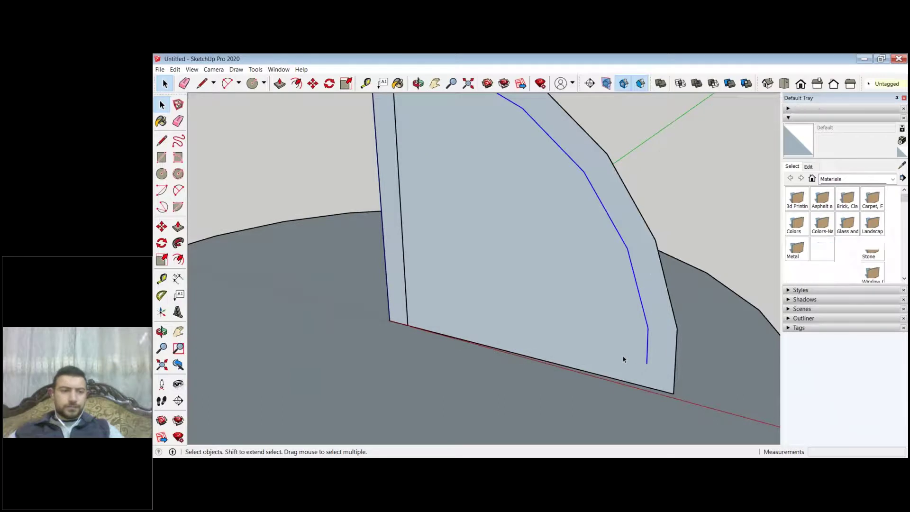
{"action": "scroll", "coordinate": [335, 187], "scroll_direction": "down", "scroll_amount": 3}
{"action": "left_click", "coordinate": [368, 198]}
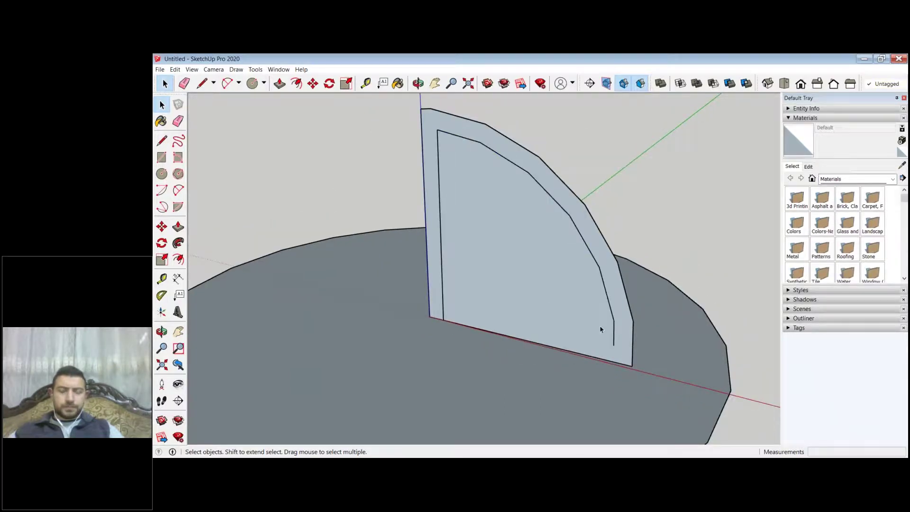
{"action": "key", "text": "ctrl+z"}
{"action": "key", "text": "ctrl+z"}
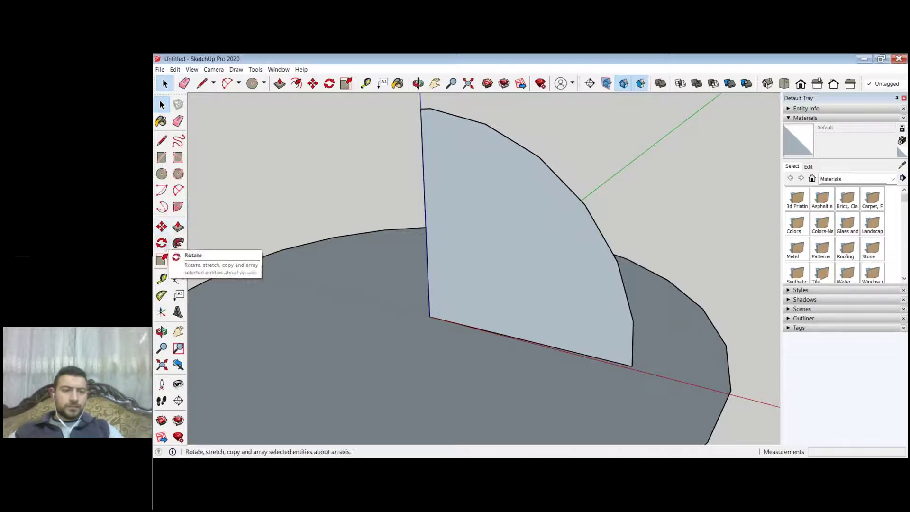
Step: Offset a border around the profile face and delete the inner face, leaving an arch strip
{"action": "left_click", "coordinate": [178, 259]}
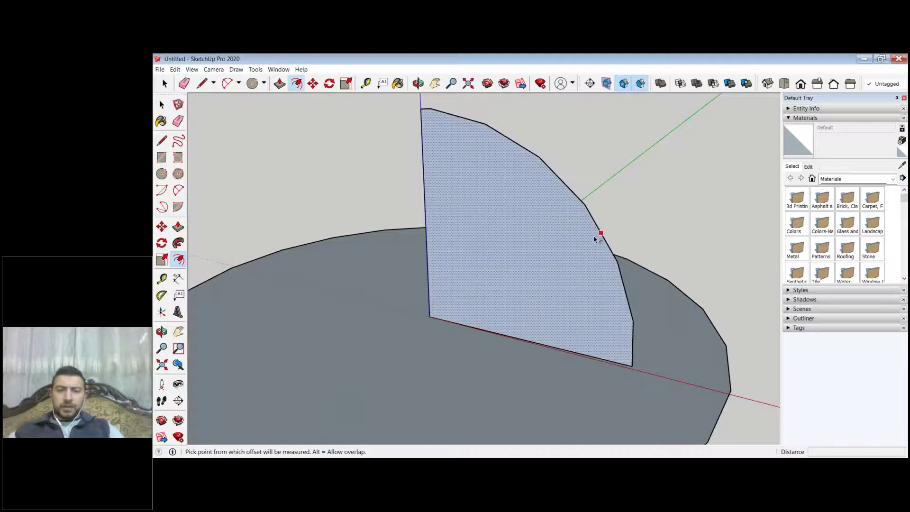
{"action": "left_click", "coordinate": [595, 238]}
{"action": "left_click", "coordinate": [615, 218]}
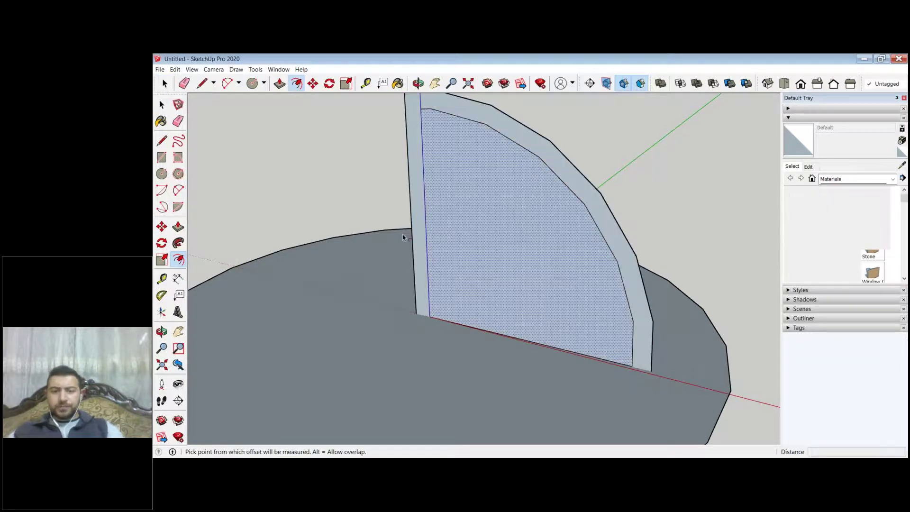
{"action": "key", "text": "space"}
{"action": "left_click", "coordinate": [505, 214]}
{"action": "key", "text": "Delete"}
{"action": "scroll", "coordinate": [498, 321], "scroll_direction": "down", "scroll_amount": 3}
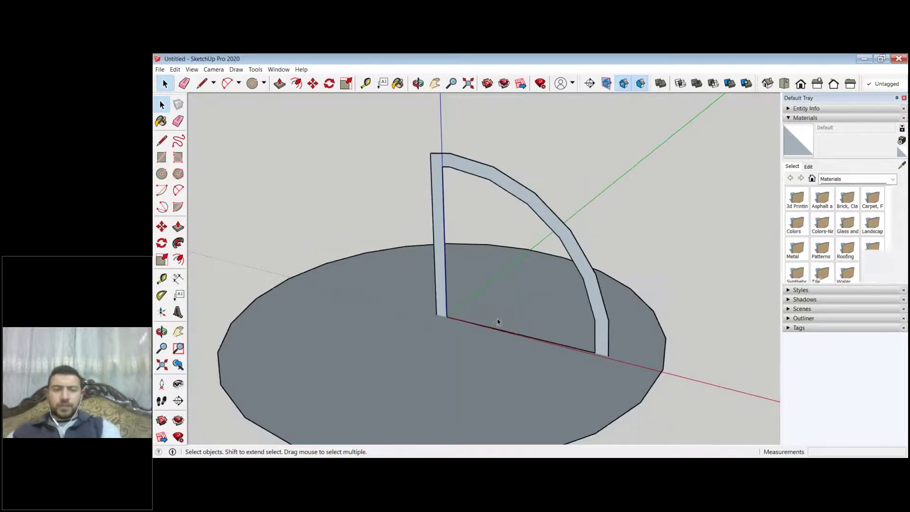
{"action": "key", "text": "o"}
{"action": "left_click_drag", "start_coordinate": [615, 302], "coordinate": [600, 337]}
{"action": "key", "text": "space"}
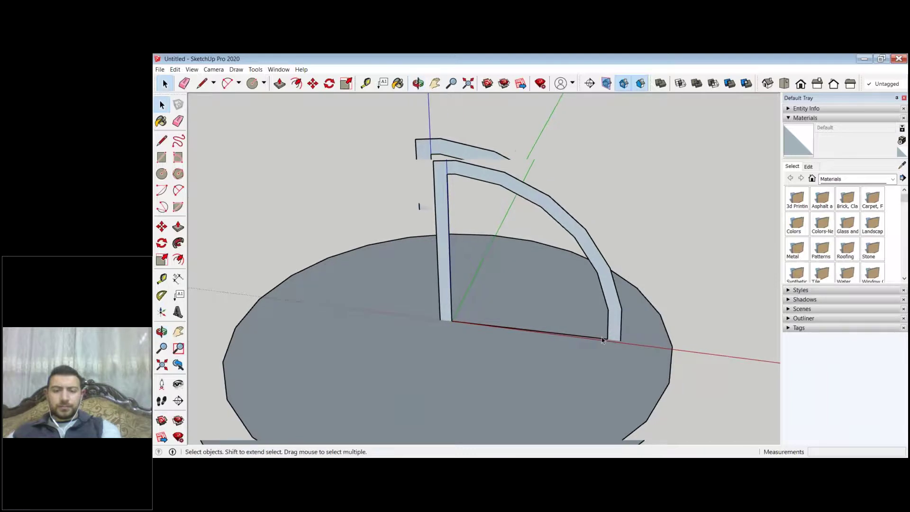
{"action": "scroll", "coordinate": [602, 340], "scroll_direction": "up", "scroll_amount": 3}
{"action": "scroll", "coordinate": [589, 382], "scroll_direction": "down", "scroll_amount": 2}
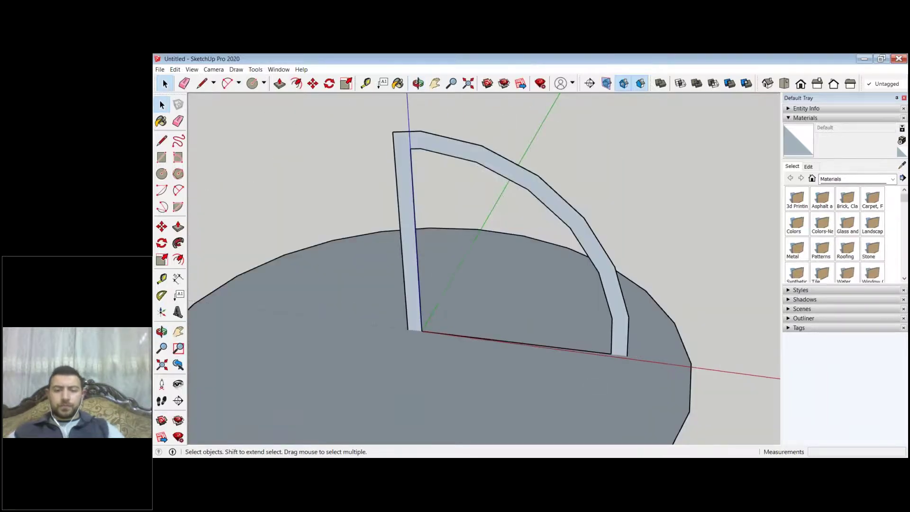
{"action": "left_click", "coordinate": [565, 350]}
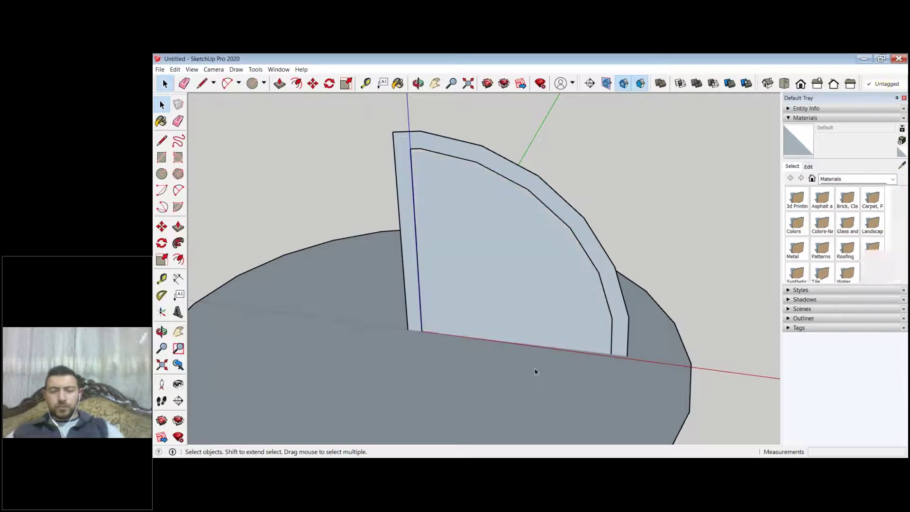
{"action": "left_click", "coordinate": [543, 325]}
{"action": "key", "text": "Delete"}
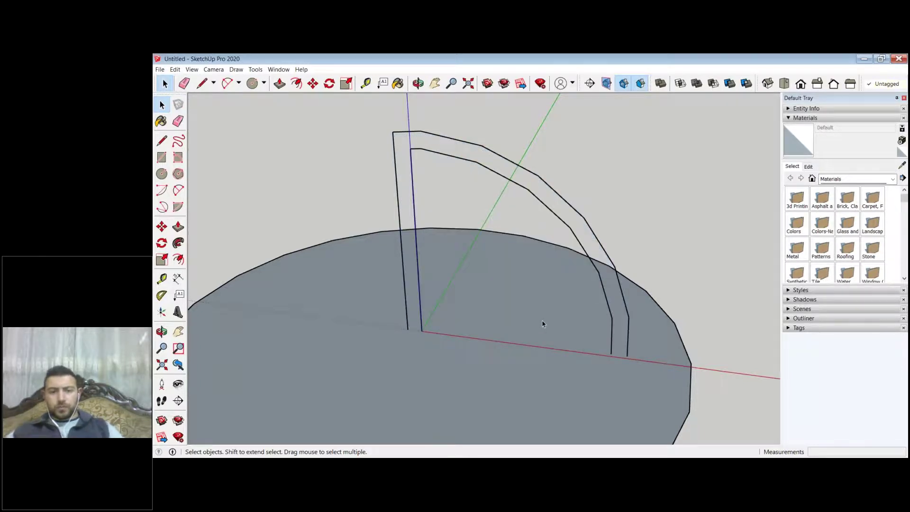
{"action": "key", "text": "ctrl+z"}
{"action": "key", "text": "ctrl+z"}
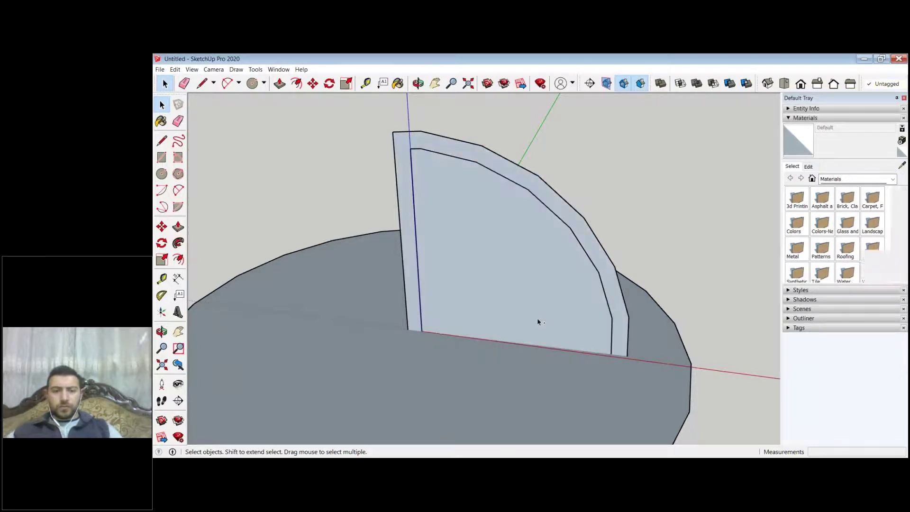
{"action": "key", "text": "ctrl+z"}
{"action": "left_click", "coordinate": [512, 313]}
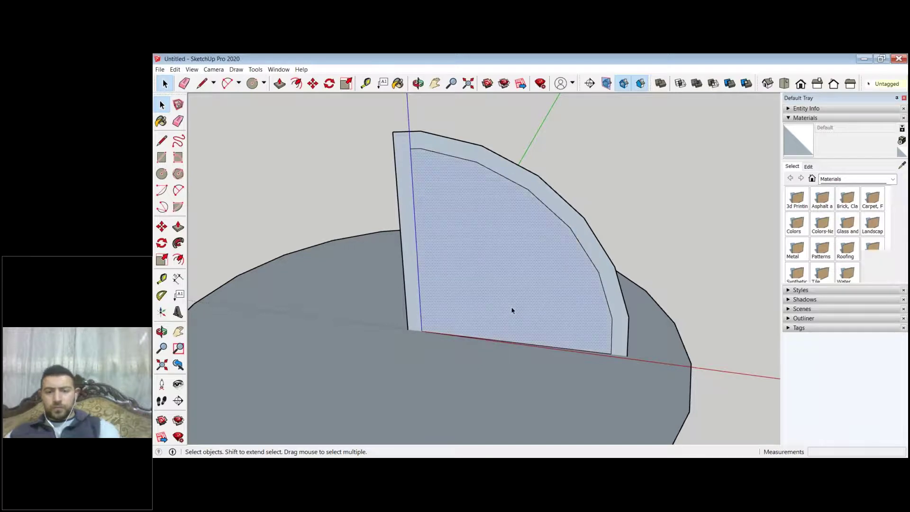
{"action": "key", "text": "Delete"}
{"action": "scroll", "coordinate": [521, 362], "scroll_direction": "down", "scroll_amount": 4}
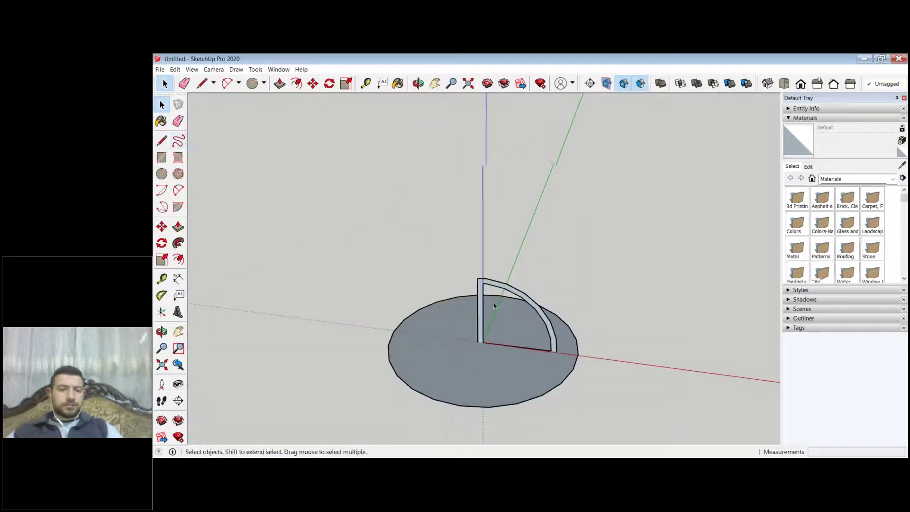
{"action": "scroll", "coordinate": [493, 305], "scroll_direction": "up", "scroll_amount": 5}
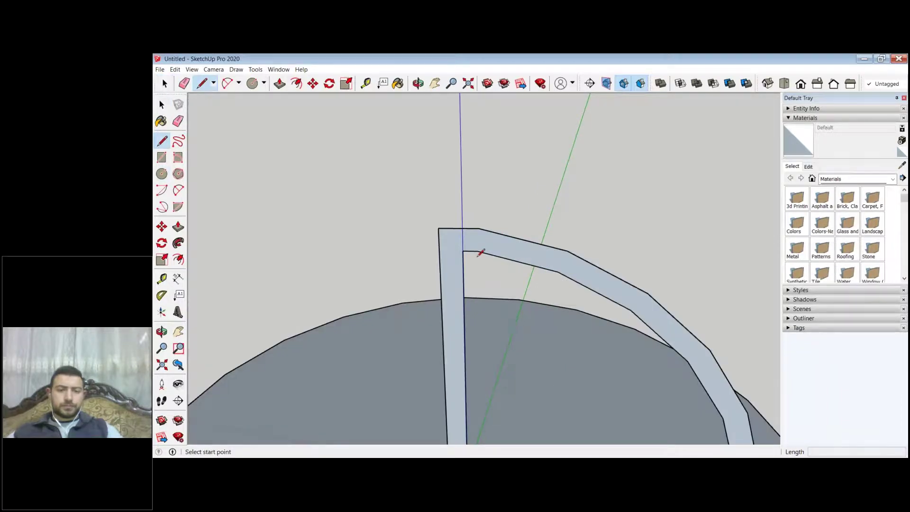
Step: Draw two short lines across the arch band near its left edge, splitting the face
{"action": "scroll", "coordinate": [483, 254], "scroll_direction": "up", "scroll_amount": 2}
{"action": "mouse_move", "coordinate": [491, 256]}
{"action": "middle_mouse_down"}
{"action": "mouse_move", "coordinate": [431, 272]}
{"action": "mouse_move", "coordinate": [621, 219]}
{"action": "mouse_move", "coordinate": [467, 264]}
{"action": "mouse_move", "coordinate": [430, 294]}
{"action": "mouse_move", "coordinate": [478, 264]}
{"action": "middle_mouse_up"}
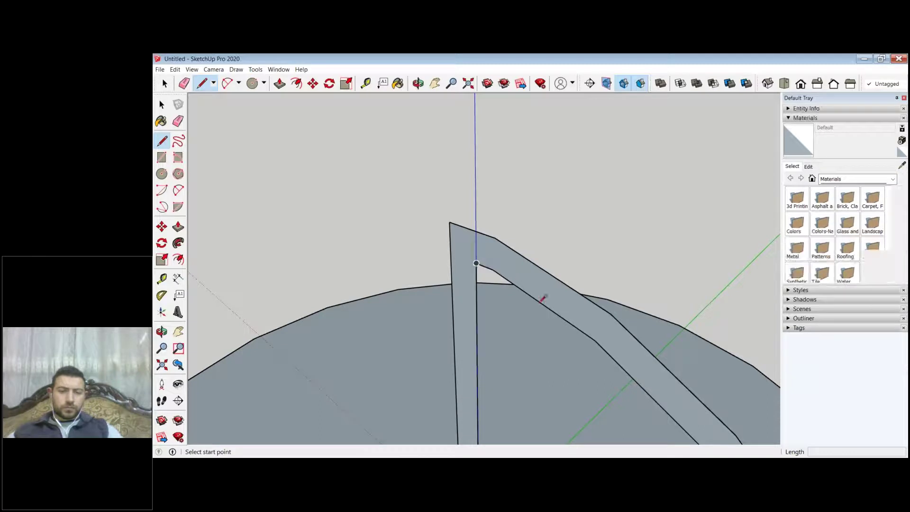
{"action": "middle_click_drag", "start_coordinate": [542, 297], "coordinate": [517, 279]}
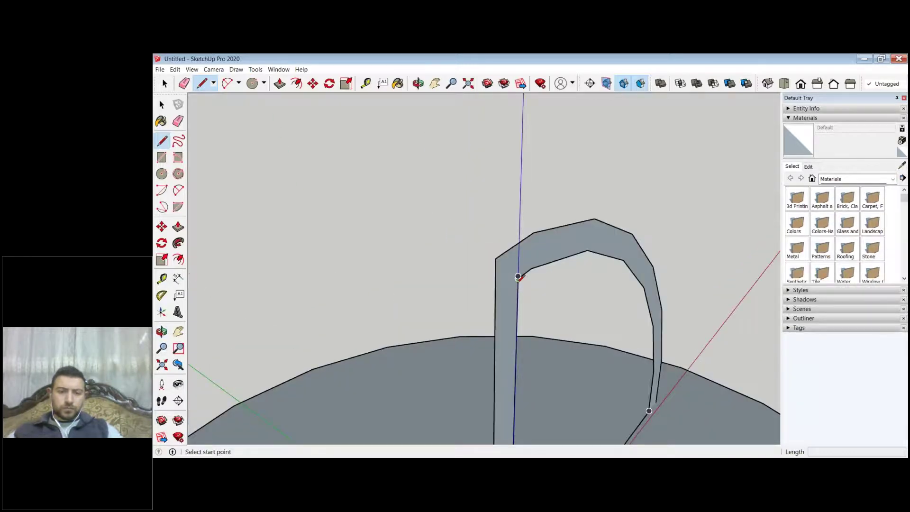
{"action": "left_click", "coordinate": [518, 278]}
{"action": "left_click", "coordinate": [496, 292]}
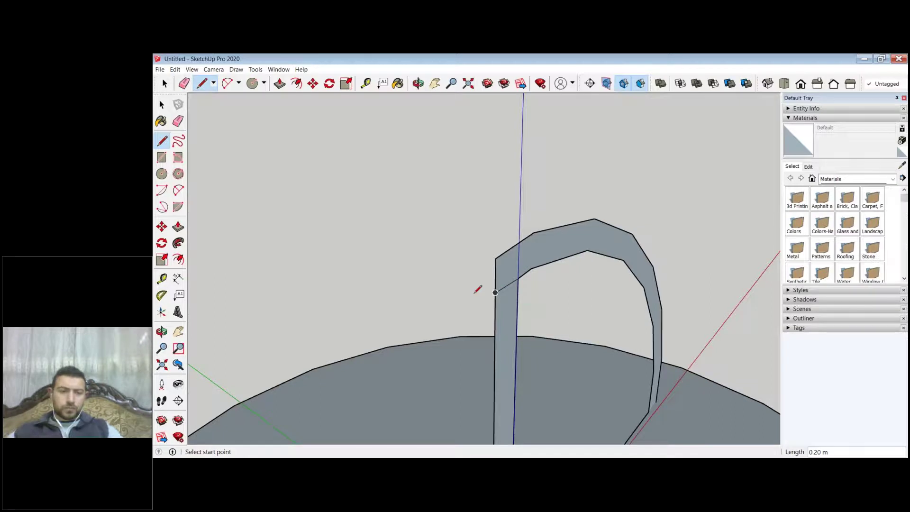
{"action": "middle_click_drag", "start_coordinate": [477, 290], "coordinate": [351, 218]}
{"action": "left_click", "coordinate": [340, 210]}
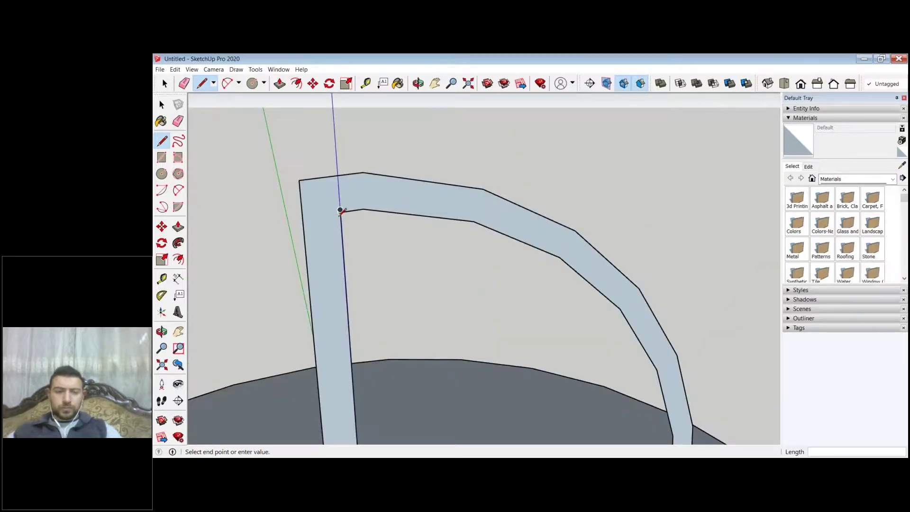
{"action": "left_click", "coordinate": [302, 215]}
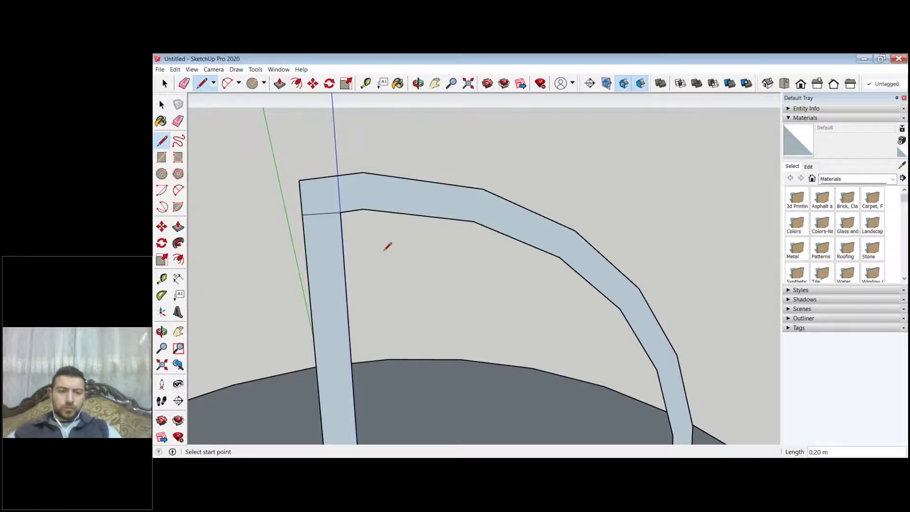
{"action": "scroll", "coordinate": [388, 246], "scroll_direction": "down", "scroll_amount": 3}
{"action": "scroll", "coordinate": [387, 246], "scroll_direction": "down", "scroll_amount": 2}
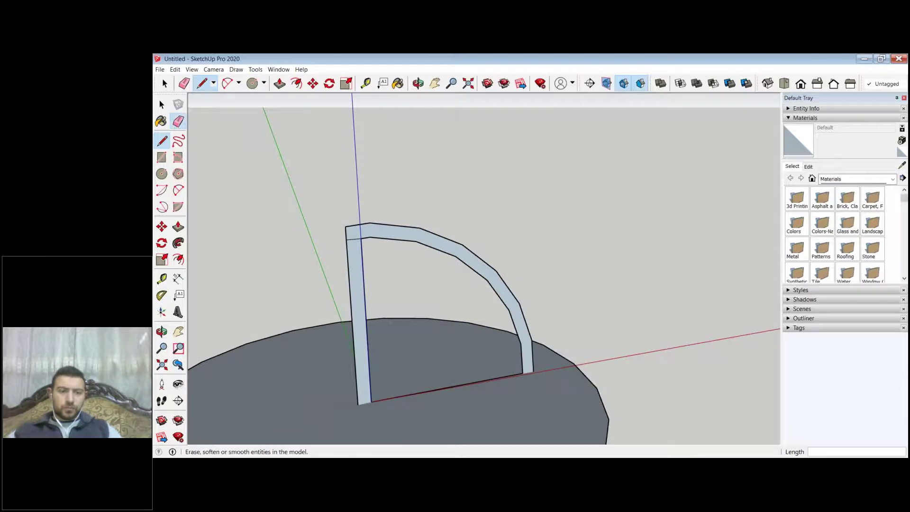
{"action": "left_click", "coordinate": [178, 121]}
Step: Erase the band's vertical edge, then undo back to the plain quarter-circle face
{"action": "left_click", "coordinate": [362, 271]}
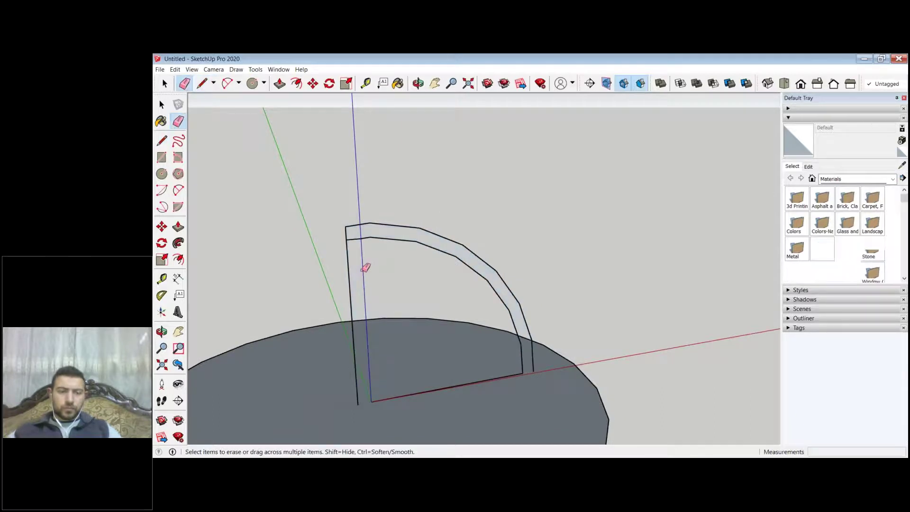
{"action": "key", "text": "ctrl+z"}
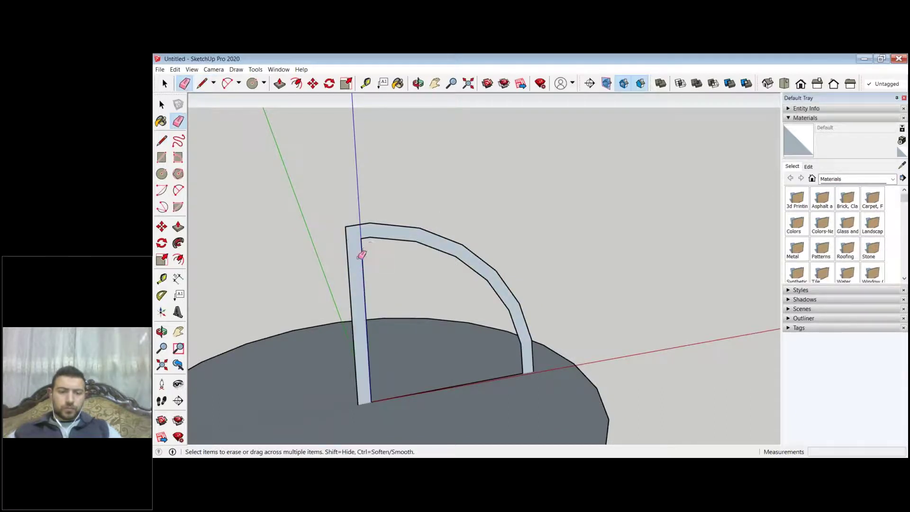
{"action": "key", "text": "ctrl+z"}
{"action": "key", "text": "ctrl+z"}
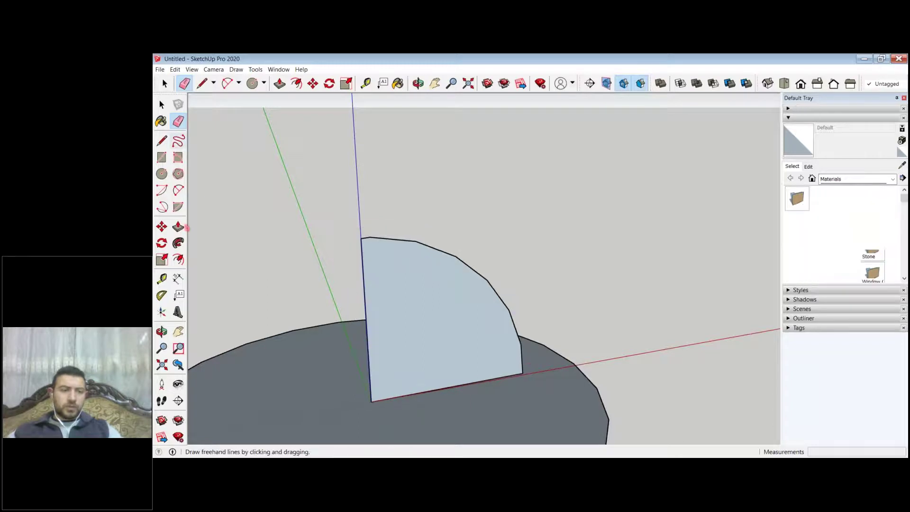
Step: Offset the quarter-circle's arc edge to create a thin band
{"action": "left_click", "coordinate": [178, 259]}
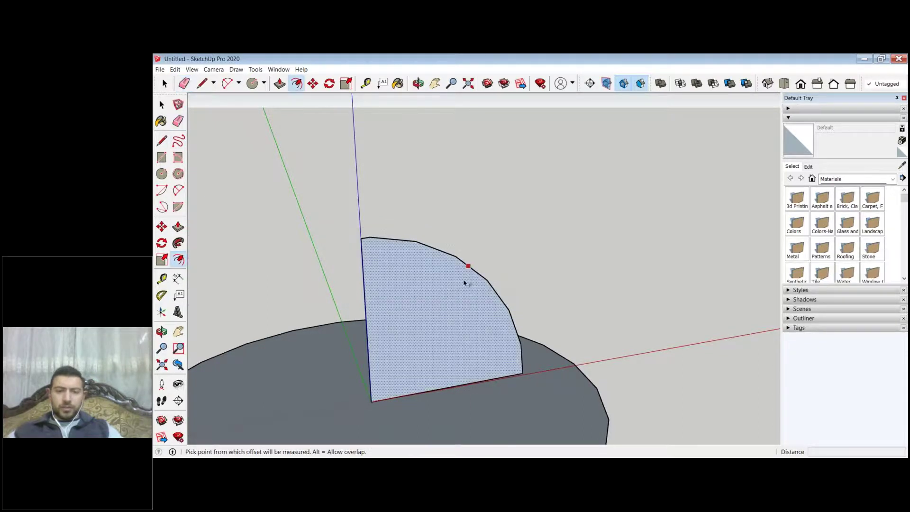
{"action": "left_click", "coordinate": [468, 266]}
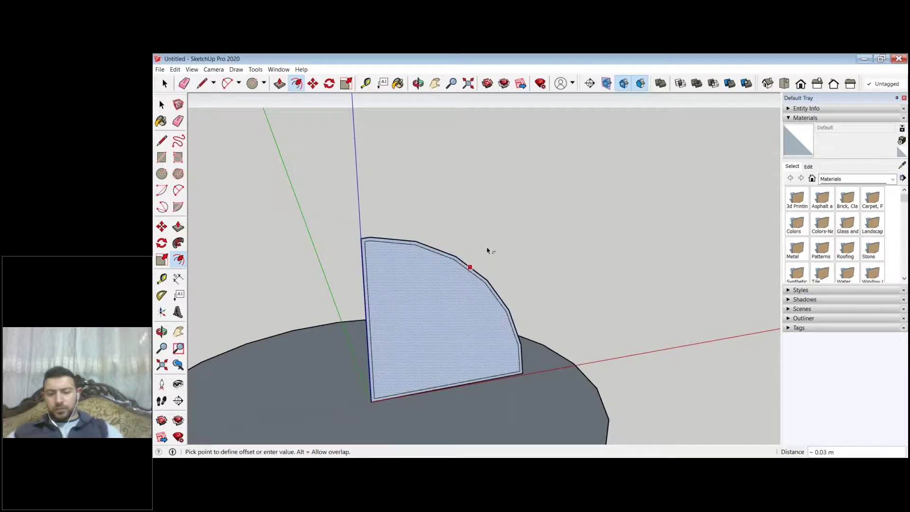
{"action": "left_click", "coordinate": [488, 250]}
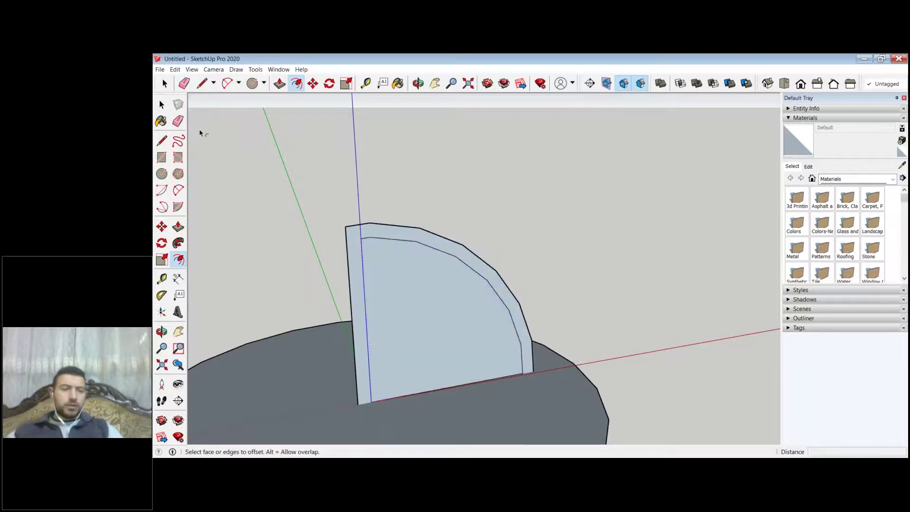
Step: With the Line tool active, orbit and zoom to frame the band's top corner
{"action": "key", "text": "l"}
{"action": "scroll", "coordinate": [381, 254], "scroll_direction": "up", "scroll_amount": 3}
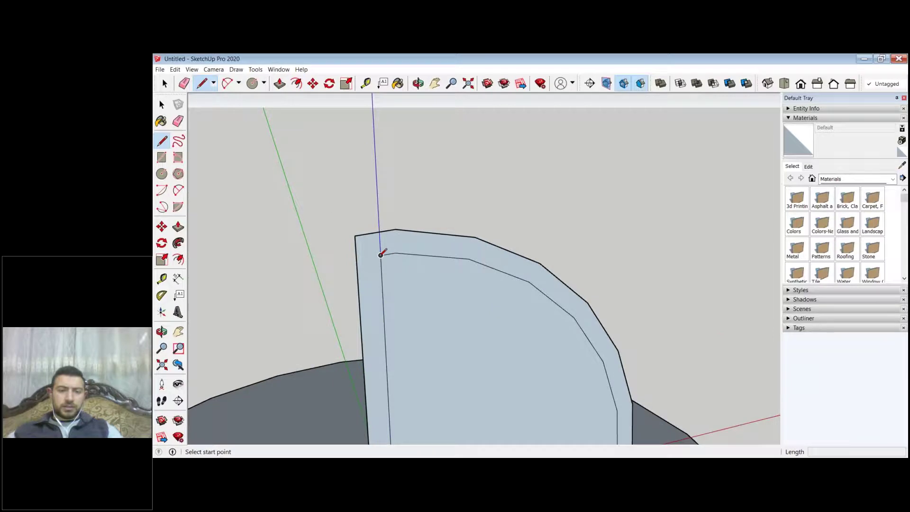
{"action": "middle_click_drag", "start_coordinate": [381, 264], "coordinate": [646, 245]}
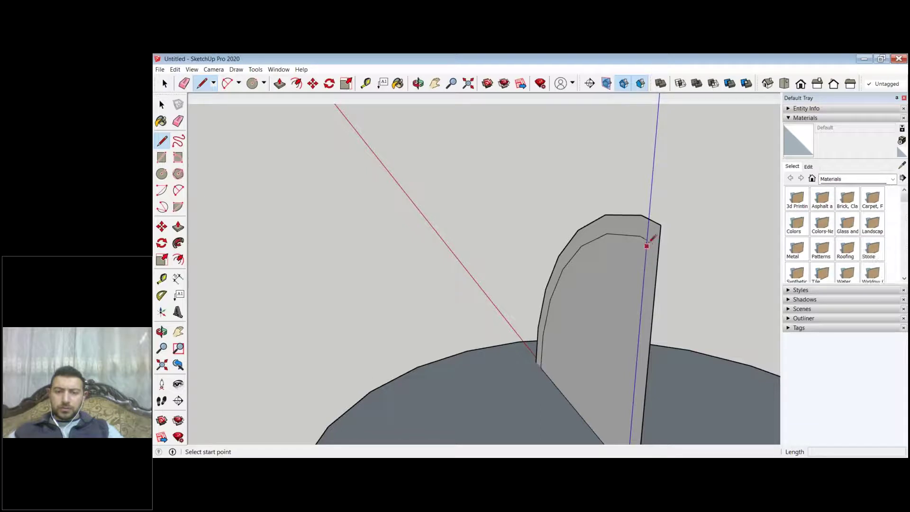
{"action": "middle_click_drag", "start_coordinate": [668, 311], "coordinate": [701, 208]}
{"action": "left_click", "coordinate": [691, 203]}
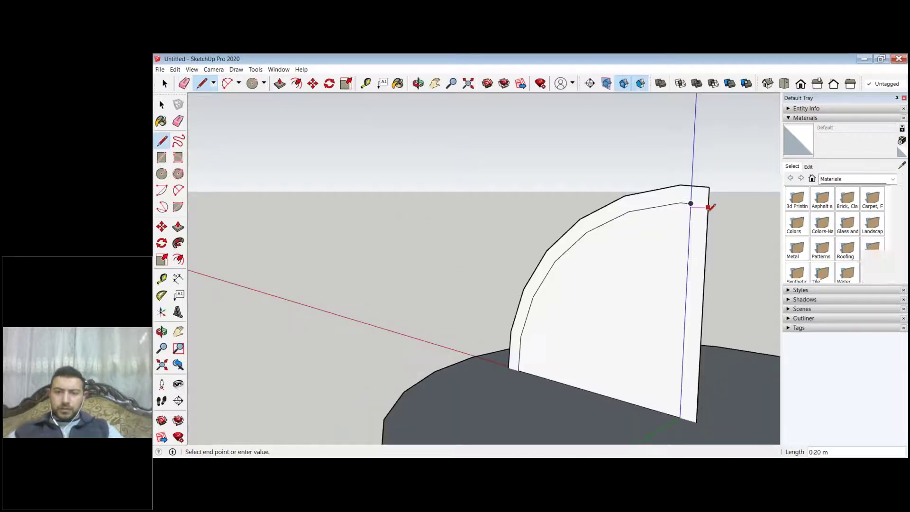
{"action": "key", "text": "Escape"}
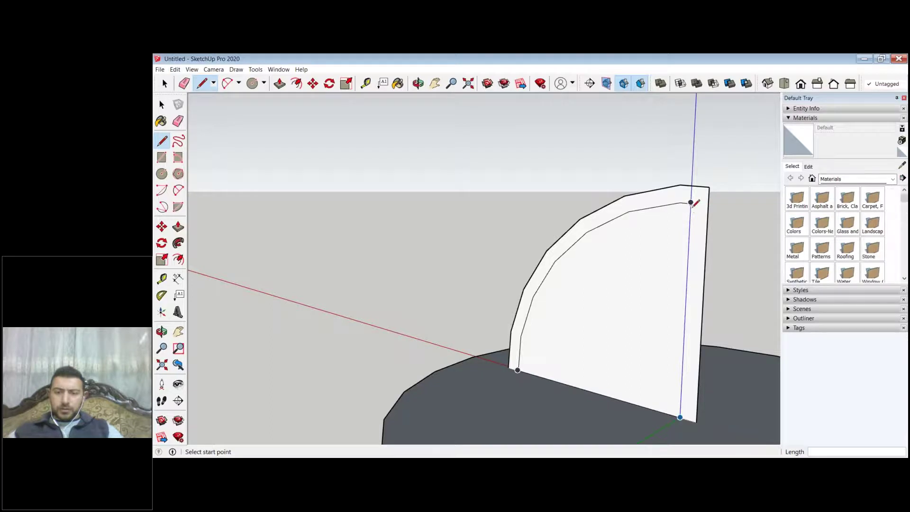
{"action": "scroll", "coordinate": [720, 215], "scroll_direction": "up", "scroll_amount": 2}
{"action": "scroll", "coordinate": [709, 197], "scroll_direction": "up", "scroll_amount": 6}
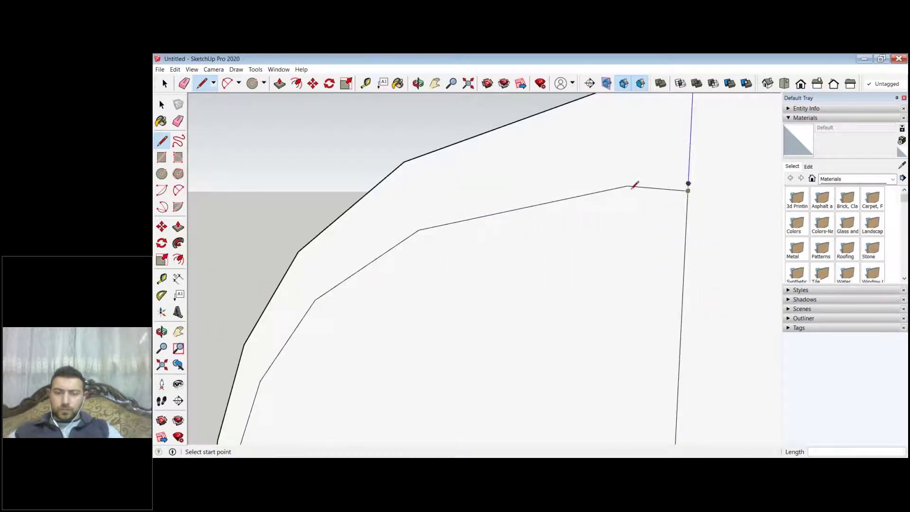
{"action": "scroll", "coordinate": [577, 214], "scroll_direction": "down", "scroll_amount": 2}
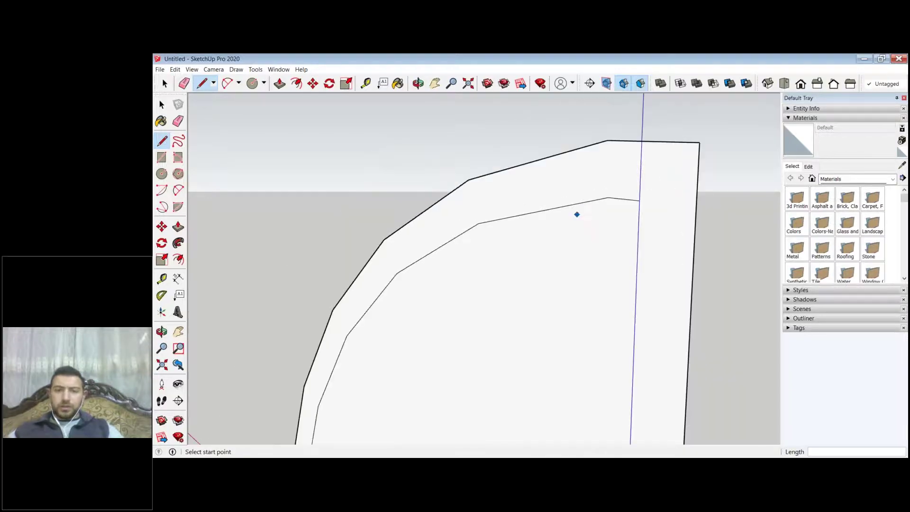
Step: Draw a short edge from the inner outline's corner to the band's outer edge
{"action": "middle_click_drag", "start_coordinate": [577, 214], "coordinate": [713, 219]}
{"action": "left_click", "coordinate": [668, 205]}
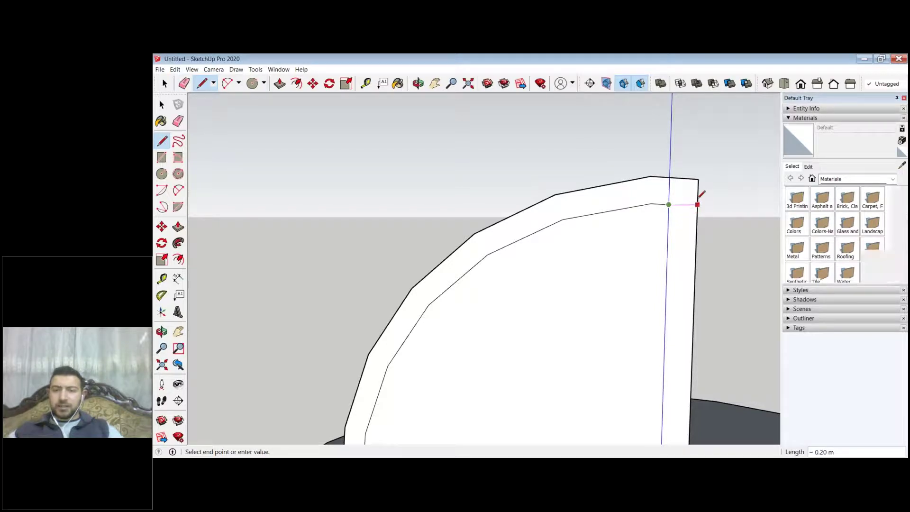
{"action": "left_click", "coordinate": [698, 205]}
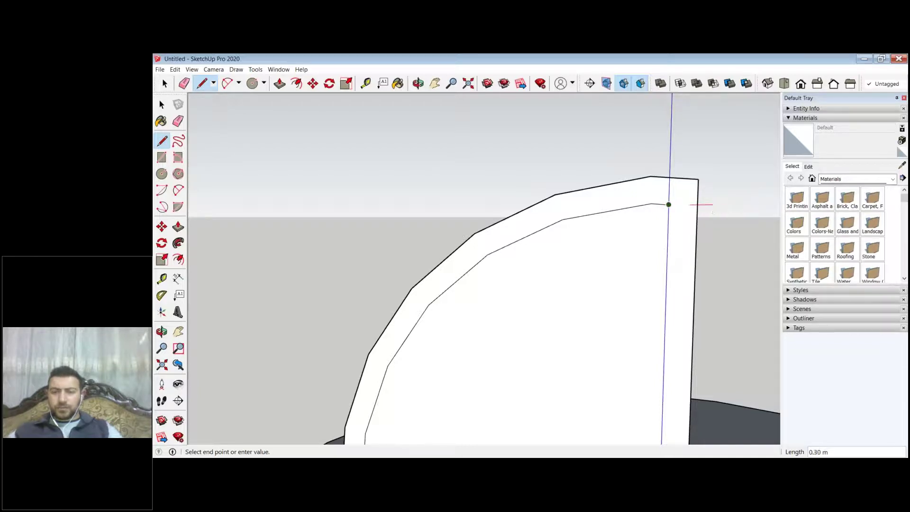
{"action": "middle_click_drag", "start_coordinate": [712, 205], "coordinate": [281, 240]}
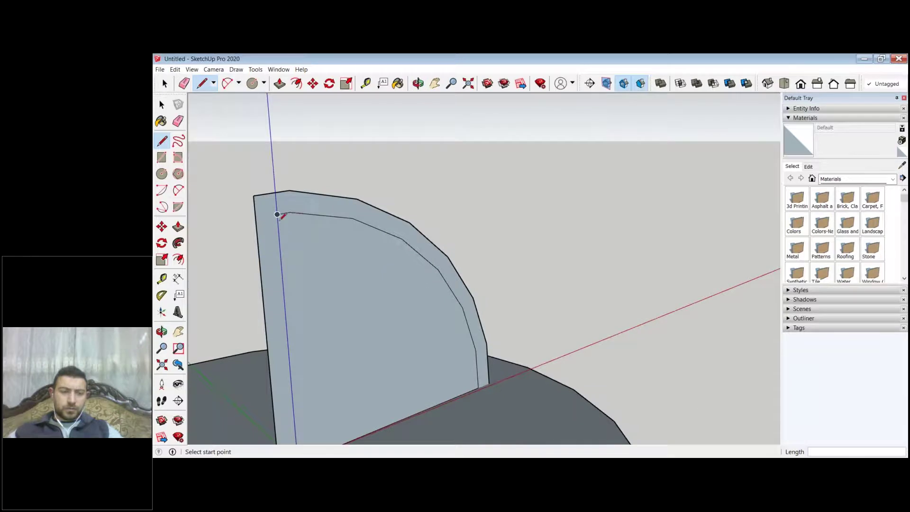
{"action": "scroll", "coordinate": [312, 214], "scroll_direction": "up", "scroll_amount": 1}
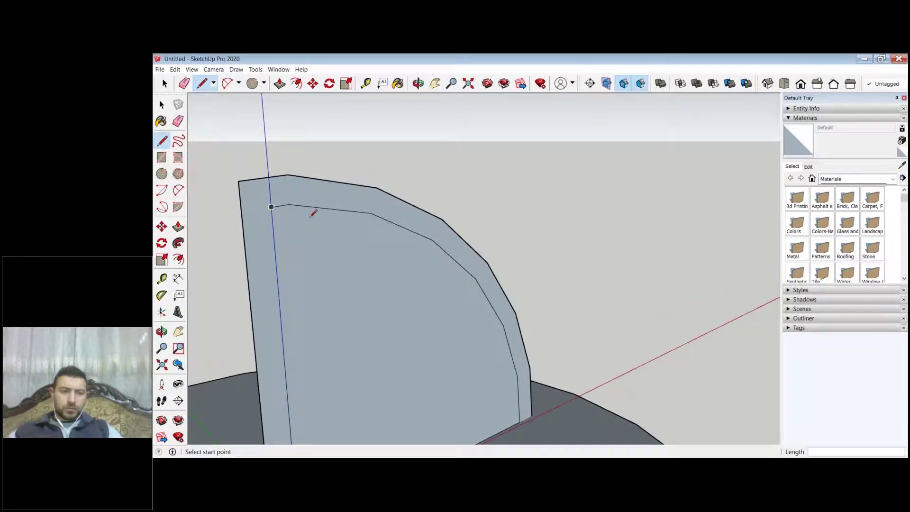
{"action": "scroll", "coordinate": [313, 213], "scroll_direction": "down", "scroll_amount": 1}
{"action": "left_click", "coordinate": [309, 216]}
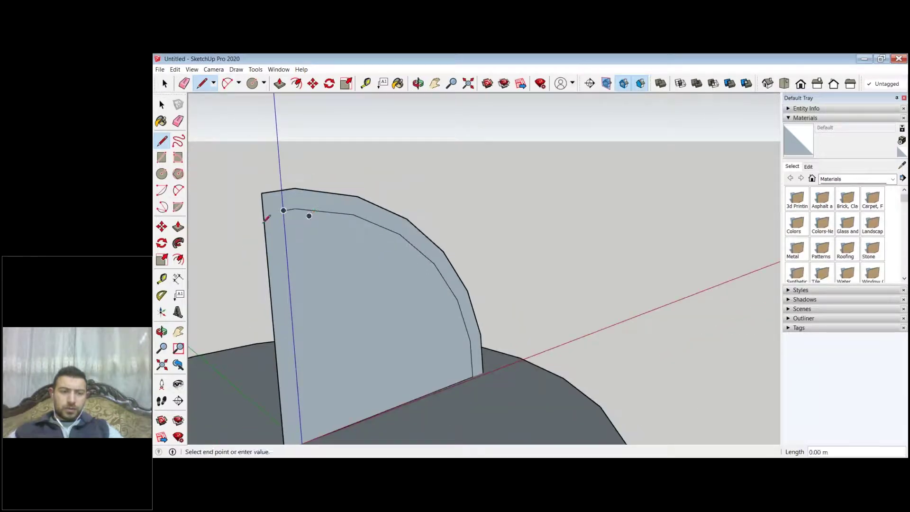
{"action": "key", "text": "Escape"}
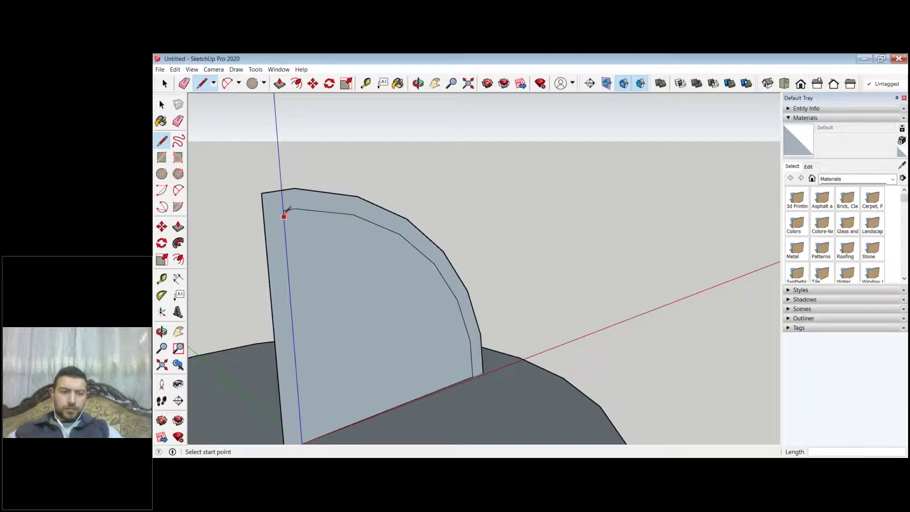
{"action": "scroll", "coordinate": [556, 219], "scroll_direction": "down", "scroll_amount": 3}
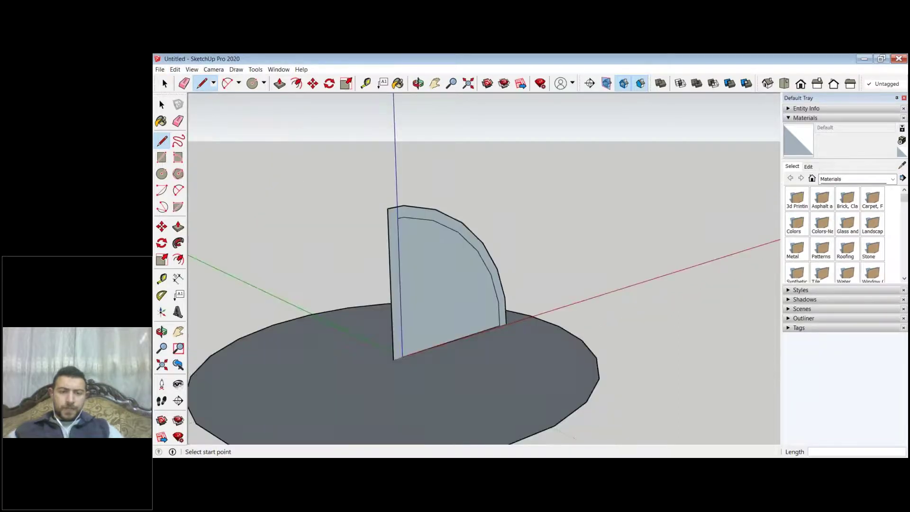
Step: Draw a closing line from the inner corner on the axis to the wall's outer edge
{"action": "scroll", "coordinate": [401, 218], "scroll_direction": "up", "scroll_amount": 5}
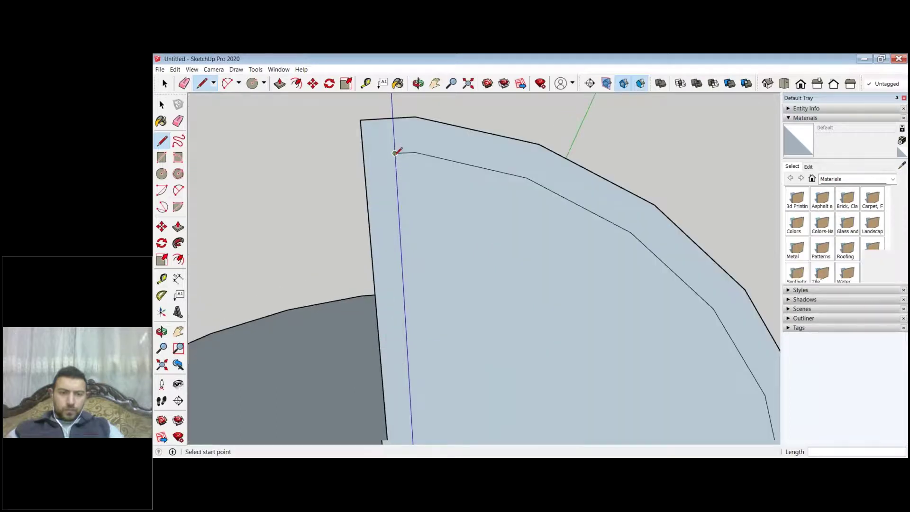
{"action": "scroll", "coordinate": [396, 151], "scroll_direction": "up", "scroll_amount": 3}
{"action": "left_click", "coordinate": [399, 148]}
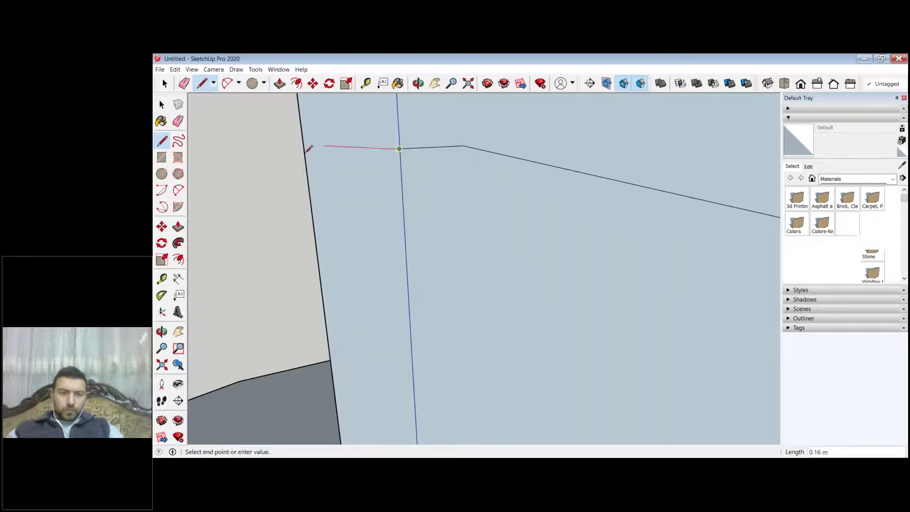
{"action": "left_click", "coordinate": [303, 144]}
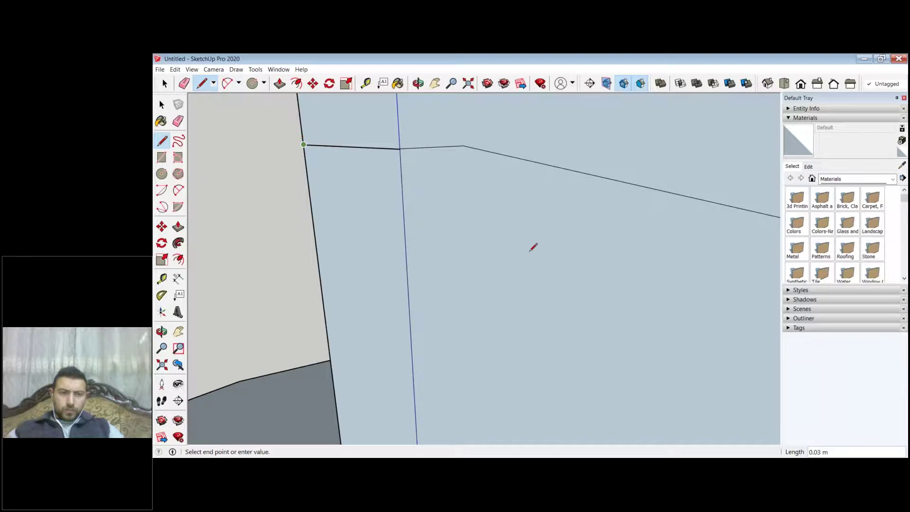
{"action": "scroll", "coordinate": [532, 252], "scroll_direction": "down", "scroll_amount": 5}
{"action": "key", "text": "Escape"}
Step: Erase the band's vertical edge, undo it, and draw a short line at the inner corner
{"action": "key", "text": "e"}
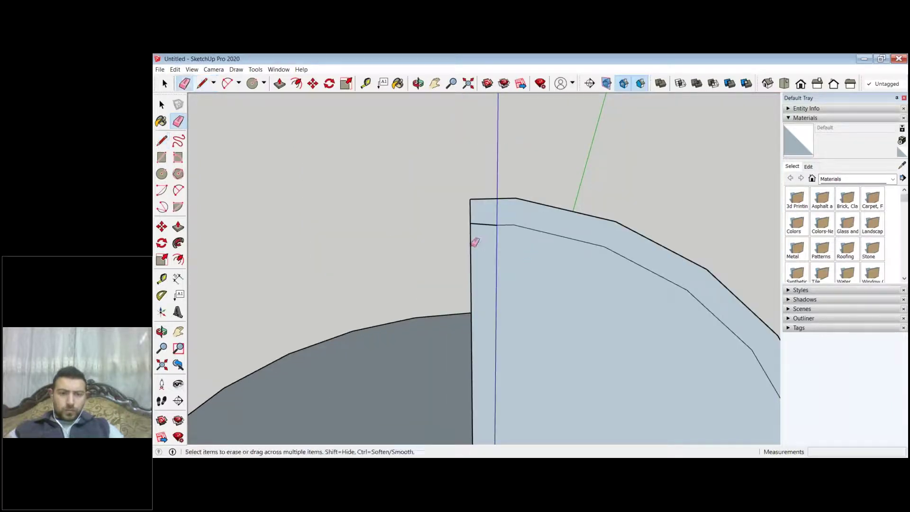
{"action": "left_click", "coordinate": [475, 242]}
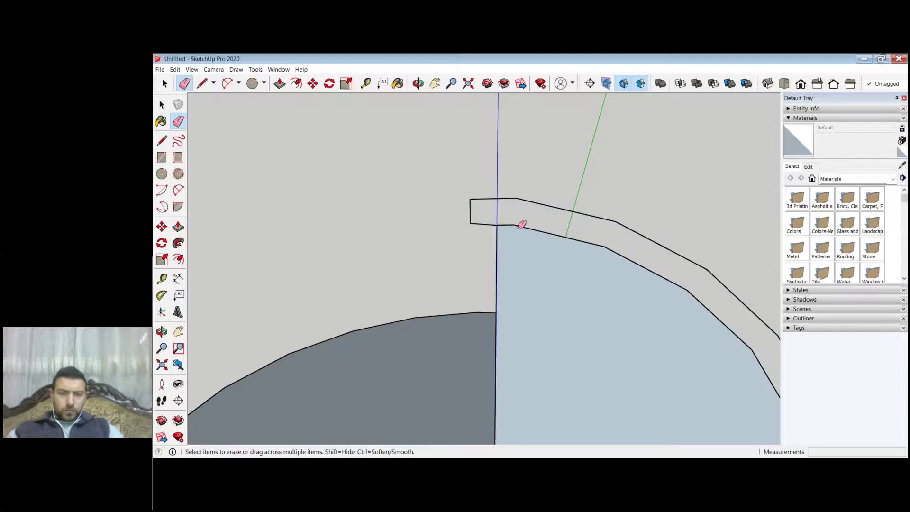
{"action": "key", "text": "ctrl+z"}
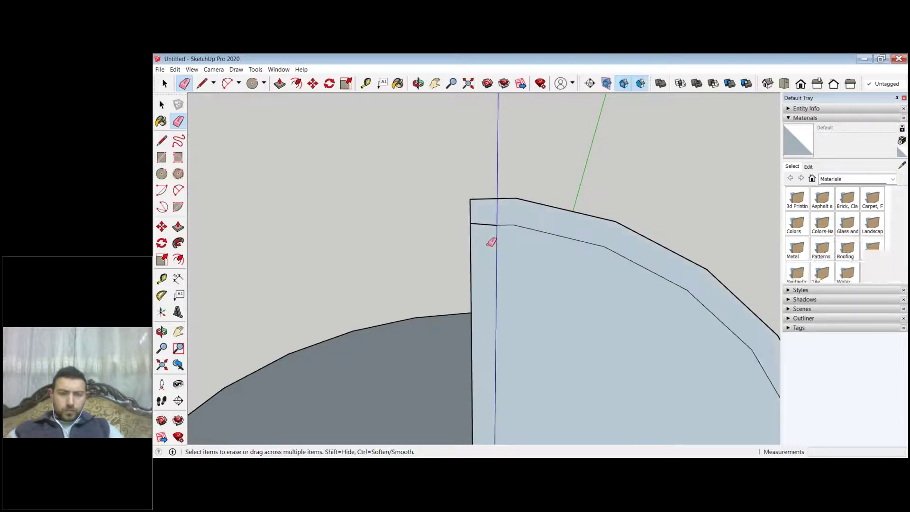
{"action": "key", "text": "l"}
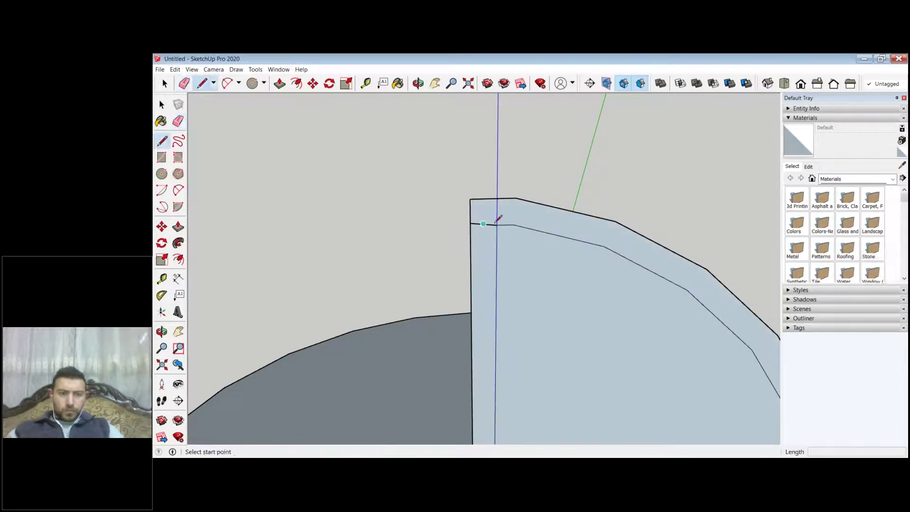
{"action": "left_click", "coordinate": [497, 223]}
{"action": "left_click", "coordinate": [513, 225]}
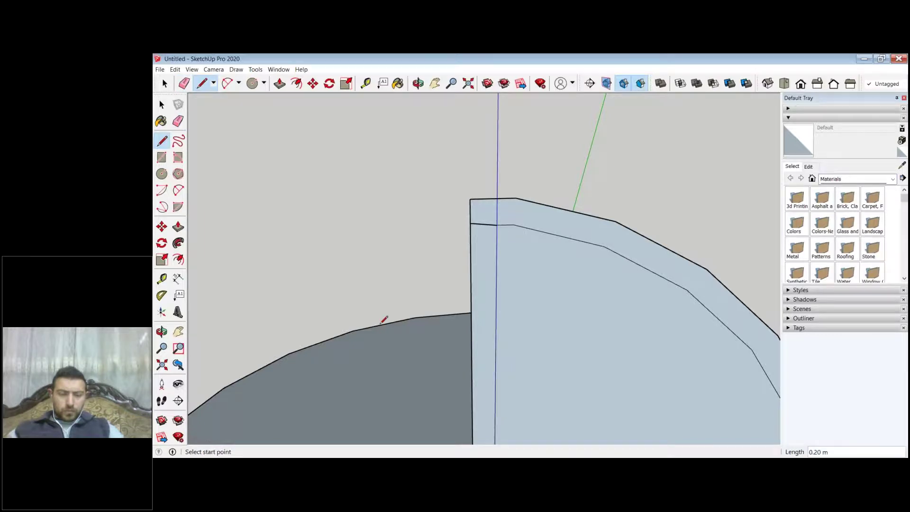
{"action": "scroll", "coordinate": [390, 241], "scroll_direction": "down", "scroll_amount": 3}
{"action": "scroll", "coordinate": [548, 287], "scroll_direction": "down", "scroll_amount": 3}
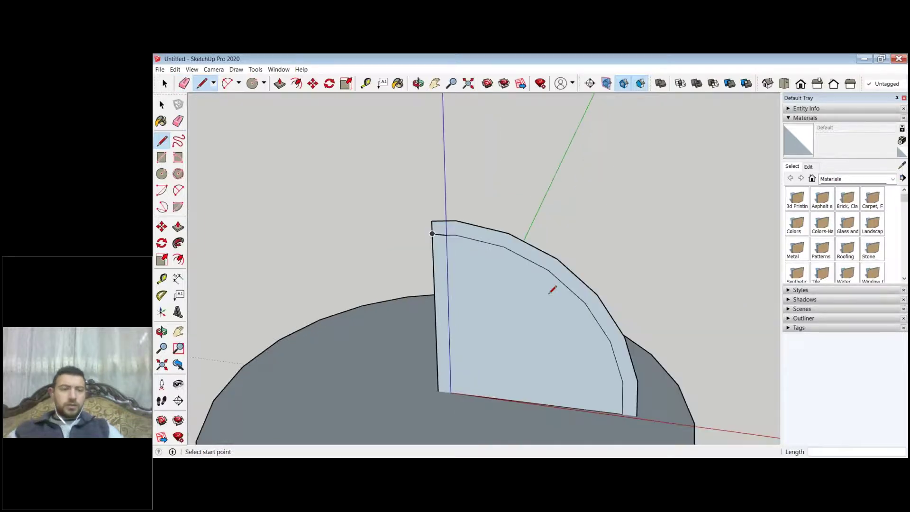
Step: Select the curved quarter-circle wall and delete it
{"action": "key", "text": "space"}
{"action": "left_click", "coordinate": [540, 293]}
{"action": "key", "text": "Delete"}
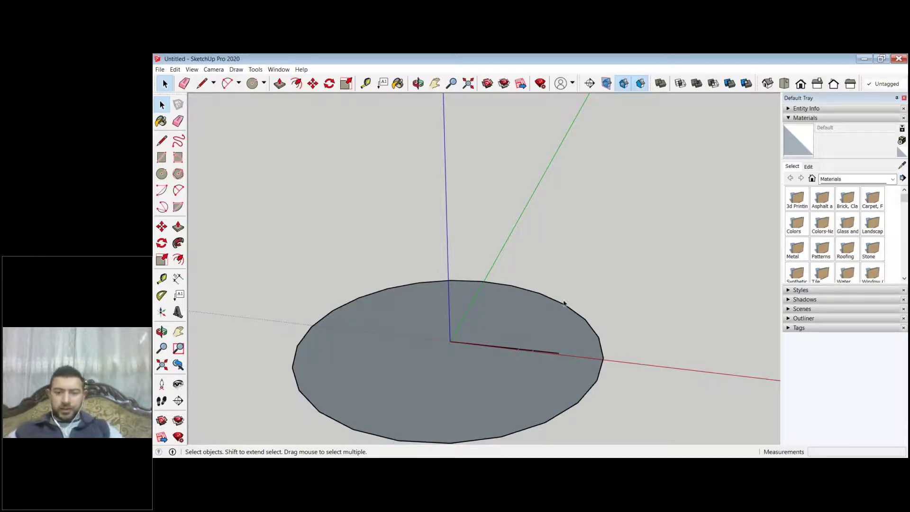
Step: Delete the leftover short line along the red axis, keeping the ground disc
{"action": "double_click", "coordinate": [527, 312]}
{"action": "key", "text": "Delete"}
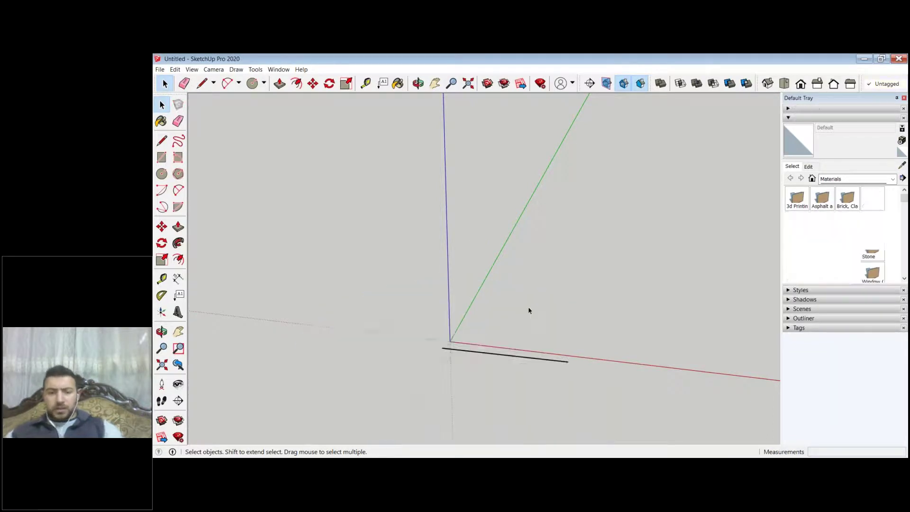
{"action": "key", "text": "ctrl+z"}
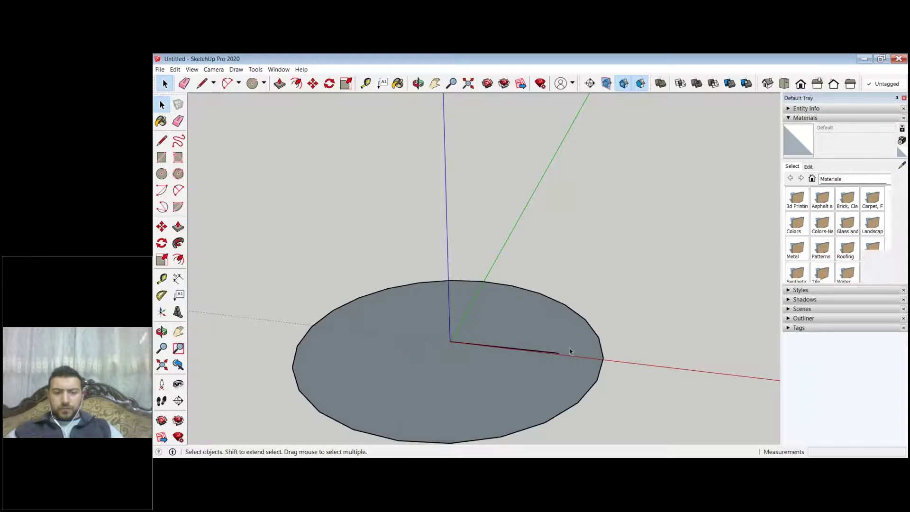
{"action": "left_click", "coordinate": [551, 353]}
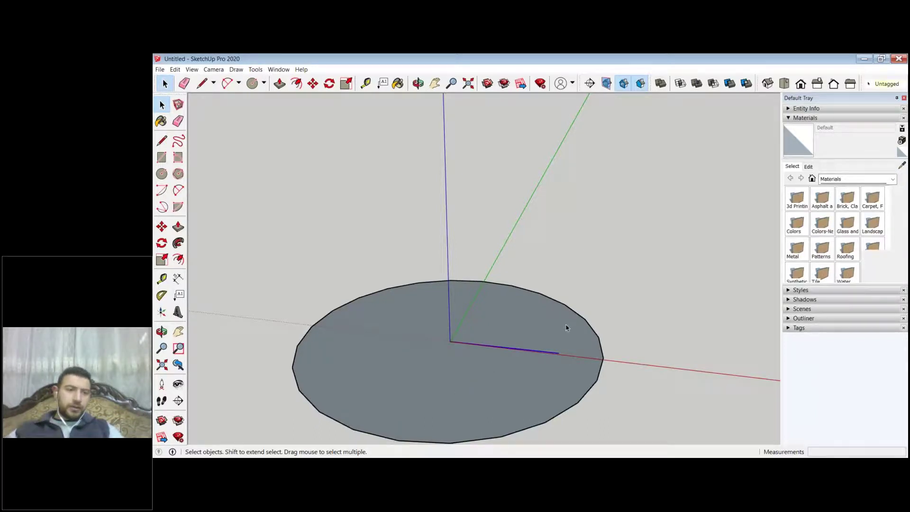
{"action": "key", "text": "Delete"}
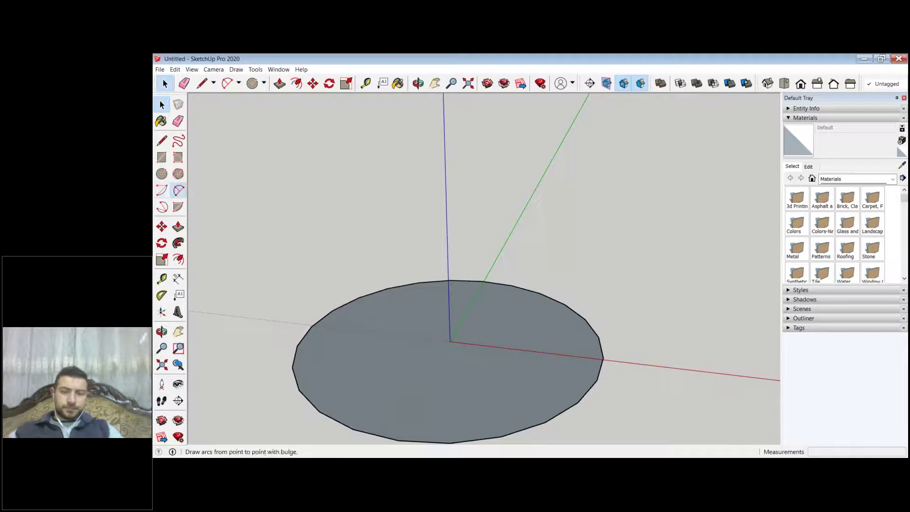
Step: Draw a triangle from the disc centre up the blue axis, down to the disc edge, and back
{"action": "left_click", "coordinate": [178, 190]}
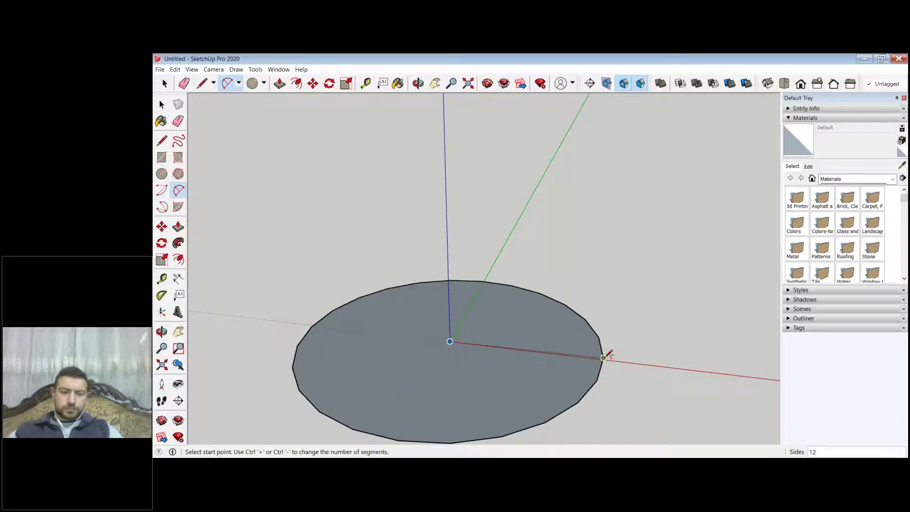
{"action": "left_click", "coordinate": [603, 358]}
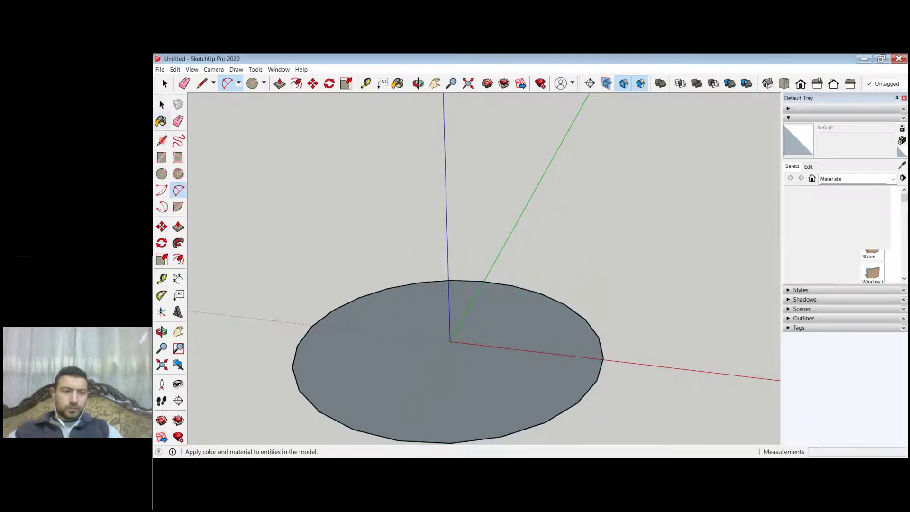
{"action": "left_click", "coordinate": [162, 140]}
{"action": "left_click", "coordinate": [450, 341]}
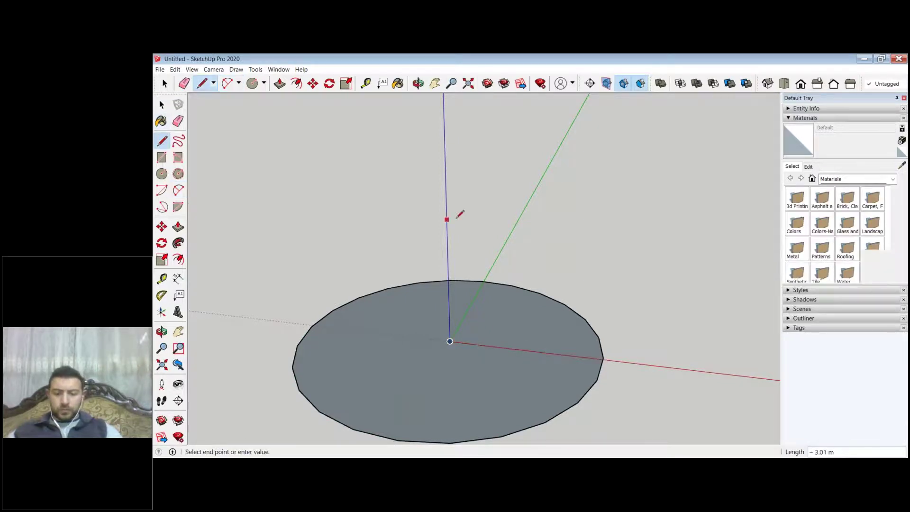
{"action": "key", "text": "Up"}
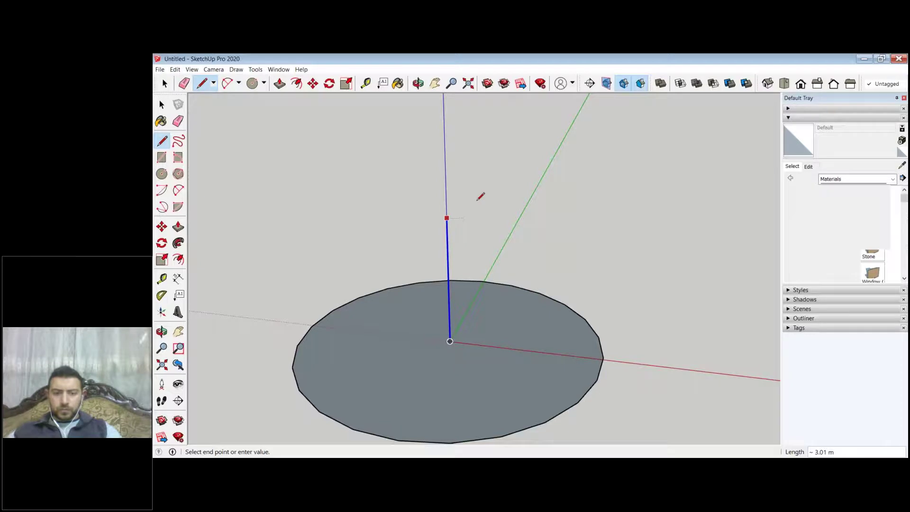
{"action": "left_click", "coordinate": [446, 190]}
{"action": "left_click", "coordinate": [603, 358]}
{"action": "left_click", "coordinate": [454, 339]}
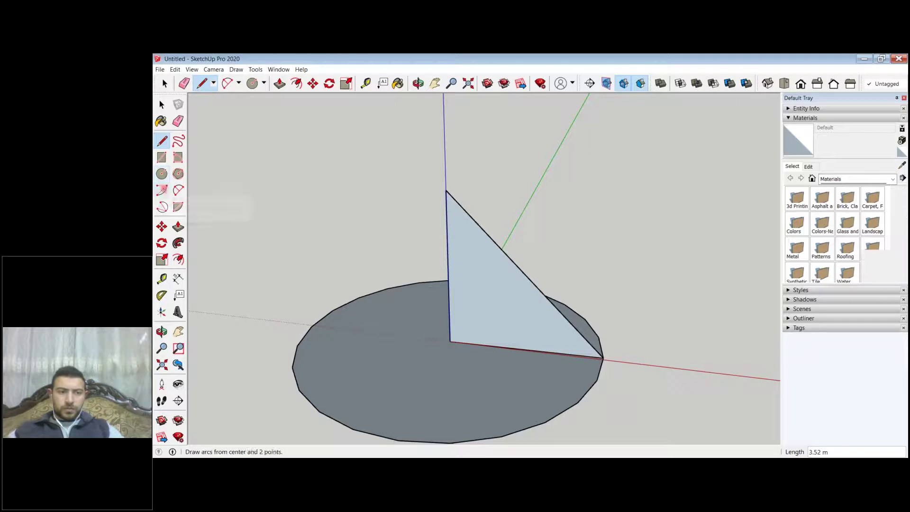
Step: Draw a 2 Point Arc across the disc between opposite edges, bulging through the triangle's top
{"action": "left_click", "coordinate": [161, 190]}
{"action": "left_click", "coordinate": [178, 190]}
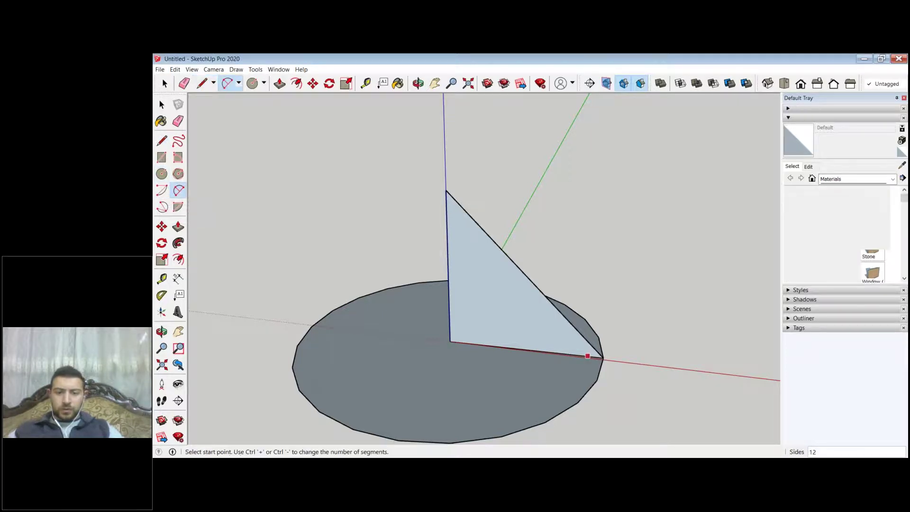
{"action": "left_click", "coordinate": [602, 358]}
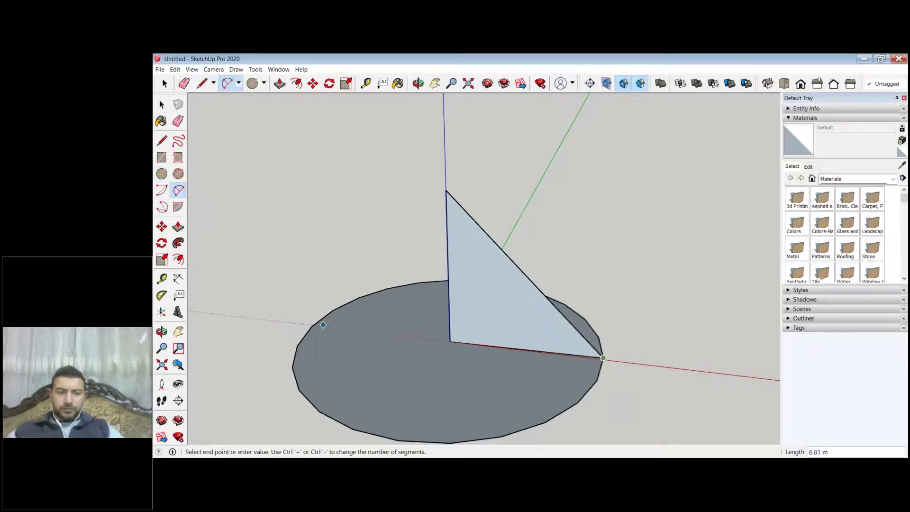
{"action": "left_click", "coordinate": [311, 326]}
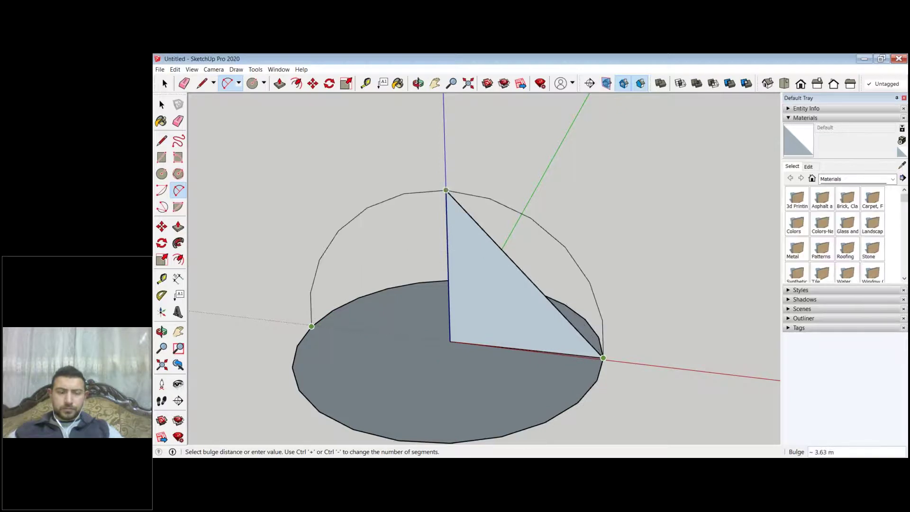
{"action": "left_click", "coordinate": [446, 190]}
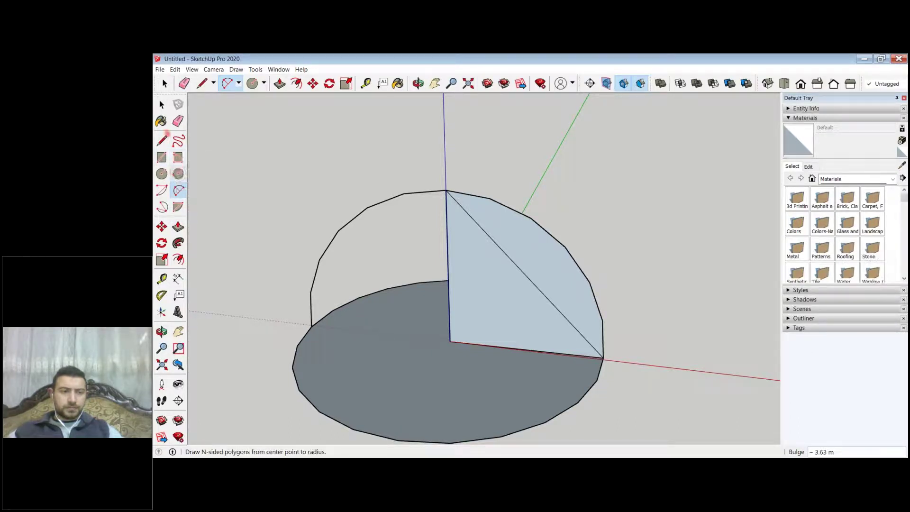
Step: Erase the triangle's edges, leaving only the arc
{"action": "left_click", "coordinate": [178, 121]}
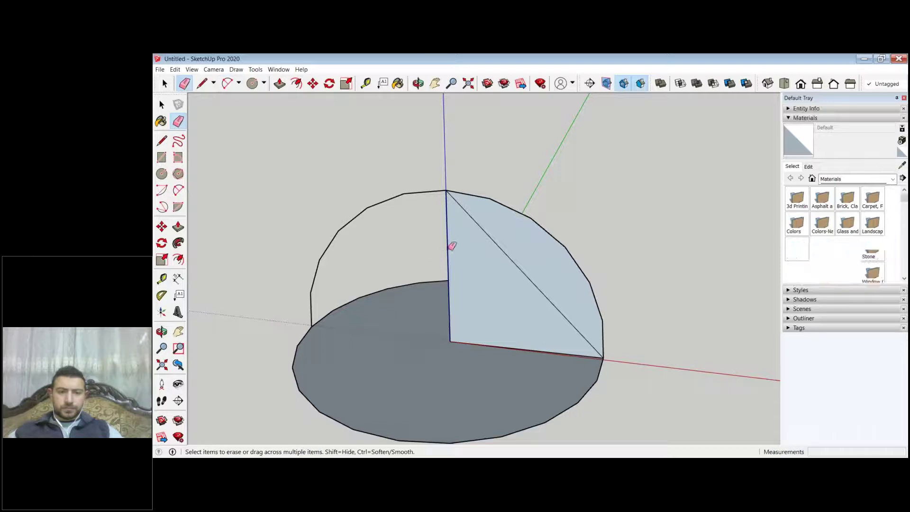
{"action": "left_click", "coordinate": [476, 227]}
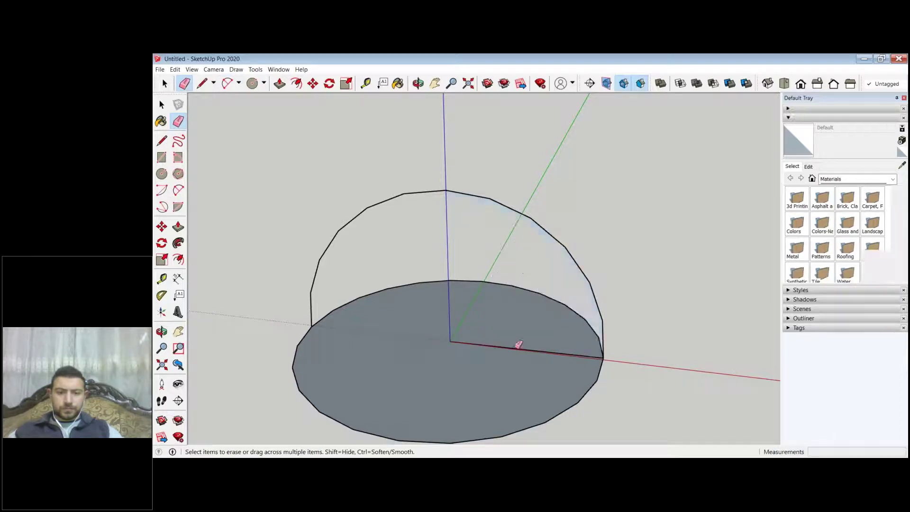
{"action": "left_click", "coordinate": [515, 347]}
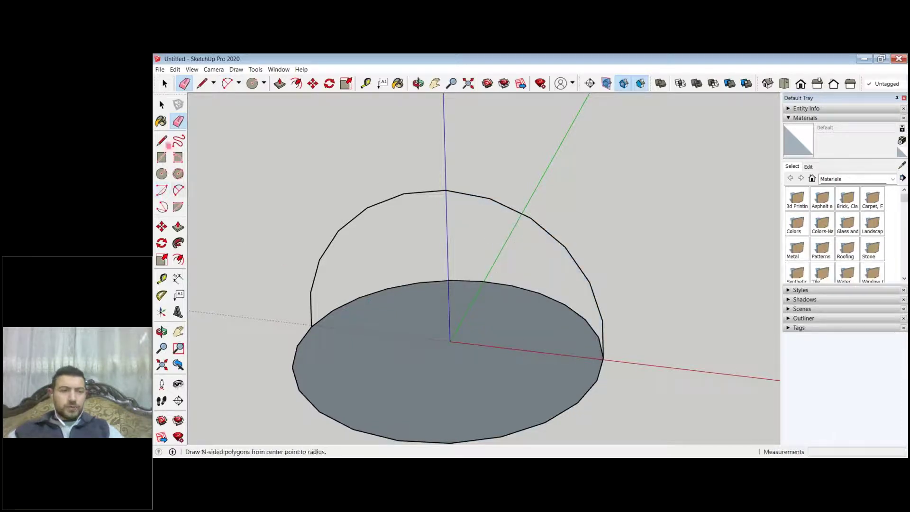
{"action": "left_click", "coordinate": [162, 141]}
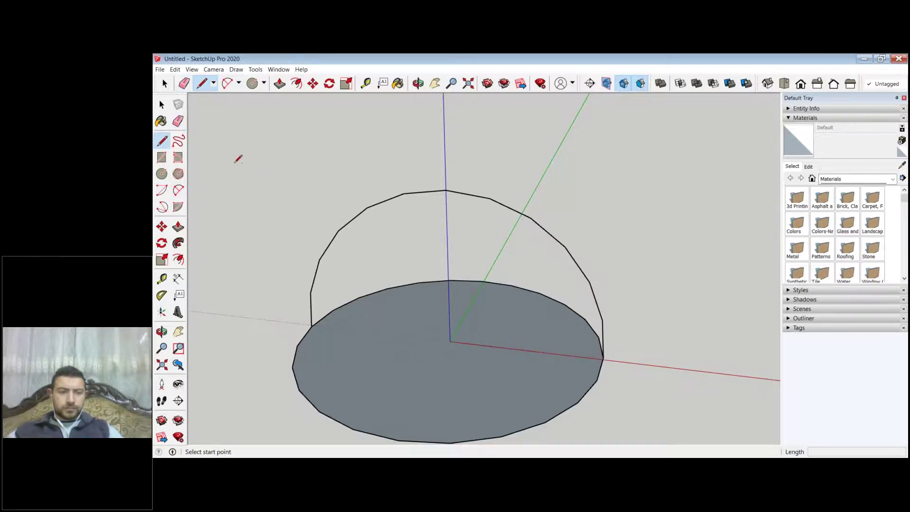
Step: Offset the arc slightly inward and draw lines from the disc edge to the centre and up to the arc top
{"action": "left_click", "coordinate": [179, 260]}
{"action": "left_click", "coordinate": [371, 207]}
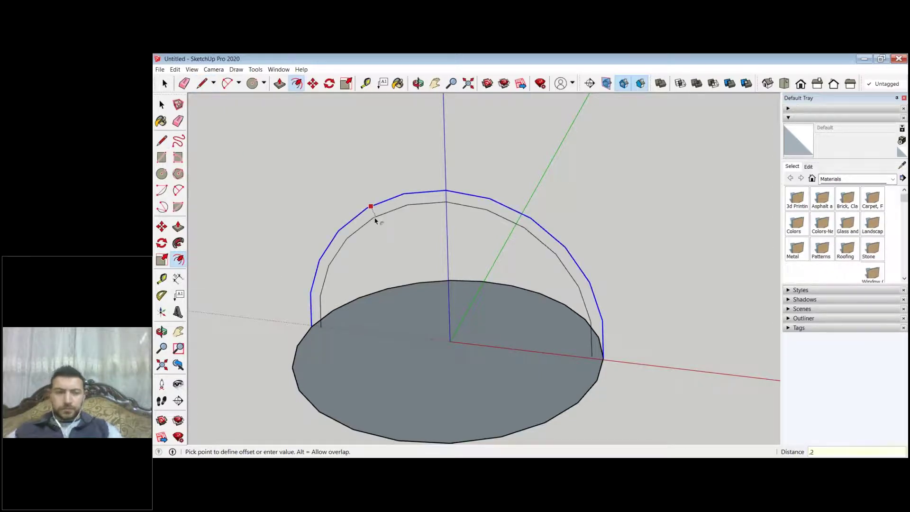
{"action": "left_click", "coordinate": [376, 219]}
{"action": "left_click", "coordinate": [162, 140]}
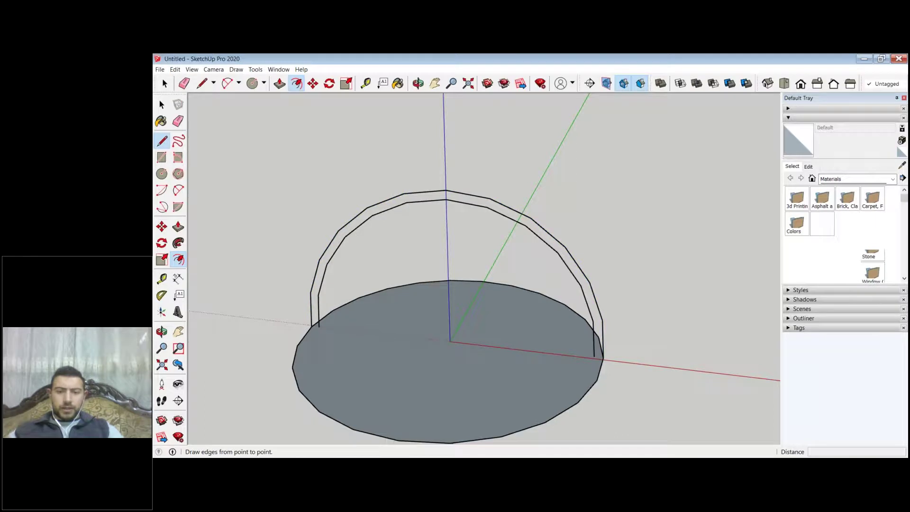
{"action": "left_click", "coordinate": [602, 358]}
{"action": "left_click", "coordinate": [450, 341]}
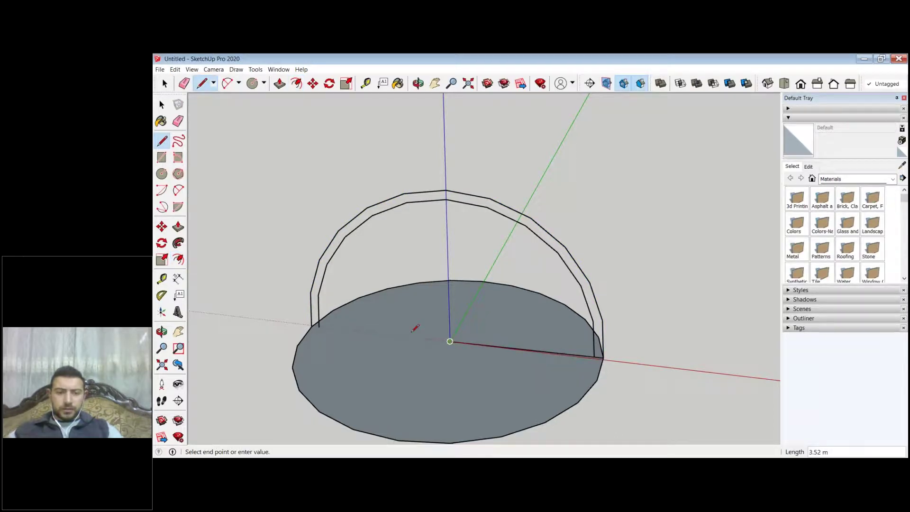
{"action": "left_click", "coordinate": [445, 190]}
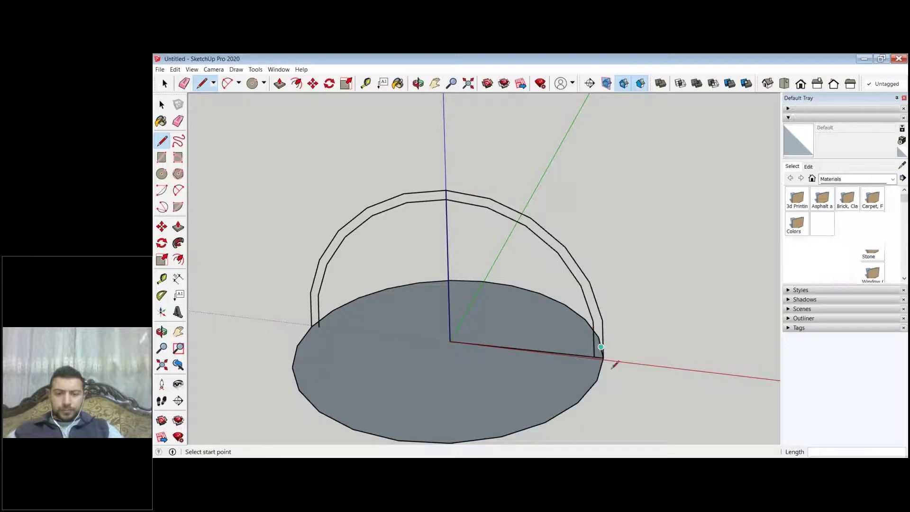
Step: Close the gap between the two arc ends at the right base
{"action": "scroll", "coordinate": [612, 367], "scroll_direction": "up", "scroll_amount": 6}
{"action": "middle_click_drag", "start_coordinate": [612, 367], "coordinate": [534, 372]}
{"action": "scroll", "coordinate": [530, 372], "scroll_direction": "up", "scroll_amount": 2}
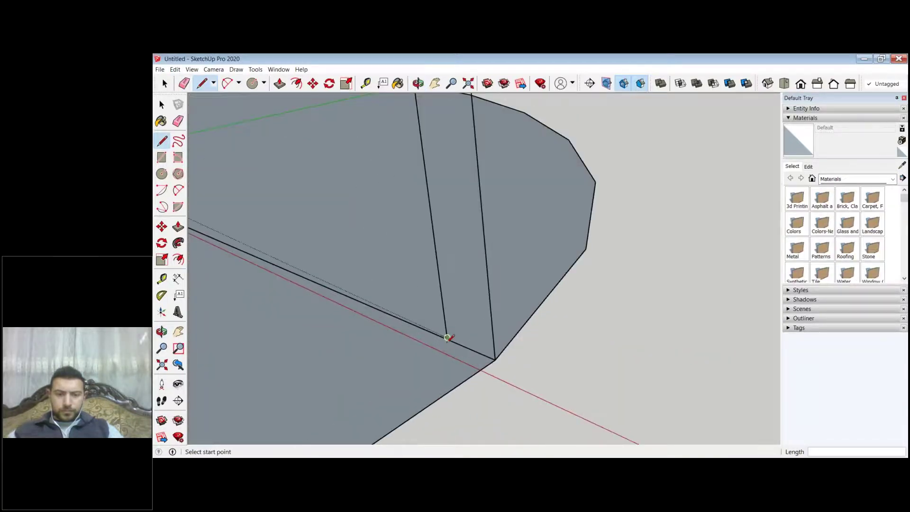
{"action": "left_click", "coordinate": [447, 338]}
{"action": "left_click", "coordinate": [447, 339]}
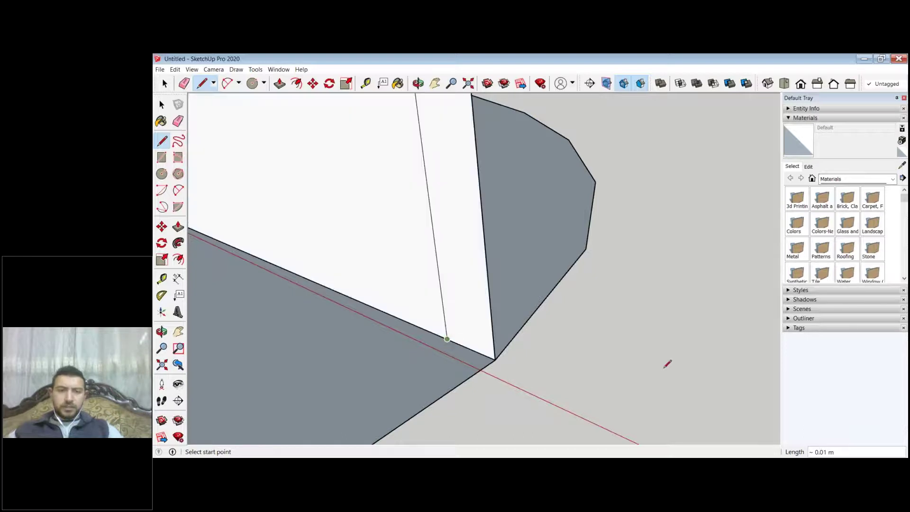
{"action": "scroll", "coordinate": [665, 369], "scroll_direction": "down", "scroll_amount": 3}
{"action": "scroll", "coordinate": [499, 319], "scroll_direction": "down", "scroll_amount": 4}
{"action": "middle_click_drag", "start_coordinate": [512, 326], "coordinate": [627, 303]}
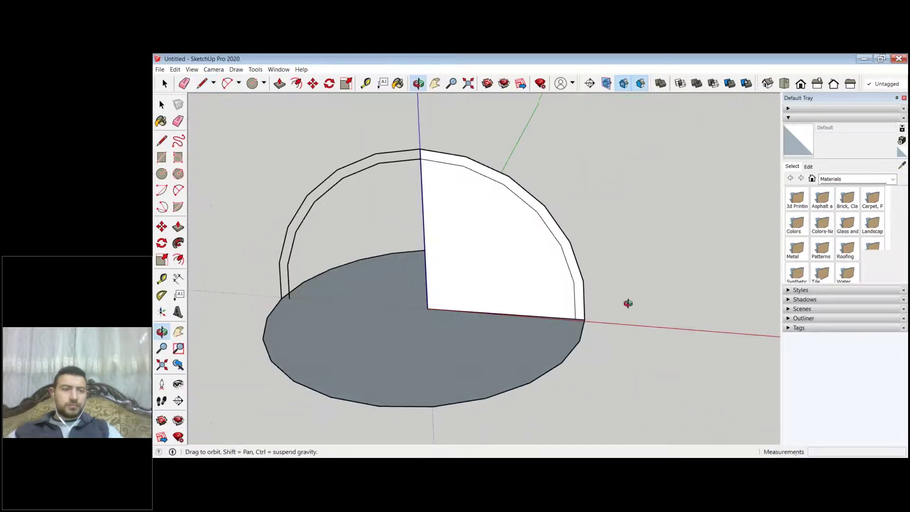
Step: Delete both arcs' left halves and the quarter fill face, then select the bottom edge
{"action": "left_click", "coordinate": [162, 104]}
{"action": "left_click_drag", "start_coordinate": [365, 142], "coordinate": [324, 222]}
{"action": "key", "text": "Delete"}
{"action": "left_click", "coordinate": [439, 185]}
{"action": "key", "text": "Delete"}
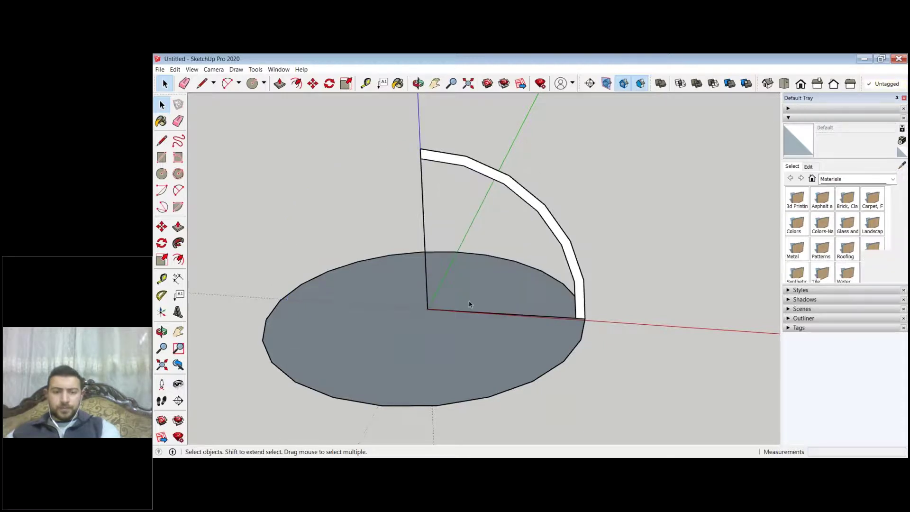
{"action": "left_click", "coordinate": [464, 308]}
Step: Delete the bottom edge and the leftover vertical edge
{"action": "key", "text": "Delete"}
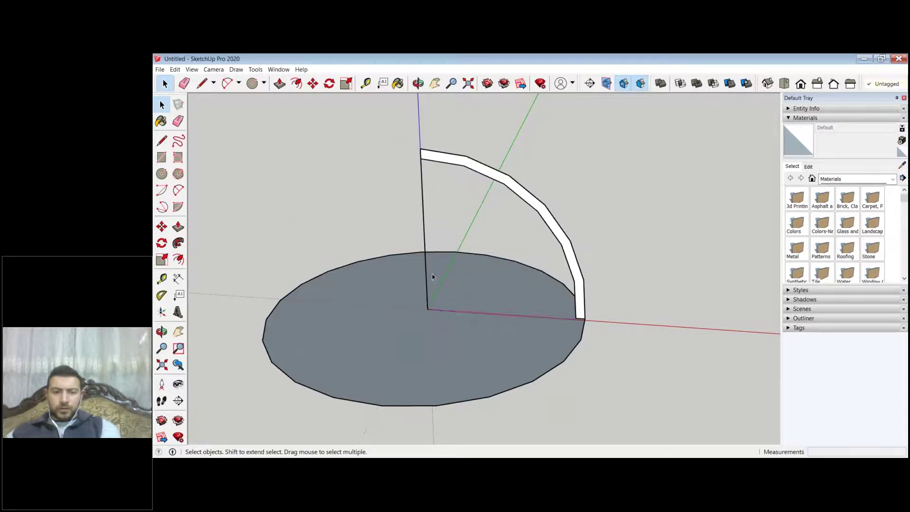
{"action": "left_click", "coordinate": [427, 274]}
{"action": "key", "text": "Delete"}
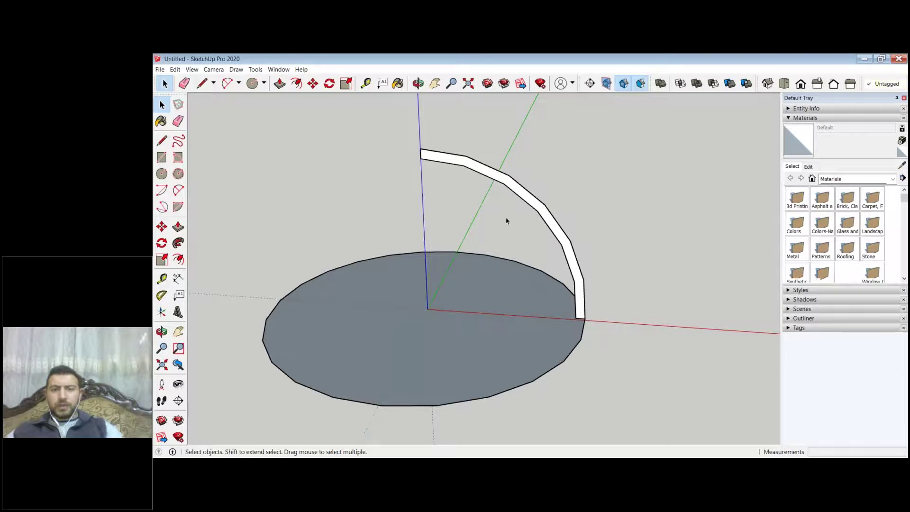
Step: Test-sweep the disc face along the arc with Follow Me into a dome, viewing it from below
{"action": "scroll", "coordinate": [509, 246], "scroll_direction": "down", "scroll_amount": 3}
{"action": "middle_click_drag", "start_coordinate": [512, 254], "coordinate": [482, 258]}
{"action": "scroll", "coordinate": [481, 258], "scroll_direction": "up", "scroll_amount": 4}
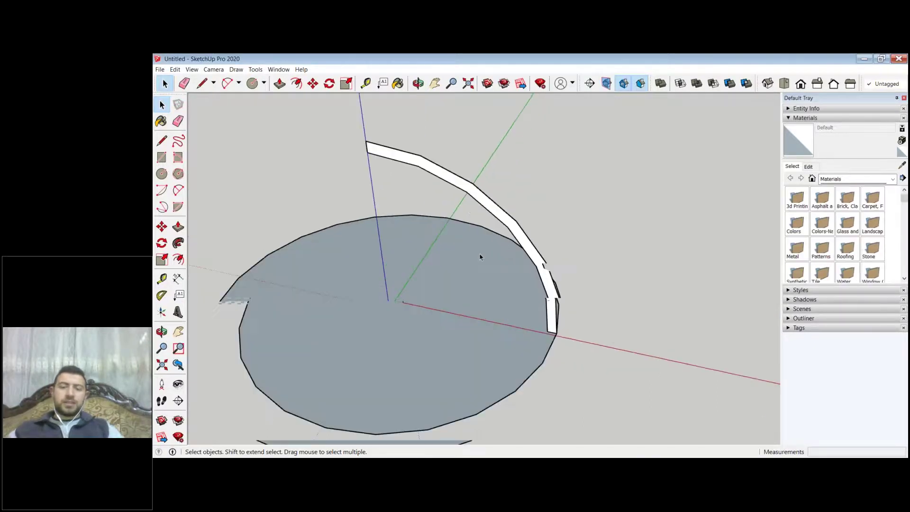
{"action": "scroll", "coordinate": [570, 246], "scroll_direction": "down", "scroll_amount": 2}
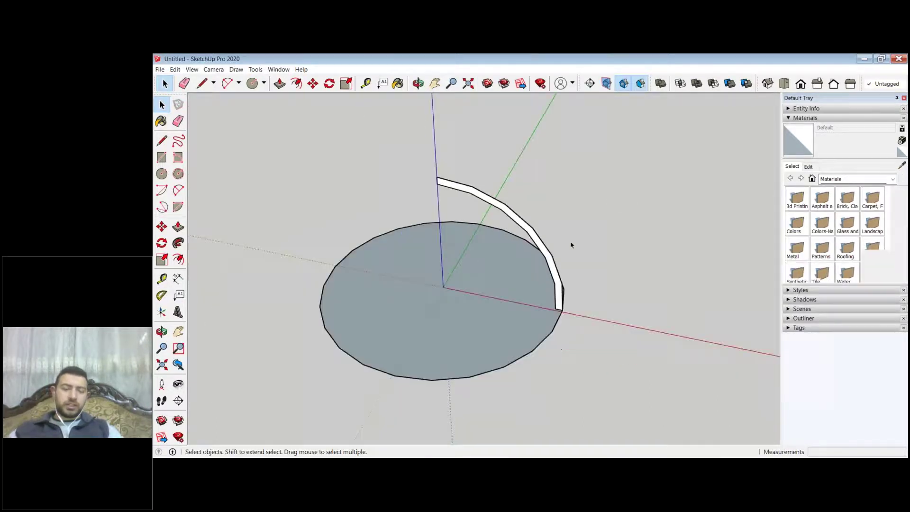
{"action": "scroll", "coordinate": [445, 314], "scroll_direction": "down", "scroll_amount": 1}
{"action": "scroll", "coordinate": [445, 314], "scroll_direction": "up", "scroll_amount": 3}
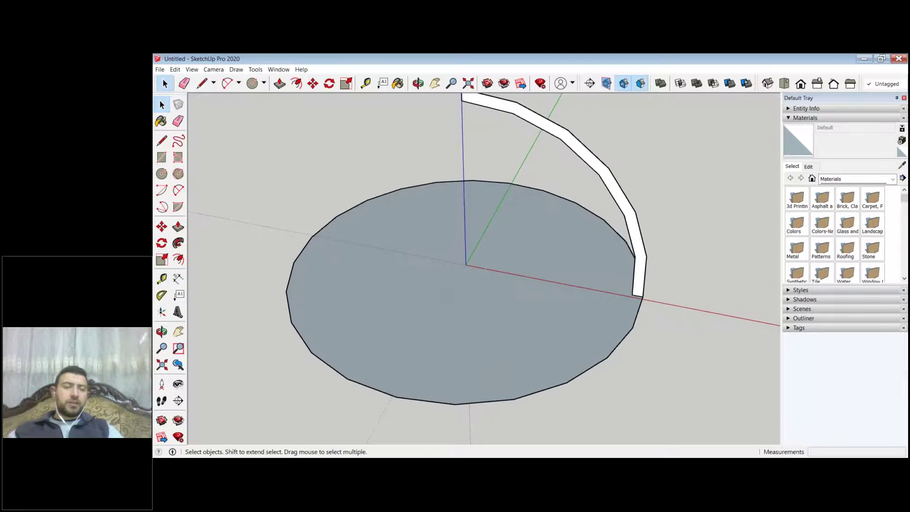
{"action": "left_click", "coordinate": [402, 243]}
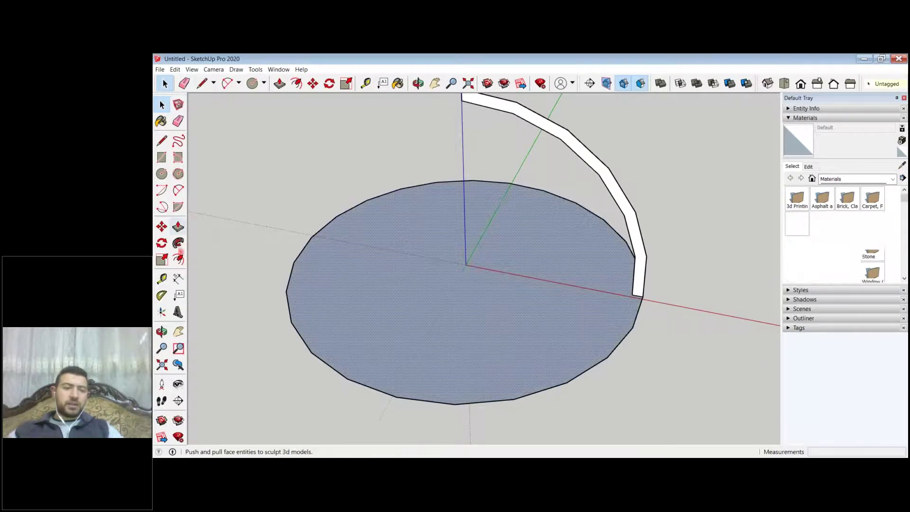
{"action": "left_click", "coordinate": [178, 243]}
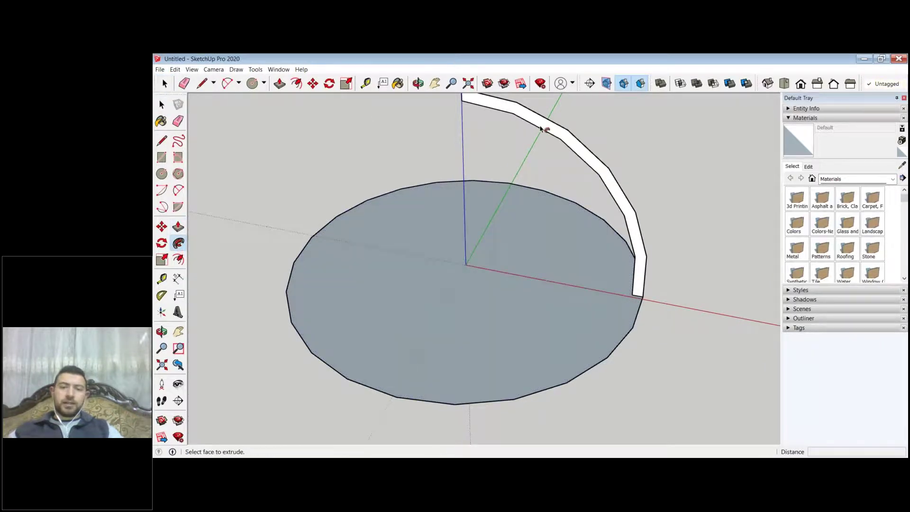
{"action": "left_click", "coordinate": [543, 129]}
{"action": "key", "text": "o"}
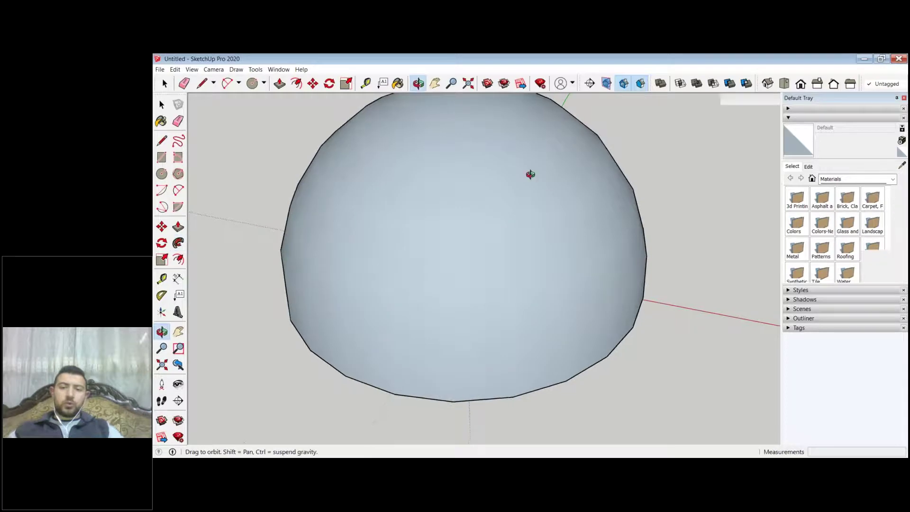
{"action": "left_click_drag", "start_coordinate": [530, 175], "coordinate": [560, 258]}
{"action": "mouse_move", "coordinate": [559, 257]}
{"action": "middle_mouse_down"}
{"action": "mouse_move", "coordinate": [555, 199]}
{"action": "mouse_move", "coordinate": [564, 262]}
{"action": "middle_mouse_up"}
Step: Undo the dome sweep and orbit to an oblique view of the arc profile
{"action": "key", "text": "ctrl+z"}
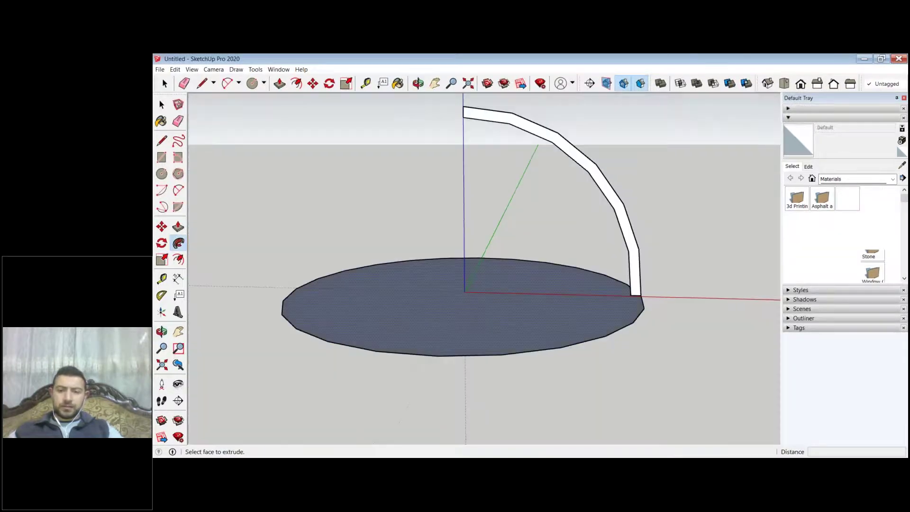
{"action": "middle_click_drag", "start_coordinate": [599, 196], "coordinate": [561, 184]}
{"action": "middle_click_drag", "start_coordinate": [564, 275], "coordinate": [427, 356]}
{"action": "middle_click_drag", "start_coordinate": [571, 313], "coordinate": [579, 244]}
Step: Align the drawing axes to the disc face
{"action": "right_click", "coordinate": [579, 244]}
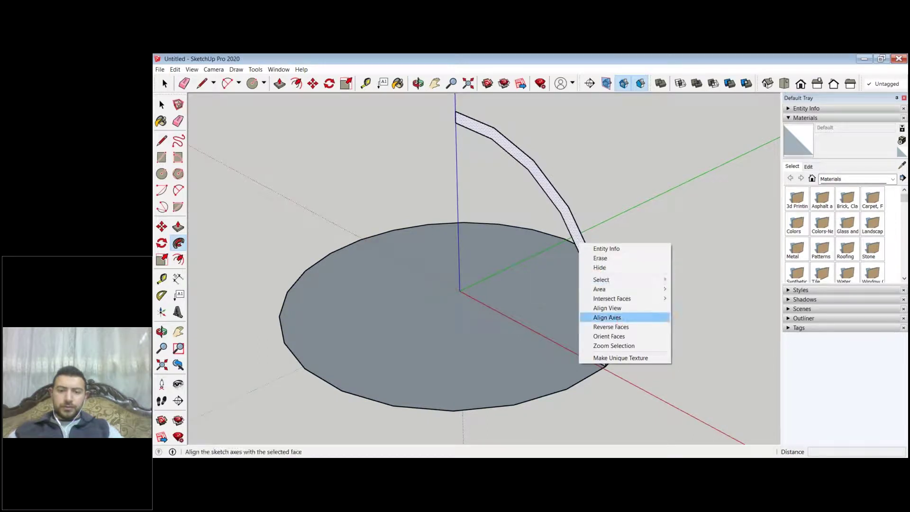
{"action": "left_click", "coordinate": [607, 317]}
{"action": "key", "text": "space"}
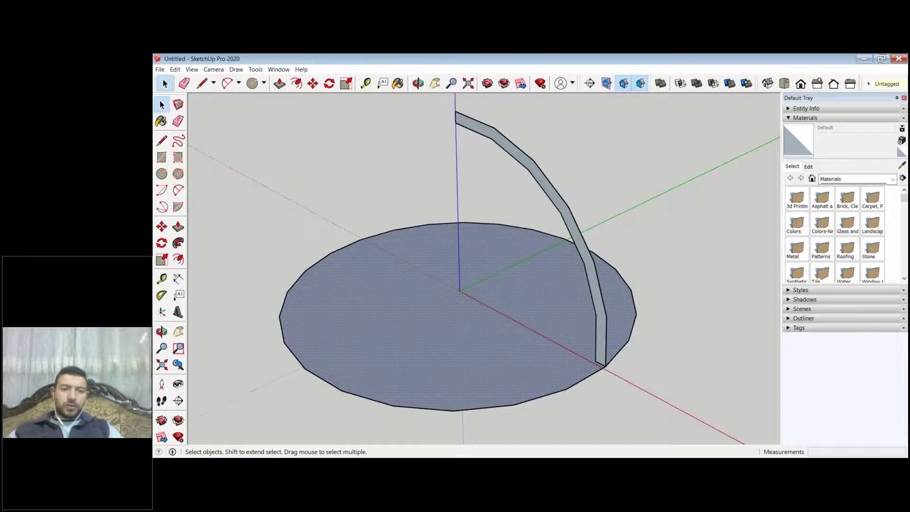
Step: Sweep the arc profile around the disc with Follow Me and inspect the dome's underside
{"action": "left_click", "coordinate": [178, 242]}
{"action": "left_click", "coordinate": [577, 236]}
{"action": "middle_click_drag", "start_coordinate": [540, 242], "coordinate": [541, 242]}
{"action": "left_click_drag", "start_coordinate": [545, 227], "coordinate": [543, 48]}
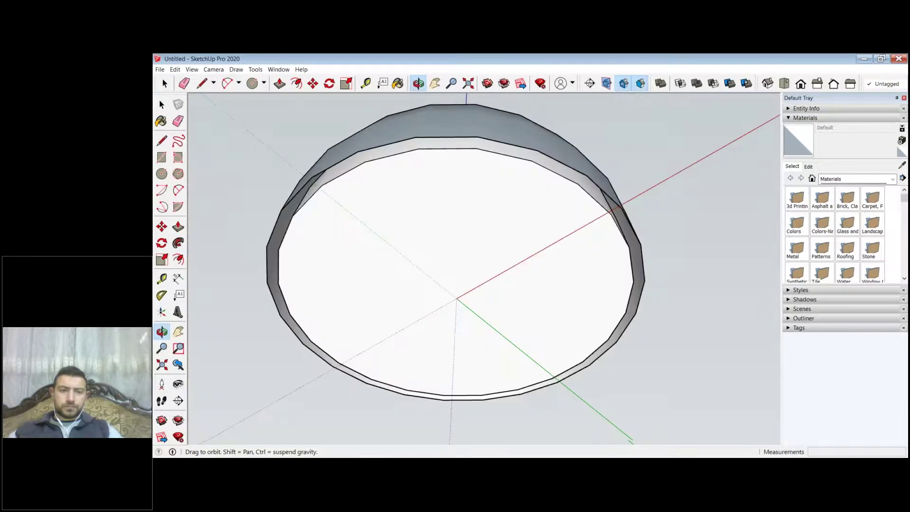
{"action": "middle_click_drag", "start_coordinate": [526, 243], "coordinate": [515, 258]}
Step: Draw a short line on the dome's inner rim, then cancel and undo it
{"action": "key", "text": "l"}
{"action": "left_click", "coordinate": [422, 172]}
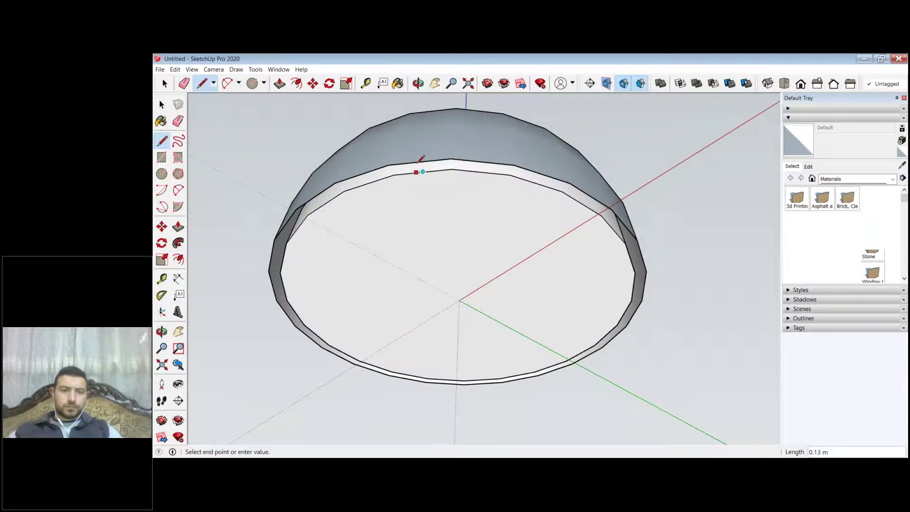
{"action": "left_click", "coordinate": [419, 162]}
{"action": "key", "text": "Escape"}
{"action": "key", "text": "ctrl+z"}
{"action": "middle_click_drag", "start_coordinate": [418, 160], "coordinate": [533, 352]}
Step: Undo the dome sweep and redo to restore the filled arc profile
{"action": "key", "text": "ctrl+z"}
{"action": "key", "text": "ctrl+z"}
{"action": "key", "text": "ctrl+z"}
{"action": "key", "text": "ctrl+z"}
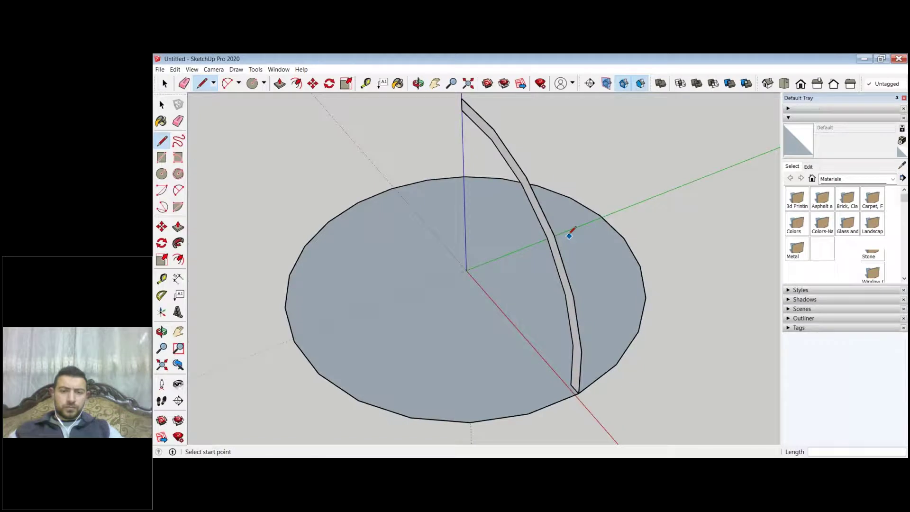
{"action": "key", "text": "ctrl+y"}
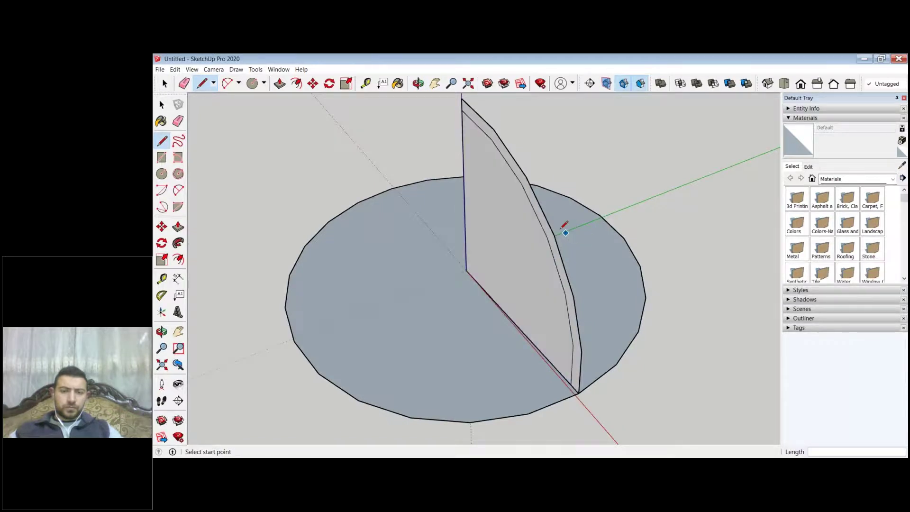
{"action": "middle_click_drag", "start_coordinate": [729, 197], "coordinate": [564, 211]}
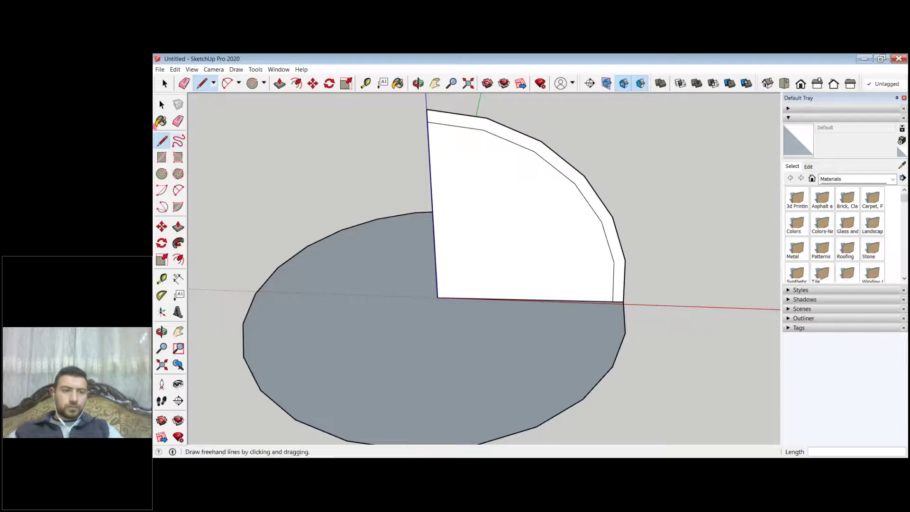
Step: Test-sweep the profile around the disc into a dome, then undo back to the profile
{"action": "left_click", "coordinate": [162, 105]}
{"action": "left_click", "coordinate": [400, 340]}
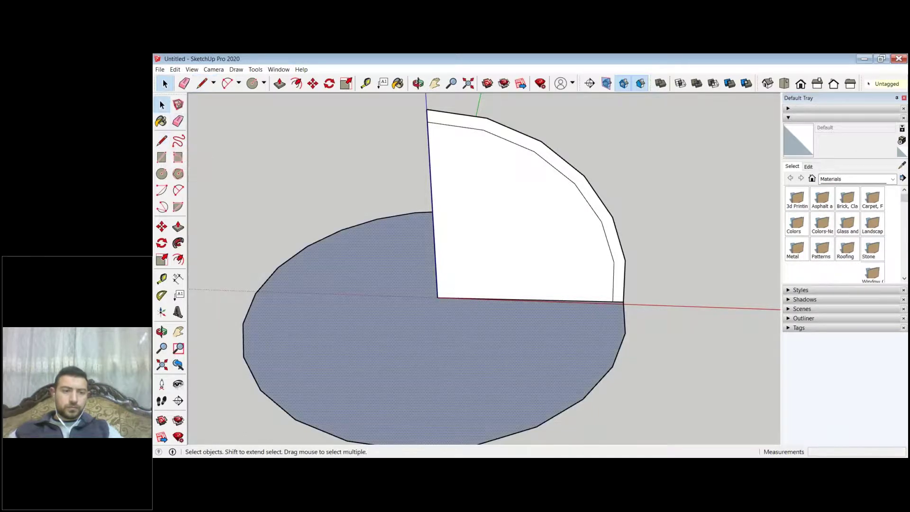
{"action": "left_click", "coordinate": [178, 243]}
{"action": "left_click", "coordinate": [558, 163]}
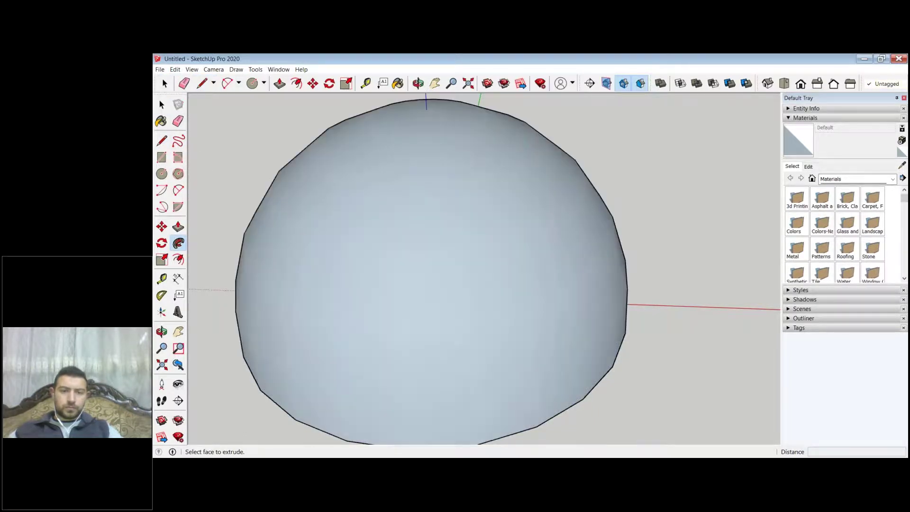
{"action": "middle_click_drag", "start_coordinate": [483, 308], "coordinate": [441, 180]}
{"action": "middle_click_drag", "start_coordinate": [596, 256], "coordinate": [595, 199]}
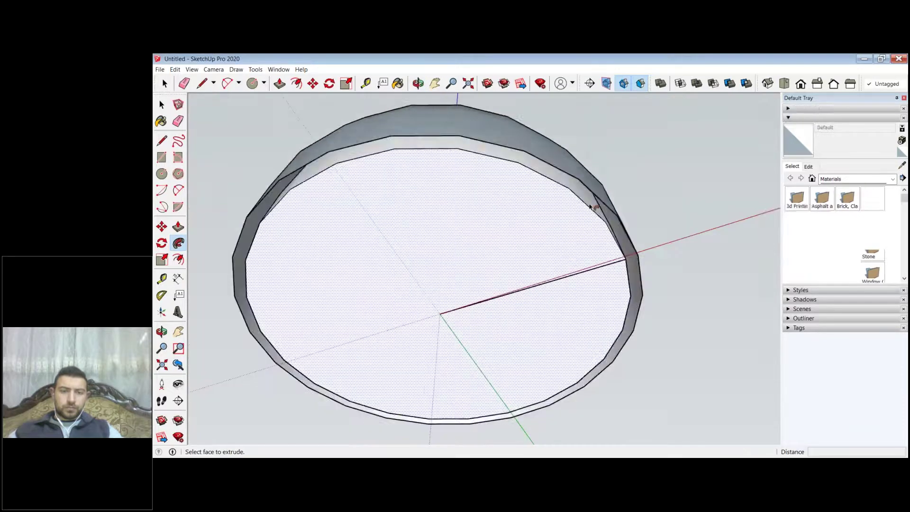
{"action": "key", "text": "ctrl+z"}
{"action": "key", "text": "ctrl+z"}
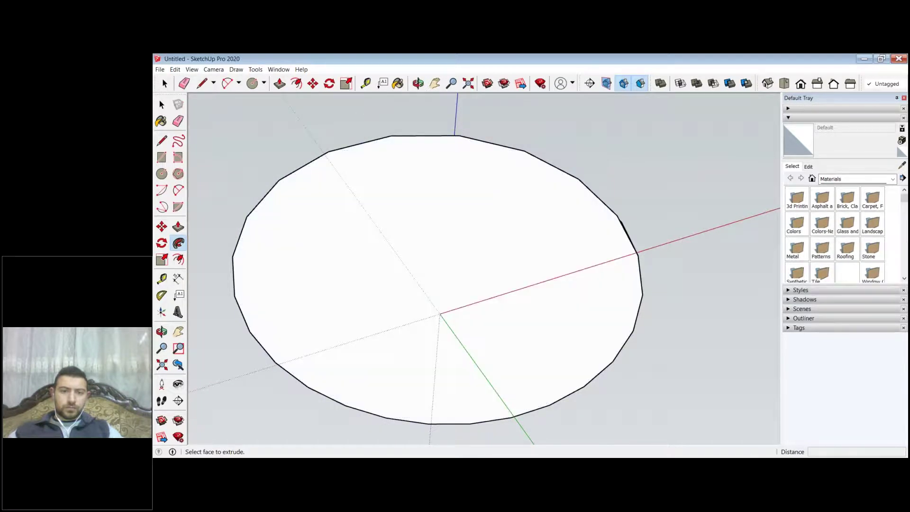
{"action": "middle_click_drag", "start_coordinate": [602, 266], "coordinate": [609, 406]}
{"action": "key", "text": "ctrl+z"}
{"action": "key", "text": "ctrl+z"}
Step: Delete the filled quarter face inside the arc, then select the disc's outline edge
{"action": "scroll", "coordinate": [441, 169], "scroll_direction": "up", "scroll_amount": 2}
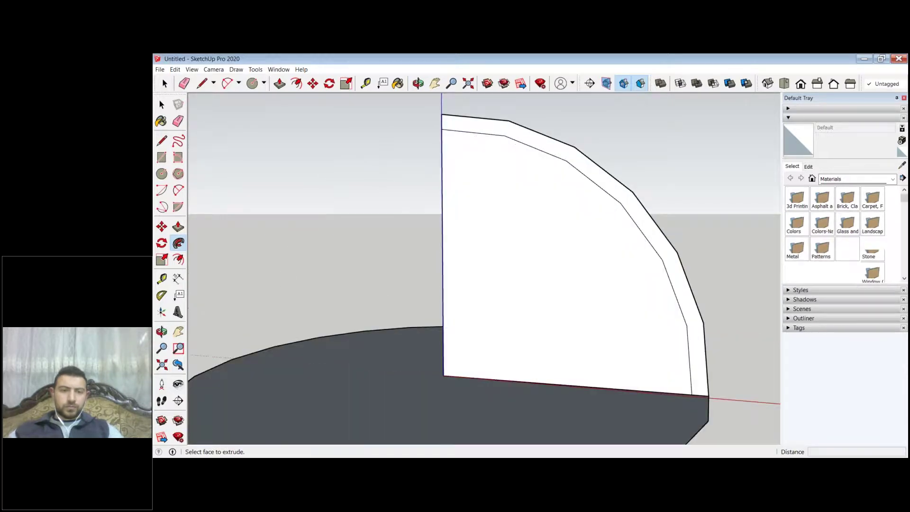
{"action": "left_click", "coordinate": [490, 196]}
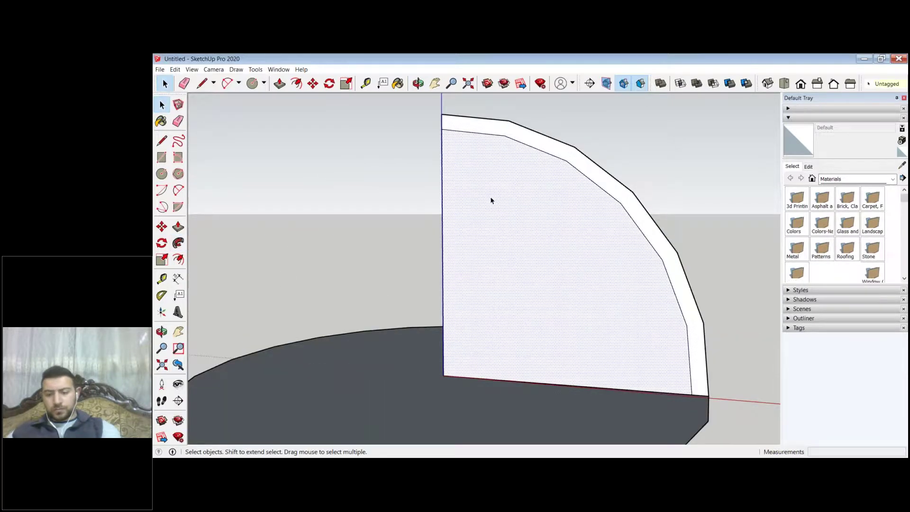
{"action": "key", "text": "Delete"}
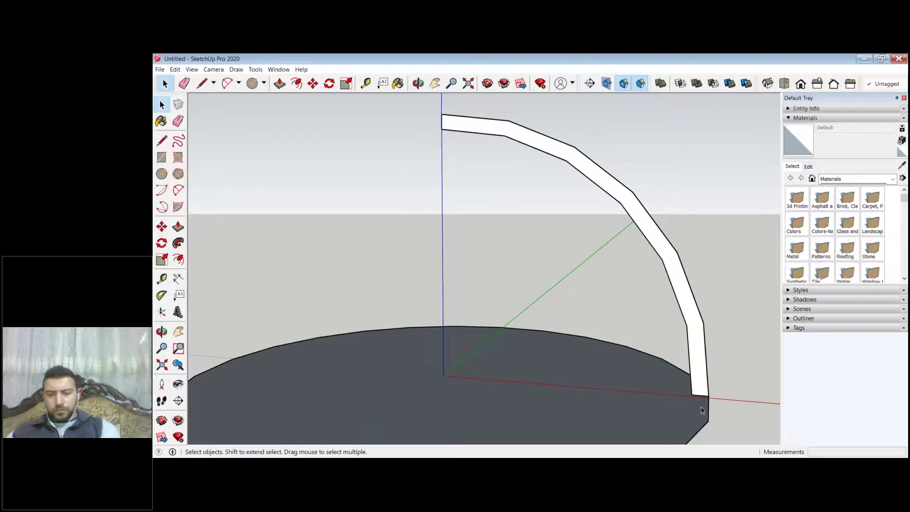
{"action": "scroll", "coordinate": [709, 408], "scroll_direction": "up", "scroll_amount": 2}
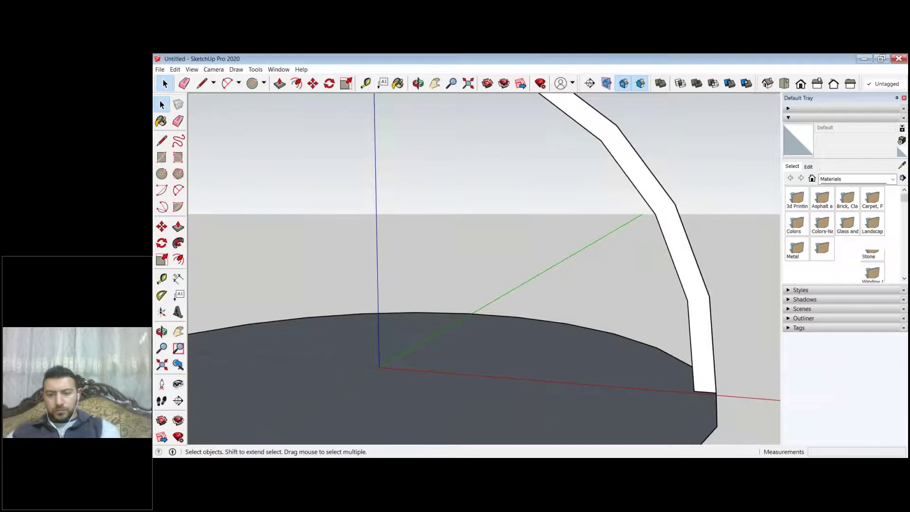
{"action": "left_click", "coordinate": [716, 409]}
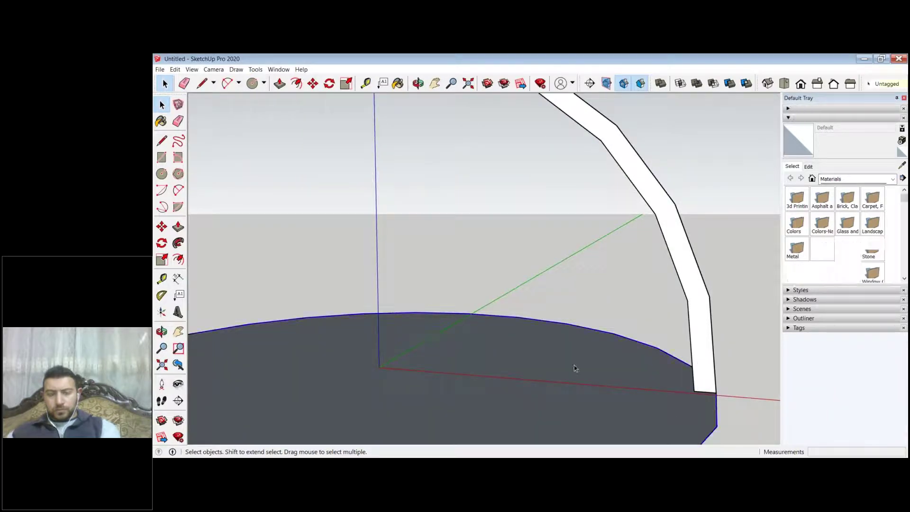
{"action": "scroll", "coordinate": [574, 368], "scroll_direction": "down", "scroll_amount": 3}
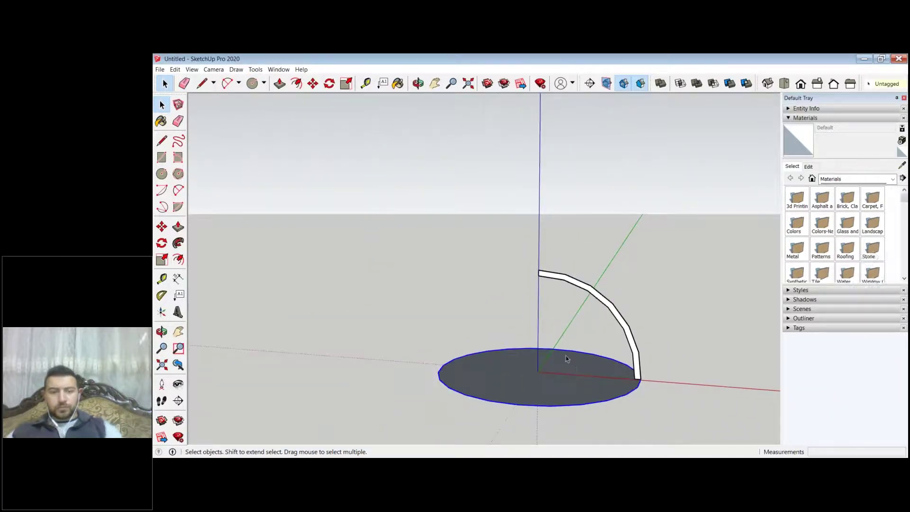
Step: Delete the disc and draw a new circle centred at the origin
{"action": "key", "text": "Delete"}
{"action": "scroll", "coordinate": [537, 373], "scroll_direction": "up", "scroll_amount": 3}
{"action": "key", "text": "c"}
{"action": "left_click", "coordinate": [162, 174]}
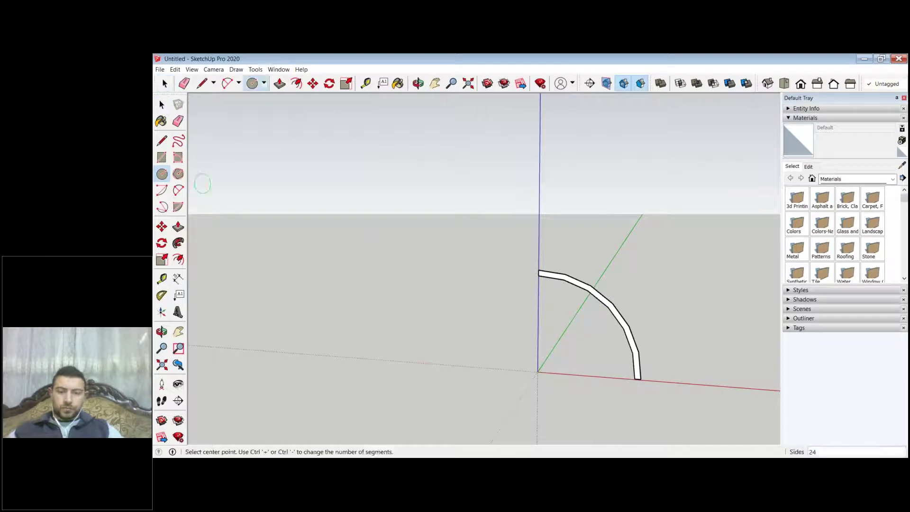
{"action": "left_click", "coordinate": [538, 372]}
{"action": "left_click", "coordinate": [599, 374]}
Step: Sweep the arc profile around the new circle with Follow Me into a dome
{"action": "left_click", "coordinate": [161, 105]}
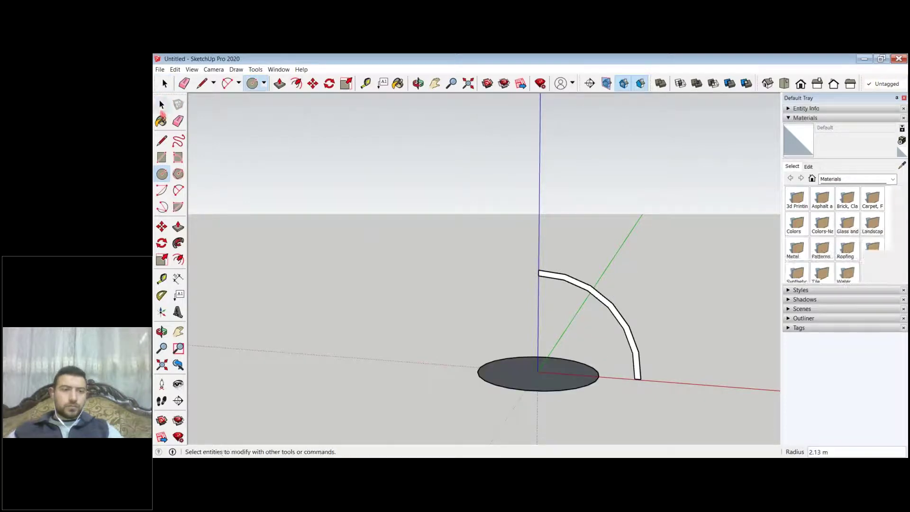
{"action": "left_click", "coordinate": [161, 105]}
{"action": "left_click", "coordinate": [520, 375]}
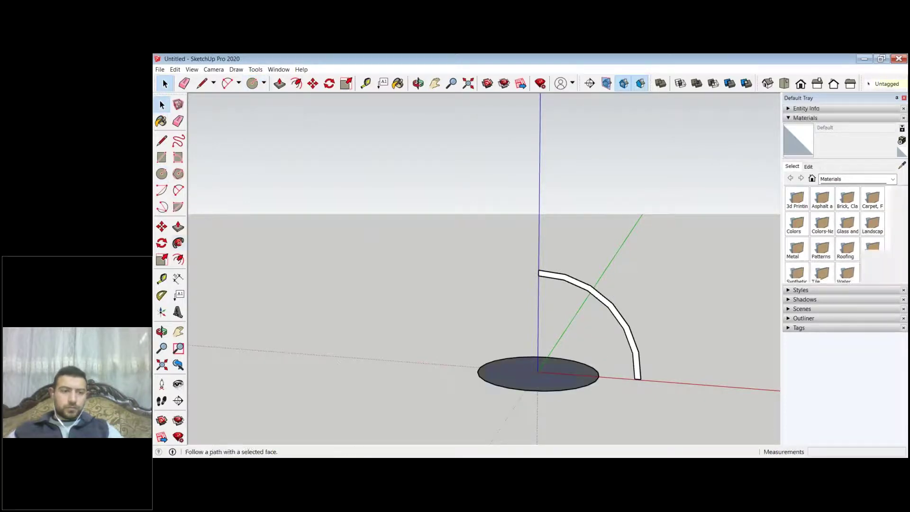
{"action": "left_click", "coordinate": [178, 242]}
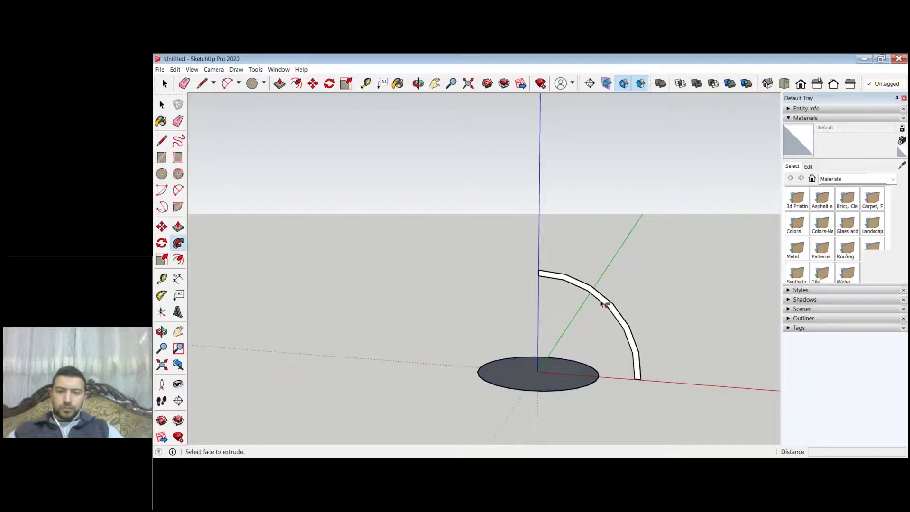
{"action": "left_click", "coordinate": [602, 303]}
{"action": "middle_click_drag", "start_coordinate": [603, 302], "coordinate": [472, 295]}
Step: Select the dome's inner circle edge and orbit to inspect the dome
{"action": "scroll", "coordinate": [613, 295], "scroll_direction": "up", "scroll_amount": 3}
{"action": "key", "text": "space"}
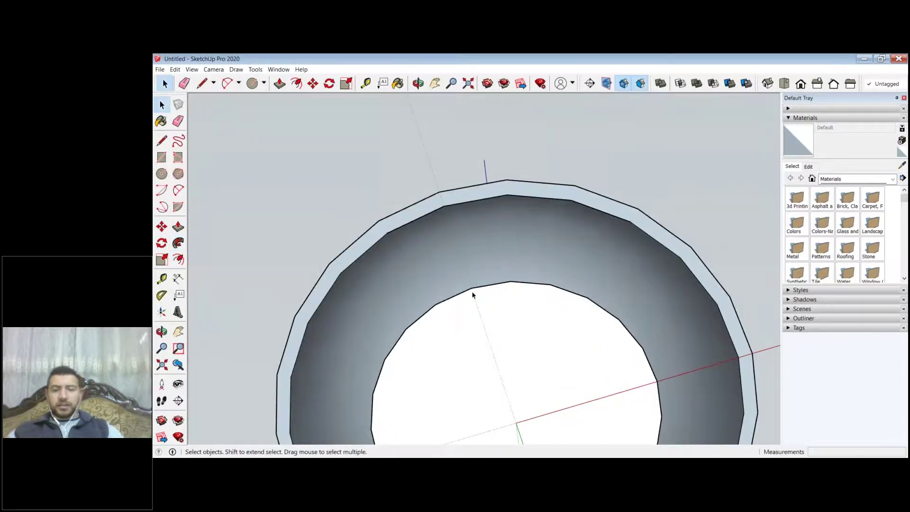
{"action": "scroll", "coordinate": [472, 295], "scroll_direction": "down", "scroll_amount": 5}
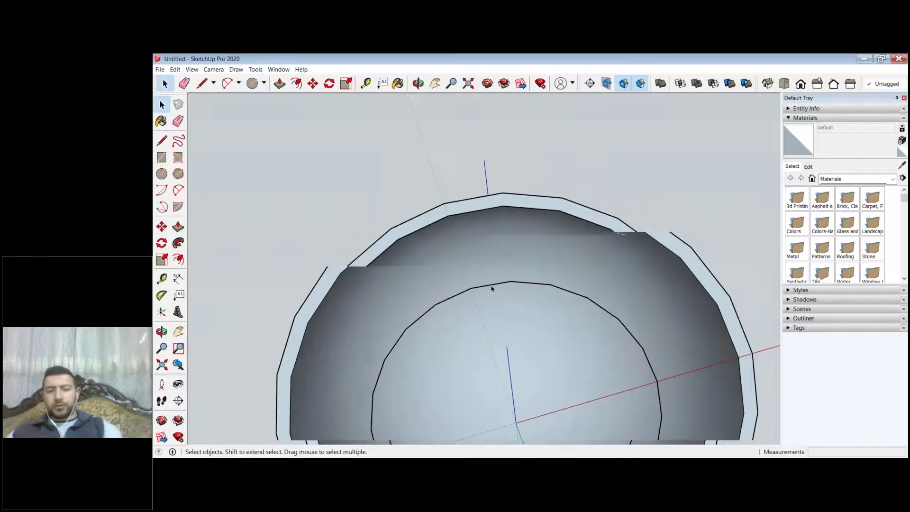
{"action": "left_click", "coordinate": [492, 284]}
{"action": "scroll", "coordinate": [530, 269], "scroll_direction": "up", "scroll_amount": 1}
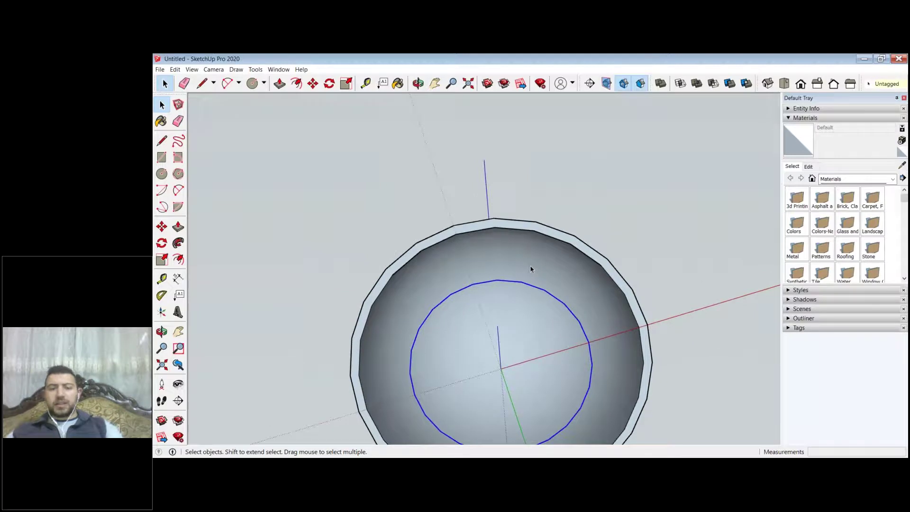
{"action": "middle_click_drag", "start_coordinate": [531, 269], "coordinate": [543, 228]}
{"action": "scroll", "coordinate": [408, 185], "scroll_direction": "up", "scroll_amount": 1}
{"action": "scroll", "coordinate": [537, 254], "scroll_direction": "down", "scroll_amount": 5}
{"action": "scroll", "coordinate": [540, 274], "scroll_direction": "up", "scroll_amount": 4}
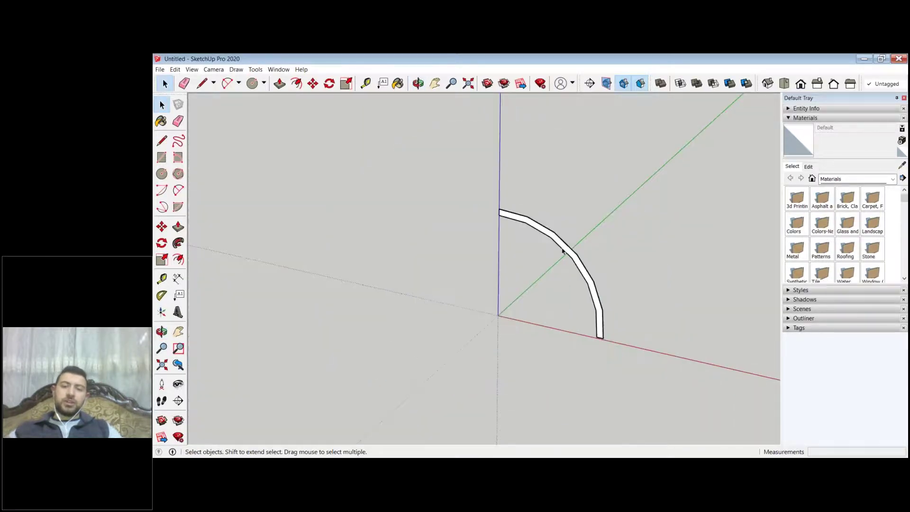
Step: Draw a 2.57 m circle centred at the origin
{"action": "key", "text": "c"}
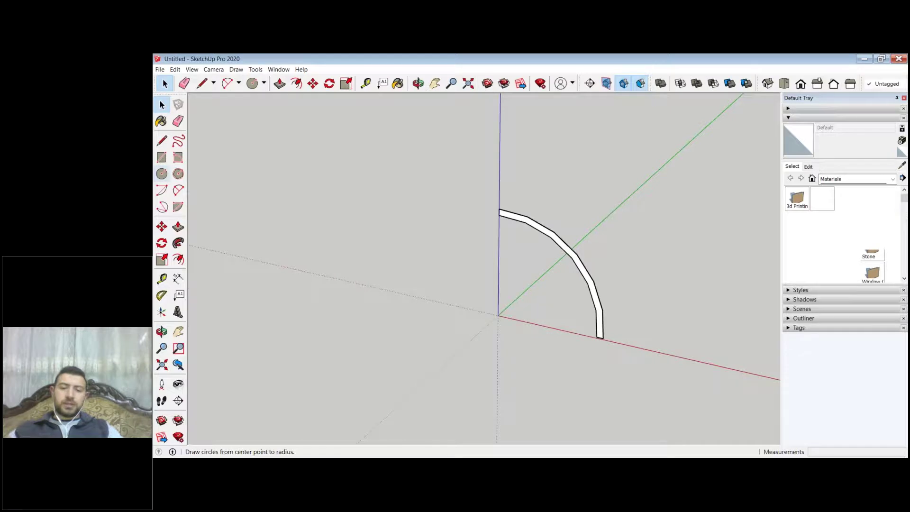
{"action": "left_click", "coordinate": [498, 315]}
{"action": "left_click", "coordinate": [571, 331]}
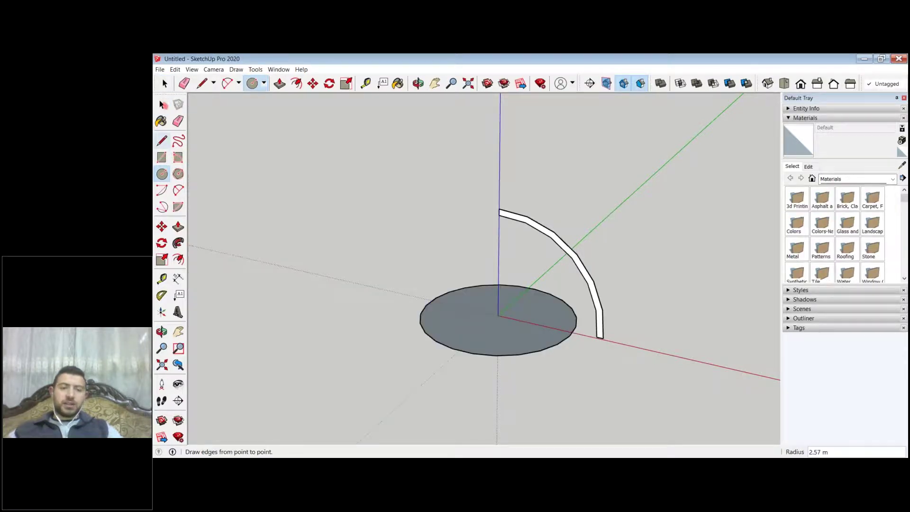
Step: Sweep the arc profile around the 2.57 m circle with Follow Me into a dome
{"action": "left_click", "coordinate": [163, 105]}
{"action": "left_click", "coordinate": [467, 323]}
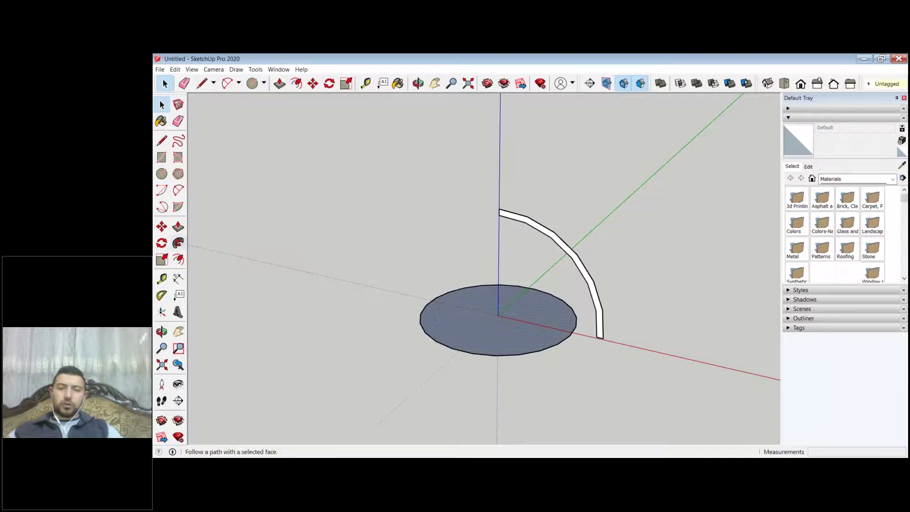
{"action": "left_click", "coordinate": [179, 243]}
{"action": "left_click", "coordinate": [599, 322]}
{"action": "middle_click_drag", "start_coordinate": [587, 315], "coordinate": [558, 240]}
Step: Delete the dome's circular bottom face and orbit around the hollow shell
{"action": "key", "text": "space"}
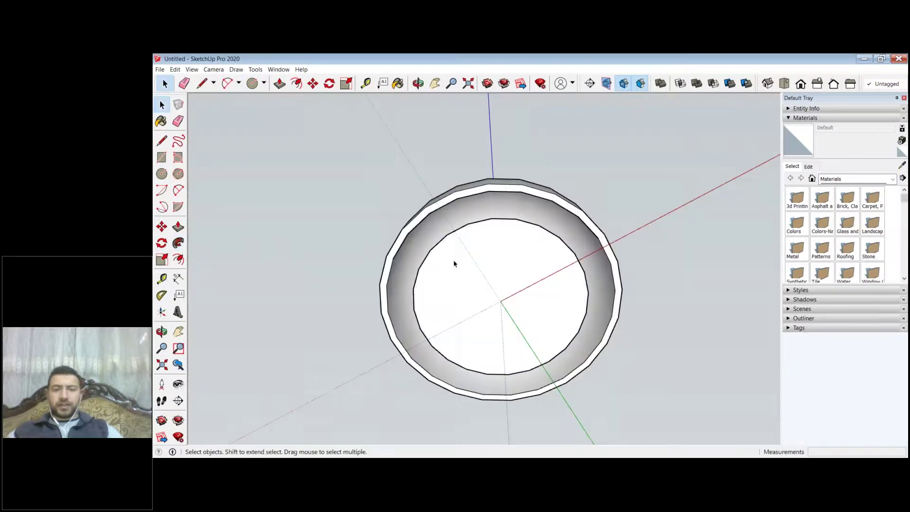
{"action": "left_click", "coordinate": [454, 262]}
{"action": "key", "text": "Delete"}
{"action": "middle_click_drag", "start_coordinate": [545, 300], "coordinate": [552, 307]}
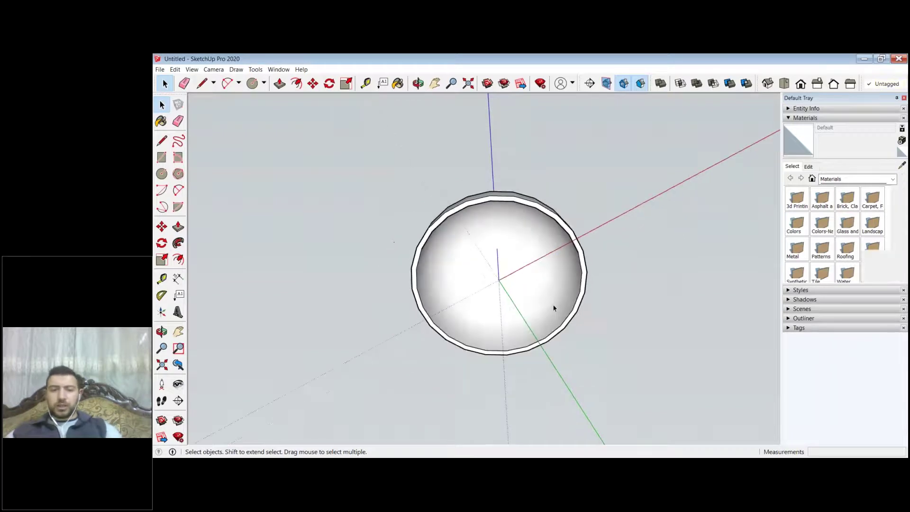
{"action": "middle_click_drag", "start_coordinate": [497, 422], "coordinate": [493, 392]}
{"action": "middle_click_drag", "start_coordinate": [524, 152], "coordinate": [555, 398]}
{"action": "scroll", "coordinate": [521, 266], "scroll_direction": "up", "scroll_amount": 3}
{"action": "middle_click_drag", "start_coordinate": [560, 237], "coordinate": [564, 185]}
{"action": "left_click_drag", "start_coordinate": [563, 185], "coordinate": [548, 299]}
{"action": "key", "text": "space"}
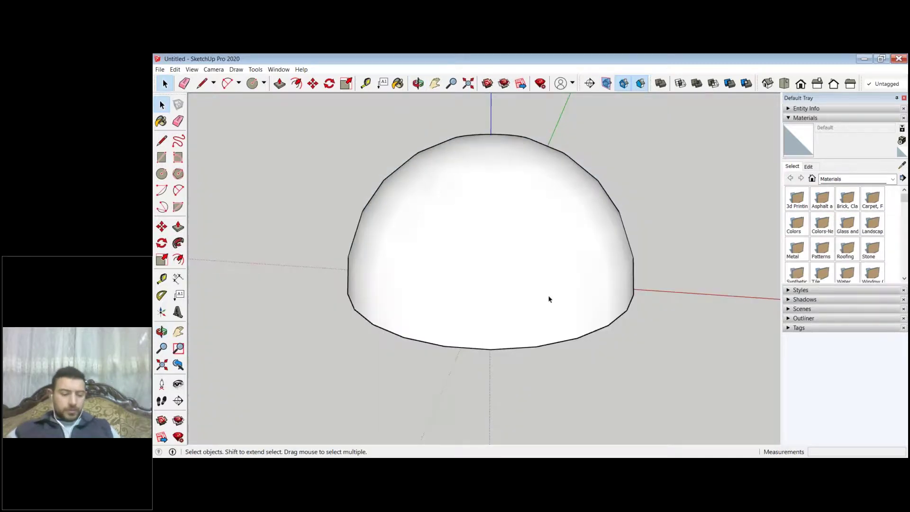
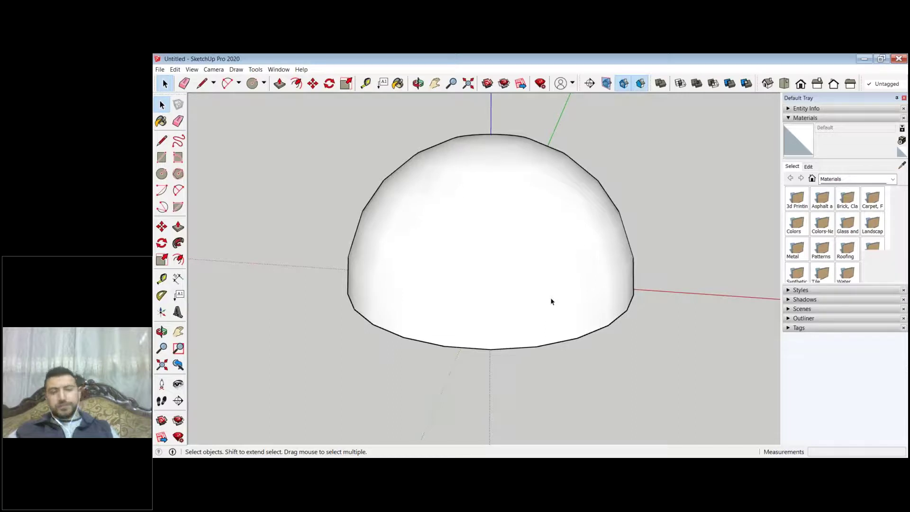
Step: Select the whole dome and delete it
{"action": "scroll", "coordinate": [552, 302], "scroll_direction": "down", "scroll_amount": 2}
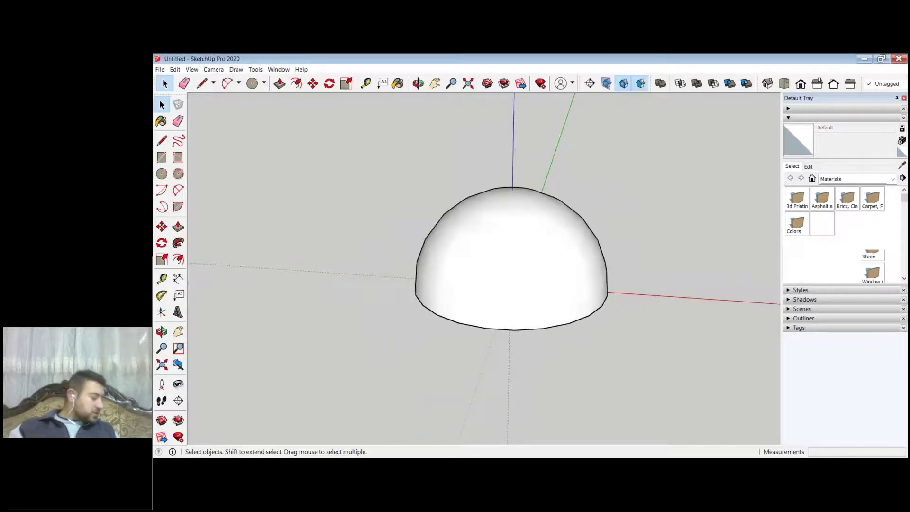
{"action": "scroll", "coordinate": [556, 302], "scroll_direction": "down", "scroll_amount": 2}
{"action": "left_click_drag", "start_coordinate": [635, 173], "coordinate": [395, 364]}
{"action": "key", "text": "Delete"}
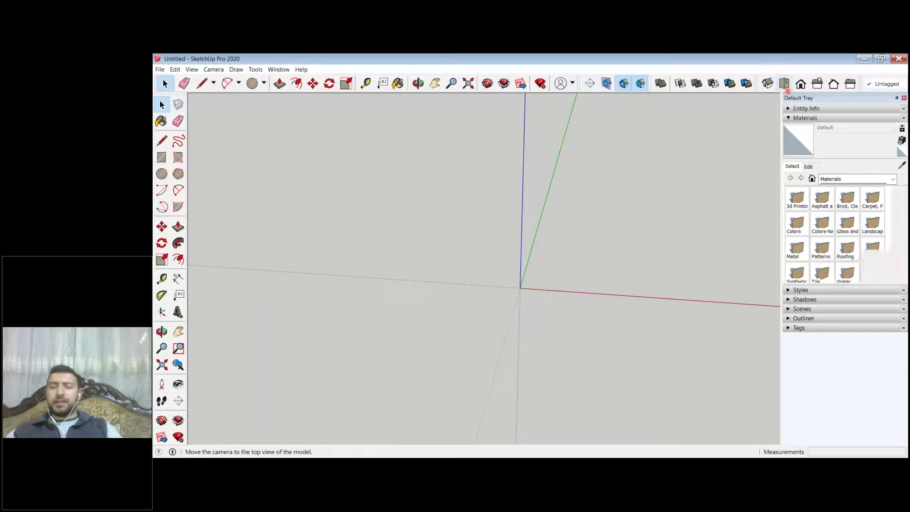
Step: Open sample1 from the Desktop without saving the untitled drawing, postponing the model repair
{"action": "left_click", "coordinate": [160, 69]}
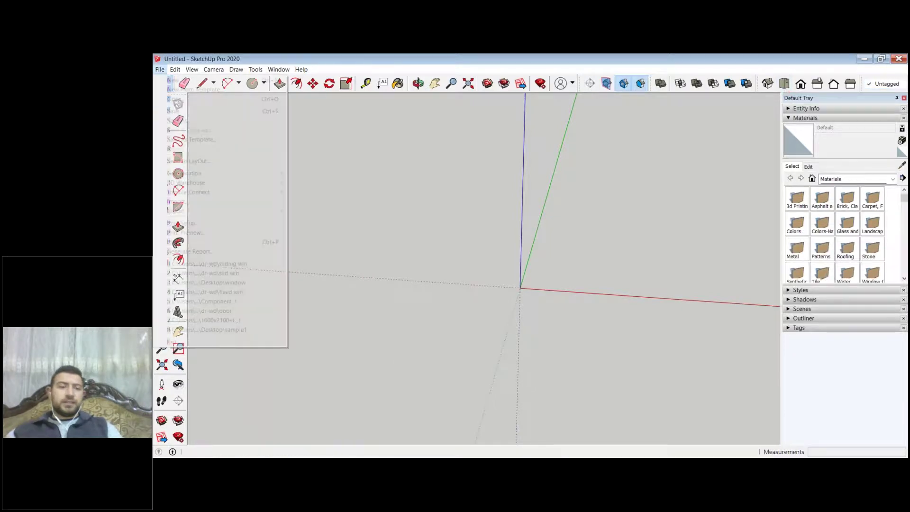
{"action": "left_click", "coordinate": [202, 102]}
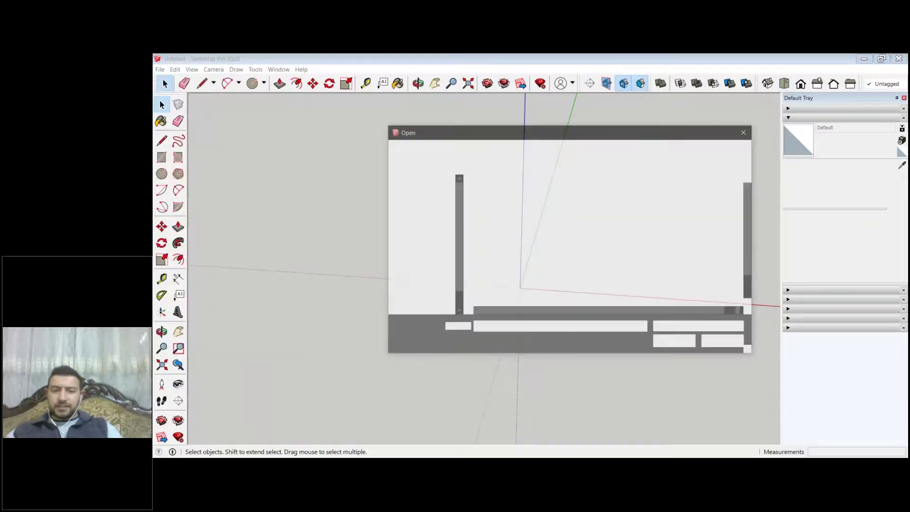
{"action": "left_click", "coordinate": [421, 206]}
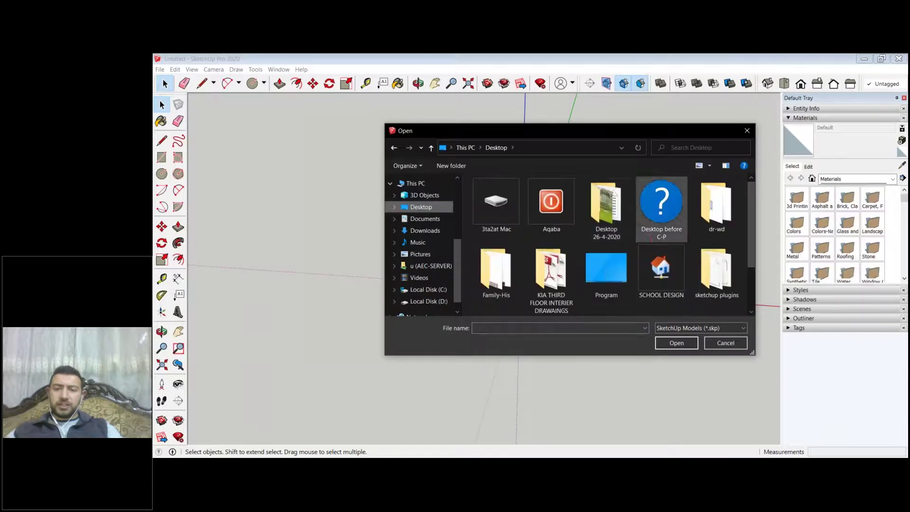
{"action": "double_click", "coordinate": [552, 280]}
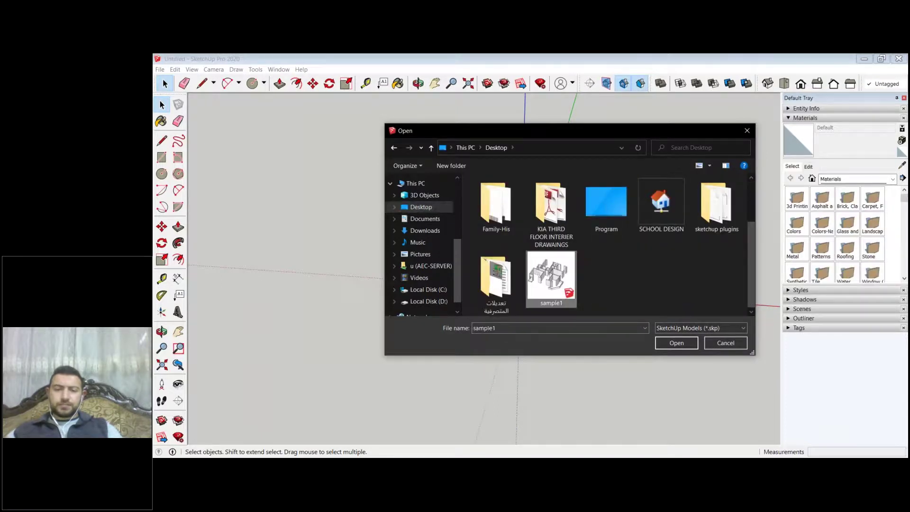
{"action": "left_click", "coordinate": [525, 281]}
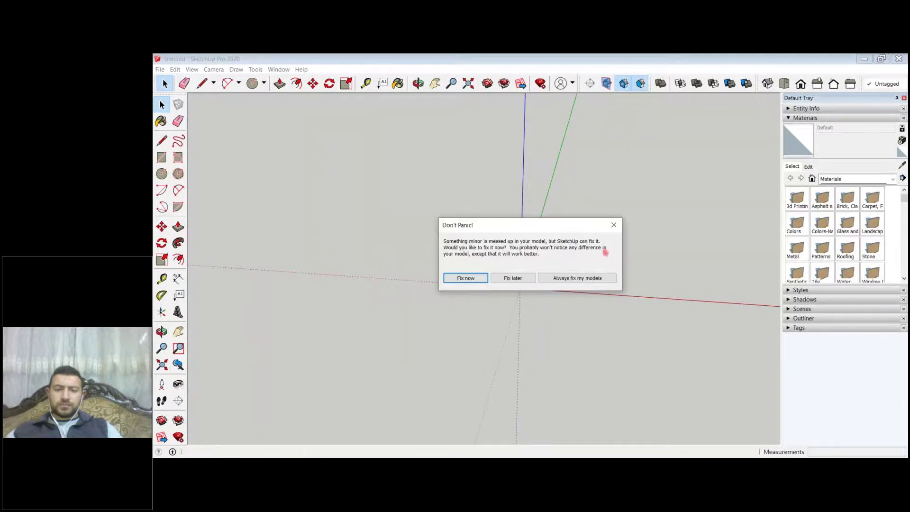
{"action": "left_click", "coordinate": [508, 278]}
Step: Select every wall of the sample1 floor plan and make them one group
{"action": "scroll", "coordinate": [627, 265], "scroll_direction": "down", "scroll_amount": 10}
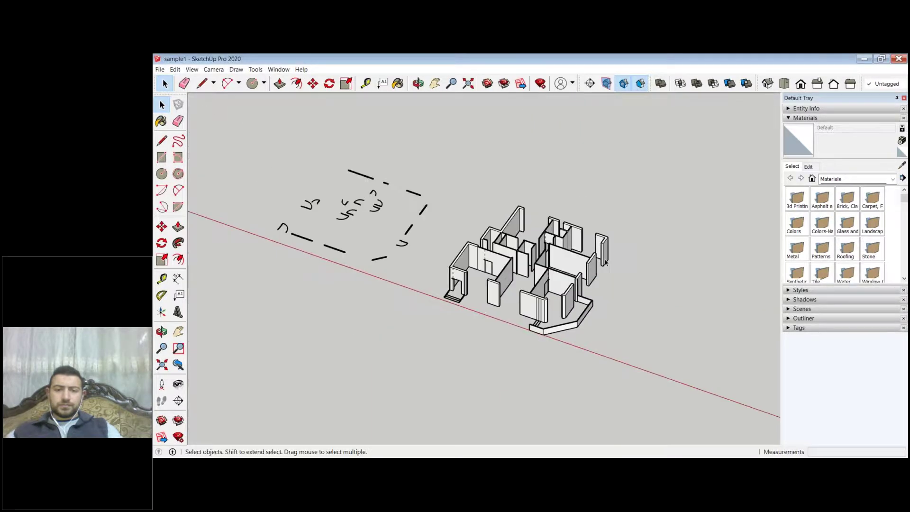
{"action": "scroll", "coordinate": [544, 190], "scroll_direction": "up", "scroll_amount": 10}
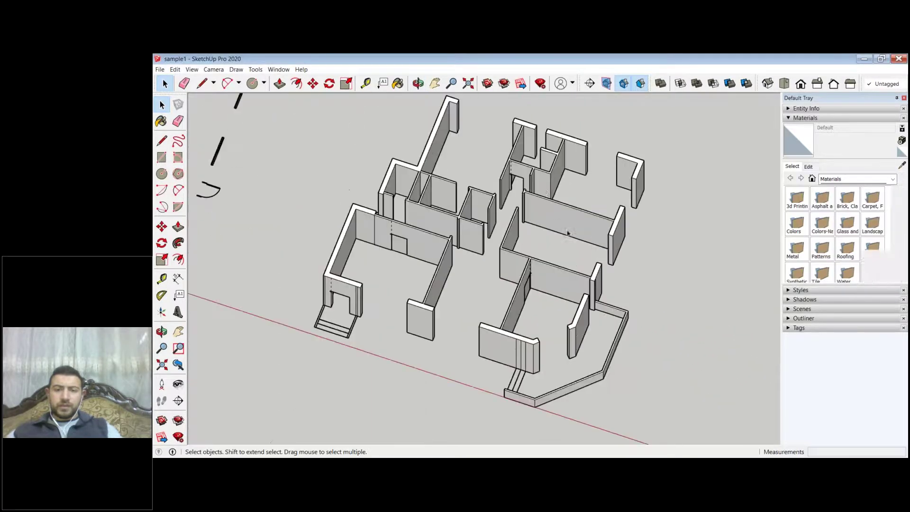
{"action": "left_click", "coordinate": [544, 189]}
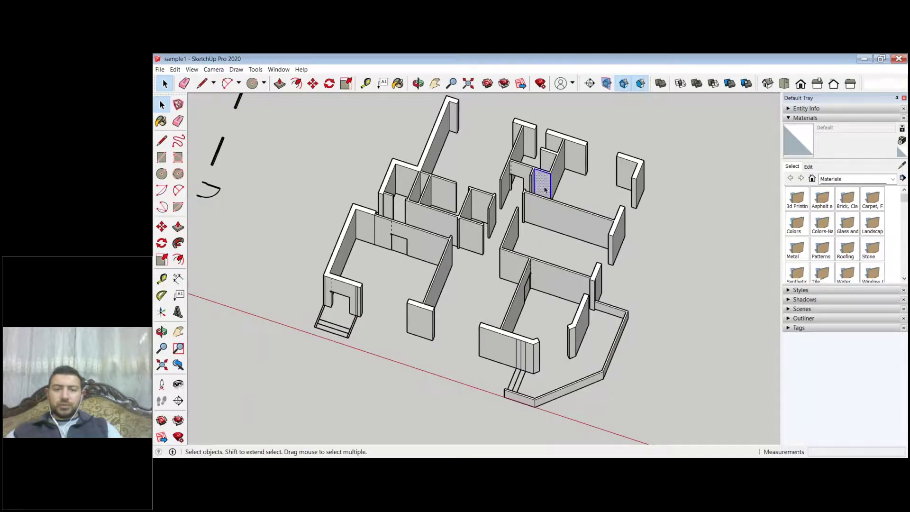
{"action": "triple_click", "coordinate": [544, 189]}
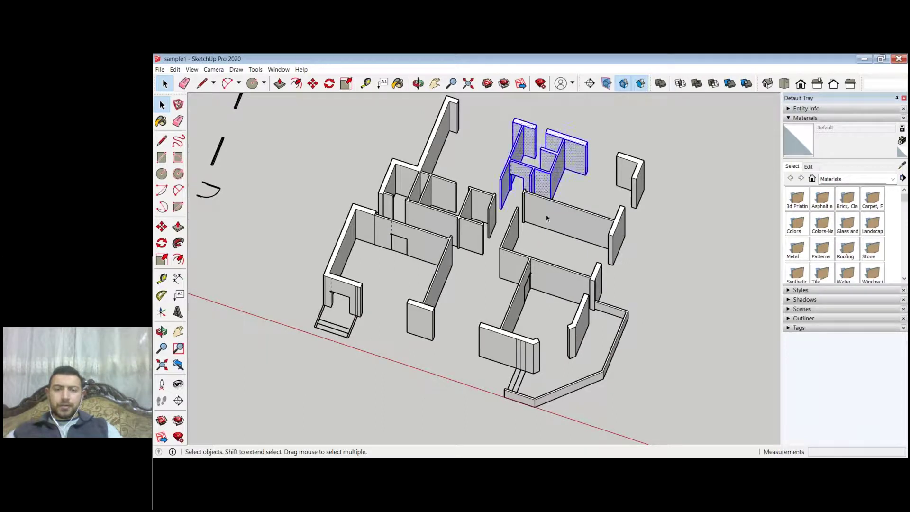
{"action": "scroll", "coordinate": [569, 249], "scroll_direction": "down", "scroll_amount": 4}
{"action": "left_click_drag", "start_coordinate": [683, 122], "coordinate": [391, 348]}
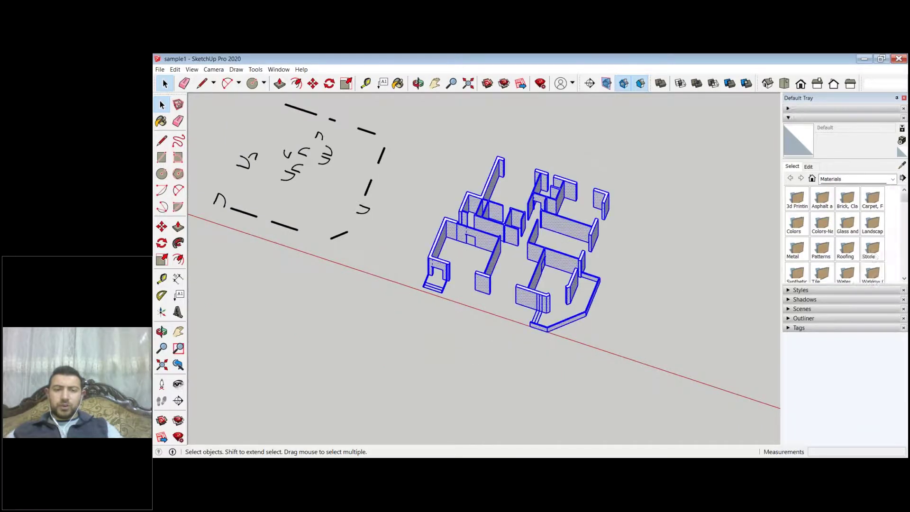
{"action": "right_click", "coordinate": [520, 291]}
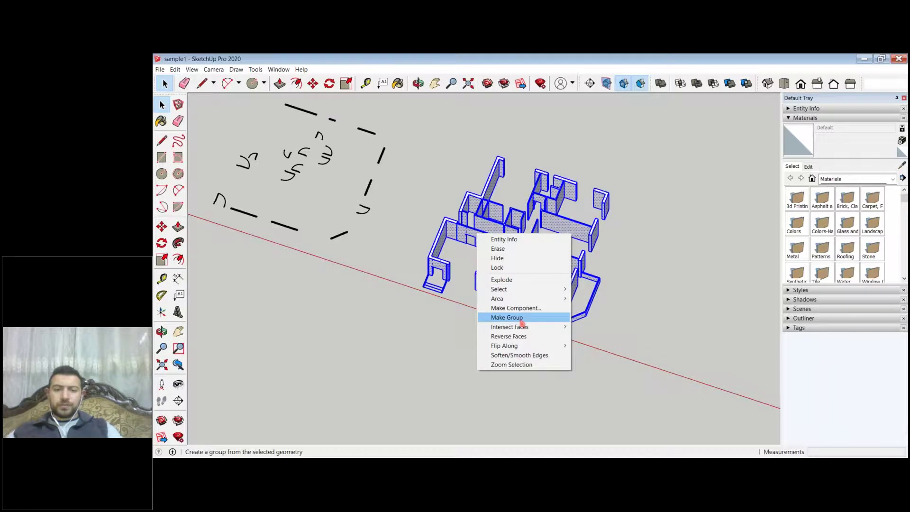
{"action": "left_click", "coordinate": [516, 319]}
{"action": "scroll", "coordinate": [587, 210], "scroll_direction": "up", "scroll_amount": 4}
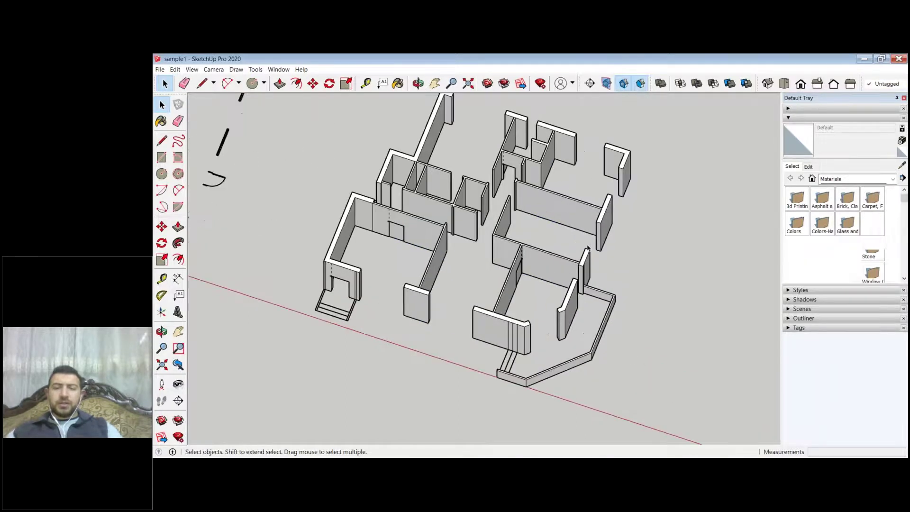
Step: Deselect the wall group and draw the first lines between the back wall-top corners
{"action": "scroll", "coordinate": [597, 259], "scroll_direction": "down", "scroll_amount": 3}
{"action": "left_click", "coordinate": [226, 162]}
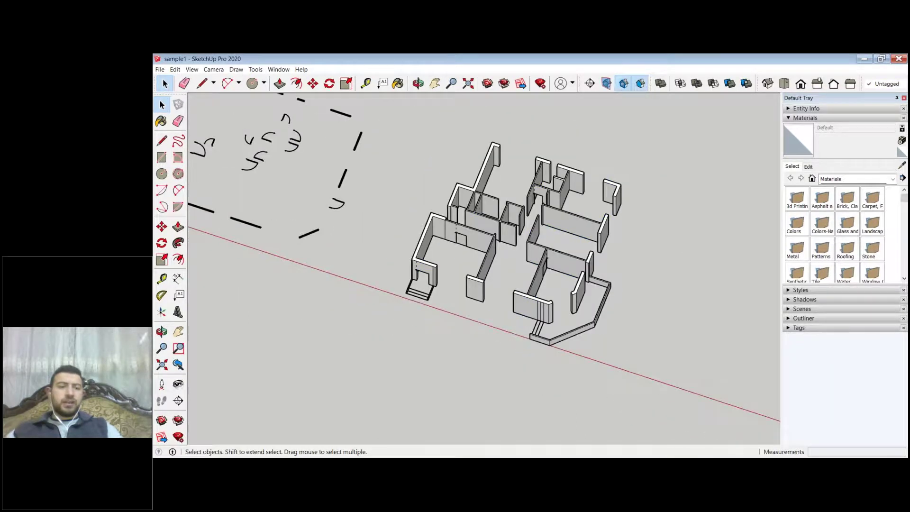
{"action": "key", "text": "l"}
{"action": "scroll", "coordinate": [616, 194], "scroll_direction": "up", "scroll_amount": 2}
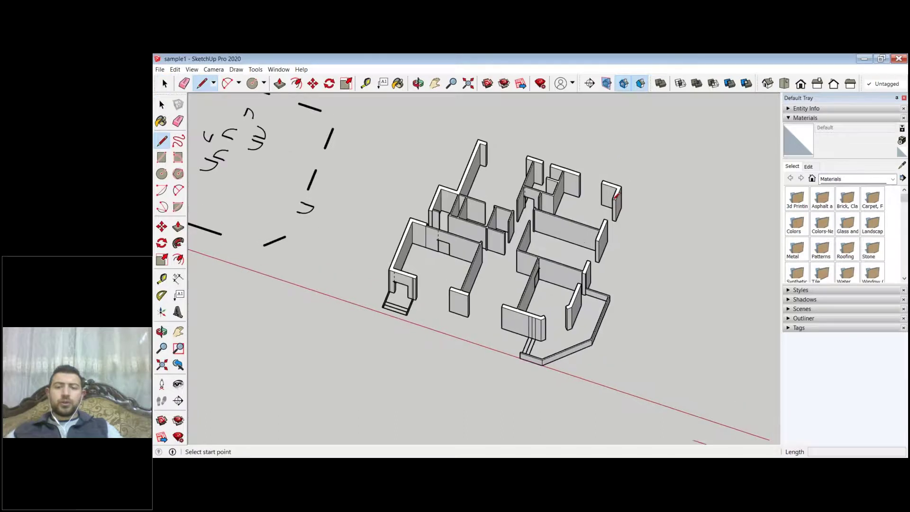
{"action": "scroll", "coordinate": [617, 194], "scroll_direction": "up", "scroll_amount": 3}
{"action": "left_click", "coordinate": [619, 198]}
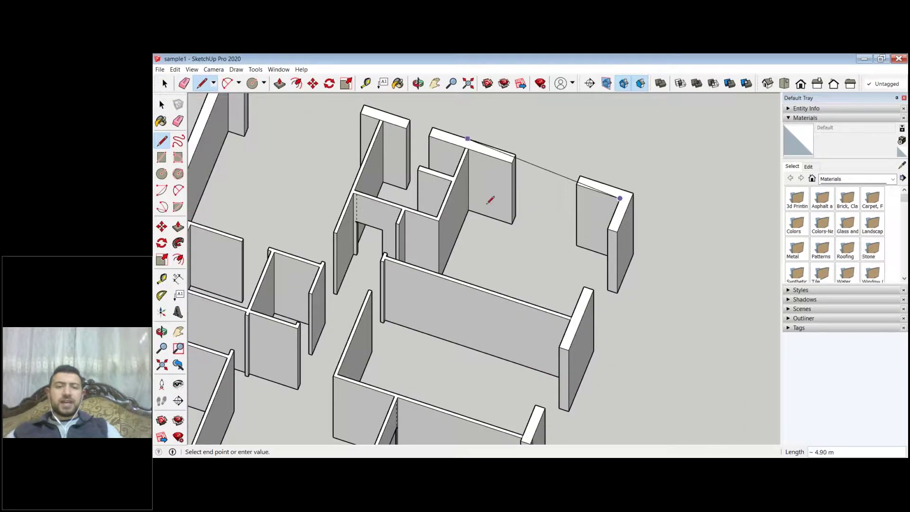
{"action": "scroll", "coordinate": [519, 212], "scroll_direction": "down", "scroll_amount": 2}
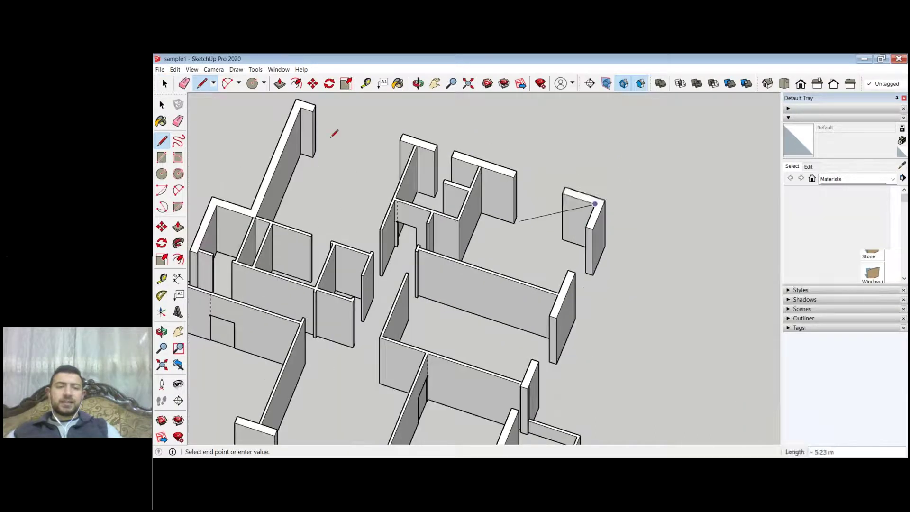
{"action": "scroll", "coordinate": [331, 137], "scroll_direction": "up", "scroll_amount": 3}
{"action": "left_click", "coordinate": [333, 125]}
{"action": "scroll", "coordinate": [558, 164], "scroll_direction": "down", "scroll_amount": 3}
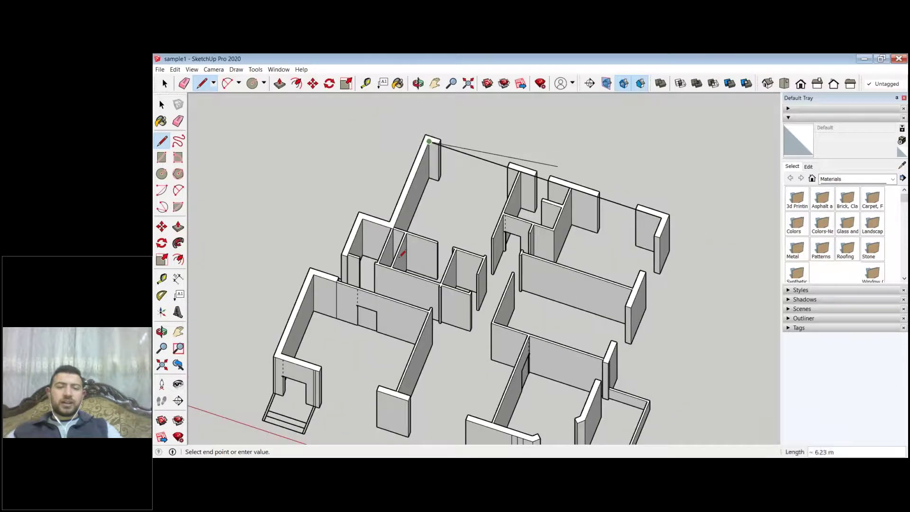
{"action": "scroll", "coordinate": [401, 255], "scroll_direction": "up", "scroll_amount": 3}
{"action": "scroll", "coordinate": [401, 254], "scroll_direction": "down", "scroll_amount": 2}
{"action": "left_click", "coordinate": [400, 205]}
{"action": "scroll", "coordinate": [401, 205], "scroll_direction": "down", "scroll_amount": 3}
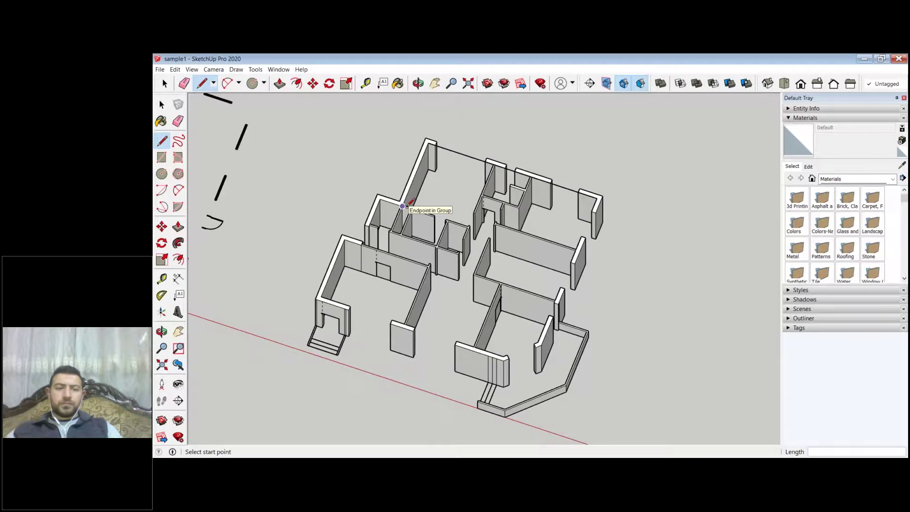
{"action": "scroll", "coordinate": [408, 204], "scroll_direction": "up", "scroll_amount": 2}
{"action": "left_click", "coordinate": [362, 194]}
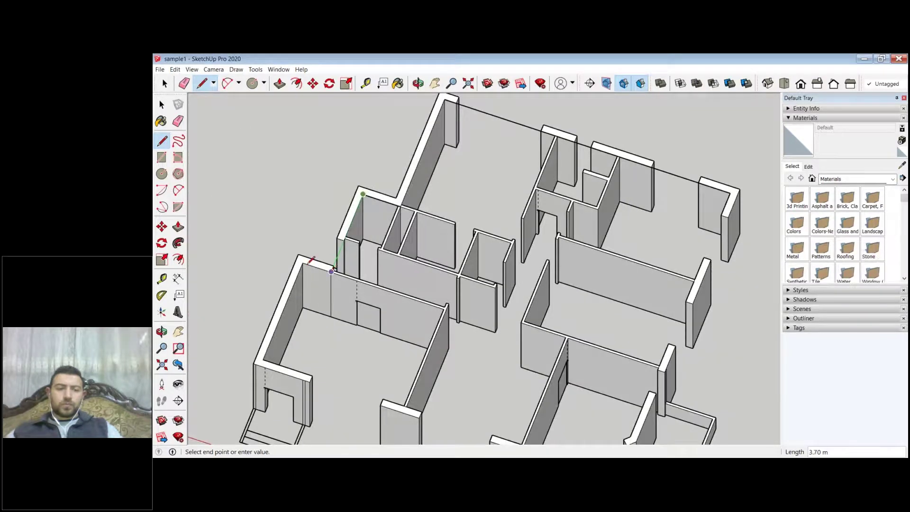
{"action": "key", "text": "Escape"}
Step: Trace the front and right wall-top corners, closing the outline into a ceiling face
{"action": "left_click", "coordinate": [303, 263]}
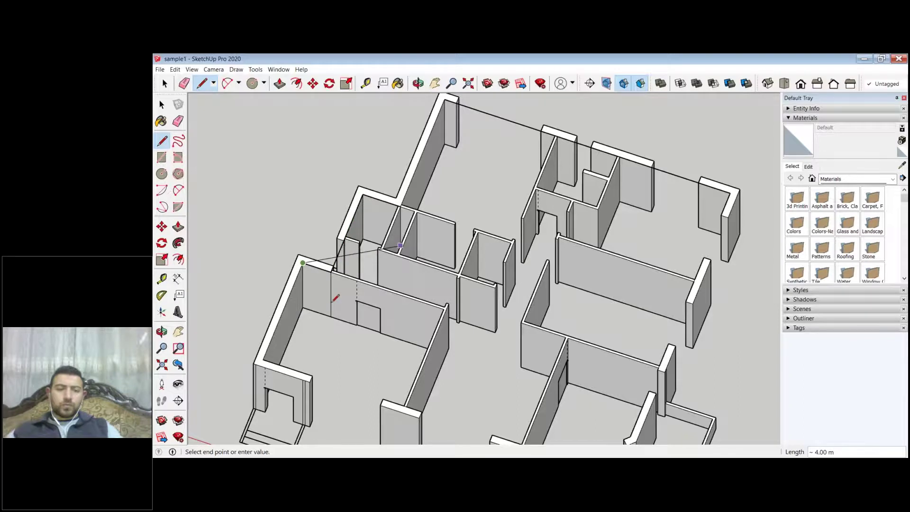
{"action": "scroll", "coordinate": [334, 297], "scroll_direction": "down", "scroll_amount": 2}
{"action": "left_click", "coordinate": [307, 322]}
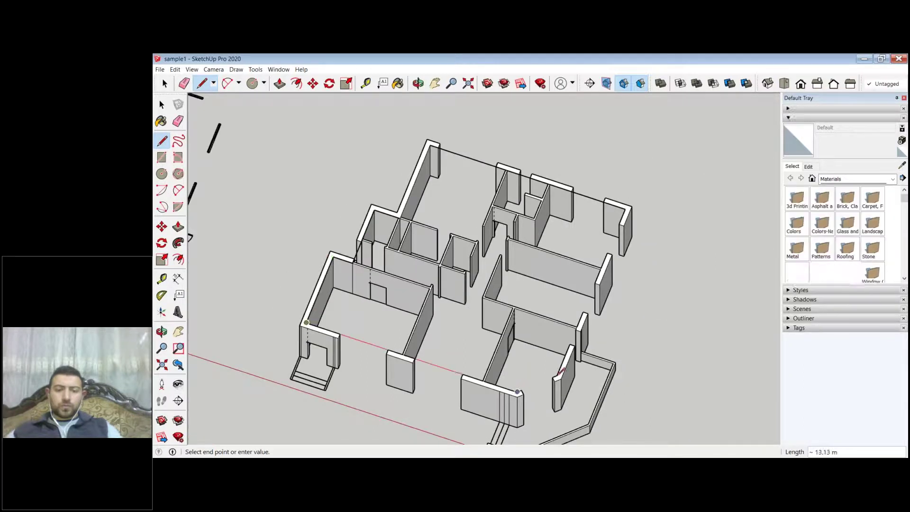
{"action": "left_click", "coordinate": [517, 391]}
{"action": "left_click", "coordinate": [557, 376]}
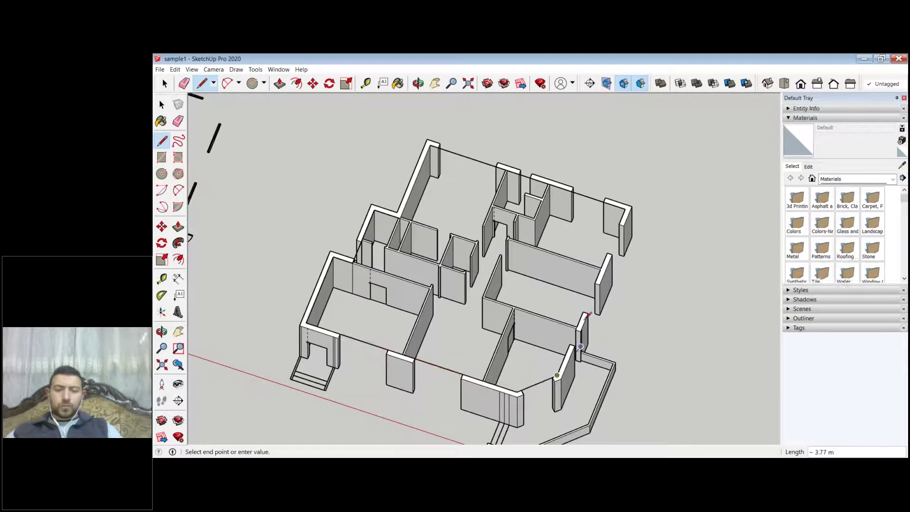
{"action": "left_click", "coordinate": [626, 209]}
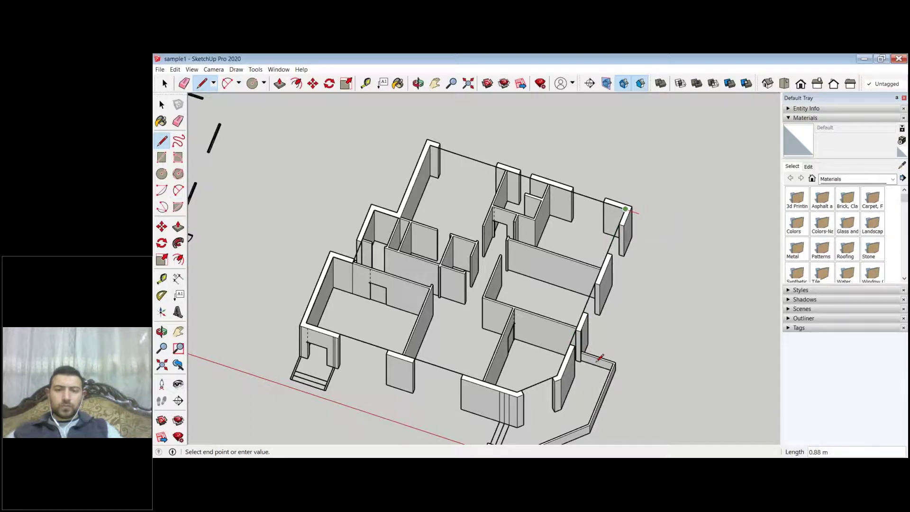
{"action": "scroll", "coordinate": [598, 353], "scroll_direction": "up", "scroll_amount": 2}
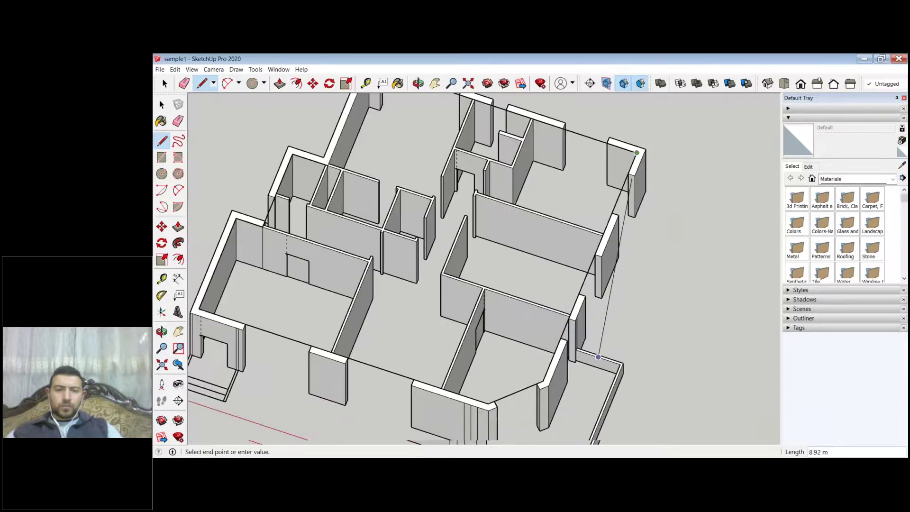
{"action": "scroll", "coordinate": [467, 132], "scroll_direction": "down", "scroll_amount": 3}
{"action": "scroll", "coordinate": [463, 138], "scroll_direction": "up", "scroll_amount": 4}
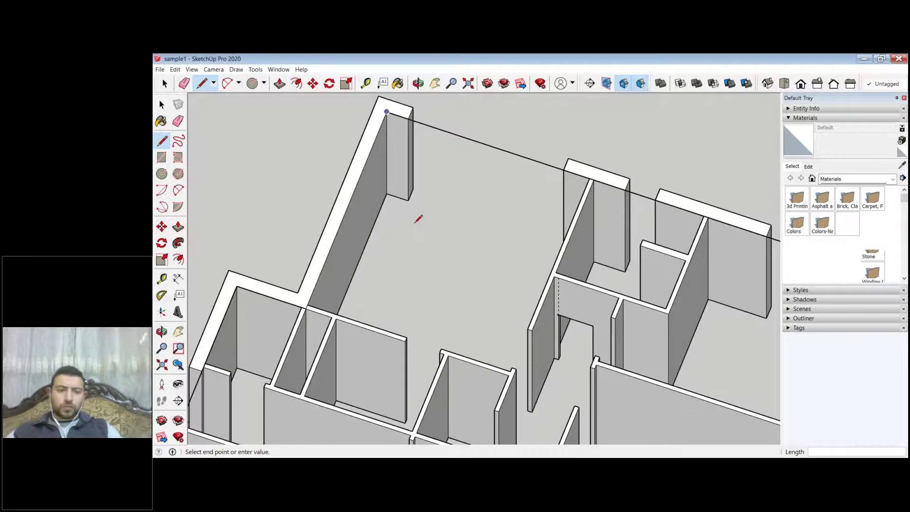
{"action": "scroll", "coordinate": [417, 219], "scroll_direction": "down", "scroll_amount": 2}
{"action": "scroll", "coordinate": [377, 265], "scroll_direction": "up", "scroll_amount": 2}
{"action": "left_click", "coordinate": [377, 263]}
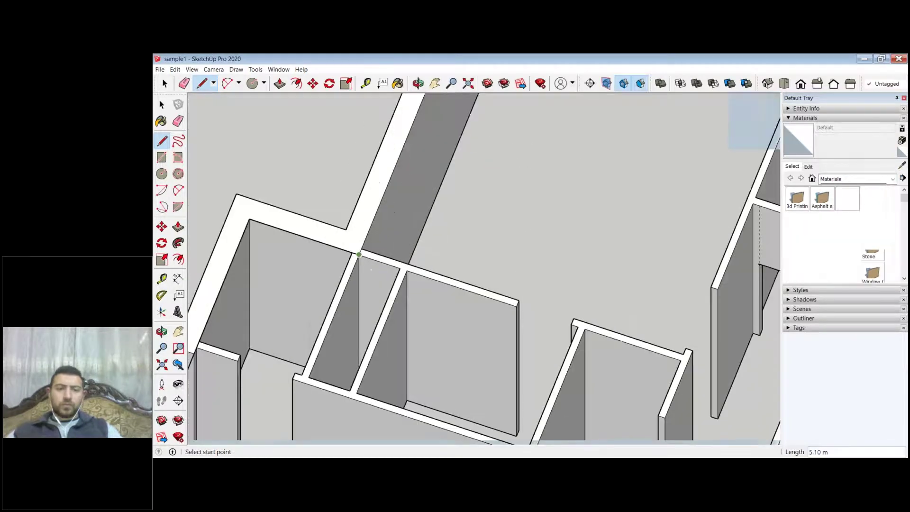
{"action": "scroll", "coordinate": [466, 212], "scroll_direction": "down", "scroll_amount": 4}
Step: Move the wall group 20 m along the red axis, away from the grey ceiling face
{"action": "middle_click_drag", "start_coordinate": [490, 213], "coordinate": [494, 176]}
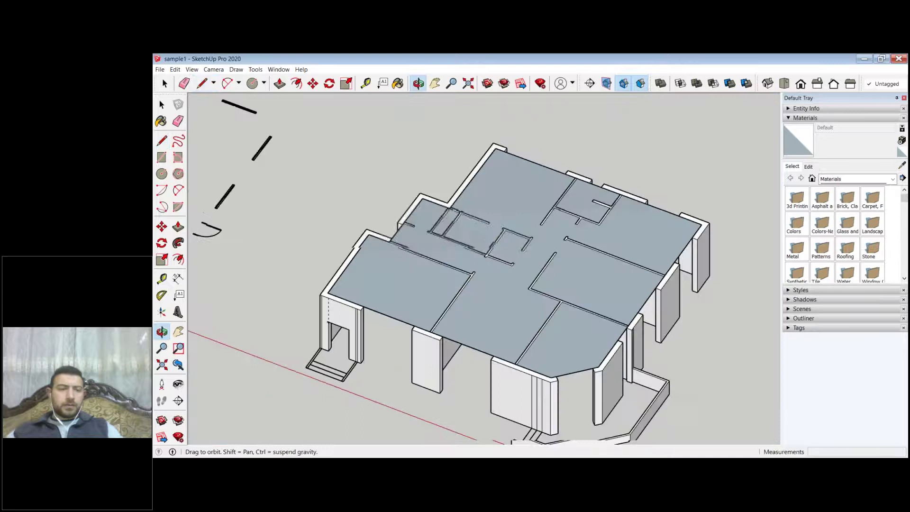
{"action": "key", "text": "space"}
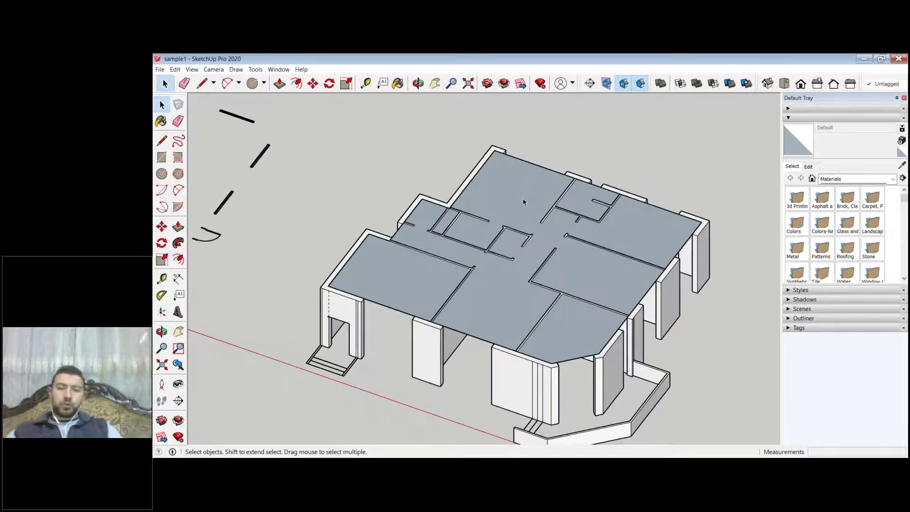
{"action": "left_click", "coordinate": [555, 284]}
{"action": "scroll", "coordinate": [554, 283], "scroll_direction": "down", "scroll_amount": 3}
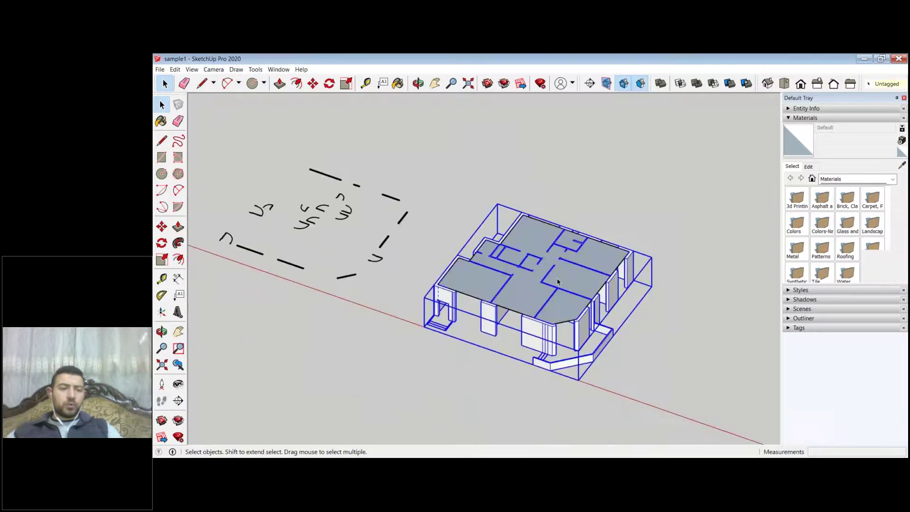
{"action": "key", "text": "m"}
{"action": "left_click", "coordinate": [346, 339]}
{"action": "type", "text": "20"}
{"action": "key", "text": "Return"}
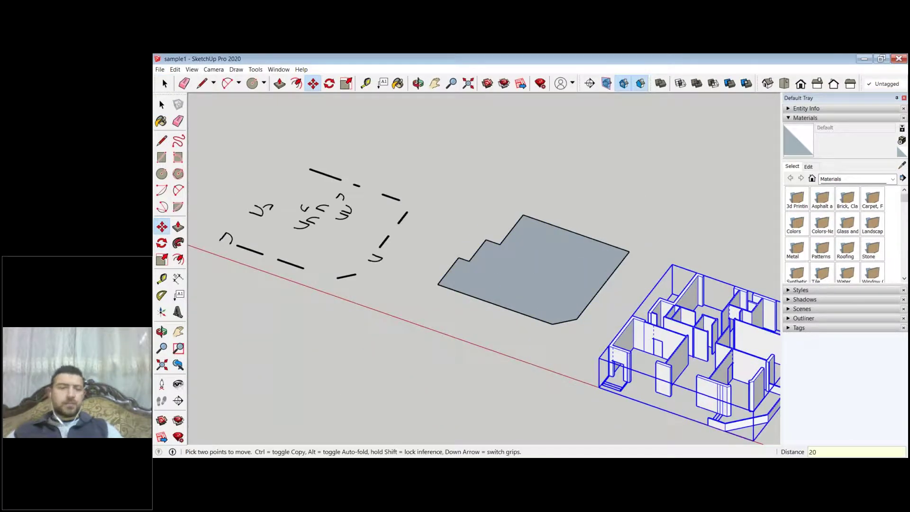
{"action": "key", "text": "space"}
{"action": "key", "text": "ctrl+t"}
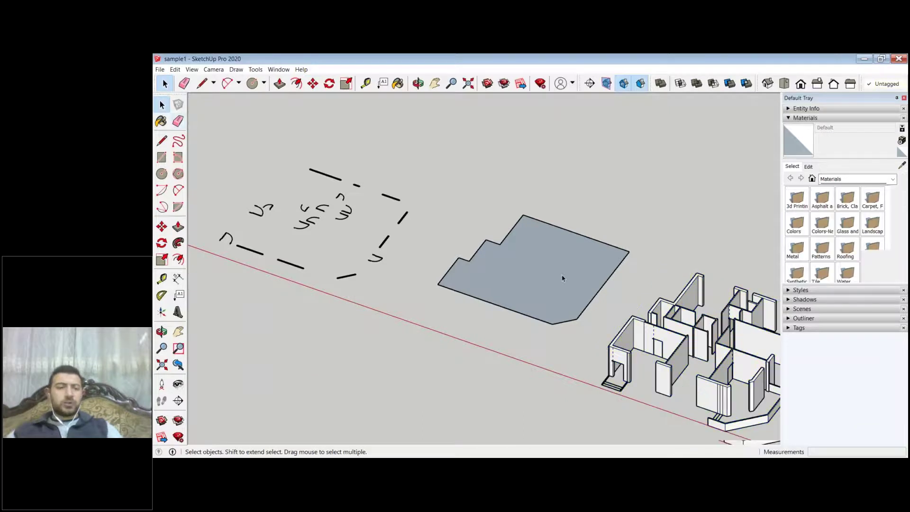
{"action": "scroll", "coordinate": [562, 277], "scroll_direction": "up", "scroll_amount": 2}
{"action": "scroll", "coordinate": [566, 280], "scroll_direction": "up", "scroll_amount": 1}
Step: Pull the grey face up into a 0.25 m thick slab
{"action": "key", "text": "p"}
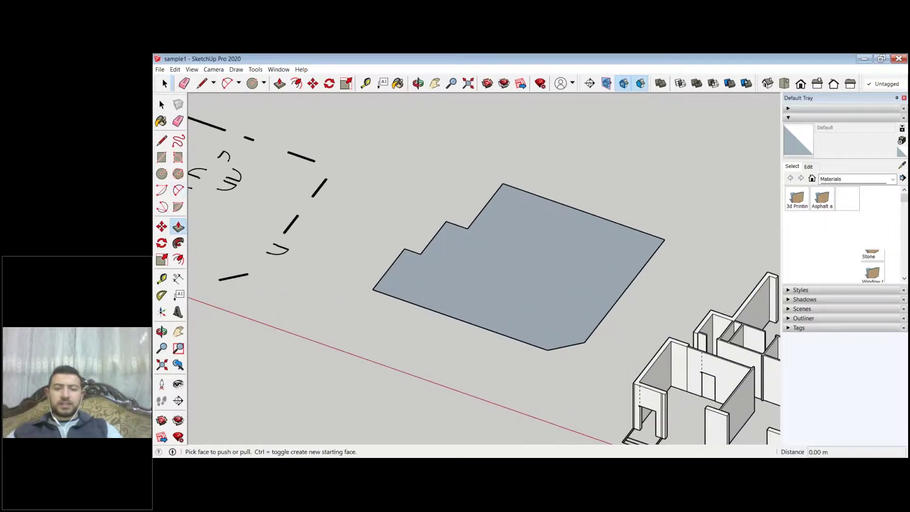
{"action": "left_click", "coordinate": [502, 292]}
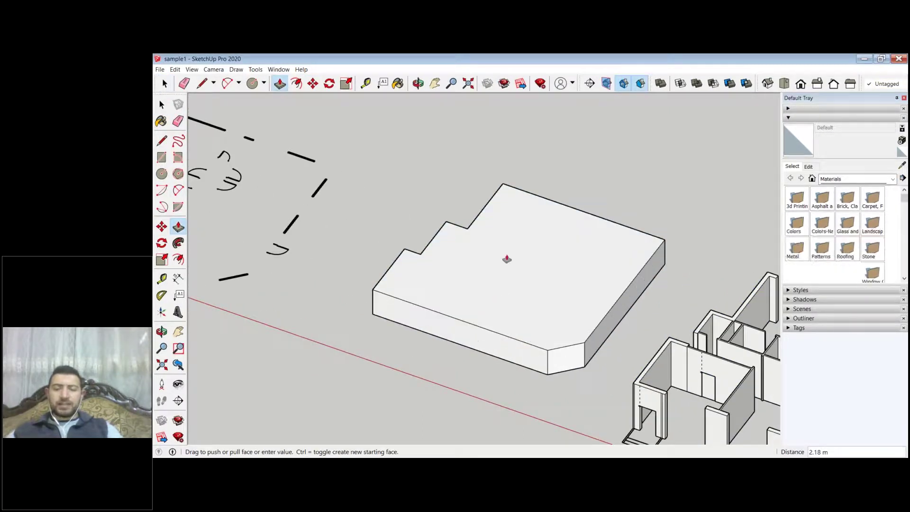
{"action": "type", "text": "."}
{"action": "type", "text": "0.25"}
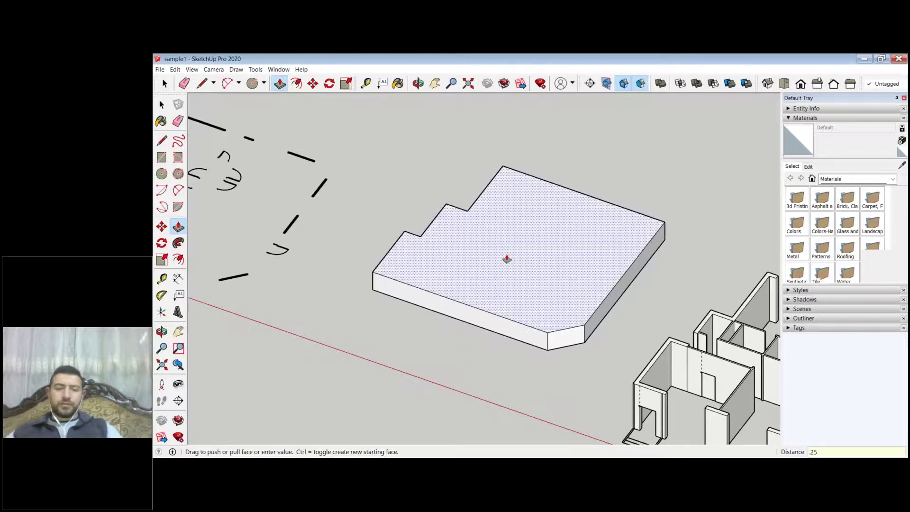
{"action": "key", "text": "Return"}
{"action": "middle_click_drag", "start_coordinate": [544, 249], "coordinate": [469, 306]}
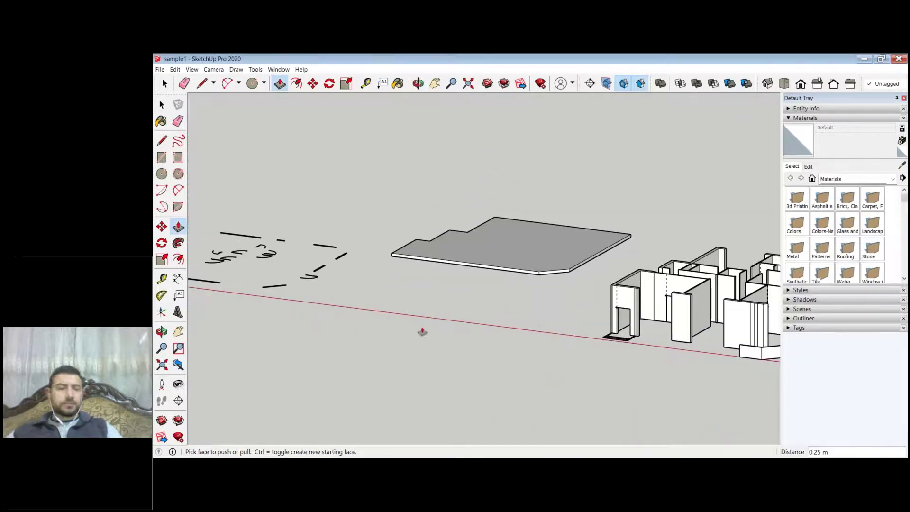
{"action": "middle_click_drag", "start_coordinate": [422, 331], "coordinate": [423, 360]}
Step: Select the entire slab and make it a group
{"action": "left_click", "coordinate": [162, 105]}
{"action": "triple_click", "coordinate": [513, 298]}
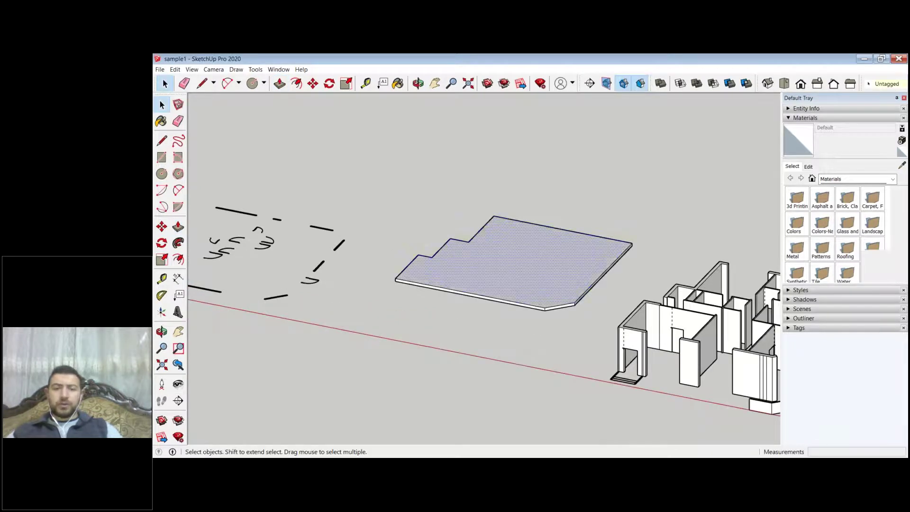
{"action": "right_click", "coordinate": [514, 299]}
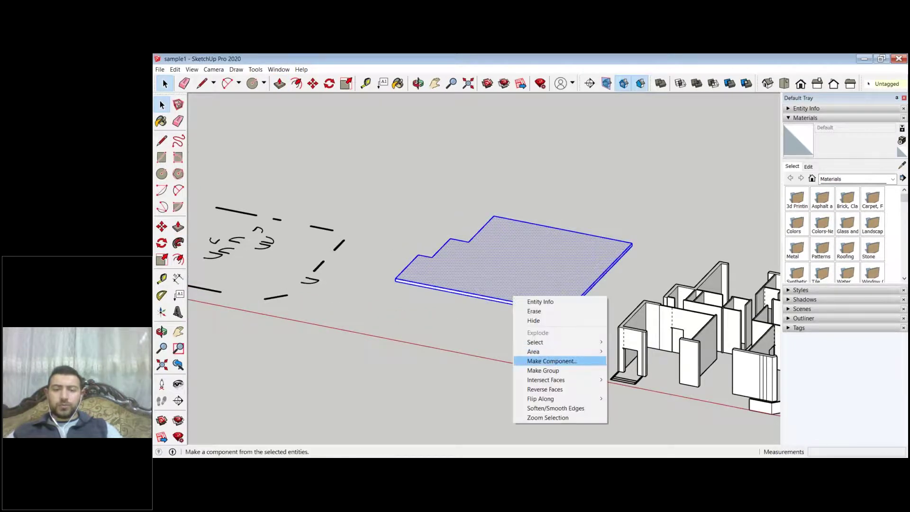
{"action": "left_click", "coordinate": [543, 370]}
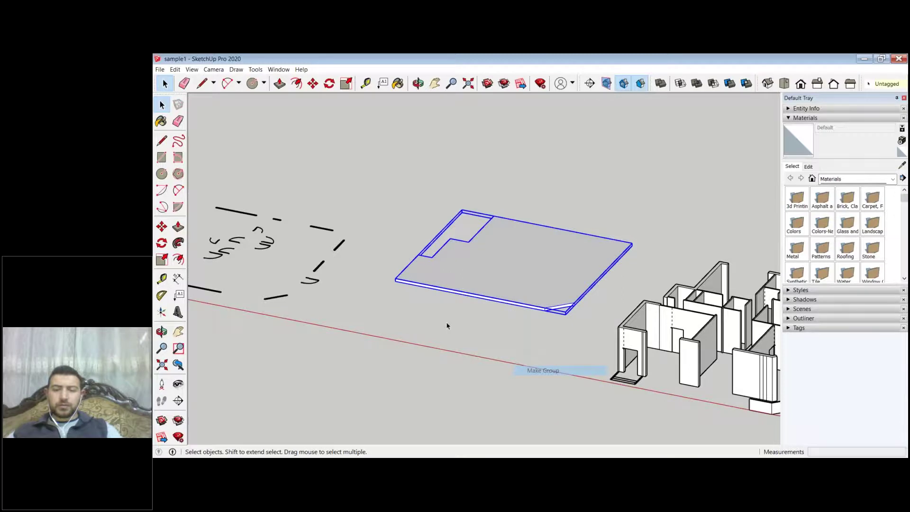
{"action": "scroll", "coordinate": [445, 325], "scroll_direction": "down", "scroll_amount": 1}
{"action": "middle_click_drag", "start_coordinate": [444, 319], "coordinate": [345, 317], "text": "shift"}
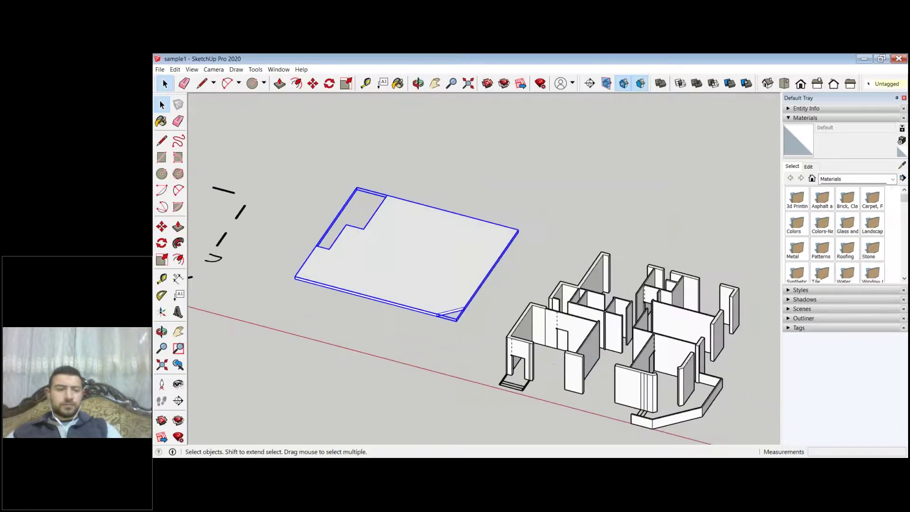
Step: Move the slab group 20 m along the red axis onto the walls
{"action": "key", "text": "m"}
{"action": "left_click", "coordinate": [308, 327]}
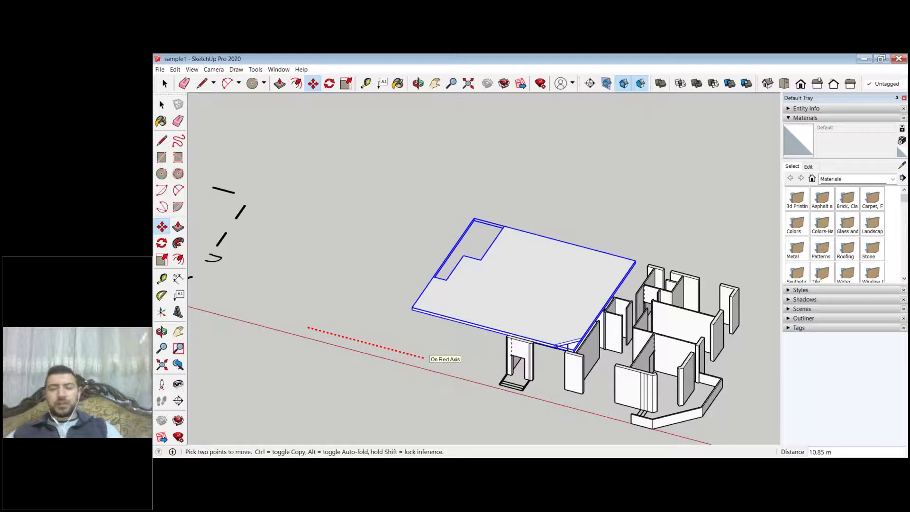
{"action": "type", "text": "20"}
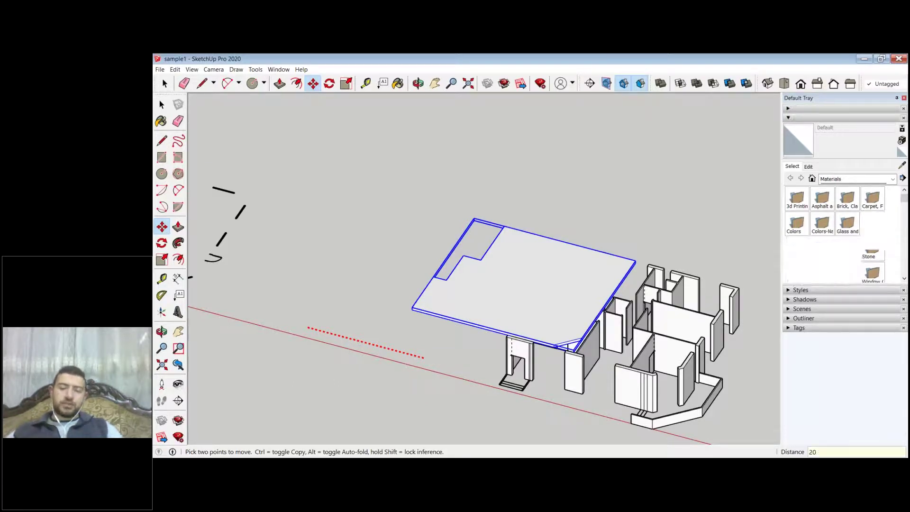
{"action": "key", "text": "Return"}
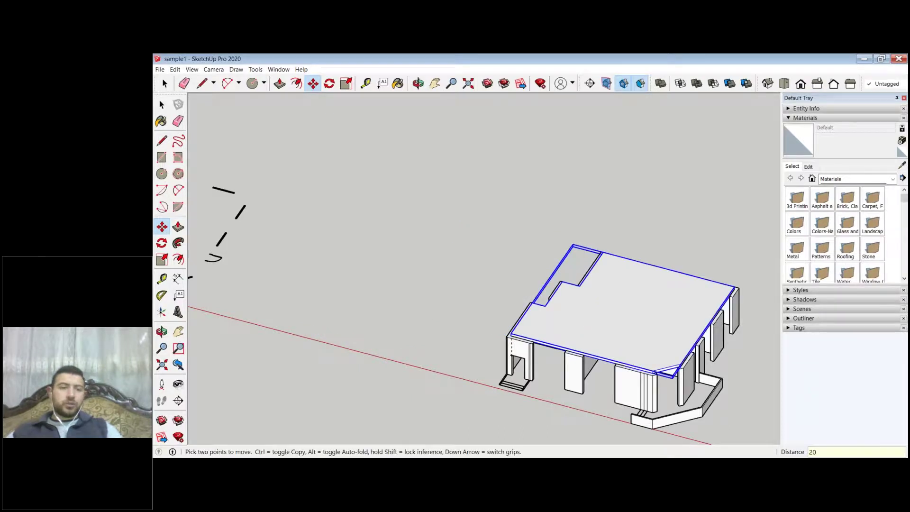
{"action": "key", "text": "space"}
{"action": "left_click", "coordinate": [717, 401]}
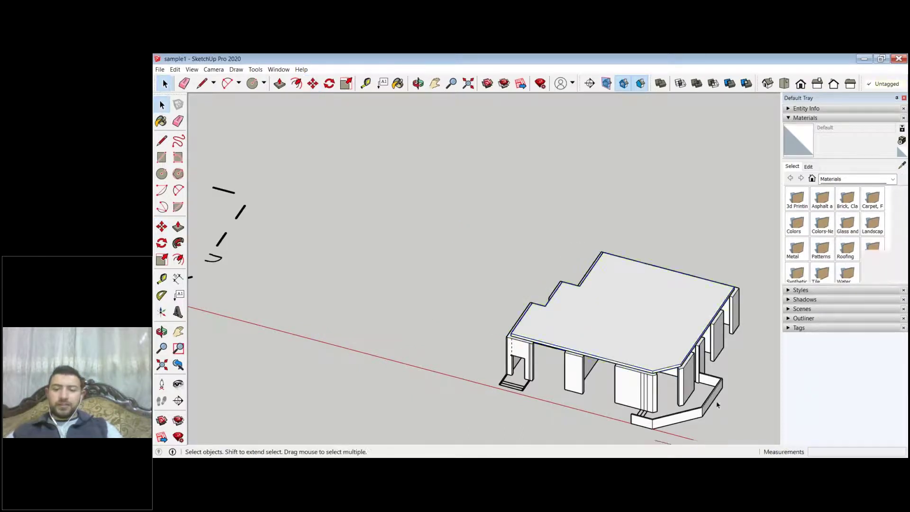
{"action": "scroll", "coordinate": [717, 401], "scroll_direction": "up", "scroll_amount": 2}
{"action": "scroll", "coordinate": [717, 398], "scroll_direction": "up", "scroll_amount": 3}
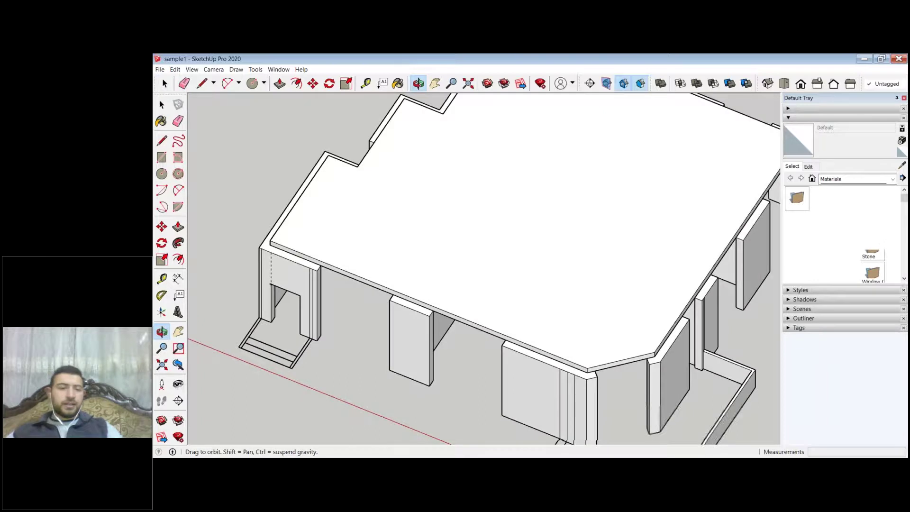
Step: Raise the front corner wall and the middle pillar tops by 1 m each
{"action": "left_click", "coordinate": [179, 227]}
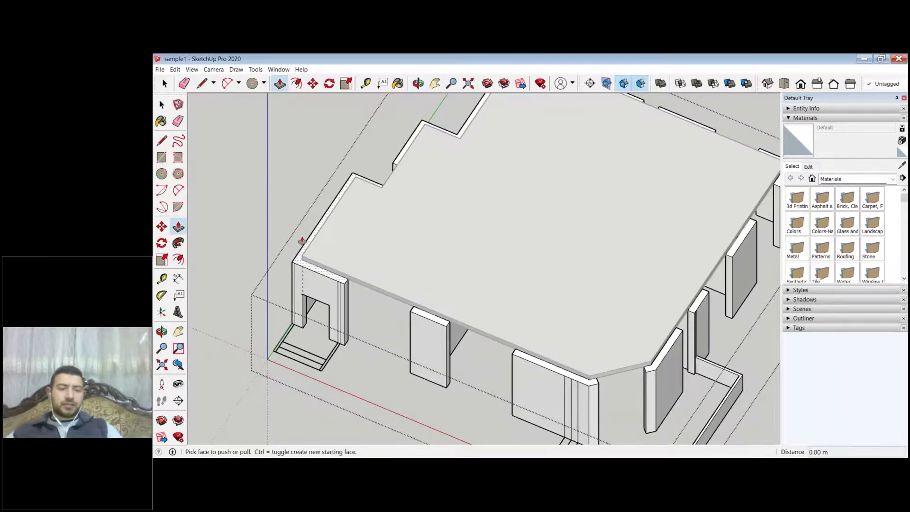
{"action": "left_click", "coordinate": [301, 240]}
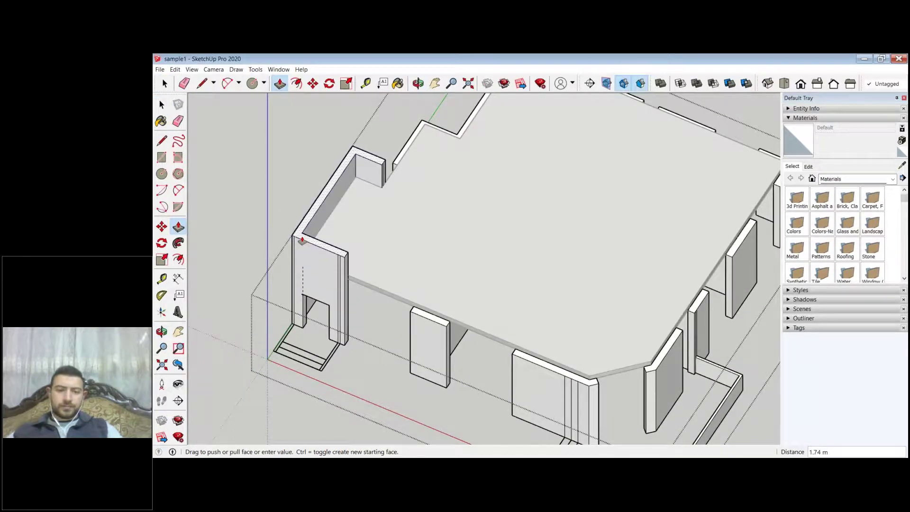
{"action": "type", "text": "1"}
{"action": "key", "text": "Return"}
{"action": "left_click", "coordinate": [430, 316]}
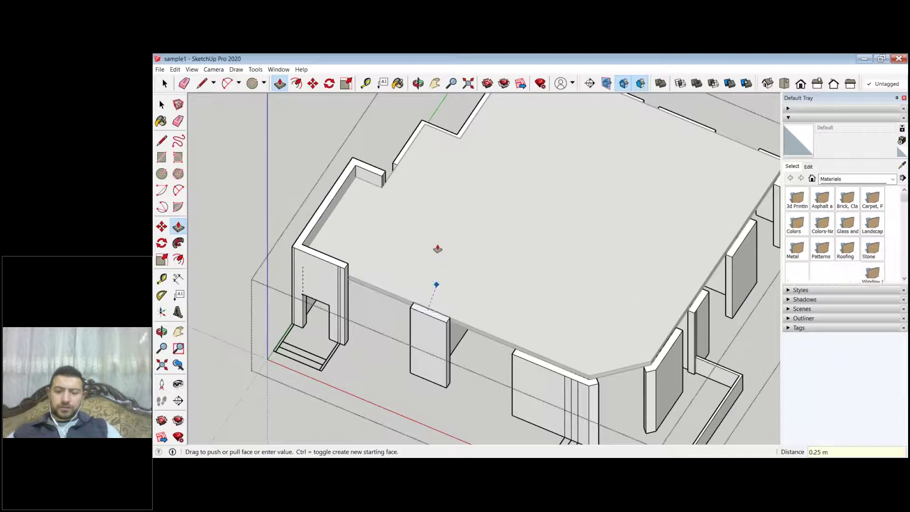
{"action": "type", "text": "1"}
{"action": "key", "text": "Return"}
{"action": "middle_click_drag", "start_coordinate": [599, 346], "coordinate": [319, 274]}
{"action": "scroll", "coordinate": [318, 274], "scroll_direction": "up", "scroll_amount": 2}
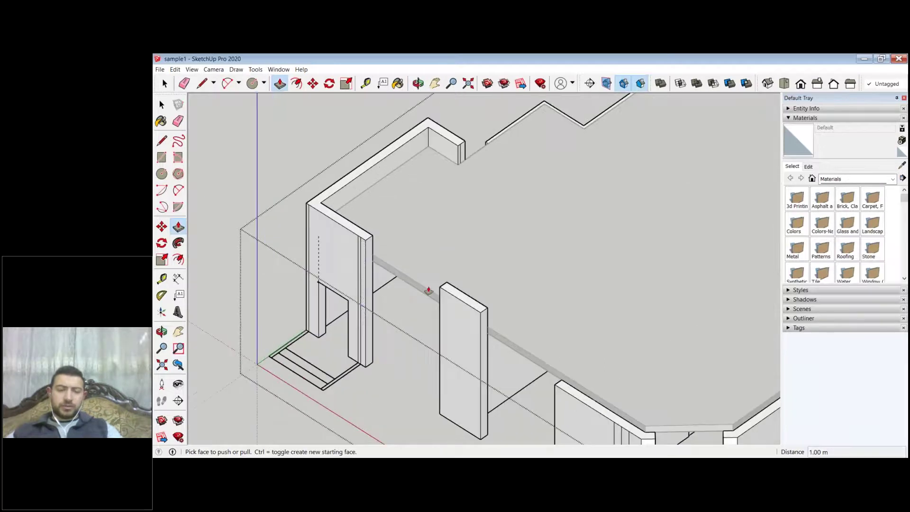
{"action": "scroll", "coordinate": [212, 138], "scroll_direction": "down", "scroll_amount": 3}
{"action": "scroll", "coordinate": [211, 138], "scroll_direction": "up", "scroll_amount": 3}
Step: Close group editing and orbit in closer on the raised wall corner
{"action": "key", "text": "space"}
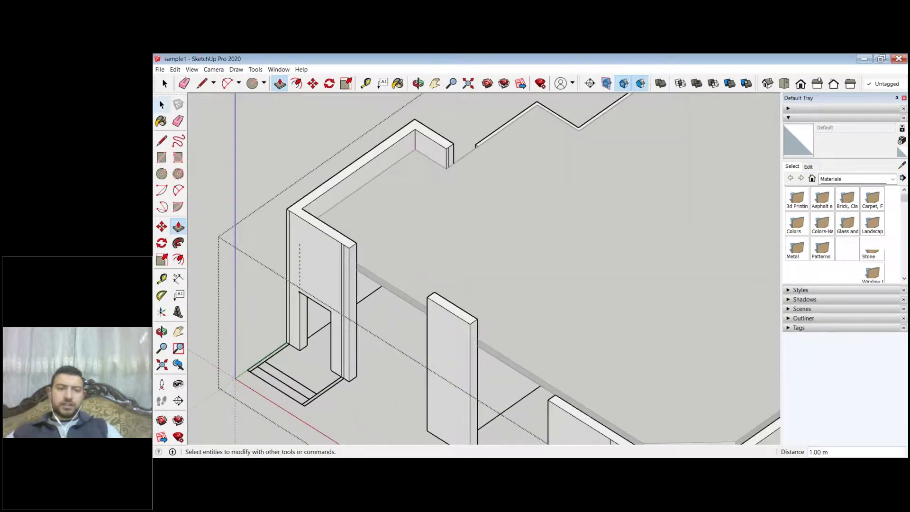
{"action": "left_click", "coordinate": [212, 138]}
{"action": "scroll", "coordinate": [408, 280], "scroll_direction": "down", "scroll_amount": 3}
{"action": "middle_click_drag", "start_coordinate": [408, 280], "coordinate": [163, 280]}
{"action": "scroll", "coordinate": [540, 143], "scroll_direction": "up", "scroll_amount": 3}
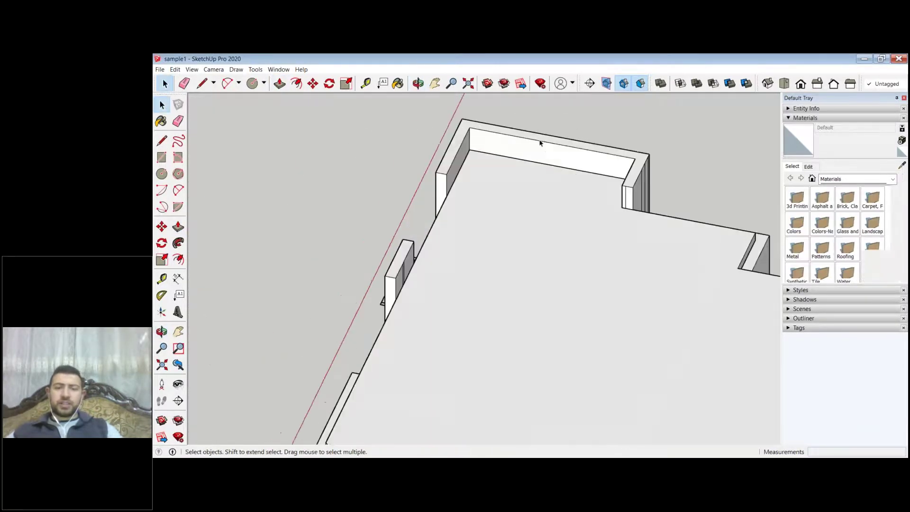
{"action": "middle_click_drag", "start_coordinate": [540, 143], "coordinate": [647, 221]}
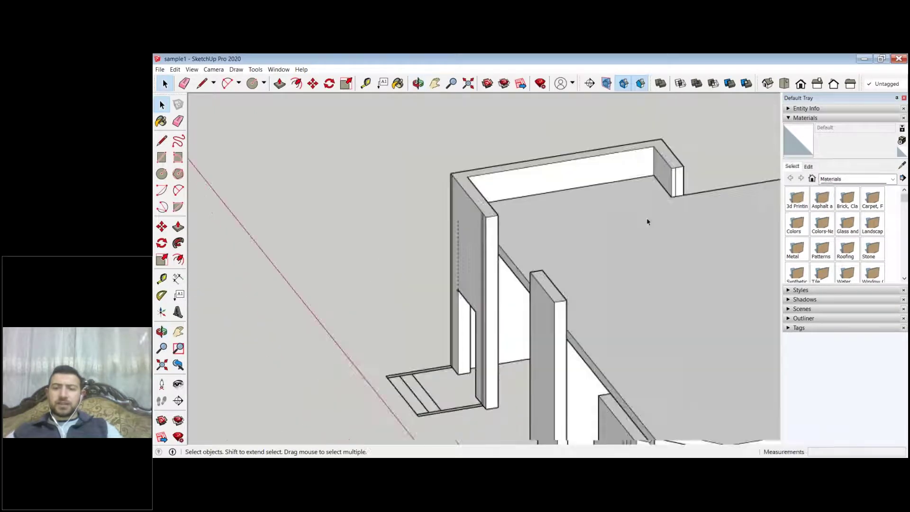
{"action": "scroll", "coordinate": [648, 221], "scroll_direction": "up", "scroll_amount": 5}
{"action": "scroll", "coordinate": [520, 339], "scroll_direction": "down", "scroll_amount": 6}
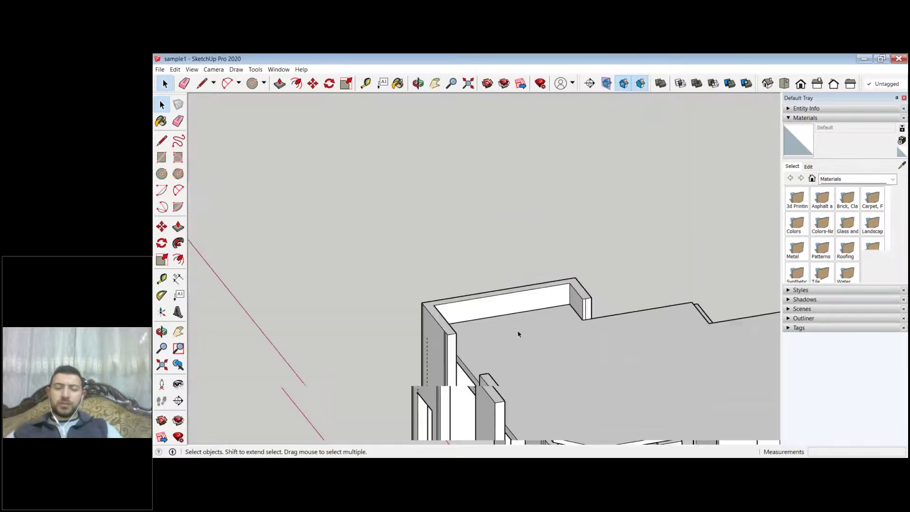
{"action": "scroll", "coordinate": [518, 334], "scroll_direction": "down", "scroll_amount": 6}
{"action": "scroll", "coordinate": [532, 217], "scroll_direction": "up", "scroll_amount": 7}
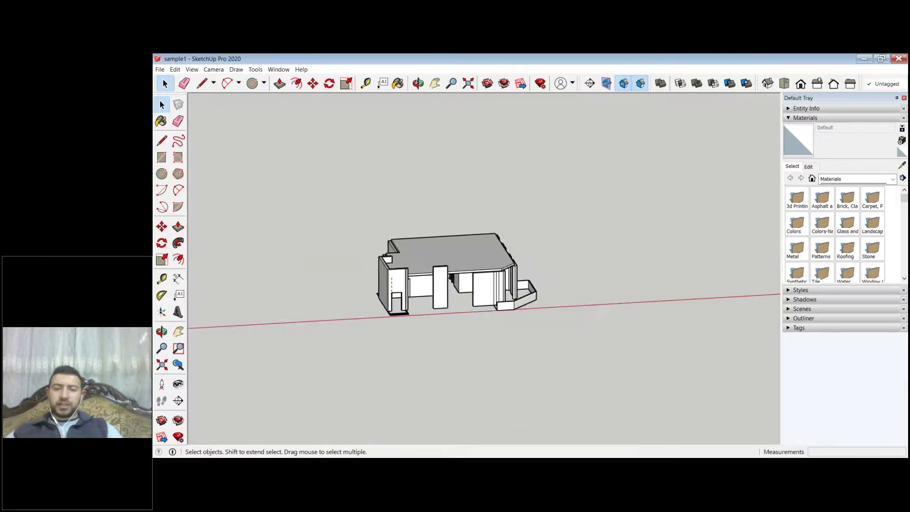
{"action": "scroll", "coordinate": [387, 288], "scroll_direction": "up", "scroll_amount": 1}
{"action": "scroll", "coordinate": [454, 276], "scroll_direction": "up", "scroll_amount": 3}
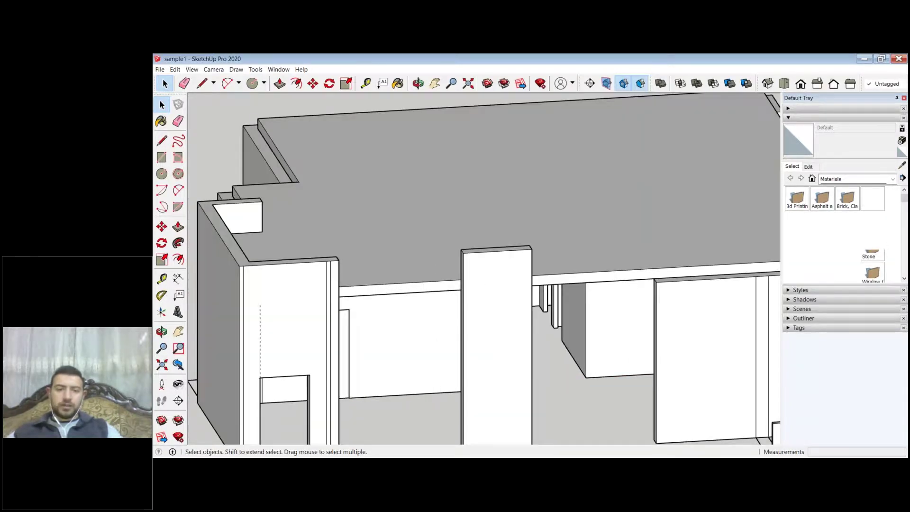
Step: Orbit over the roof and around the building's left side and front wall
{"action": "middle_click_drag", "start_coordinate": [454, 276], "coordinate": [266, 326]}
{"action": "scroll", "coordinate": [445, 252], "scroll_direction": "down", "scroll_amount": 4}
{"action": "scroll", "coordinate": [445, 251], "scroll_direction": "up", "scroll_amount": 3}
{"action": "middle_click_drag", "start_coordinate": [445, 252], "coordinate": [427, 332]}
{"action": "scroll", "coordinate": [524, 271], "scroll_direction": "down", "scroll_amount": 3}
{"action": "scroll", "coordinate": [524, 271], "scroll_direction": "down", "scroll_amount": 4}
{"action": "scroll", "coordinate": [541, 285], "scroll_direction": "up", "scroll_amount": 3}
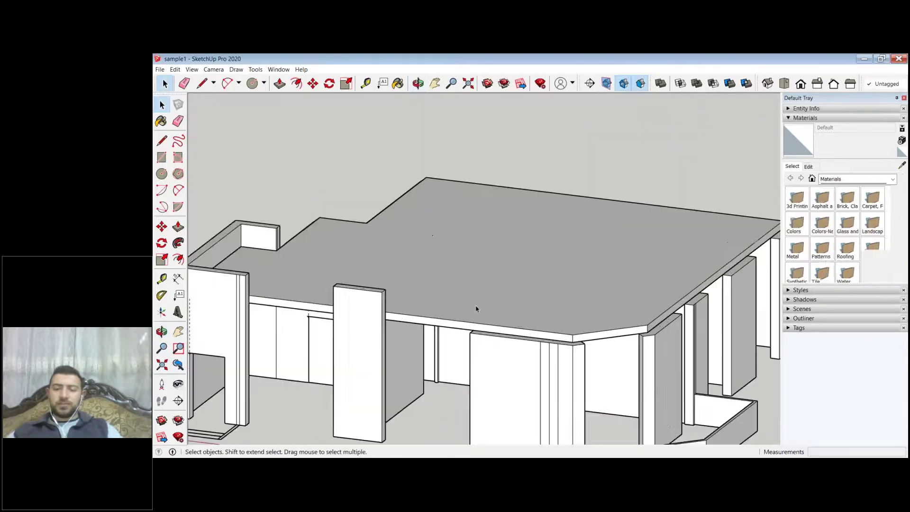
{"action": "scroll", "coordinate": [475, 309], "scroll_direction": "down", "scroll_amount": 3}
{"action": "middle_click_drag", "start_coordinate": [265, 332], "coordinate": [407, 348]}
{"action": "scroll", "coordinate": [407, 349], "scroll_direction": "up", "scroll_amount": 3}
{"action": "scroll", "coordinate": [616, 287], "scroll_direction": "up", "scroll_amount": 3}
{"action": "middle_click_drag", "start_coordinate": [619, 286], "coordinate": [641, 287]}
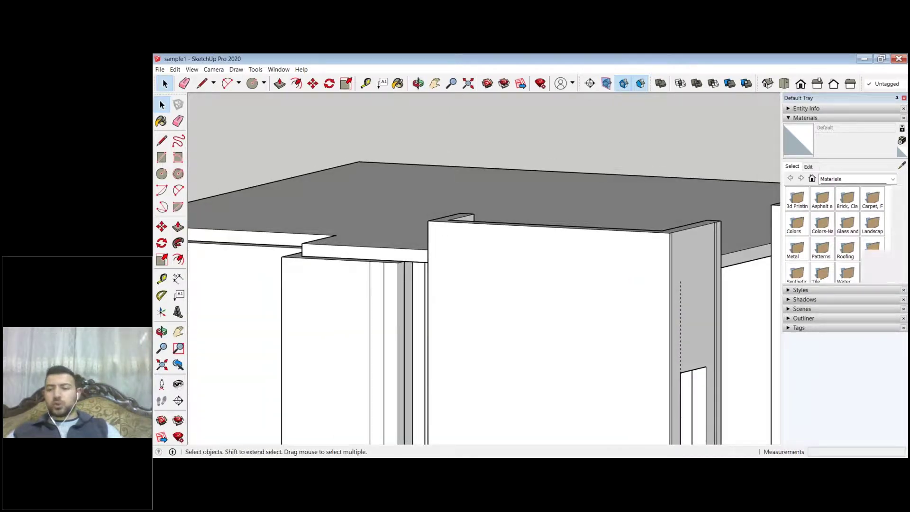
{"action": "left_click", "coordinate": [885, 291]}
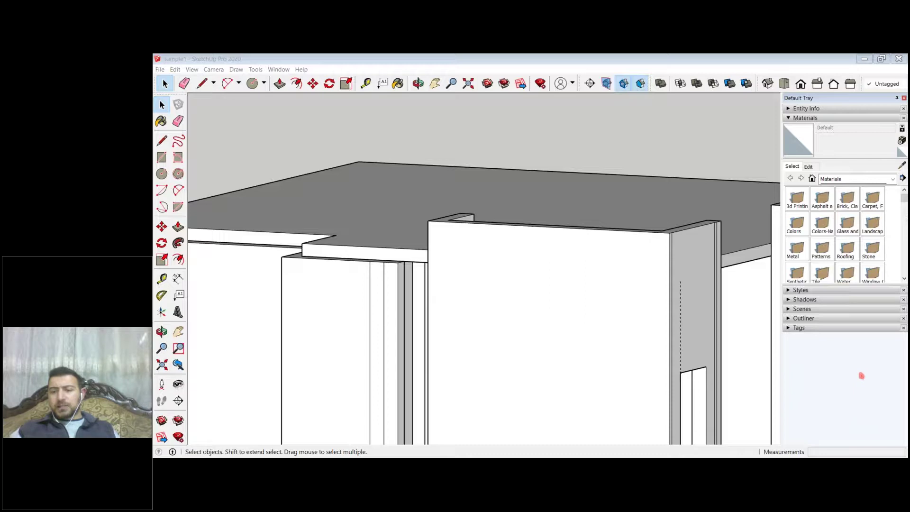
{"action": "scroll", "coordinate": [559, 233], "scroll_direction": "down", "scroll_amount": 10}
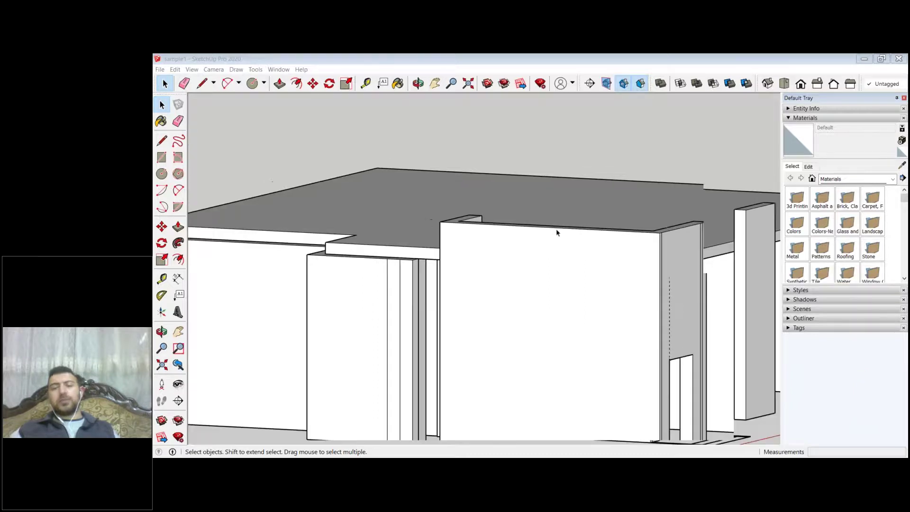
{"action": "scroll", "coordinate": [538, 230], "scroll_direction": "down", "scroll_amount": 3}
{"action": "mouse_move", "coordinate": [623, 223]}
{"action": "middle_mouse_down"}
{"action": "mouse_move", "coordinate": [601, 236]}
{"action": "mouse_move", "coordinate": [456, 244]}
{"action": "mouse_move", "coordinate": [660, 270]}
{"action": "middle_mouse_up"}
{"action": "scroll", "coordinate": [526, 241], "scroll_direction": "down", "scroll_amount": 2}
{"action": "scroll", "coordinate": [660, 270], "scroll_direction": "up", "scroll_amount": 3}
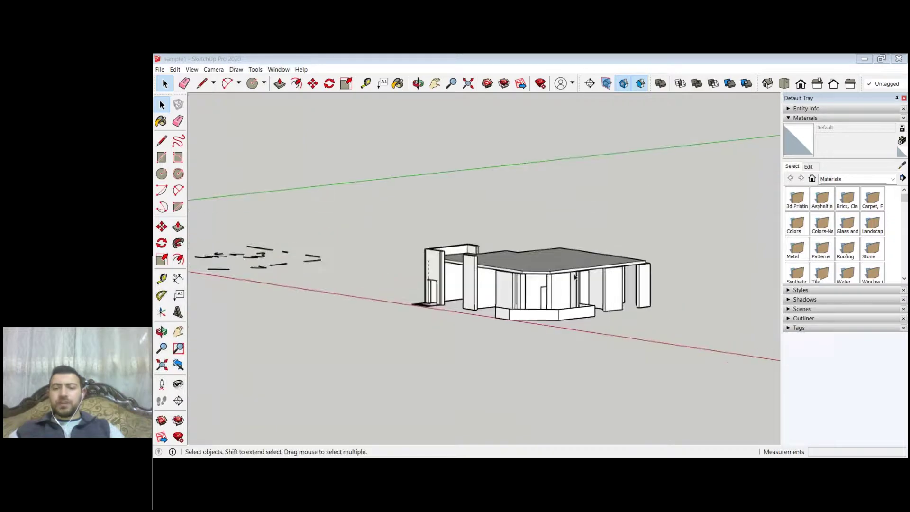
{"action": "middle_click_drag", "start_coordinate": [597, 285], "coordinate": [713, 286]}
{"action": "scroll", "coordinate": [559, 297], "scroll_direction": "down", "scroll_amount": 3}
{"action": "scroll", "coordinate": [559, 298], "scroll_direction": "down", "scroll_amount": 3}
{"action": "scroll", "coordinate": [639, 276], "scroll_direction": "up", "scroll_amount": 5}
{"action": "mouse_move", "coordinate": [433, 300]}
{"action": "middle_mouse_down"}
{"action": "mouse_move", "coordinate": [522, 297]}
{"action": "mouse_move", "coordinate": [481, 301]}
{"action": "middle_mouse_up"}
{"action": "scroll", "coordinate": [589, 283], "scroll_direction": "down", "scroll_amount": 4}
{"action": "scroll", "coordinate": [467, 317], "scroll_direction": "up", "scroll_amount": 5}
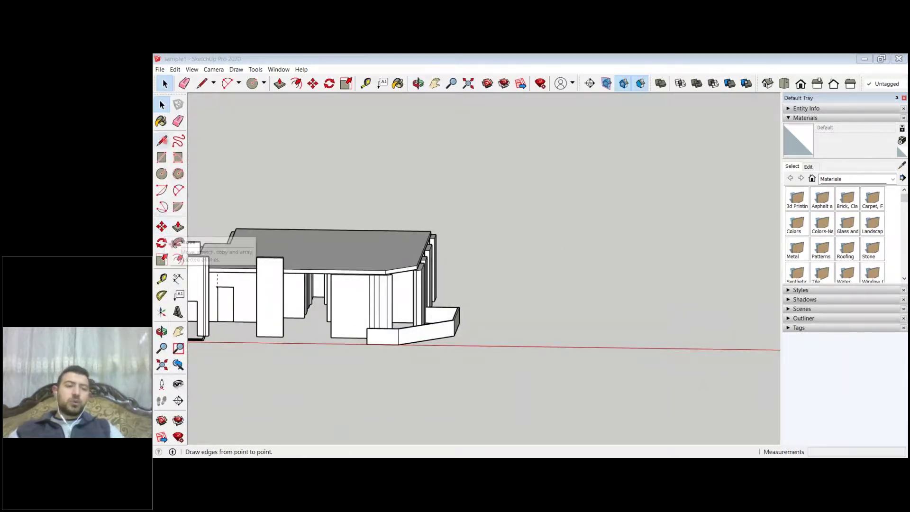
Step: Draw a closed sloped-top profile face beside the building with the Line tool
{"action": "left_click", "coordinate": [161, 140]}
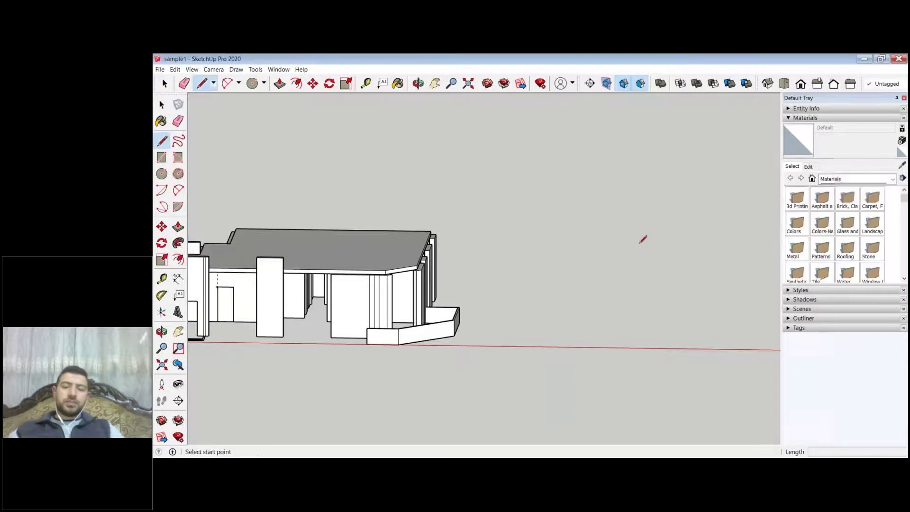
{"action": "left_click", "coordinate": [638, 271]}
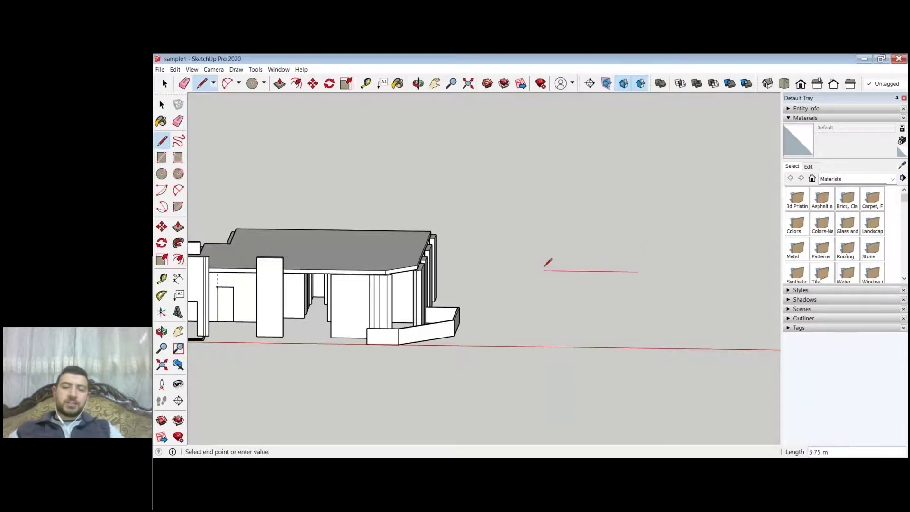
{"action": "left_click", "coordinate": [501, 270]}
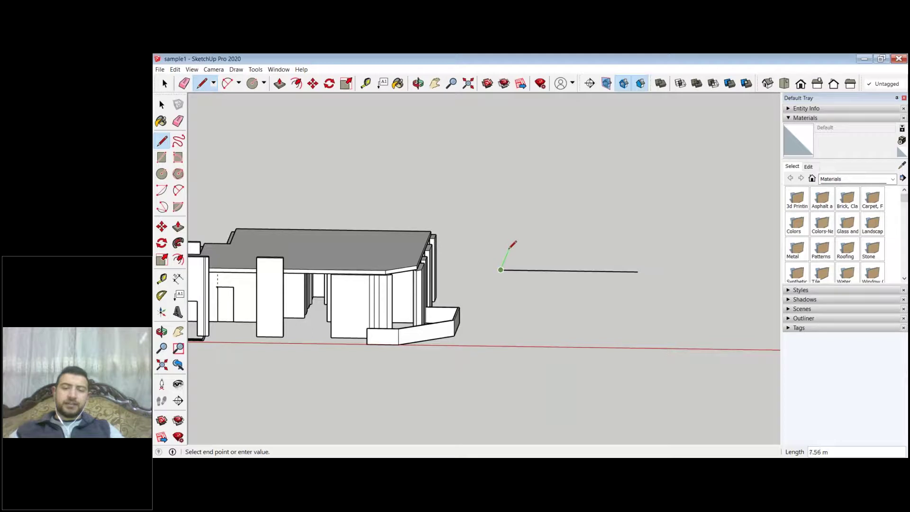
{"action": "left_click", "coordinate": [501, 254]}
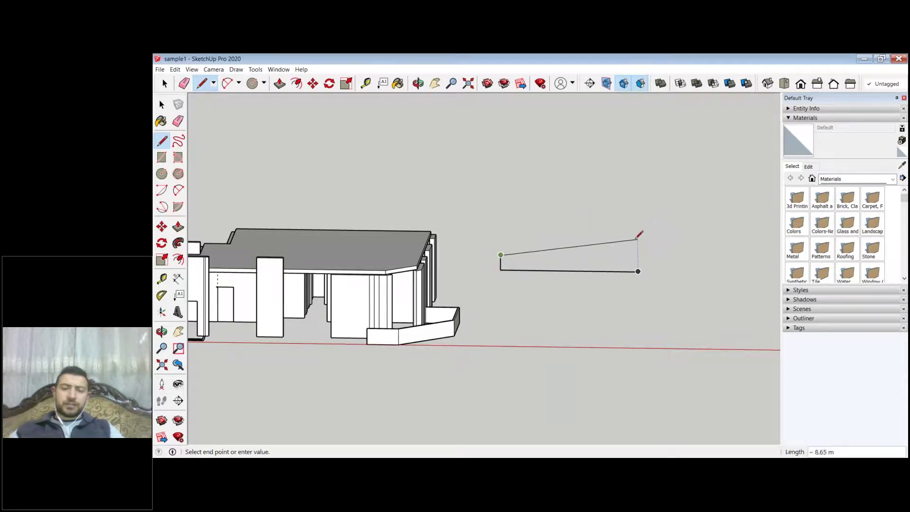
{"action": "key", "text": "Escape"}
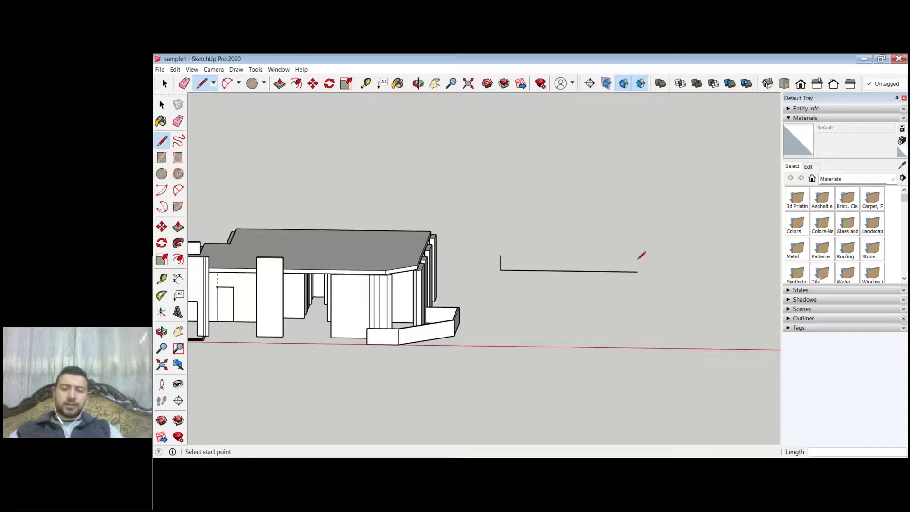
{"action": "left_click", "coordinate": [639, 271]}
{"action": "left_click", "coordinate": [638, 223]}
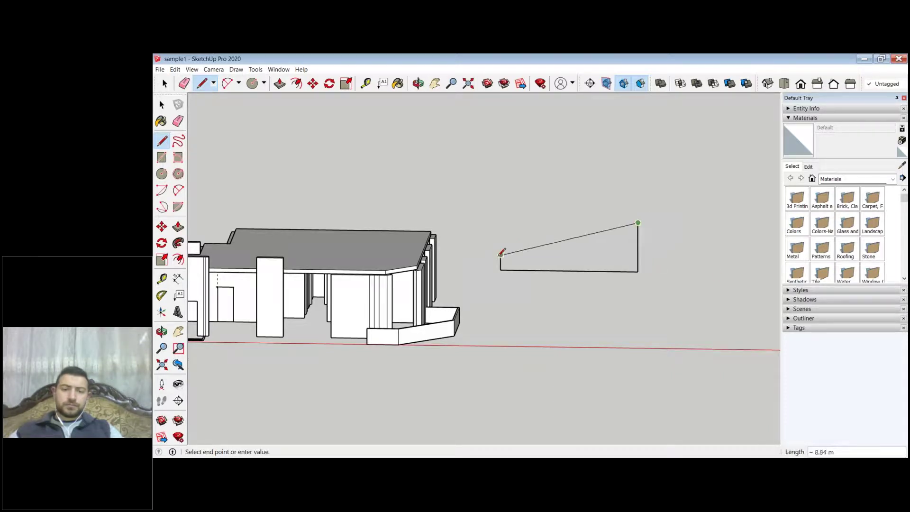
{"action": "left_click", "coordinate": [500, 254]}
{"action": "middle_click_drag", "start_coordinate": [502, 253], "coordinate": [577, 284]}
Step: Push/Pull the sloped face into a long wedge block
{"action": "key", "text": "p"}
{"action": "left_click_drag", "start_coordinate": [631, 291], "coordinate": [371, 331]}
{"action": "mouse_move", "coordinate": [341, 341]}
{"action": "middle_mouse_down"}
{"action": "mouse_move", "coordinate": [767, 373]}
{"action": "mouse_move", "coordinate": [682, 382]}
{"action": "mouse_move", "coordinate": [692, 339]}
{"action": "mouse_move", "coordinate": [592, 293]}
{"action": "mouse_move", "coordinate": [544, 301]}
{"action": "middle_mouse_up"}
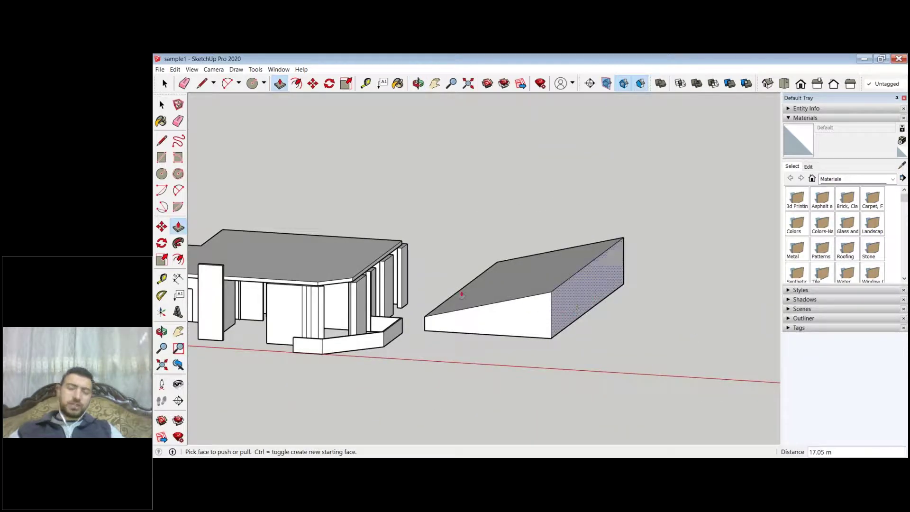
{"action": "left_click", "coordinate": [161, 104]}
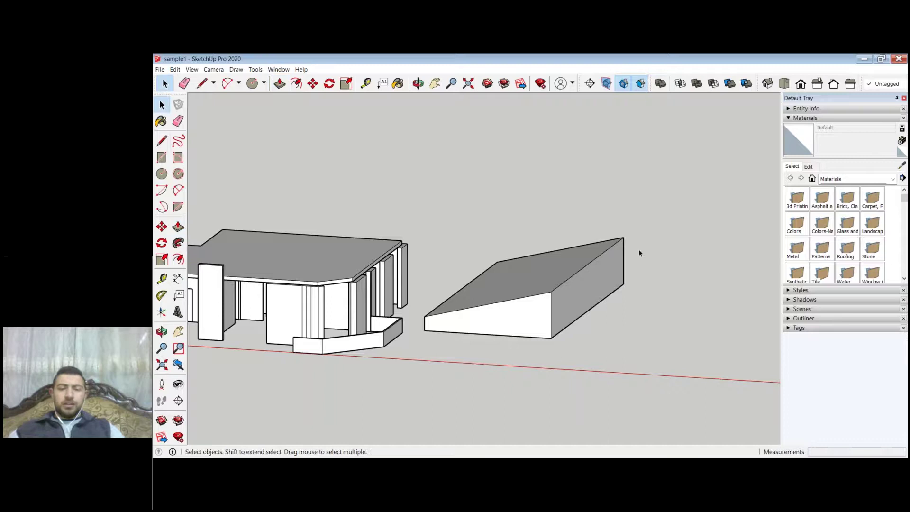
Step: Delete the house, the wedge block and the leftover text shapes
{"action": "scroll", "coordinate": [639, 253], "scroll_direction": "down", "scroll_amount": 5}
{"action": "left_click_drag", "start_coordinate": [657, 197], "coordinate": [355, 360]}
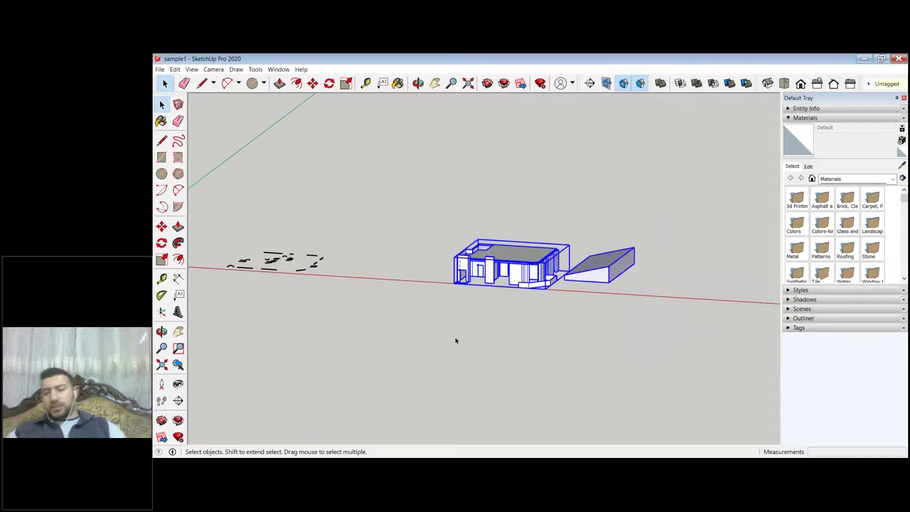
{"action": "key", "text": "Delete"}
{"action": "scroll", "coordinate": [488, 325], "scroll_direction": "down", "scroll_amount": 4}
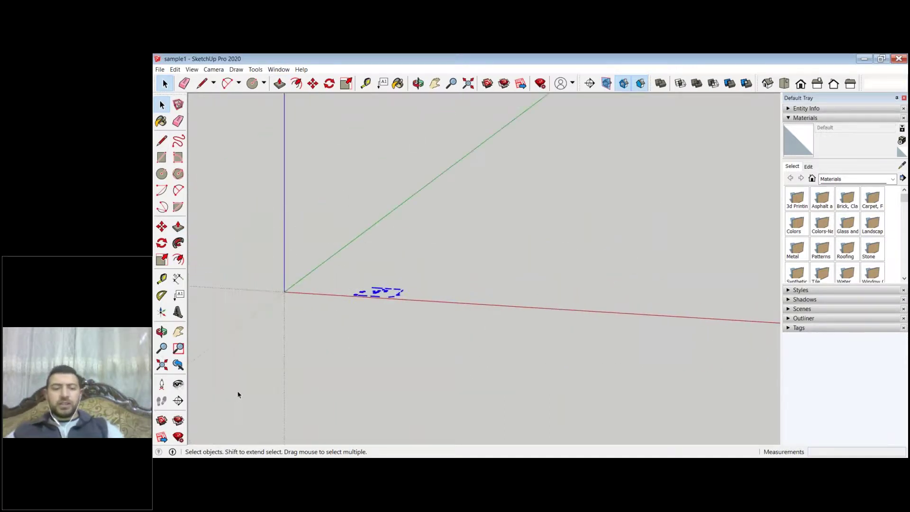
{"action": "key", "text": "Delete"}
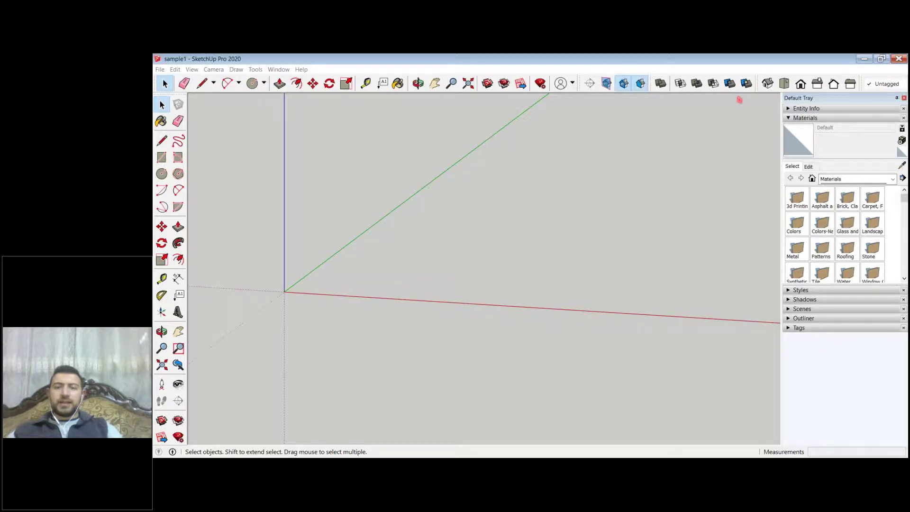
Step: Draw a trial rectangle with one corner at the origin
{"action": "left_click", "coordinate": [583, 78]}
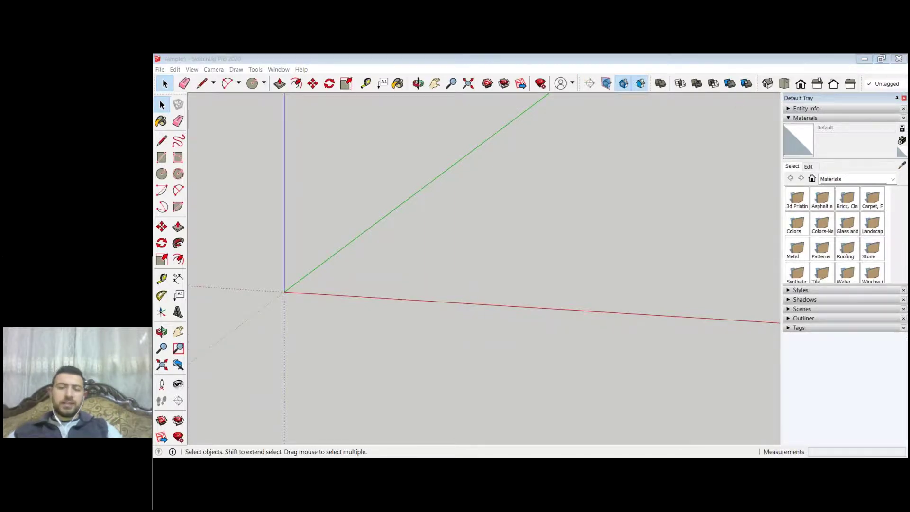
{"action": "left_click", "coordinate": [670, 231]}
{"action": "scroll", "coordinate": [670, 231], "scroll_direction": "down", "scroll_amount": 3}
{"action": "scroll", "coordinate": [636, 136], "scroll_direction": "up", "scroll_amount": 2}
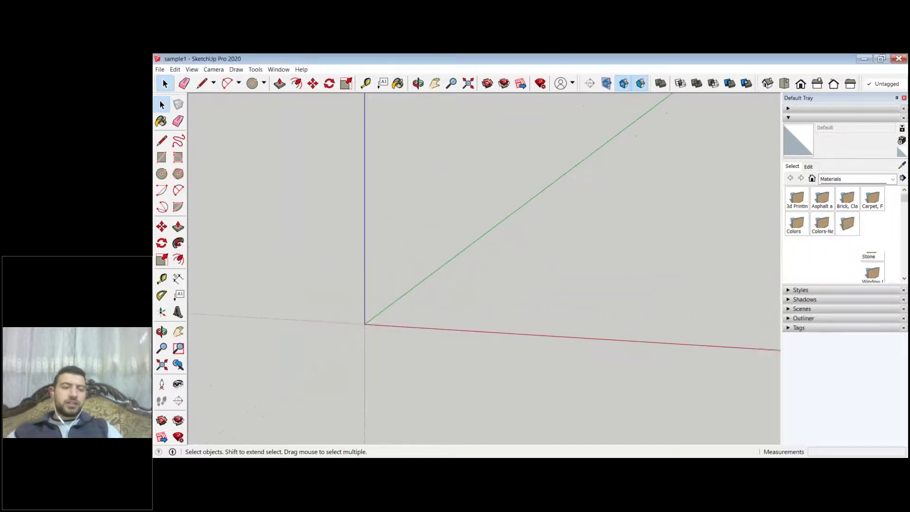
{"action": "scroll", "coordinate": [668, 200], "scroll_direction": "up", "scroll_amount": 2}
{"action": "left_click", "coordinate": [161, 157]}
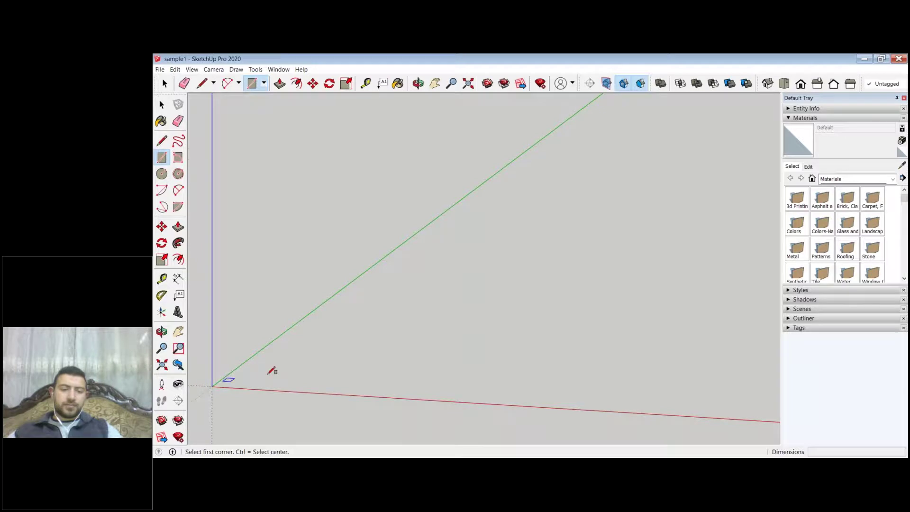
{"action": "left_click", "coordinate": [212, 387]}
{"action": "left_click", "coordinate": [442, 348]}
{"action": "scroll", "coordinate": [596, 281], "scroll_direction": "down", "scroll_amount": 3}
Step: Pull the trial rectangle up into a tall box, then undo it
{"action": "left_click", "coordinate": [178, 227]}
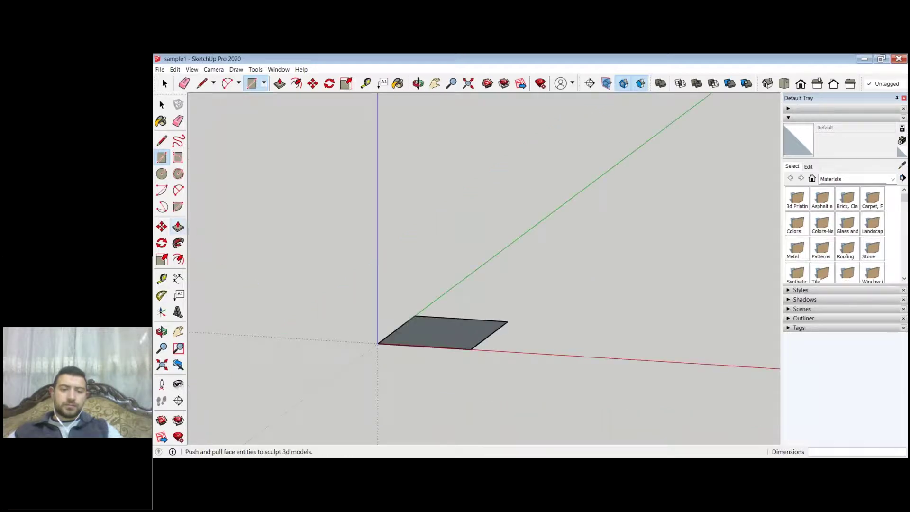
{"action": "left_click", "coordinate": [466, 247]}
{"action": "middle_click_drag", "start_coordinate": [467, 248], "coordinate": [557, 270]}
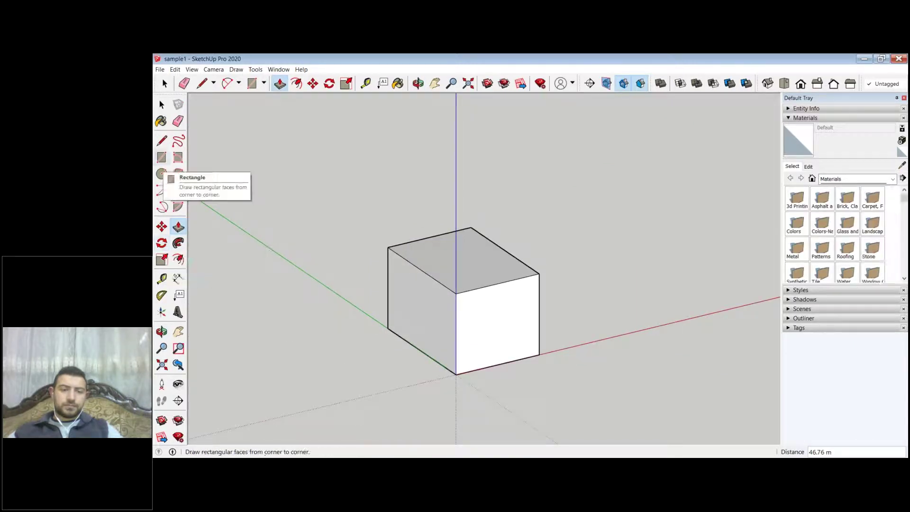
{"action": "left_click", "coordinate": [162, 156]}
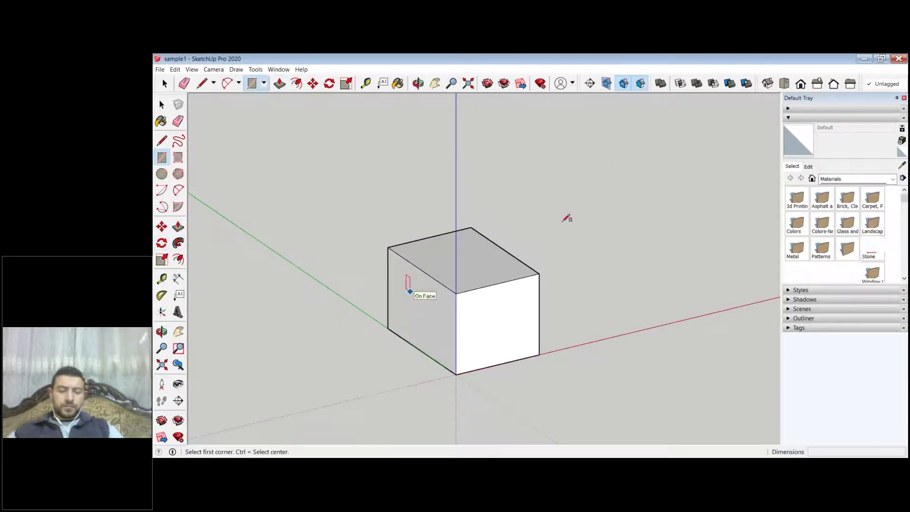
{"action": "key", "text": "ctrl+z"}
{"action": "key", "text": "ctrl+z"}
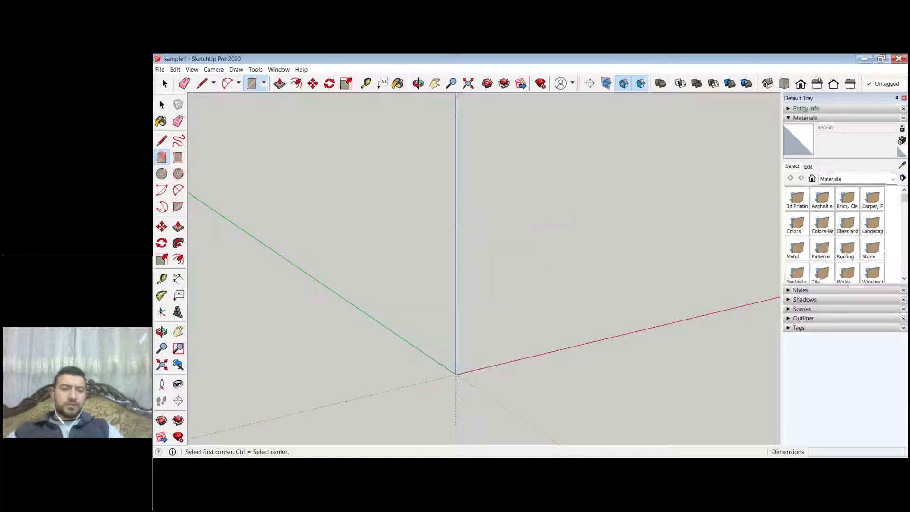
Step: Draw a 10 × 10 m square with its corner at the origin
{"action": "middle_click_drag", "start_coordinate": [530, 327], "coordinate": [474, 349]}
{"action": "left_click", "coordinate": [468, 354]}
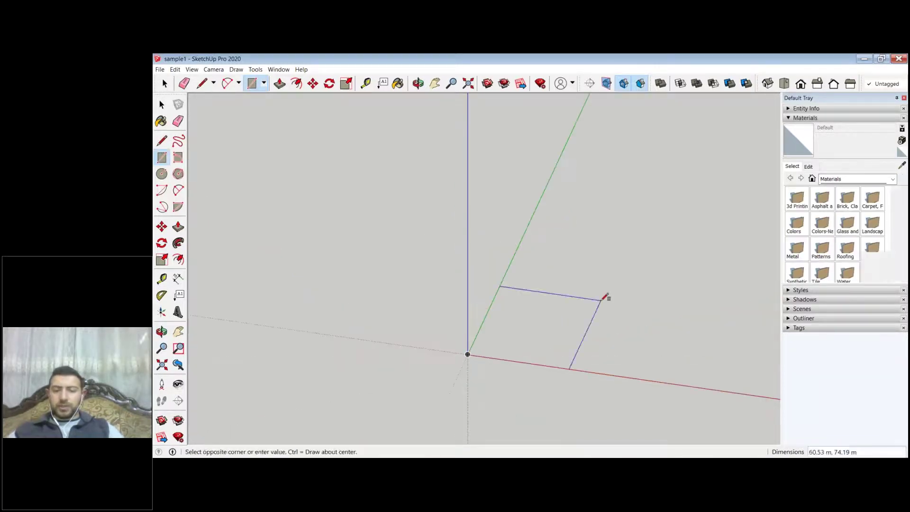
{"action": "type", "text": "10"}
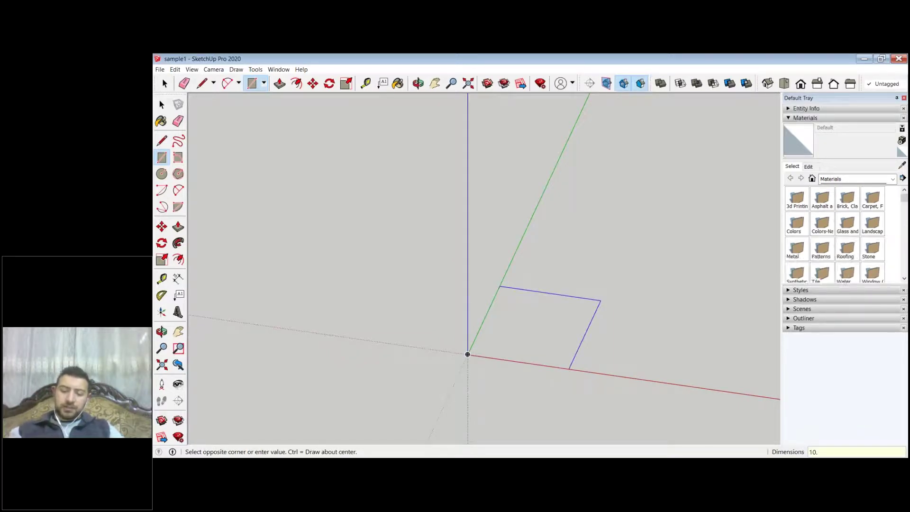
{"action": "type", "text": ",10"}
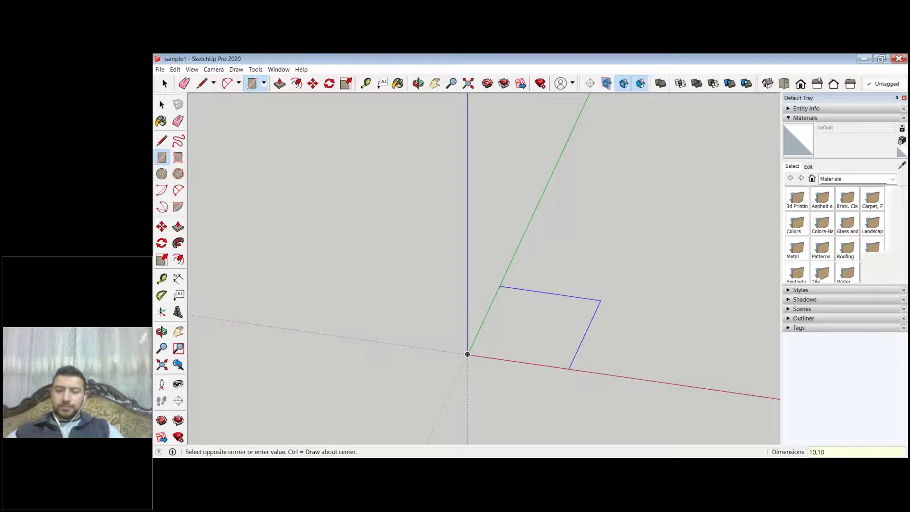
{"action": "key", "text": "Return"}
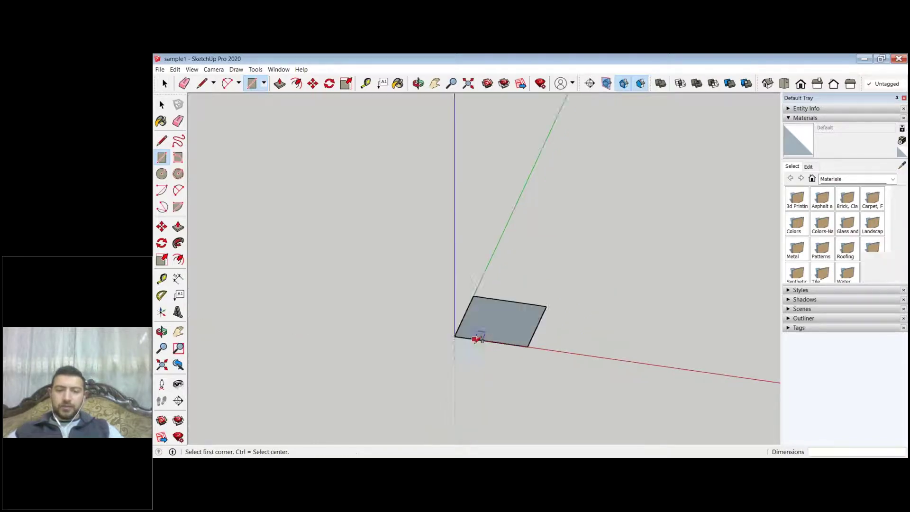
{"action": "scroll", "coordinate": [411, 377], "scroll_direction": "up", "scroll_amount": 5}
{"action": "scroll", "coordinate": [412, 377], "scroll_direction": "down", "scroll_amount": 2}
Step: Push the square up 10 m into a cube and orbit to its left side
{"action": "key", "text": "p"}
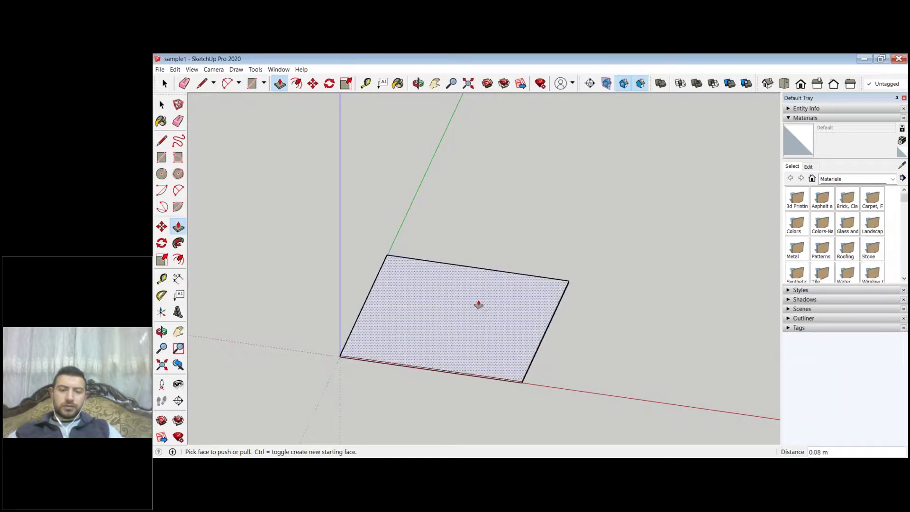
{"action": "left_click", "coordinate": [478, 304]}
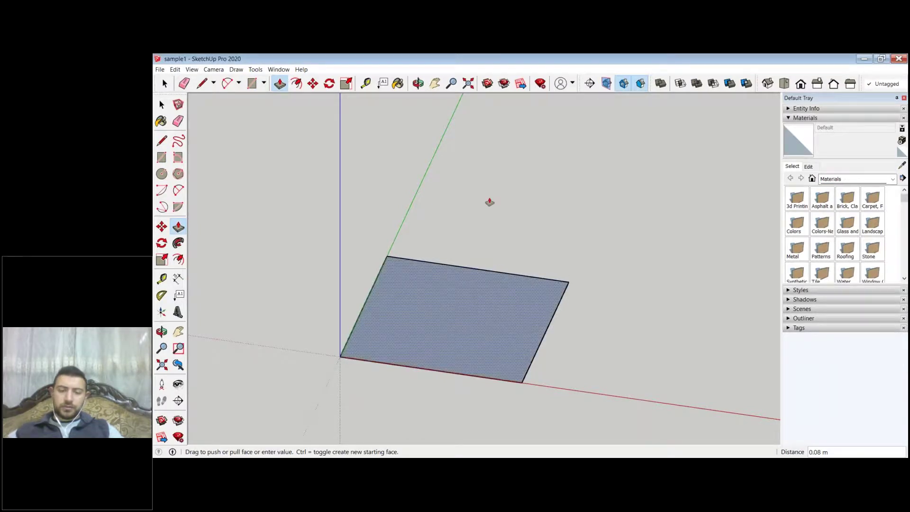
{"action": "type", "text": "10"}
{"action": "key", "text": "Return"}
{"action": "scroll", "coordinate": [591, 264], "scroll_direction": "down", "scroll_amount": 1}
{"action": "scroll", "coordinate": [591, 264], "scroll_direction": "down", "scroll_amount": 2}
{"action": "middle_click_drag", "start_coordinate": [591, 264], "coordinate": [691, 351]}
Step: Draw a circle on the cube's left face
{"action": "left_click", "coordinate": [162, 105]}
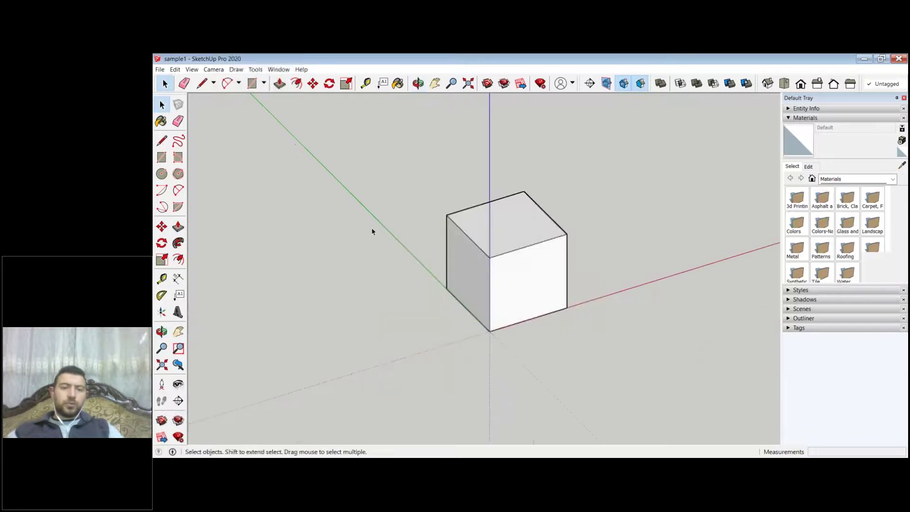
{"action": "scroll", "coordinate": [540, 286], "scroll_direction": "up", "scroll_amount": 3}
{"action": "left_click", "coordinate": [503, 293]}
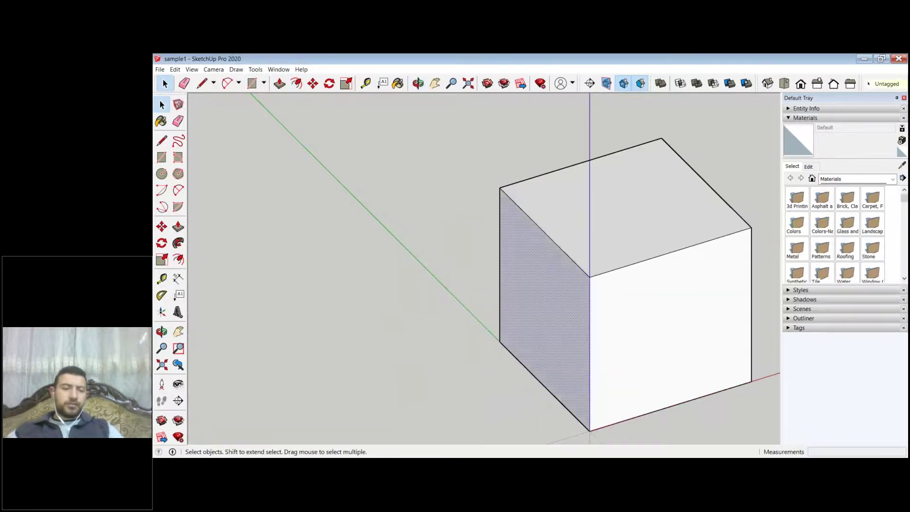
{"action": "left_click", "coordinate": [162, 173]}
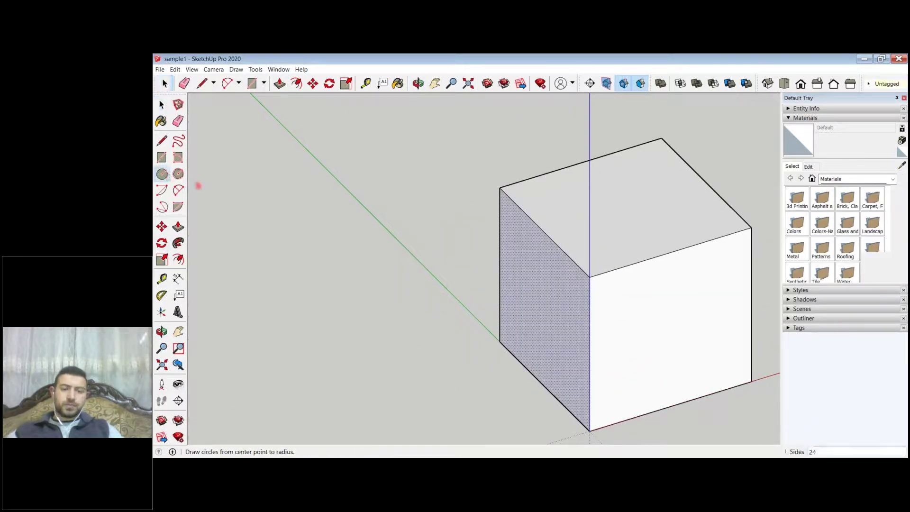
{"action": "left_click", "coordinate": [540, 287]}
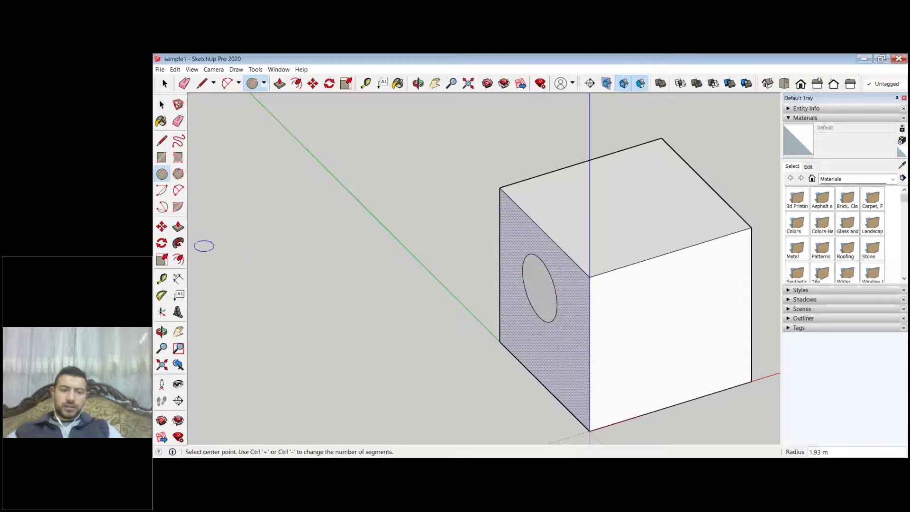
Step: Push the circle into the cube to start a round recess
{"action": "key", "text": "p"}
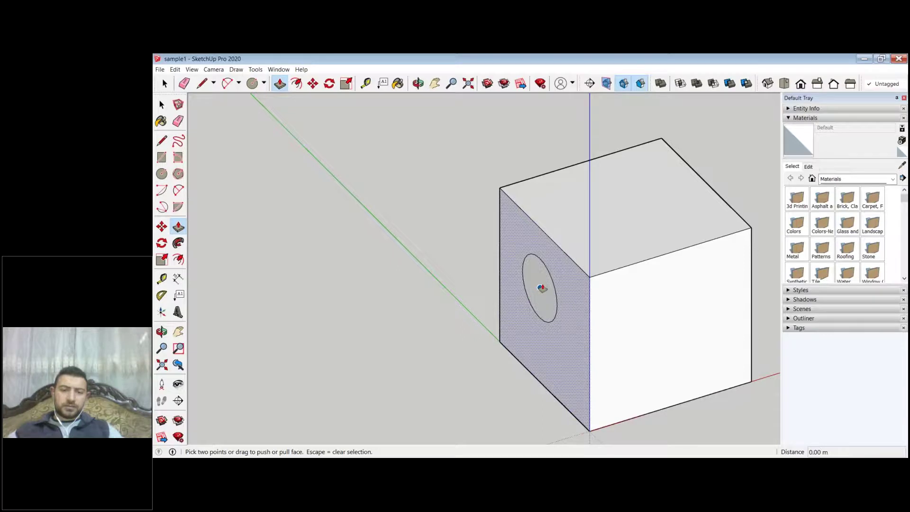
{"action": "left_click", "coordinate": [541, 288]}
{"action": "key", "text": "ctrl+z"}
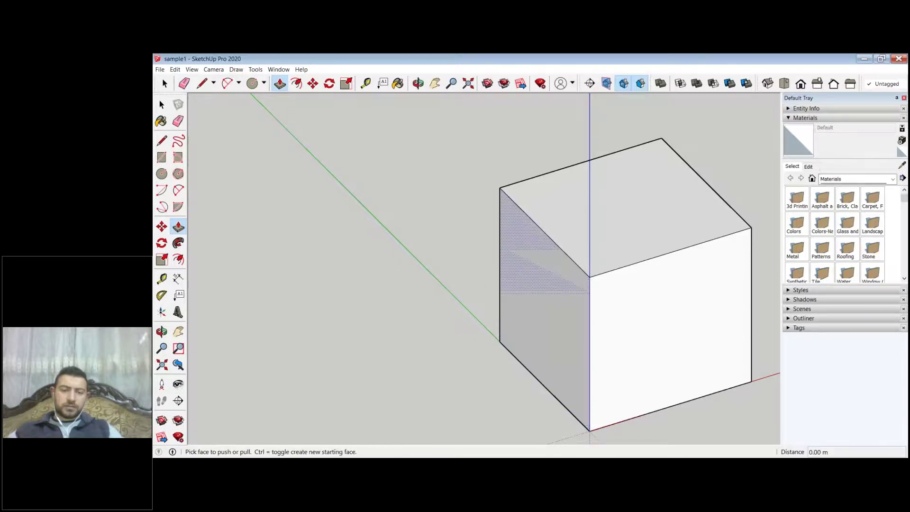
{"action": "key", "text": "ctrl+z"}
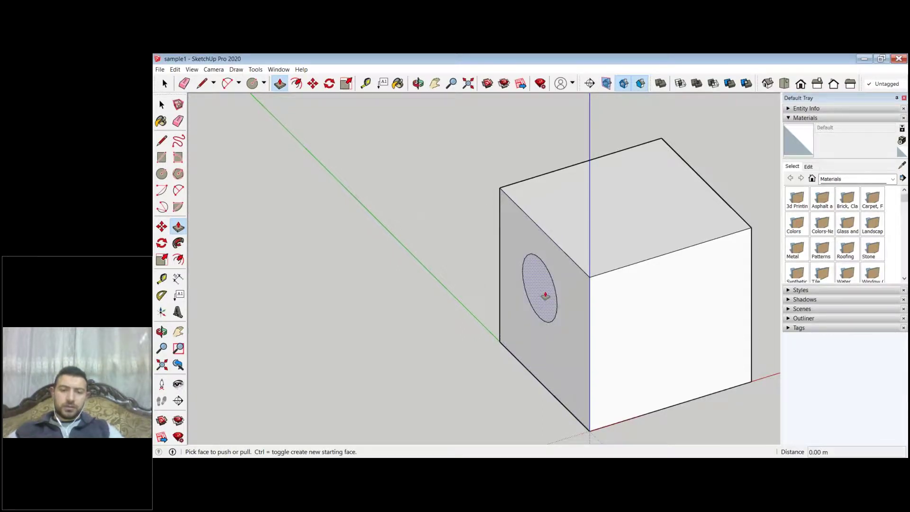
{"action": "double_click", "coordinate": [545, 295]}
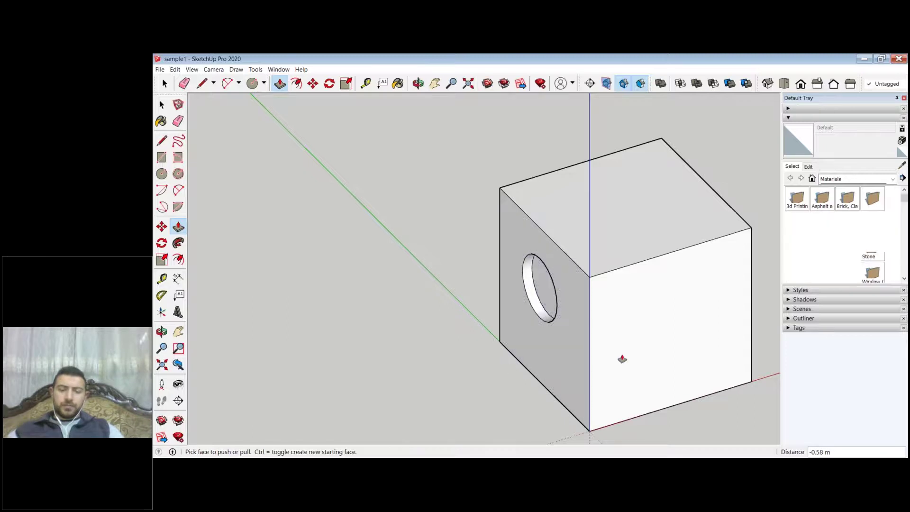
{"action": "scroll", "coordinate": [497, 358], "scroll_direction": "down", "scroll_amount": 3}
{"action": "scroll", "coordinate": [504, 355], "scroll_direction": "up", "scroll_amount": 3}
{"action": "middle_click_drag", "start_coordinate": [507, 345], "coordinate": [550, 332]}
Step: Push the recess face deeper to 0.85 m
{"action": "left_click", "coordinate": [553, 289]}
{"action": "left_click", "coordinate": [679, 312]}
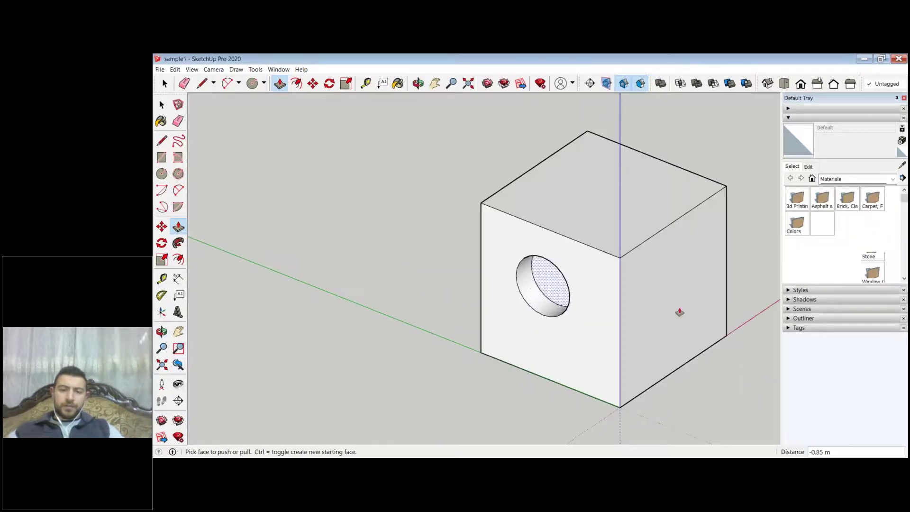
{"action": "scroll", "coordinate": [484, 348], "scroll_direction": "down", "scroll_amount": 3}
{"action": "middle_click_drag", "start_coordinate": [550, 316], "coordinate": [524, 304]}
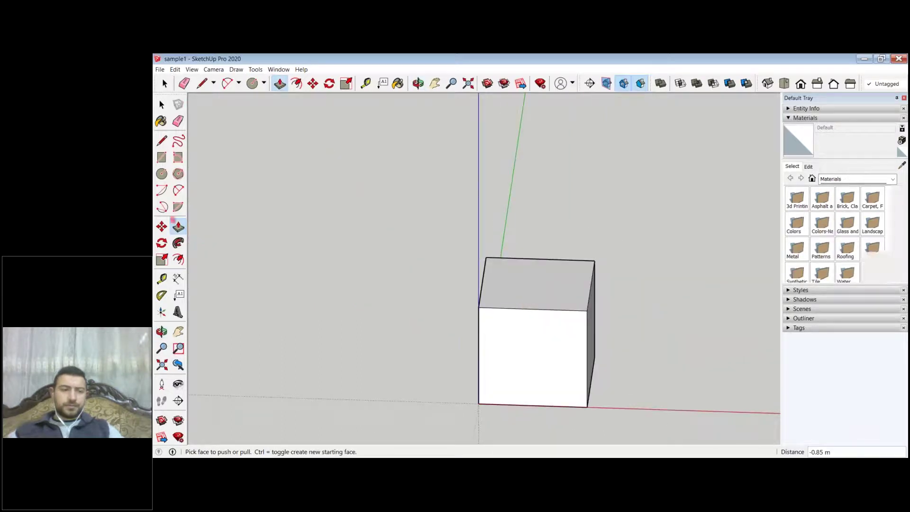
Step: Draw a rectangle on the cube's other side face and pull it out 4.65 m
{"action": "key", "text": "r"}
{"action": "left_click", "coordinate": [542, 348]}
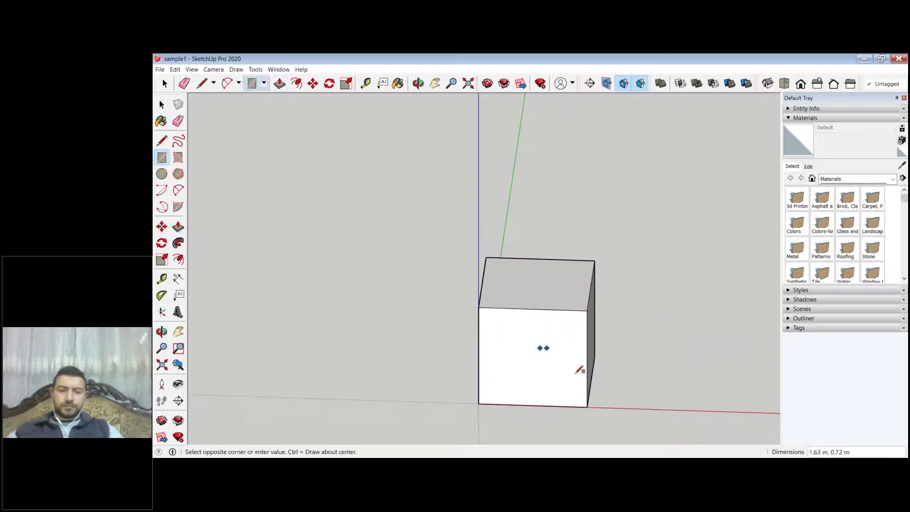
{"action": "left_click", "coordinate": [575, 374]}
{"action": "key", "text": "p"}
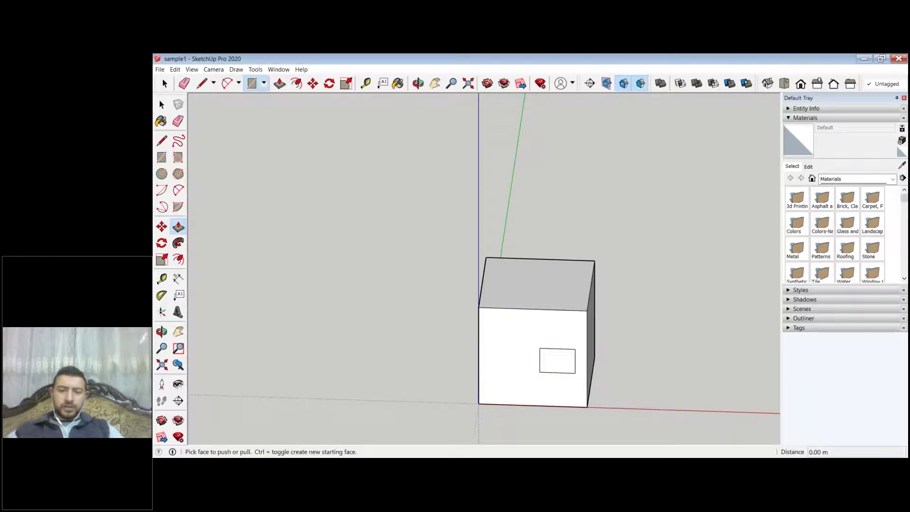
{"action": "left_click", "coordinate": [548, 390]}
{"action": "left_click", "coordinate": [548, 394]}
{"action": "middle_click_drag", "start_coordinate": [441, 350], "coordinate": [529, 355]}
Step: Select the whole cube together with its attached box
{"action": "key", "text": "space"}
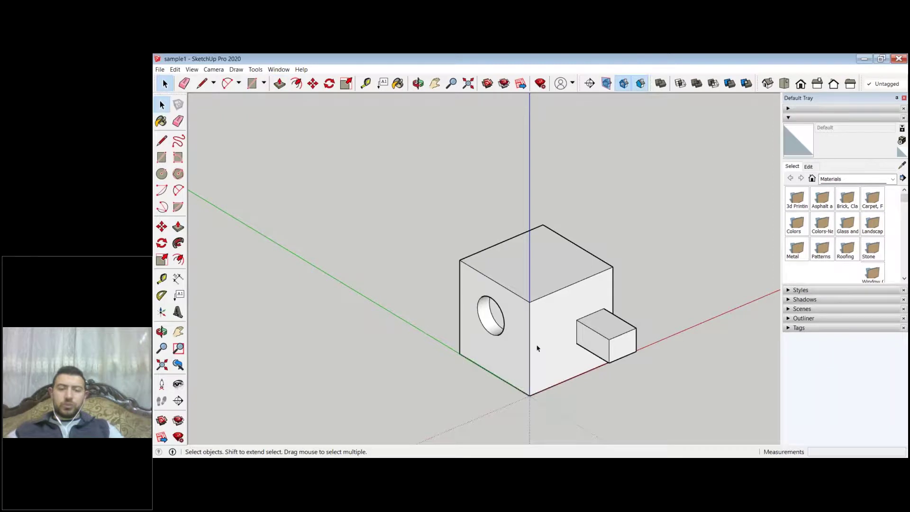
{"action": "scroll", "coordinate": [451, 287], "scroll_direction": "down", "scroll_amount": 2}
{"action": "scroll", "coordinate": [508, 304], "scroll_direction": "up", "scroll_amount": 1}
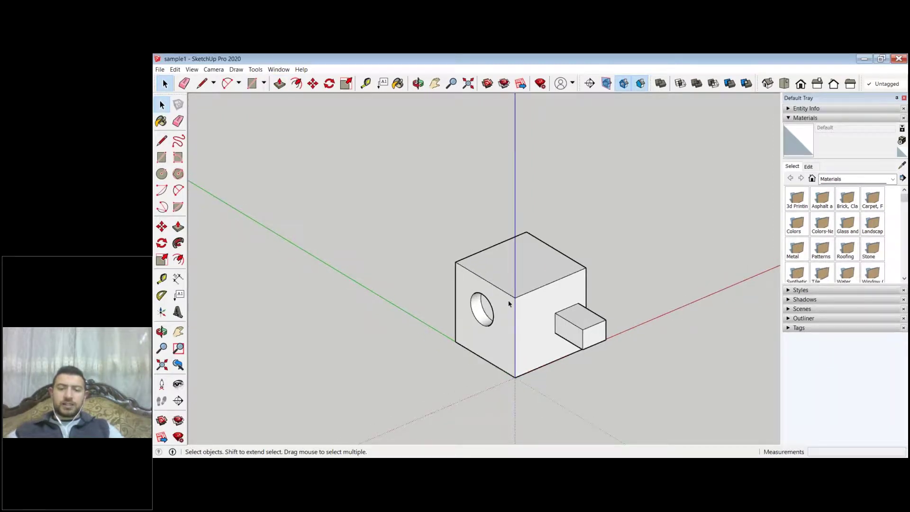
{"action": "scroll", "coordinate": [509, 304], "scroll_direction": "down", "scroll_amount": 2}
{"action": "triple_click", "coordinate": [508, 307]}
Step: Make the selected cube and box into a group
{"action": "right_click", "coordinate": [507, 310]}
{"action": "mouse_move", "coordinate": [575, 239]}
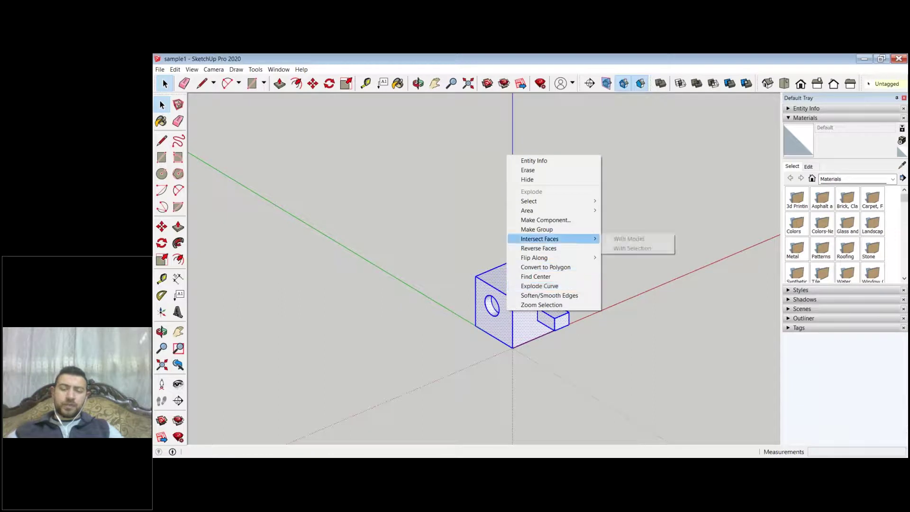
{"action": "left_click", "coordinate": [536, 229]}
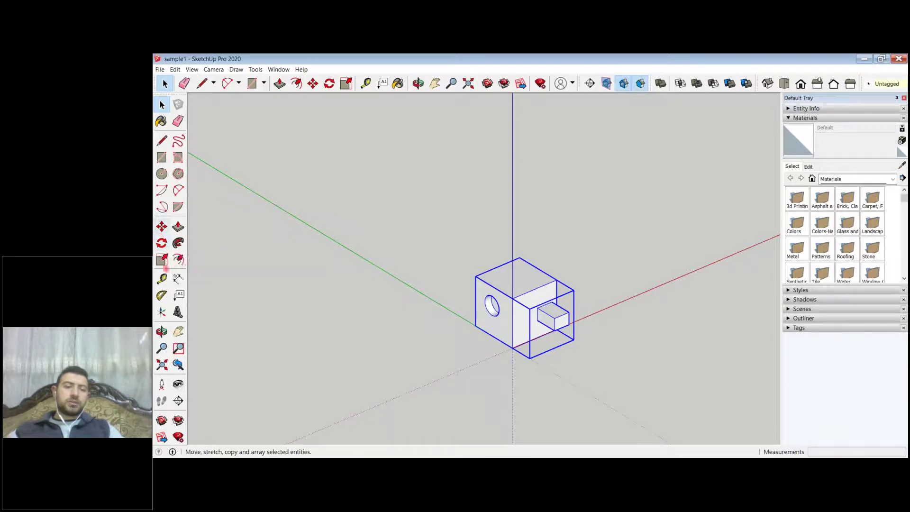
Step: Mirror the group along the green axis at scale -1
{"action": "left_click", "coordinate": [161, 260]}
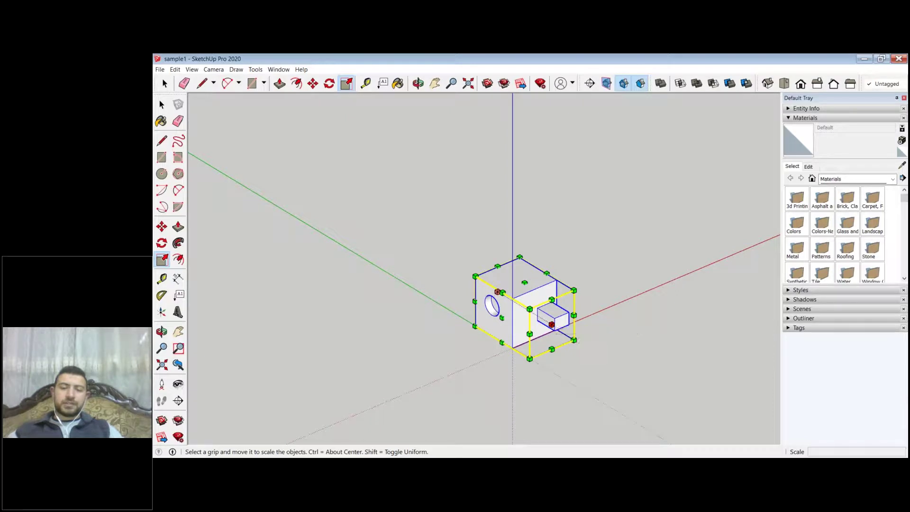
{"action": "left_click_drag", "start_coordinate": [545, 320], "coordinate": [424, 235]}
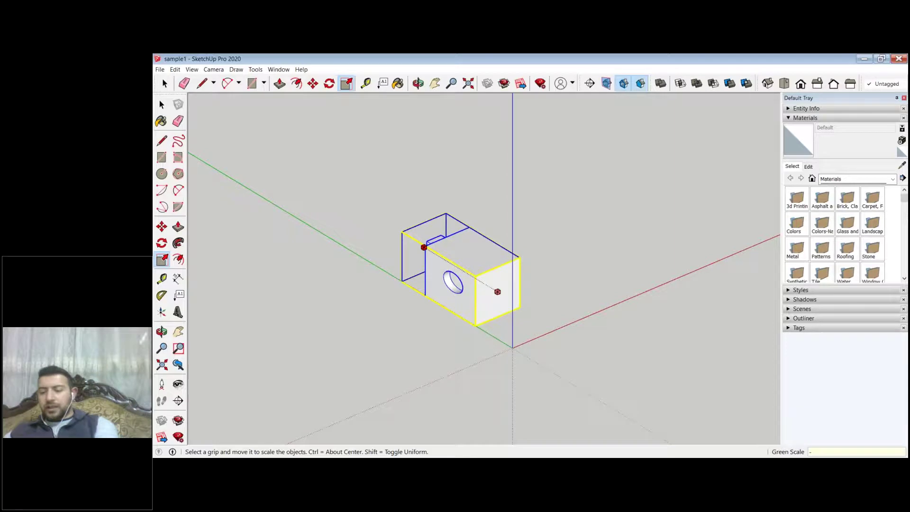
{"action": "key", "text": "Return"}
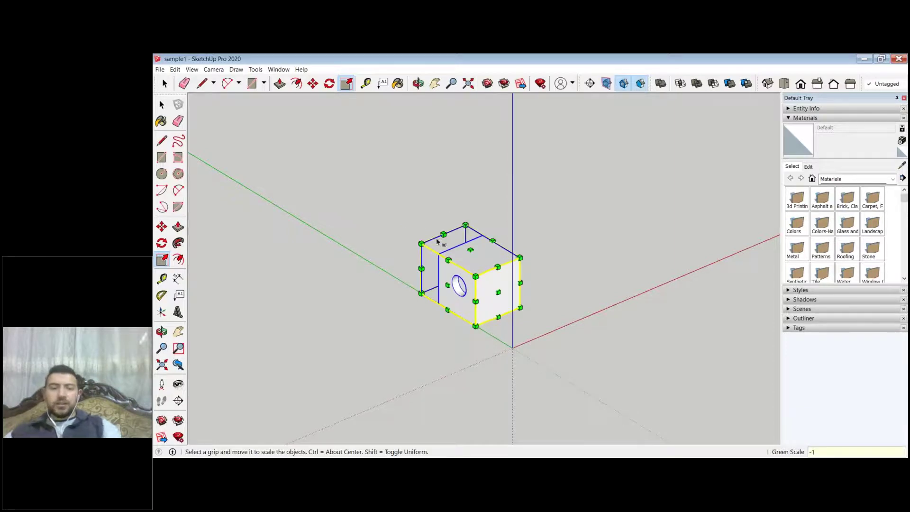
{"action": "left_click", "coordinate": [162, 105]}
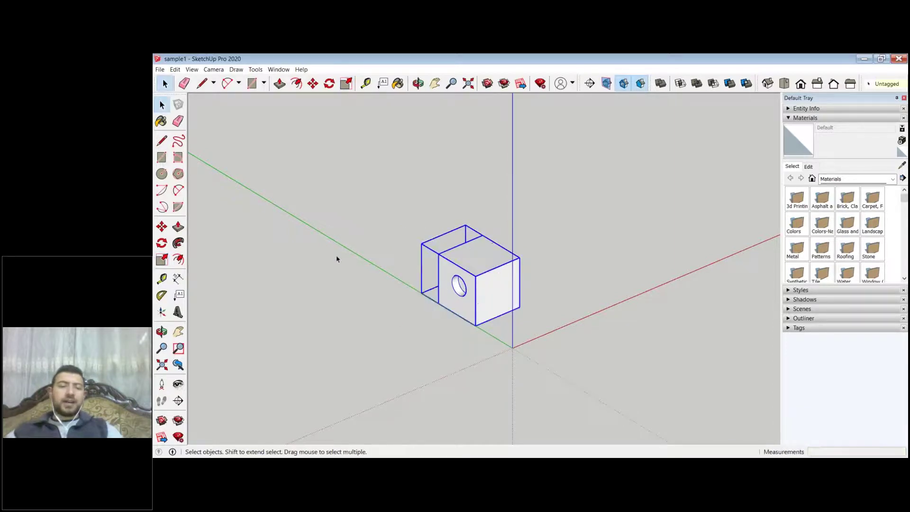
{"action": "middle_click", "coordinate": [348, 286]}
Step: Undo the mirror and copy the box group along the green axis
{"action": "left_click", "coordinate": [348, 287]}
{"action": "middle_click_drag", "start_coordinate": [501, 298], "coordinate": [606, 297]}
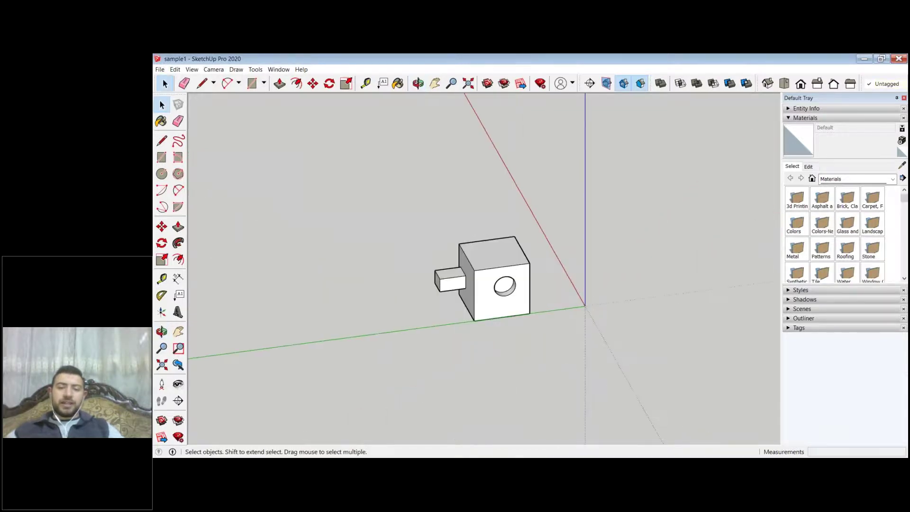
{"action": "key", "text": "ctrl+z"}
{"action": "left_click", "coordinate": [556, 297]}
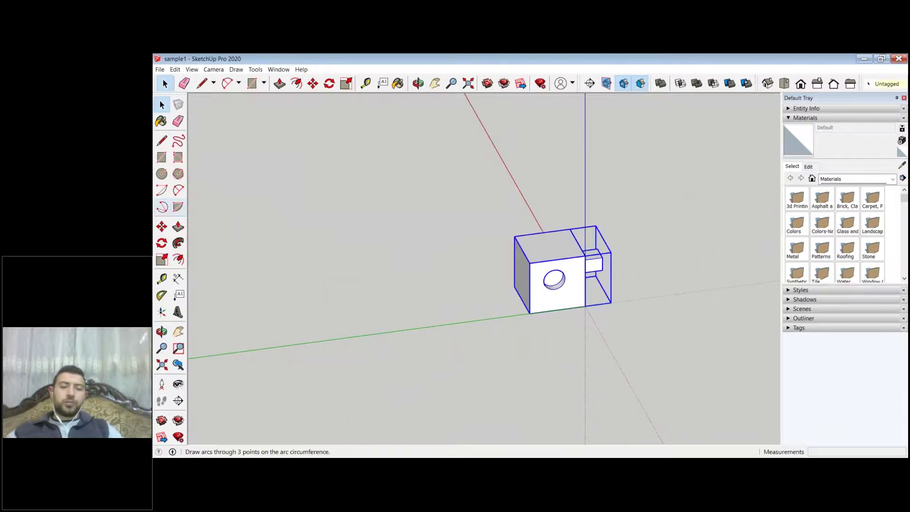
{"action": "left_click", "coordinate": [161, 226]}
{"action": "left_click", "coordinate": [570, 370]}
{"action": "key", "text": "ctrl"}
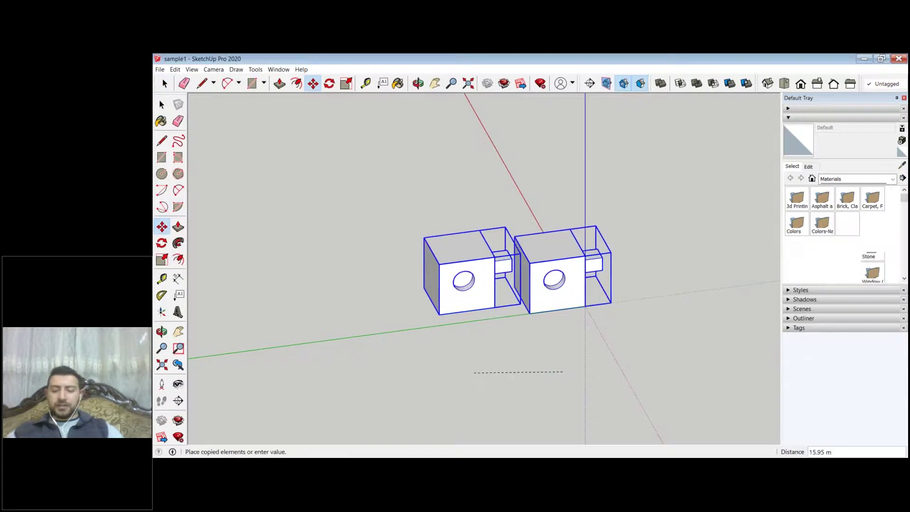
{"action": "key", "text": "shift"}
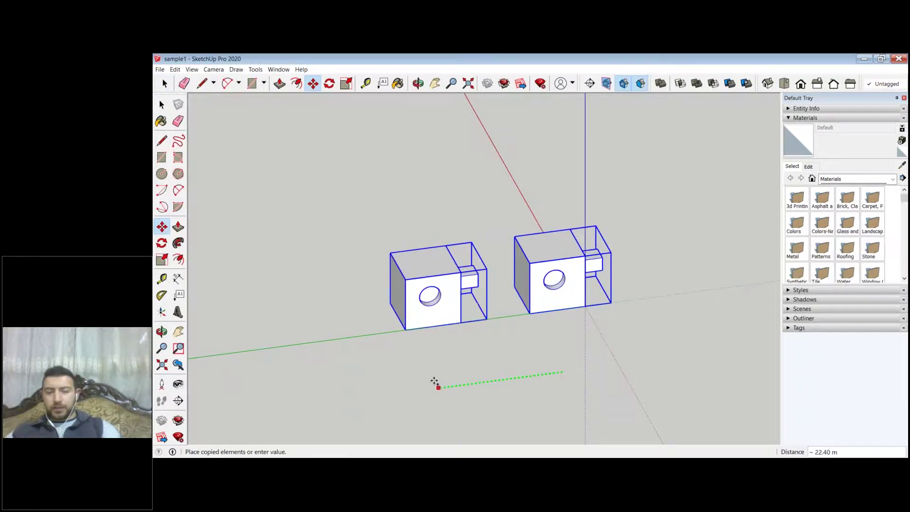
{"action": "left_click", "coordinate": [405, 378]}
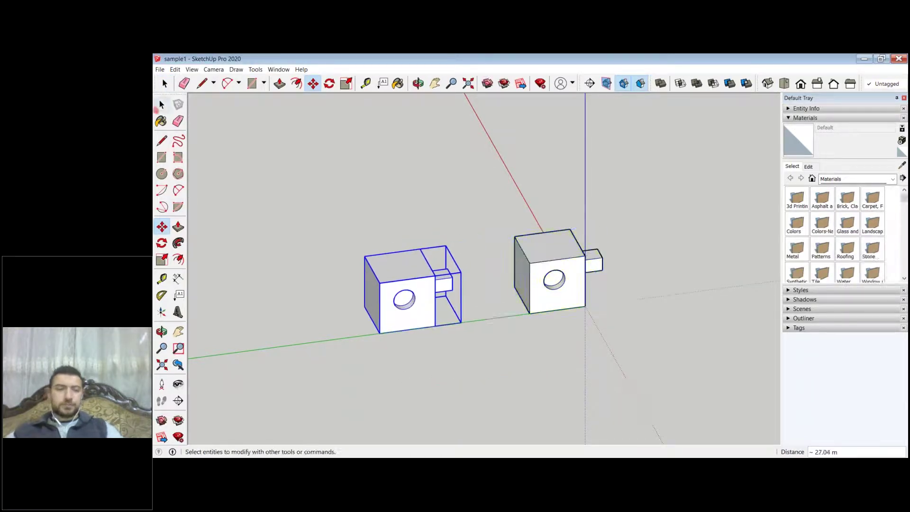
{"action": "key", "text": "space"}
{"action": "left_click", "coordinate": [505, 299]}
Step: Mirror the left box along the green axis at scale -1
{"action": "scroll", "coordinate": [505, 299], "scroll_direction": "up", "scroll_amount": 3}
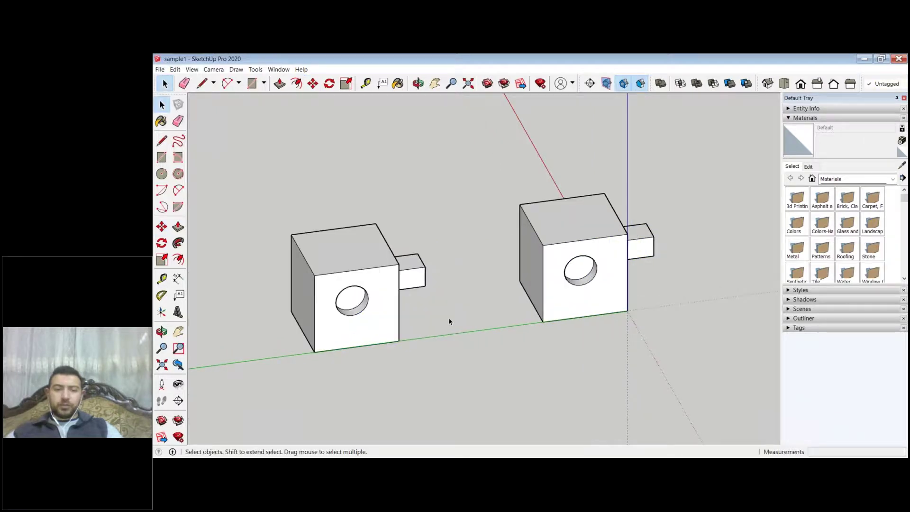
{"action": "middle_click_drag", "start_coordinate": [450, 321], "coordinate": [405, 328]}
{"action": "left_click", "coordinate": [299, 240]}
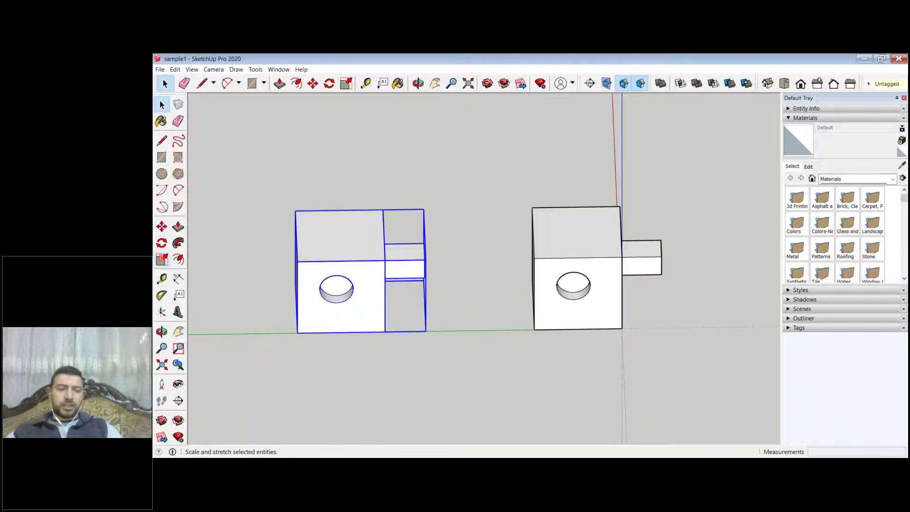
{"action": "left_click", "coordinate": [342, 308]}
{"action": "middle_click_drag", "start_coordinate": [423, 243], "coordinate": [415, 259]}
{"action": "left_click_drag", "start_coordinate": [415, 260], "coordinate": [256, 237]}
{"action": "type", "text": "-1"}
{"action": "key", "text": "Return"}
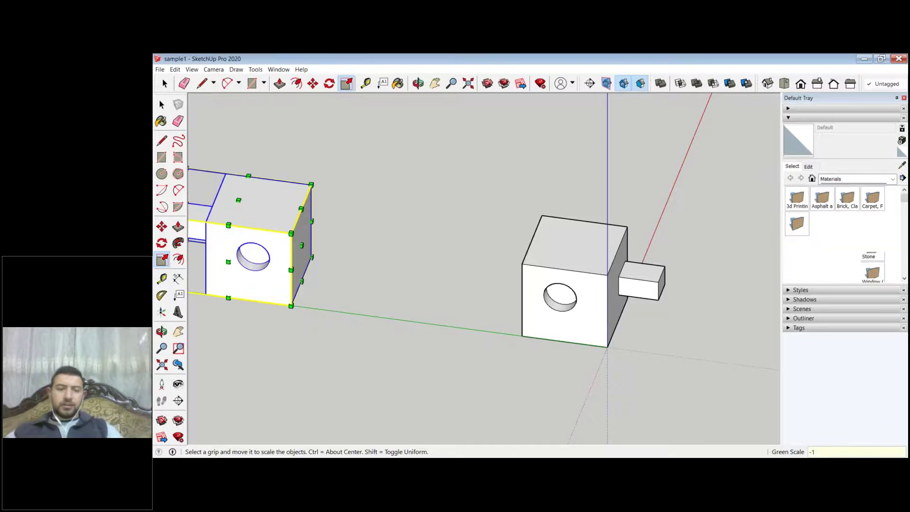
{"action": "scroll", "coordinate": [514, 289], "scroll_direction": "down", "scroll_amount": 1}
{"action": "scroll", "coordinate": [517, 291], "scroll_direction": "down", "scroll_amount": 2}
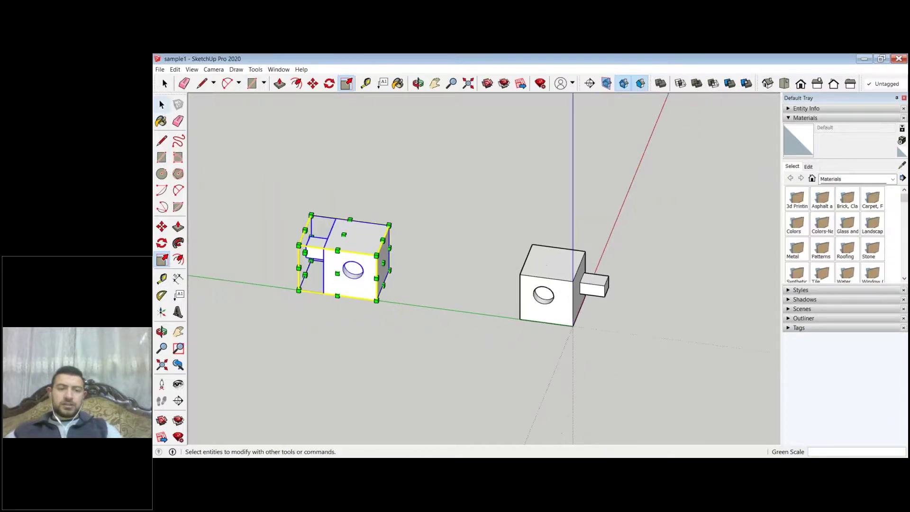
{"action": "left_click", "coordinate": [161, 105]}
{"action": "left_click", "coordinate": [284, 182]}
Step: Window-select both boxes and flip them along the red axis
{"action": "middle_click_drag", "start_coordinate": [753, 137], "coordinate": [631, 149]}
{"action": "scroll", "coordinate": [542, 248], "scroll_direction": "down", "scroll_amount": 2}
{"action": "left_click_drag", "start_coordinate": [633, 144], "coordinate": [346, 354]}
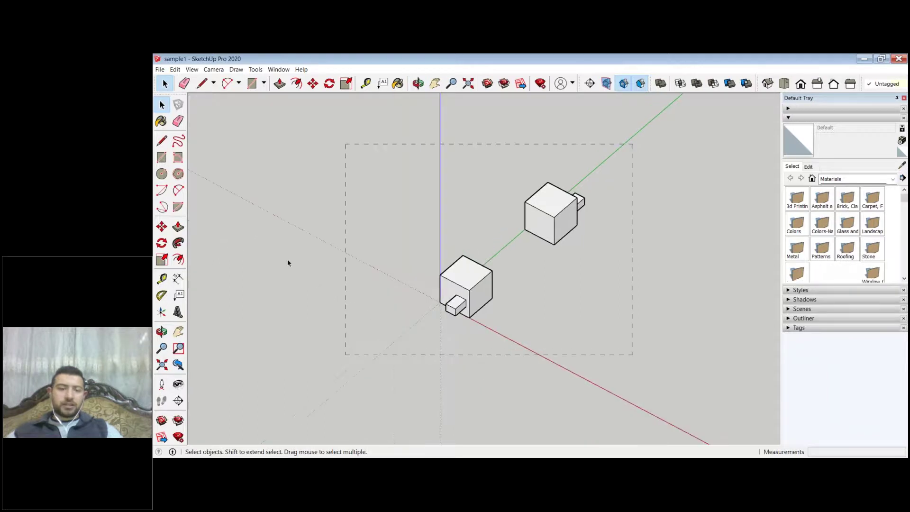
{"action": "left_click_drag", "start_coordinate": [287, 263], "coordinate": [288, 263]}
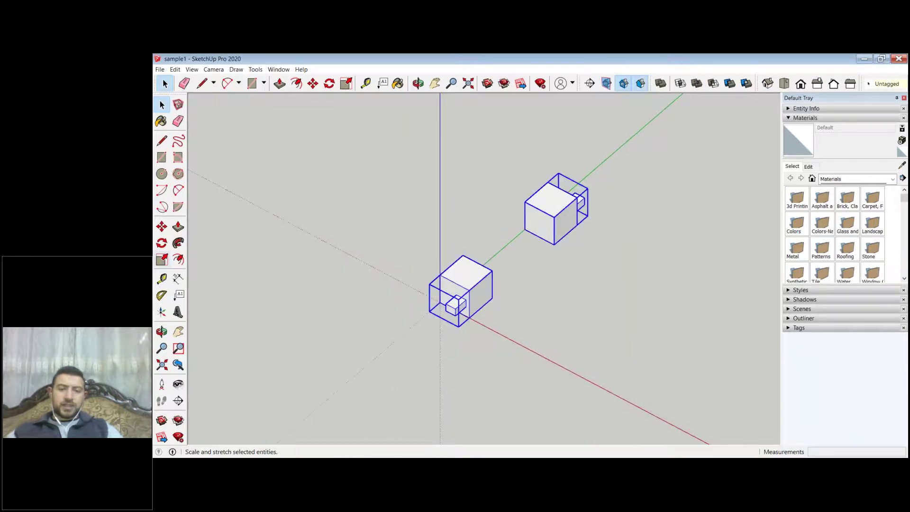
{"action": "left_click", "coordinate": [162, 259]}
{"action": "scroll", "coordinate": [503, 244], "scroll_direction": "up", "scroll_amount": 2}
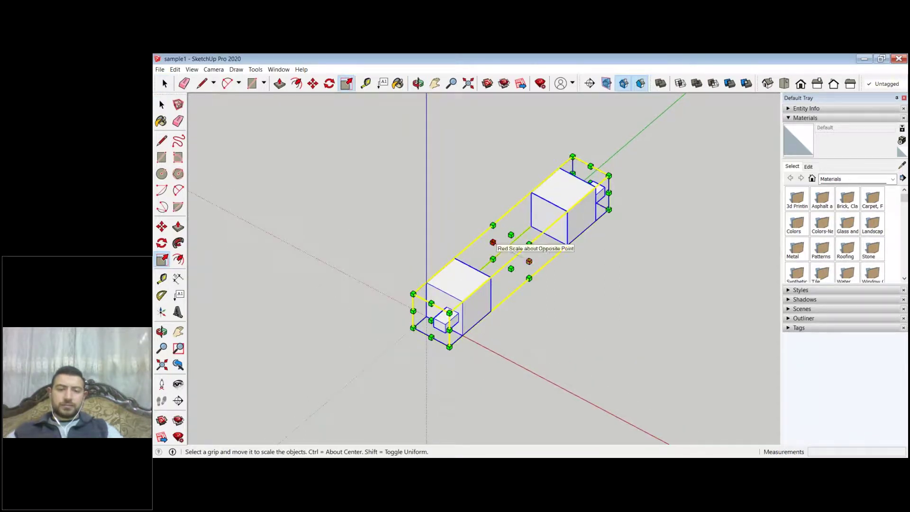
{"action": "left_click_drag", "start_coordinate": [493, 243], "coordinate": [558, 276]}
{"action": "key", "text": "space"}
{"action": "left_click", "coordinate": [622, 316]}
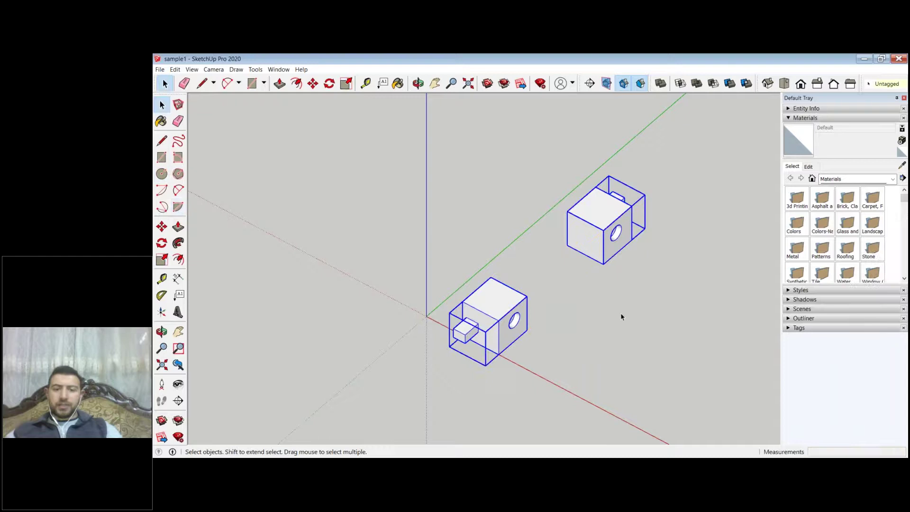
{"action": "left_click", "coordinate": [621, 314]}
{"action": "scroll", "coordinate": [621, 313], "scroll_direction": "up", "scroll_amount": 3}
{"action": "middle_click_drag", "start_coordinate": [621, 314], "coordinate": [611, 285]}
{"action": "middle_click_drag", "start_coordinate": [526, 316], "coordinate": [556, 252]}
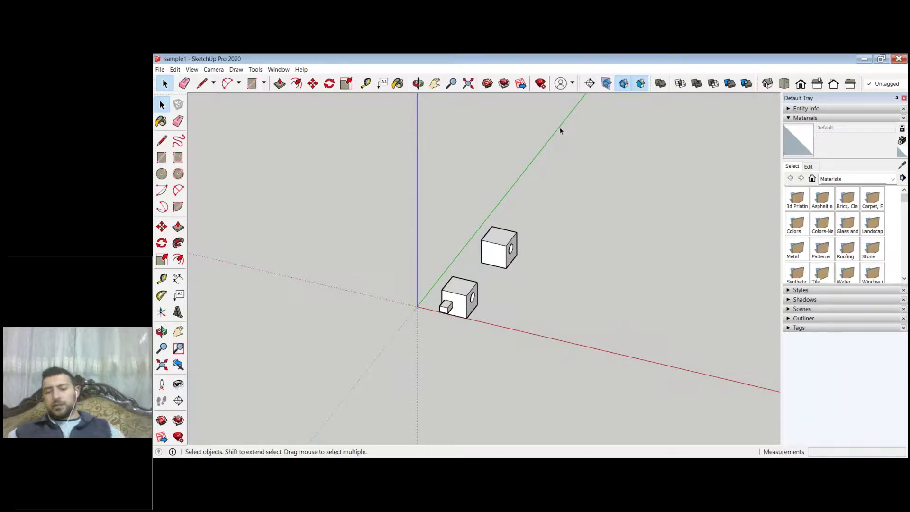
Step: Delete both boxes so only the axes remain
{"action": "left_click_drag", "start_coordinate": [543, 221], "coordinate": [399, 403]}
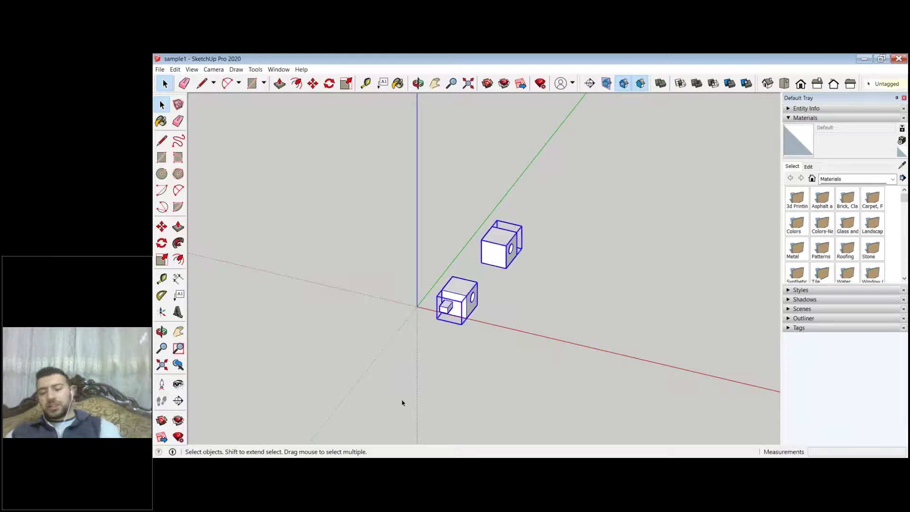
{"action": "key", "text": "Delete"}
{"action": "scroll", "coordinate": [617, 246], "scroll_direction": "up", "scroll_amount": 4}
{"action": "middle_click_drag", "start_coordinate": [441, 303], "coordinate": [510, 280]}
{"action": "middle_click_drag", "start_coordinate": [269, 283], "coordinate": [329, 252], "text": "shift"}
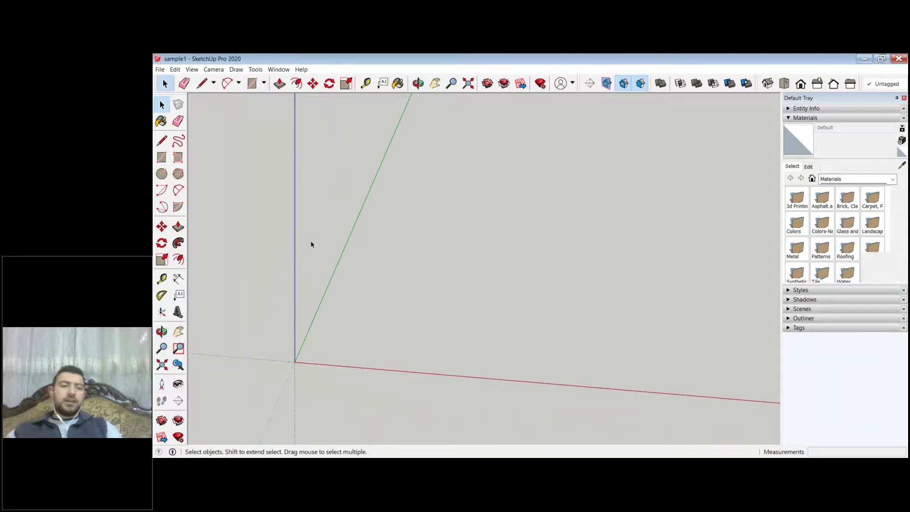
Step: Collapse the Materials panel in the tray
{"action": "key", "text": "r"}
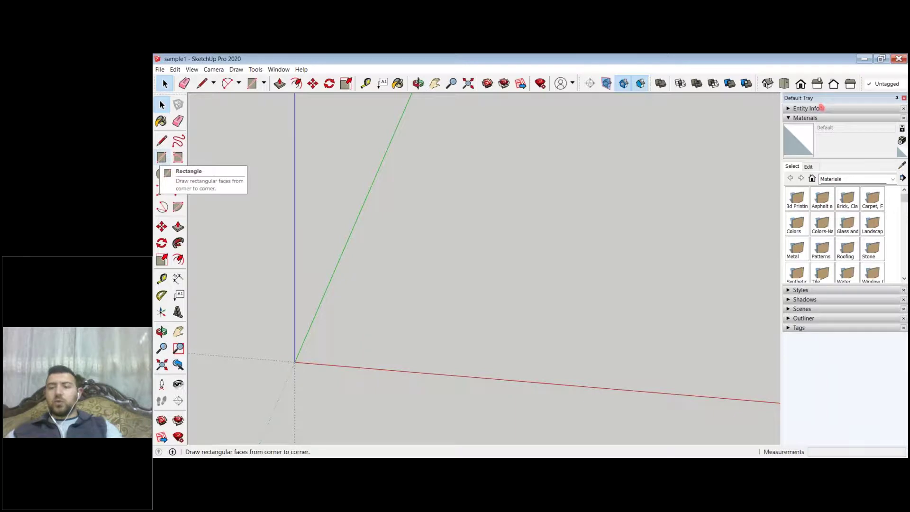
{"action": "double_click", "coordinate": [864, 223]}
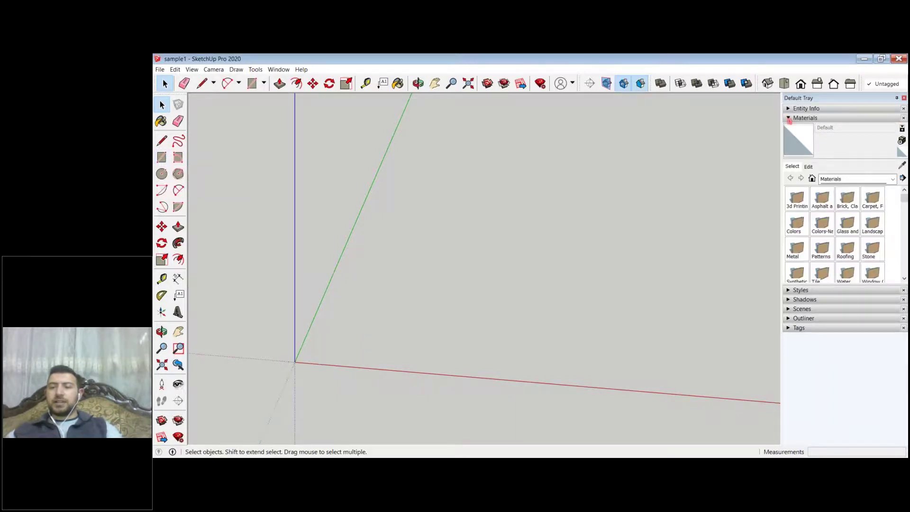
{"action": "left_click", "coordinate": [788, 118]}
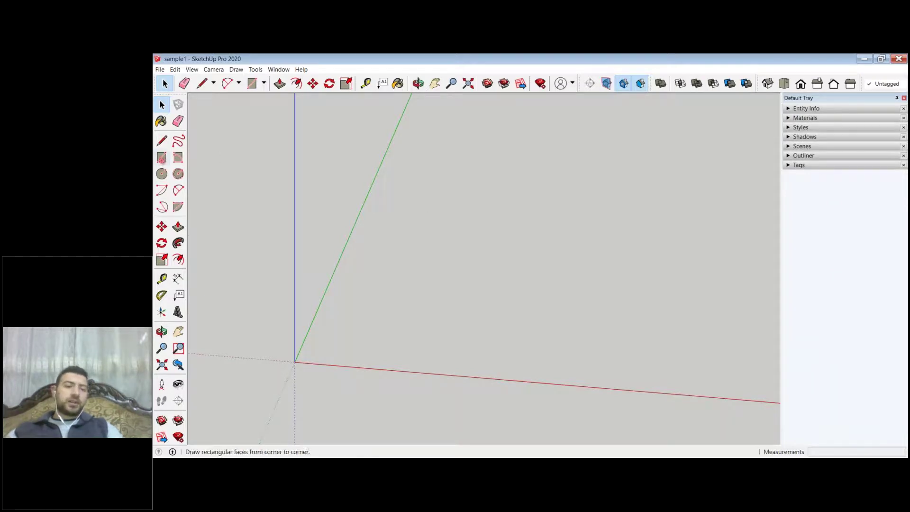
{"action": "left_click", "coordinate": [162, 158]}
Step: Draw a 1 m by 3 m rectangle face from the origin along the red axis
{"action": "left_click", "coordinate": [295, 362]}
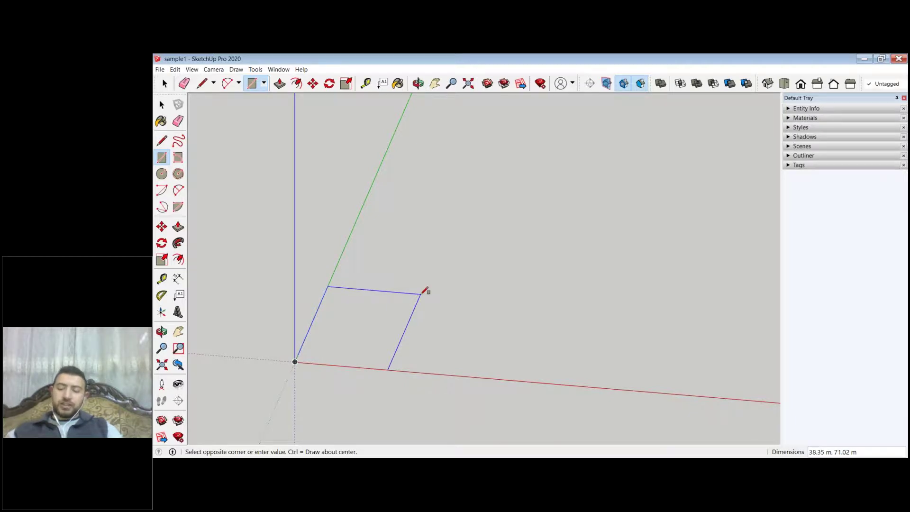
{"action": "type", "text": "1"}
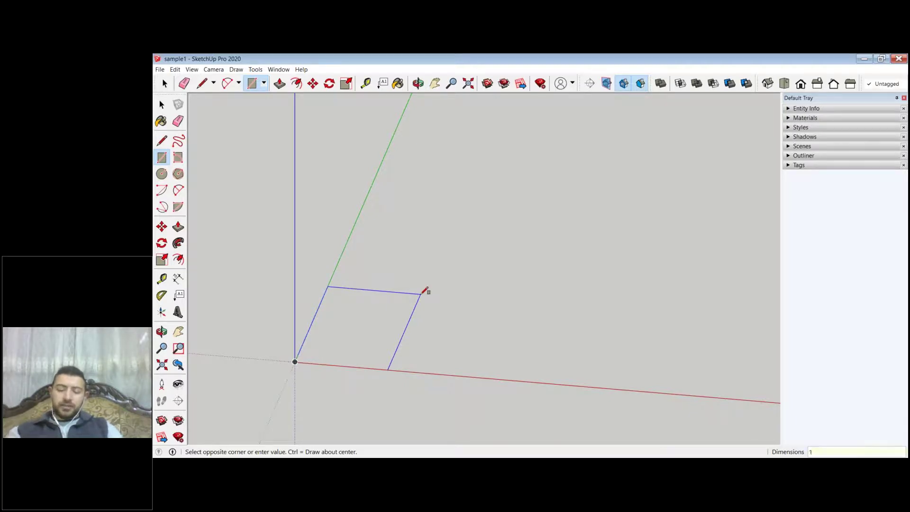
{"action": "type", "text": ",,3"}
{"action": "key", "text": "Return"}
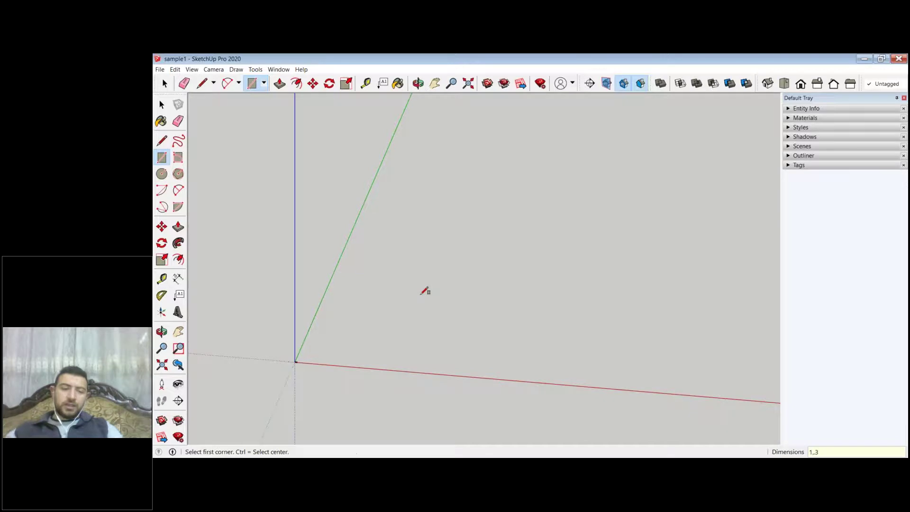
{"action": "scroll", "coordinate": [311, 350], "scroll_direction": "up", "scroll_amount": 7}
{"action": "scroll", "coordinate": [240, 382], "scroll_direction": "up", "scroll_amount": 7}
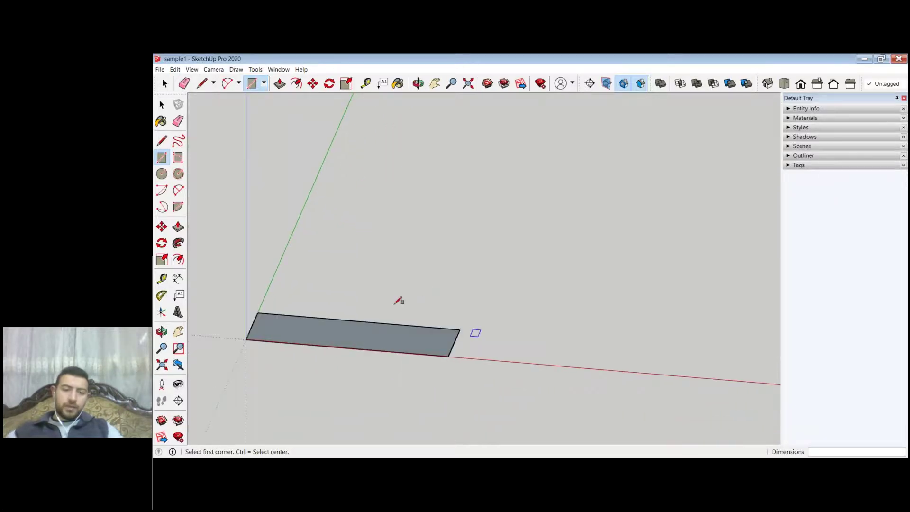
{"action": "middle_click_drag", "start_coordinate": [261, 340], "coordinate": [483, 341], "text": "shift"}
{"action": "scroll", "coordinate": [512, 340], "scroll_direction": "up", "scroll_amount": 2}
Step: Cancel a stray line and orbit to see the rectangle lengthwise
{"action": "key", "text": "l"}
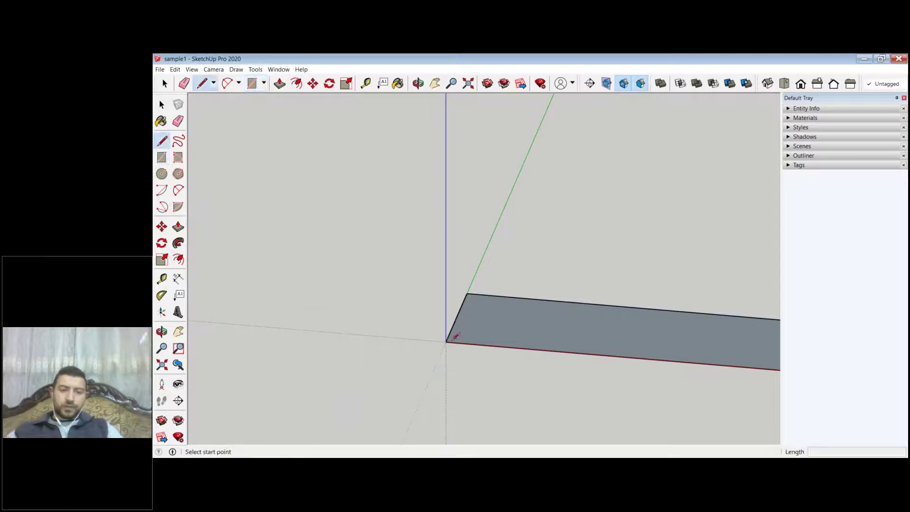
{"action": "left_click", "coordinate": [314, 329]}
{"action": "scroll", "coordinate": [635, 347], "scroll_direction": "down", "scroll_amount": 3}
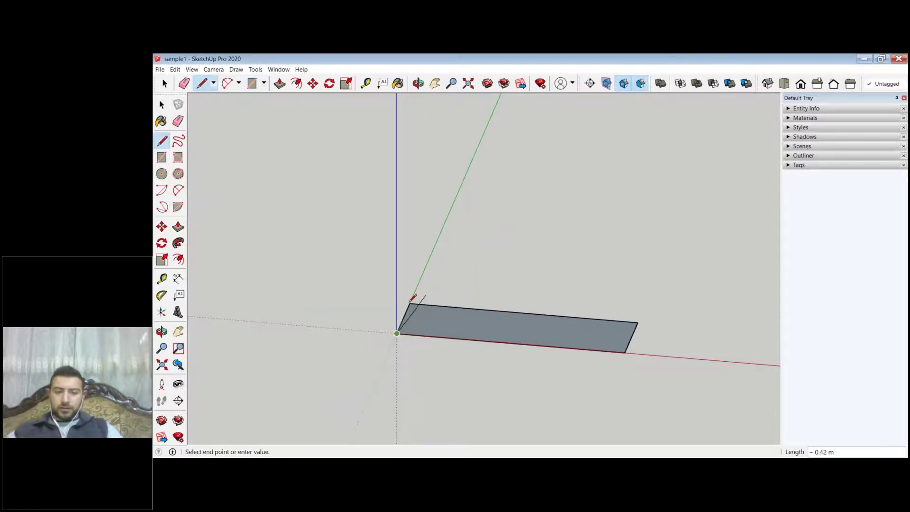
{"action": "key", "text": "Escape"}
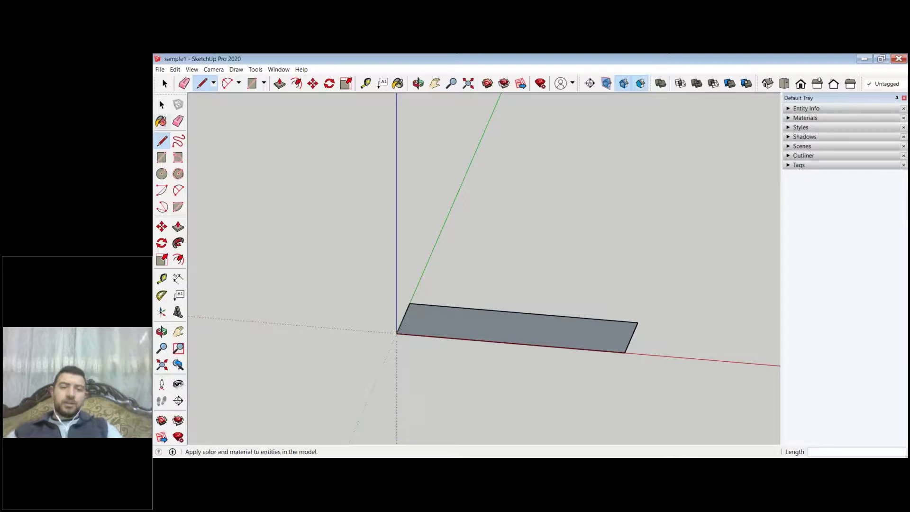
{"action": "key", "text": "space"}
{"action": "middle_click_drag", "start_coordinate": [587, 421], "coordinate": [534, 385]}
{"action": "scroll", "coordinate": [545, 387], "scroll_direction": "up", "scroll_amount": 3}
{"action": "scroll", "coordinate": [489, 371], "scroll_direction": "down", "scroll_amount": 3}
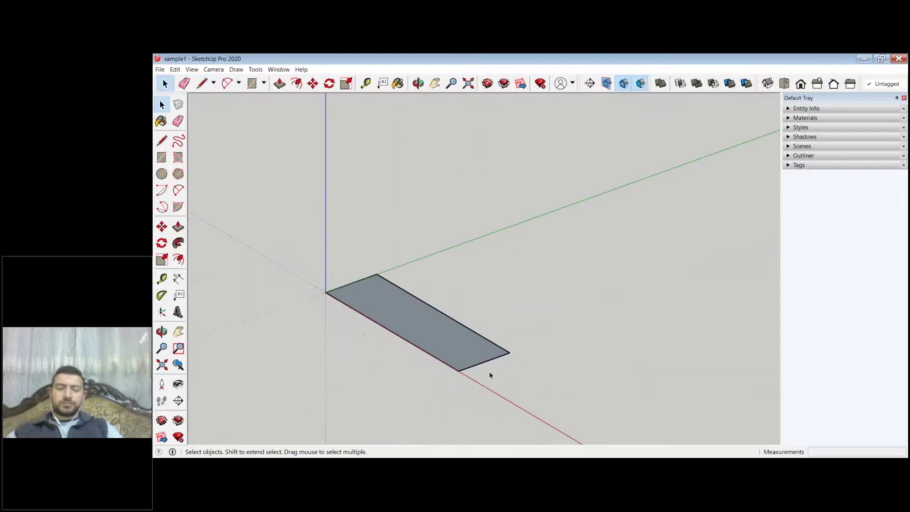
{"action": "middle_click_drag", "start_coordinate": [477, 372], "coordinate": [469, 359]}
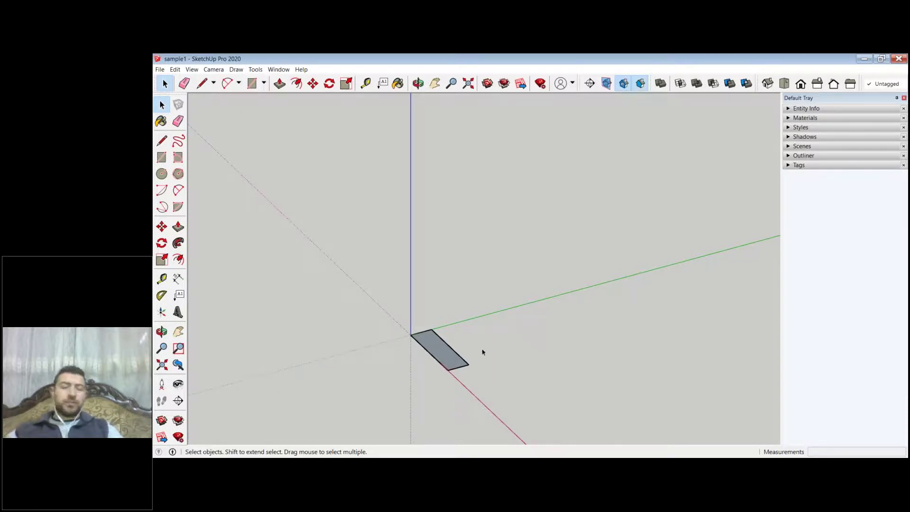
{"action": "scroll", "coordinate": [387, 356], "scroll_direction": "down", "scroll_amount": 3}
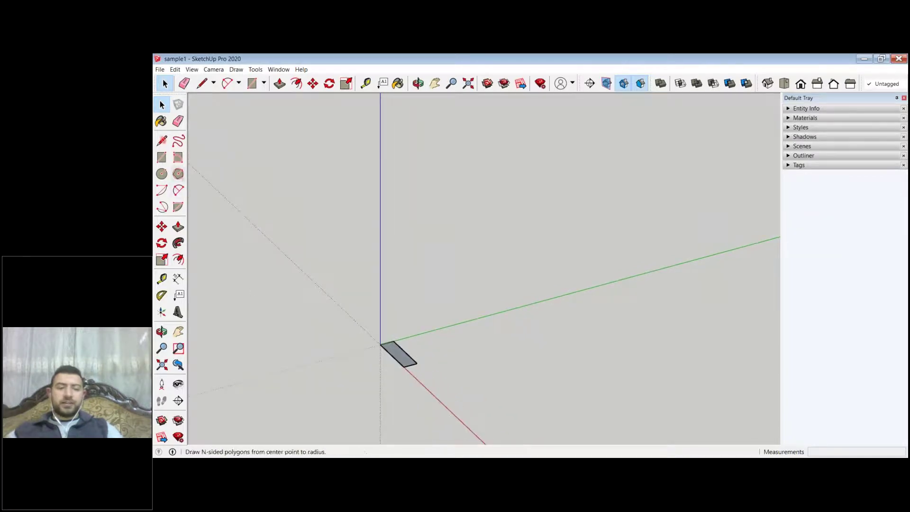
Step: Draw a 4 m vertical line rising just beside the origin
{"action": "key", "text": "l"}
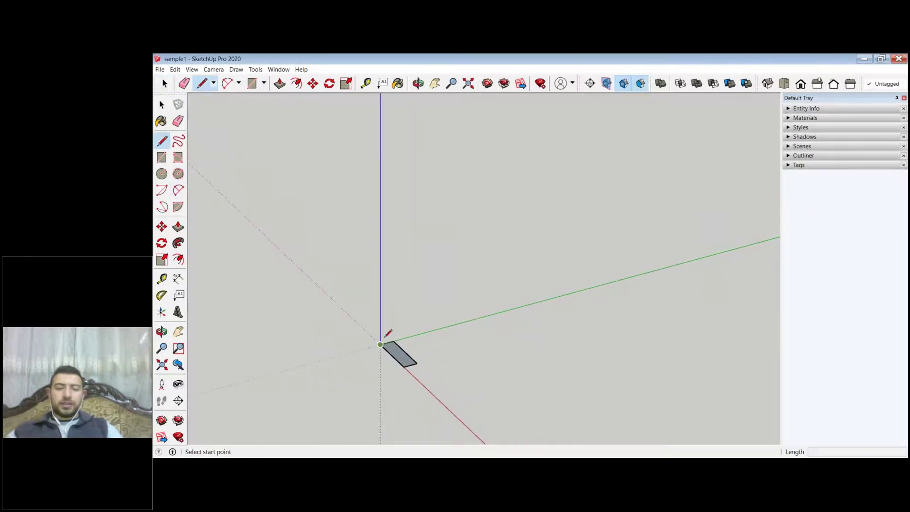
{"action": "left_click", "coordinate": [359, 350]}
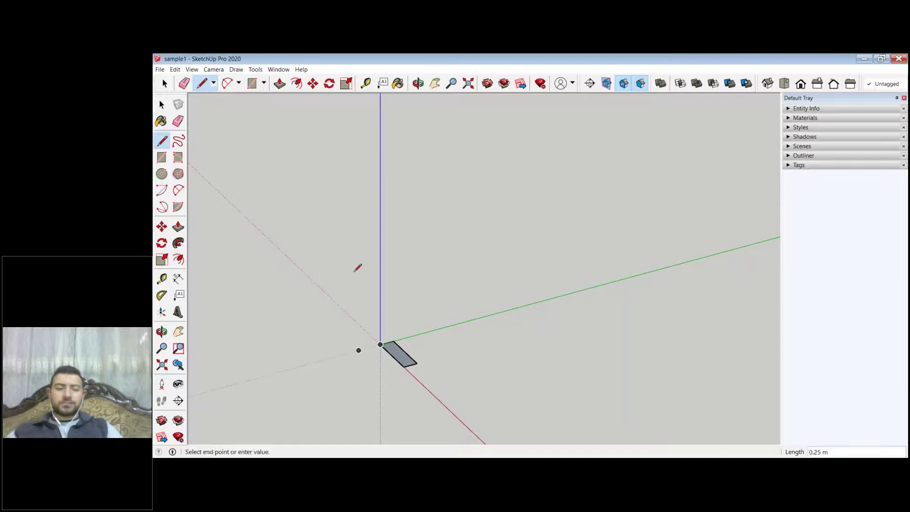
{"action": "type", "text": "4"}
{"action": "key", "text": "Return"}
{"action": "key", "text": "Escape"}
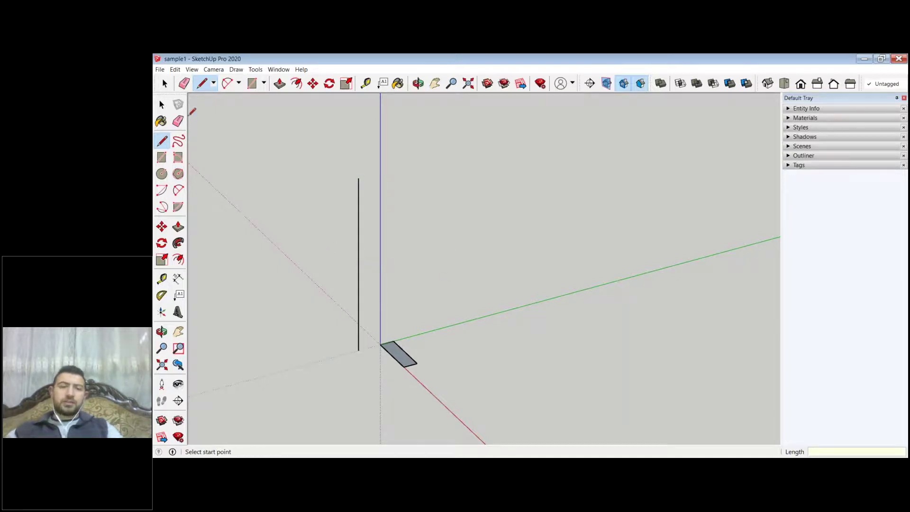
{"action": "left_click", "coordinate": [161, 105]}
Step: Divide the 4 m vertical edge into 24 equal segments with Divide
{"action": "left_click", "coordinate": [359, 211]}
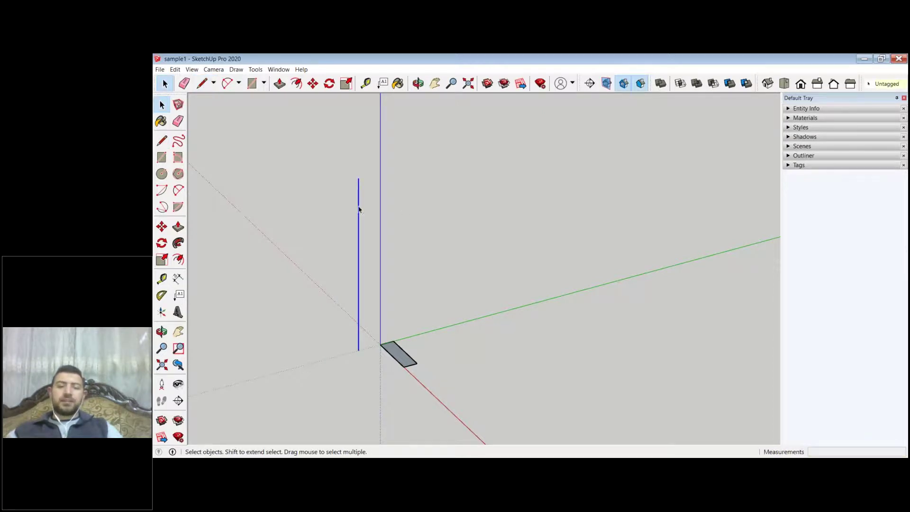
{"action": "right_click", "coordinate": [359, 209]}
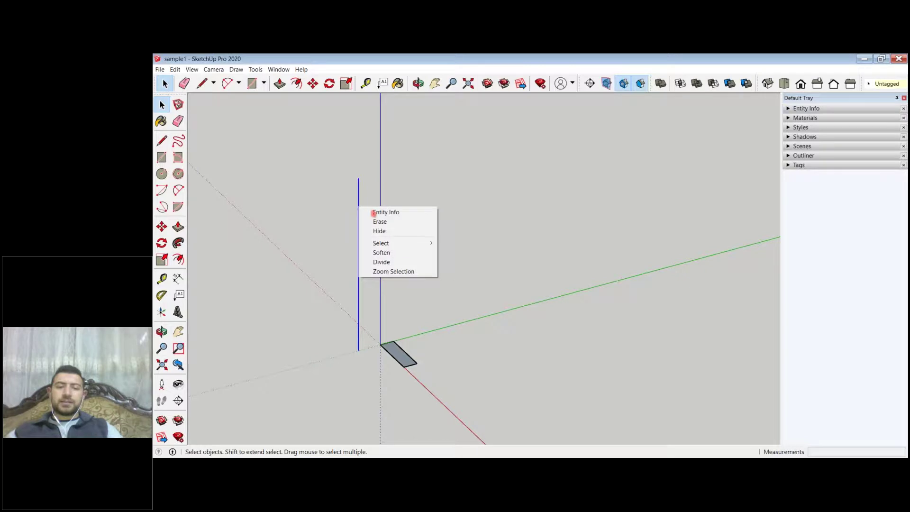
{"action": "left_click", "coordinate": [396, 263]}
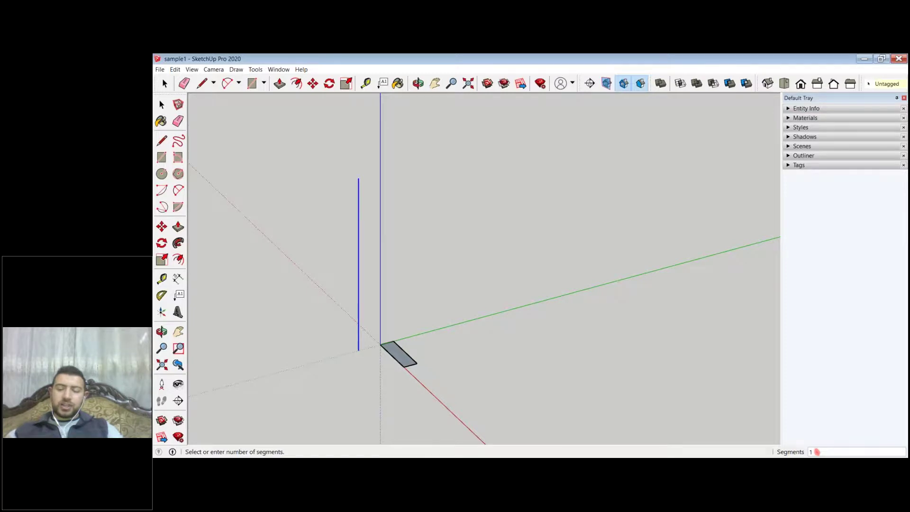
{"action": "key", "text": "Return"}
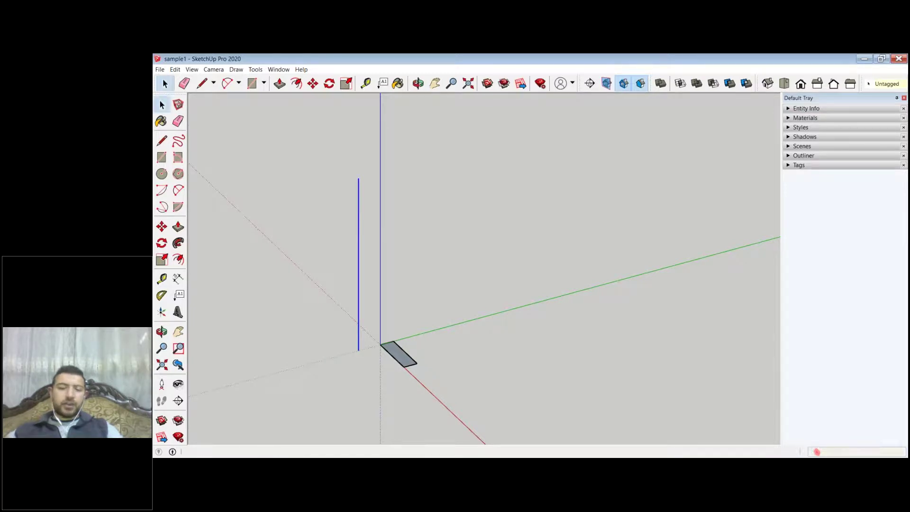
{"action": "left_click", "coordinate": [359, 274]}
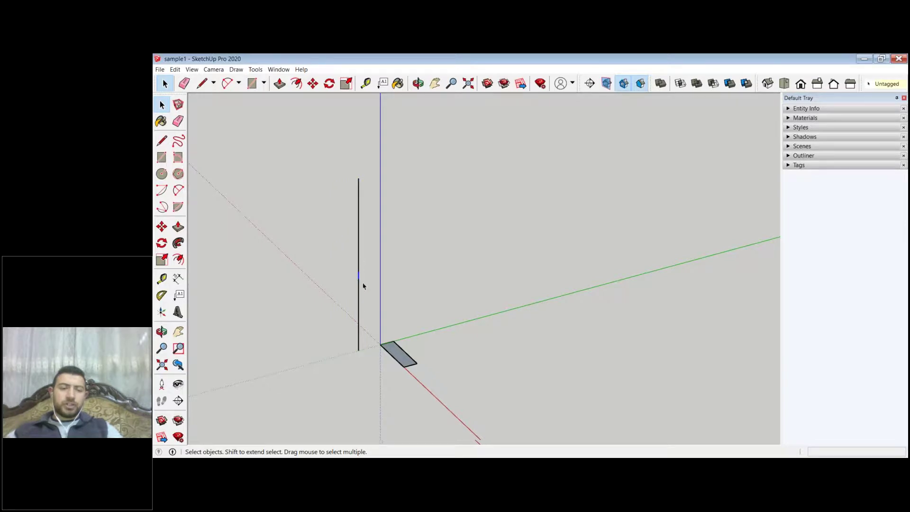
{"action": "scroll", "coordinate": [362, 284], "scroll_direction": "up", "scroll_amount": 4}
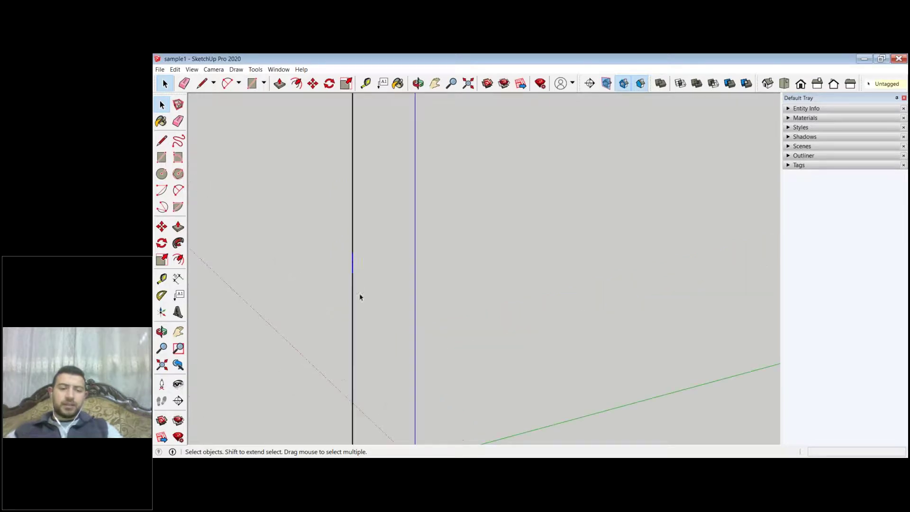
Step: Start an extrusion of the grey rectangle and a copy of the short vertical edge, cancelling both
{"action": "scroll", "coordinate": [380, 356], "scroll_direction": "down", "scroll_amount": 3}
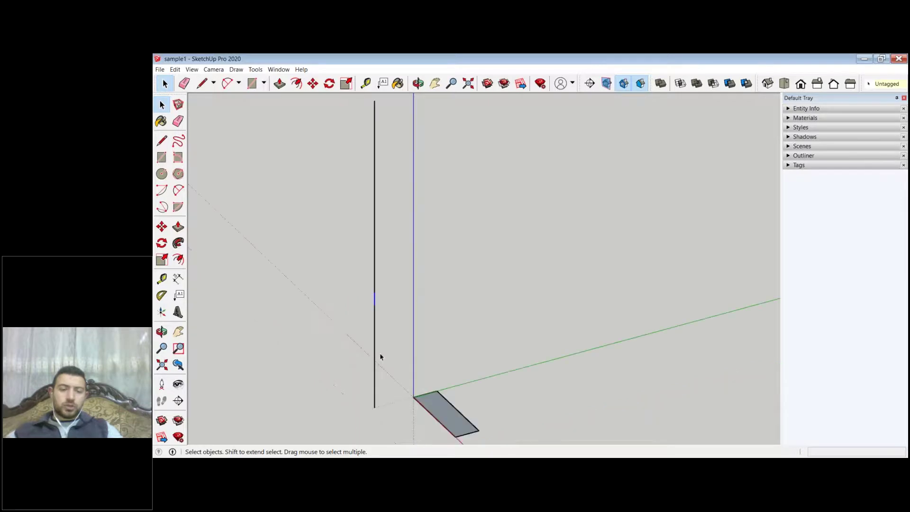
{"action": "scroll", "coordinate": [380, 356], "scroll_direction": "up", "scroll_amount": 2}
{"action": "scroll", "coordinate": [408, 302], "scroll_direction": "down", "scroll_amount": 2}
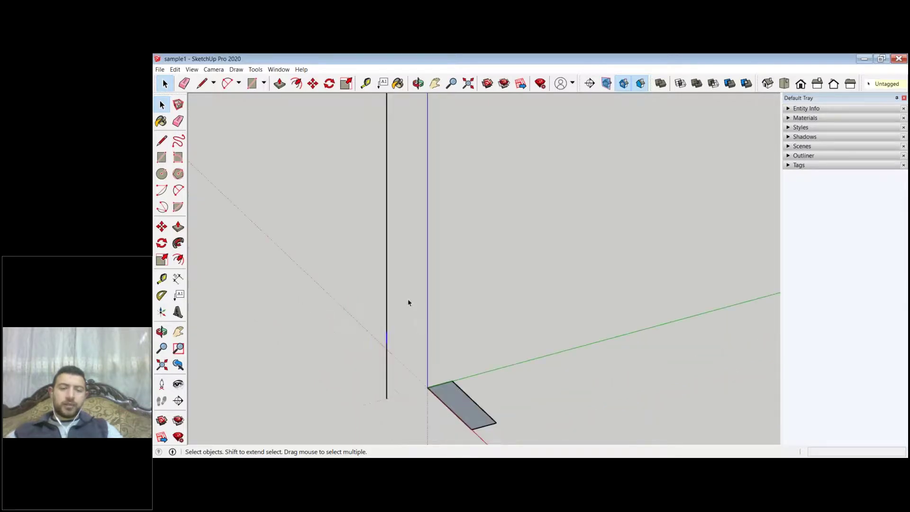
{"action": "scroll", "coordinate": [406, 304], "scroll_direction": "up", "scroll_amount": 2}
{"action": "scroll", "coordinate": [402, 309], "scroll_direction": "down", "scroll_amount": 3}
{"action": "left_click_drag", "start_coordinate": [404, 144], "coordinate": [360, 223]}
{"action": "scroll", "coordinate": [398, 294], "scroll_direction": "up", "scroll_amount": 2}
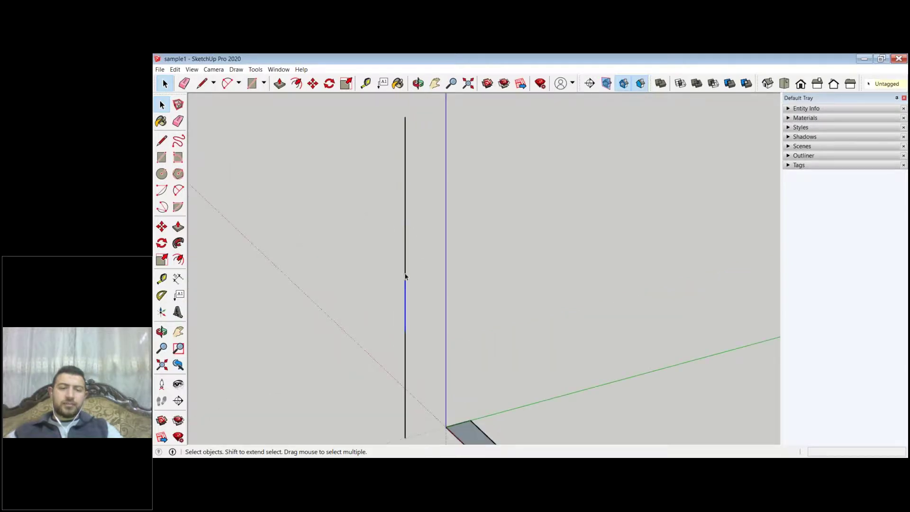
{"action": "scroll", "coordinate": [406, 279], "scroll_direction": "up", "scroll_amount": 2}
{"action": "scroll", "coordinate": [447, 287], "scroll_direction": "down", "scroll_amount": 4}
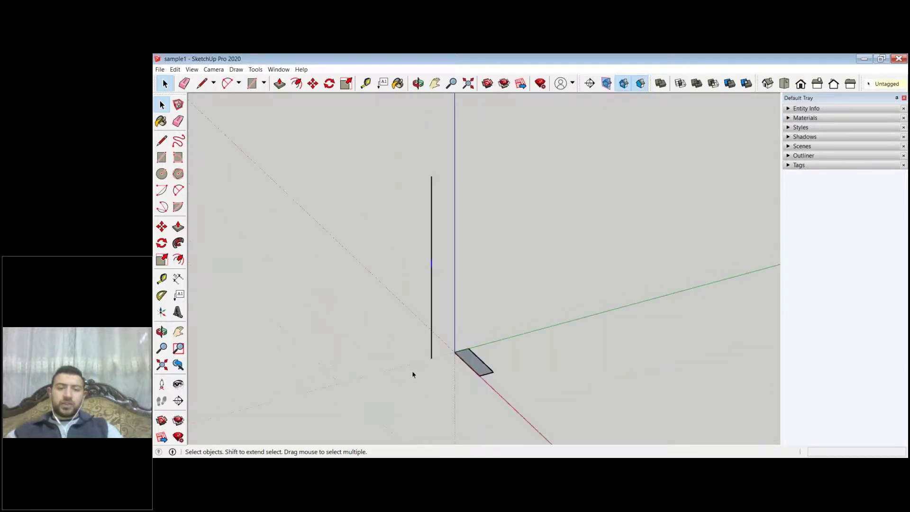
{"action": "scroll", "coordinate": [446, 360], "scroll_direction": "up", "scroll_amount": 2}
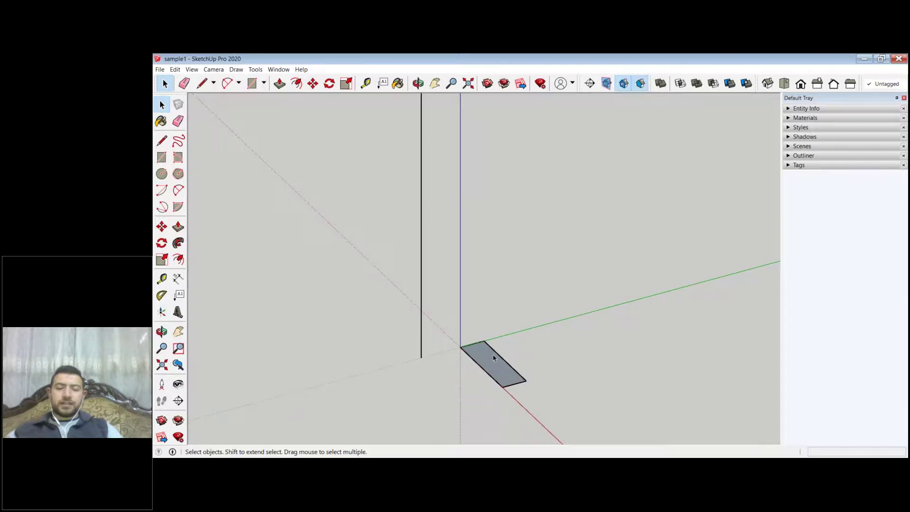
{"action": "scroll", "coordinate": [510, 349], "scroll_direction": "up", "scroll_amount": 2}
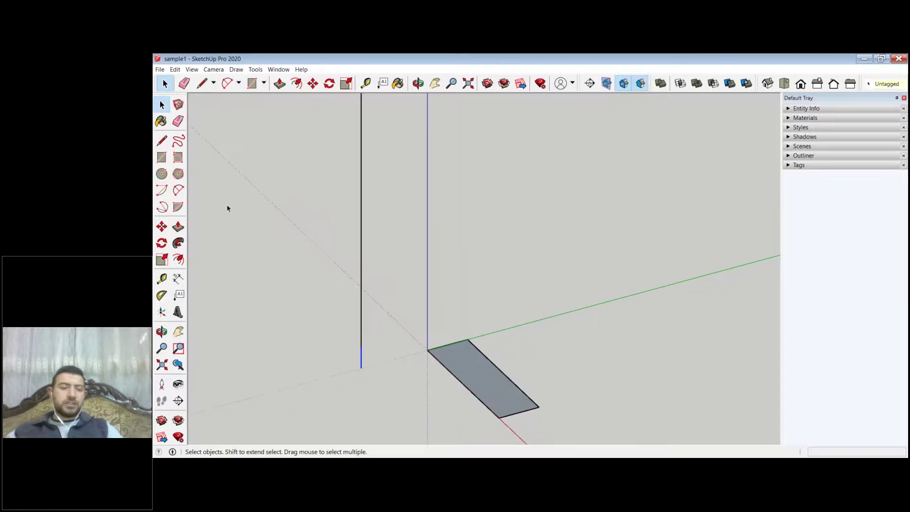
{"action": "left_click", "coordinate": [220, 160]}
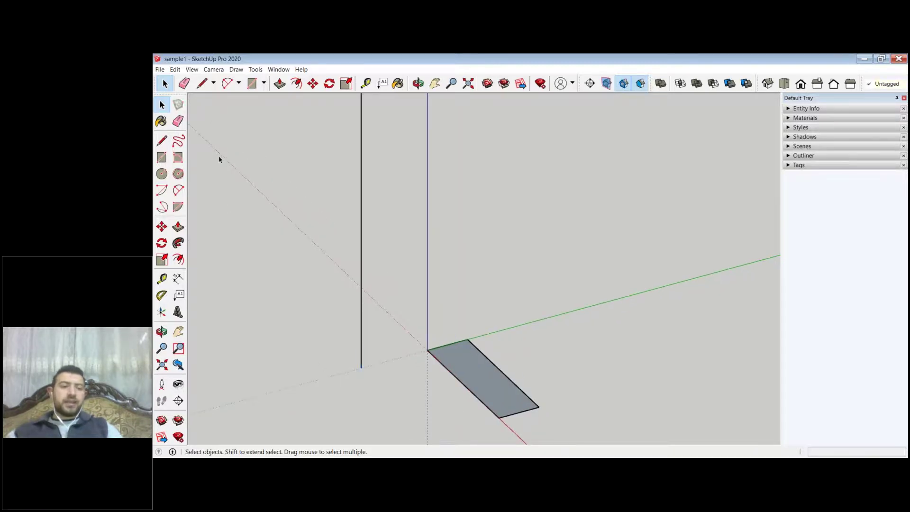
{"action": "left_click", "coordinate": [178, 227]}
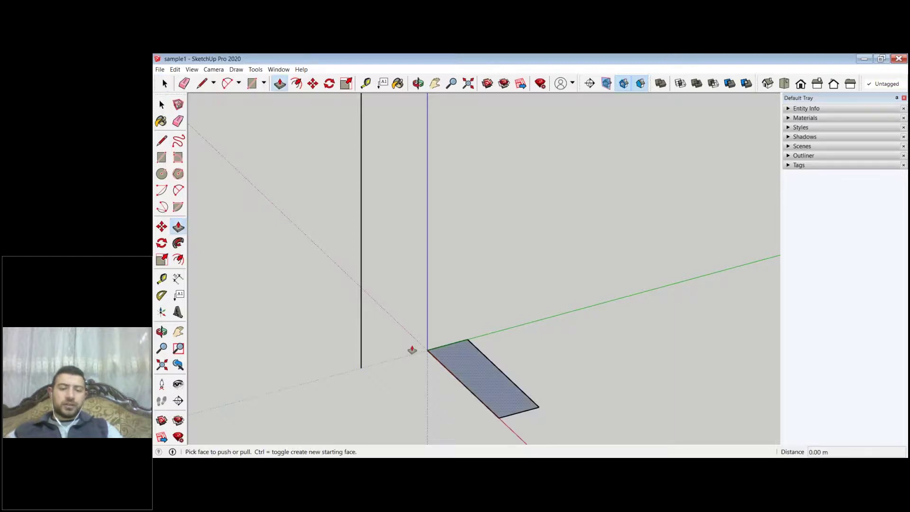
{"action": "left_click", "coordinate": [434, 353]}
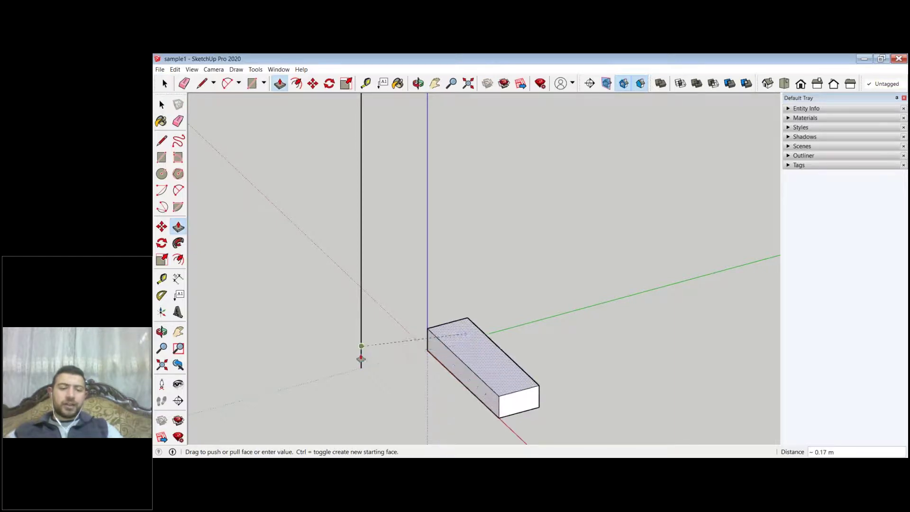
{"action": "key", "text": "Escape"}
{"action": "left_click", "coordinate": [162, 105]}
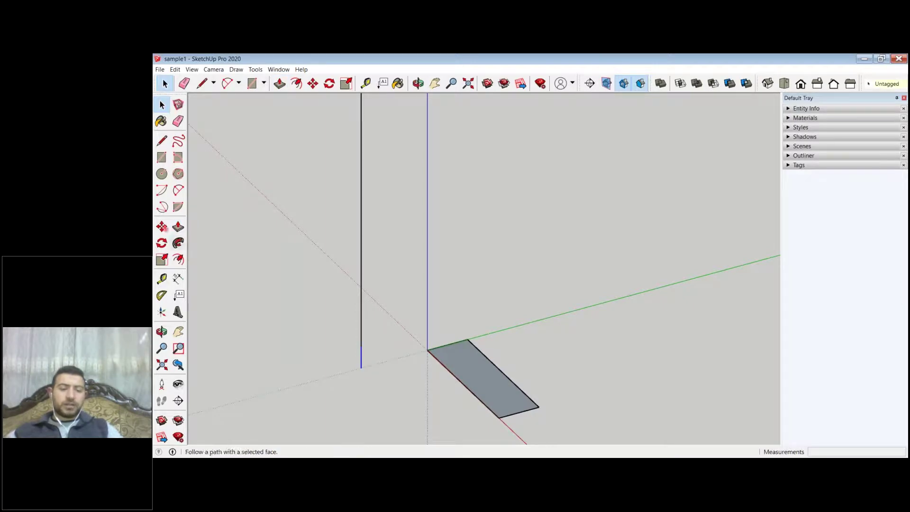
{"action": "left_click", "coordinate": [161, 226]}
{"action": "left_click", "coordinate": [325, 351]}
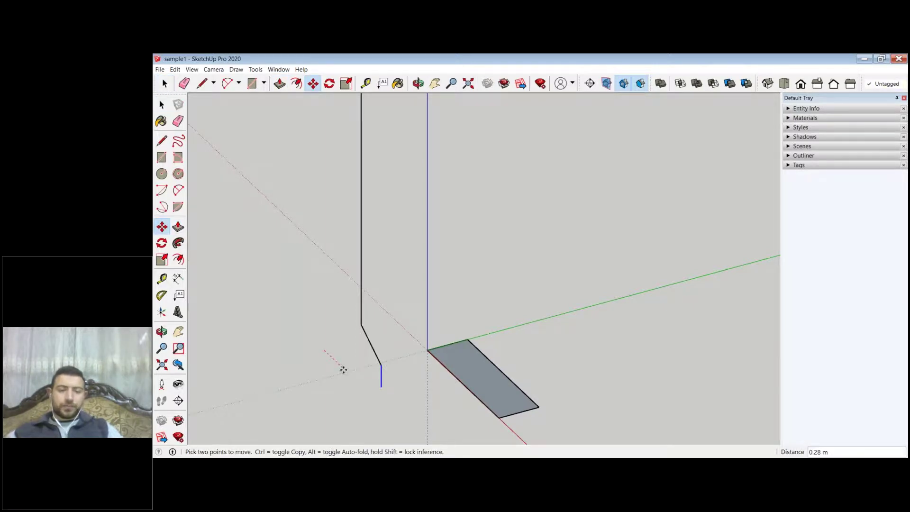
{"action": "key", "text": "ctrl"}
{"action": "key", "text": "Escape"}
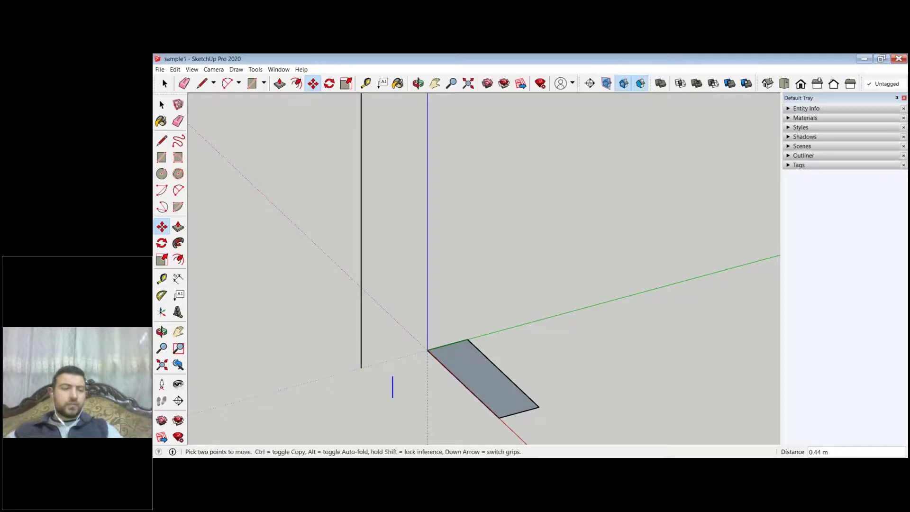
Step: Pull the grey 1 × 3 m rectangle up into a block about 0.17 m tall
{"action": "left_click", "coordinate": [178, 226]}
{"action": "left_click", "coordinate": [490, 389]}
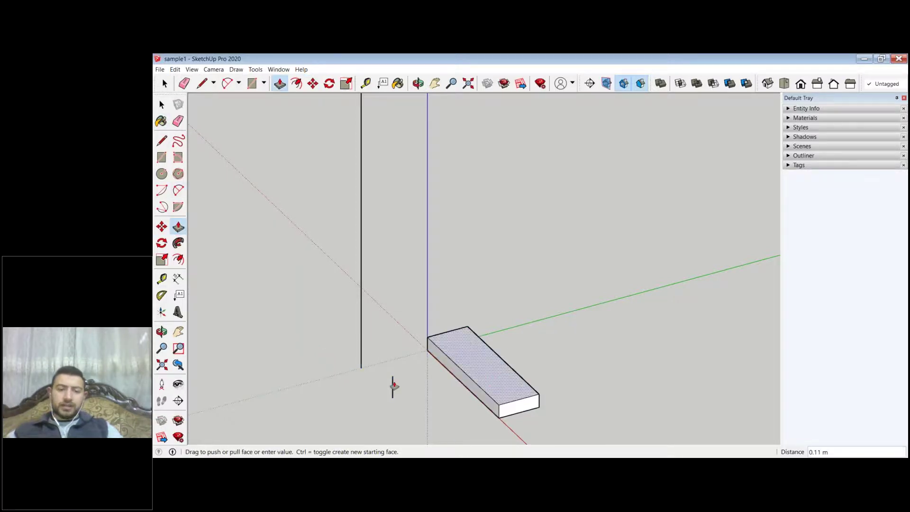
{"action": "left_click", "coordinate": [469, 346]}
{"action": "scroll", "coordinate": [532, 319], "scroll_direction": "down", "scroll_amount": 3}
{"action": "scroll", "coordinate": [255, 188], "scroll_direction": "down", "scroll_amount": 2}
Step: Delete the vertical line standing beside the new block
{"action": "key", "text": "space"}
{"action": "left_click_drag", "start_coordinate": [413, 163], "coordinate": [407, 358]}
{"action": "key", "text": "Delete"}
{"action": "key", "text": "Delete"}
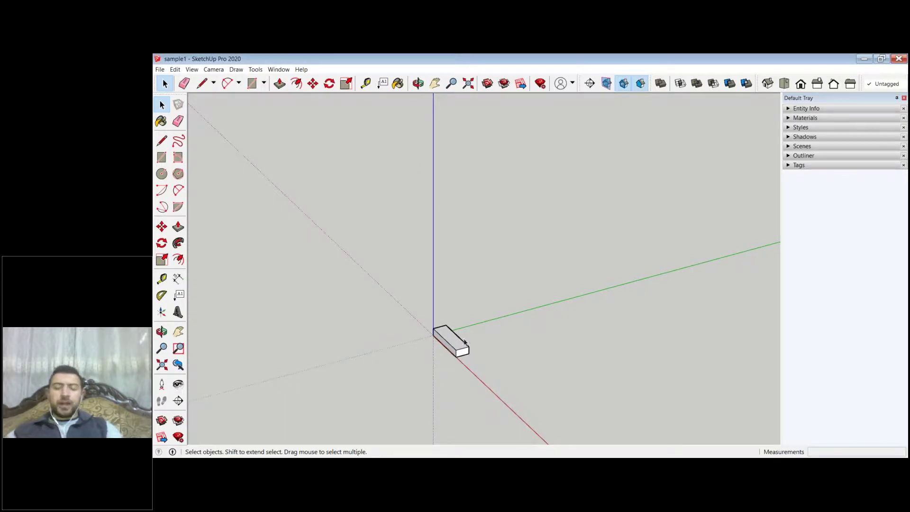
Step: Select the whole low block and make it a component named 'st'
{"action": "scroll", "coordinate": [464, 341], "scroll_direction": "up", "scroll_amount": 2}
{"action": "scroll", "coordinate": [434, 358], "scroll_direction": "up", "scroll_amount": 2}
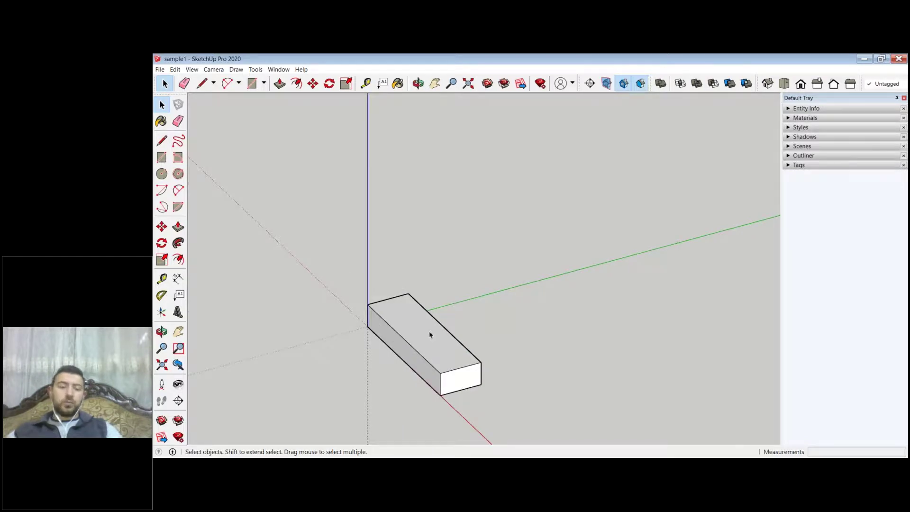
{"action": "triple_click", "coordinate": [430, 334]}
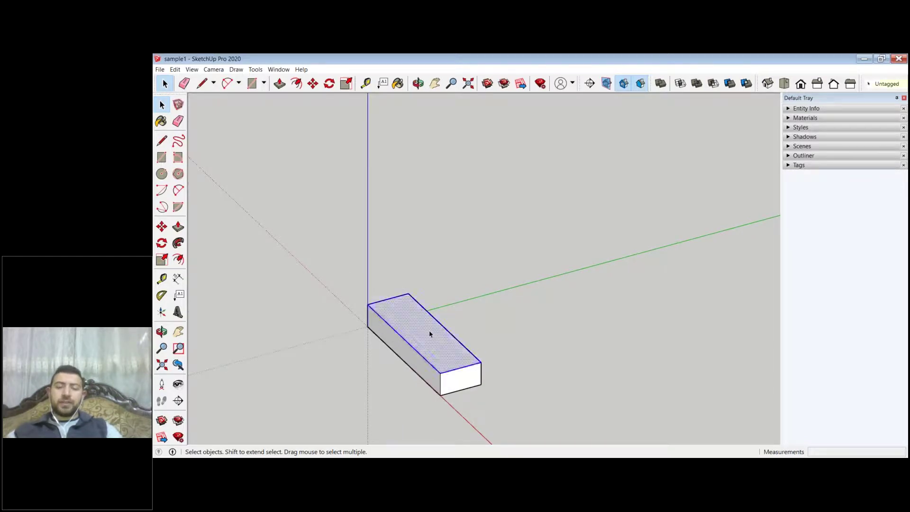
{"action": "right_click", "coordinate": [430, 335]}
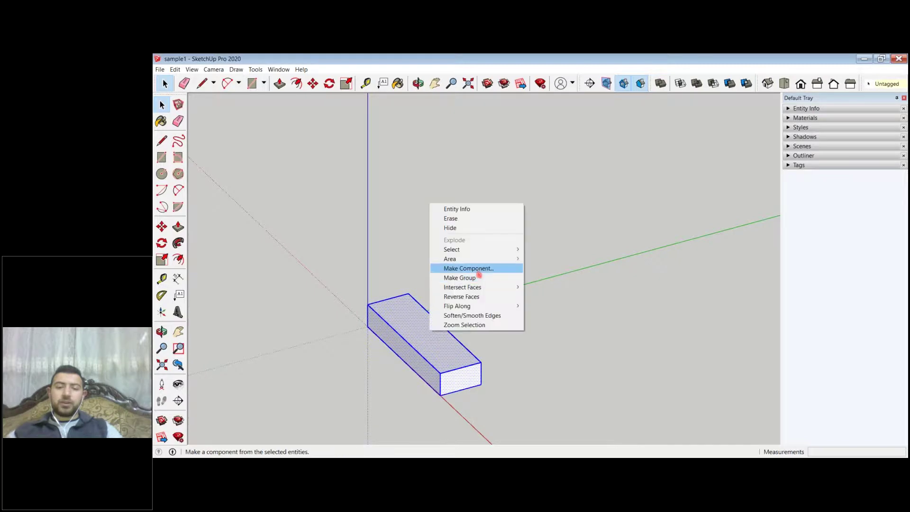
{"action": "left_click", "coordinate": [507, 269]}
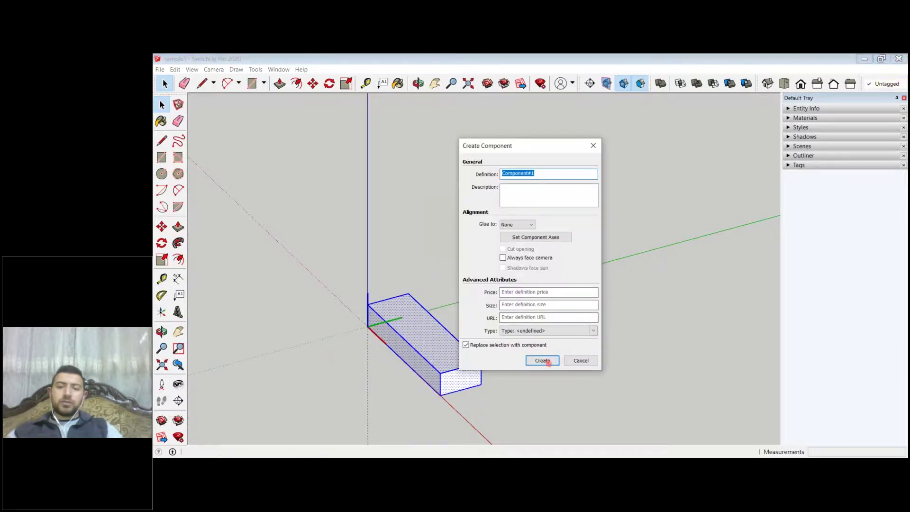
{"action": "type", "text": "st"}
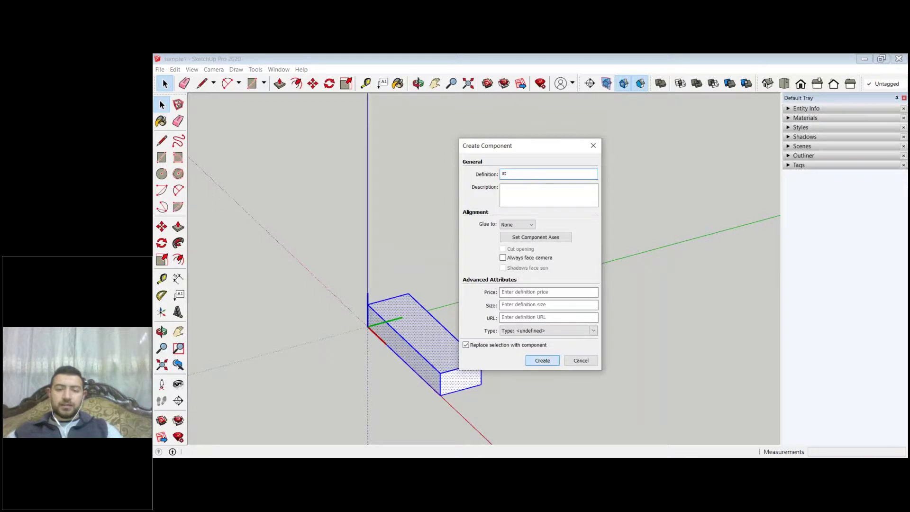
{"action": "left_click", "coordinate": [542, 361]}
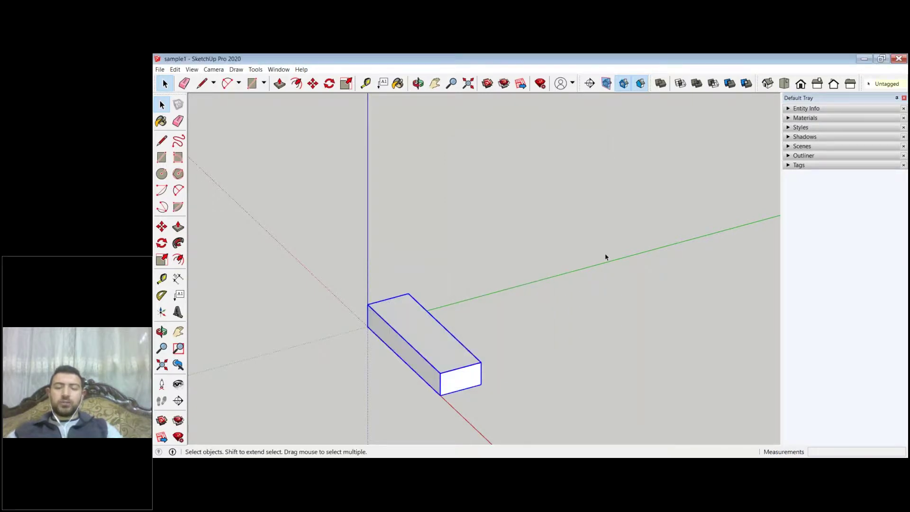
{"action": "scroll", "coordinate": [545, 345], "scroll_direction": "down", "scroll_amount": 2}
{"action": "scroll", "coordinate": [528, 331], "scroll_direction": "up", "scroll_amount": 1}
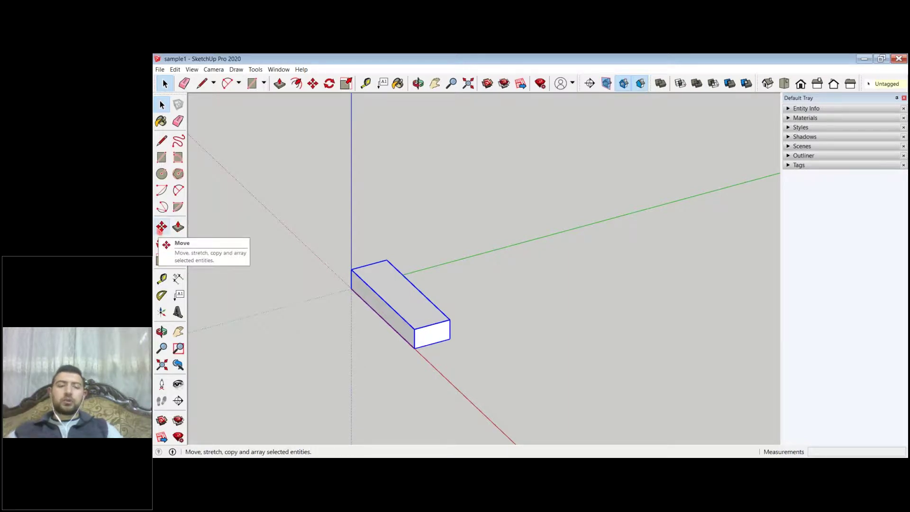
Step: Copy the step onto its own top corner and repeat it 11 times into a 12-step staircase
{"action": "left_click", "coordinate": [162, 227]}
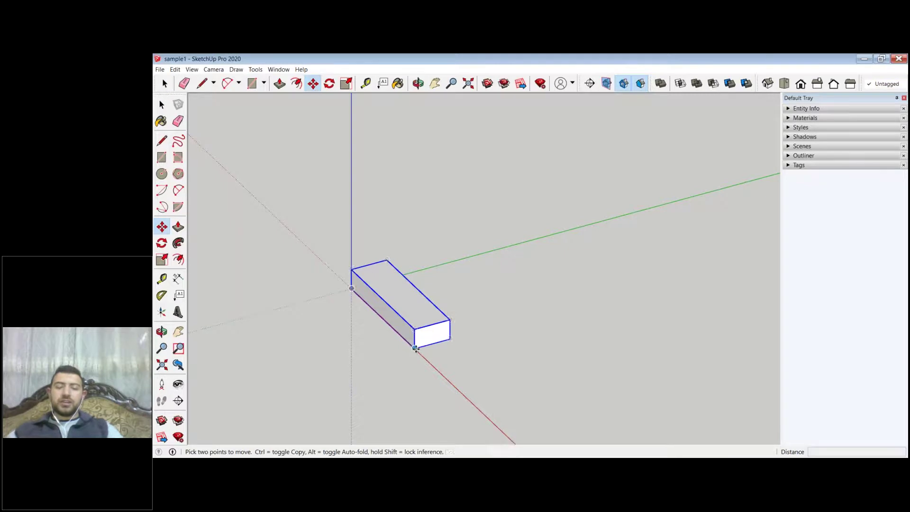
{"action": "left_click", "coordinate": [424, 340]}
{"action": "key", "text": "ctrl"}
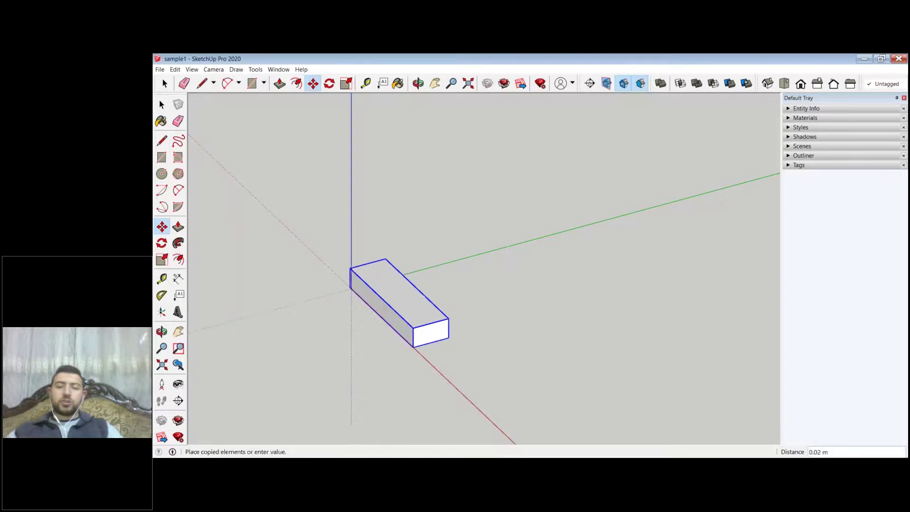
{"action": "left_click", "coordinate": [459, 314]}
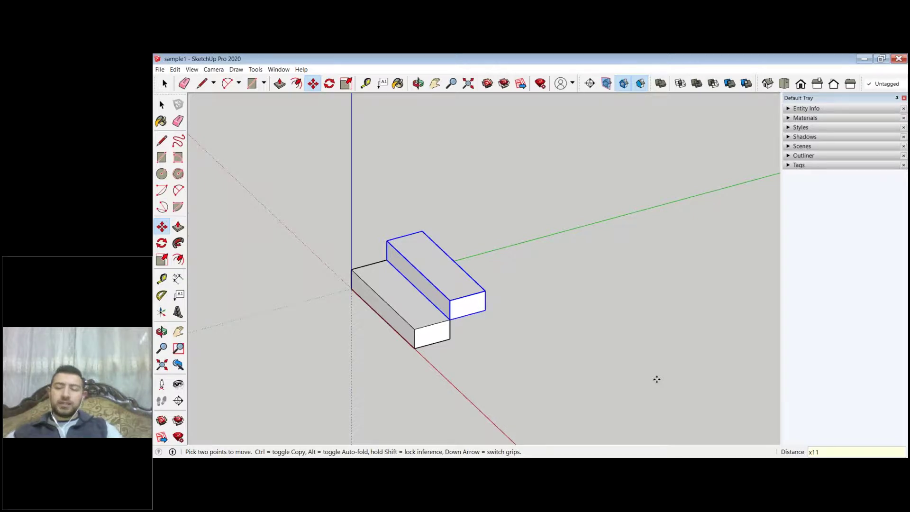
{"action": "key", "text": "Return"}
{"action": "scroll", "coordinate": [426, 371], "scroll_direction": "down", "scroll_amount": 2}
{"action": "scroll", "coordinate": [446, 353], "scroll_direction": "up", "scroll_amount": 2}
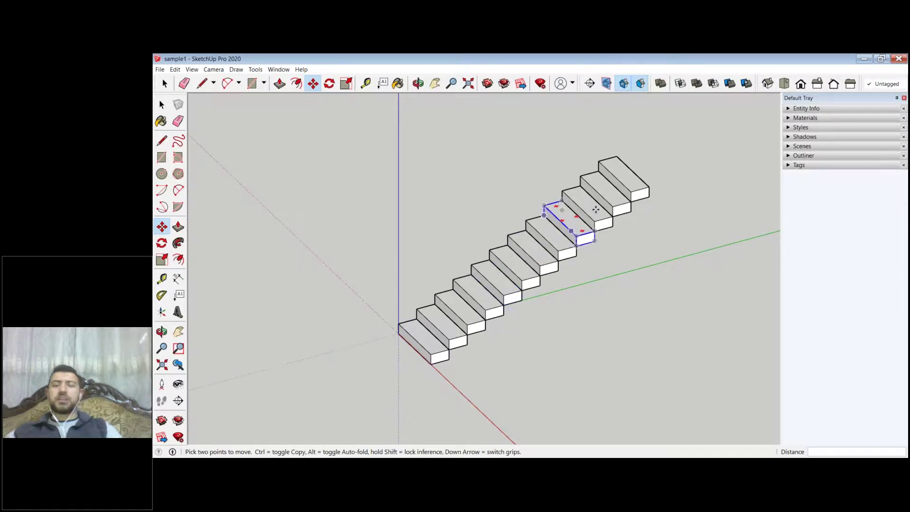
{"action": "key", "text": "space"}
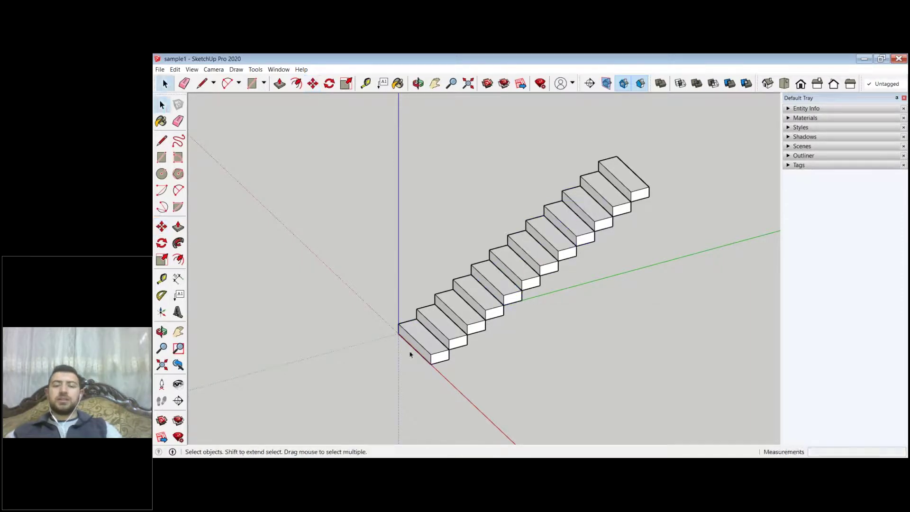
Step: Select the topmost of the twelve steps and bring up its context menu
{"action": "scroll", "coordinate": [410, 354], "scroll_direction": "down", "scroll_amount": 2}
{"action": "middle_click_drag", "start_coordinate": [410, 354], "coordinate": [573, 357]}
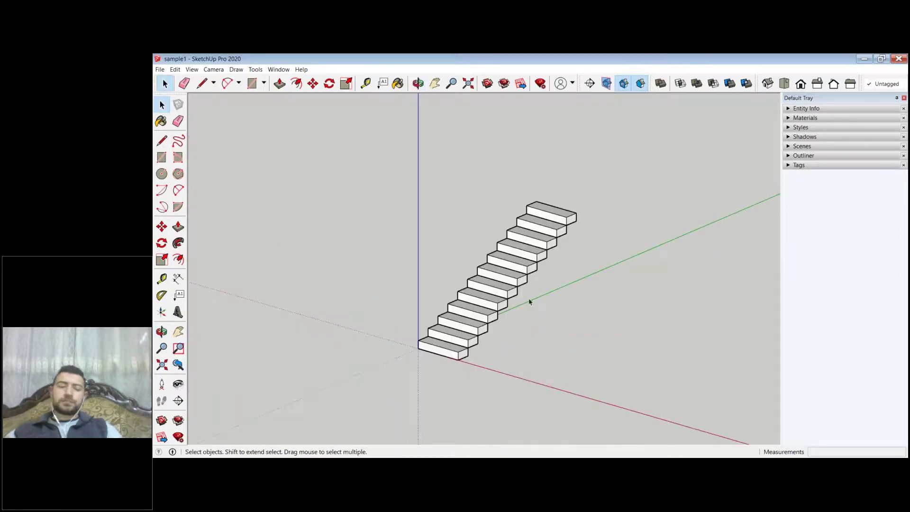
{"action": "scroll", "coordinate": [528, 301], "scroll_direction": "up", "scroll_amount": 5}
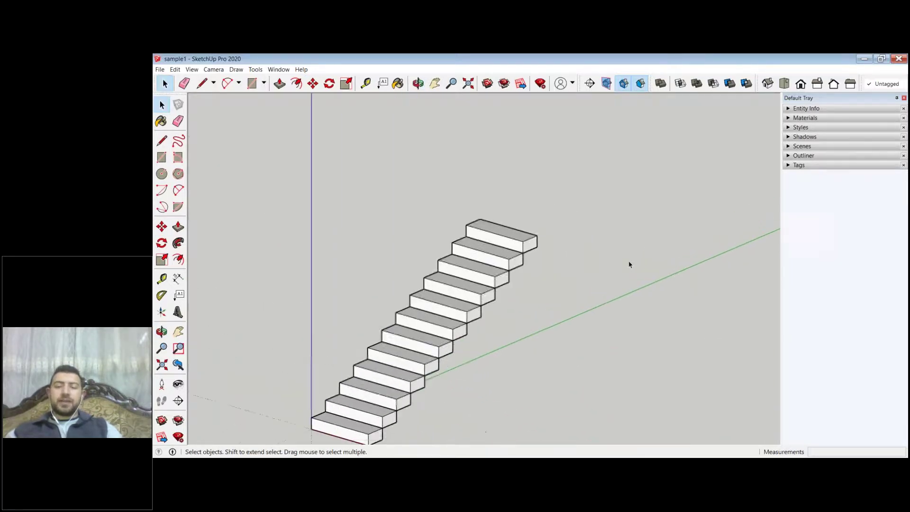
{"action": "scroll", "coordinate": [569, 265], "scroll_direction": "up", "scroll_amount": 1}
{"action": "middle_click_drag", "start_coordinate": [569, 266], "coordinate": [546, 315]}
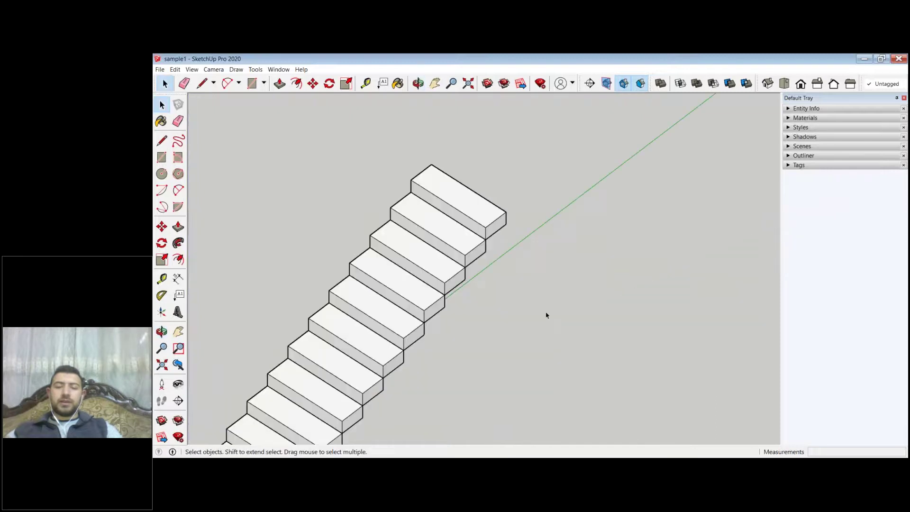
{"action": "scroll", "coordinate": [561, 277], "scroll_direction": "down", "scroll_amount": 3}
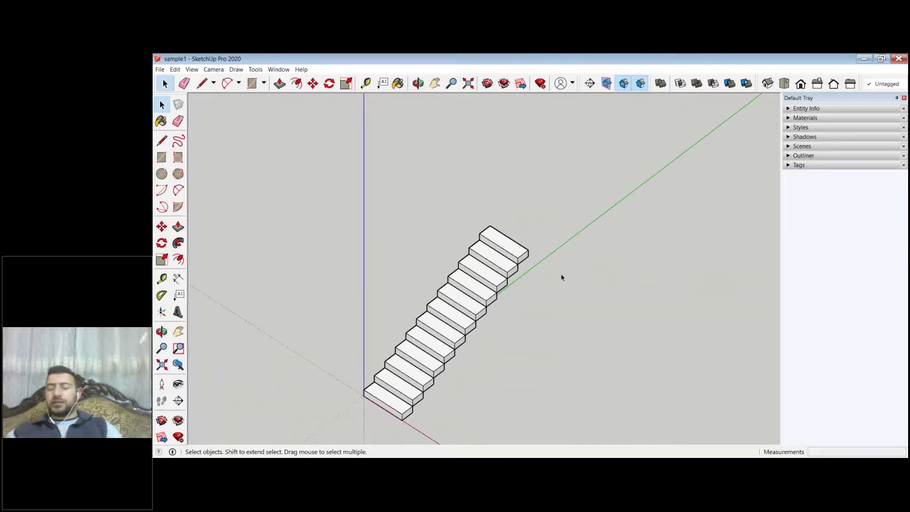
{"action": "left_click", "coordinate": [521, 255]}
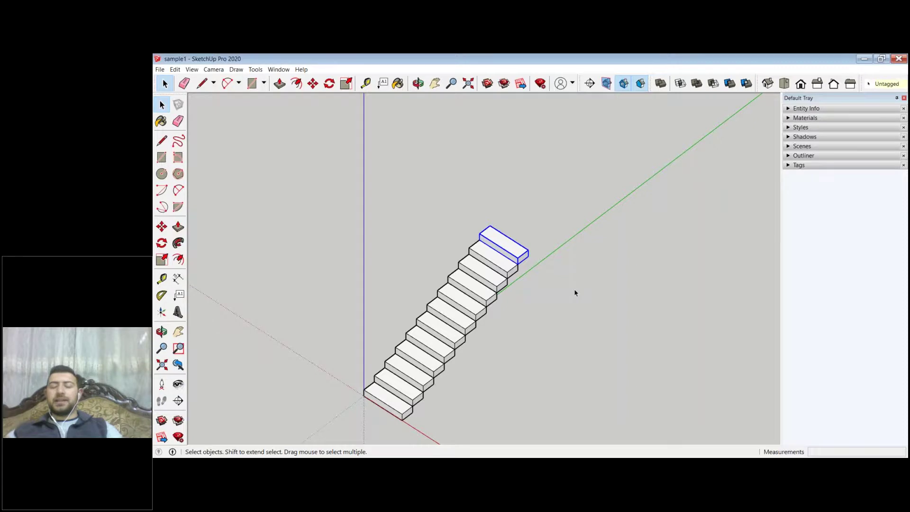
{"action": "middle_click_drag", "start_coordinate": [575, 290], "coordinate": [545, 286]}
{"action": "scroll", "coordinate": [562, 271], "scroll_direction": "up", "scroll_amount": 3}
{"action": "scroll", "coordinate": [497, 259], "scroll_direction": "up", "scroll_amount": 2}
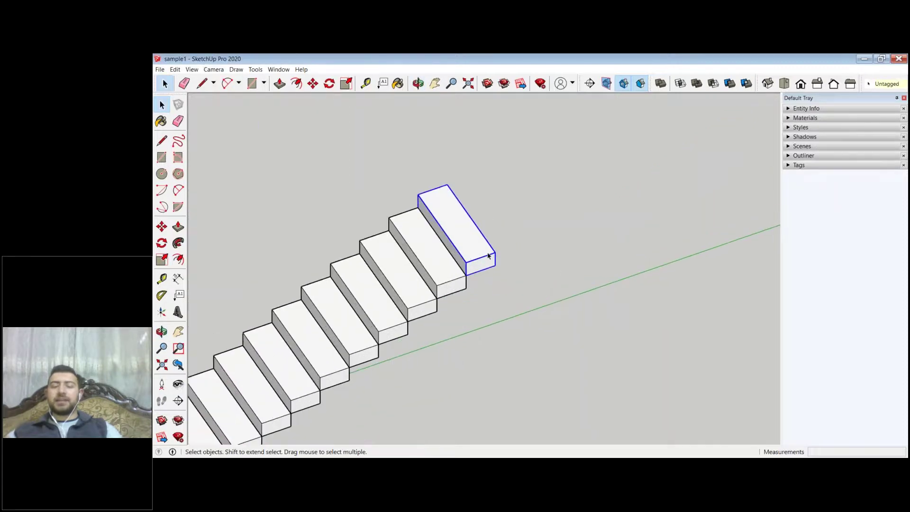
{"action": "right_click", "coordinate": [484, 252]}
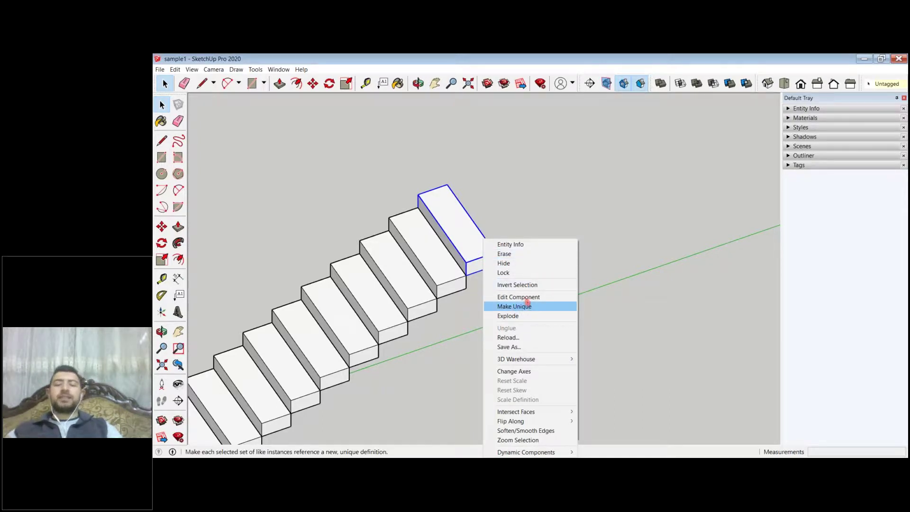
{"action": "left_click", "coordinate": [618, 252]}
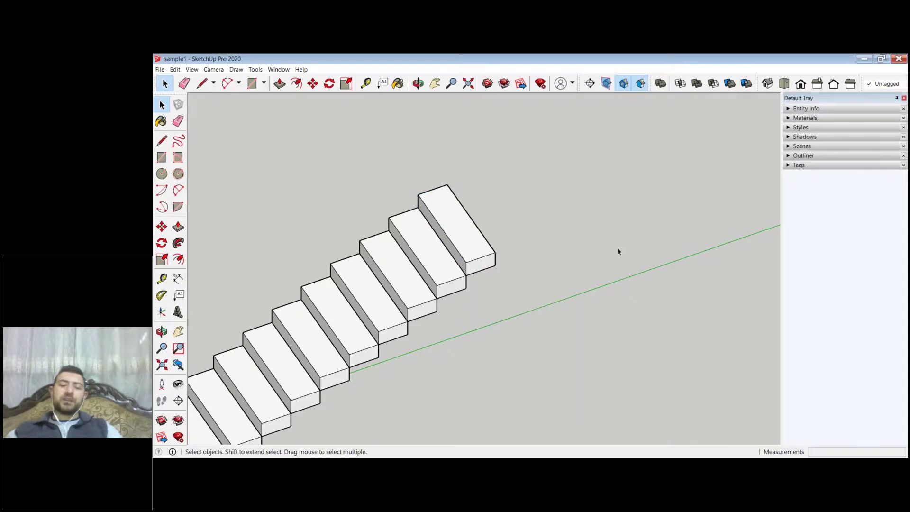
{"action": "scroll", "coordinate": [618, 252], "scroll_direction": "down", "scroll_amount": 3}
{"action": "scroll", "coordinate": [341, 389], "scroll_direction": "up", "scroll_amount": 3}
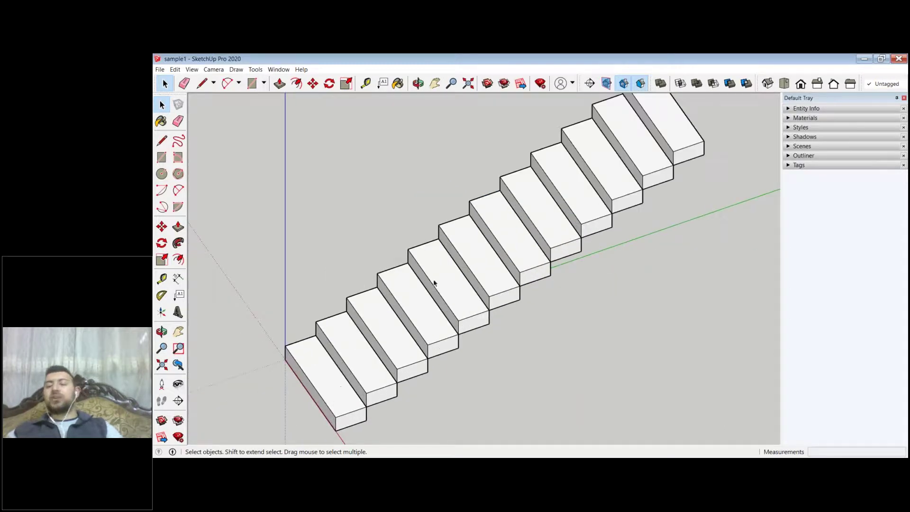
{"action": "double_click", "coordinate": [340, 382]}
{"action": "key", "text": "p"}
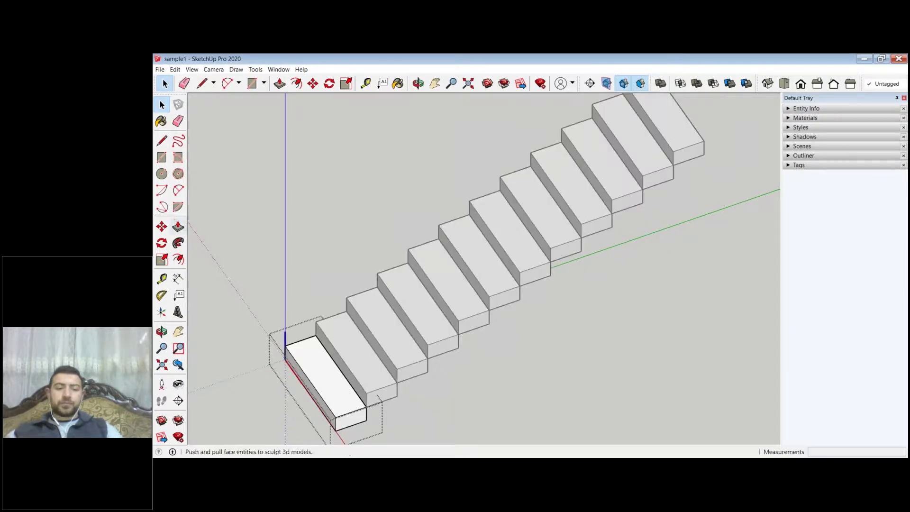
{"action": "left_click", "coordinate": [344, 426]}
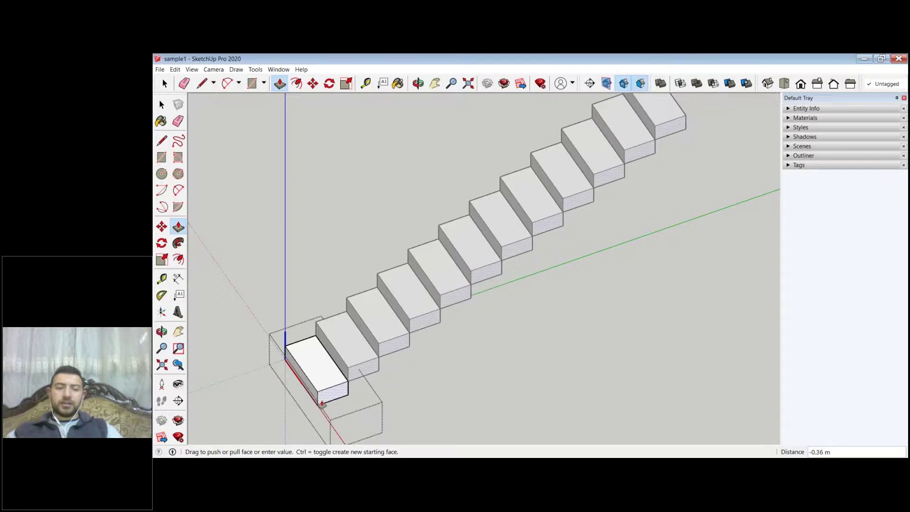
{"action": "left_click", "coordinate": [350, 423]}
{"action": "key", "text": "space"}
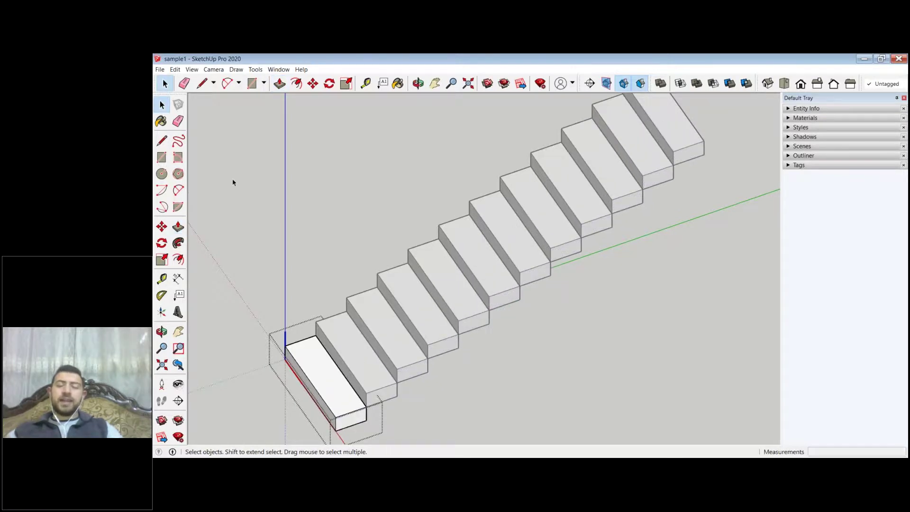
{"action": "scroll", "coordinate": [534, 178], "scroll_direction": "down", "scroll_amount": 4}
{"action": "scroll", "coordinate": [408, 289], "scroll_direction": "up", "scroll_amount": 6}
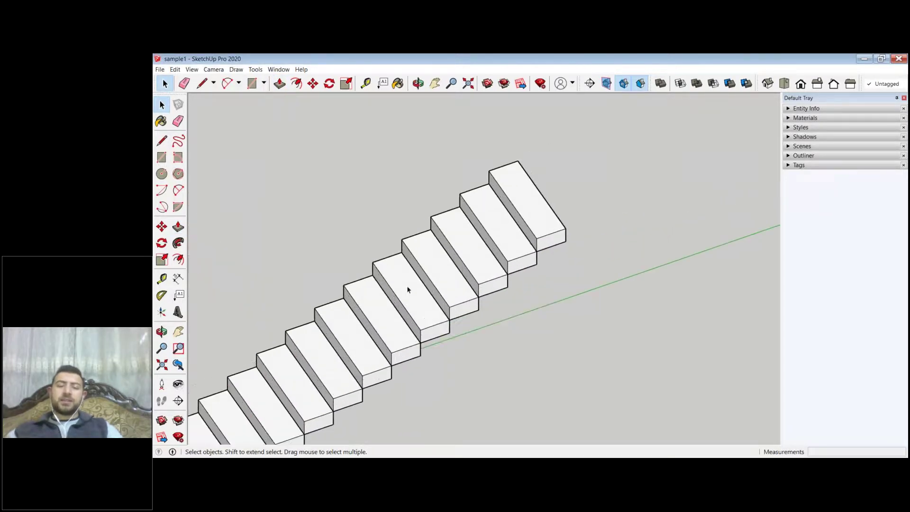
{"action": "scroll", "coordinate": [530, 217], "scroll_direction": "down", "scroll_amount": 4}
{"action": "scroll", "coordinate": [524, 237], "scroll_direction": "up", "scroll_amount": 4}
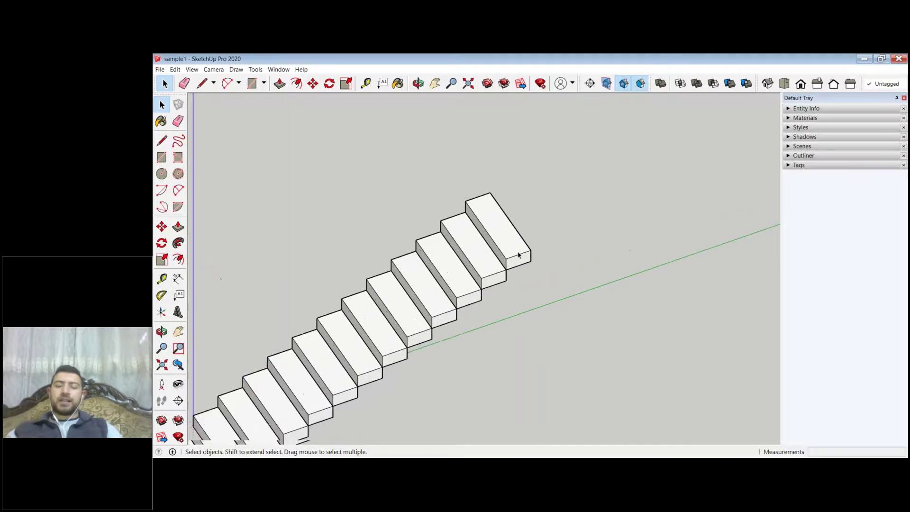
{"action": "scroll", "coordinate": [518, 255], "scroll_direction": "down", "scroll_amount": 1}
{"action": "left_click", "coordinate": [518, 253]}
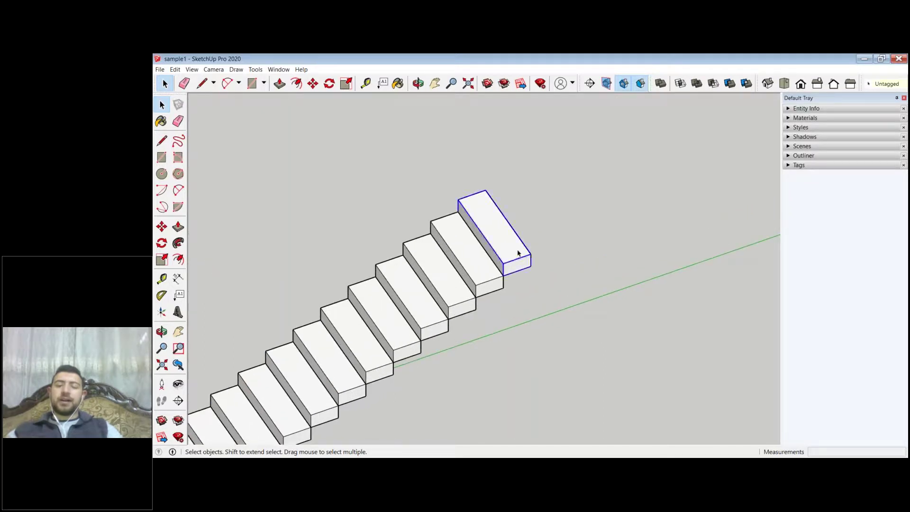
{"action": "right_click", "coordinate": [518, 254]}
Step: Explode the top step component and clear the selection
{"action": "left_click", "coordinate": [545, 315]}
{"action": "left_click", "coordinate": [590, 263]}
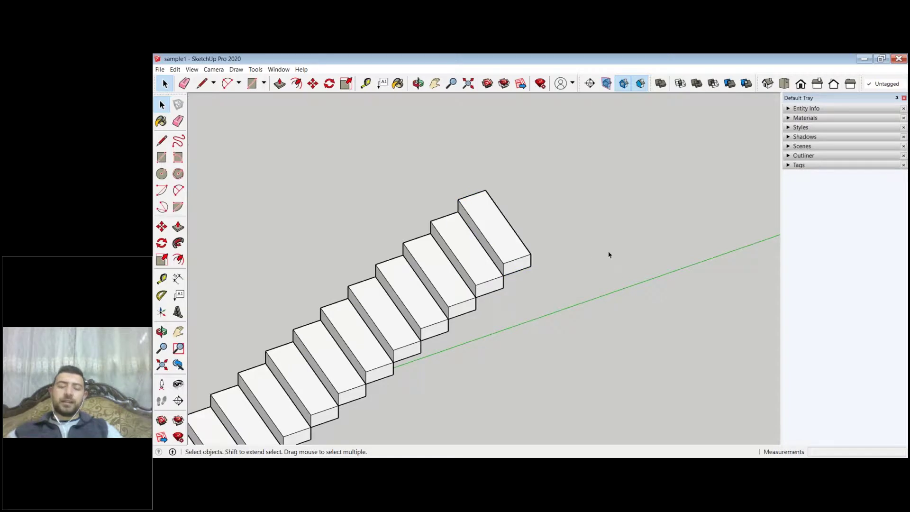
{"action": "scroll", "coordinate": [609, 255], "scroll_direction": "down", "scroll_amount": 4}
{"action": "scroll", "coordinate": [343, 374], "scroll_direction": "up", "scroll_amount": 4}
Step: Push the bottom step's front face in slightly, then close its editing
{"action": "double_click", "coordinate": [345, 373]}
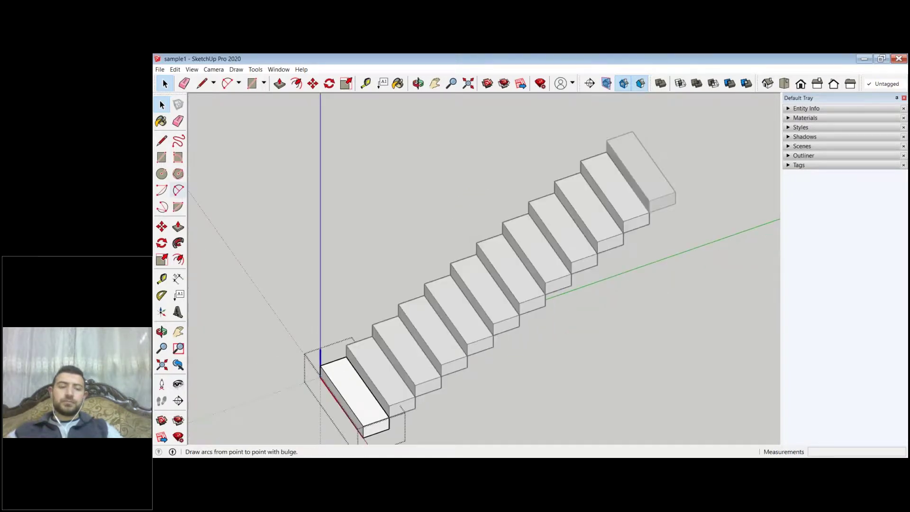
{"action": "left_click", "coordinate": [178, 227]}
{"action": "mouse_move", "coordinate": [375, 429]}
{"action": "left_mouse_down"}
{"action": "mouse_move", "coordinate": [355, 389]}
{"action": "mouse_move", "coordinate": [377, 427]}
{"action": "left_mouse_up"}
{"action": "left_click", "coordinate": [161, 105]}
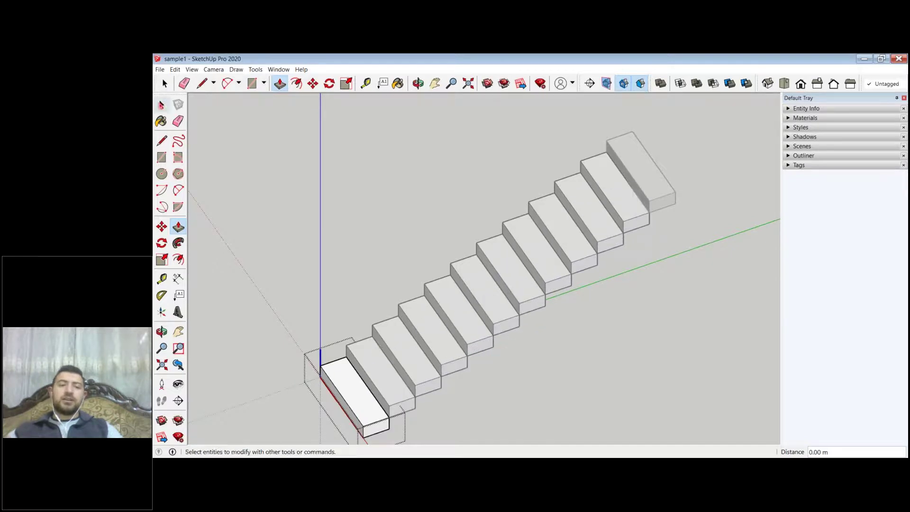
{"action": "left_click", "coordinate": [161, 105]}
{"action": "left_click", "coordinate": [549, 269]}
Step: Open the top step group for separate editing
{"action": "scroll", "coordinate": [522, 209], "scroll_direction": "down", "scroll_amount": 2}
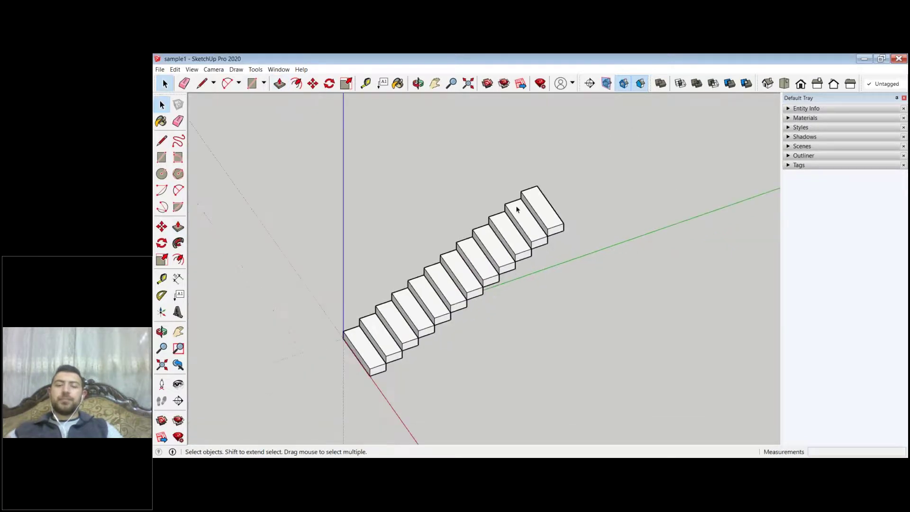
{"action": "scroll", "coordinate": [516, 206], "scroll_direction": "up", "scroll_amount": 6}
{"action": "scroll", "coordinate": [517, 238], "scroll_direction": "down", "scroll_amount": 1}
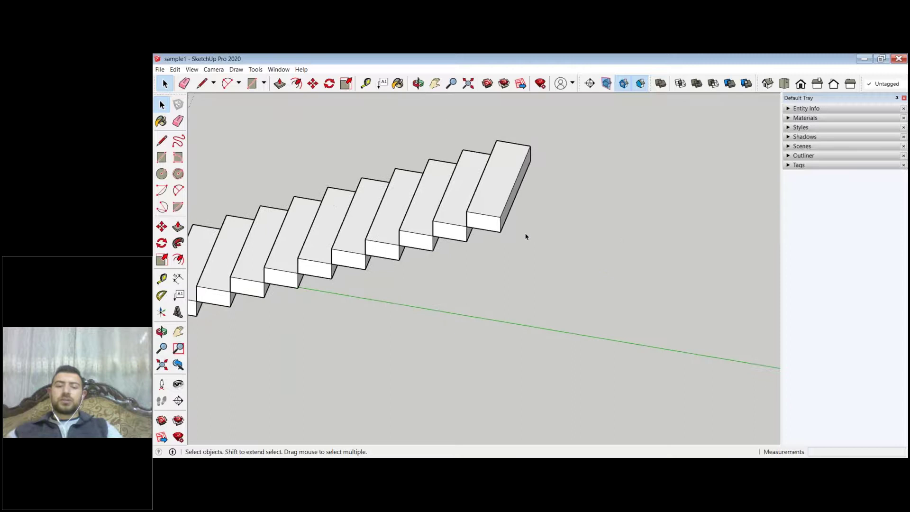
{"action": "scroll", "coordinate": [522, 218], "scroll_direction": "up", "scroll_amount": 1}
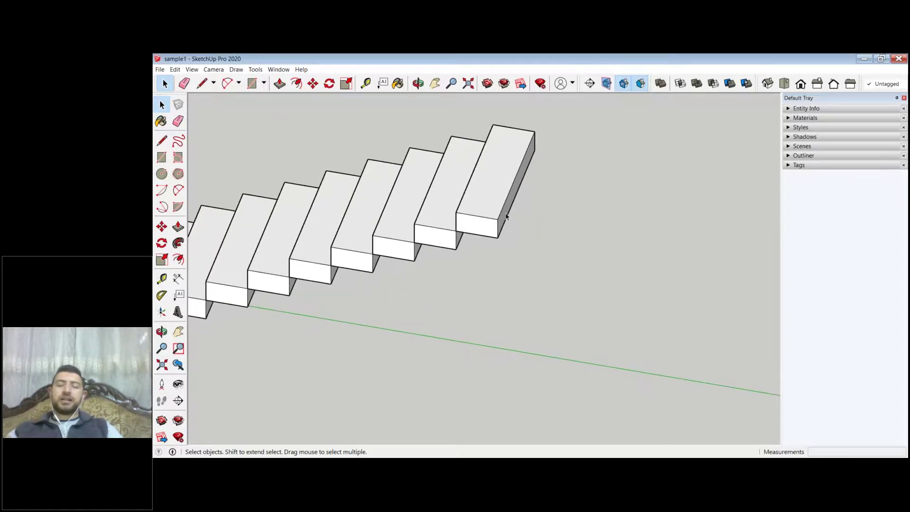
{"action": "double_click", "coordinate": [506, 216]}
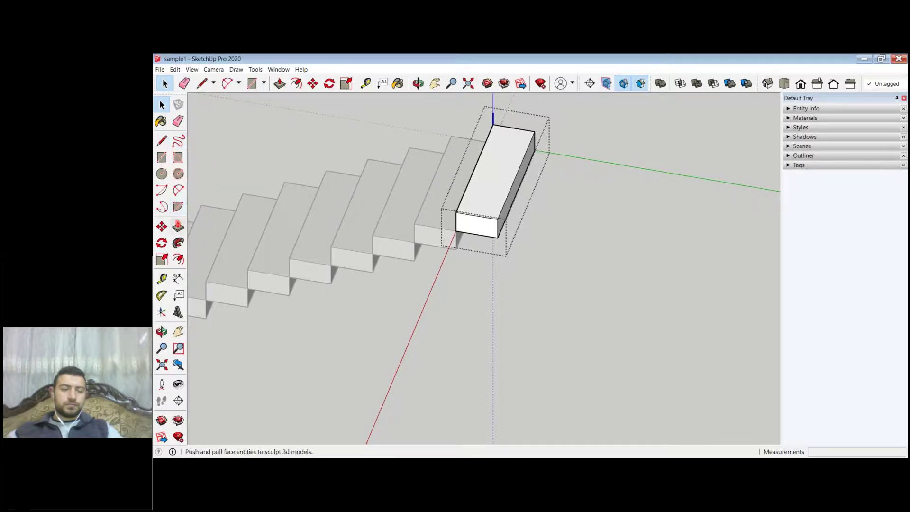
Step: Pull the top step's side face out by 0.7 m
{"action": "left_click", "coordinate": [178, 227]}
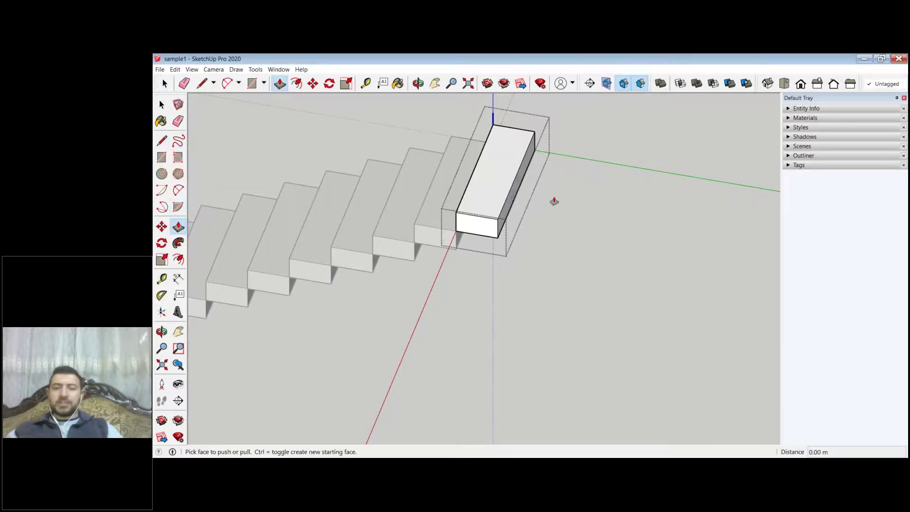
{"action": "left_click", "coordinate": [519, 187]}
{"action": "type", "text": ".7"}
{"action": "key", "text": "Return"}
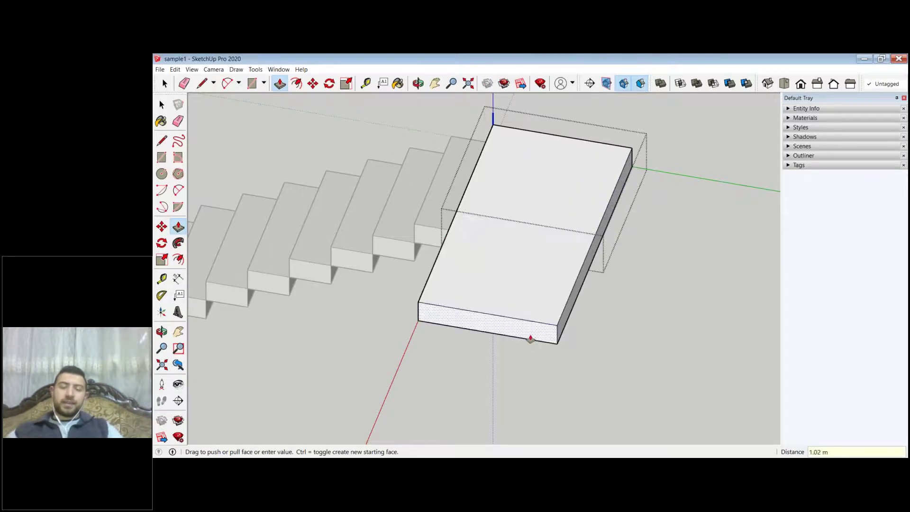
Step: Stretch the slab to 2.2 m long and close its editing
{"action": "scroll", "coordinate": [531, 339], "scroll_direction": "down", "scroll_amount": 1}
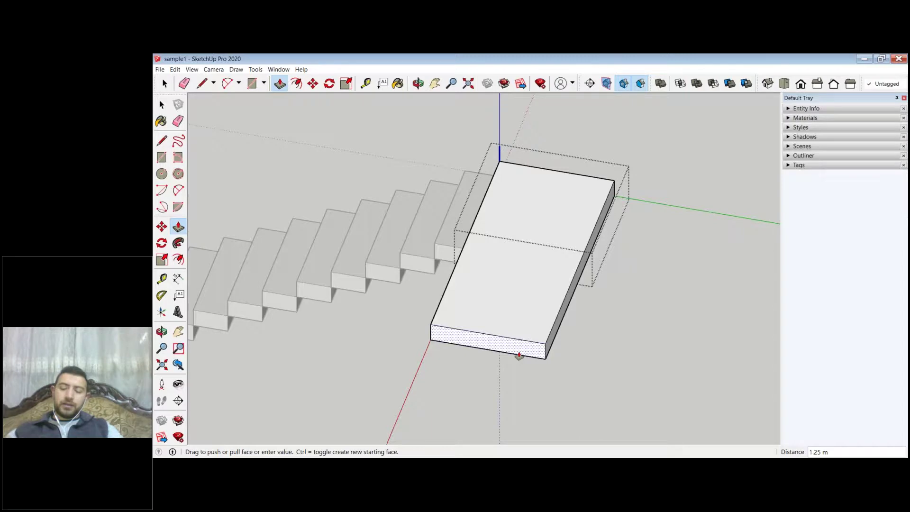
{"action": "type", "text": "2.2"}
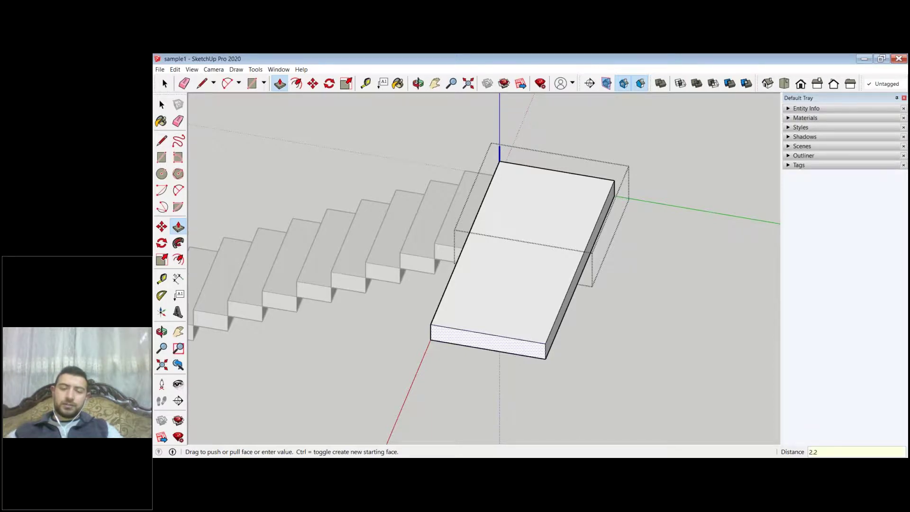
{"action": "key", "text": "Return"}
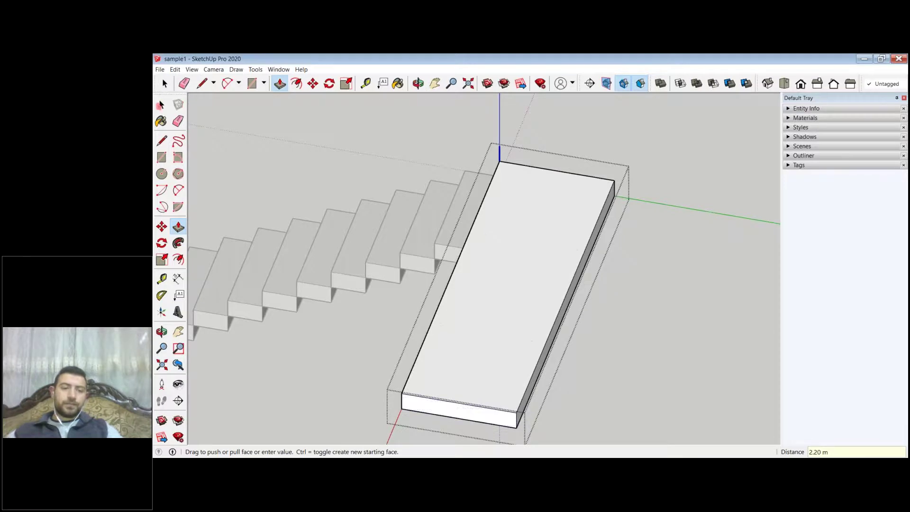
{"action": "key", "text": "space"}
{"action": "key", "text": "Escape"}
{"action": "middle_click_drag", "start_coordinate": [560, 206], "coordinate": [744, 177]}
{"action": "scroll", "coordinate": [403, 213], "scroll_direction": "down", "scroll_amount": 3}
Step: Select all the steps of the flight, from top to bottom
{"action": "scroll", "coordinate": [521, 242], "scroll_direction": "down", "scroll_amount": 2}
{"action": "left_click", "coordinate": [487, 231]}
{"action": "left_click", "coordinate": [485, 242], "text": "shift"}
{"action": "left_click", "coordinate": [482, 259], "text": "shift"}
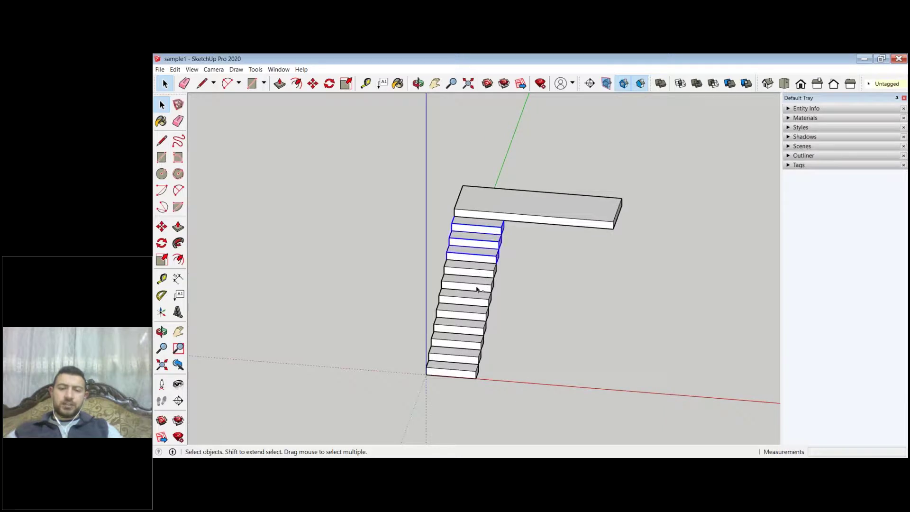
{"action": "left_click", "coordinate": [479, 273], "text": "shift"}
{"action": "left_click", "coordinate": [476, 287], "text": "shift"}
{"action": "left_click", "coordinate": [474, 301], "text": "shift"}
{"action": "left_click", "coordinate": [471, 319], "text": "shift"}
{"action": "left_click", "coordinate": [467, 332], "text": "shift"}
{"action": "left_click", "coordinate": [464, 346], "text": "shift"}
{"action": "left_click", "coordinate": [463, 356], "text": "shift"}
{"action": "left_click", "coordinate": [463, 368], "text": "shift"}
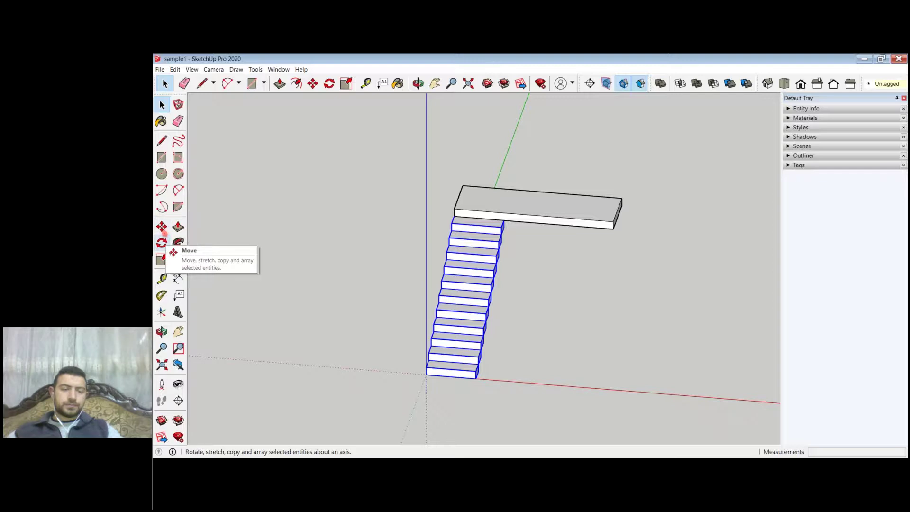
Step: Copy the selected flight 2.2 m along the red axis
{"action": "left_click", "coordinate": [161, 227]}
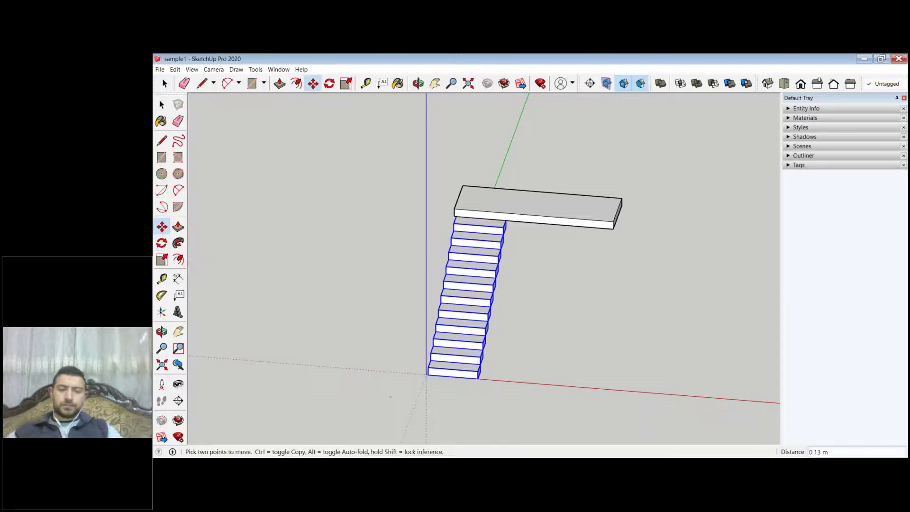
{"action": "left_click", "coordinate": [390, 396]}
{"action": "key", "text": "ctrl"}
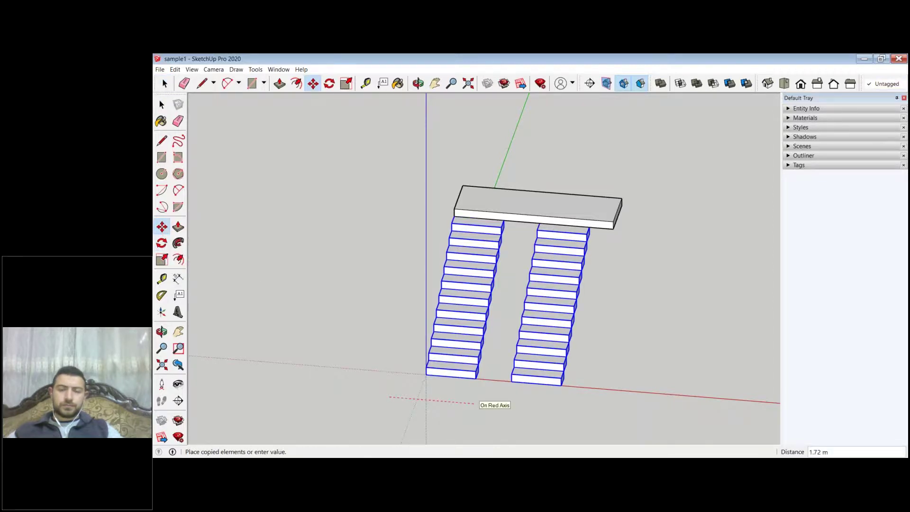
{"action": "key", "text": "Escape"}
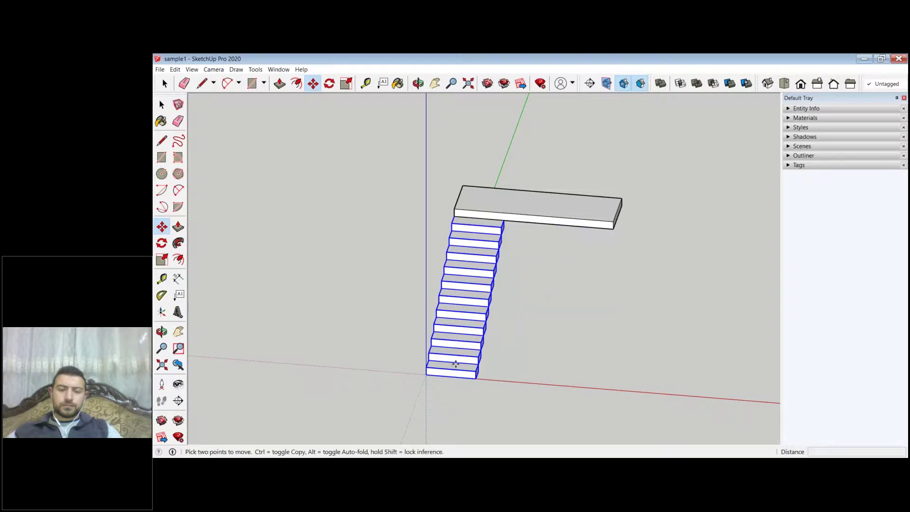
{"action": "left_click", "coordinate": [417, 397]}
{"action": "key", "text": "ctrl"}
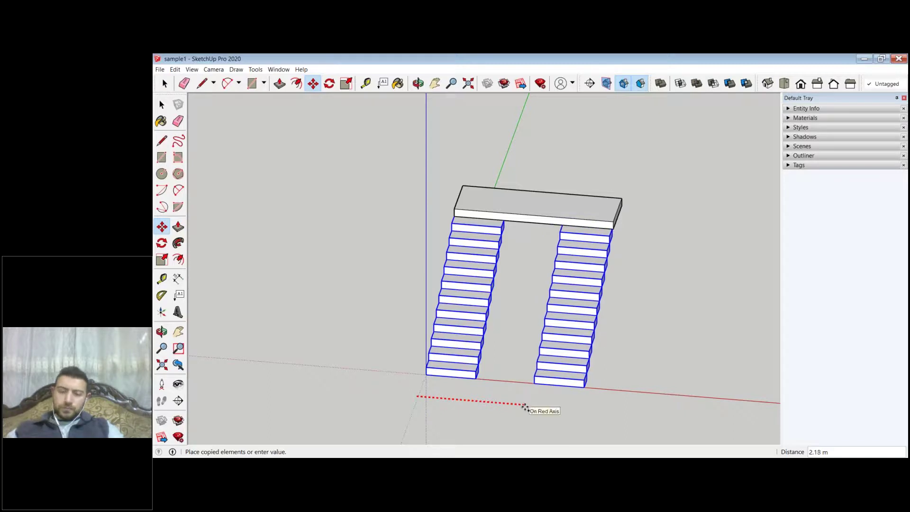
{"action": "left_click", "coordinate": [526, 406]}
{"action": "type", "text": "2.2"}
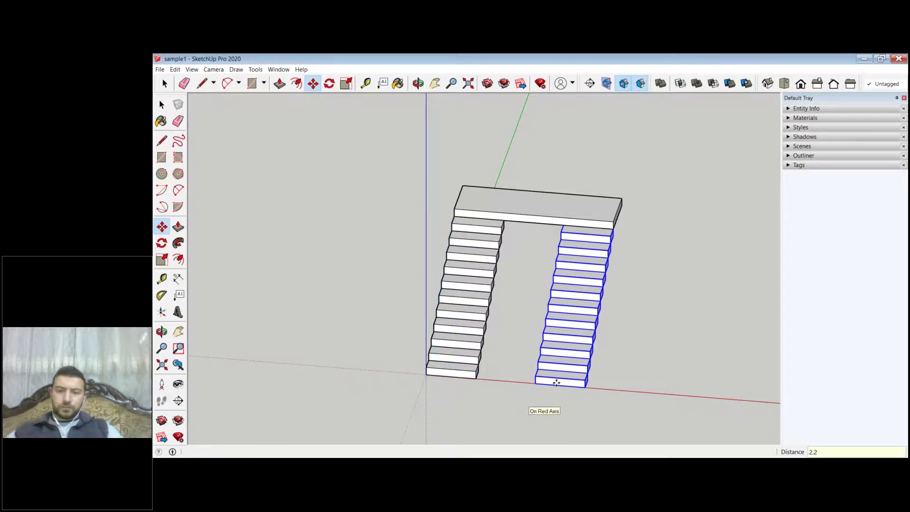
{"action": "key", "text": "Return"}
{"action": "scroll", "coordinate": [556, 383], "scroll_direction": "up", "scroll_amount": 3}
{"action": "middle_click_drag", "start_coordinate": [590, 272], "coordinate": [418, 298]}
{"action": "scroll", "coordinate": [278, 339], "scroll_direction": "down", "scroll_amount": 3}
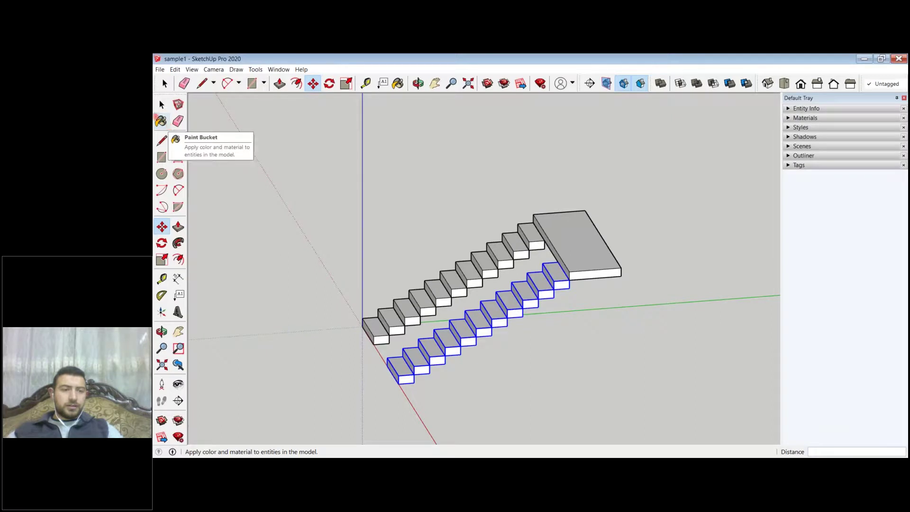
Step: Scale the copied flight vertically by -1 to flip it, then deselect it
{"action": "left_click", "coordinate": [161, 259]}
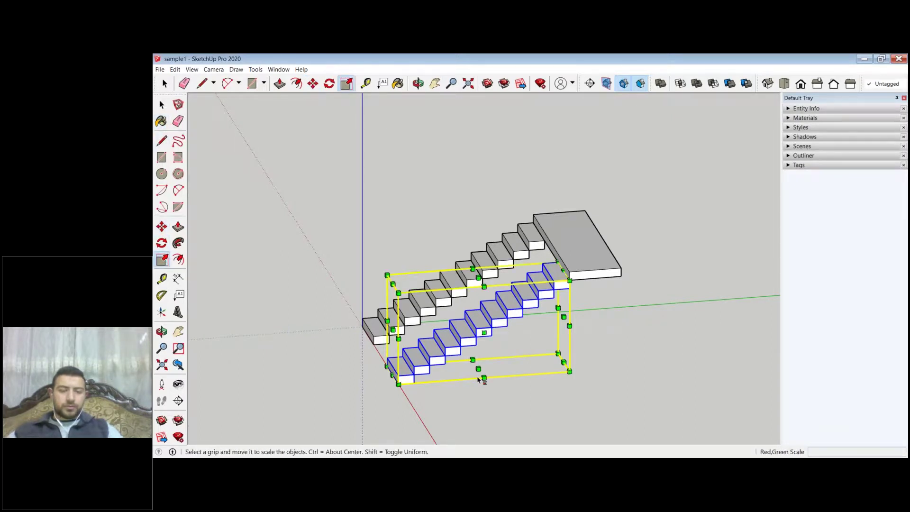
{"action": "left_click_drag", "start_coordinate": [478, 368], "coordinate": [478, 198]}
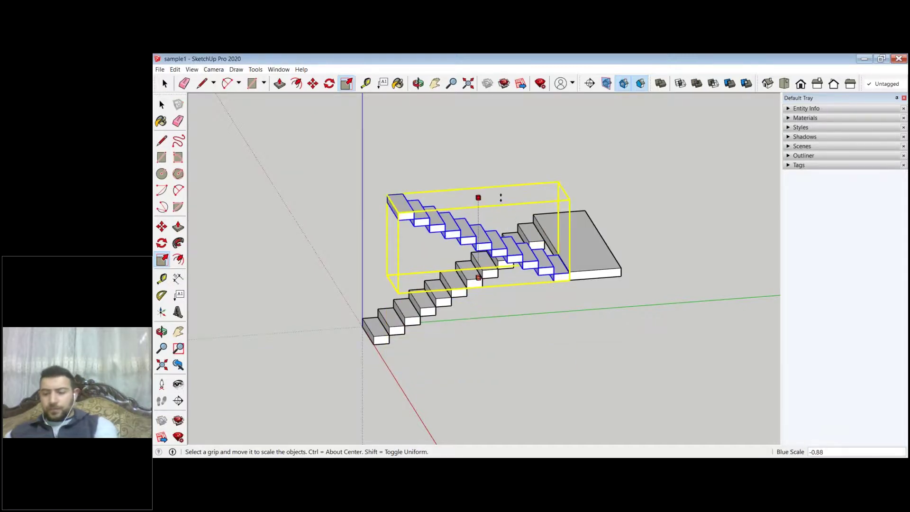
{"action": "type", "text": "-"}
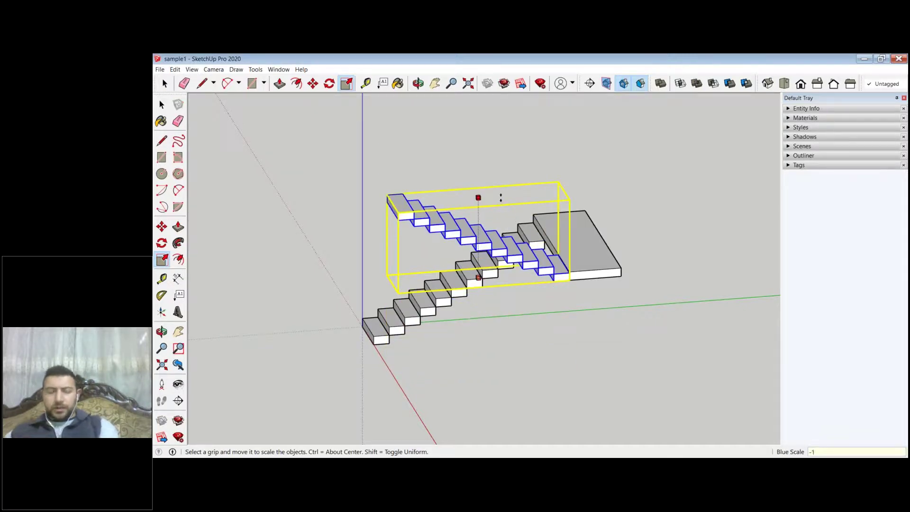
{"action": "type", "text": "1"}
{"action": "key", "text": "Return"}
{"action": "key", "text": "space"}
{"action": "left_click", "coordinate": [586, 327]}
{"action": "scroll", "coordinate": [586, 327], "scroll_direction": "down", "scroll_amount": 3}
{"action": "middle_click_drag", "start_coordinate": [586, 327], "coordinate": [428, 344]}
{"action": "scroll", "coordinate": [483, 310], "scroll_direction": "up", "scroll_amount": 5}
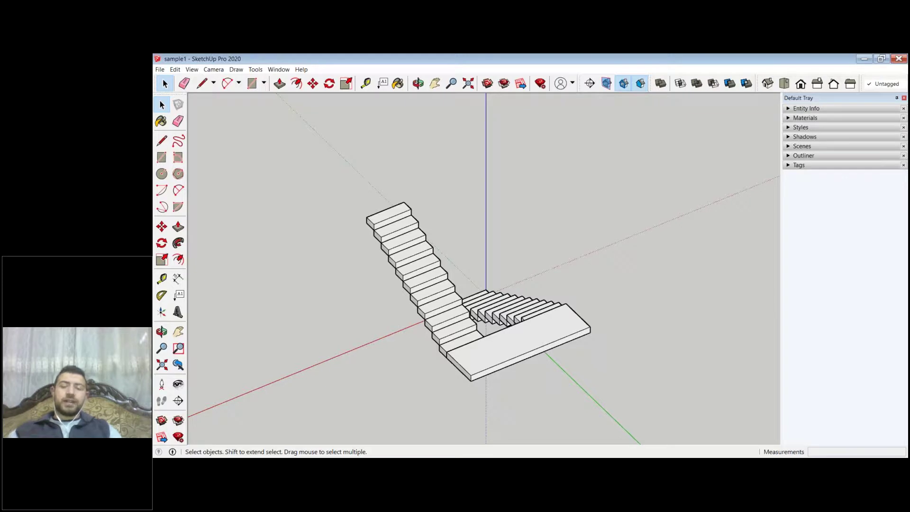
Step: Undo the previous flip of the stair flight and view the stairs from the side
{"action": "key", "text": "ctrl+z"}
{"action": "scroll", "coordinate": [443, 375], "scroll_direction": "down", "scroll_amount": 3}
{"action": "scroll", "coordinate": [386, 372], "scroll_direction": "up", "scroll_amount": 3}
{"action": "middle_click_drag", "start_coordinate": [387, 372], "coordinate": [684, 260]}
Step: Select every step of the right stair flight, top to bottom
{"action": "left_click", "coordinate": [633, 247]}
{"action": "left_click", "coordinate": [617, 280], "text": "ctrl"}
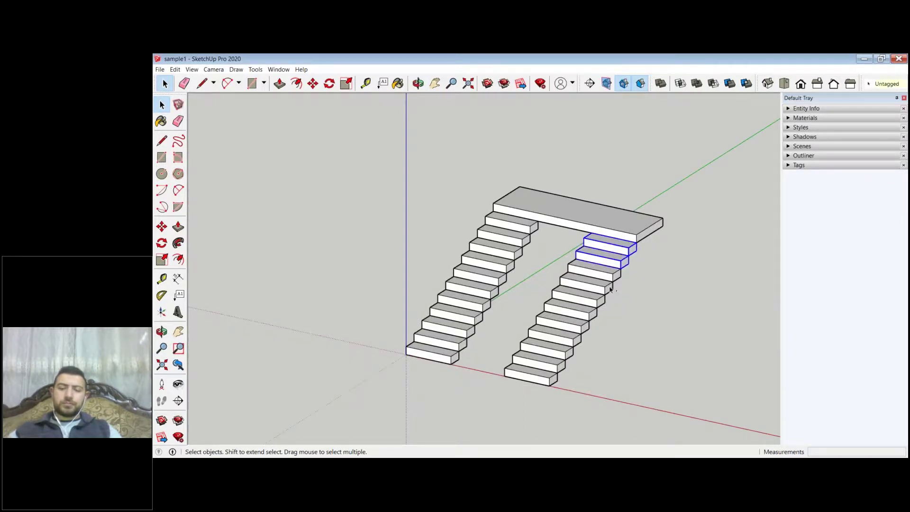
{"action": "left_click", "coordinate": [617, 275], "text": "ctrl"}
{"action": "left_click", "coordinate": [609, 288], "text": "ctrl"}
{"action": "left_click", "coordinate": [589, 302], "text": "ctrl"}
{"action": "left_click", "coordinate": [581, 316], "text": "ctrl"}
{"action": "left_click", "coordinate": [572, 329], "text": "ctrl"}
{"action": "left_click", "coordinate": [565, 341], "text": "ctrl"}
{"action": "left_click_drag", "start_coordinate": [559, 360], "coordinate": [546, 381], "text": "ctrl"}
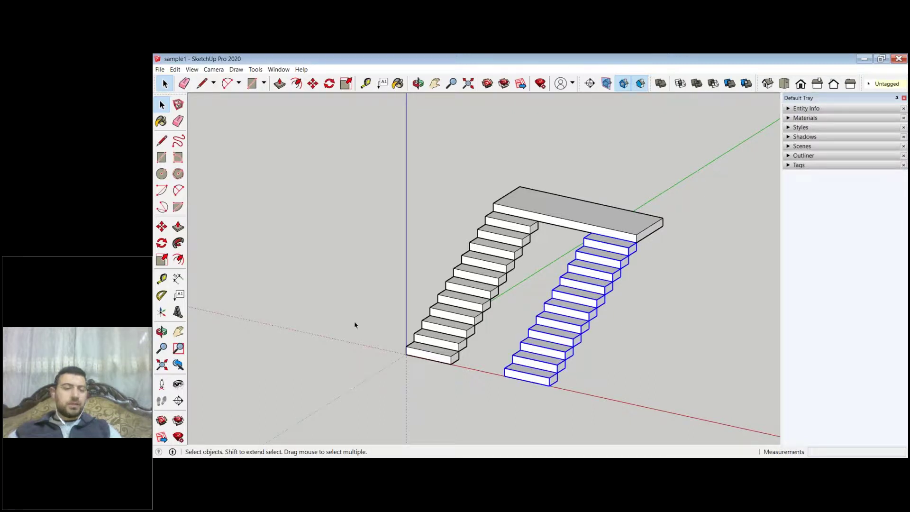
Step: Rotate the selected flight 180° about a point on the ground
{"action": "key", "text": "q"}
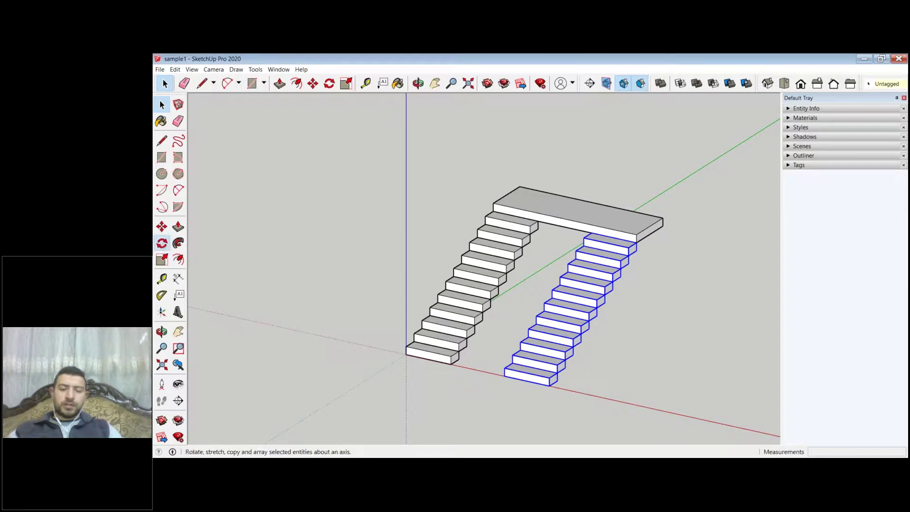
{"action": "left_click", "coordinate": [484, 394]}
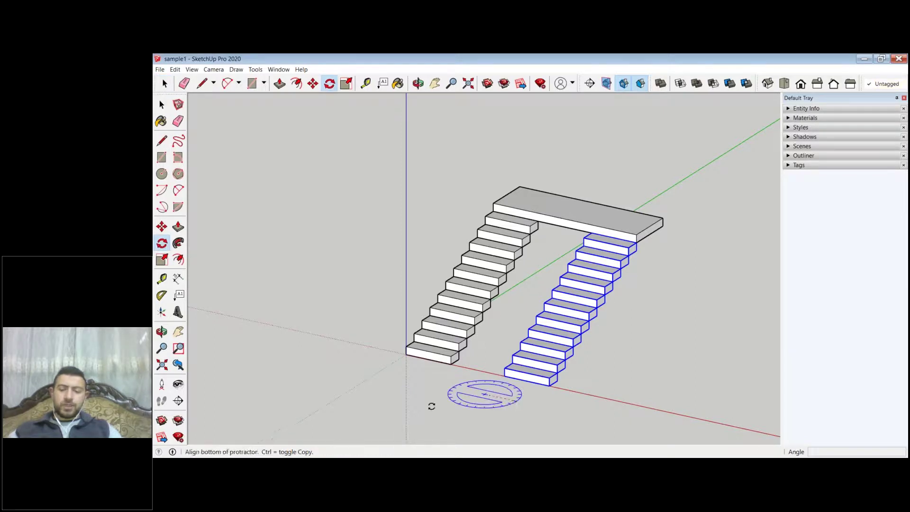
{"action": "left_click", "coordinate": [431, 406]}
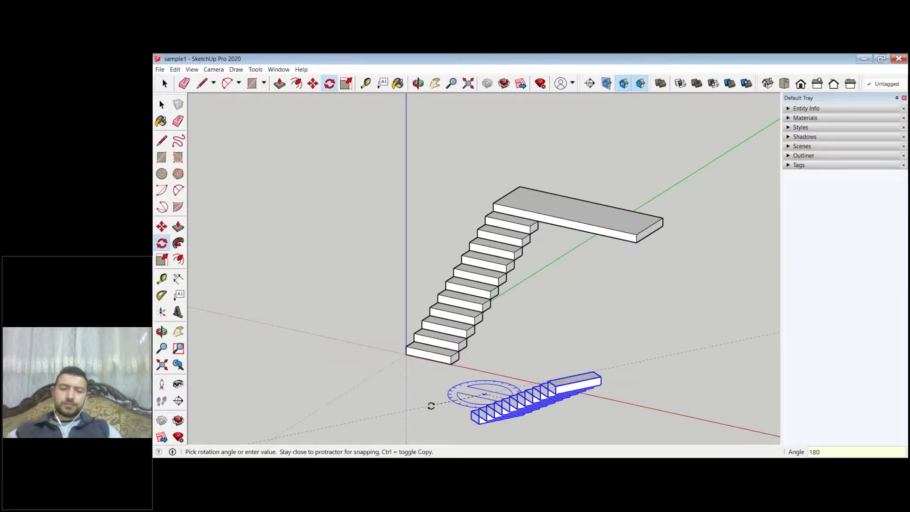
{"action": "key", "text": "Return"}
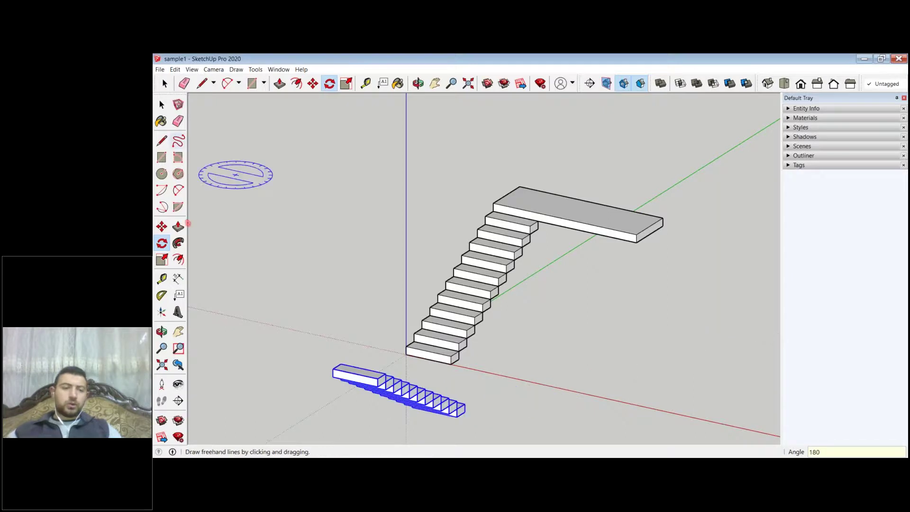
Step: Move the rotated flight by its lower corner onto the landing's far corner
{"action": "left_click", "coordinate": [163, 227]}
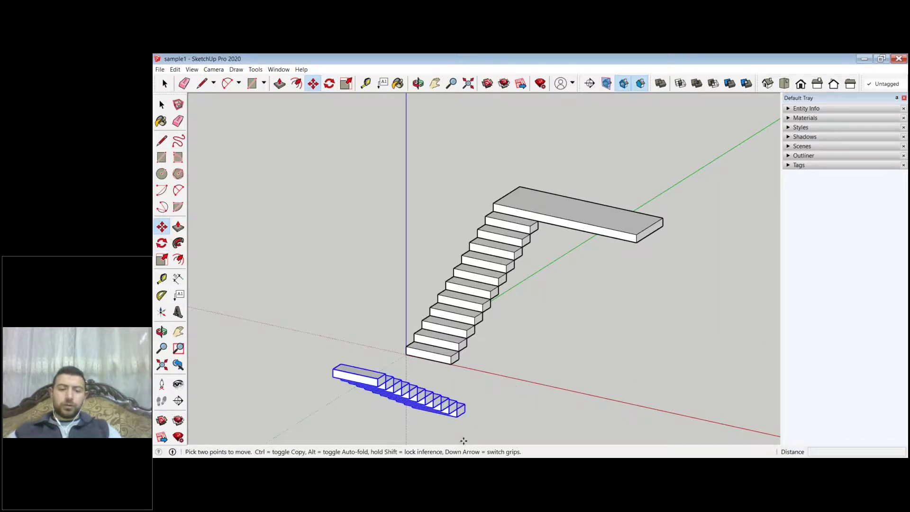
{"action": "scroll", "coordinate": [469, 405], "scroll_direction": "up", "scroll_amount": 3}
{"action": "left_click", "coordinate": [457, 435]}
{"action": "scroll", "coordinate": [522, 236], "scroll_direction": "down", "scroll_amount": 2}
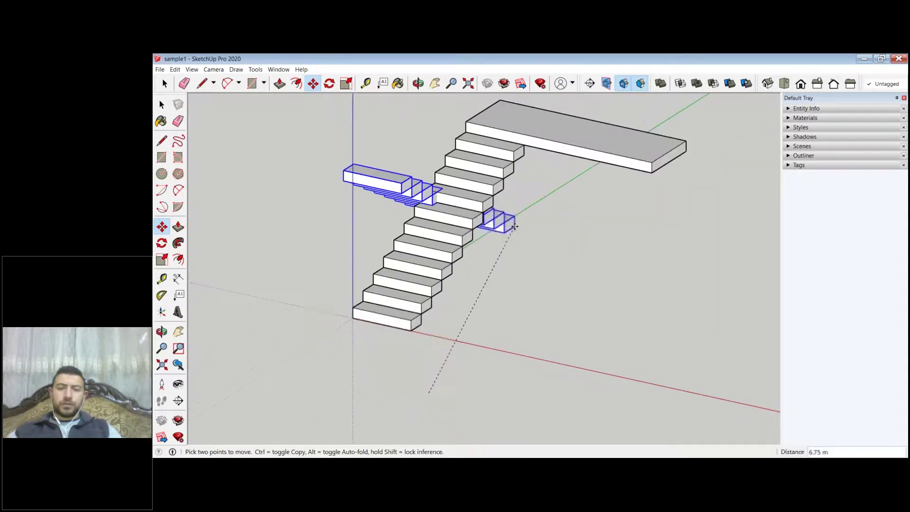
{"action": "scroll", "coordinate": [645, 153], "scroll_direction": "up", "scroll_amount": 3}
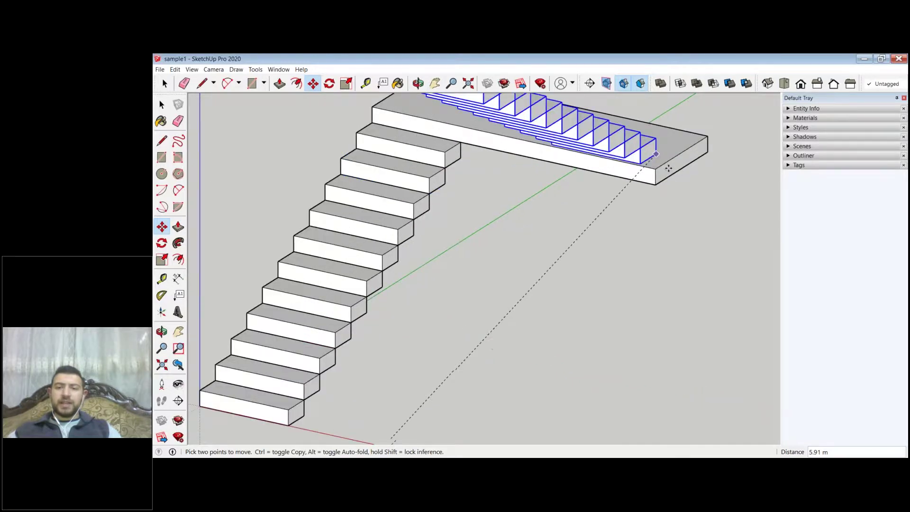
{"action": "left_click", "coordinate": [656, 167]}
{"action": "scroll", "coordinate": [685, 236], "scroll_direction": "down", "scroll_amount": 3}
{"action": "middle_click_drag", "start_coordinate": [685, 235], "coordinate": [247, 328]}
{"action": "left_click", "coordinate": [163, 105]}
{"action": "scroll", "coordinate": [249, 322], "scroll_direction": "down", "scroll_amount": 3}
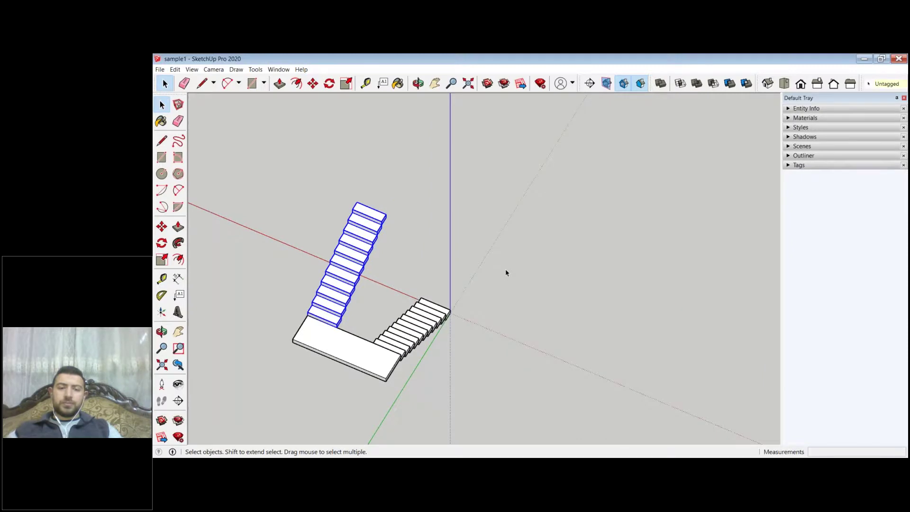
Step: Open the bottom step component for editing, zoomed in on its front
{"action": "middle_click_drag", "start_coordinate": [506, 273], "coordinate": [480, 295]}
{"action": "scroll", "coordinate": [480, 294], "scroll_direction": "up", "scroll_amount": 4}
{"action": "left_click", "coordinate": [480, 294]}
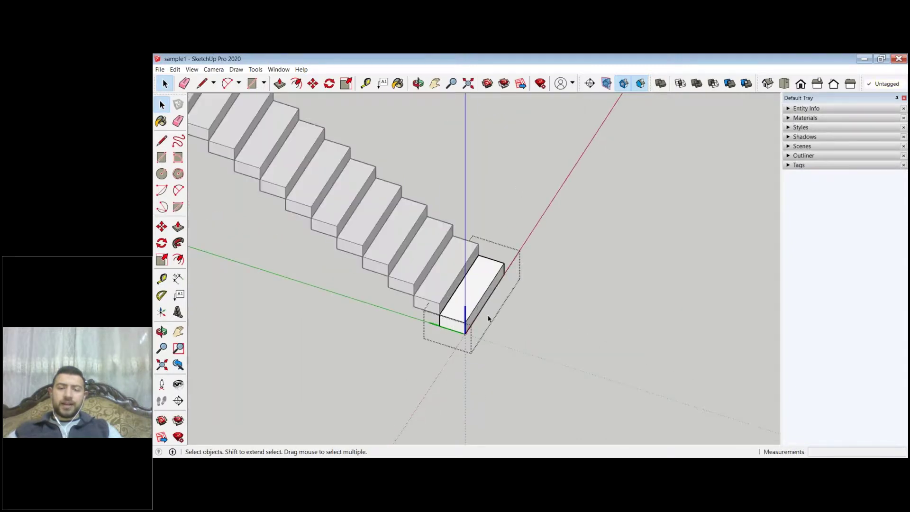
{"action": "scroll", "coordinate": [488, 315], "scroll_direction": "up", "scroll_amount": 4}
{"action": "middle_click_drag", "start_coordinate": [487, 319], "coordinate": [474, 327]}
{"action": "scroll", "coordinate": [395, 298], "scroll_direction": "up", "scroll_amount": 3}
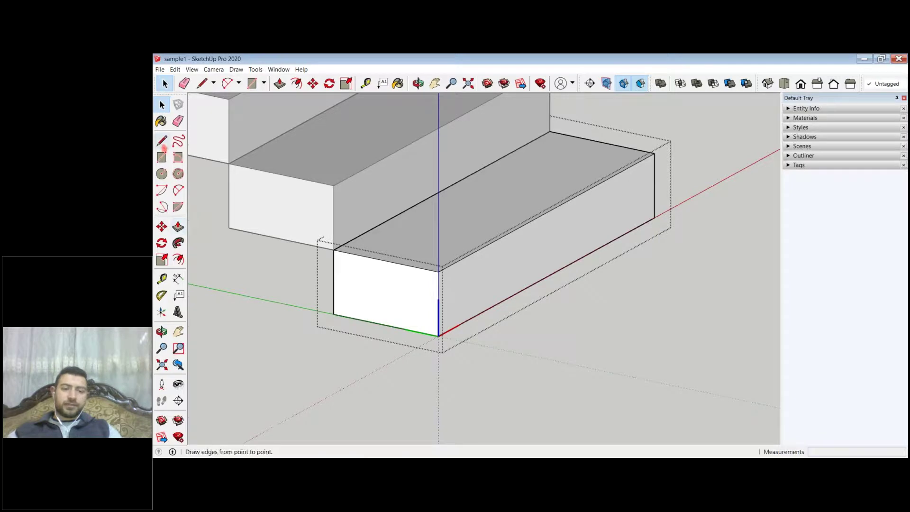
Step: Draw a 0.02 m square lip profile at the step's top front corner
{"action": "left_click", "coordinate": [162, 141]}
{"action": "scroll", "coordinate": [393, 283], "scroll_direction": "up", "scroll_amount": 2}
{"action": "left_click", "coordinate": [461, 264]}
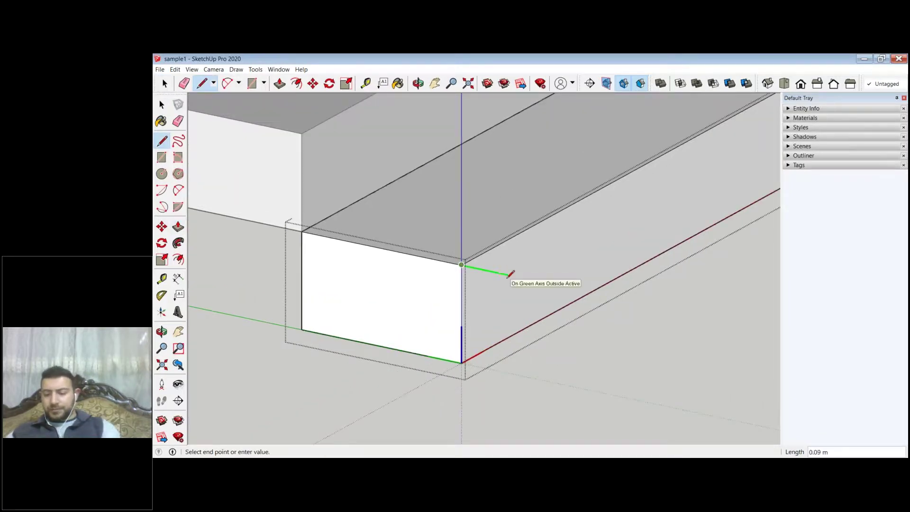
{"action": "type", "text": ".02"}
{"action": "key", "text": "Return"}
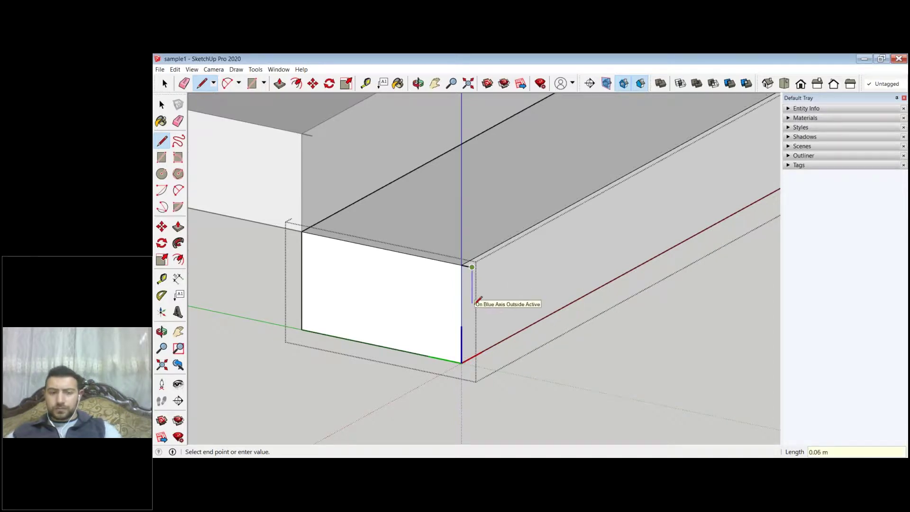
{"action": "type", "text": ".02"}
{"action": "key", "text": "Return"}
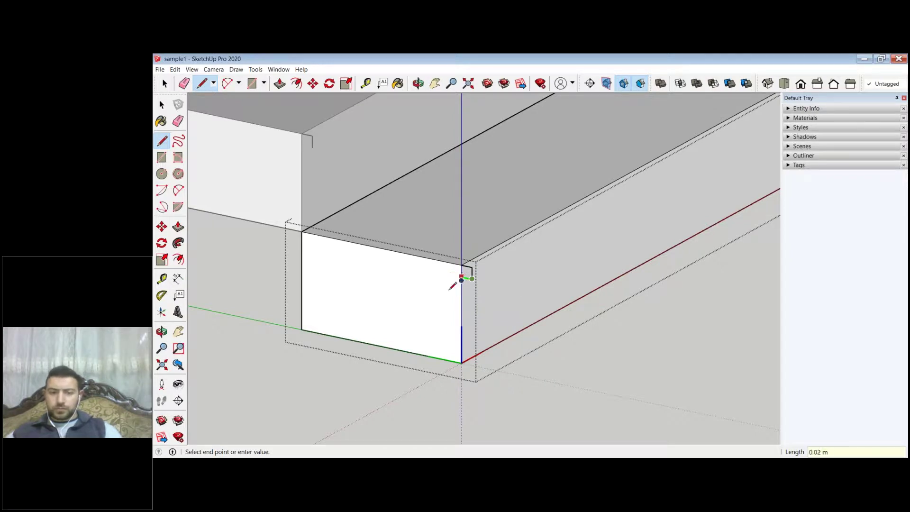
{"action": "type", "text": ".02"}
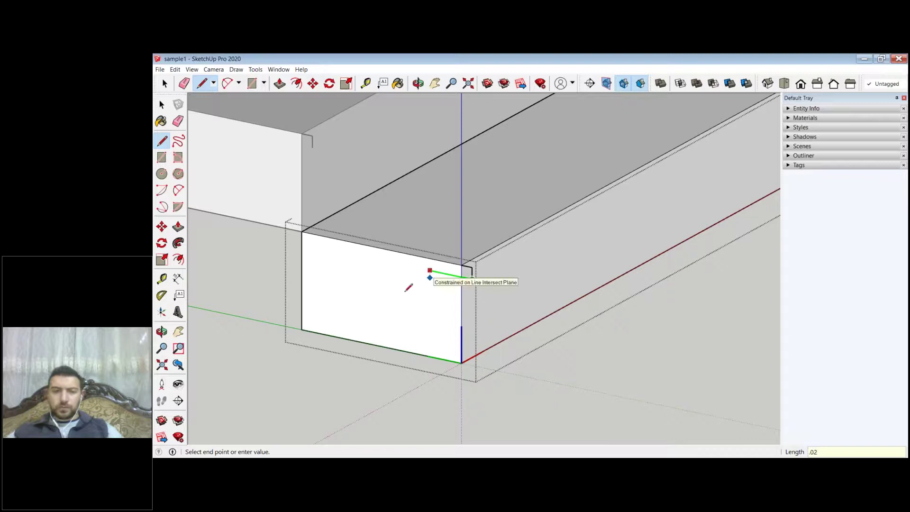
{"action": "key", "text": "Return"}
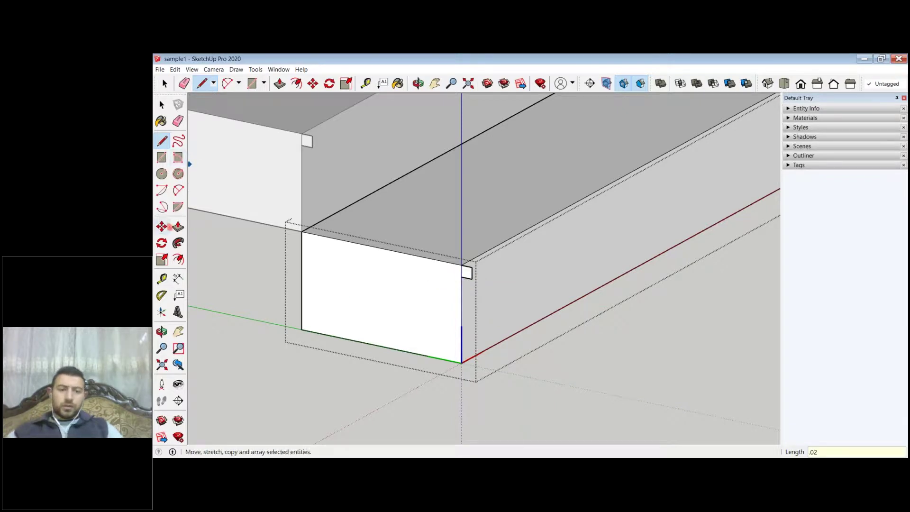
Step: Push/Pull the square along the step's full width and erase the leftover edges
{"action": "left_click", "coordinate": [178, 226]}
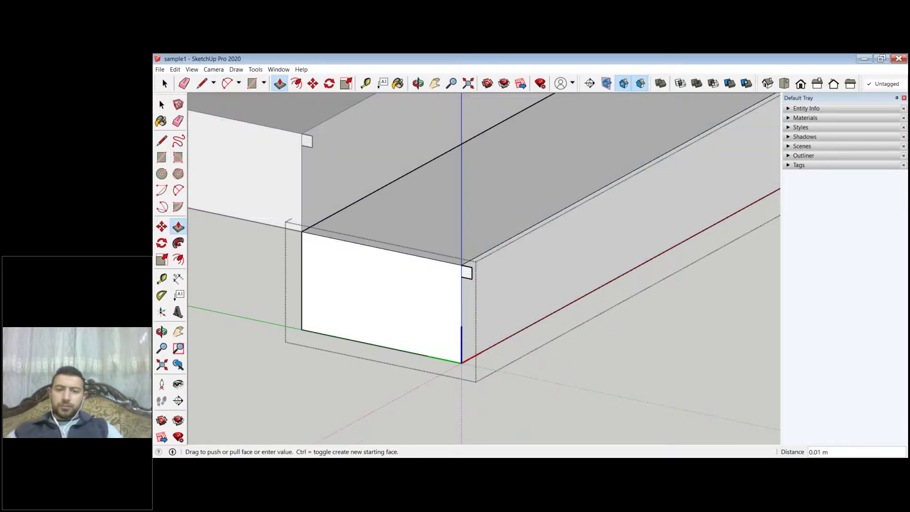
{"action": "middle_click_drag", "start_coordinate": [473, 374], "coordinate": [273, 372]}
{"action": "left_click", "coordinate": [759, 270]}
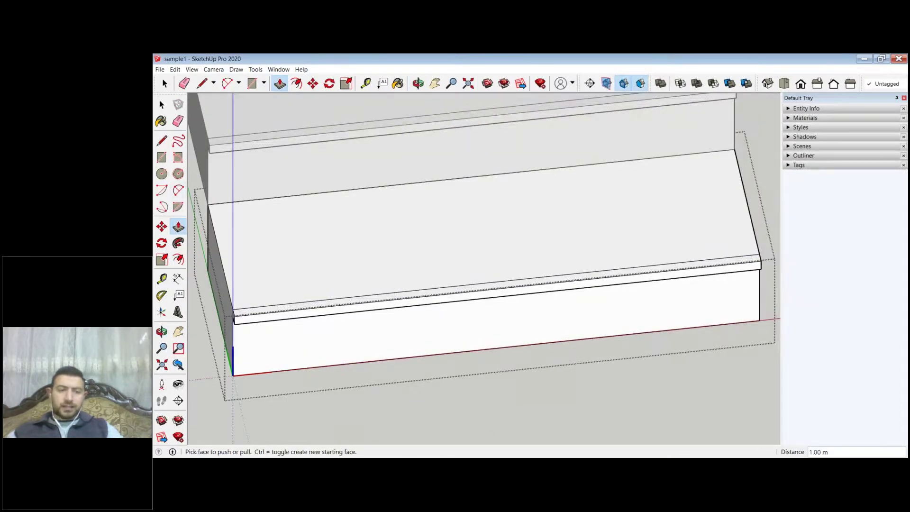
{"action": "key", "text": "e"}
{"action": "left_click", "coordinate": [443, 288]}
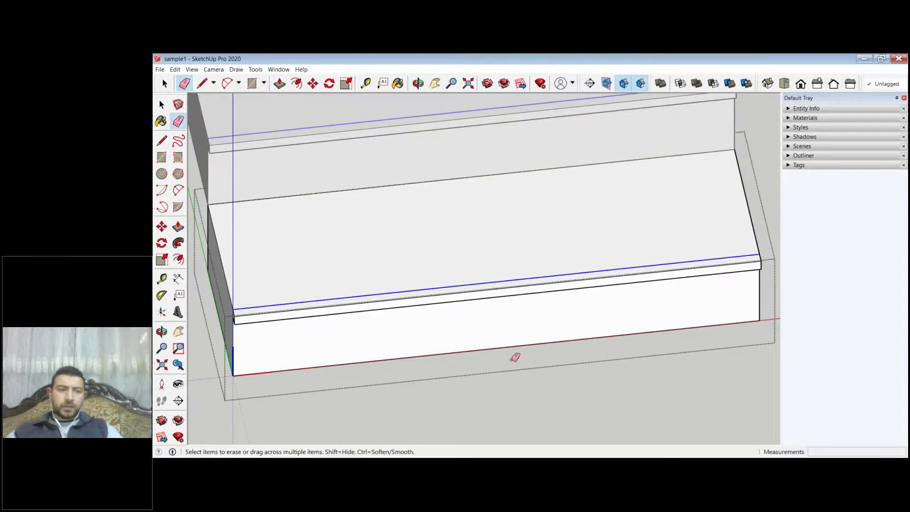
{"action": "left_click_drag", "start_coordinate": [516, 357], "coordinate": [515, 356]}
{"action": "scroll", "coordinate": [515, 357], "scroll_direction": "down", "scroll_amount": 3}
{"action": "key", "text": "space"}
{"action": "left_click", "coordinate": [489, 403]}
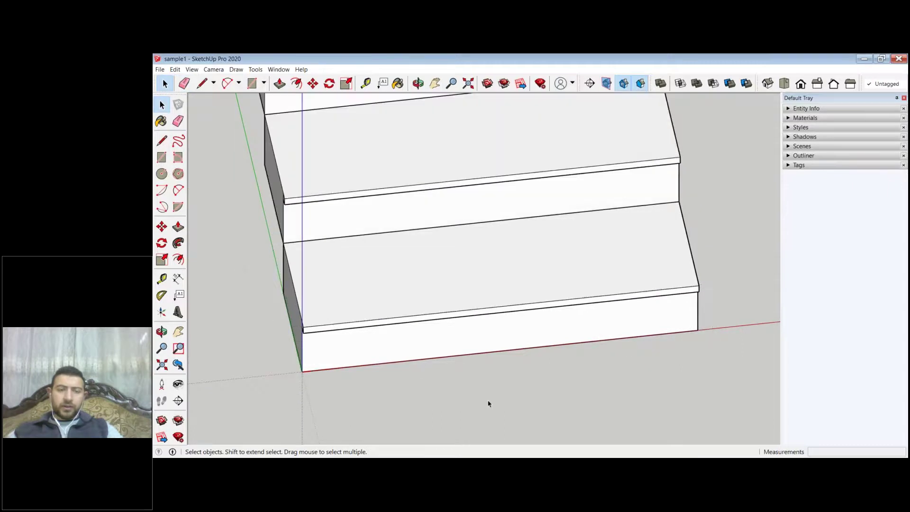
{"action": "scroll", "coordinate": [488, 403], "scroll_direction": "down", "scroll_amount": 3}
{"action": "middle_click_drag", "start_coordinate": [566, 361], "coordinate": [615, 313]}
{"action": "scroll", "coordinate": [519, 326], "scroll_direction": "up", "scroll_amount": 5}
{"action": "scroll", "coordinate": [550, 400], "scroll_direction": "down", "scroll_amount": 4}
{"action": "middle_click_drag", "start_coordinate": [516, 407], "coordinate": [616, 360]}
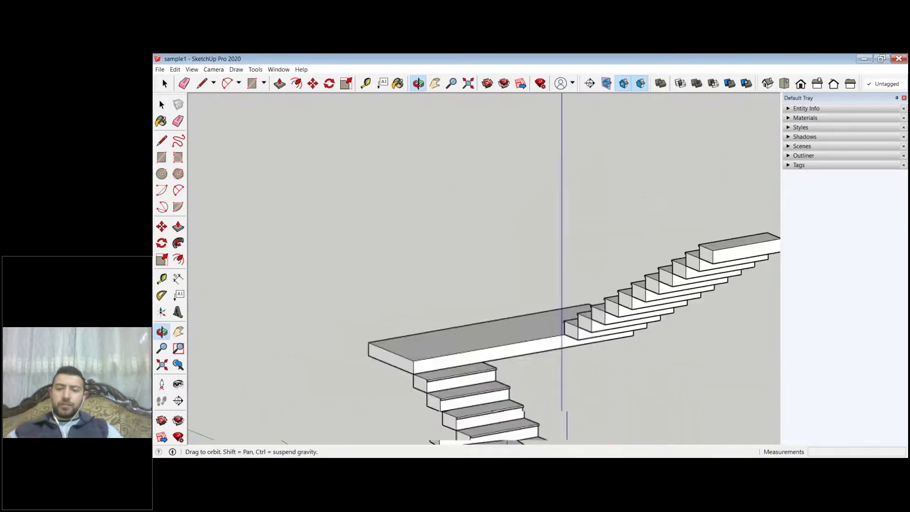
{"action": "scroll", "coordinate": [512, 388], "scroll_direction": "down", "scroll_amount": 5}
{"action": "middle_click_drag", "start_coordinate": [512, 388], "coordinate": [294, 417]}
{"action": "scroll", "coordinate": [399, 417], "scroll_direction": "up", "scroll_amount": 3}
{"action": "middle_click_drag", "start_coordinate": [399, 417], "coordinate": [341, 388]}
{"action": "scroll", "coordinate": [422, 406], "scroll_direction": "down", "scroll_amount": 2}
{"action": "scroll", "coordinate": [422, 407], "scroll_direction": "up", "scroll_amount": 1}
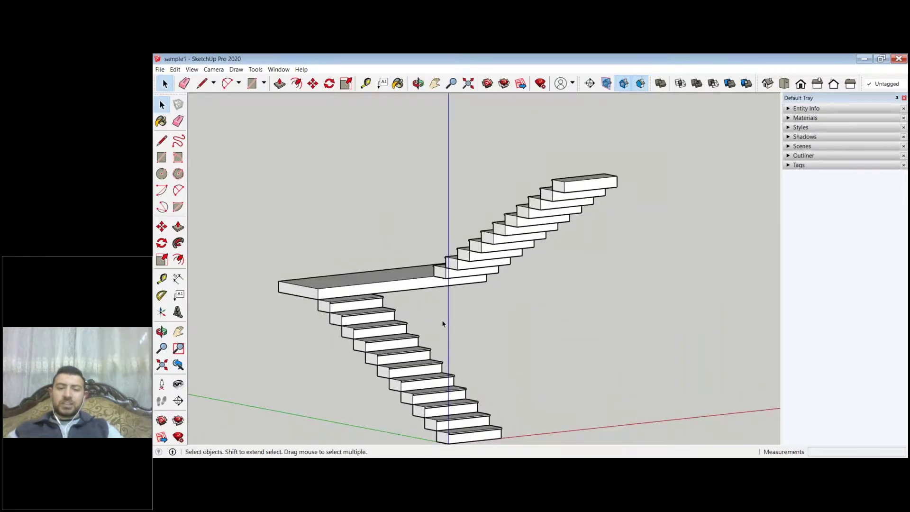
{"action": "middle_click_drag", "start_coordinate": [443, 324], "coordinate": [542, 320]}
{"action": "scroll", "coordinate": [542, 320], "scroll_direction": "up", "scroll_amount": 3}
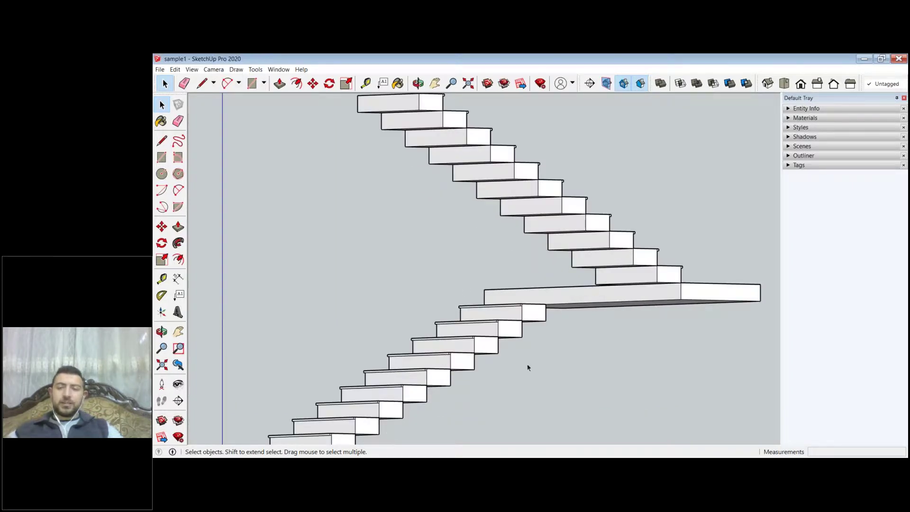
{"action": "scroll", "coordinate": [528, 367], "scroll_direction": "down", "scroll_amount": 5}
{"action": "mouse_move", "coordinate": [528, 367]}
{"action": "middle_mouse_down"}
{"action": "mouse_move", "coordinate": [579, 367]}
{"action": "mouse_move", "coordinate": [595, 220]}
{"action": "mouse_move", "coordinate": [610, 280]}
{"action": "mouse_move", "coordinate": [544, 349]}
{"action": "mouse_move", "coordinate": [521, 353]}
{"action": "middle_mouse_up"}
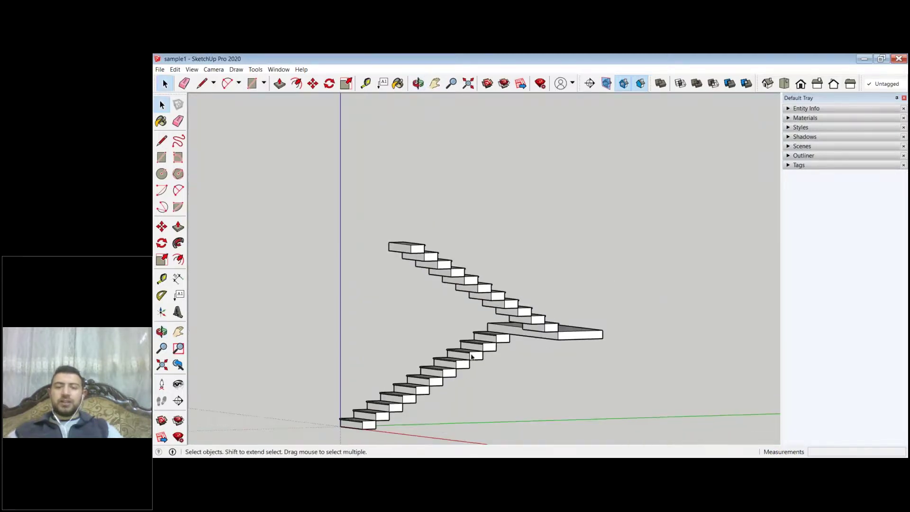
{"action": "scroll", "coordinate": [471, 356], "scroll_direction": "down", "scroll_amount": 3}
{"action": "middle_click_drag", "start_coordinate": [410, 348], "coordinate": [608, 372]}
{"action": "scroll", "coordinate": [608, 372], "scroll_direction": "up", "scroll_amount": 2}
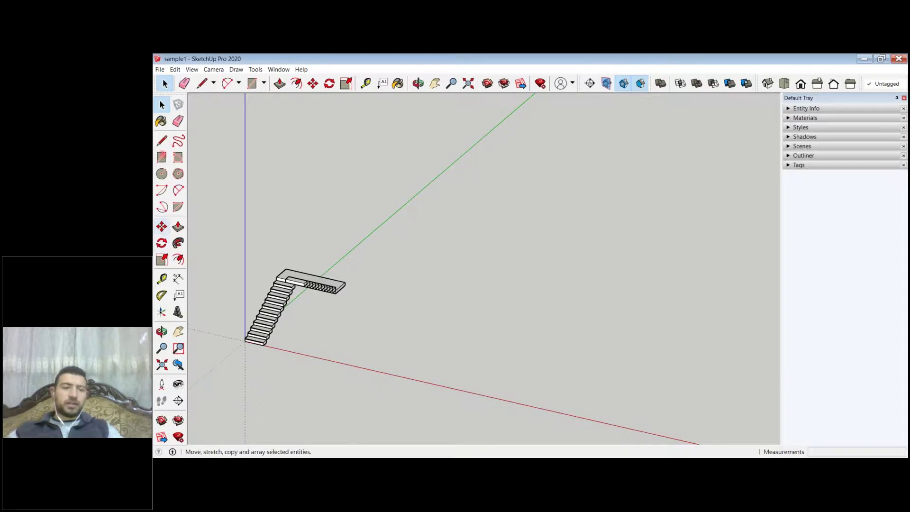
Step: Draw two adjacent squares on the ground beside the staircase
{"action": "left_click", "coordinate": [161, 157]}
{"action": "left_click", "coordinate": [499, 287]}
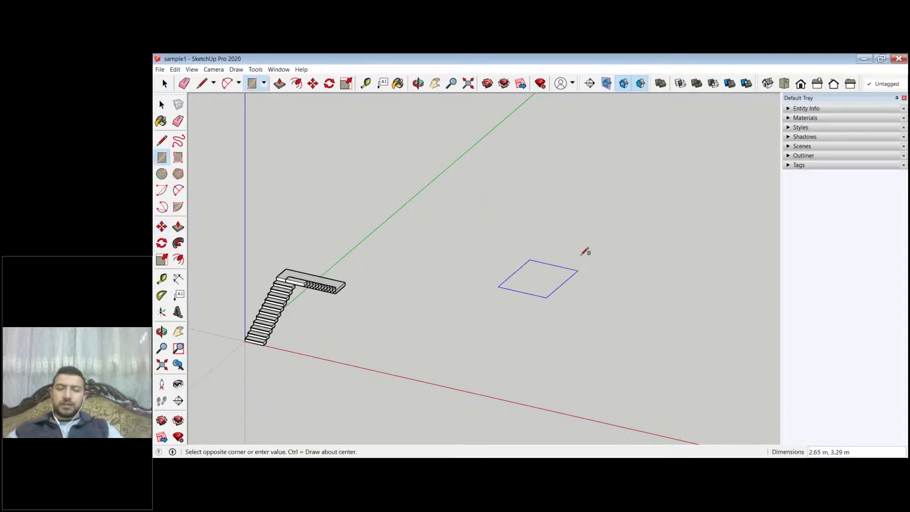
{"action": "left_click", "coordinate": [578, 273]}
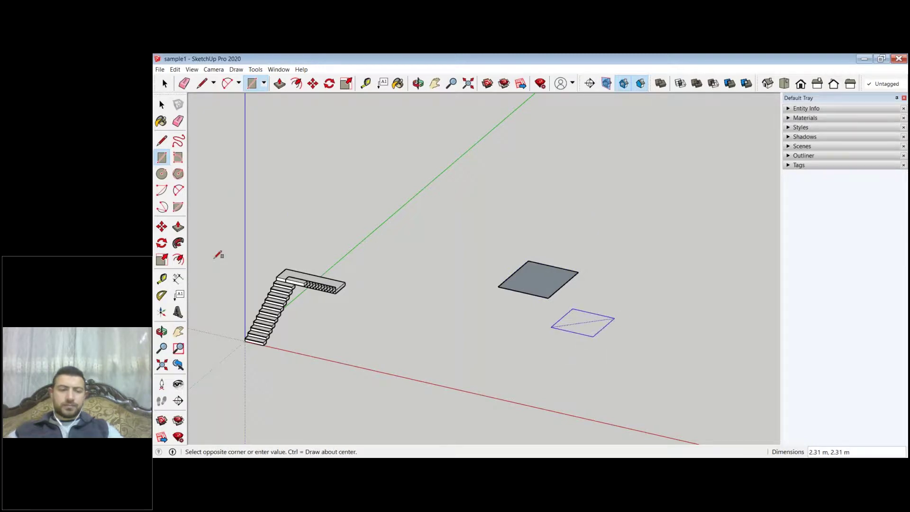
{"action": "left_click", "coordinate": [551, 326]}
Step: Push/Pull the first square into a tall box and the second into a lower one, then select the tall box
{"action": "left_click", "coordinate": [179, 226]}
{"action": "left_click_drag", "start_coordinate": [538, 280], "coordinate": [522, 142]}
{"action": "left_click_drag", "start_coordinate": [574, 327], "coordinate": [585, 301]}
{"action": "left_click", "coordinate": [161, 121]}
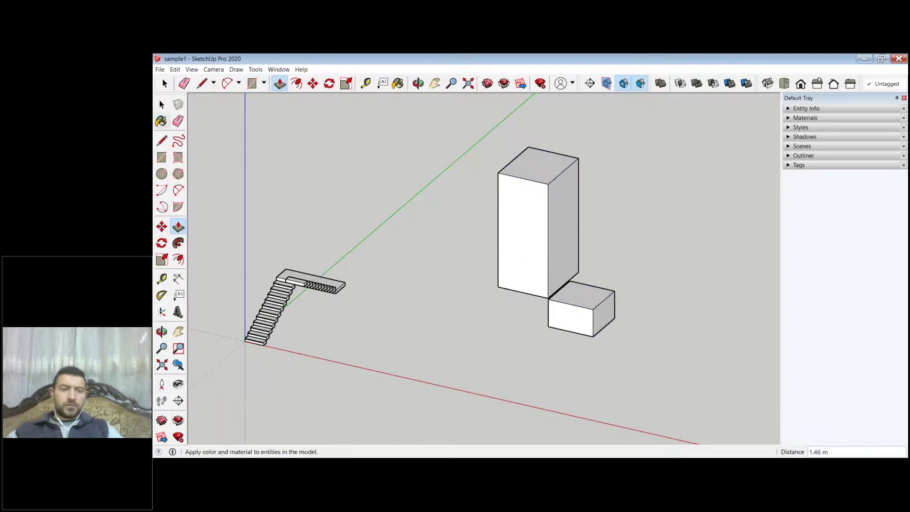
{"action": "key", "text": "space"}
{"action": "triple_click", "coordinate": [521, 209]}
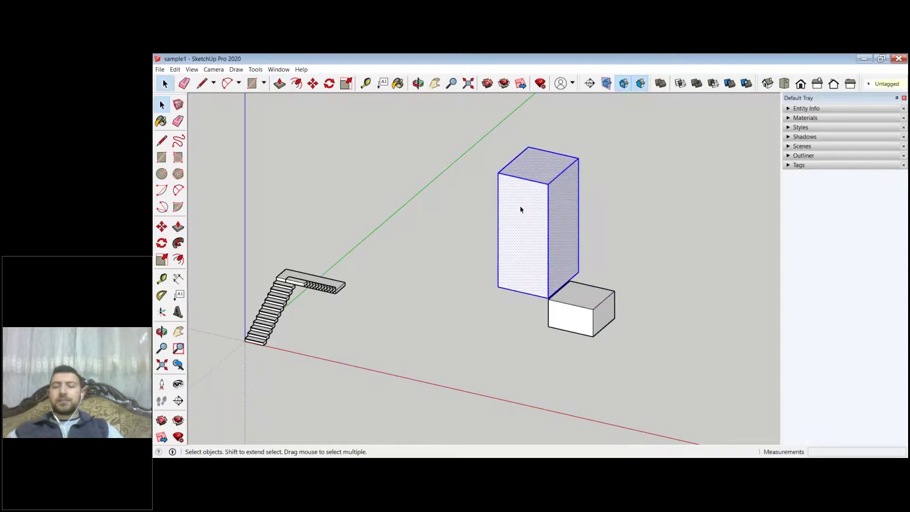
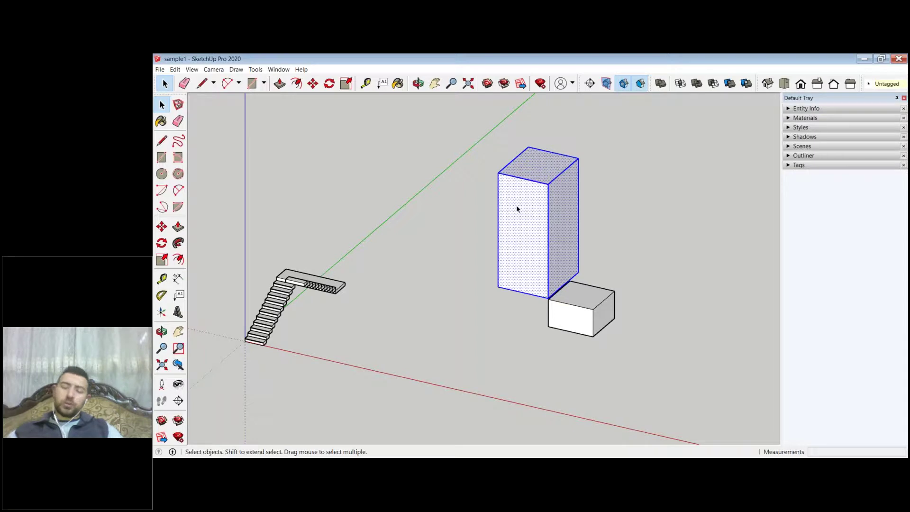
Step: Make the tall box and the small box into two separate groups
{"action": "right_click", "coordinate": [517, 207]}
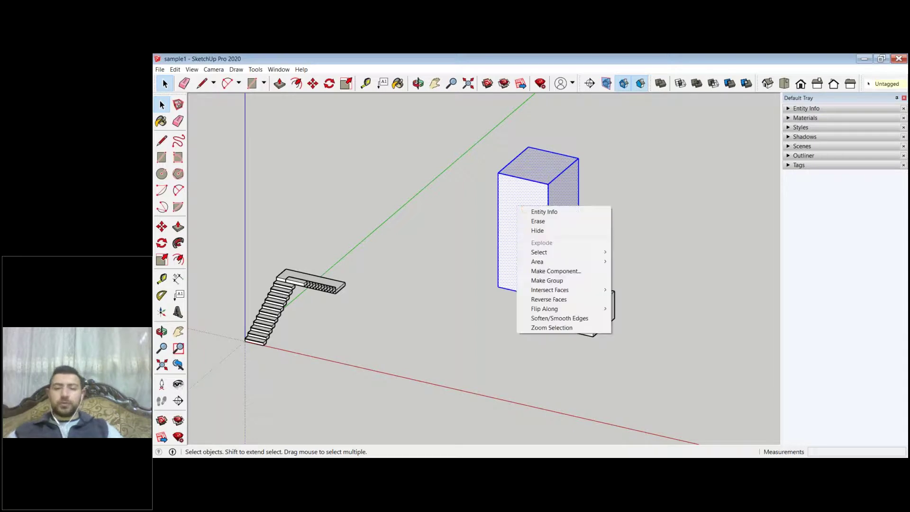
{"action": "left_click", "coordinate": [573, 280]}
{"action": "left_click", "coordinate": [581, 303]}
{"action": "right_click", "coordinate": [582, 300]}
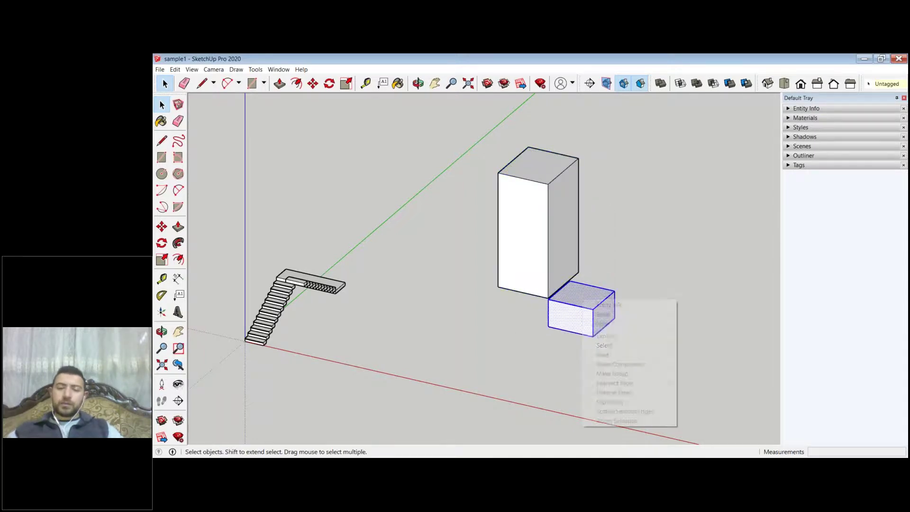
{"action": "left_click", "coordinate": [614, 373]}
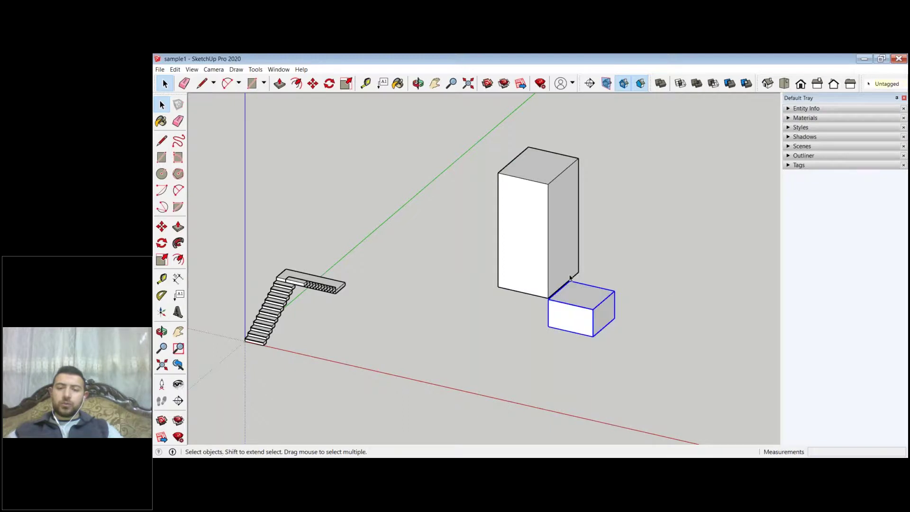
Step: Move the small box group from its corner so it sits against the tall box
{"action": "left_click", "coordinate": [570, 279]}
{"action": "left_click", "coordinate": [581, 303]}
{"action": "middle_click_drag", "start_coordinate": [582, 303], "coordinate": [450, 279]}
{"action": "scroll", "coordinate": [598, 342], "scroll_direction": "down", "scroll_amount": 3}
{"action": "left_click", "coordinate": [598, 342]}
{"action": "scroll", "coordinate": [492, 332], "scroll_direction": "down", "scroll_amount": 1}
{"action": "scroll", "coordinate": [609, 271], "scroll_direction": "up", "scroll_amount": 4}
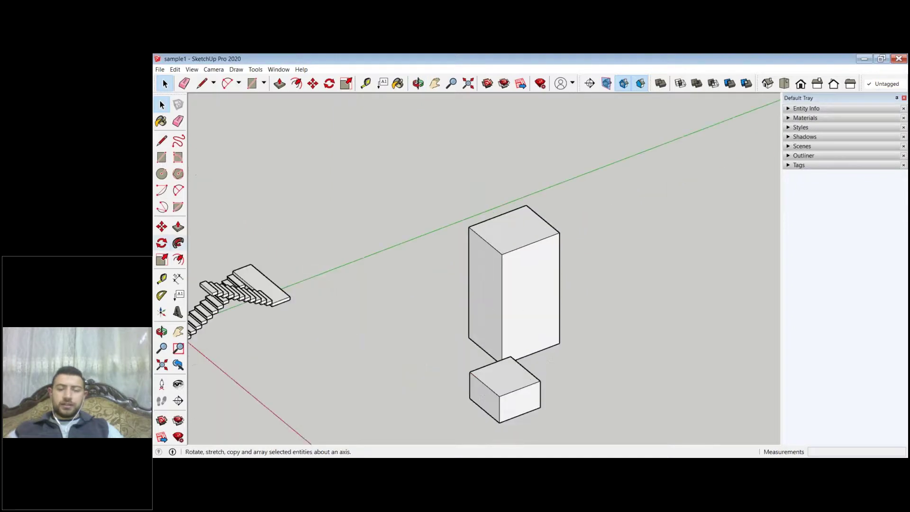
{"action": "left_click", "coordinate": [162, 227]}
{"action": "scroll", "coordinate": [585, 350], "scroll_direction": "up", "scroll_amount": 3}
{"action": "middle_click_drag", "start_coordinate": [585, 351], "coordinate": [727, 343]}
{"action": "left_click", "coordinate": [603, 391]}
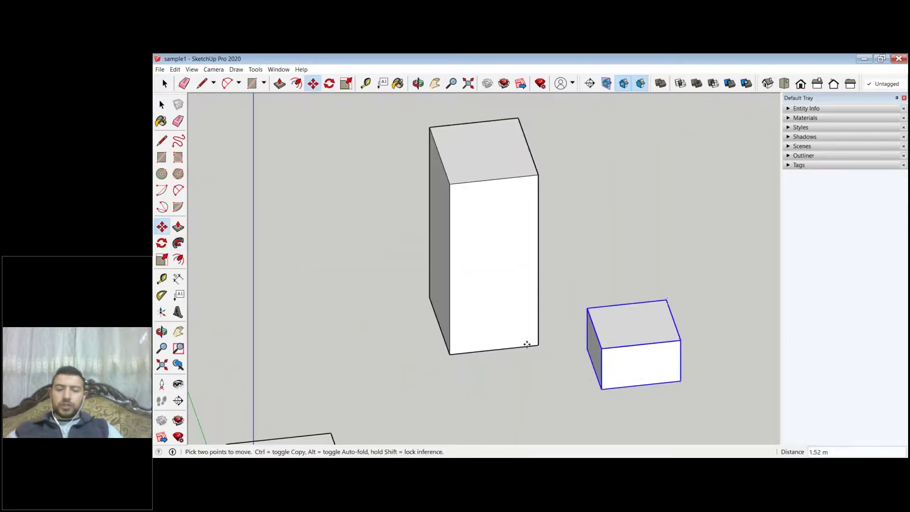
{"action": "left_click", "coordinate": [599, 379]}
{"action": "scroll", "coordinate": [598, 375], "scroll_direction": "down", "scroll_amount": 3}
{"action": "scroll", "coordinate": [616, 360], "scroll_direction": "up", "scroll_amount": 3}
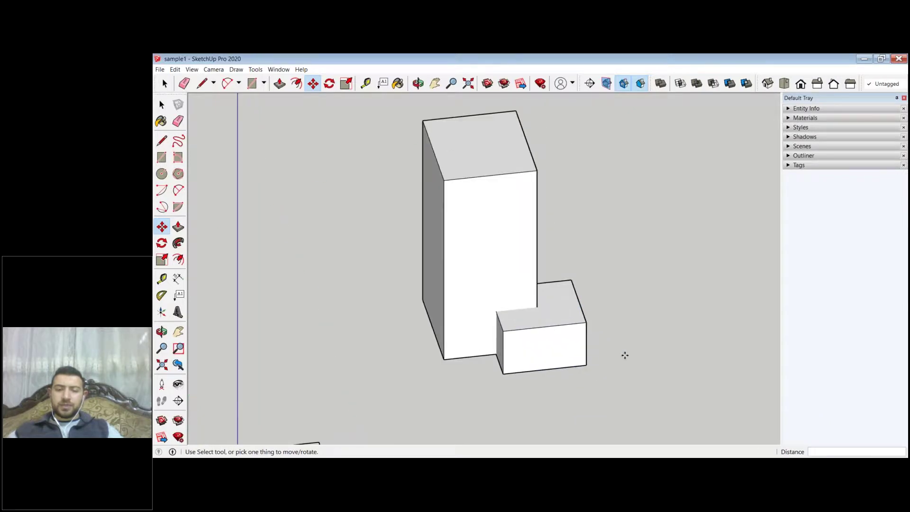
{"action": "middle_click_drag", "start_coordinate": [625, 355], "coordinate": [497, 370]}
Step: Orbit around the two box groups and the staircase to view them from several angles
{"action": "key", "text": "space"}
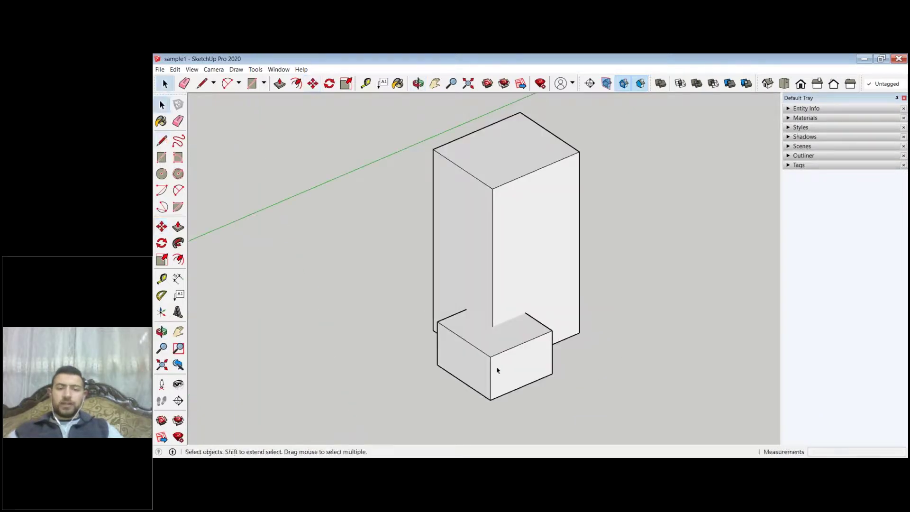
{"action": "left_click", "coordinate": [499, 370]}
{"action": "middle_click_drag", "start_coordinate": [499, 370], "coordinate": [484, 356]}
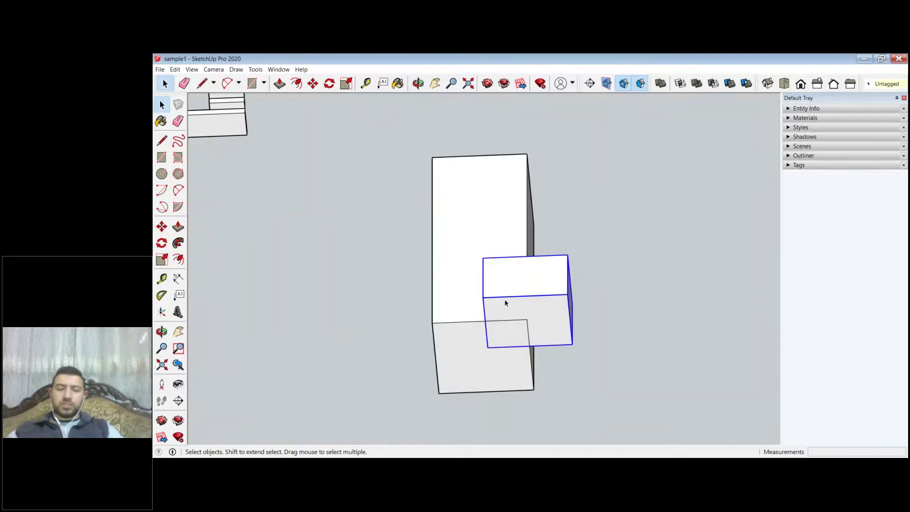
{"action": "middle_click_drag", "start_coordinate": [506, 303], "coordinate": [495, 339]}
{"action": "left_click", "coordinate": [509, 237]}
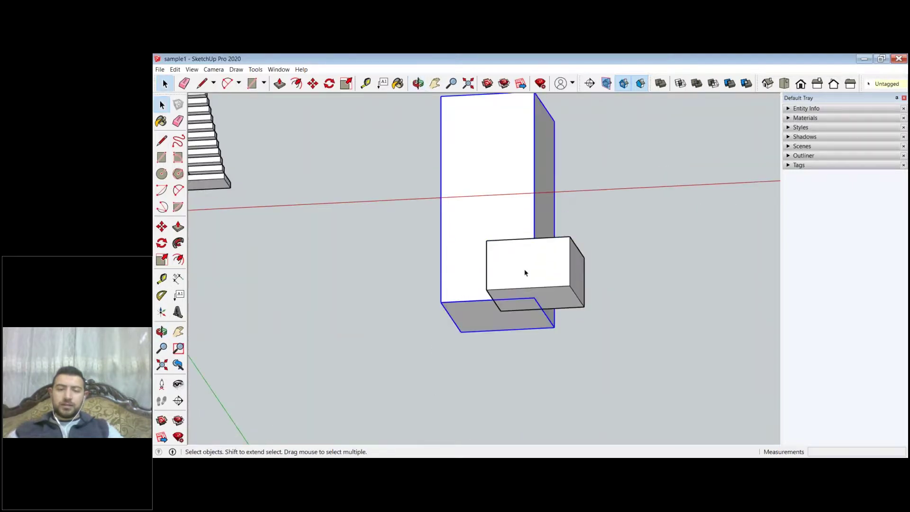
{"action": "middle_click_drag", "start_coordinate": [526, 273], "coordinate": [516, 469]}
{"action": "middle_click_drag", "start_coordinate": [516, 237], "coordinate": [522, 303]}
{"action": "scroll", "coordinate": [521, 285], "scroll_direction": "down", "scroll_amount": 4}
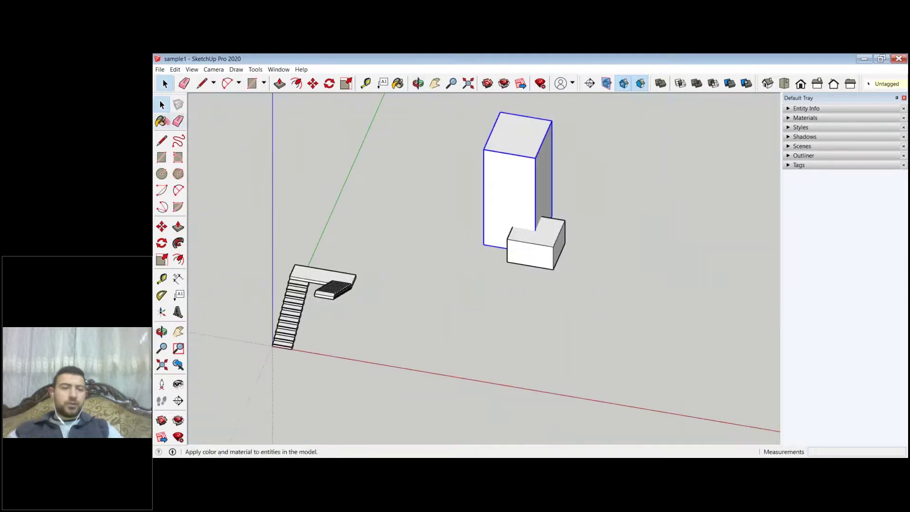
Step: Inside the small box group, push its top face up 4.66 m into a second tall block
{"action": "double_click", "coordinate": [544, 231]}
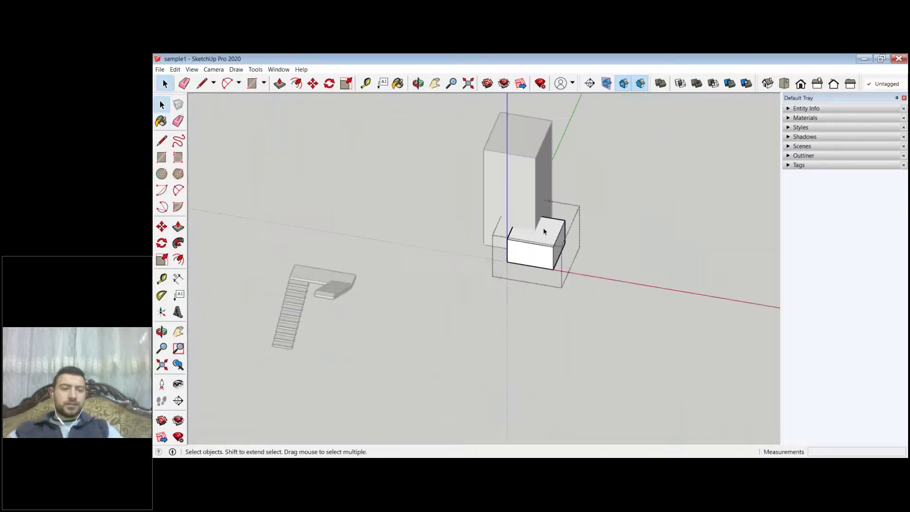
{"action": "key", "text": "p"}
{"action": "left_click_drag", "start_coordinate": [526, 232], "coordinate": [498, 164]}
{"action": "left_click", "coordinate": [162, 105]}
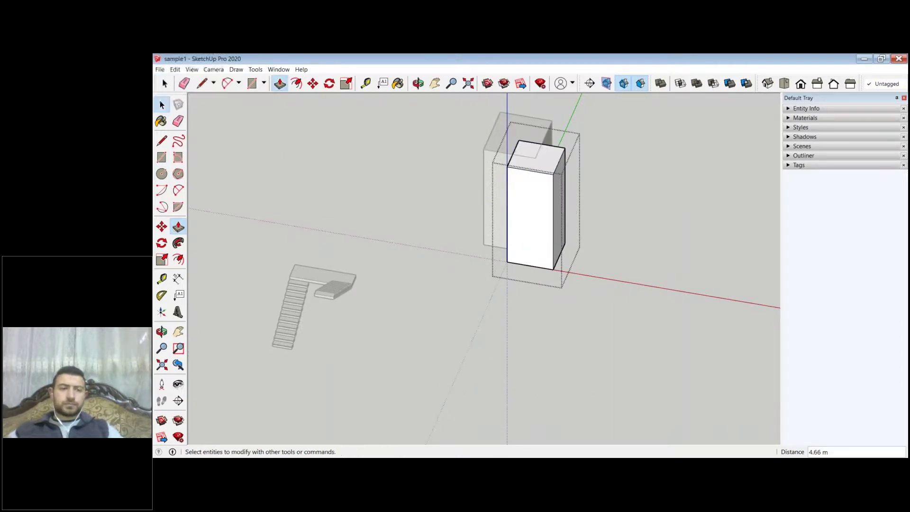
{"action": "left_click", "coordinate": [505, 264]}
{"action": "middle_click_drag", "start_coordinate": [505, 264], "coordinate": [514, 360]}
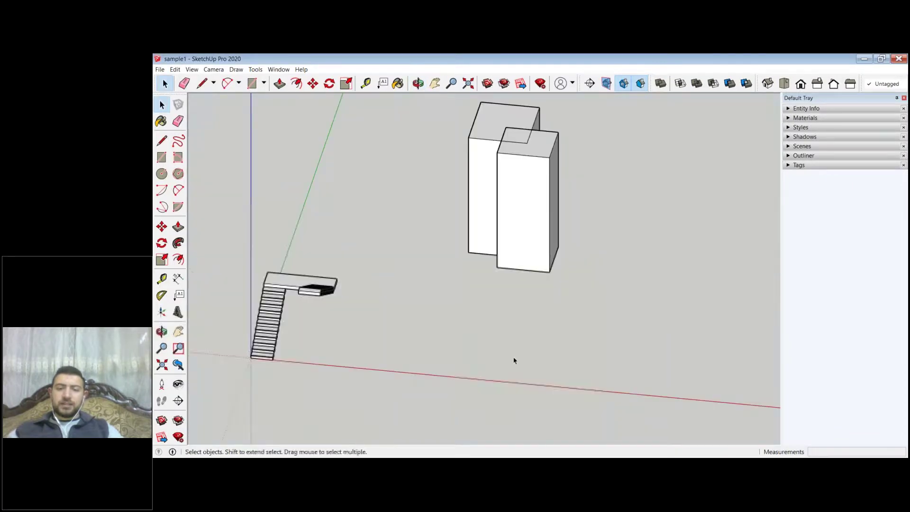
{"action": "scroll", "coordinate": [494, 183], "scroll_direction": "up", "scroll_amount": 4}
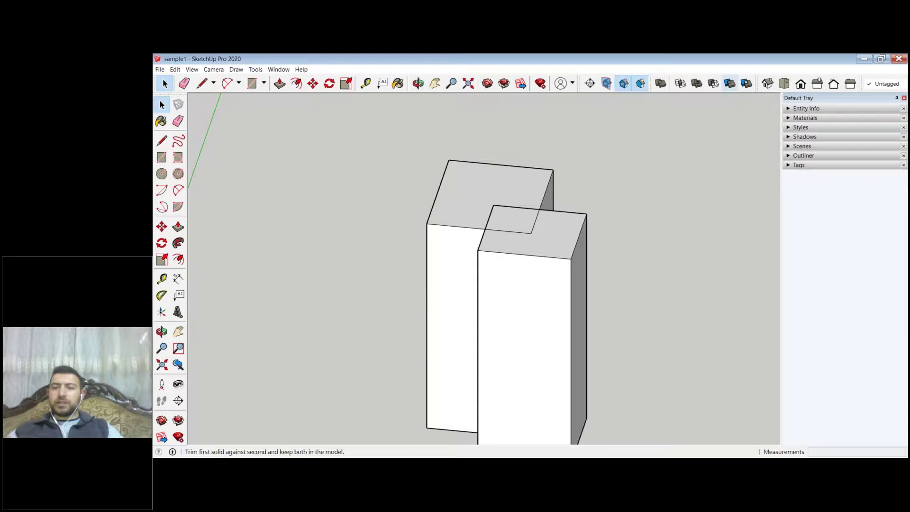
{"action": "left_click", "coordinate": [696, 83]}
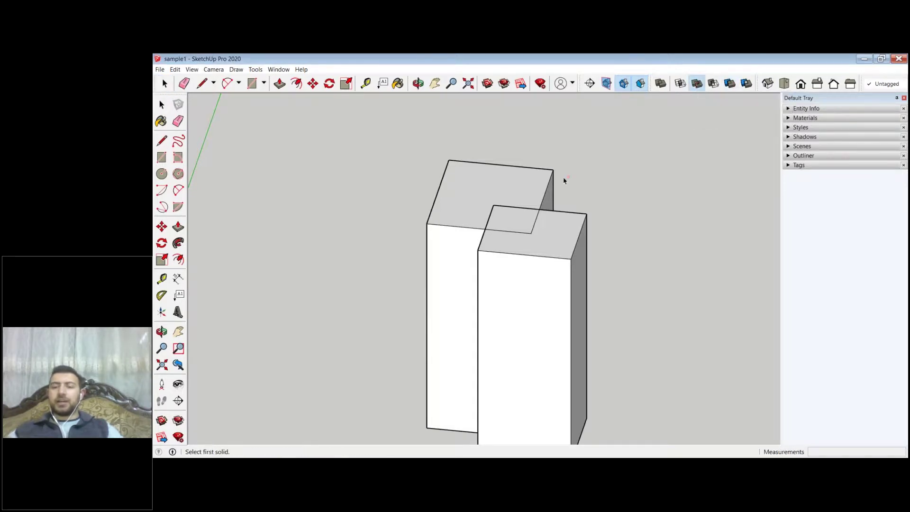
{"action": "left_click", "coordinate": [524, 184]}
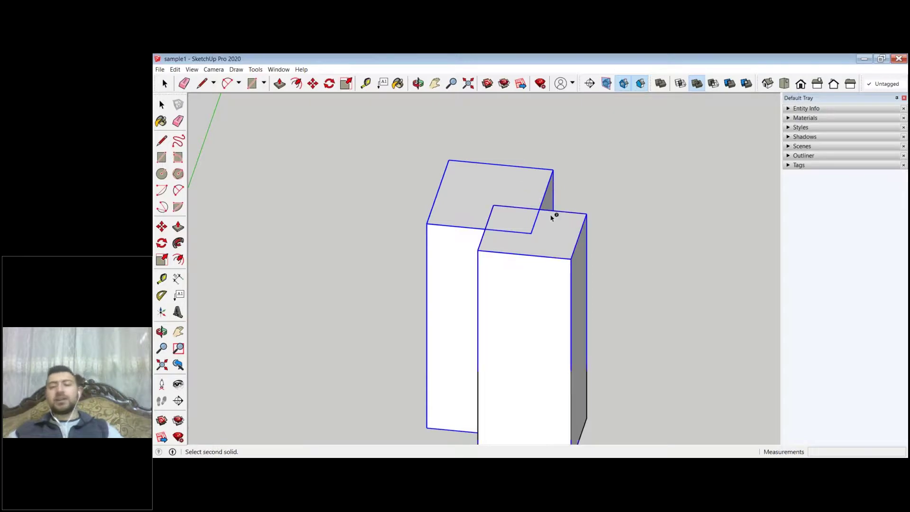
{"action": "left_click", "coordinate": [555, 228]}
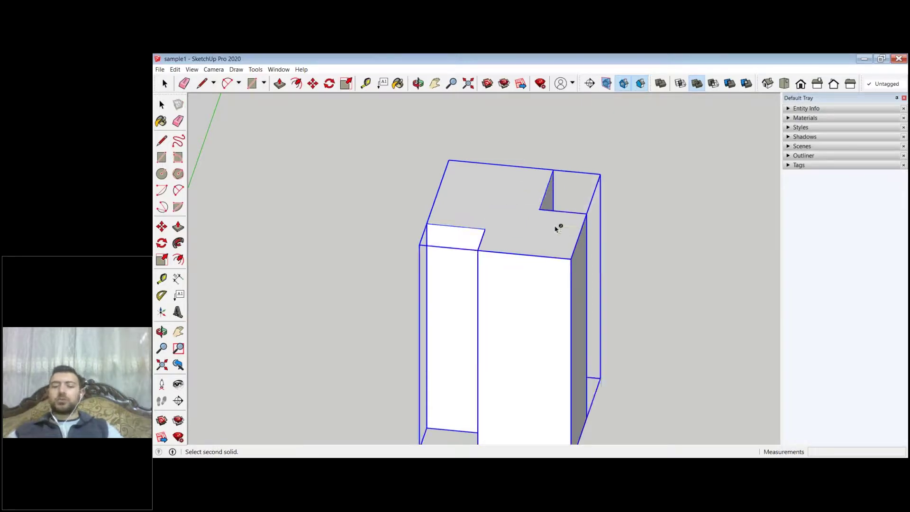
{"action": "scroll", "coordinate": [591, 147], "scroll_direction": "down", "scroll_amount": 2}
{"action": "middle_click_drag", "start_coordinate": [591, 147], "coordinate": [565, 434]}
{"action": "scroll", "coordinate": [565, 345], "scroll_direction": "down", "scroll_amount": 3}
{"action": "middle_click_drag", "start_coordinate": [584, 121], "coordinate": [587, 167]}
{"action": "scroll", "coordinate": [587, 167], "scroll_direction": "up", "scroll_amount": 5}
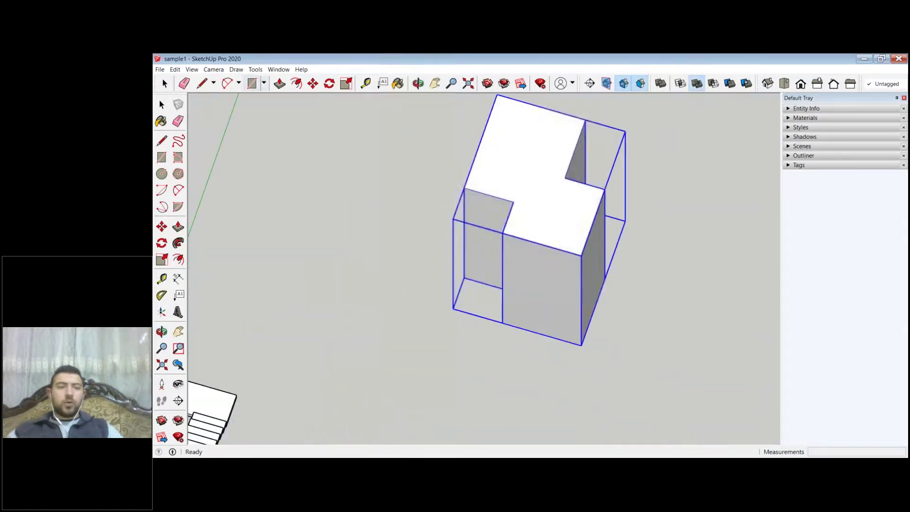
{"action": "left_click", "coordinate": [161, 105]}
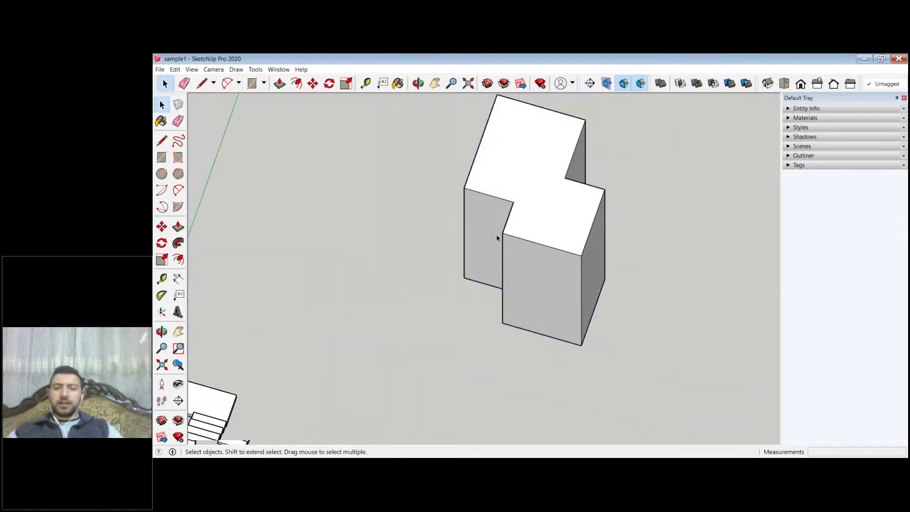
{"action": "scroll", "coordinate": [521, 218], "scroll_direction": "down", "scroll_amount": 2}
{"action": "key", "text": "ctrl+z"}
{"action": "key", "text": "ctrl+z"}
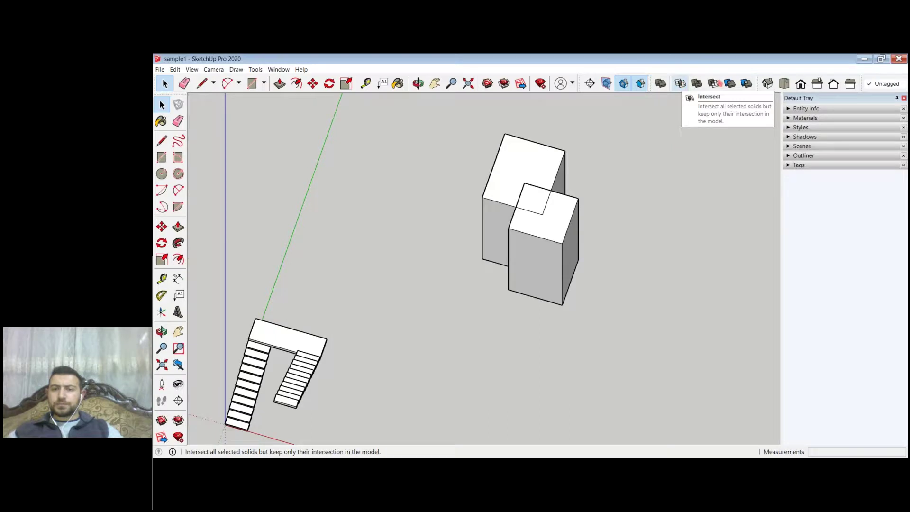
{"action": "left_click", "coordinate": [714, 84]}
{"action": "left_click", "coordinate": [557, 189]}
{"action": "left_click", "coordinate": [556, 222]}
{"action": "middle_click_drag", "start_coordinate": [556, 223], "coordinate": [396, 256]}
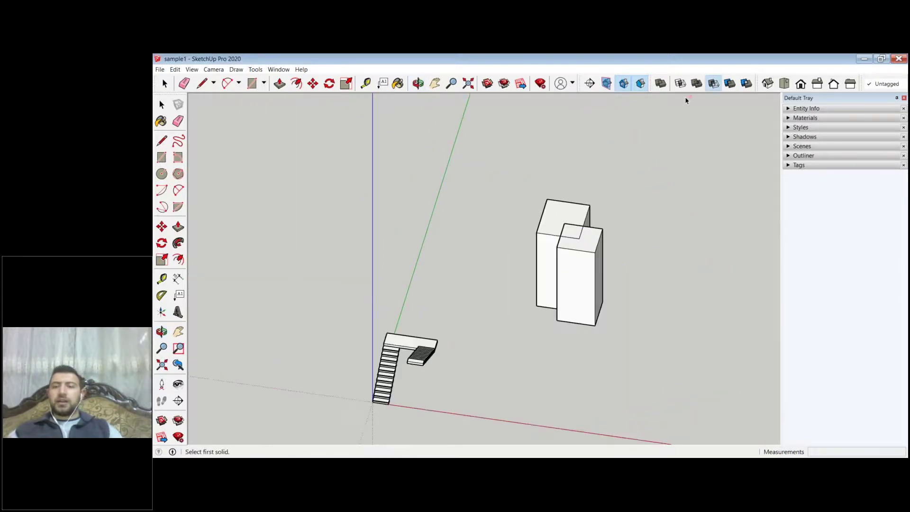
{"action": "scroll", "coordinate": [686, 101], "scroll_direction": "up", "scroll_amount": 3}
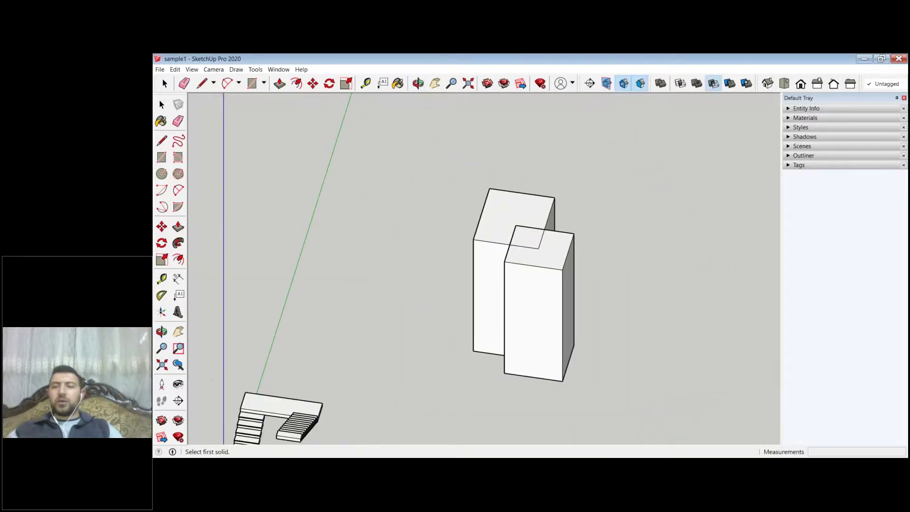
{"action": "left_click", "coordinate": [680, 84]}
{"action": "left_click", "coordinate": [551, 220]}
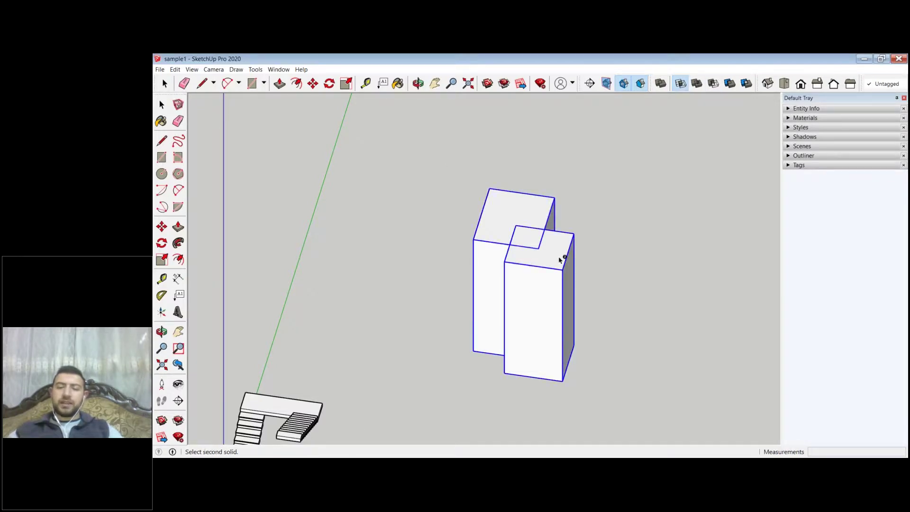
{"action": "left_click", "coordinate": [575, 258]}
{"action": "scroll", "coordinate": [548, 271], "scroll_direction": "up", "scroll_amount": 3}
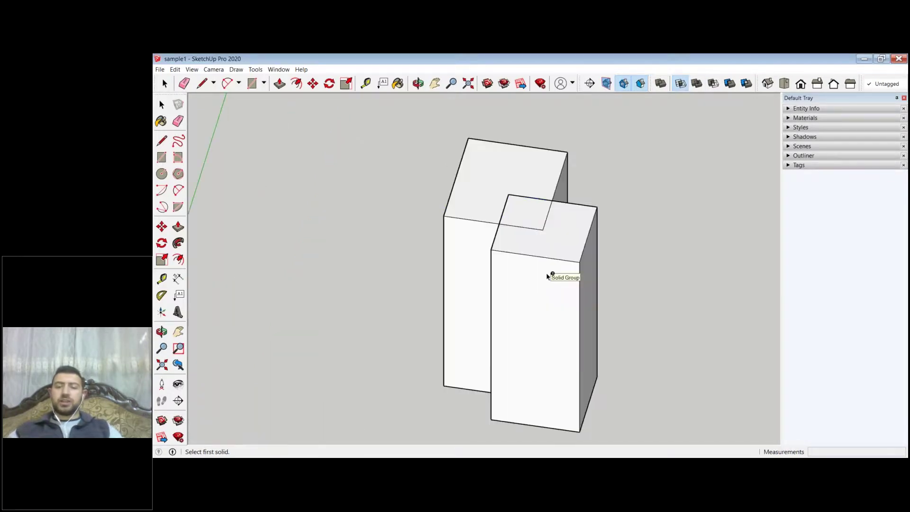
{"action": "scroll", "coordinate": [546, 275], "scroll_direction": "down", "scroll_amount": 3}
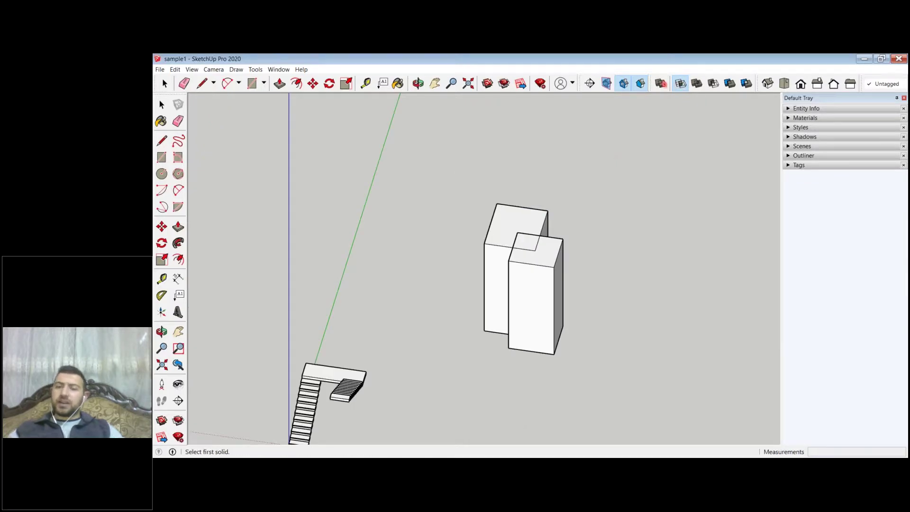
{"action": "left_click", "coordinate": [162, 437]}
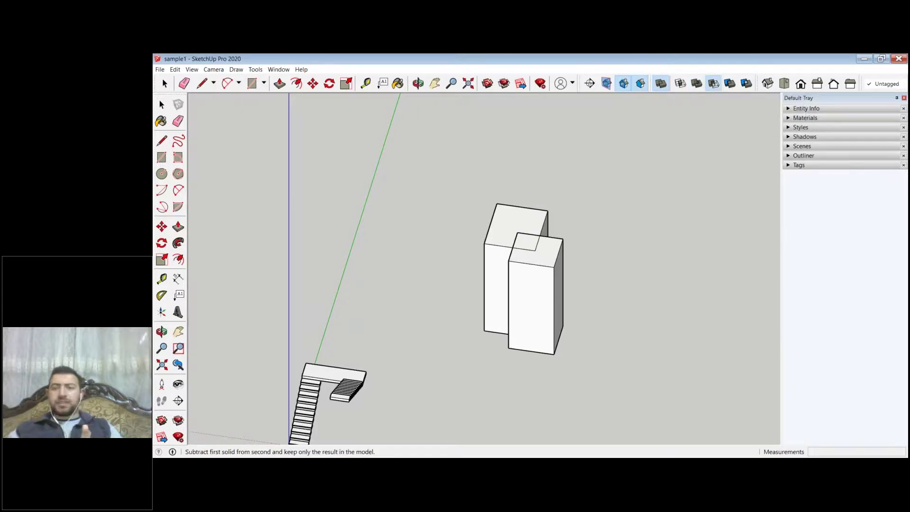
{"action": "left_click", "coordinate": [661, 83]}
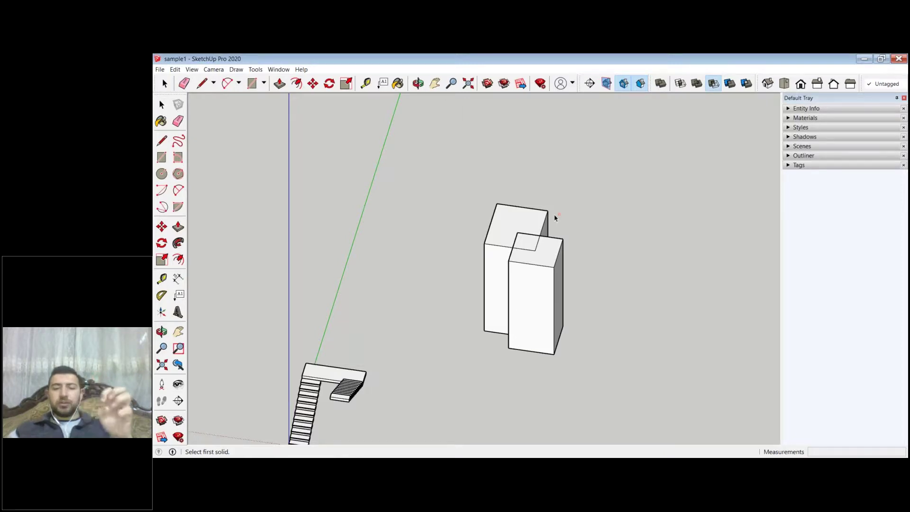
{"action": "left_click", "coordinate": [530, 216]}
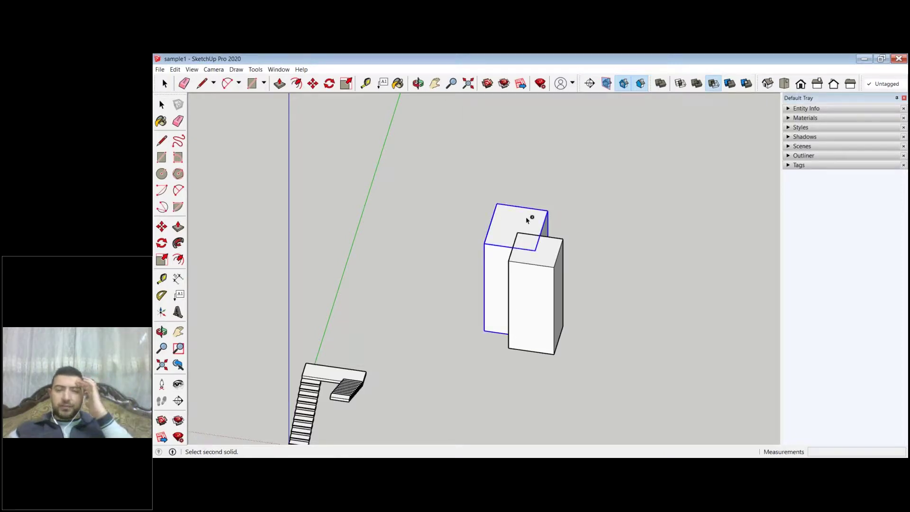
{"action": "left_click", "coordinate": [551, 260]}
{"action": "key", "text": "o"}
{"action": "left_click_drag", "start_coordinate": [614, 324], "coordinate": [367, 191]}
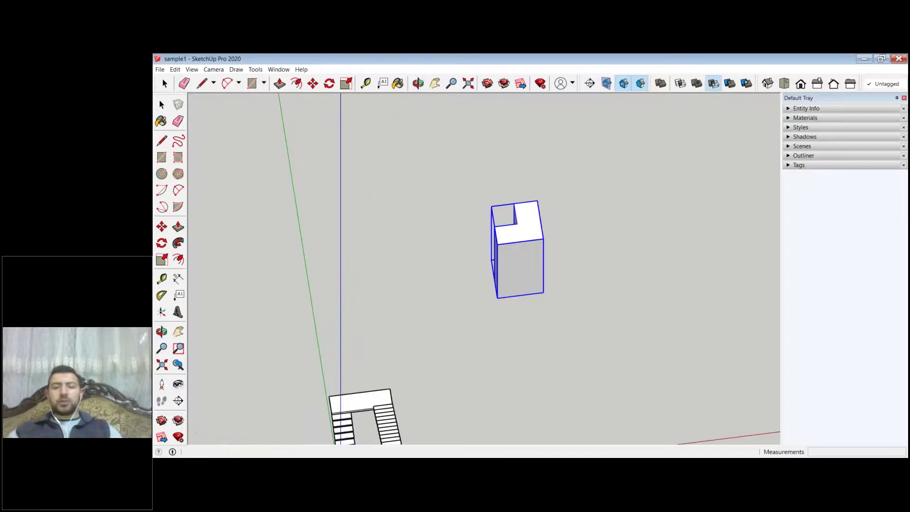
{"action": "key", "text": "ctrl+z"}
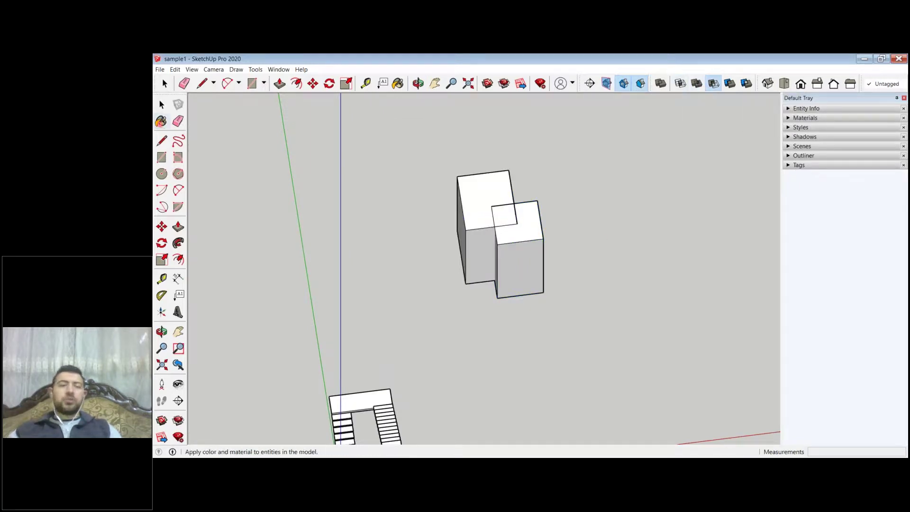
{"action": "left_click", "coordinate": [161, 105]}
{"action": "middle_click_drag", "start_coordinate": [517, 365], "coordinate": [475, 315]}
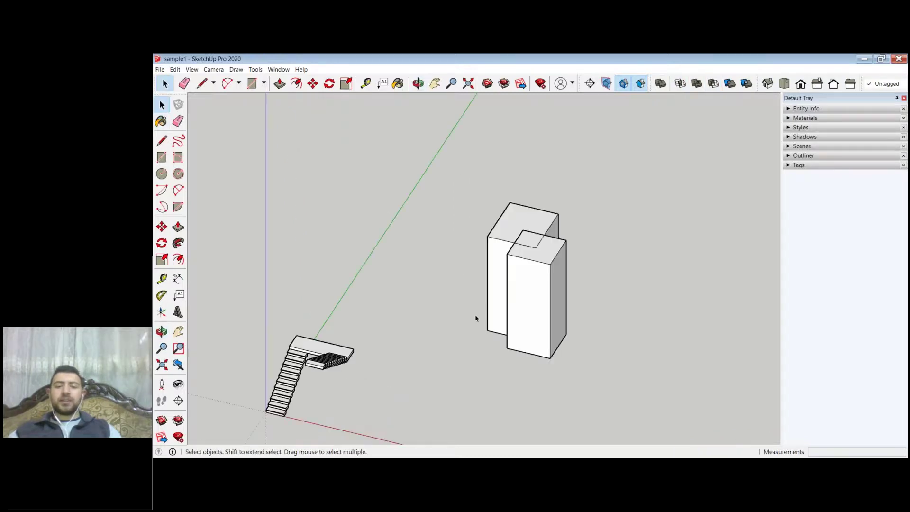
Step: Delete the two overlapping boxes and zoom to fit the staircase
{"action": "left_click_drag", "start_coordinate": [549, 341], "coordinate": [465, 295]}
{"action": "key", "text": "Delete"}
{"action": "key", "text": "shift+z"}
{"action": "scroll", "coordinate": [370, 329], "scroll_direction": "up", "scroll_amount": 5}
Step: Select all twelve steps of the first flight, from bottom to top
{"action": "left_click", "coordinate": [386, 372]}
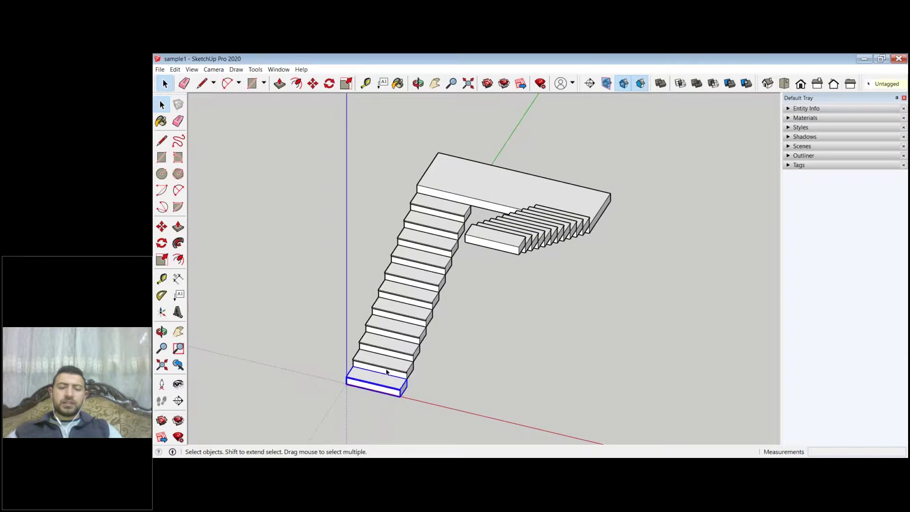
{"action": "left_click", "coordinate": [389, 366], "text": "shift"}
{"action": "left_click", "coordinate": [394, 353], "text": "shift"}
{"action": "left_click", "coordinate": [398, 337], "text": "shift"}
{"action": "left_click", "coordinate": [408, 319], "text": "shift"}
{"action": "left_click", "coordinate": [410, 305], "text": "shift"}
{"action": "left_click", "coordinate": [417, 280], "text": "shift"}
{"action": "left_click", "coordinate": [422, 264], "text": "shift"}
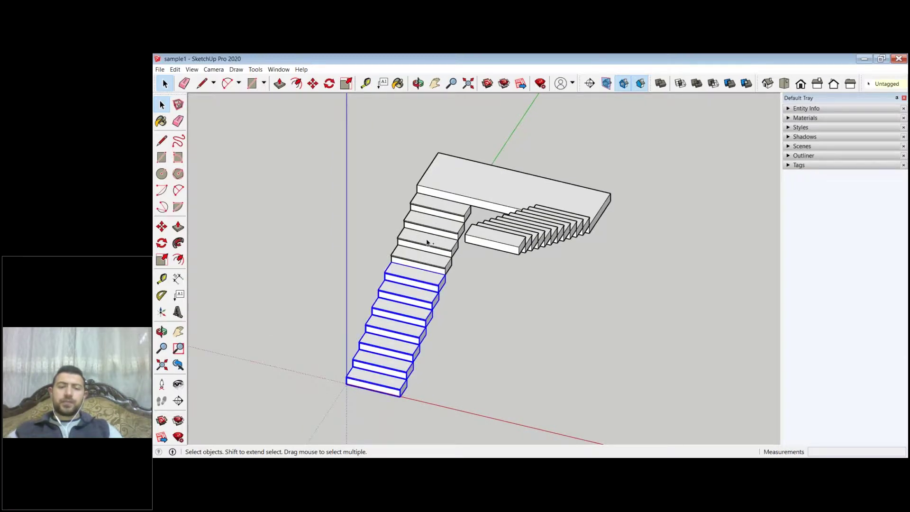
{"action": "left_click", "coordinate": [421, 257], "text": "shift"}
{"action": "left_click", "coordinate": [427, 242], "text": "shift"}
{"action": "left_click", "coordinate": [433, 227], "text": "shift"}
{"action": "left_click", "coordinate": [438, 211], "text": "shift"}
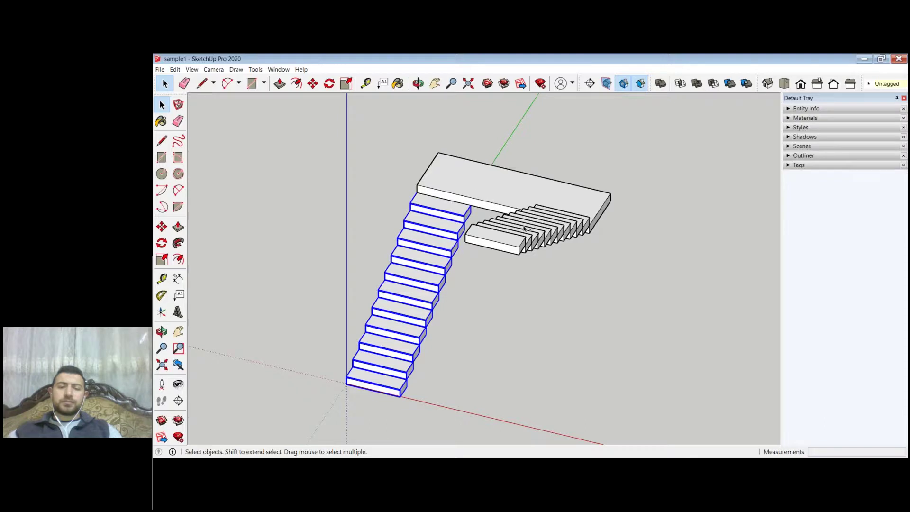
Step: Add the landing and second-flight steps, then Union everything into one solid
{"action": "left_click", "coordinate": [593, 223], "text": "shift"}
{"action": "left_click", "coordinate": [590, 228], "text": "shift"}
{"action": "left_click", "coordinate": [584, 229], "text": "shift"}
{"action": "left_click", "coordinate": [577, 231], "text": "shift"}
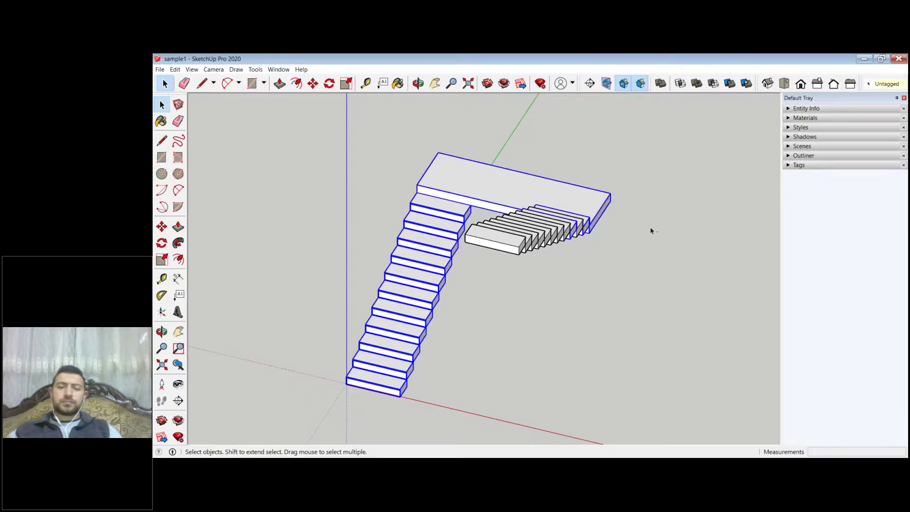
{"action": "key", "text": "ctrl+a"}
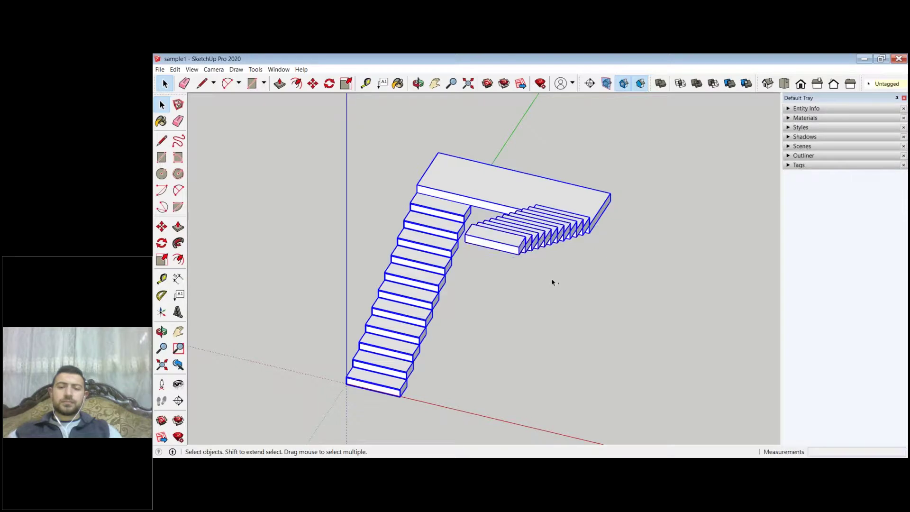
{"action": "left_click", "coordinate": [695, 86]}
{"action": "middle_click_drag", "start_coordinate": [638, 227], "coordinate": [673, 256]}
{"action": "scroll", "coordinate": [682, 262], "scroll_direction": "up", "scroll_amount": 3}
Step: Explode the merged staircase group into loose geometry
{"action": "left_click", "coordinate": [681, 262]}
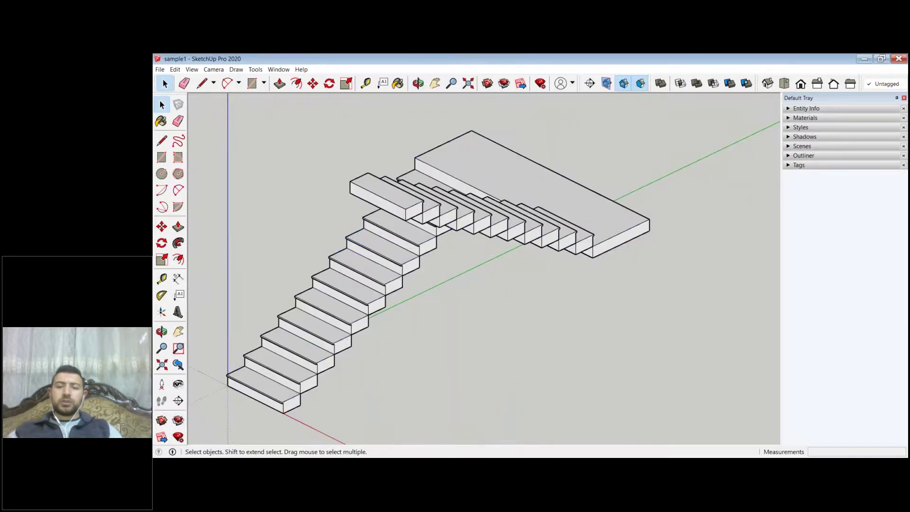
{"action": "middle_click_drag", "start_coordinate": [614, 270], "coordinate": [572, 228]}
{"action": "right_click", "coordinate": [568, 226]}
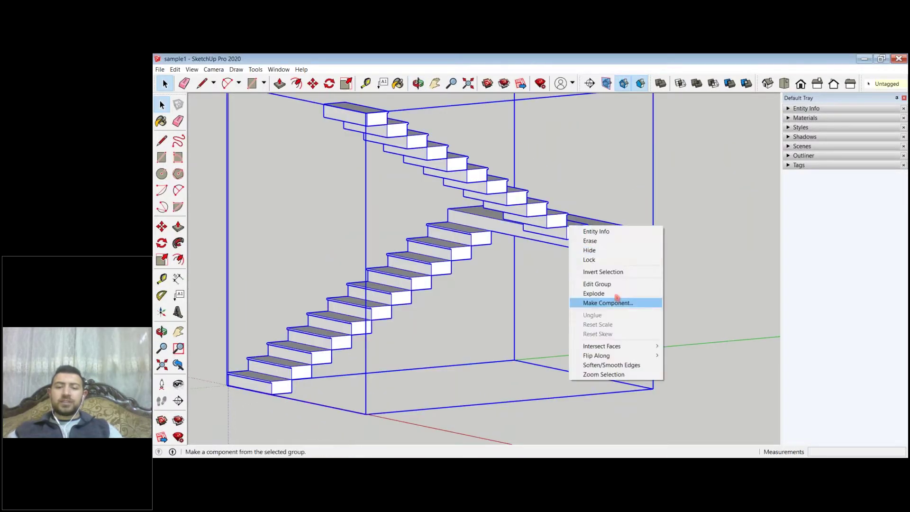
{"action": "left_click", "coordinate": [615, 293]}
Step: Draw two trial line segments from the stair's bottom corner, then undo them
{"action": "left_click", "coordinate": [453, 281]}
{"action": "scroll", "coordinate": [453, 280], "scroll_direction": "up", "scroll_amount": 4}
{"action": "middle_click_drag", "start_coordinate": [453, 281], "coordinate": [432, 256]}
{"action": "key", "text": "space"}
{"action": "scroll", "coordinate": [483, 268], "scroll_direction": "down", "scroll_amount": 3}
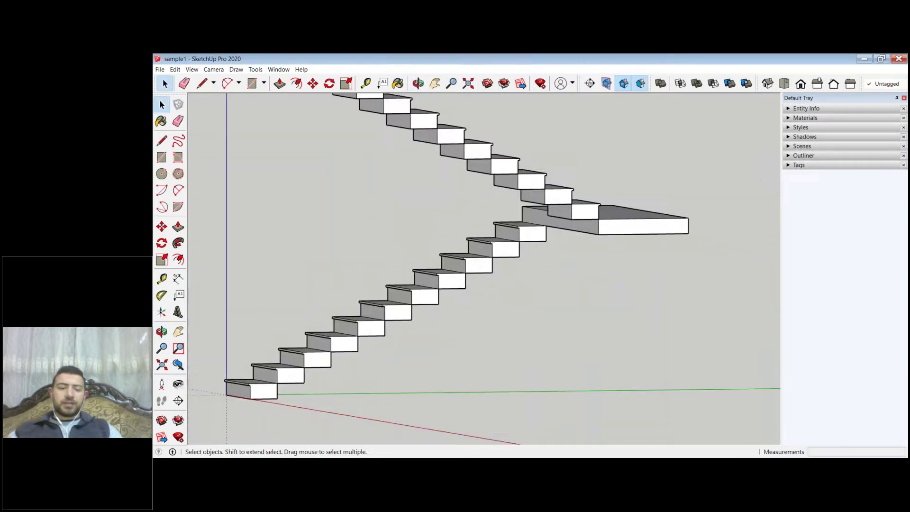
{"action": "scroll", "coordinate": [483, 269], "scroll_direction": "up", "scroll_amount": 3}
{"action": "key", "text": "l"}
{"action": "left_click", "coordinate": [257, 399]}
{"action": "left_click", "coordinate": [293, 399]}
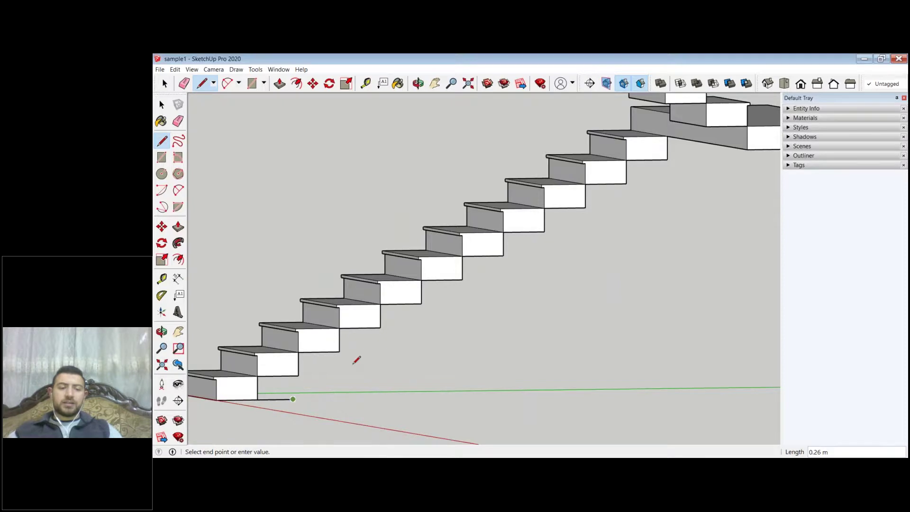
{"action": "left_click", "coordinate": [376, 351]}
{"action": "key", "text": "Escape"}
{"action": "key", "text": "ctrl+z"}
{"action": "key", "text": "ctrl+z"}
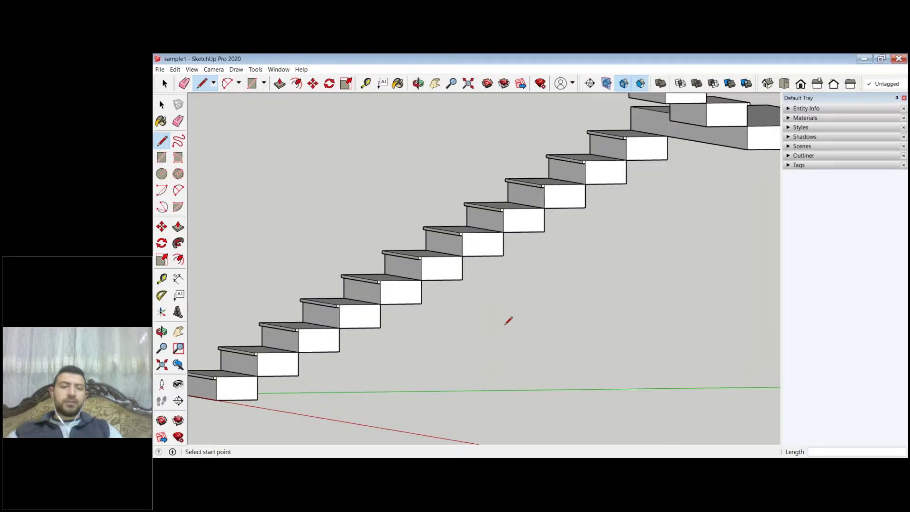
Step: Undo the explode to restore the single merged staircase group
{"action": "key", "text": "space"}
{"action": "left_click", "coordinate": [416, 300]}
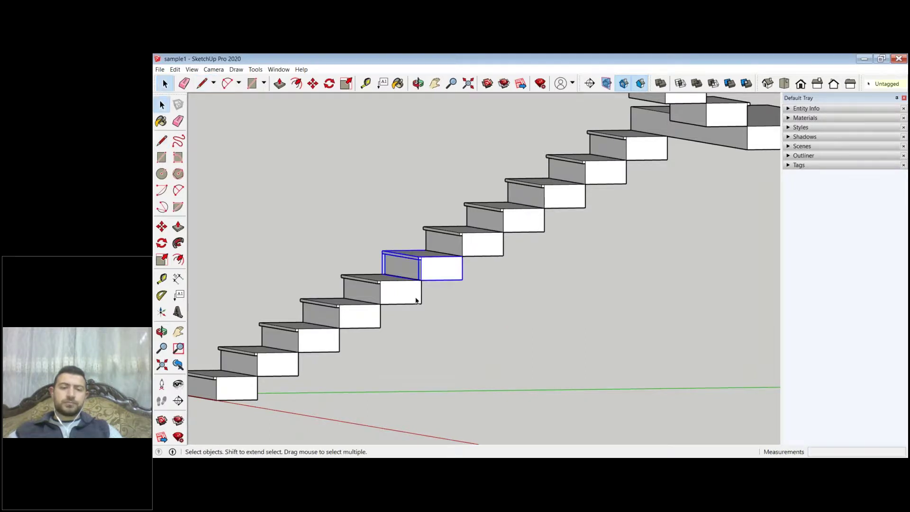
{"action": "key", "text": "ctrl+z"}
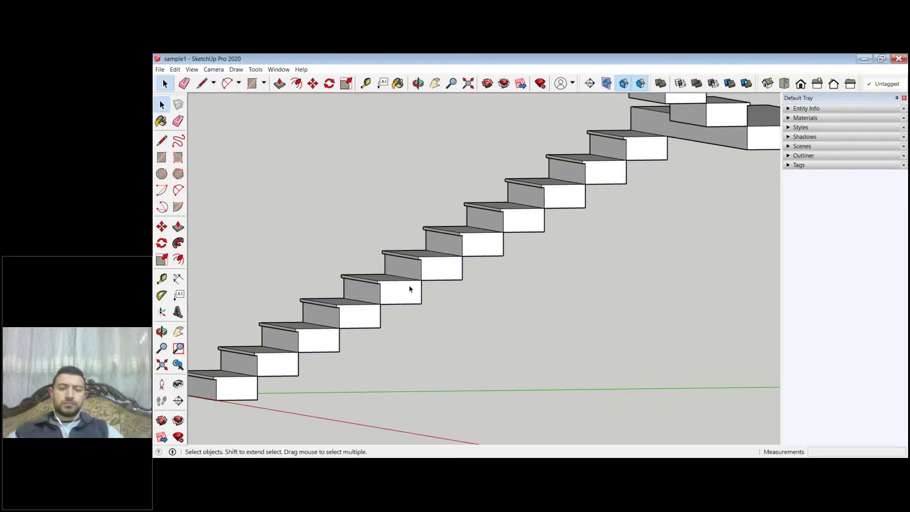
{"action": "left_click", "coordinate": [410, 287]}
Step: Draw a diagonal line from the bottom step's corner up to the landing underside
{"action": "scroll", "coordinate": [502, 277], "scroll_direction": "down", "scroll_amount": 4}
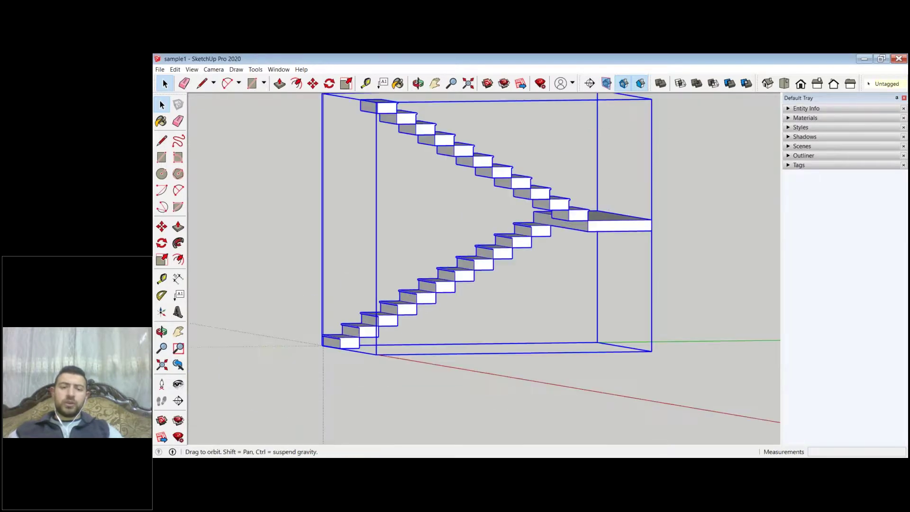
{"action": "middle_click_drag", "start_coordinate": [427, 346], "coordinate": [467, 420]}
{"action": "scroll", "coordinate": [467, 420], "scroll_direction": "up", "scroll_amount": 1}
{"action": "left_click", "coordinate": [468, 420]}
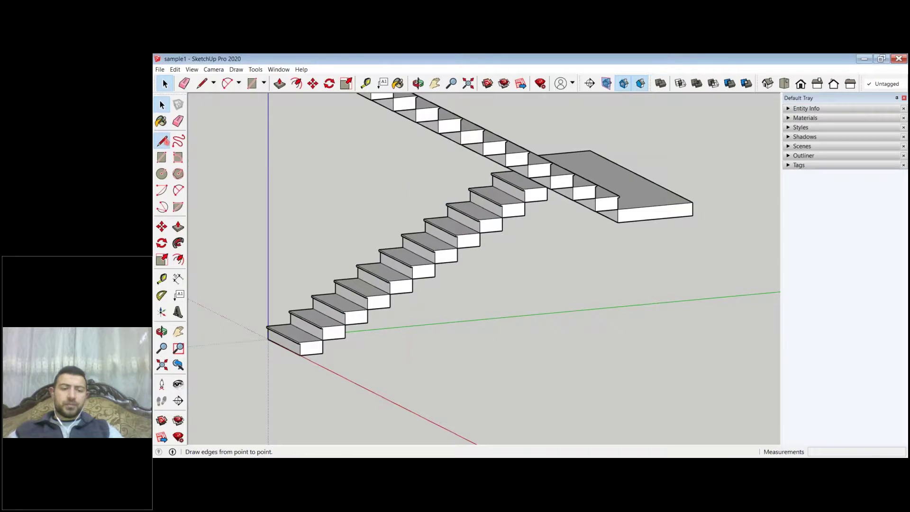
{"action": "scroll", "coordinate": [360, 354], "scroll_direction": "up", "scroll_amount": 3}
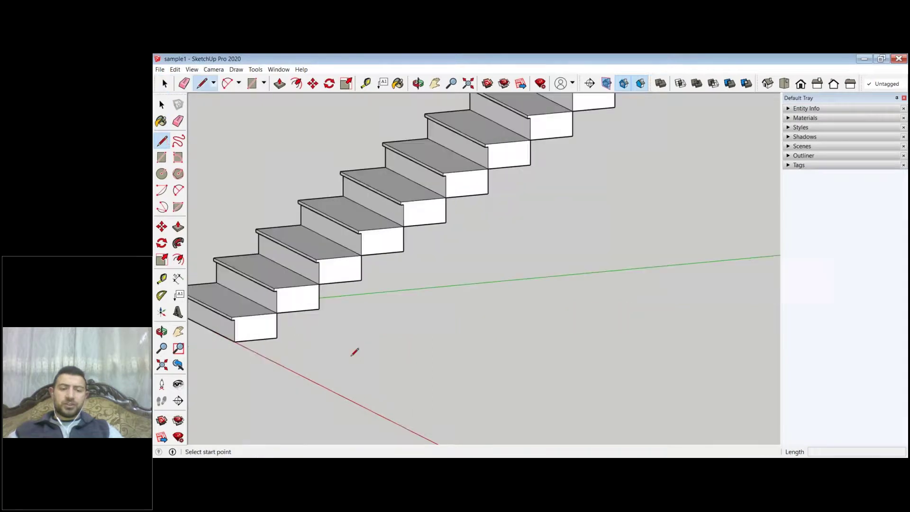
{"action": "left_click", "coordinate": [313, 346]}
{"action": "scroll", "coordinate": [315, 342], "scroll_direction": "down", "scroll_amount": 2}
{"action": "scroll", "coordinate": [553, 163], "scroll_direction": "up", "scroll_amount": 4}
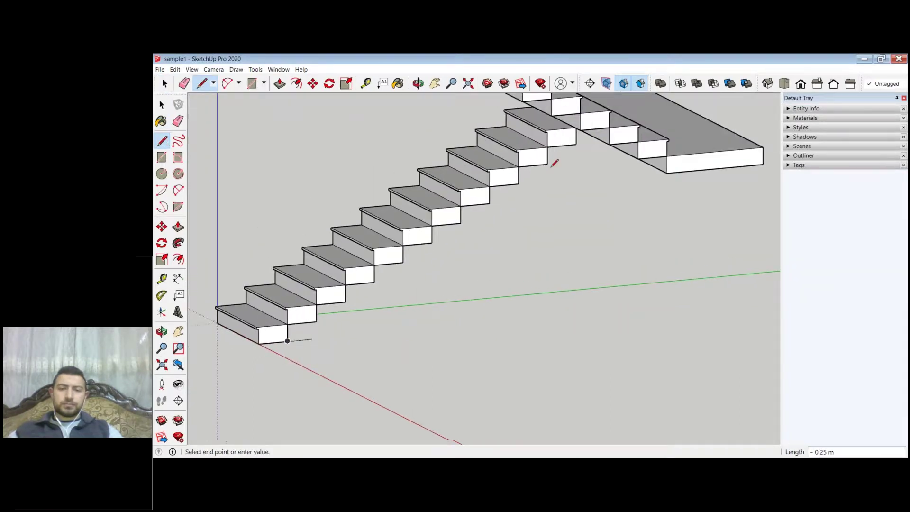
{"action": "left_click", "coordinate": [556, 156]}
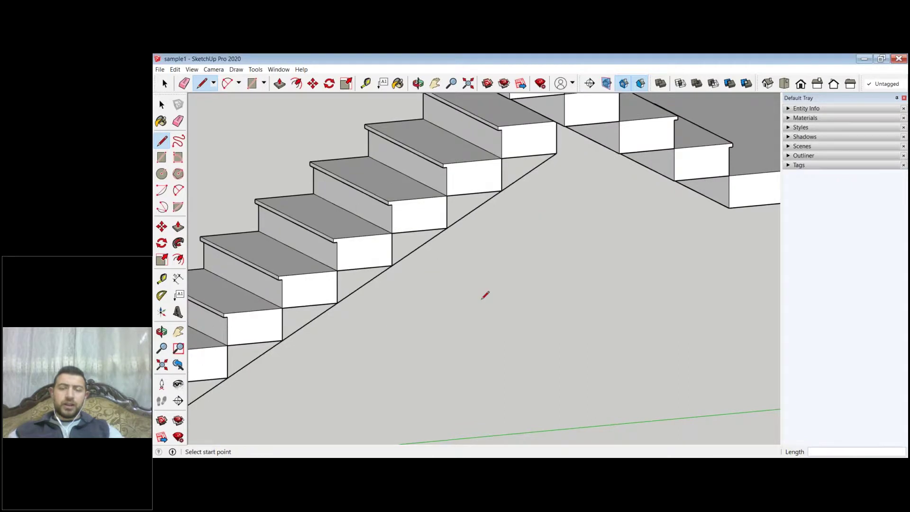
{"action": "middle_click_drag", "start_coordinate": [483, 297], "coordinate": [417, 266]}
Step: Select the diagonal line and try the Offset and Follow Me tools on it
{"action": "left_click", "coordinate": [162, 140]}
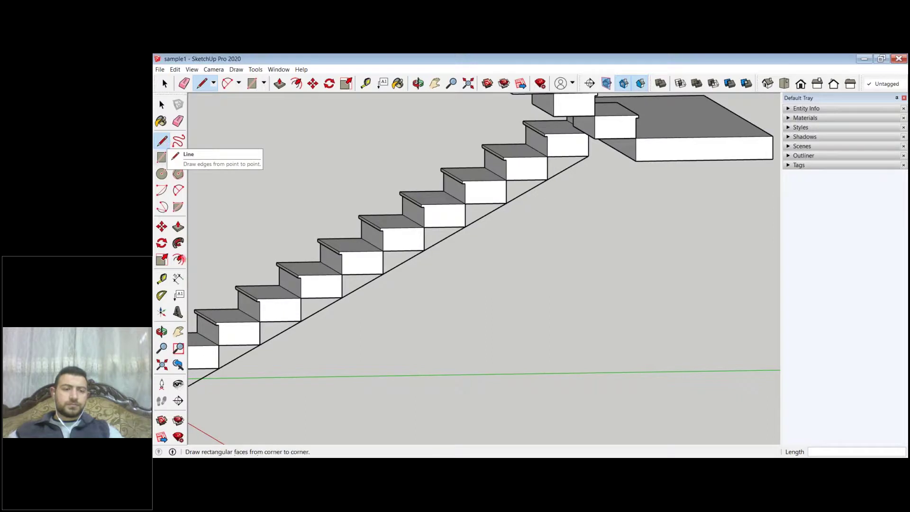
{"action": "left_click", "coordinate": [178, 259]}
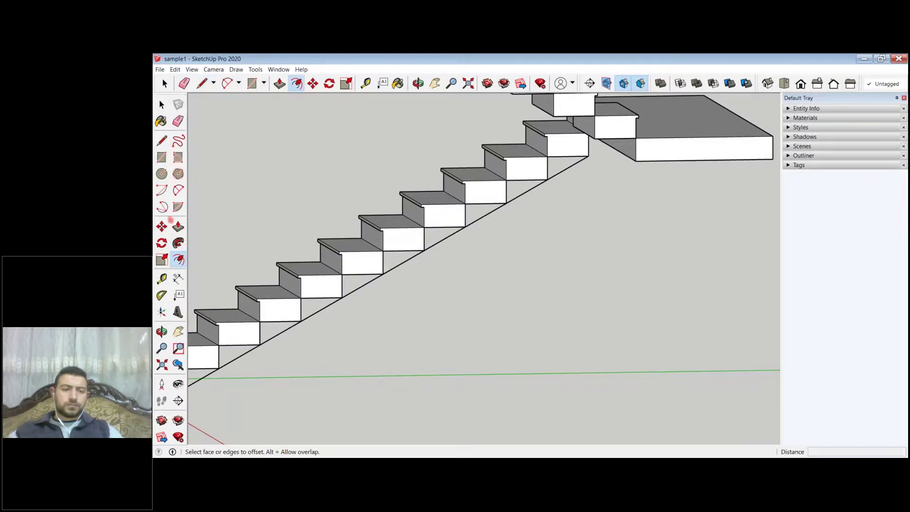
{"action": "left_click", "coordinate": [162, 226]}
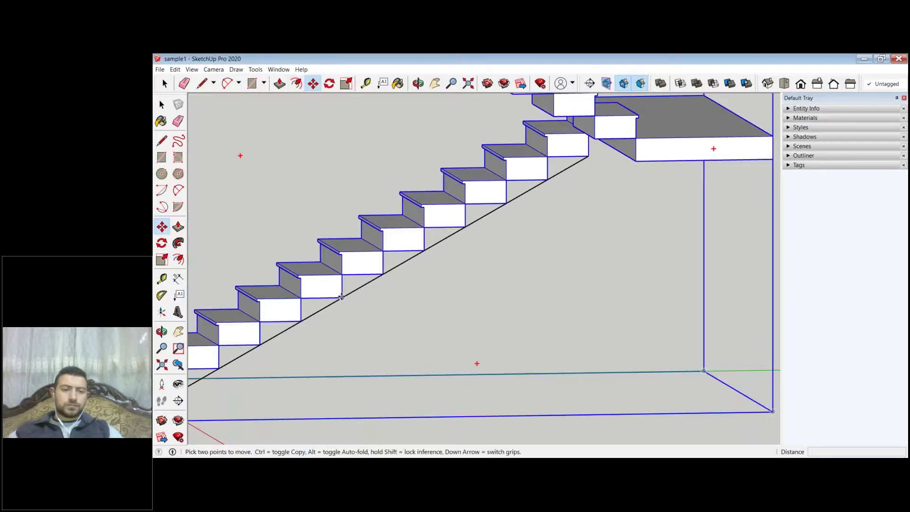
{"action": "key", "text": "space"}
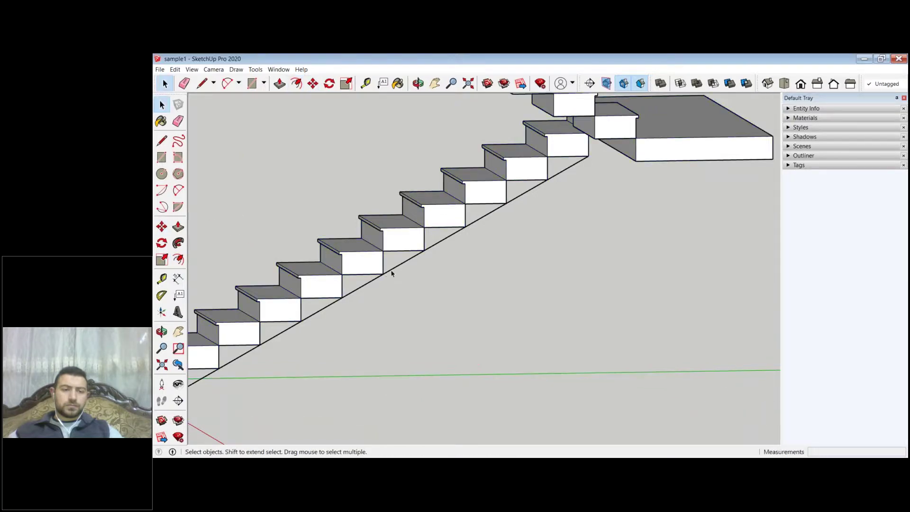
{"action": "left_click", "coordinate": [391, 270]}
{"action": "key", "text": "f"}
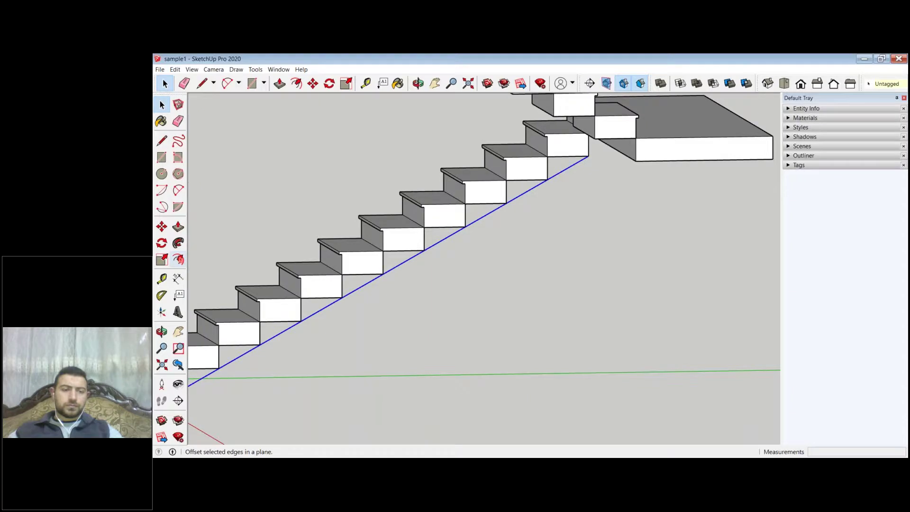
{"action": "left_click", "coordinate": [178, 259]}
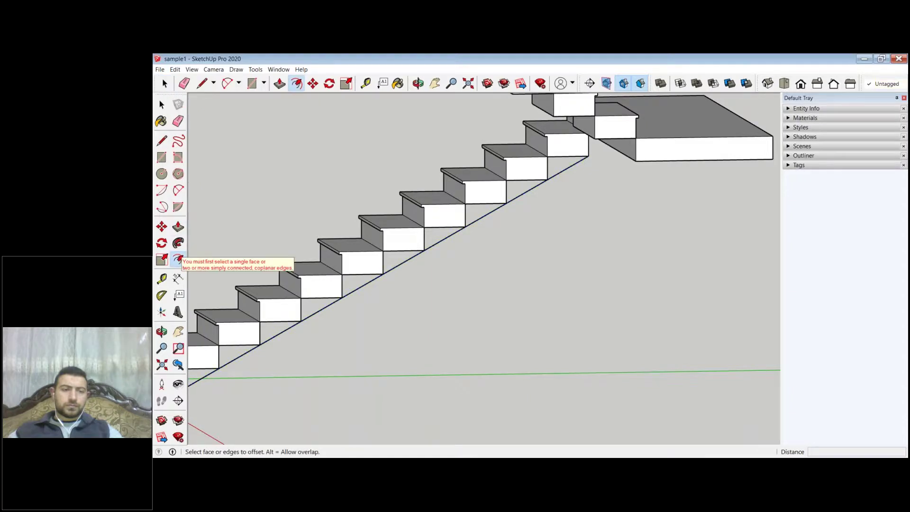
{"action": "left_click", "coordinate": [161, 105]}
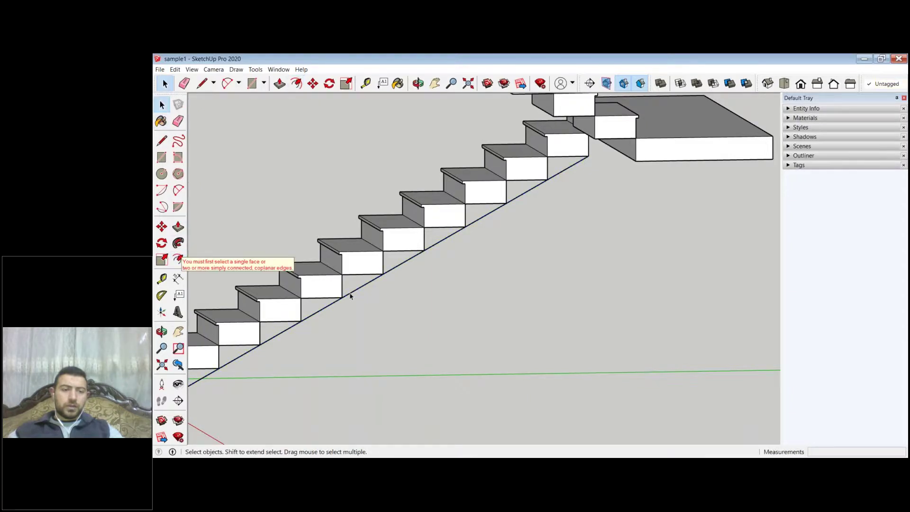
{"action": "left_click", "coordinate": [349, 293]}
{"action": "left_click", "coordinate": [178, 242]}
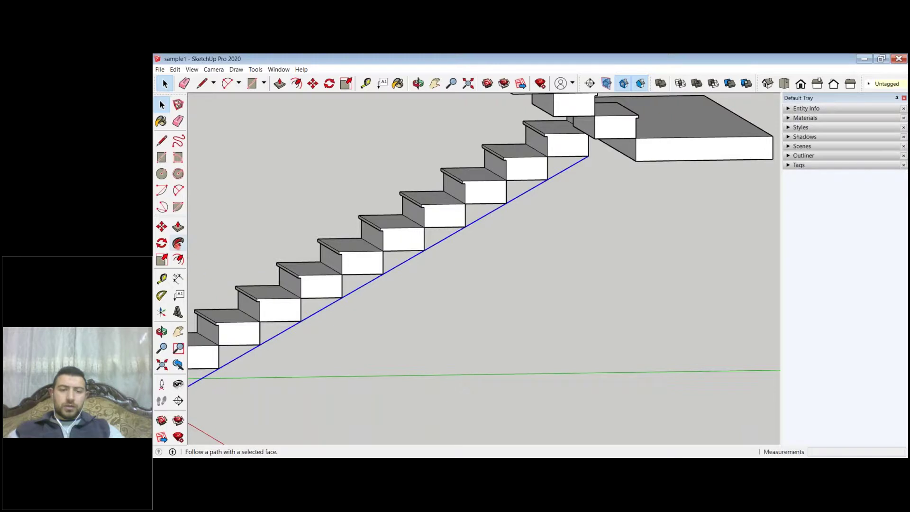
Step: Move the diagonal line 0.2 m vertically, then select the whole model
{"action": "key", "text": "m"}
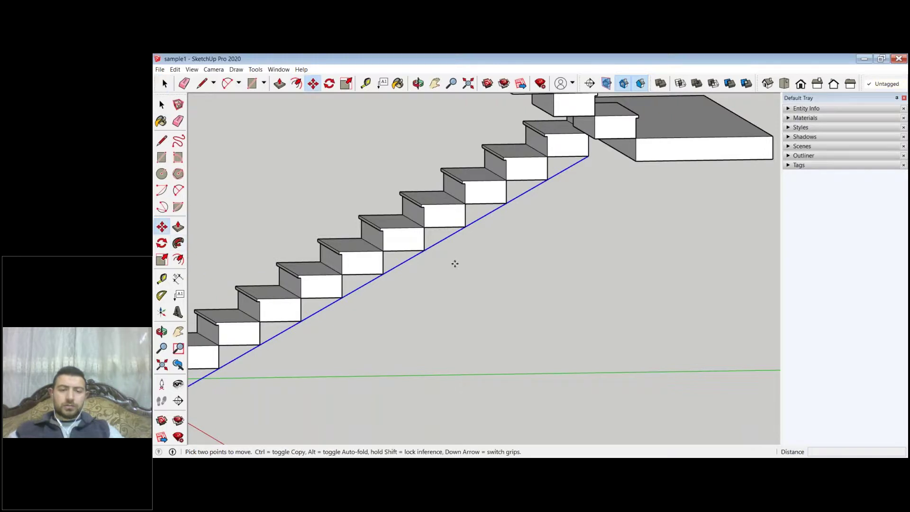
{"action": "left_click", "coordinate": [455, 264]}
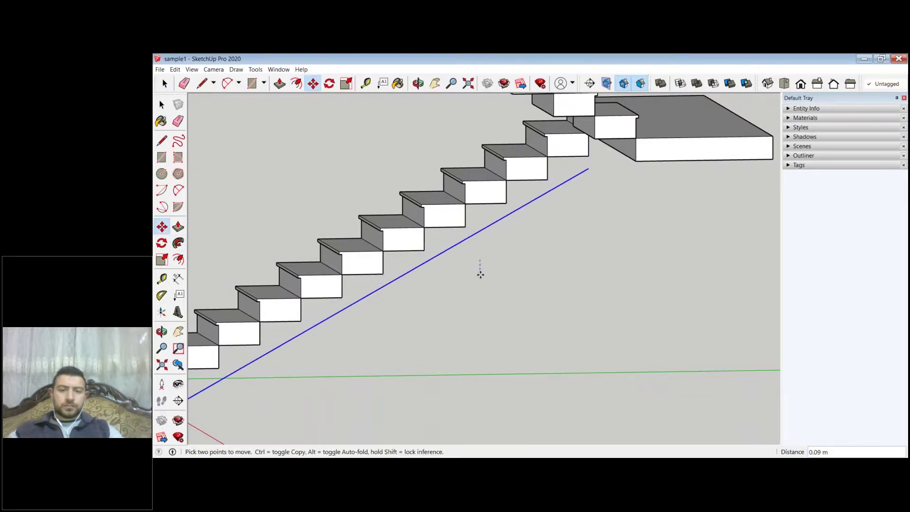
{"action": "type", "text": ".2"}
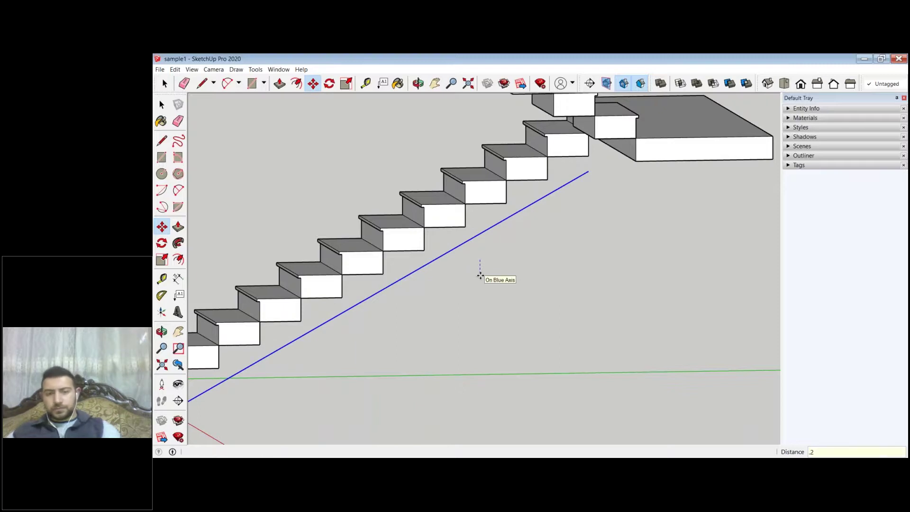
{"action": "key", "text": "Return"}
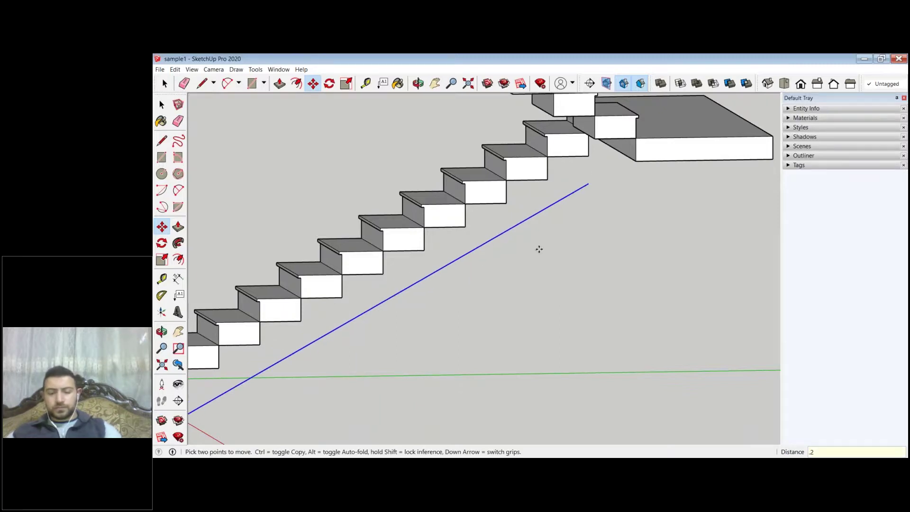
{"action": "key", "text": "ctrl+a"}
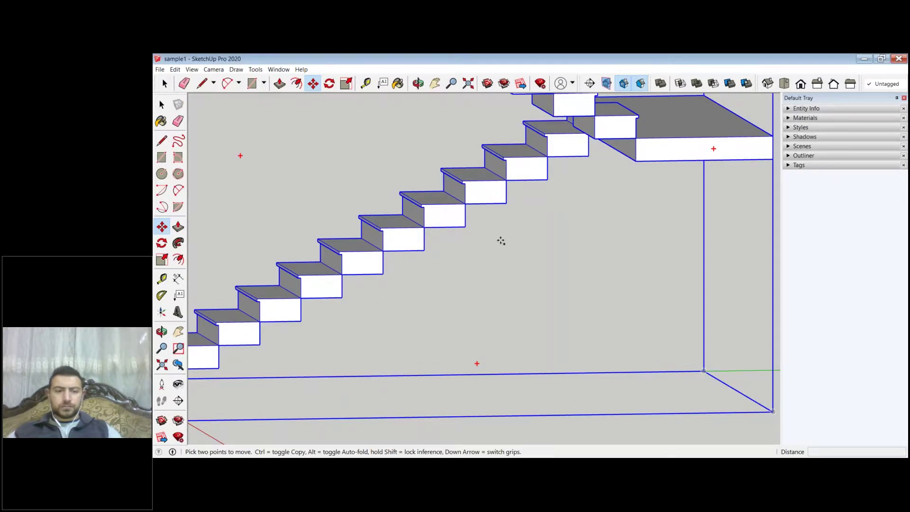
{"action": "middle_click_drag", "start_coordinate": [499, 239], "coordinate": [265, 260]}
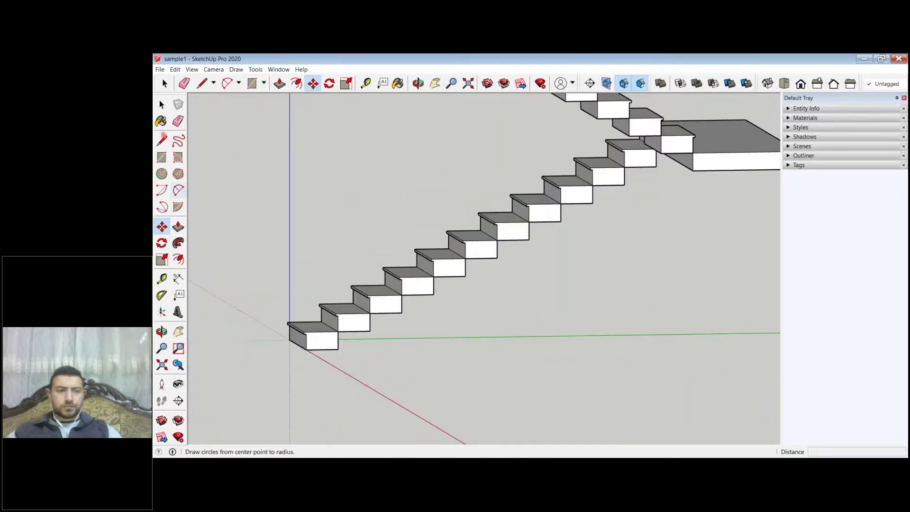
Step: Draw a new diagonal edge from the bottom stair corner to the lower flight's top corner
{"action": "key", "text": "l"}
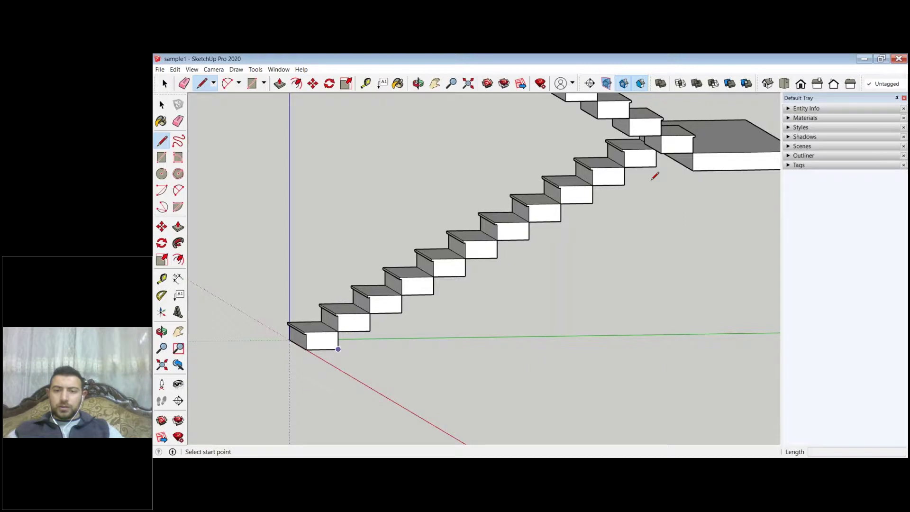
{"action": "left_click", "coordinate": [656, 166]}
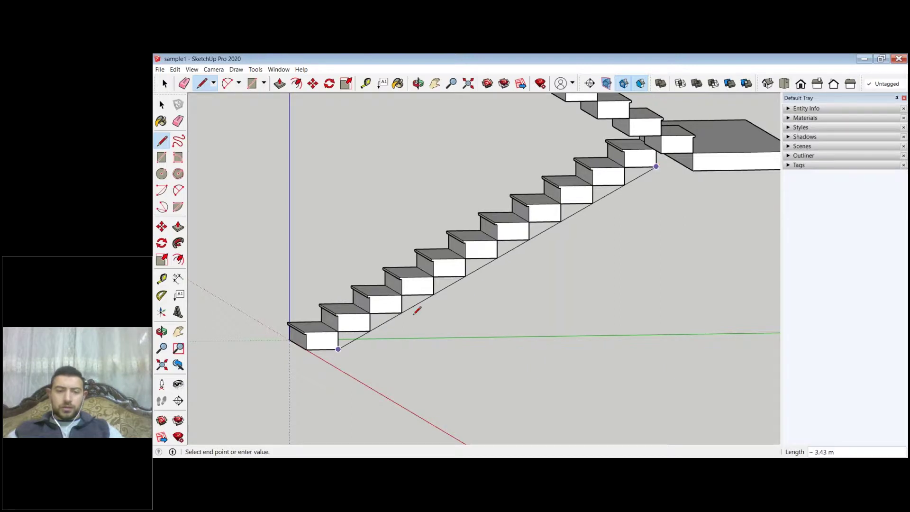
{"action": "scroll", "coordinate": [417, 311], "scroll_direction": "up", "scroll_amount": 2}
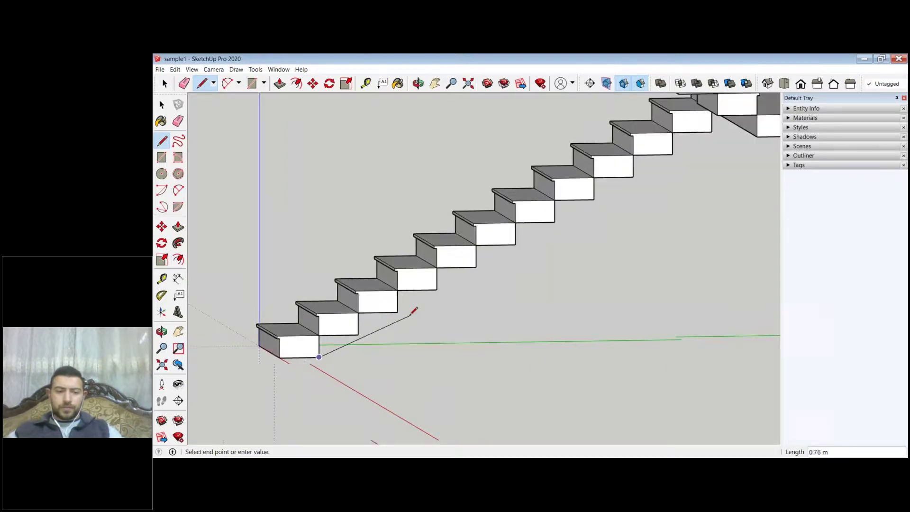
{"action": "scroll", "coordinate": [412, 310], "scroll_direction": "up", "scroll_amount": 1}
{"action": "key", "text": "Escape"}
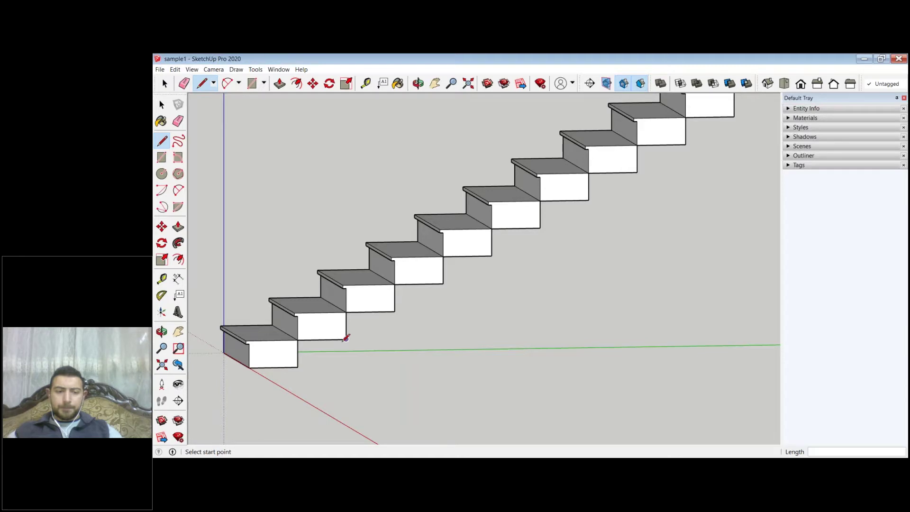
{"action": "left_click", "coordinate": [299, 365]}
{"action": "scroll", "coordinate": [717, 122], "scroll_direction": "down", "scroll_amount": 1}
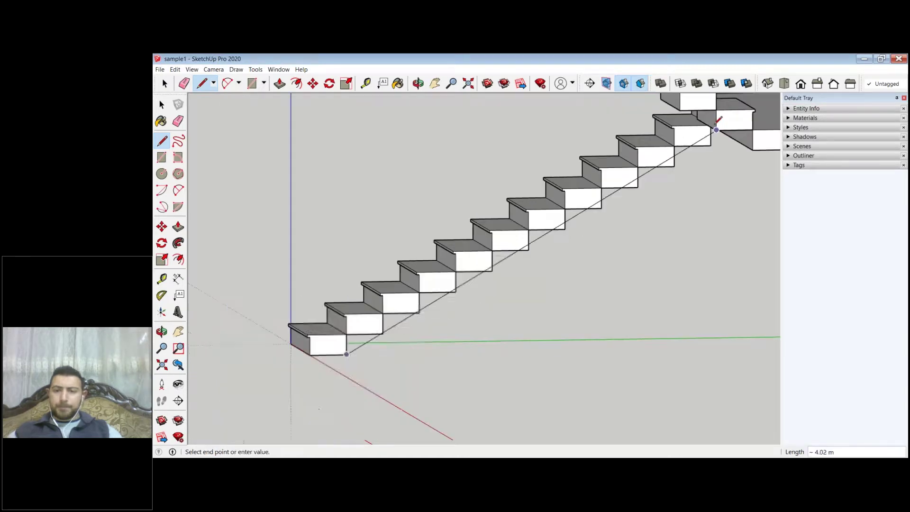
{"action": "left_click", "coordinate": [717, 122]}
{"action": "scroll", "coordinate": [716, 119], "scroll_direction": "up", "scroll_amount": 2}
Step: Move the new diagonal edge down by 0.1 m, away from the steps
{"action": "key", "text": "space"}
{"action": "left_click", "coordinate": [430, 315]}
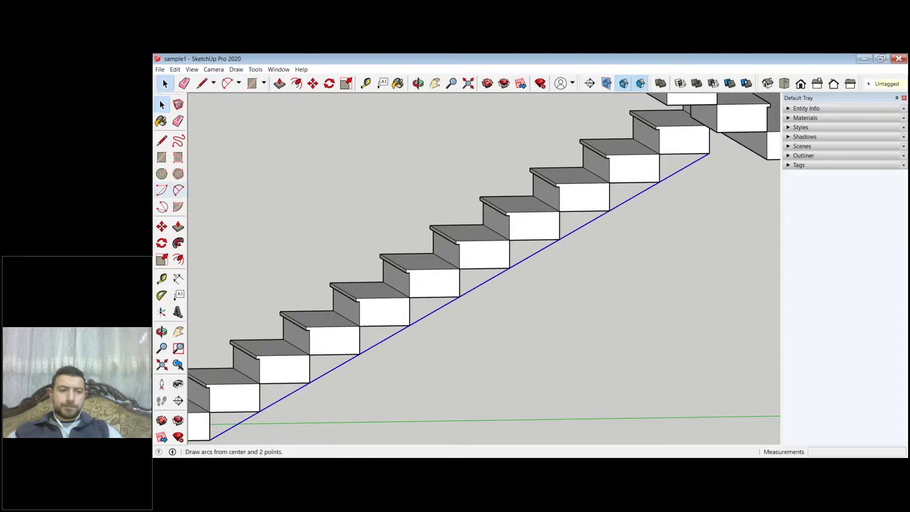
{"action": "key", "text": "m"}
{"action": "left_click", "coordinate": [682, 248]}
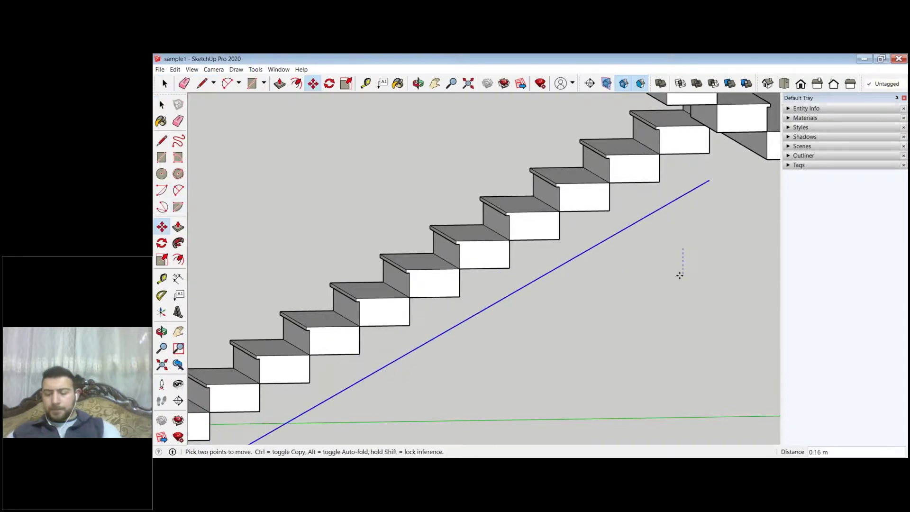
{"action": "type", "text": ".1"}
{"action": "key", "text": "Return"}
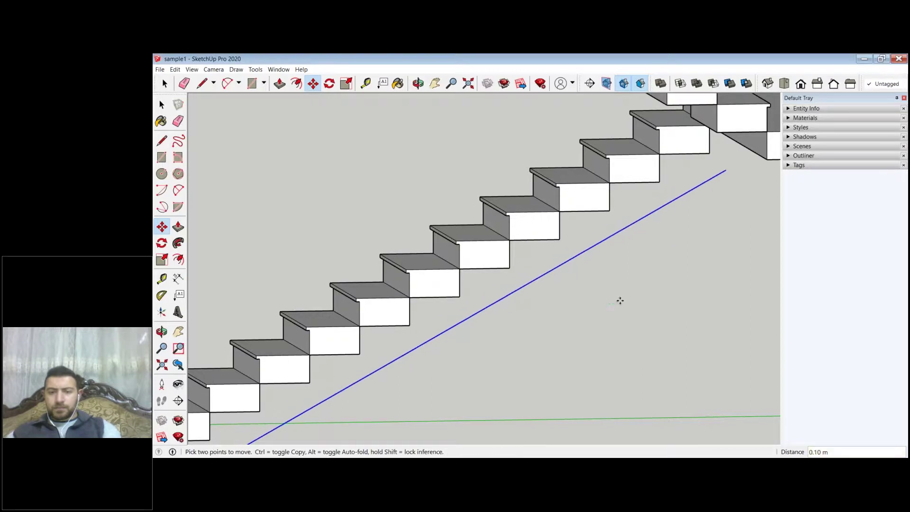
{"action": "type", "text": ".1"}
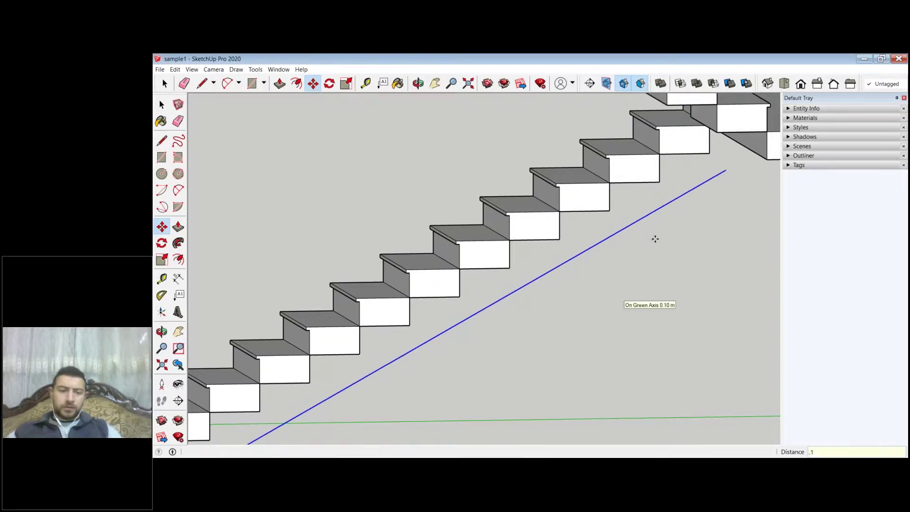
{"action": "key", "text": "Return"}
{"action": "scroll", "coordinate": [658, 232], "scroll_direction": "down", "scroll_amount": 2}
{"action": "middle_click_drag", "start_coordinate": [658, 232], "coordinate": [526, 341]}
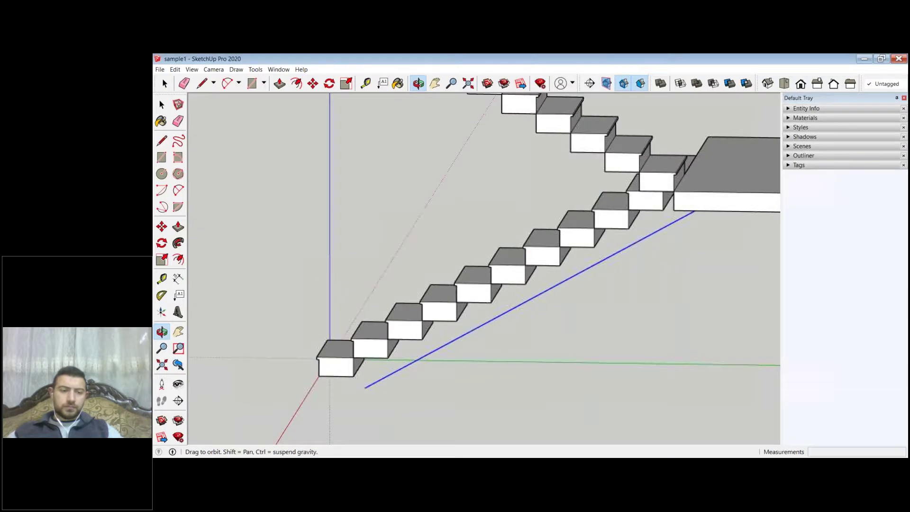
{"action": "scroll", "coordinate": [526, 341], "scroll_direction": "up", "scroll_amount": 3}
Step: Draw a ground edge along the green axis from the bottom step corner across the lowered diagonal
{"action": "key", "text": "l"}
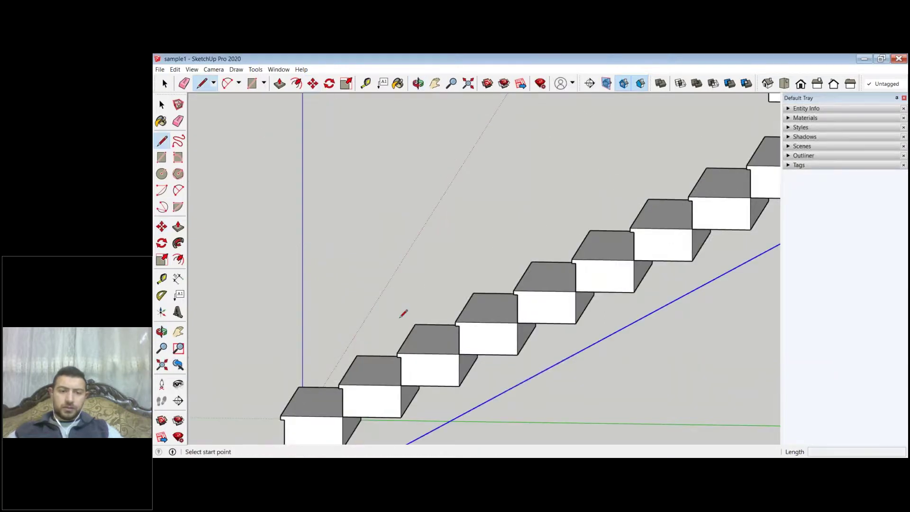
{"action": "scroll", "coordinate": [399, 317], "scroll_direction": "down", "scroll_amount": 3}
{"action": "scroll", "coordinate": [360, 374], "scroll_direction": "up", "scroll_amount": 3}
{"action": "left_click", "coordinate": [433, 319]}
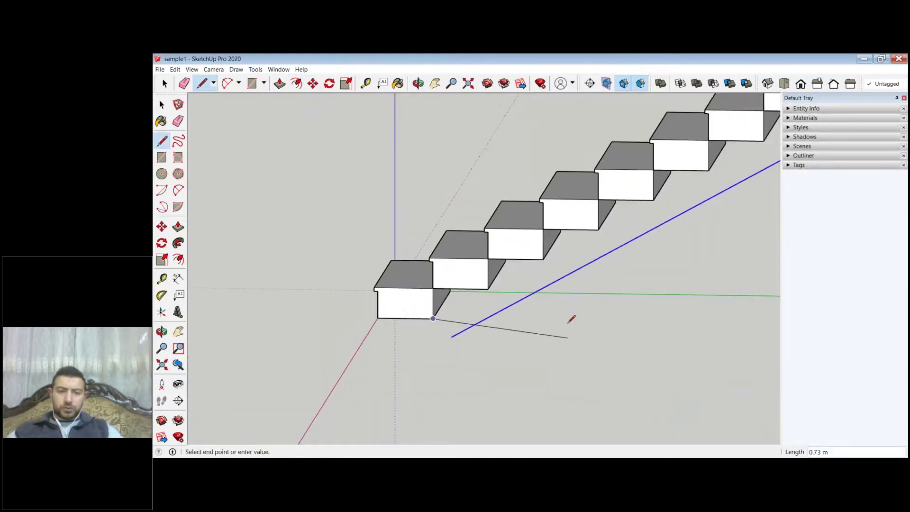
{"action": "left_click", "coordinate": [573, 320]}
{"action": "scroll", "coordinate": [405, 334], "scroll_direction": "down", "scroll_amount": 3}
{"action": "middle_click_drag", "start_coordinate": [405, 334], "coordinate": [431, 326]}
{"action": "middle_click_drag", "start_coordinate": [458, 442], "coordinate": [733, 240]}
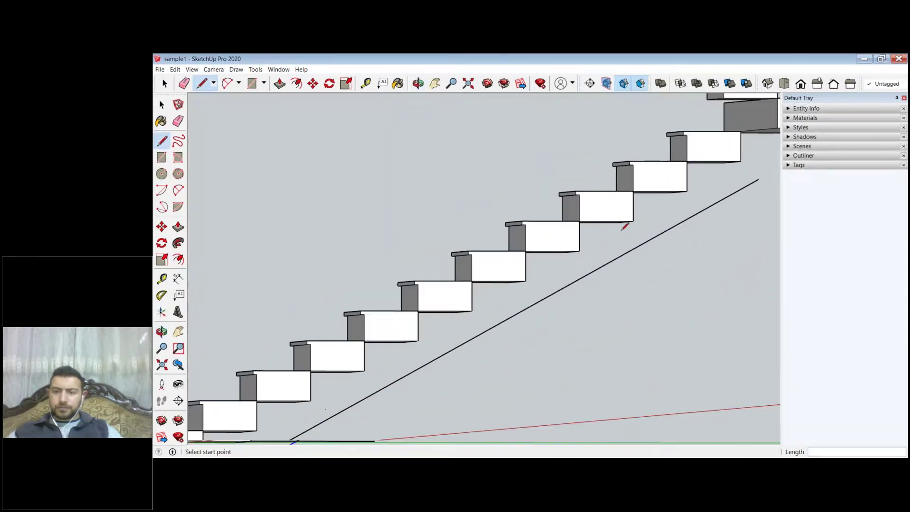
{"action": "scroll", "coordinate": [624, 226], "scroll_direction": "down", "scroll_amount": 5}
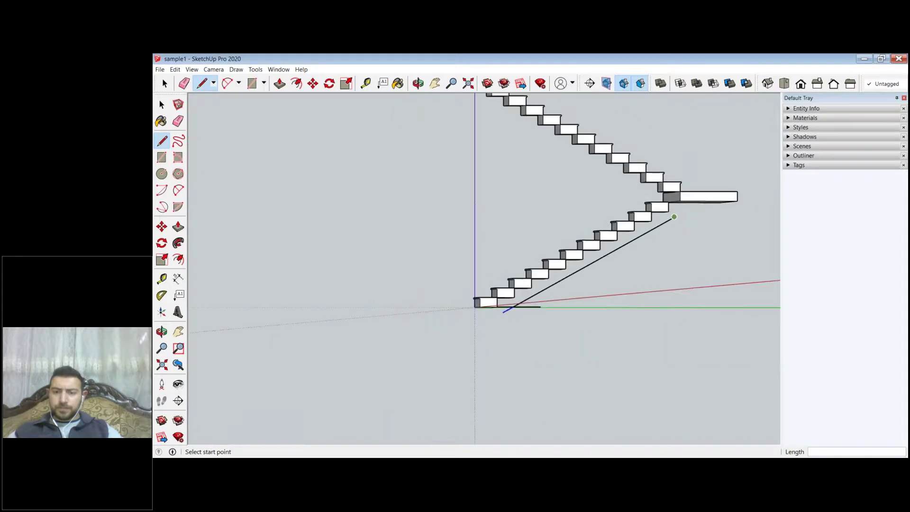
{"action": "scroll", "coordinate": [678, 213], "scroll_direction": "up", "scroll_amount": 4}
Step: Erase the overhanging ends of the diagonal line and the ground edge
{"action": "left_click", "coordinate": [162, 226]}
{"action": "scroll", "coordinate": [579, 262], "scroll_direction": "down", "scroll_amount": 5}
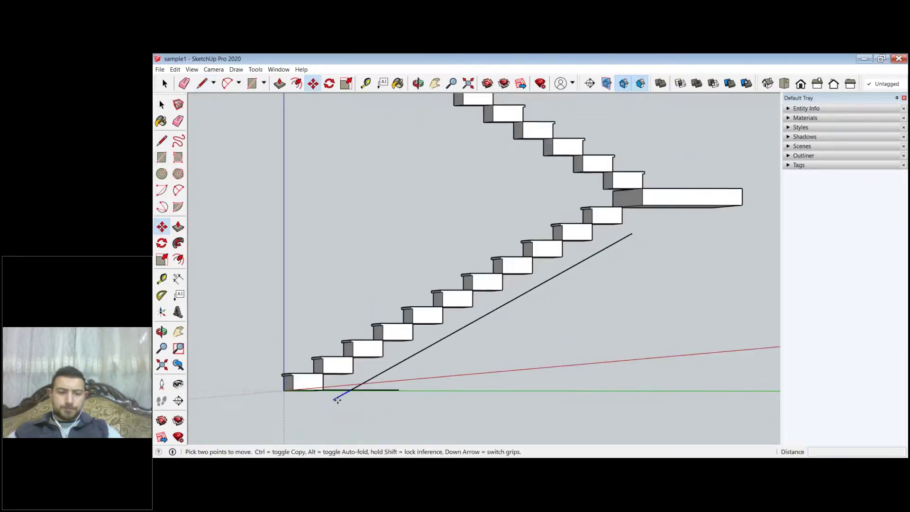
{"action": "scroll", "coordinate": [300, 286], "scroll_direction": "up", "scroll_amount": 4}
{"action": "scroll", "coordinate": [301, 286], "scroll_direction": "up", "scroll_amount": 1}
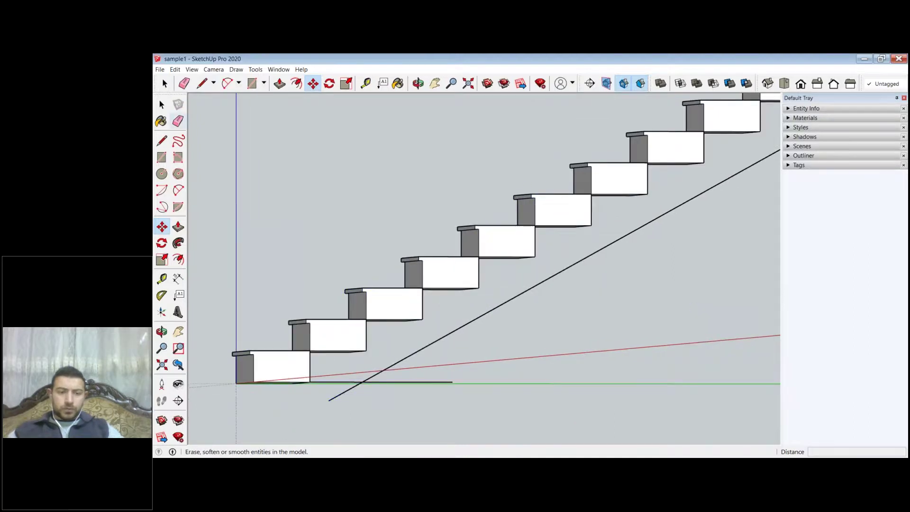
{"action": "key", "text": "e"}
{"action": "left_click", "coordinate": [345, 392]}
{"action": "left_click", "coordinate": [408, 381]}
{"action": "scroll", "coordinate": [447, 345], "scroll_direction": "down", "scroll_amount": 4}
{"action": "scroll", "coordinate": [667, 212], "scroll_direction": "up", "scroll_amount": 1}
{"action": "mouse_move", "coordinate": [667, 212]}
{"action": "middle_mouse_down"}
{"action": "mouse_move", "coordinate": [634, 232]}
{"action": "mouse_move", "coordinate": [640, 273]}
{"action": "middle_mouse_up"}
{"action": "scroll", "coordinate": [597, 228], "scroll_direction": "up", "scroll_amount": 3}
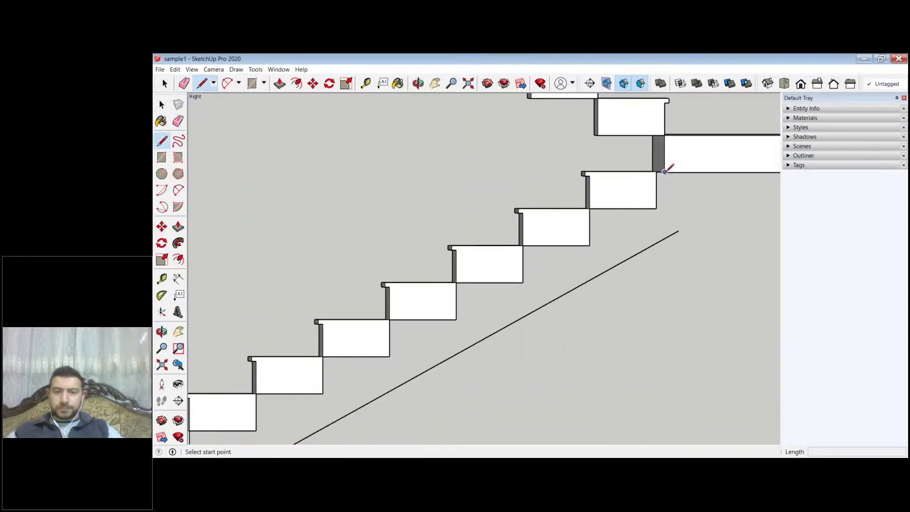
{"action": "middle_click_drag", "start_coordinate": [693, 183], "coordinate": [659, 199]}
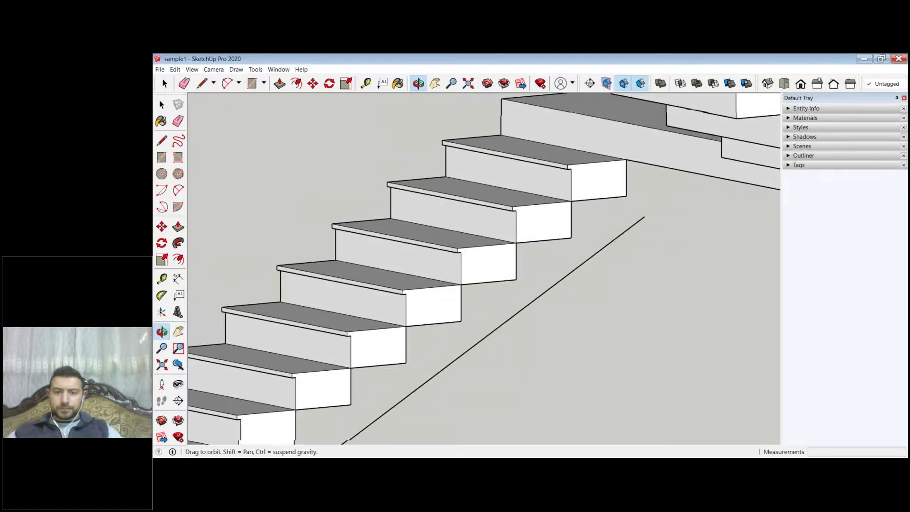
Step: Start a new line at the diagonal's upper end, then return to the Select tool
{"action": "key", "text": "l"}
{"action": "scroll", "coordinate": [646, 220], "scroll_direction": "up", "scroll_amount": 2}
{"action": "left_click", "coordinate": [647, 221]}
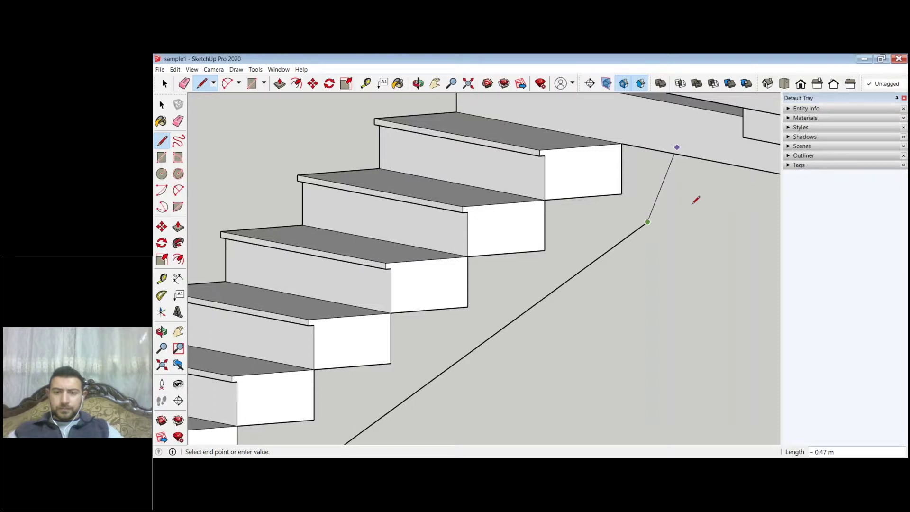
{"action": "scroll", "coordinate": [696, 200], "scroll_direction": "down", "scroll_amount": 3}
{"action": "middle_click_drag", "start_coordinate": [691, 209], "coordinate": [642, 172]}
{"action": "left_click", "coordinate": [161, 106]}
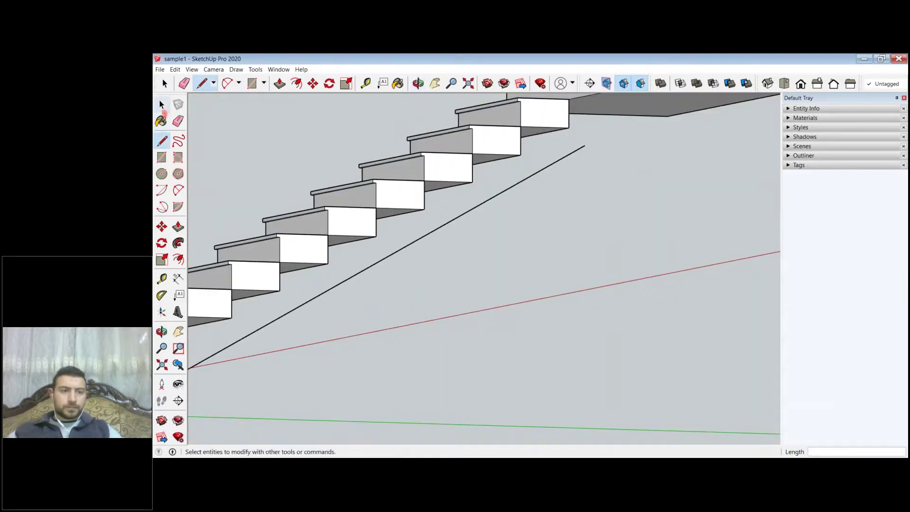
Step: Copy the lowered diagonal line further up the slope using Move with Ctrl
{"action": "scroll", "coordinate": [580, 260], "scroll_direction": "down", "scroll_amount": 2}
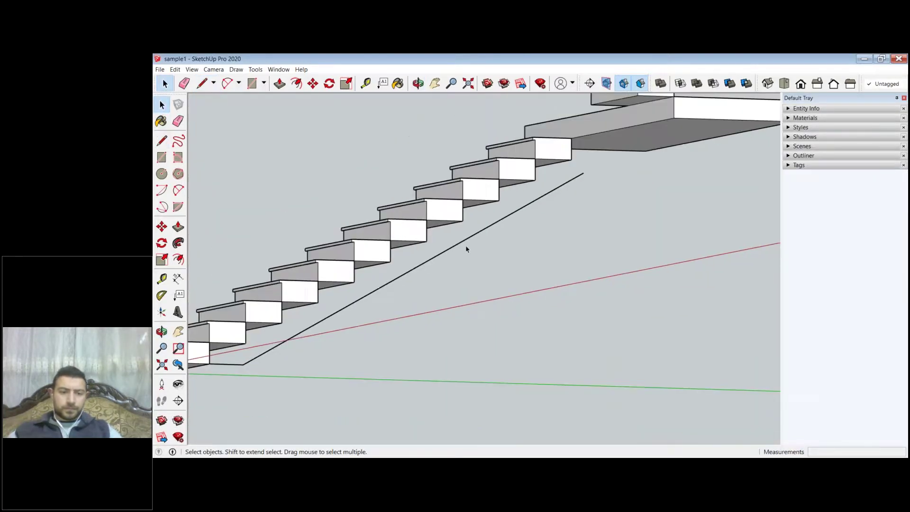
{"action": "scroll", "coordinate": [550, 200], "scroll_direction": "down", "scroll_amount": 2}
{"action": "left_click", "coordinate": [550, 200]}
{"action": "left_click", "coordinate": [162, 227]}
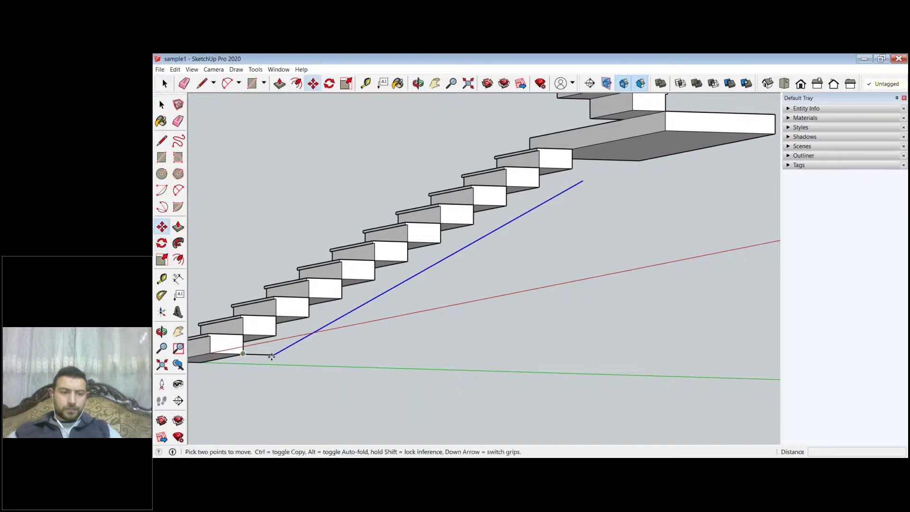
{"action": "left_click", "coordinate": [272, 357]}
{"action": "key", "text": "ctrl"}
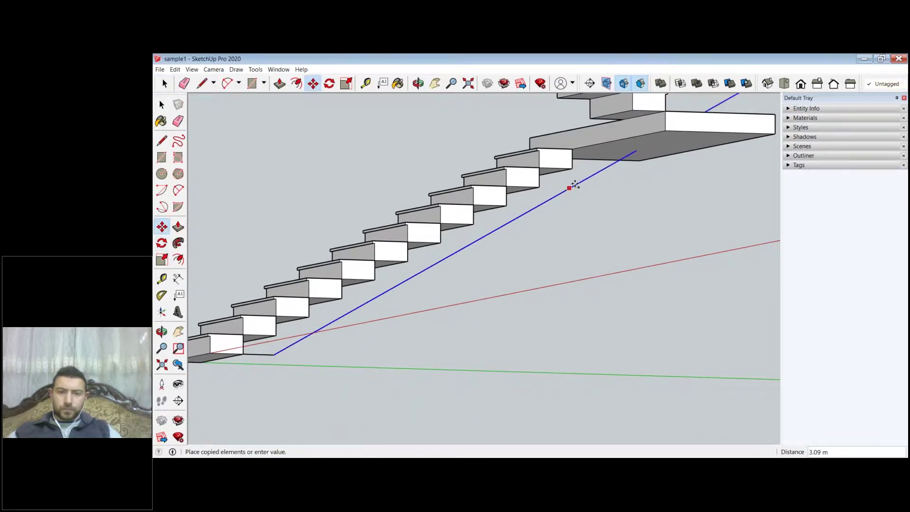
{"action": "left_click", "coordinate": [579, 182]}
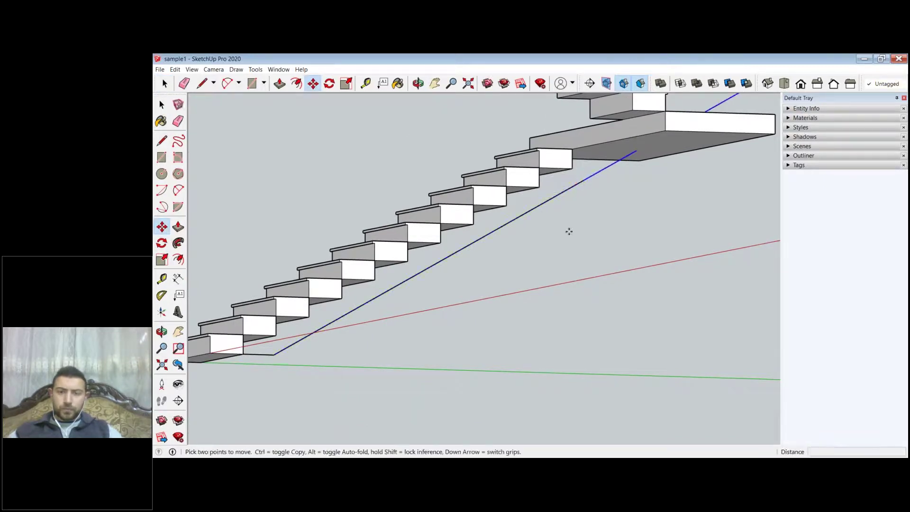
{"action": "key", "text": "Escape"}
{"action": "scroll", "coordinate": [568, 231], "scroll_direction": "down", "scroll_amount": 3}
{"action": "scroll", "coordinate": [535, 221], "scroll_direction": "up", "scroll_amount": 3}
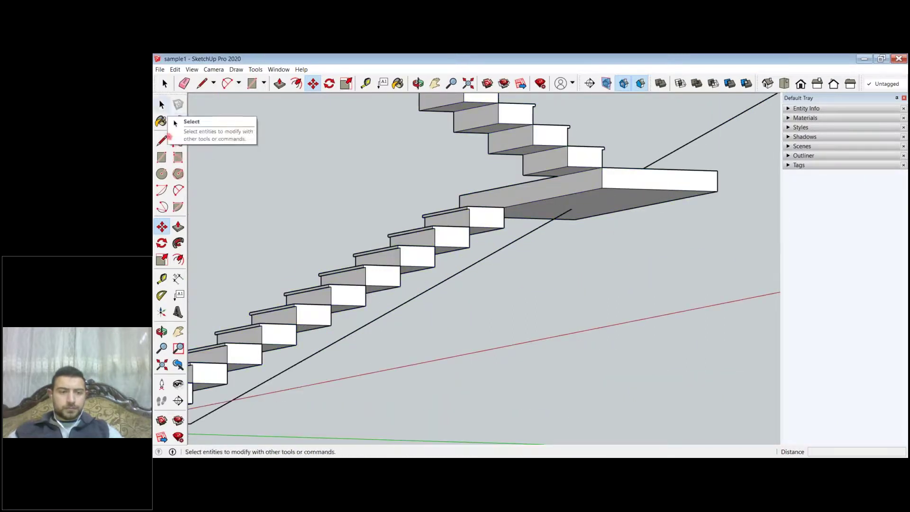
Step: Draw an edge along the landing's underside
{"action": "left_click", "coordinate": [162, 140]}
{"action": "mouse_move", "coordinate": [619, 210]}
{"action": "middle_mouse_down"}
{"action": "mouse_move", "coordinate": [539, 229]}
{"action": "mouse_move", "coordinate": [545, 219]}
{"action": "middle_mouse_up"}
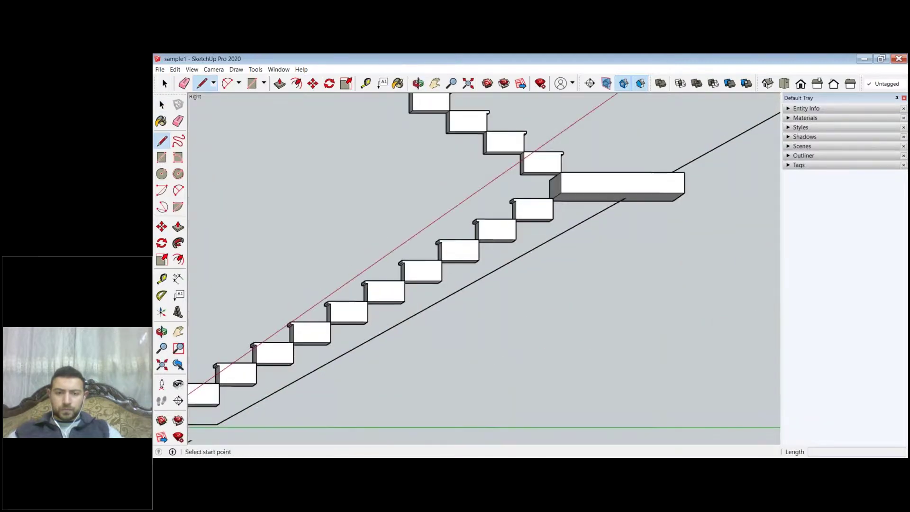
{"action": "scroll", "coordinate": [552, 209], "scroll_direction": "up", "scroll_amount": 3}
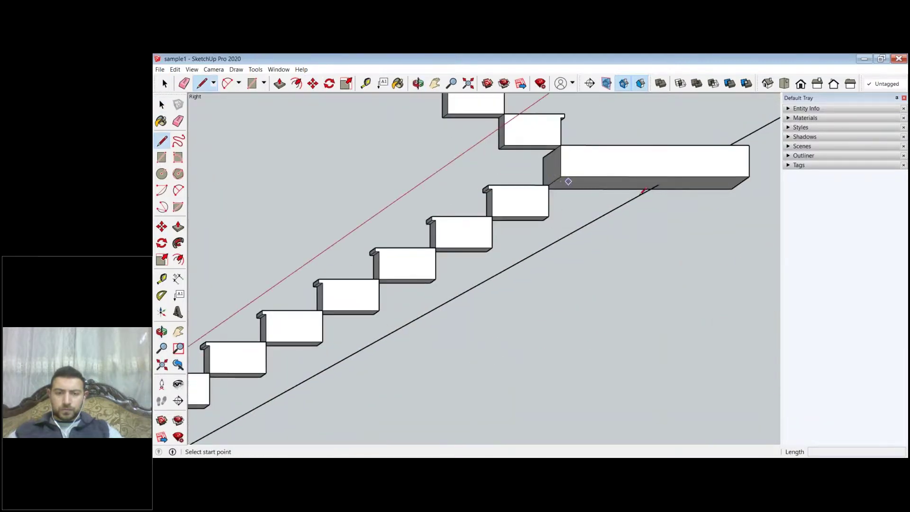
{"action": "left_click", "coordinate": [658, 185]}
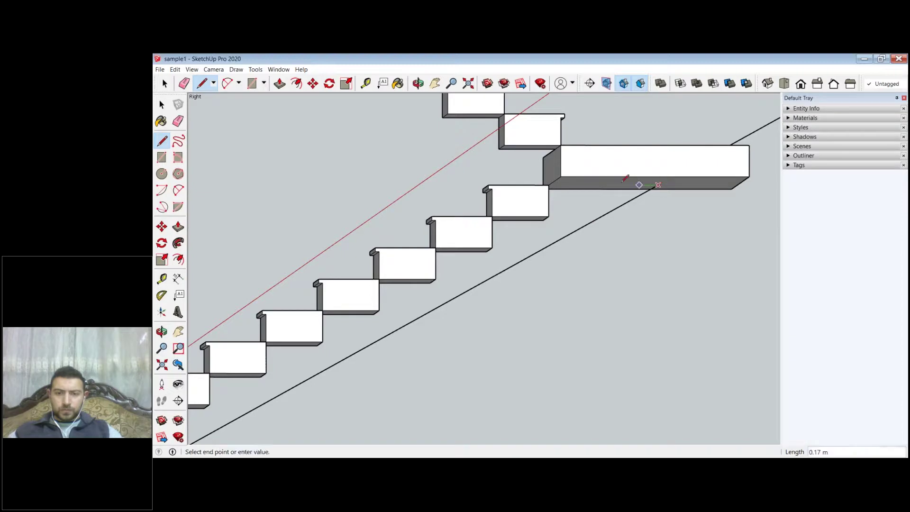
{"action": "left_click", "coordinate": [549, 185]}
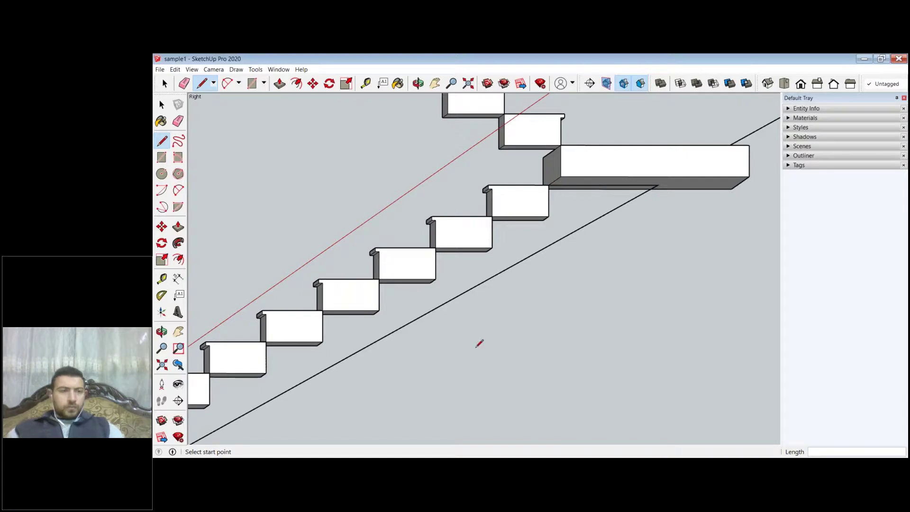
{"action": "scroll", "coordinate": [479, 342], "scroll_direction": "down", "scroll_amount": 4}
Step: Erase the extra diagonal segment past the landing and return to the Select tool
{"action": "key", "text": "e"}
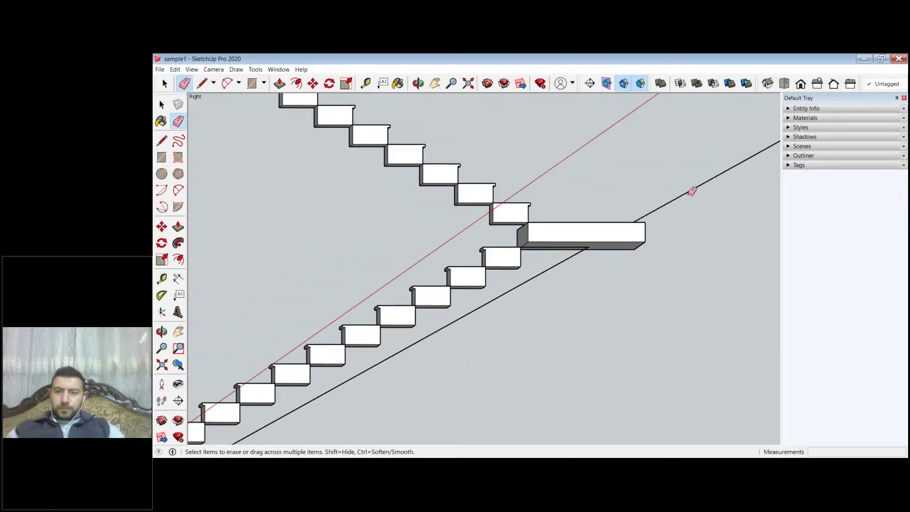
{"action": "left_click", "coordinate": [691, 190]}
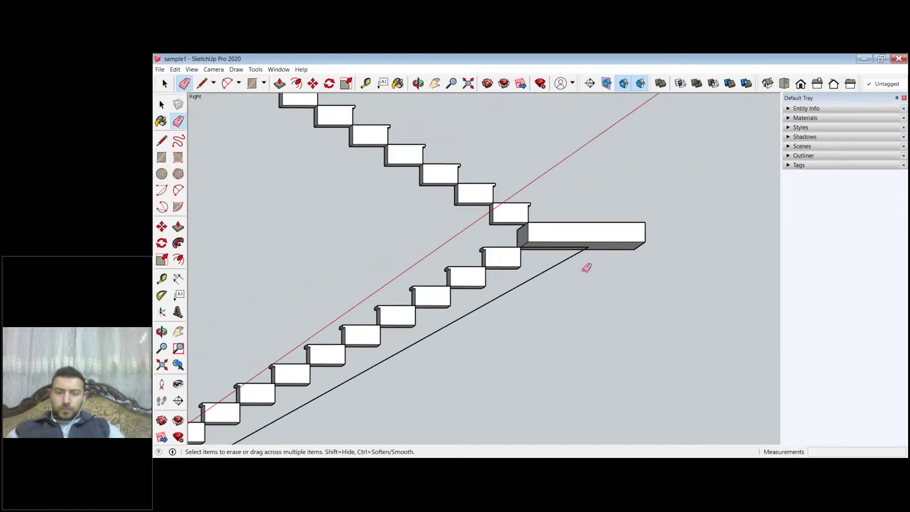
{"action": "scroll", "coordinate": [587, 268], "scroll_direction": "up", "scroll_amount": 1}
{"action": "middle_click_drag", "start_coordinate": [571, 252], "coordinate": [569, 239]}
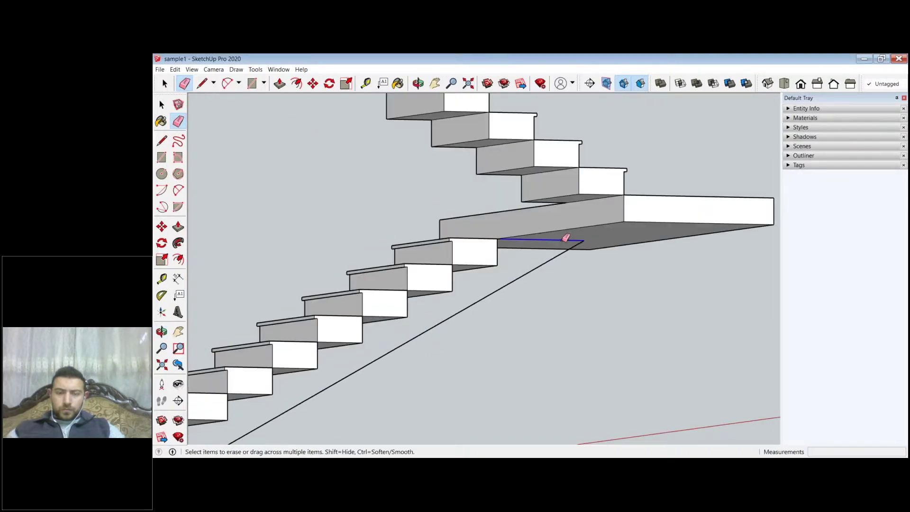
{"action": "key", "text": "space"}
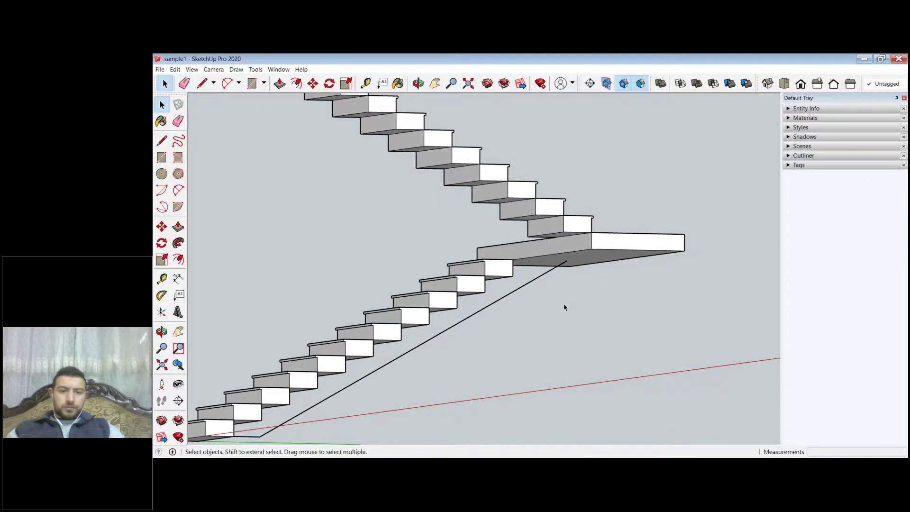
{"action": "scroll", "coordinate": [564, 304], "scroll_direction": "down", "scroll_amount": 2}
Step: Explode the staircase group into loose geometry after cancelling an accidental Make Component
{"action": "right_click", "coordinate": [565, 304]}
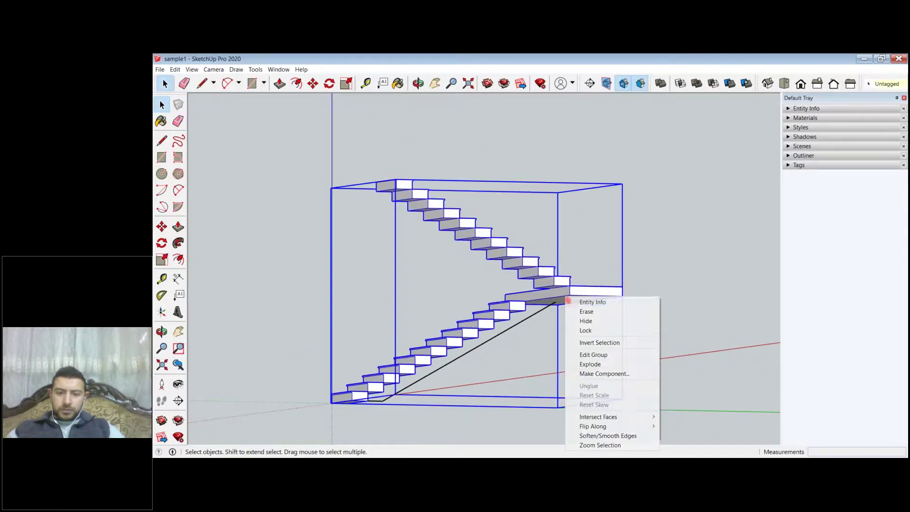
{"action": "left_click", "coordinate": [611, 373]}
{"action": "left_click", "coordinate": [593, 361]}
{"action": "right_click", "coordinate": [567, 305]}
{"action": "left_click", "coordinate": [622, 366]}
{"action": "left_click", "coordinate": [553, 337]}
{"action": "scroll", "coordinate": [280, 177], "scroll_direction": "up", "scroll_amount": 5}
Step: Begin a closing line at the landing's underside corner, viewed from the opposite side
{"action": "key", "text": "r"}
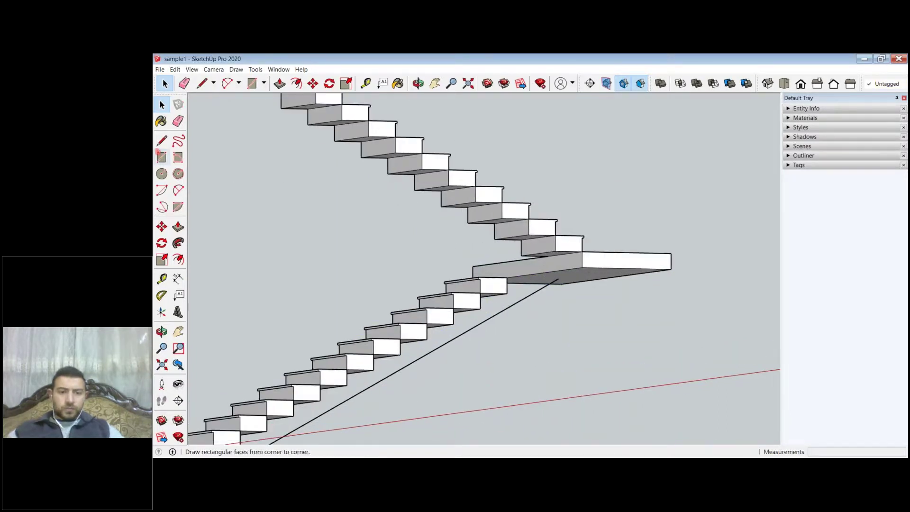
{"action": "key", "text": "l"}
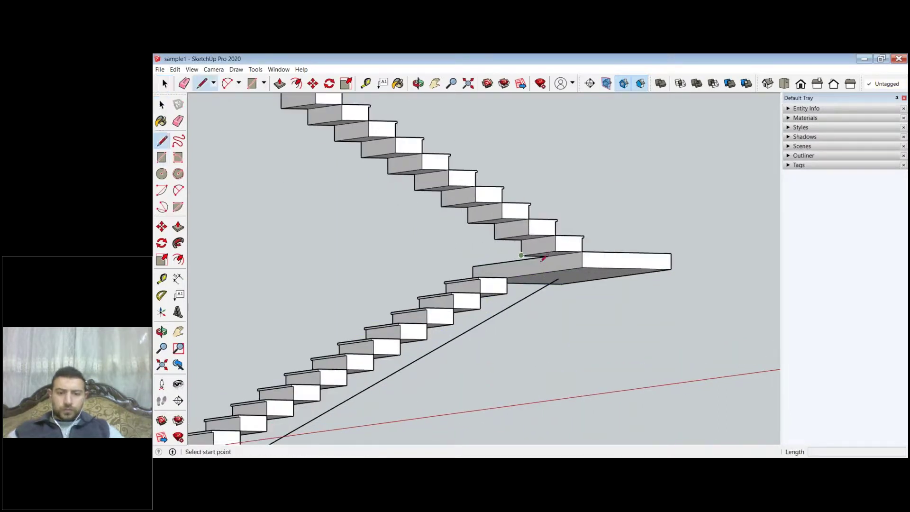
{"action": "scroll", "coordinate": [570, 281], "scroll_direction": "up", "scroll_amount": 2}
{"action": "left_click", "coordinate": [568, 288]}
{"action": "scroll", "coordinate": [629, 347], "scroll_direction": "down", "scroll_amount": 3}
{"action": "middle_click_drag", "start_coordinate": [603, 356], "coordinate": [603, 356]}
{"action": "left_click_drag", "start_coordinate": [602, 356], "coordinate": [591, 345]}
{"action": "middle_click_drag", "start_coordinate": [591, 346], "coordinate": [346, 352]}
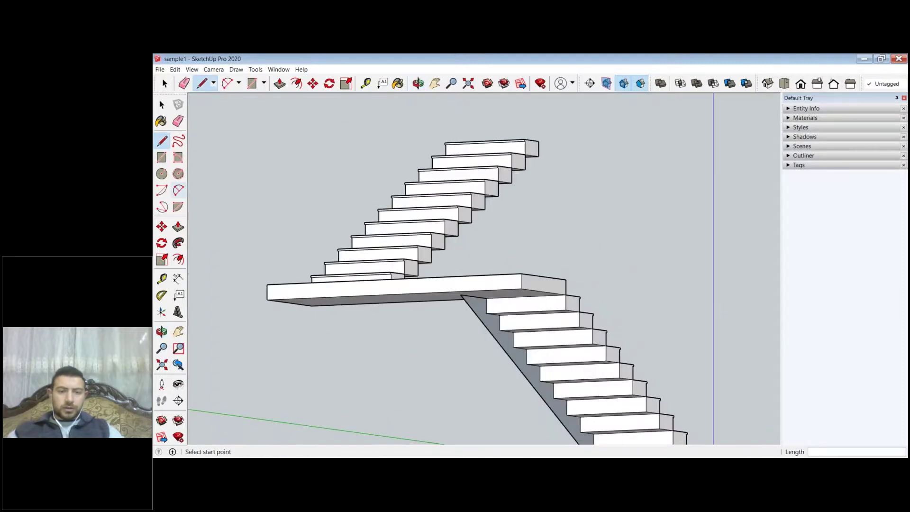
Step: Reverse the triangular face under the lower flight and push/pull it 1 m
{"action": "left_click", "coordinate": [162, 104]}
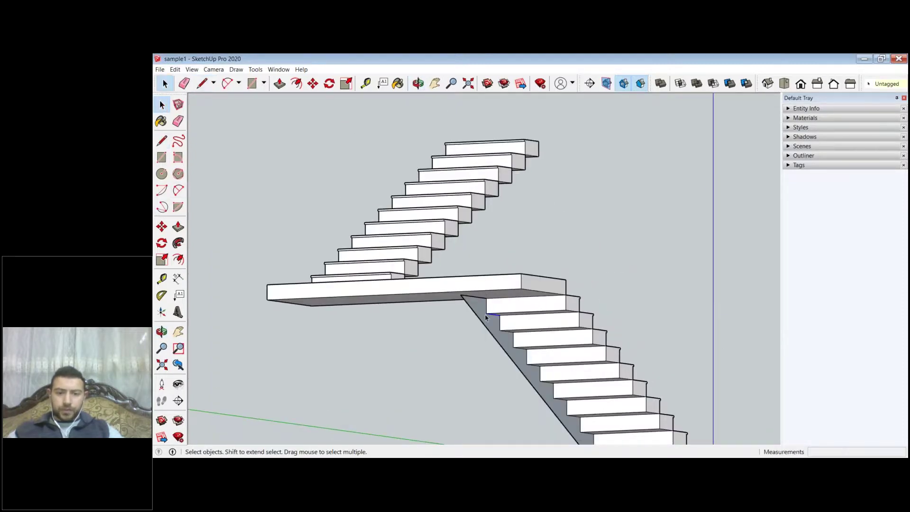
{"action": "right_click", "coordinate": [485, 315]}
{"action": "right_click", "coordinate": [479, 307]}
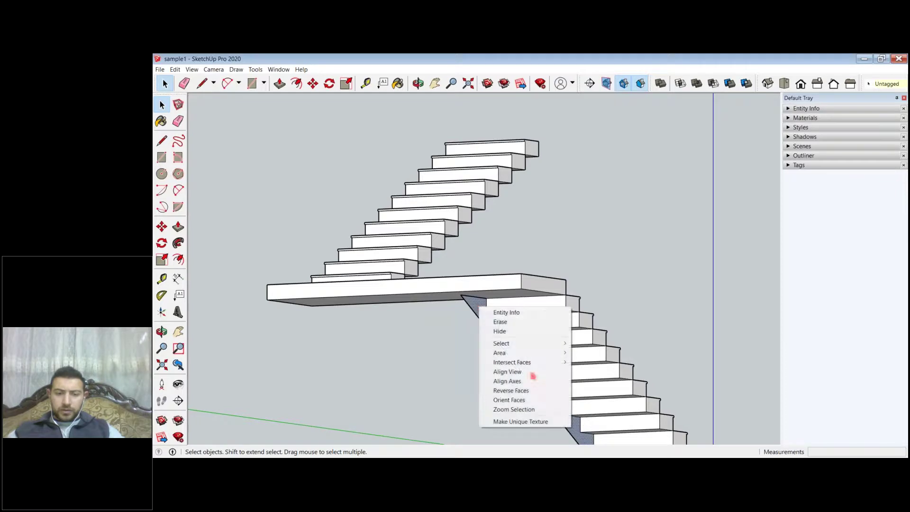
{"action": "left_click", "coordinate": [527, 391]}
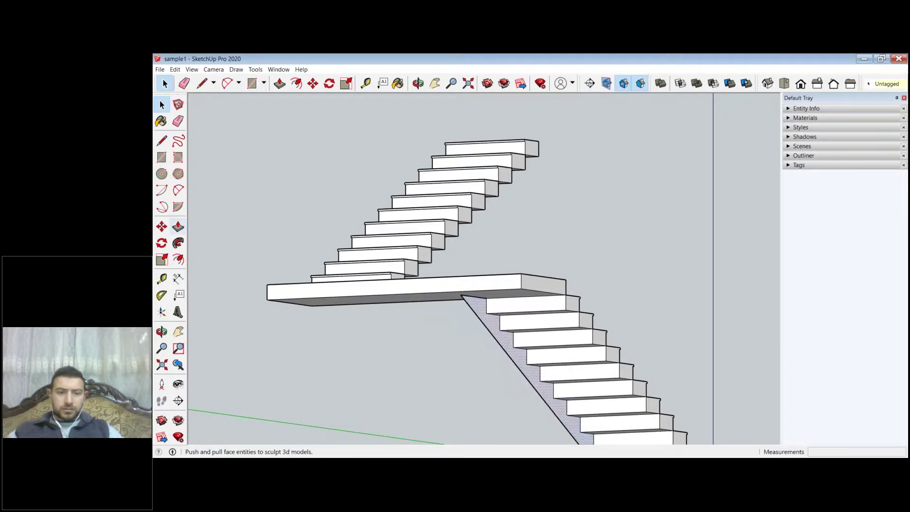
{"action": "key", "text": "p"}
{"action": "left_click", "coordinate": [481, 314]}
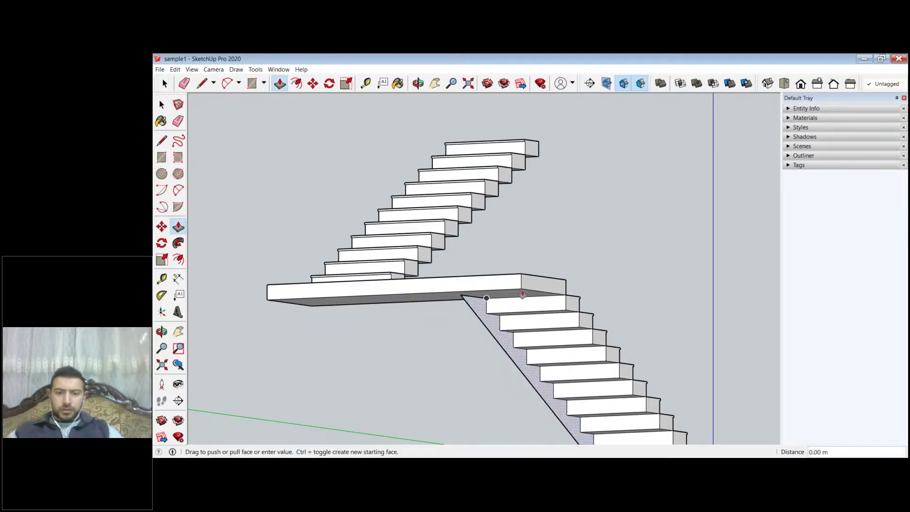
{"action": "type", "text": "1"}
{"action": "key", "text": "Return"}
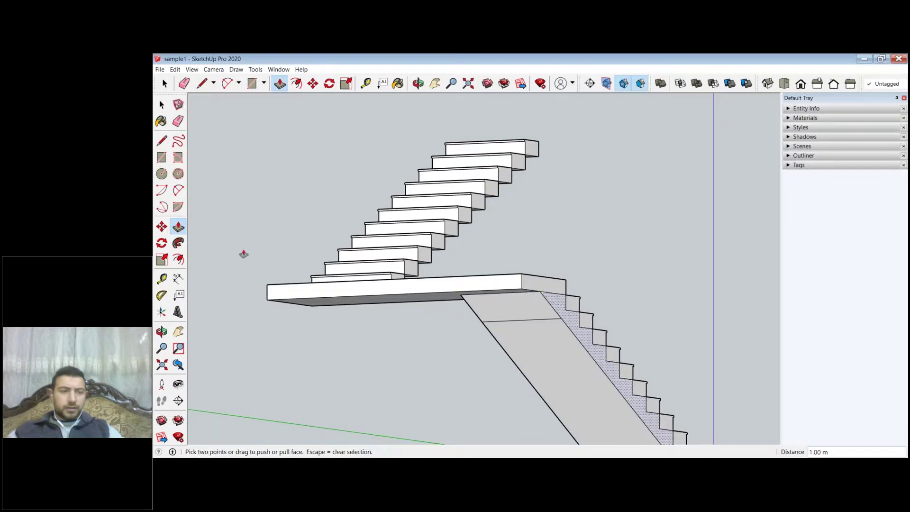
Step: Erase the first step's horizontal and vertical edges on the stringer
{"action": "key", "text": "e"}
{"action": "scroll", "coordinate": [575, 298], "scroll_direction": "up", "scroll_amount": 3}
{"action": "left_click", "coordinate": [570, 301]}
{"action": "left_click", "coordinate": [559, 294]}
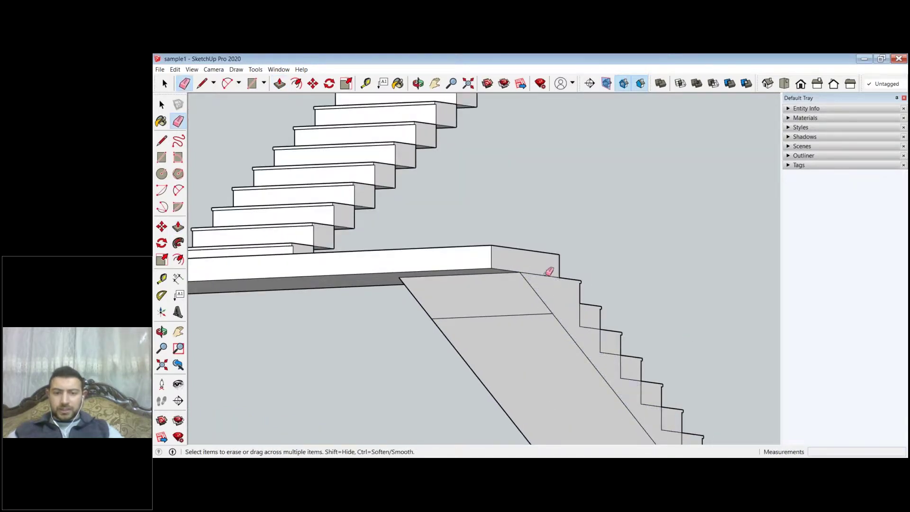
Step: Erase the slanted edge near the landing corner and the first dangling step edges
{"action": "left_click", "coordinate": [544, 278]}
{"action": "left_click_drag", "start_coordinate": [537, 310], "coordinate": [542, 307]}
{"action": "mouse_move", "coordinate": [558, 310]}
{"action": "middle_mouse_down"}
{"action": "mouse_move", "coordinate": [509, 353]}
{"action": "mouse_move", "coordinate": [476, 363]}
{"action": "mouse_move", "coordinate": [439, 342]}
{"action": "middle_mouse_up"}
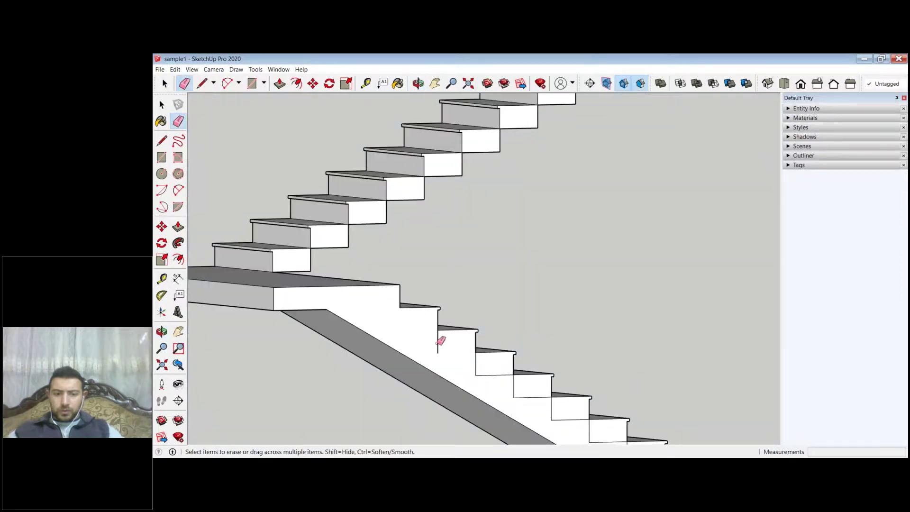
{"action": "left_click", "coordinate": [437, 343]}
{"action": "left_click", "coordinate": [488, 374]}
{"action": "left_click", "coordinate": [476, 367]}
Step: Erase the next horizontal and vertical step edges on the stringer side
{"action": "scroll", "coordinate": [595, 375], "scroll_direction": "down", "scroll_amount": 3}
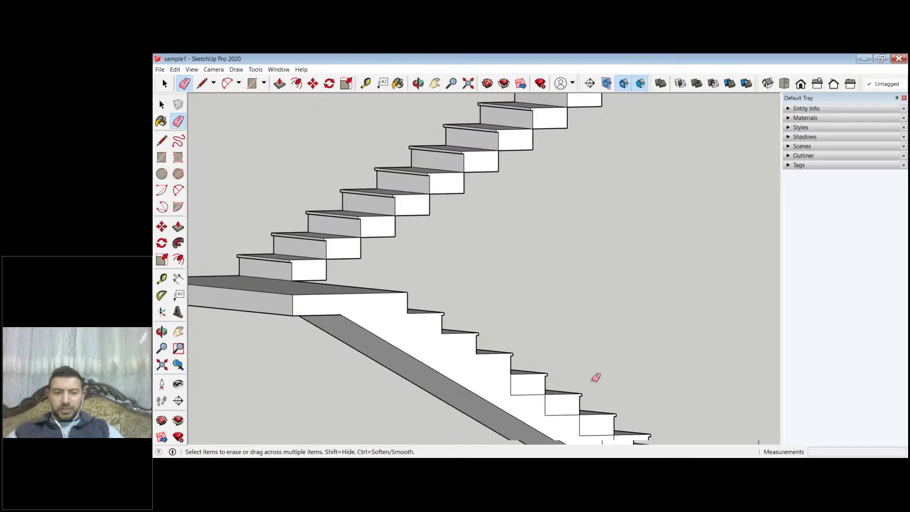
{"action": "mouse_move", "coordinate": [370, 294]}
{"action": "middle_mouse_down"}
{"action": "mouse_move", "coordinate": [355, 276]}
{"action": "mouse_move", "coordinate": [451, 359]}
{"action": "middle_mouse_up"}
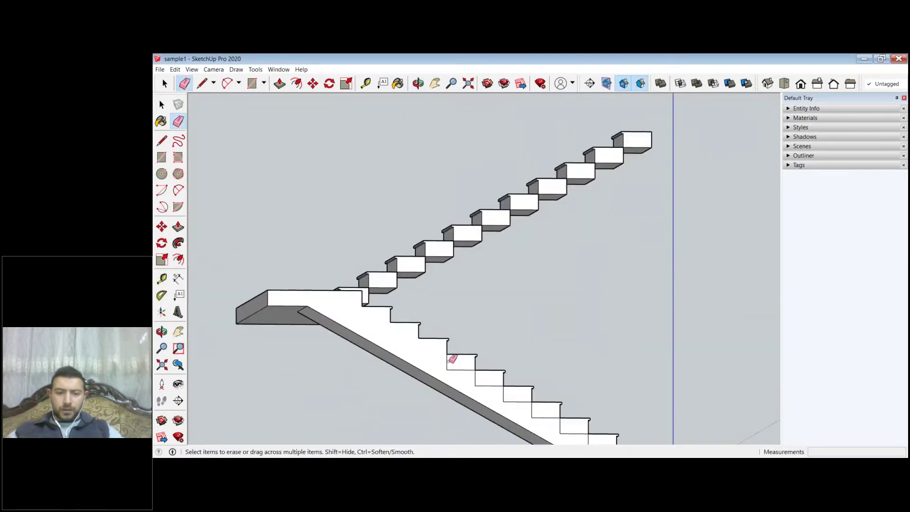
{"action": "left_click", "coordinate": [487, 385]}
{"action": "left_click", "coordinate": [476, 381]}
{"action": "left_click", "coordinate": [504, 394]}
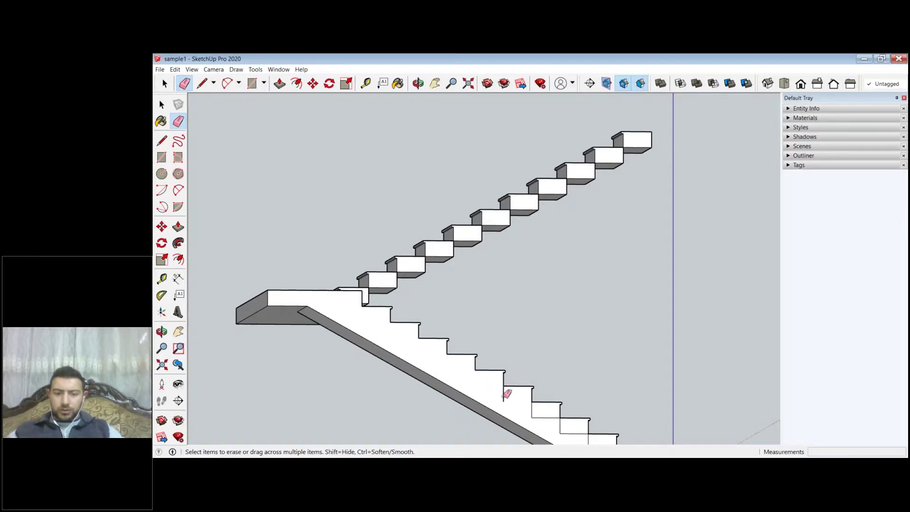
Step: From a flat side view, erase the remaining edges along the lowest steps
{"action": "key", "text": "o"}
{"action": "middle_click_drag", "start_coordinate": [512, 365], "coordinate": [526, 403]}
{"action": "scroll", "coordinate": [531, 407], "scroll_direction": "down", "scroll_amount": 3}
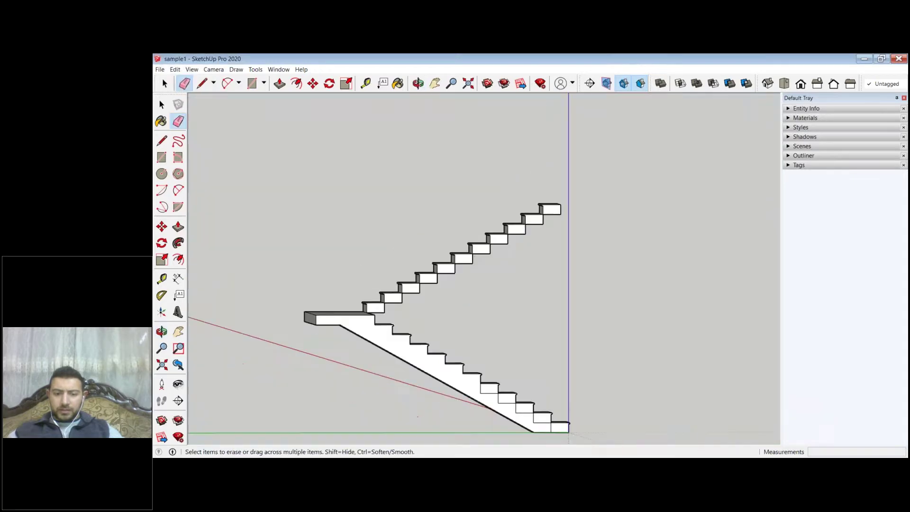
{"action": "scroll", "coordinate": [540, 409], "scroll_direction": "up", "scroll_amount": 3}
{"action": "left_click", "coordinate": [455, 378]}
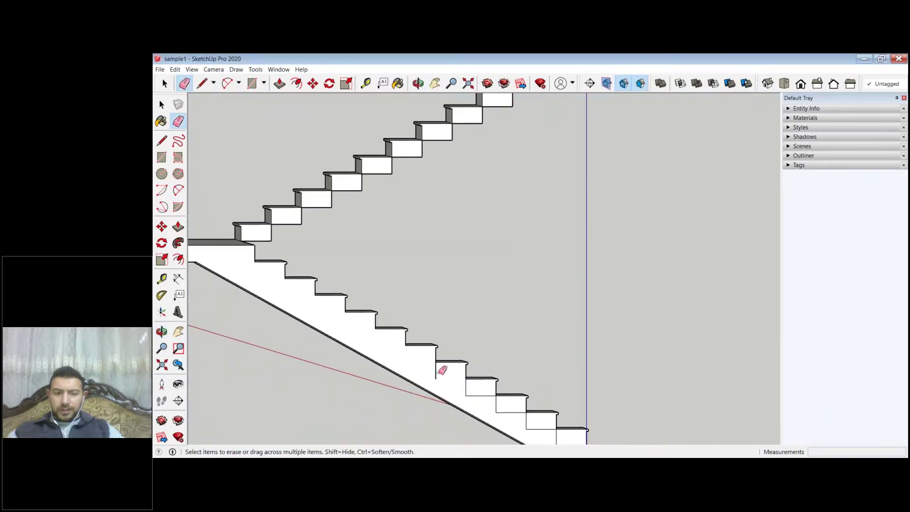
{"action": "mouse_move", "coordinate": [439, 374]}
{"action": "left_mouse_down"}
{"action": "mouse_move", "coordinate": [509, 408]}
{"action": "mouse_move", "coordinate": [498, 404]}
{"action": "left_mouse_up"}
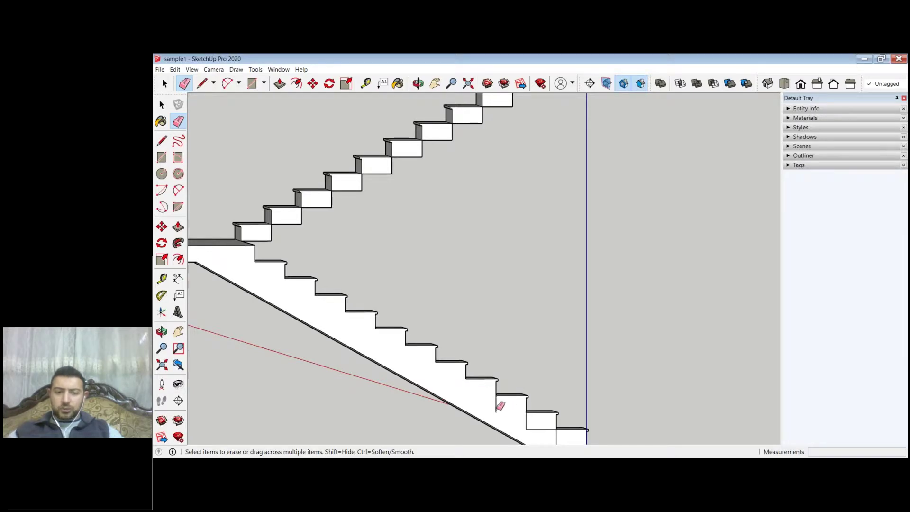
{"action": "left_click_drag", "start_coordinate": [539, 429], "coordinate": [525, 424]}
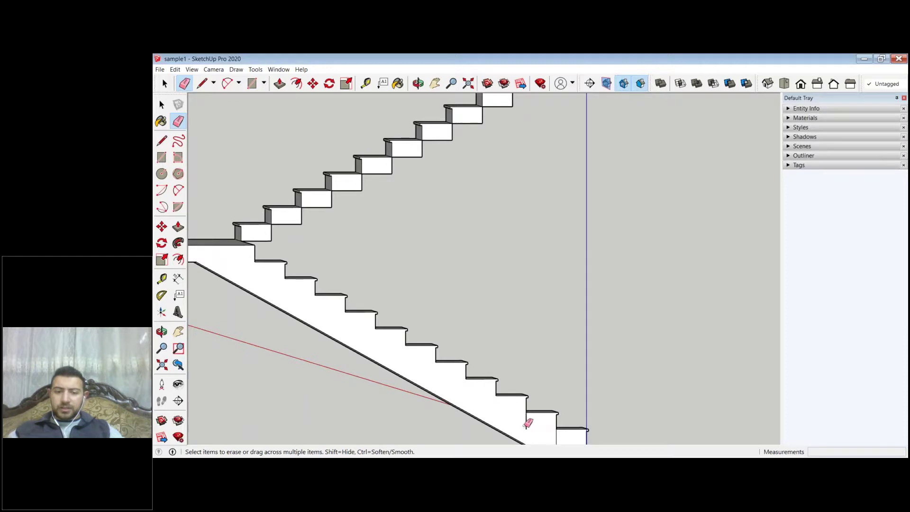
{"action": "left_click", "coordinate": [528, 425]}
{"action": "left_click", "coordinate": [557, 437]}
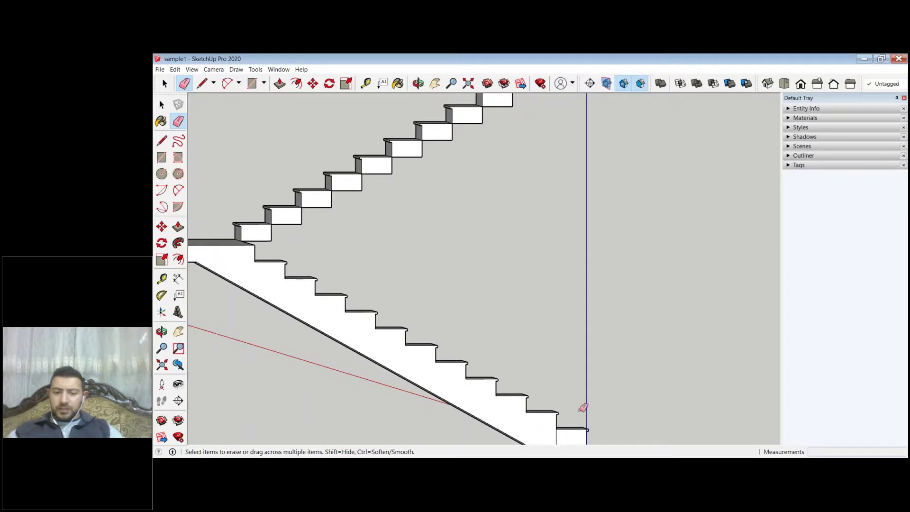
{"action": "mouse_move", "coordinate": [588, 366]}
{"action": "middle_mouse_down"}
{"action": "mouse_move", "coordinate": [505, 405]}
{"action": "mouse_move", "coordinate": [483, 349]}
{"action": "mouse_move", "coordinate": [514, 376]}
{"action": "mouse_move", "coordinate": [471, 295]}
{"action": "mouse_move", "coordinate": [315, 315]}
{"action": "middle_mouse_up"}
Step: Draw a 1 m vertical line on the blue axis at the bottom tread edge
{"action": "left_click", "coordinate": [162, 140]}
{"action": "scroll", "coordinate": [449, 421], "scroll_direction": "up", "scroll_amount": 5}
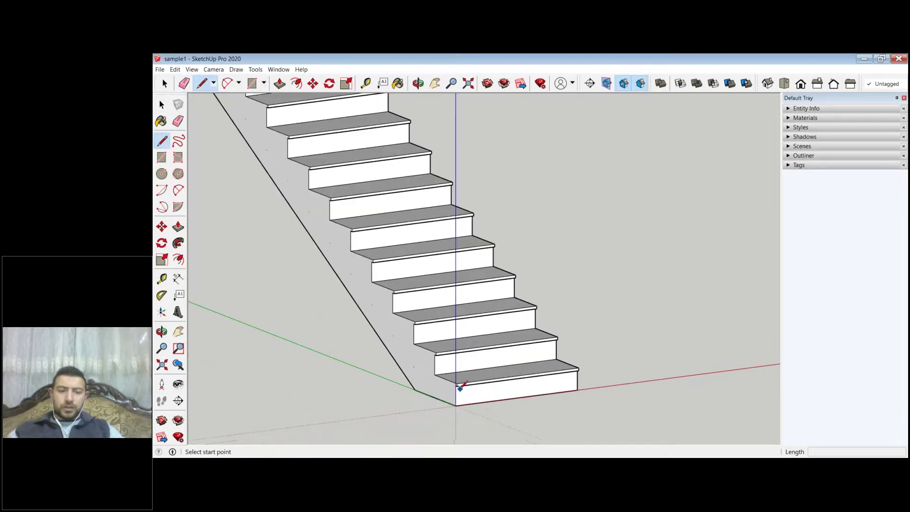
{"action": "scroll", "coordinate": [459, 372], "scroll_direction": "up", "scroll_amount": 3}
{"action": "middle_click_drag", "start_coordinate": [459, 373], "coordinate": [571, 384]}
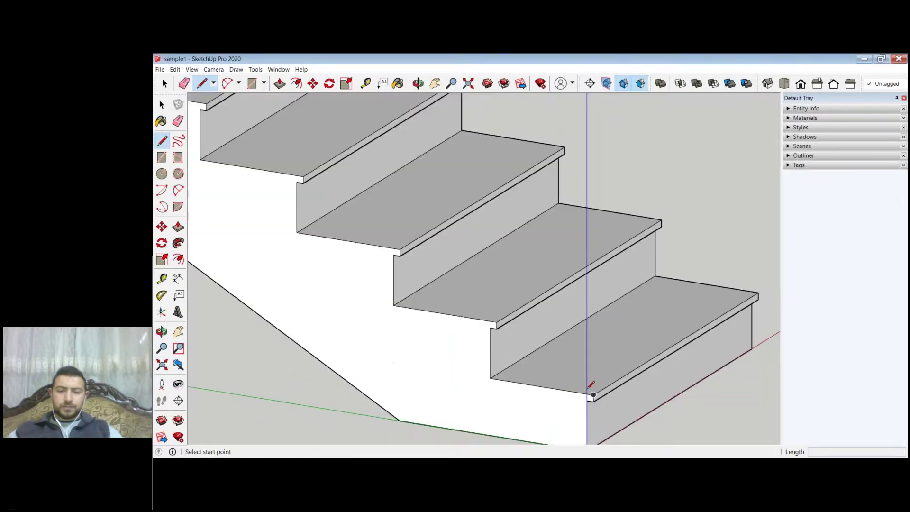
{"action": "left_click", "coordinate": [542, 385]}
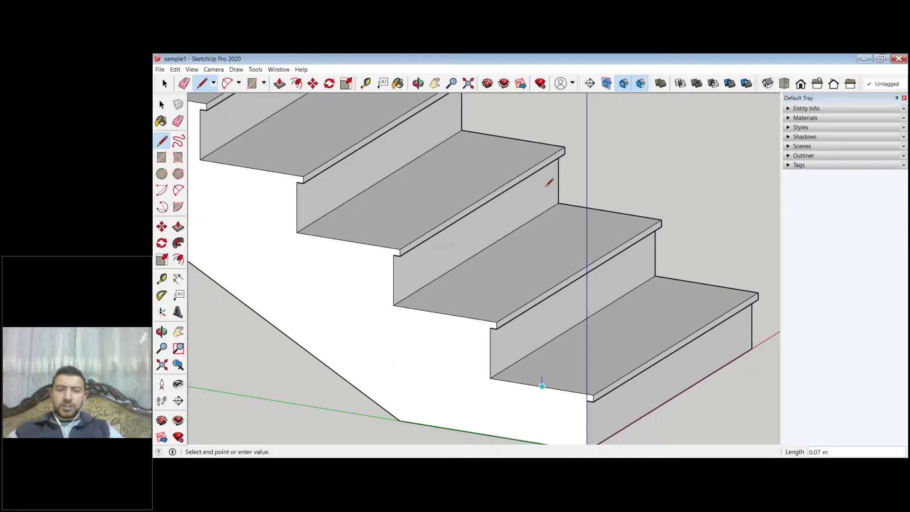
{"action": "type", "text": "1"}
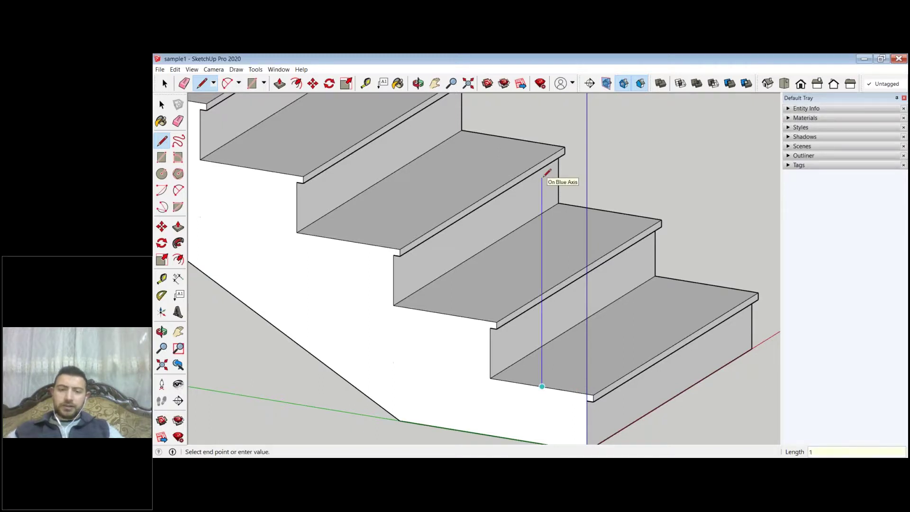
{"action": "key", "text": "Return"}
{"action": "scroll", "coordinate": [612, 342], "scroll_direction": "down", "scroll_amount": 2}
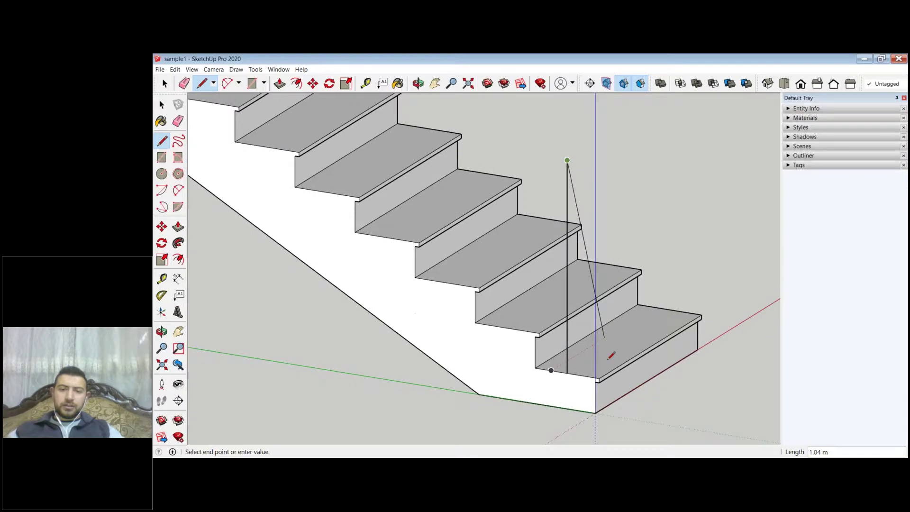
{"action": "scroll", "coordinate": [609, 358], "scroll_direction": "down", "scroll_amount": 3}
{"action": "key", "text": "Escape"}
Step: Raise a vertical edge from the top step corner and join the two tops diagonally
{"action": "scroll", "coordinate": [330, 158], "scroll_direction": "up", "scroll_amount": 2}
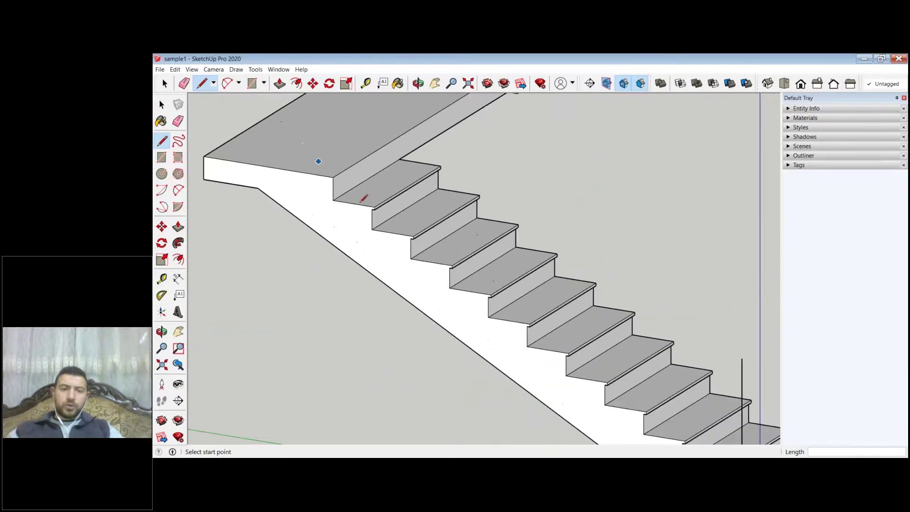
{"action": "left_click", "coordinate": [360, 186]}
{"action": "key", "text": "Escape"}
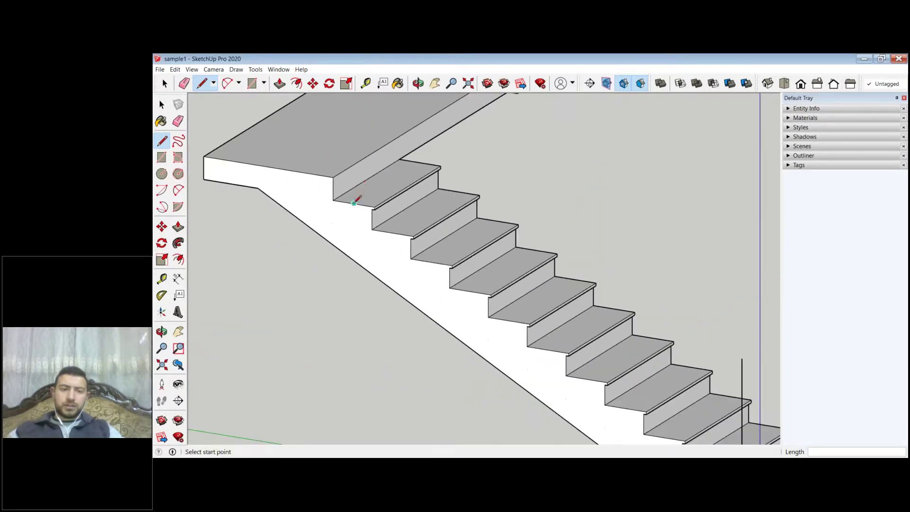
{"action": "left_click", "coordinate": [354, 203]}
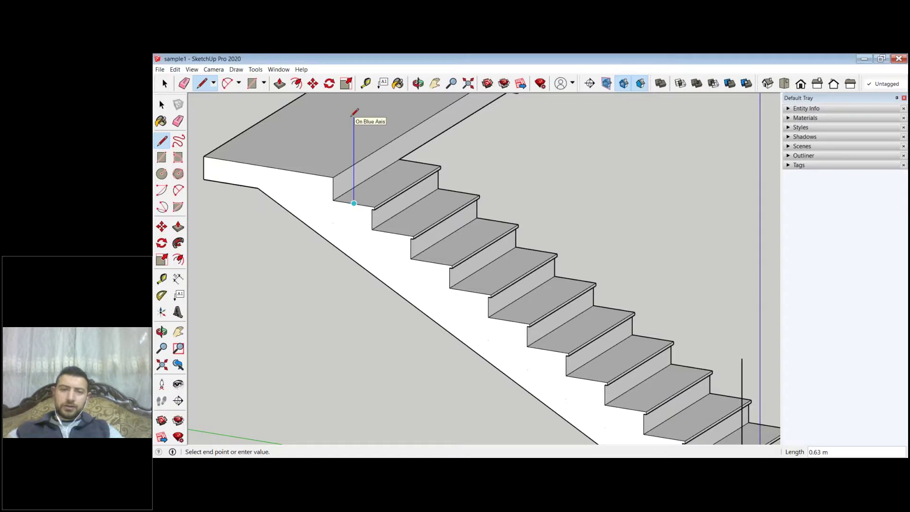
{"action": "left_click", "coordinate": [353, 97]}
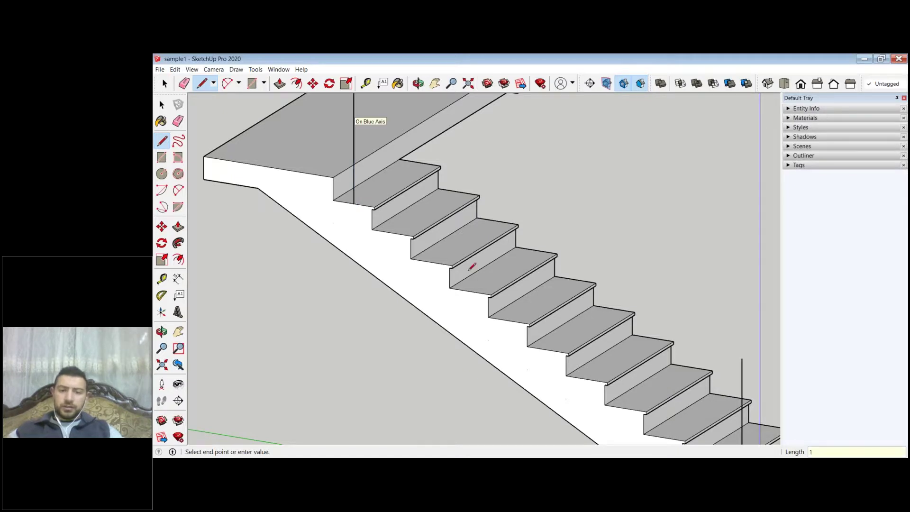
{"action": "scroll", "coordinate": [470, 269], "scroll_direction": "down", "scroll_amount": 3}
{"action": "left_click", "coordinate": [653, 331]}
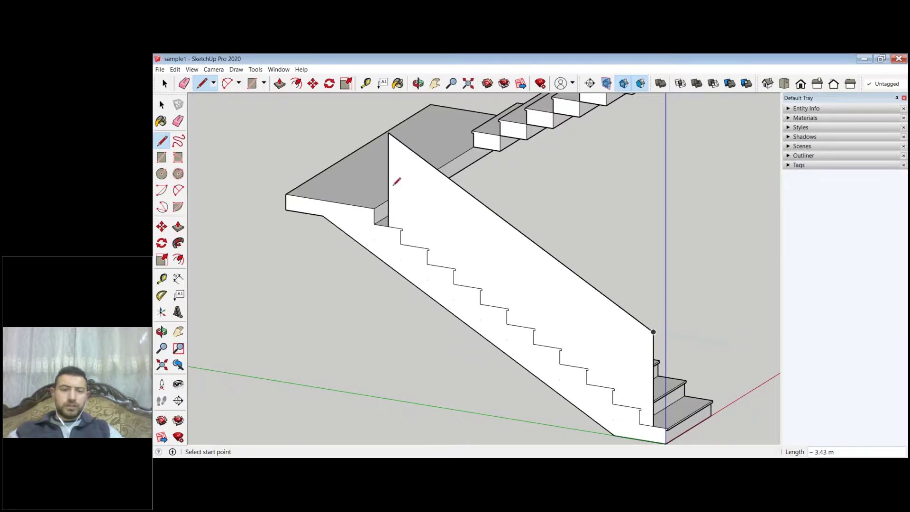
Step: Select the panel's diagonal top edge and try a push/pull on the side panel, then cancel
{"action": "left_click", "coordinate": [161, 105]}
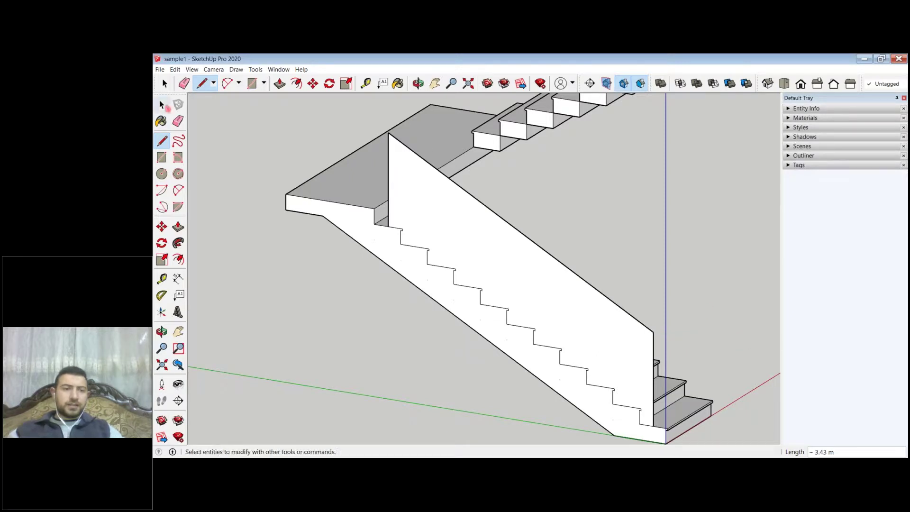
{"action": "left_click", "coordinate": [508, 222]}
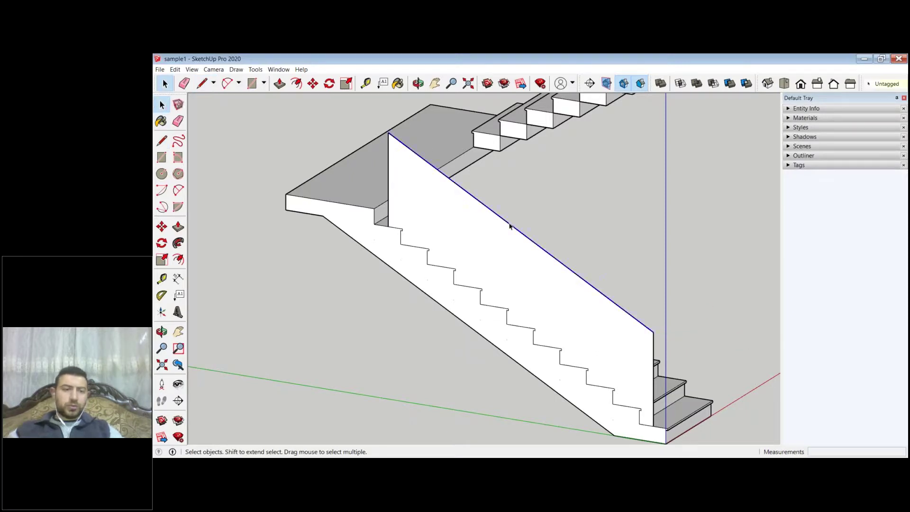
{"action": "left_click", "coordinate": [161, 227]}
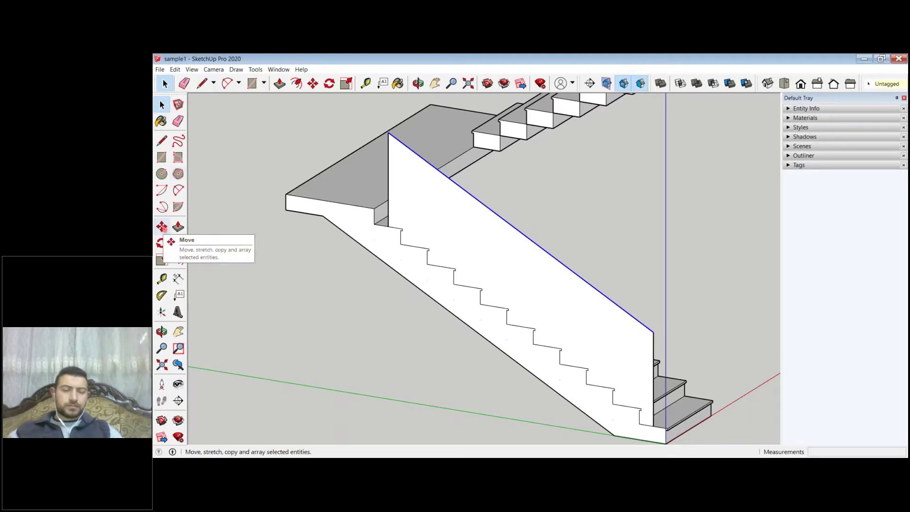
{"action": "scroll", "coordinate": [609, 257], "scroll_direction": "down", "scroll_amount": 1}
{"action": "middle_click_drag", "start_coordinate": [306, 268], "coordinate": [389, 265]}
{"action": "key", "text": "p"}
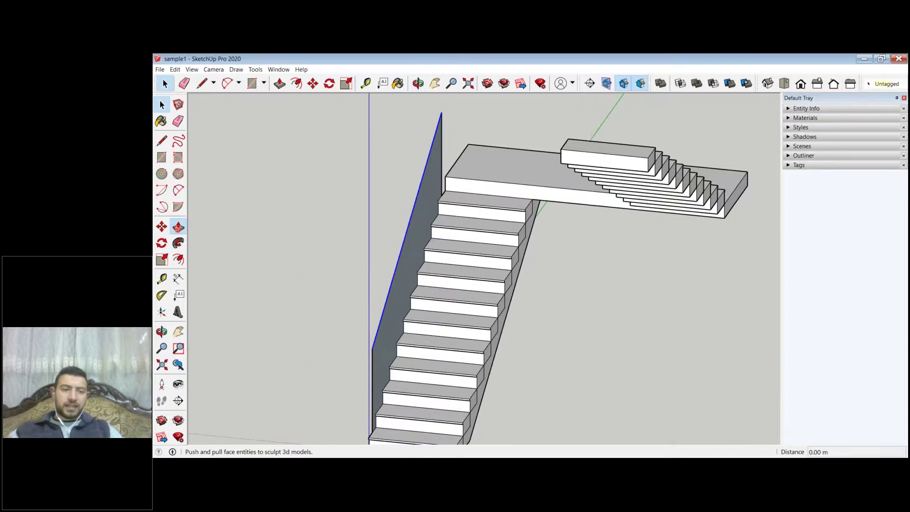
{"action": "left_click_drag", "start_coordinate": [407, 265], "coordinate": [407, 266]}
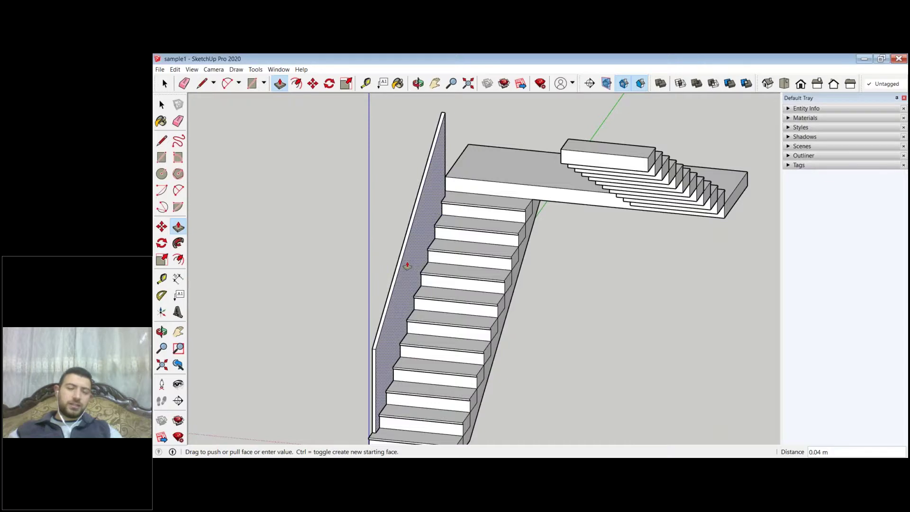
{"action": "key", "text": "Escape"}
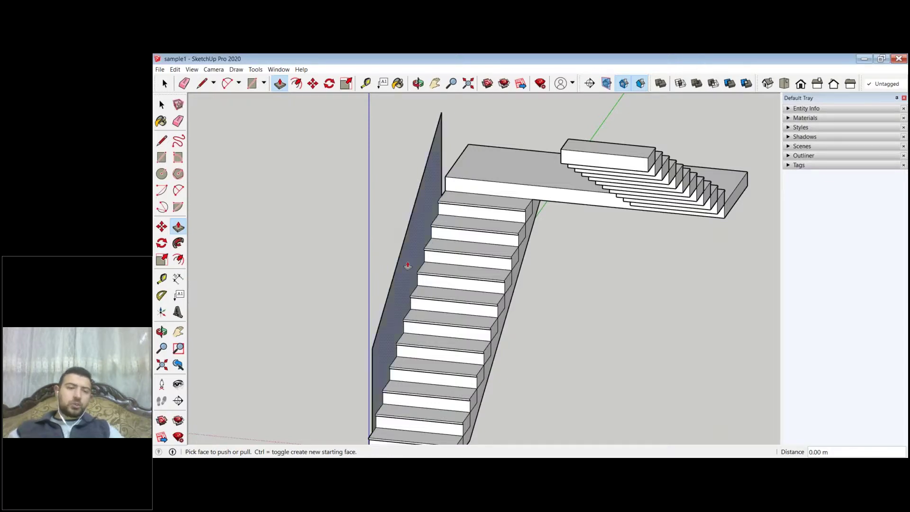
Step: Select the white side panel face and delete it
{"action": "middle_click_drag", "start_coordinate": [380, 189], "coordinate": [461, 316]}
{"action": "scroll", "coordinate": [461, 316], "scroll_direction": "up", "scroll_amount": 3}
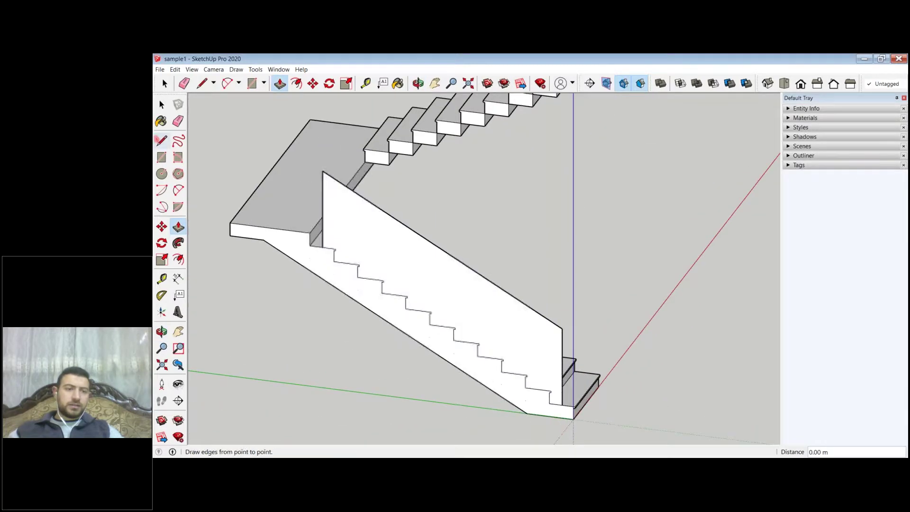
{"action": "key", "text": "space"}
{"action": "left_click", "coordinate": [492, 313]}
Step: Delete the selected geometry and zoom in on the bottom corner of the stairs
{"action": "key", "text": "Delete"}
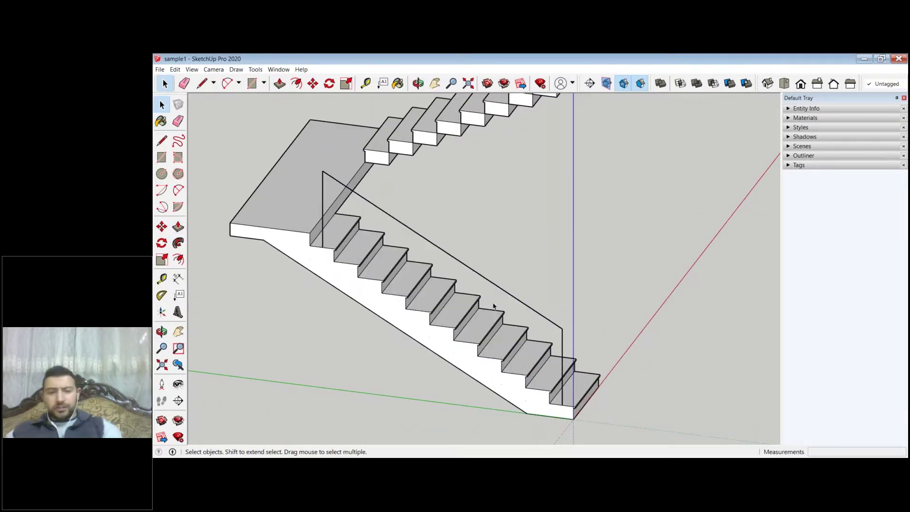
{"action": "scroll", "coordinate": [577, 421], "scroll_direction": "up", "scroll_amount": 5}
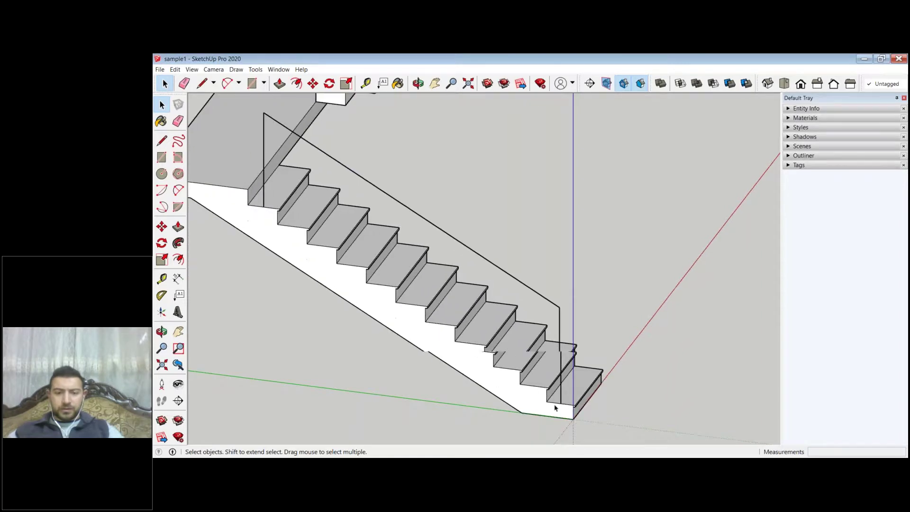
{"action": "scroll", "coordinate": [574, 386], "scroll_direction": "up", "scroll_amount": 2}
{"action": "scroll", "coordinate": [572, 383], "scroll_direction": "down", "scroll_amount": 4}
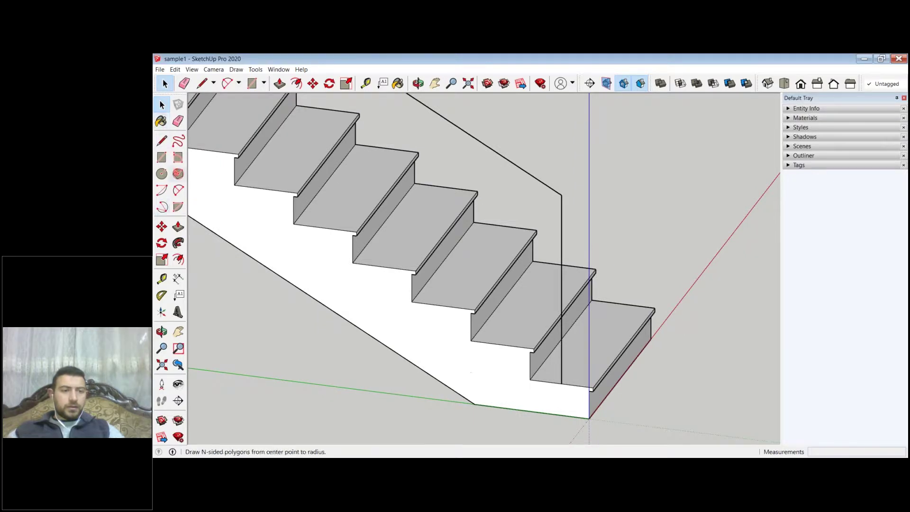
Step: Draw a small circle centred on the foot of the vertical line above the bottom step
{"action": "left_click", "coordinate": [177, 173]}
{"action": "scroll", "coordinate": [549, 386], "scroll_direction": "up", "scroll_amount": 1}
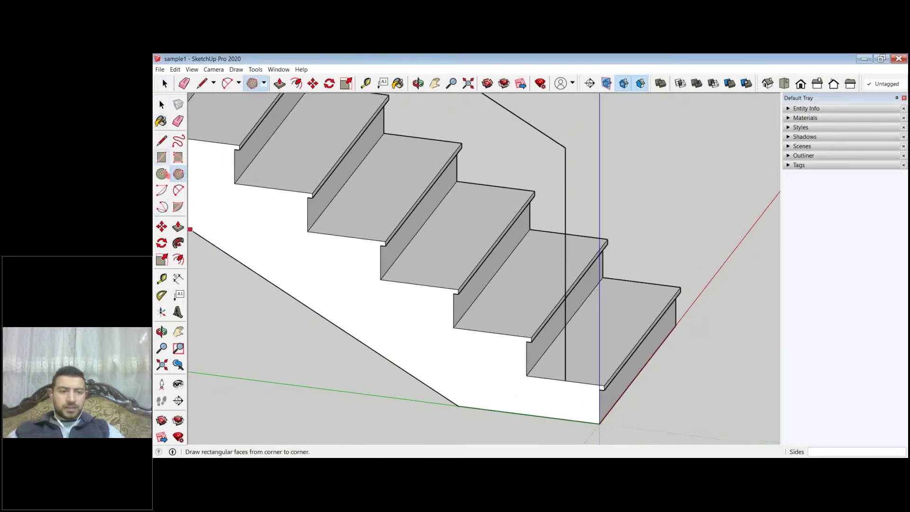
{"action": "left_click", "coordinate": [162, 173]}
{"action": "scroll", "coordinate": [611, 360], "scroll_direction": "up", "scroll_amount": 2}
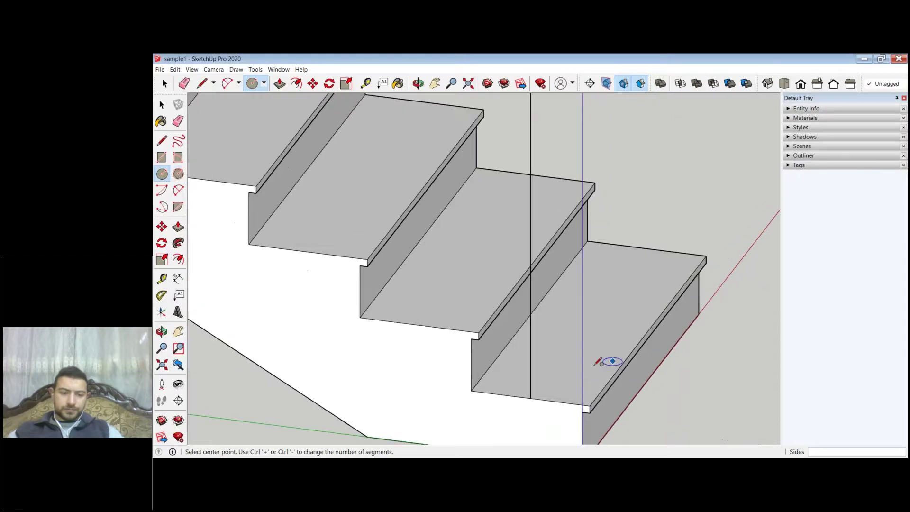
{"action": "scroll", "coordinate": [375, 423], "scroll_direction": "up", "scroll_amount": 3}
{"action": "left_click", "coordinate": [377, 431]}
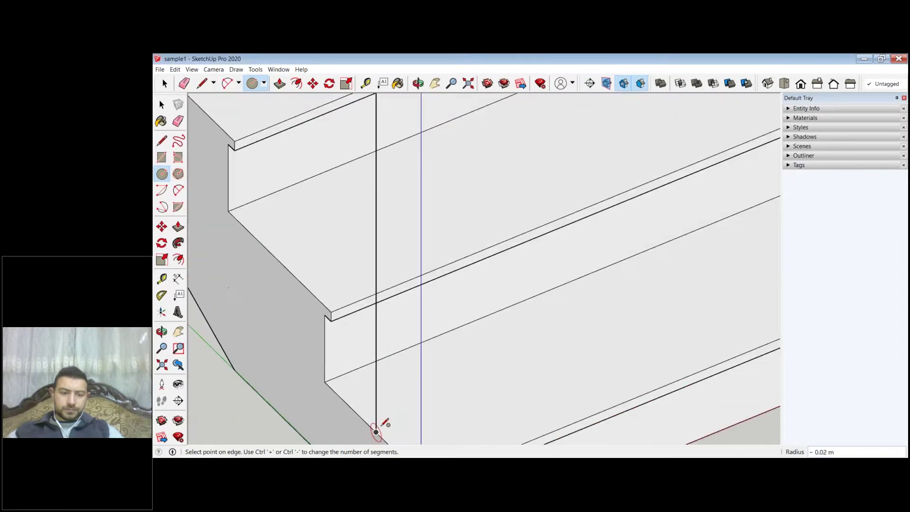
{"action": "key", "text": "Escape"}
{"action": "left_click", "coordinate": [378, 431]}
{"action": "scroll", "coordinate": [386, 429], "scroll_direction": "up", "scroll_amount": 5}
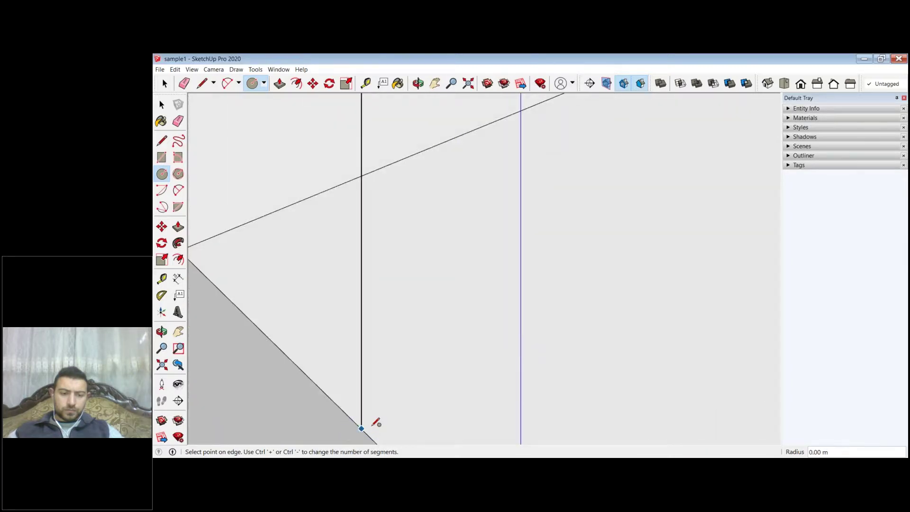
{"action": "scroll", "coordinate": [378, 421], "scroll_direction": "up", "scroll_amount": 1}
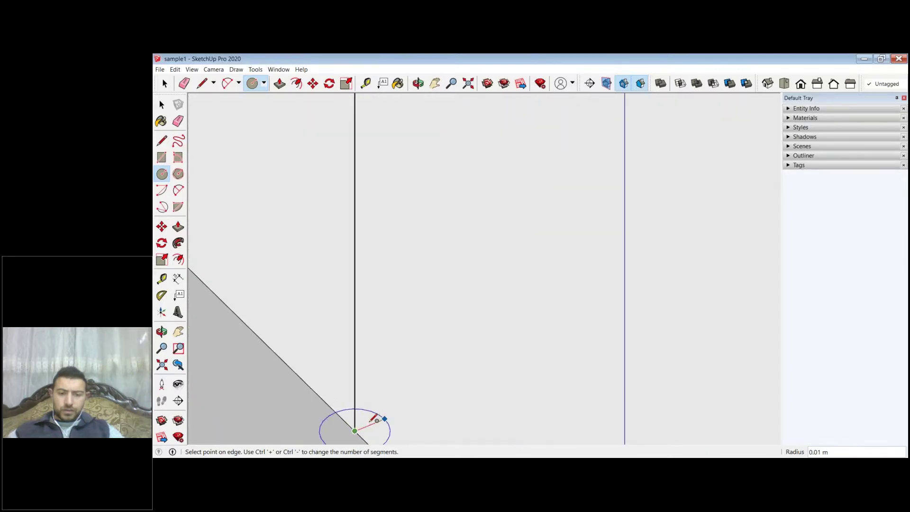
{"action": "left_click", "coordinate": [375, 420]}
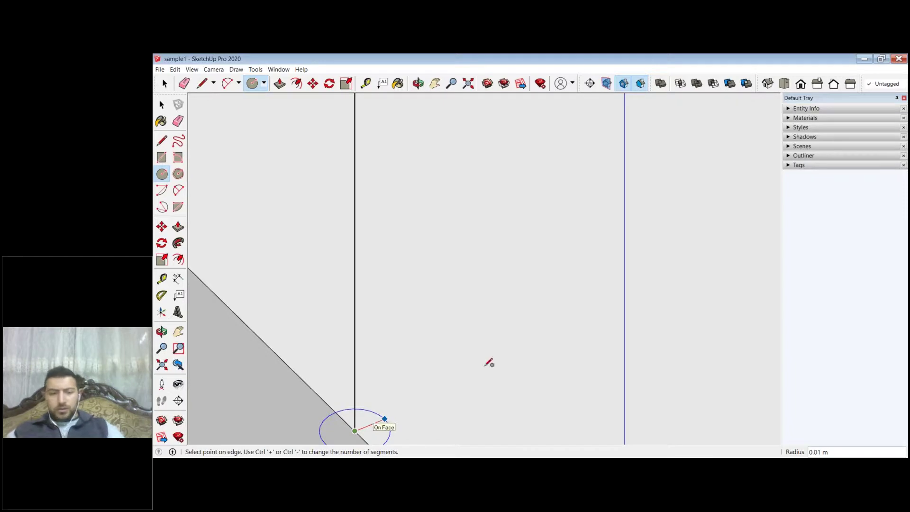
{"action": "scroll", "coordinate": [502, 363], "scroll_direction": "down", "scroll_amount": 1}
{"action": "scroll", "coordinate": [503, 364], "scroll_direction": "down", "scroll_amount": 1}
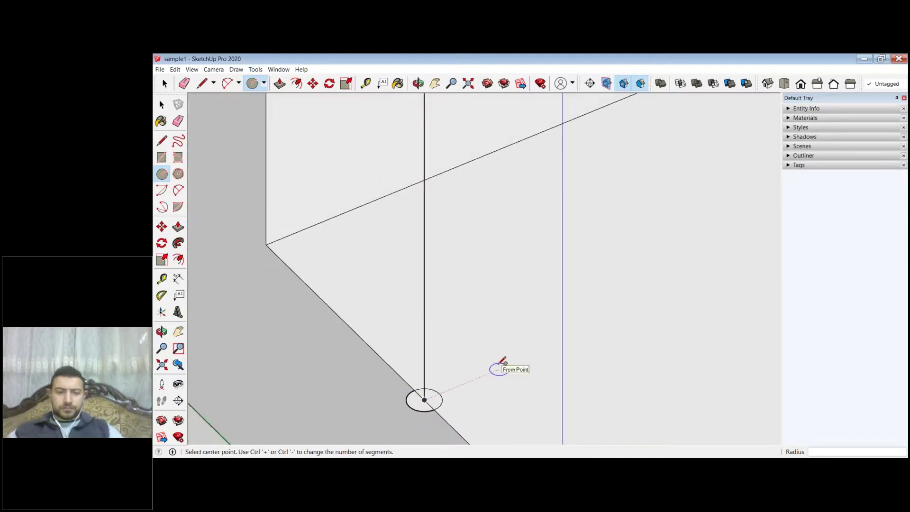
{"action": "scroll", "coordinate": [309, 244], "scroll_direction": "down", "scroll_amount": 1}
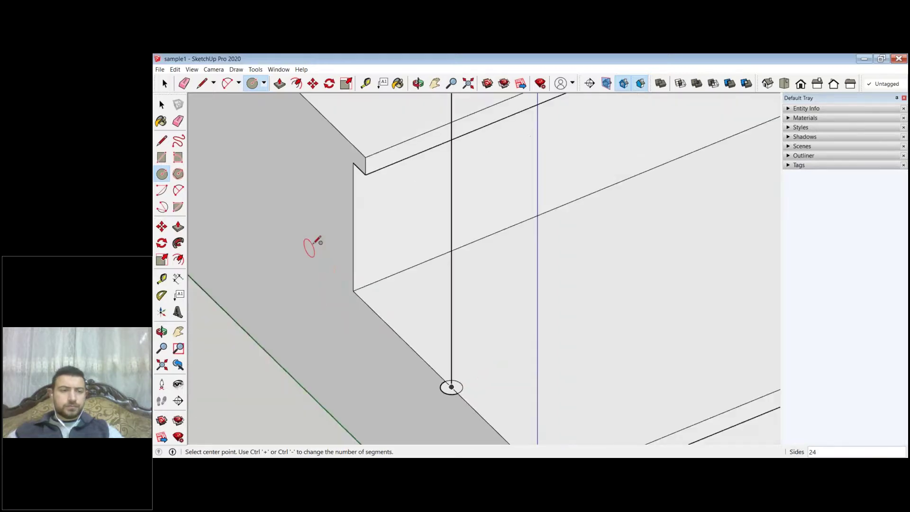
{"action": "key", "text": "space"}
{"action": "left_click", "coordinate": [160, 104]}
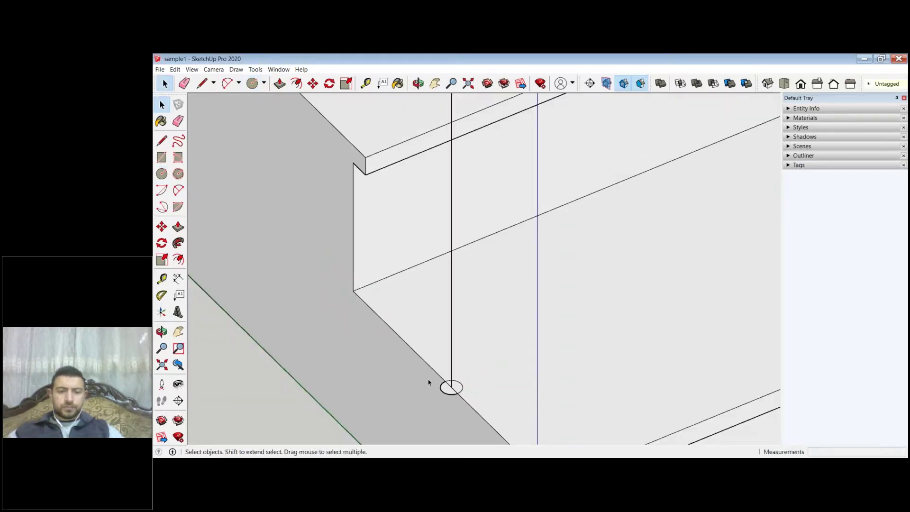
Step: Try selecting the post line, then the edge and face inside the circle, and clear the selection
{"action": "scroll", "coordinate": [429, 381], "scroll_direction": "down", "scroll_amount": 2}
{"action": "left_click", "coordinate": [444, 386]}
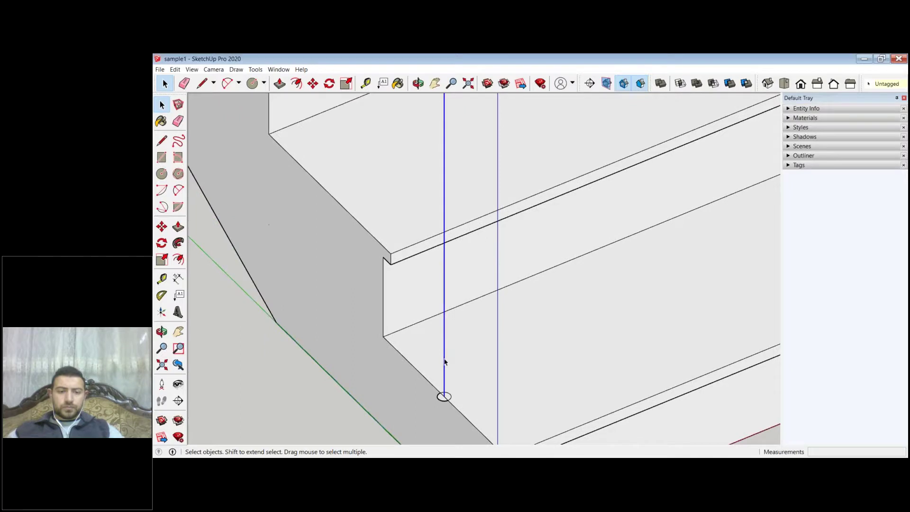
{"action": "scroll", "coordinate": [446, 387], "scroll_direction": "up", "scroll_amount": 4}
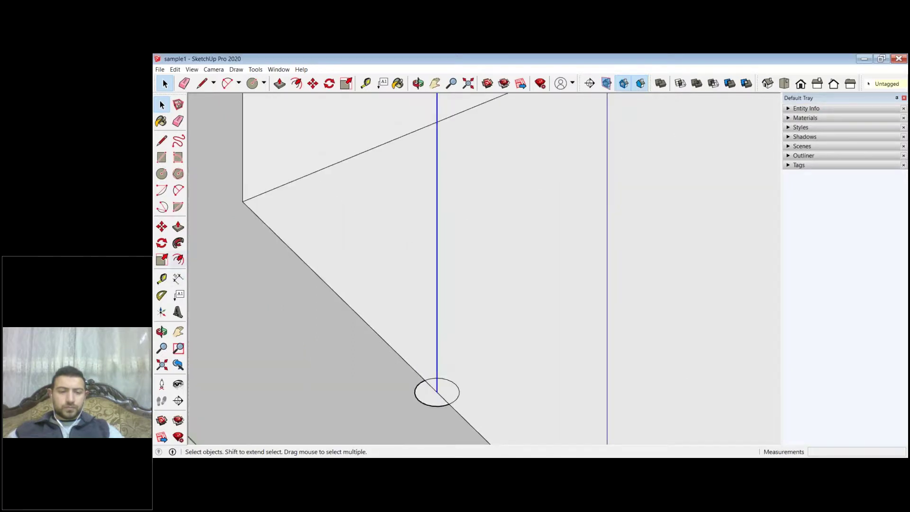
{"action": "scroll", "coordinate": [357, 364], "scroll_direction": "down", "scroll_amount": 1}
{"action": "scroll", "coordinate": [356, 364], "scroll_direction": "down", "scroll_amount": 1}
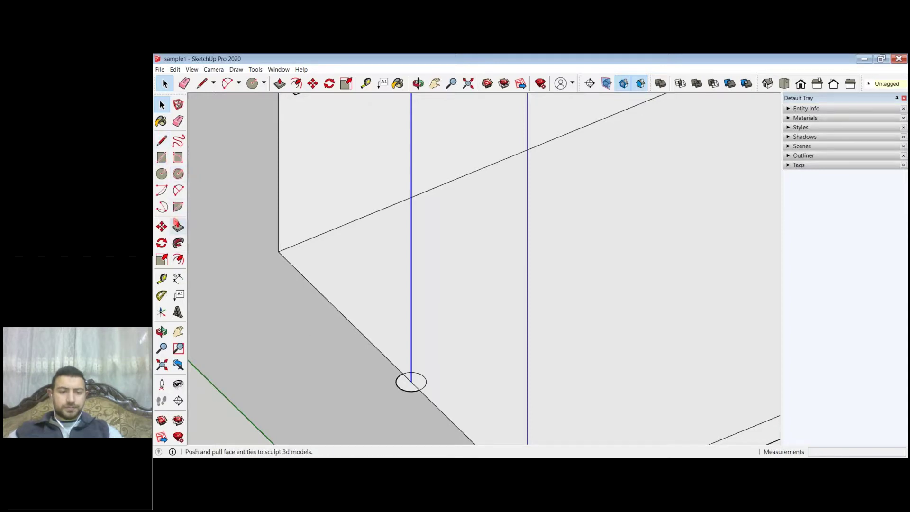
{"action": "left_click", "coordinate": [416, 389]}
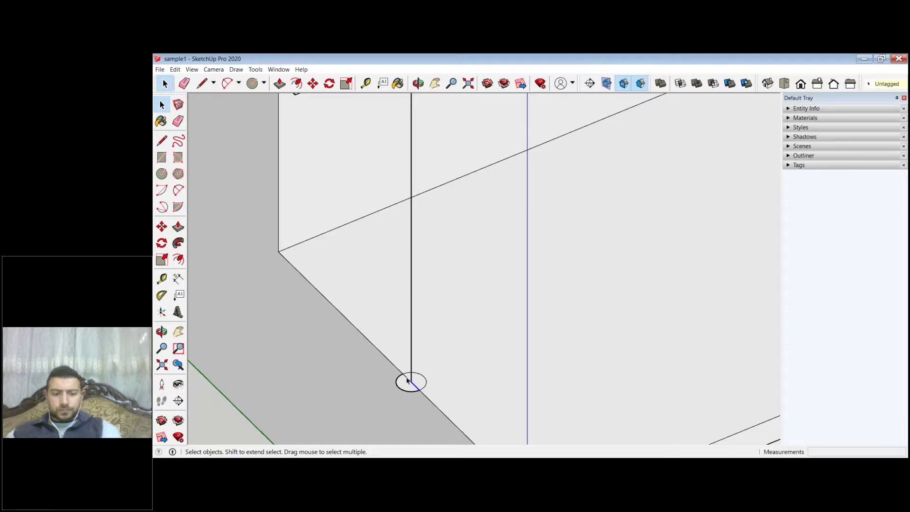
{"action": "left_click", "coordinate": [407, 381]}
{"action": "left_click", "coordinate": [450, 399]}
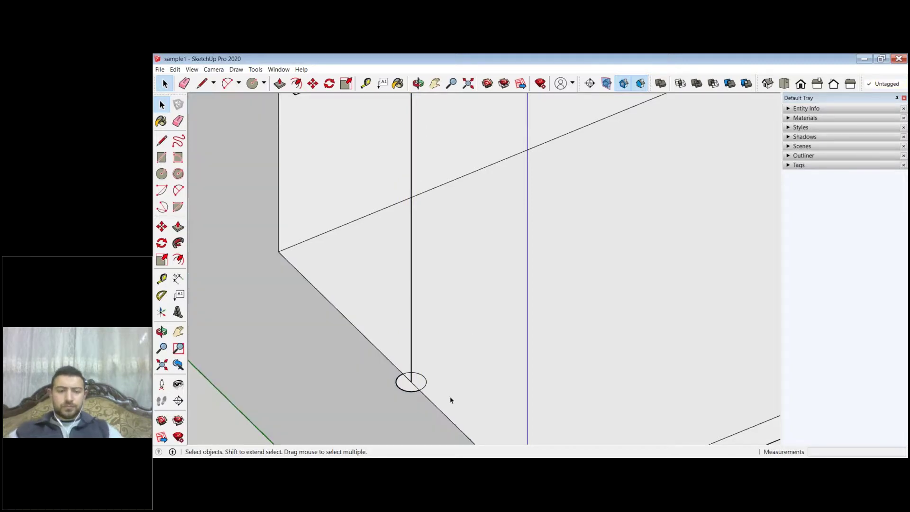
Step: Select the vertical post line above the bottom step and zoom out to the whole flight
{"action": "scroll", "coordinate": [450, 399], "scroll_direction": "down", "scroll_amount": 4}
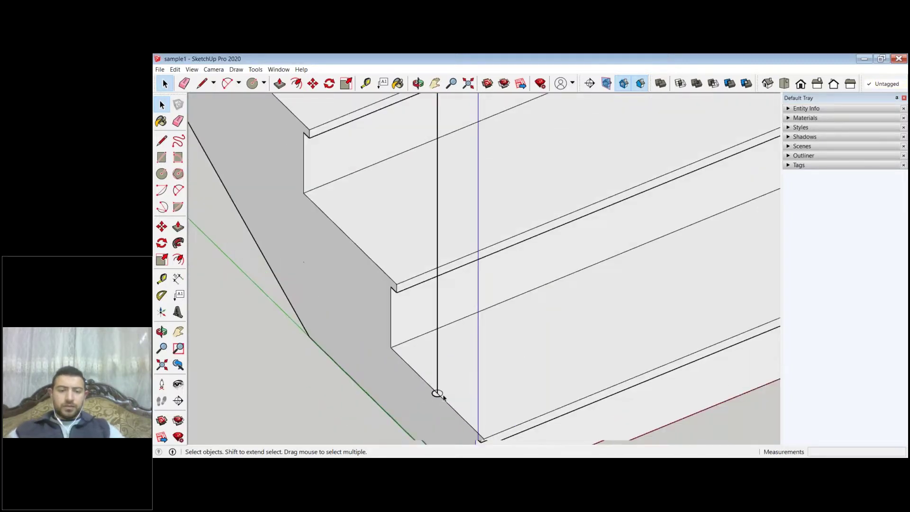
{"action": "scroll", "coordinate": [443, 397], "scroll_direction": "down", "scroll_amount": 2}
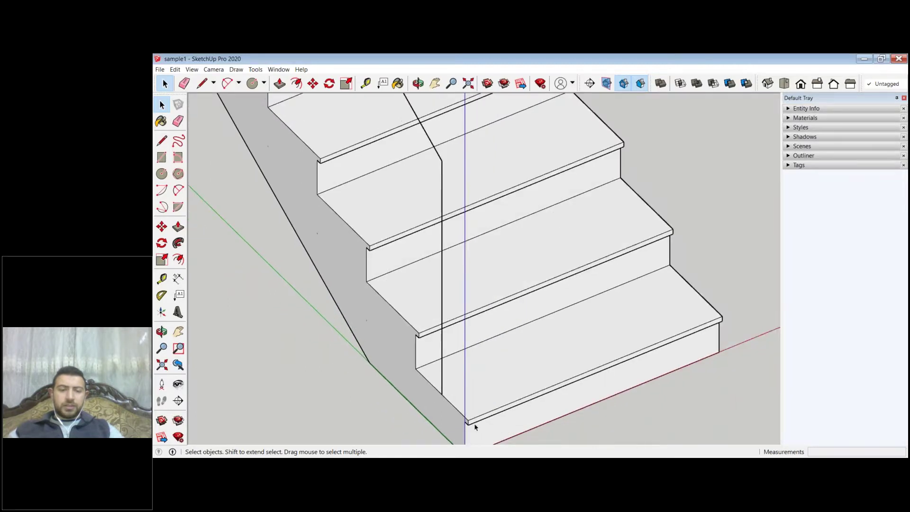
{"action": "left_click", "coordinate": [441, 392]}
{"action": "scroll", "coordinate": [488, 433], "scroll_direction": "down", "scroll_amount": 2}
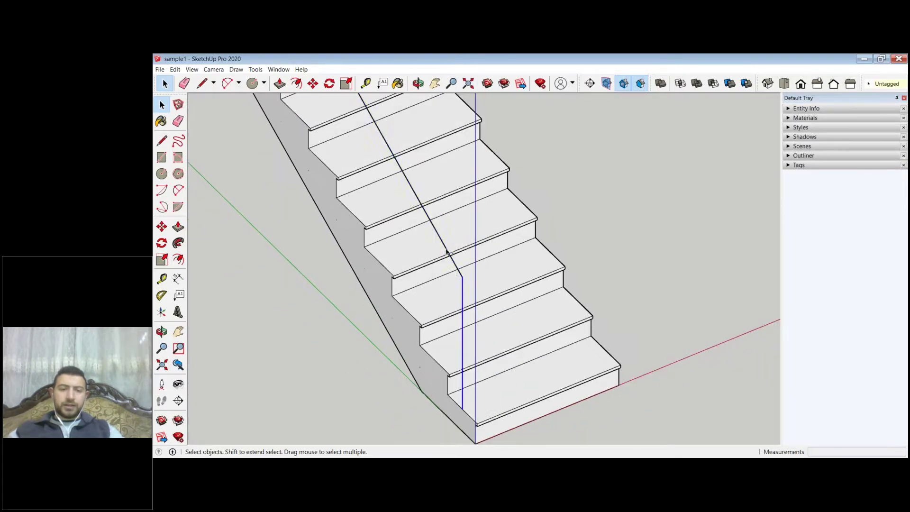
{"action": "scroll", "coordinate": [449, 274], "scroll_direction": "down", "scroll_amount": 2}
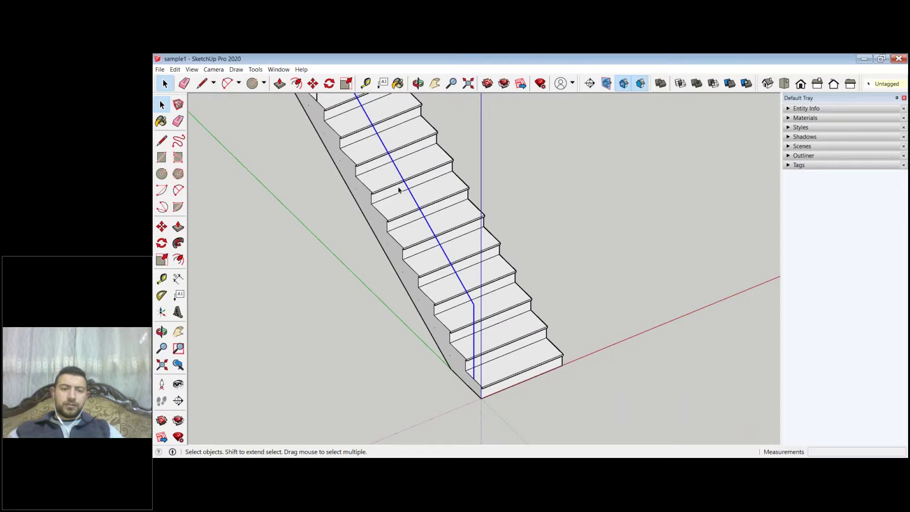
{"action": "scroll", "coordinate": [399, 190], "scroll_direction": "down", "scroll_amount": 3}
Step: Make the selected rail lines into a group and clear the selection
{"action": "scroll", "coordinate": [385, 184], "scroll_direction": "up", "scroll_amount": 3}
{"action": "right_click", "coordinate": [388, 182]}
{"action": "left_click", "coordinate": [417, 256]}
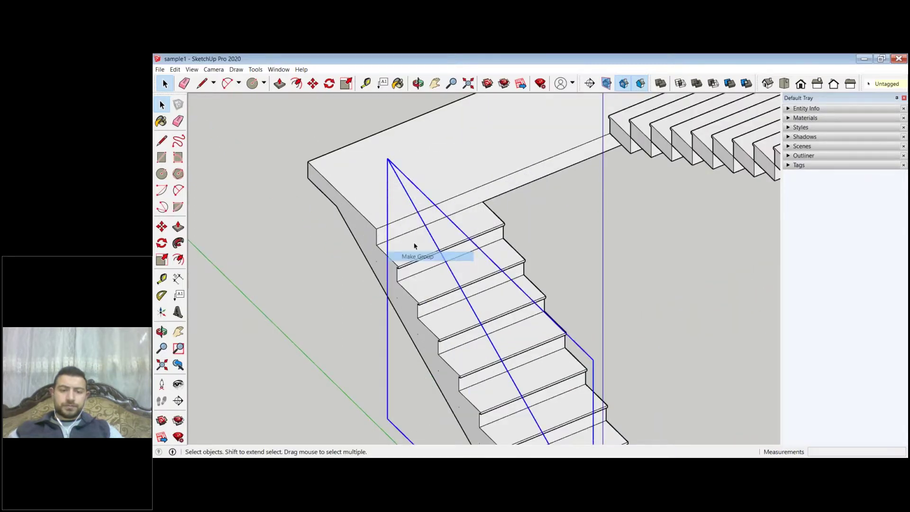
{"action": "scroll", "coordinate": [416, 244], "scroll_direction": "down", "scroll_amount": 3}
{"action": "scroll", "coordinate": [408, 249], "scroll_direction": "up", "scroll_amount": 5}
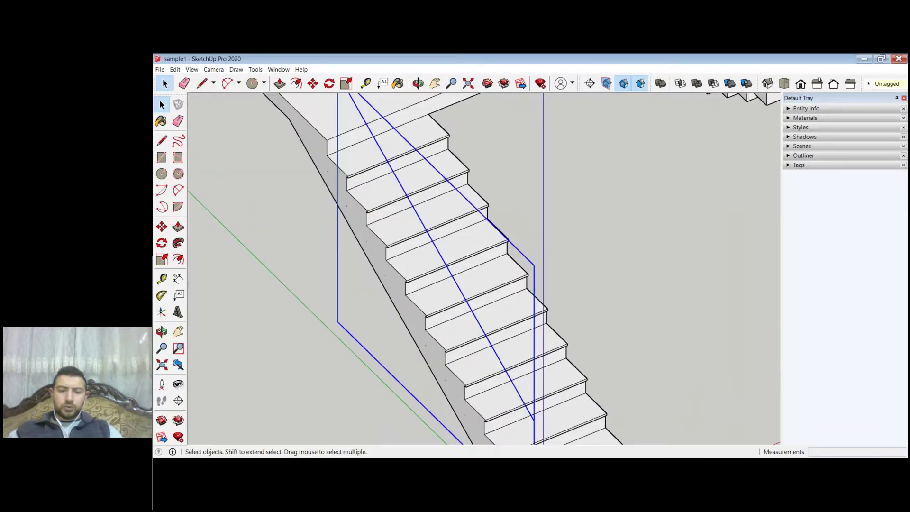
{"action": "scroll", "coordinate": [402, 251], "scroll_direction": "down", "scroll_amount": 3}
{"action": "left_click", "coordinate": [308, 248]}
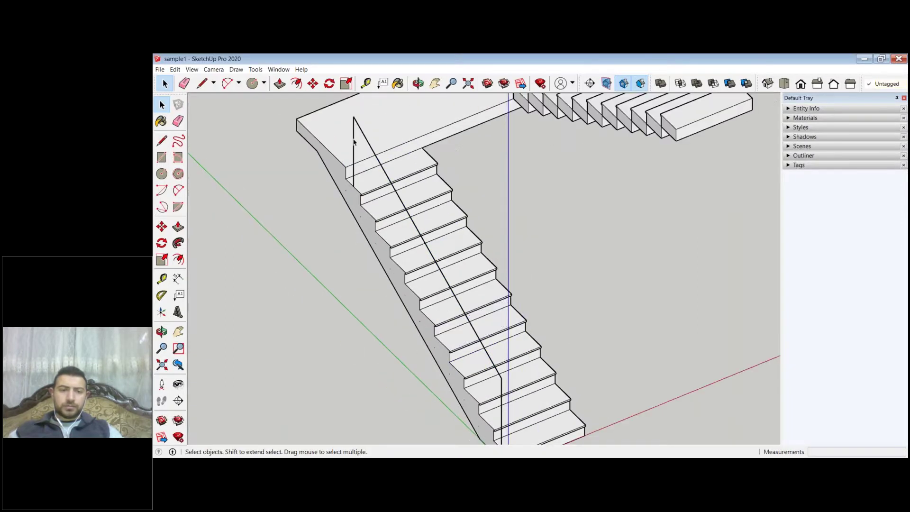
Step: Inside the railing group, draw a 0.02 m circle at the rail path's base
{"action": "double_click", "coordinate": [451, 367]}
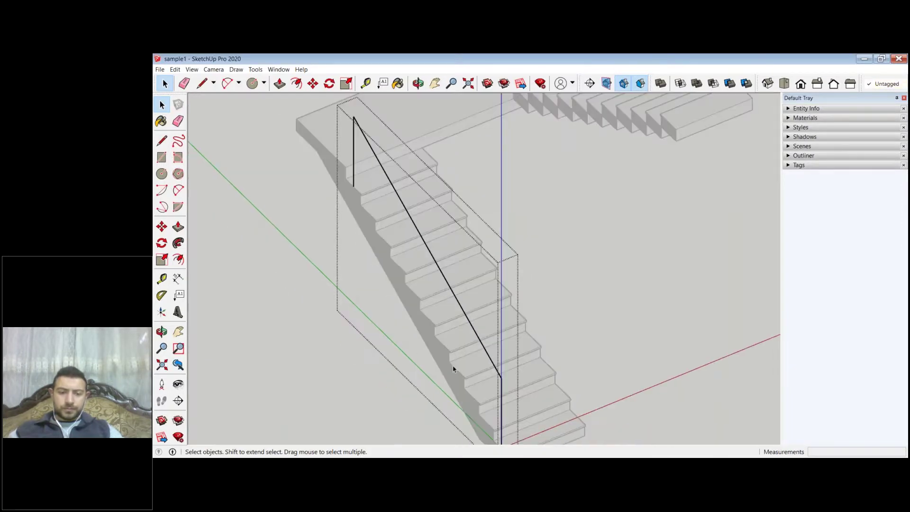
{"action": "scroll", "coordinate": [466, 412], "scroll_direction": "up", "scroll_amount": 6}
{"action": "left_click", "coordinate": [161, 173]}
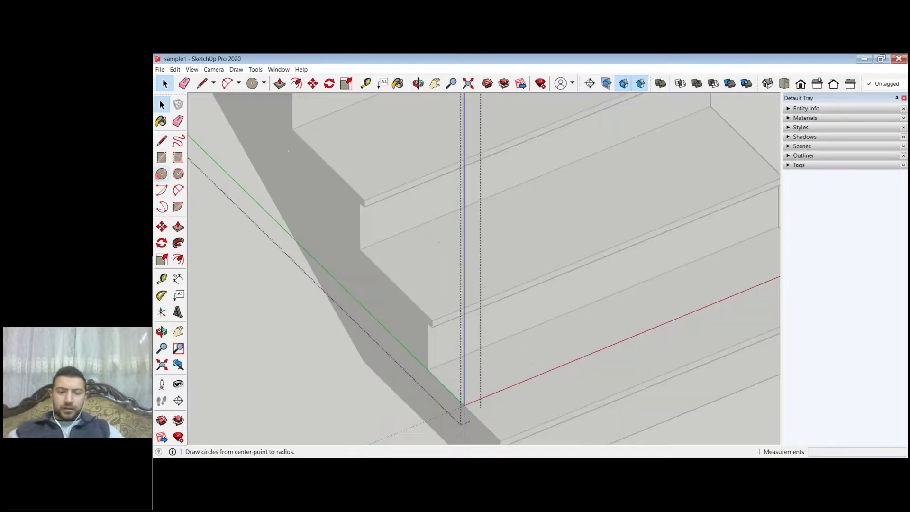
{"action": "scroll", "coordinate": [457, 404], "scroll_direction": "up", "scroll_amount": 2}
{"action": "left_click", "coordinate": [467, 402]}
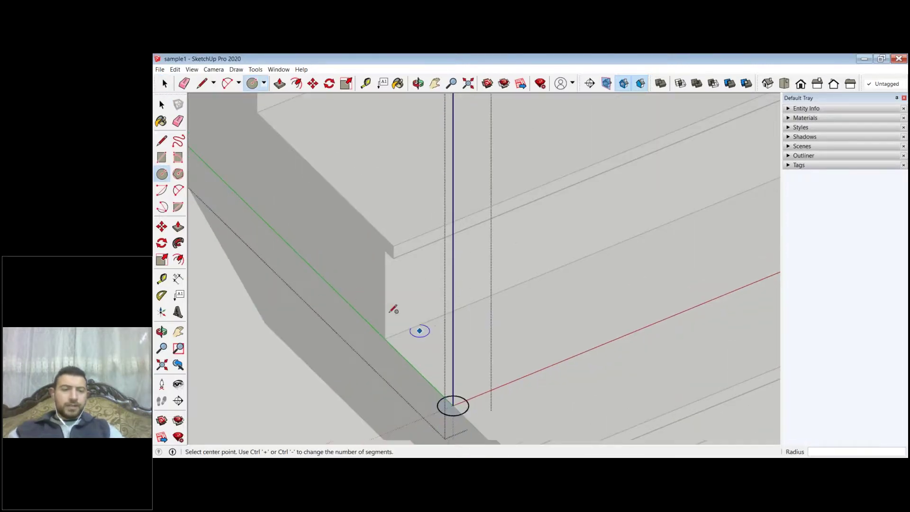
{"action": "scroll", "coordinate": [488, 360], "scroll_direction": "down", "scroll_amount": 4}
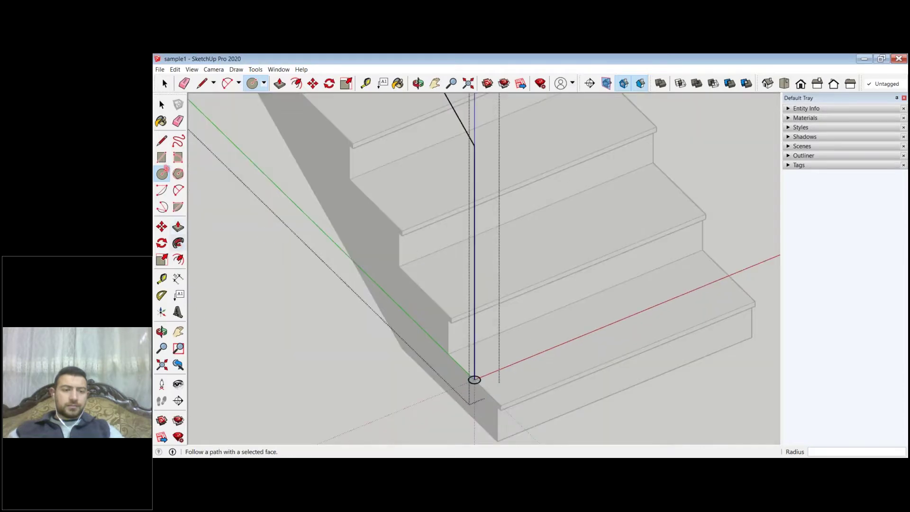
Step: Select the sloped railing path line as the sweep path
{"action": "left_click", "coordinate": [162, 105]}
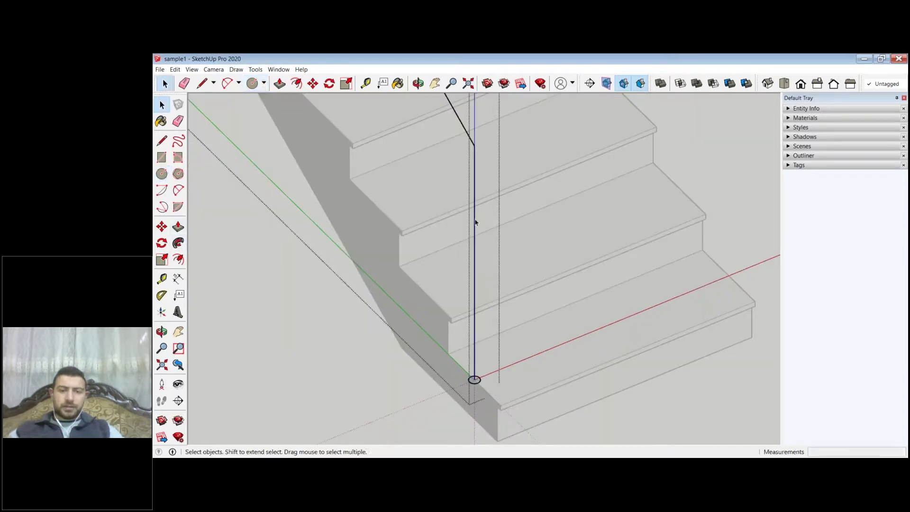
{"action": "scroll", "coordinate": [559, 359], "scroll_direction": "down", "scroll_amount": 2}
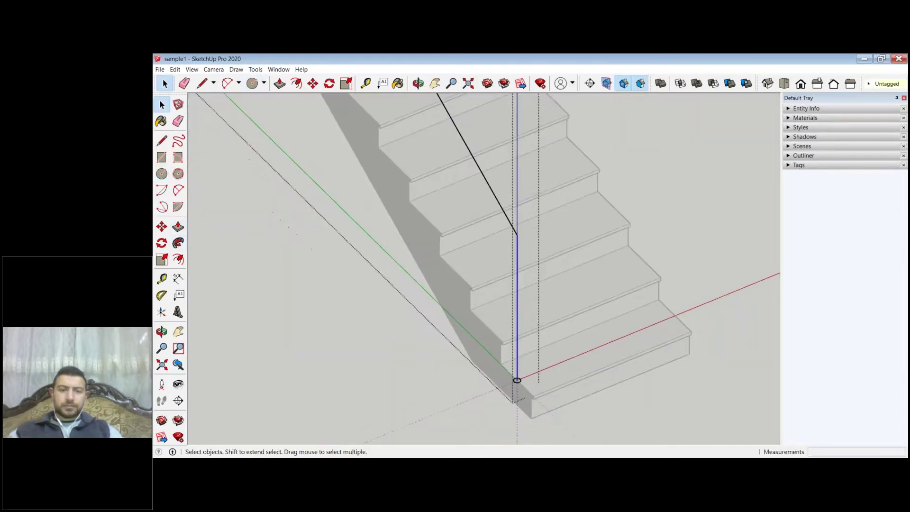
{"action": "left_click", "coordinate": [493, 193]}
{"action": "scroll", "coordinate": [587, 336], "scroll_direction": "down", "scroll_amount": 3}
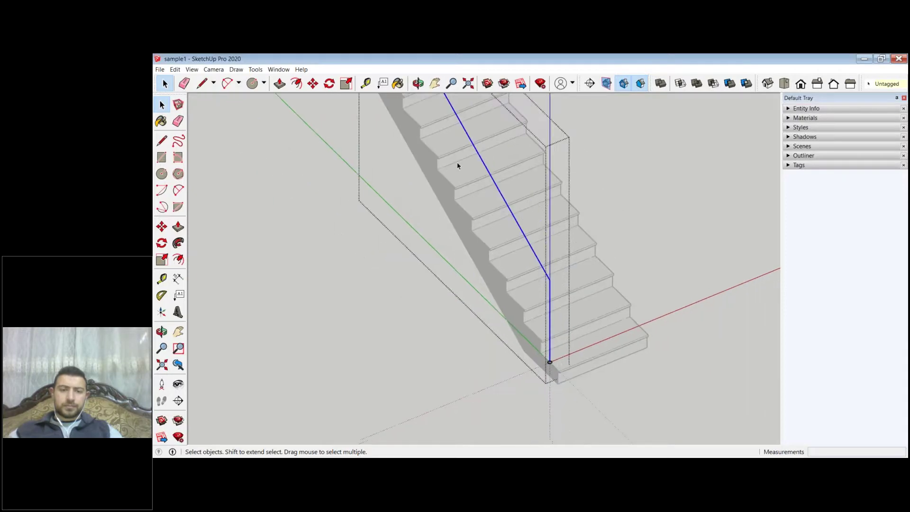
{"action": "scroll", "coordinate": [458, 165], "scroll_direction": "down", "scroll_amount": 2}
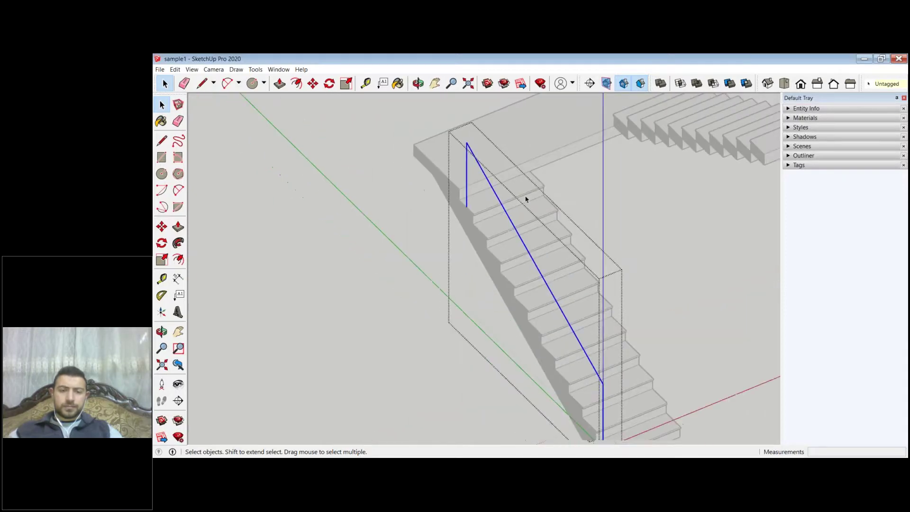
{"action": "scroll", "coordinate": [526, 197], "scroll_direction": "down", "scroll_amount": 2}
{"action": "scroll", "coordinate": [264, 246], "scroll_direction": "up", "scroll_amount": 2}
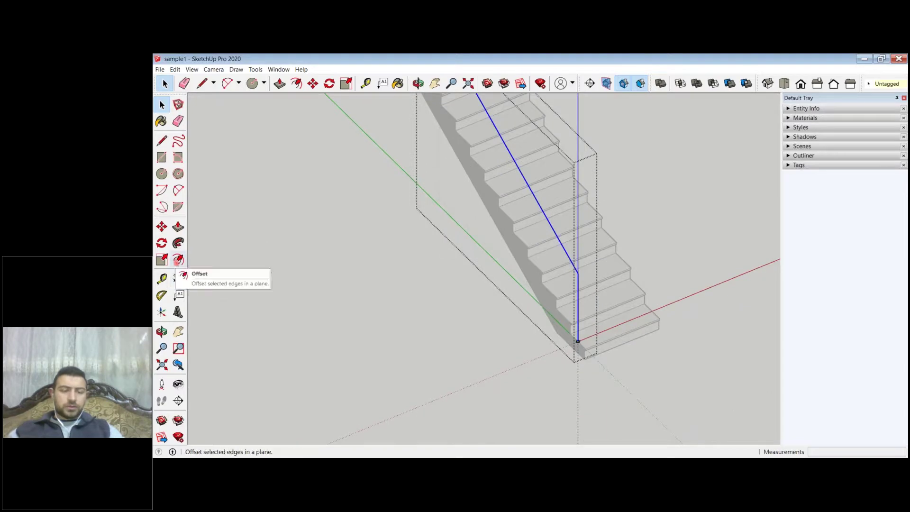
{"action": "left_click", "coordinate": [179, 243]}
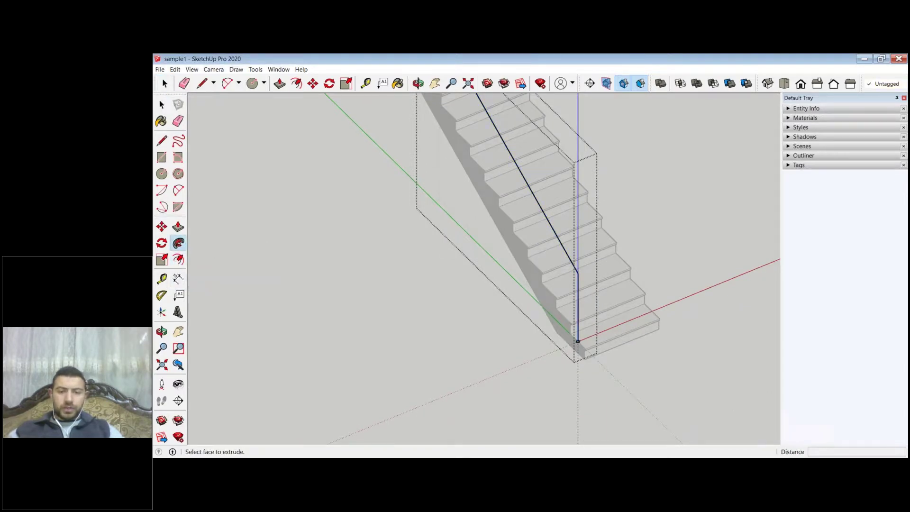
Step: Sweep the circle along the selected railing path with Follow Me into a round tube
{"action": "scroll", "coordinate": [587, 342], "scroll_direction": "up", "scroll_amount": 5}
{"action": "left_click", "coordinate": [578, 341]}
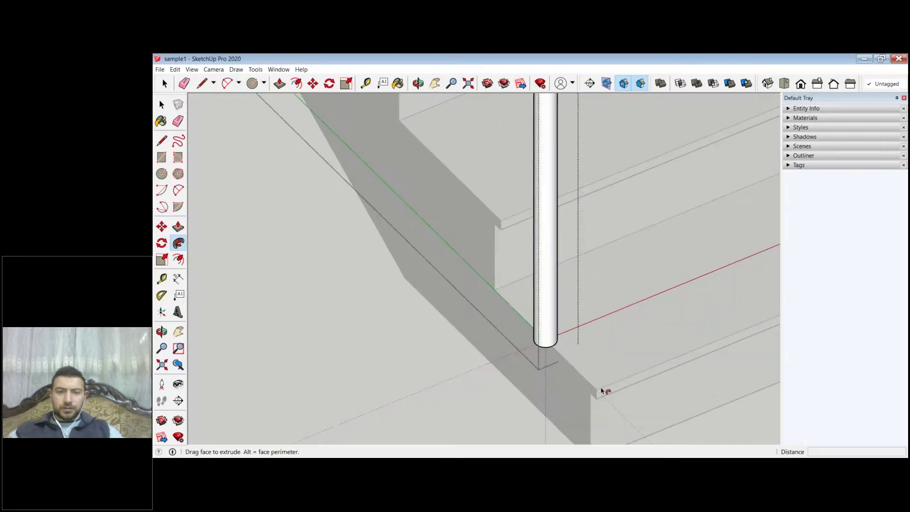
{"action": "scroll", "coordinate": [621, 400], "scroll_direction": "down", "scroll_amount": 6}
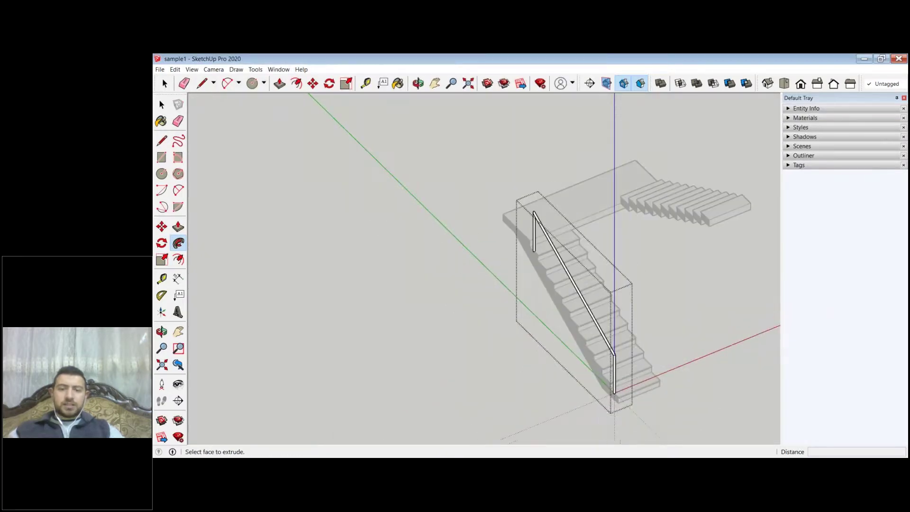
{"action": "scroll", "coordinate": [619, 398], "scroll_direction": "up", "scroll_amount": 3}
Step: Select the vertical handrail post and orbit to view it from below
{"action": "left_click", "coordinate": [161, 105]}
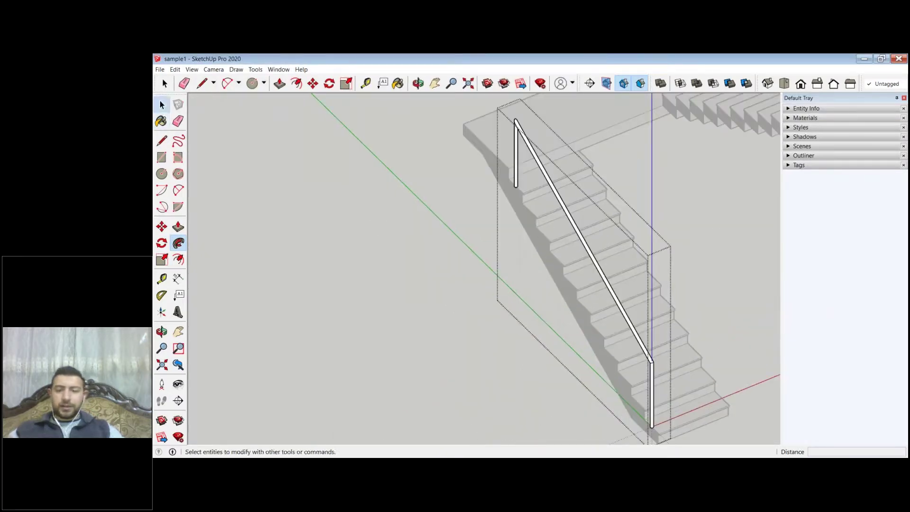
{"action": "scroll", "coordinate": [629, 400], "scroll_direction": "down", "scroll_amount": 2}
{"action": "scroll", "coordinate": [629, 399], "scroll_direction": "up", "scroll_amount": 4}
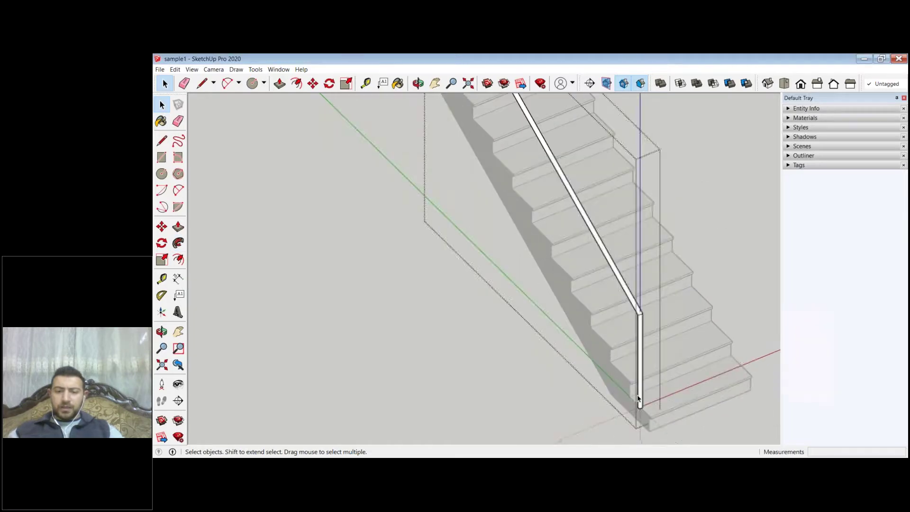
{"action": "left_click", "coordinate": [645, 388]}
{"action": "middle_click_drag", "start_coordinate": [647, 380], "coordinate": [384, 197]}
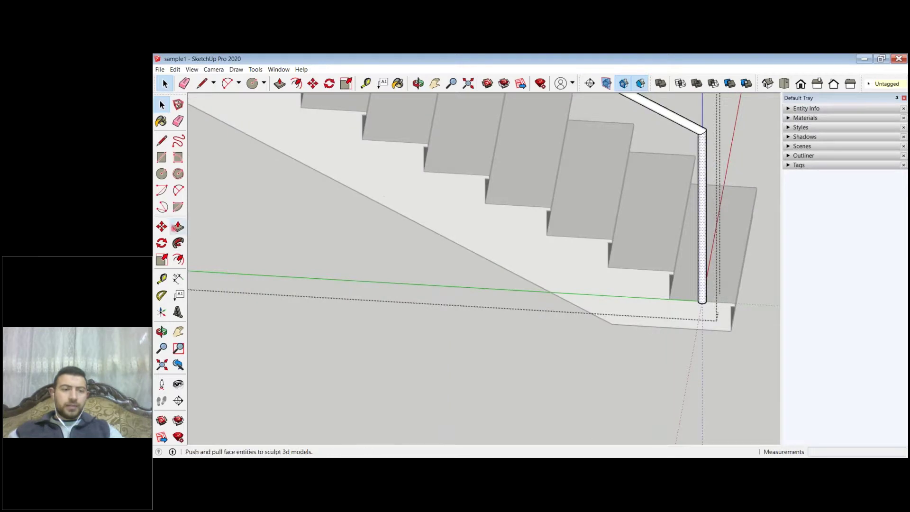
Step: Copy the post down the flight with Move, using x11 for 11 evenly spaced balusters
{"action": "left_click", "coordinate": [161, 226]}
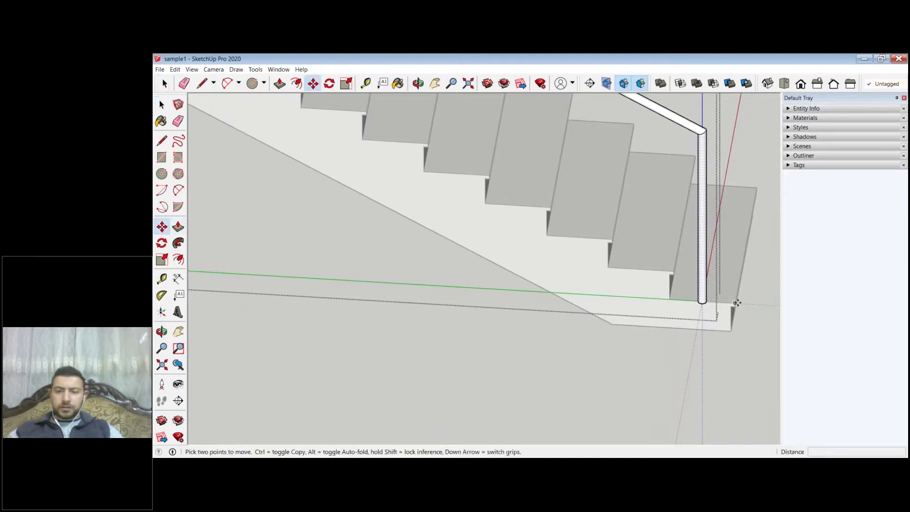
{"action": "left_click", "coordinate": [737, 302]}
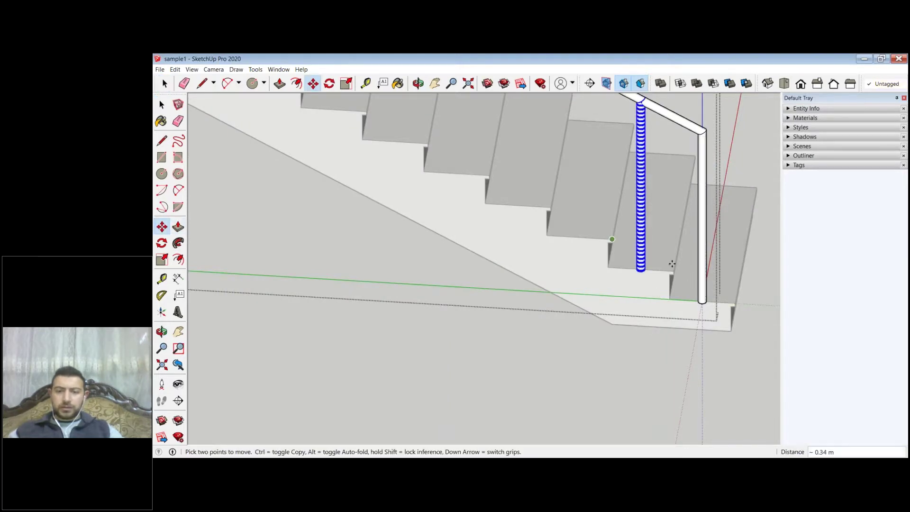
{"action": "type", "text": "x11"}
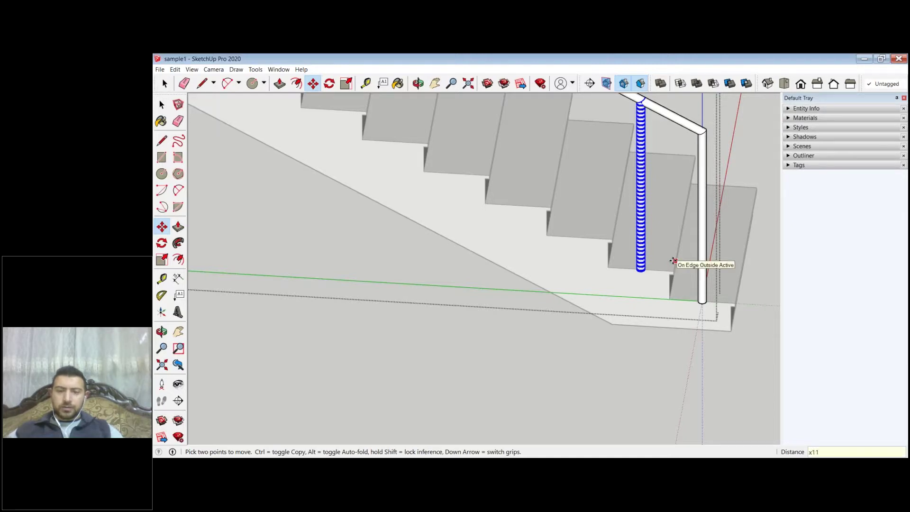
{"action": "key", "text": "Return"}
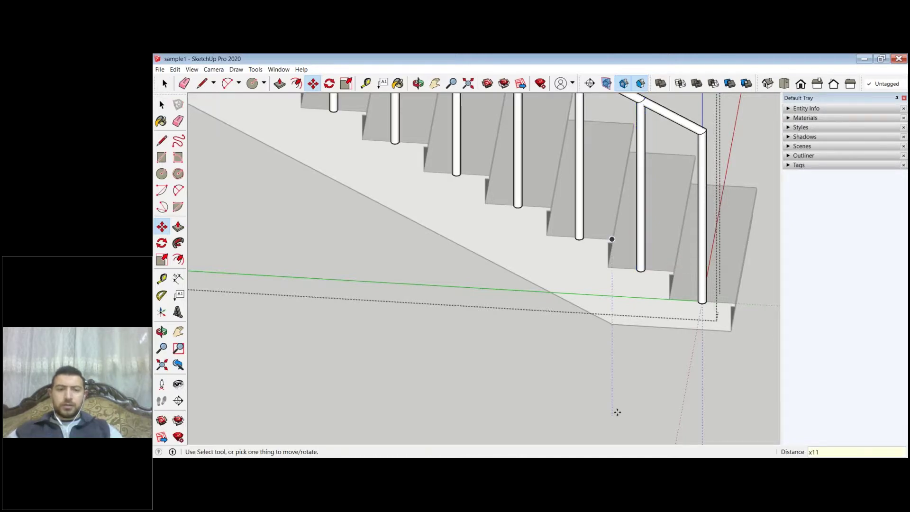
{"action": "scroll", "coordinate": [617, 412], "scroll_direction": "down", "scroll_amount": 4}
{"action": "middle_click_drag", "start_coordinate": [615, 412], "coordinate": [441, 360]}
{"action": "middle_click_drag", "start_coordinate": [535, 327], "coordinate": [289, 315]}
{"action": "scroll", "coordinate": [684, 217], "scroll_direction": "down", "scroll_amount": 2}
{"action": "scroll", "coordinate": [687, 209], "scroll_direction": "up", "scroll_amount": 3}
{"action": "scroll", "coordinate": [651, 179], "scroll_direction": "up", "scroll_amount": 4}
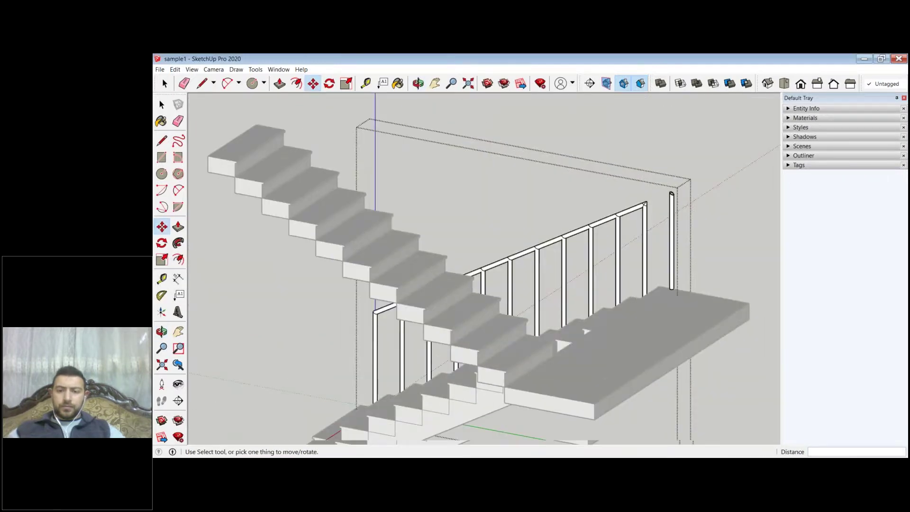
Step: Delete the separate corner post at the top of the railing
{"action": "middle_click_drag", "start_coordinate": [682, 254], "coordinate": [749, 290]}
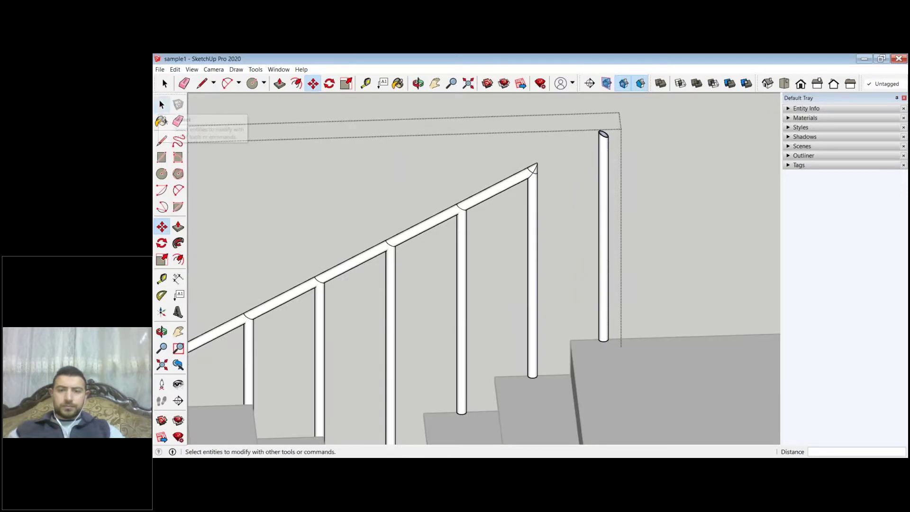
{"action": "left_click", "coordinate": [161, 105]}
{"action": "left_click", "coordinate": [603, 143]}
{"action": "key", "text": "Delete"}
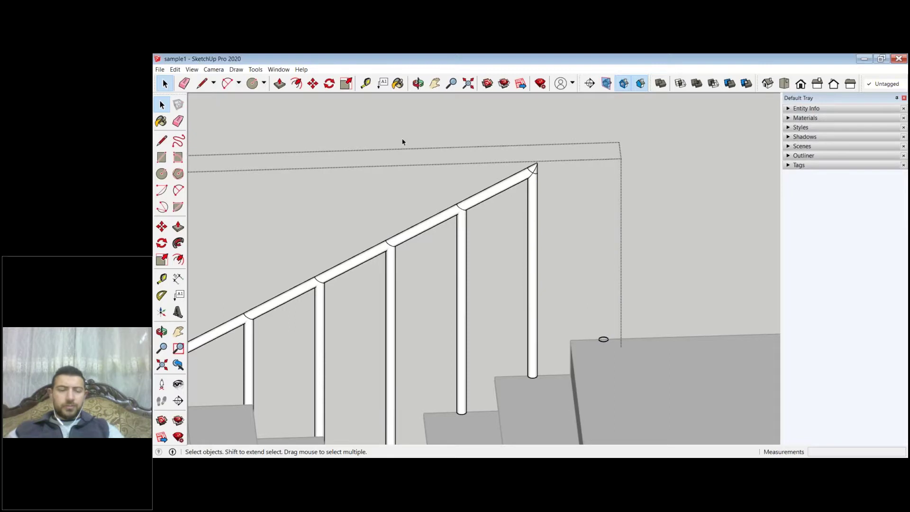
Step: Draw a horizontal edge from the handrail's top end, plus a 0.91 m vertical line
{"action": "key", "text": "l"}
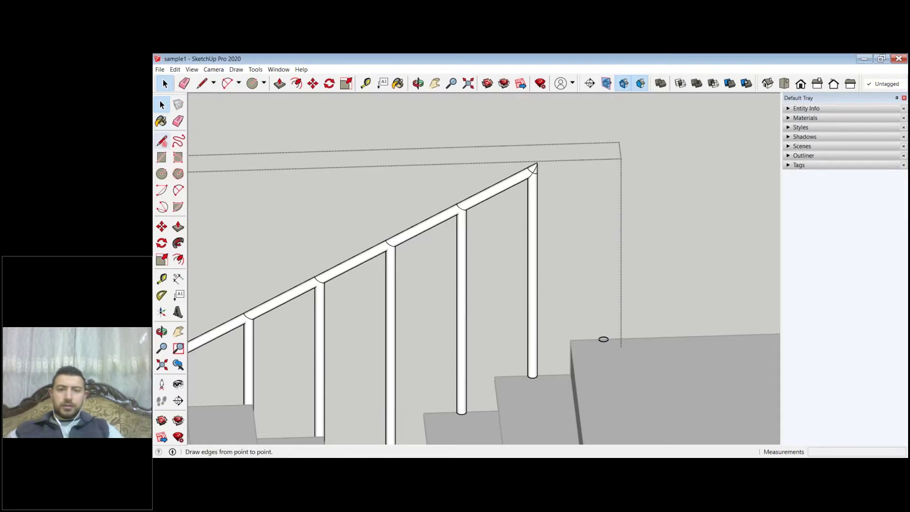
{"action": "left_click", "coordinate": [161, 141]}
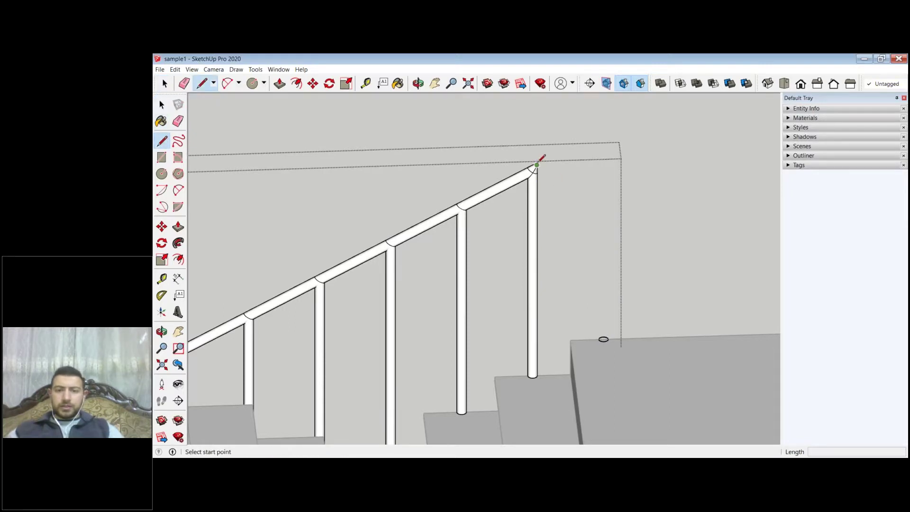
{"action": "left_click", "coordinate": [537, 165]}
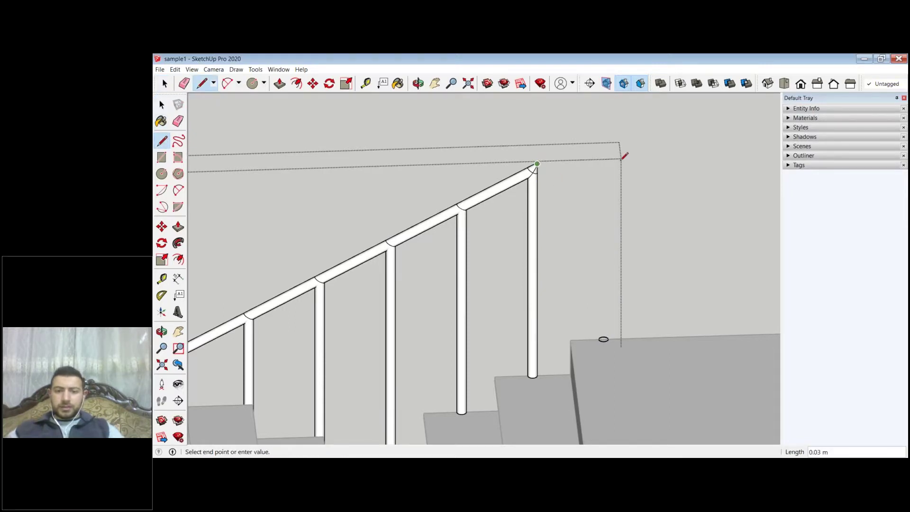
{"action": "left_click", "coordinate": [606, 327]}
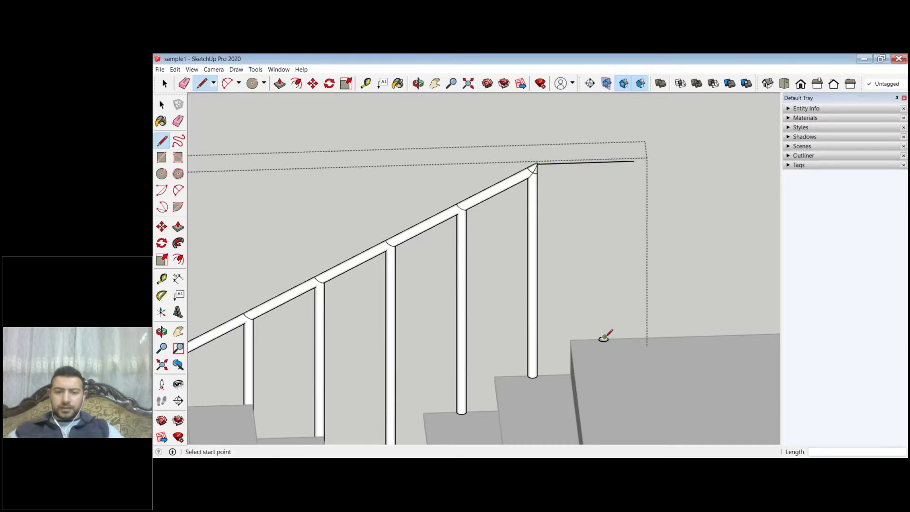
{"action": "mouse_move", "coordinate": [603, 339]}
{"action": "middle_mouse_down"}
{"action": "mouse_move", "coordinate": [590, 380]}
{"action": "mouse_move", "coordinate": [623, 297]}
{"action": "middle_mouse_up"}
{"action": "left_click", "coordinate": [622, 300]}
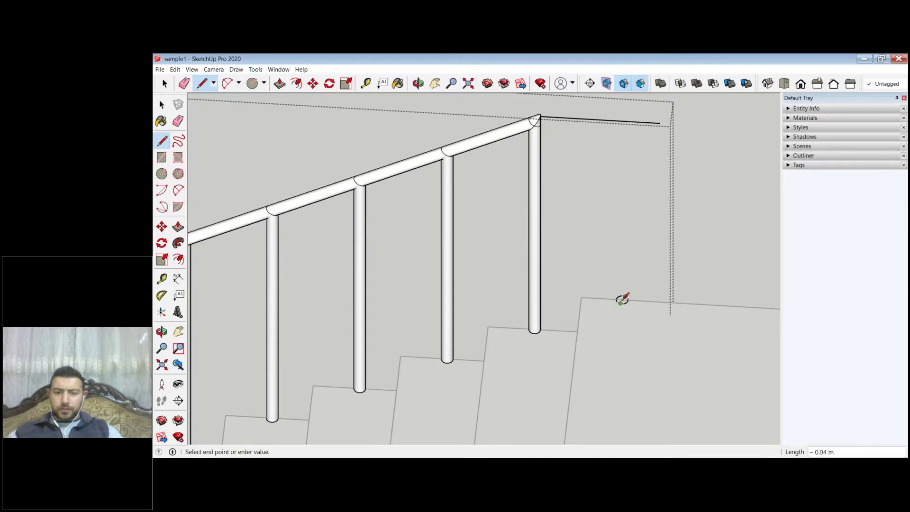
{"action": "left_click", "coordinate": [622, 111]}
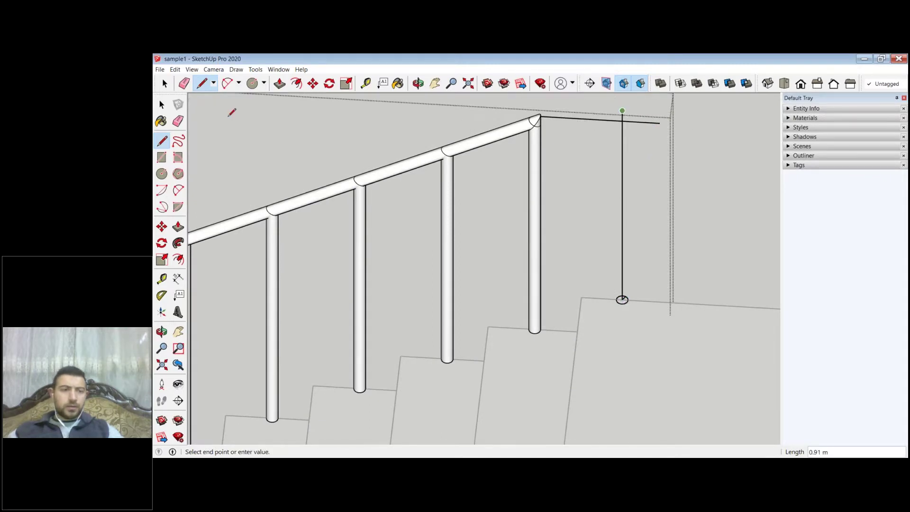
Step: Erase an edge, then undo to restore the horizontal edge
{"action": "key", "text": "e"}
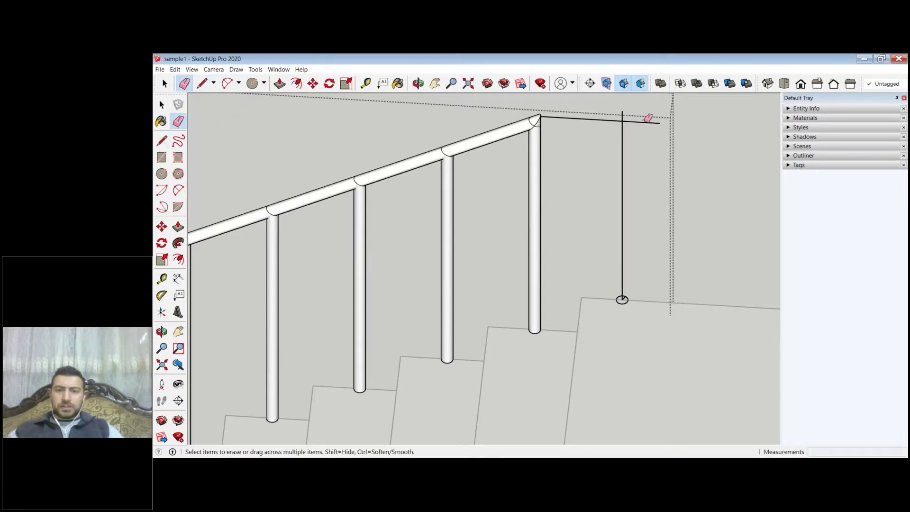
{"action": "key", "text": "ctrl+z"}
{"action": "key", "text": "ctrl+z"}
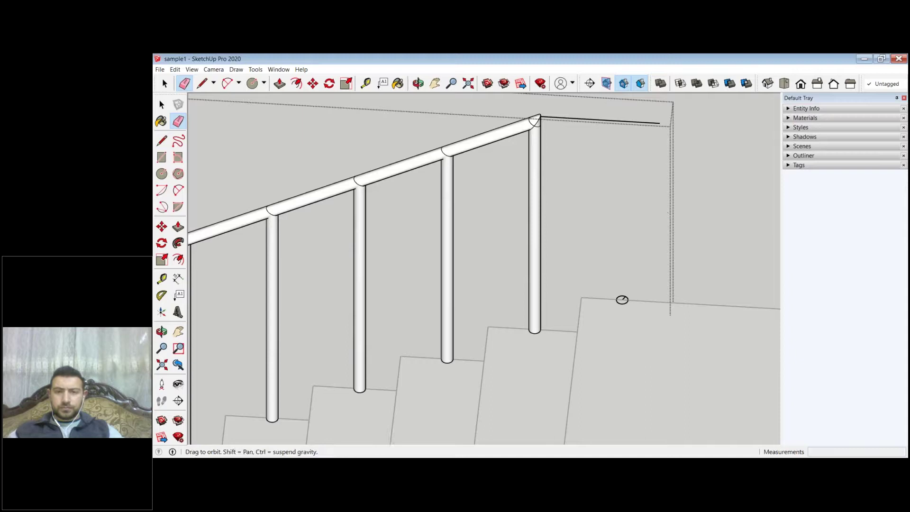
{"action": "middle_click_drag", "start_coordinate": [520, 266], "coordinate": [521, 263]}
{"action": "key", "text": "e"}
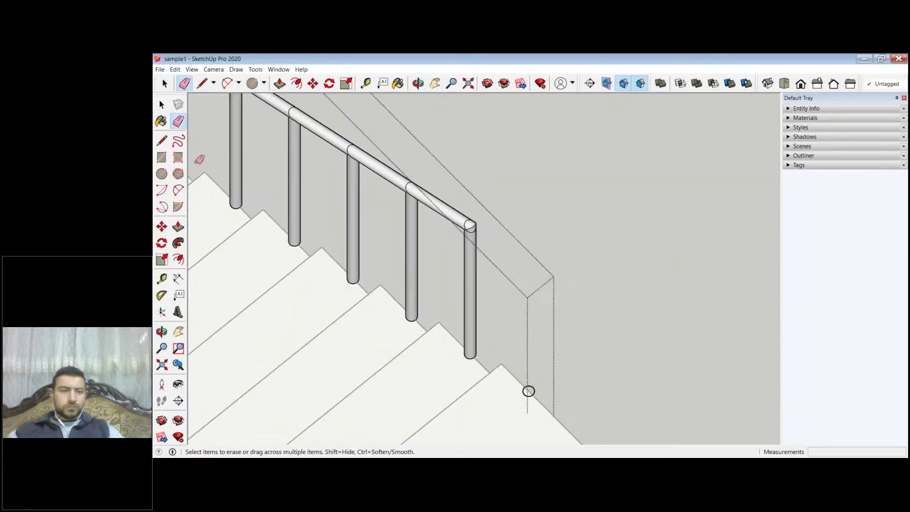
Step: Draw a blue-axis vertical edge from the last tread up to railing-end height
{"action": "left_click", "coordinate": [162, 141]}
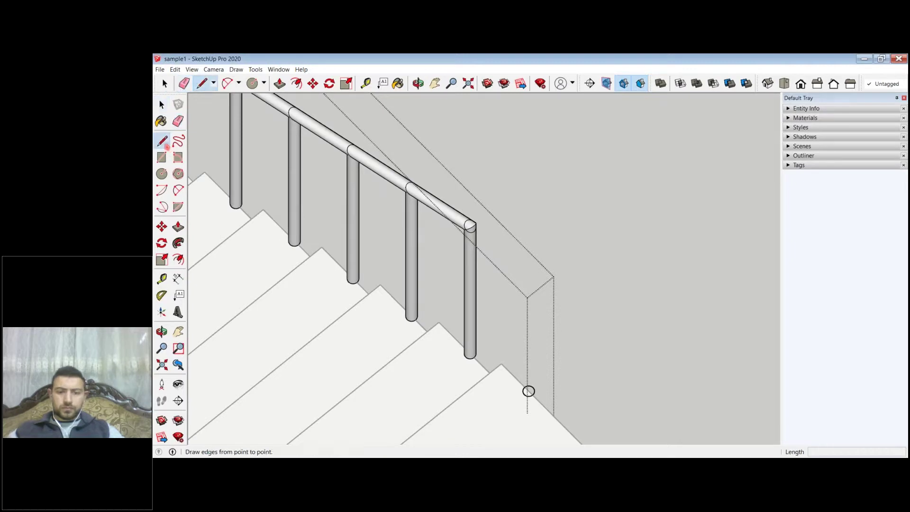
{"action": "left_click", "coordinate": [528, 390]}
{"action": "left_click", "coordinate": [528, 391]}
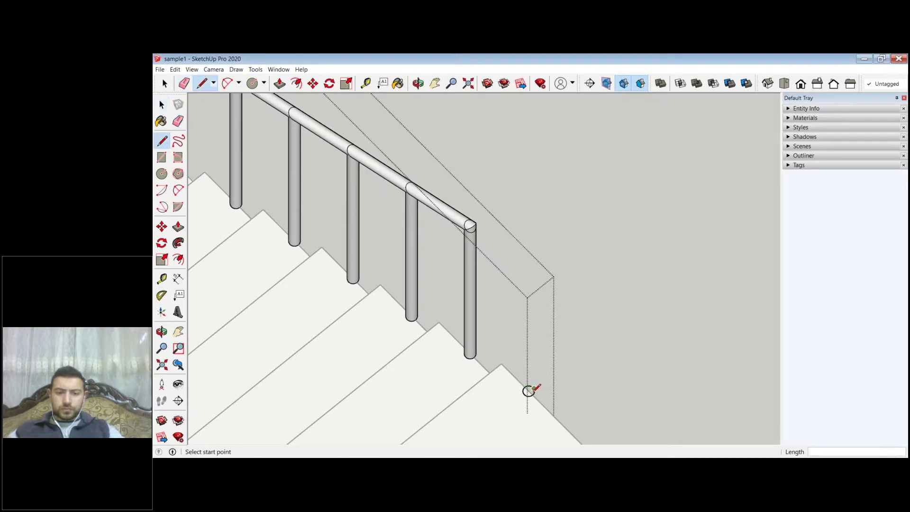
{"action": "scroll", "coordinate": [529, 391], "scroll_direction": "up", "scroll_amount": 3}
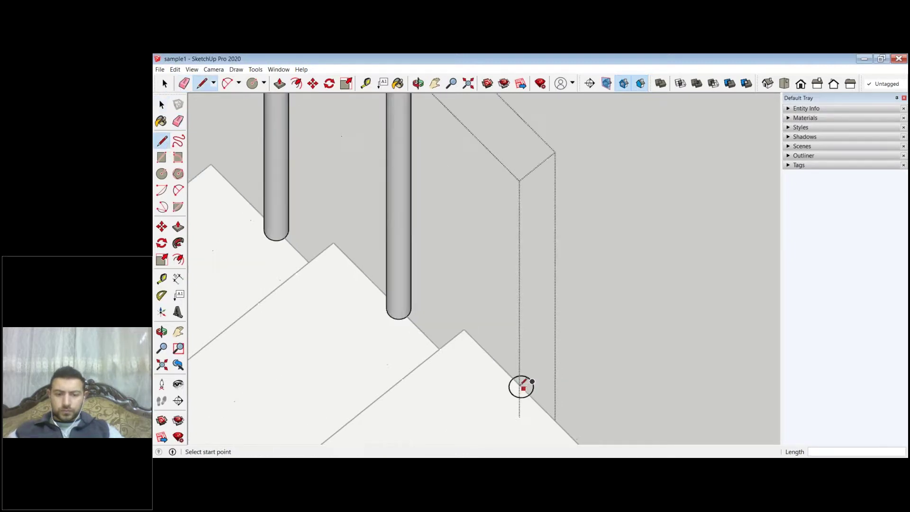
{"action": "left_click", "coordinate": [523, 388]}
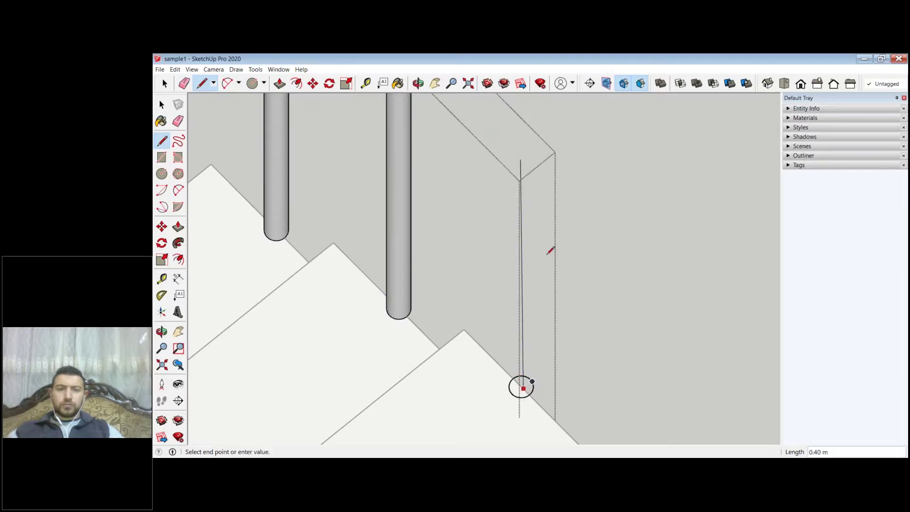
{"action": "scroll", "coordinate": [548, 251], "scroll_direction": "down", "scroll_amount": 3}
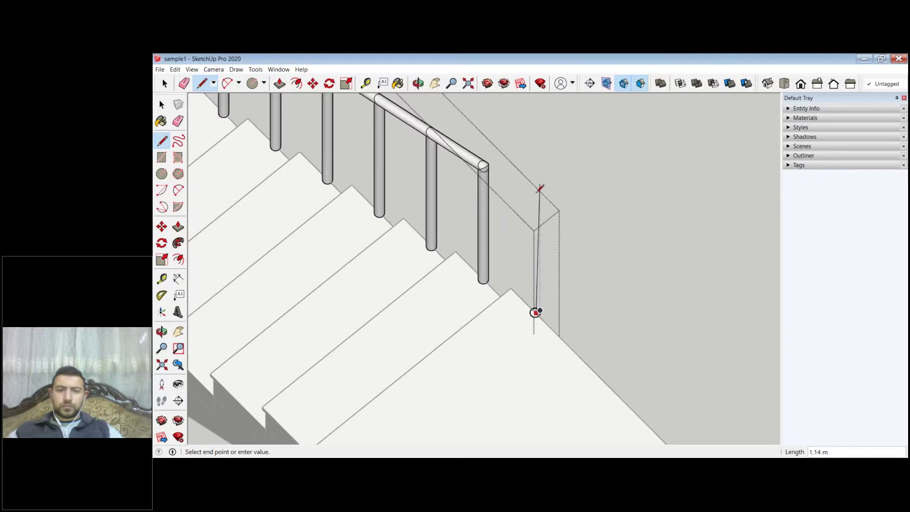
{"action": "key", "text": "shift"}
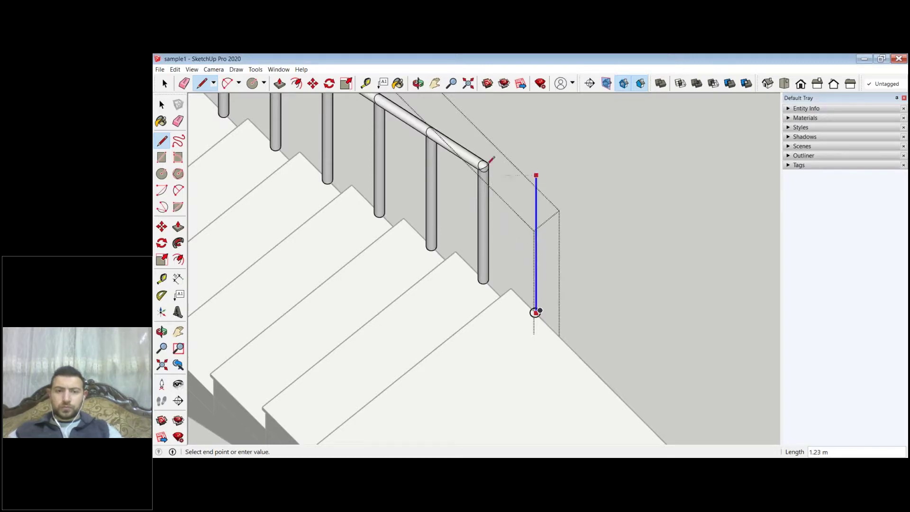
{"action": "left_click", "coordinate": [488, 165]}
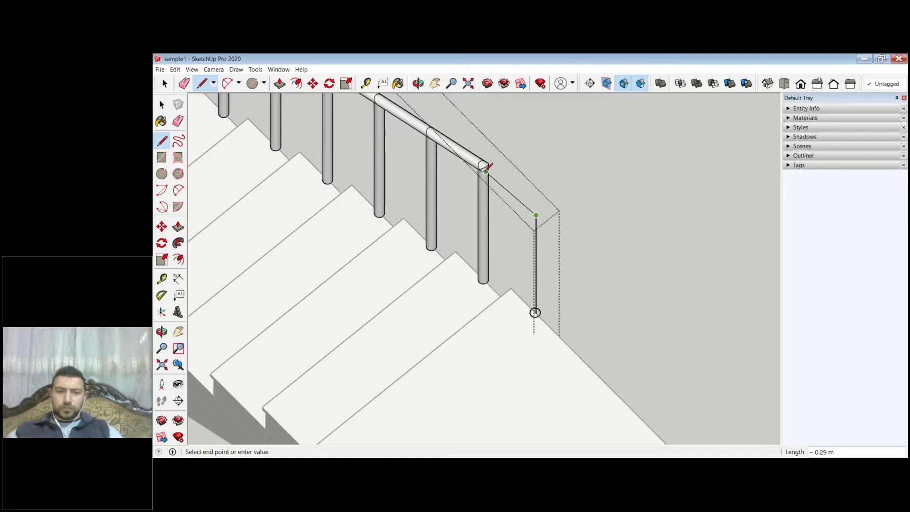
Step: Draw a green-axis-locked edge from there to the railing end
{"action": "scroll", "coordinate": [488, 167], "scroll_direction": "up", "scroll_amount": 3}
{"action": "key", "text": "shift"}
{"action": "left_click", "coordinate": [494, 158]}
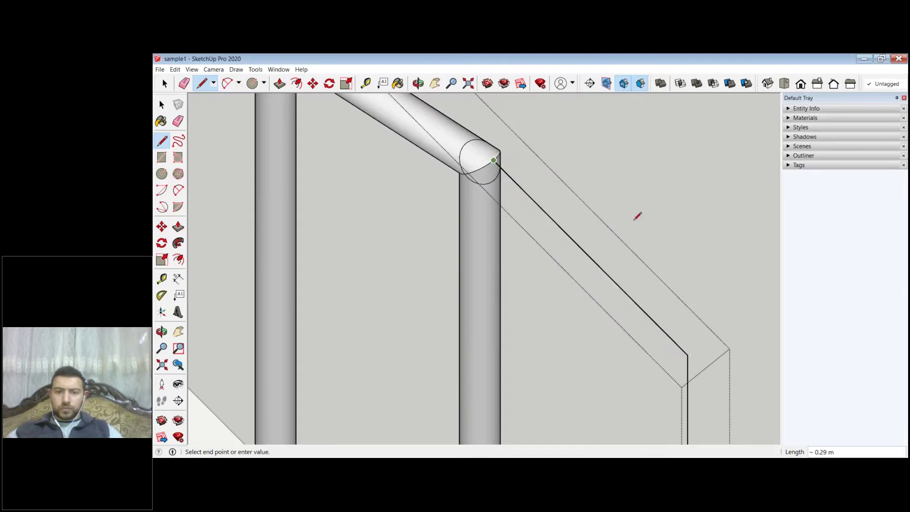
{"action": "scroll", "coordinate": [638, 213], "scroll_direction": "down", "scroll_amount": 3}
{"action": "scroll", "coordinate": [711, 388], "scroll_direction": "down", "scroll_amount": 3}
Step: Select the vertical path edge for the sweep
{"action": "left_click", "coordinate": [164, 107]}
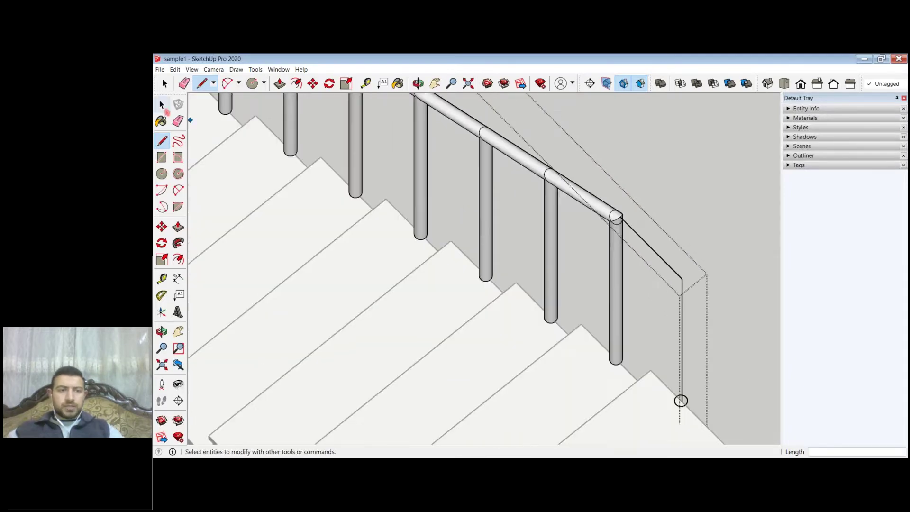
{"action": "scroll", "coordinate": [609, 246], "scroll_direction": "up", "scroll_amount": 2}
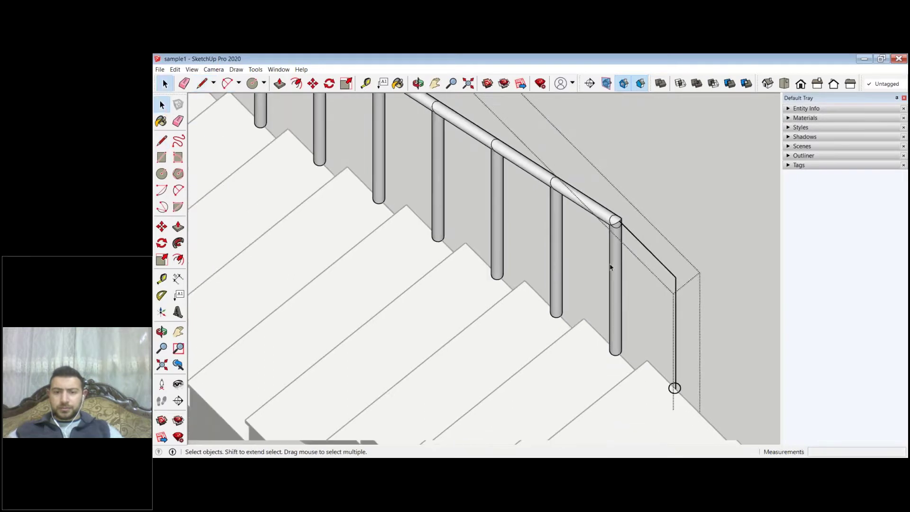
{"action": "left_click", "coordinate": [609, 246]}
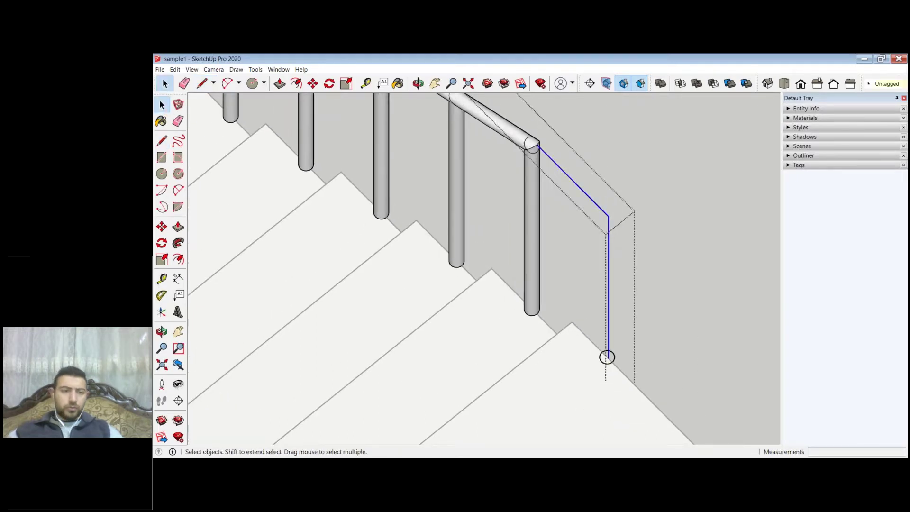
{"action": "left_click", "coordinate": [178, 243]}
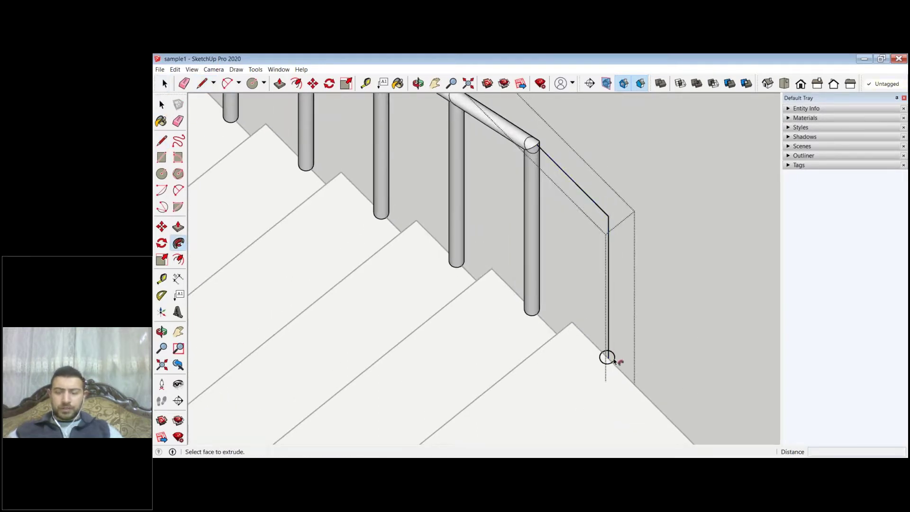
Step: Draw a 0.01 m-radius circle at the bottom of the vertical path edge
{"action": "key", "text": "space"}
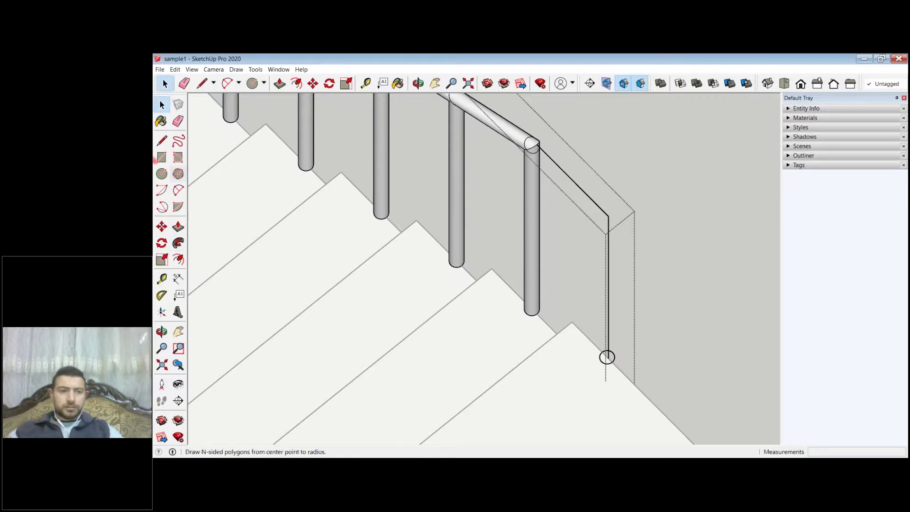
{"action": "left_click", "coordinate": [161, 173]}
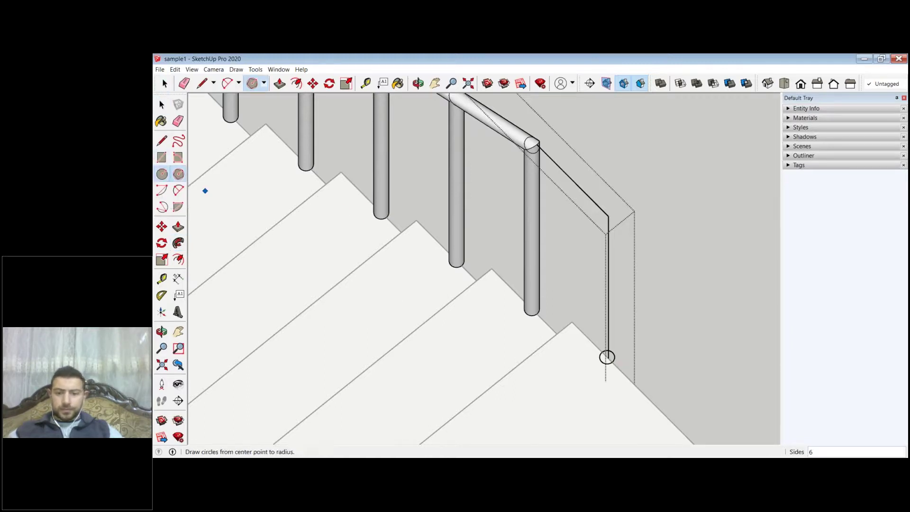
{"action": "left_click", "coordinate": [608, 357]}
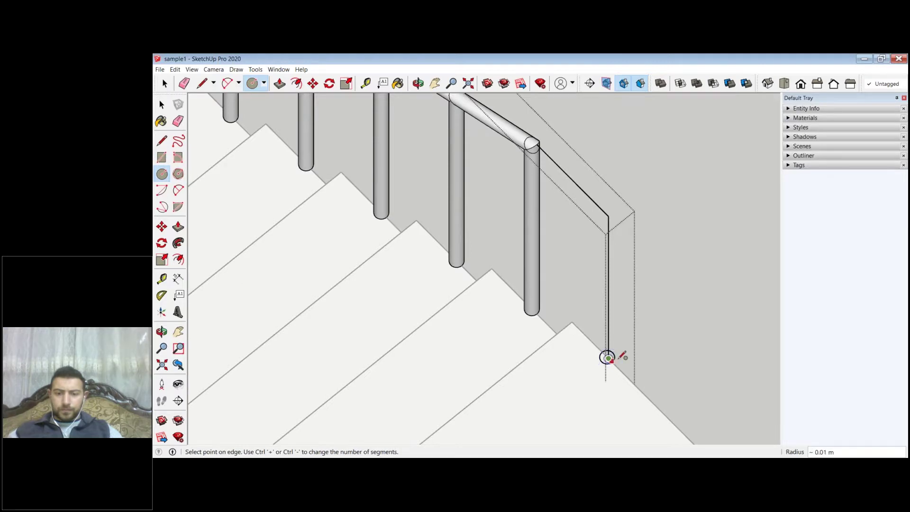
{"action": "type", "text": "."}
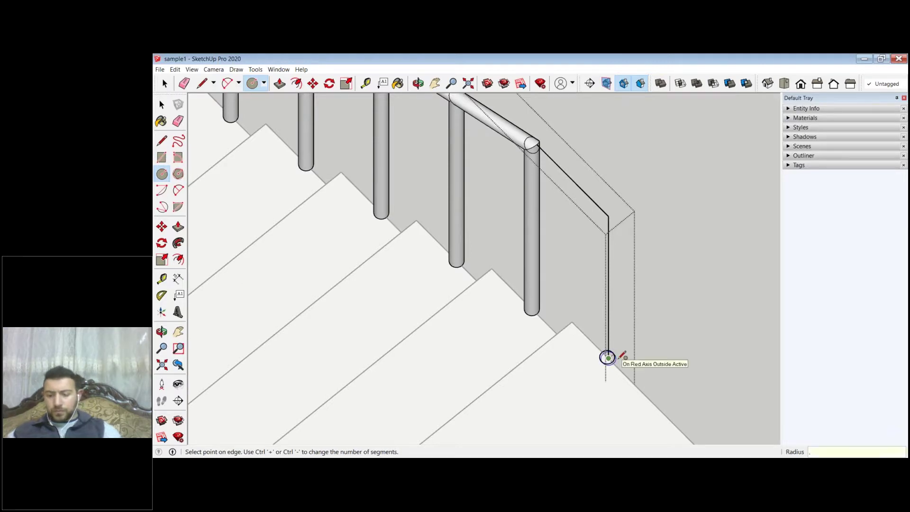
{"action": "type", "text": "01"}
{"action": "key", "text": "Return"}
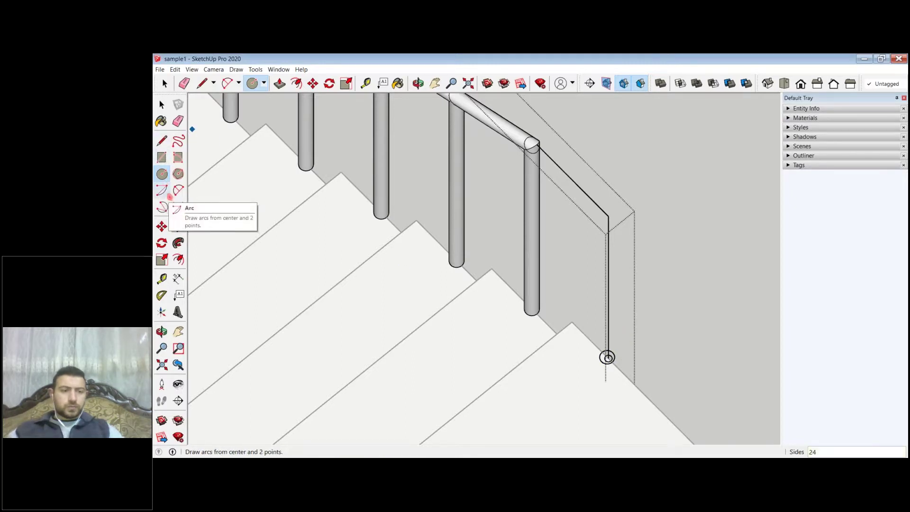
Step: Select the sloped and vertical path edges and sweep the circle along them with Follow Me
{"action": "left_click", "coordinate": [178, 242]}
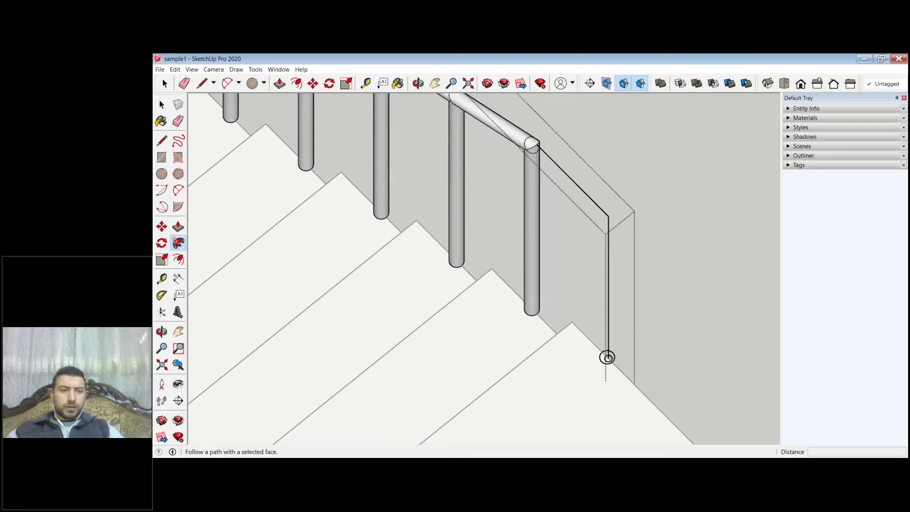
{"action": "key", "text": "space"}
{"action": "left_click", "coordinate": [604, 213]}
{"action": "left_click", "coordinate": [611, 245], "text": "shift"}
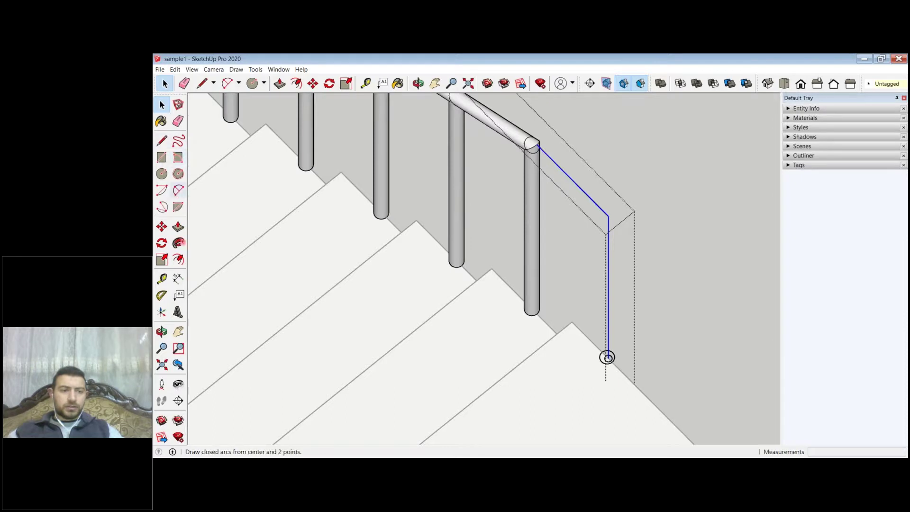
{"action": "left_click", "coordinate": [178, 242]}
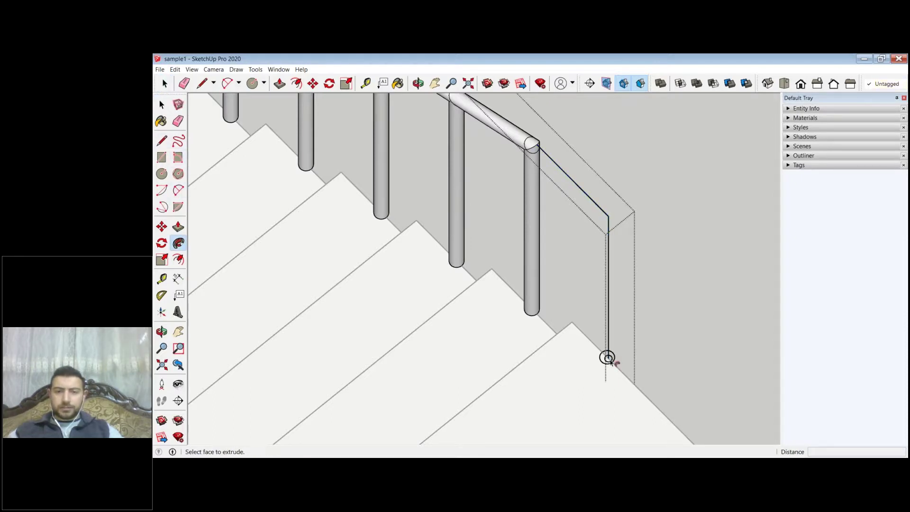
{"action": "left_click", "coordinate": [608, 358]}
Step: Orbit and zoom to a lower side view to inspect the new rail extension
{"action": "scroll", "coordinate": [642, 328], "scroll_direction": "down", "scroll_amount": 2}
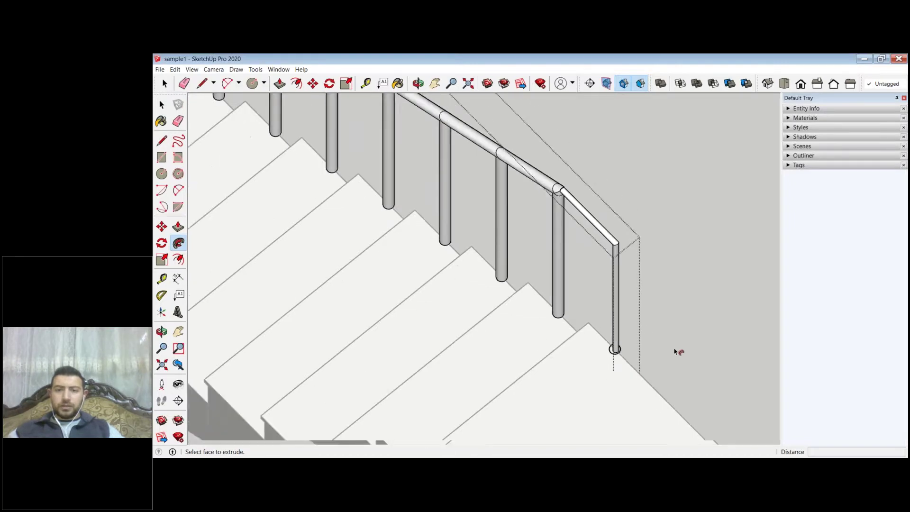
{"action": "scroll", "coordinate": [674, 348], "scroll_direction": "down", "scroll_amount": 3}
{"action": "middle_click_drag", "start_coordinate": [664, 297], "coordinate": [699, 258]}
{"action": "scroll", "coordinate": [701, 256], "scroll_direction": "down", "scroll_amount": 5}
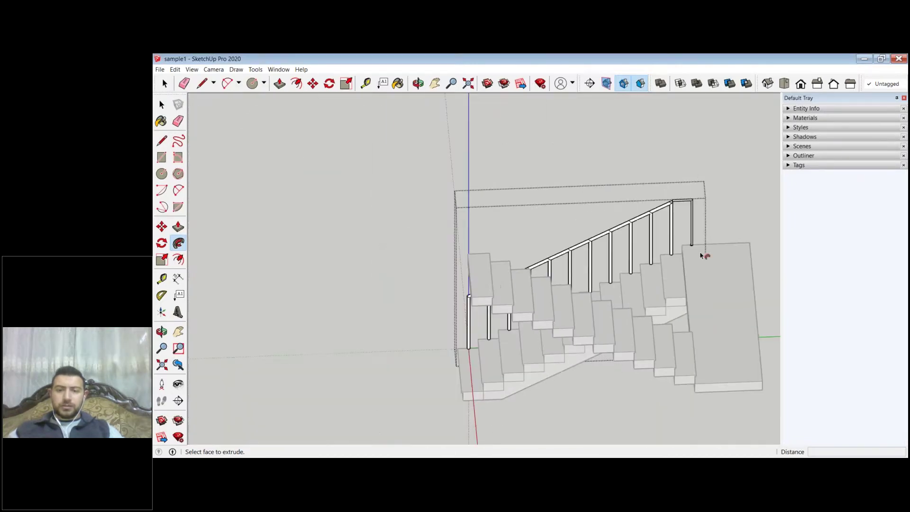
{"action": "scroll", "coordinate": [701, 256], "scroll_direction": "up", "scroll_amount": 2}
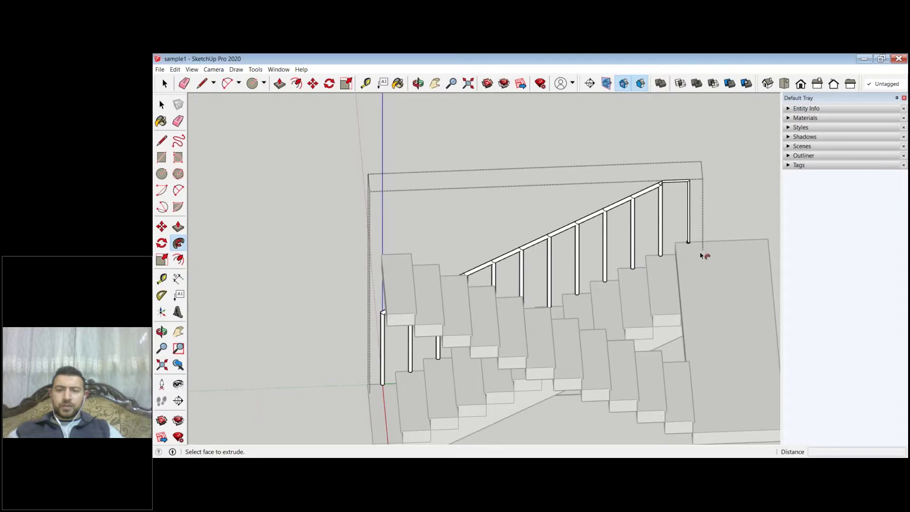
{"action": "scroll", "coordinate": [701, 256], "scroll_direction": "up", "scroll_amount": 1}
{"action": "scroll", "coordinate": [718, 238], "scroll_direction": "up", "scroll_amount": 2}
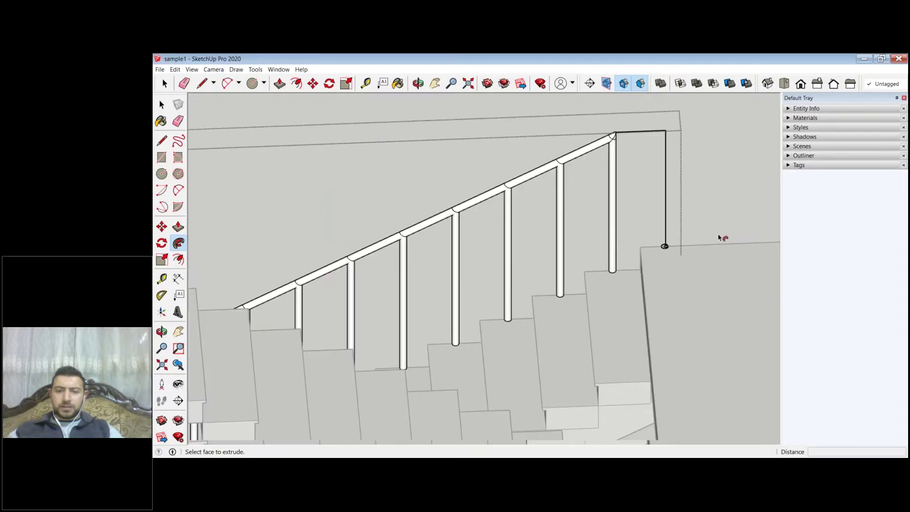
{"action": "key", "text": "space"}
{"action": "scroll", "coordinate": [544, 337], "scroll_direction": "up", "scroll_amount": 5}
Step: Replace the small circle with a 0.02 m-radius circle at the vertical edge's base
{"action": "scroll", "coordinate": [546, 339], "scroll_direction": "up", "scroll_amount": 2}
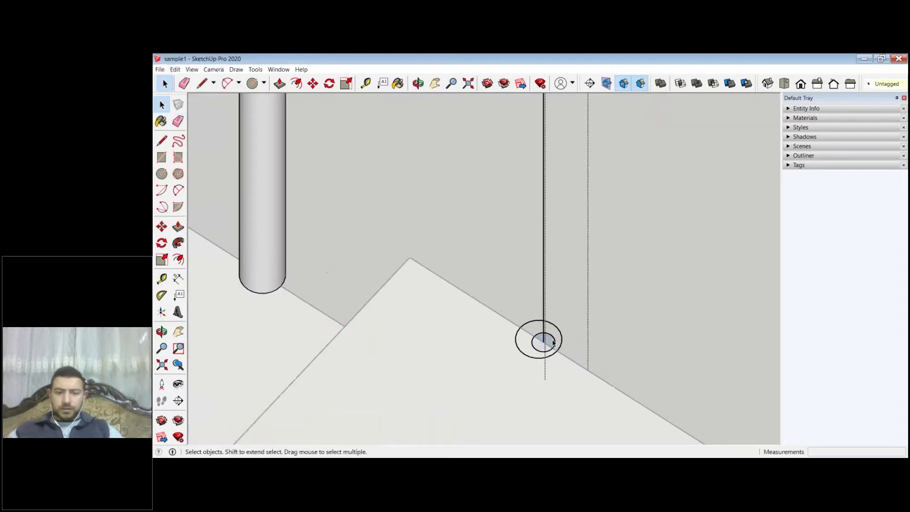
{"action": "left_click", "coordinate": [562, 343]}
{"action": "key", "text": "Delete"}
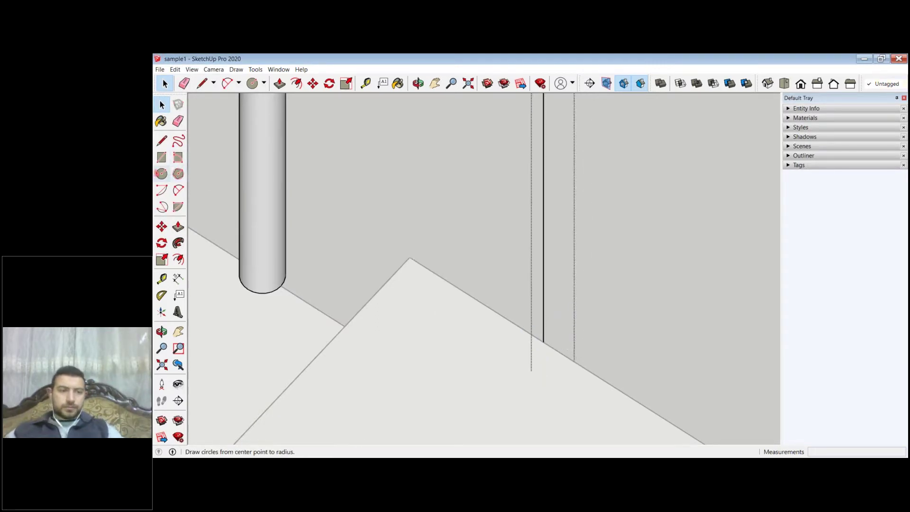
{"action": "left_click", "coordinate": [161, 174]}
{"action": "left_click", "coordinate": [544, 341]}
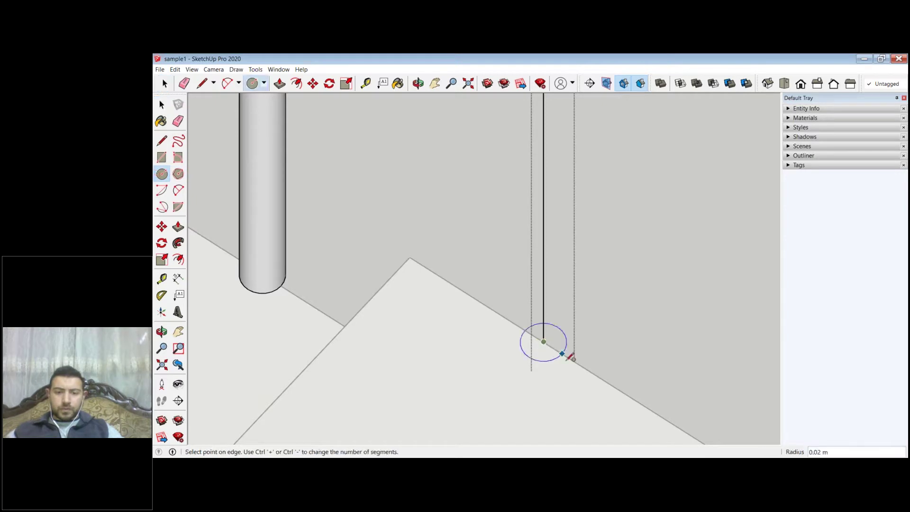
{"action": "left_click", "coordinate": [564, 352]}
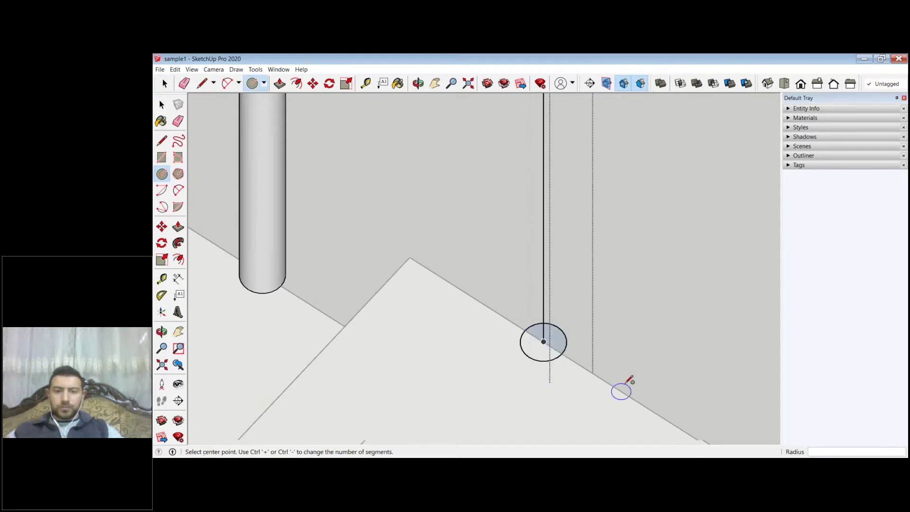
{"action": "scroll", "coordinate": [640, 382], "scroll_direction": "down", "scroll_amount": 2}
{"action": "scroll", "coordinate": [653, 380], "scroll_direction": "down", "scroll_amount": 2}
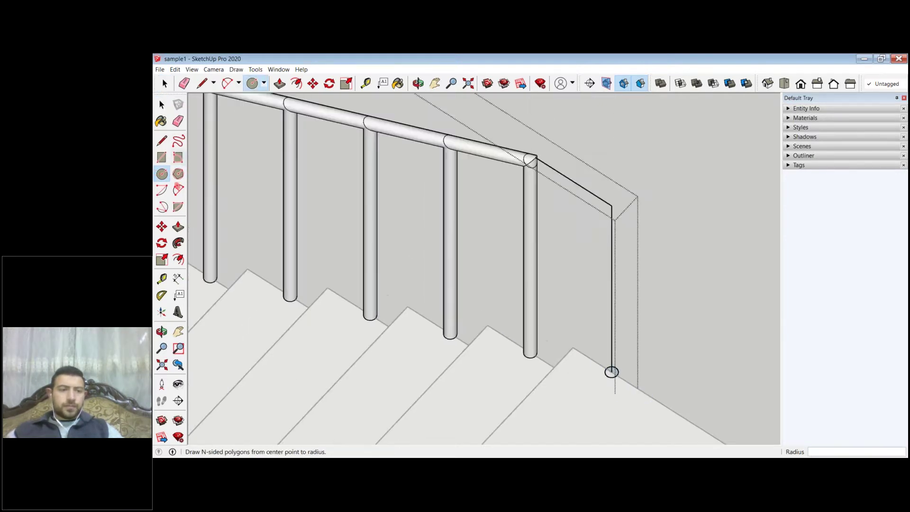
Step: Select the vertical and sloped path edges and sweep the circle along them with Follow Me
{"action": "key", "text": "space"}
{"action": "left_click", "coordinate": [612, 217]}
{"action": "left_click", "coordinate": [610, 207], "text": "shift"}
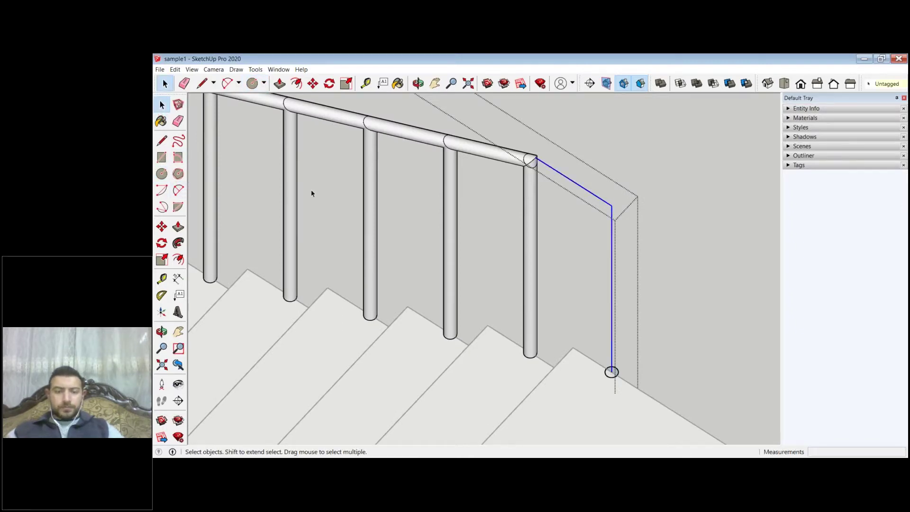
{"action": "left_click", "coordinate": [178, 243]}
{"action": "left_click", "coordinate": [611, 372]}
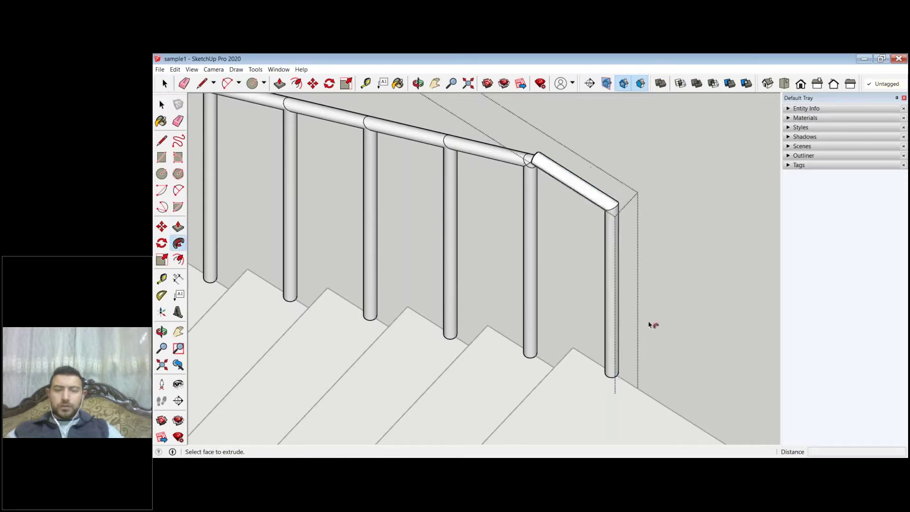
{"action": "scroll", "coordinate": [648, 324], "scroll_direction": "down", "scroll_amount": 5}
Step: Orbit around the stairs to view the railing from the side and front
{"action": "middle_click_drag", "start_coordinate": [647, 323], "coordinate": [764, 280]}
{"action": "scroll", "coordinate": [656, 285], "scroll_direction": "down", "scroll_amount": 5}
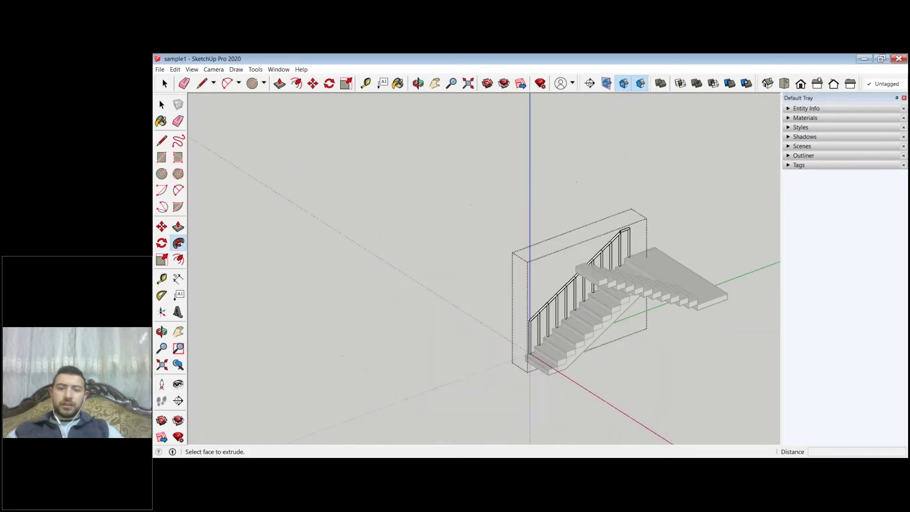
{"action": "middle_click_drag", "start_coordinate": [641, 275], "coordinate": [758, 270]}
{"action": "middle_click_drag", "start_coordinate": [505, 281], "coordinate": [575, 276]}
Step: Finish the Follow Me sweep, exit the railing group, and zoom out over the whole staircase
{"action": "key", "text": "space"}
{"action": "scroll", "coordinate": [453, 236], "scroll_direction": "down", "scroll_amount": 4}
{"action": "left_click", "coordinate": [519, 245]}
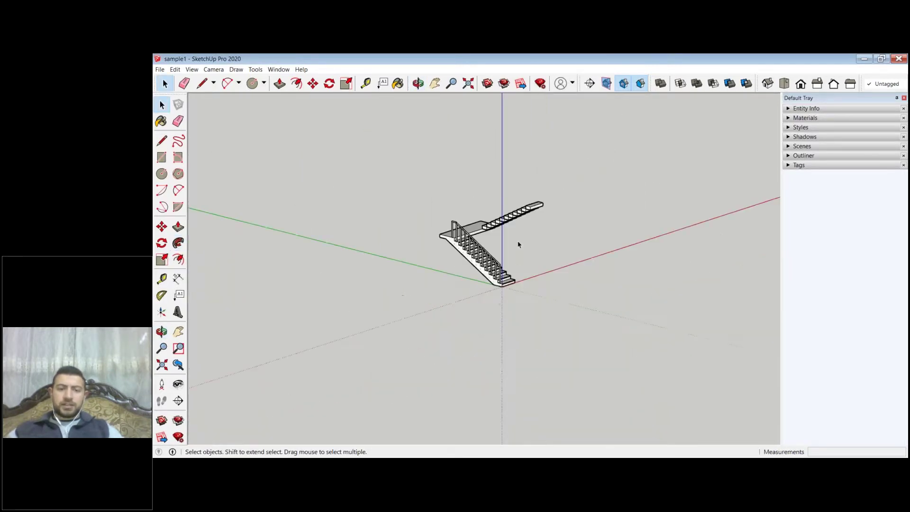
{"action": "middle_click_drag", "start_coordinate": [517, 244], "coordinate": [380, 292]}
{"action": "scroll", "coordinate": [375, 289], "scroll_direction": "down", "scroll_amount": 5}
{"action": "middle_click_drag", "start_coordinate": [469, 348], "coordinate": [436, 314]}
{"action": "scroll", "coordinate": [436, 313], "scroll_direction": "up", "scroll_amount": 3}
{"action": "scroll", "coordinate": [391, 233], "scroll_direction": "up", "scroll_amount": 3}
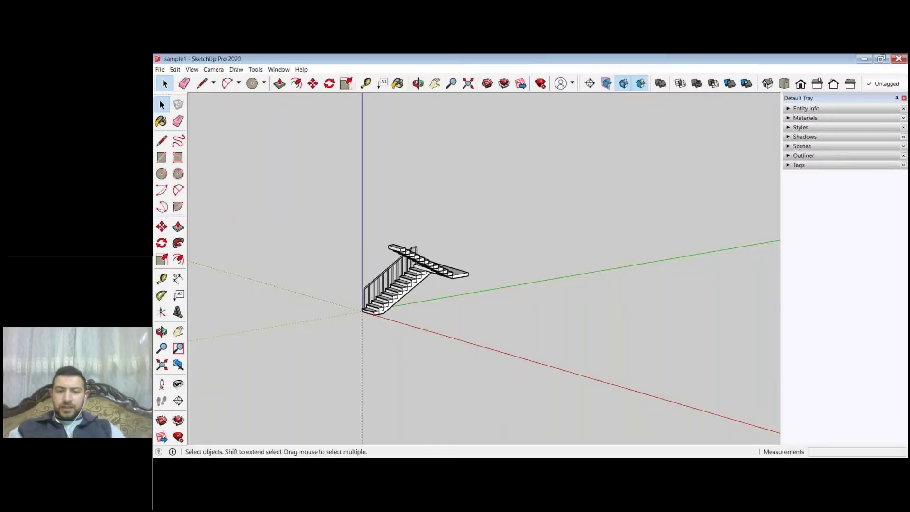
Step: Turn toward the open ground beside the staircase and set a rectangle's first corner there
{"action": "middle_click_drag", "start_coordinate": [417, 275], "coordinate": [464, 299]}
{"action": "scroll", "coordinate": [285, 273], "scroll_direction": "down", "scroll_amount": 3}
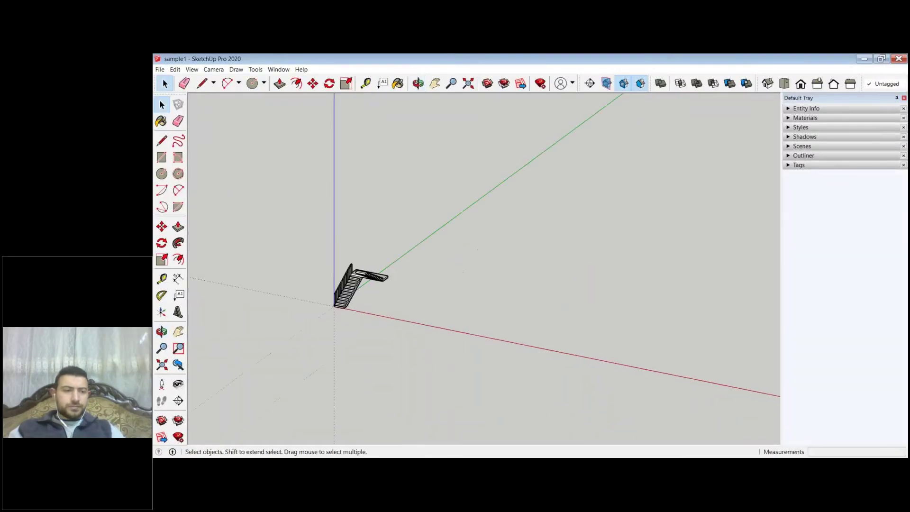
{"action": "scroll", "coordinate": [542, 333], "scroll_direction": "up", "scroll_amount": 4}
{"action": "left_click", "coordinate": [162, 157]}
{"action": "left_click", "coordinate": [352, 228]}
Step: Complete two side-by-side rectangles and Push/Pull both into 4.42 m tall boxes
{"action": "left_click", "coordinate": [447, 300]}
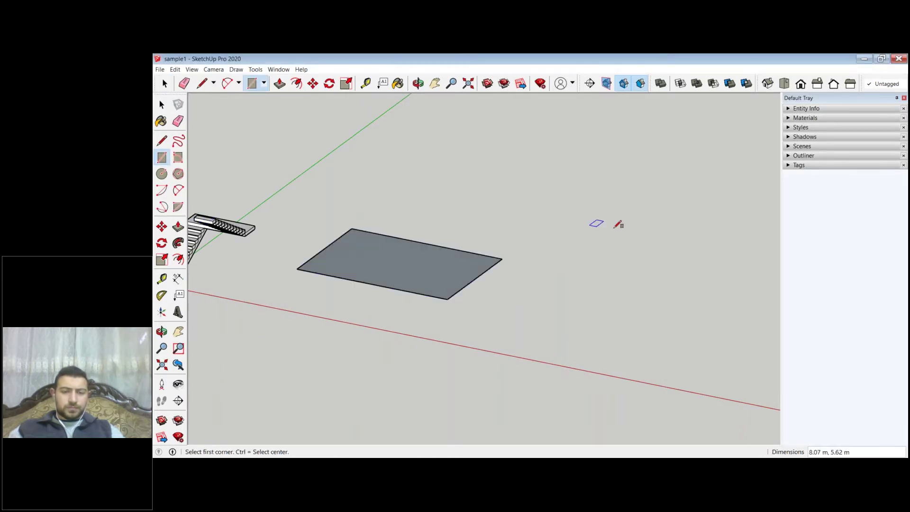
{"action": "left_click", "coordinate": [651, 223]}
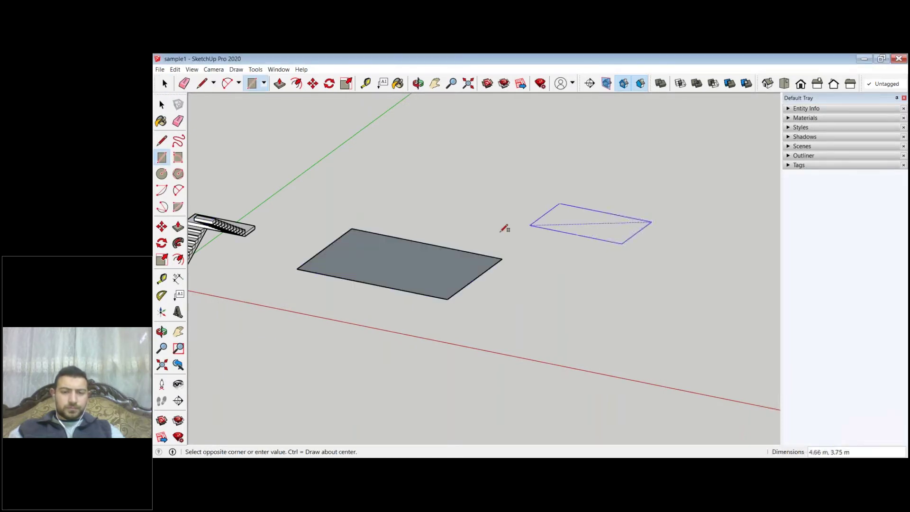
{"action": "left_click", "coordinate": [500, 231]}
{"action": "left_click", "coordinate": [178, 227]}
{"action": "left_click", "coordinate": [351, 254]}
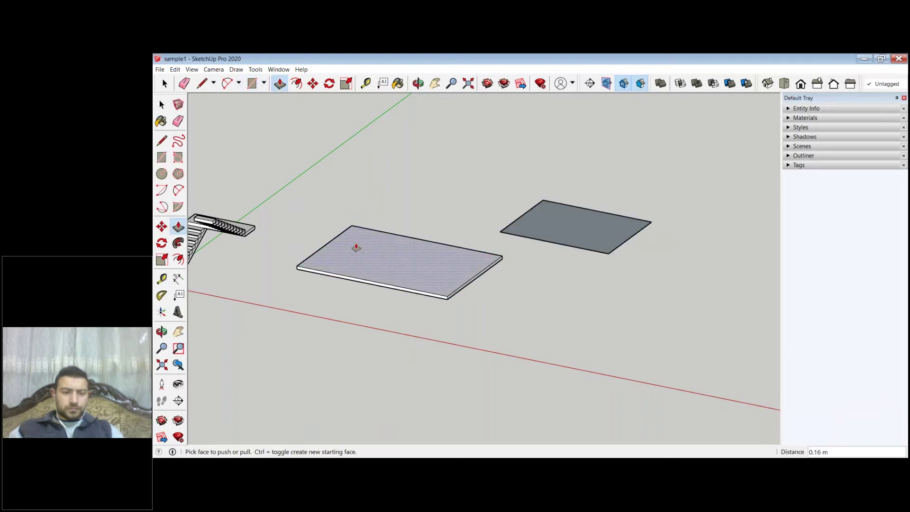
{"action": "left_click", "coordinate": [356, 247]}
{"action": "left_click", "coordinate": [366, 164]}
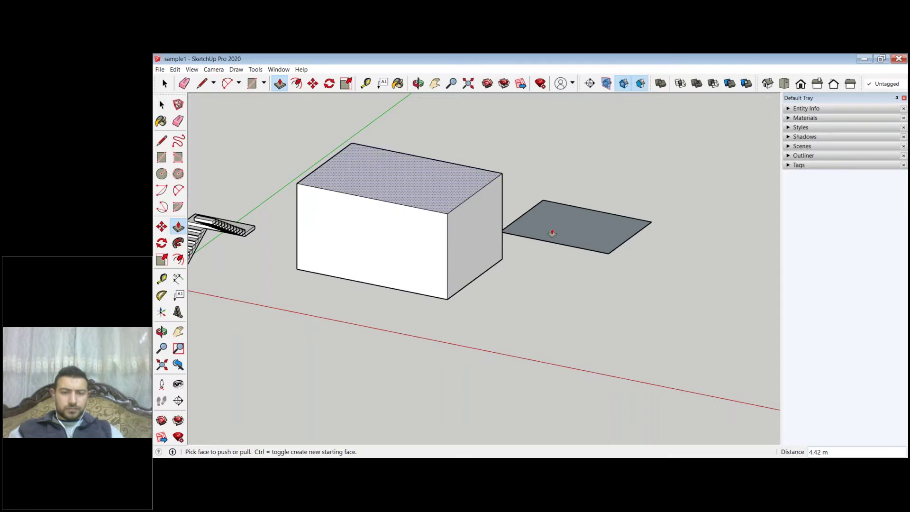
{"action": "double_click", "coordinate": [552, 233]}
{"action": "key", "text": "space"}
Step: Make the left box and the right box each into its own group
{"action": "left_click", "coordinate": [399, 179]}
{"action": "triple_click", "coordinate": [362, 189]}
{"action": "right_click", "coordinate": [361, 188]}
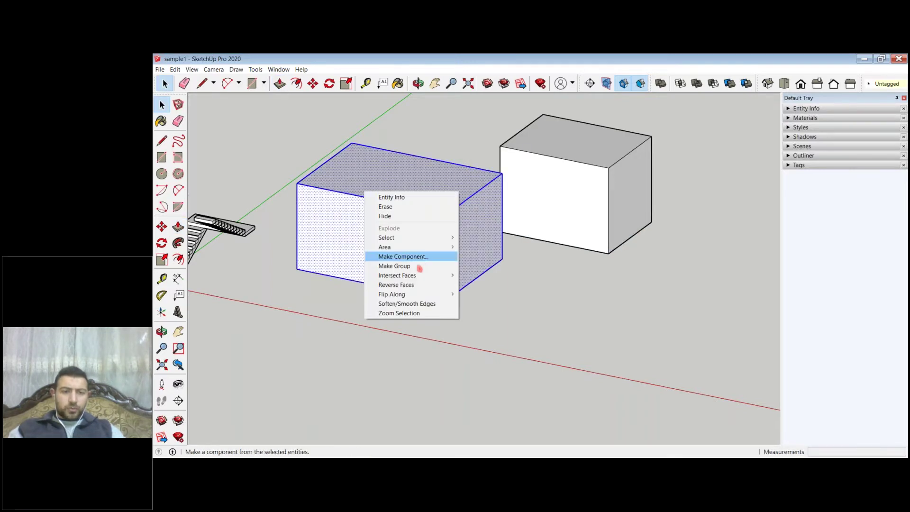
{"action": "left_click", "coordinate": [409, 262]}
{"action": "triple_click", "coordinate": [602, 193]}
{"action": "right_click", "coordinate": [602, 193]}
{"action": "left_click", "coordinate": [632, 265]}
Step: Move the right box group 2.19 m so it overlaps the left box's corner
{"action": "scroll", "coordinate": [393, 252], "scroll_direction": "down", "scroll_amount": 2}
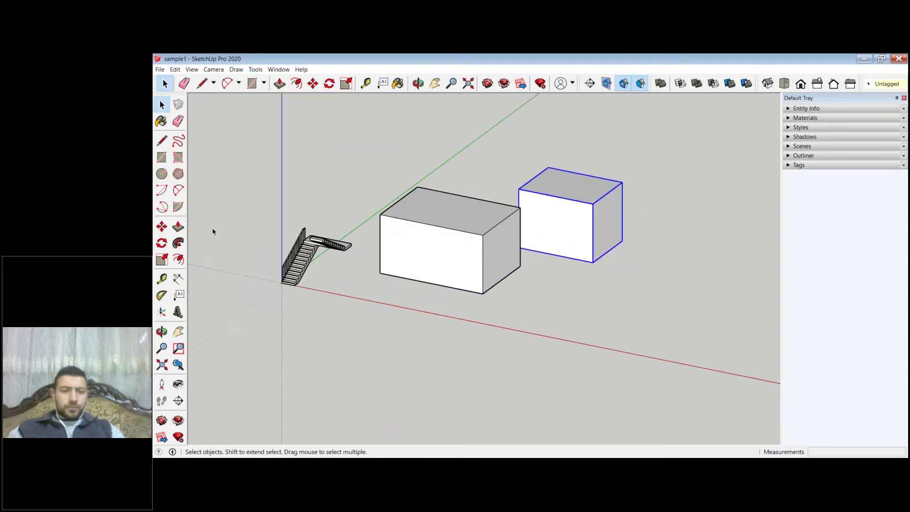
{"action": "left_click", "coordinate": [161, 226]}
{"action": "left_click", "coordinate": [593, 262]}
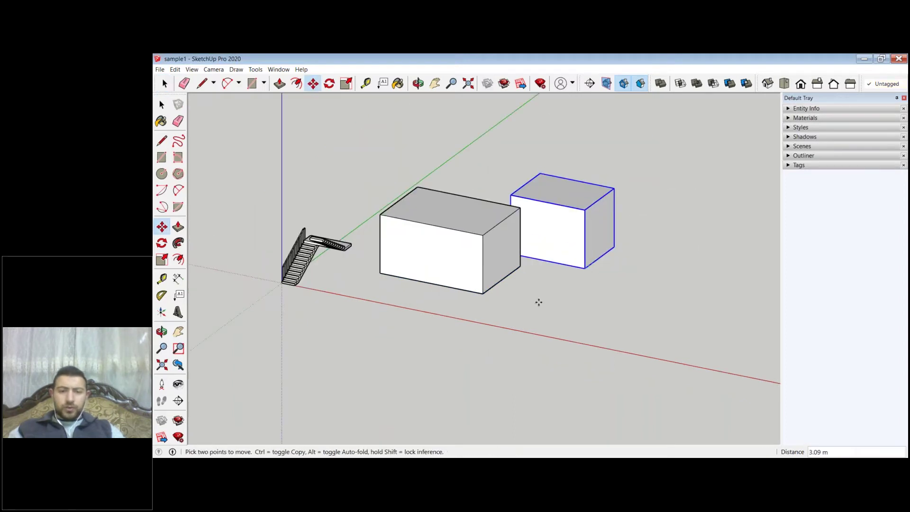
{"action": "left_click", "coordinate": [538, 300]}
{"action": "middle_click_drag", "start_coordinate": [545, 278], "coordinate": [470, 350]}
{"action": "type", "text": "2.19"}
{"action": "key", "text": "Return"}
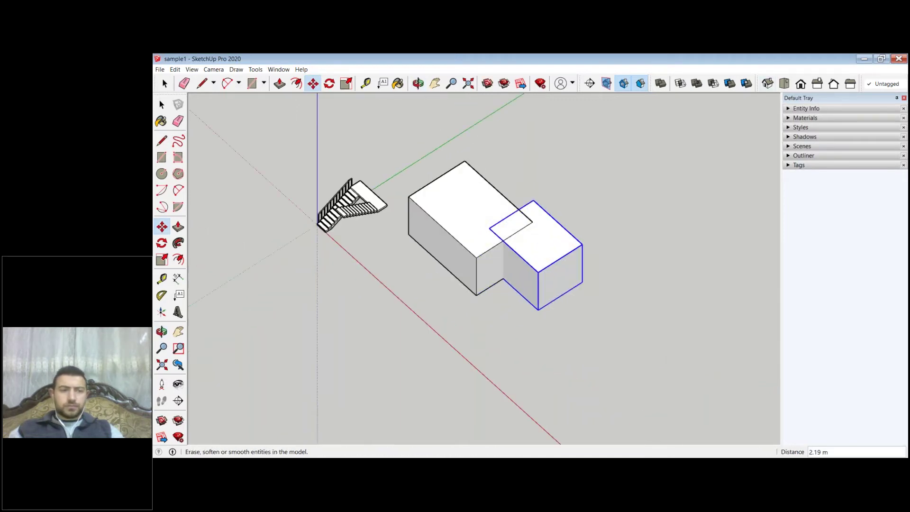
{"action": "key", "text": "space"}
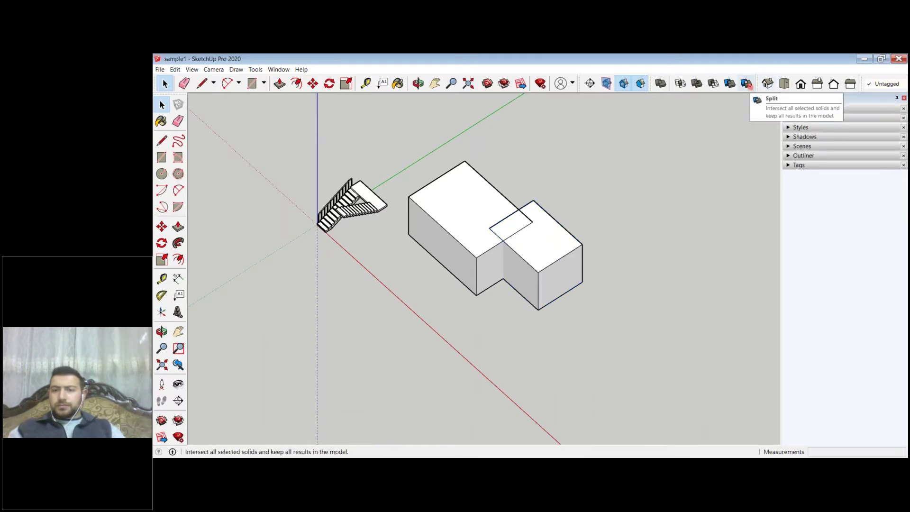
Step: Undo the earlier split and put the small box back in its overlapping position
{"action": "left_click", "coordinate": [746, 84]}
{"action": "left_click", "coordinate": [569, 214]}
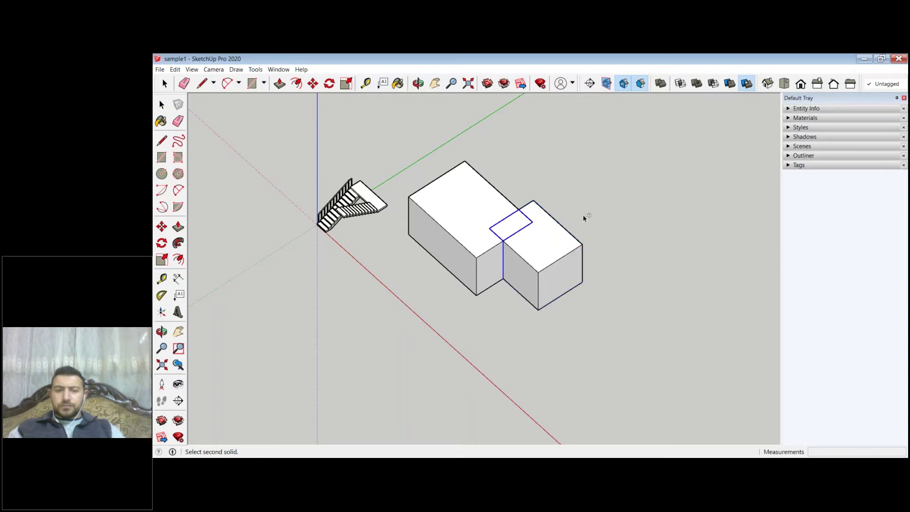
{"action": "scroll", "coordinate": [584, 217], "scroll_direction": "up", "scroll_amount": 3}
{"action": "key", "text": "ctrl+z"}
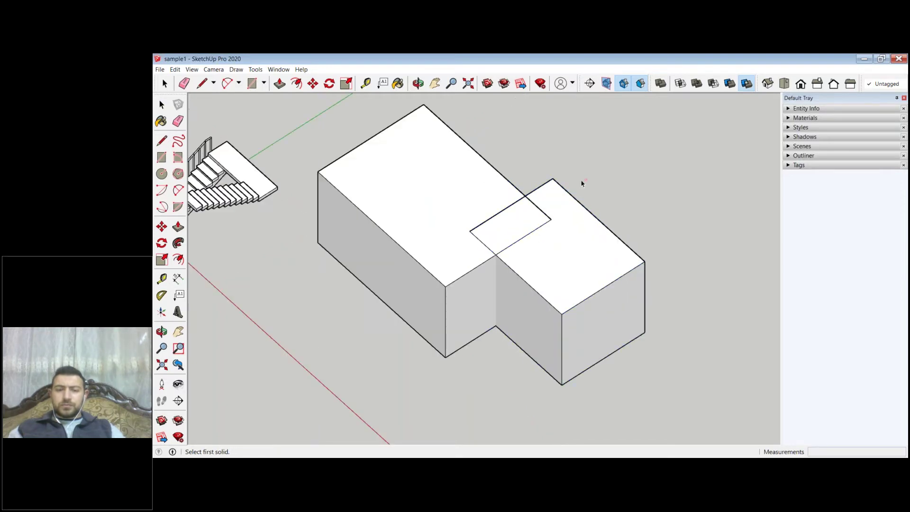
{"action": "key", "text": "ctrl+z"}
{"action": "key", "text": "ctrl+y"}
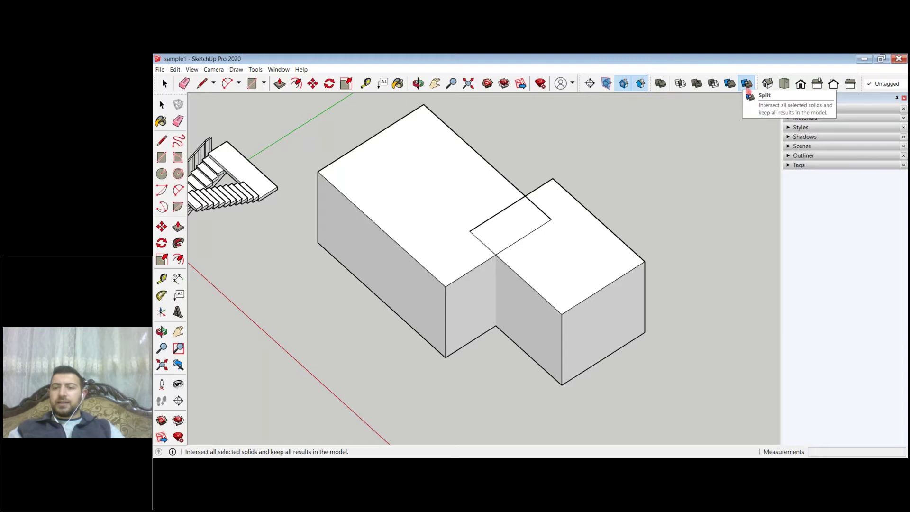
Step: Split the overlapping solids, picking the right box first and then the left box
{"action": "left_click", "coordinate": [747, 84]}
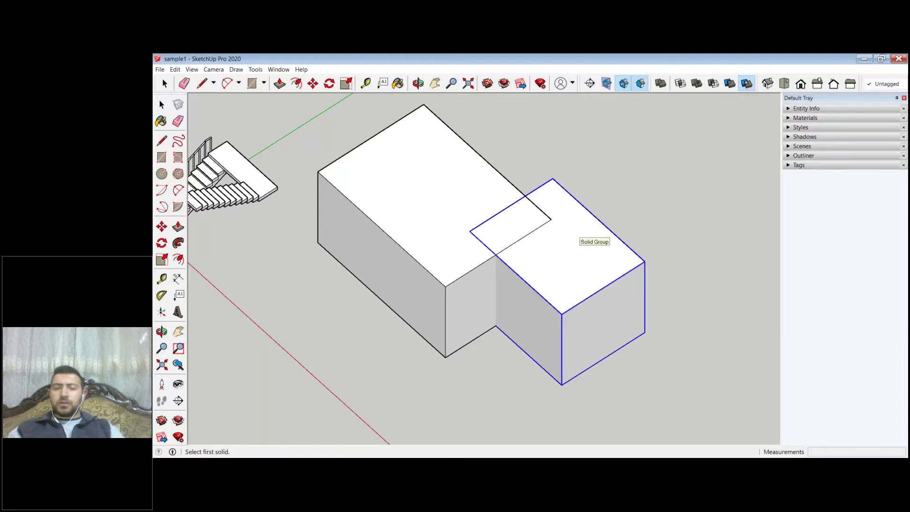
{"action": "left_click", "coordinate": [583, 235]}
{"action": "left_click", "coordinate": [443, 209]}
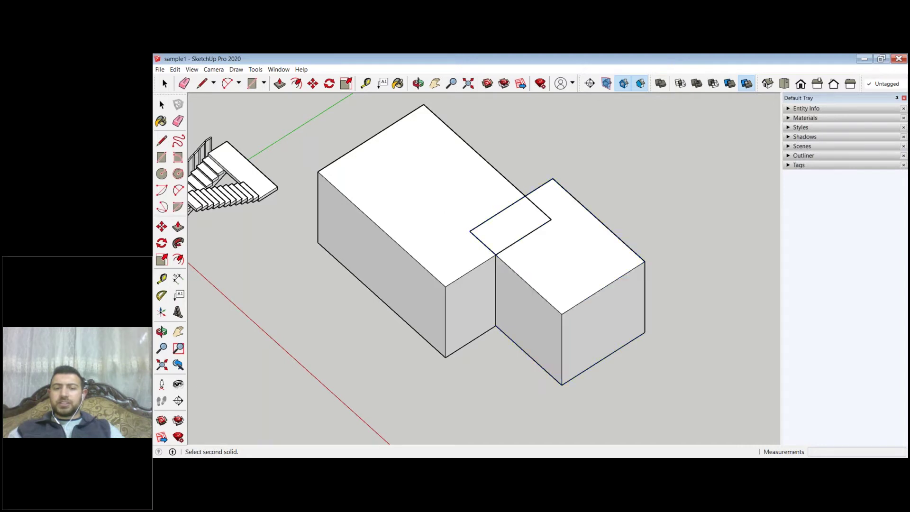
{"action": "key", "text": "space"}
Step: Delete the middle overlap piece and orbit to see the notch it leaves
{"action": "left_click", "coordinate": [509, 227]}
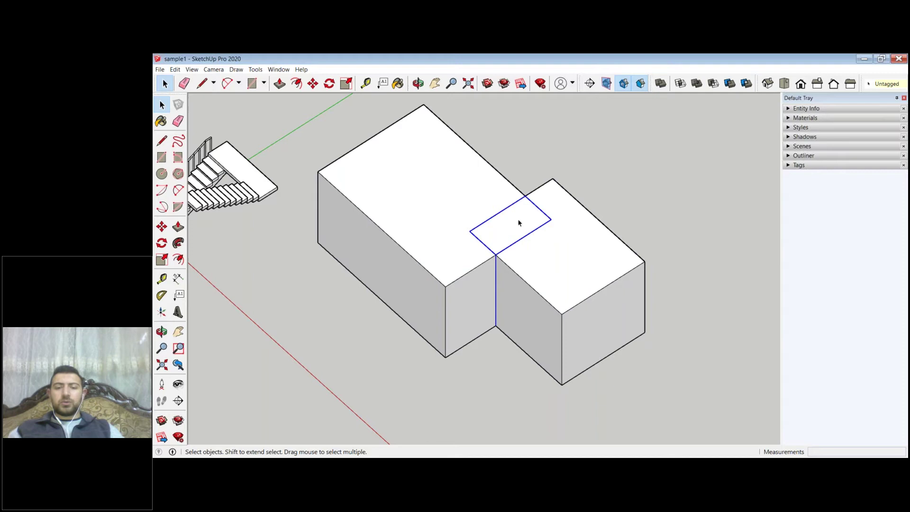
{"action": "middle_click_drag", "start_coordinate": [534, 232], "coordinate": [589, 282]}
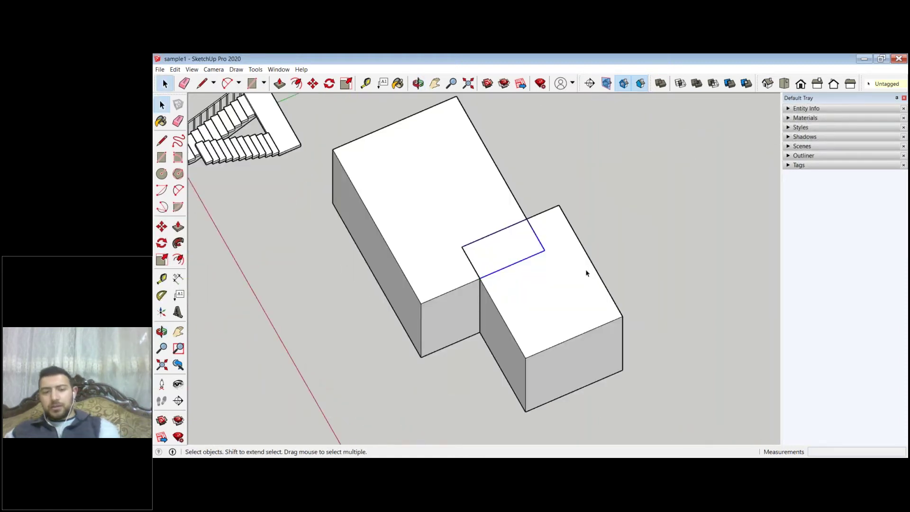
{"action": "key", "text": "Delete"}
{"action": "middle_click_drag", "start_coordinate": [587, 272], "coordinate": [564, 341]}
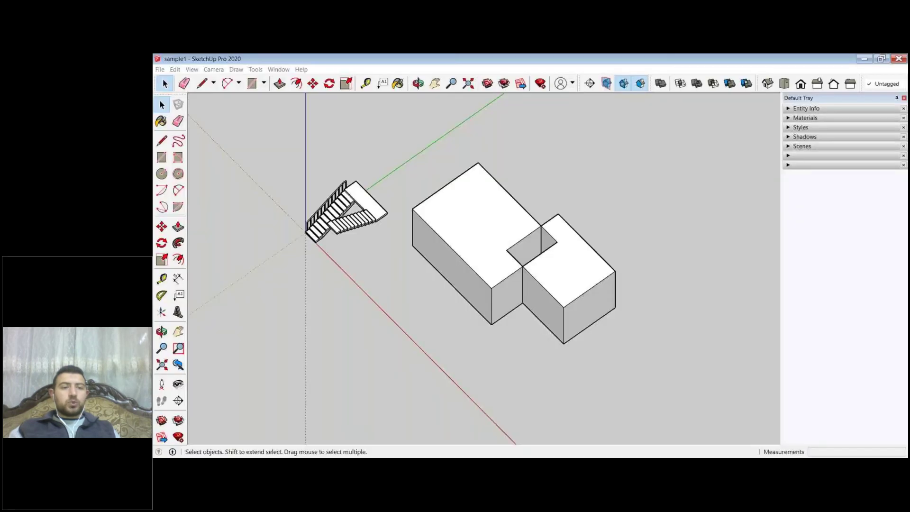
{"action": "key", "text": "alt+v"}
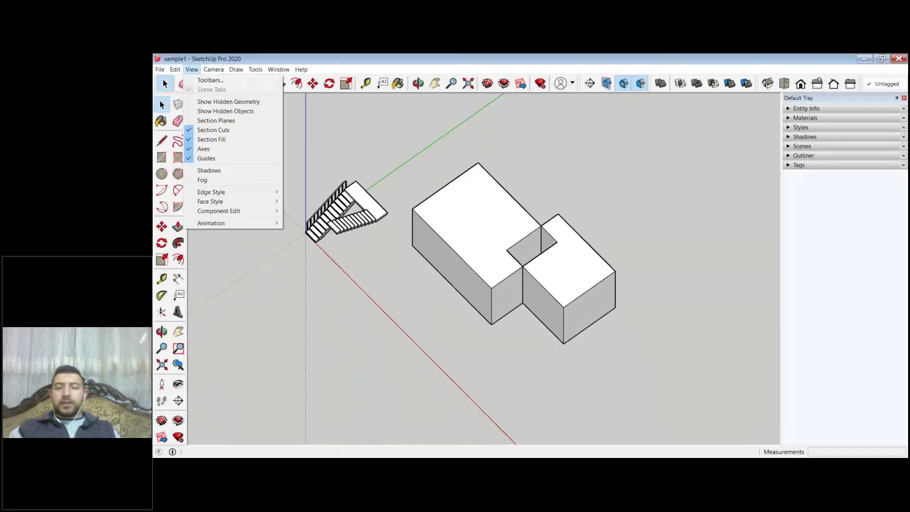
{"action": "key", "text": "Return"}
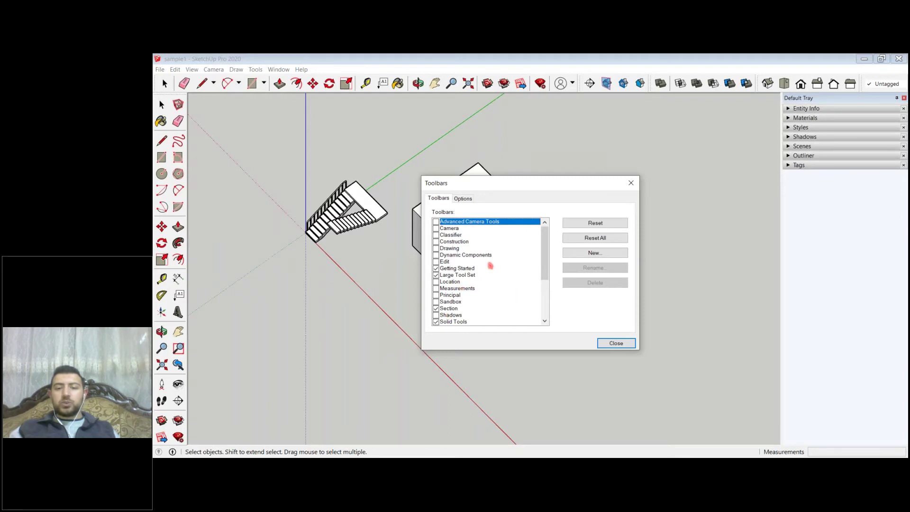
{"action": "left_click", "coordinate": [631, 183]}
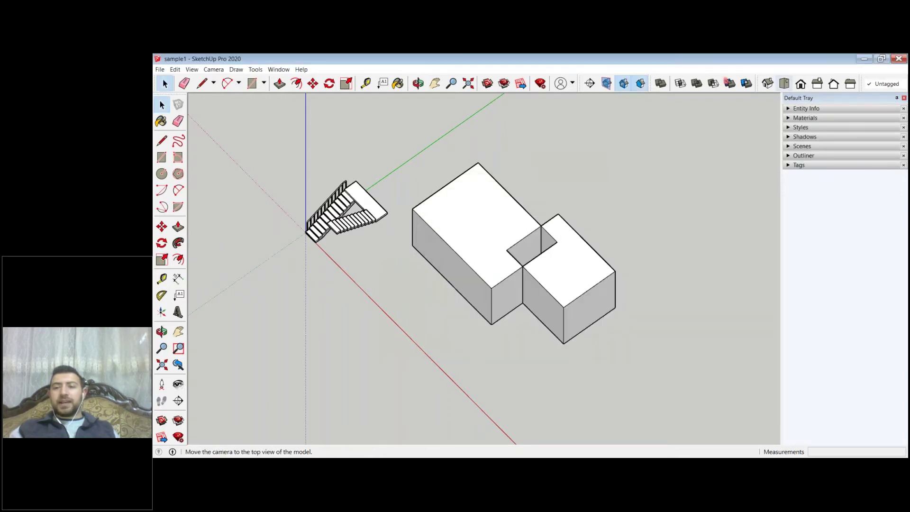